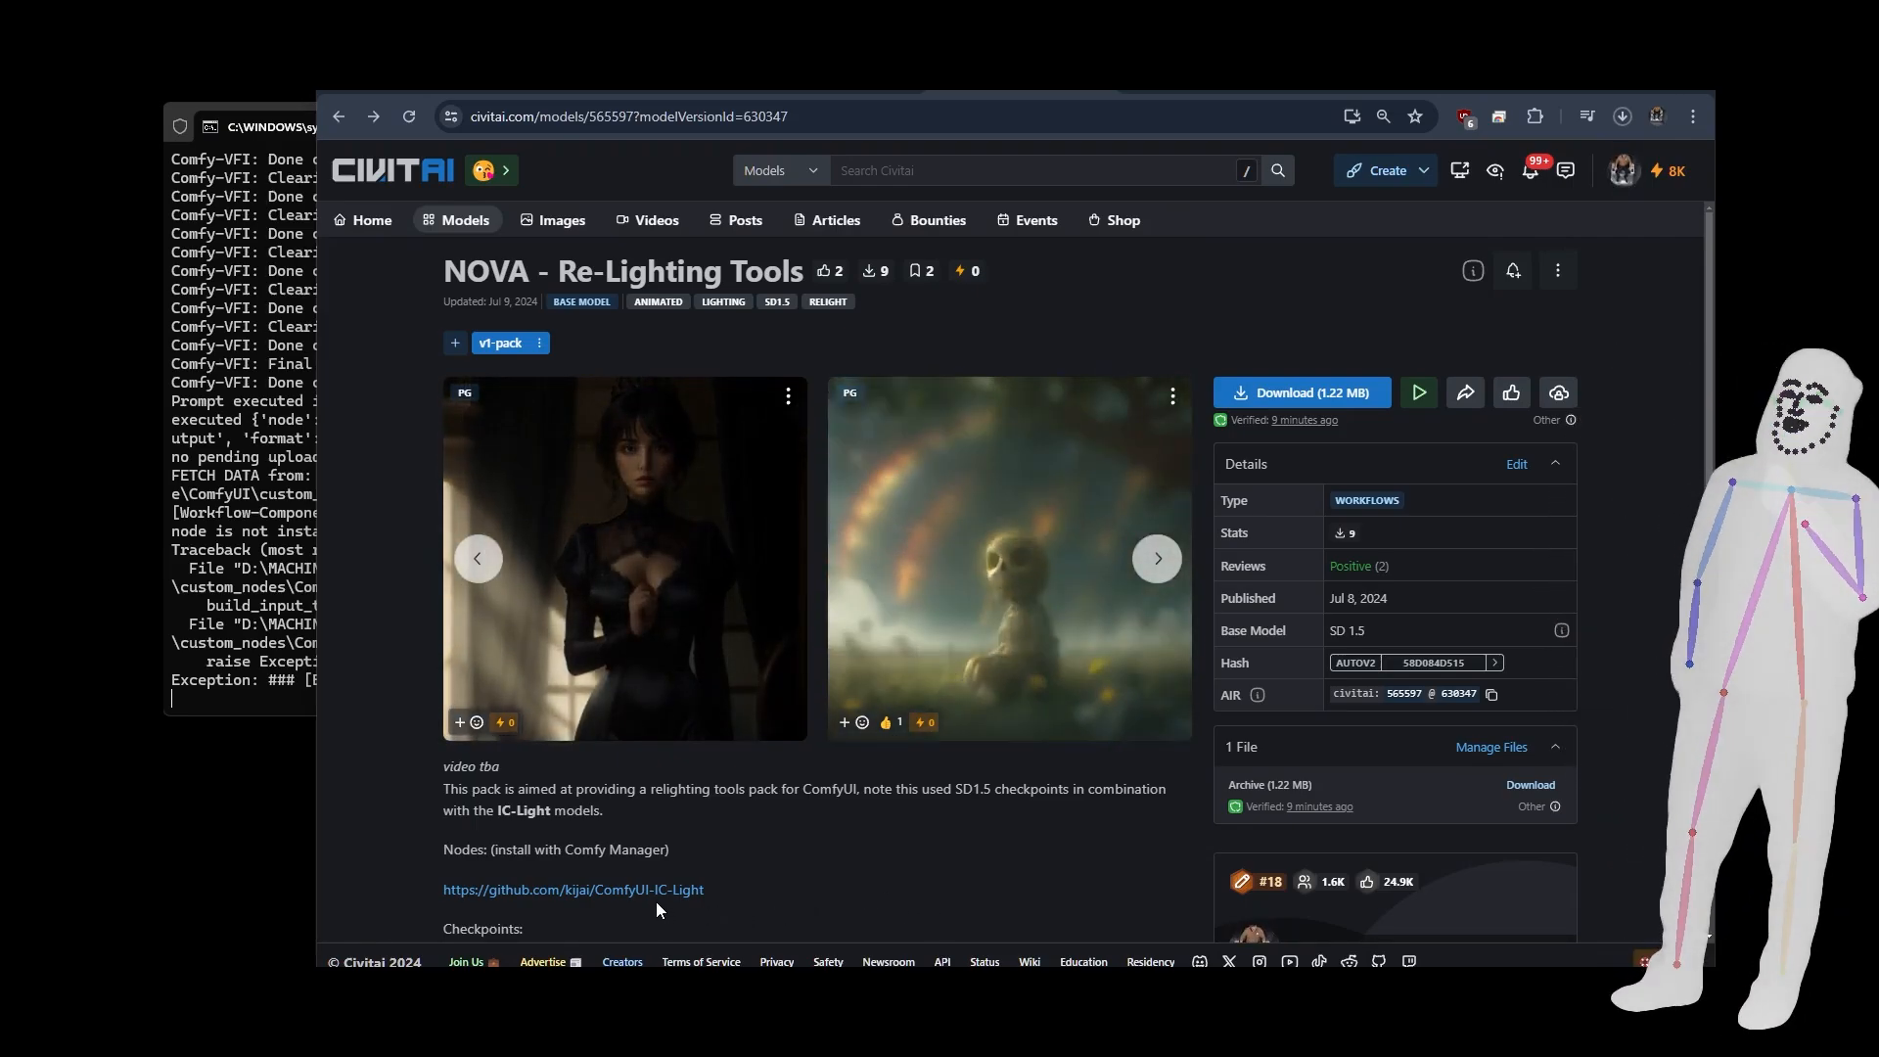
# Examine the NOVA - Re-Lighting Tools page on Civitai, including its description, required nodes, checkpoints and model folder path.
pyautogui.scroll(-1, 914, 822)
pyautogui.scroll(-3, 913, 822)
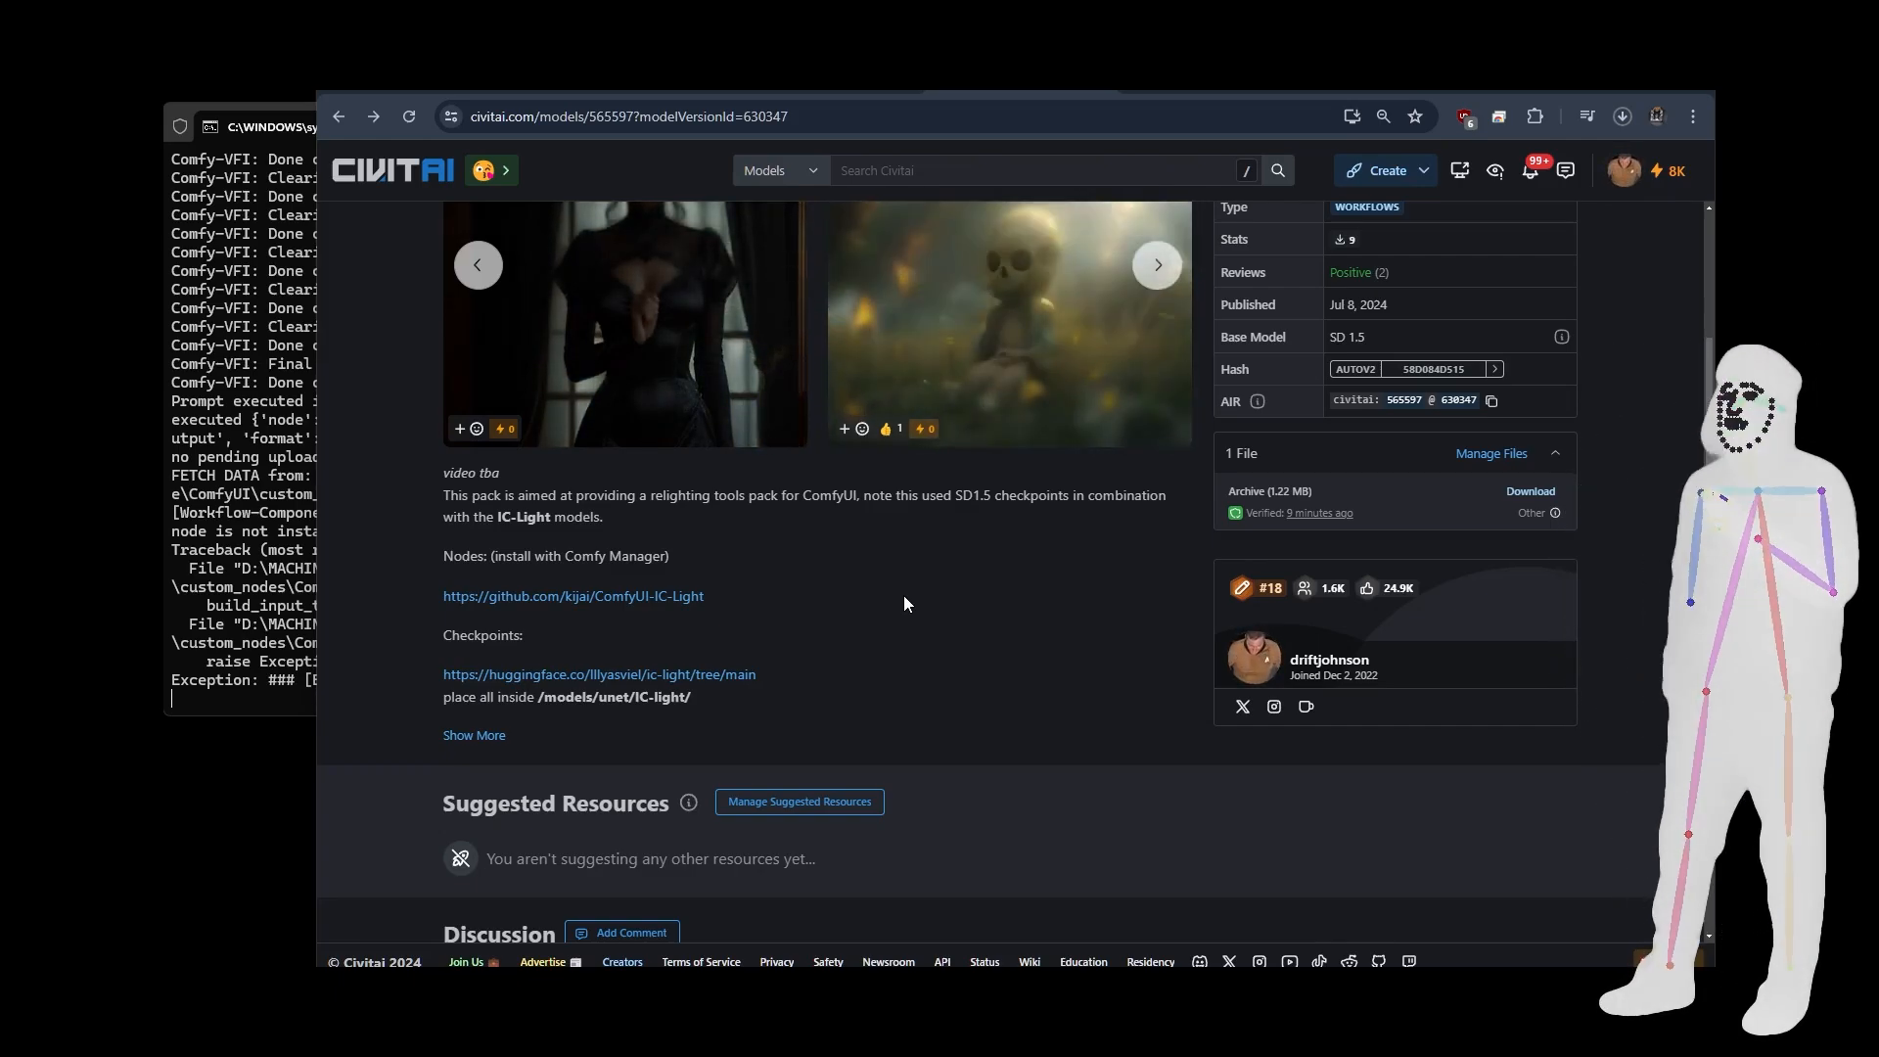
pyautogui.scroll(2, 904, 604)
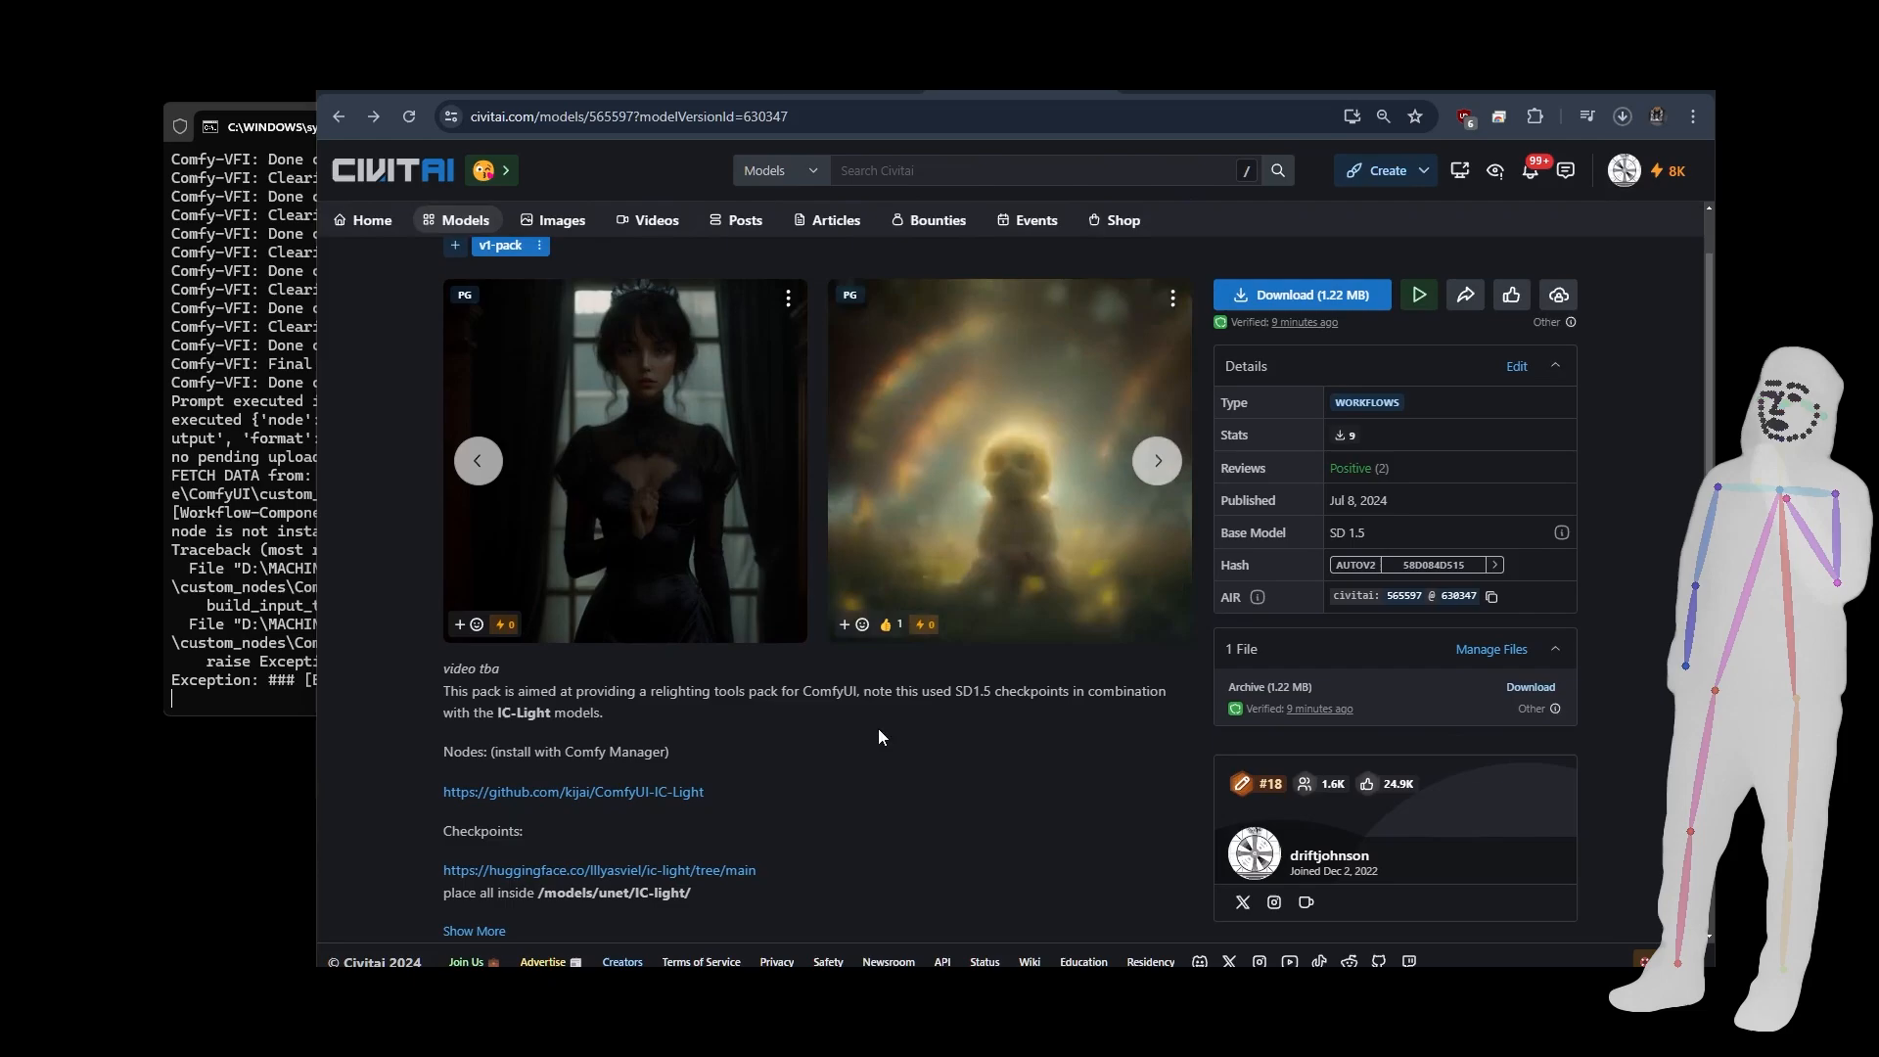
pyautogui.scroll(1, 878, 728)
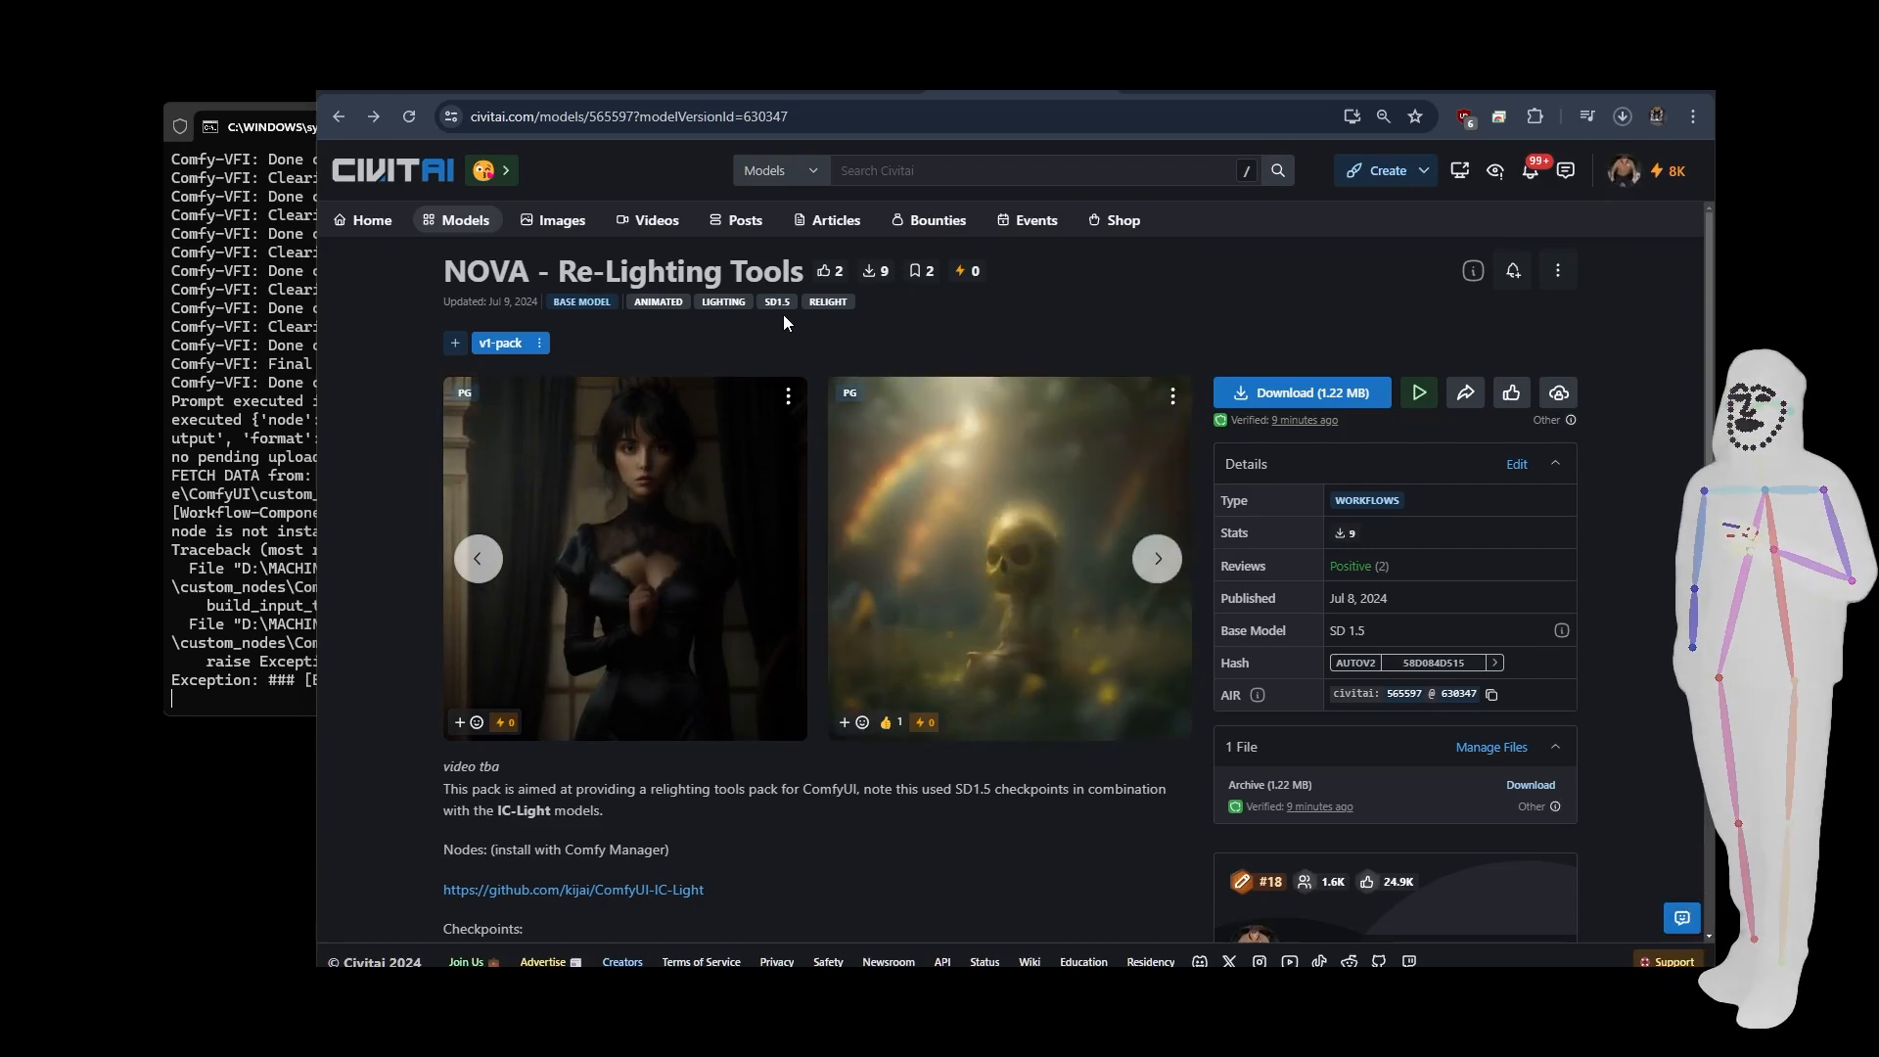
pyautogui.scroll(-4, 797, 525)
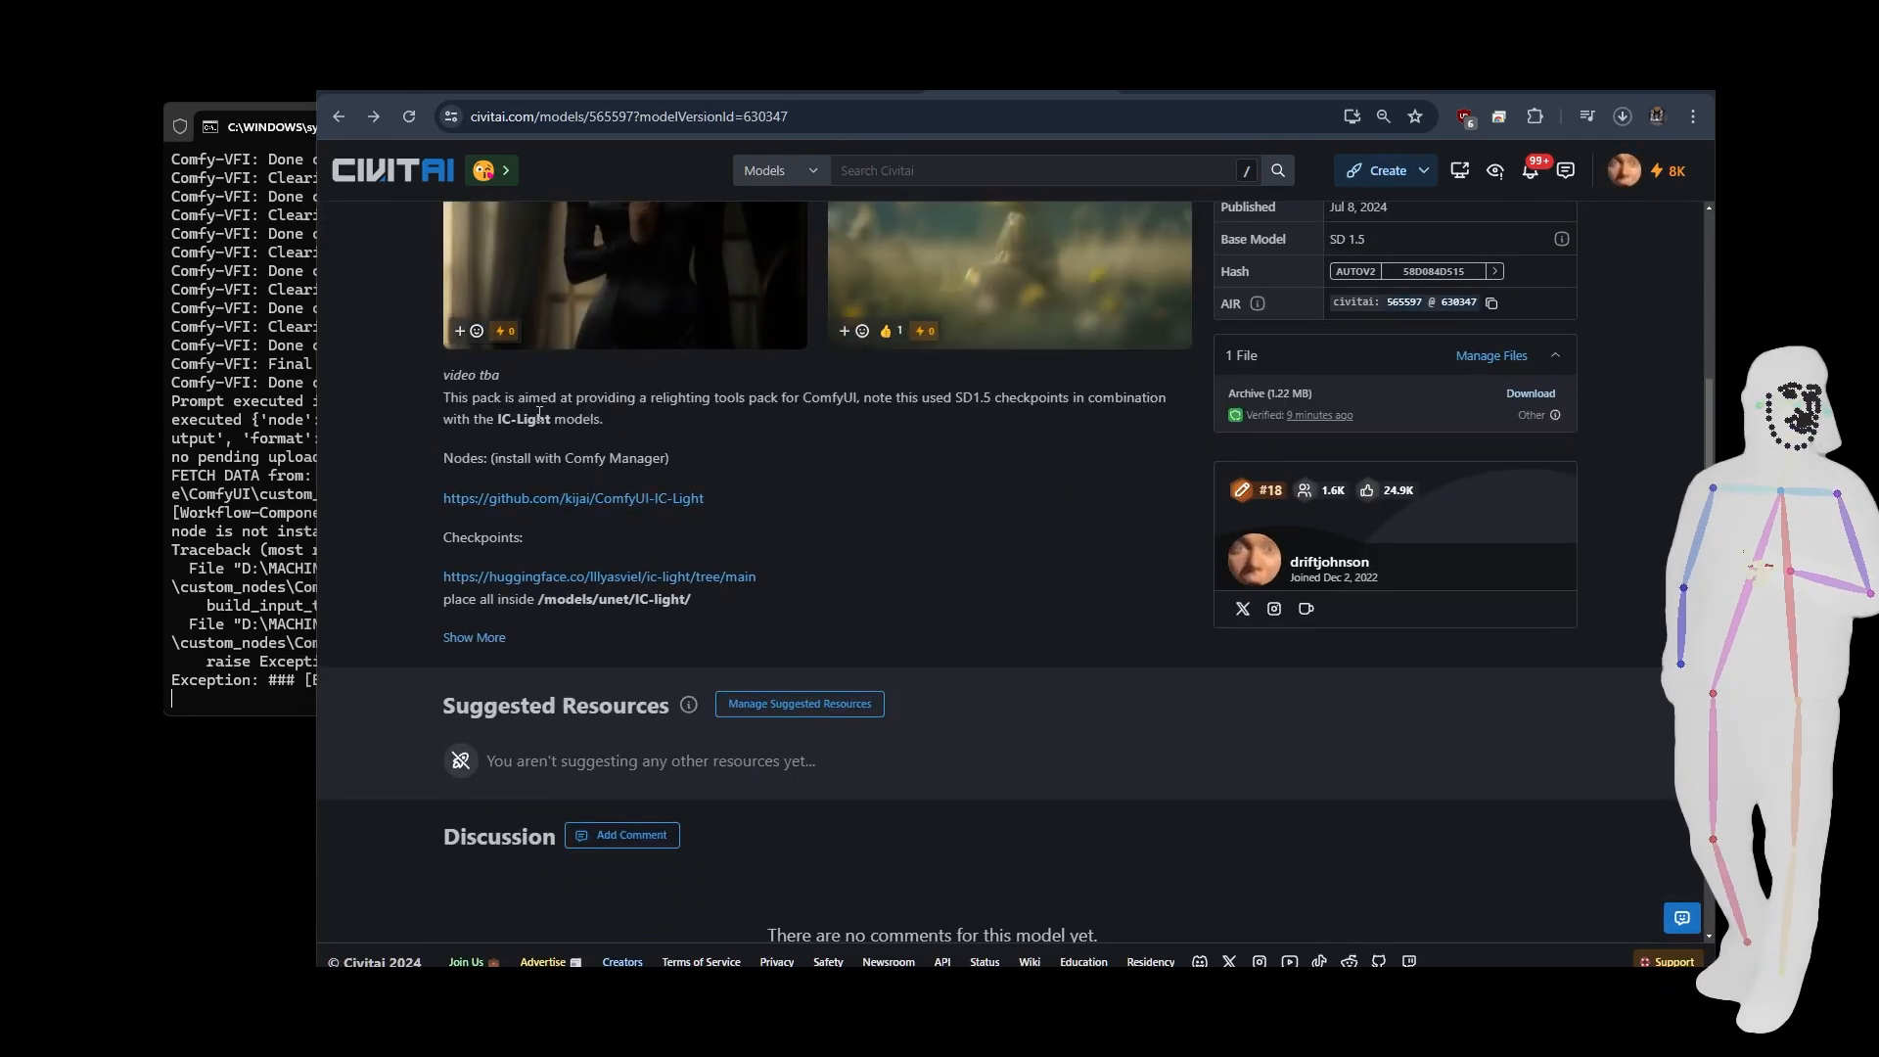
pyautogui.scroll(4, 813, 491)
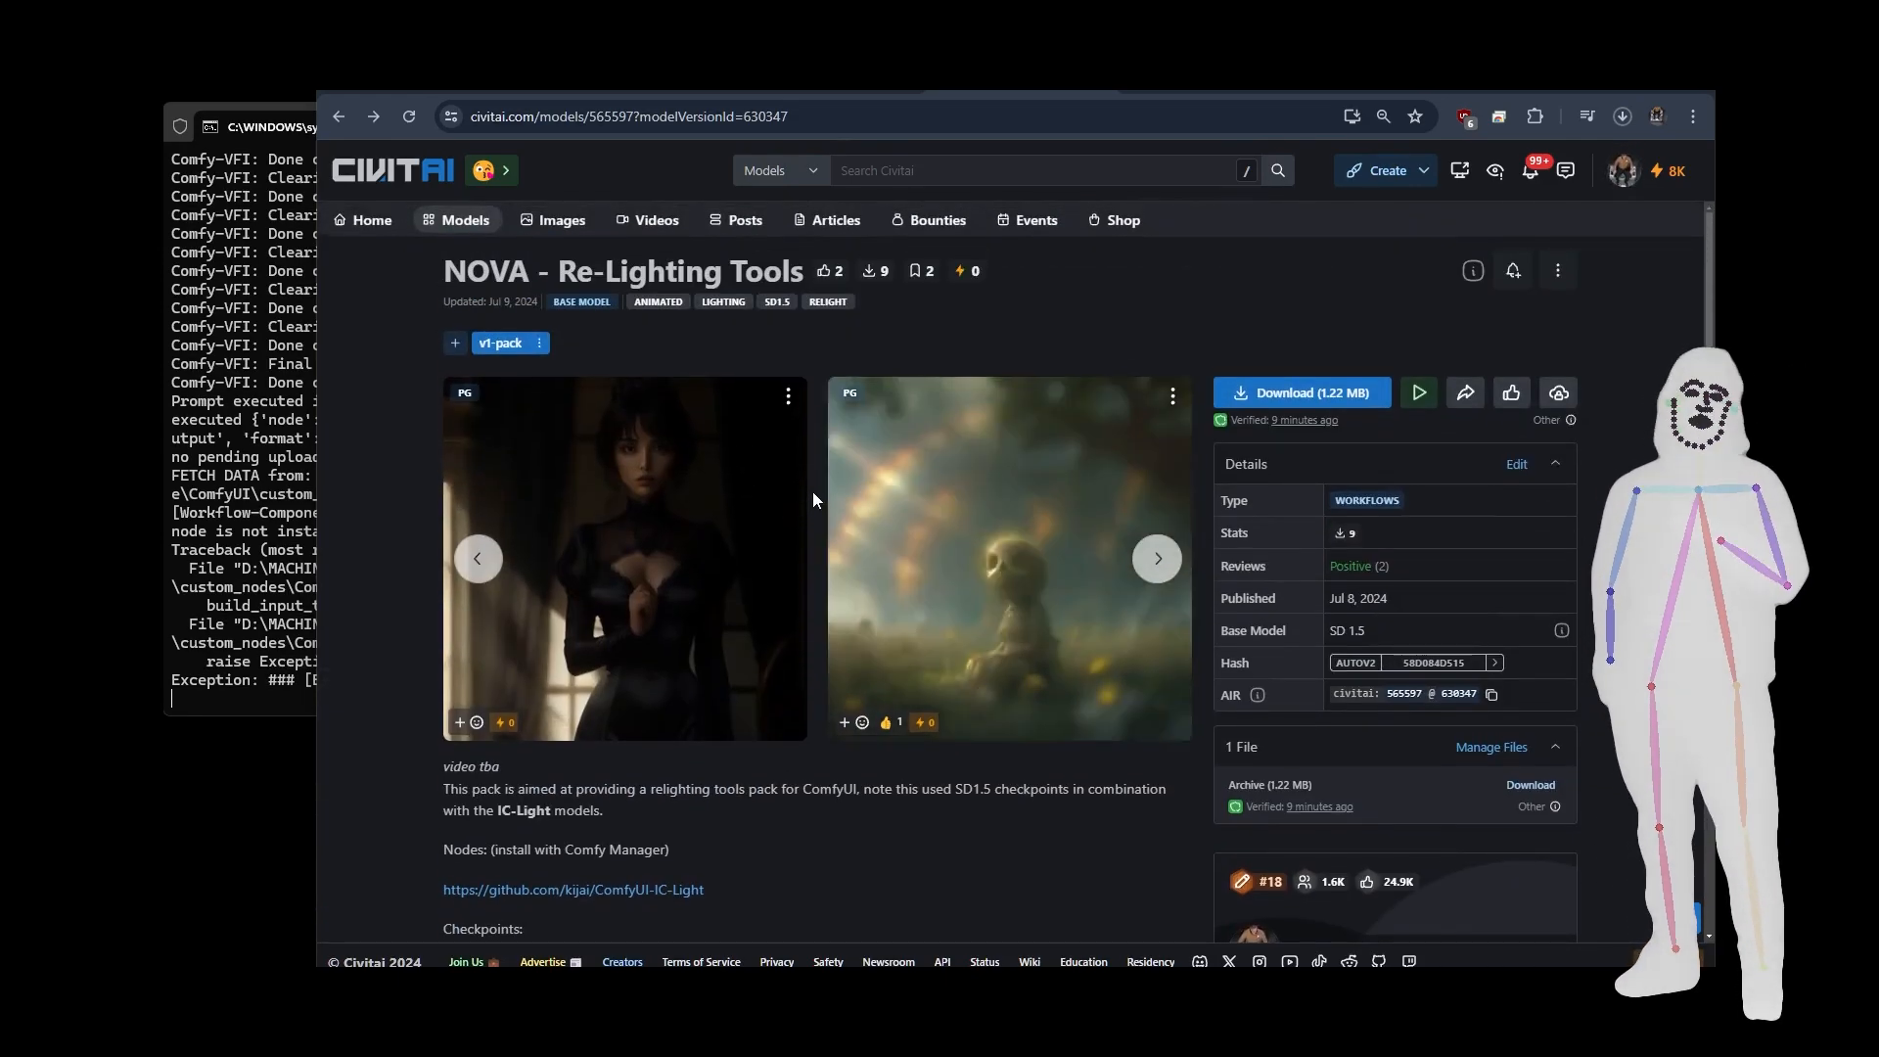
pyautogui.scroll(-2, 1425, 587)
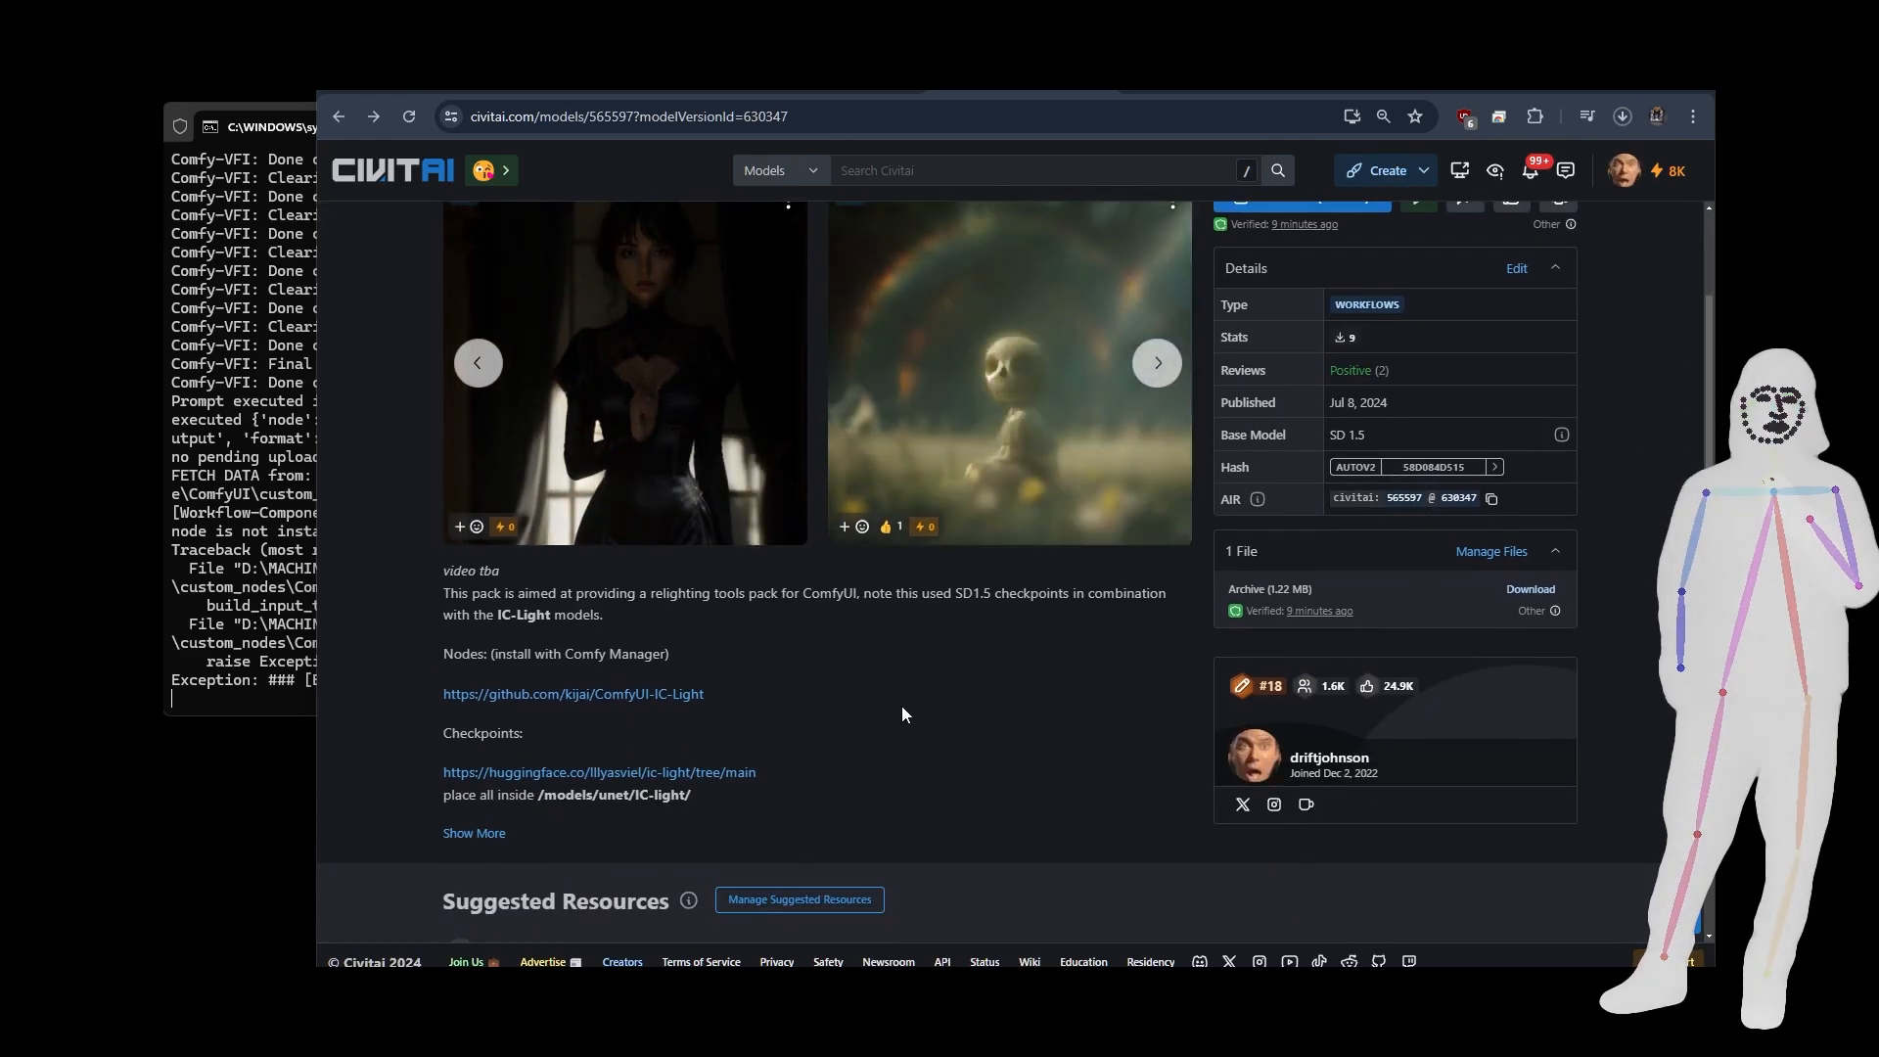
pyautogui.scroll(1, 902, 707)
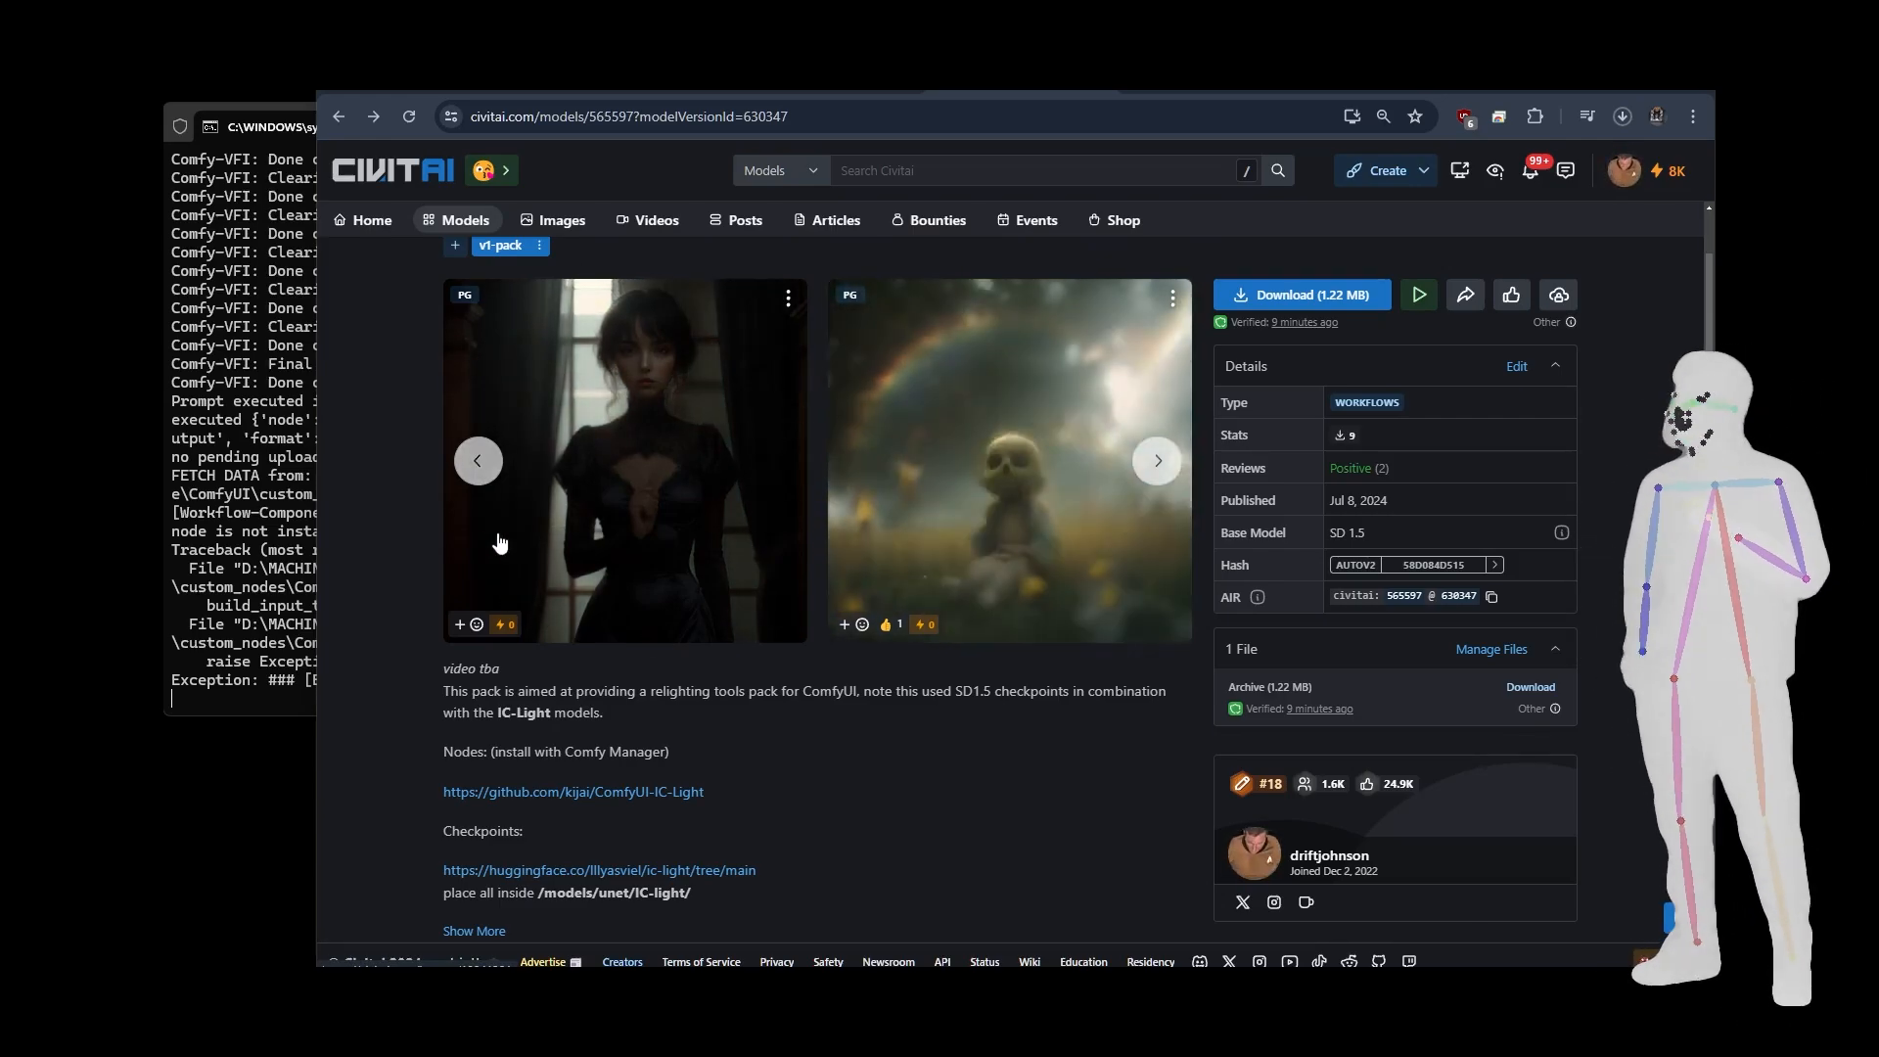
pyautogui.scroll(-1, 923, 649)
pyautogui.scroll(-4, 923, 649)
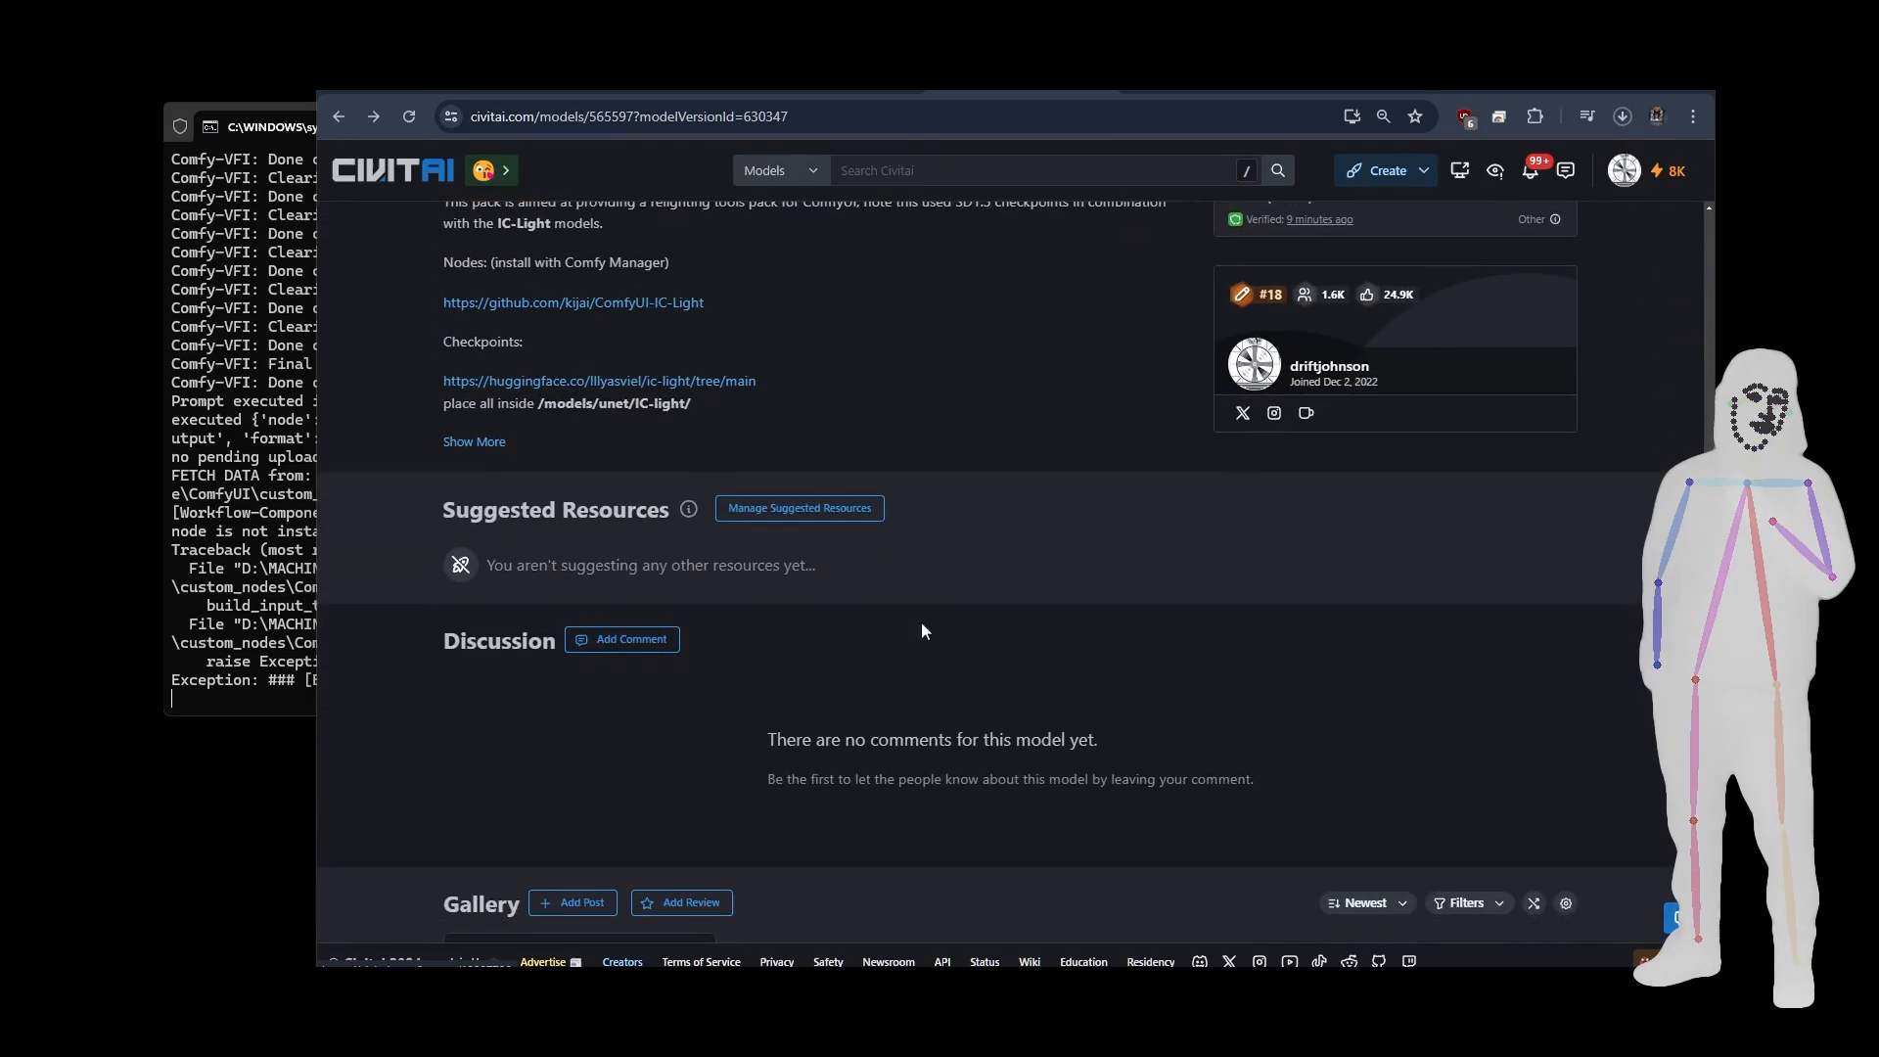
pyautogui.scroll(1, 920, 621)
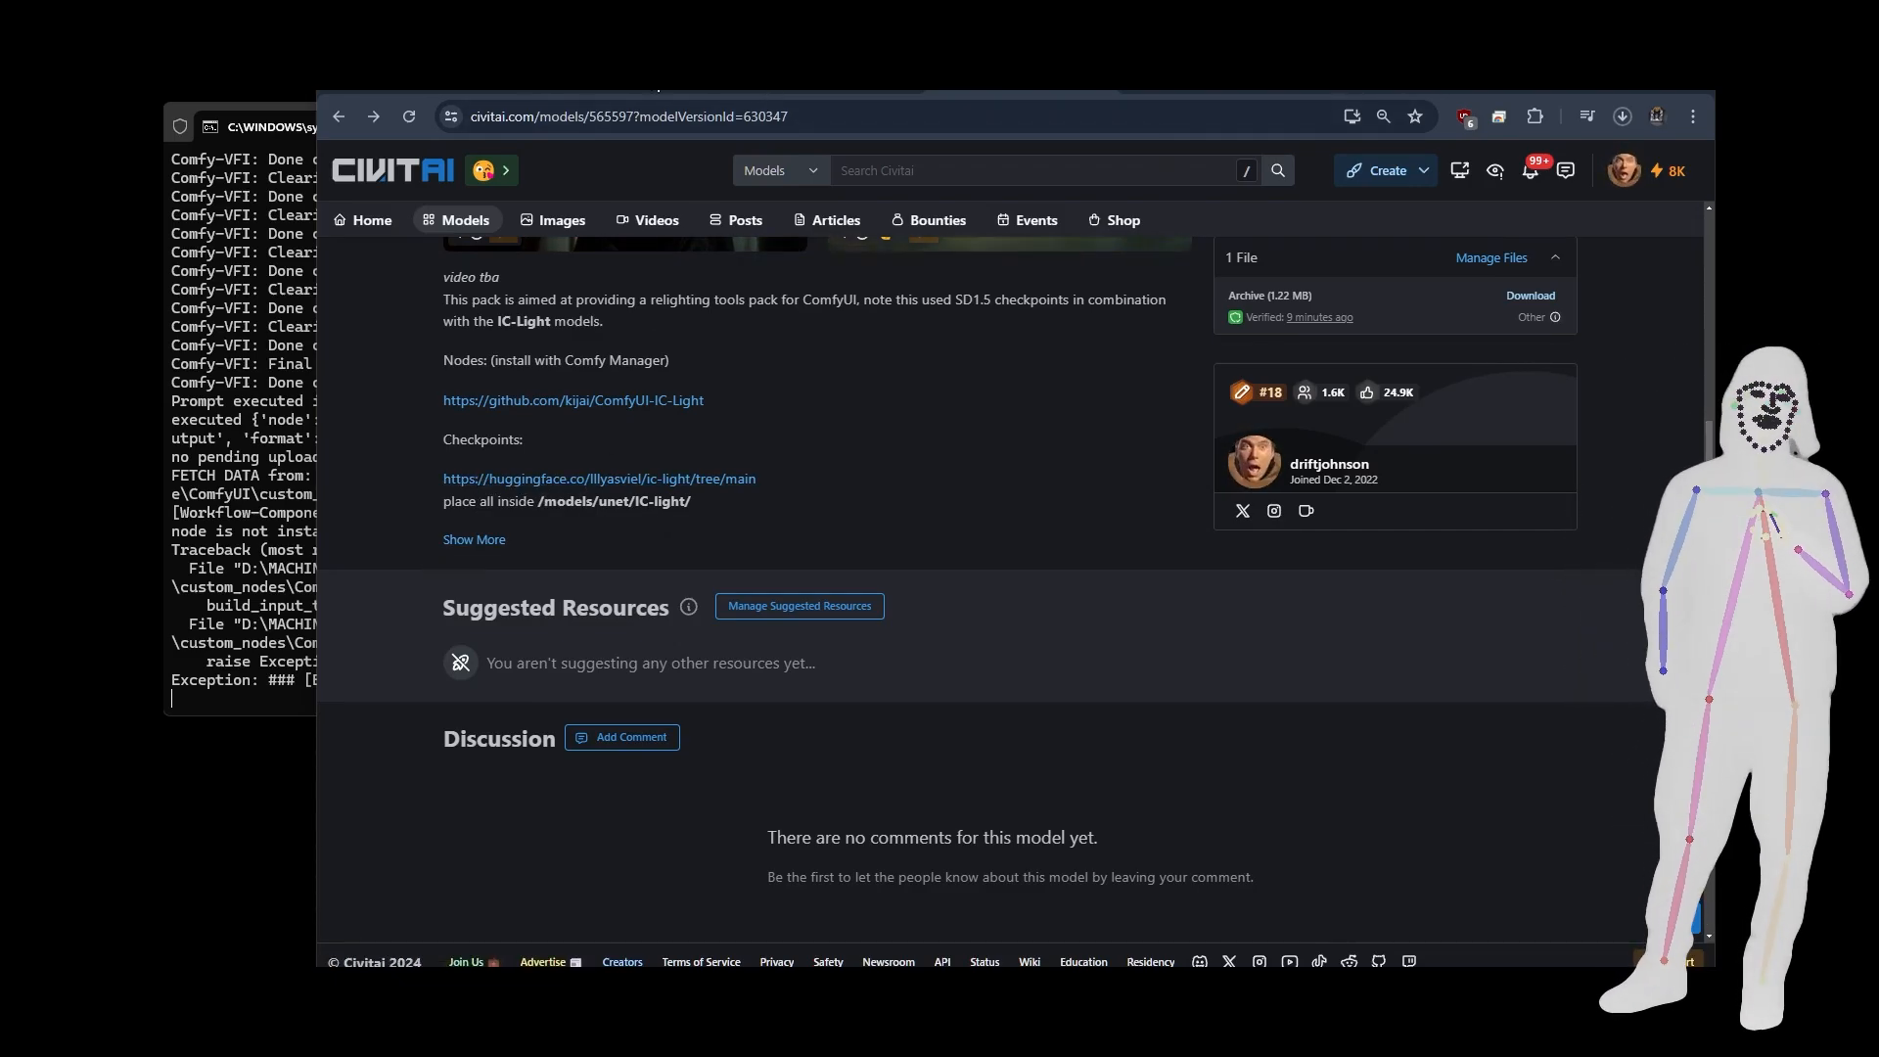
# Open the ComfyUI-IC-Light repository on GitHub and examine the README's installation notes and example workflows.
pyautogui.click(655, 89)
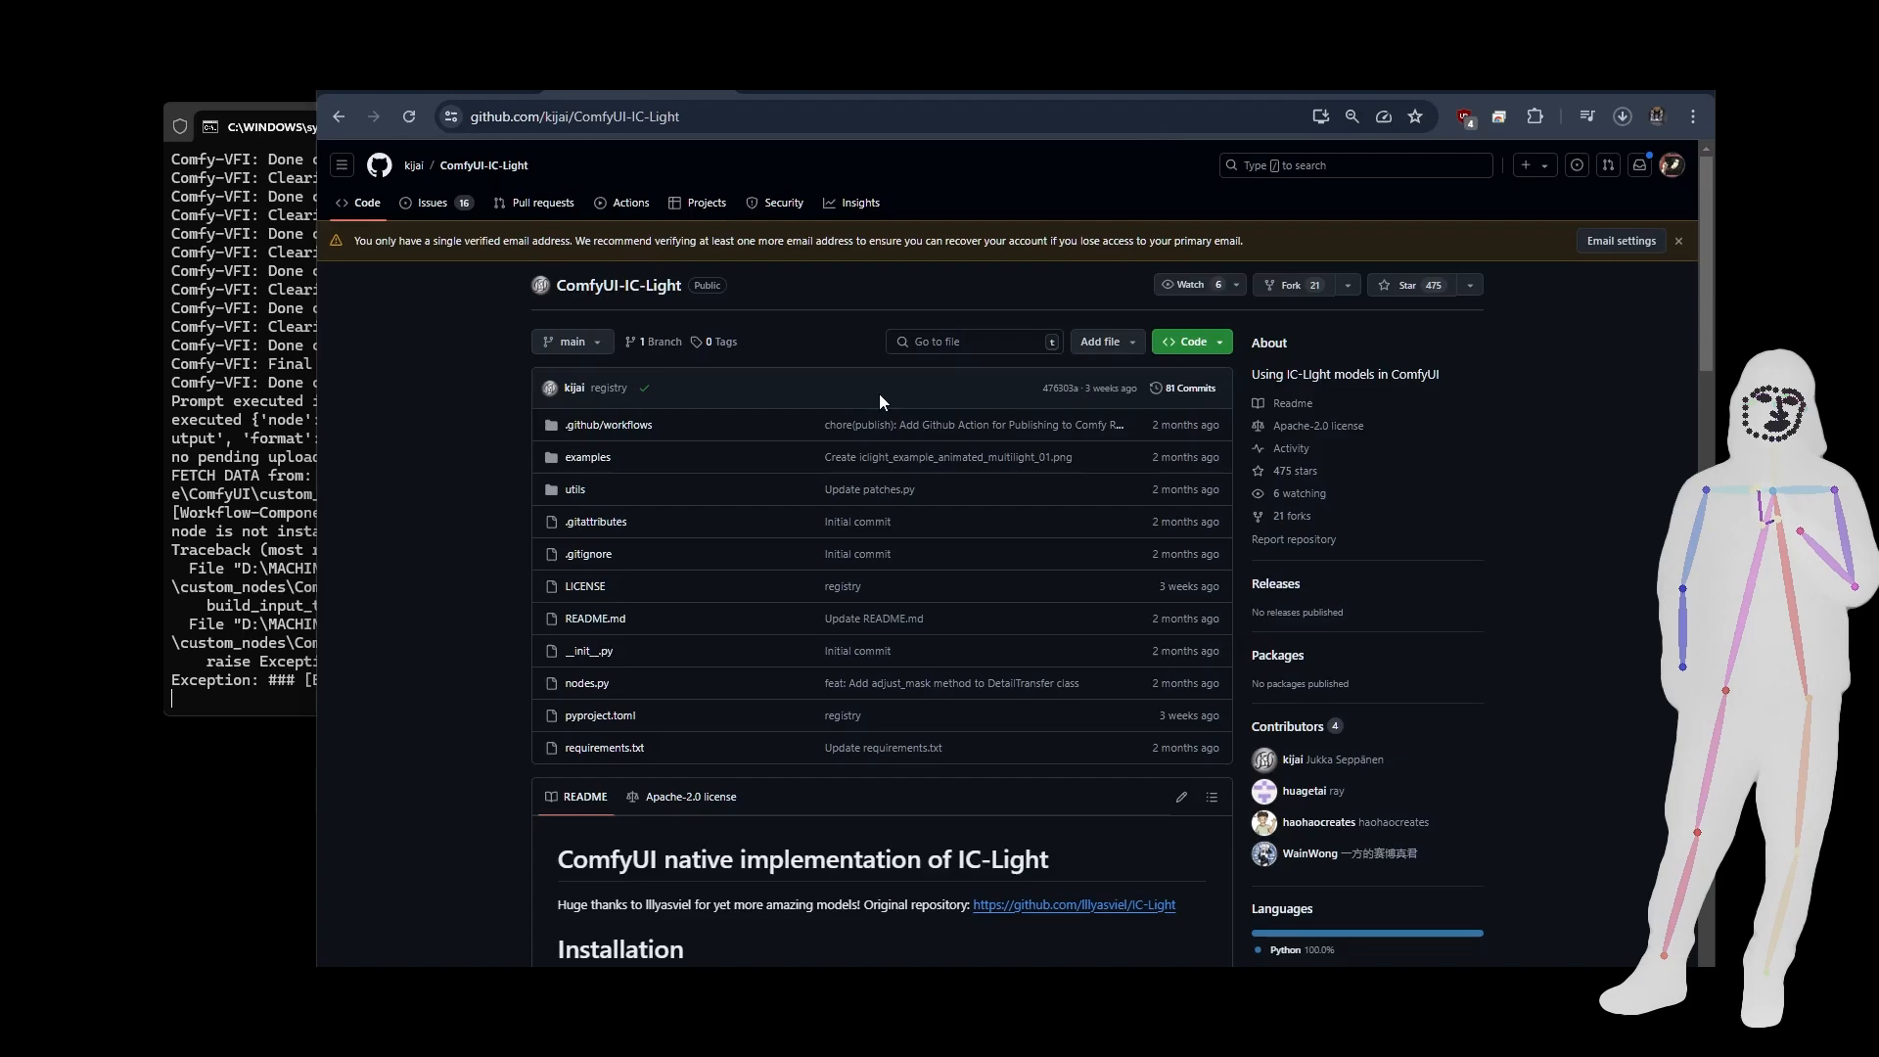
pyautogui.scroll(-6, 962, 315)
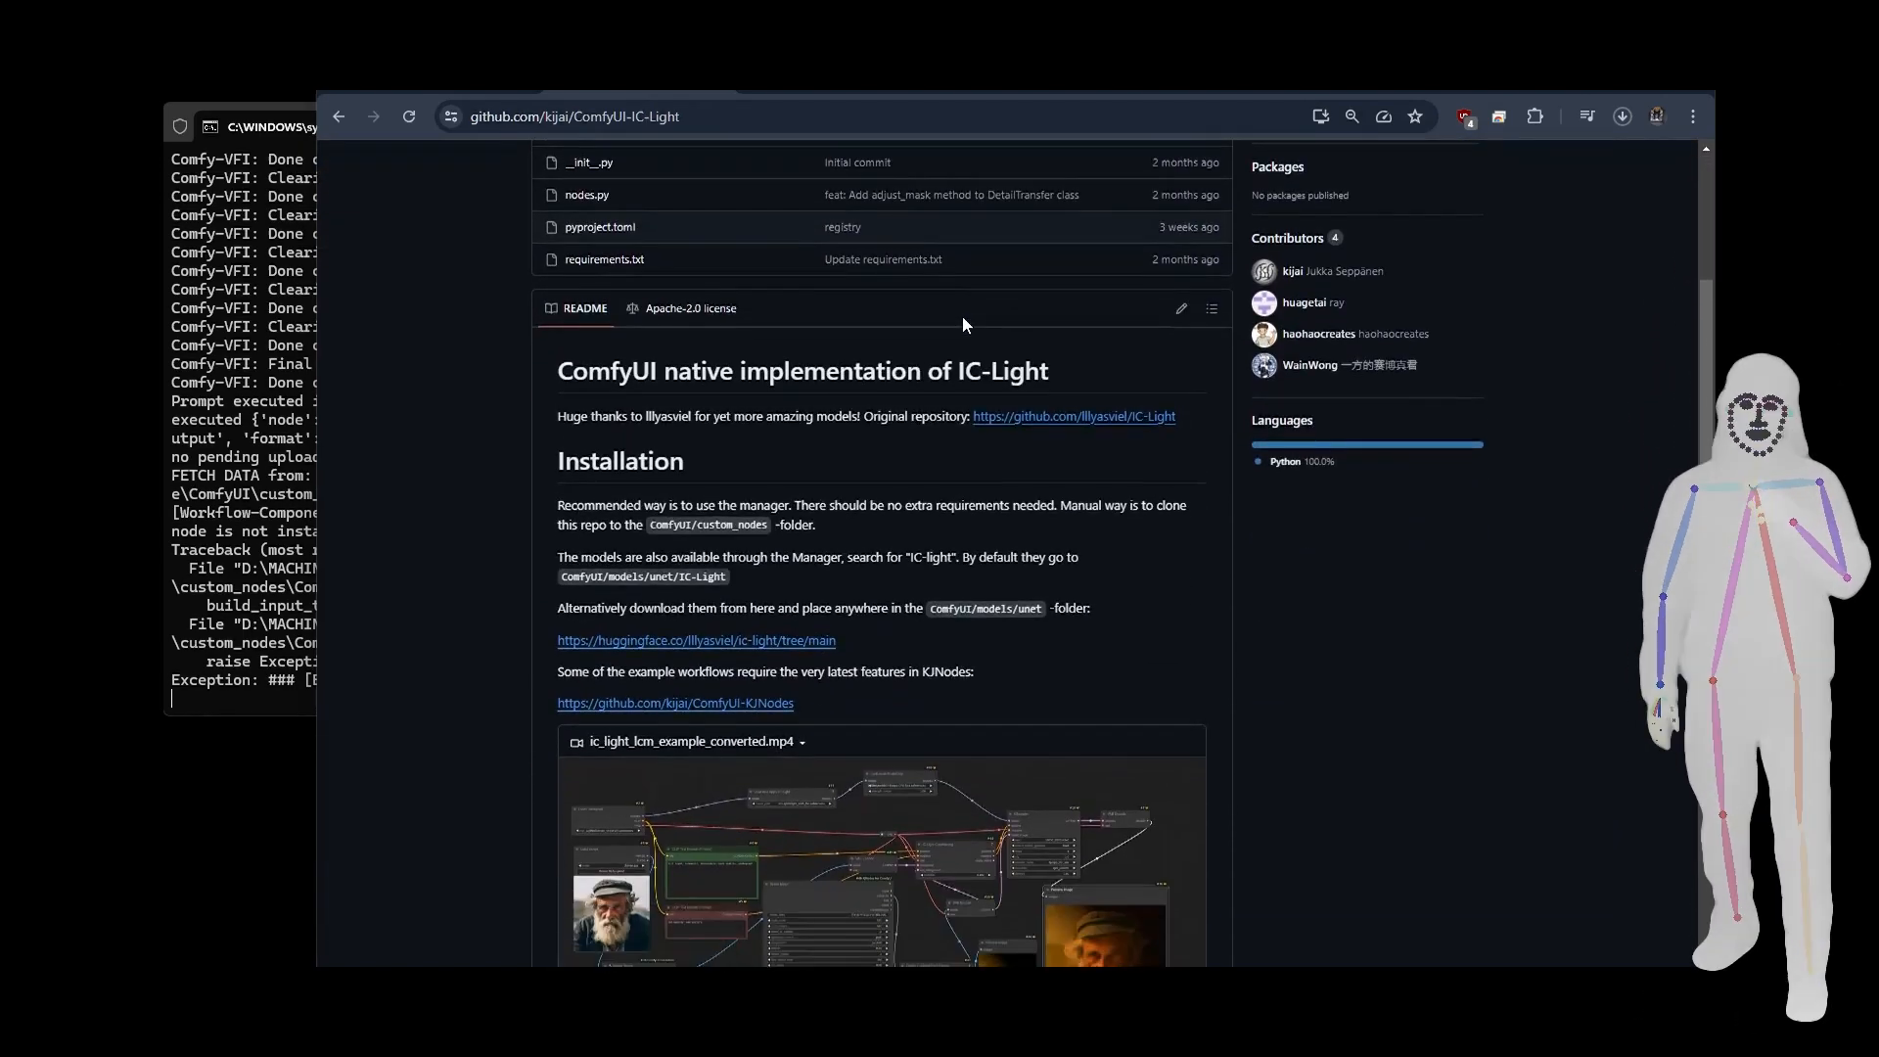
pyautogui.scroll(-2, 964, 324)
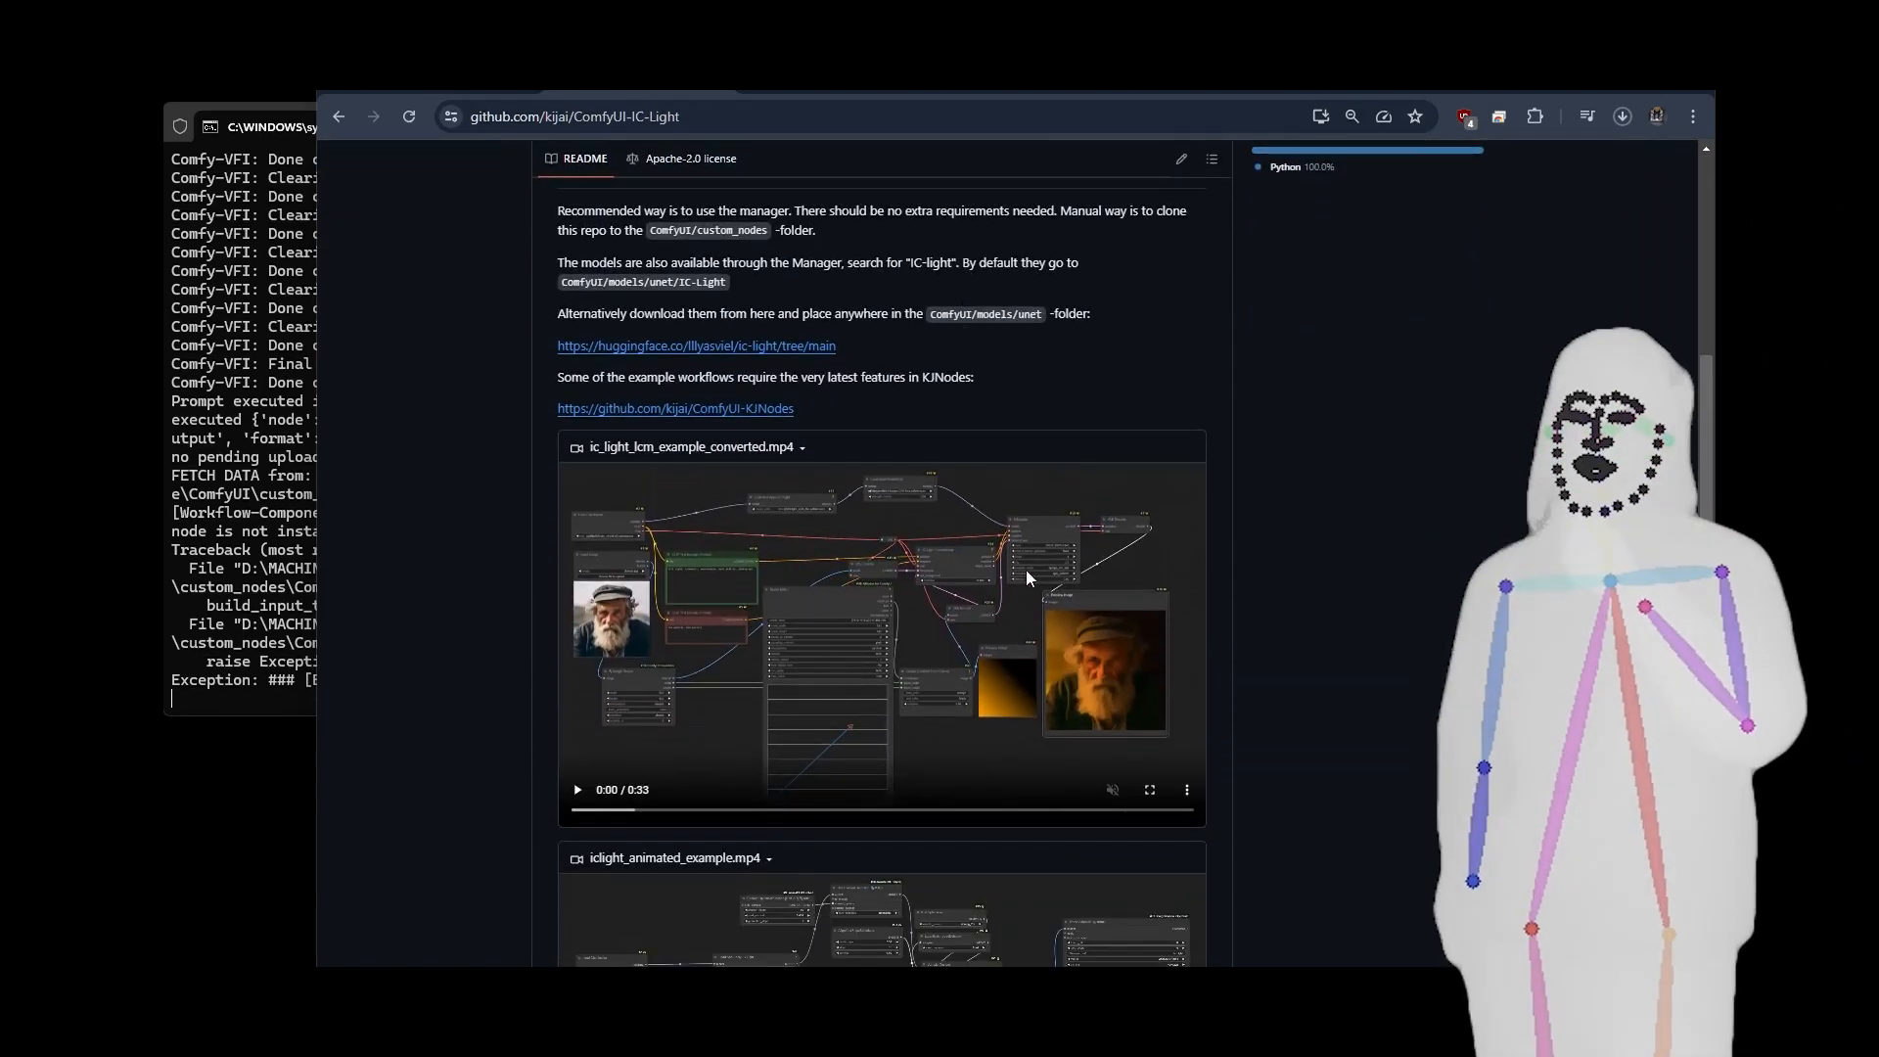
pyautogui.scroll(-10, 1027, 571)
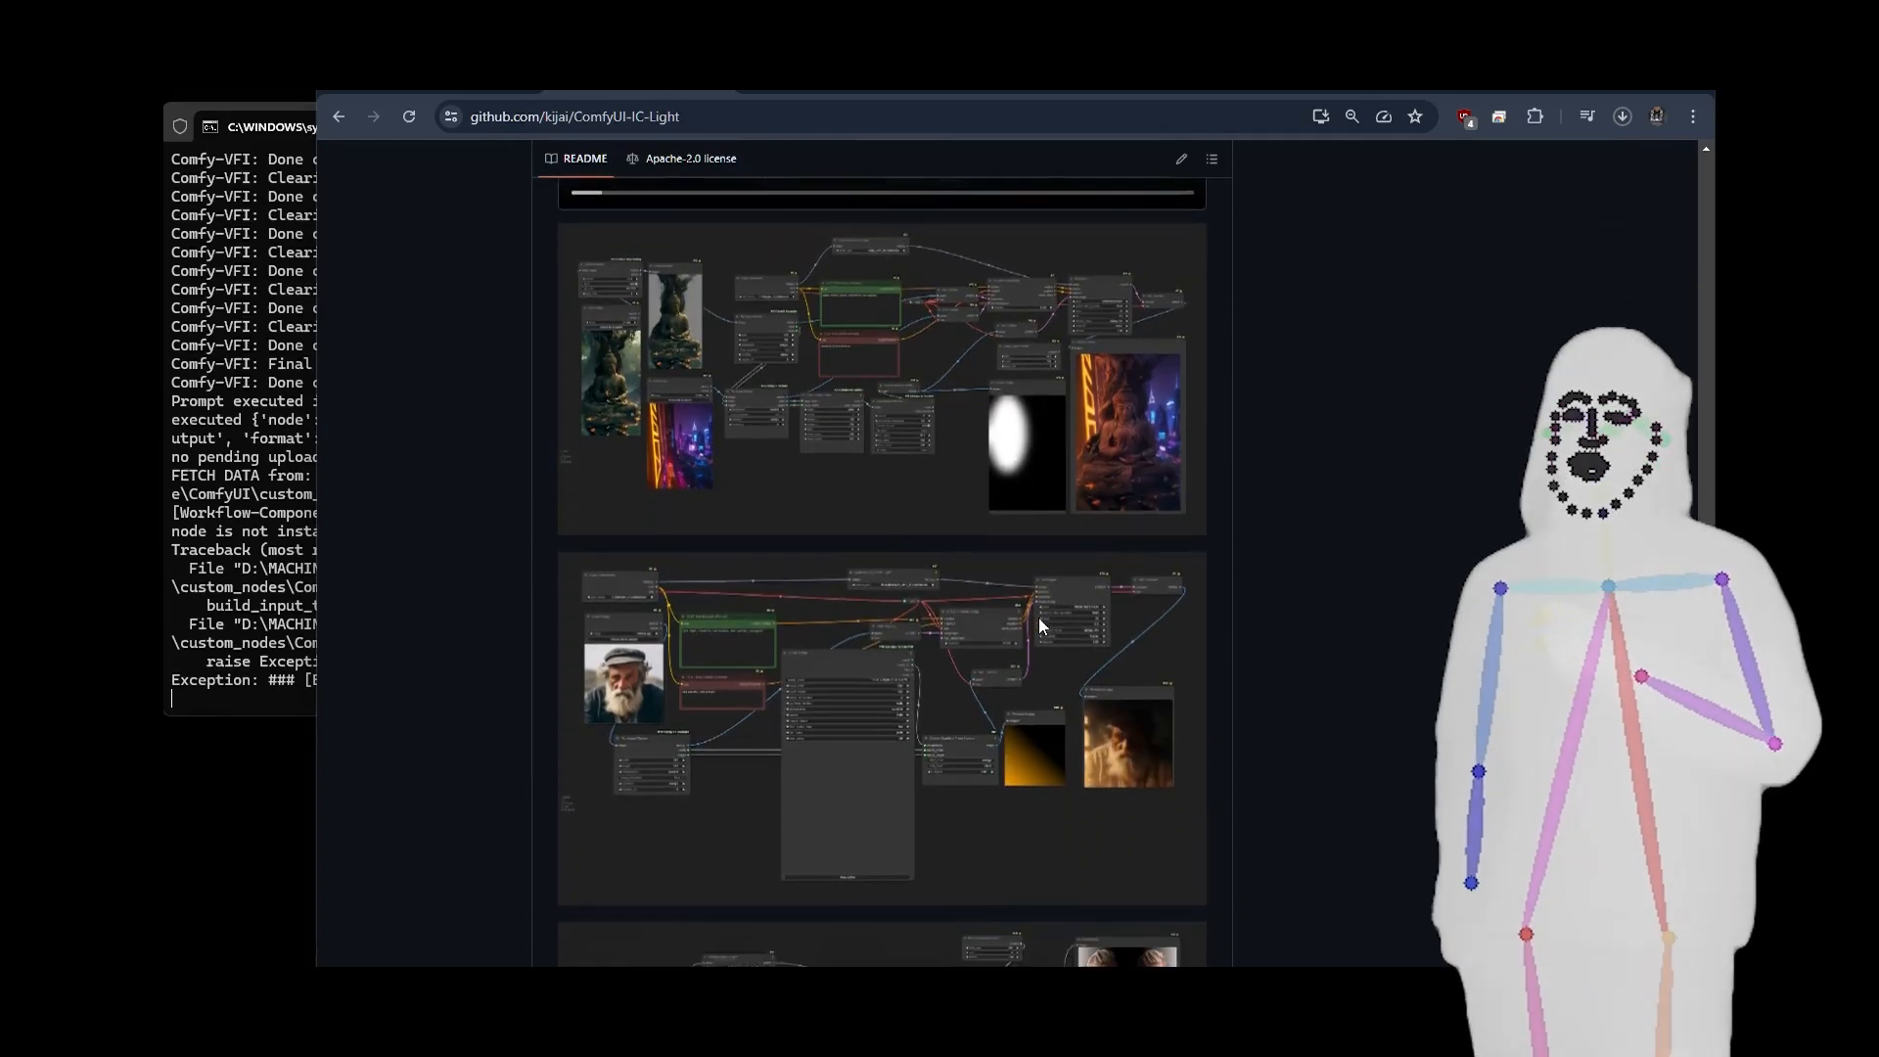
pyautogui.scroll(-5, 1038, 619)
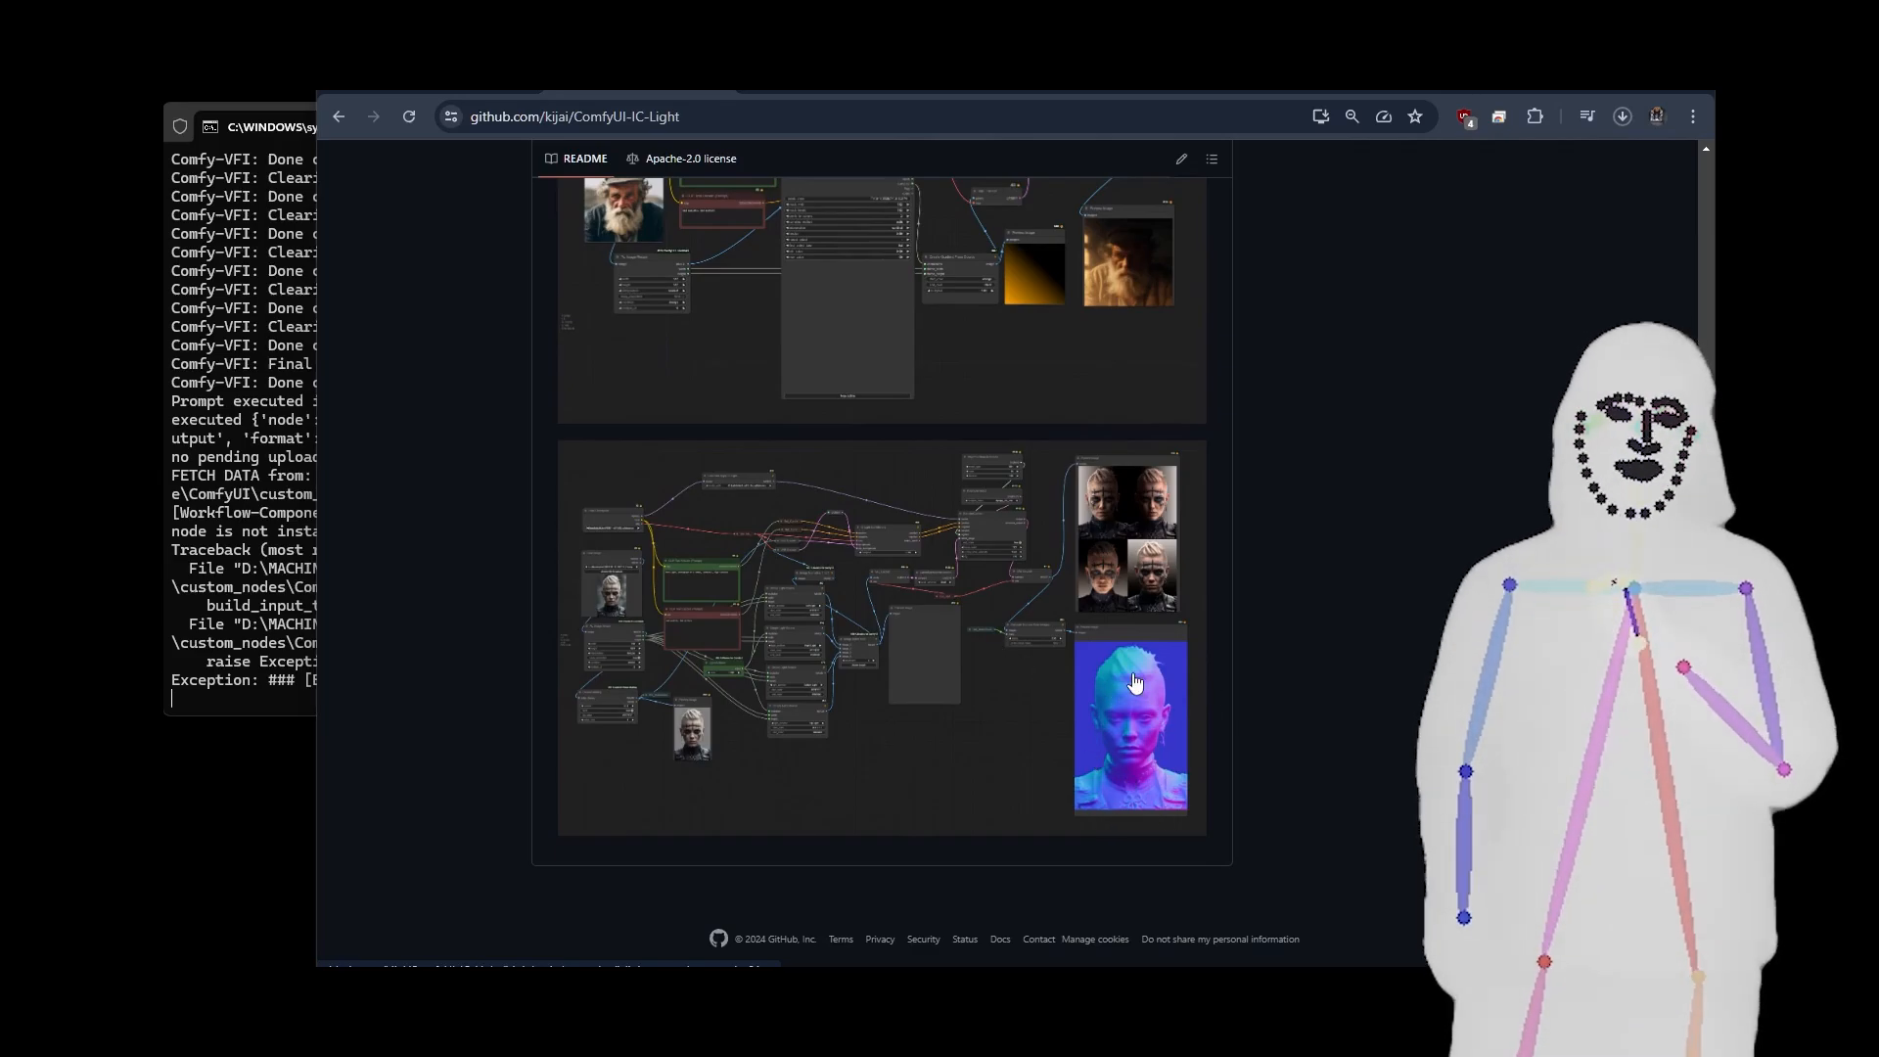
pyautogui.scroll(4, 1131, 727)
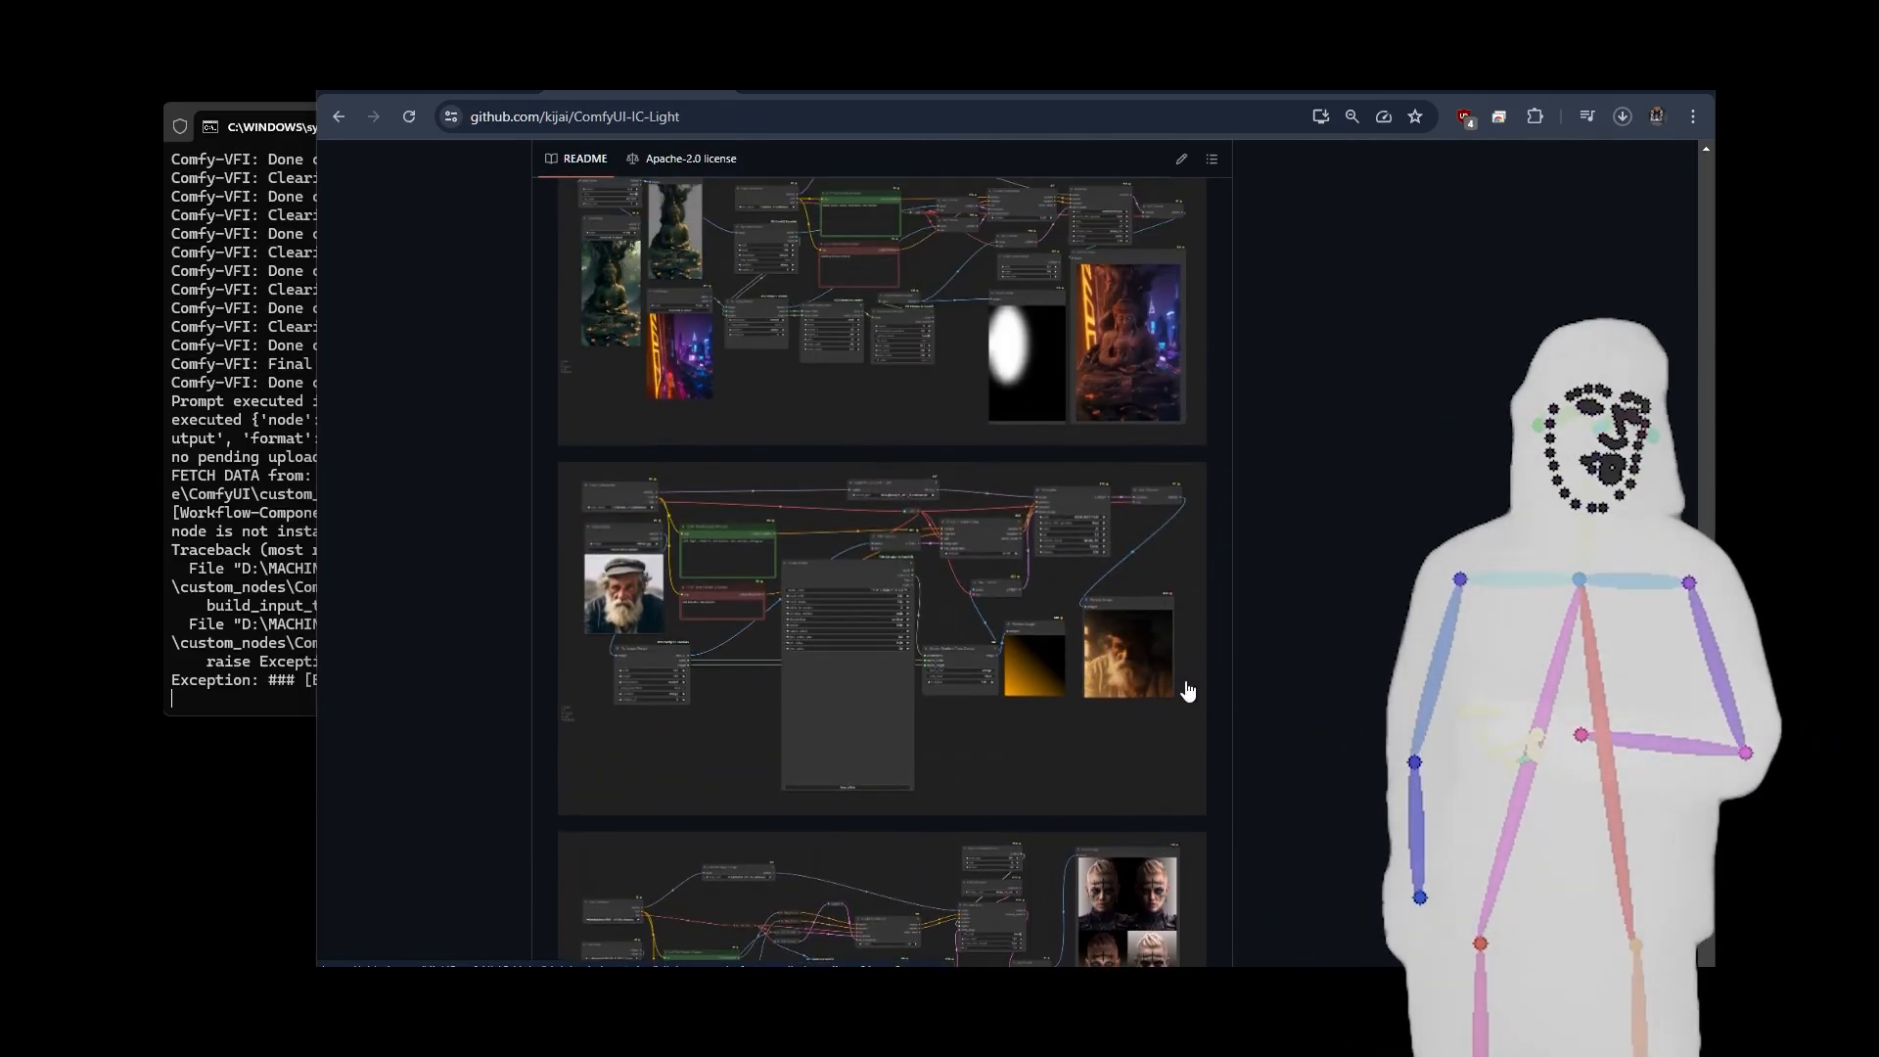
pyautogui.scroll(3, 984, 651)
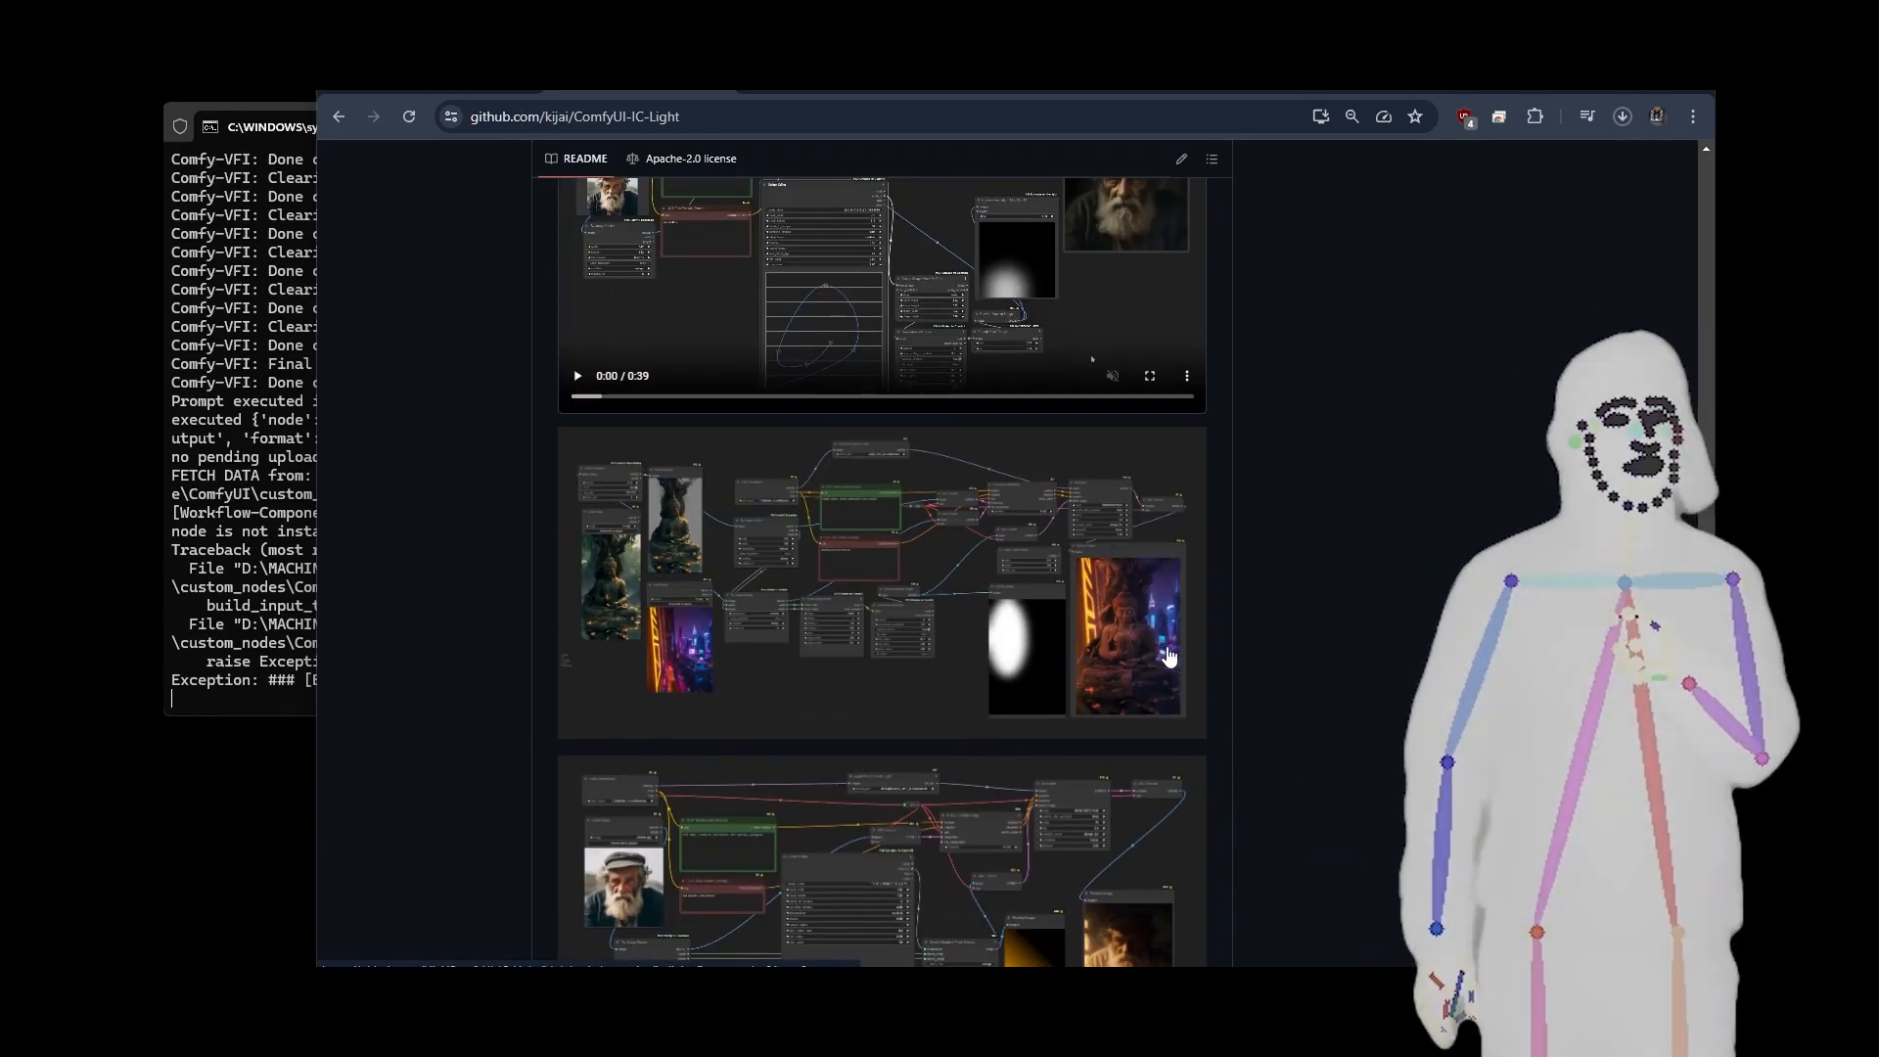
pyautogui.scroll(4, 1095, 588)
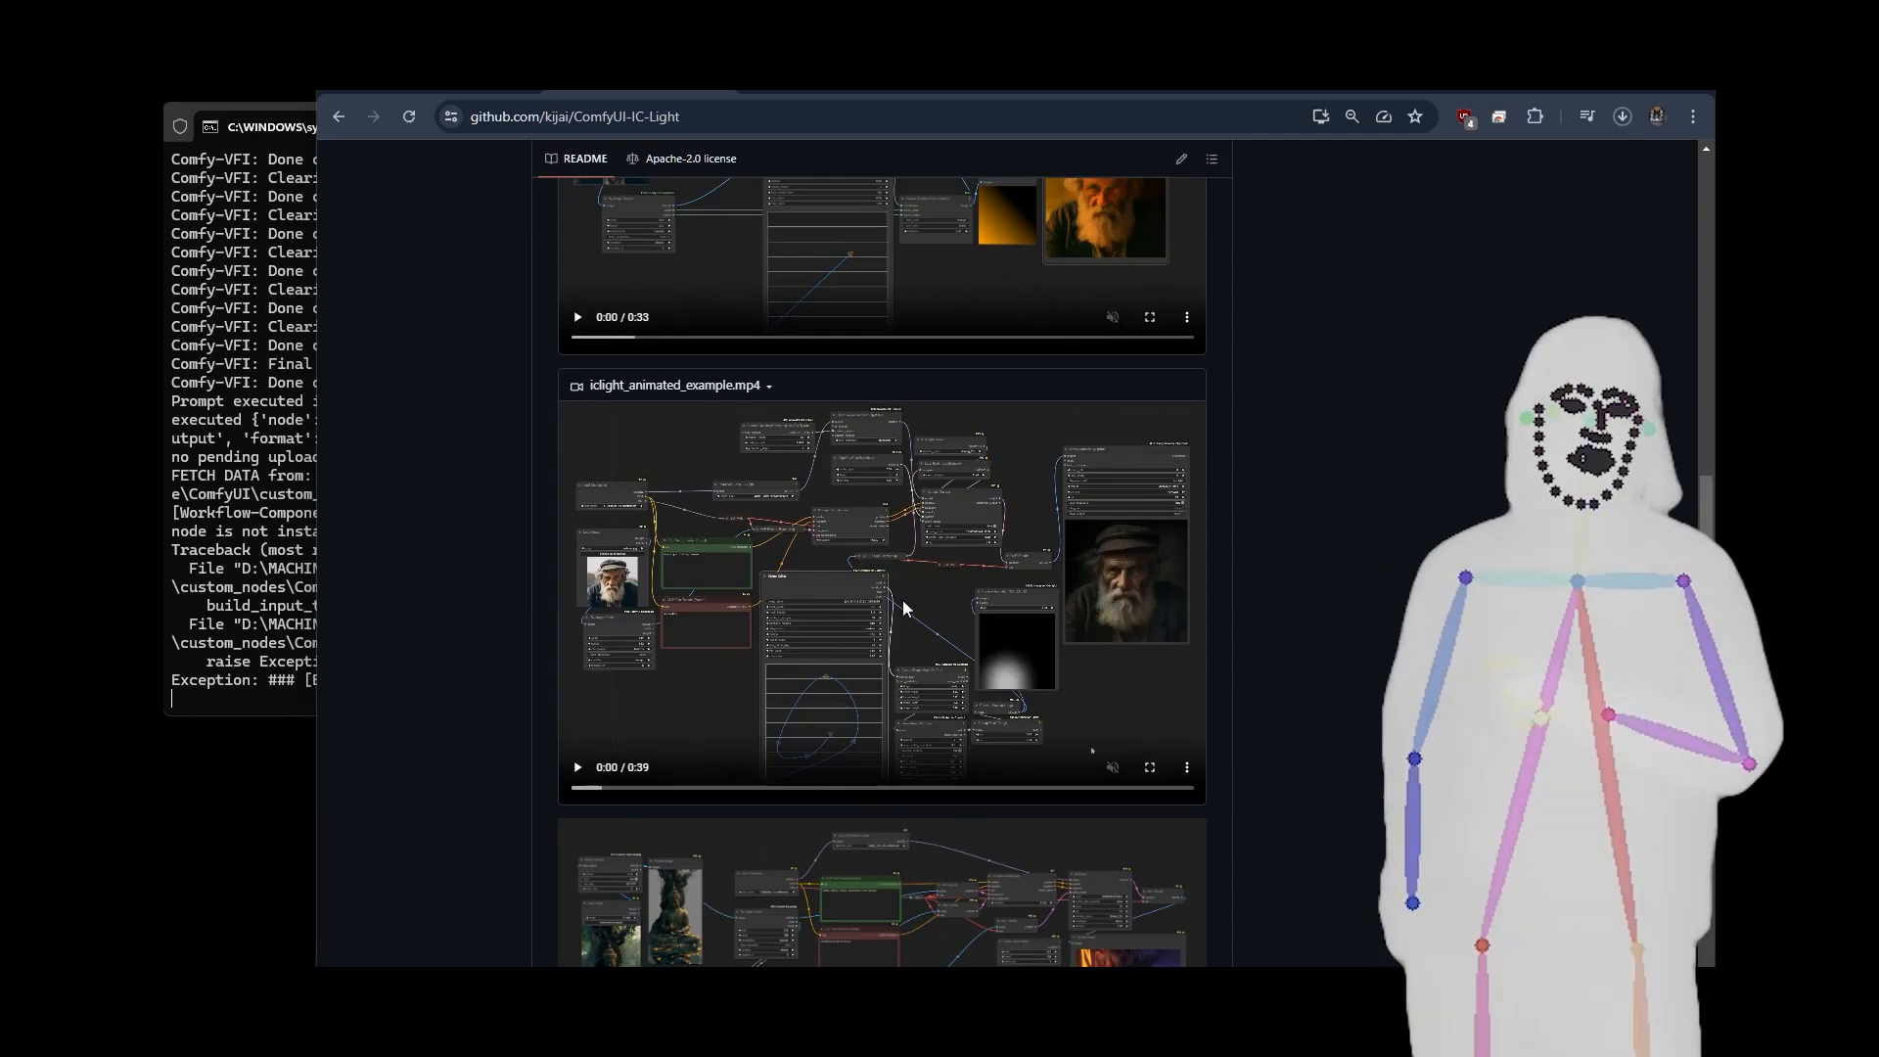
pyautogui.scroll(4, 889, 585)
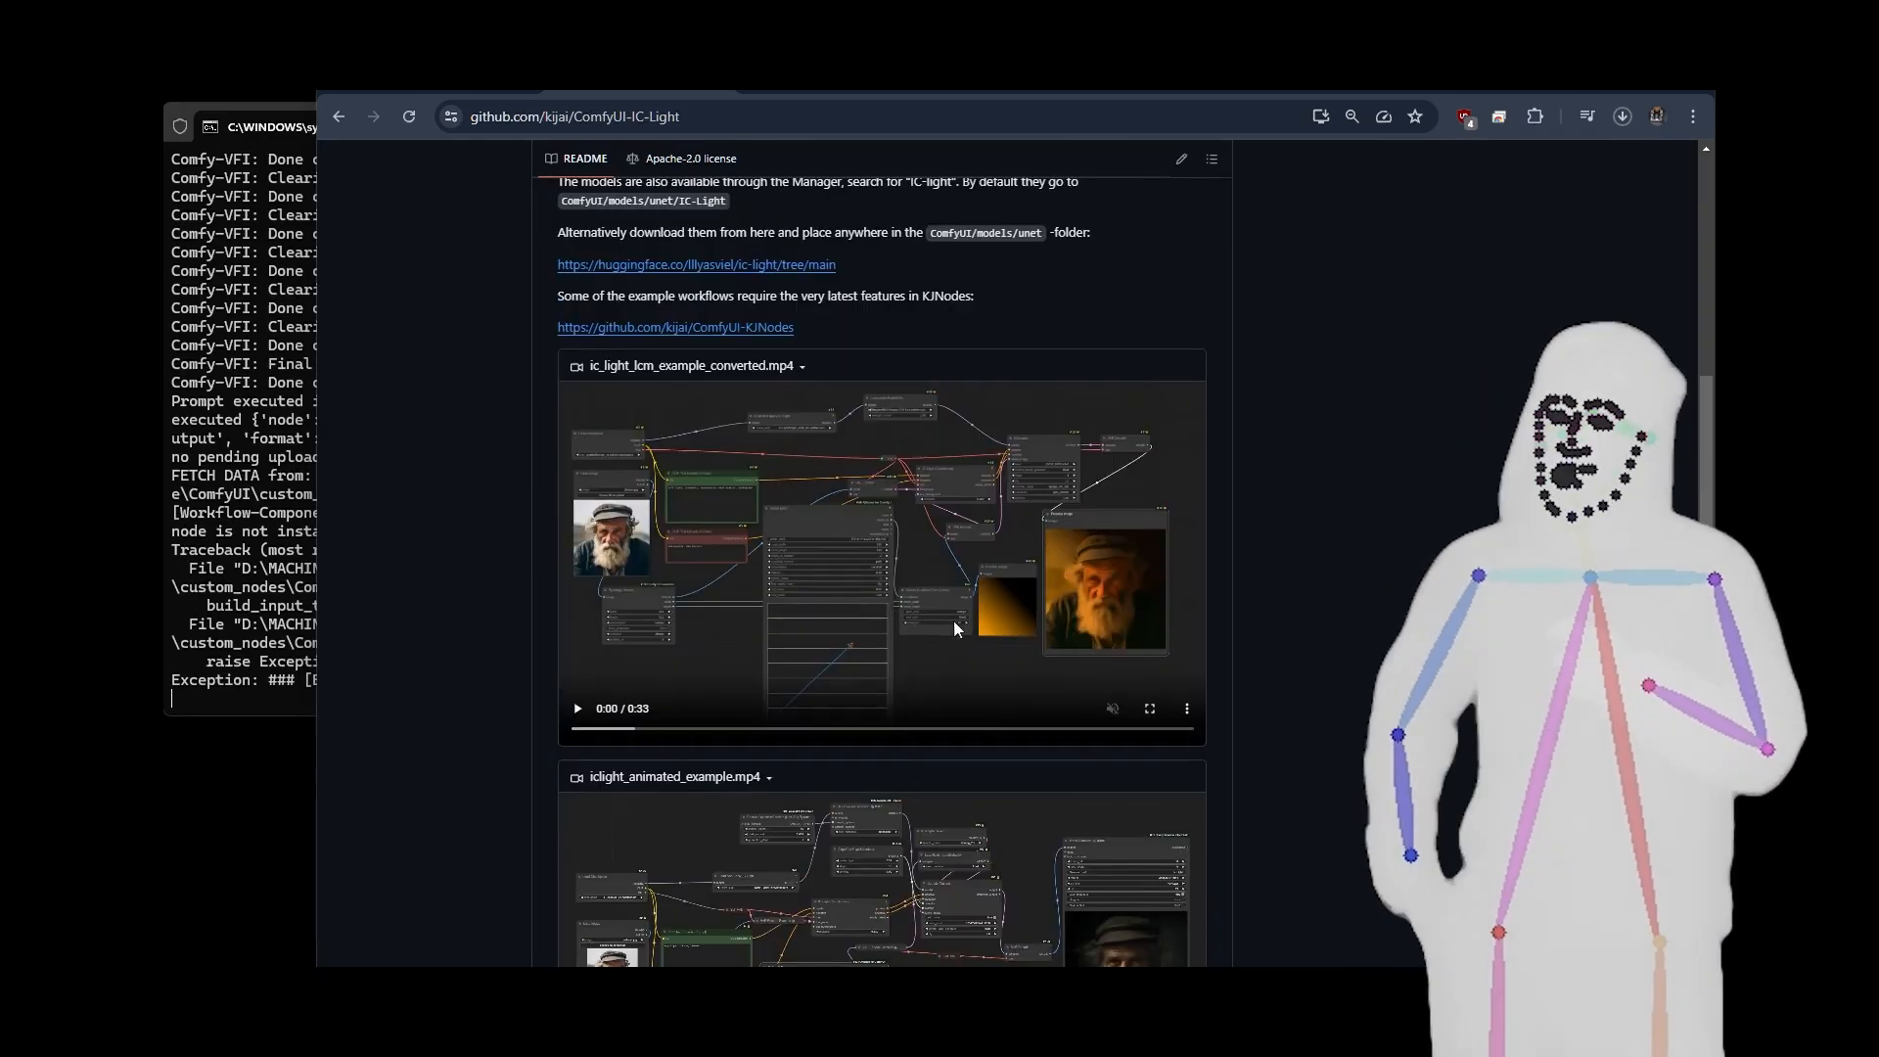
pyautogui.scroll(8, 1015, 632)
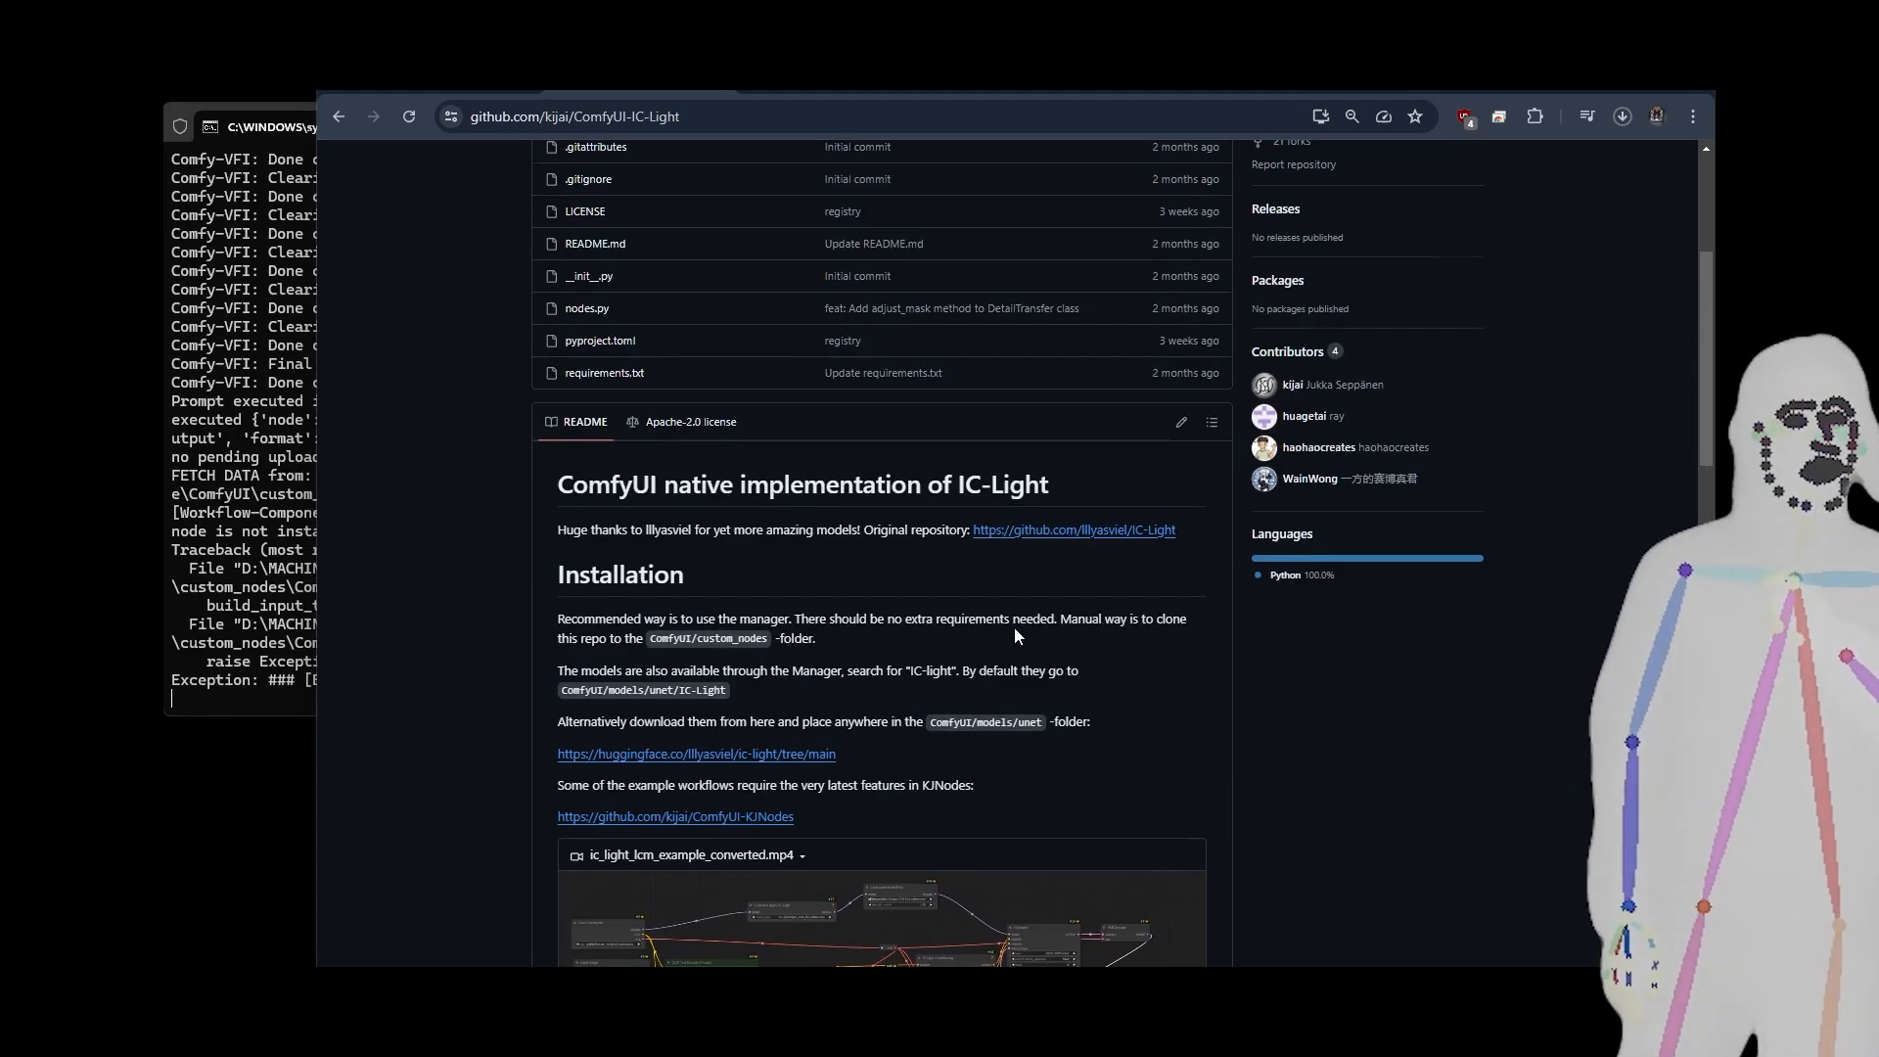
pyautogui.scroll(1, 1014, 635)
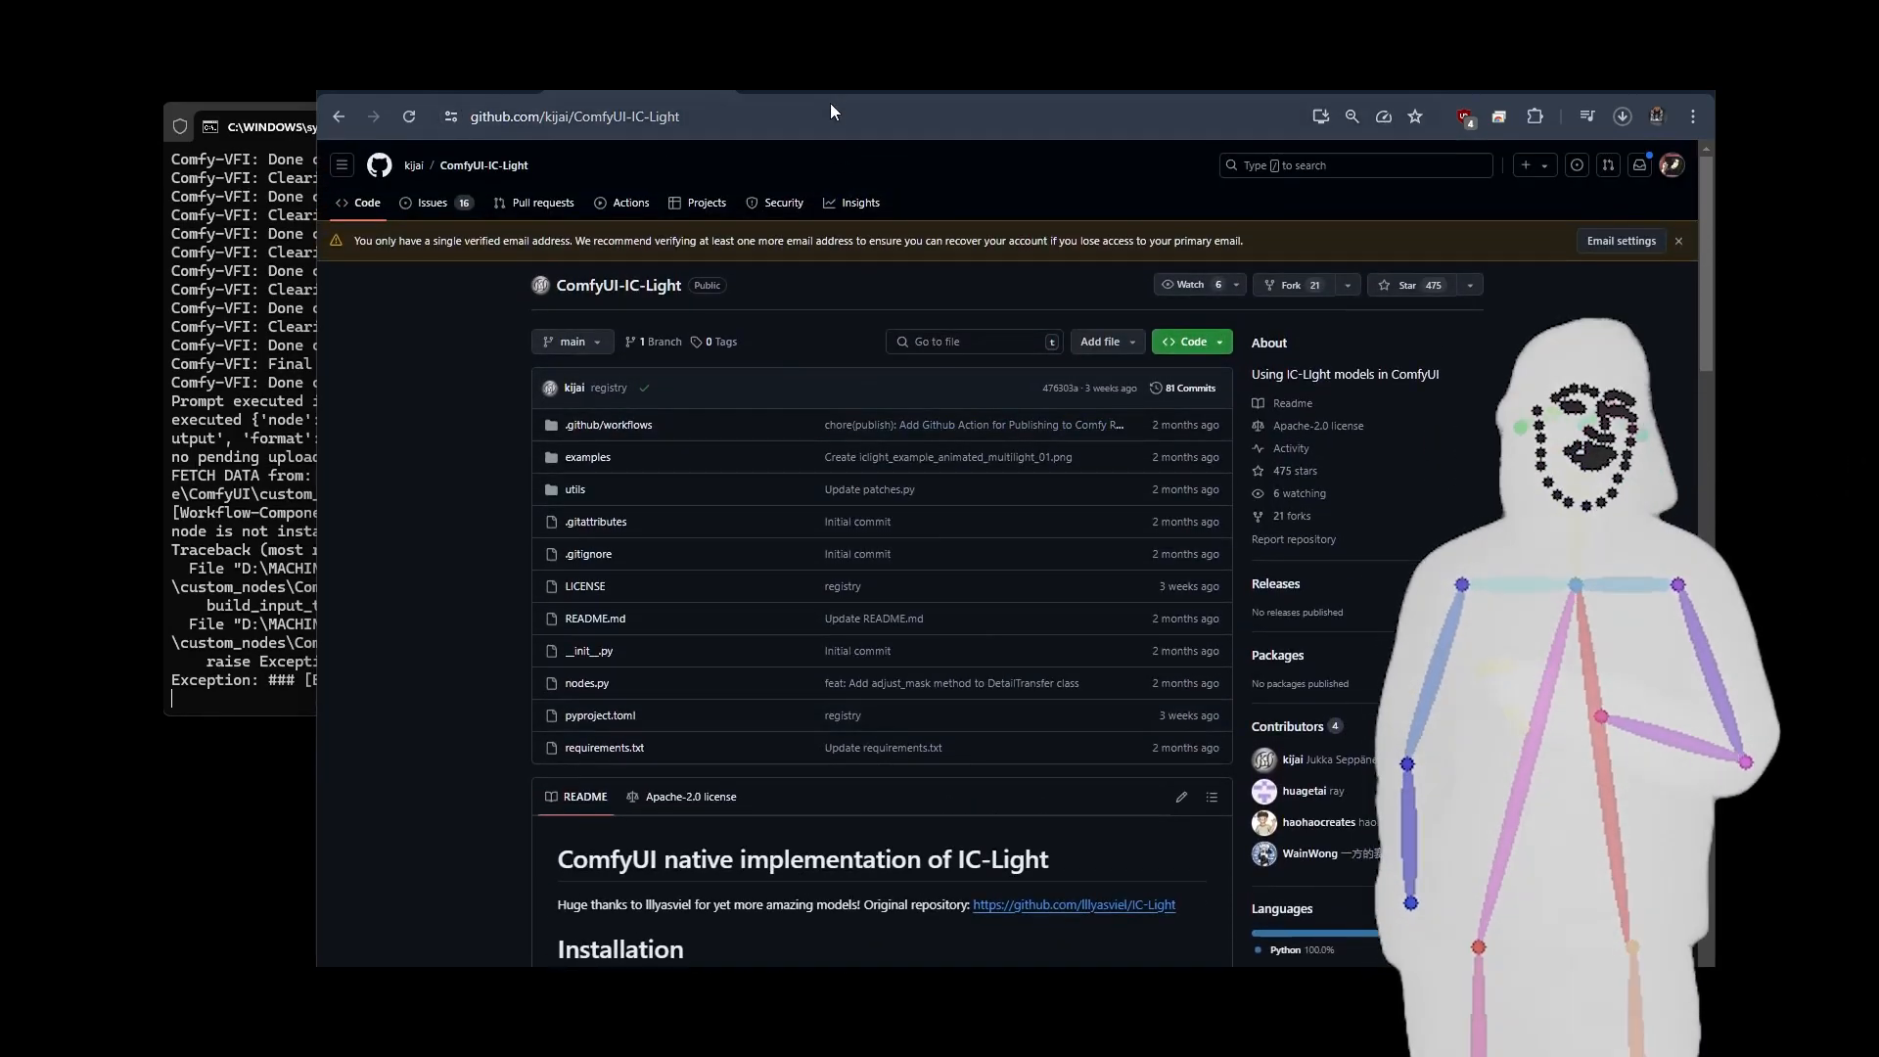
# View the checkpoint files in the ic-light repository on Hugging Face and return to the NOVA - Re-Lighting Tools page.
pyautogui.click(830, 97)
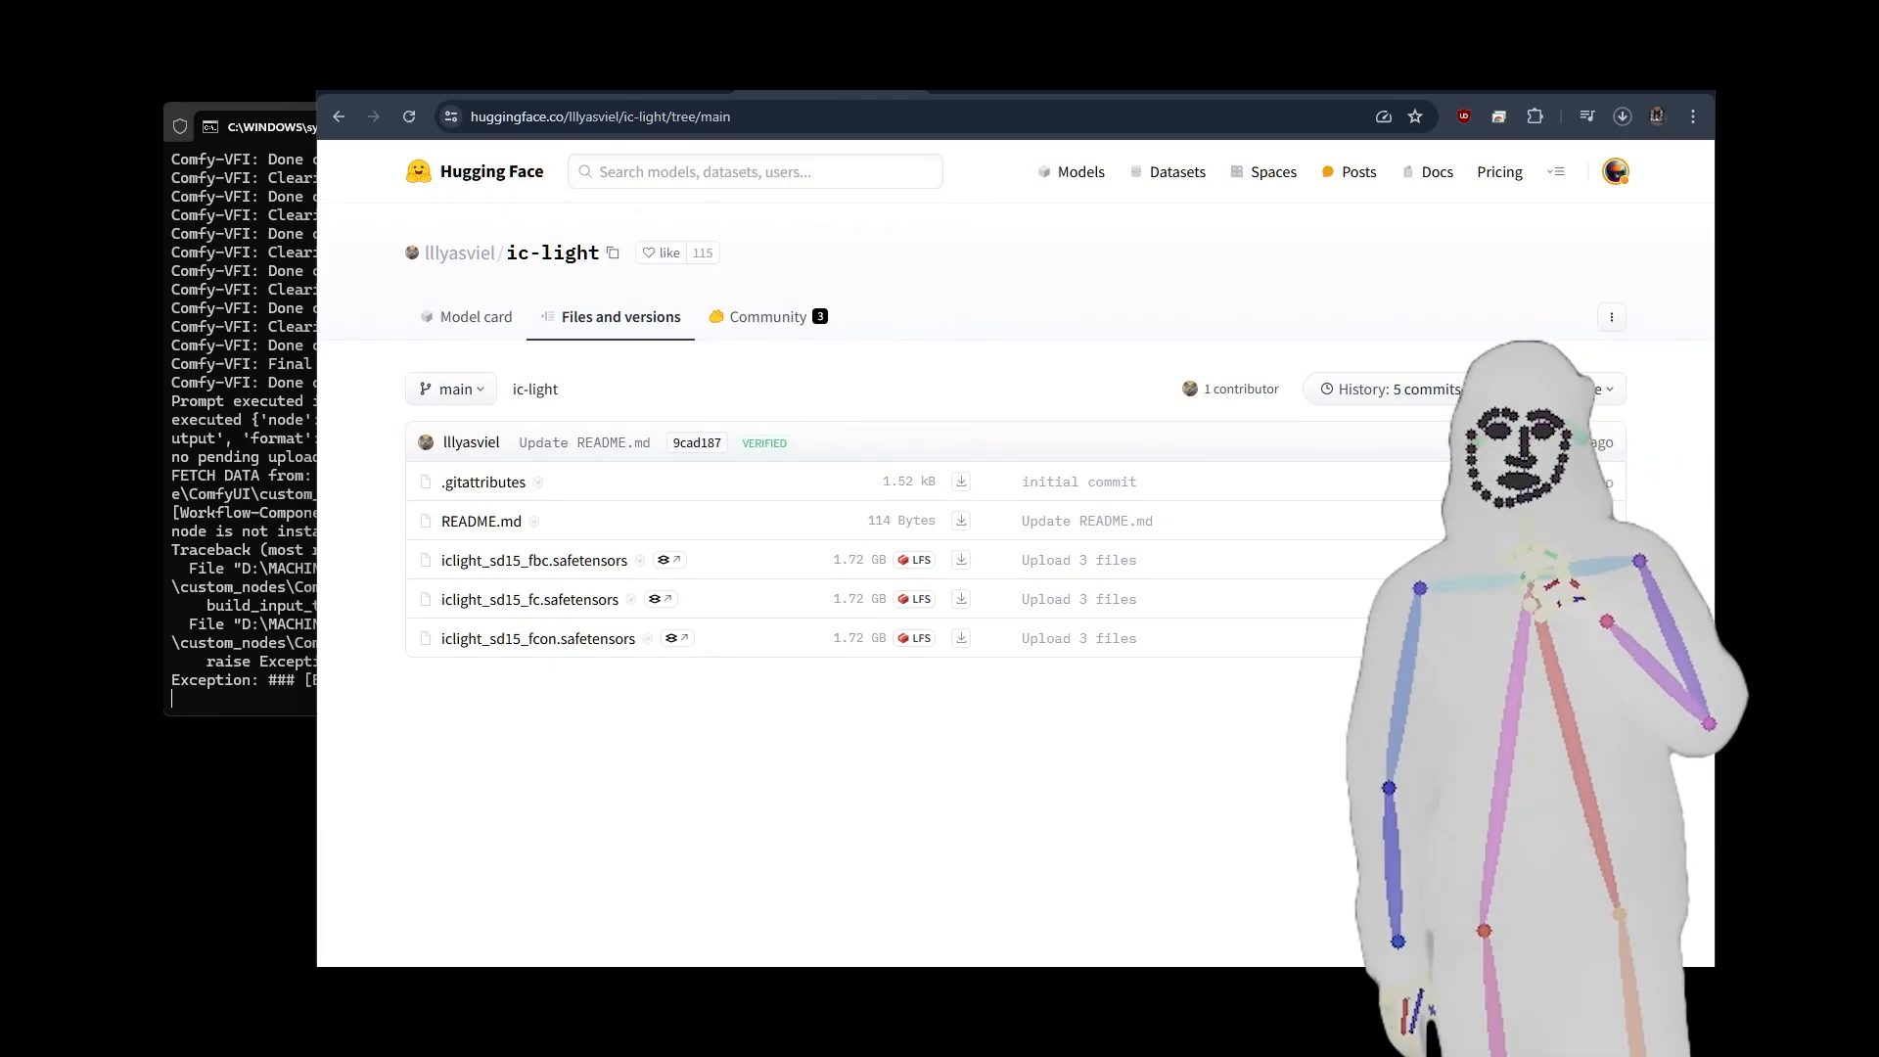
pyautogui.click(642, 91)
pyautogui.click(776, 91)
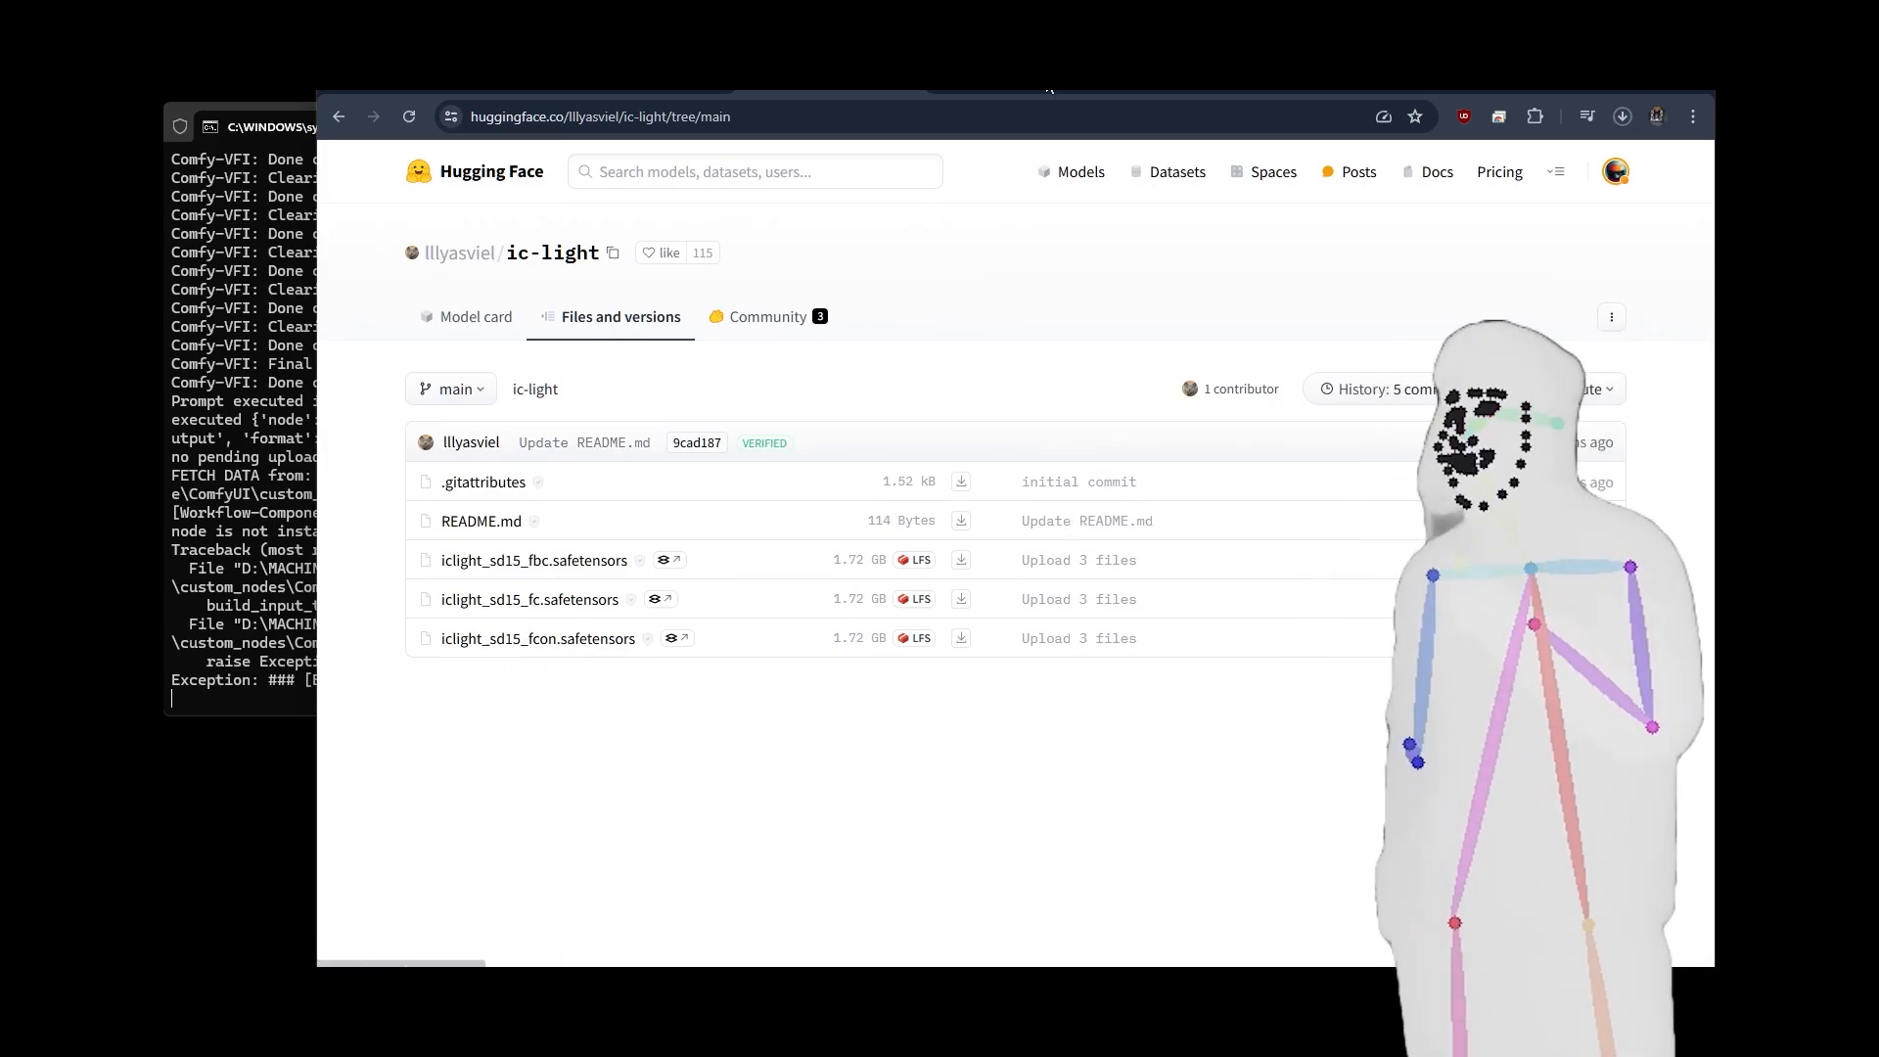
pyautogui.click(1021, 90)
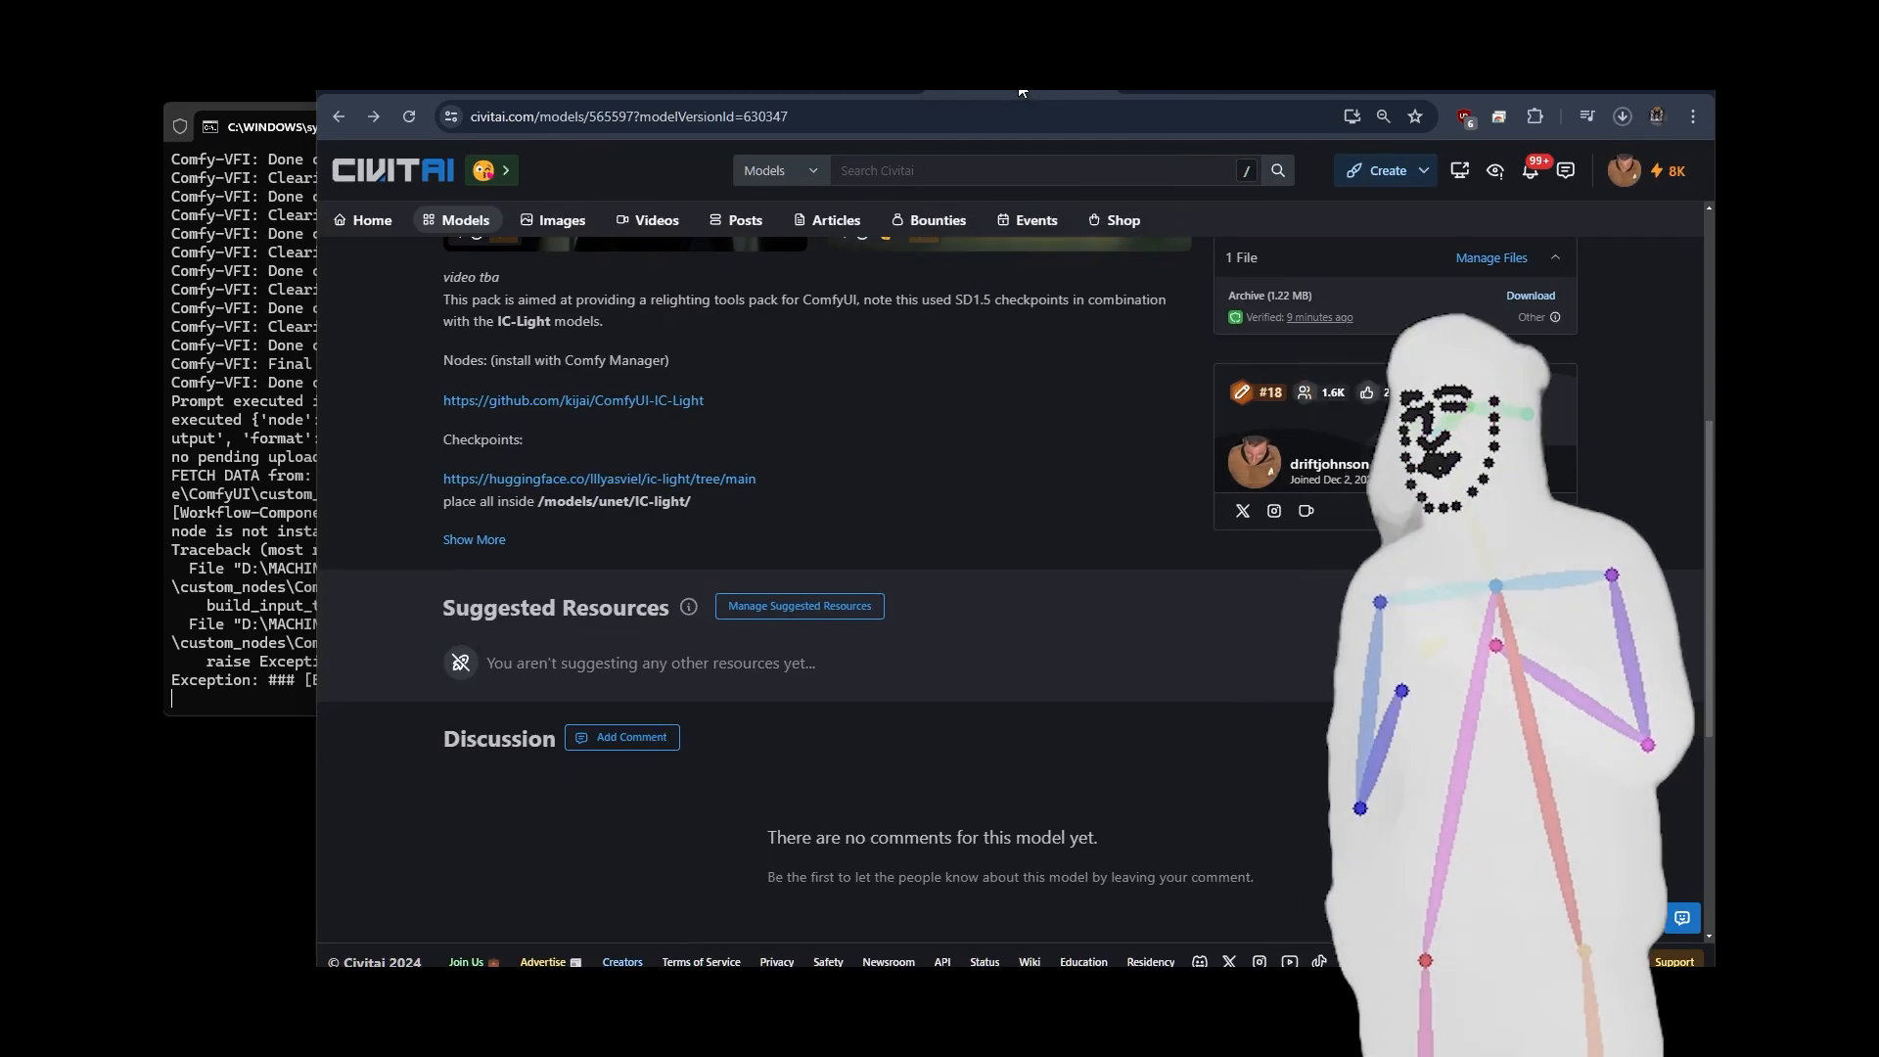
pyautogui.scroll(5, 854, 450)
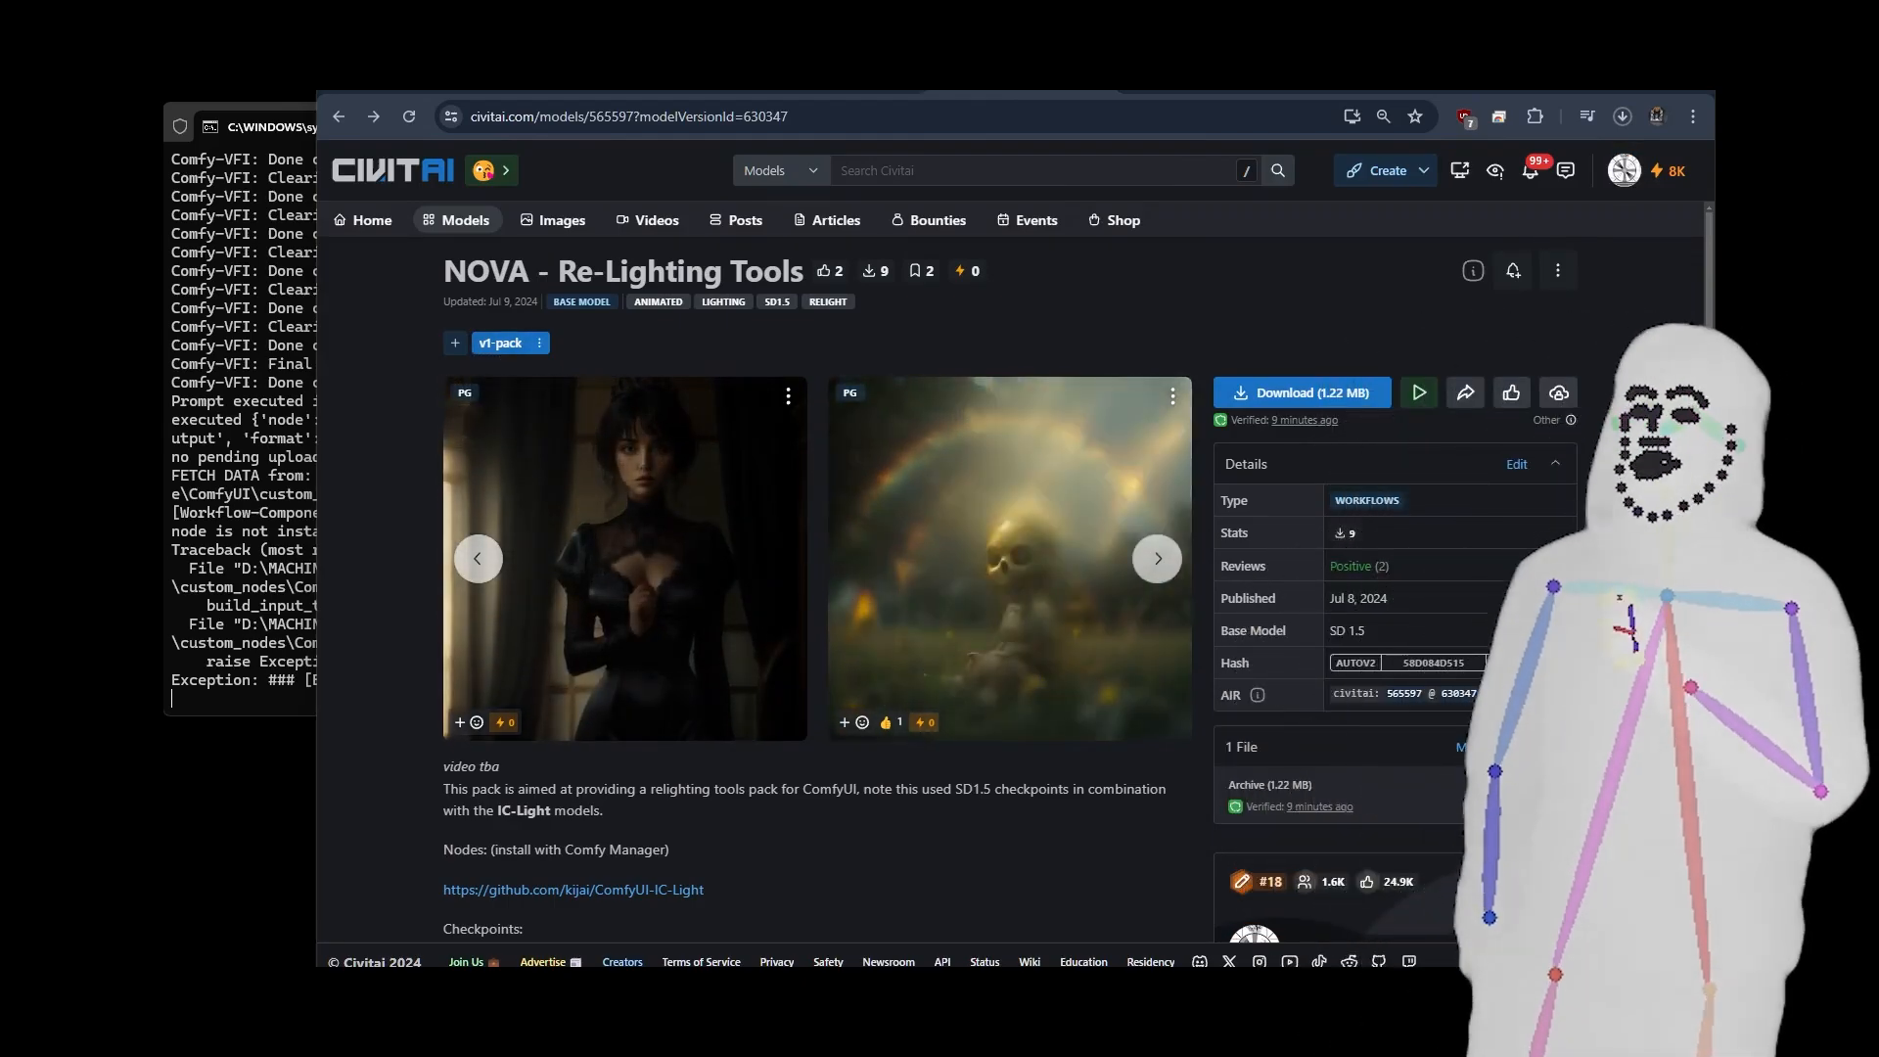
# Bring up the Nova-Relighting-Tools-v1 folder and preview nova-final_00006.mp4 and demo.png.
pyautogui.moveTo(0, 210); pyautogui.dragTo(978, 168)
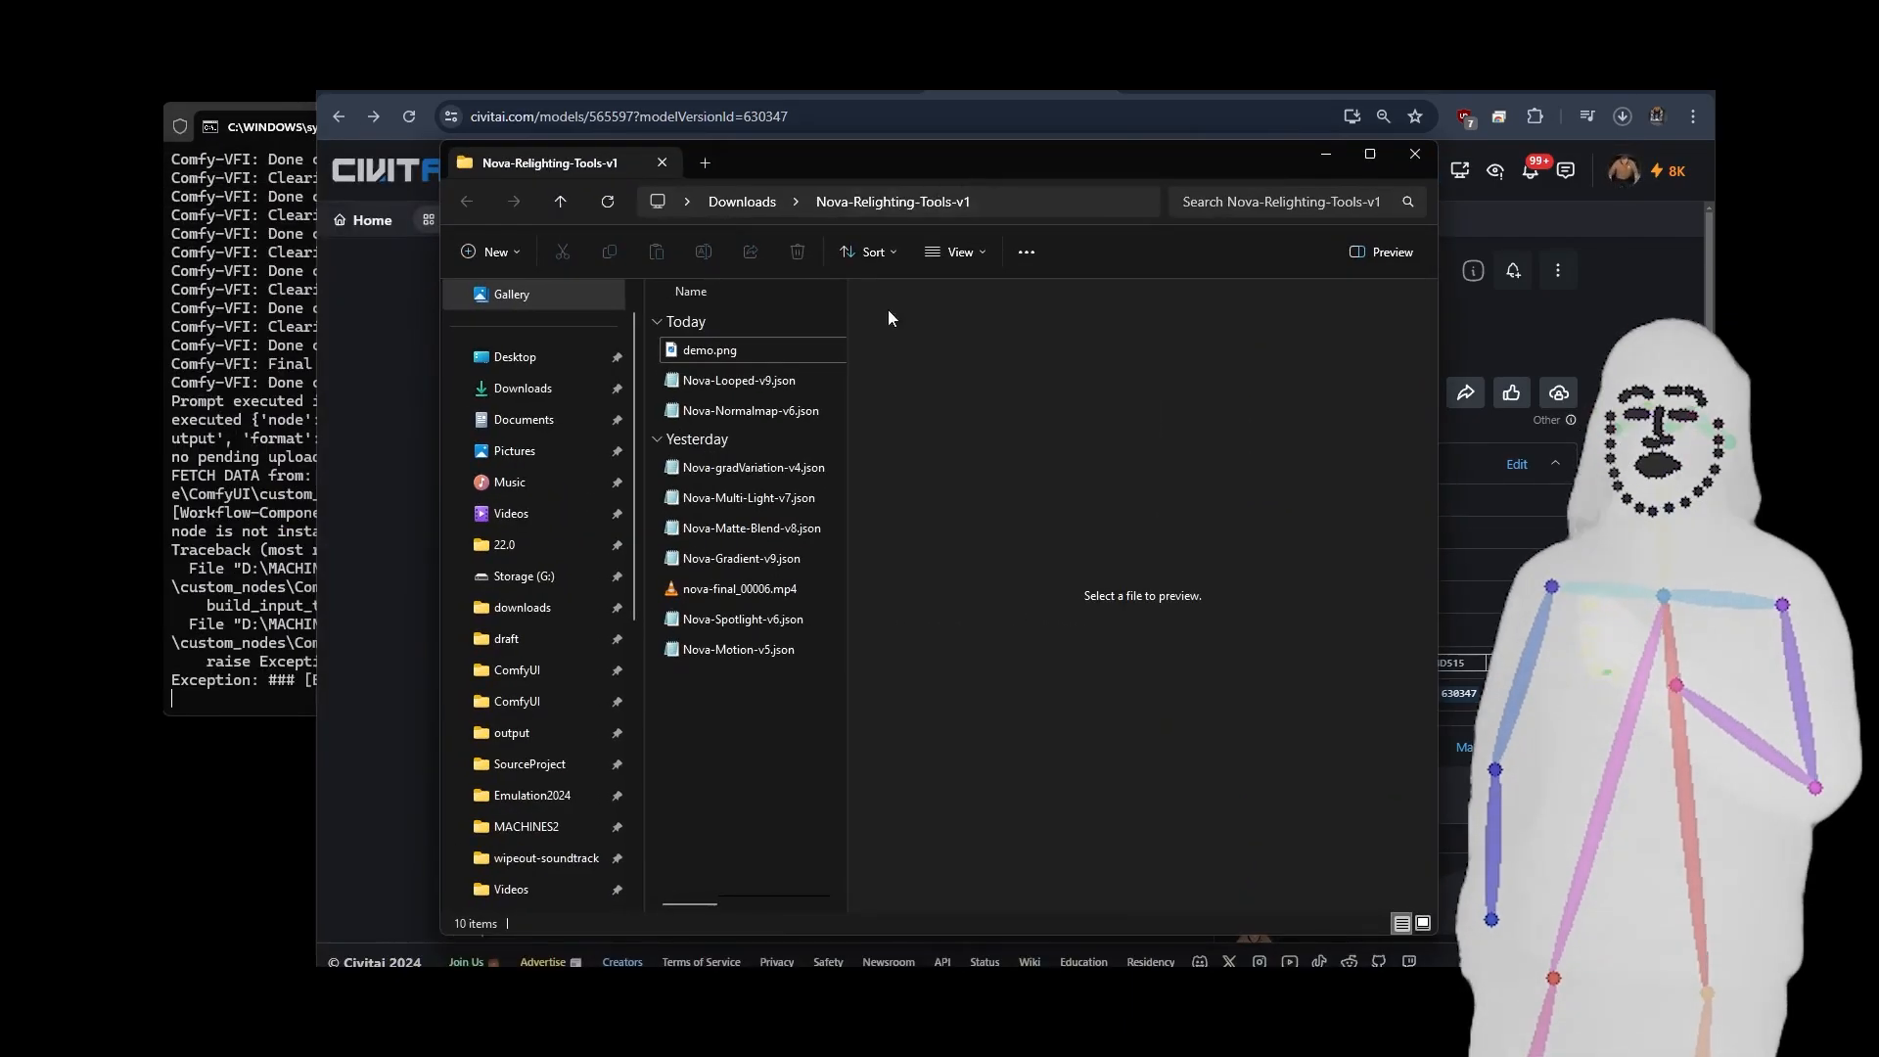
pyautogui.click(755, 593)
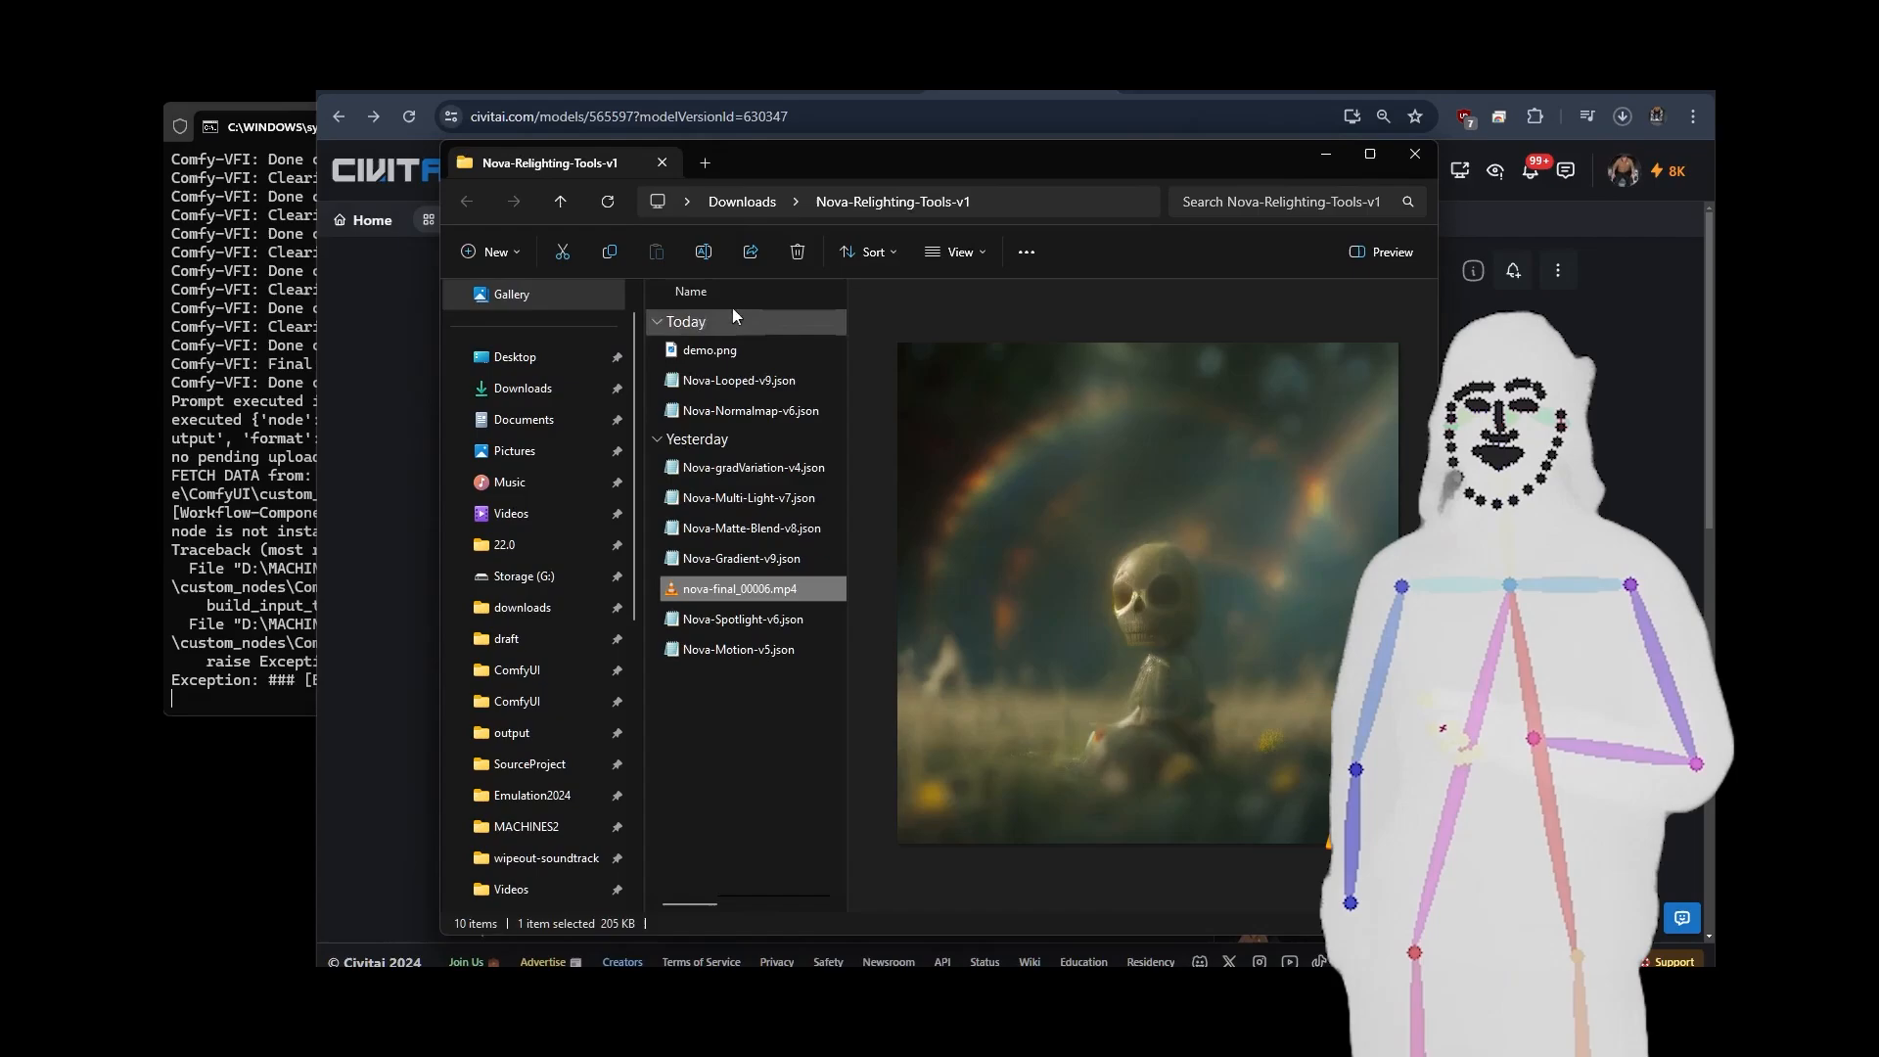
pyautogui.click(724, 349)
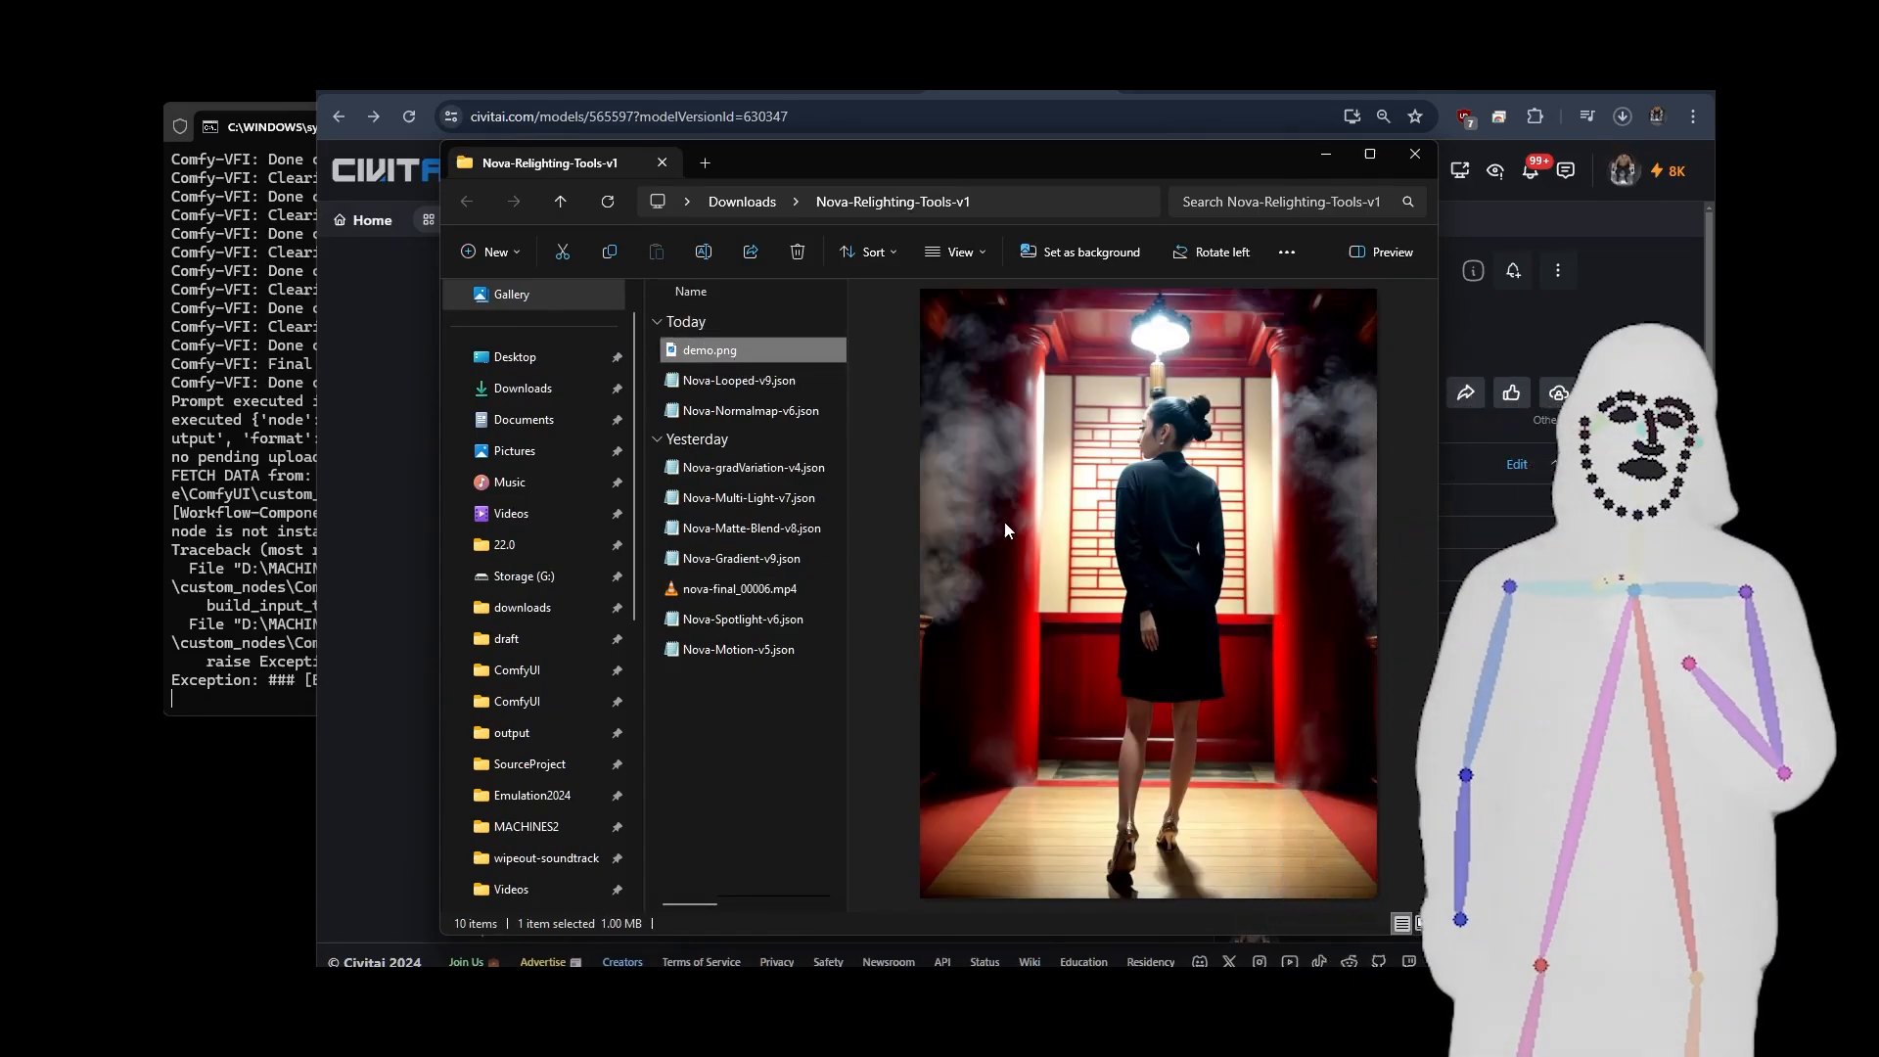
# Look through the workflow JSON files in the pack folder, from Nova-Looped-v9 to Nova-Motion-v5, and move the folder window out of view.
pyautogui.click(740, 385)
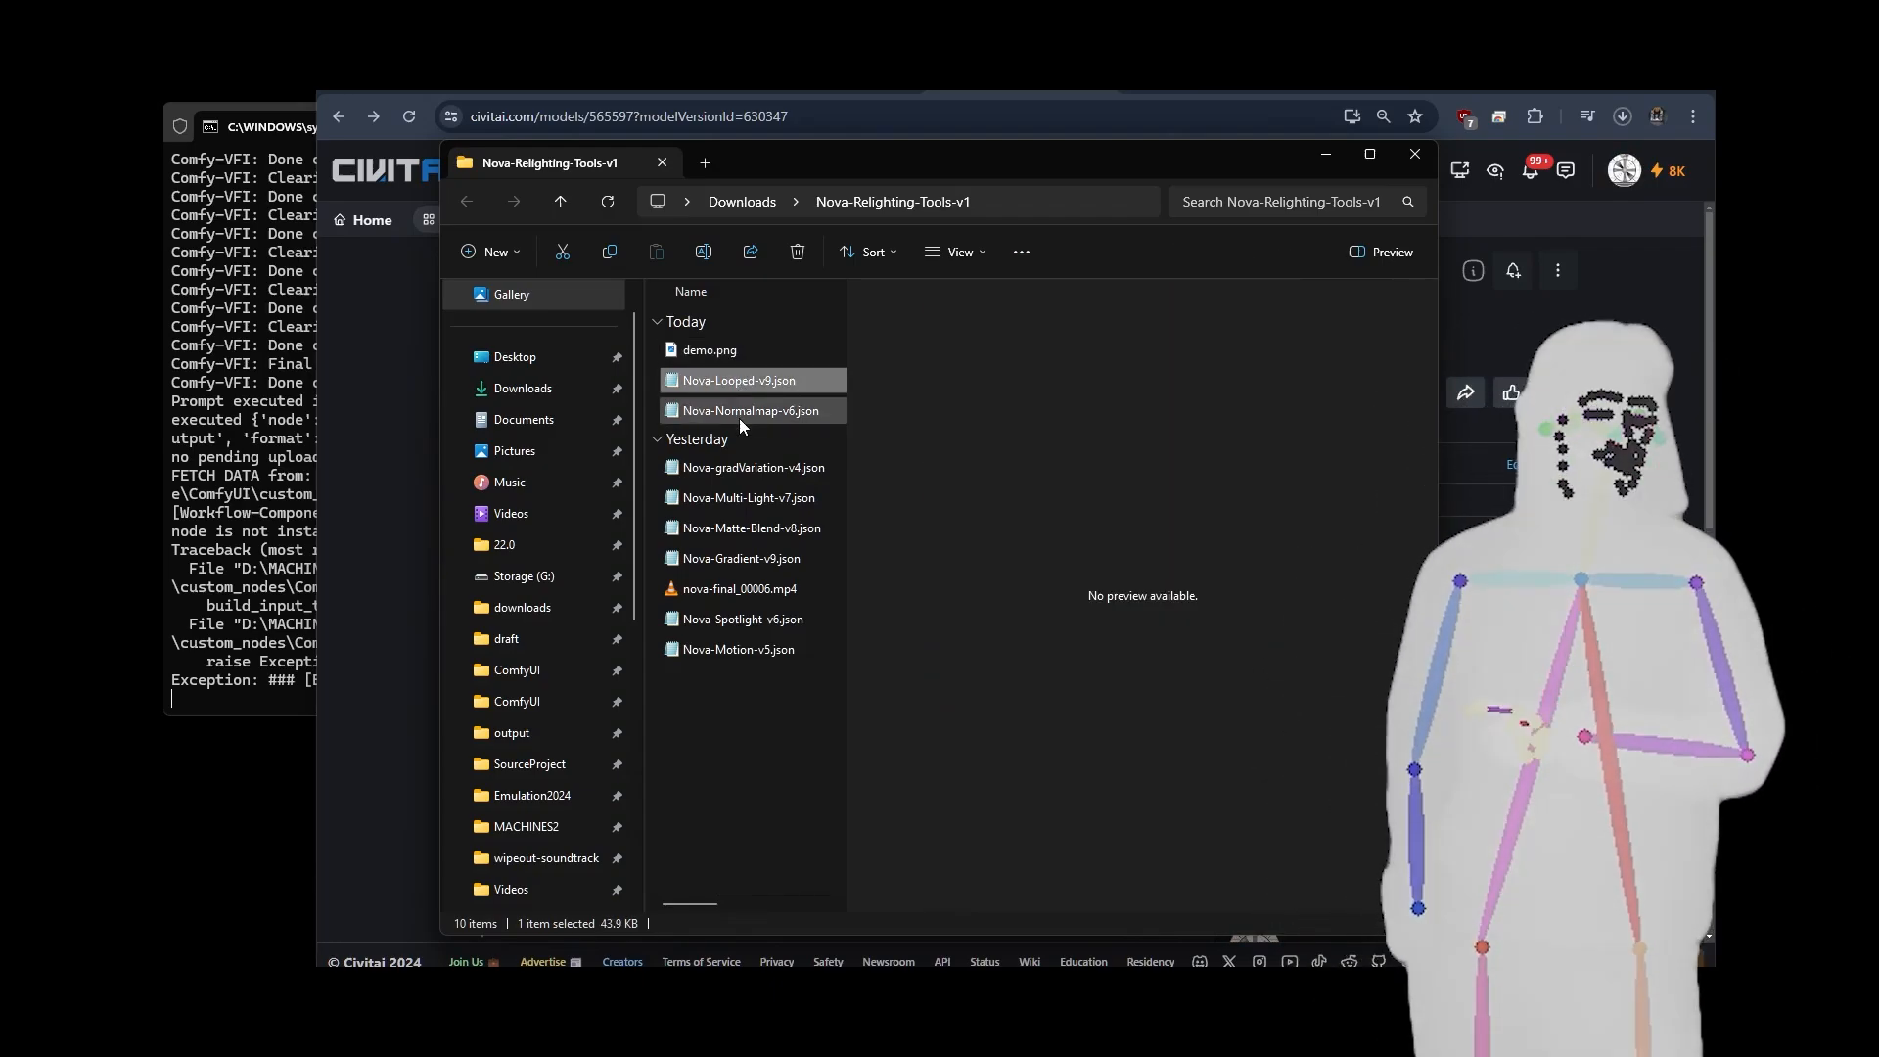
pyautogui.click(743, 412)
pyautogui.click(741, 385)
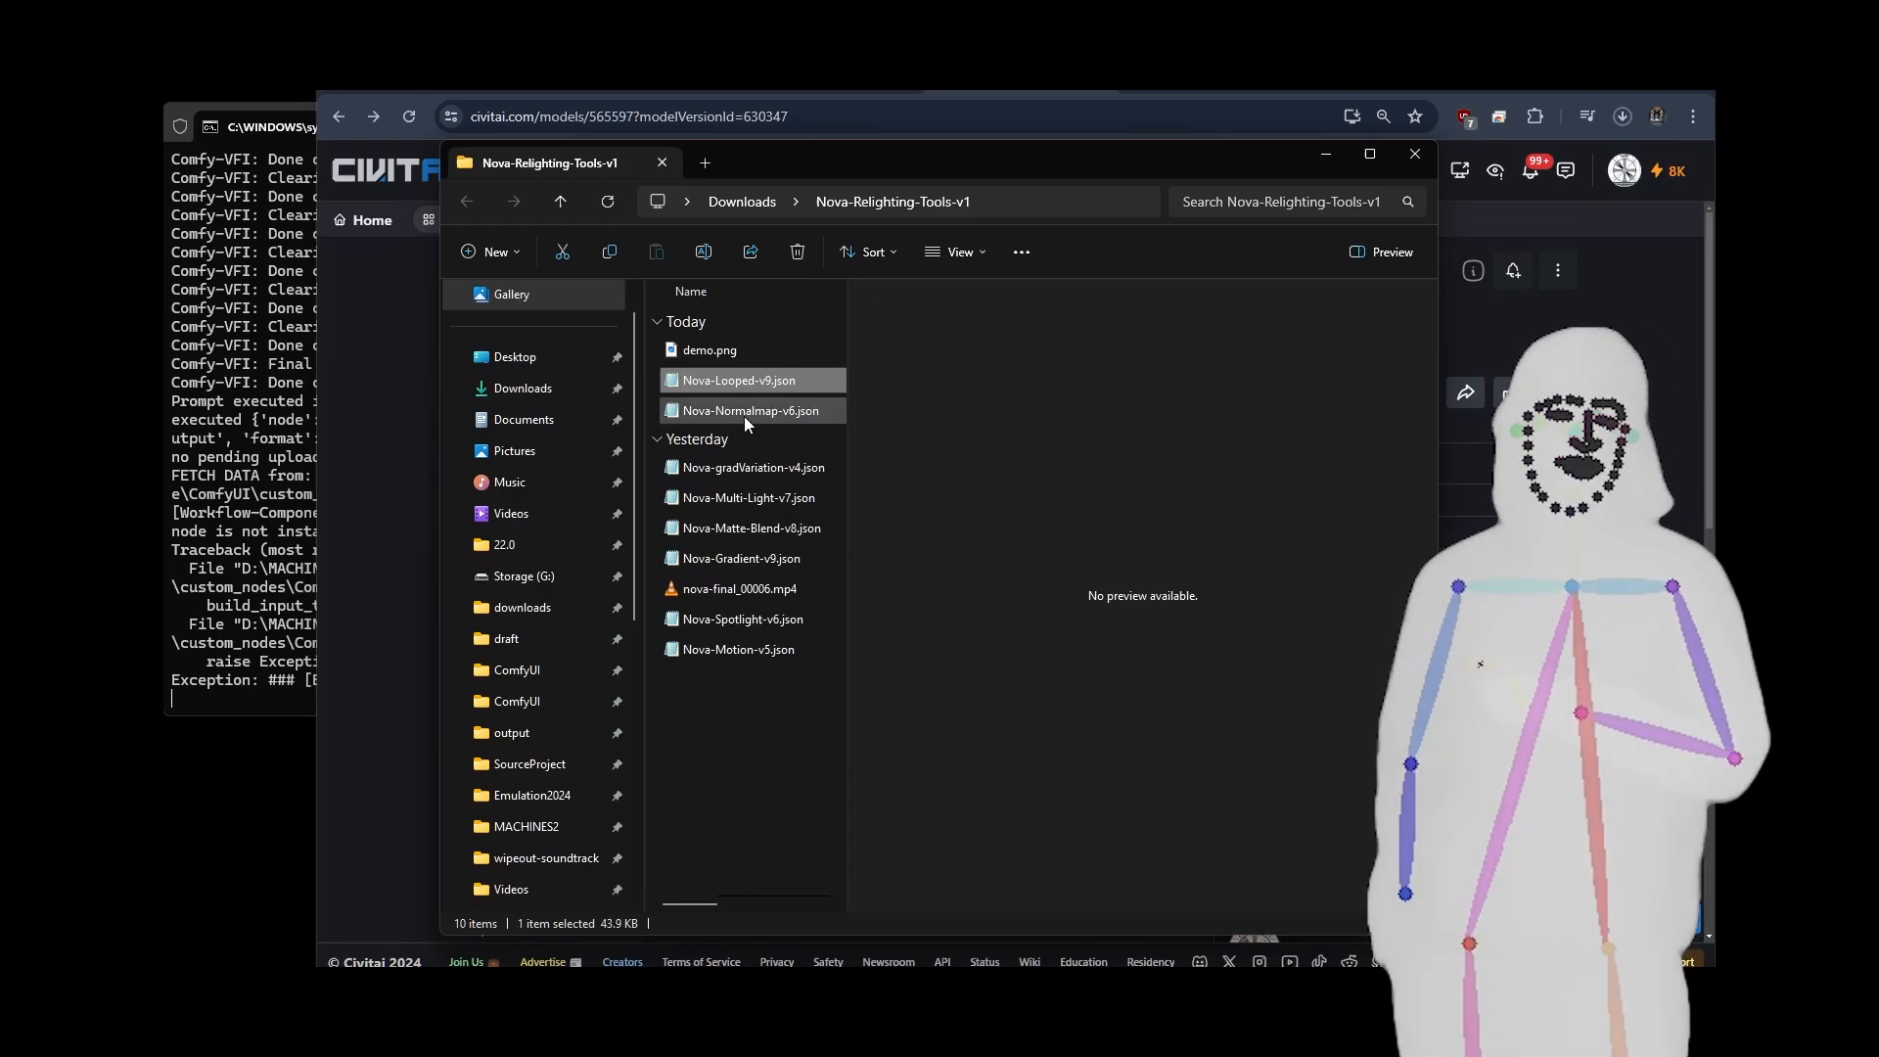
pyautogui.click(744, 467)
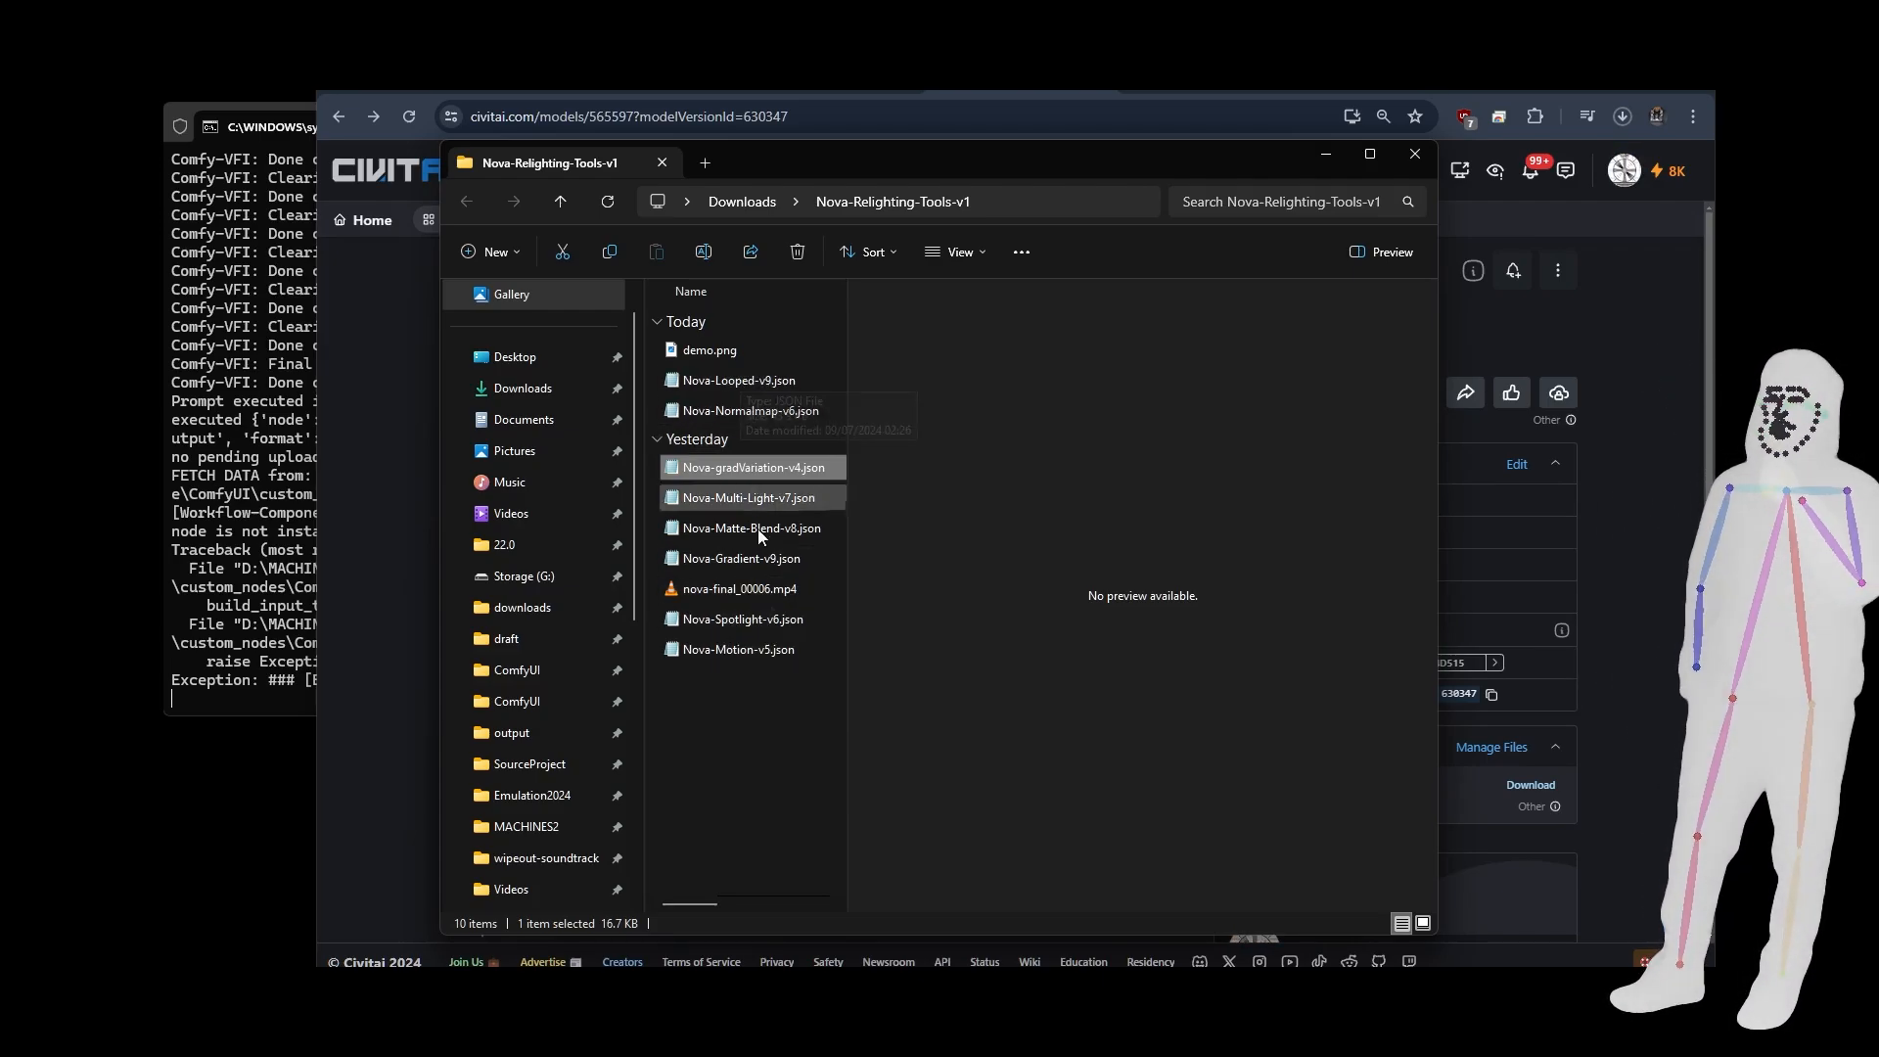
pyautogui.click(739, 656)
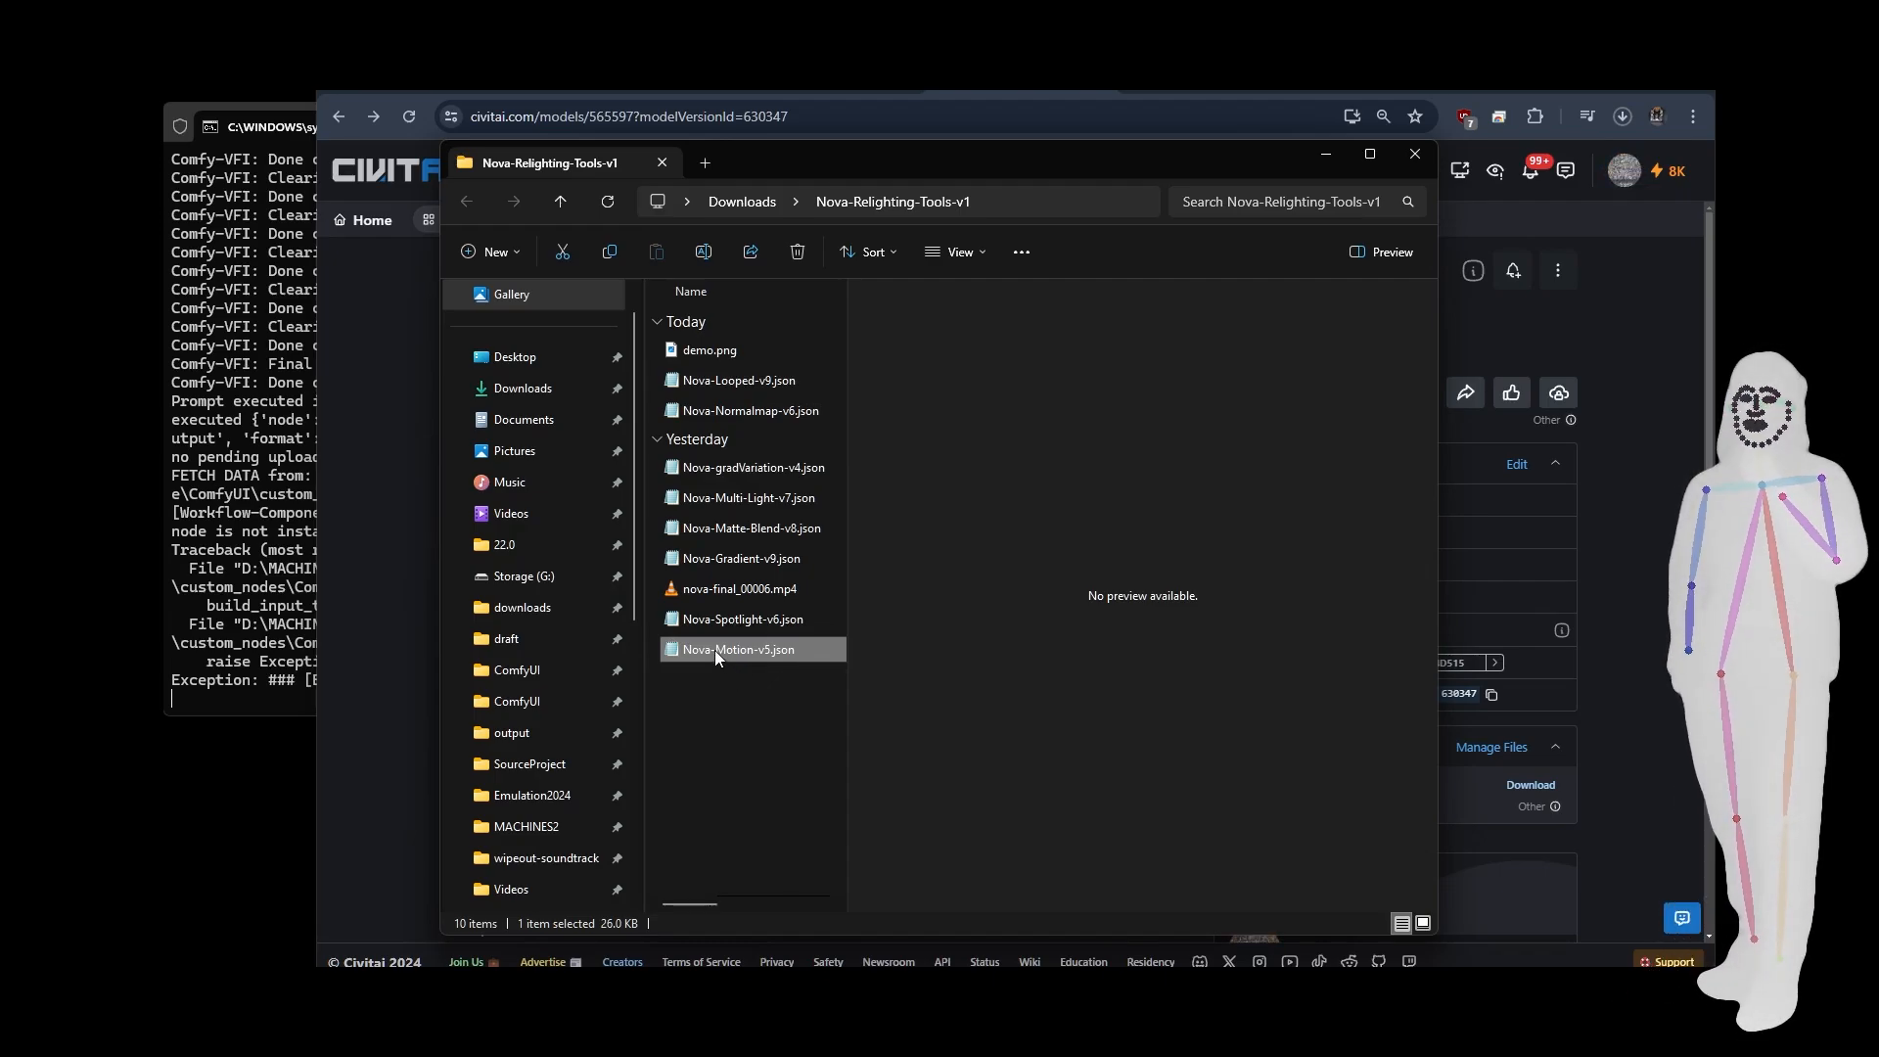
pyautogui.click(740, 384)
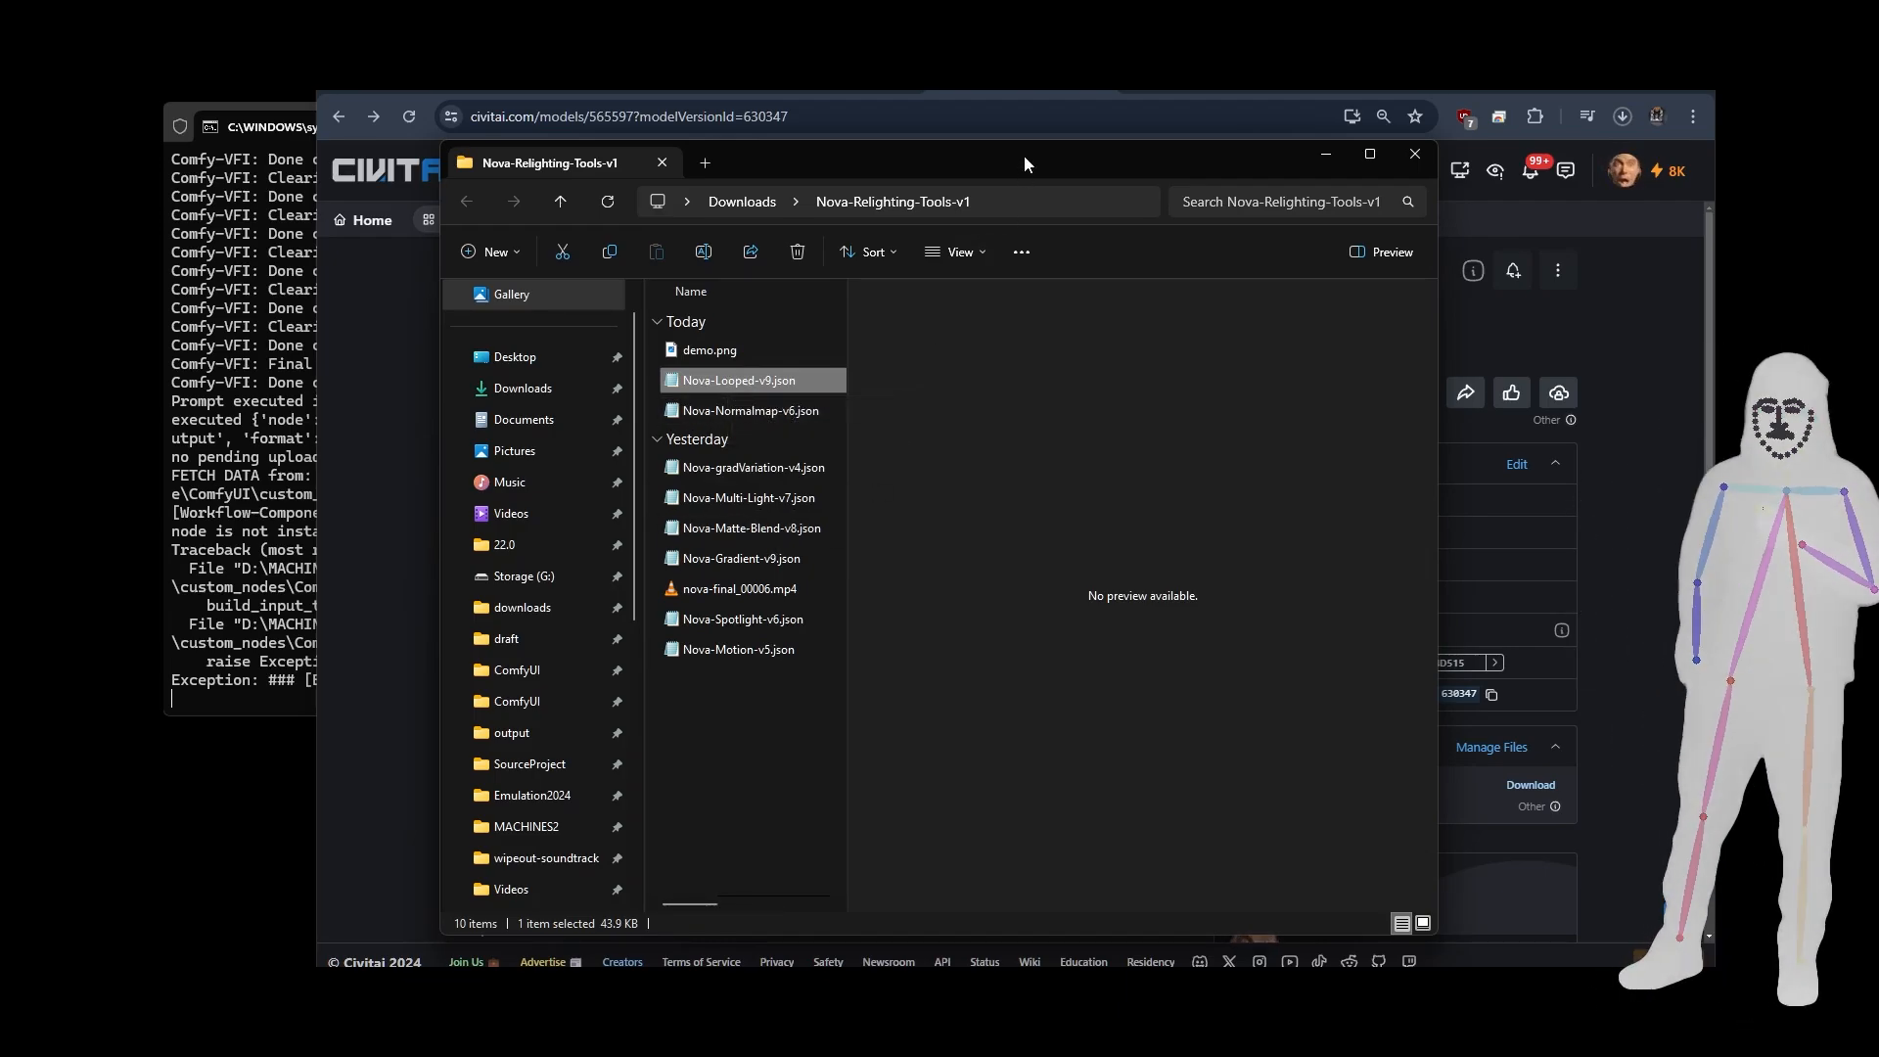
pyautogui.moveTo(1024, 155); pyautogui.dragTo(2, 382)
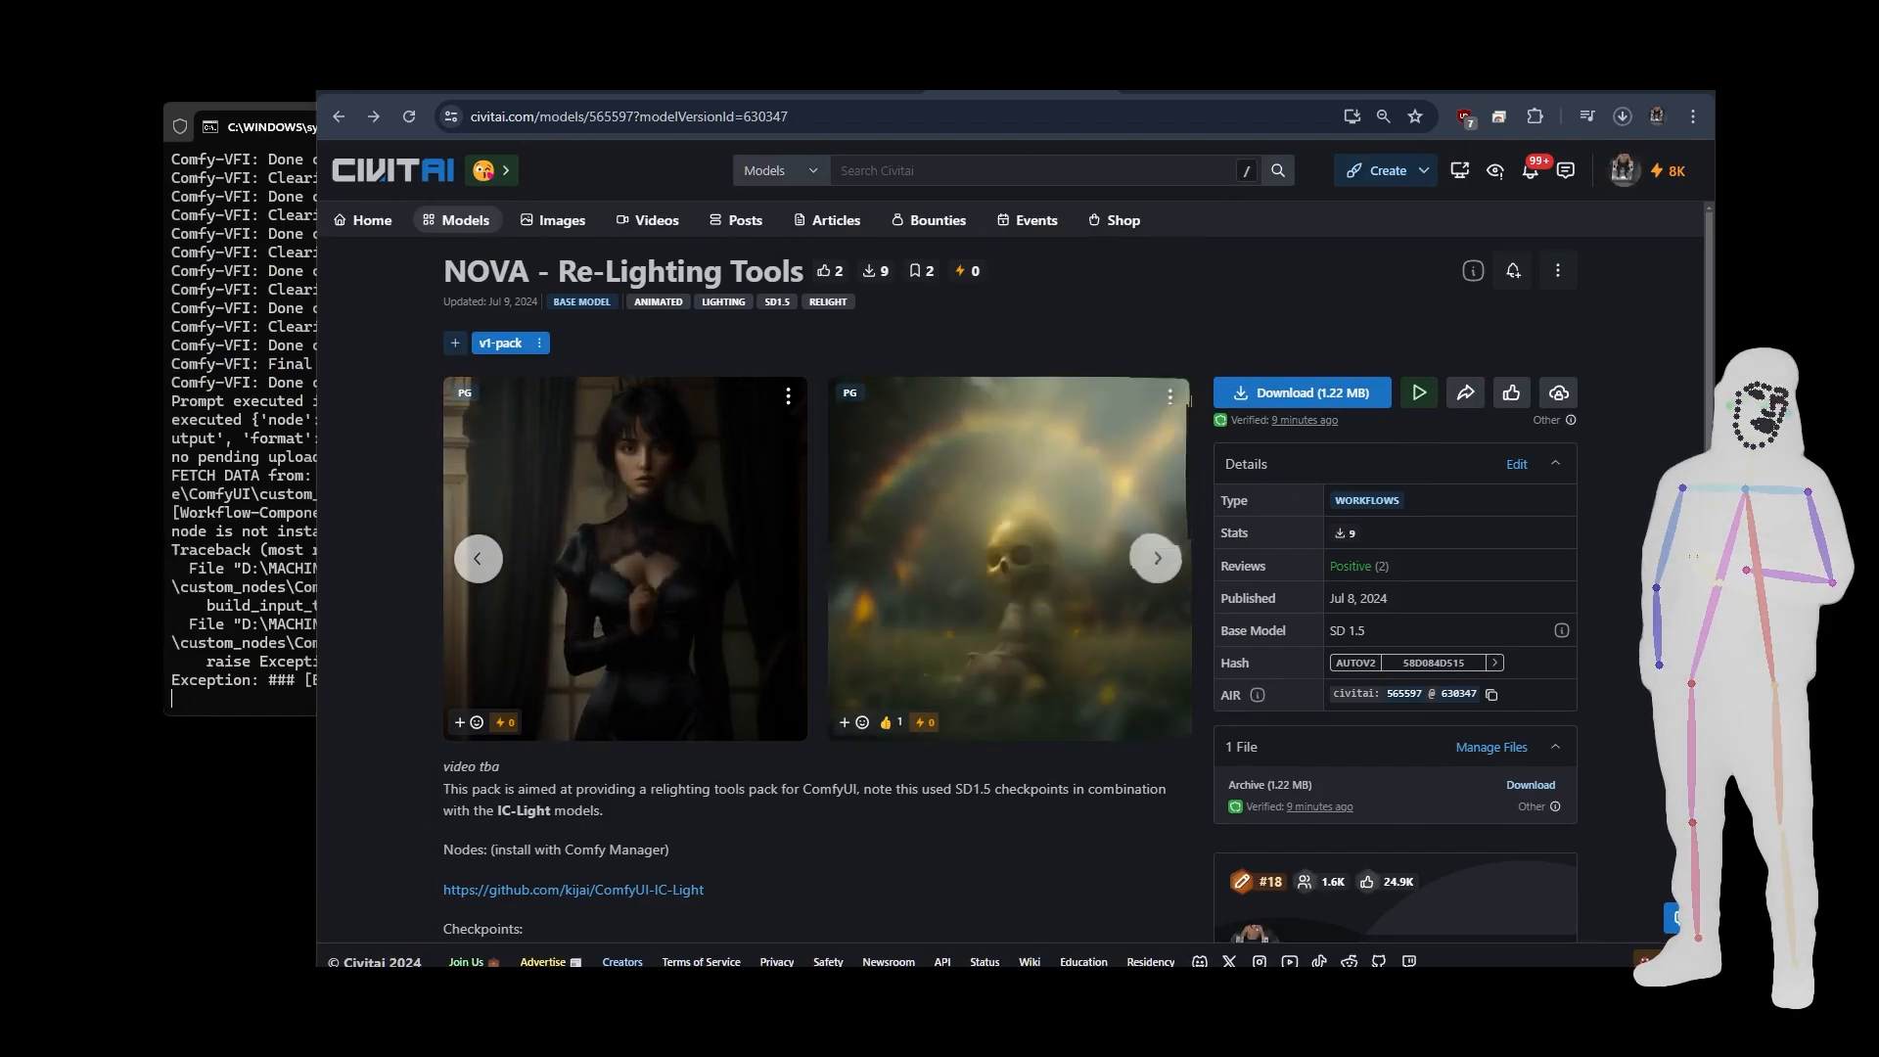
# Switch to the ComfyUI tab and examine the workflow's overall layout and the source picture in the Load Image node.
pyautogui.click(406, 91)
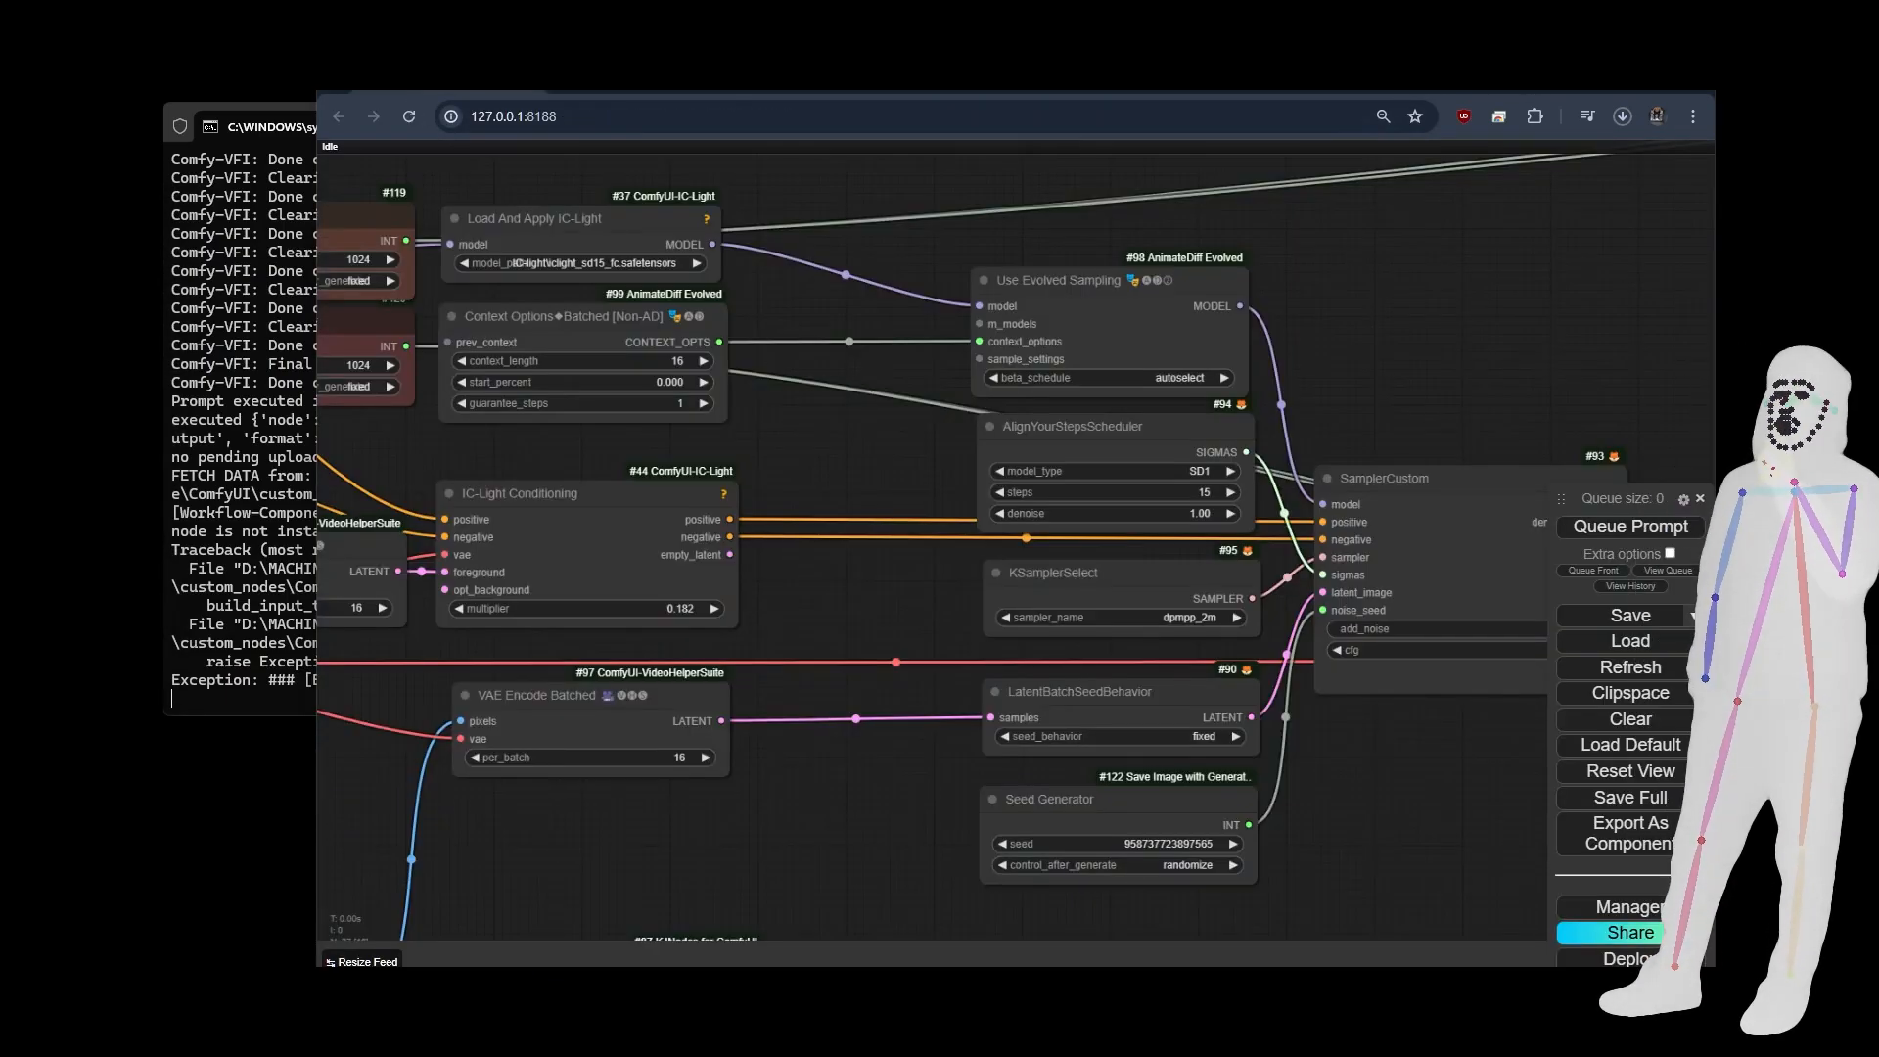
pyautogui.scroll(-5, 904, 593)
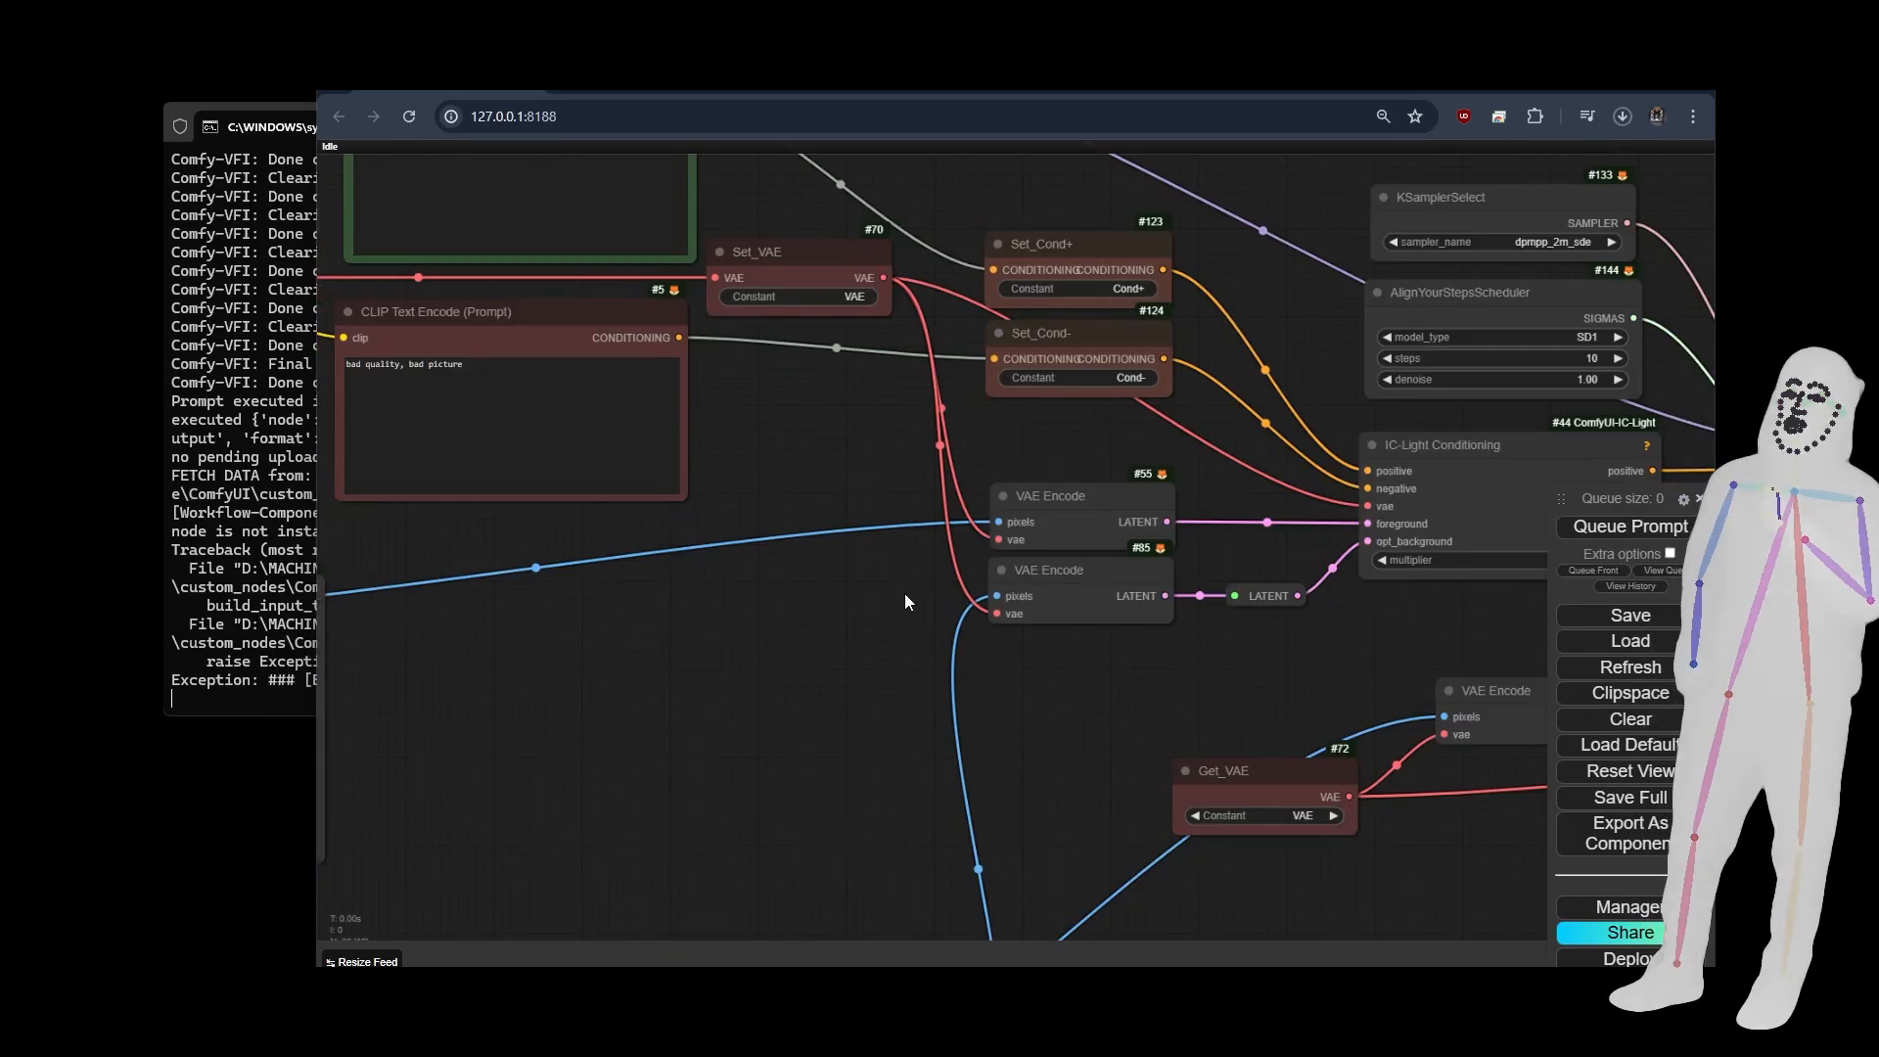
pyautogui.scroll(-5, 904, 593)
pyautogui.moveTo(936, 722); pyautogui.dragTo(953, 603)
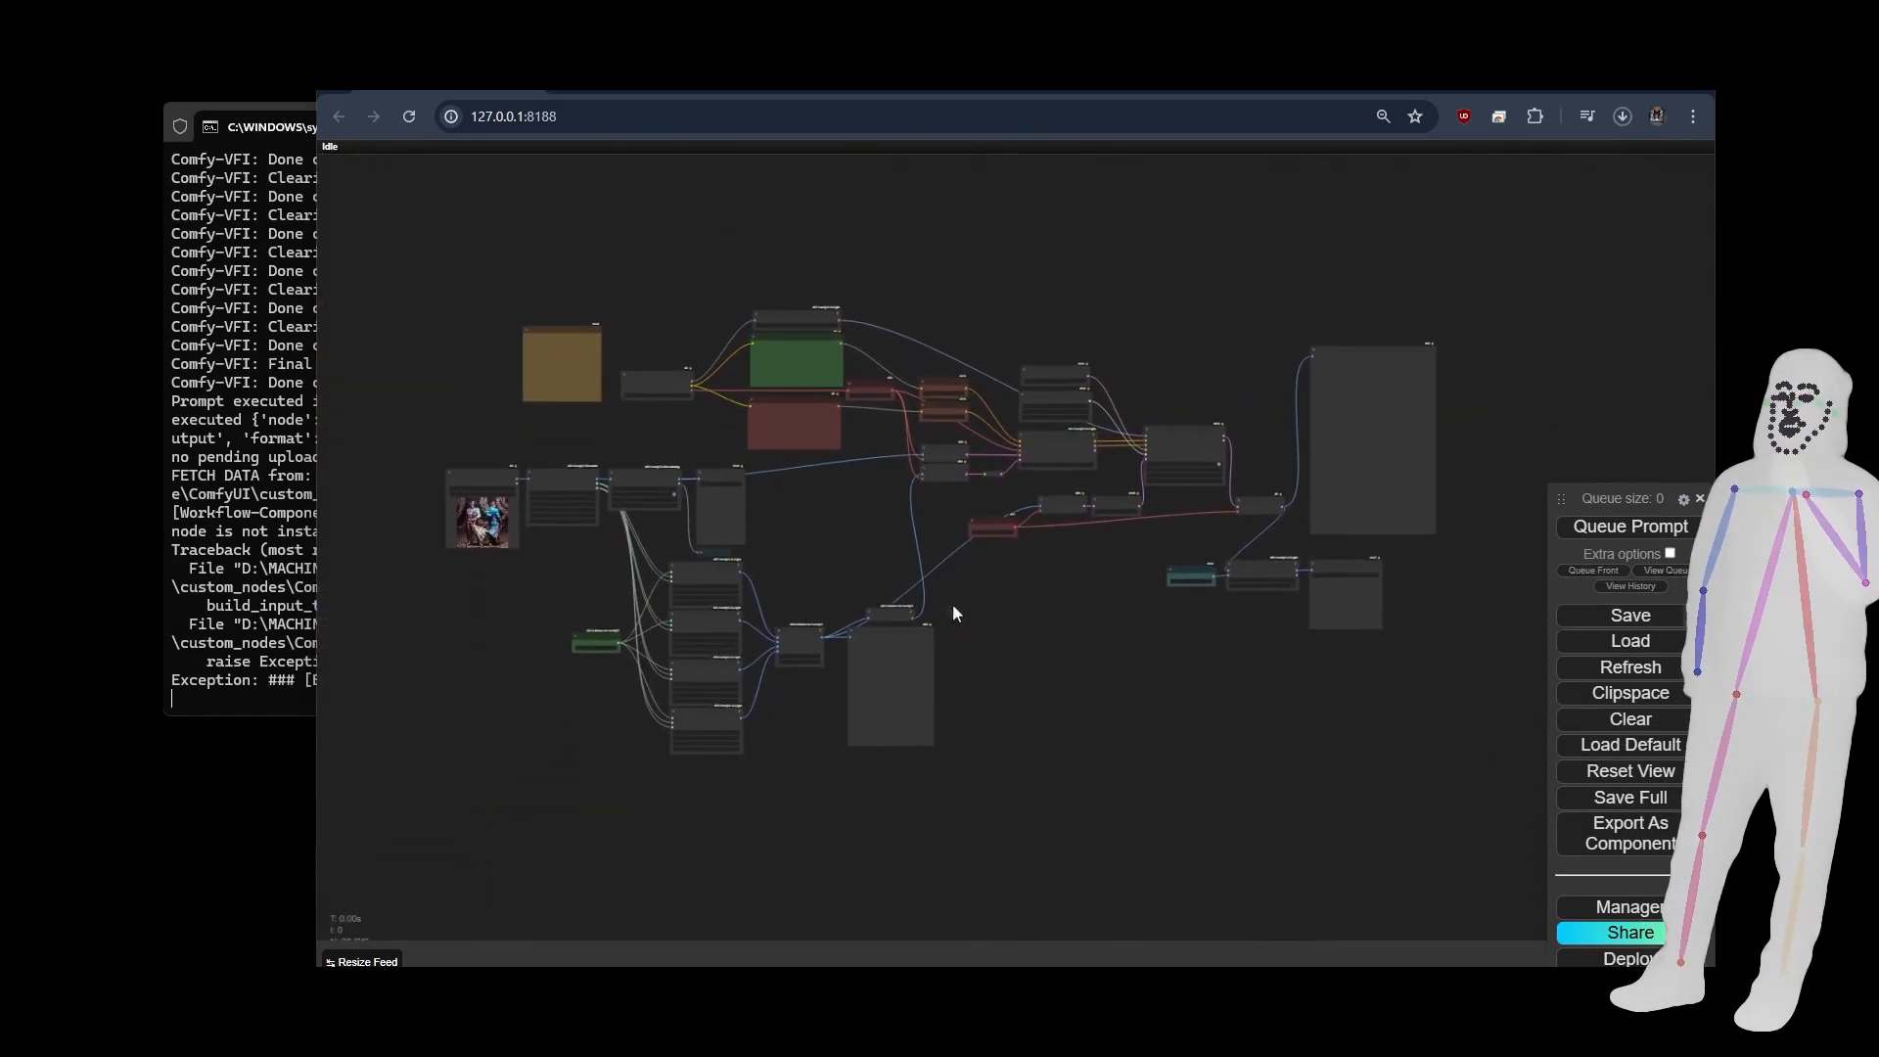
pyautogui.scroll(8, 435, 523)
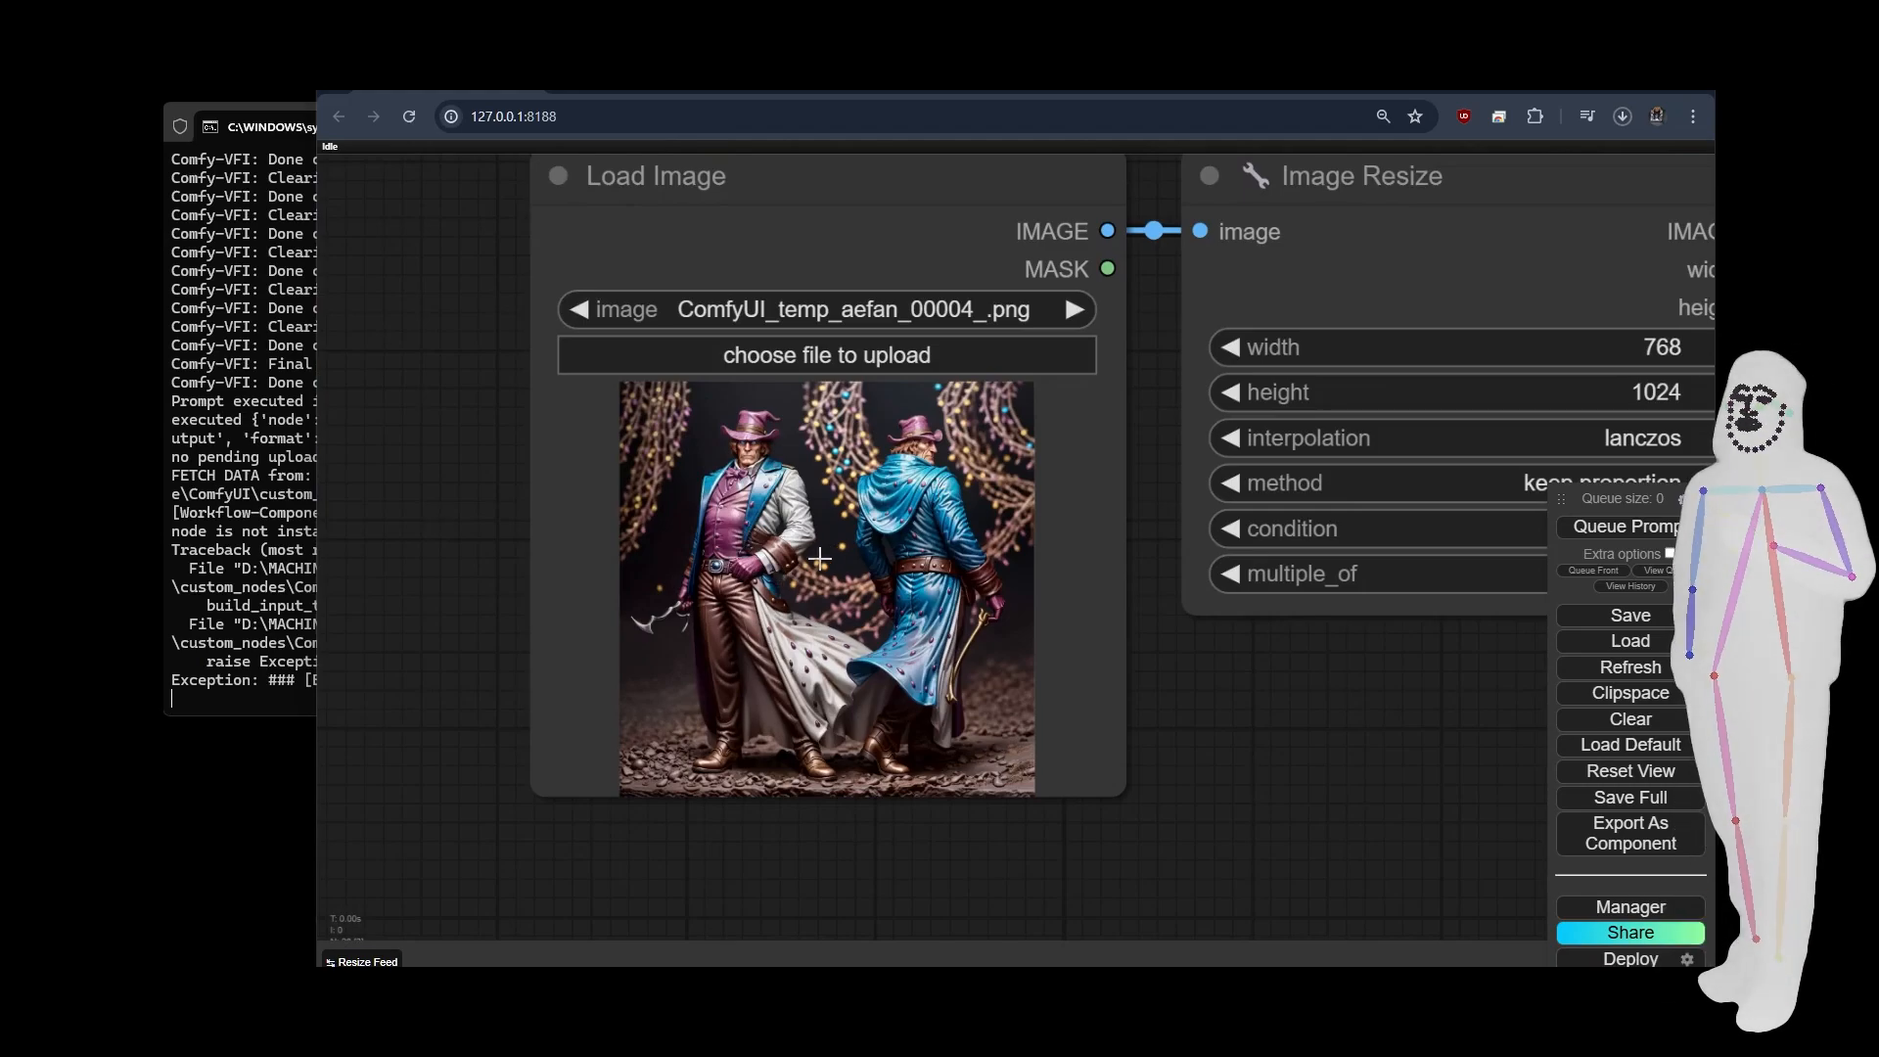
pyautogui.scroll(4, 820, 557)
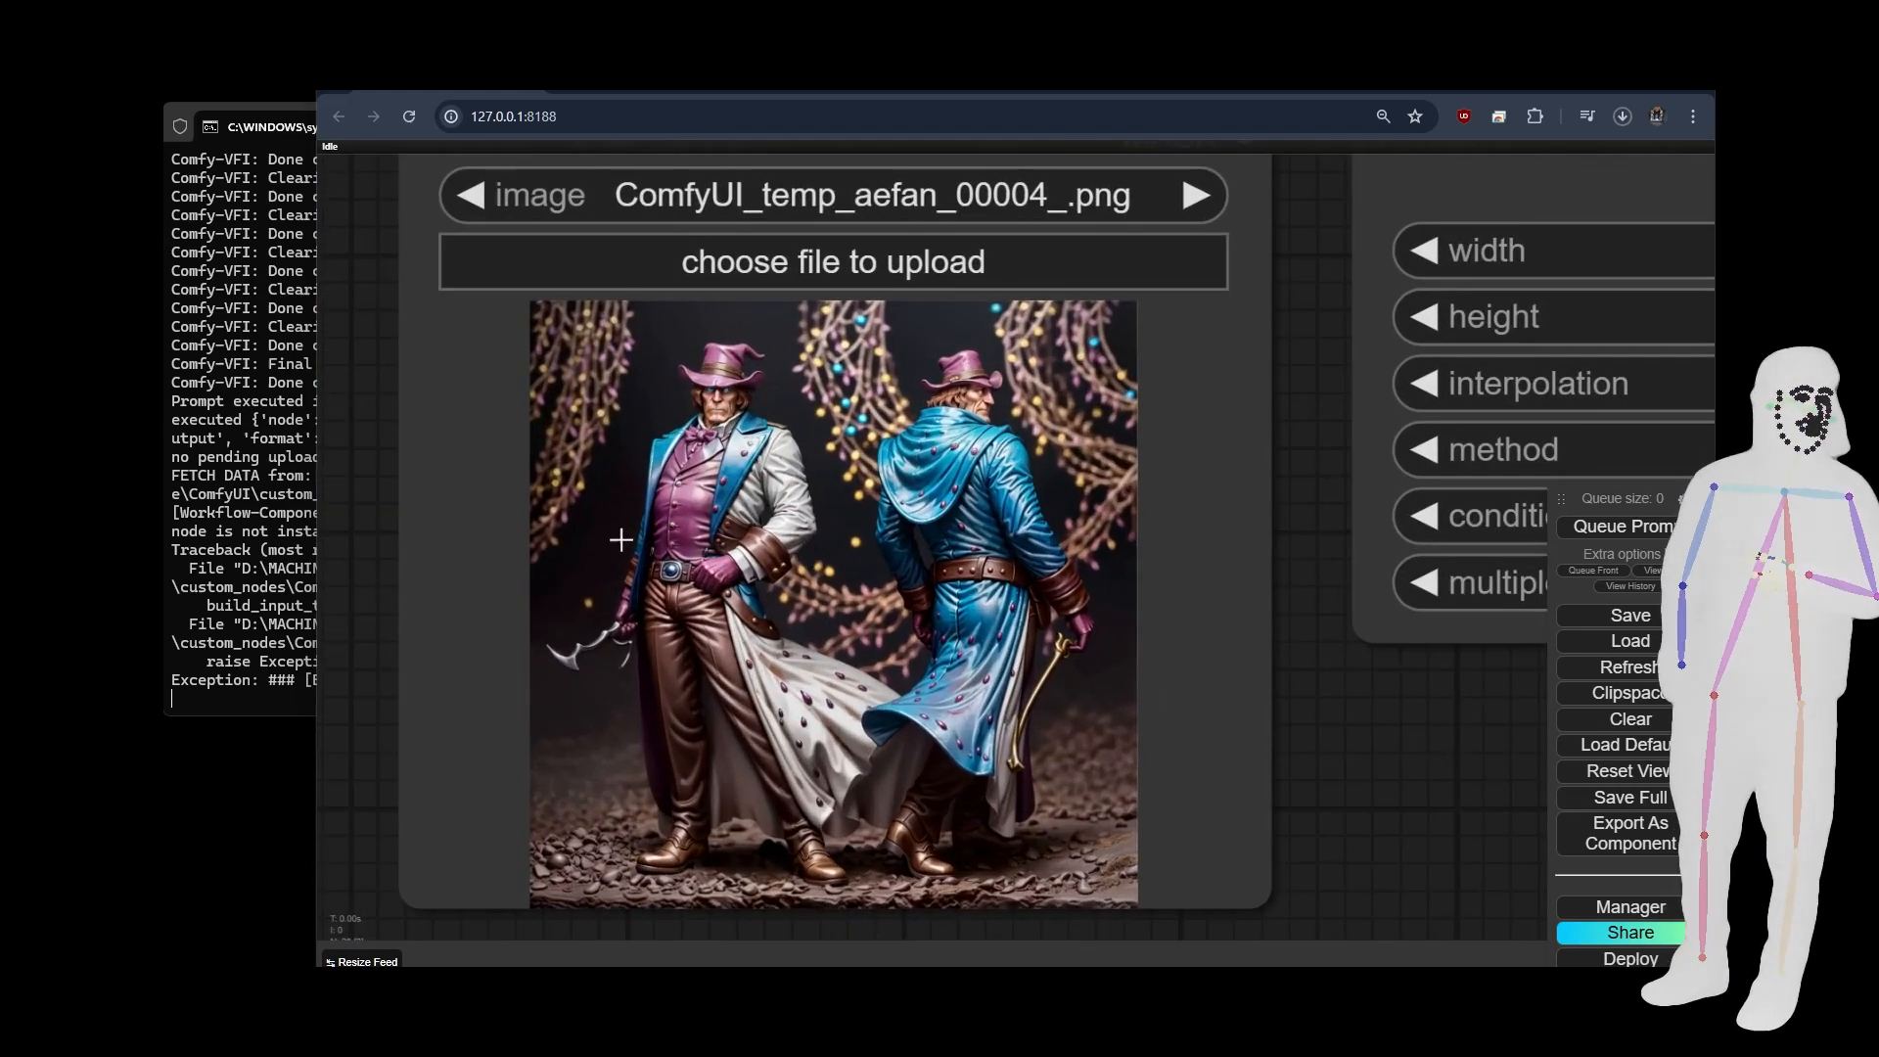
pyautogui.scroll(-10, 621, 540)
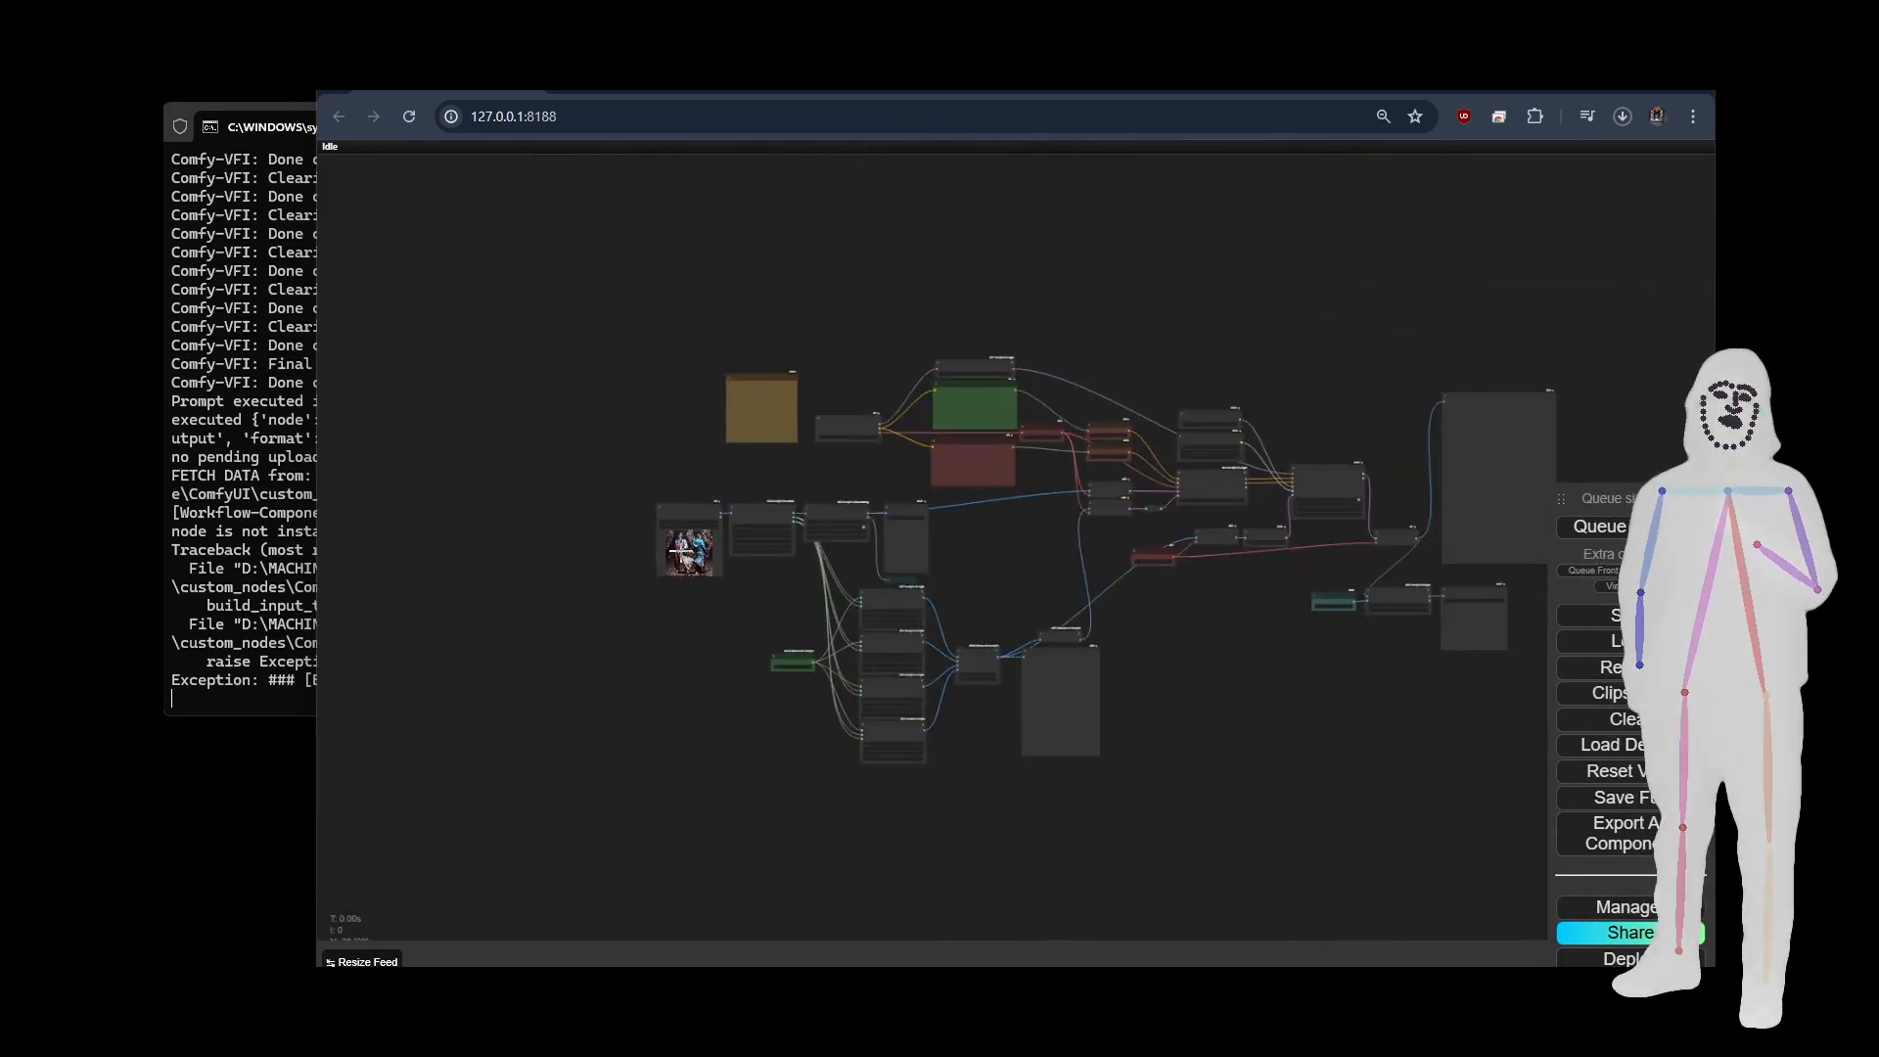
# Examine the LightMultiplier, the four Simple Light Source nodes and the Image Batch Multi node that combines them.
pyautogui.moveTo(994, 555); pyautogui.dragTo(813, 550)
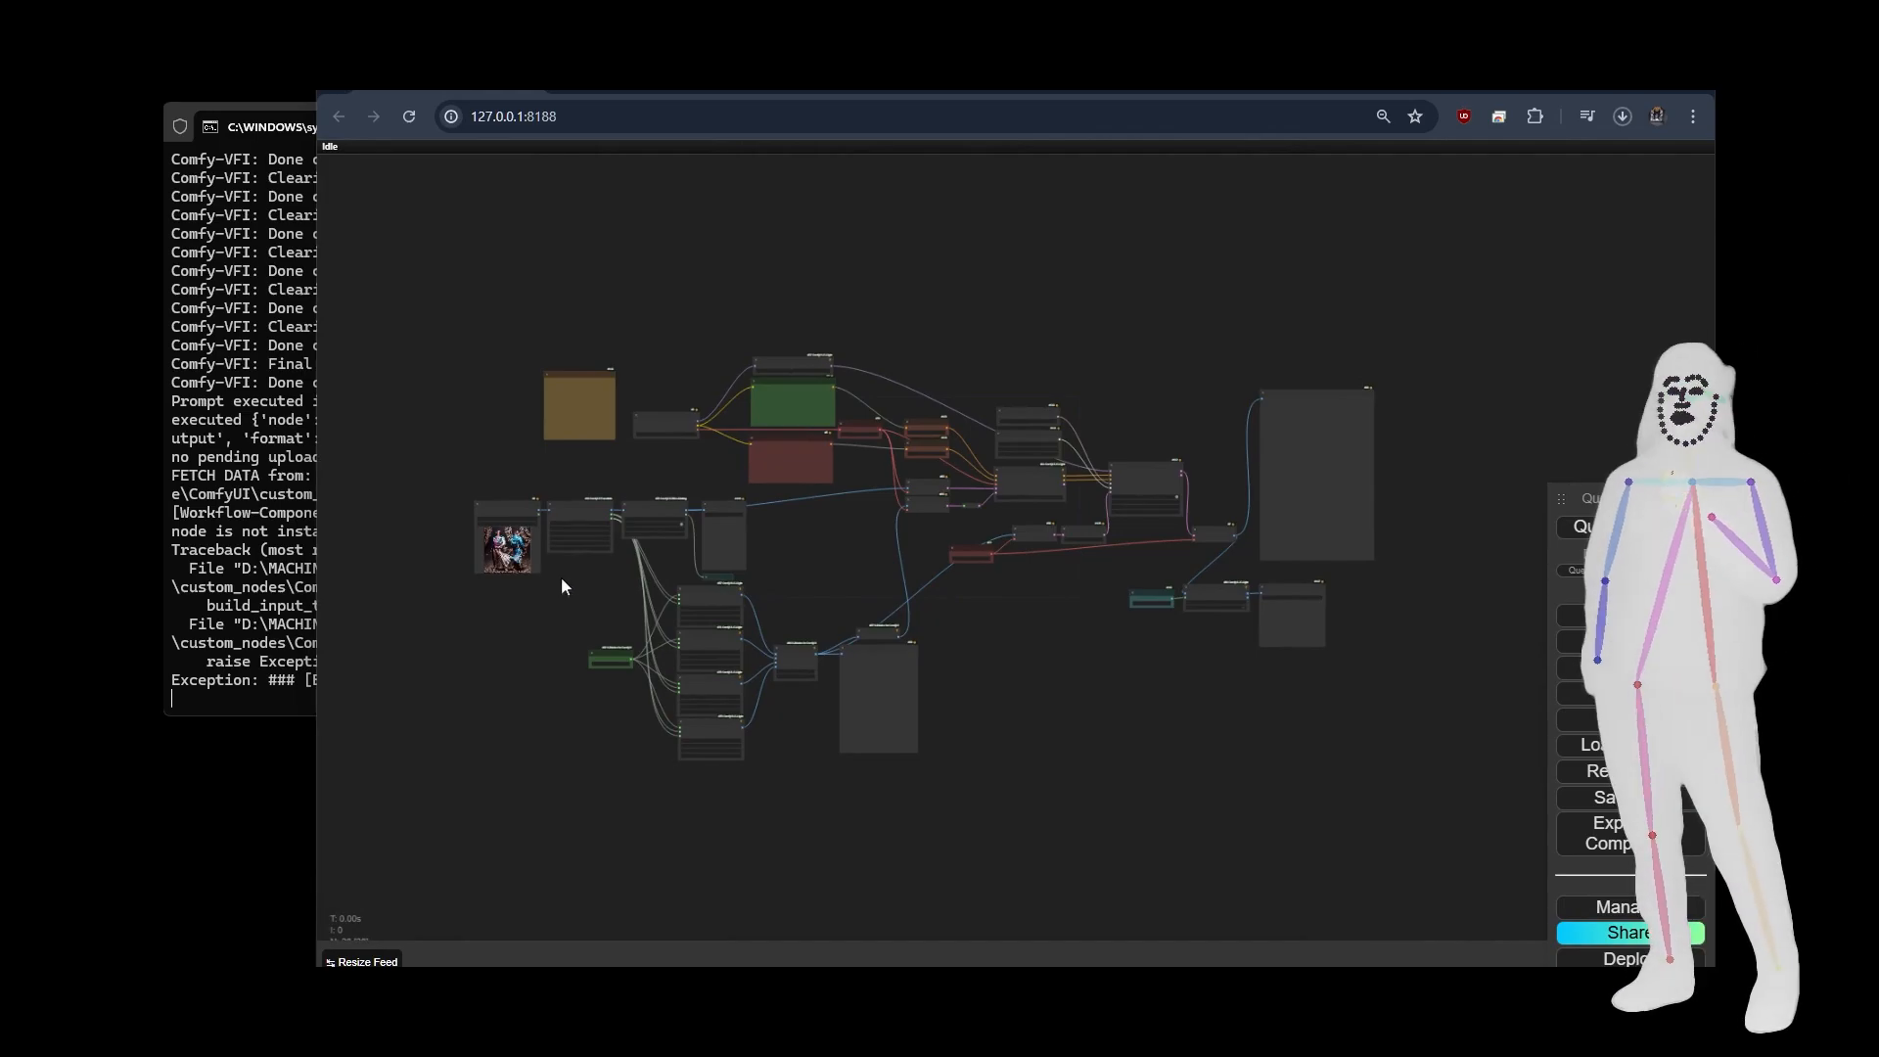
pyautogui.scroll(12, 671, 684)
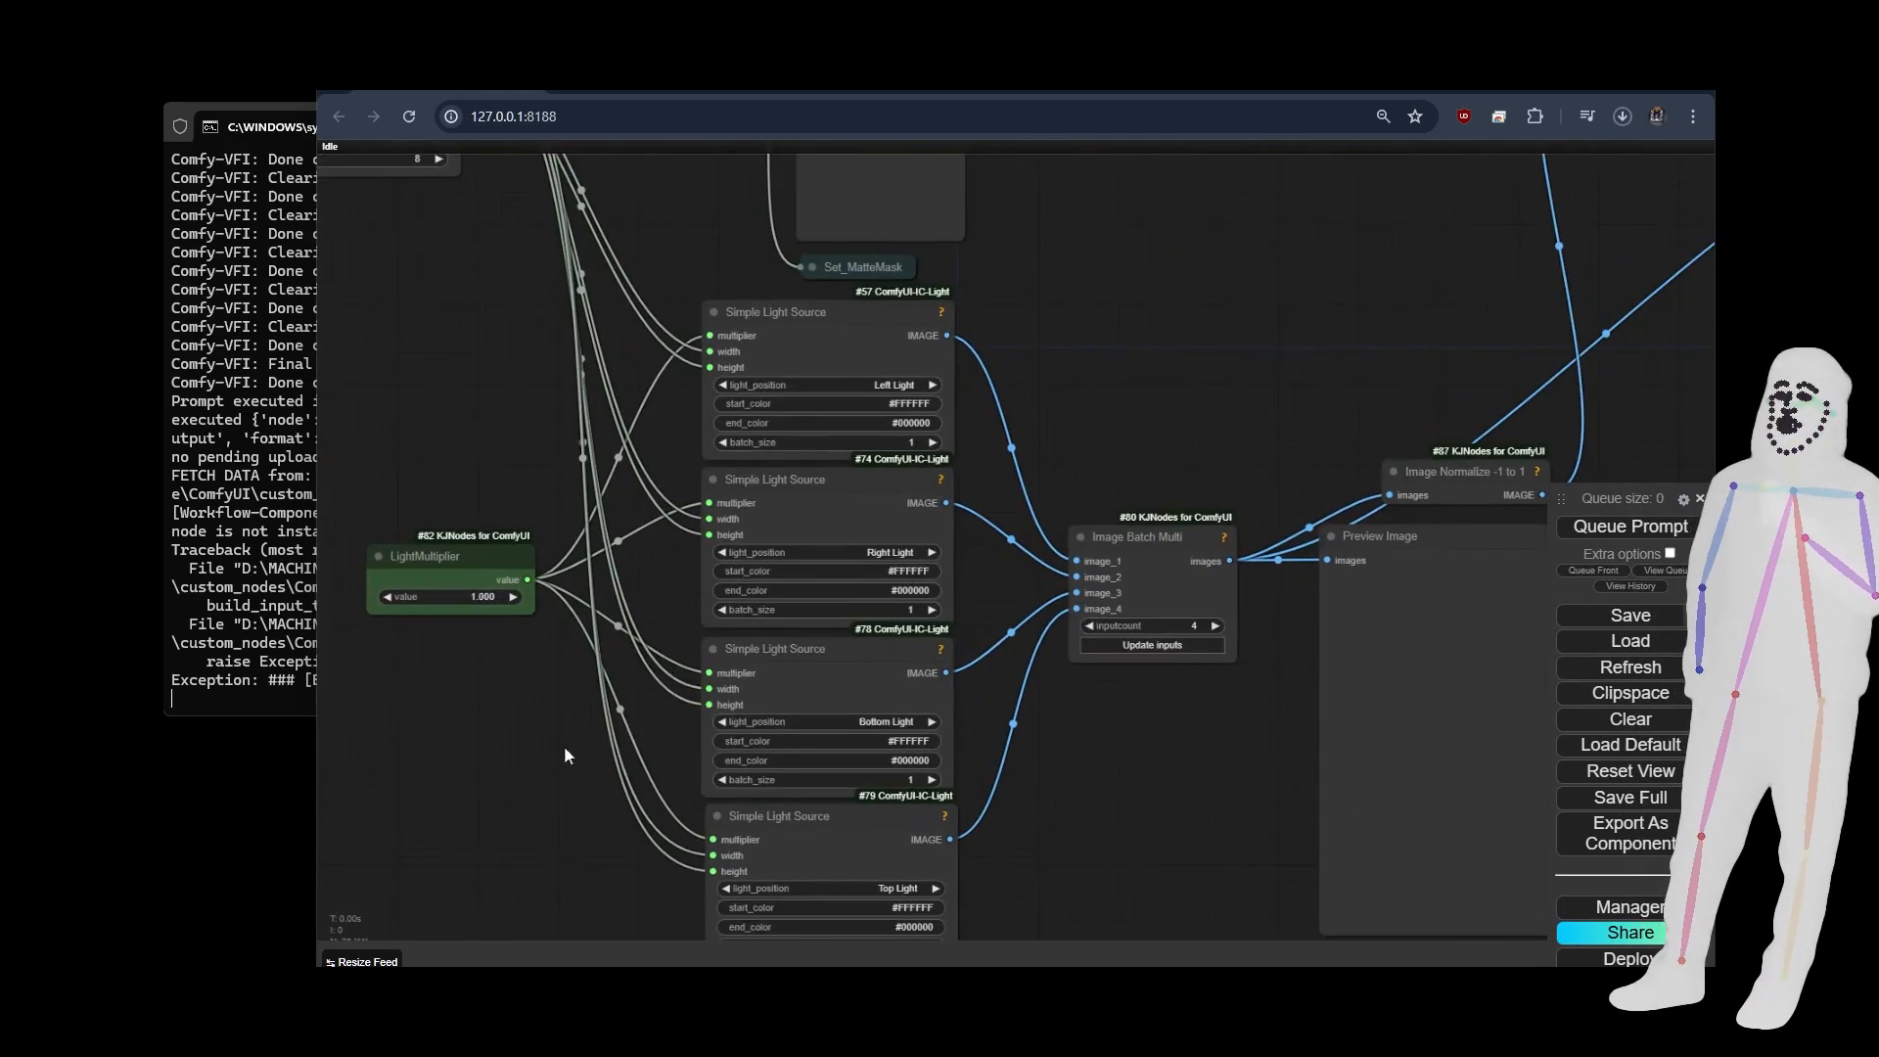
pyautogui.moveTo(564, 745); pyautogui.dragTo(636, 681)
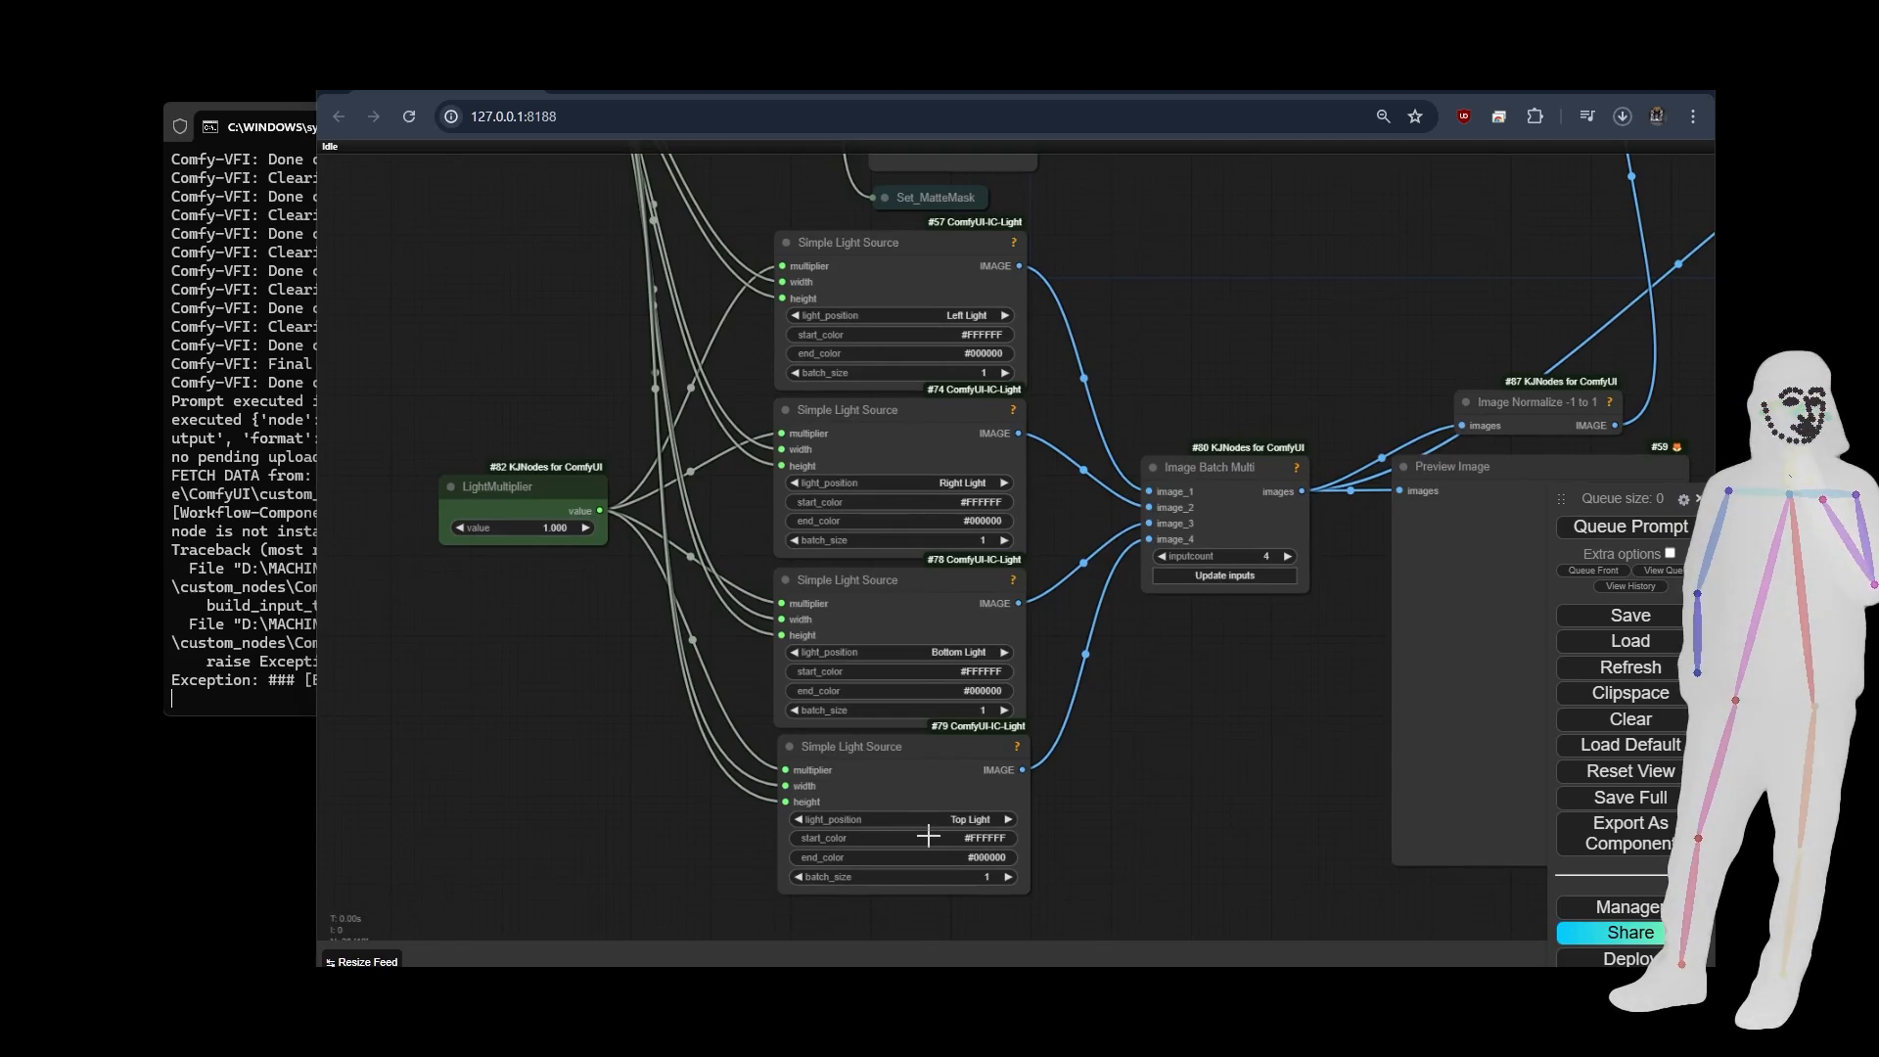
pyautogui.moveTo(1218, 227); pyautogui.dragTo(831, 220)
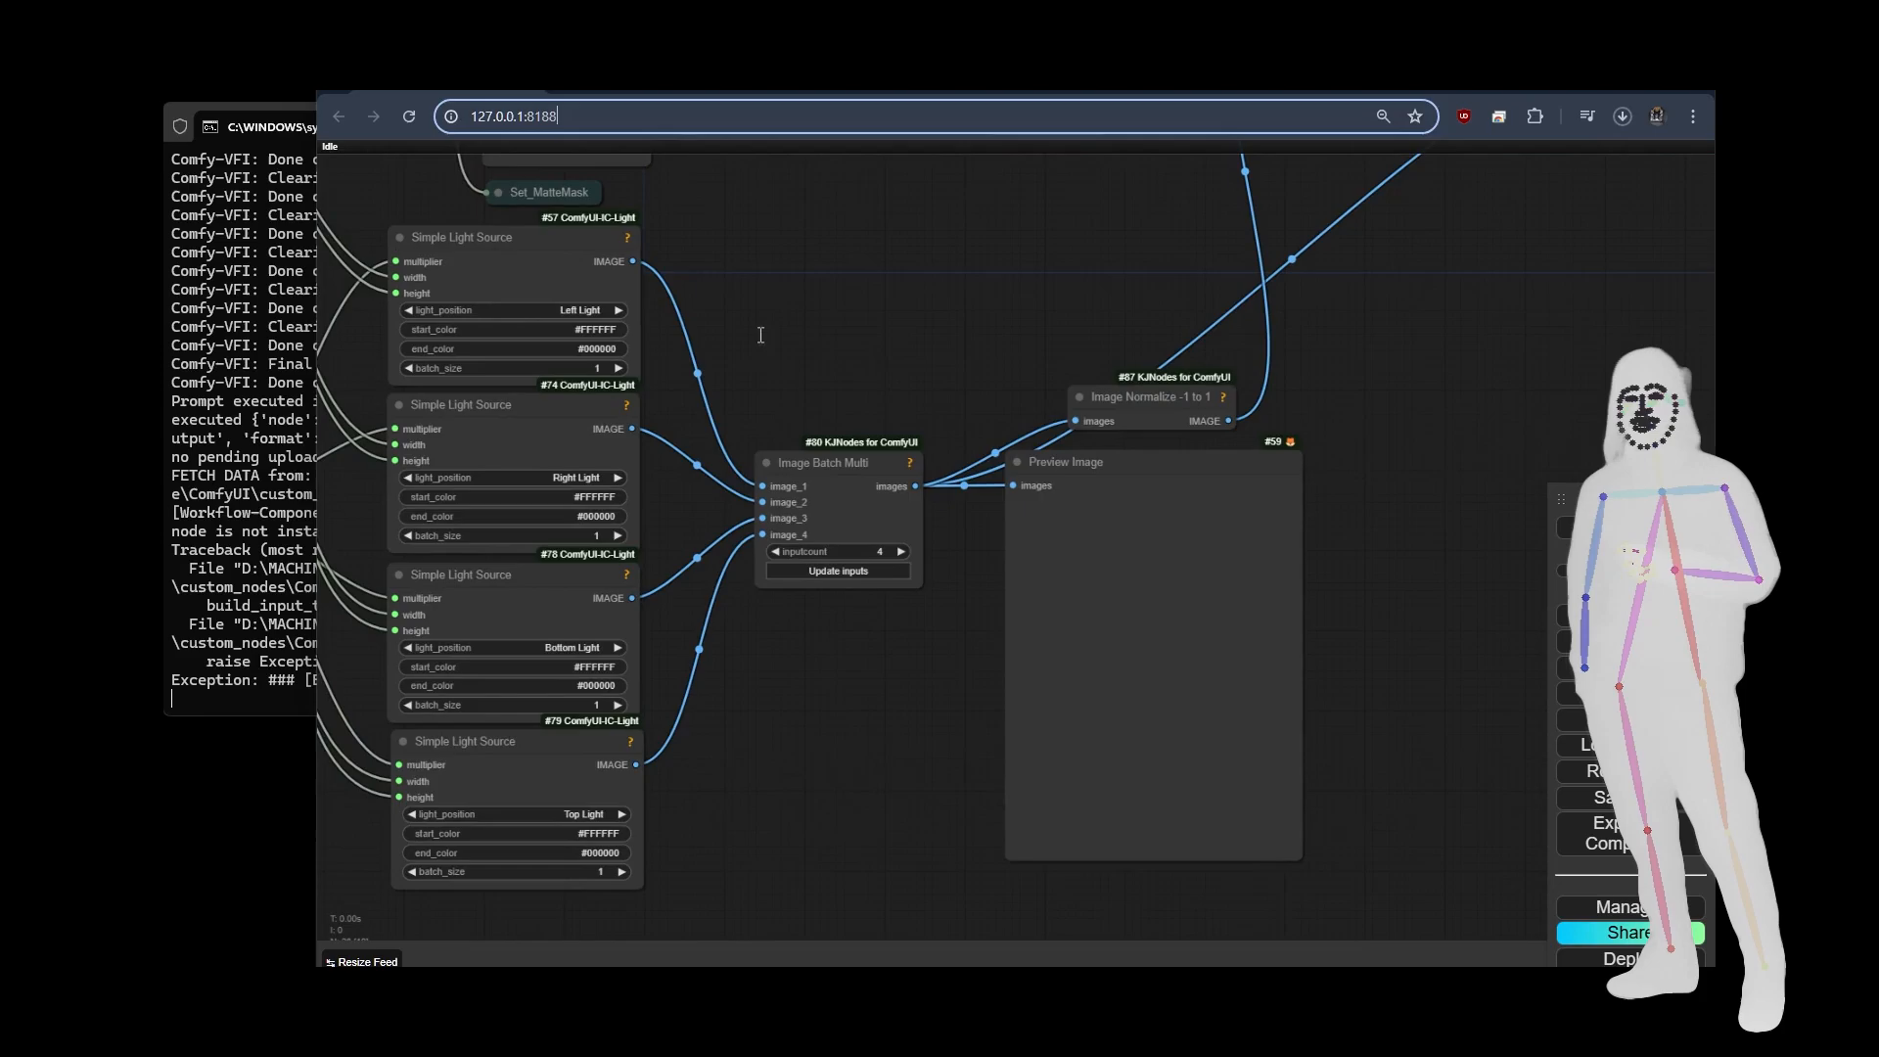
pyautogui.moveTo(789, 294); pyautogui.dragTo(1055, 765)
pyautogui.moveTo(578, 661); pyautogui.dragTo(851, 631)
# Inspect the BRIAAI Matting node's settings and its links to the Save Image and Set_MatteMask nodes.
pyautogui.scroll(6, 866, 428)
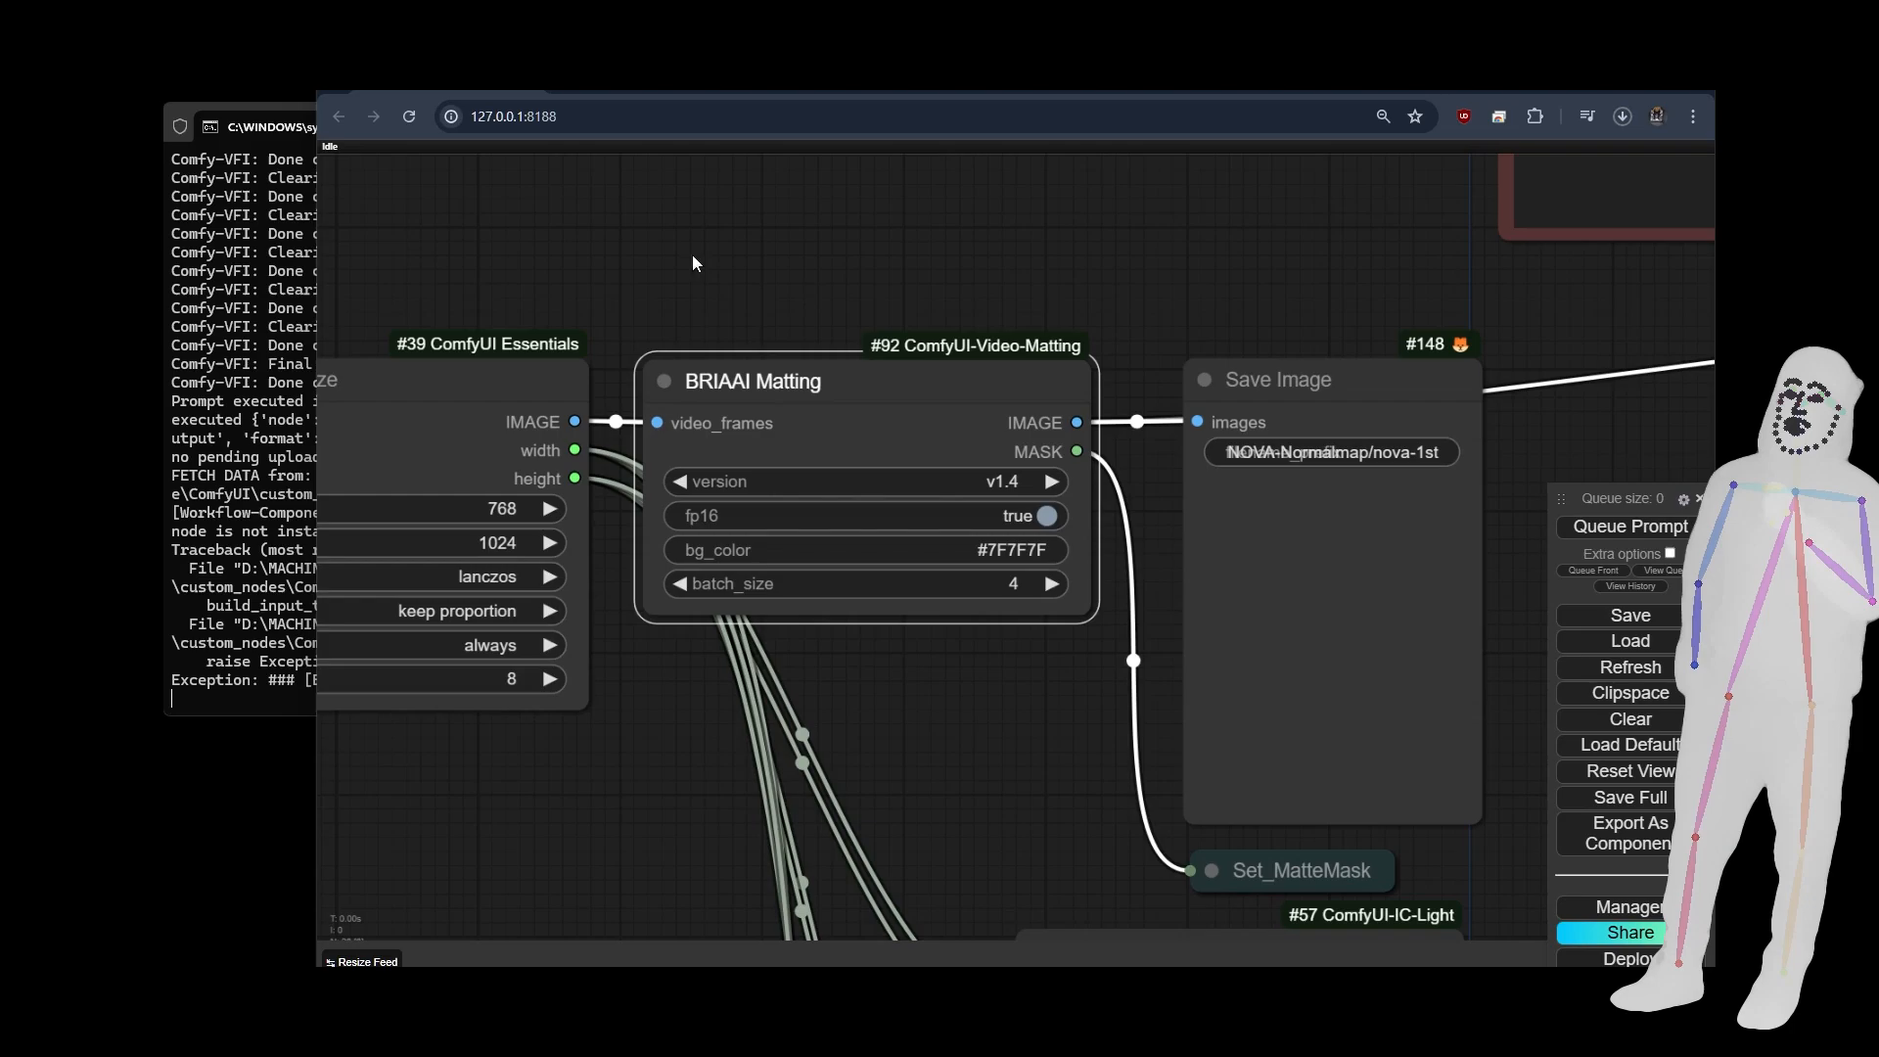
pyautogui.scroll(-6, 691, 253)
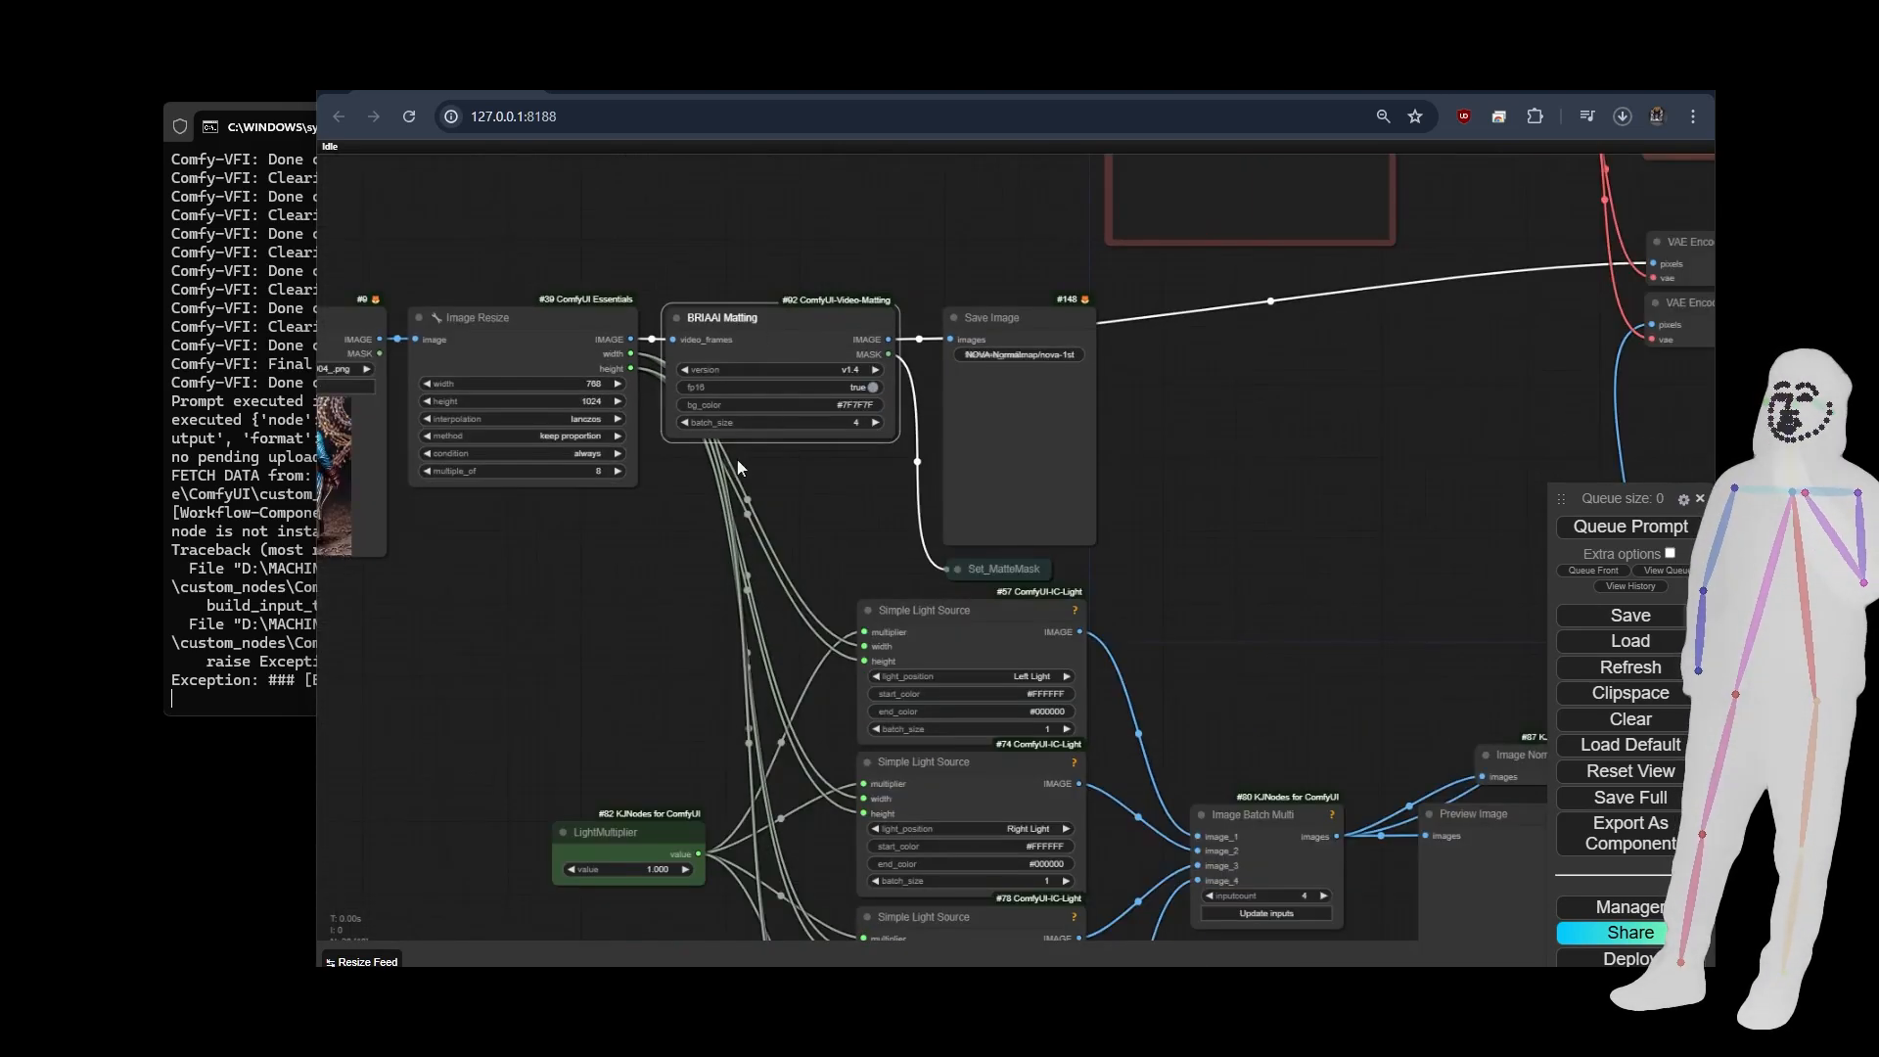
pyautogui.scroll(4, 1047, 362)
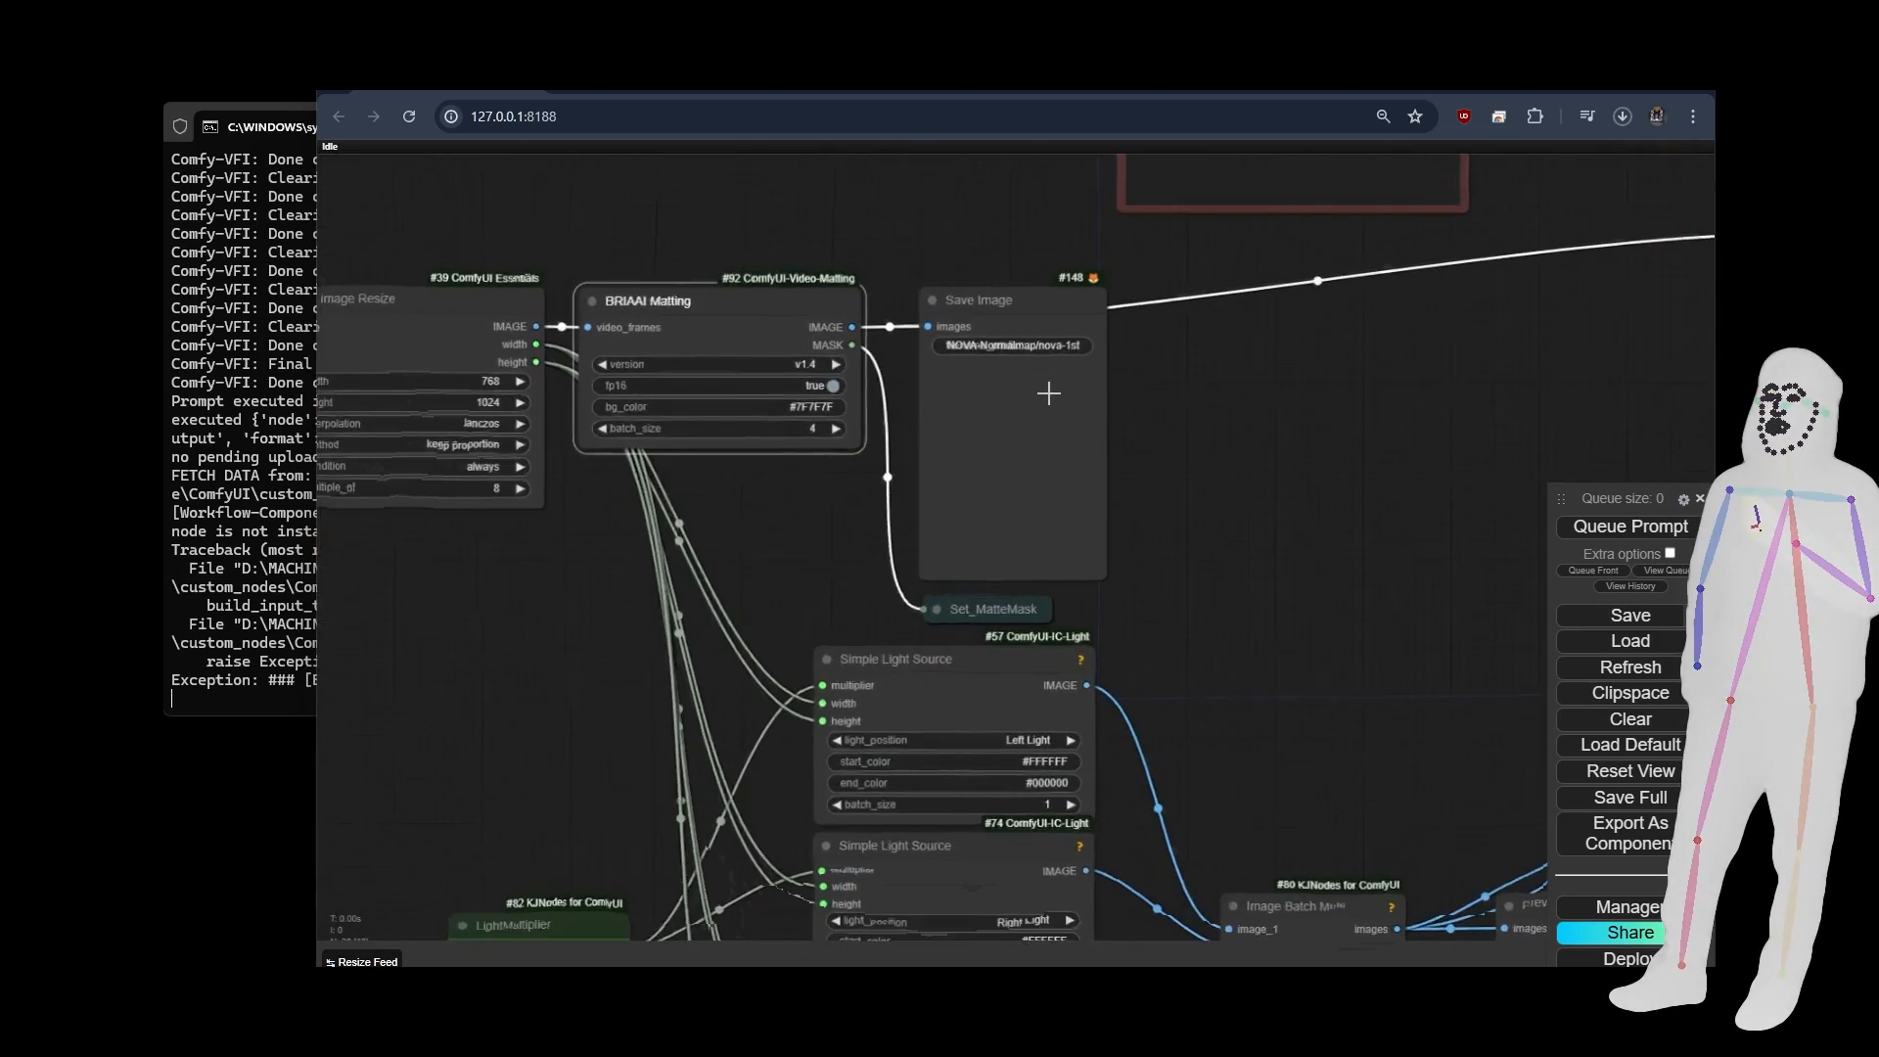
pyautogui.scroll(-8, 682, 395)
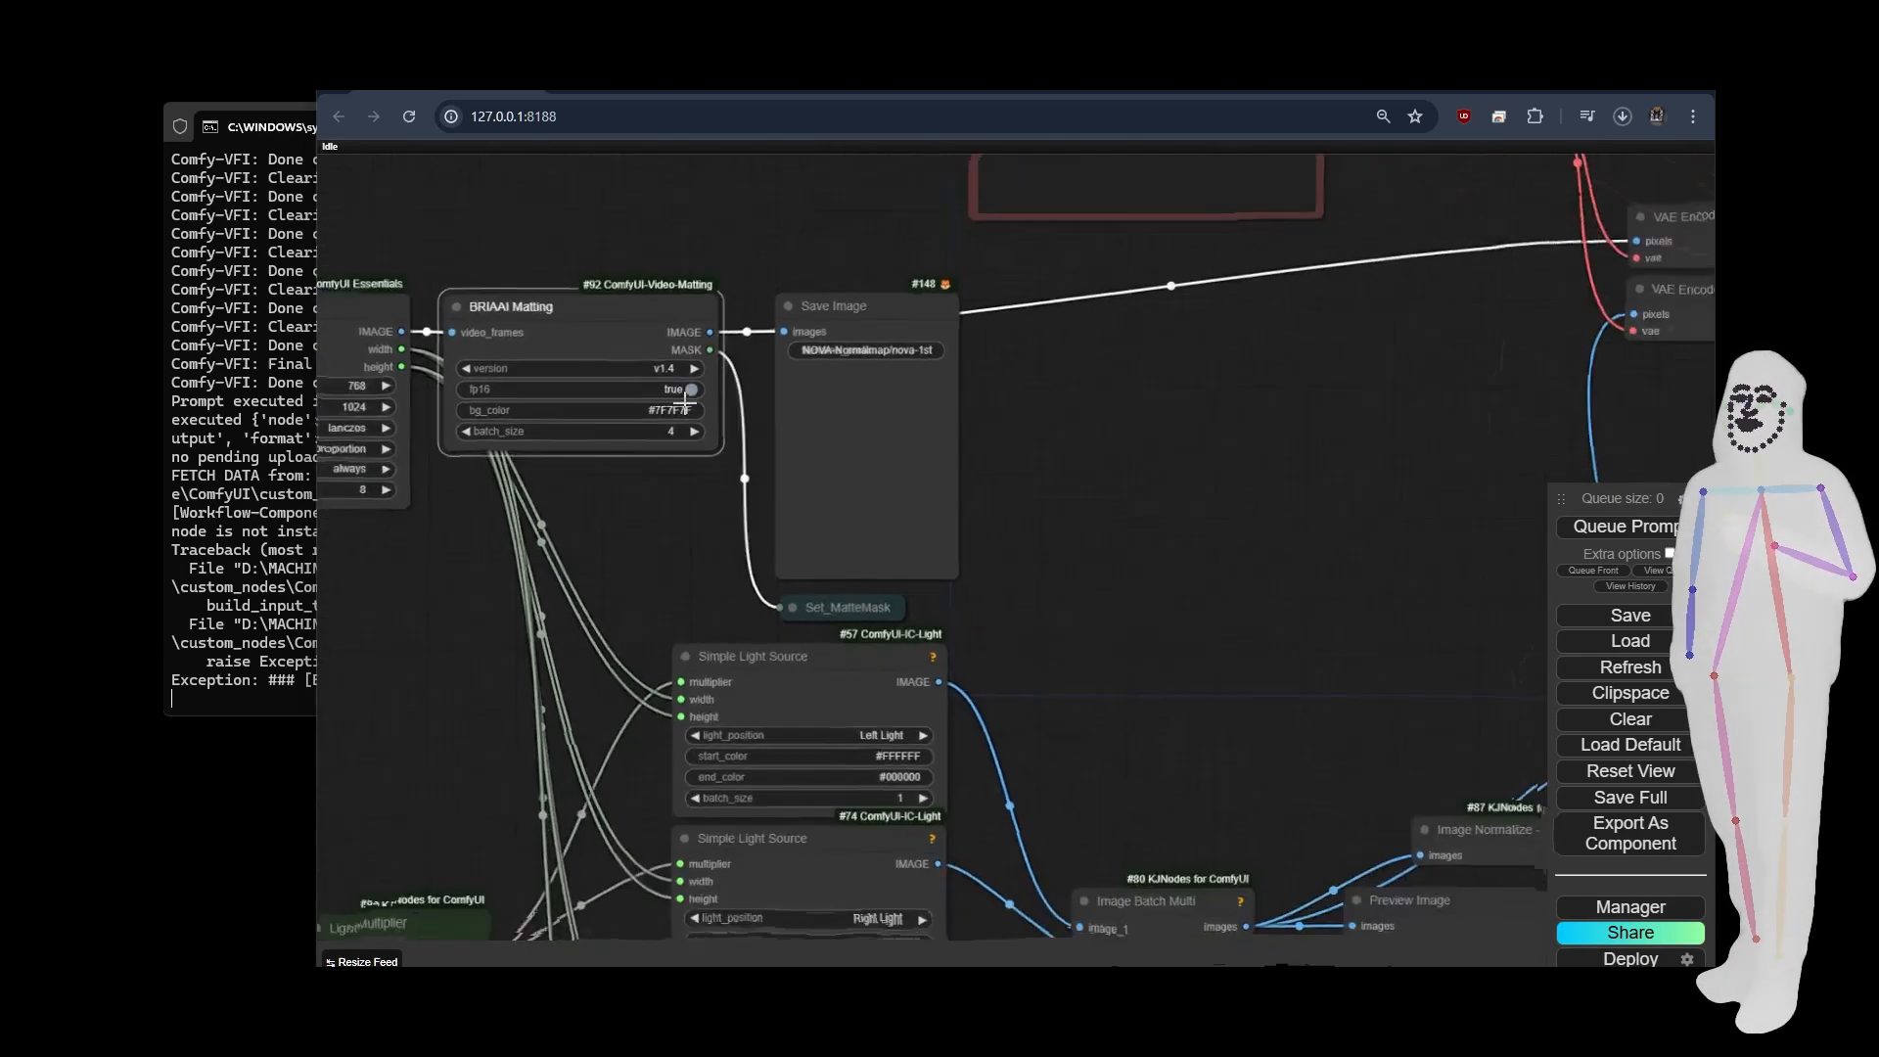
pyautogui.scroll(-8, 934, 448)
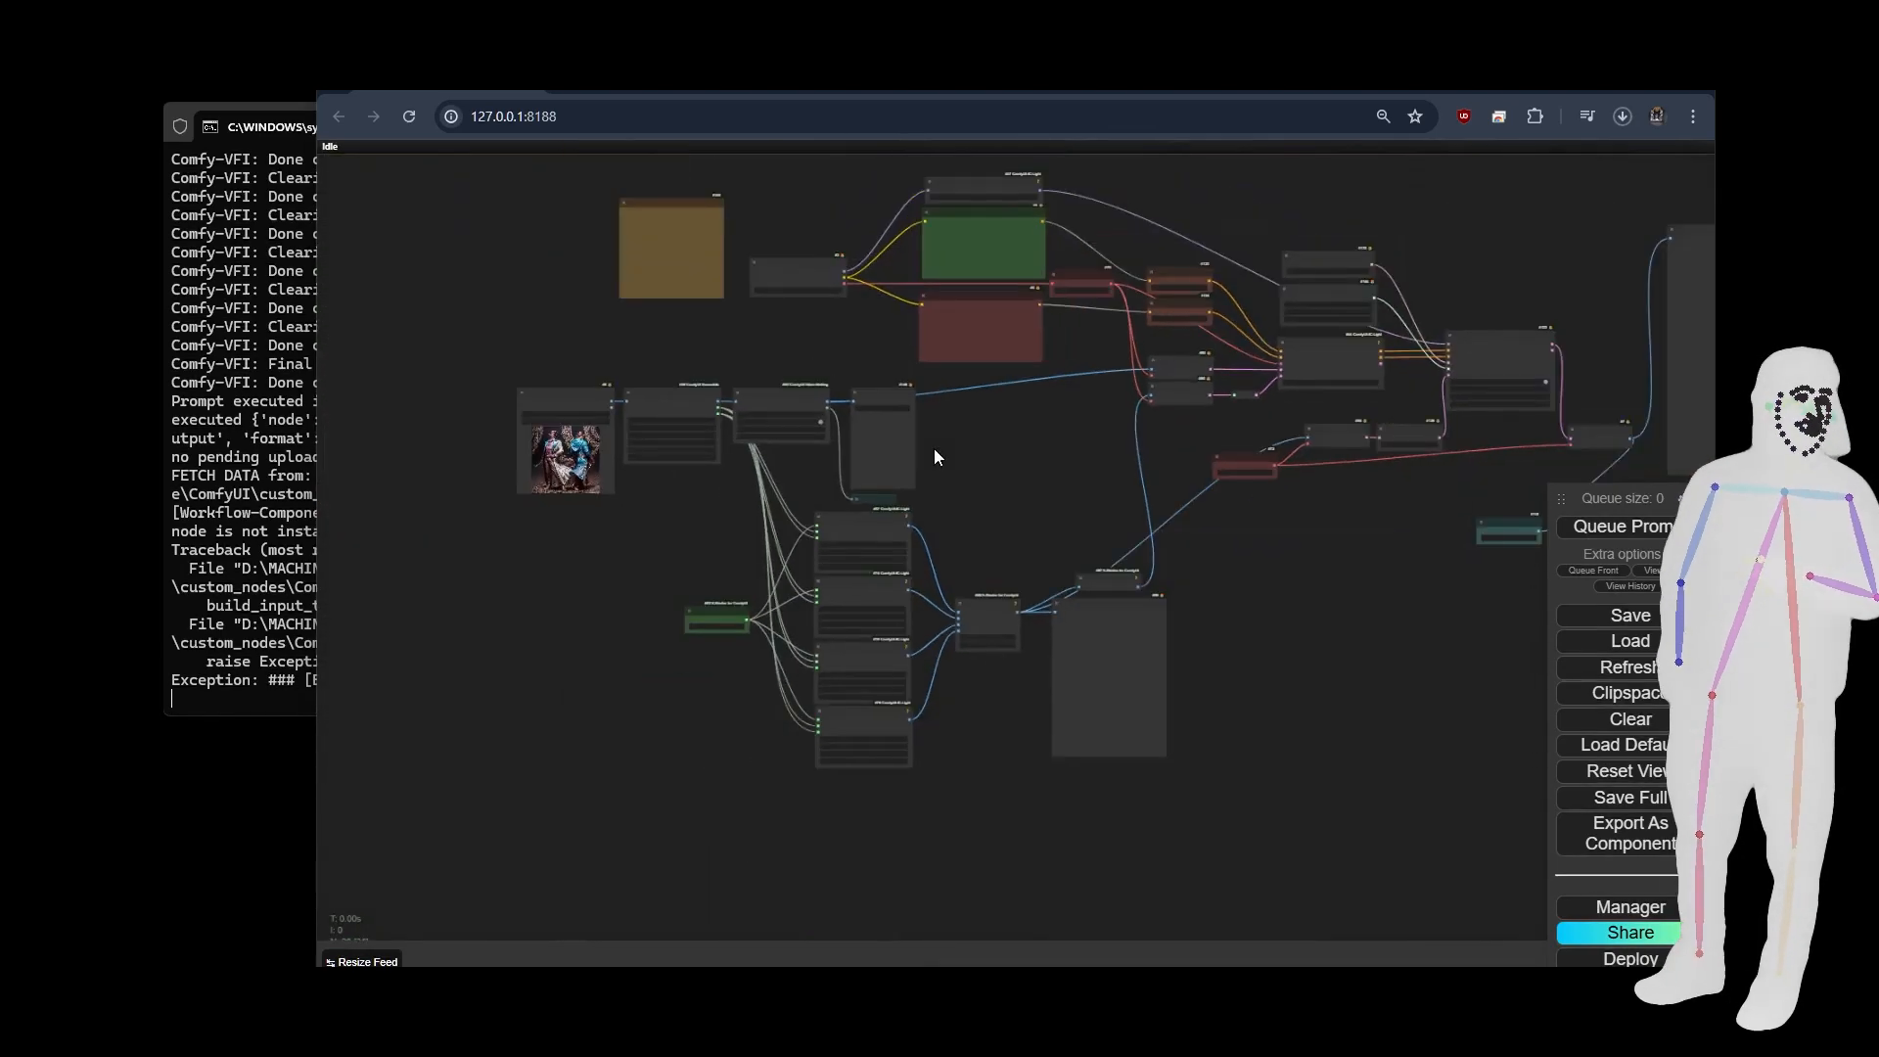
# Examine the Load And Apply IC-Light node's model path and the positive and negative prompt nodes.
pyautogui.moveTo(1011, 479); pyautogui.dragTo(667, 537)
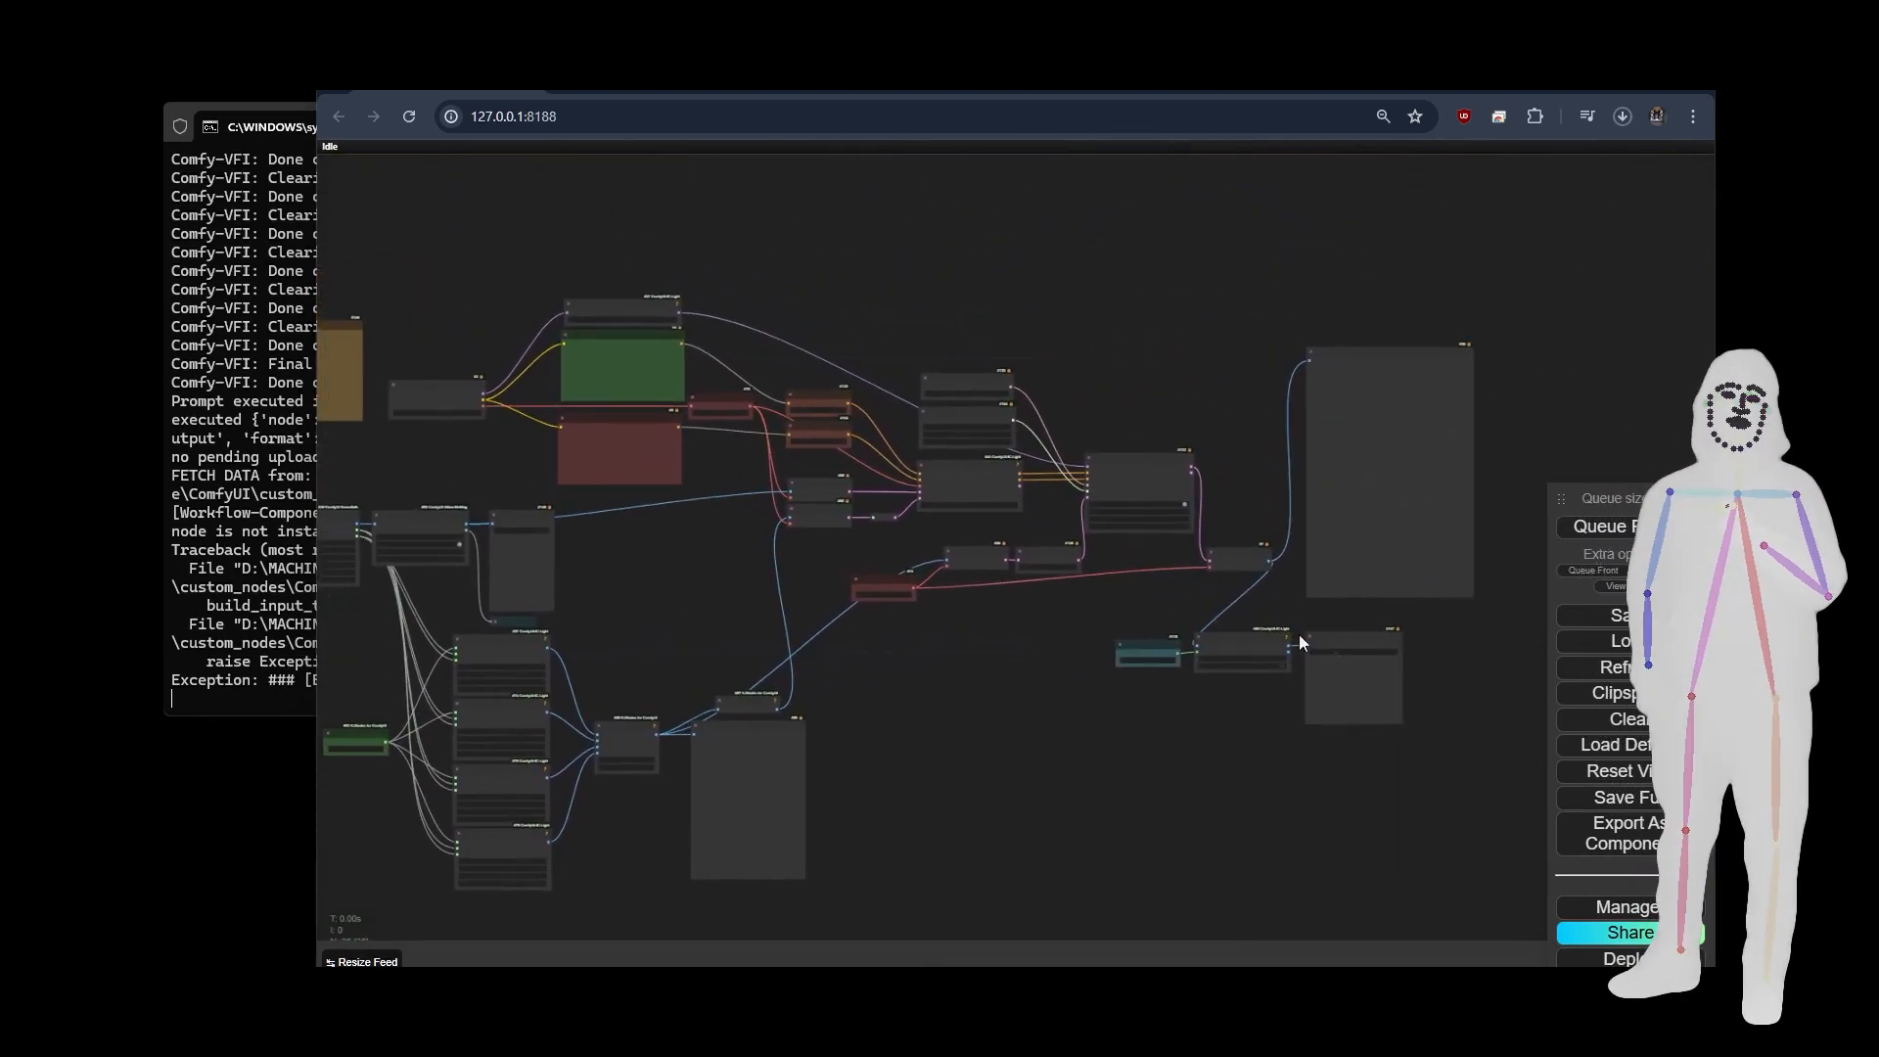
pyautogui.scroll(4, 612, 370)
pyautogui.scroll(5, 494, 323)
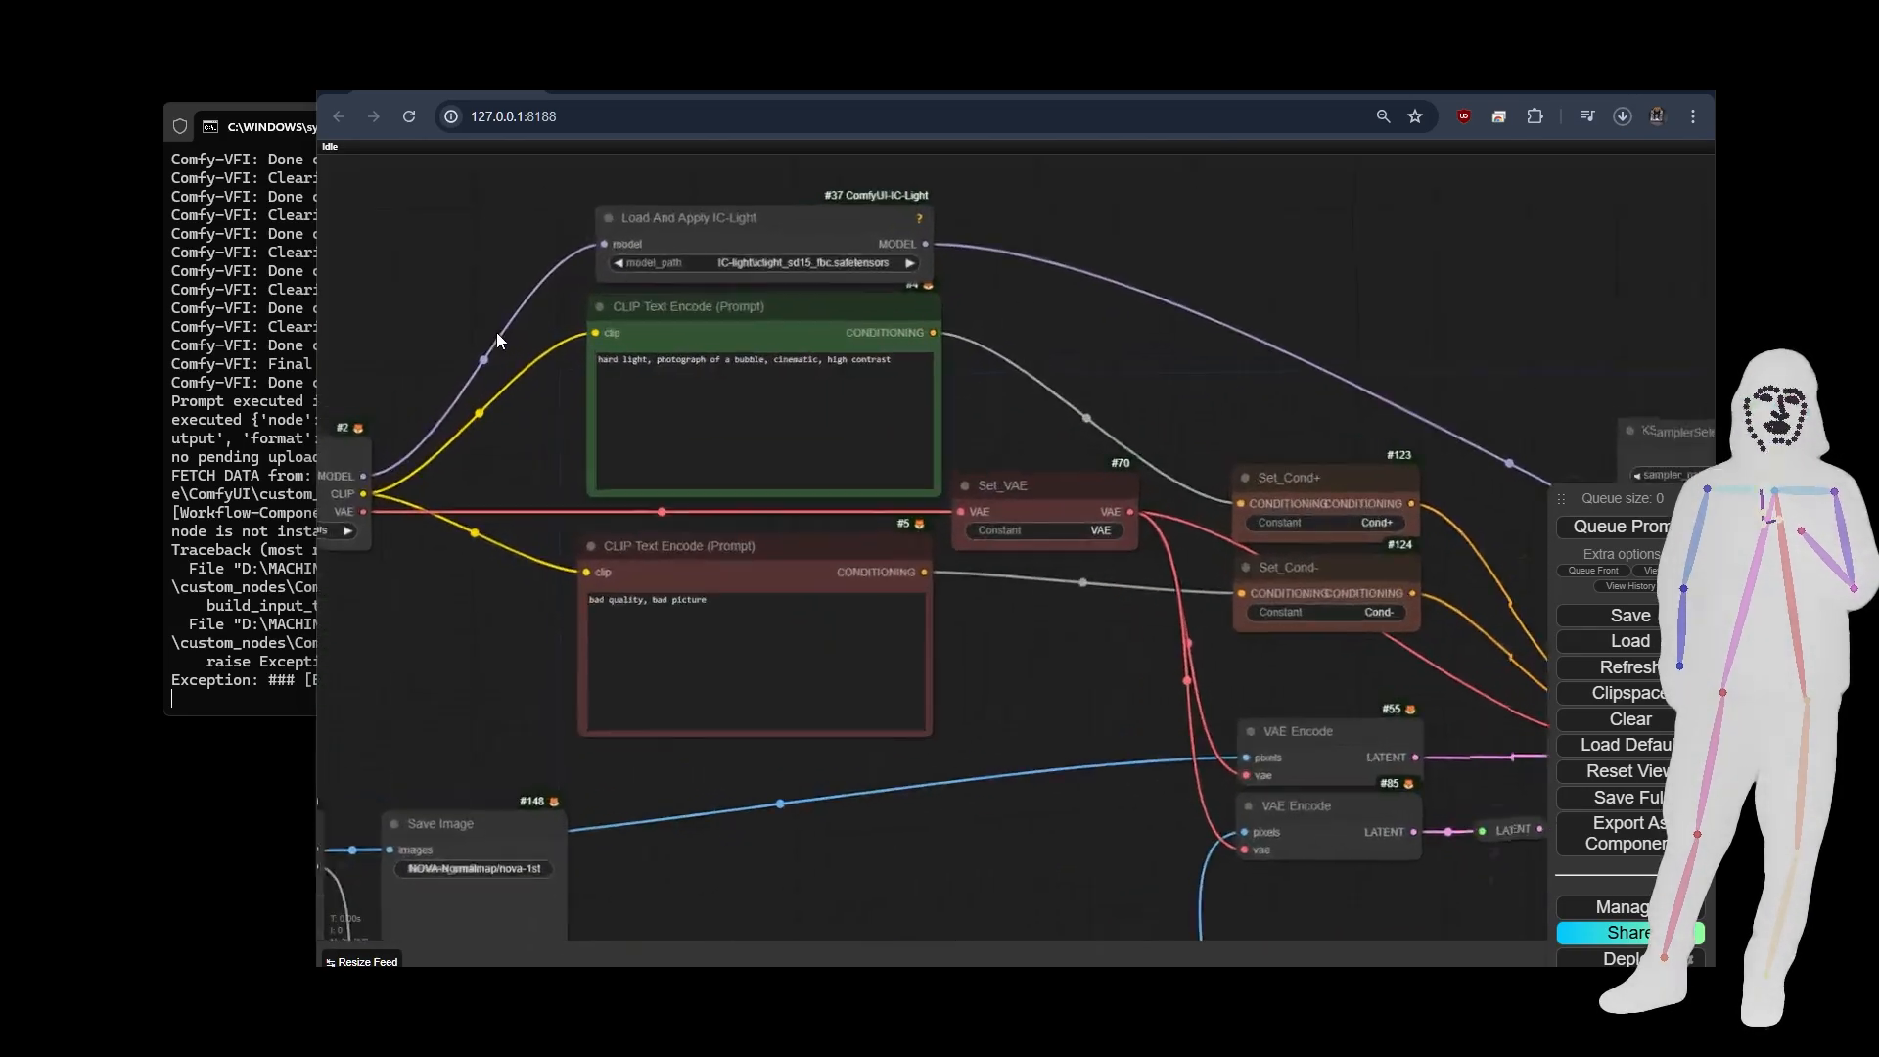
pyautogui.scroll(-8, 323, 357)
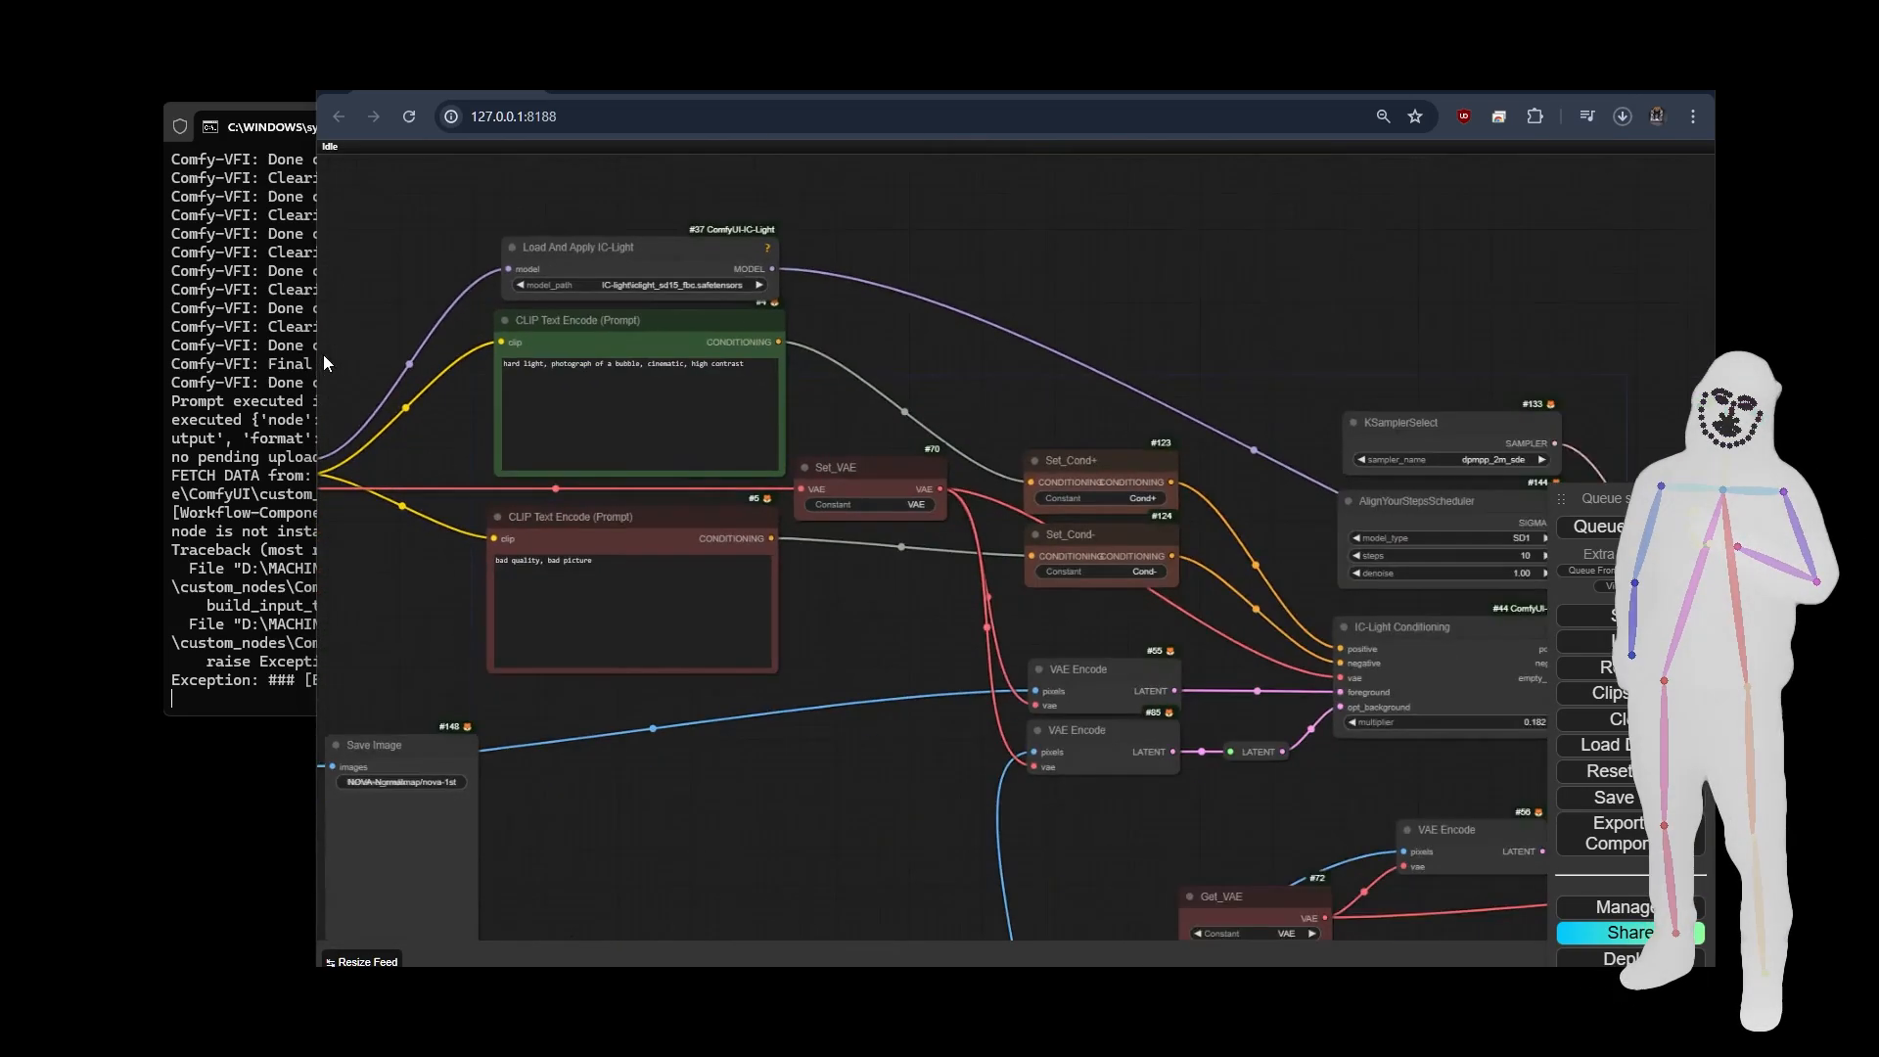
pyautogui.scroll(6, 460, 244)
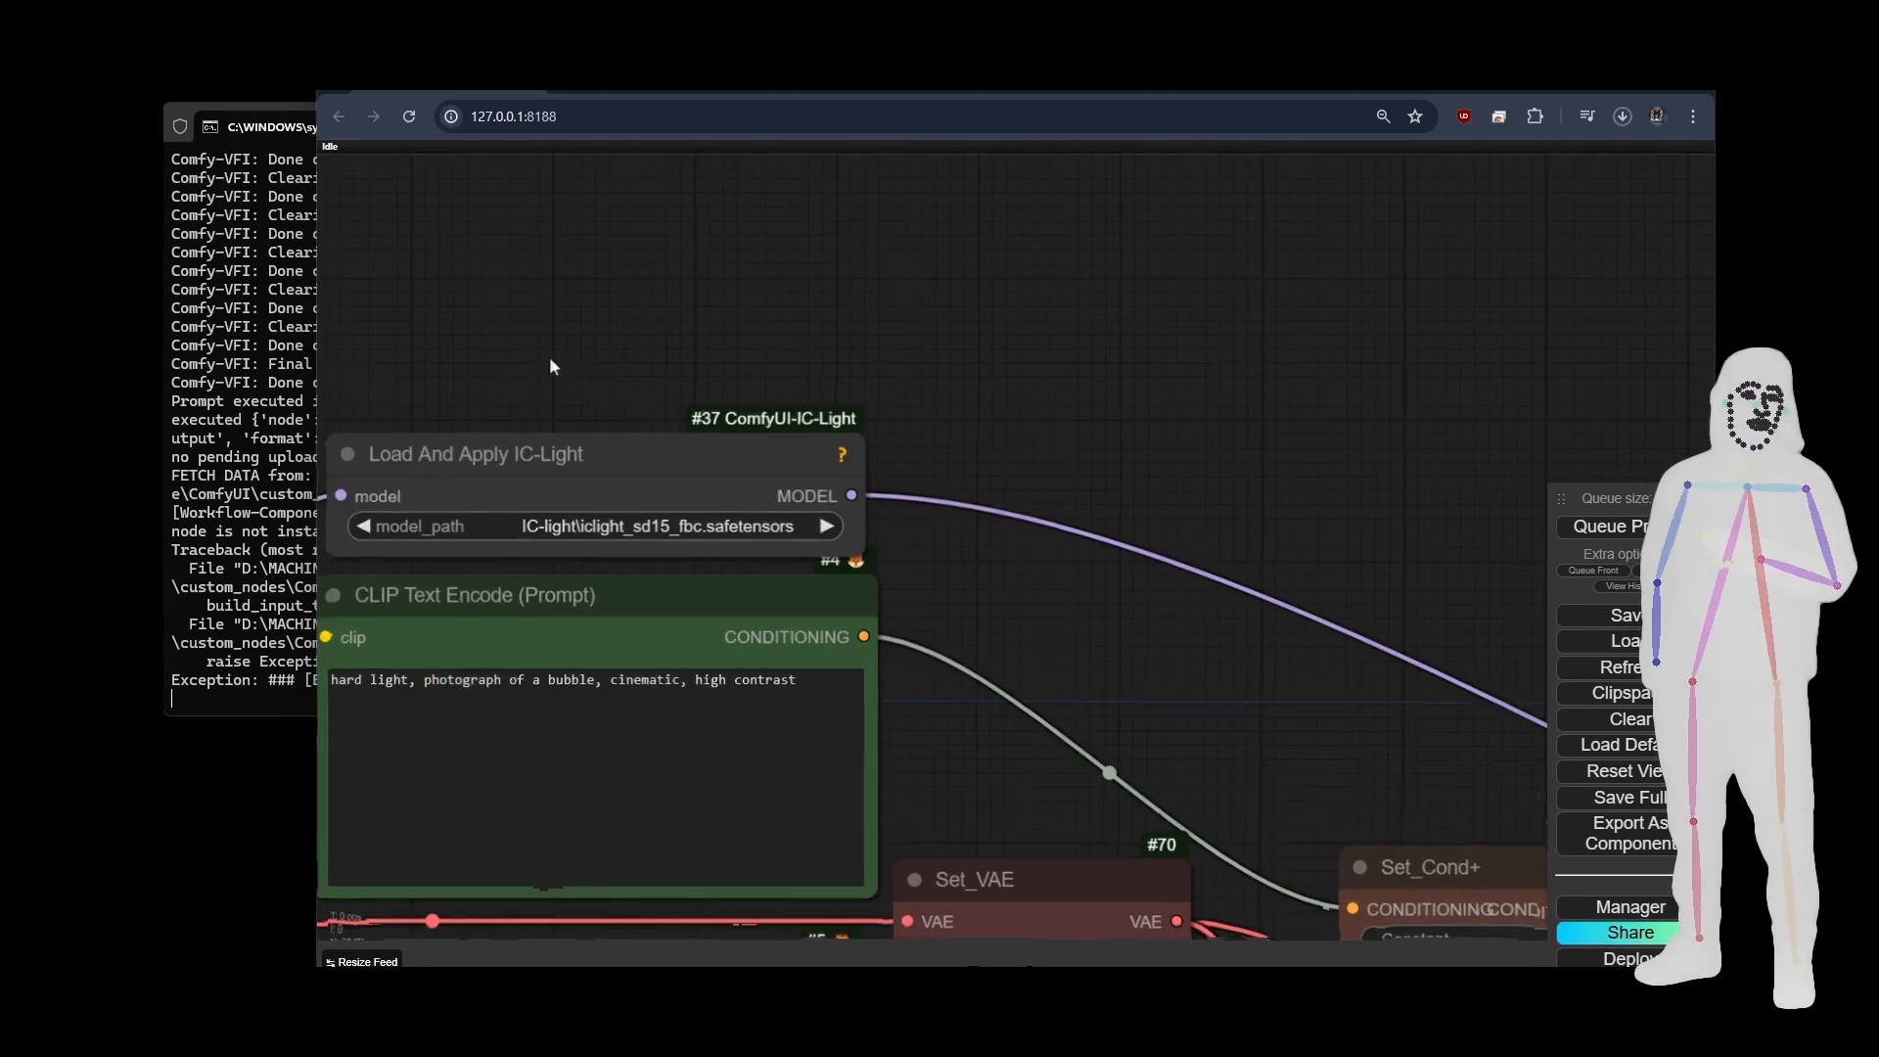
pyautogui.scroll(-6, 577, 381)
pyautogui.moveTo(428, 600); pyautogui.dragTo(809, 505)
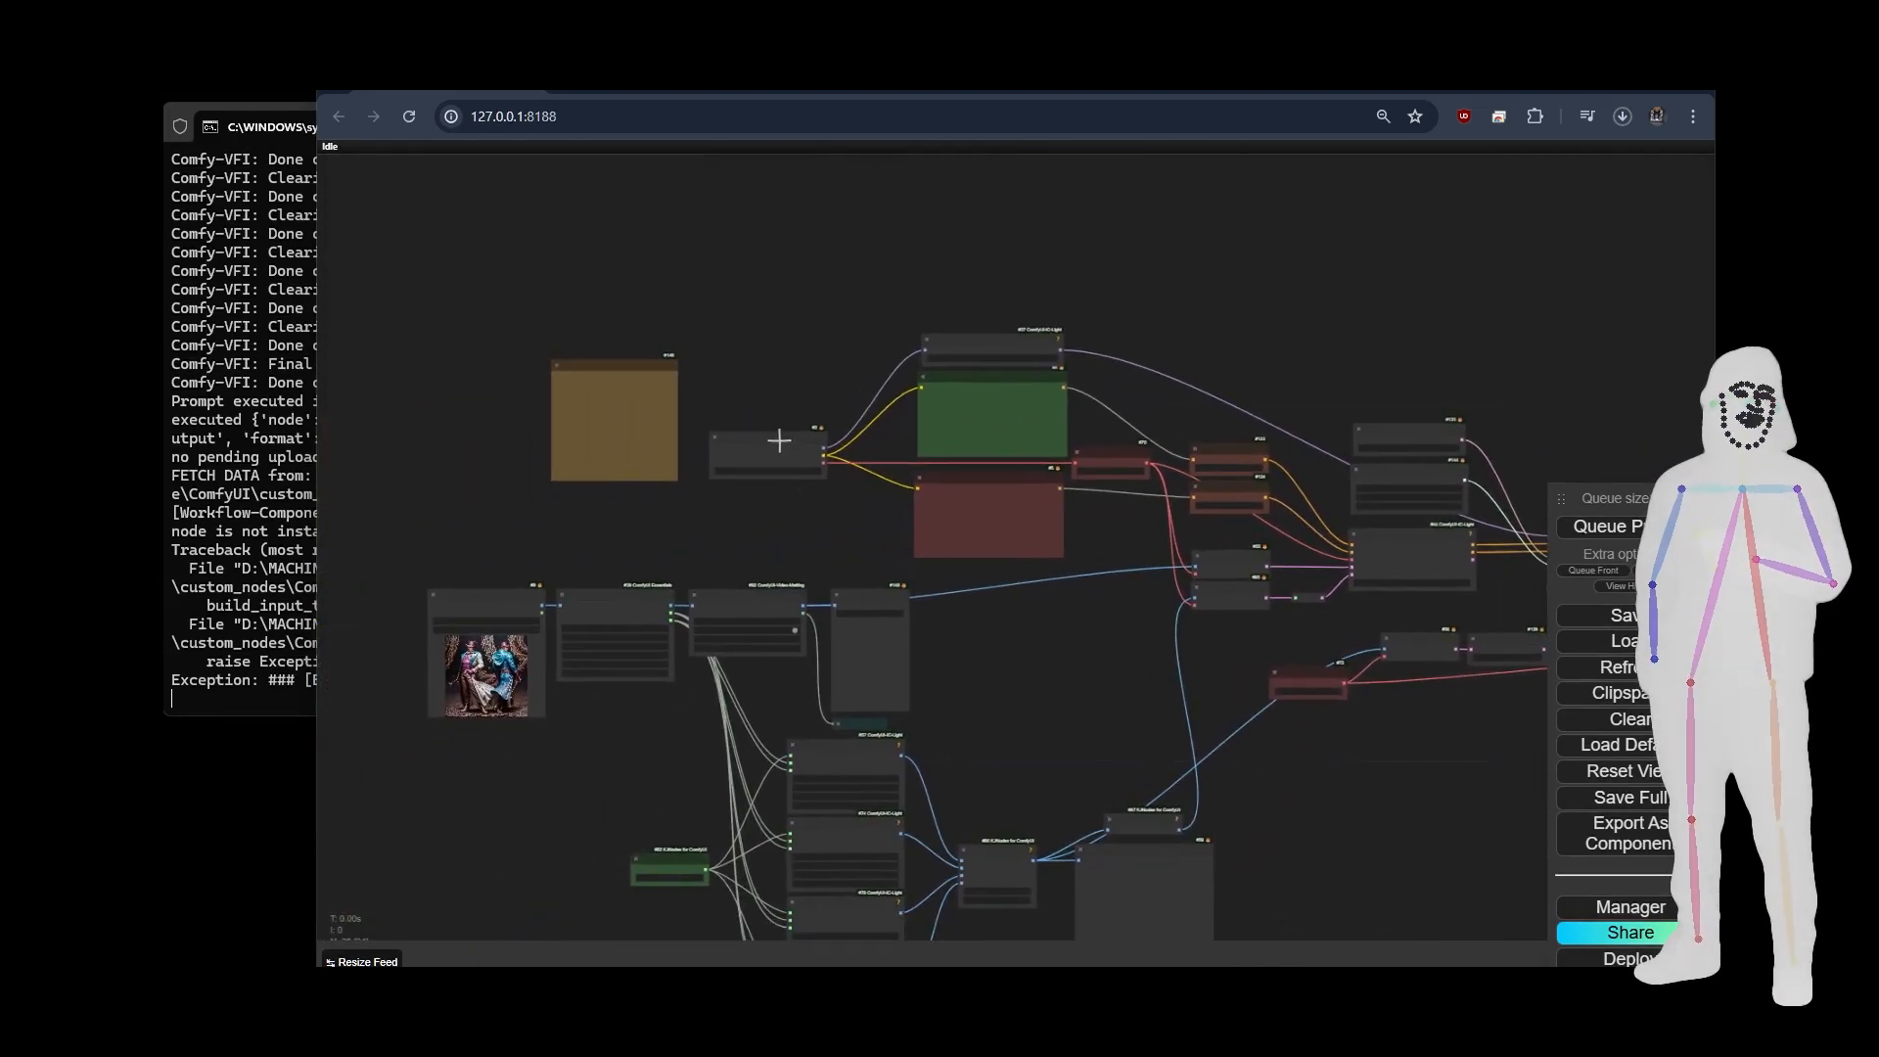
# Trace the workflow through the SamplerCustom and VAE Decode nodes to Calculate Normals From Images and its Save Image node.
pyautogui.scroll(1, 1062, 656)
pyautogui.moveTo(1062, 656); pyautogui.dragTo(604, 480)
pyautogui.moveTo(952, 655); pyautogui.dragTo(774, 744)
pyautogui.scroll(5, 1227, 503)
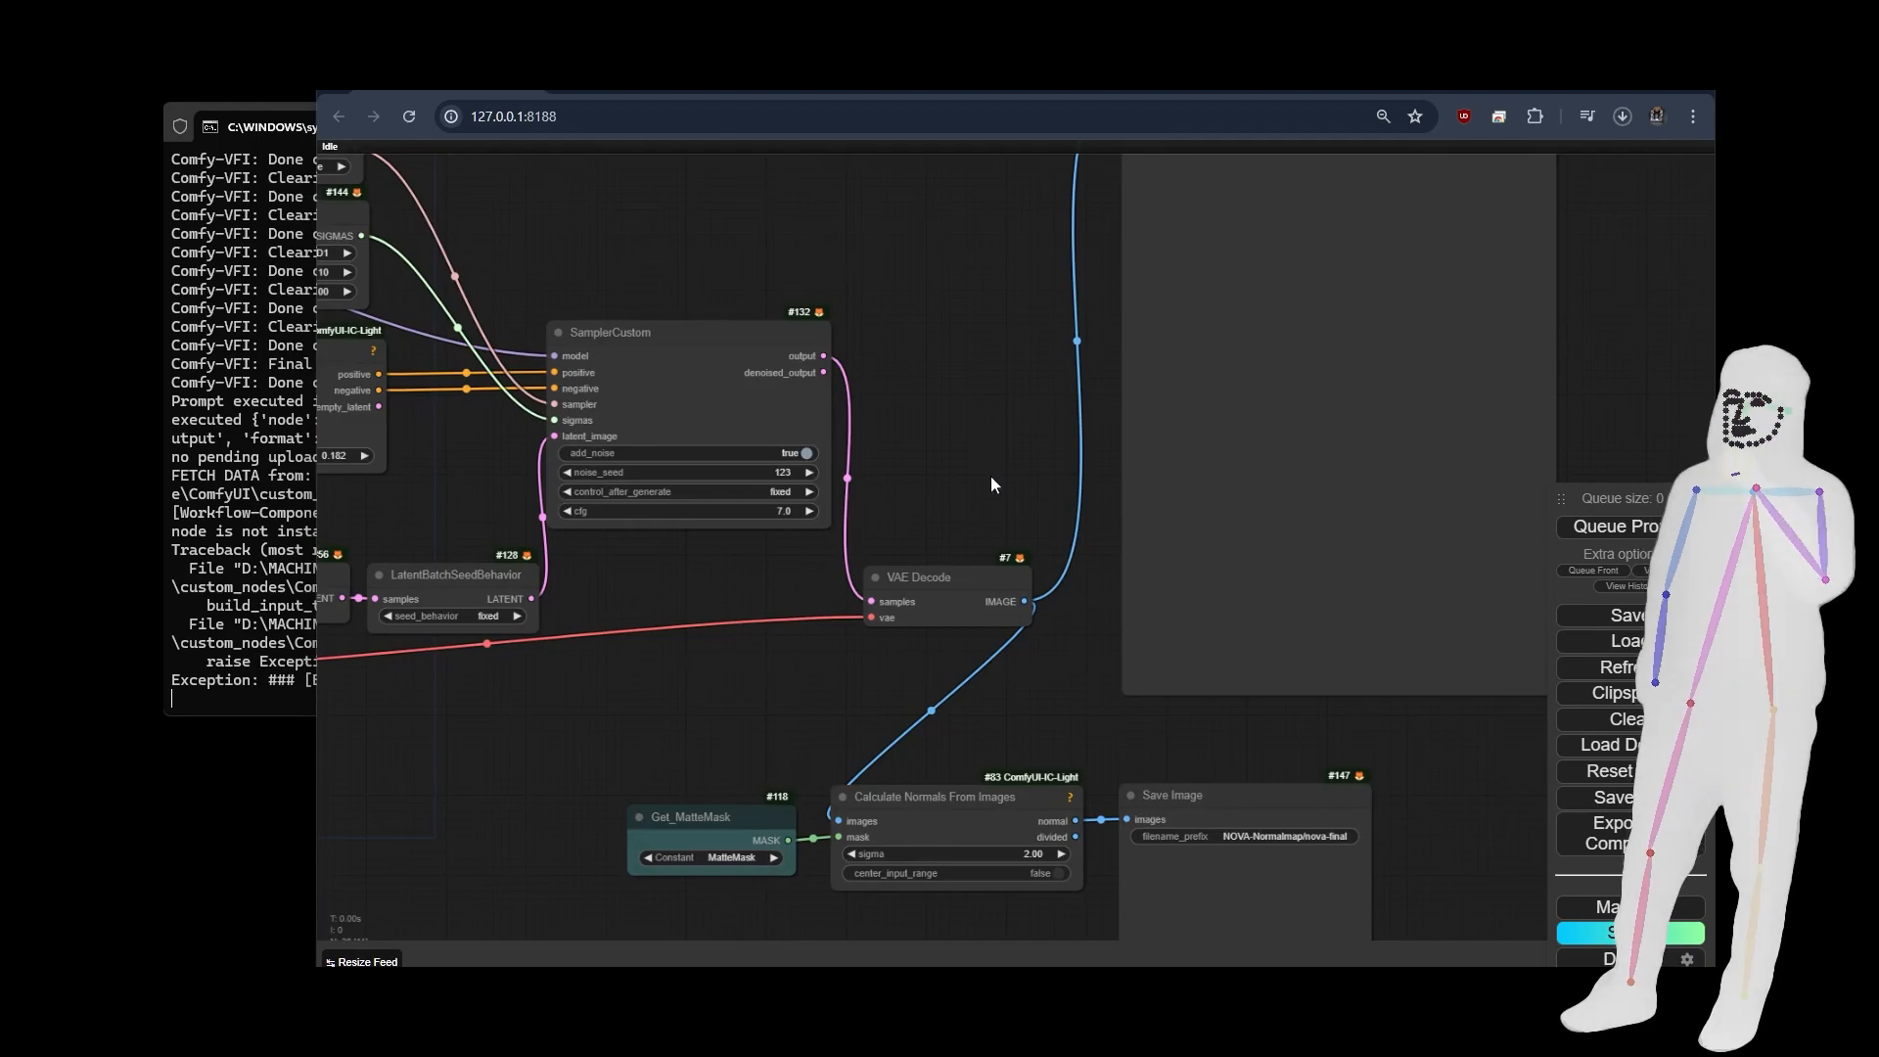
pyautogui.moveTo(1016, 484); pyautogui.dragTo(985, 73)
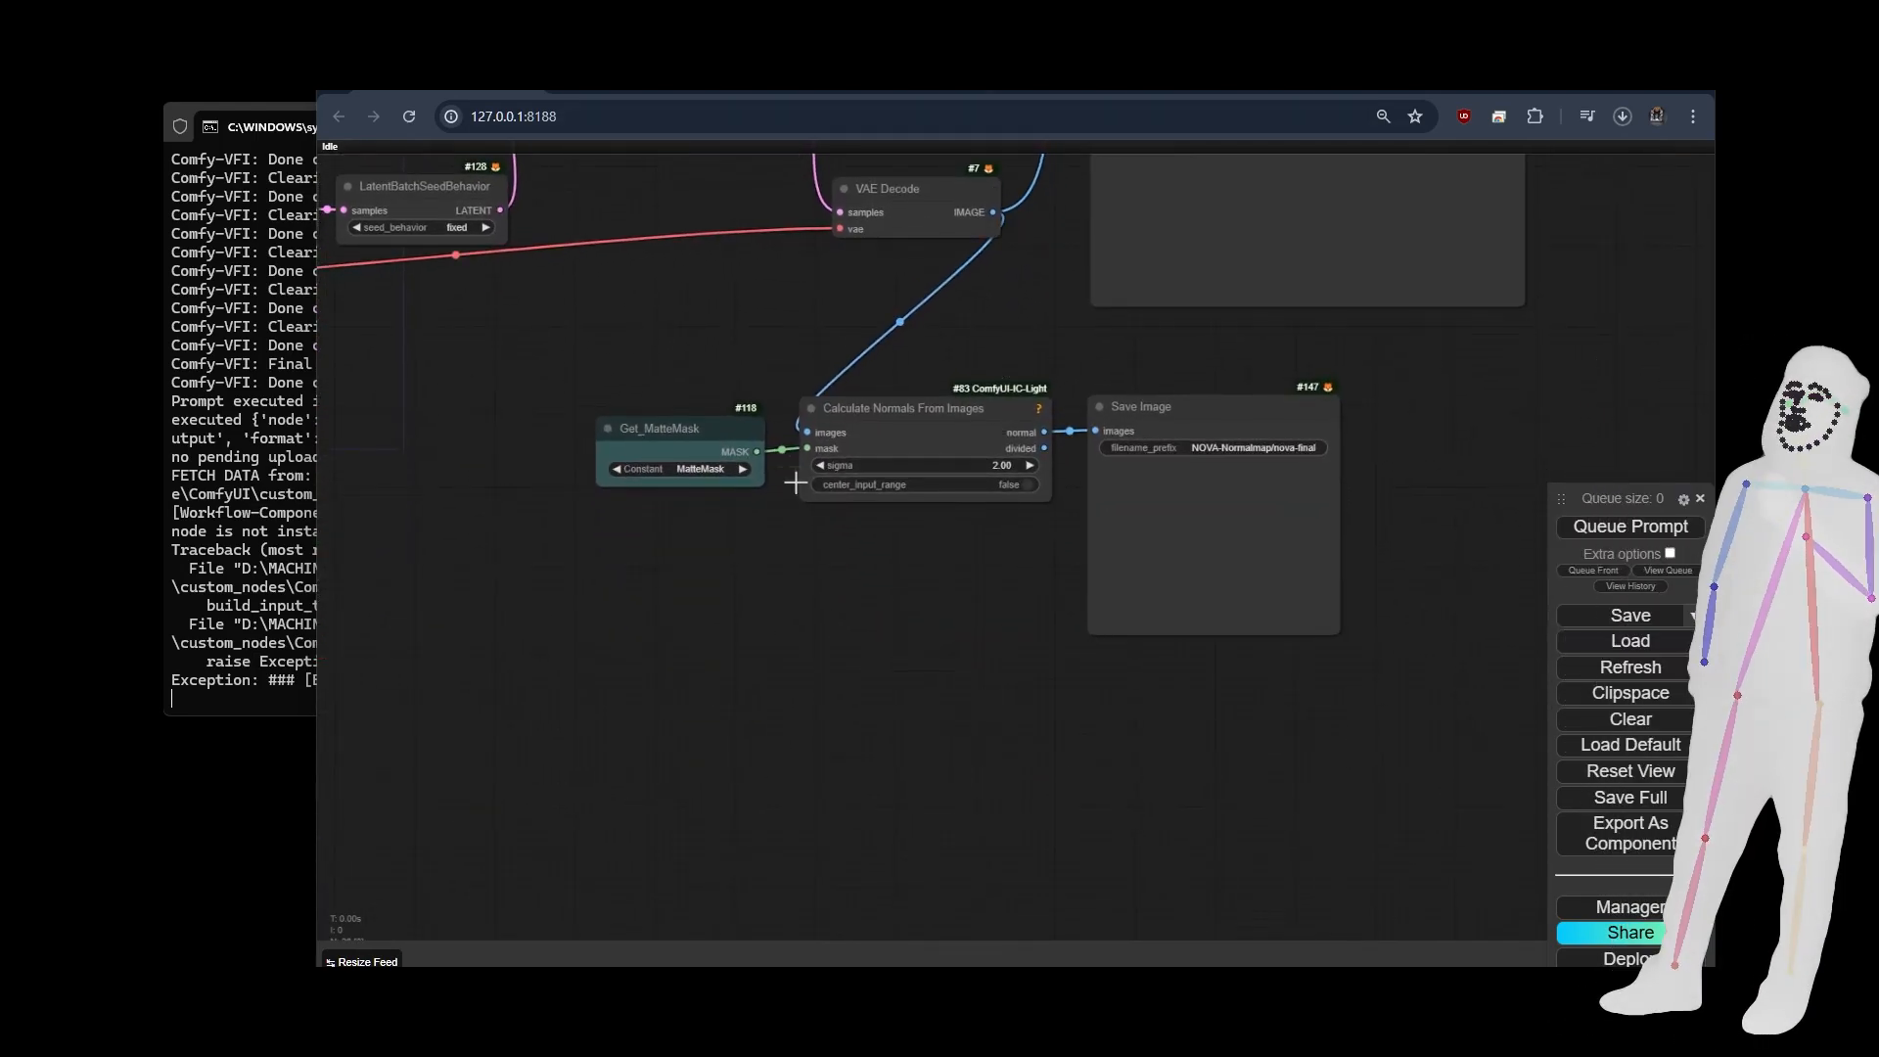
# Run the relighting workflow and view the light gradient previews and the four relit images.
pyautogui.hotkey('ctrl', 'Return')
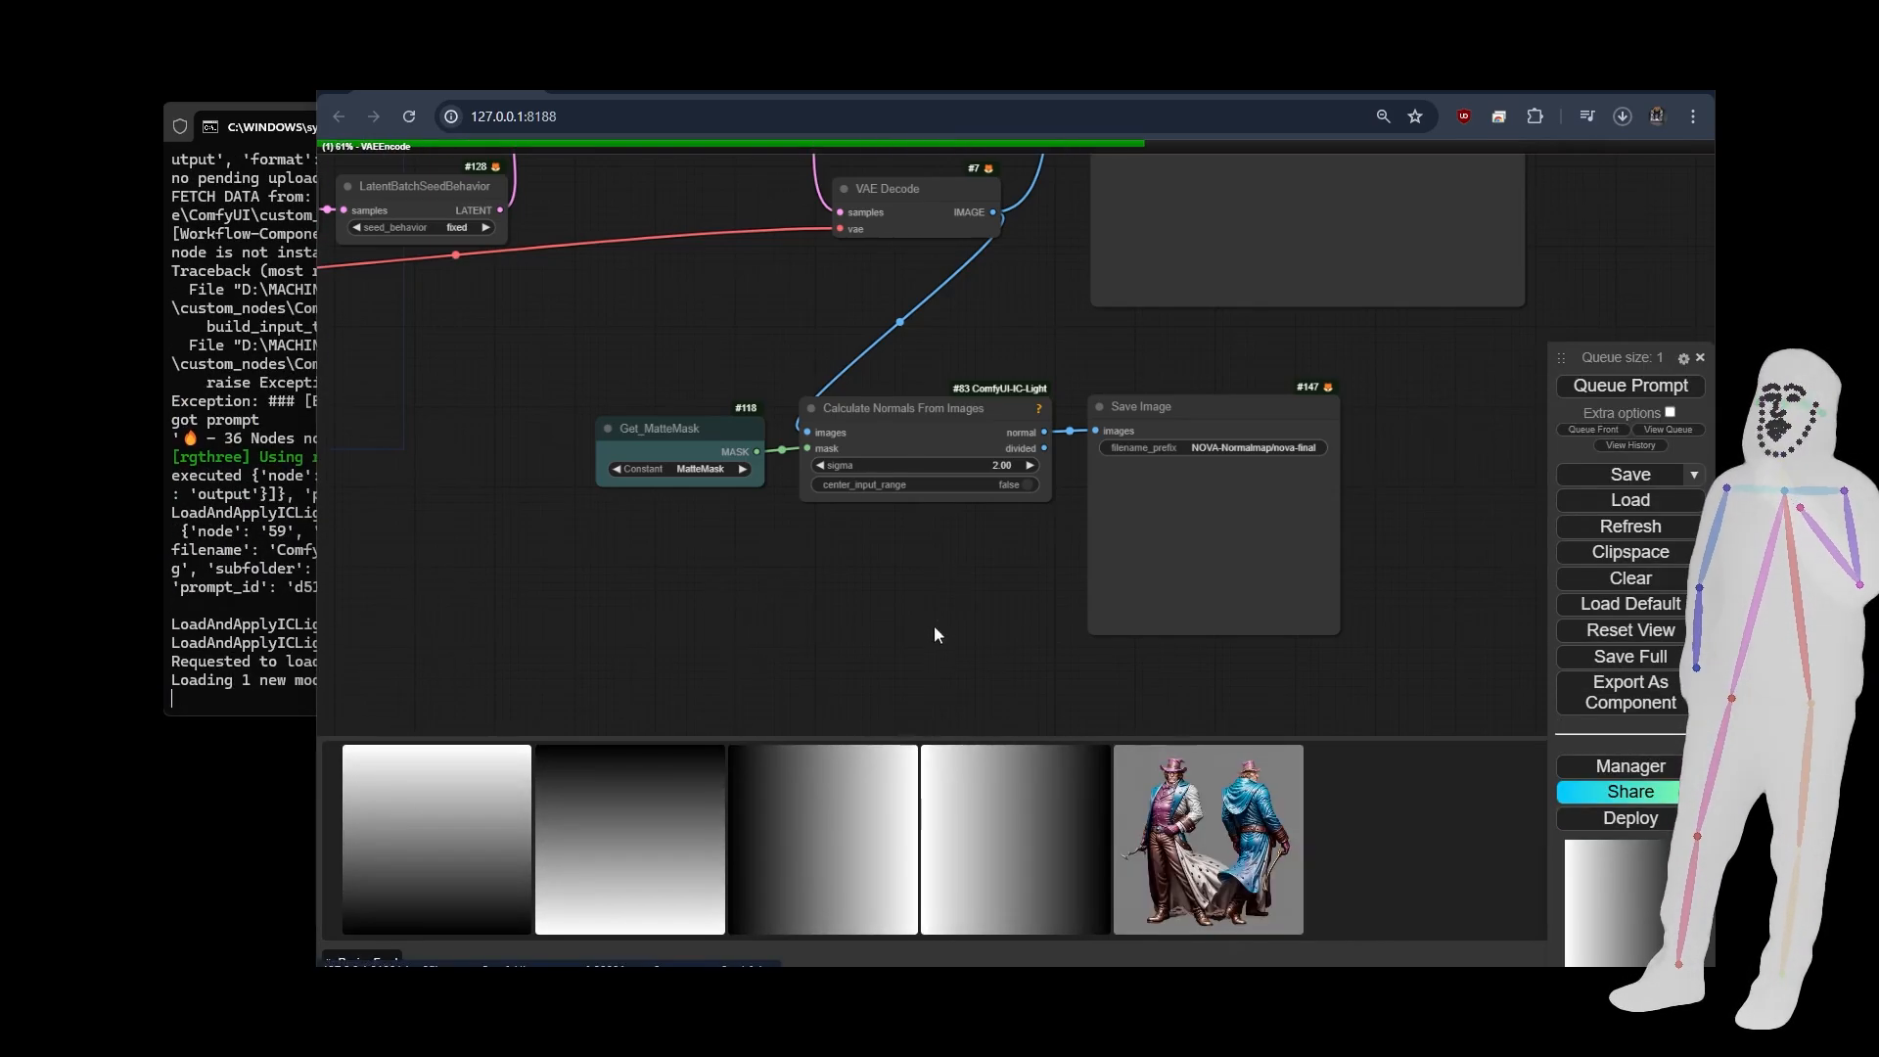
pyautogui.scroll(-5, 934, 625)
pyautogui.moveTo(1076, 582); pyautogui.dragTo(1431, 401)
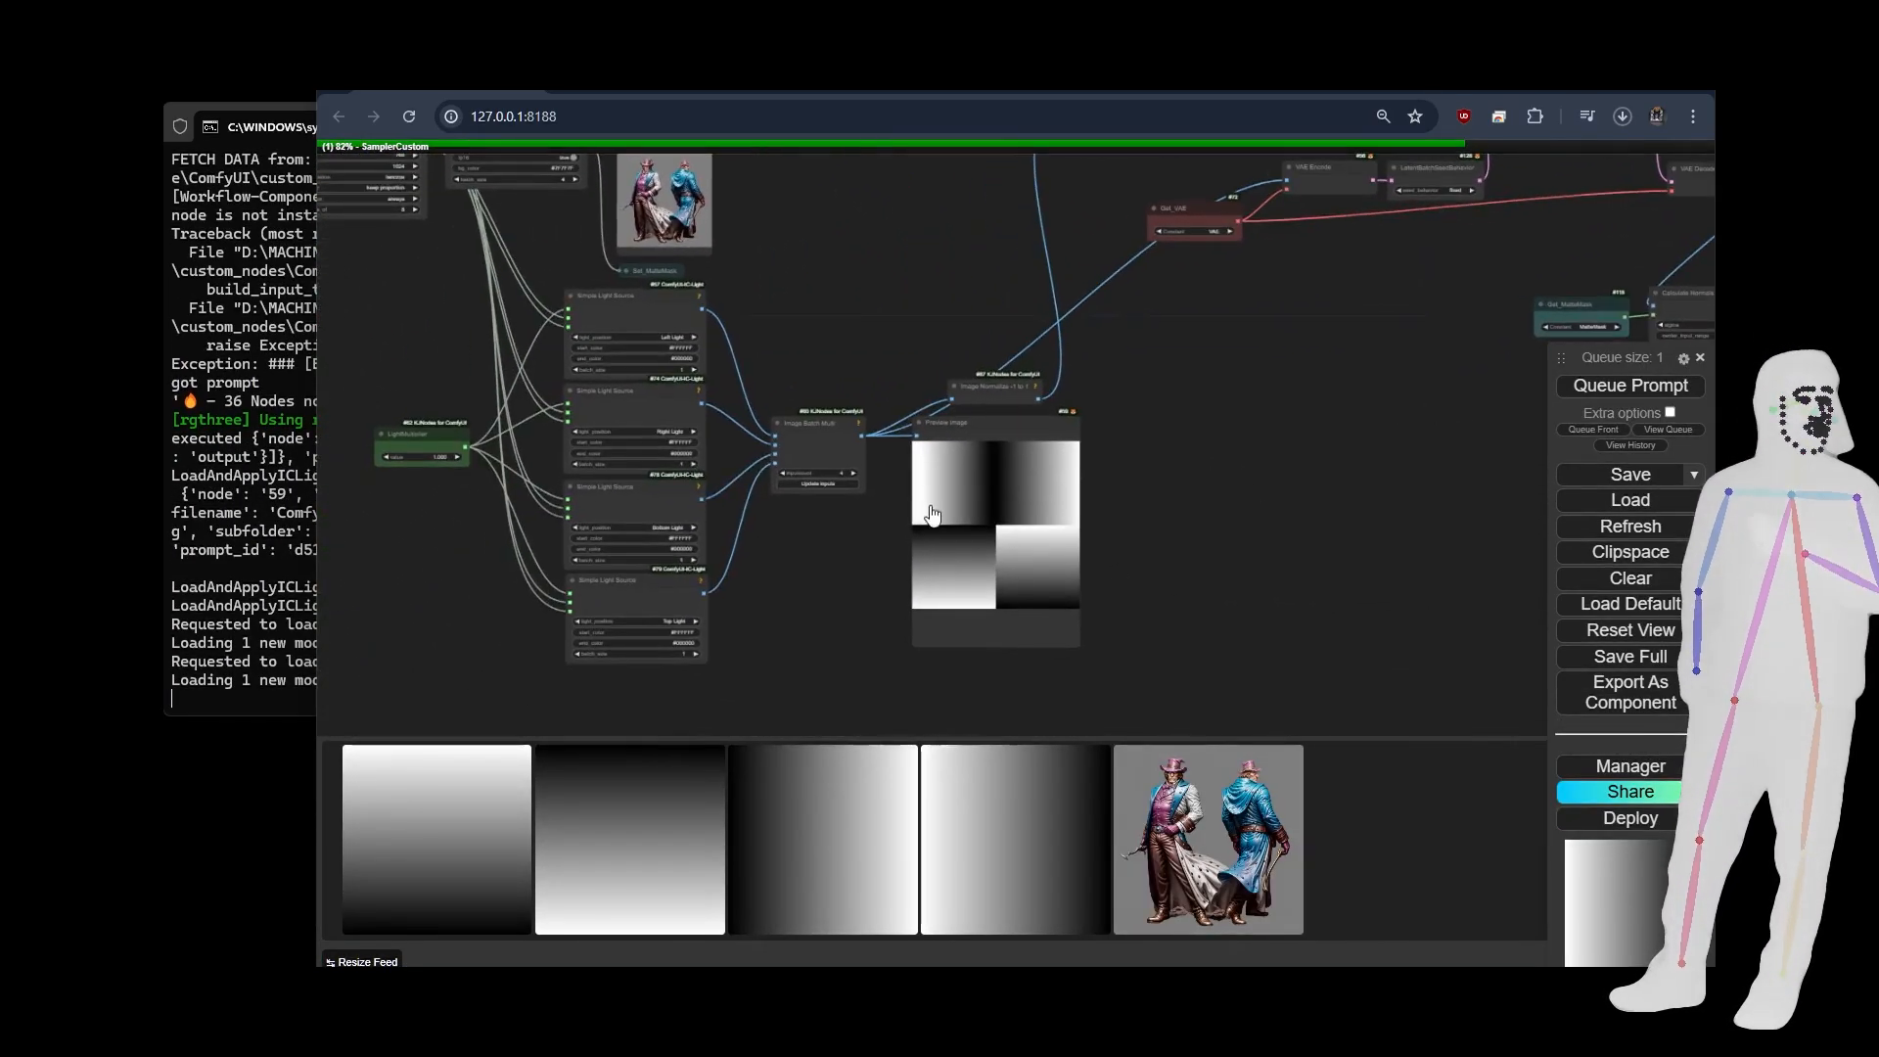
pyautogui.moveTo(1257, 428); pyautogui.dragTo(690, 843)
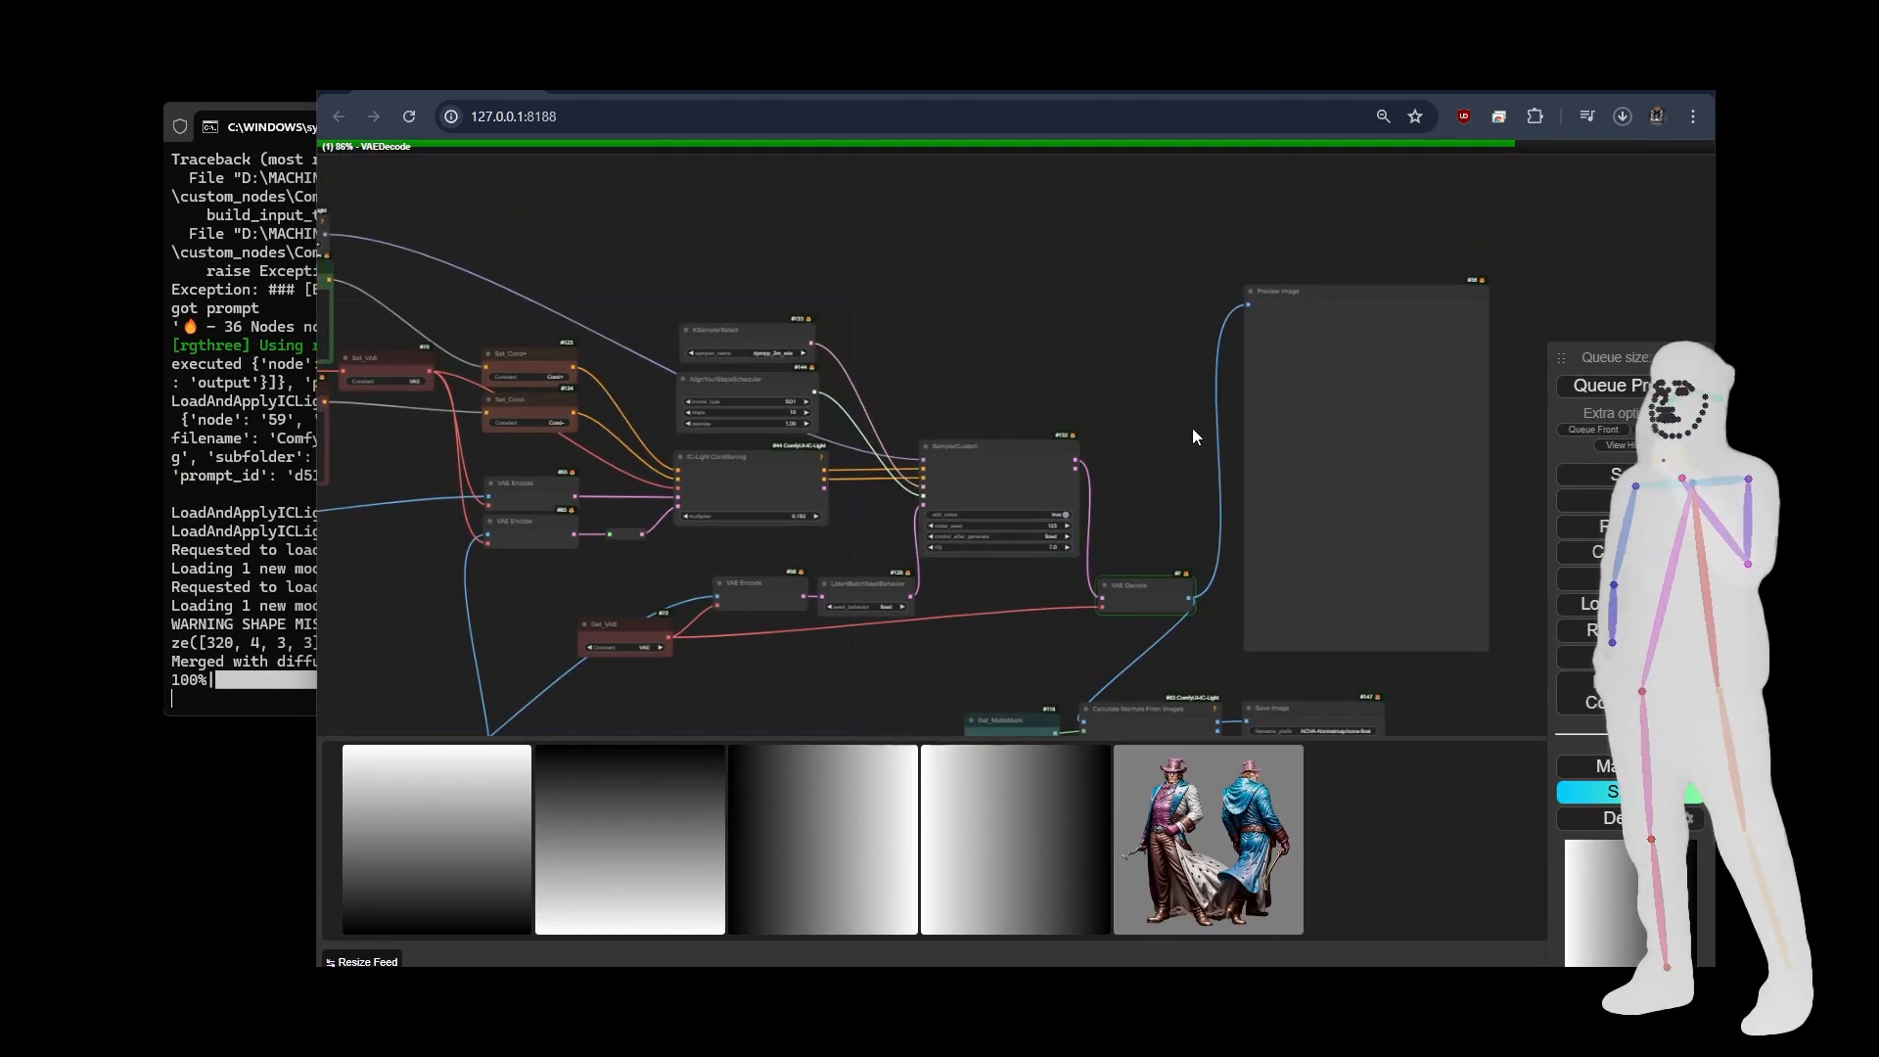
pyautogui.moveTo(1192, 426); pyautogui.dragTo(1014, 422)
pyautogui.scroll(5, 1014, 428)
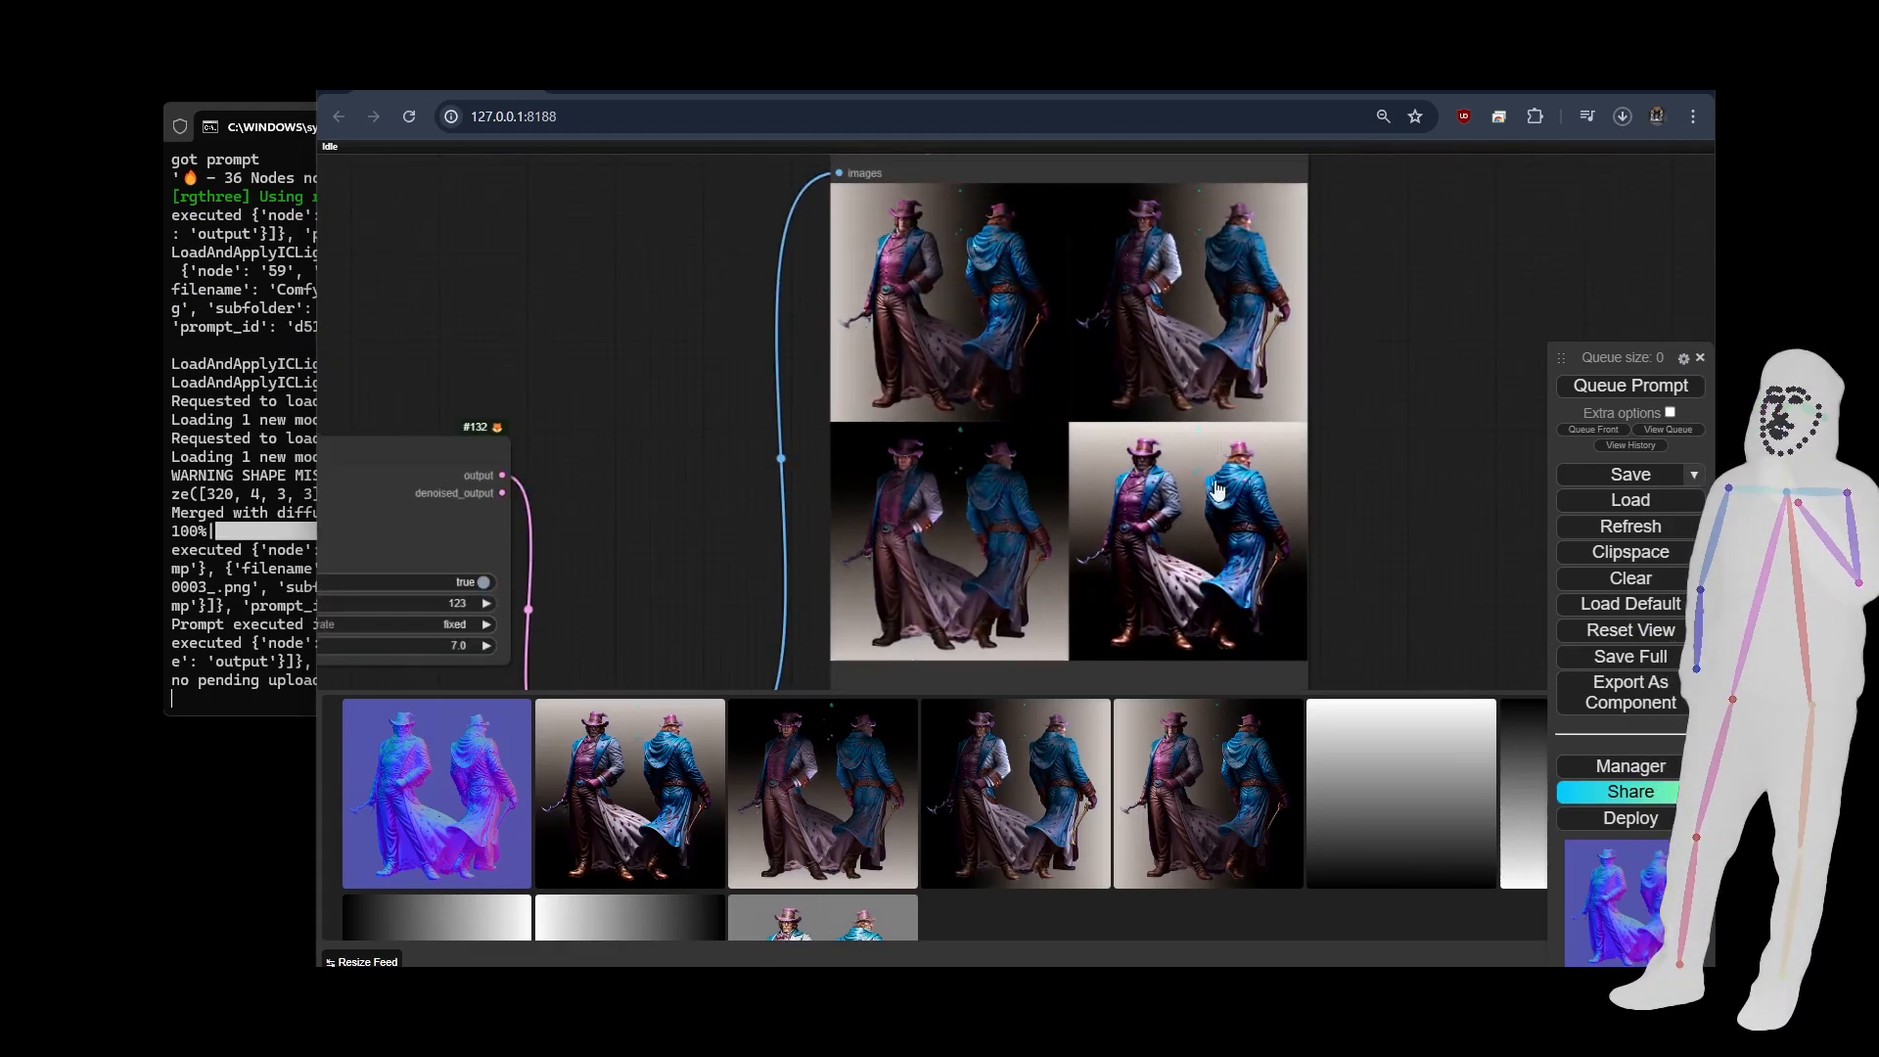
# Inspect the Calculate Normals From Images node and the generated normal map in its Save Image node up close.
pyautogui.moveTo(1382, 575); pyautogui.dragTo(1438, 47)
pyautogui.moveTo(1219, 529); pyautogui.dragTo(1474, 418)
pyautogui.scroll(6, 1320, 368)
pyautogui.click(566, 205)
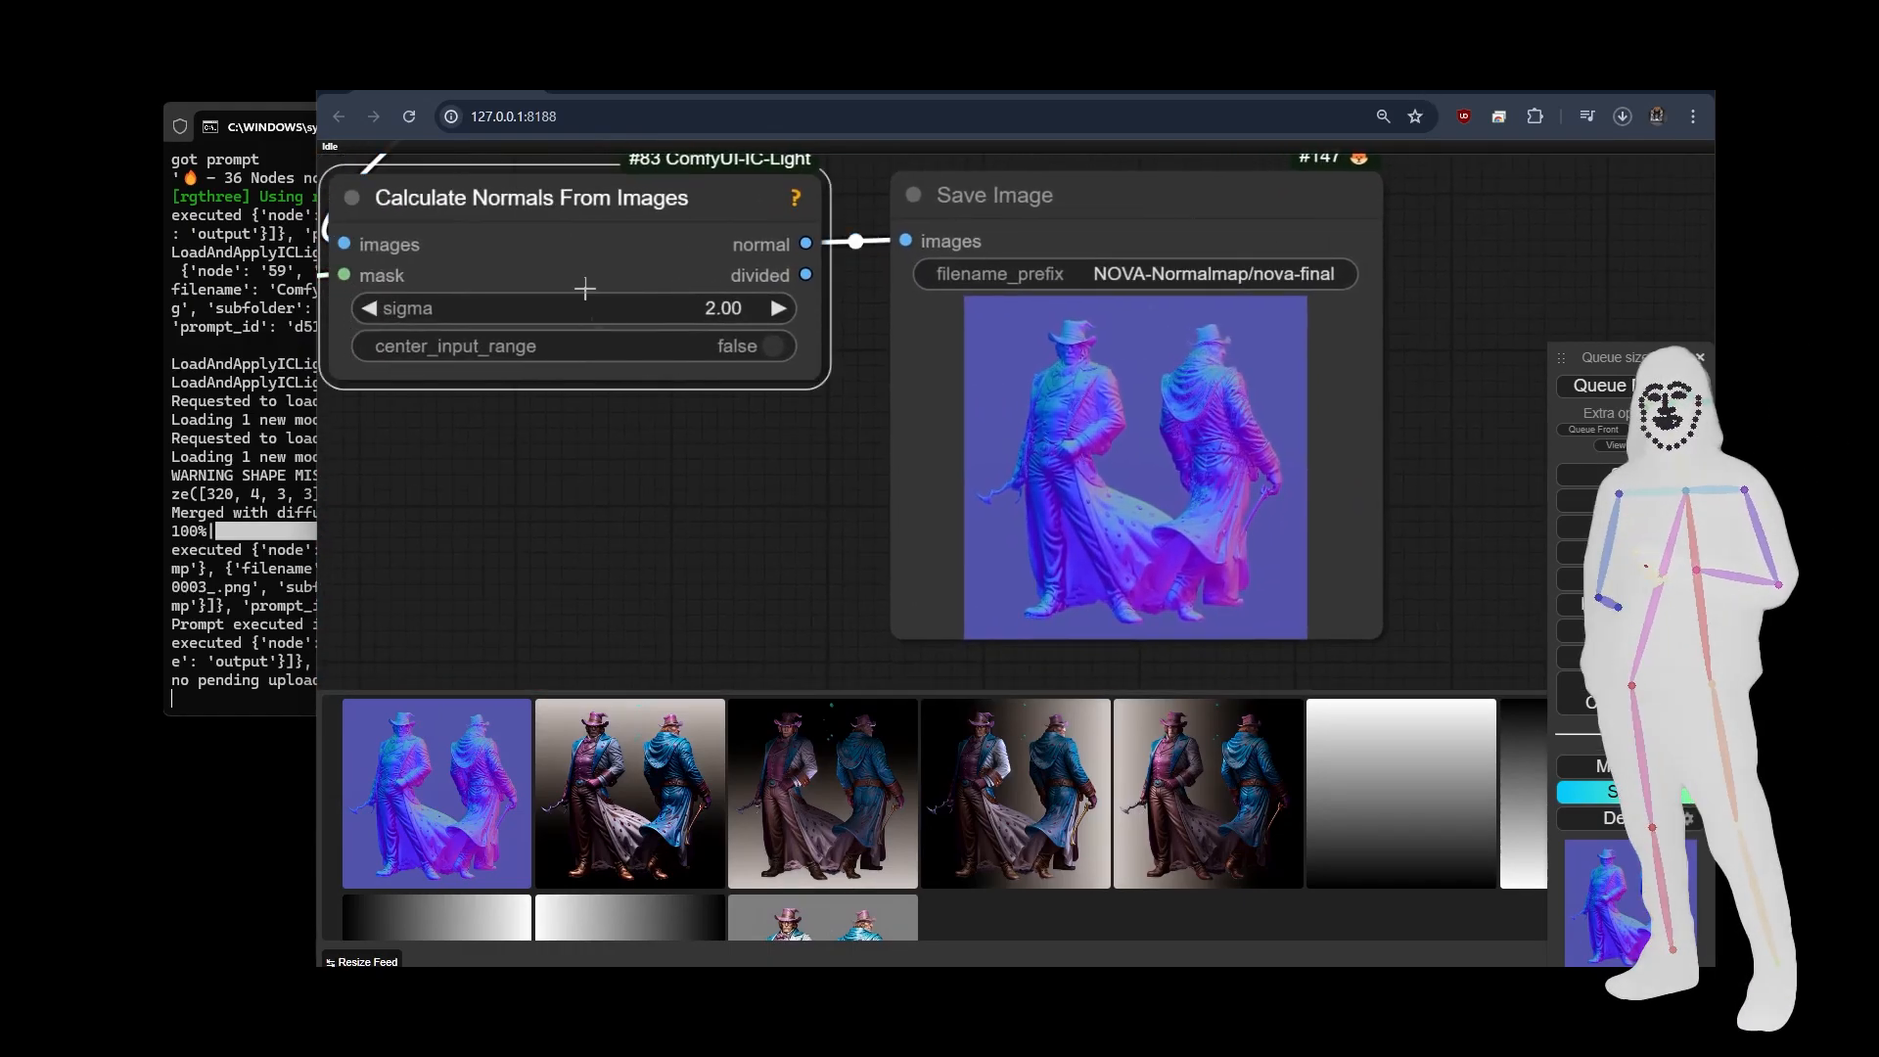
pyautogui.click(591, 470)
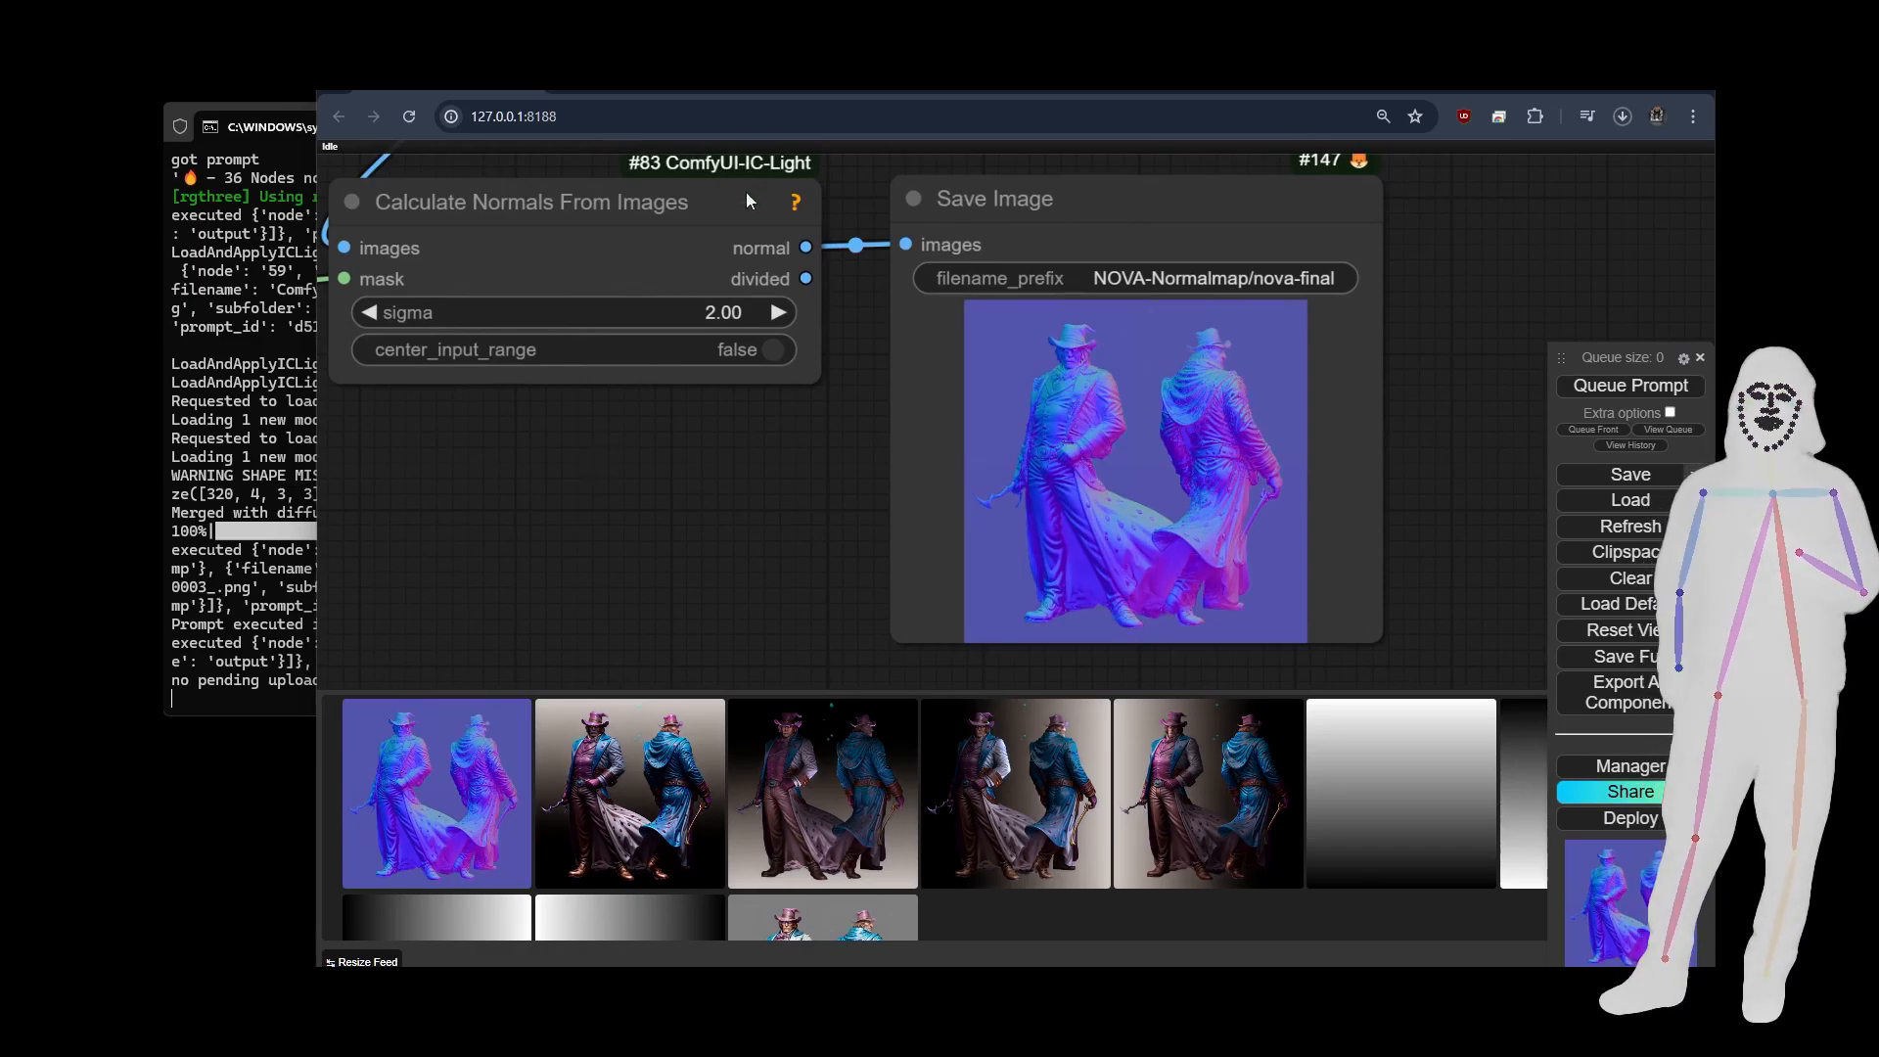
pyautogui.scroll(4, 1199, 513)
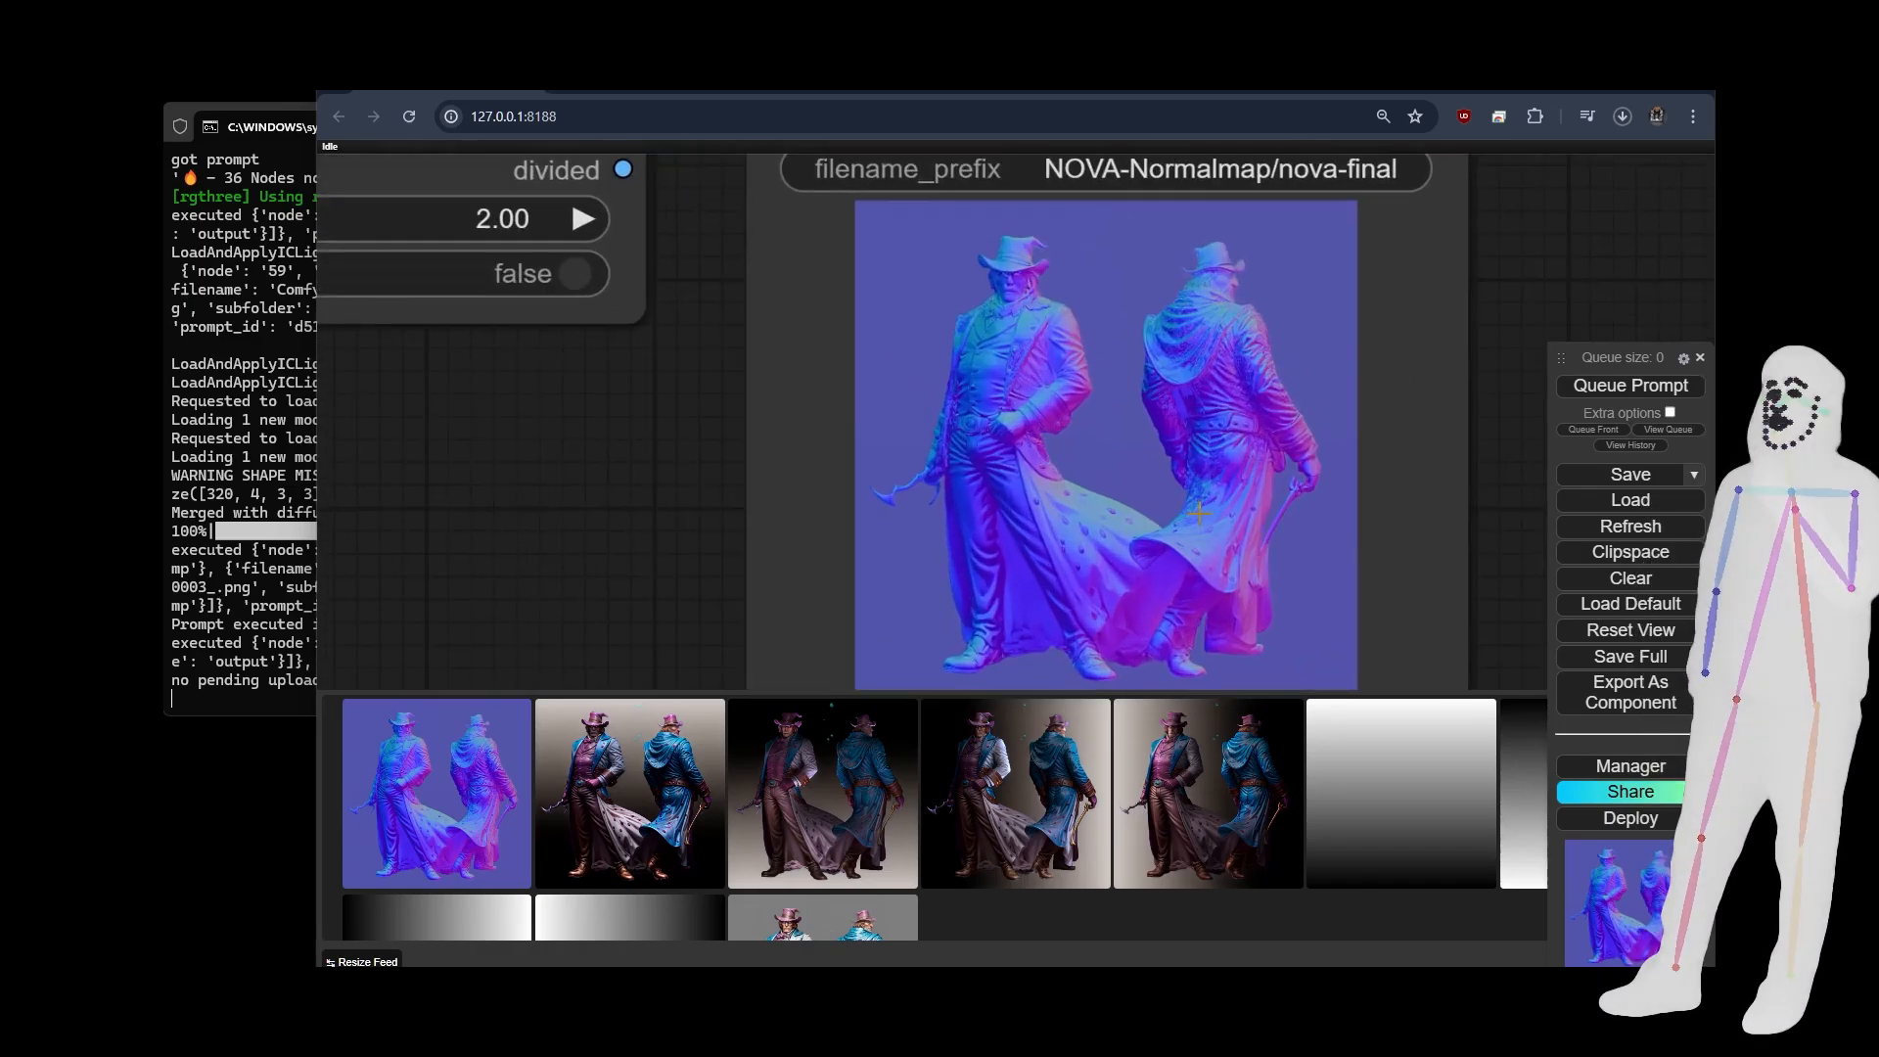
pyautogui.scroll(-2, 1199, 513)
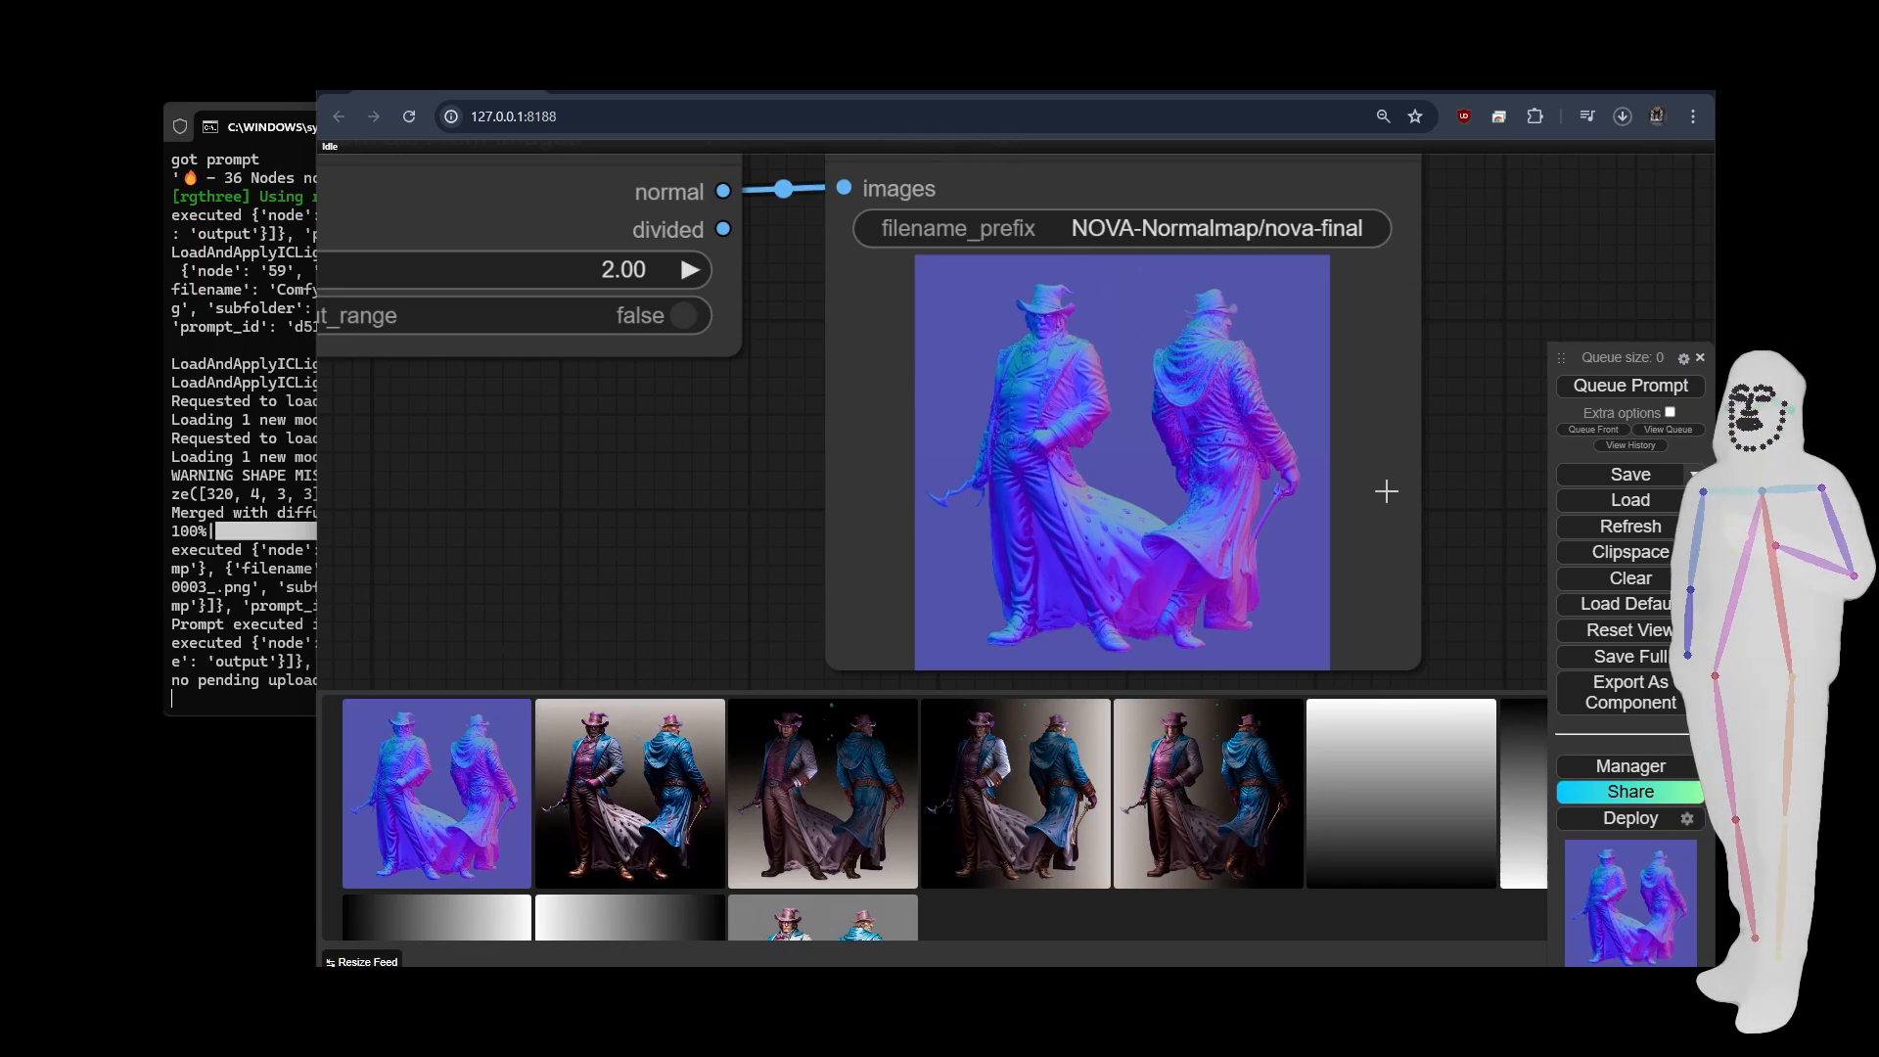
# Review the sampling section, light previews and outputs of the executed workflow, ending with the whole graph in view.
pyautogui.scroll(-4, 1386, 490)
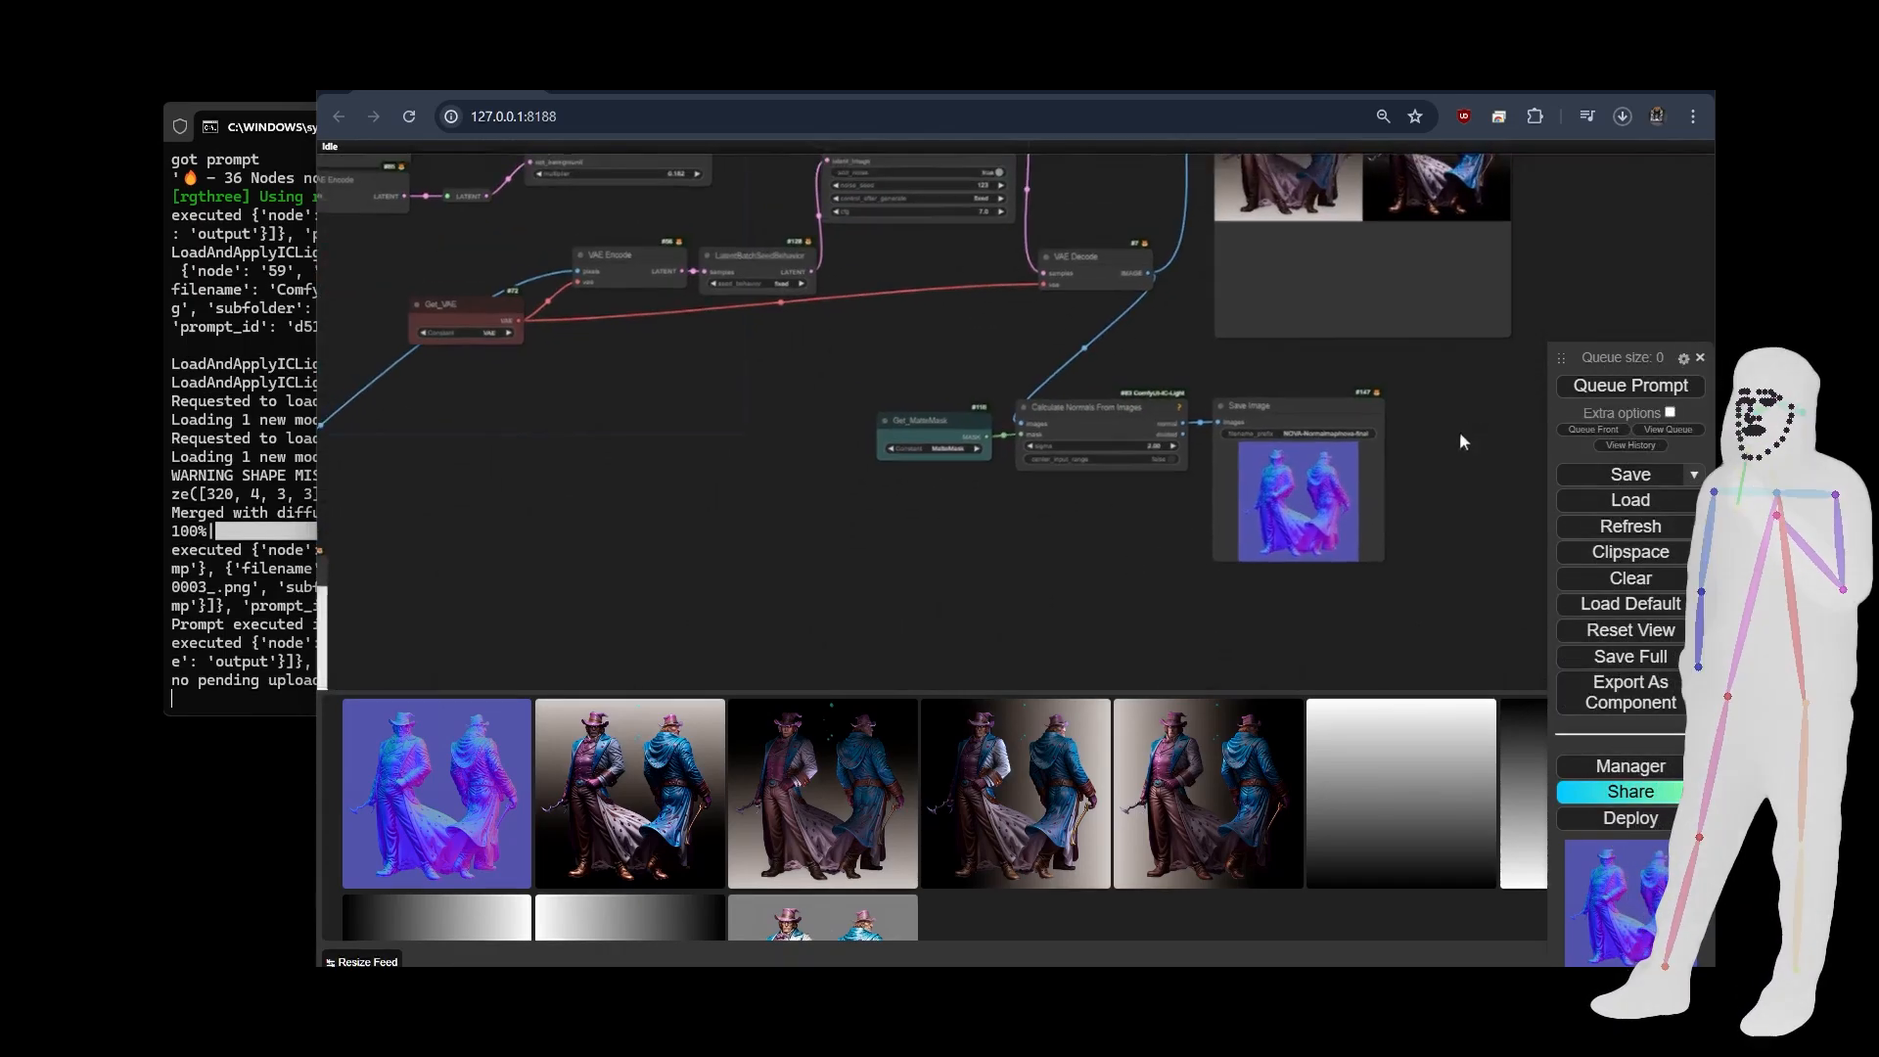
pyautogui.moveTo(1459, 442); pyautogui.dragTo(1254, 566)
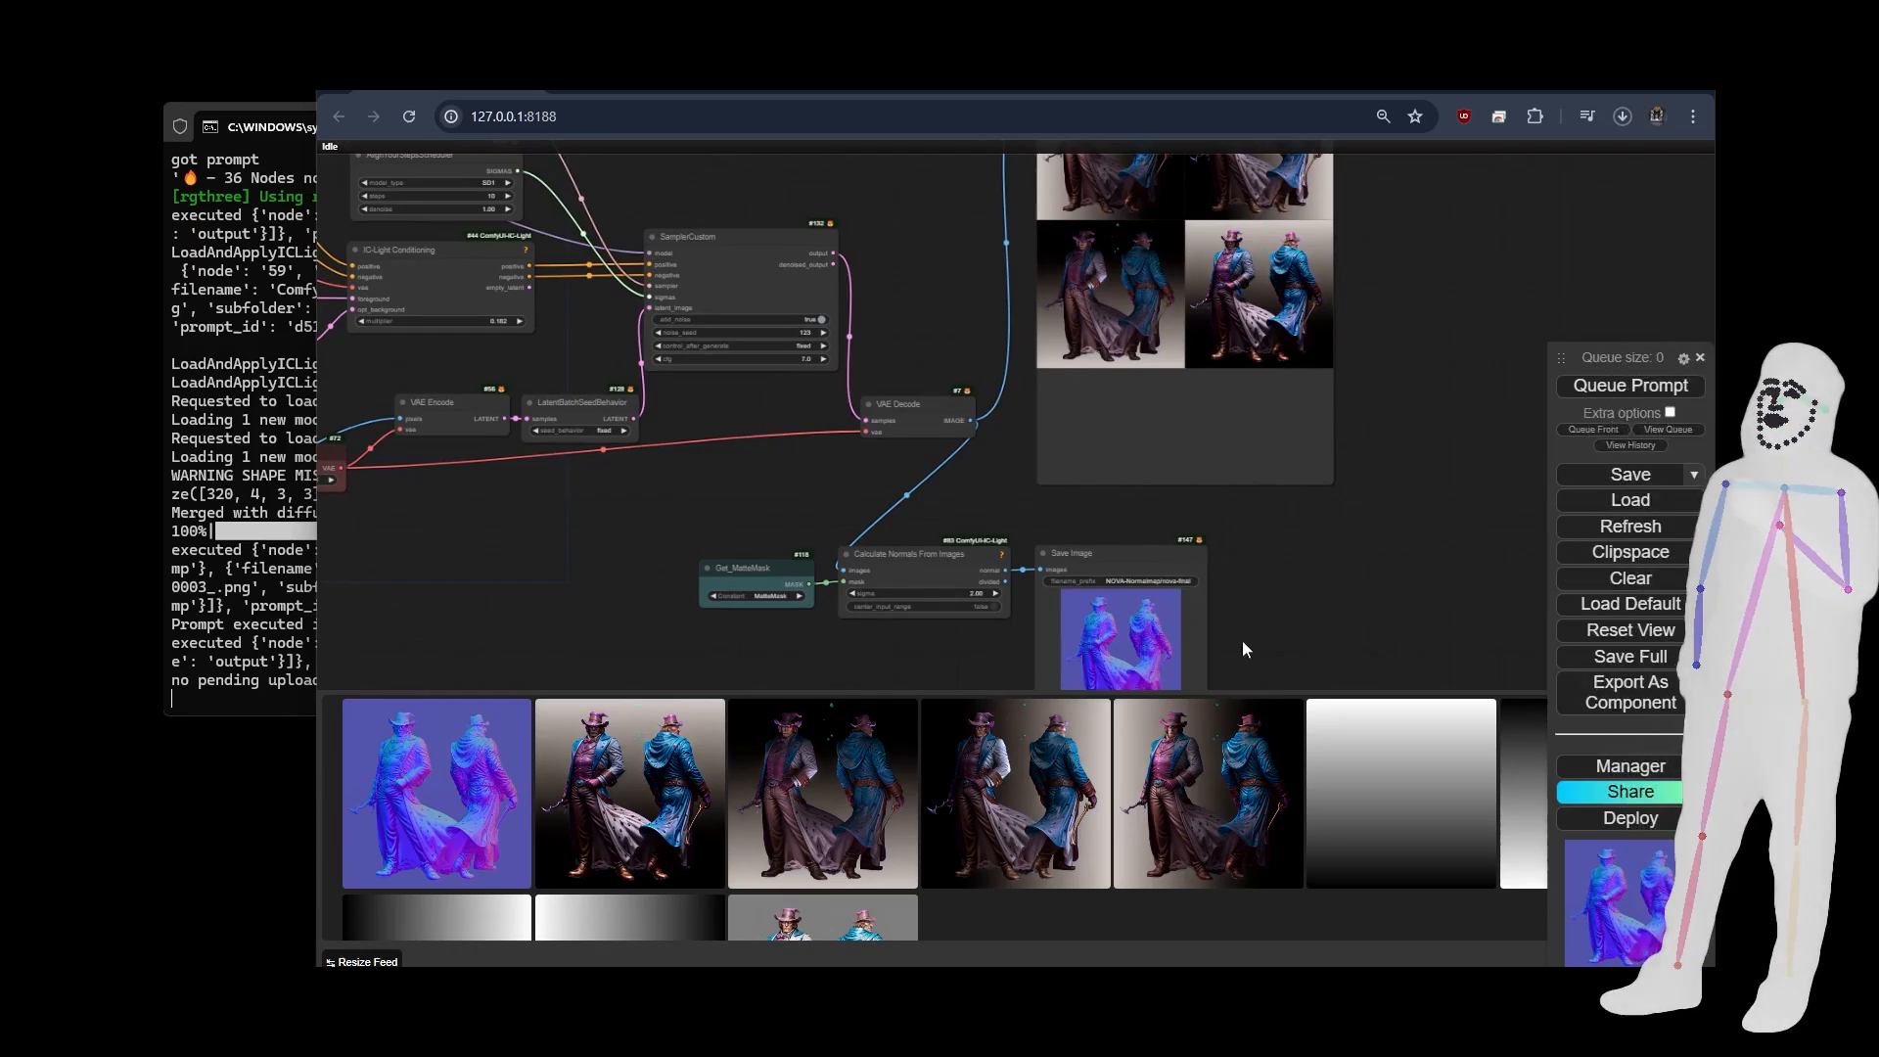
pyautogui.moveTo(1242, 650); pyautogui.dragTo(1662, 403)
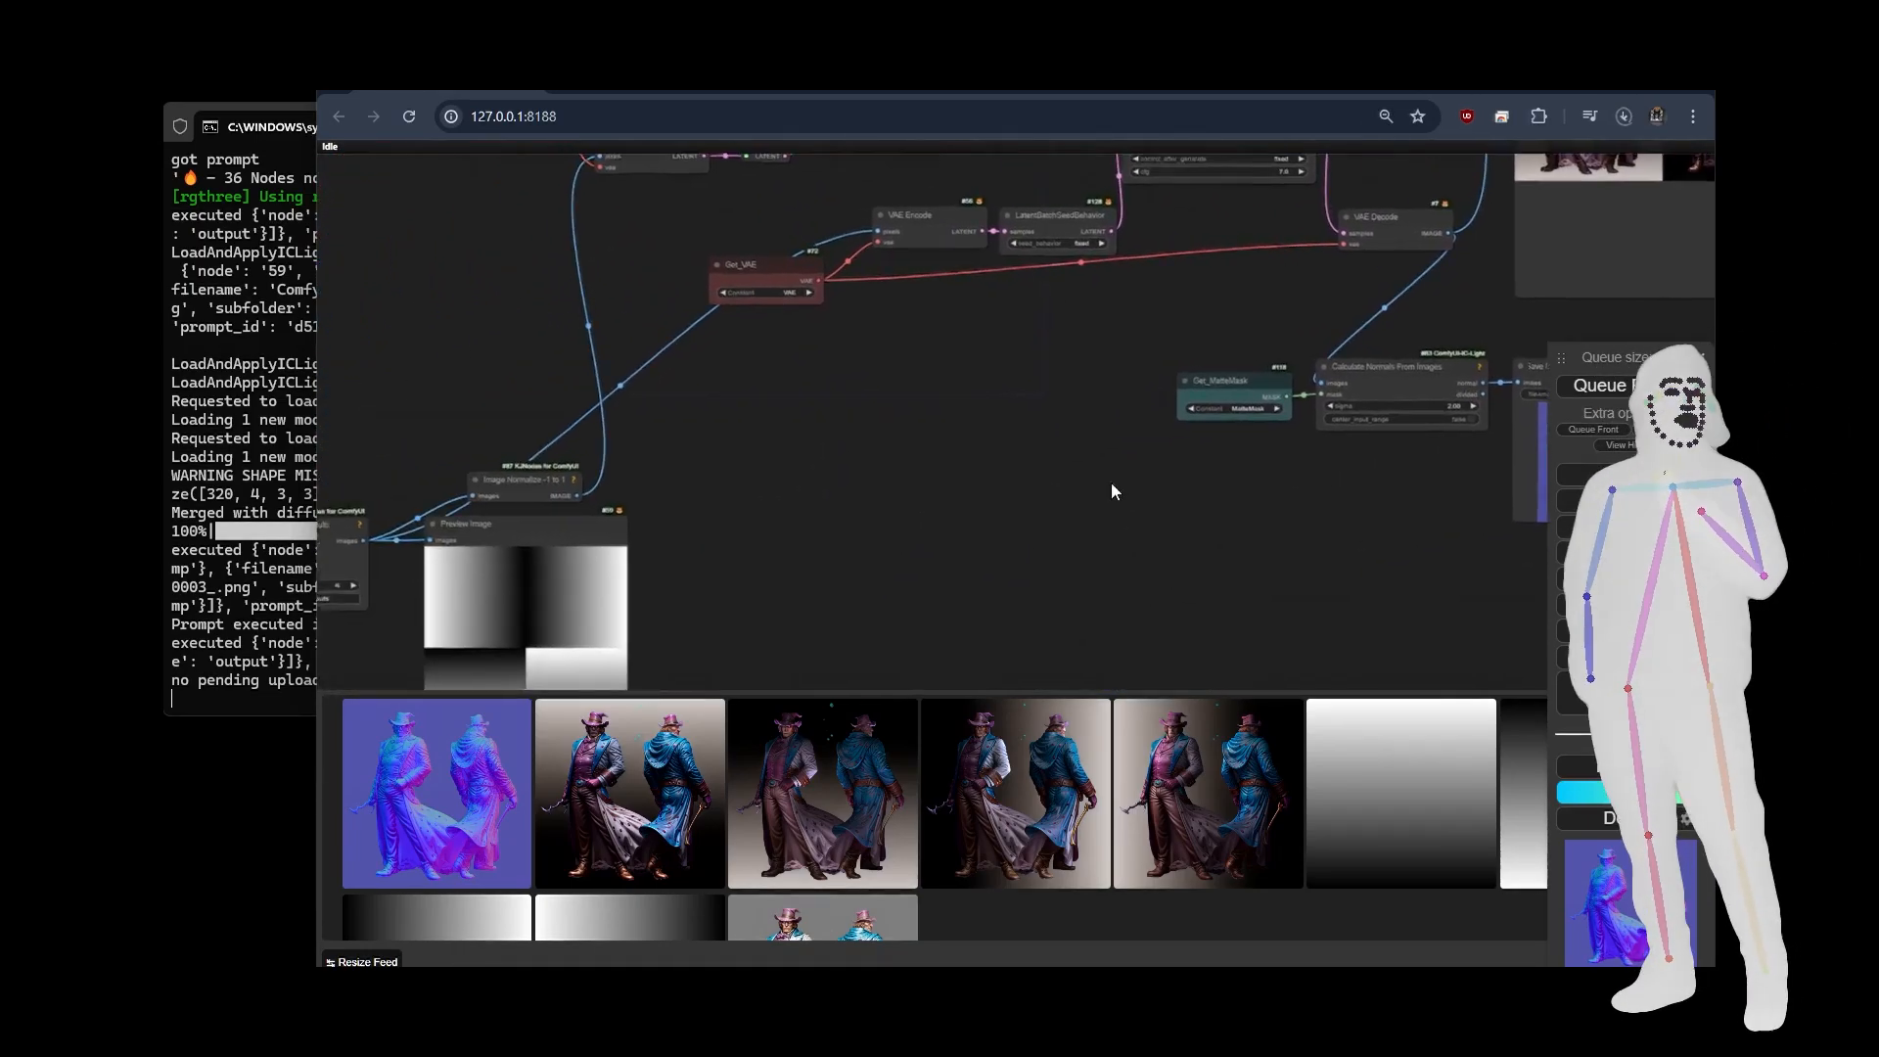
pyautogui.moveTo(1112, 490); pyautogui.dragTo(644, 604)
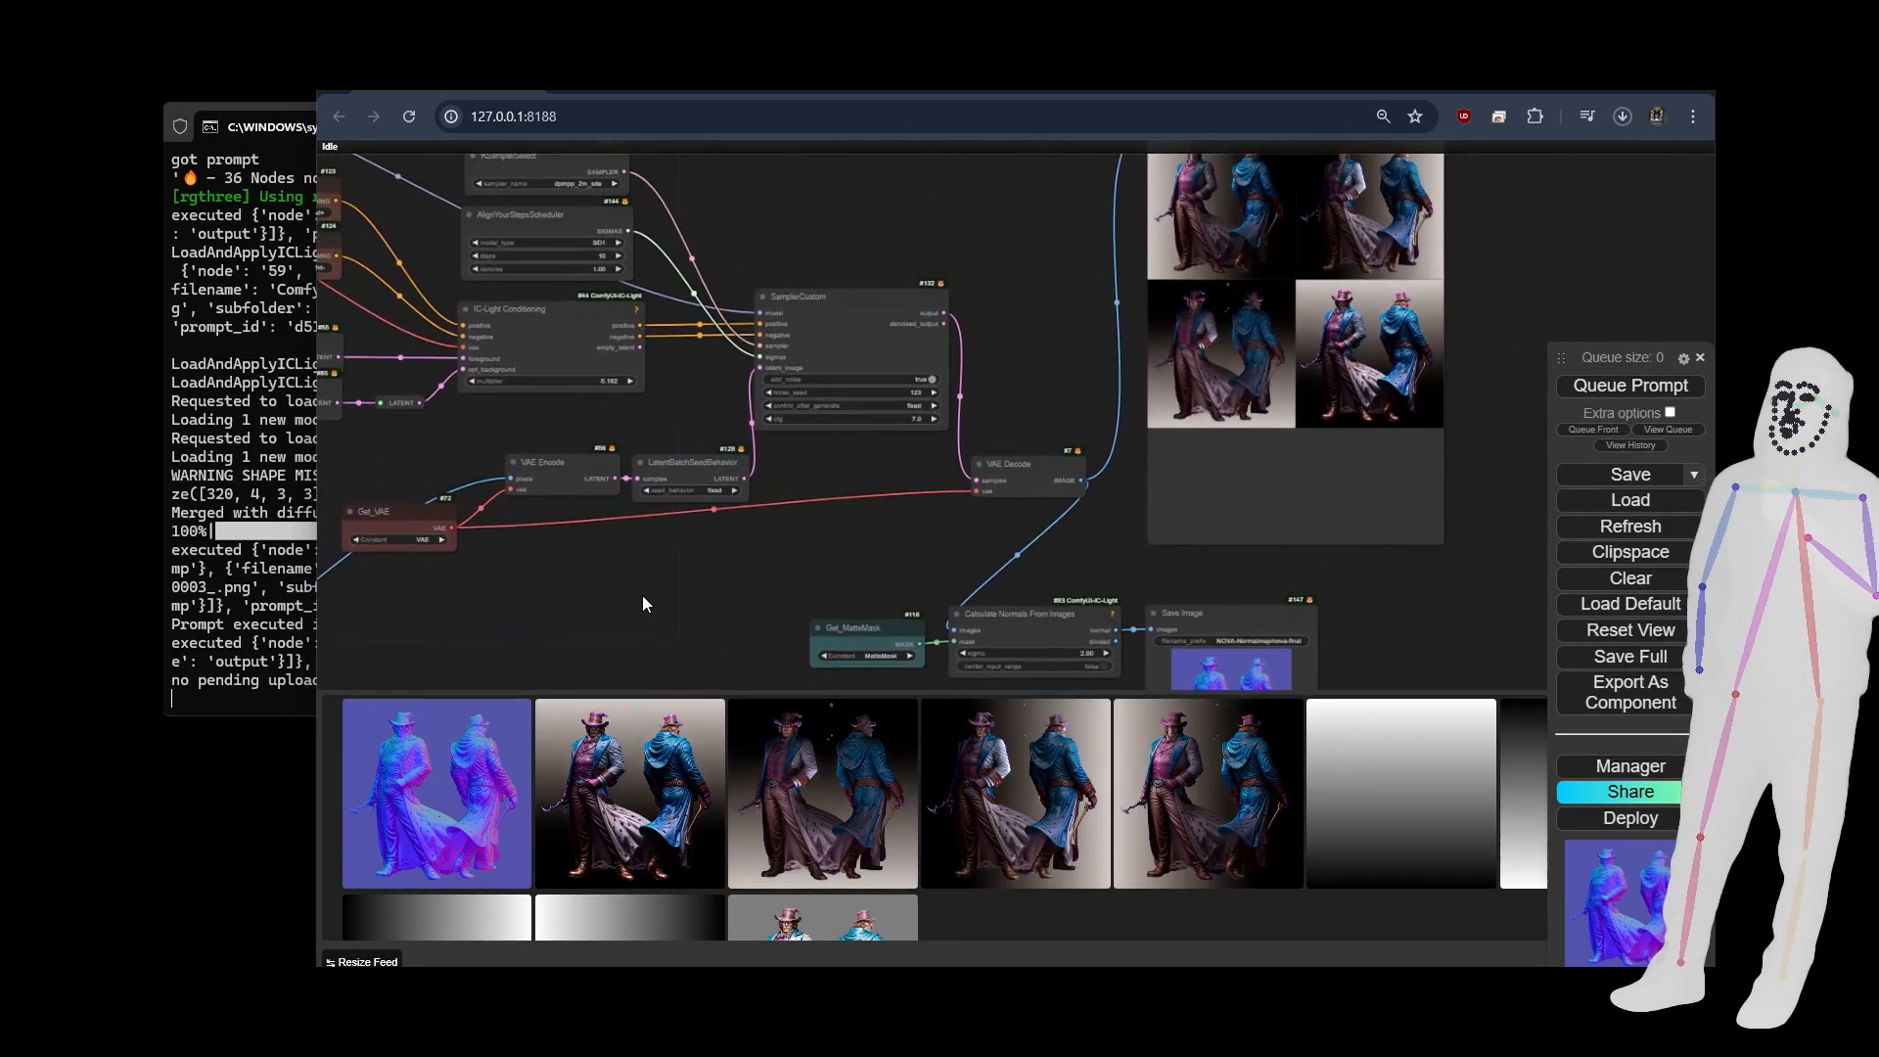
pyautogui.moveTo(848, 589); pyautogui.dragTo(979, 514)
pyautogui.scroll(-11, 1038, 492)
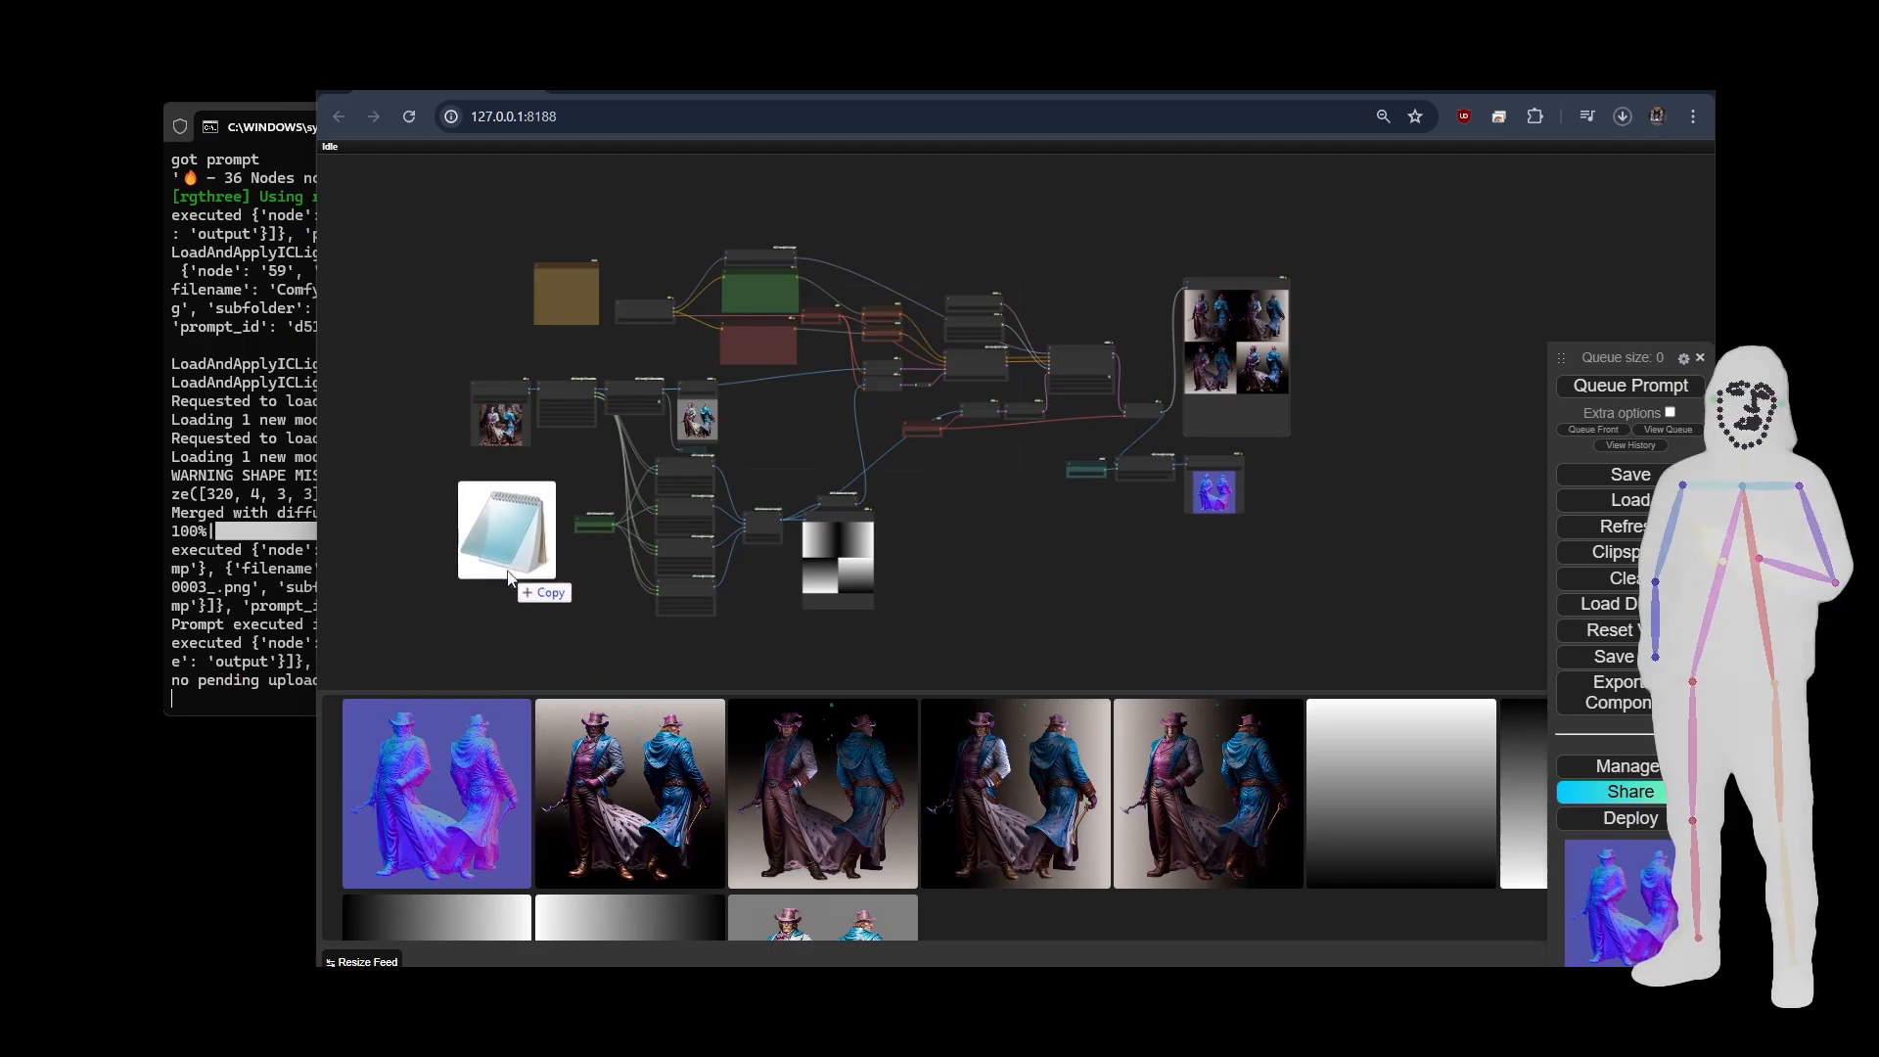
# Load the spline-masked IC-Light video workflow file onto the canvas and look over its whole graph.
pyautogui.moveTo(503, 533); pyautogui.dragTo(579, 591)
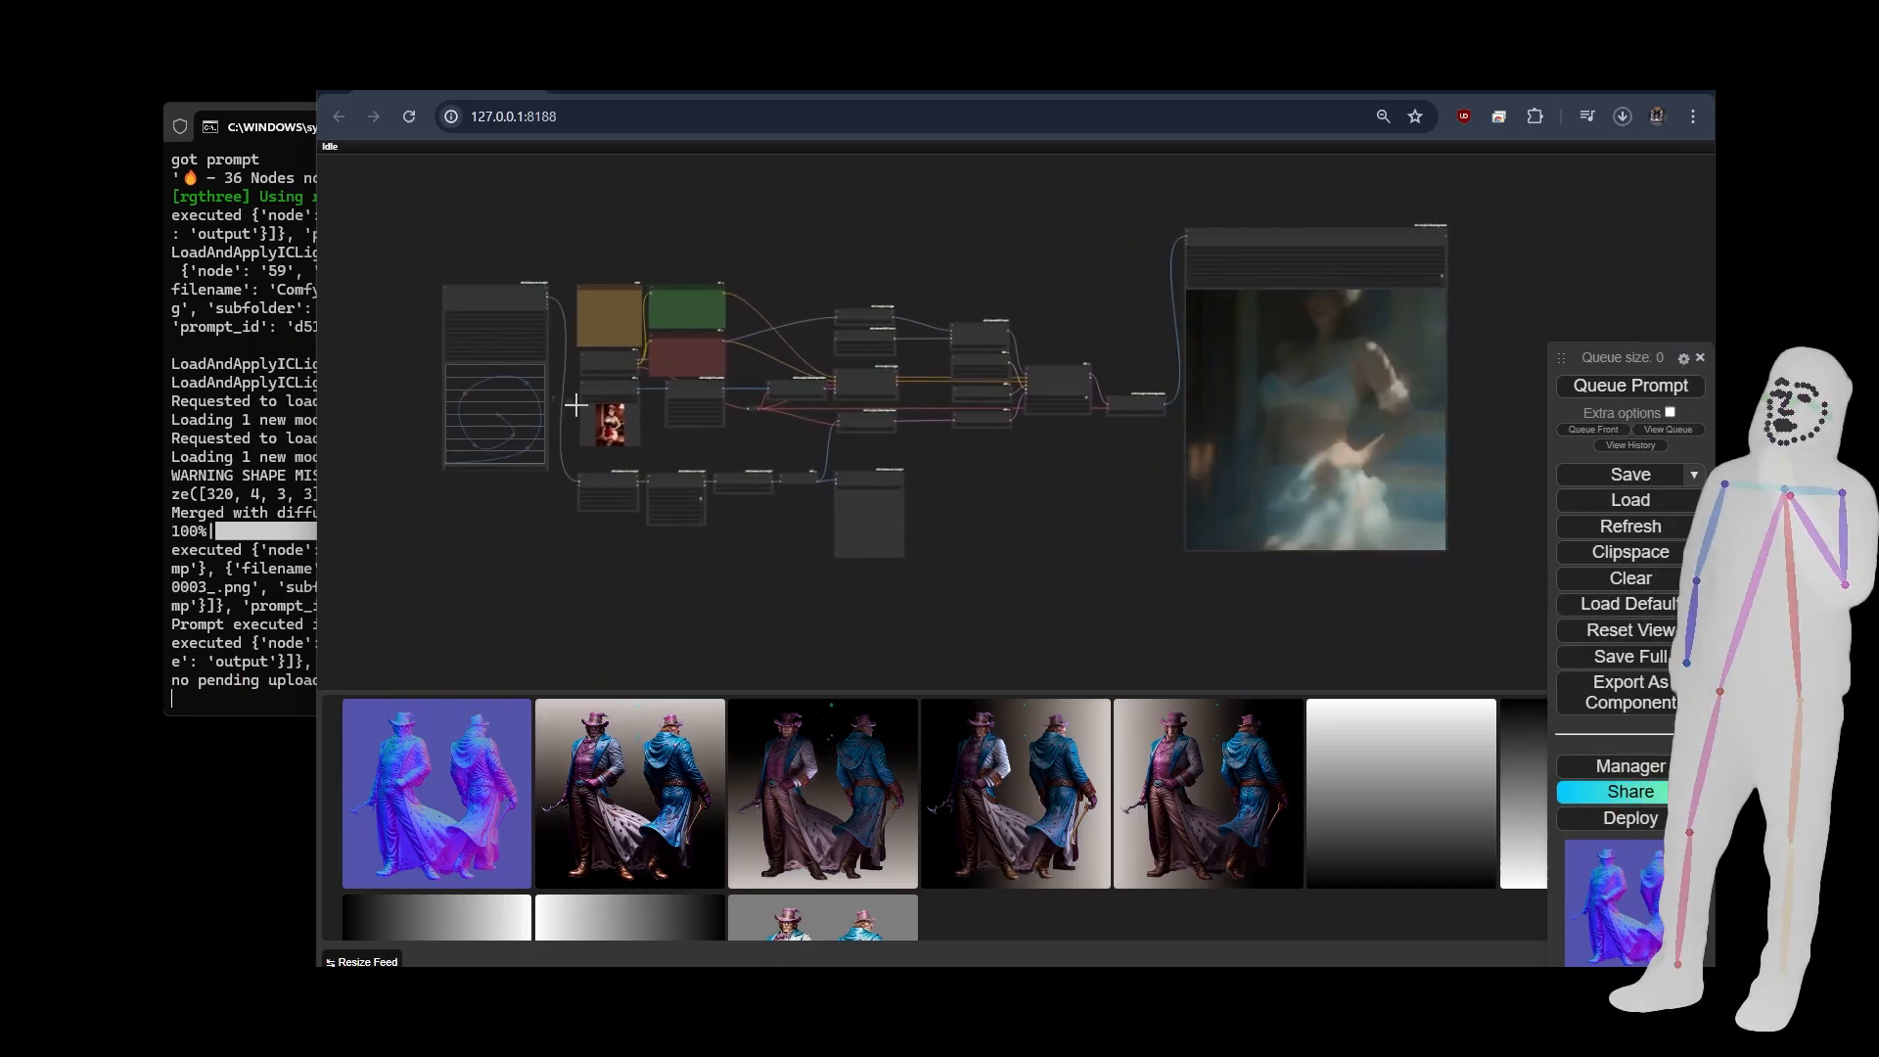
pyautogui.scroll(5, 591, 420)
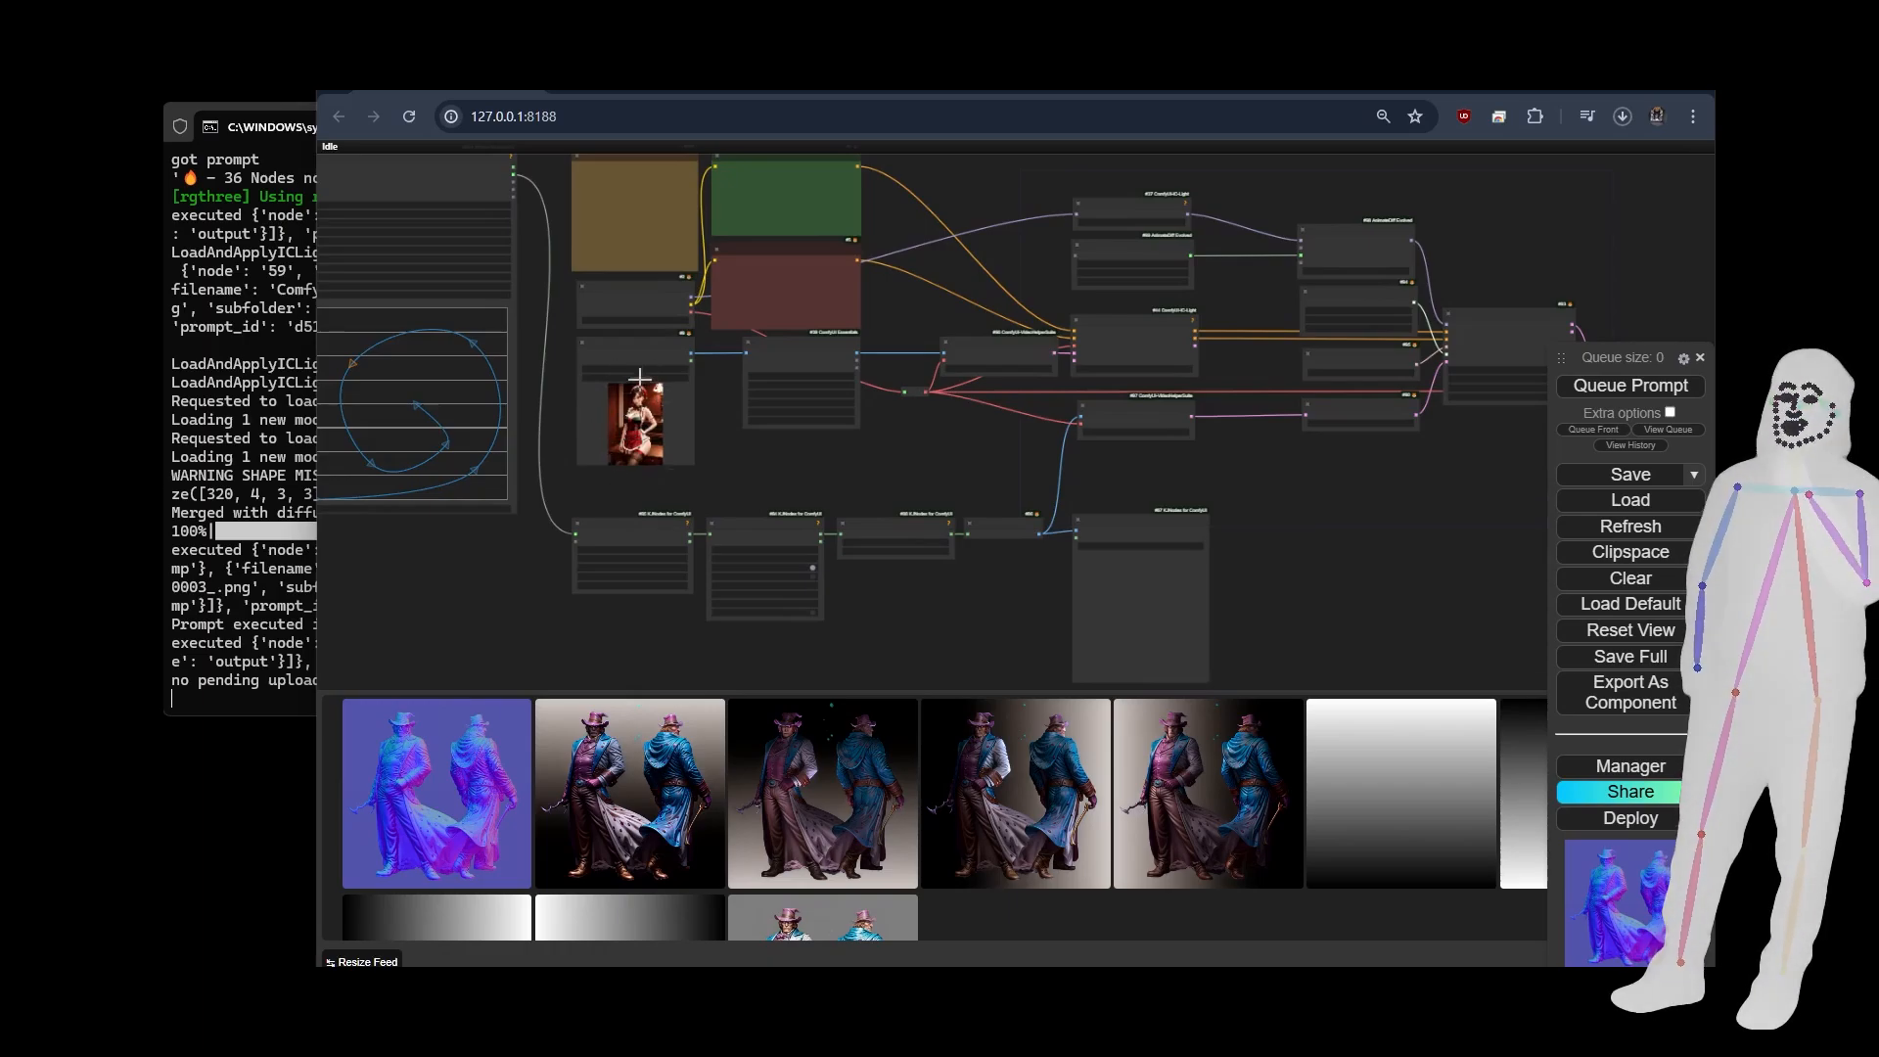
pyautogui.scroll(-6, 479, 461)
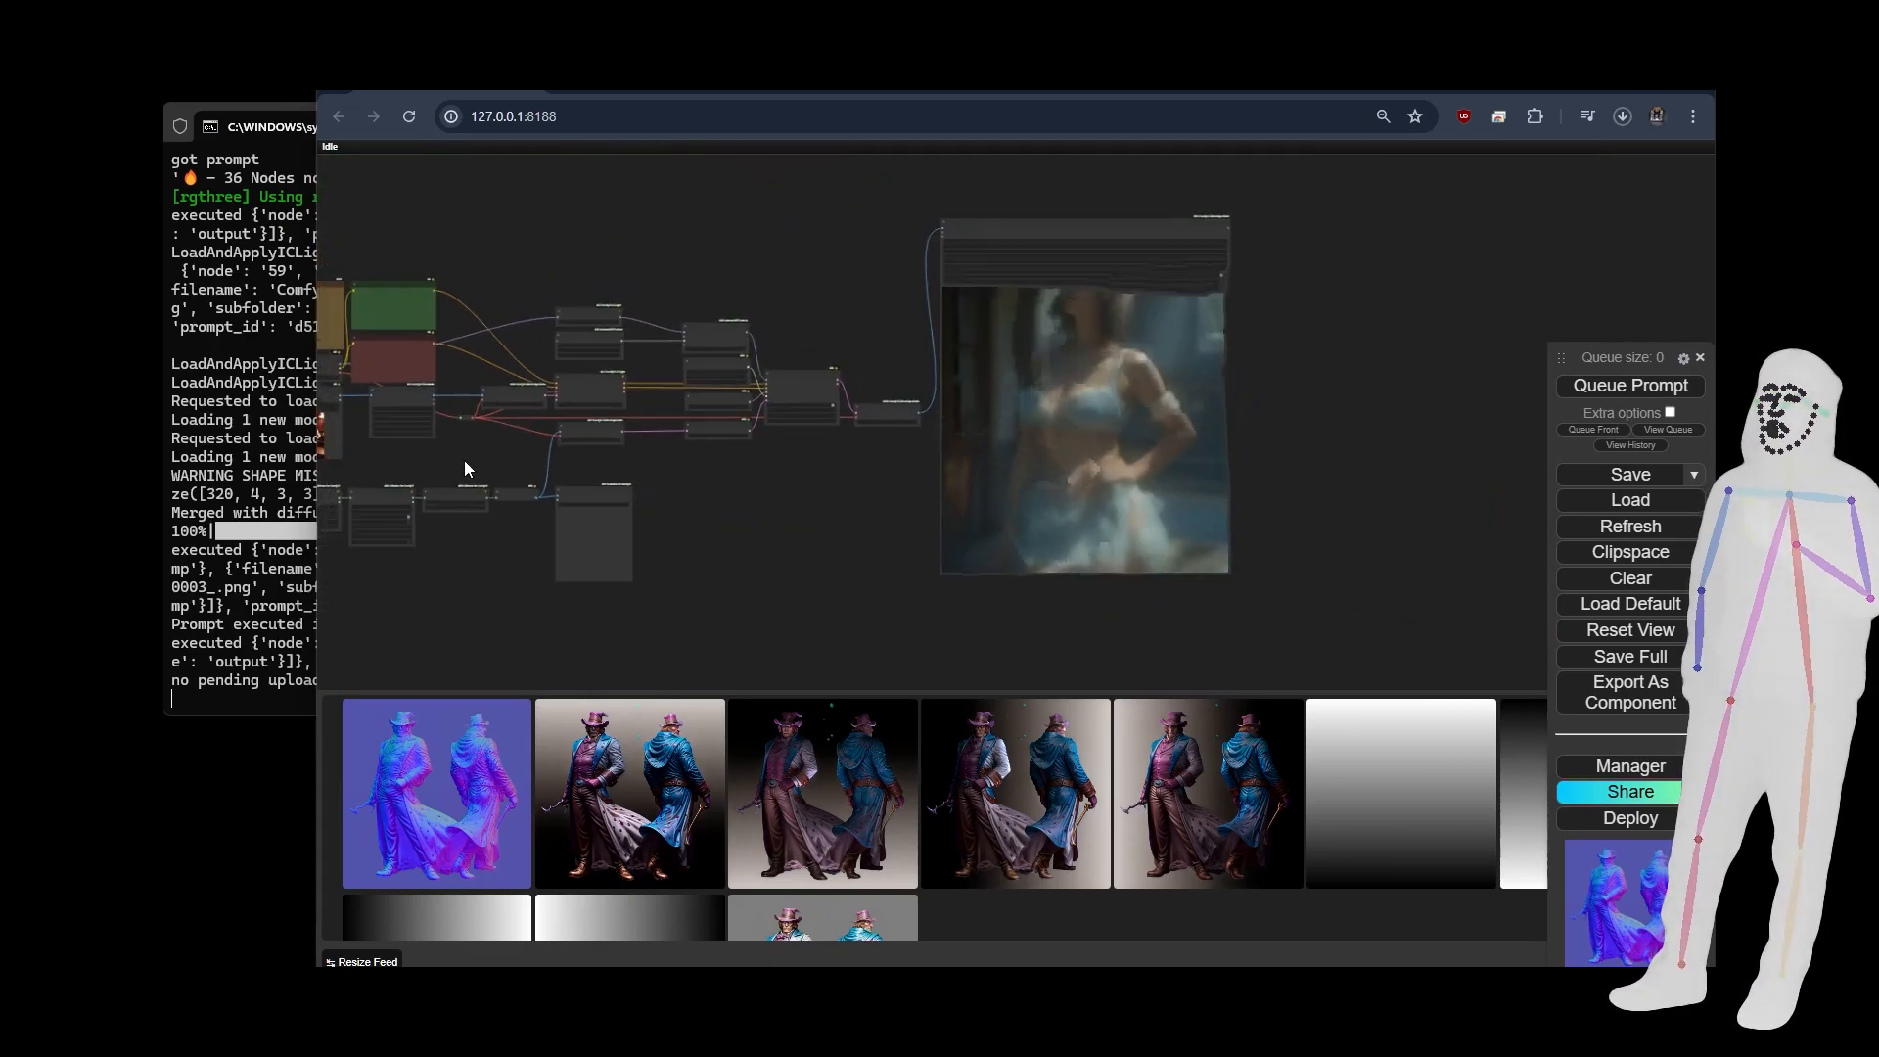
pyautogui.moveTo(844, 506); pyautogui.dragTo(1514, 500)
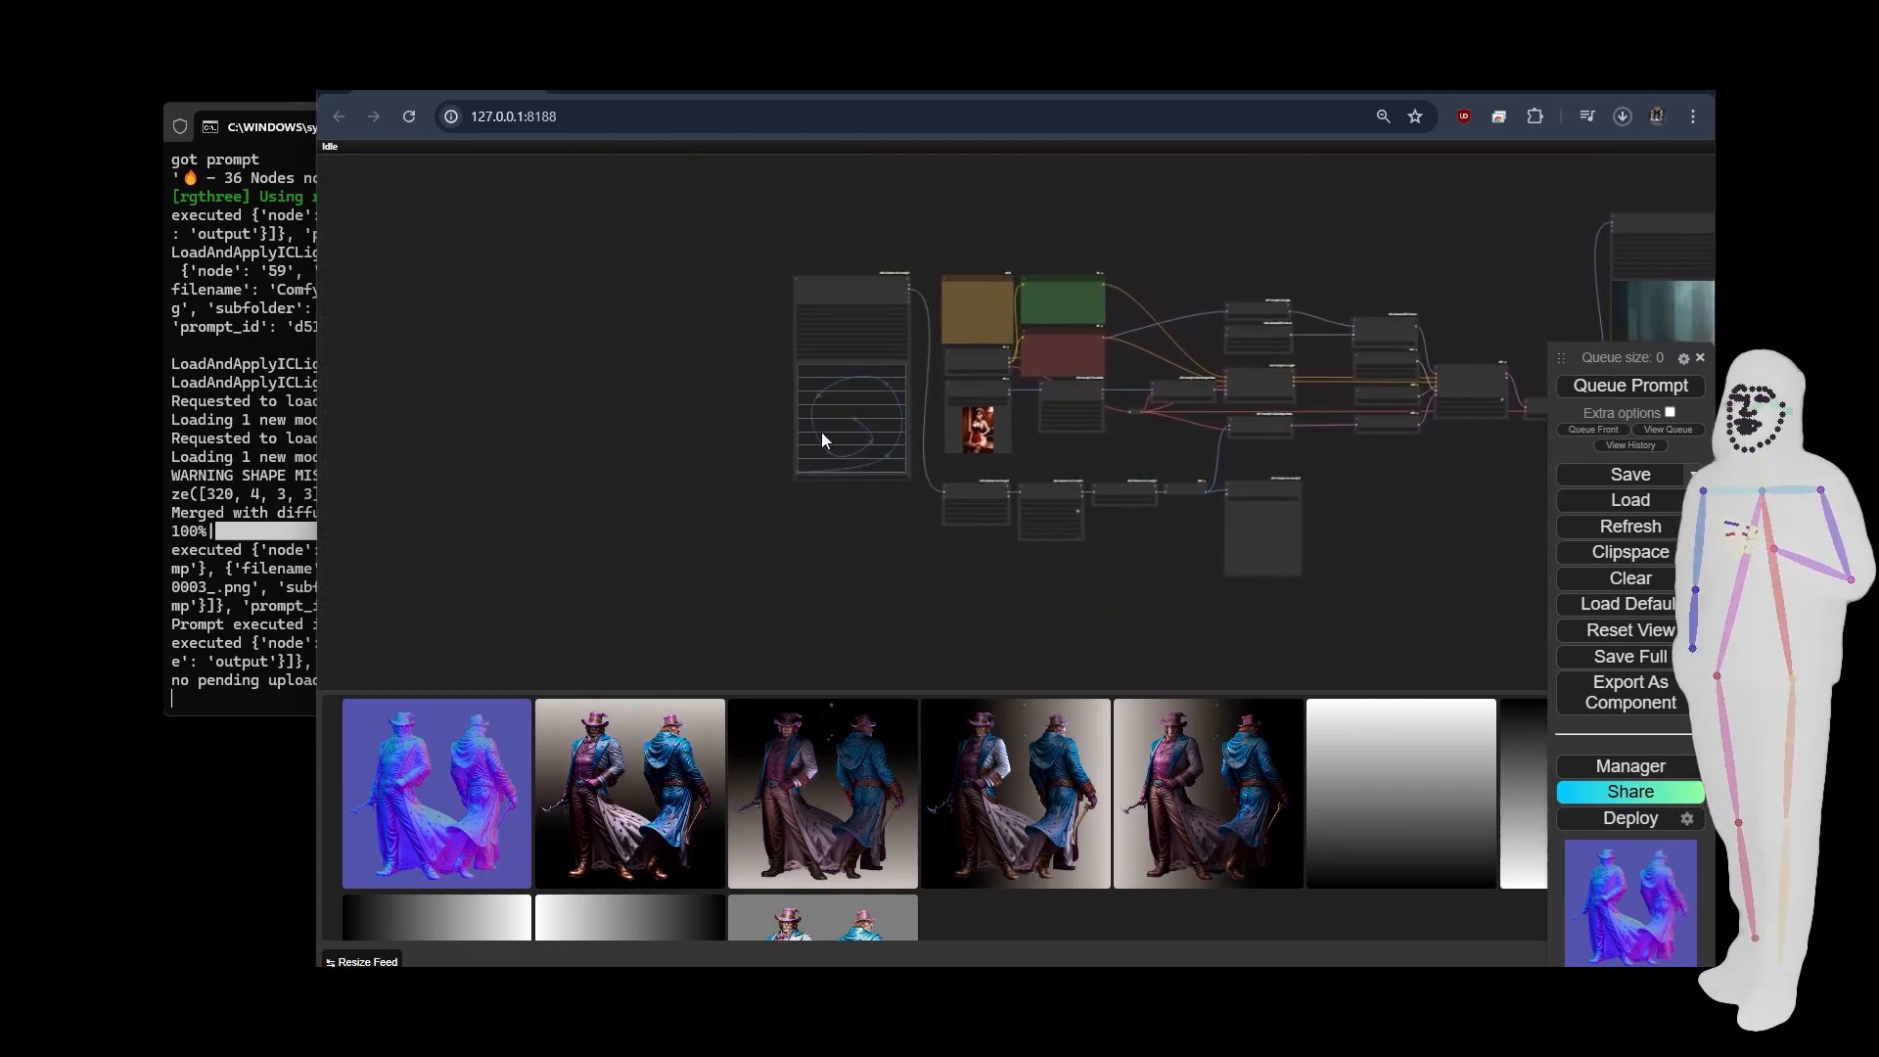
# Examine the Spline Editor's curve and settings, the two CLIP Text Encode prompts and the video output preview.
pyautogui.scroll(10, 725, 408)
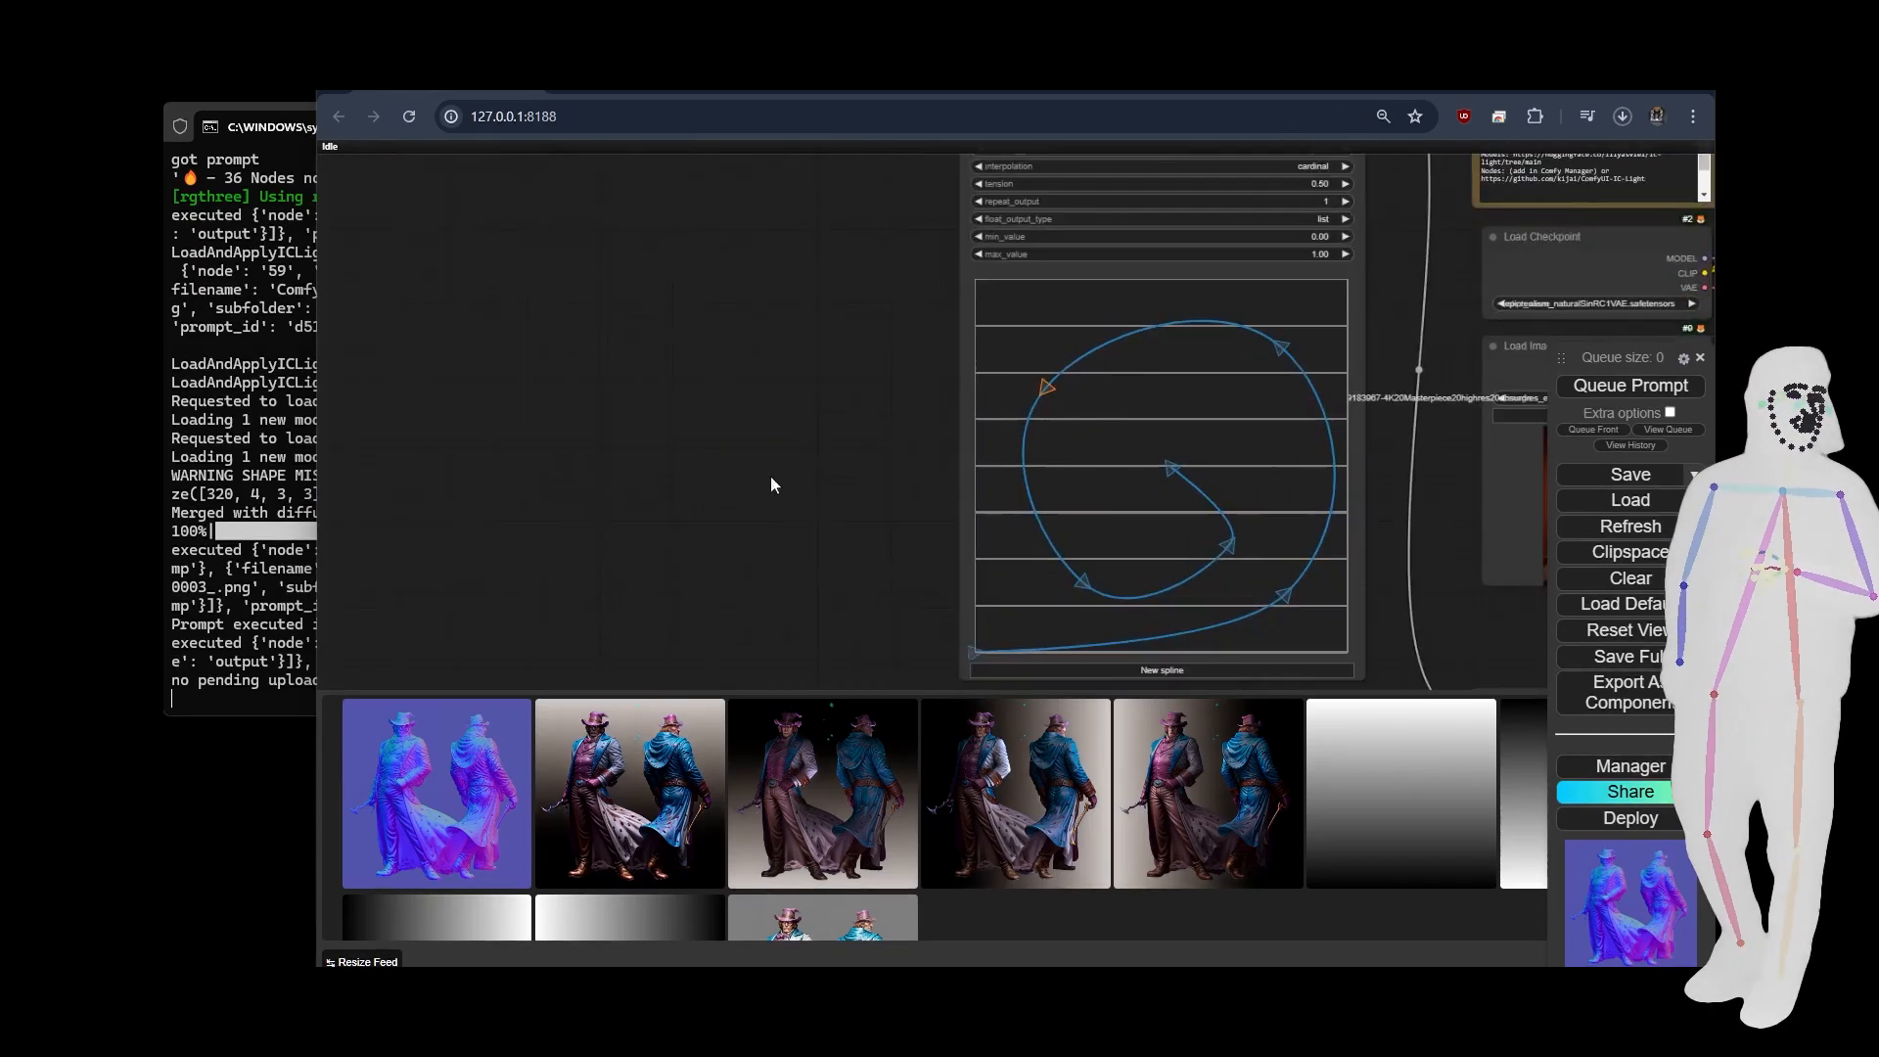
pyautogui.moveTo(772, 486); pyautogui.dragTo(756, 461)
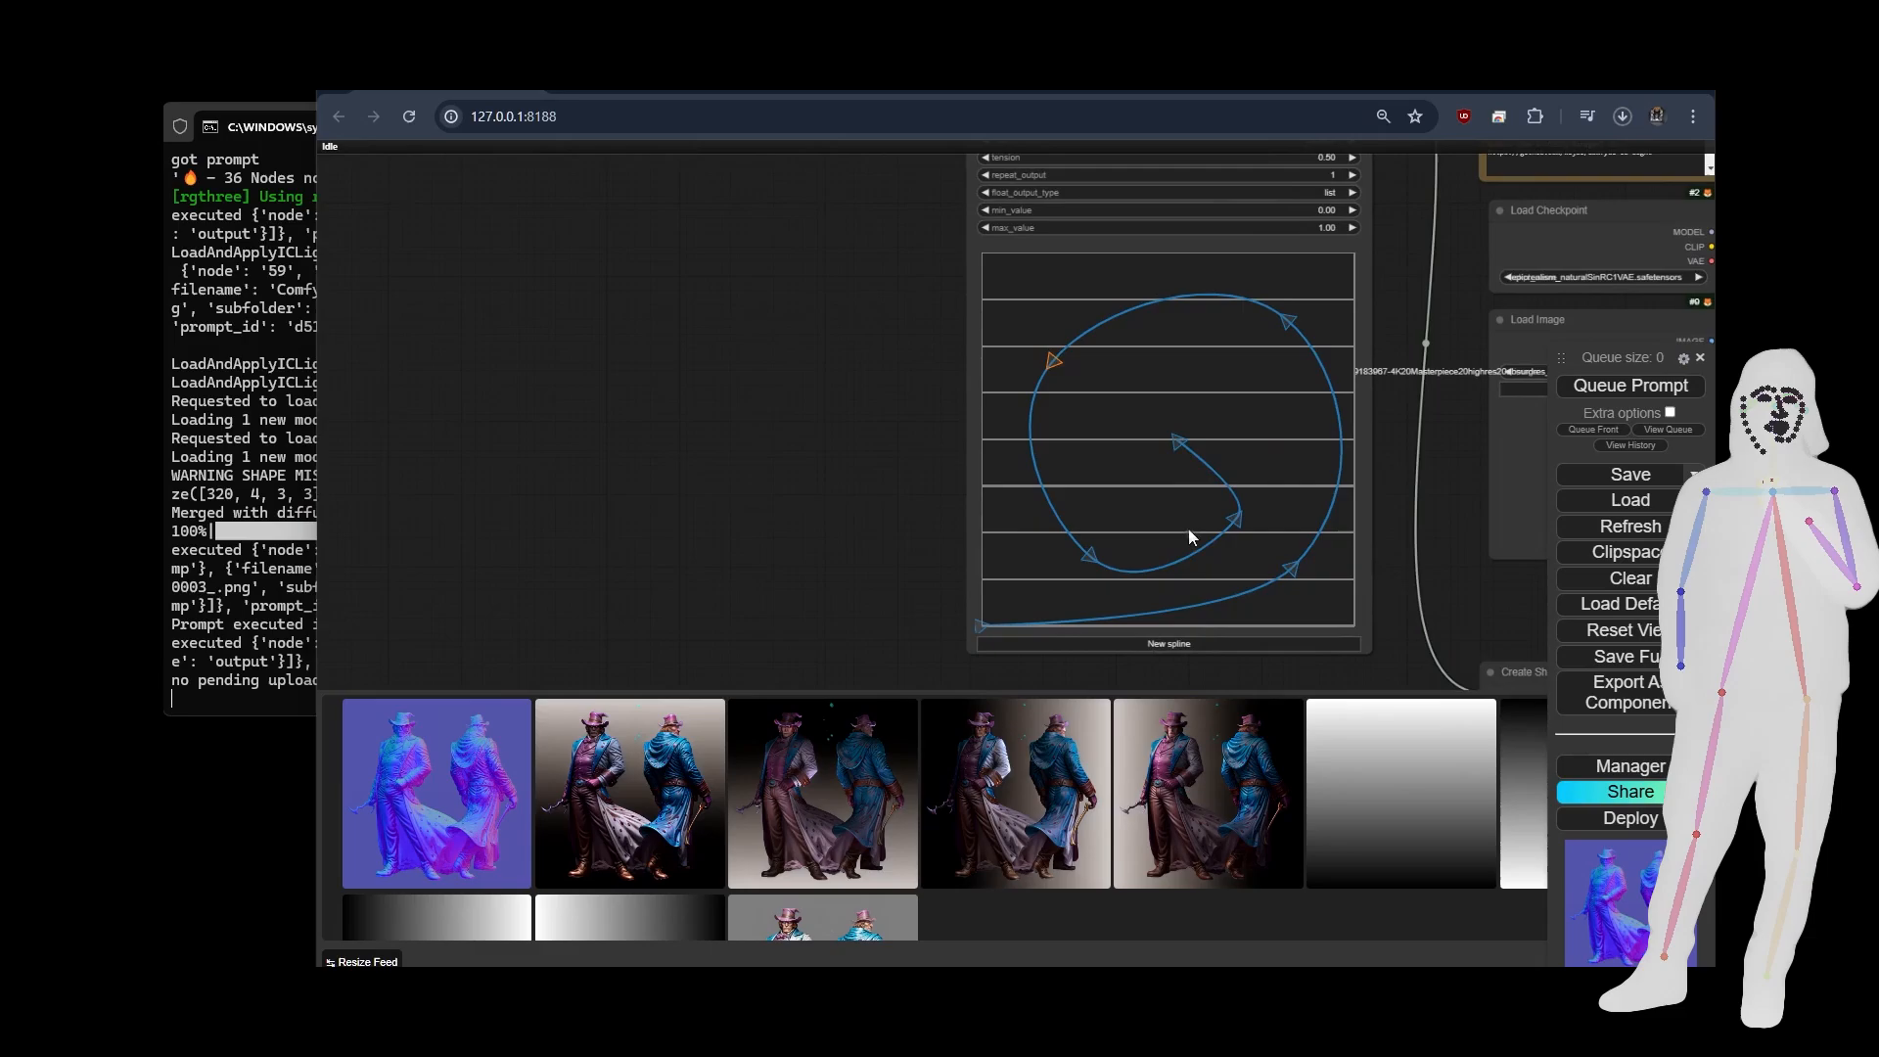
pyautogui.moveTo(878, 276); pyautogui.dragTo(861, 437)
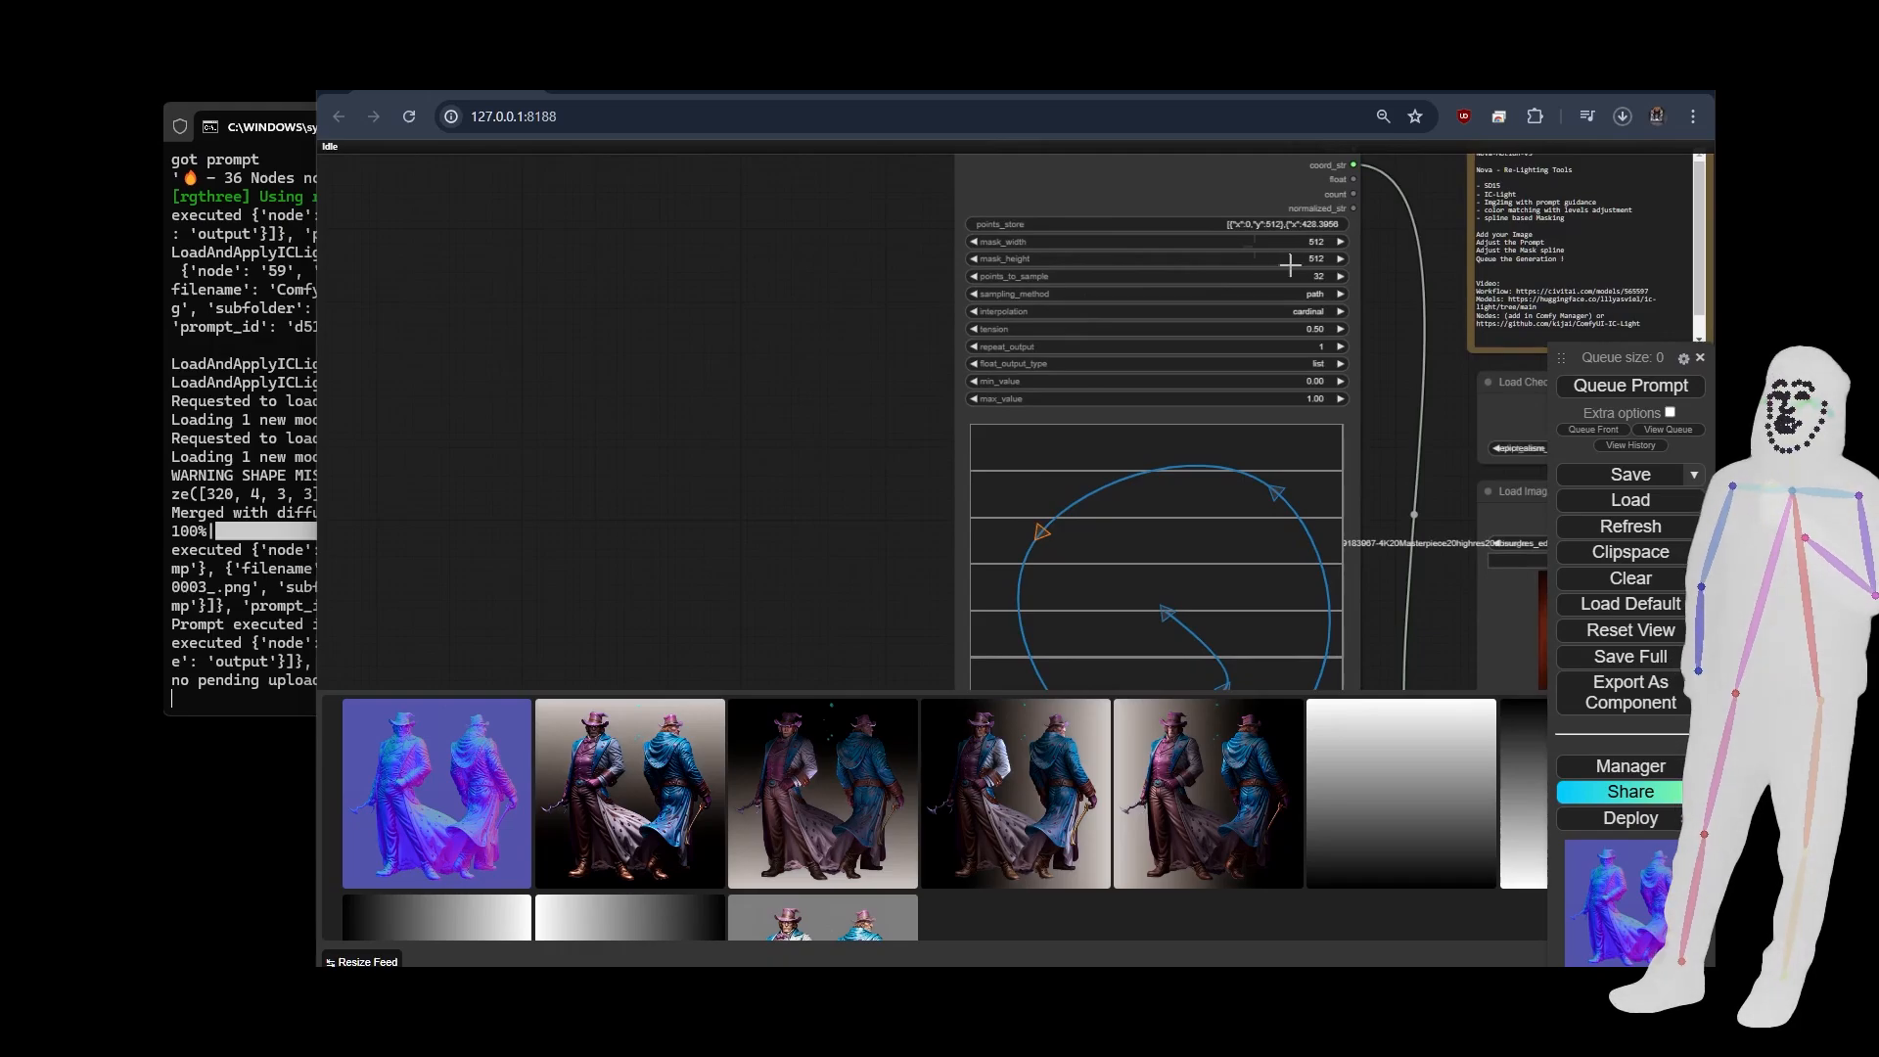
pyautogui.scroll(-10, 779, 392)
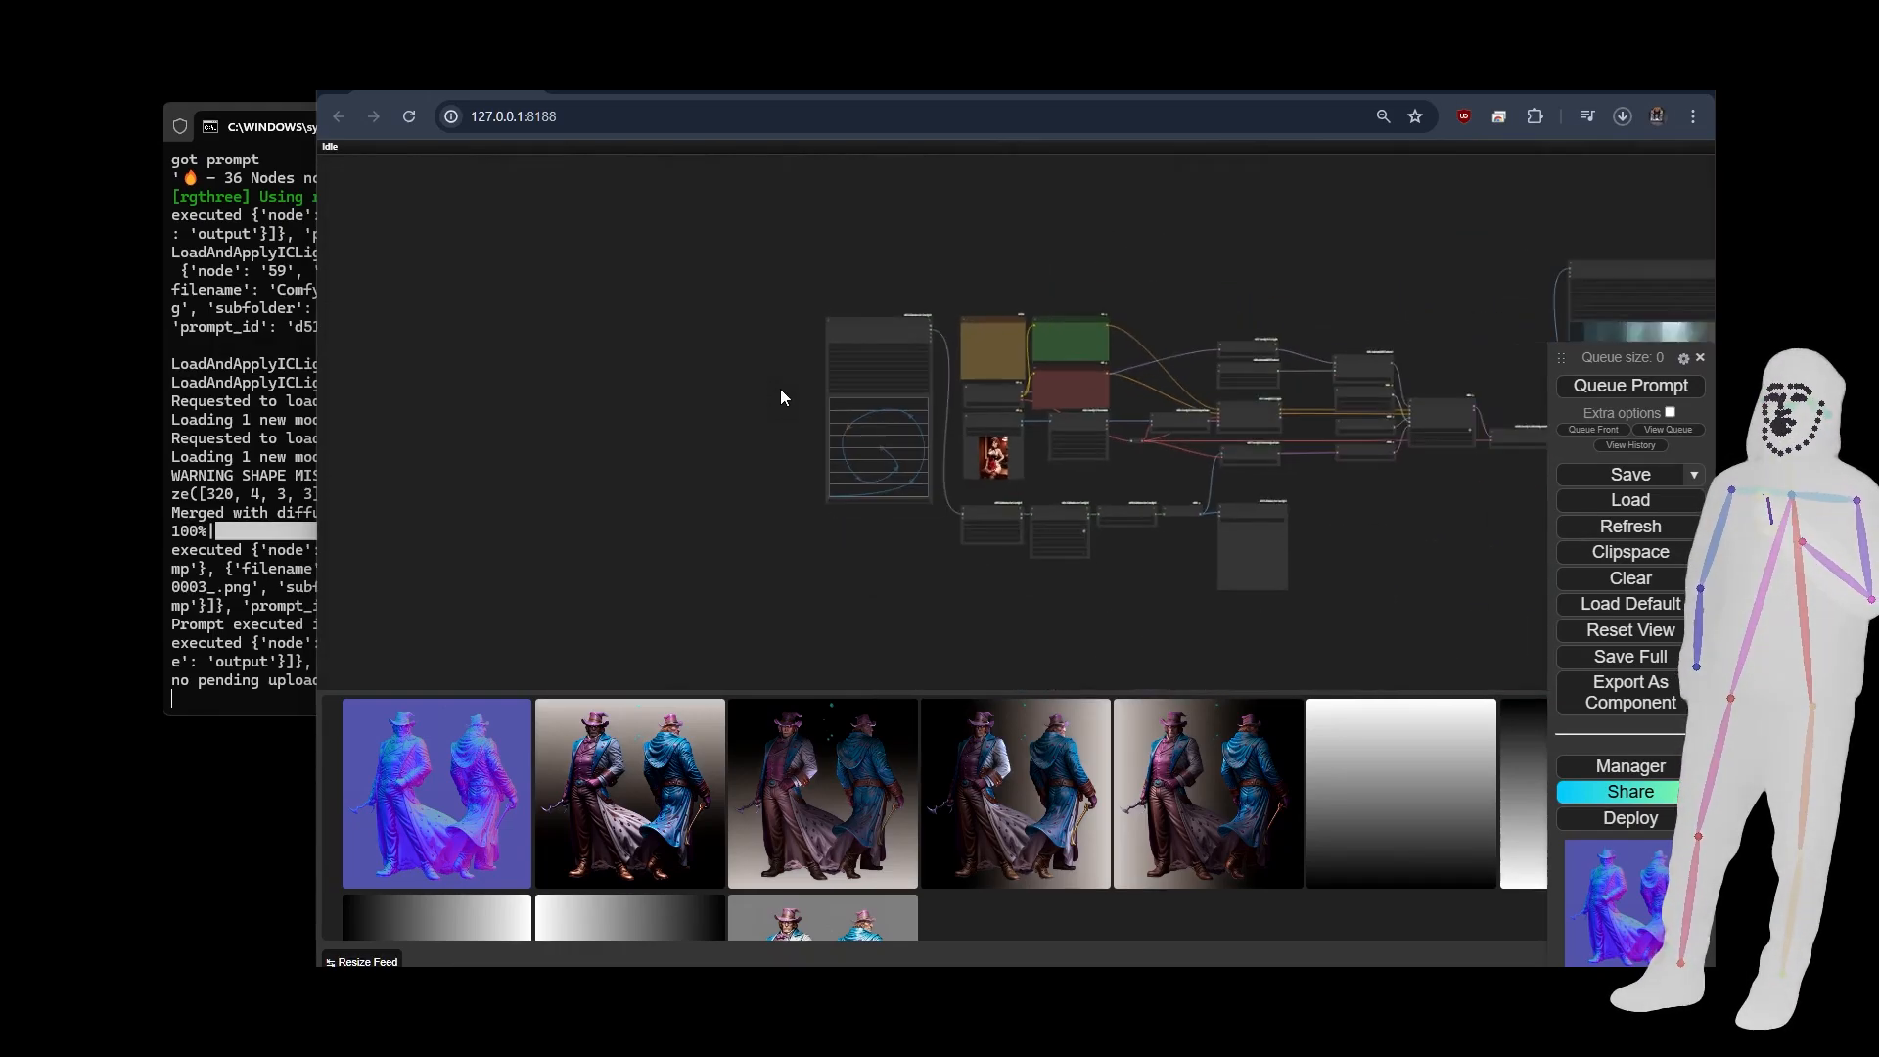
pyautogui.scroll(5, 1142, 347)
pyautogui.scroll(5, 1143, 348)
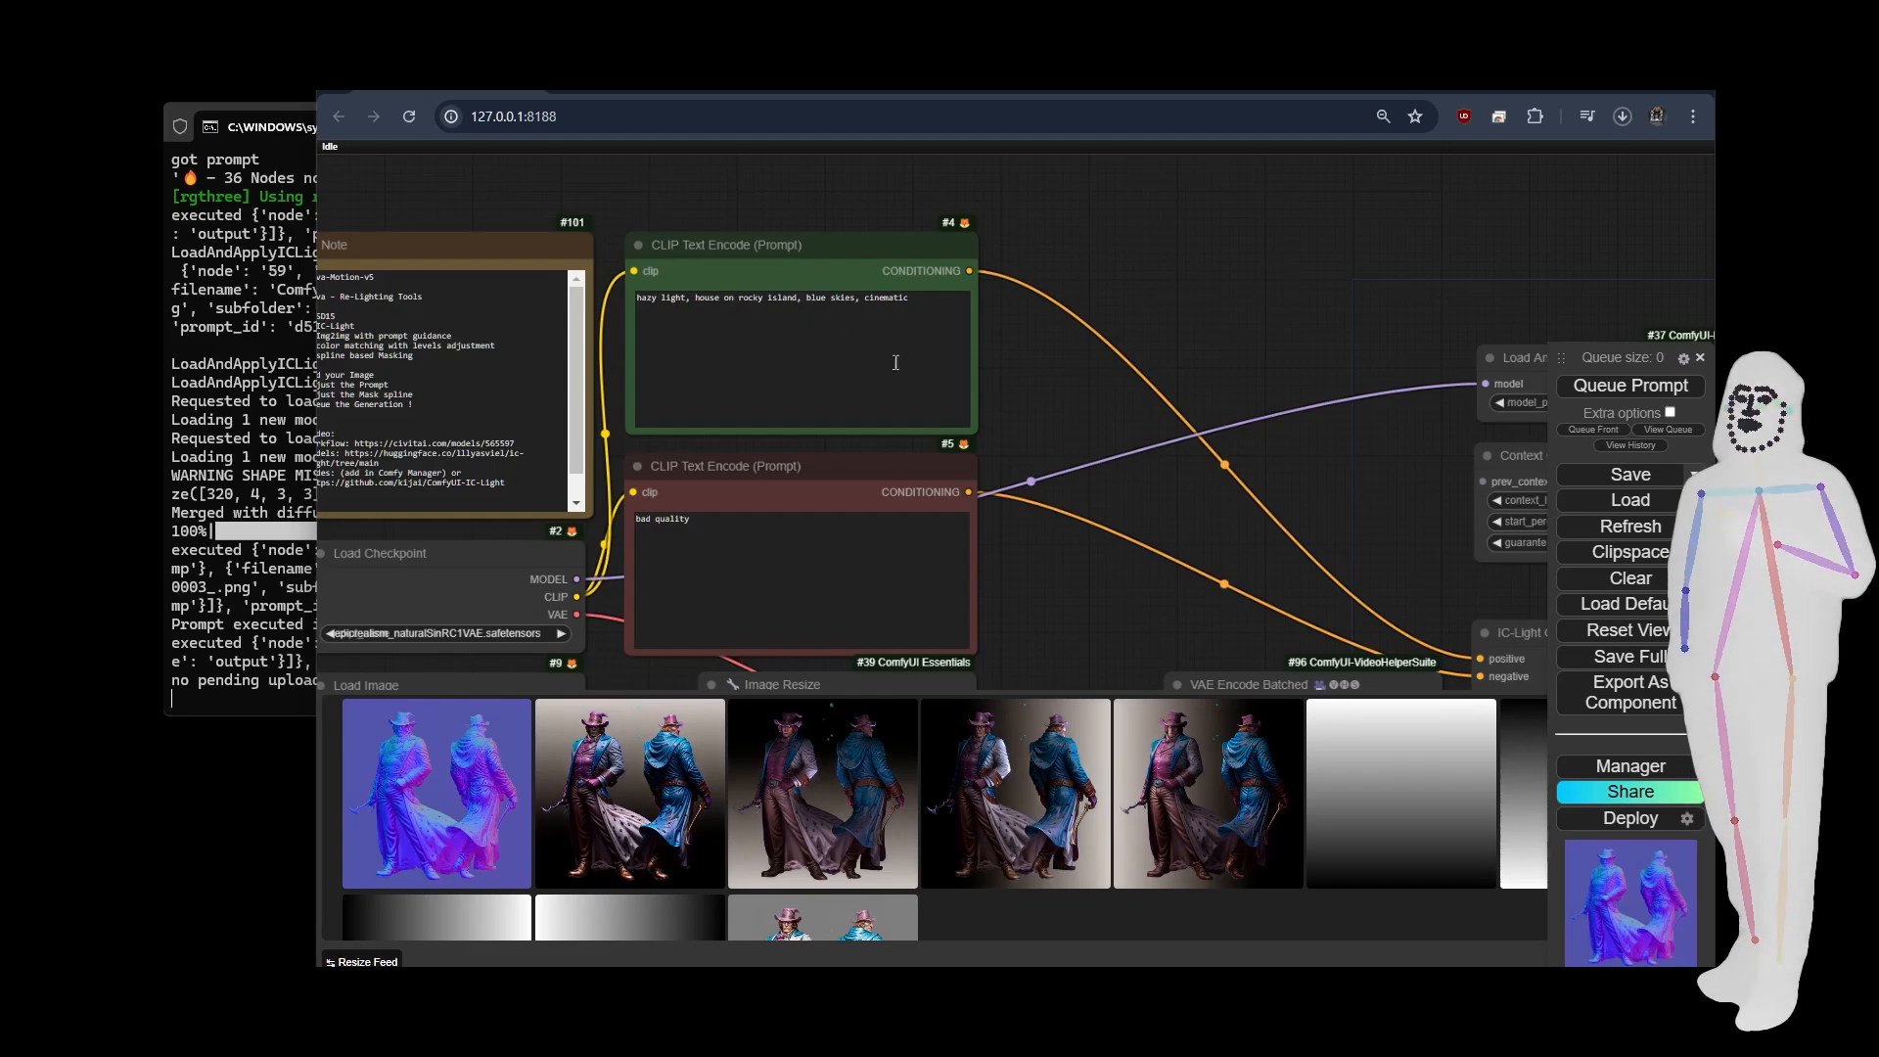
pyautogui.scroll(-8, 1000, 392)
pyautogui.moveTo(1190, 617); pyautogui.dragTo(901, 558)
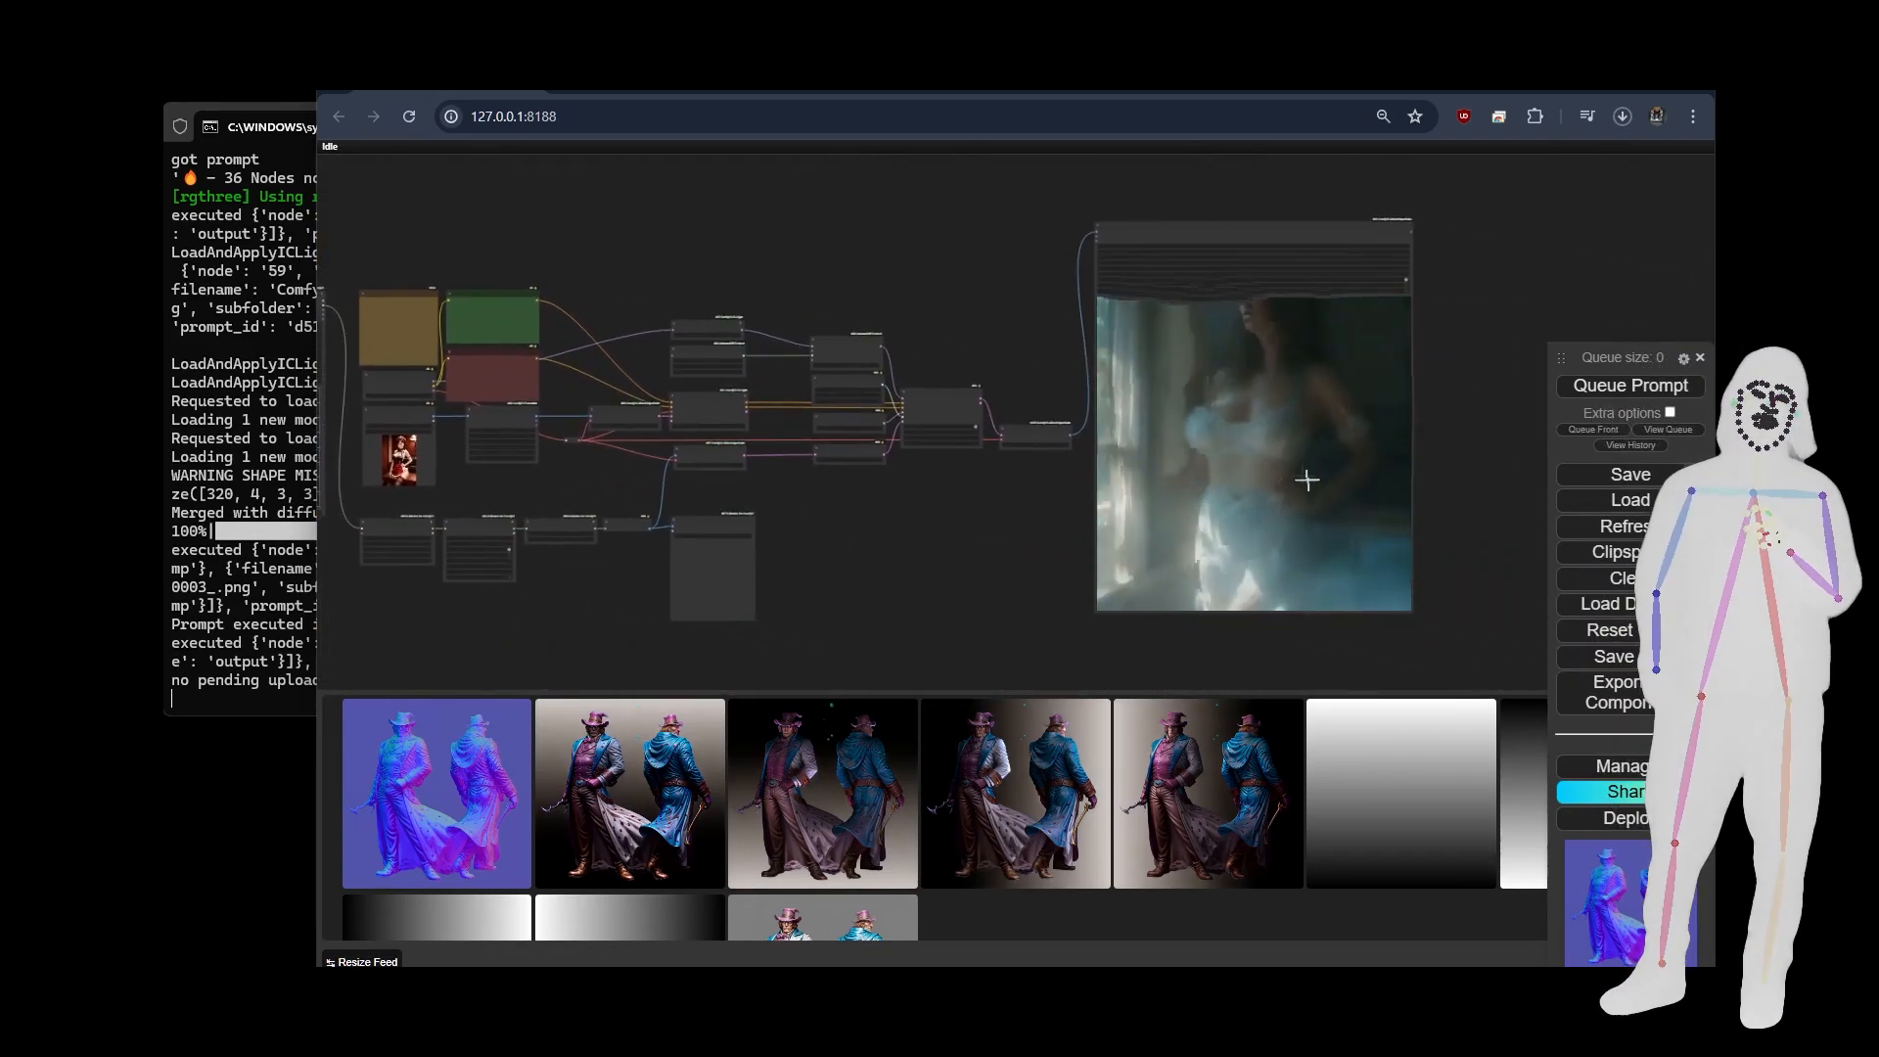
# Replace "house on rocky island" in the positive prompt with "woman wearing a smart business suit".
pyautogui.moveTo(930, 554); pyautogui.dragTo(1225, 580)
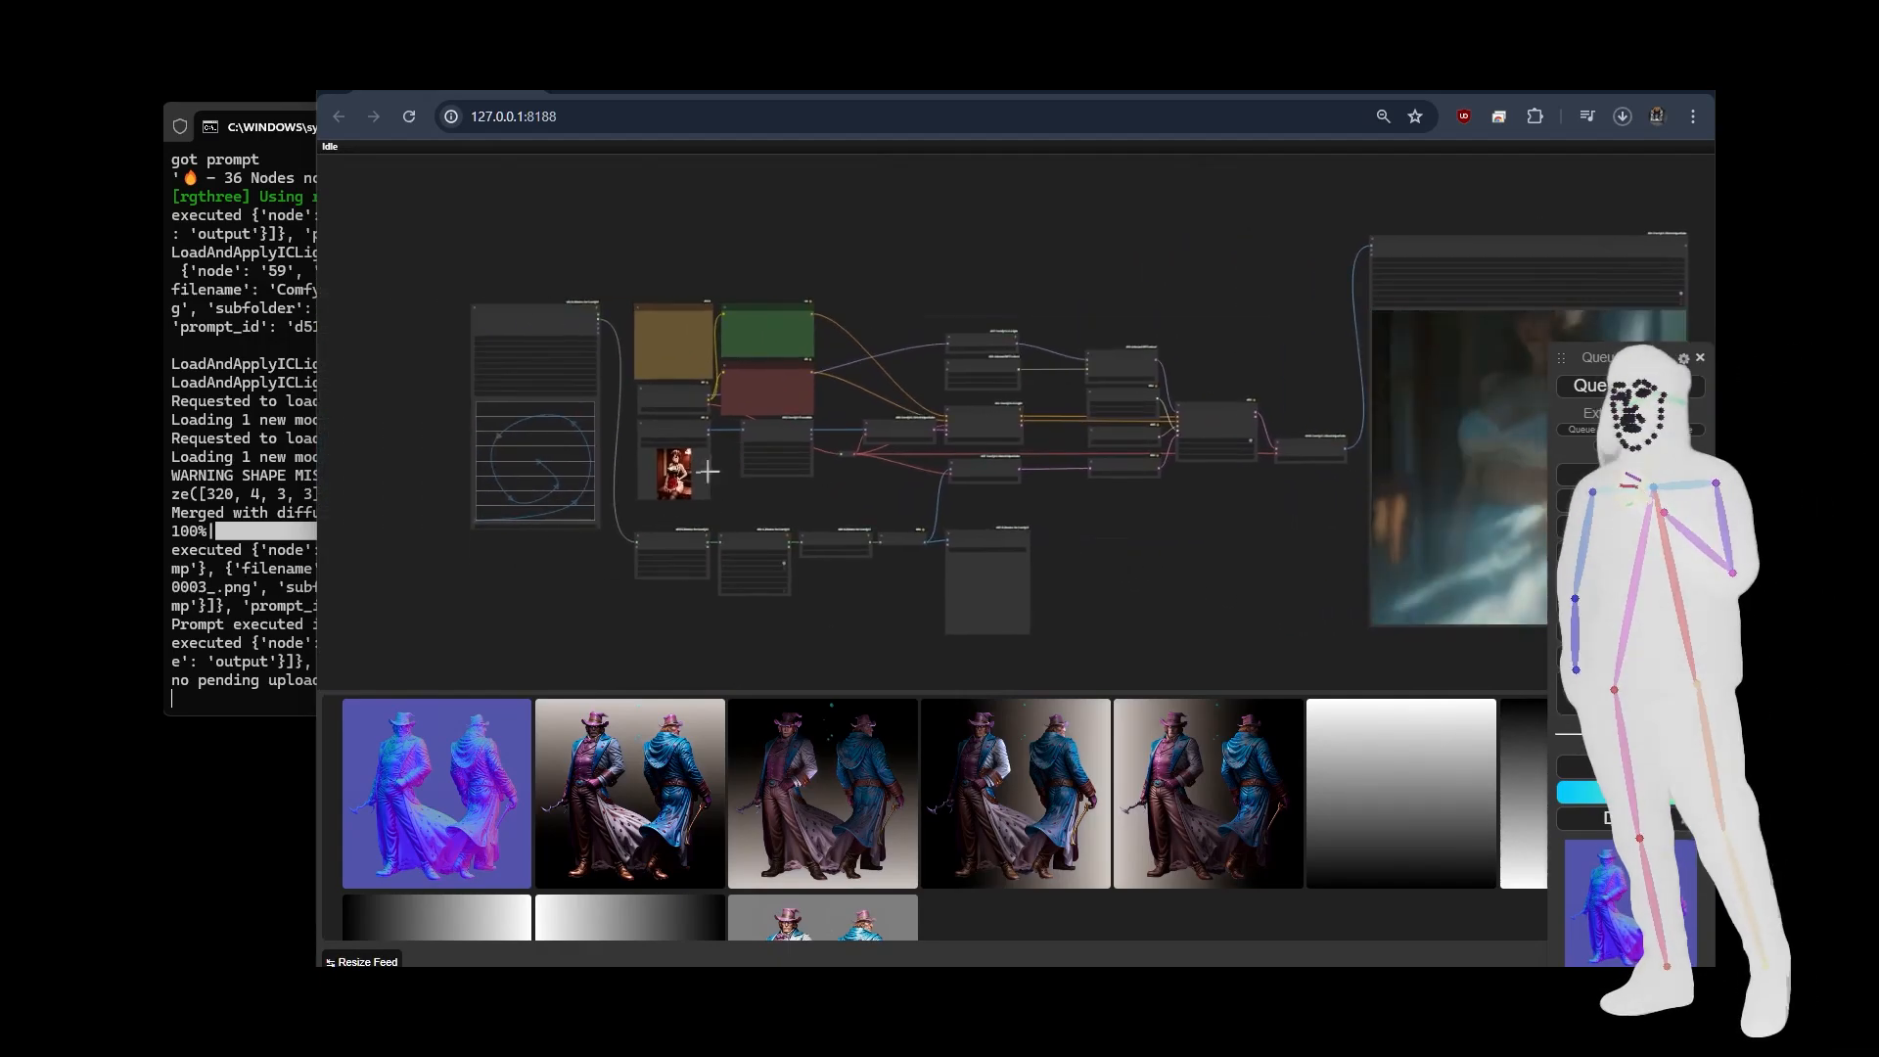
pyautogui.scroll(15, 736, 325)
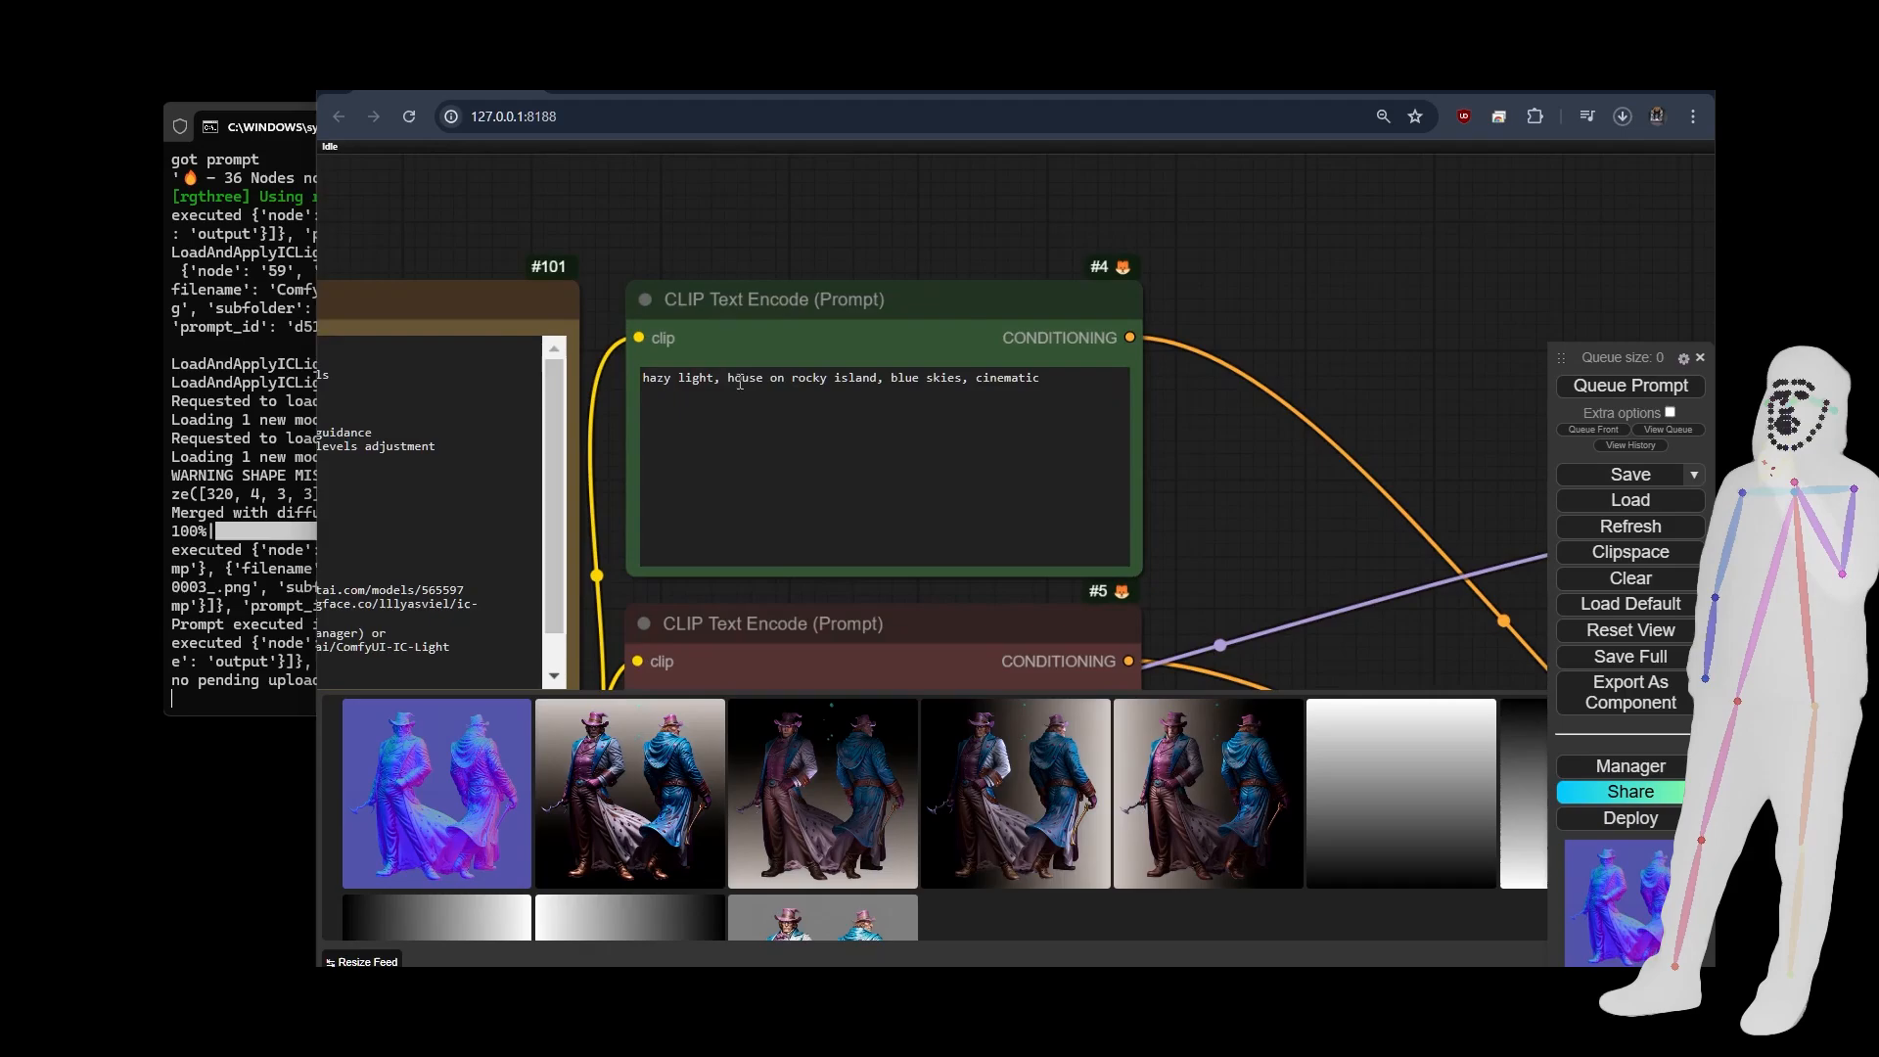
pyautogui.moveTo(728, 381); pyautogui.dragTo(877, 382)
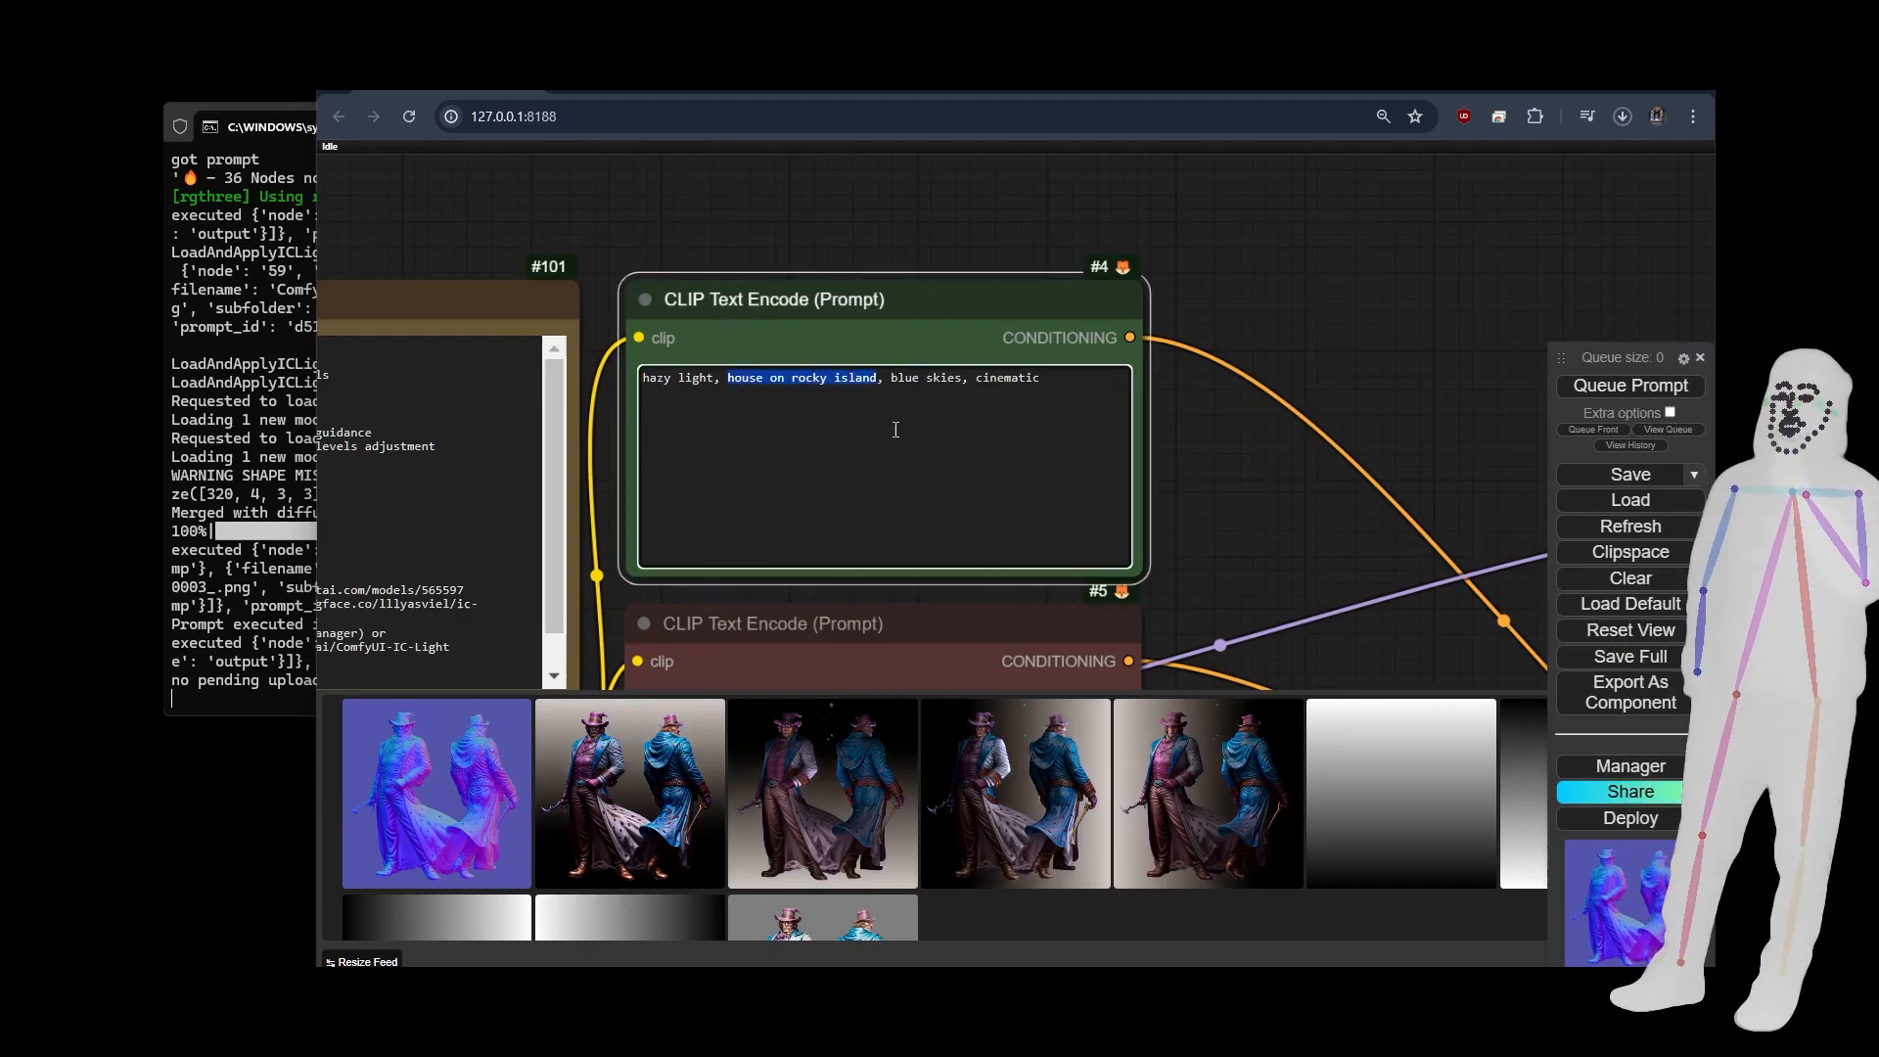
pyautogui.write('woman i a s')
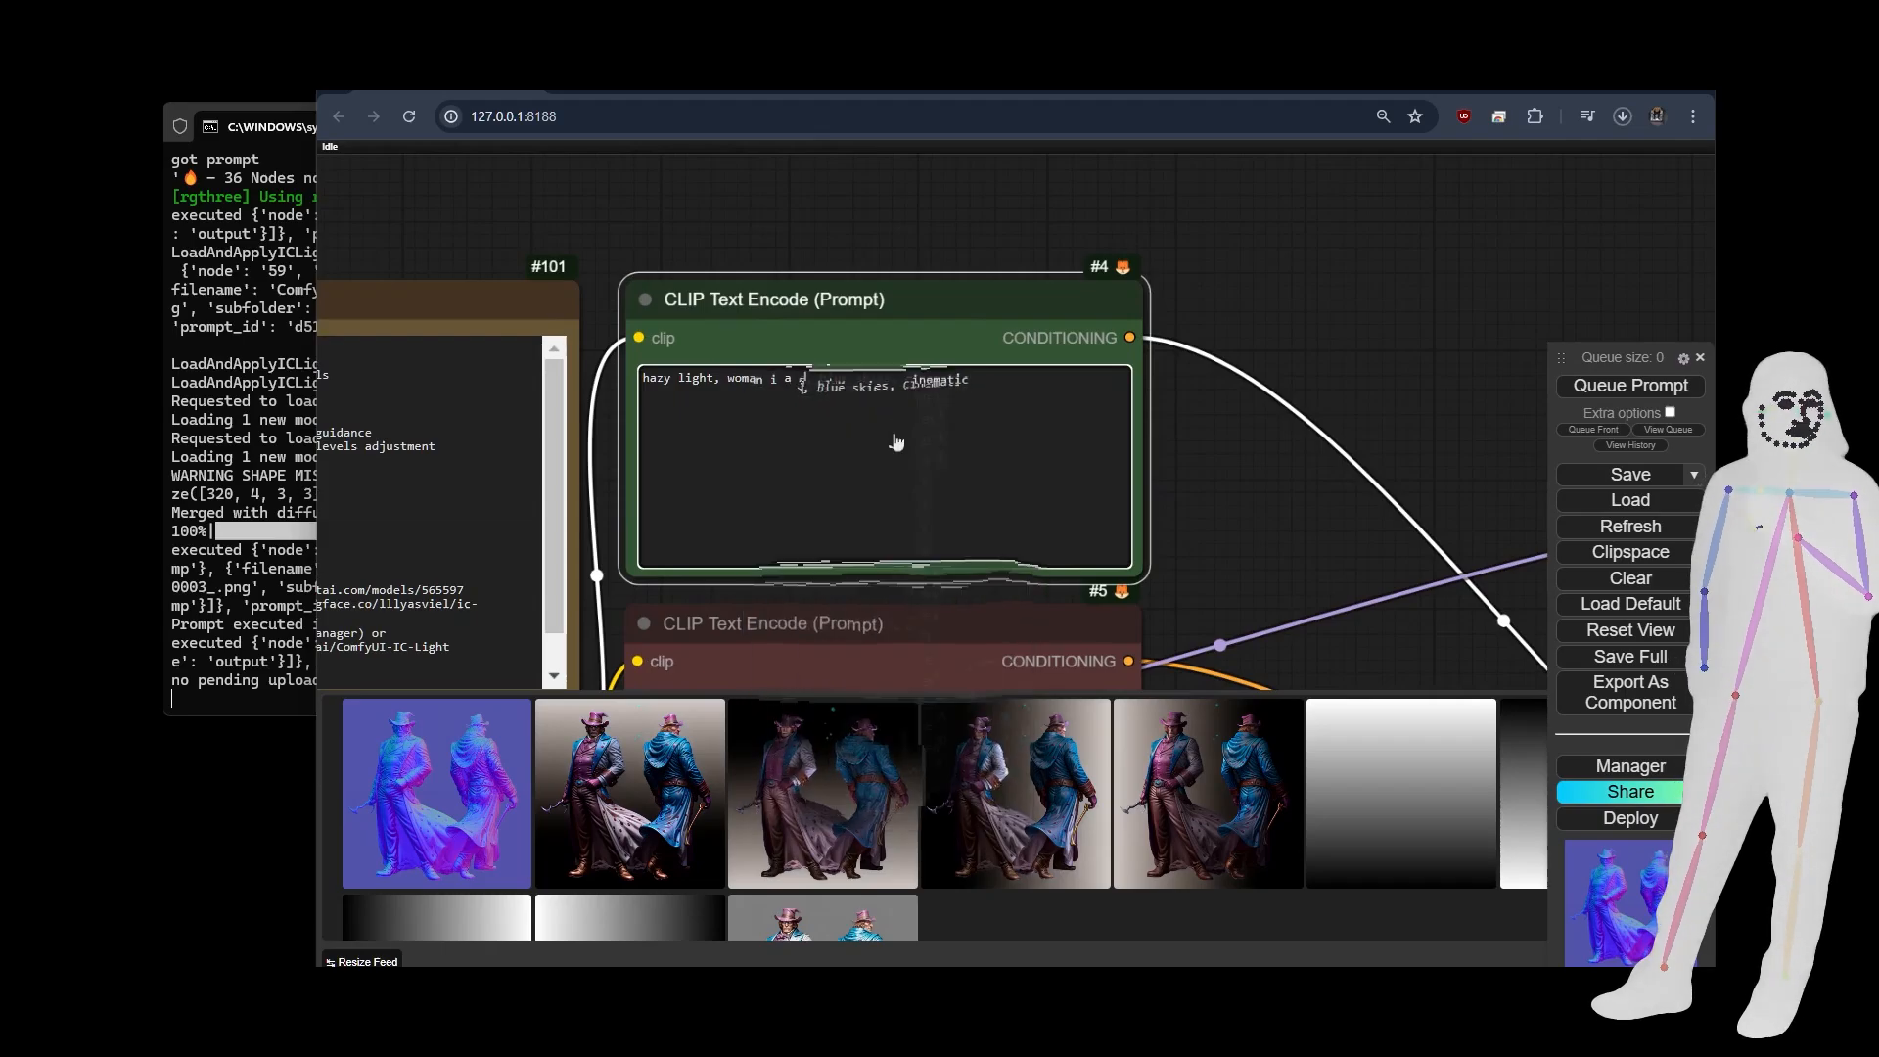
pyautogui.write('mart bus')
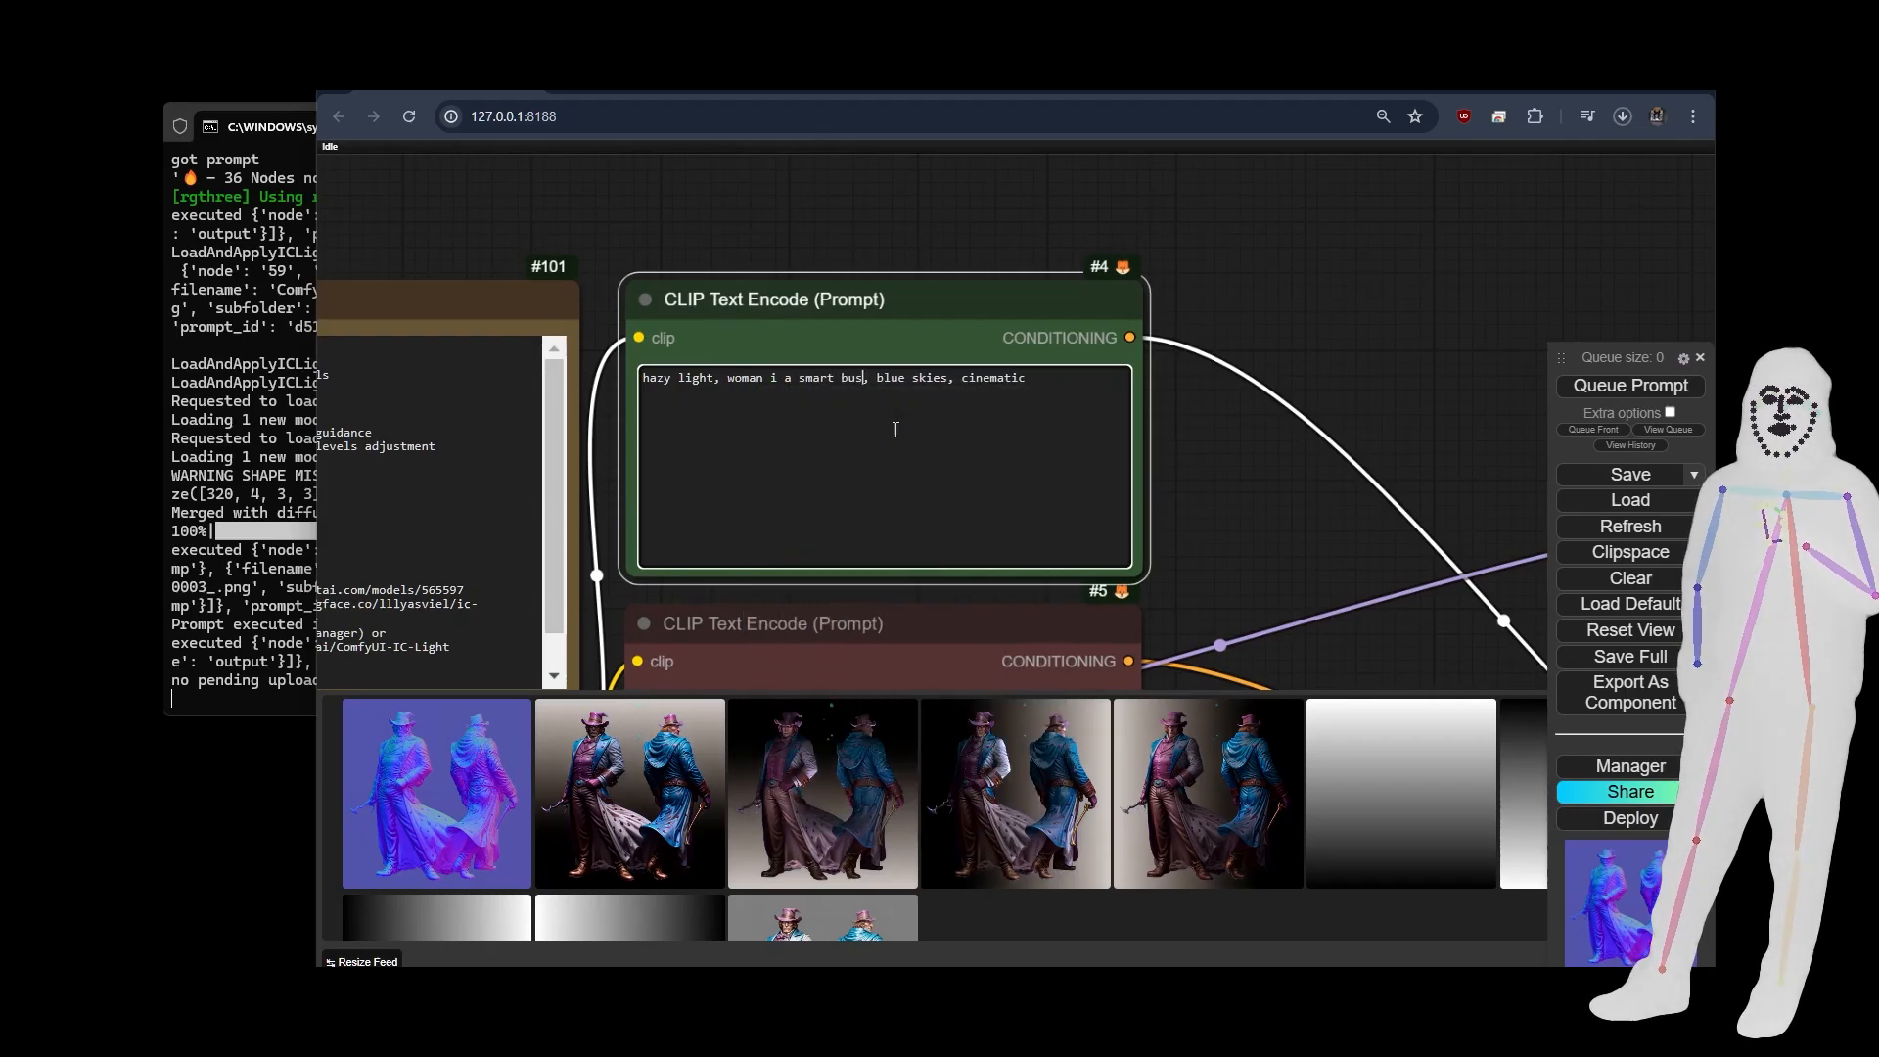
pyautogui.write('iness')
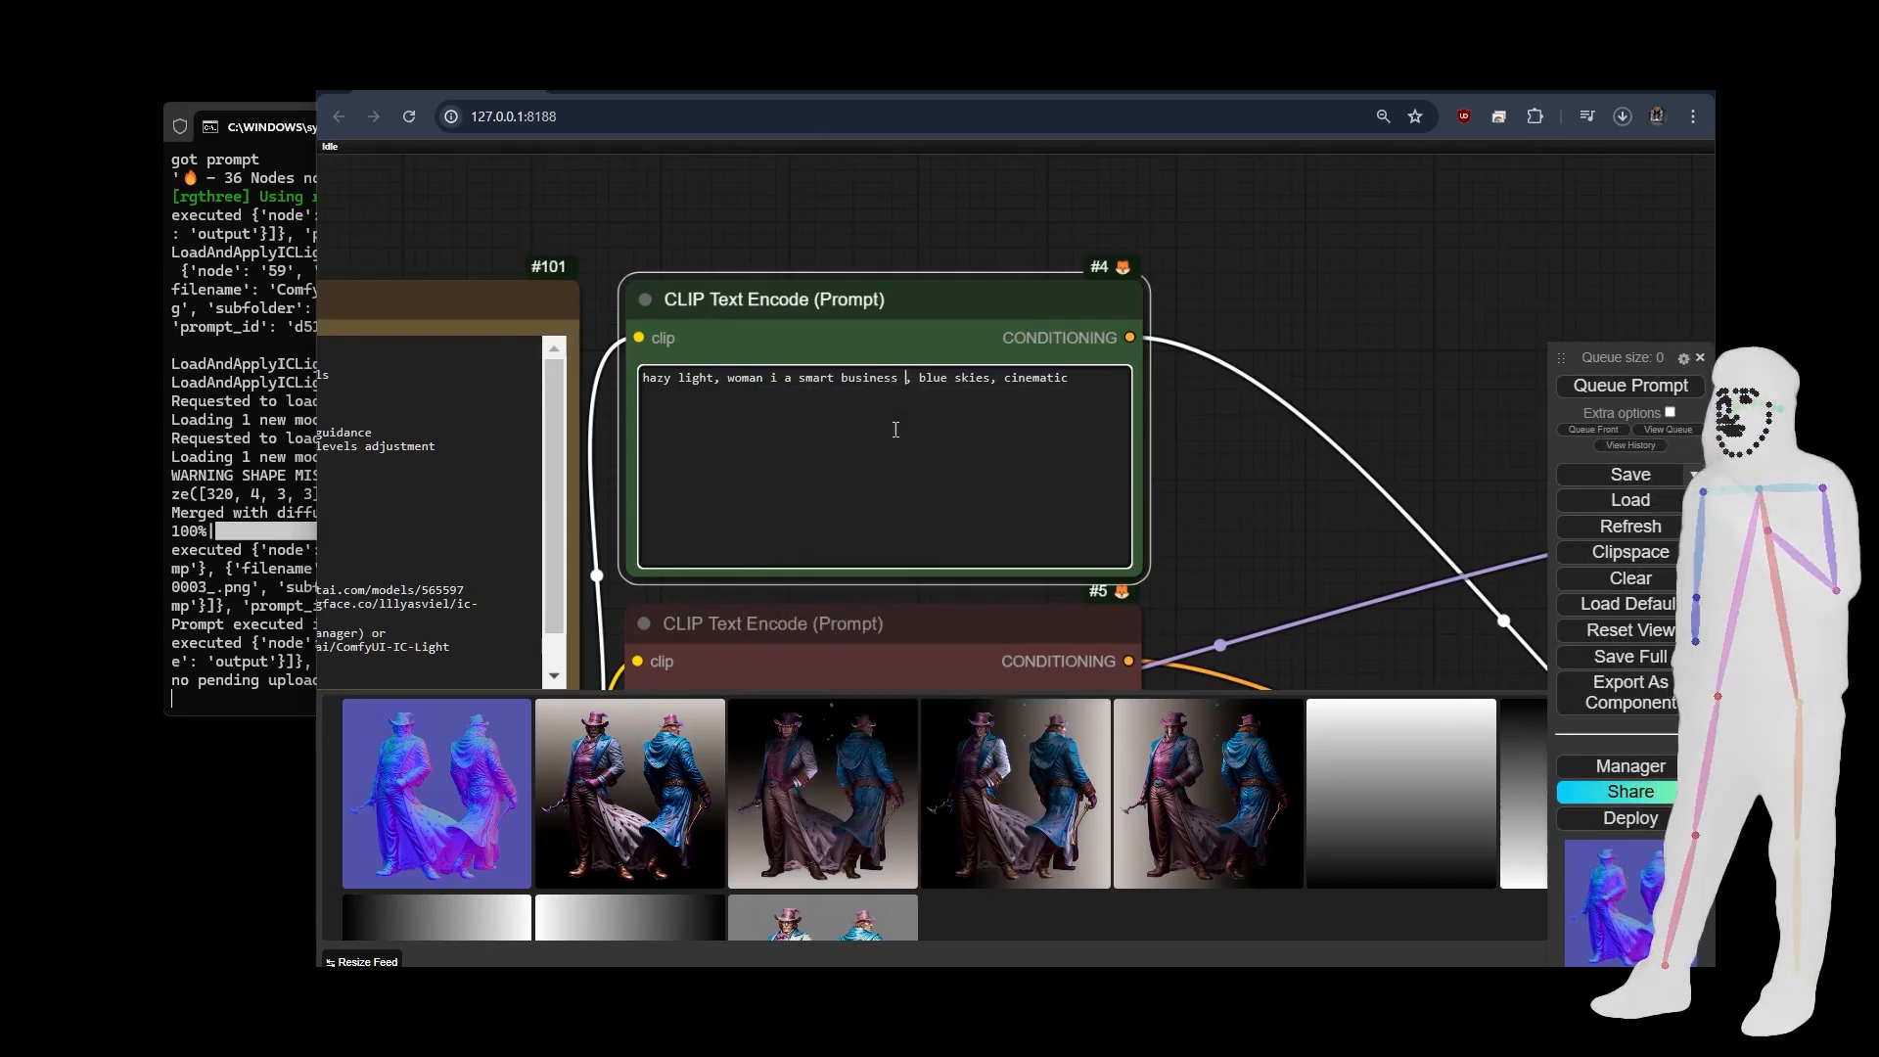
pyautogui.write('uit')
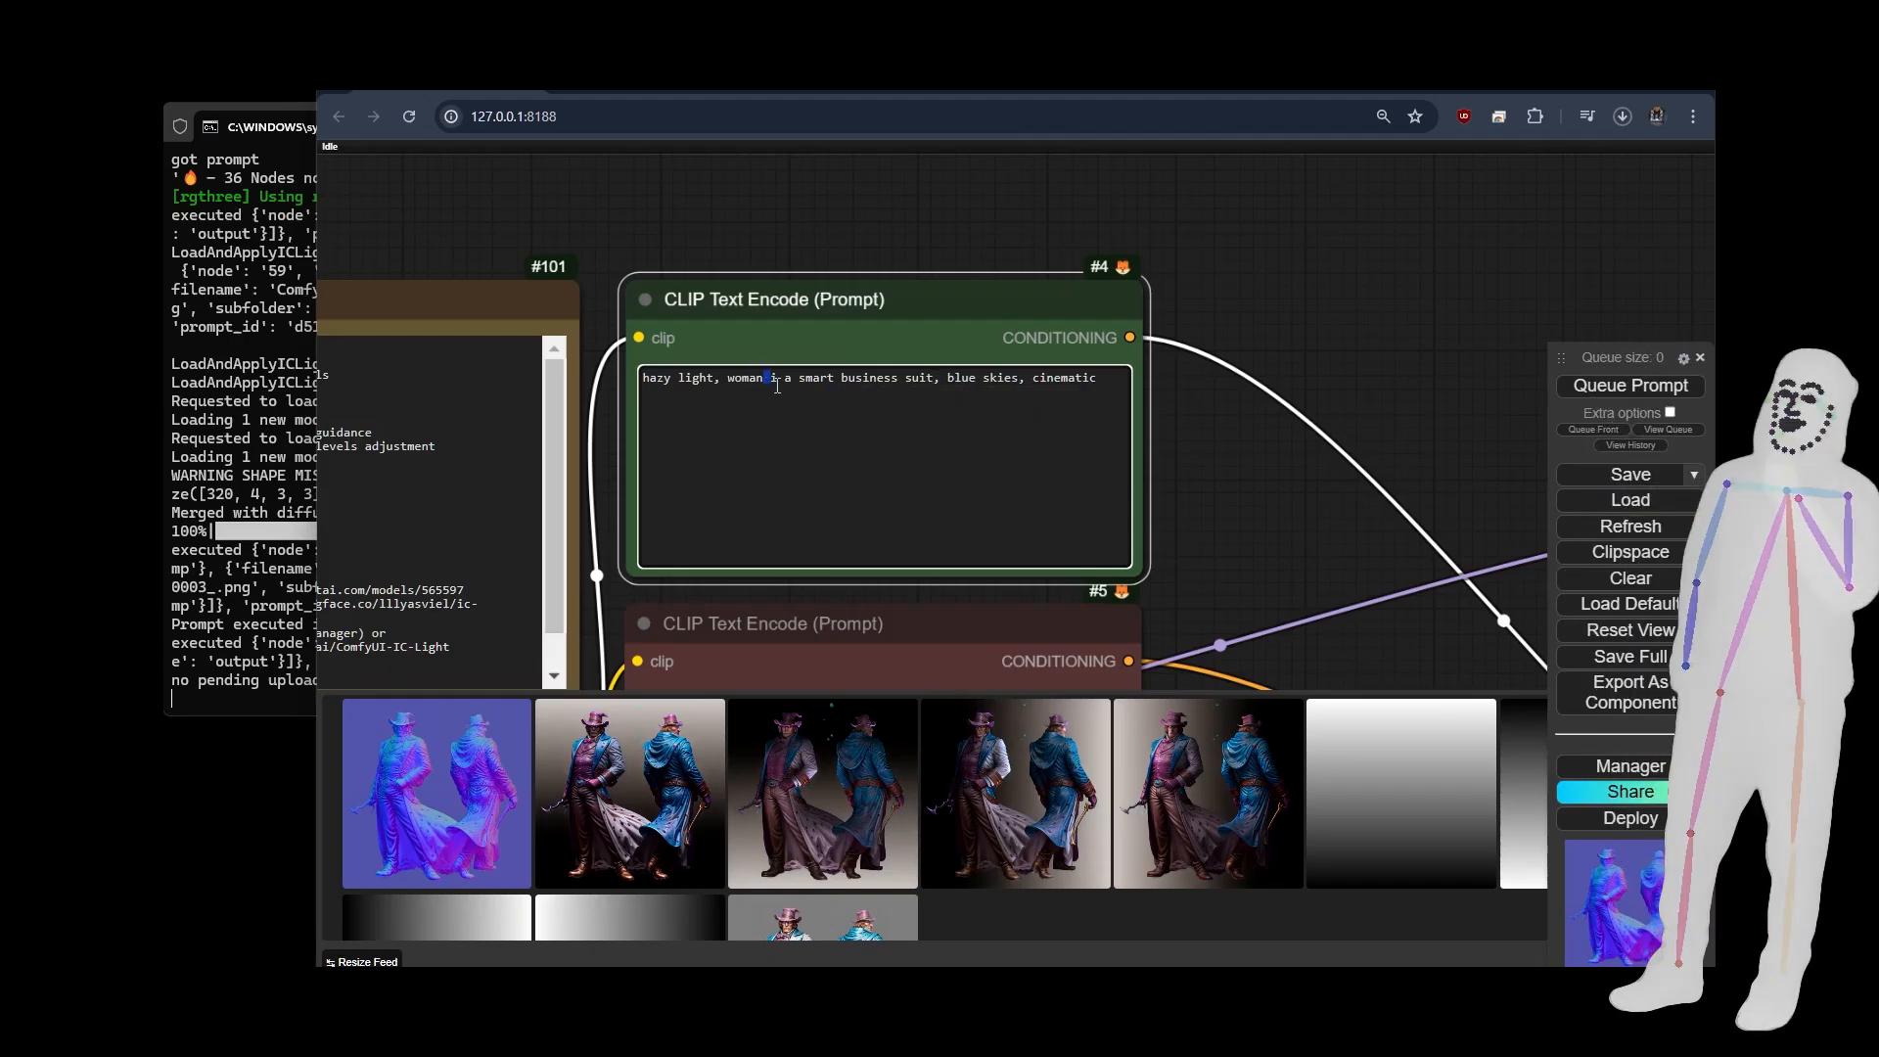
pyautogui.write('wearing')
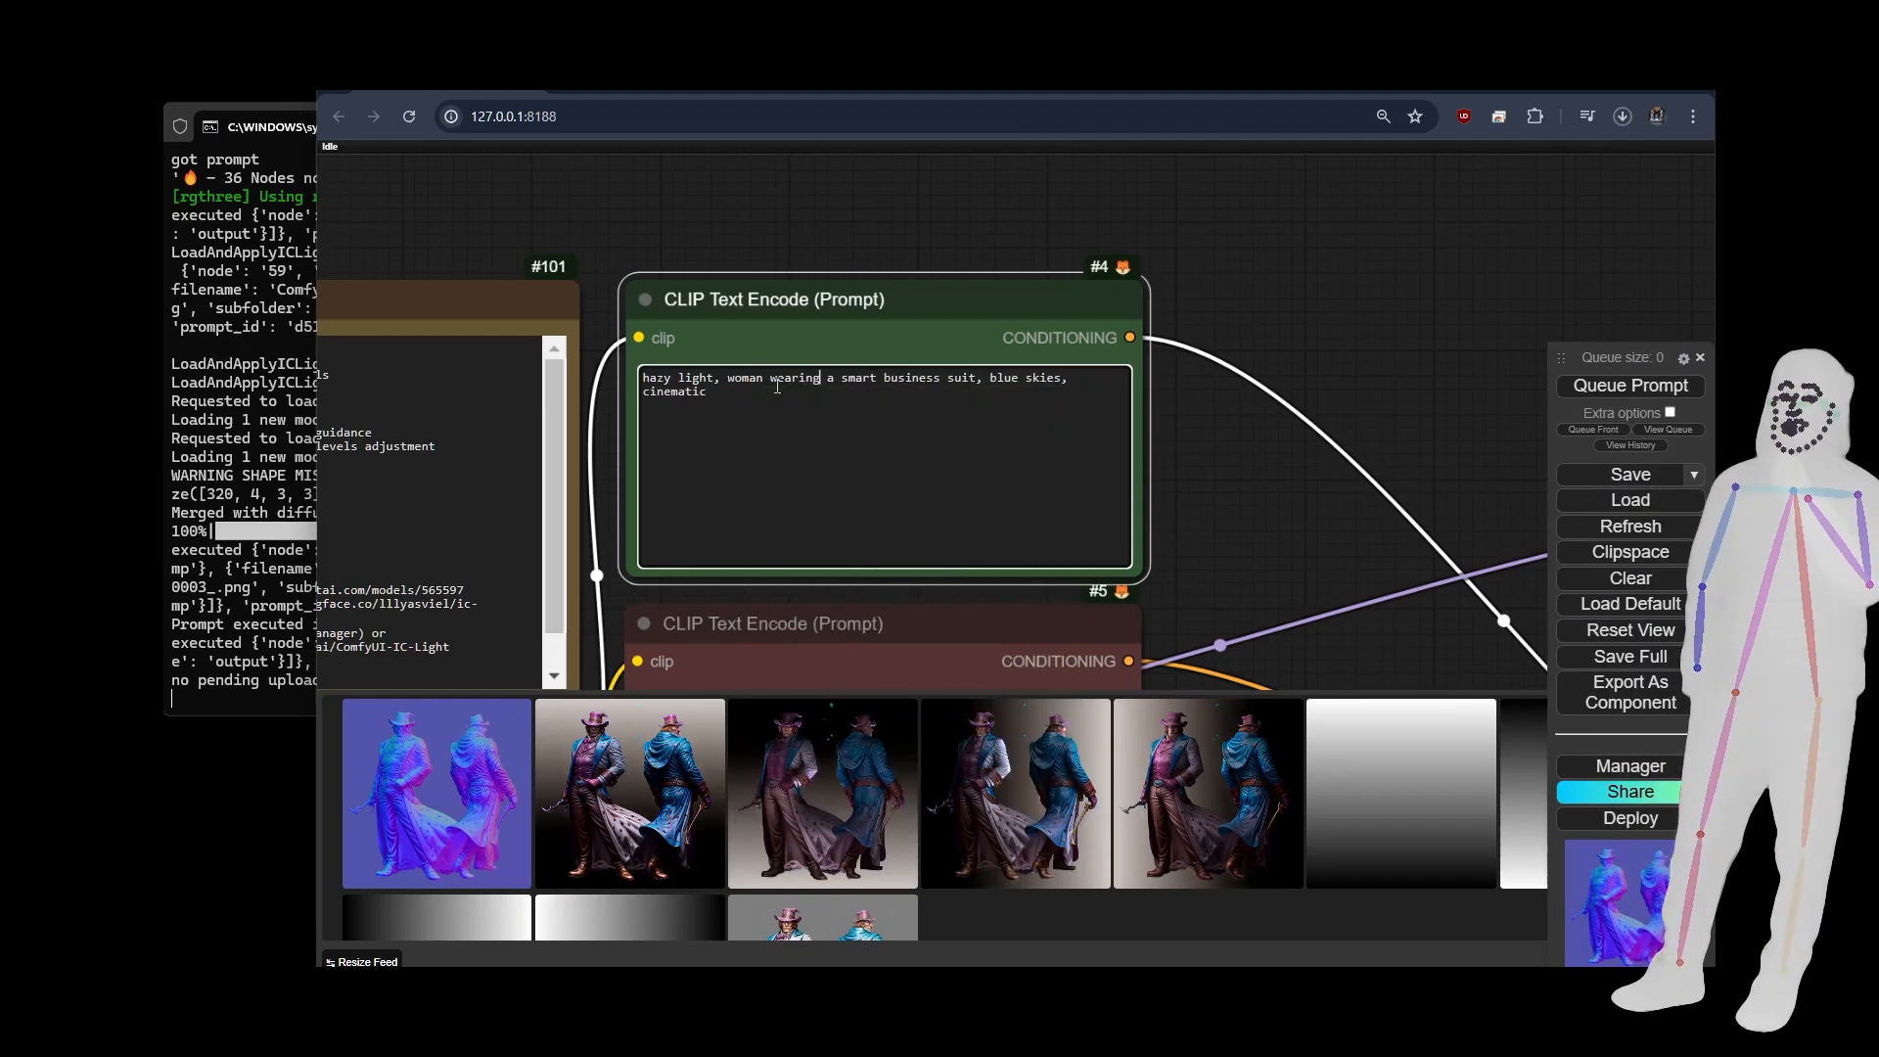
# Run the workflow and view the moving light mask preview, the sampling stage and the relit video output.
pyautogui.click(1645, 388)
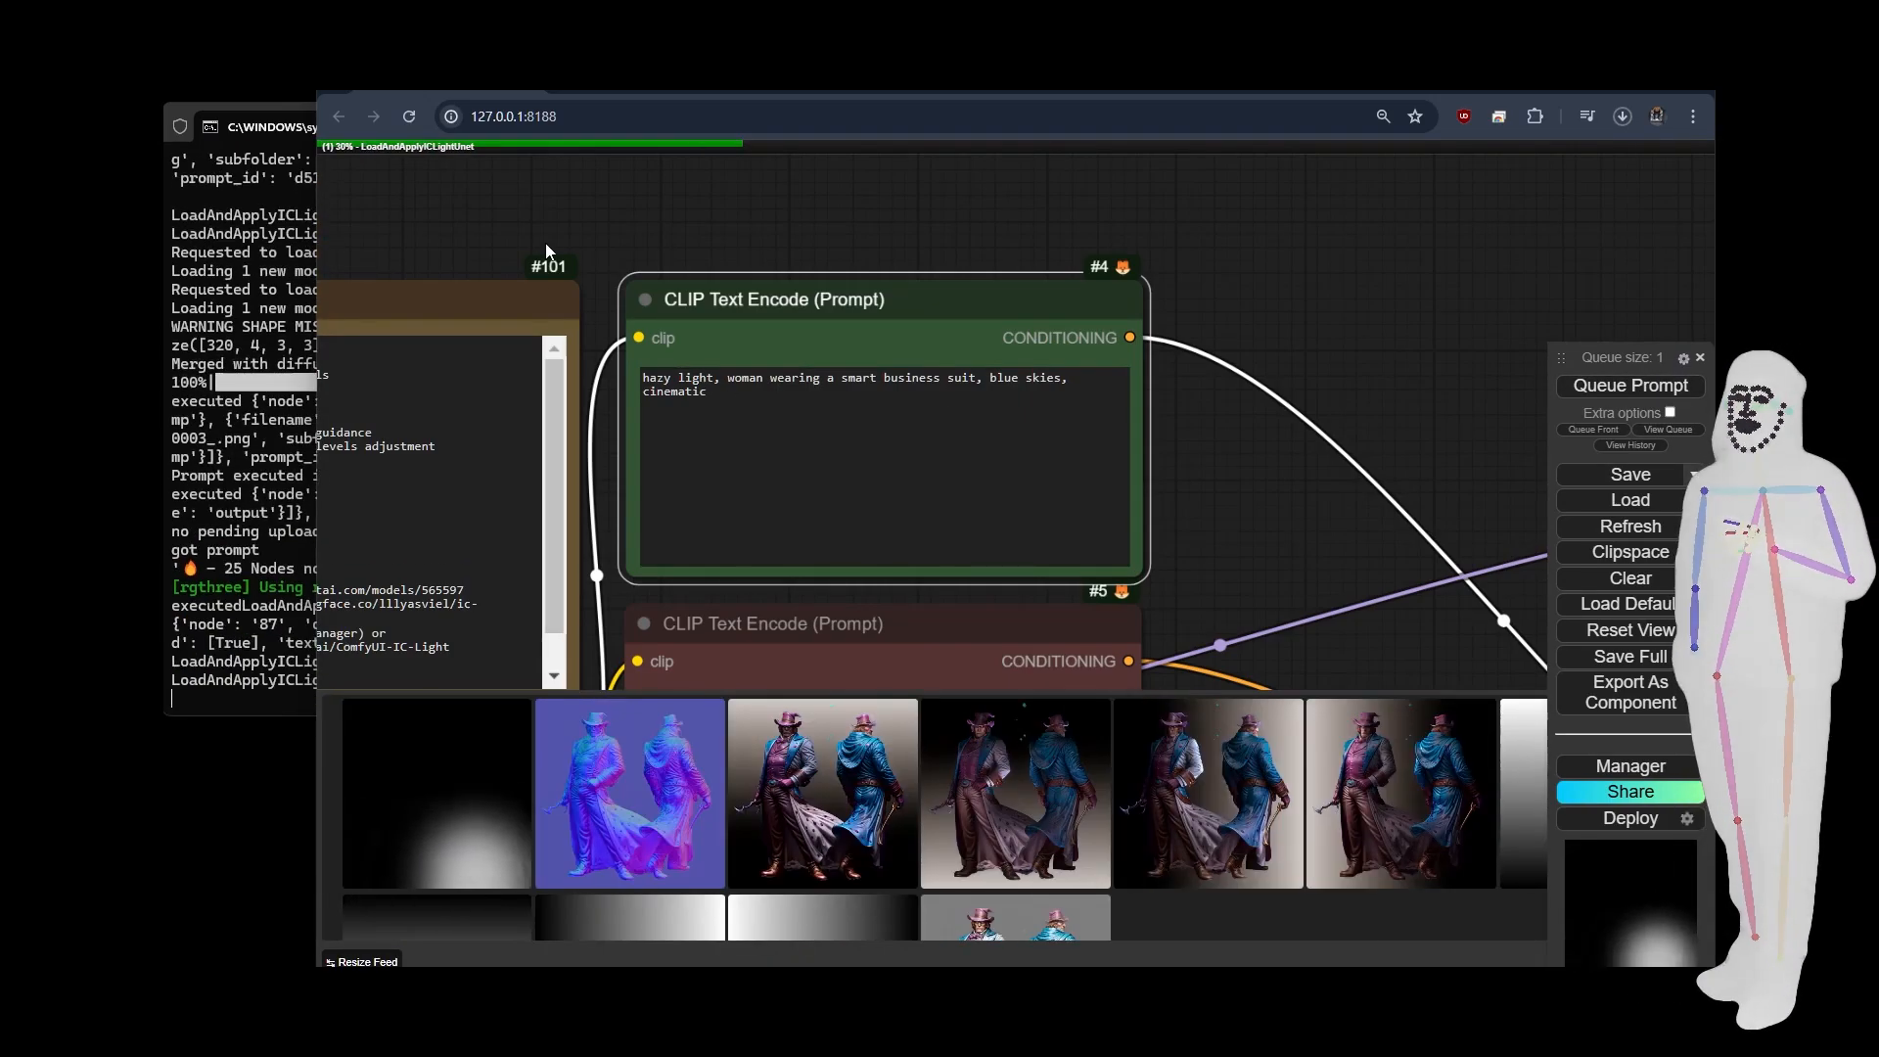
pyautogui.scroll(-1, 546, 252)
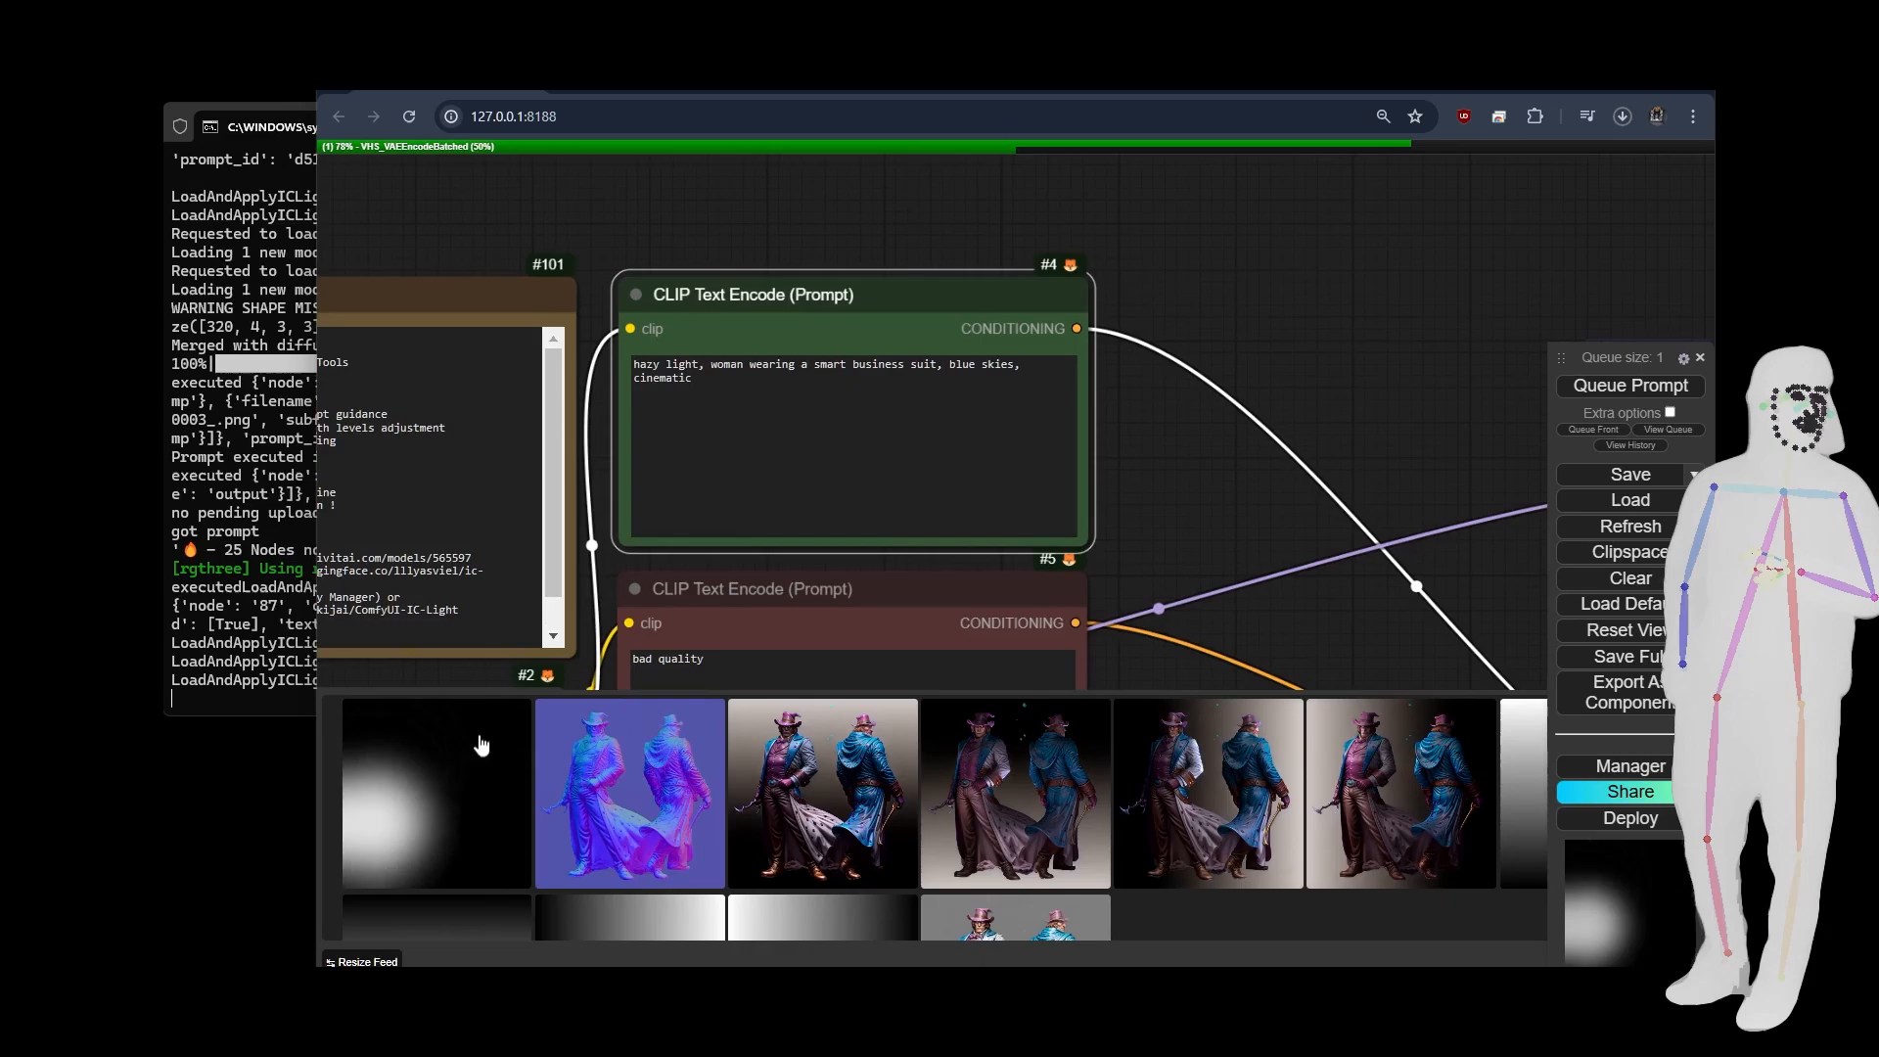
pyautogui.scroll(-8, 469, 210)
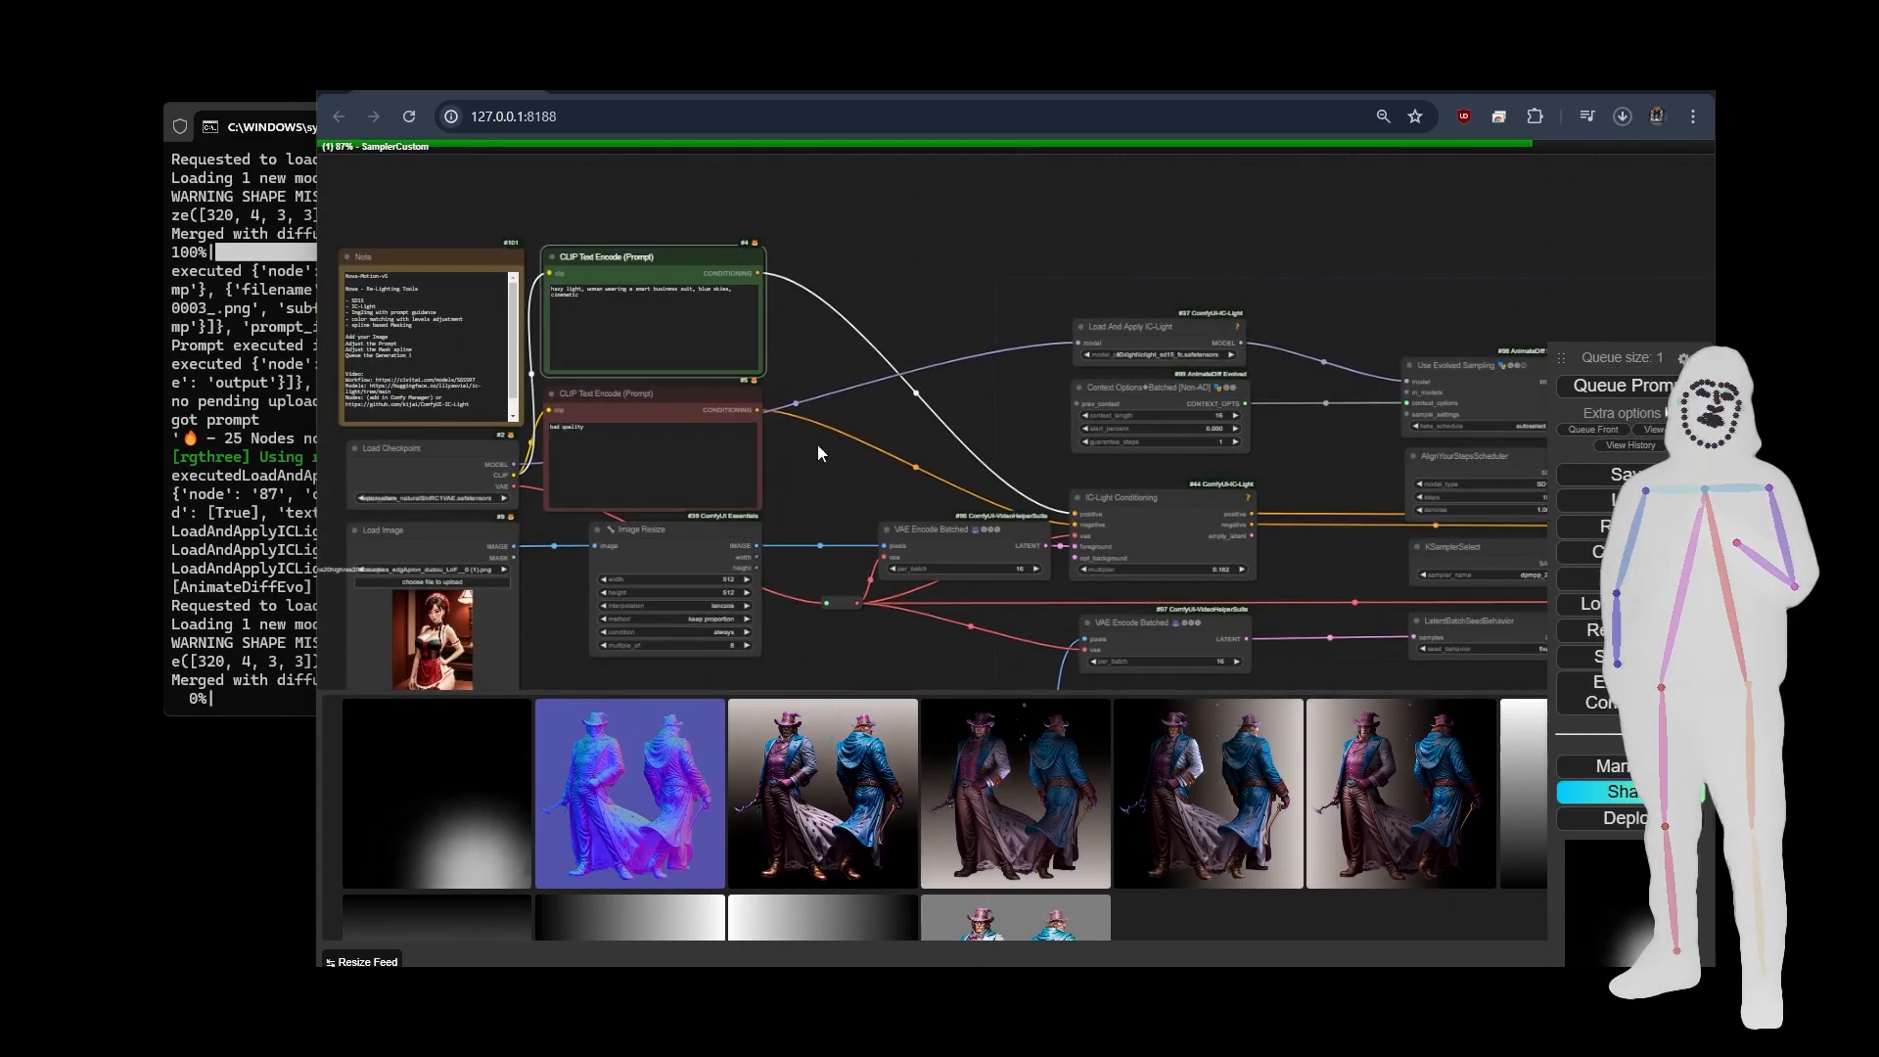
pyautogui.moveTo(903, 426); pyautogui.dragTo(707, 205)
pyautogui.scroll(-3, 819, 499)
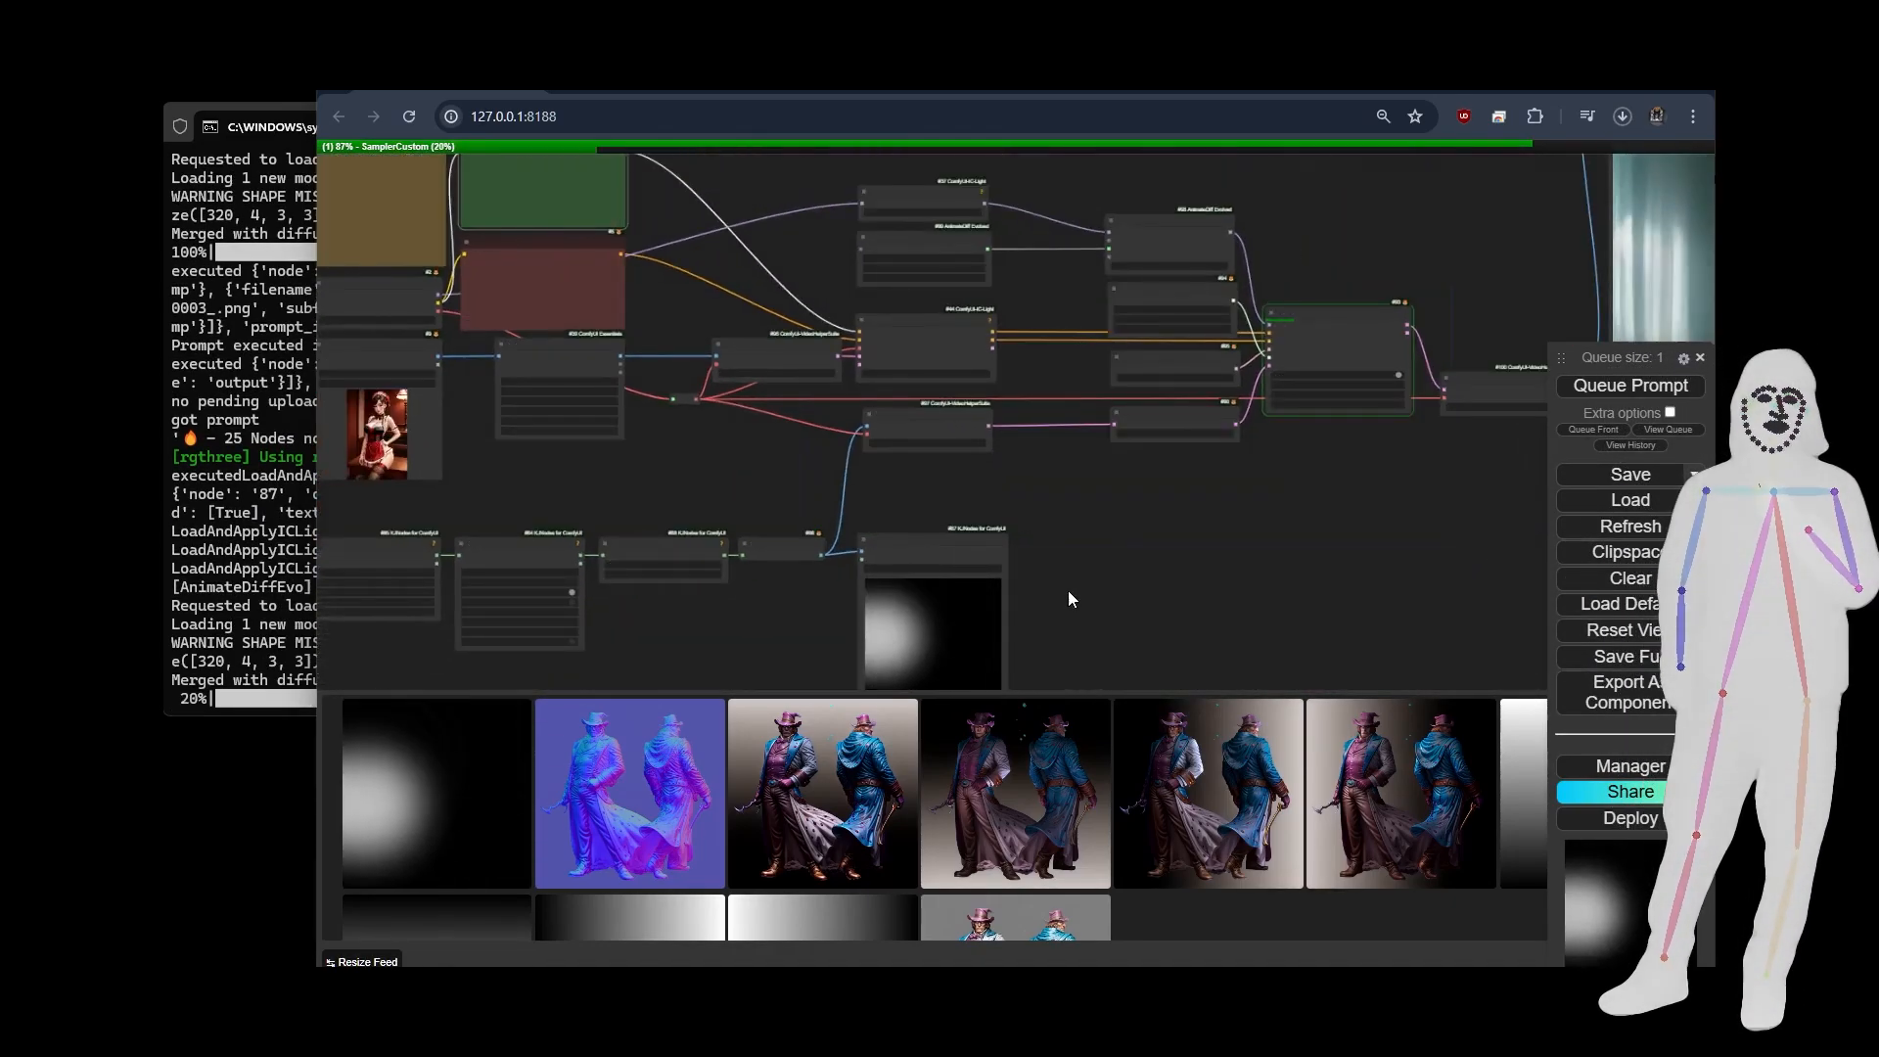
pyautogui.moveTo(1069, 592); pyautogui.dragTo(1088, 461)
pyautogui.moveTo(1411, 411); pyautogui.dragTo(1343, 415)
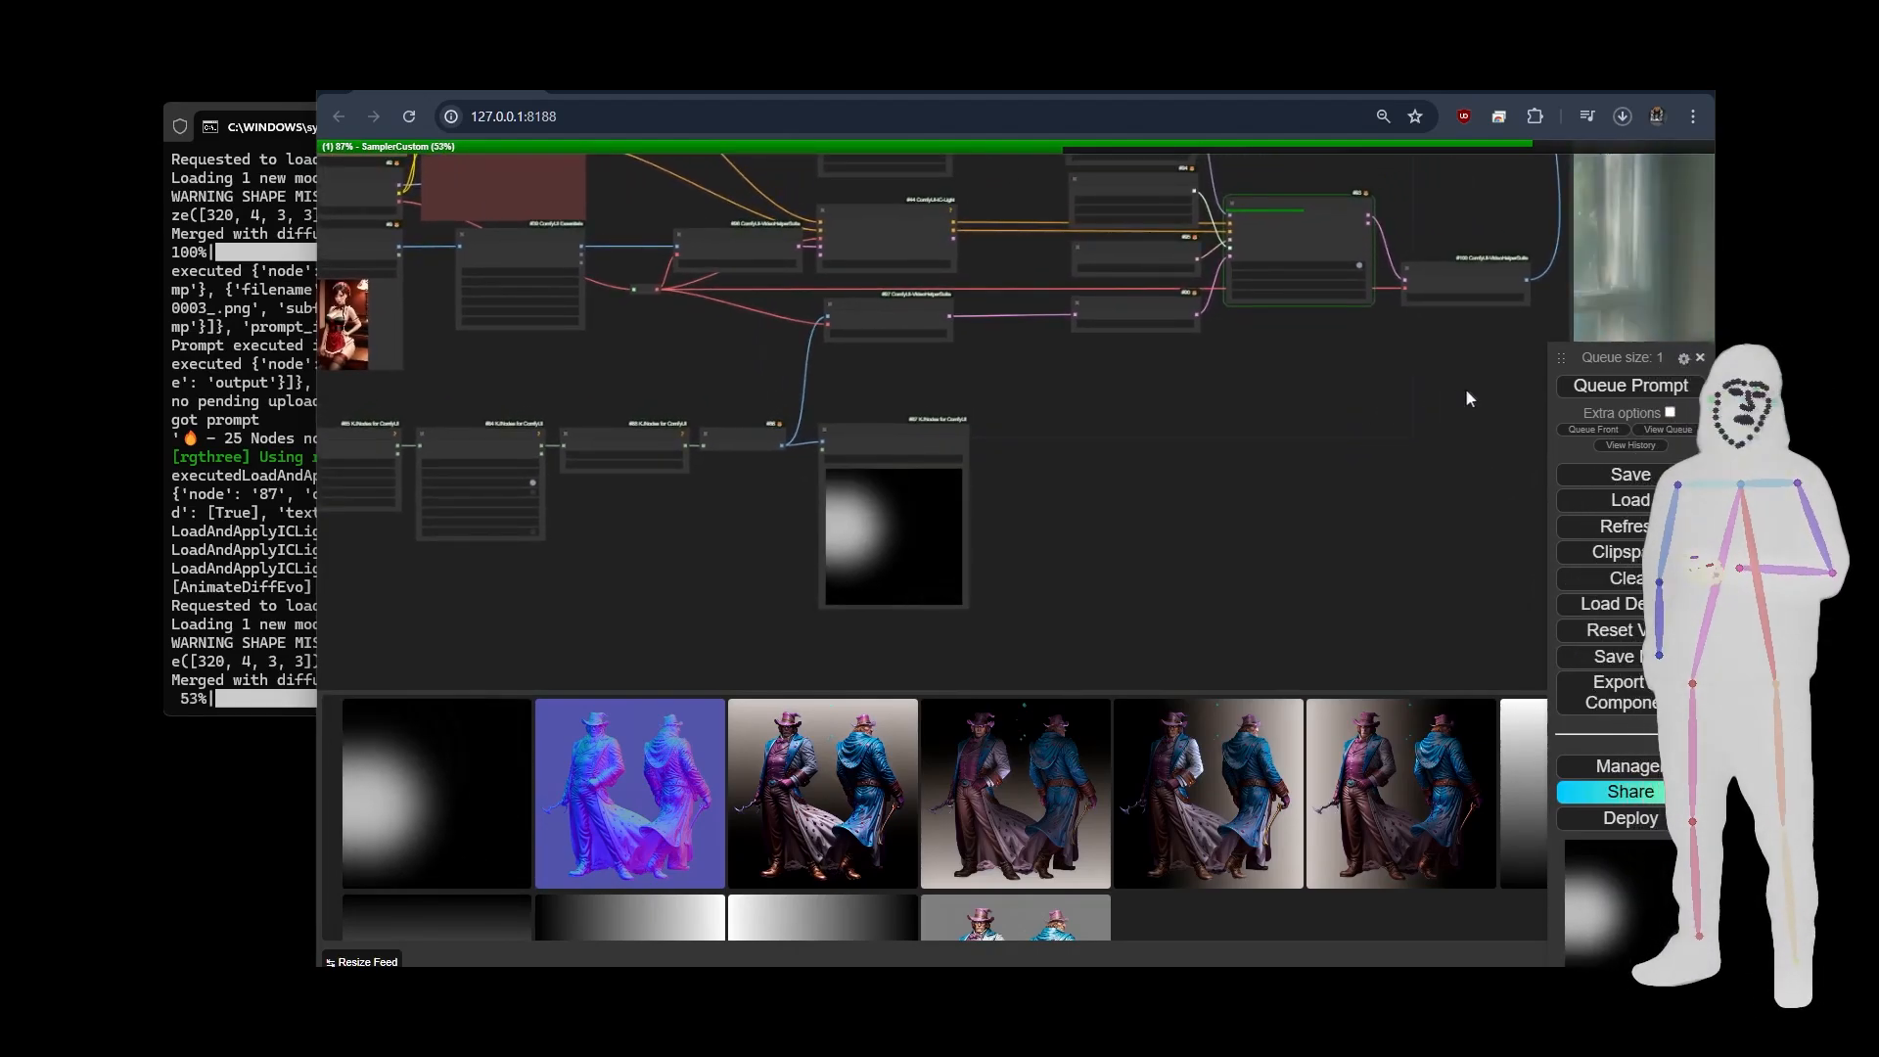
pyautogui.moveTo(1465, 388); pyautogui.dragTo(1424, 405)
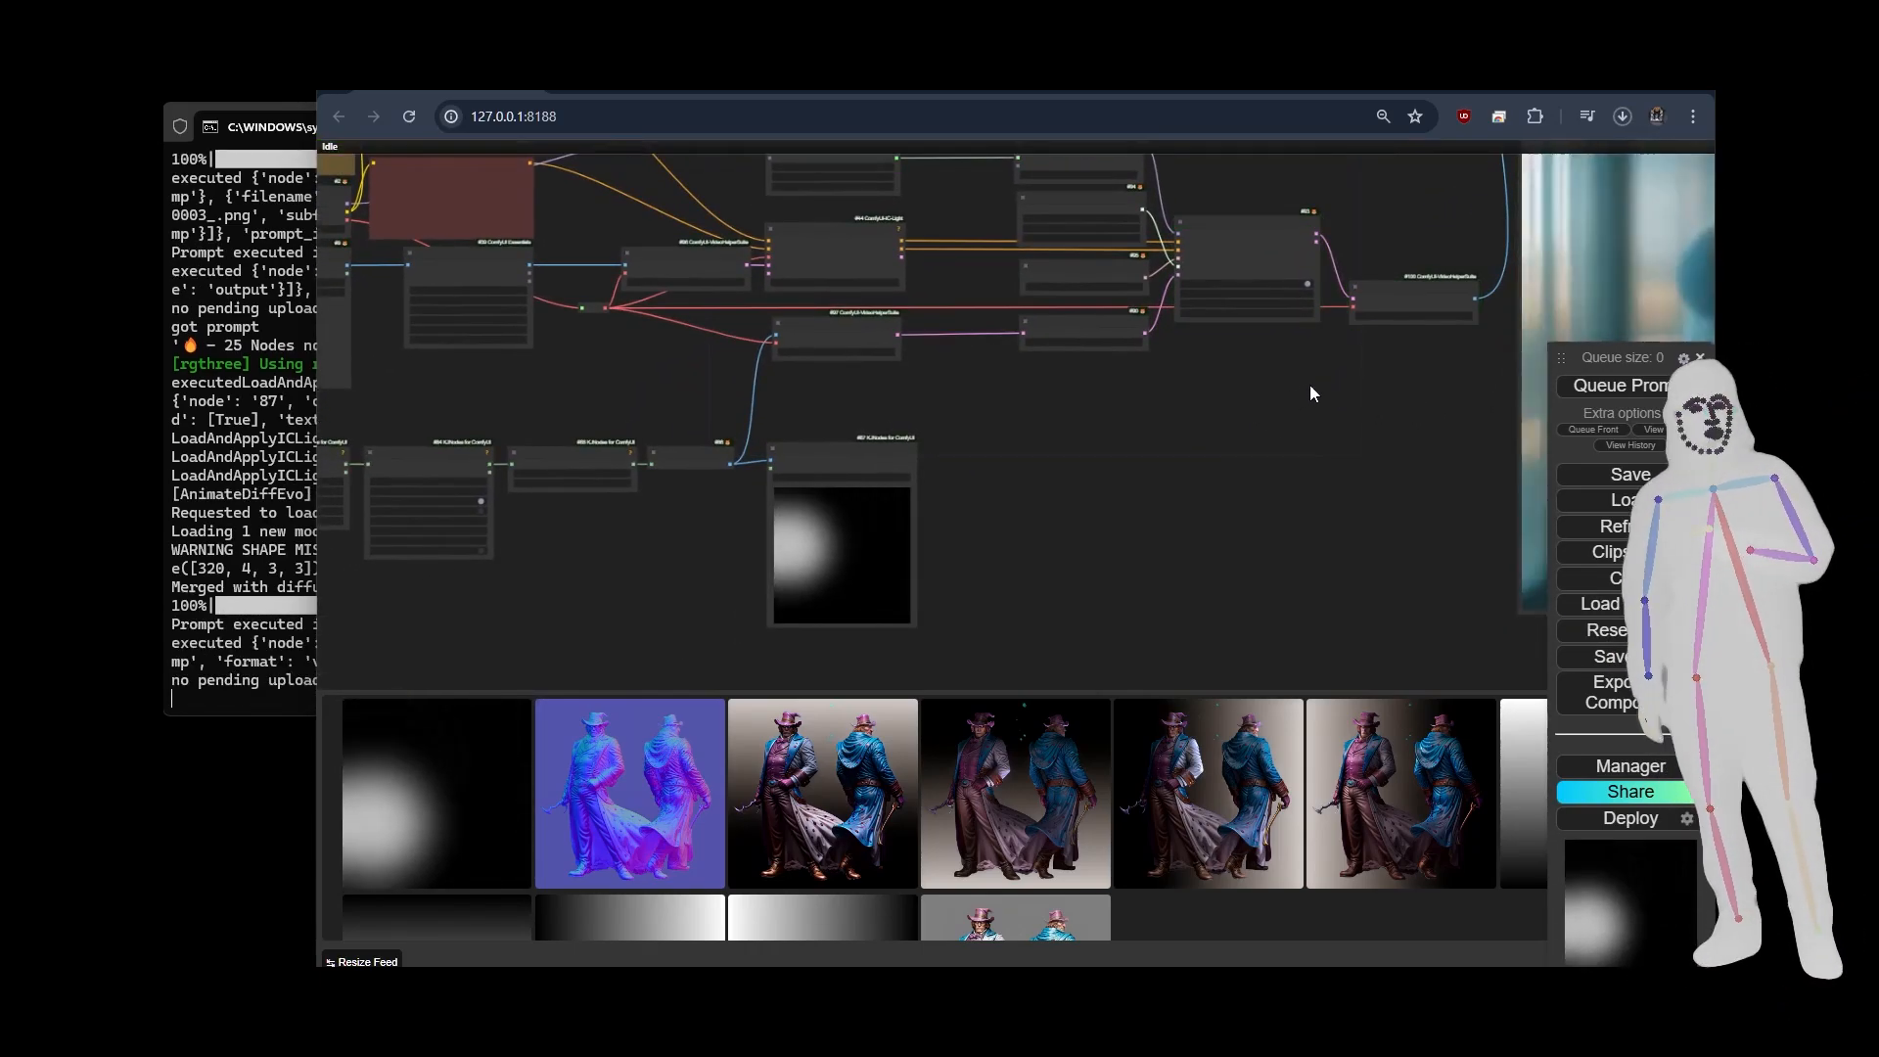
pyautogui.moveTo(1351, 378); pyautogui.dragTo(1129, 423)
pyautogui.scroll(-5, 894, 481)
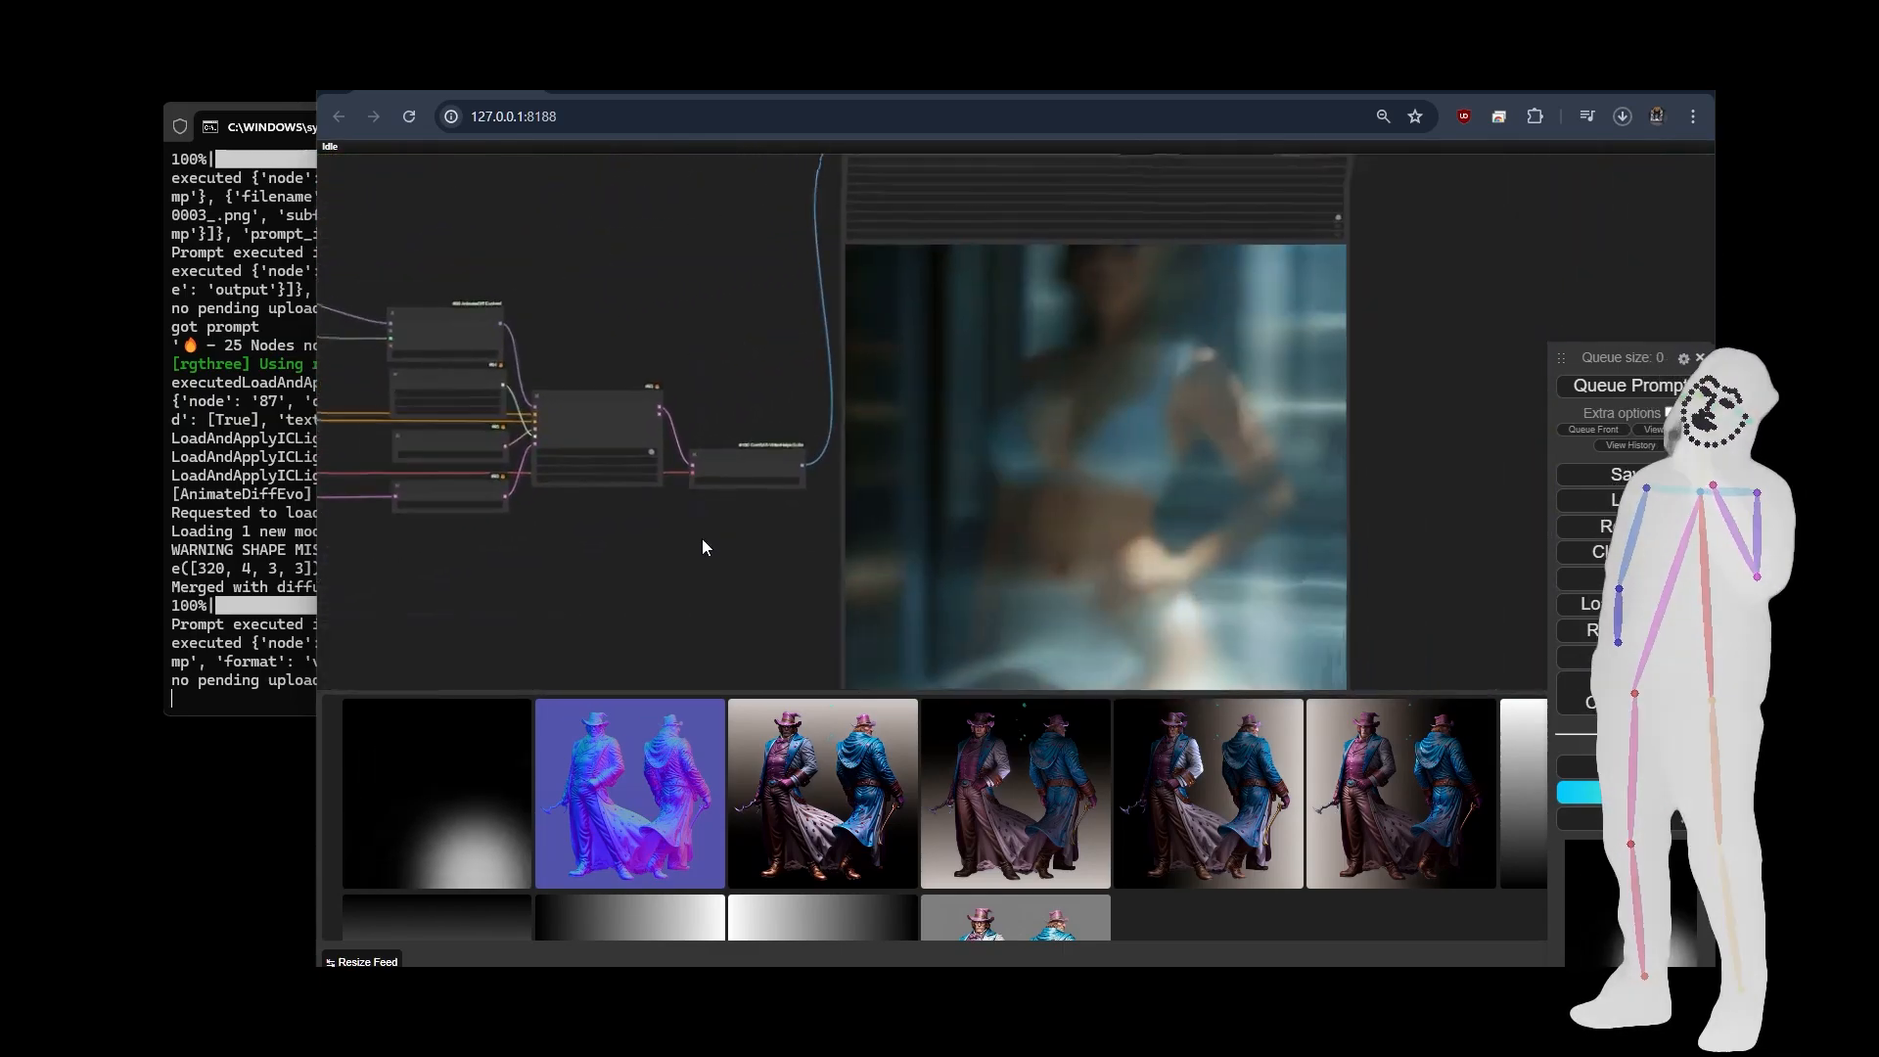
pyautogui.moveTo(691, 552); pyautogui.dragTo(778, 513)
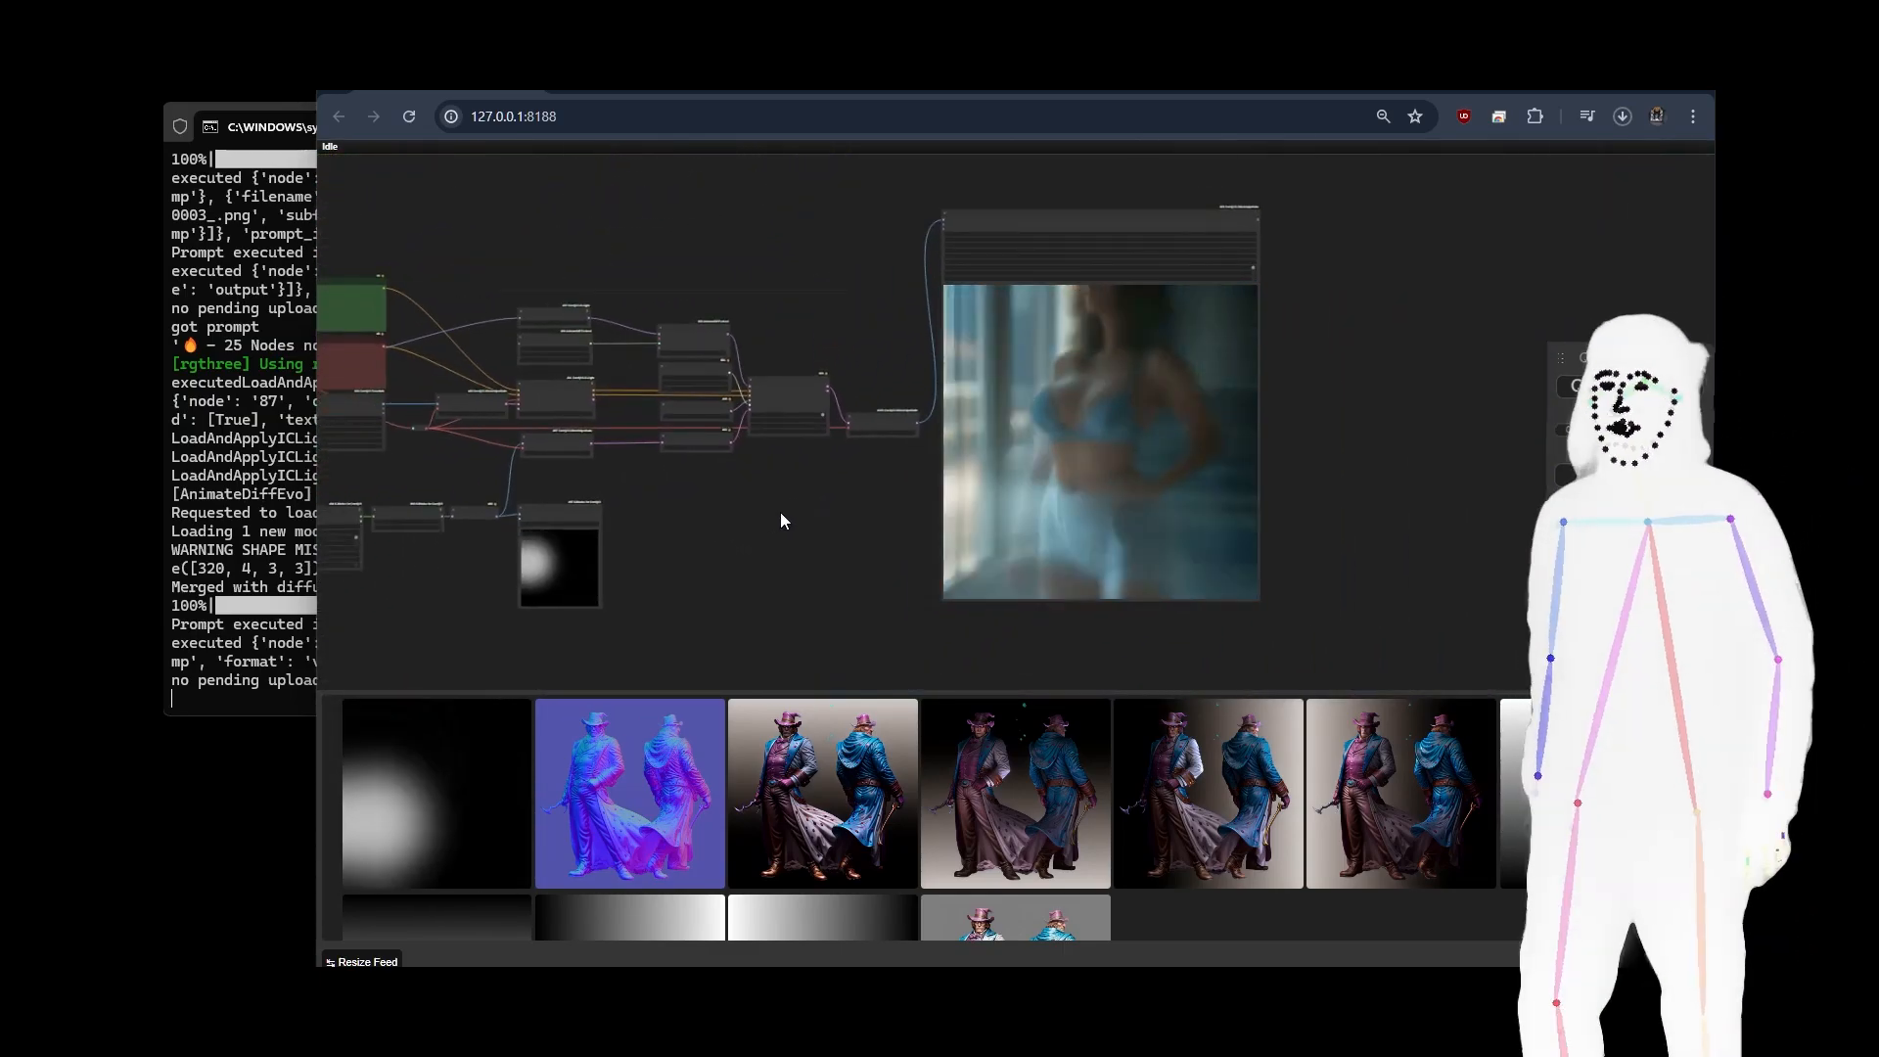
pyautogui.scroll(2, 983, 554)
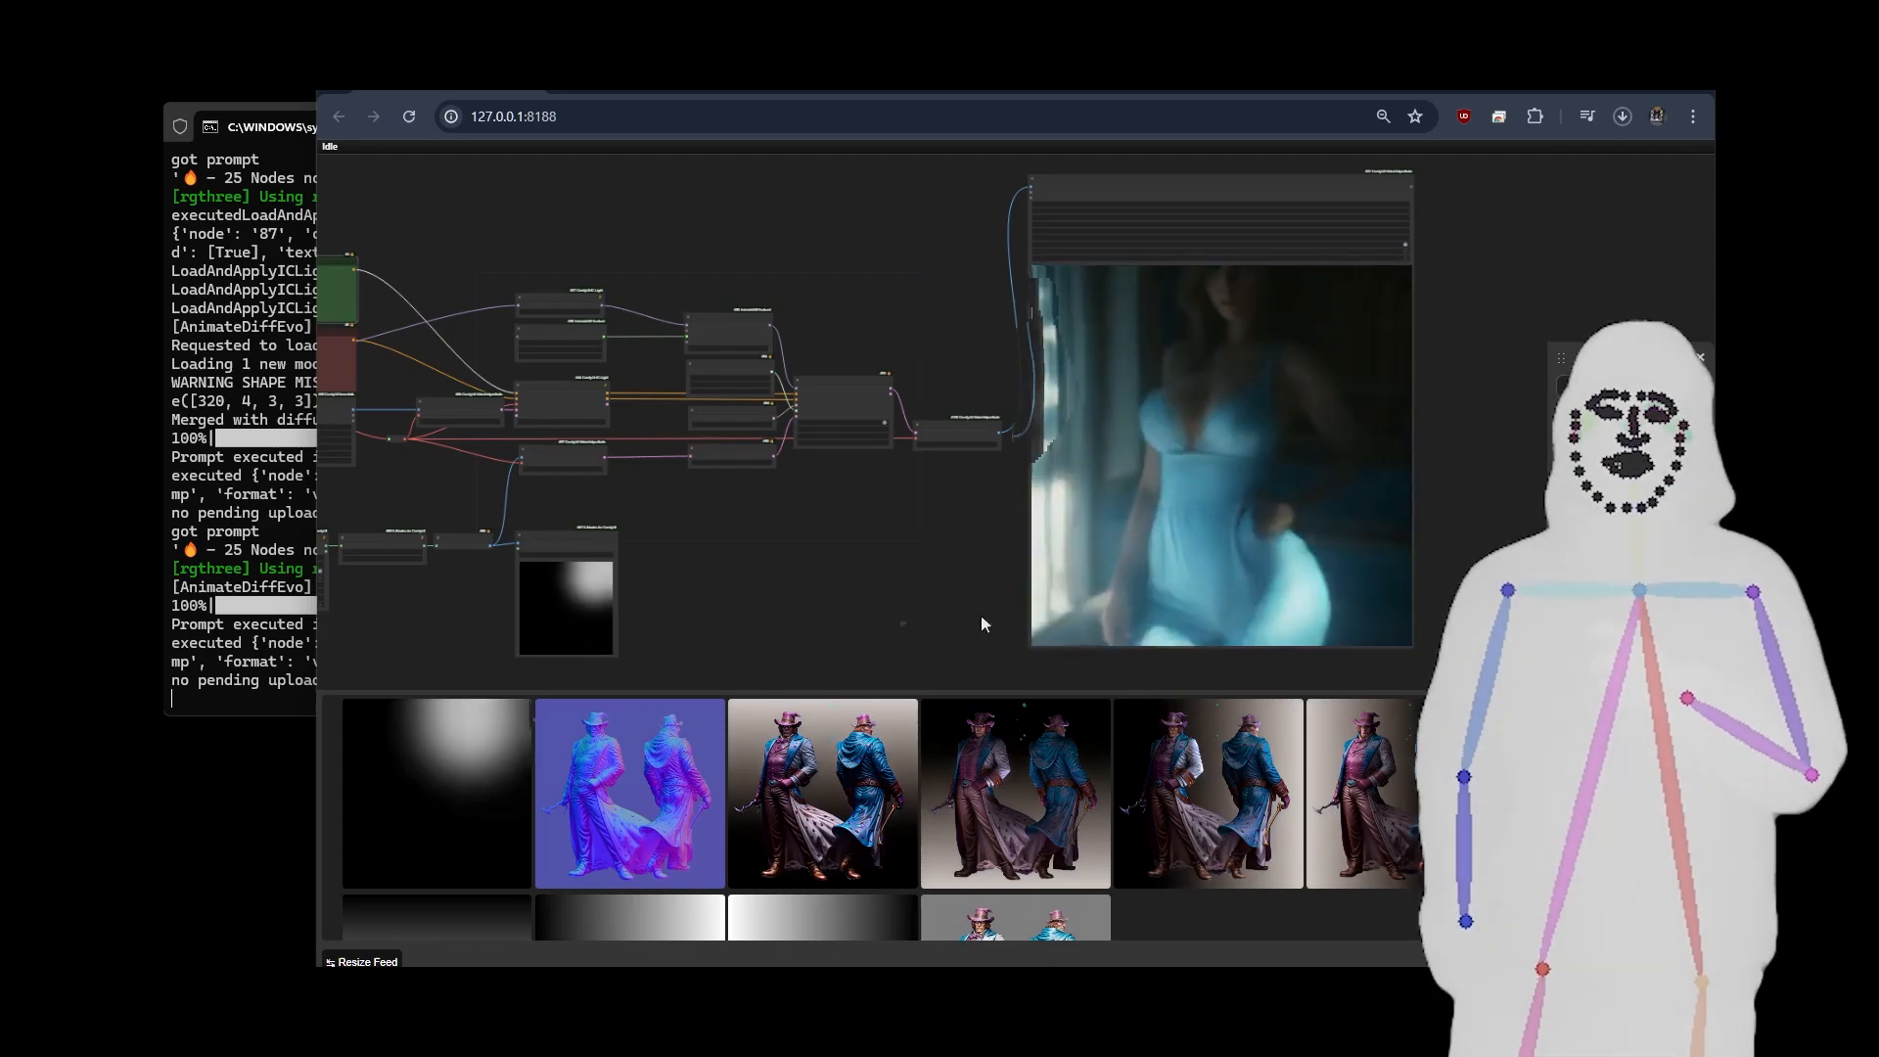
# Set points_to_sample in the Spline Editor node to 128.
pyautogui.moveTo(744, 599); pyautogui.dragTo(1303, 615)
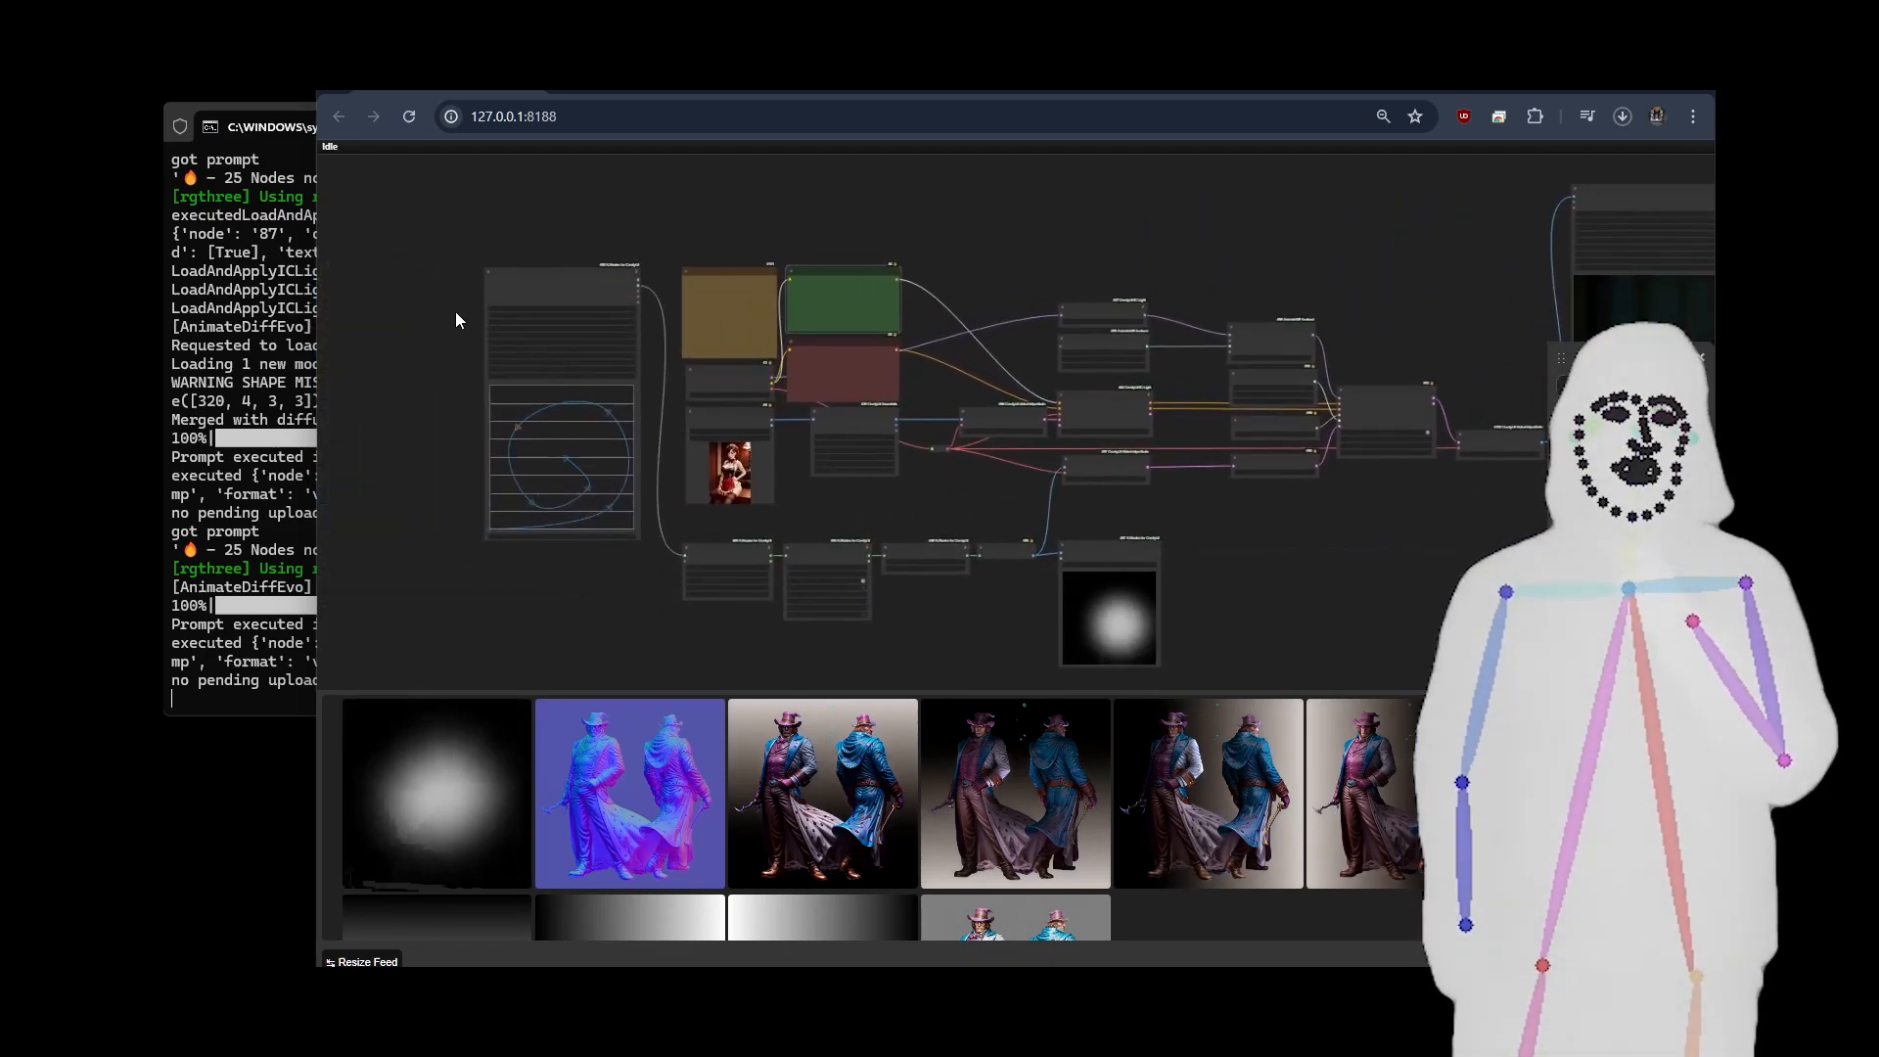
pyautogui.scroll(10, 455, 319)
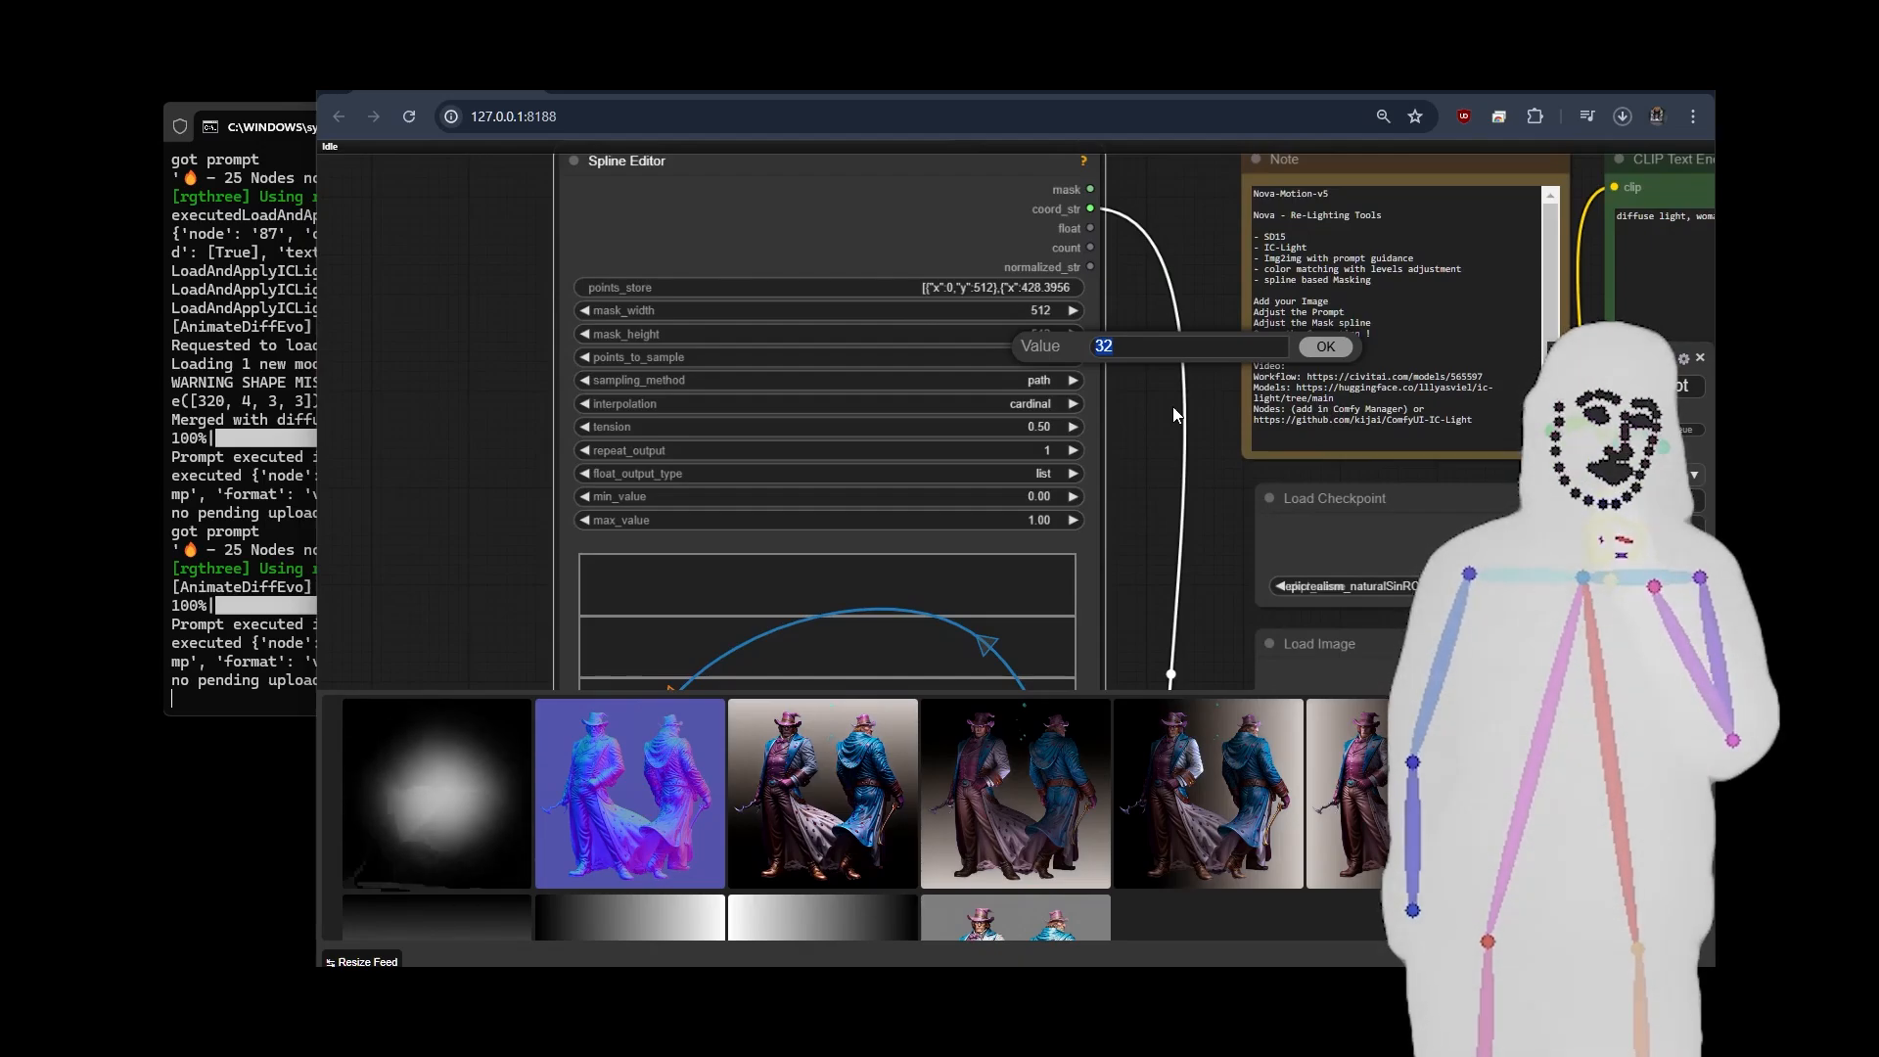
pyautogui.write('128')
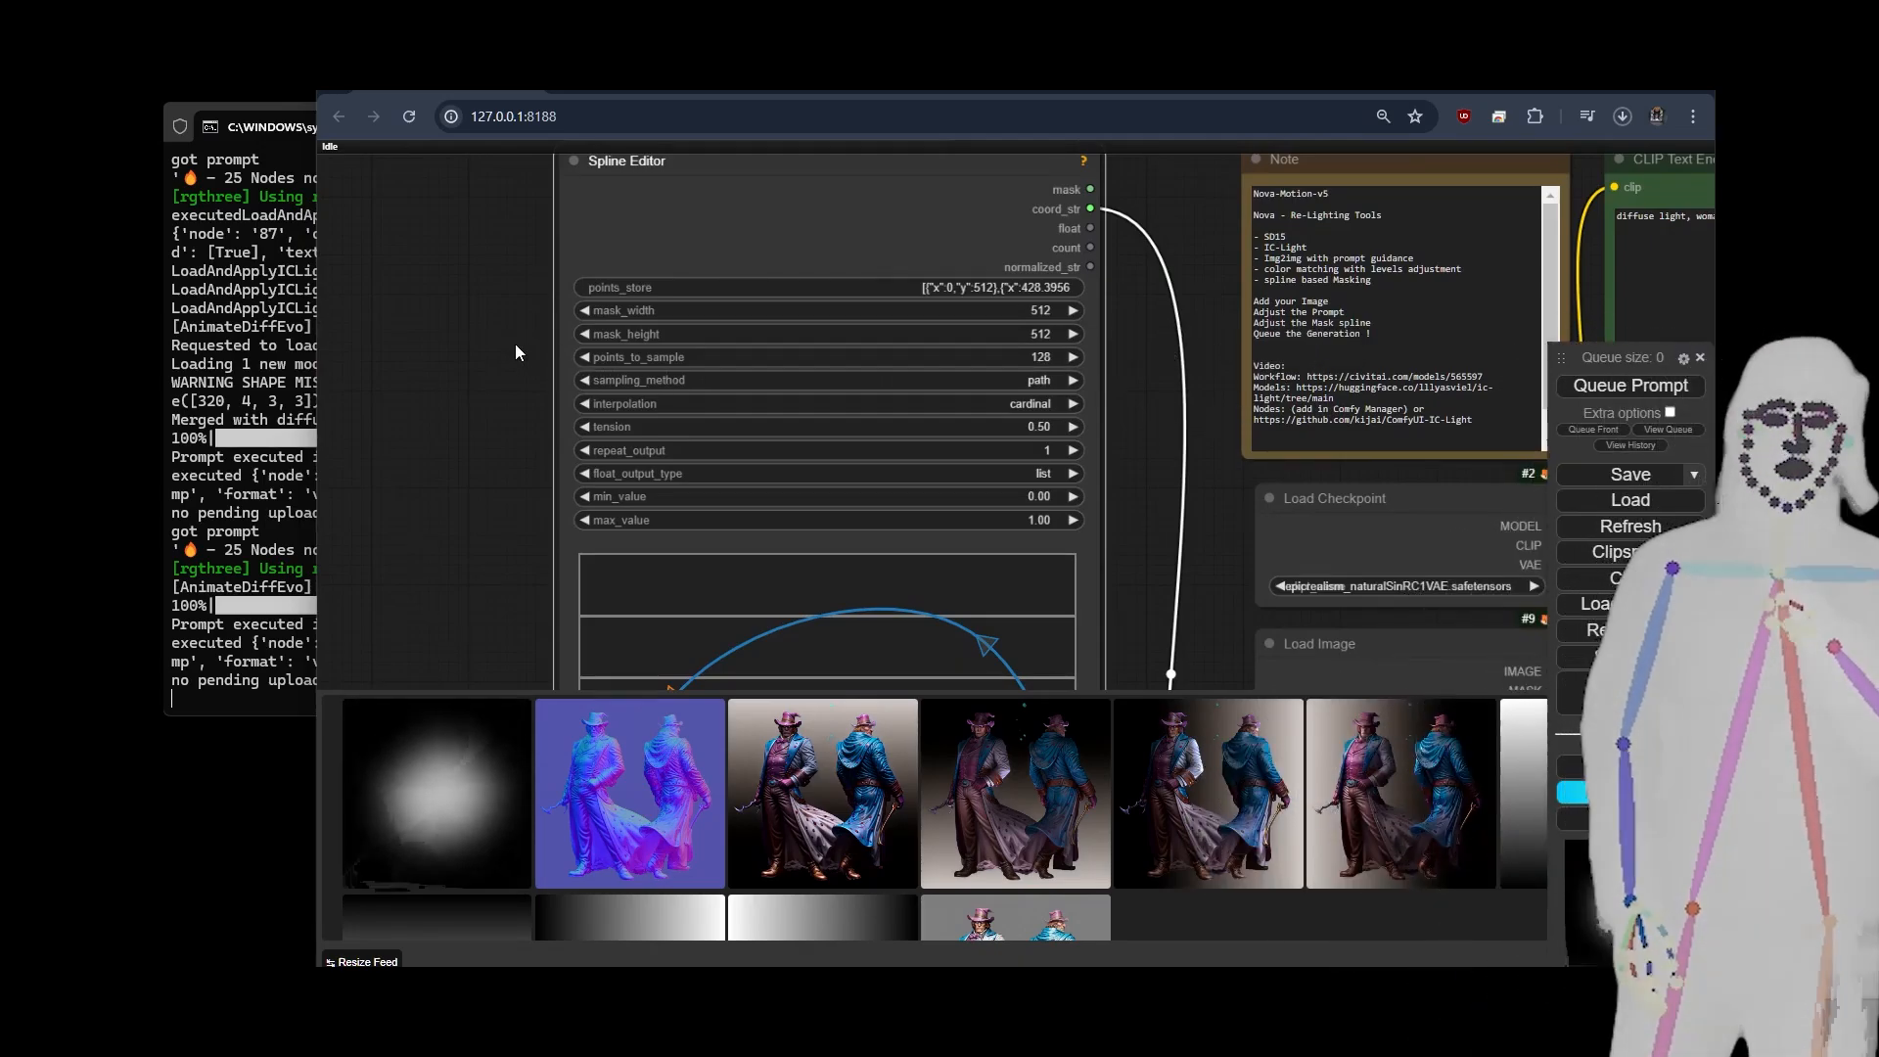
# Review the Load Image and Image Resize nodes, the Spline Editor's mask dimensions and the animated mask preview.
pyautogui.scroll(-6, 485, 327)
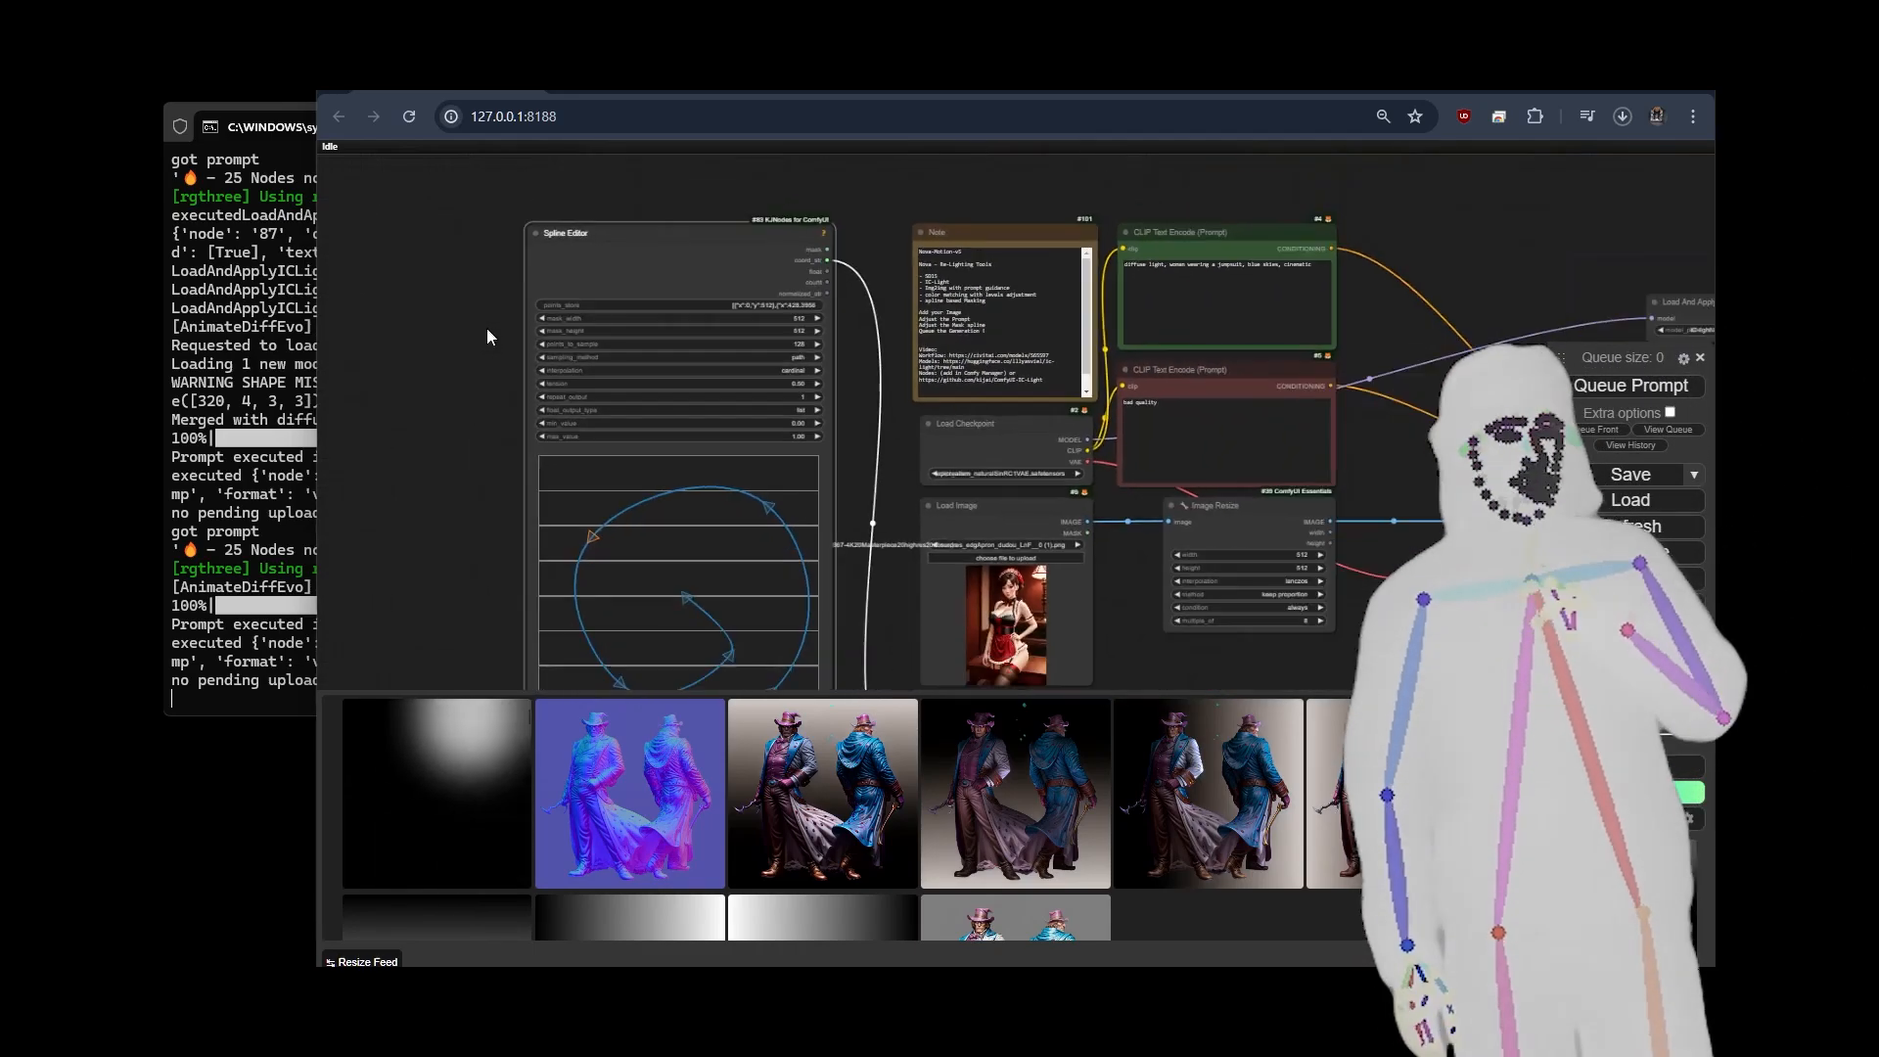
pyautogui.scroll(-5, 416, 385)
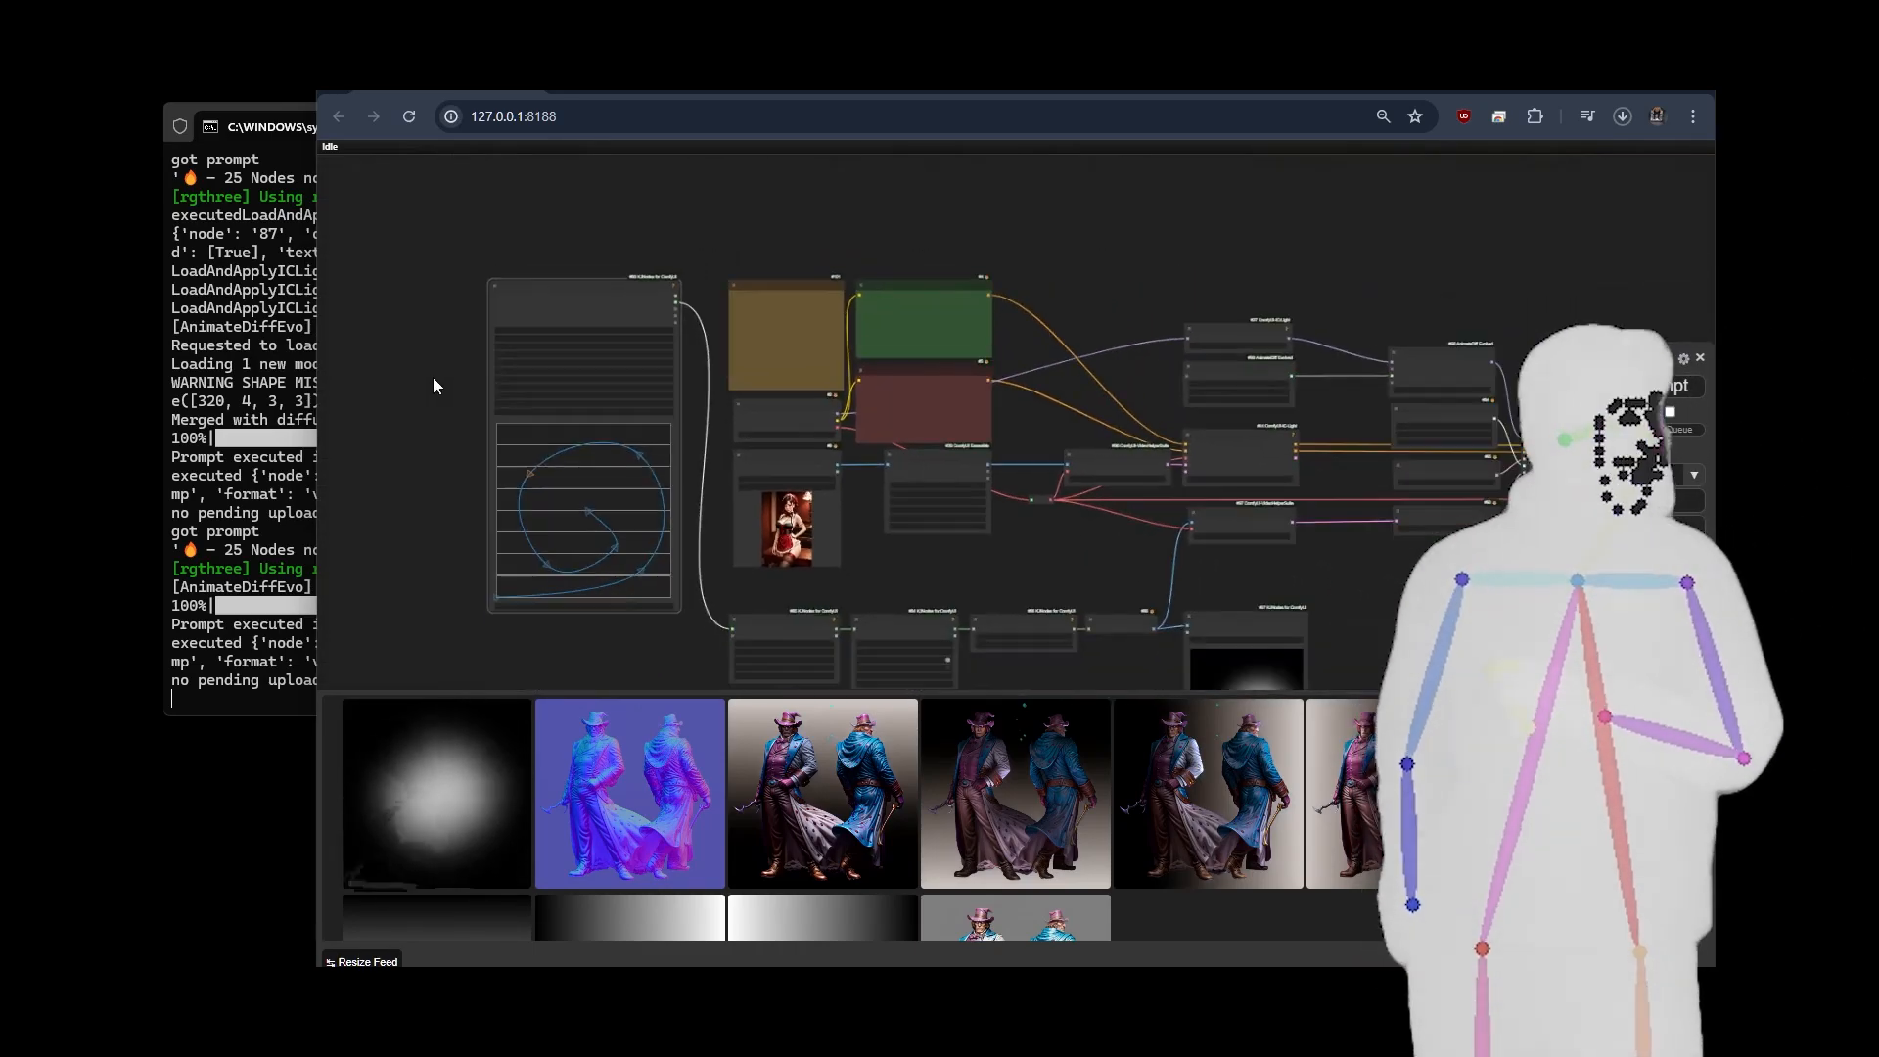
pyautogui.scroll(7, 1002, 544)
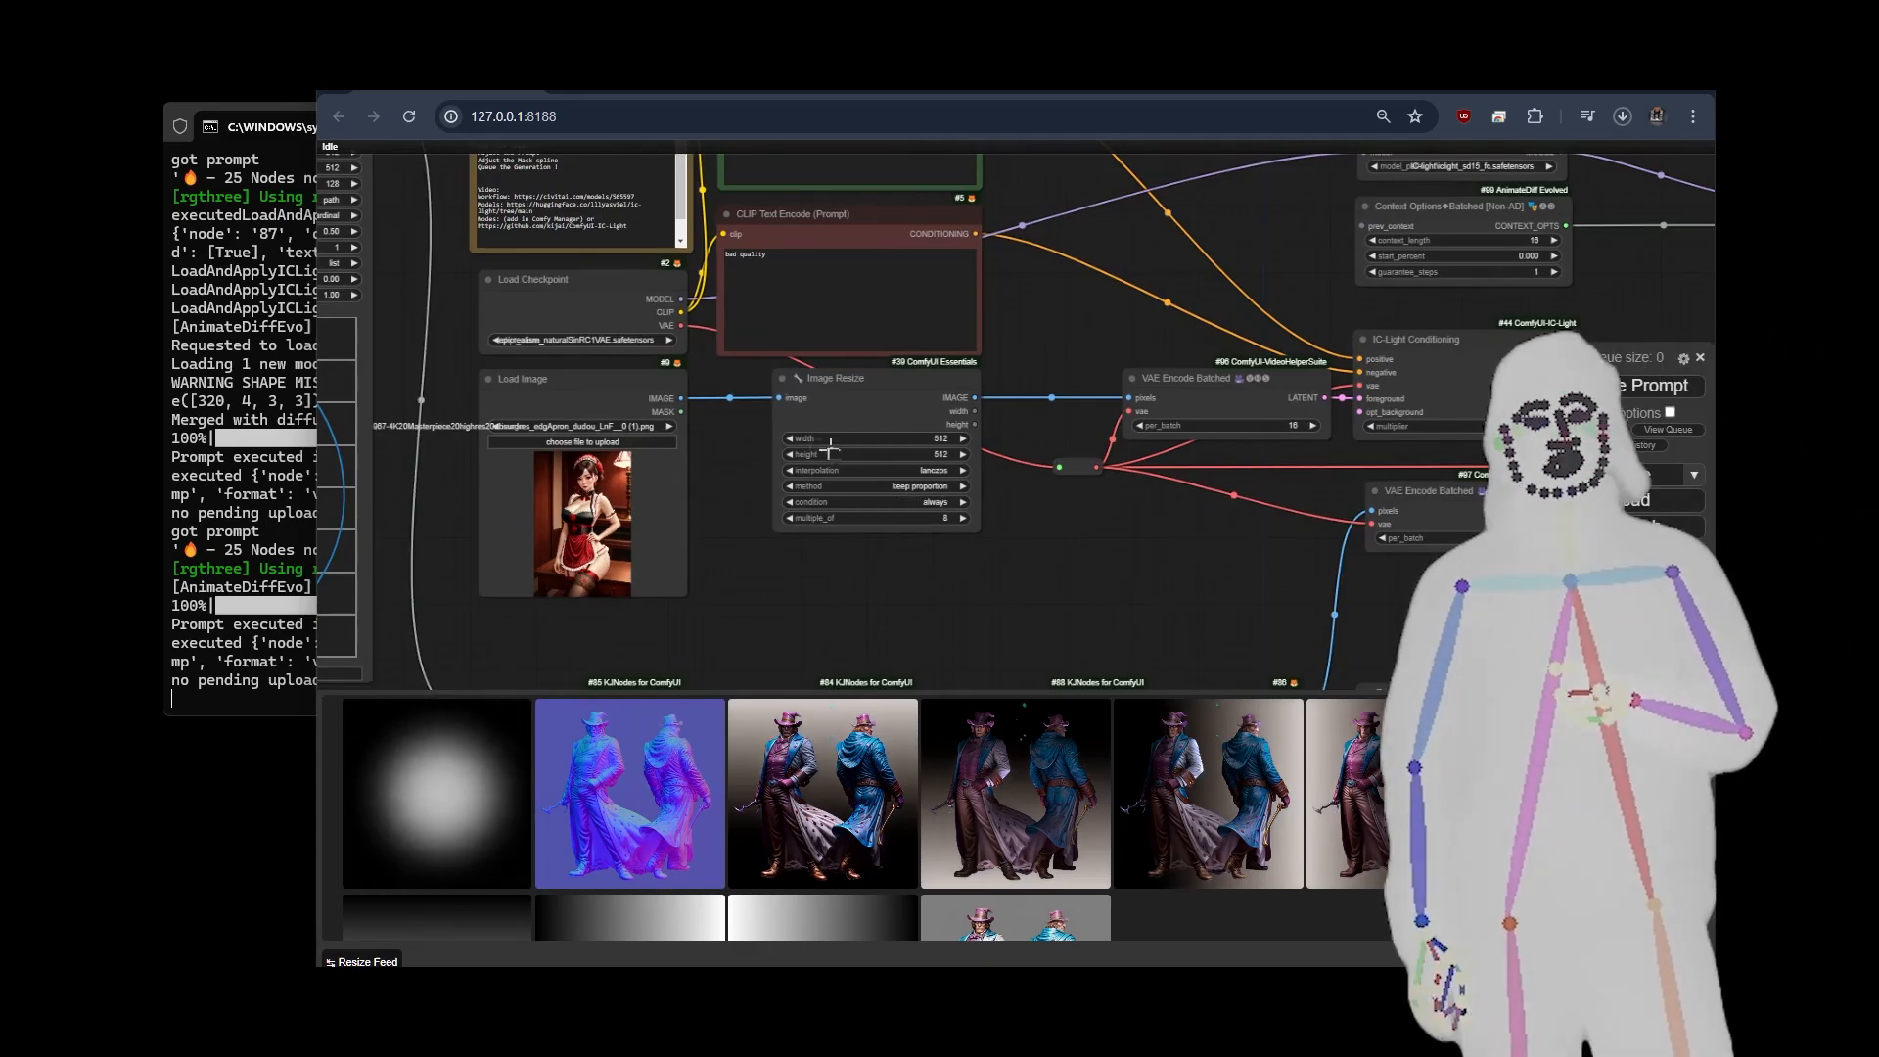
pyautogui.moveTo(707, 449); pyautogui.dragTo(969, 503)
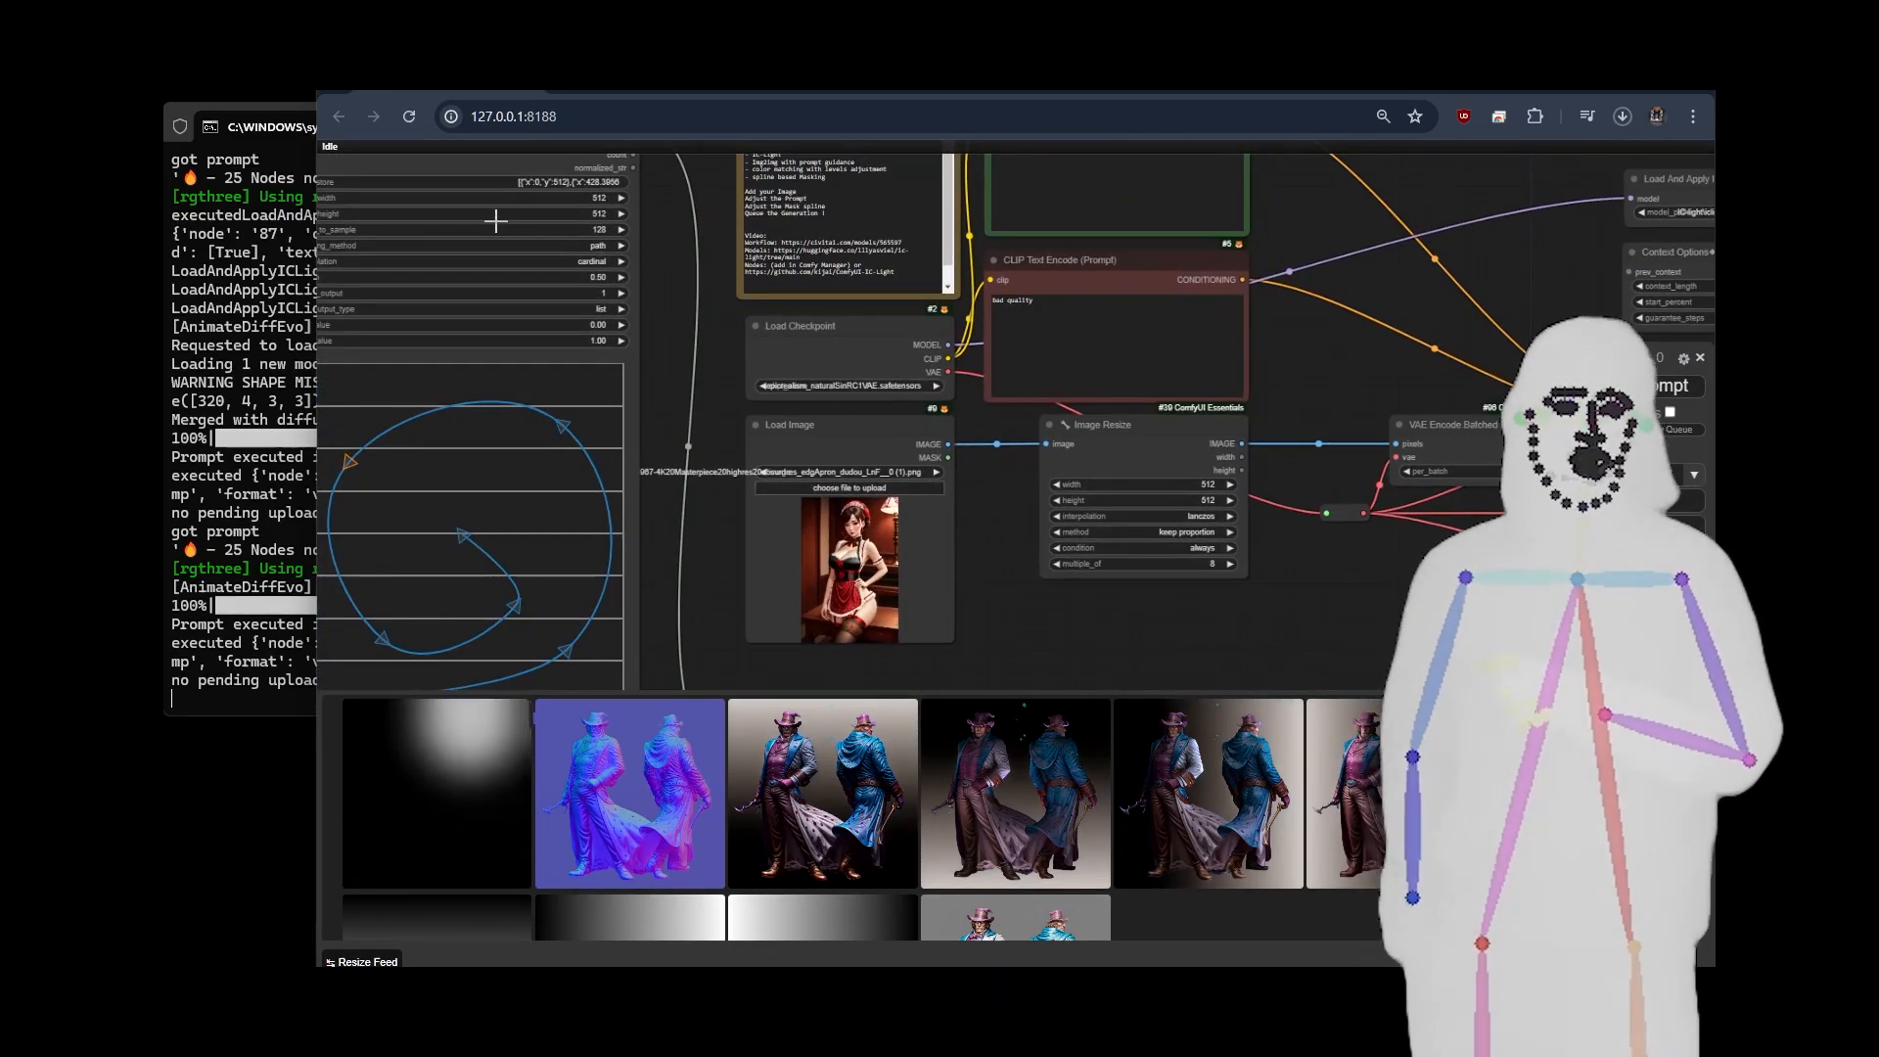
pyautogui.scroll(-5, 691, 325)
pyautogui.moveTo(984, 502); pyautogui.dragTo(848, 452)
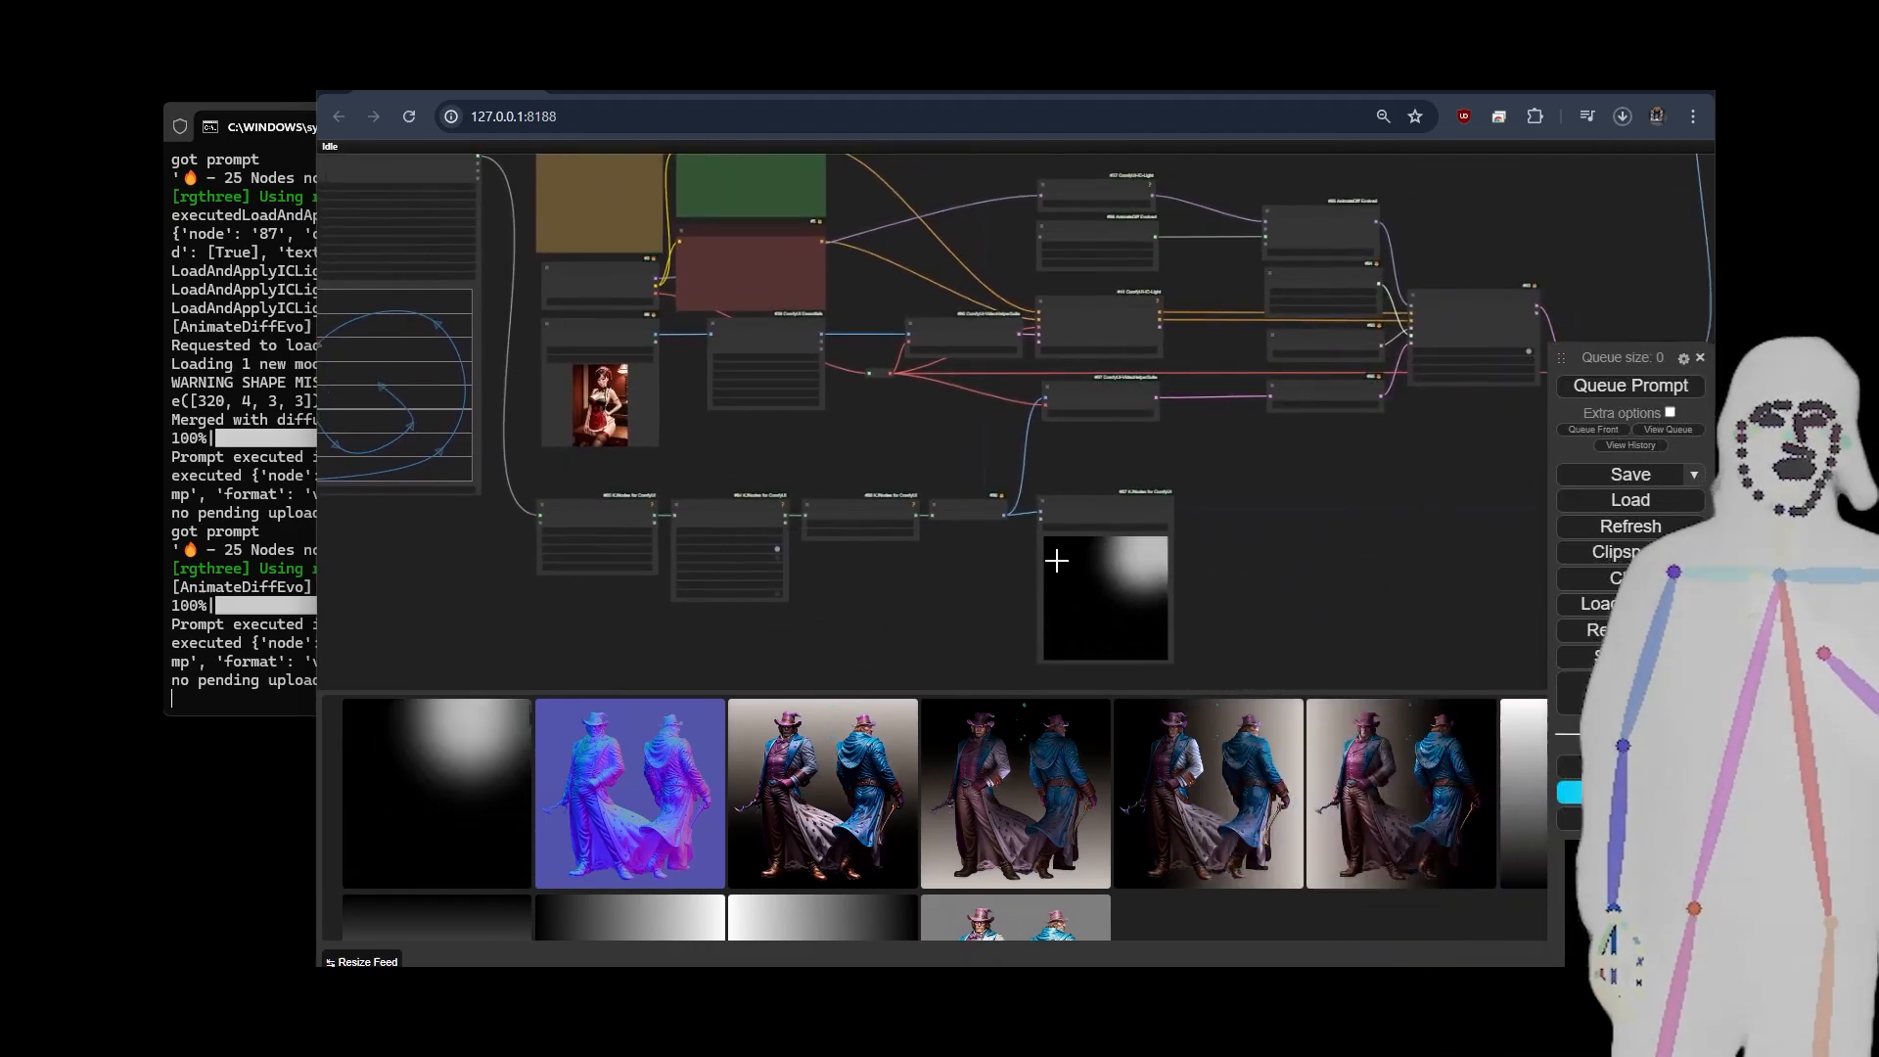
# Run the workflow and examine the animated mask preview and the sampling nodes during generation.
pyautogui.click(1643, 397)
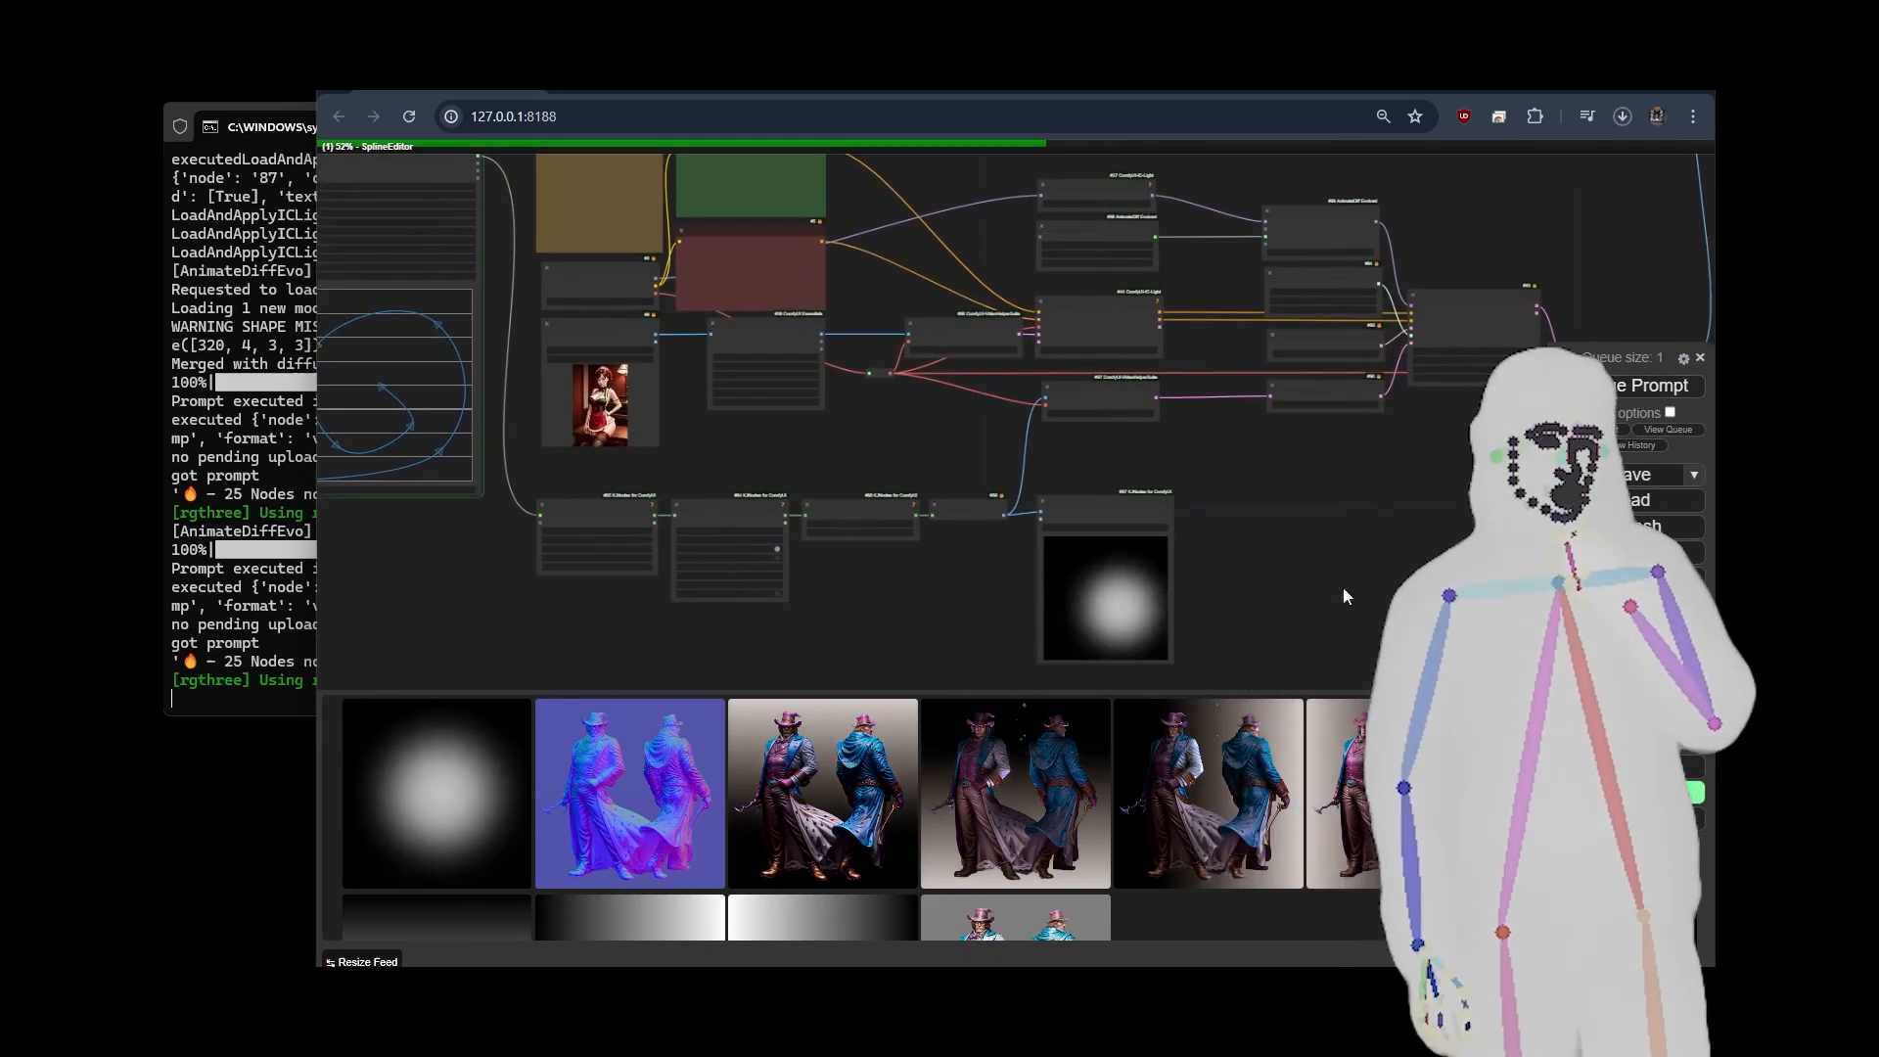
pyautogui.scroll(5, 1231, 436)
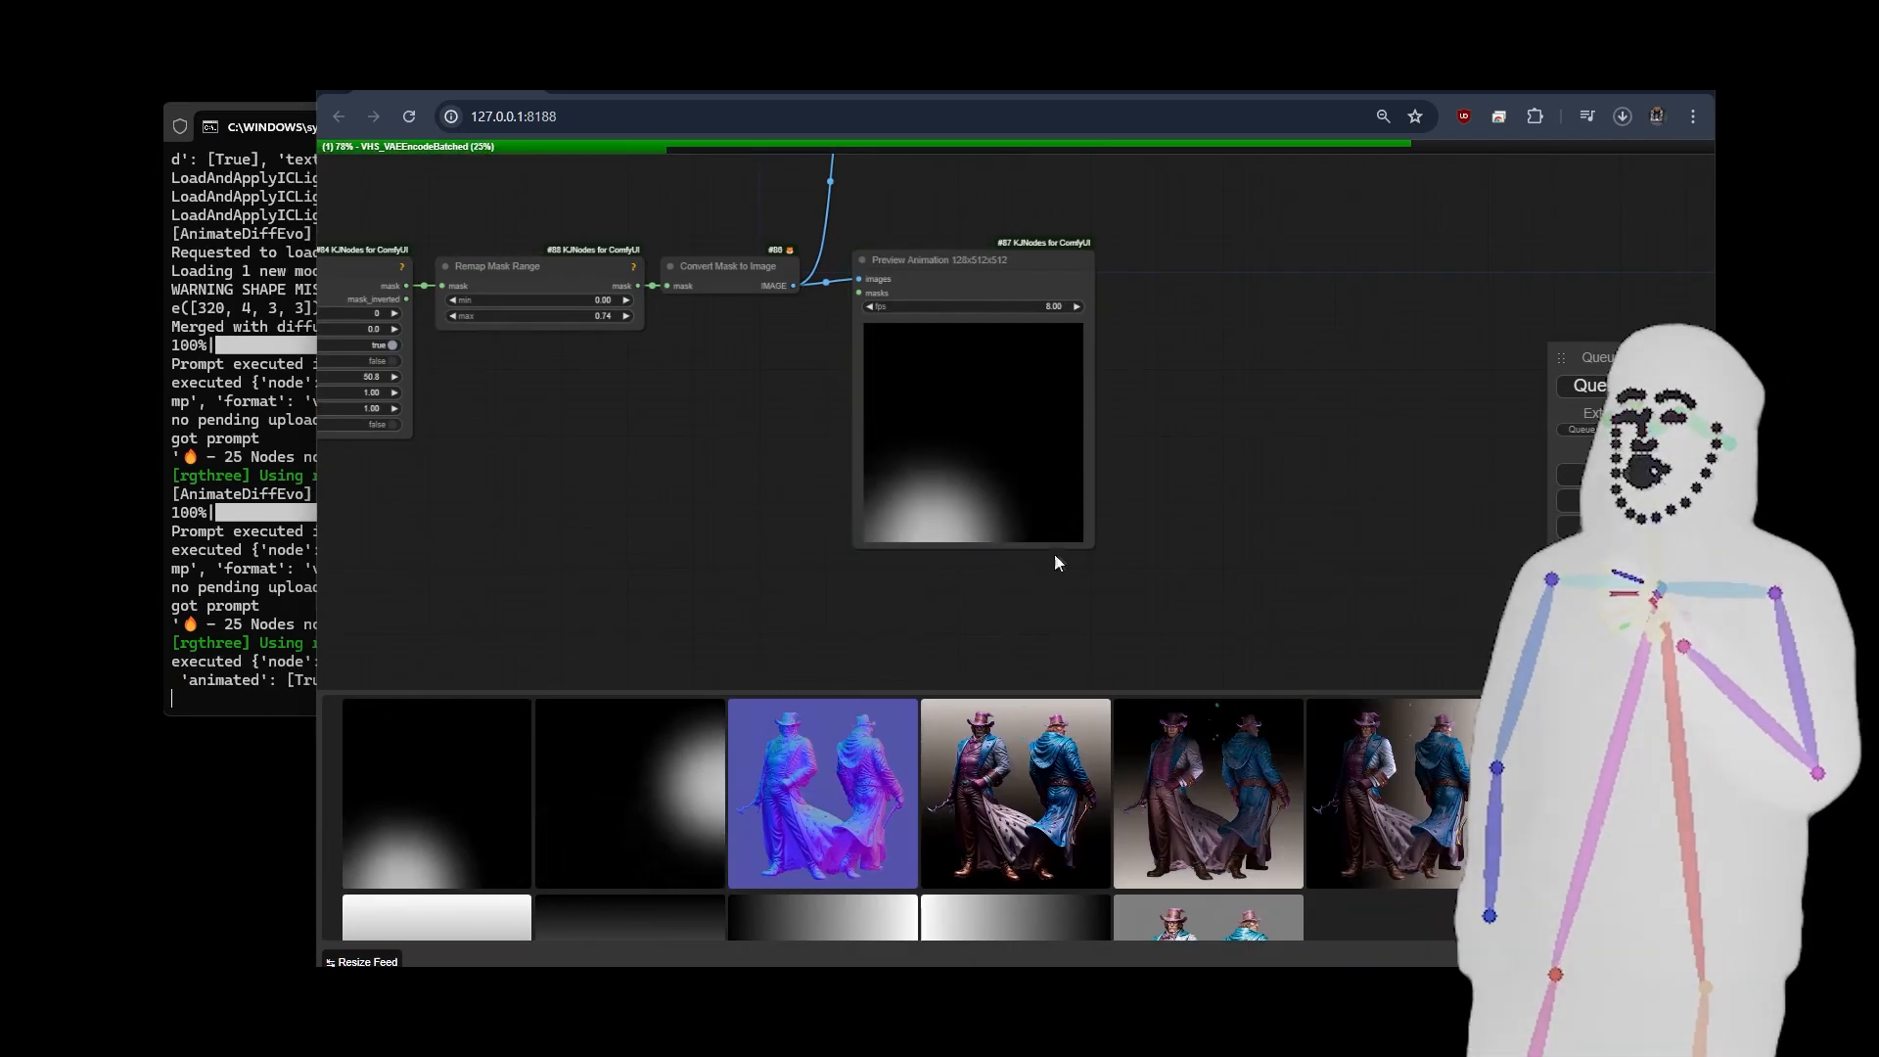
pyautogui.scroll(-8, 521, 501)
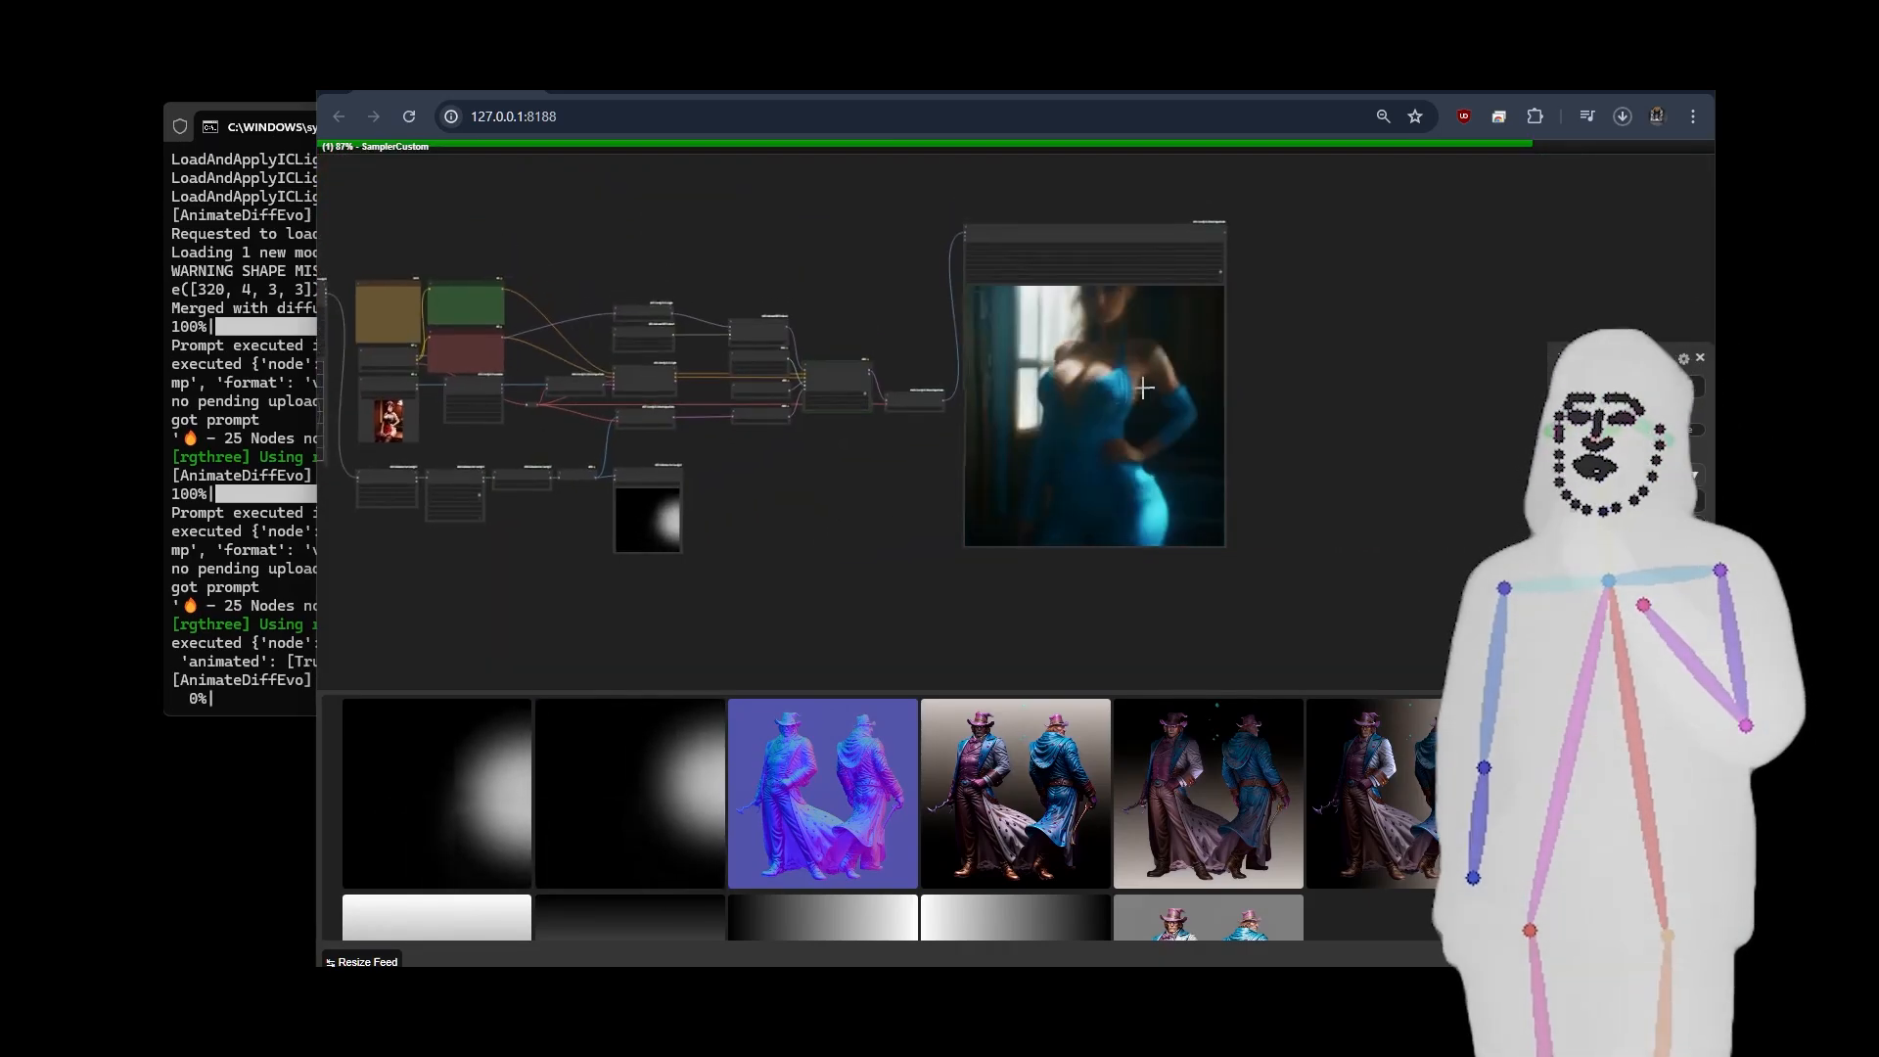
pyautogui.moveTo(772, 562); pyautogui.dragTo(907, 553)
pyautogui.scroll(5, 838, 499)
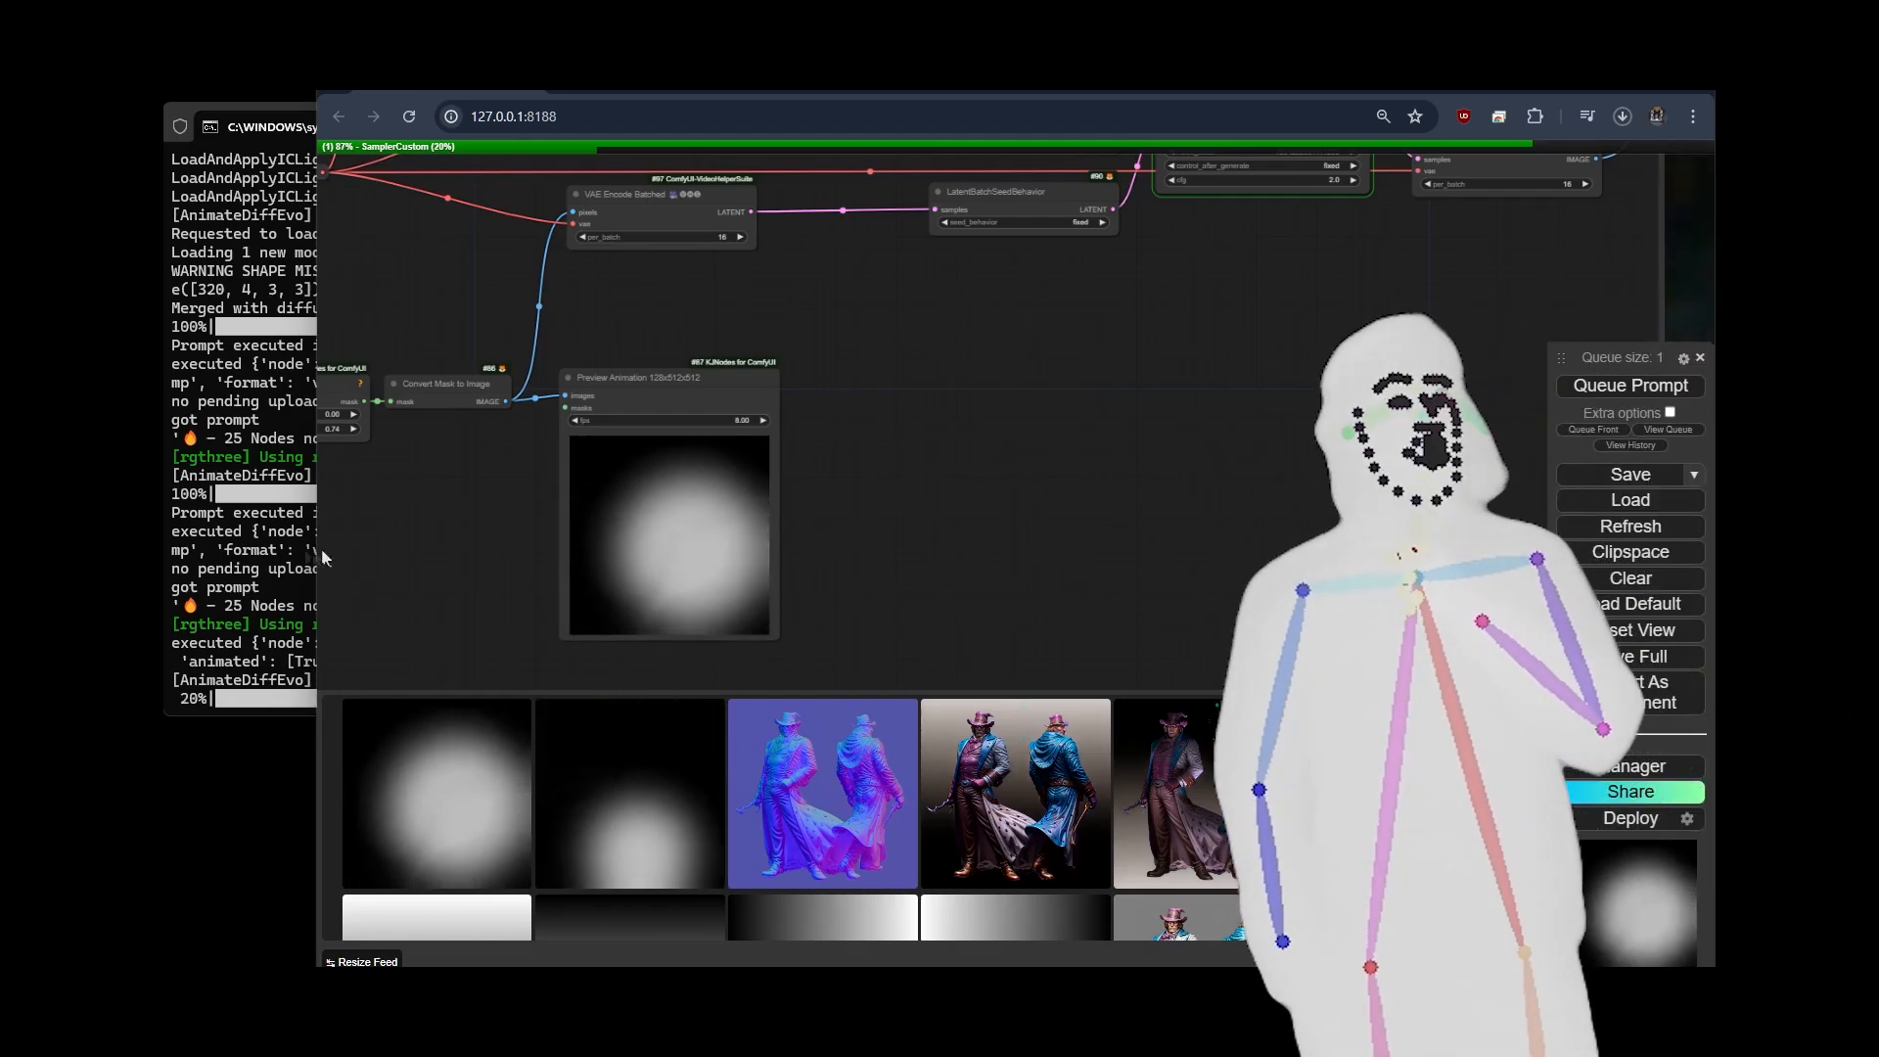
pyautogui.scroll(-5, 838, 499)
pyautogui.scroll(2, 929, 525)
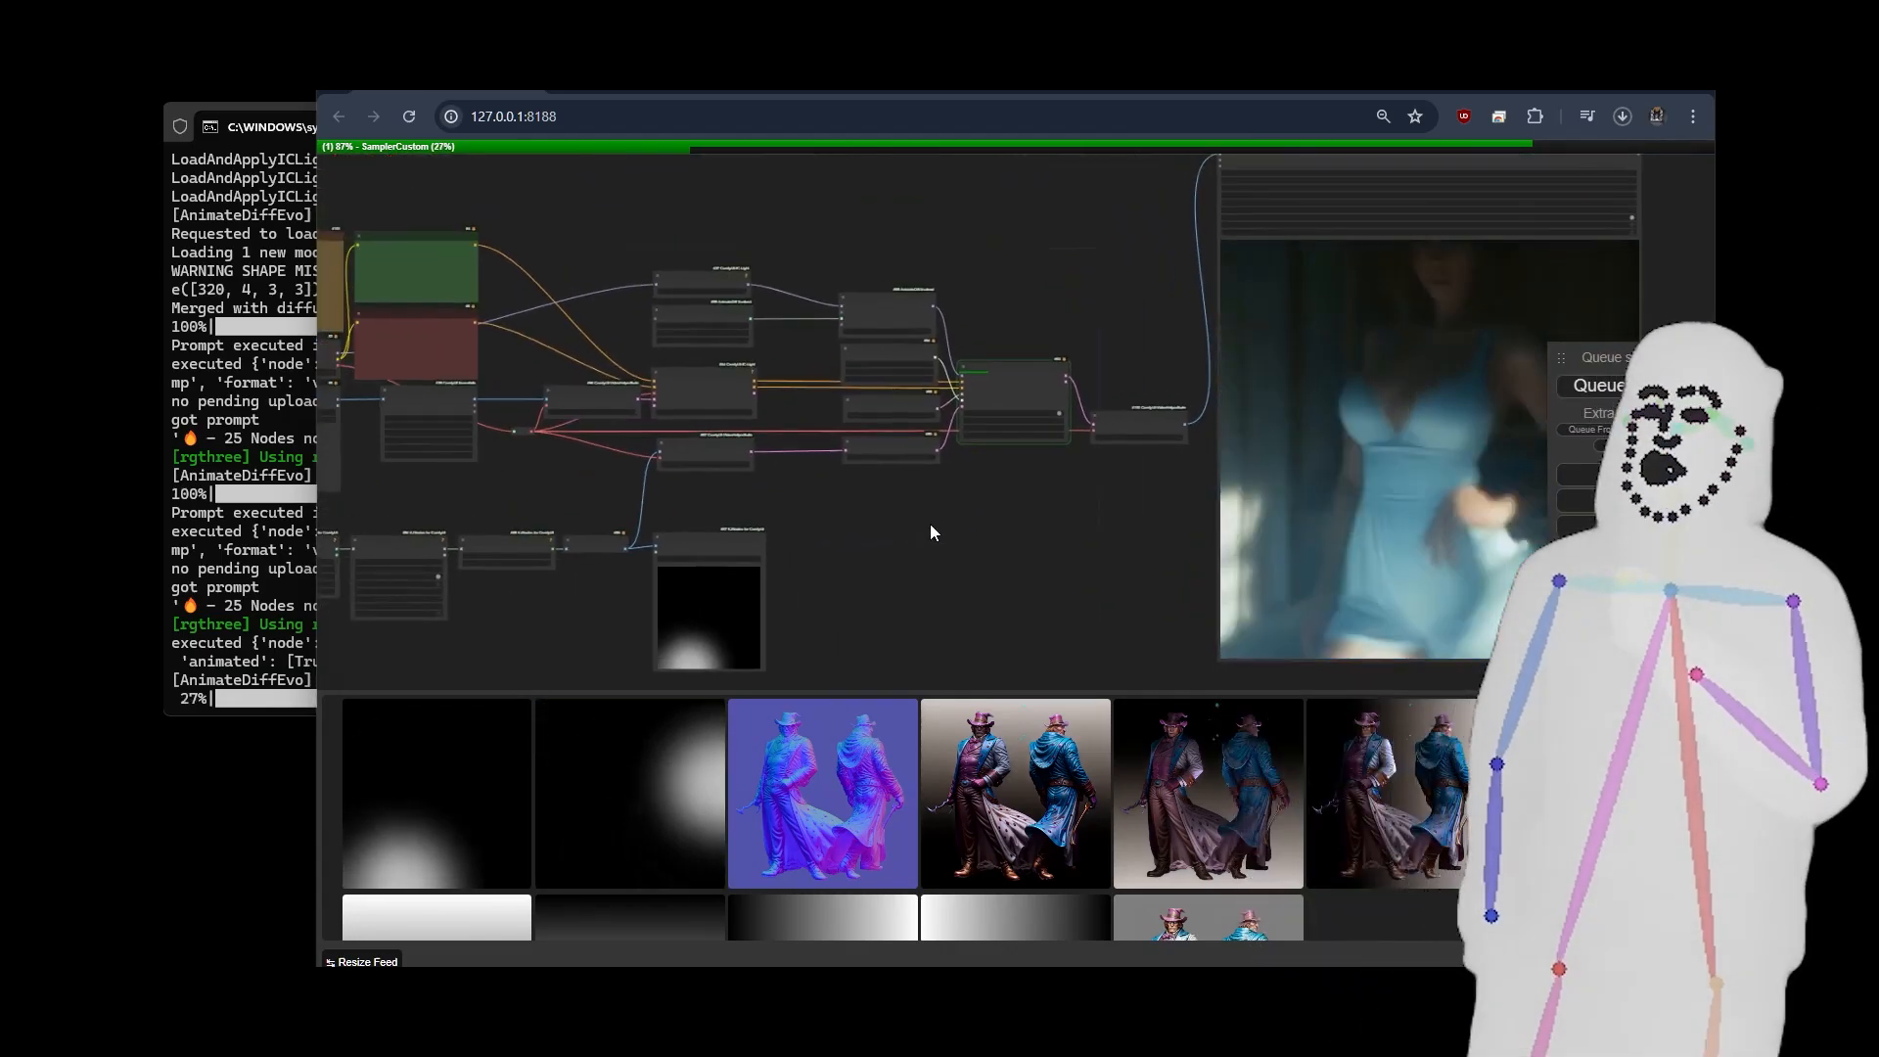
pyautogui.scroll(3, 969, 518)
pyautogui.moveTo(884, 543); pyautogui.dragTo(922, 548)
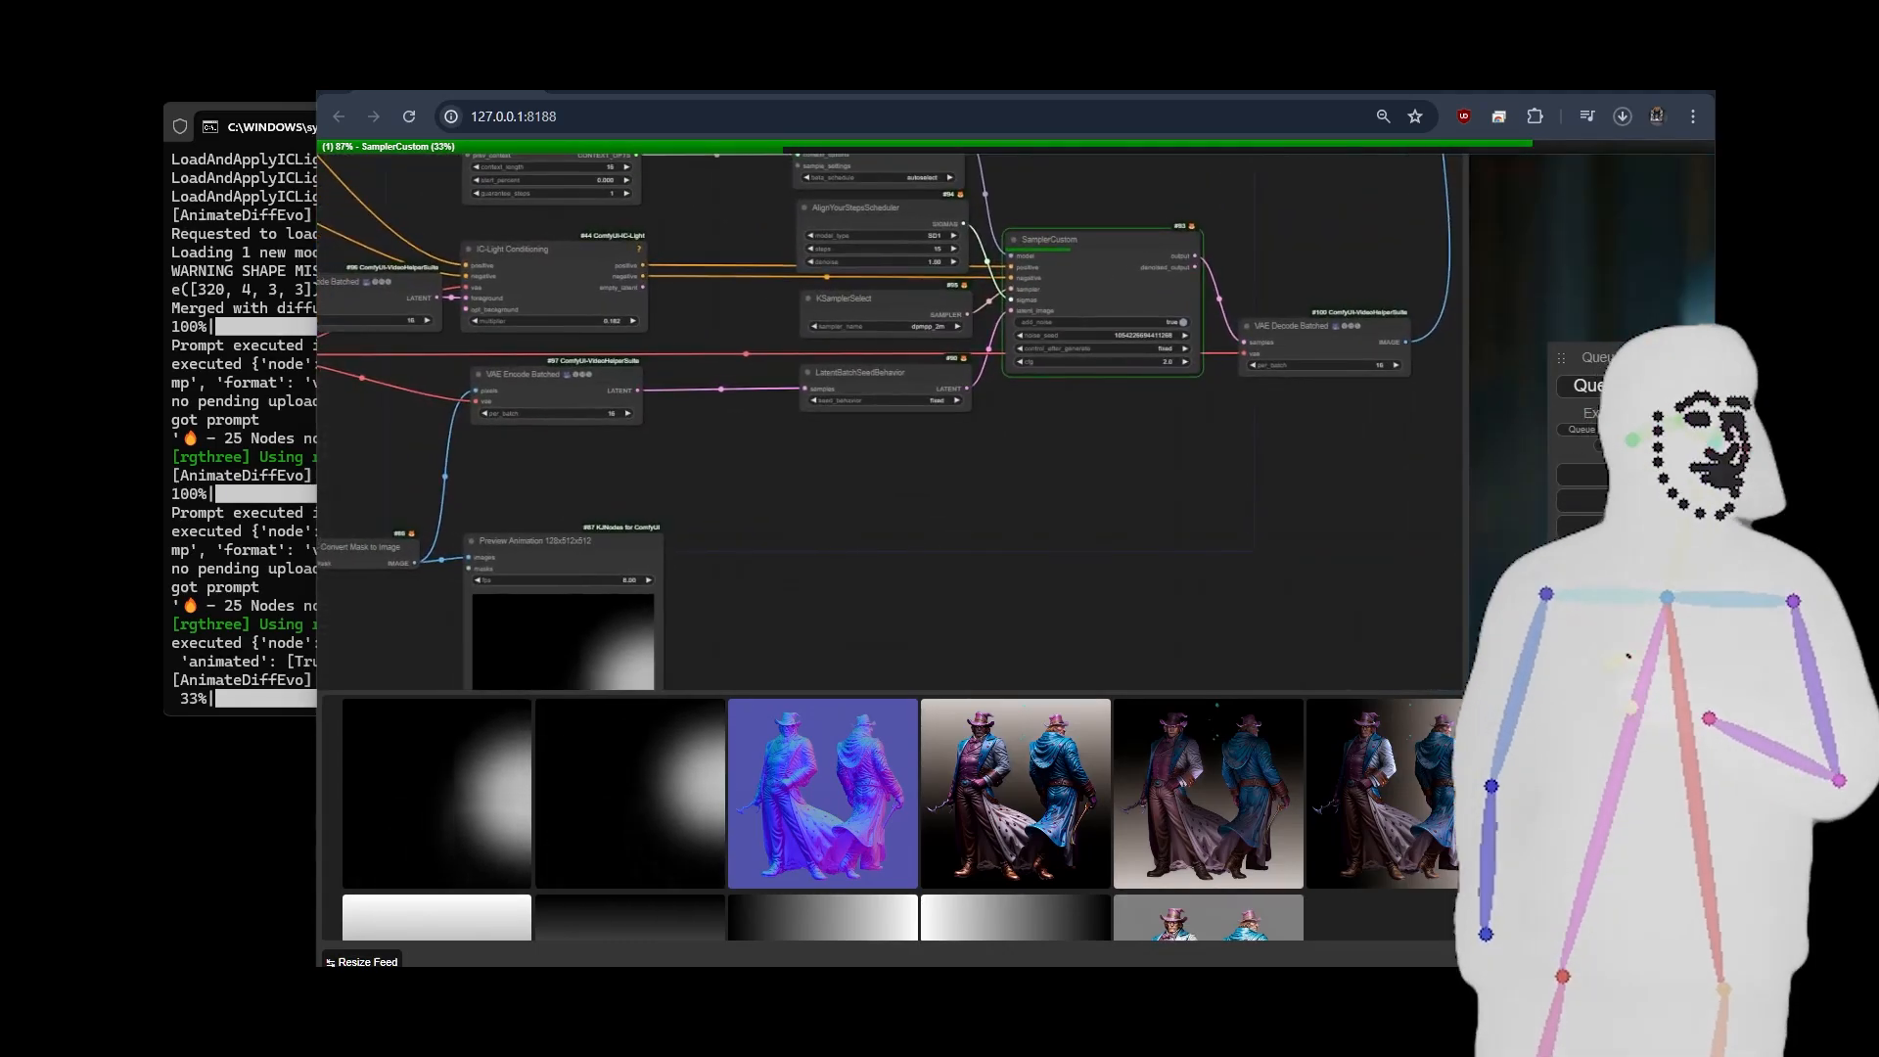
pyautogui.scroll(-5, 643, 486)
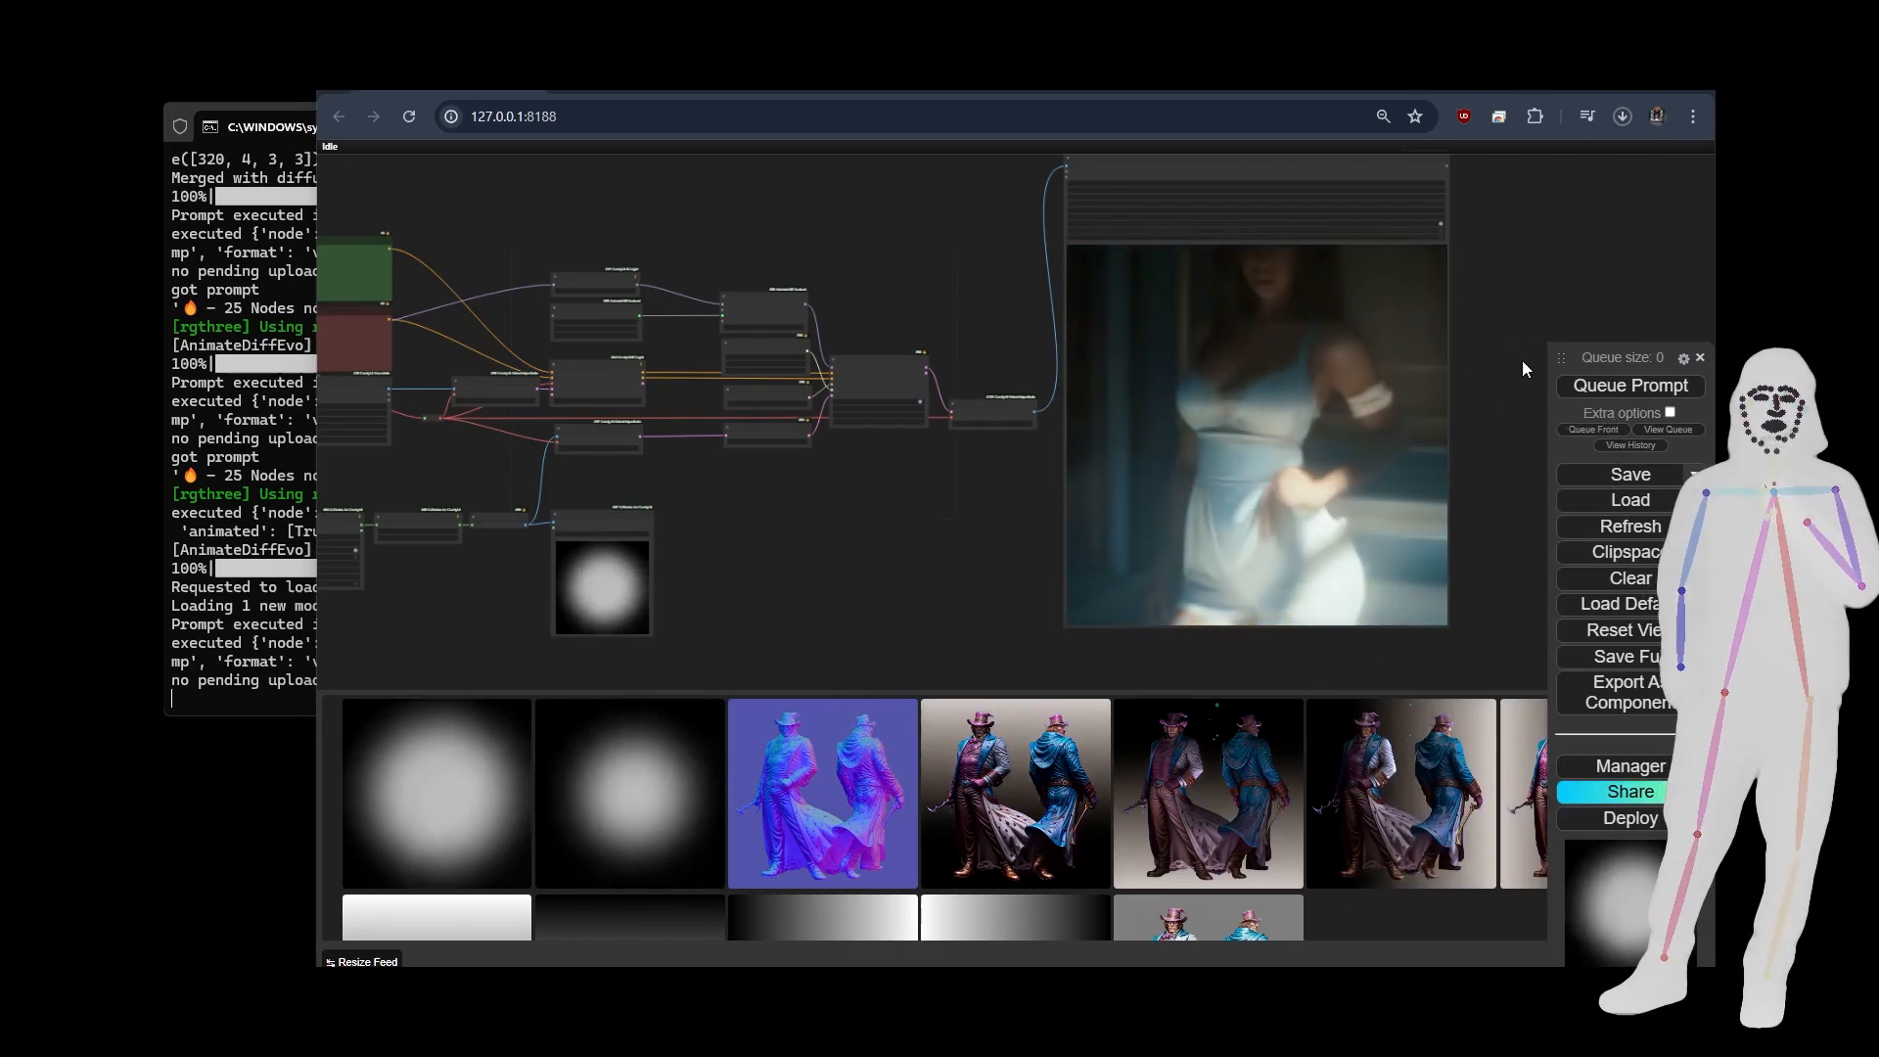
# Examine the relit video output alongside the mask preview and the complete spline-mask node graph.
pyautogui.moveTo(1523, 369); pyautogui.dragTo(1196, 372)
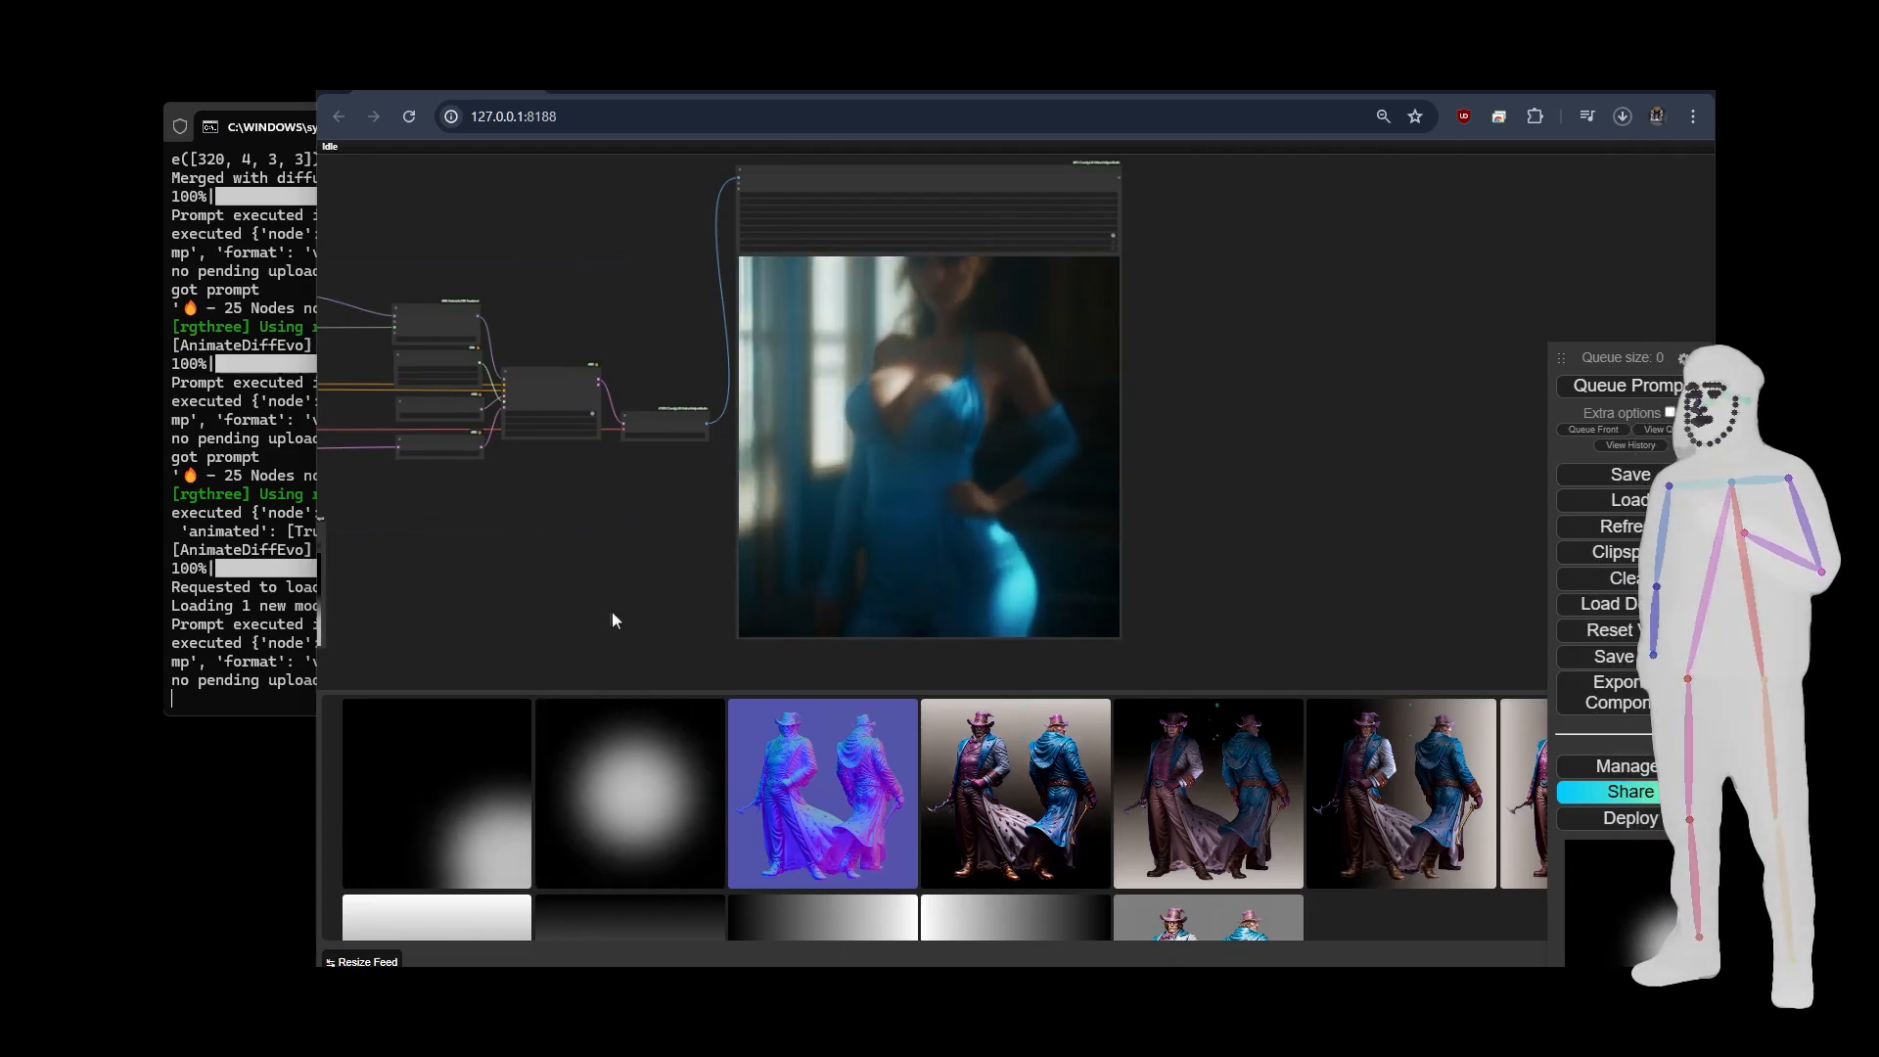
pyautogui.moveTo(562, 525); pyautogui.dragTo(710, 553)
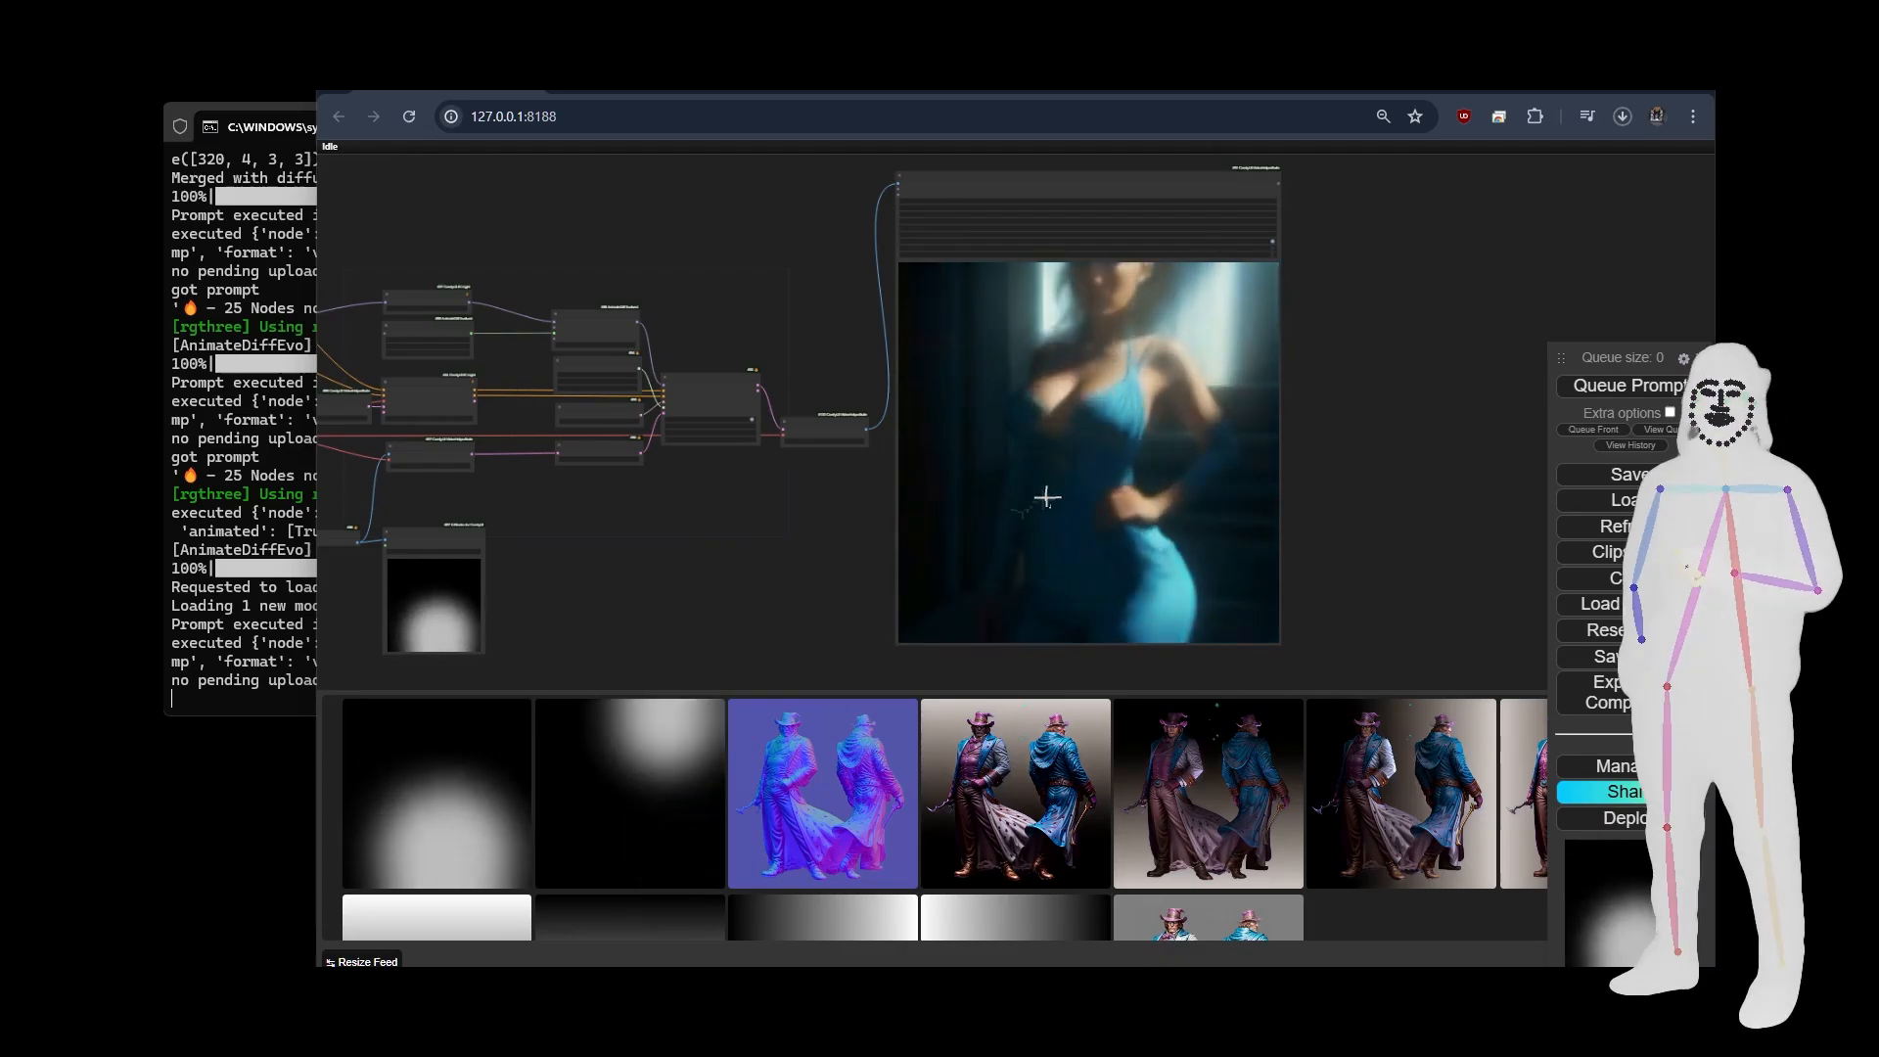
pyautogui.moveTo(760, 525); pyautogui.dragTo(1115, 525)
pyautogui.scroll(-2, 1110, 517)
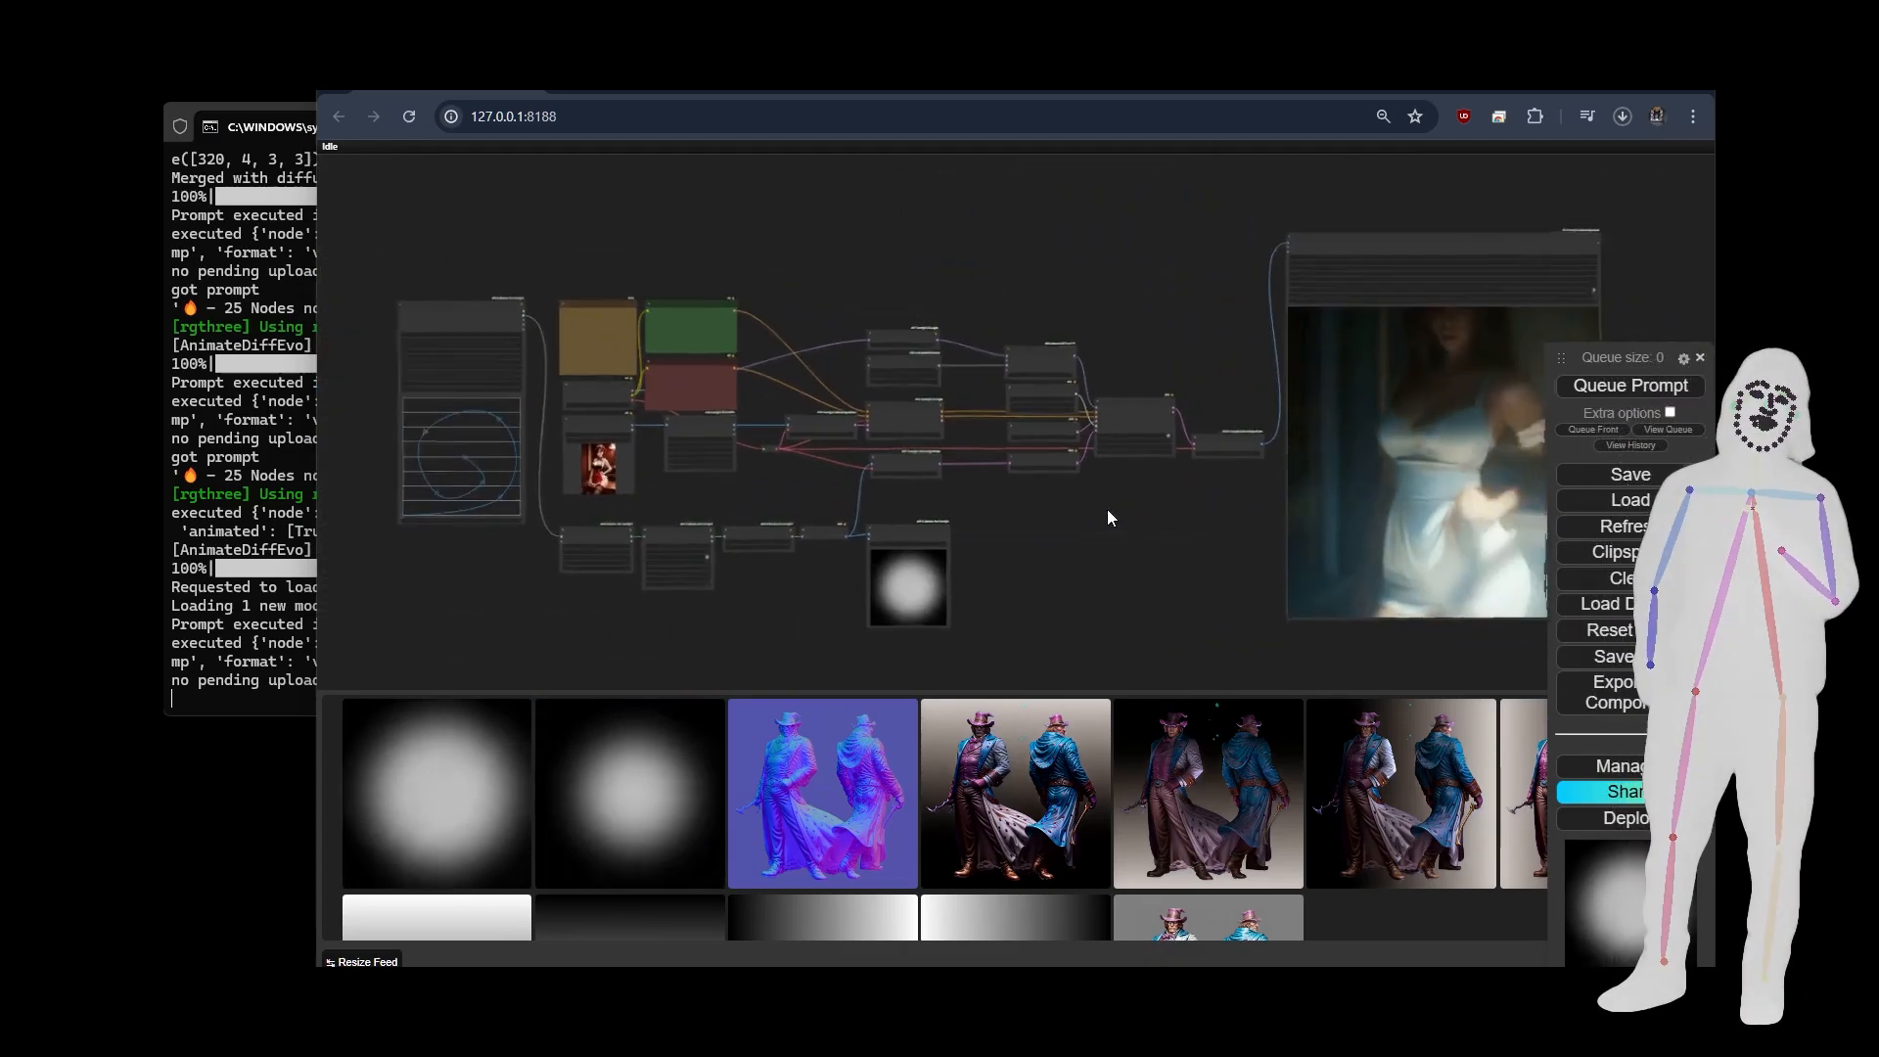
pyautogui.scroll(-2, 1107, 509)
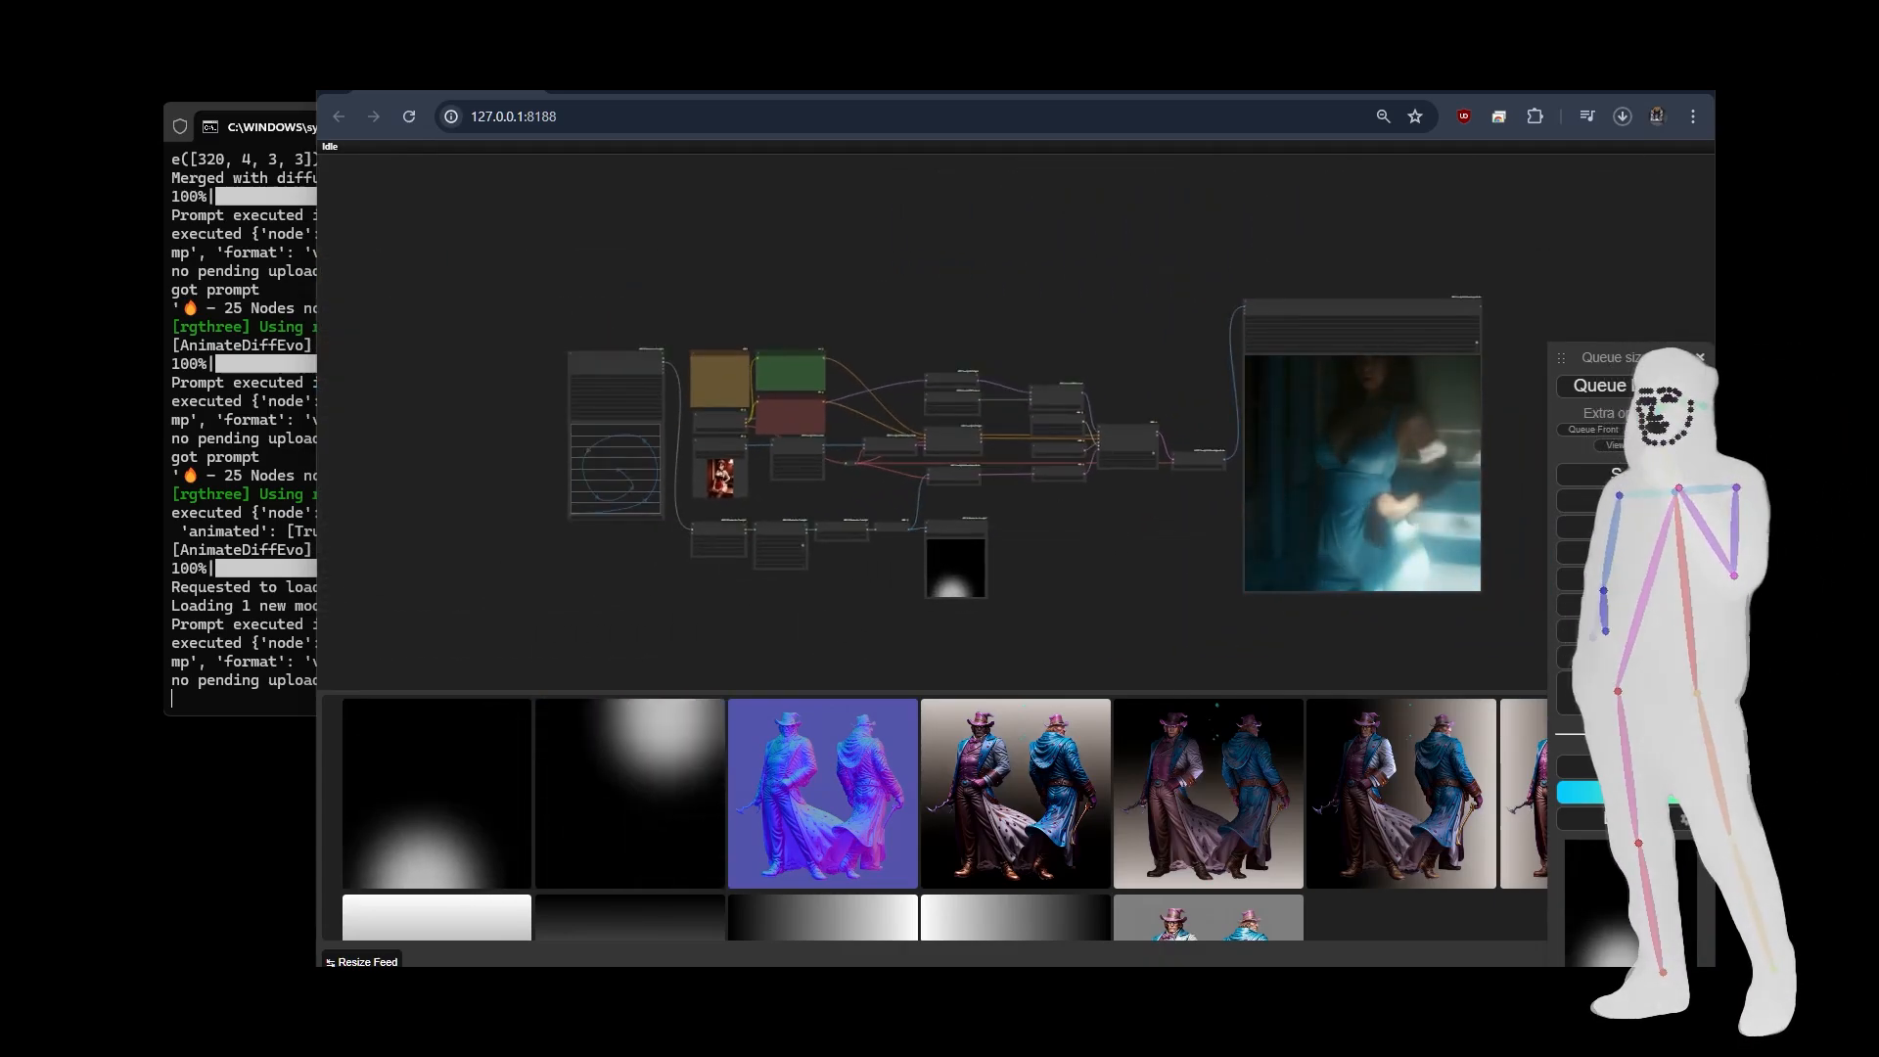
# Open the NOVA spotlight workflow and set Enable extras to no in the Fast Groups Bypasser node.
pyautogui.moveTo(695, 333); pyautogui.dragTo(862, 311)
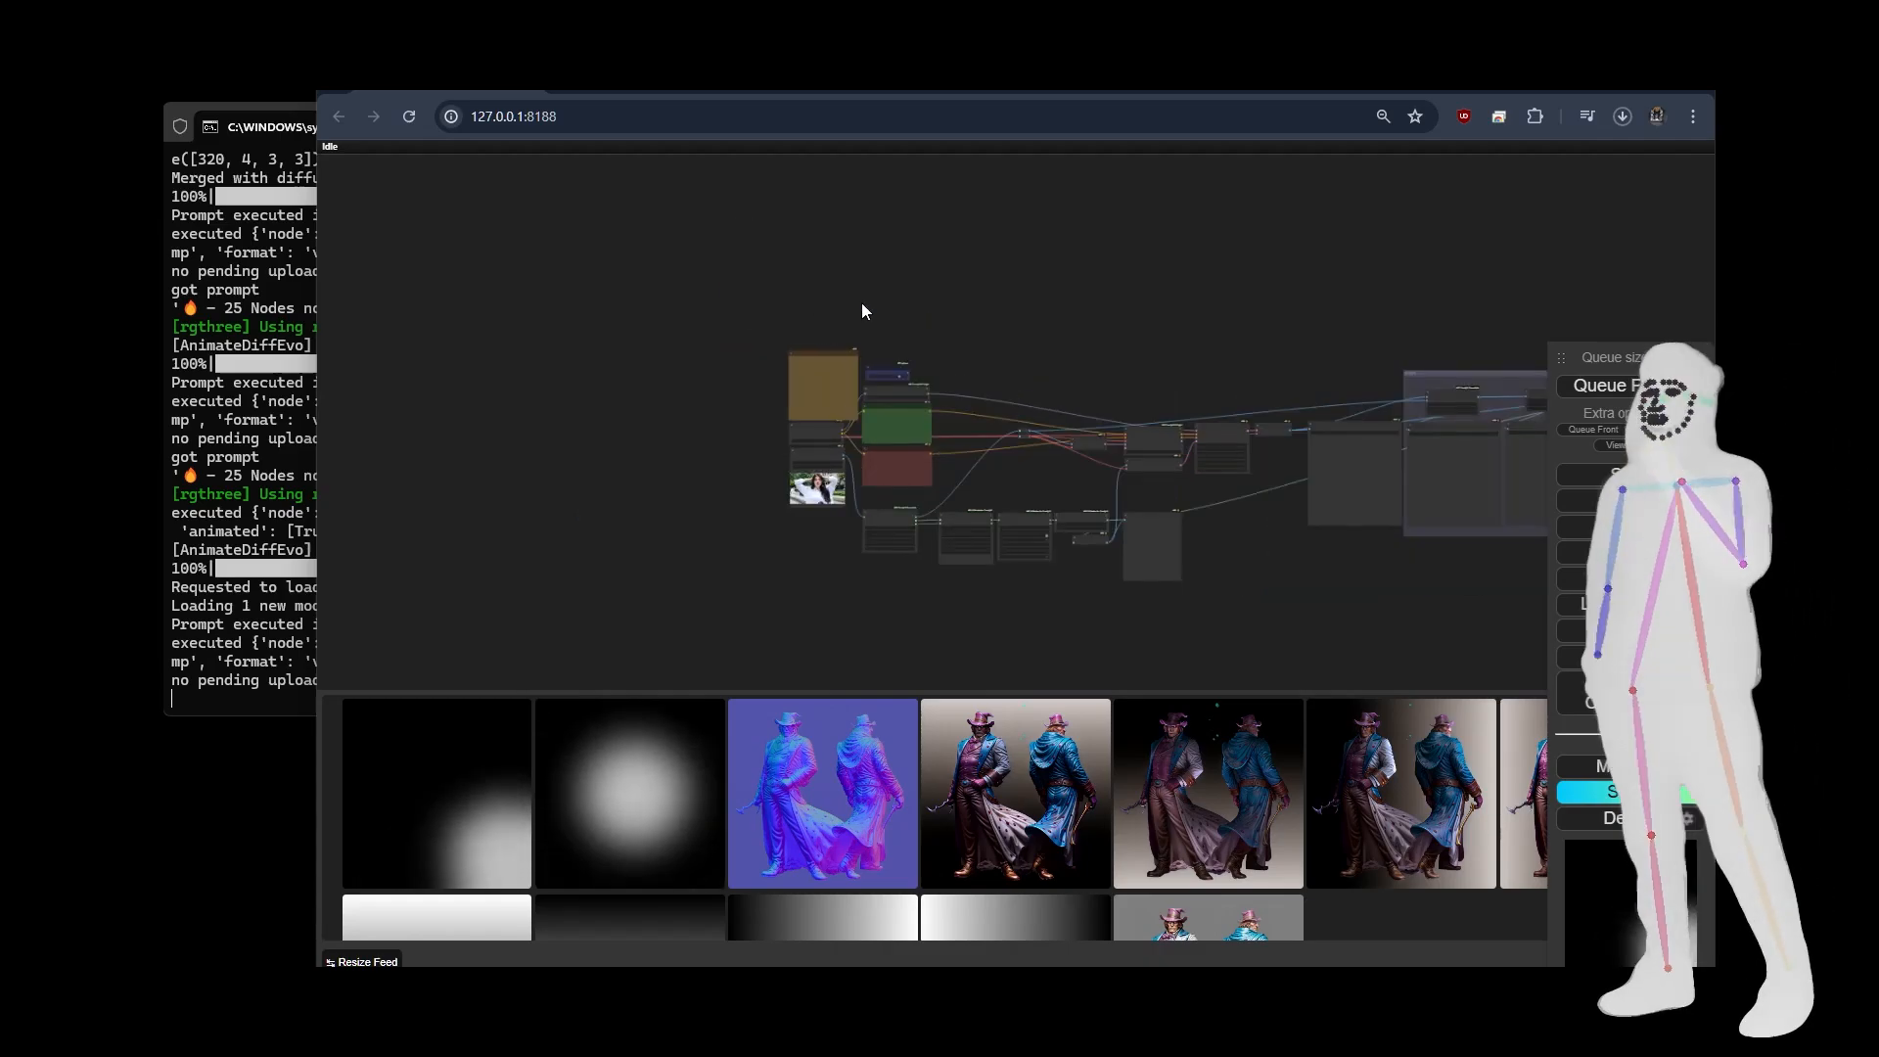
pyautogui.moveTo(1184, 323); pyautogui.dragTo(888, 320)
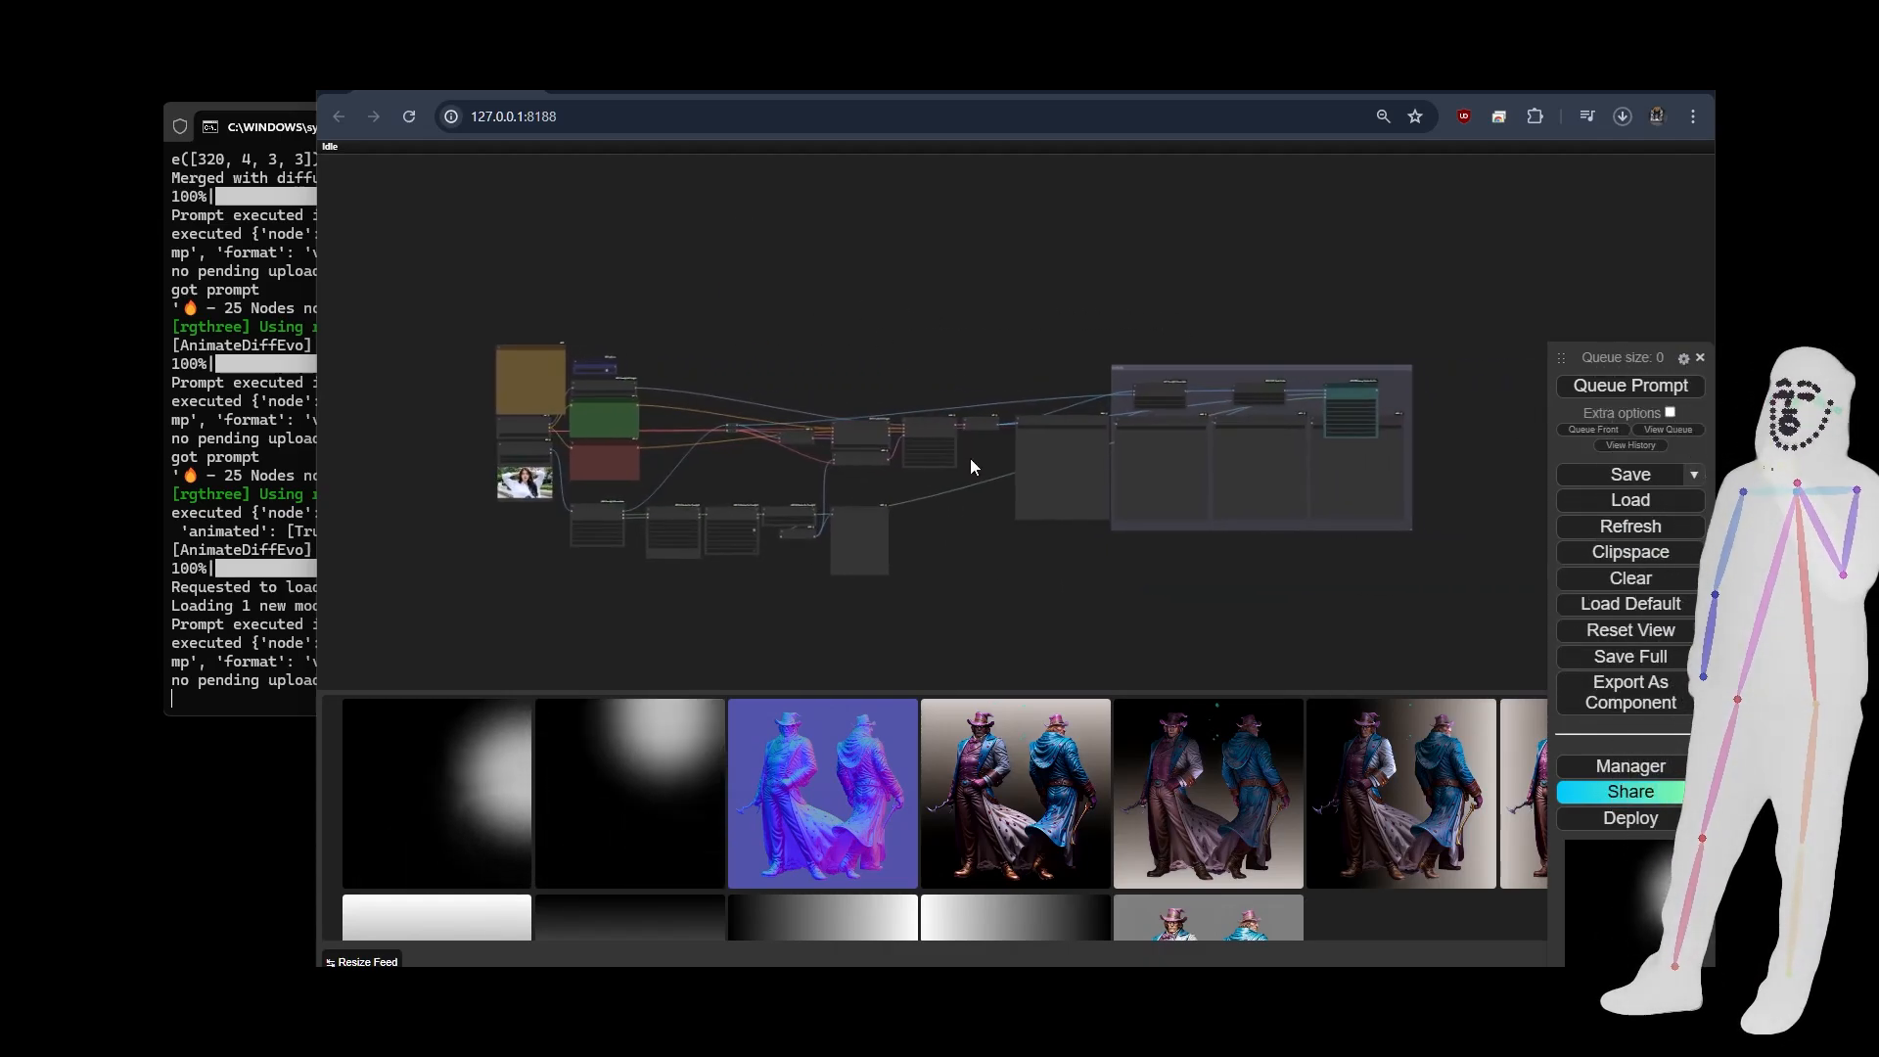
pyautogui.scroll(10, 593, 366)
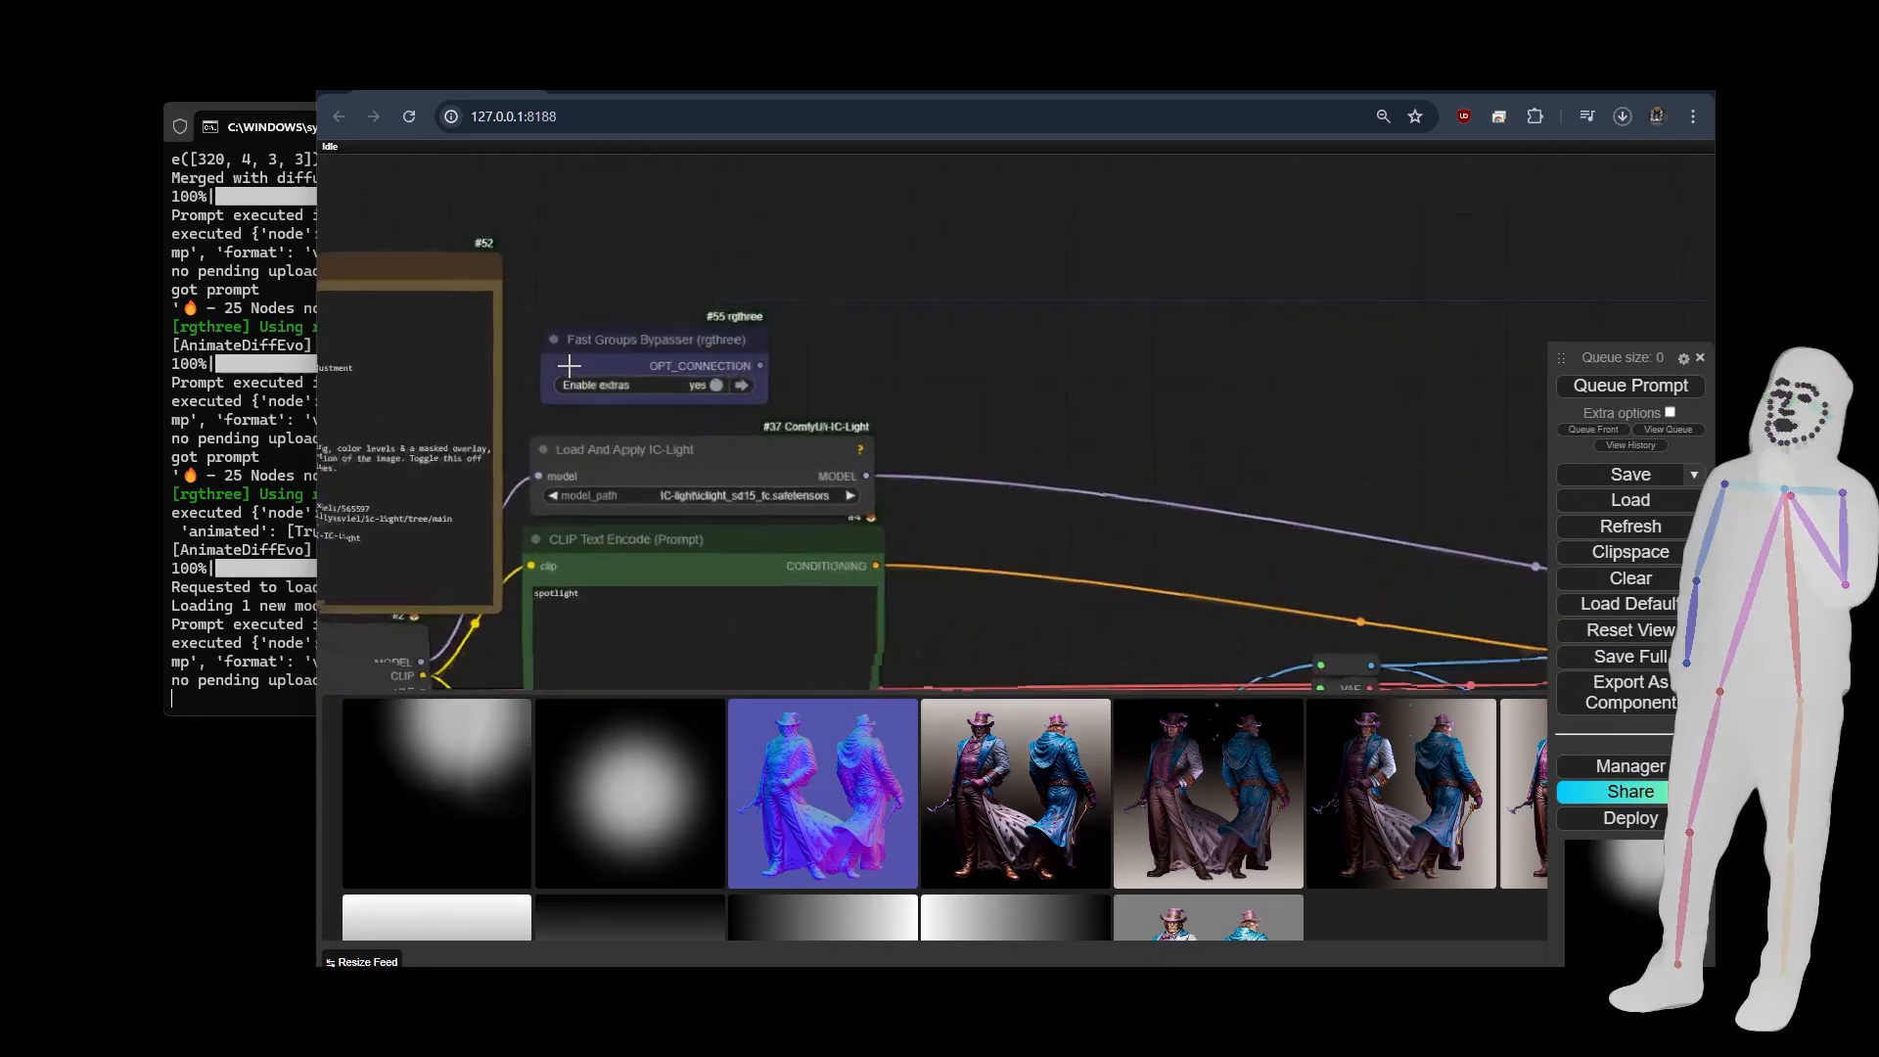
pyautogui.scroll(-13, 628, 274)
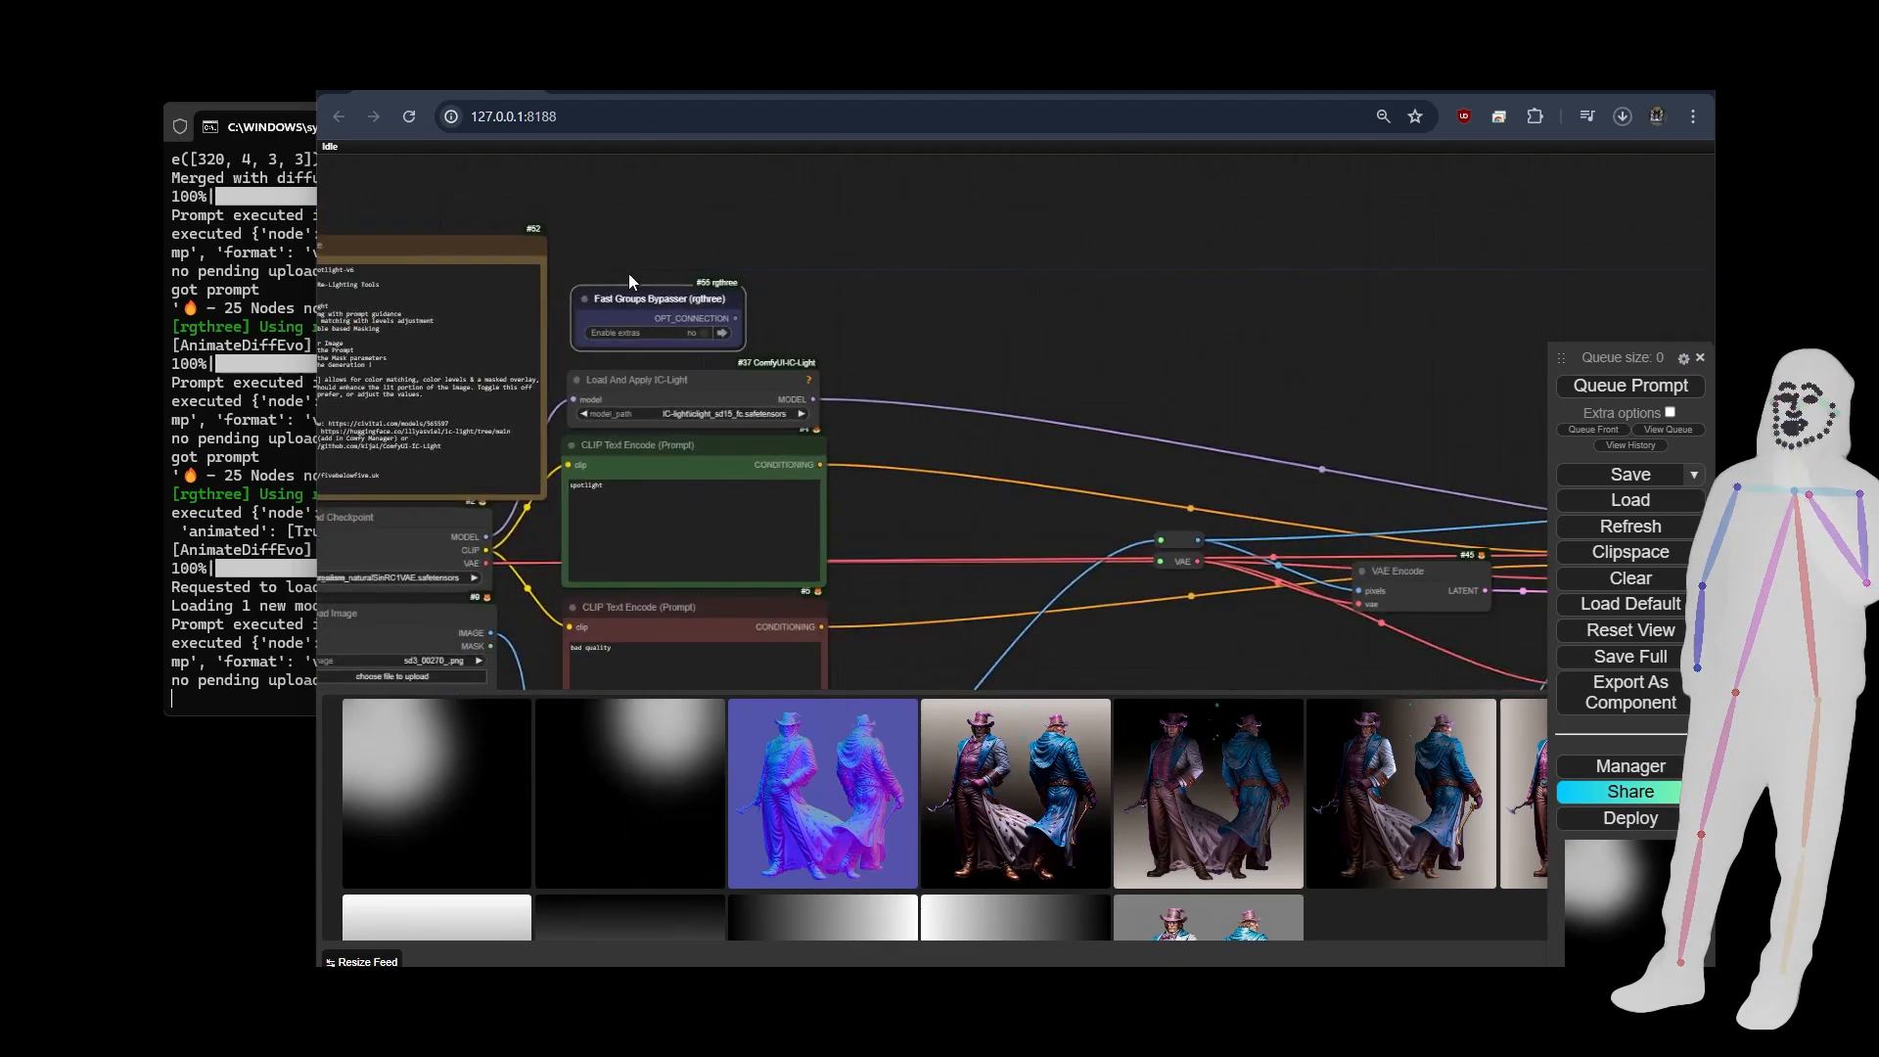
pyautogui.moveTo(1145, 315); pyautogui.dragTo(1129, 267)
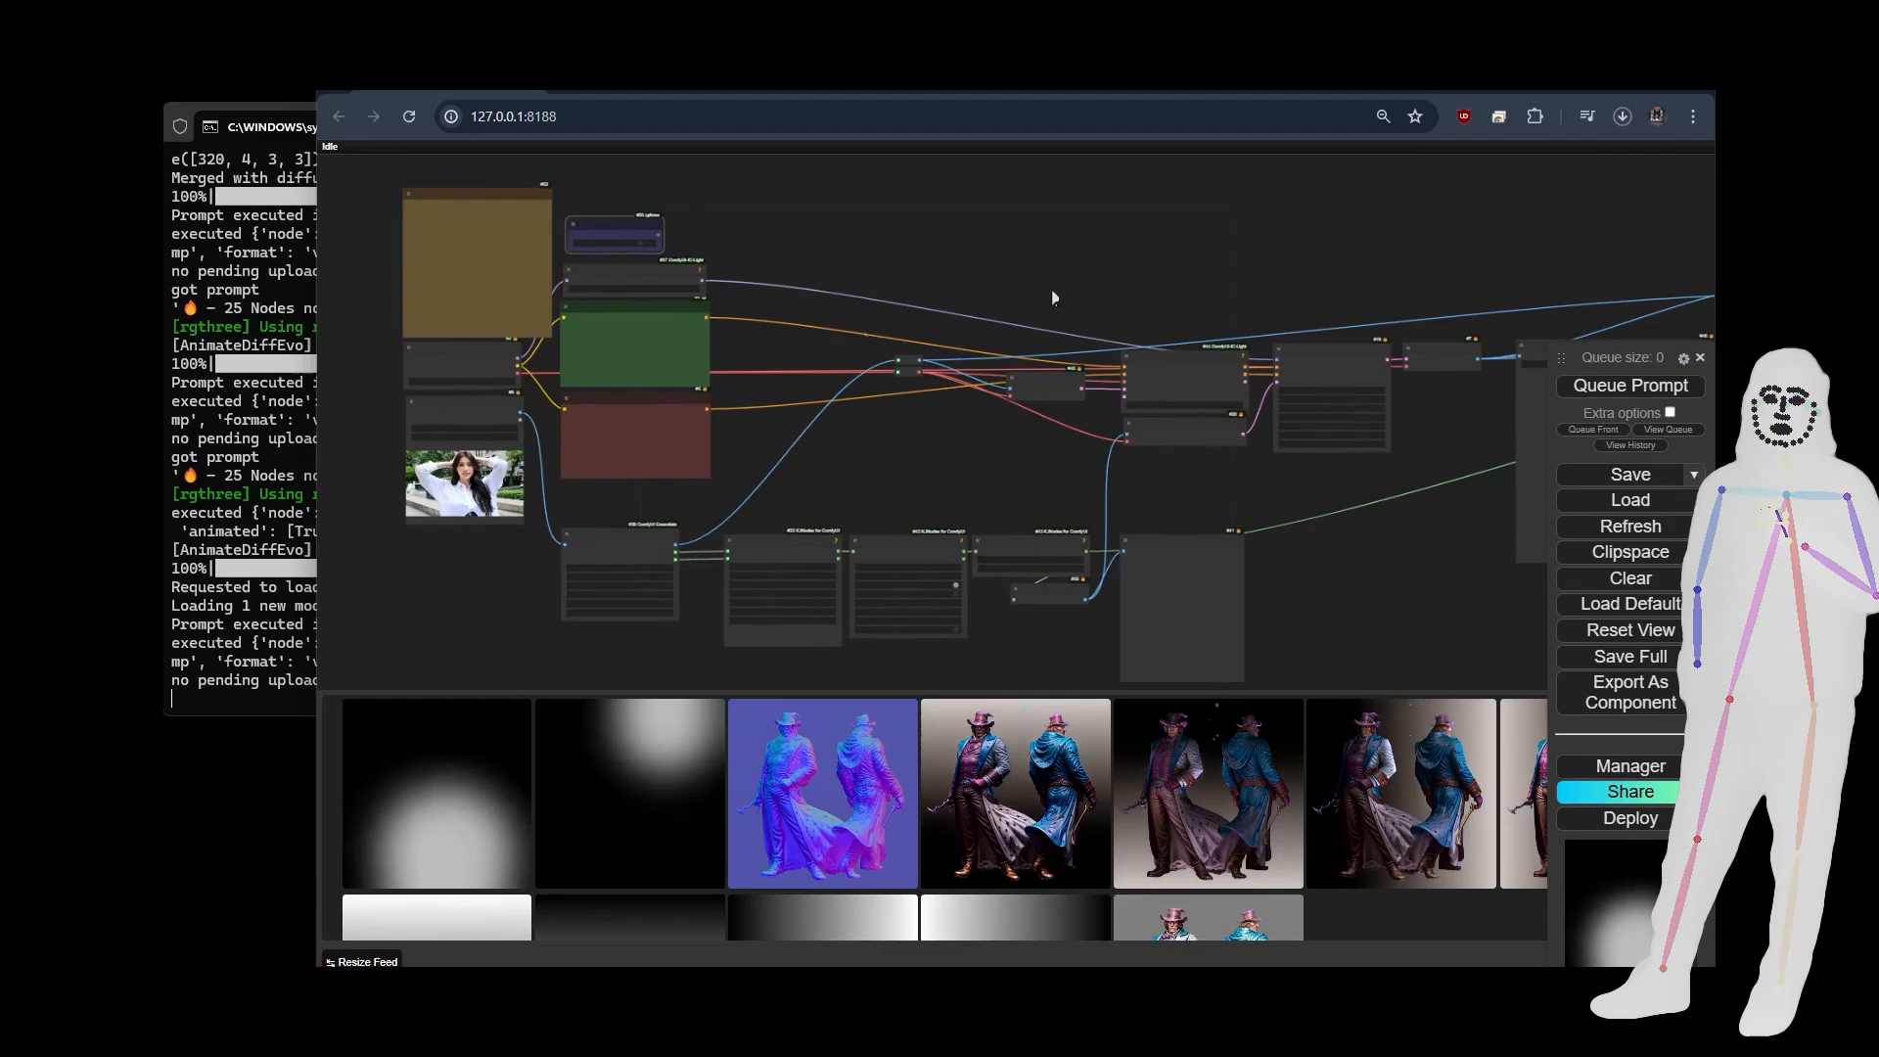
# Browse the available images in the Load Image node and choose the one of a woman in black standing before a red doorway.
pyautogui.scroll(6, 366, 450)
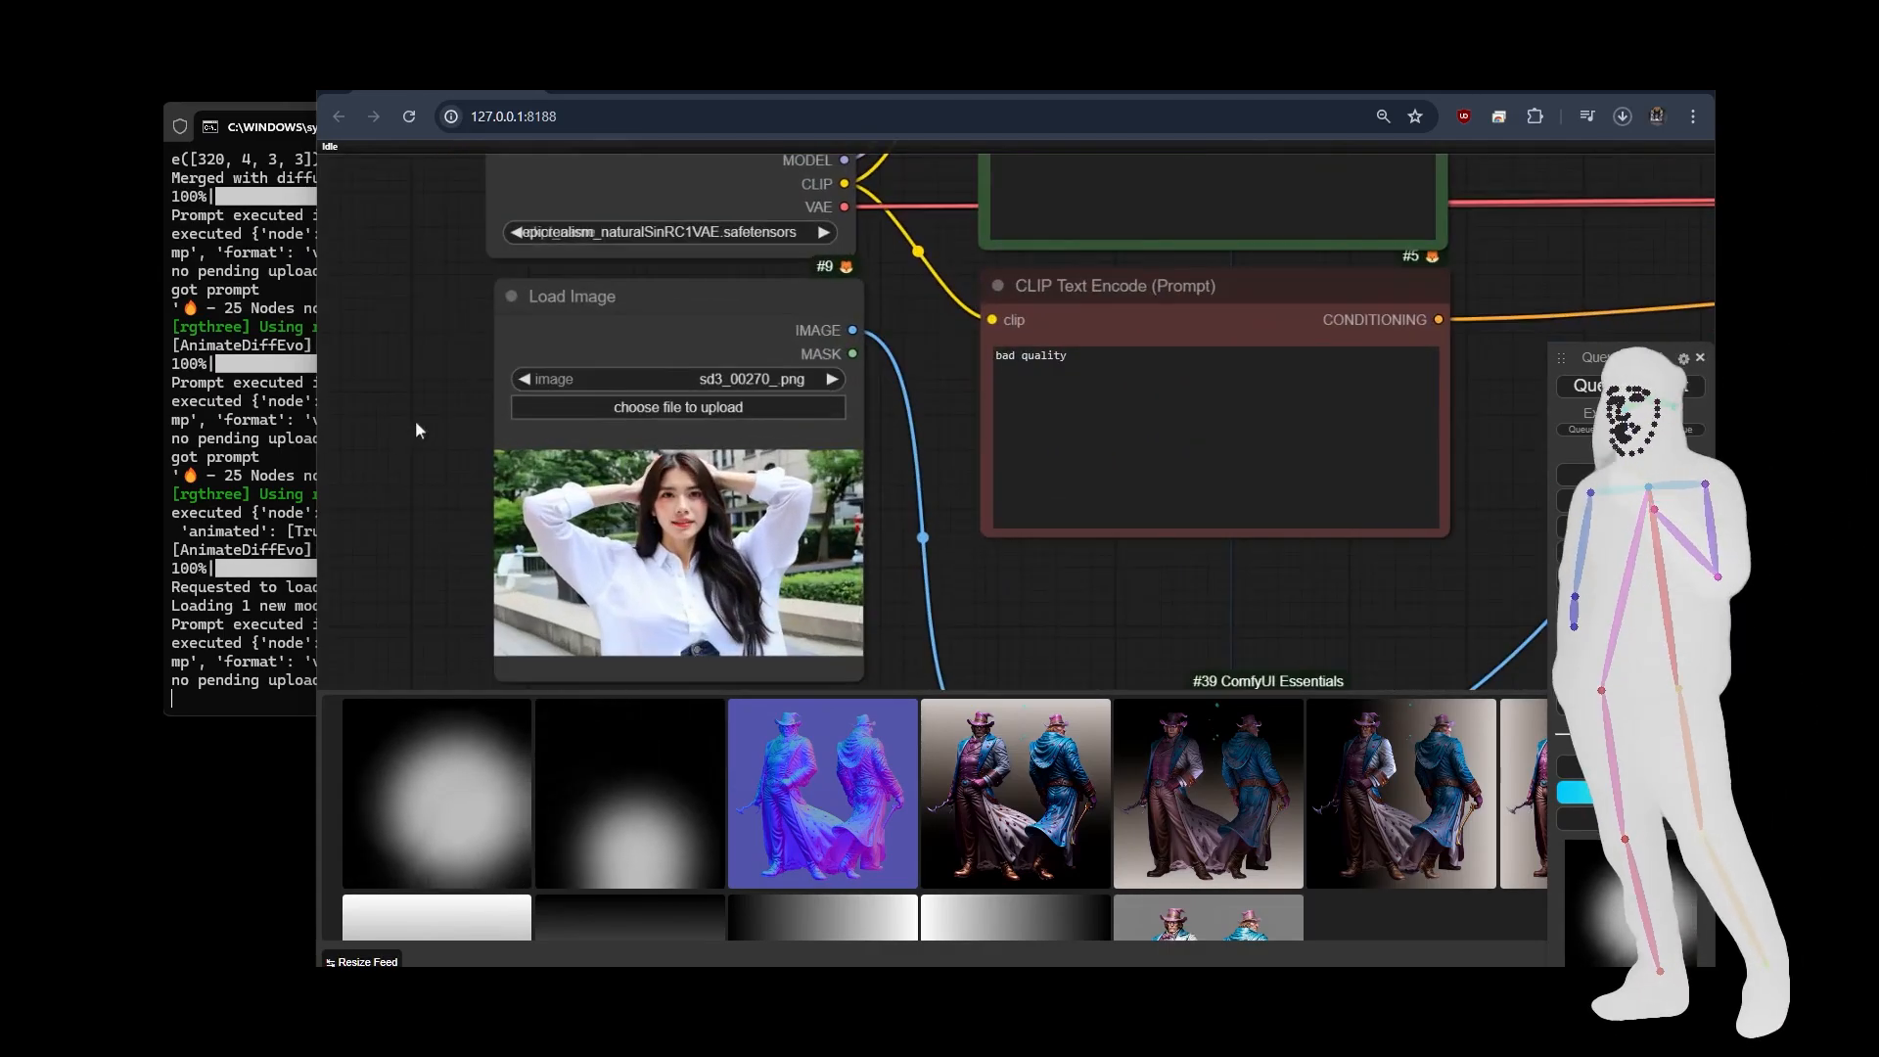
pyautogui.click(524, 379)
pyautogui.click(524, 378)
pyautogui.click(525, 378)
pyautogui.click(524, 379)
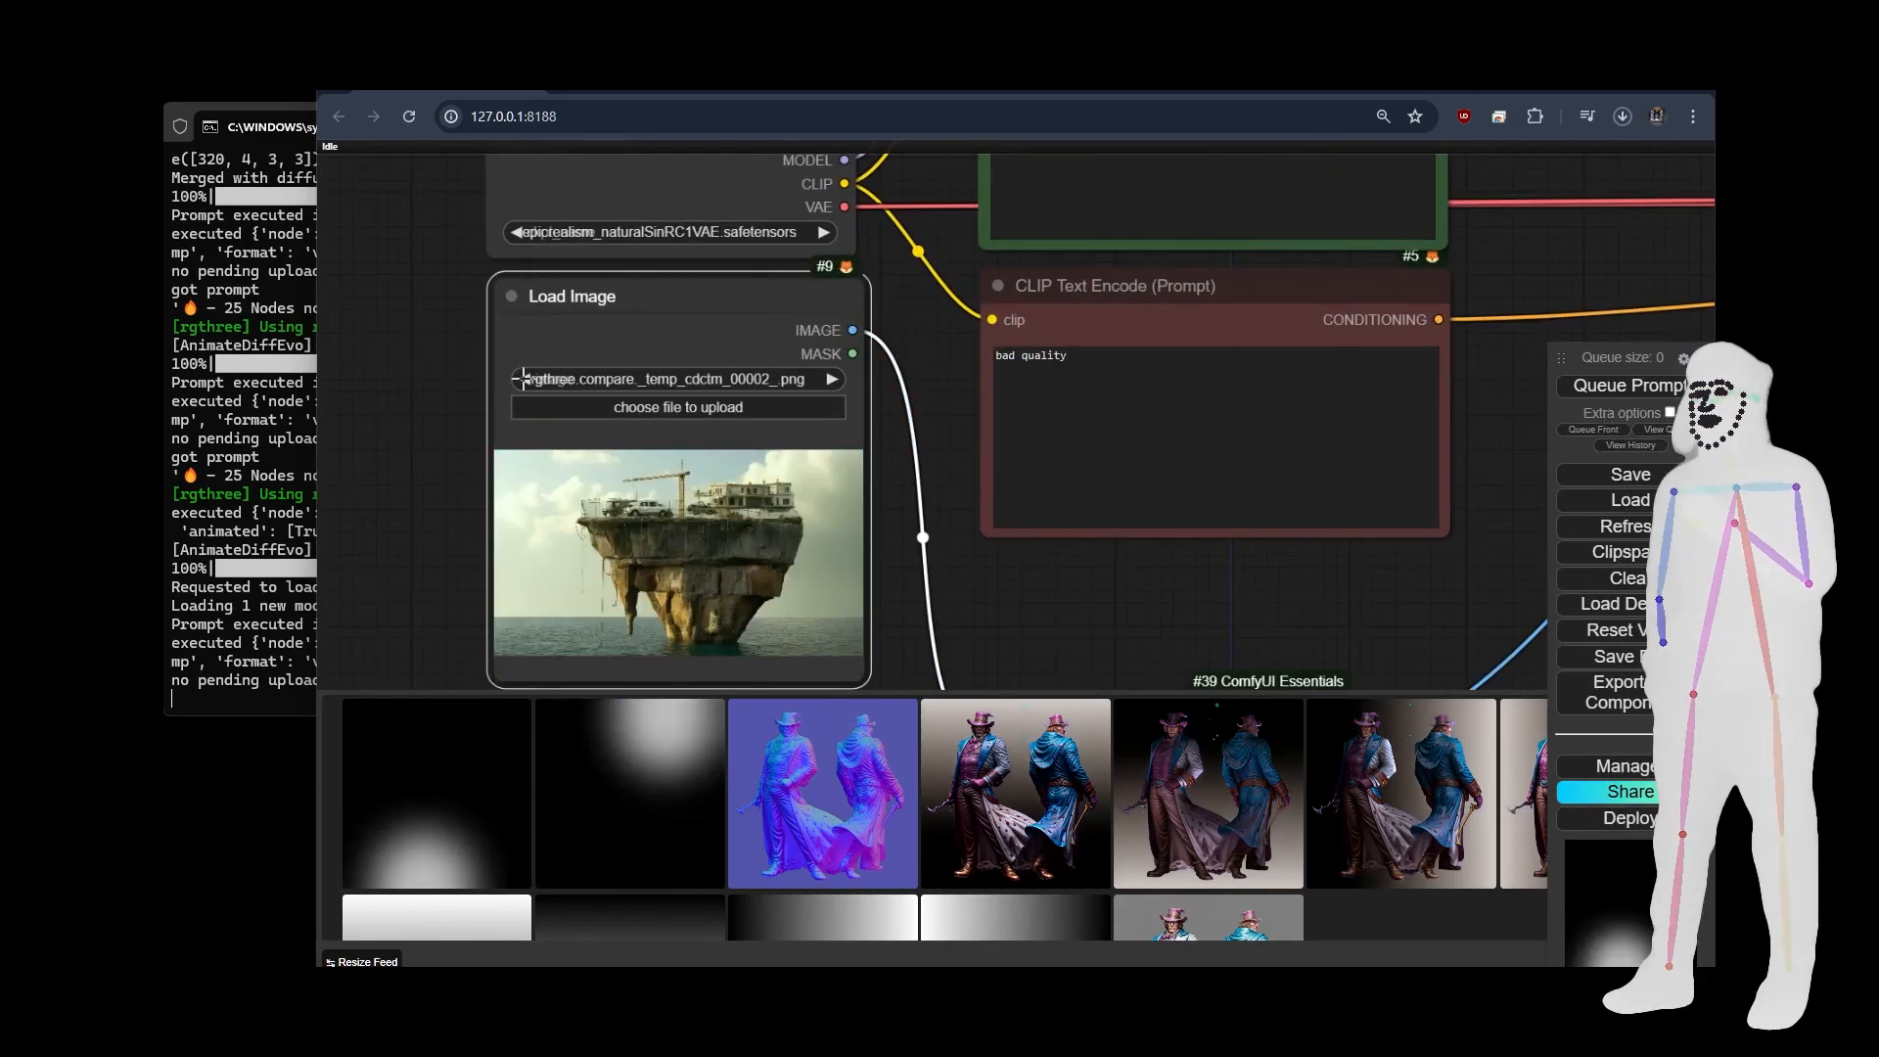
pyautogui.click(596, 380)
pyautogui.click(548, 184)
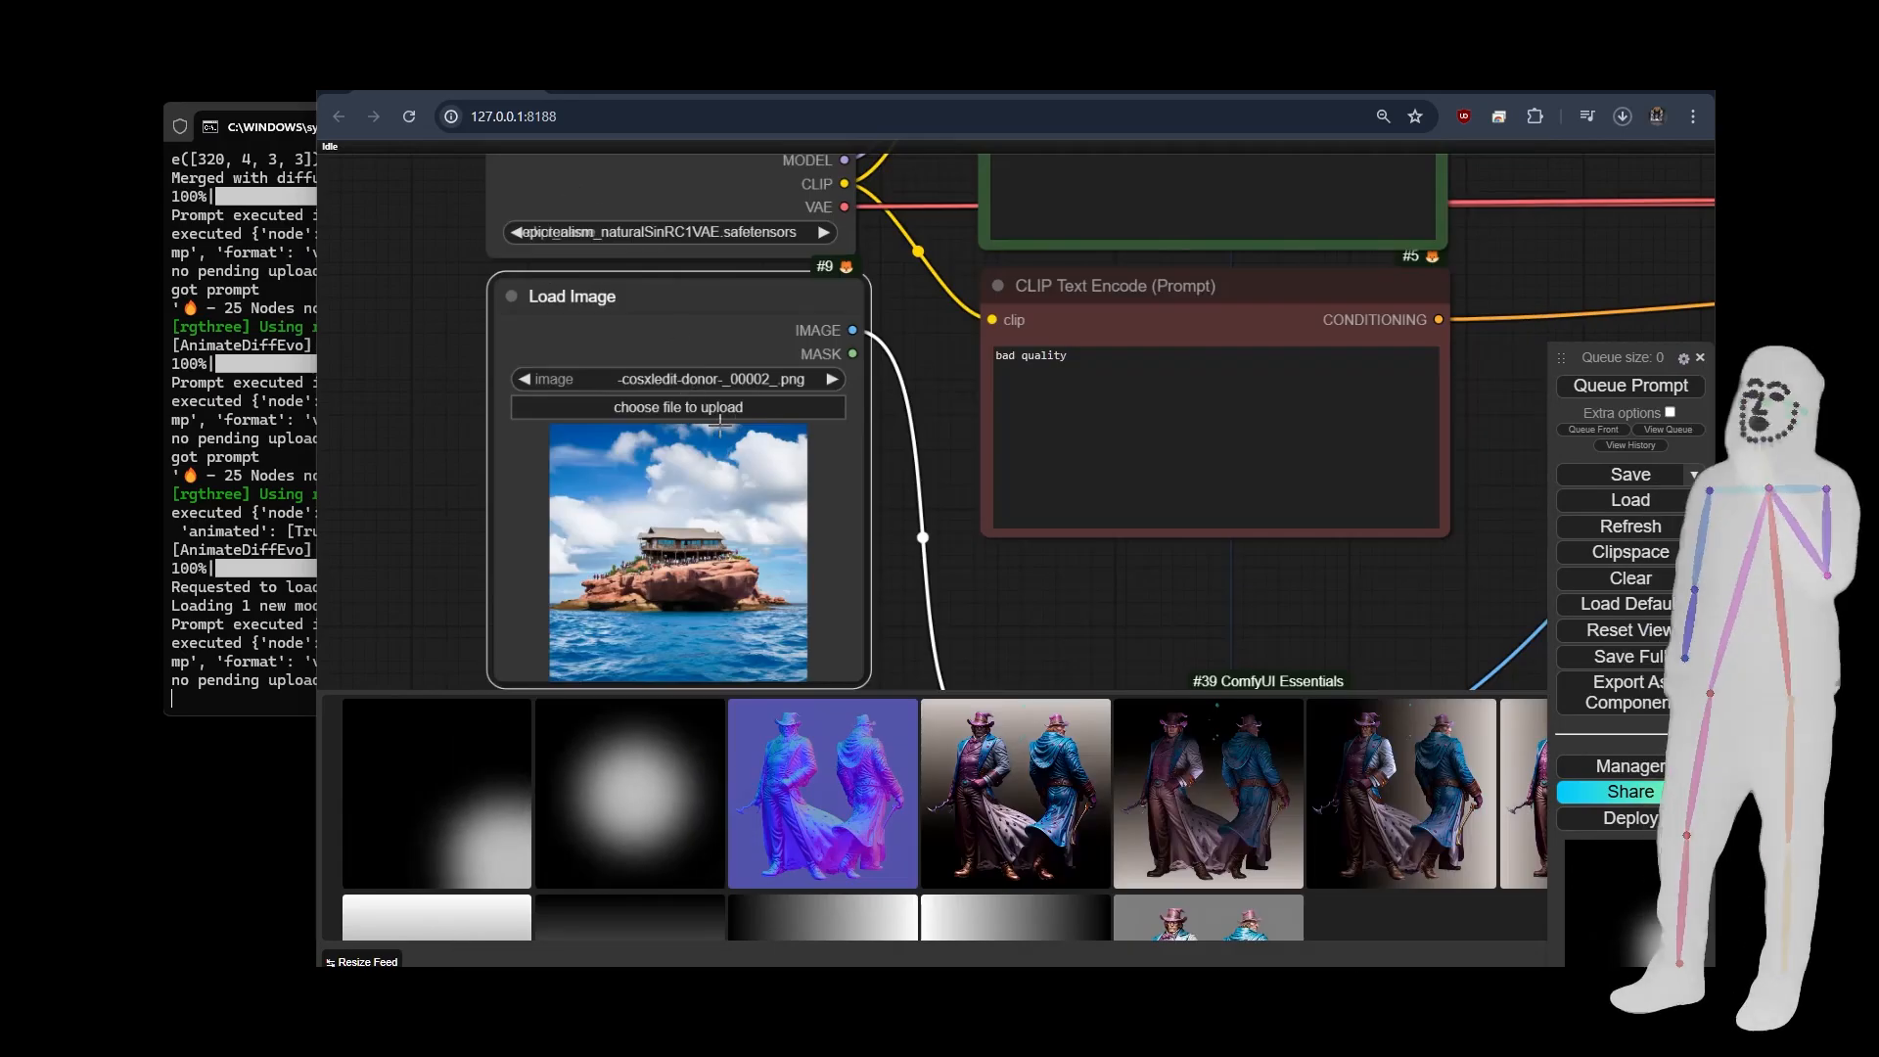
pyautogui.click(830, 380)
pyautogui.click(830, 380)
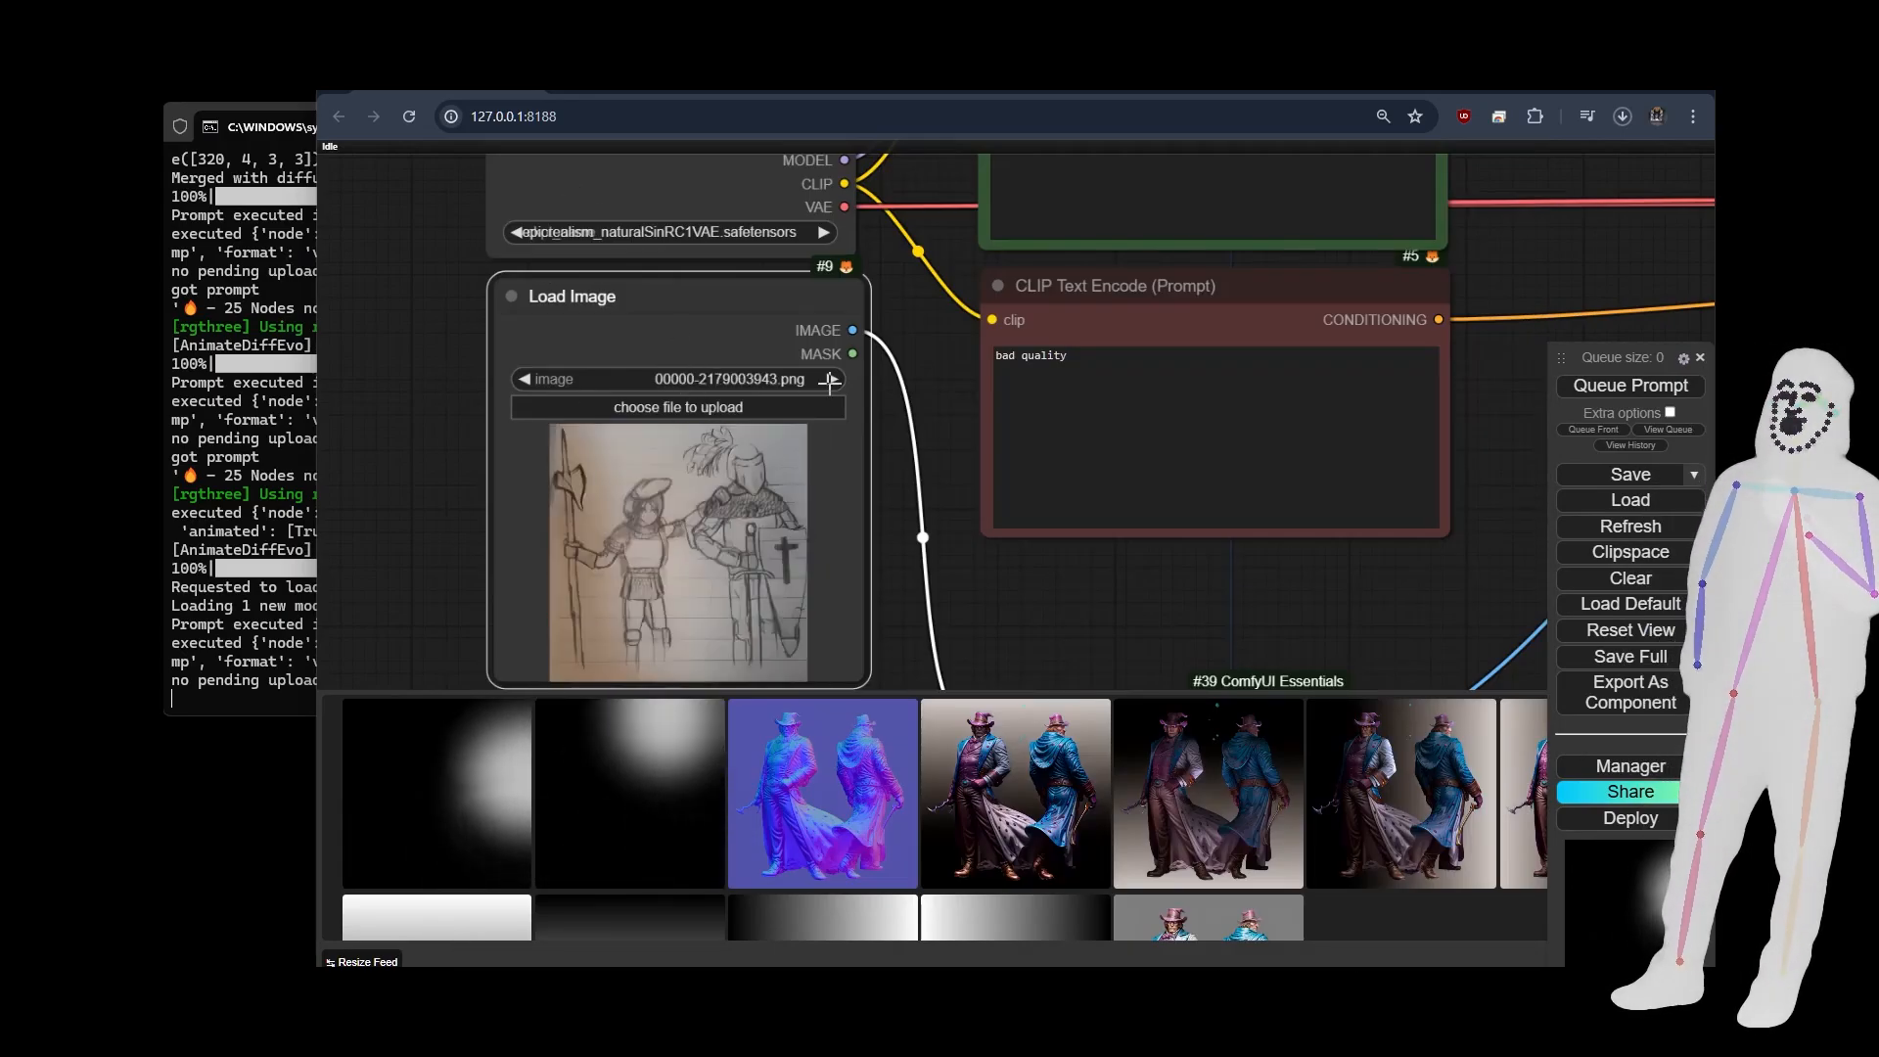
pyautogui.click(830, 380)
pyautogui.click(830, 380)
pyautogui.click(523, 380)
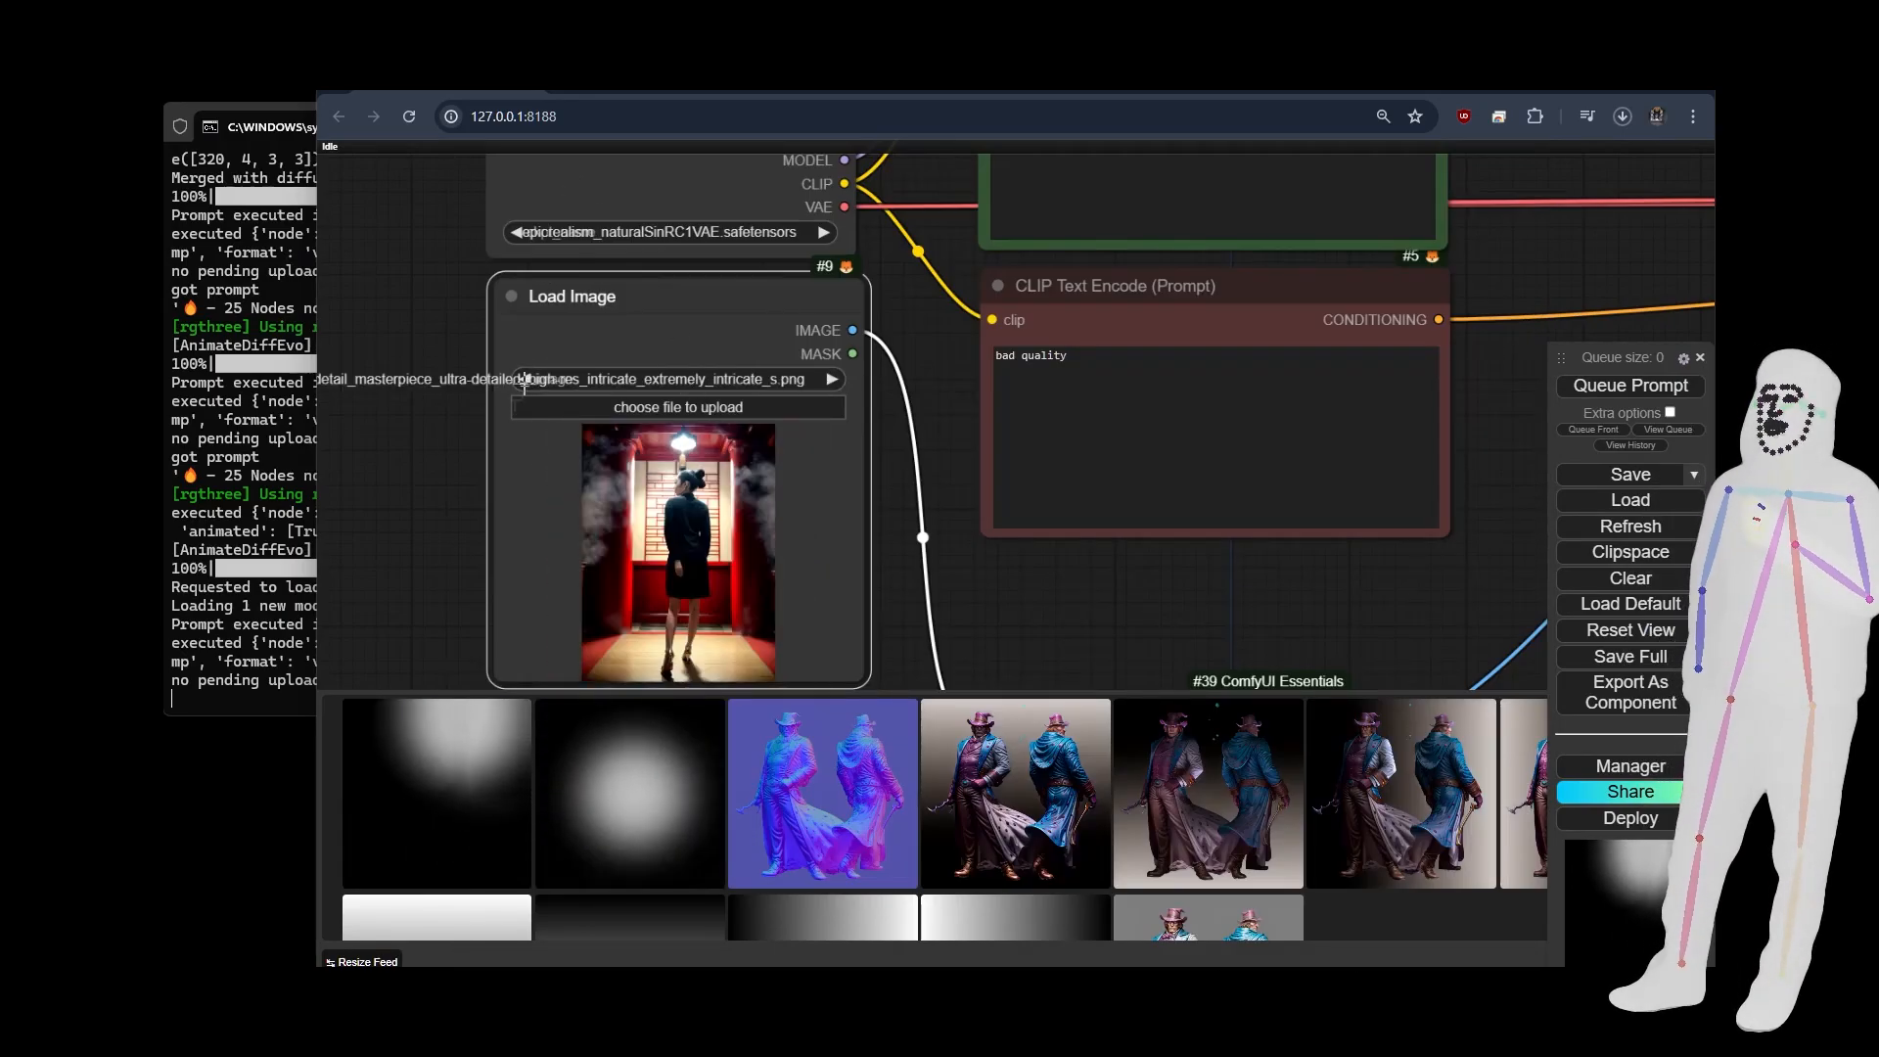
# Review the text prompts and the Image Resize, Create Shape Mask, Grow Mask With Blur and Remap Mask Range settings.
pyautogui.moveTo(967, 432); pyautogui.dragTo(870, 598)
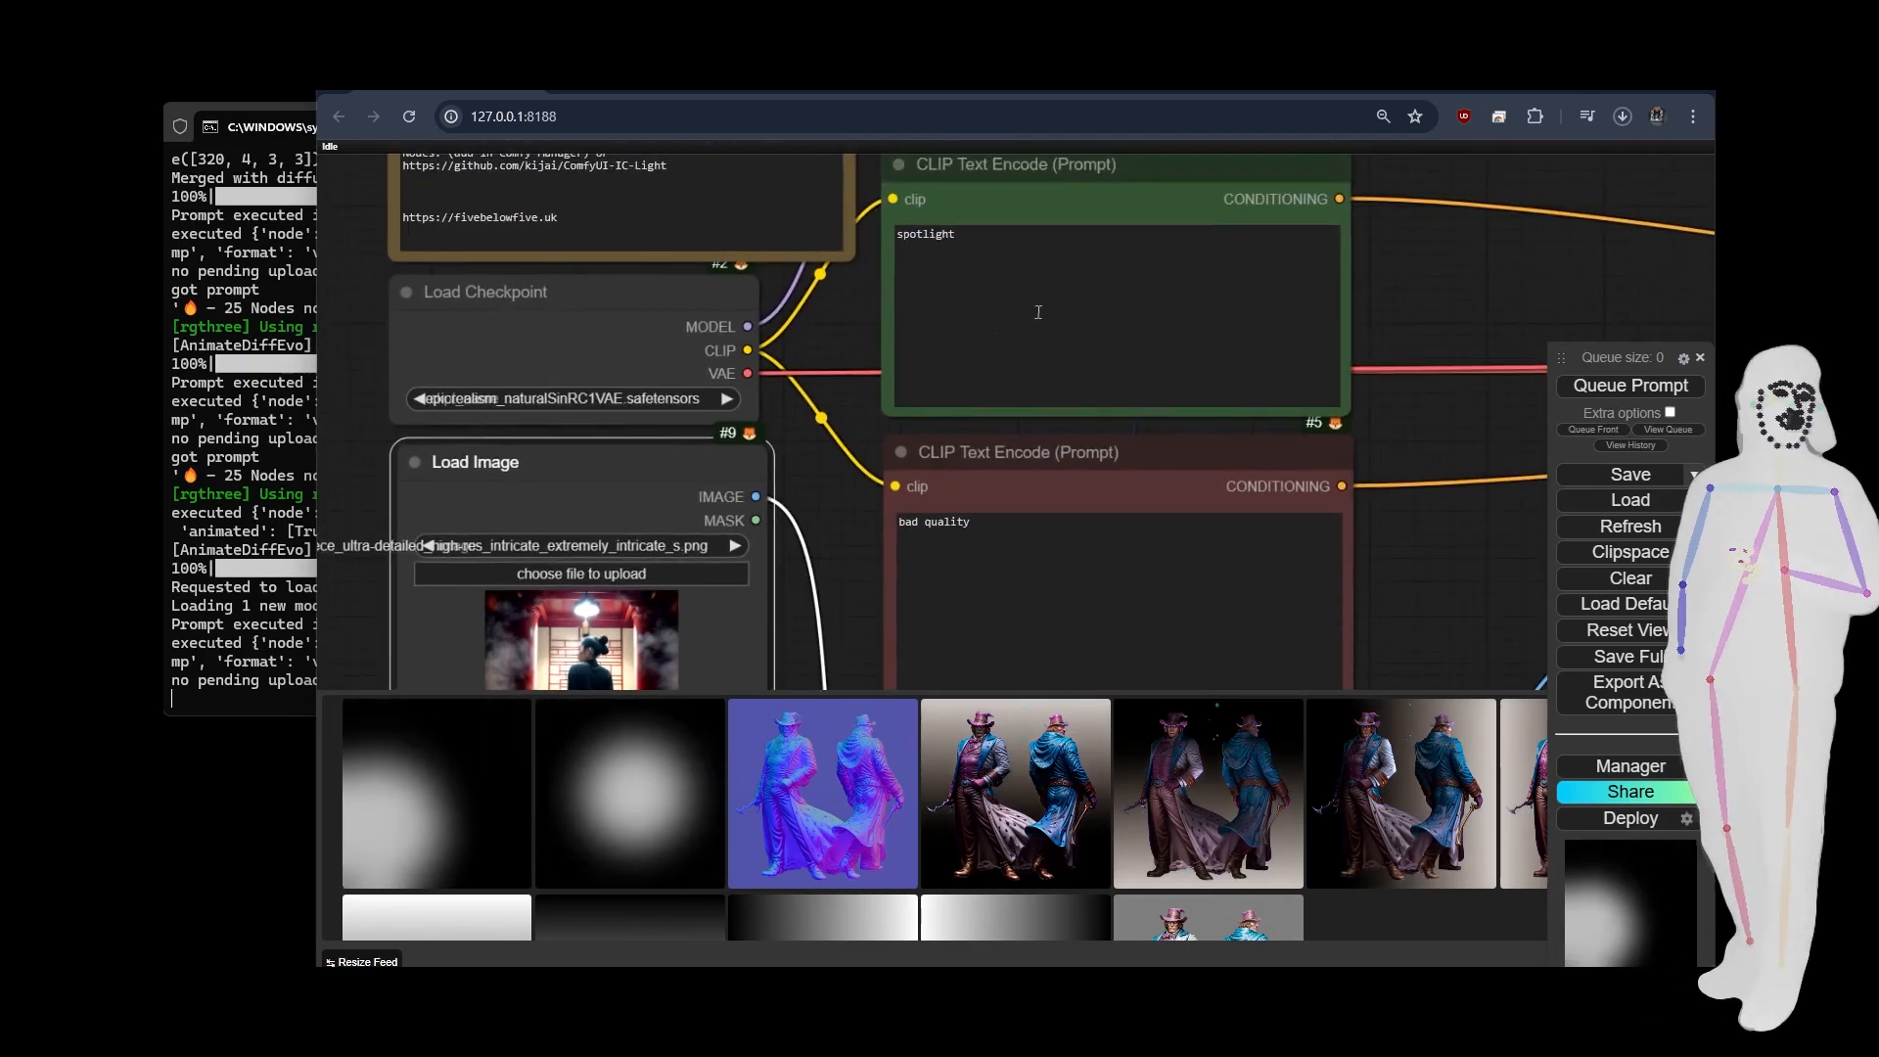
pyautogui.scroll(-7, 838, 570)
pyautogui.moveTo(1175, 601); pyautogui.dragTo(865, 240)
pyautogui.scroll(6, 760, 460)
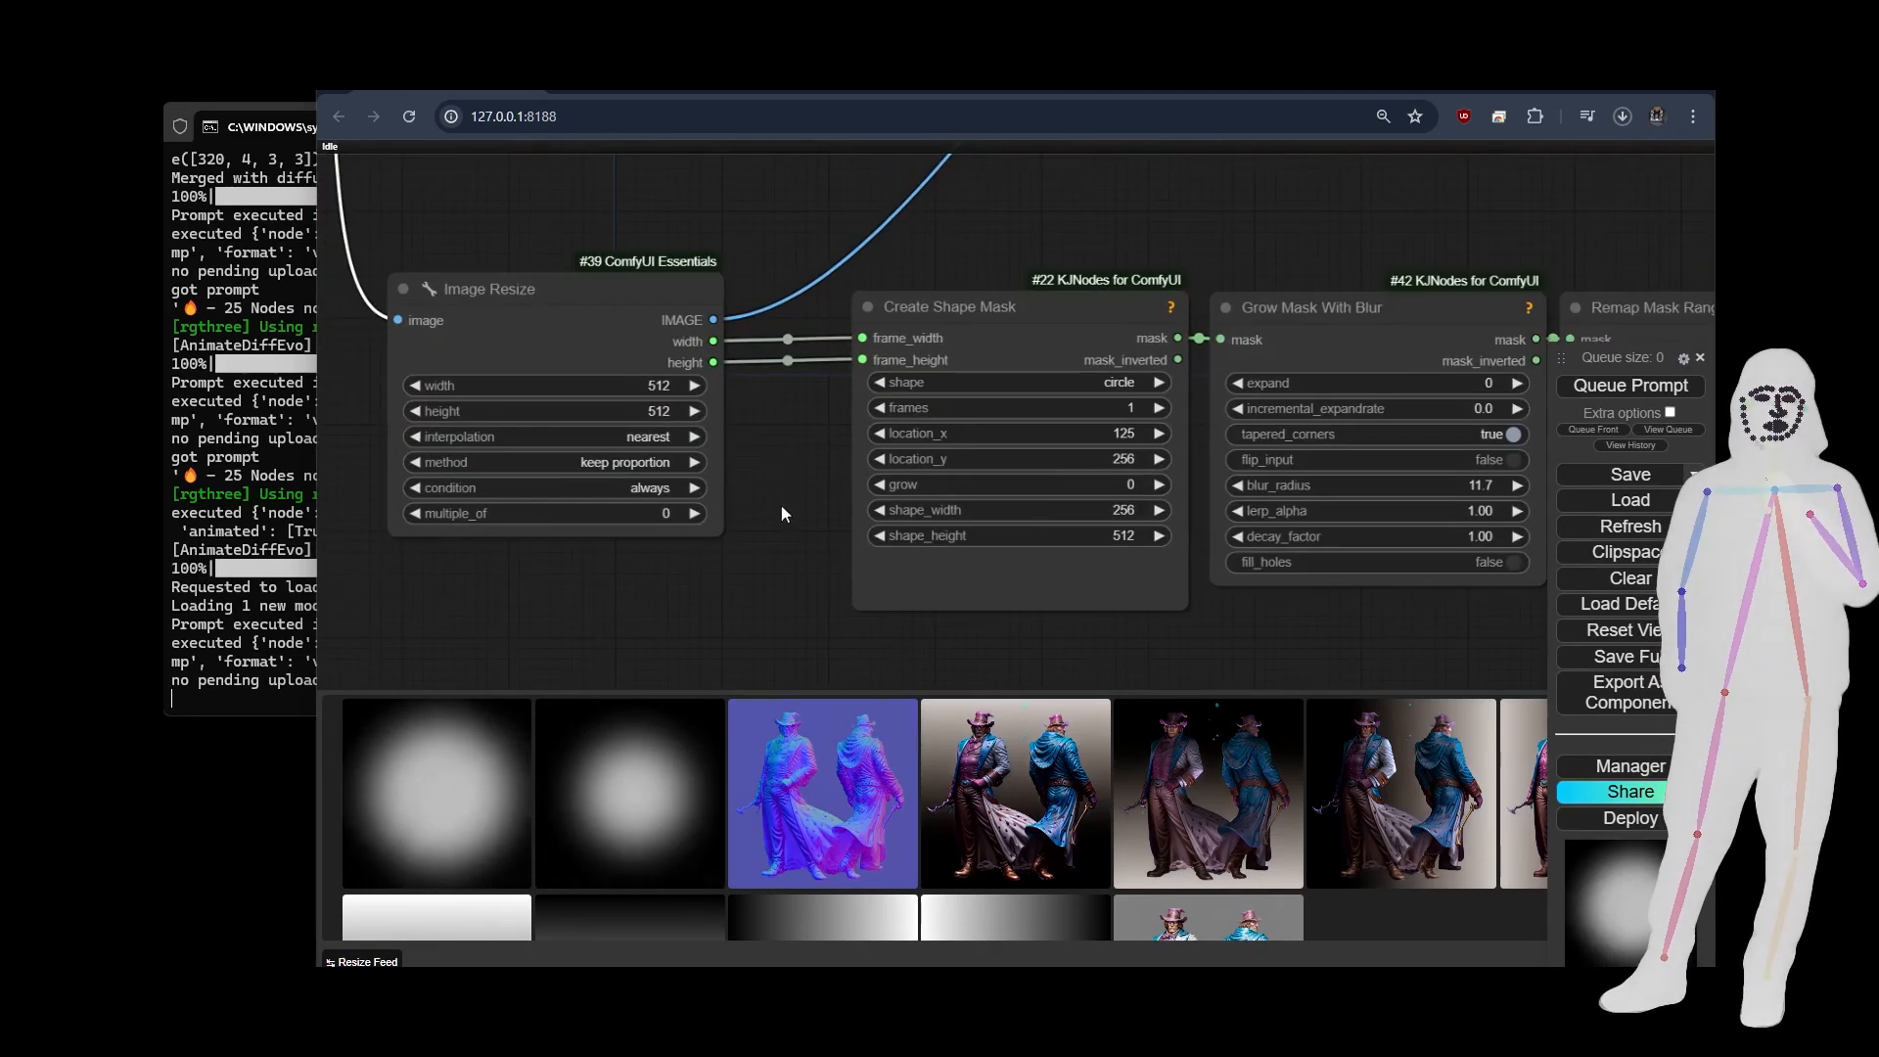
pyautogui.moveTo(781, 505); pyautogui.dragTo(470, 449)
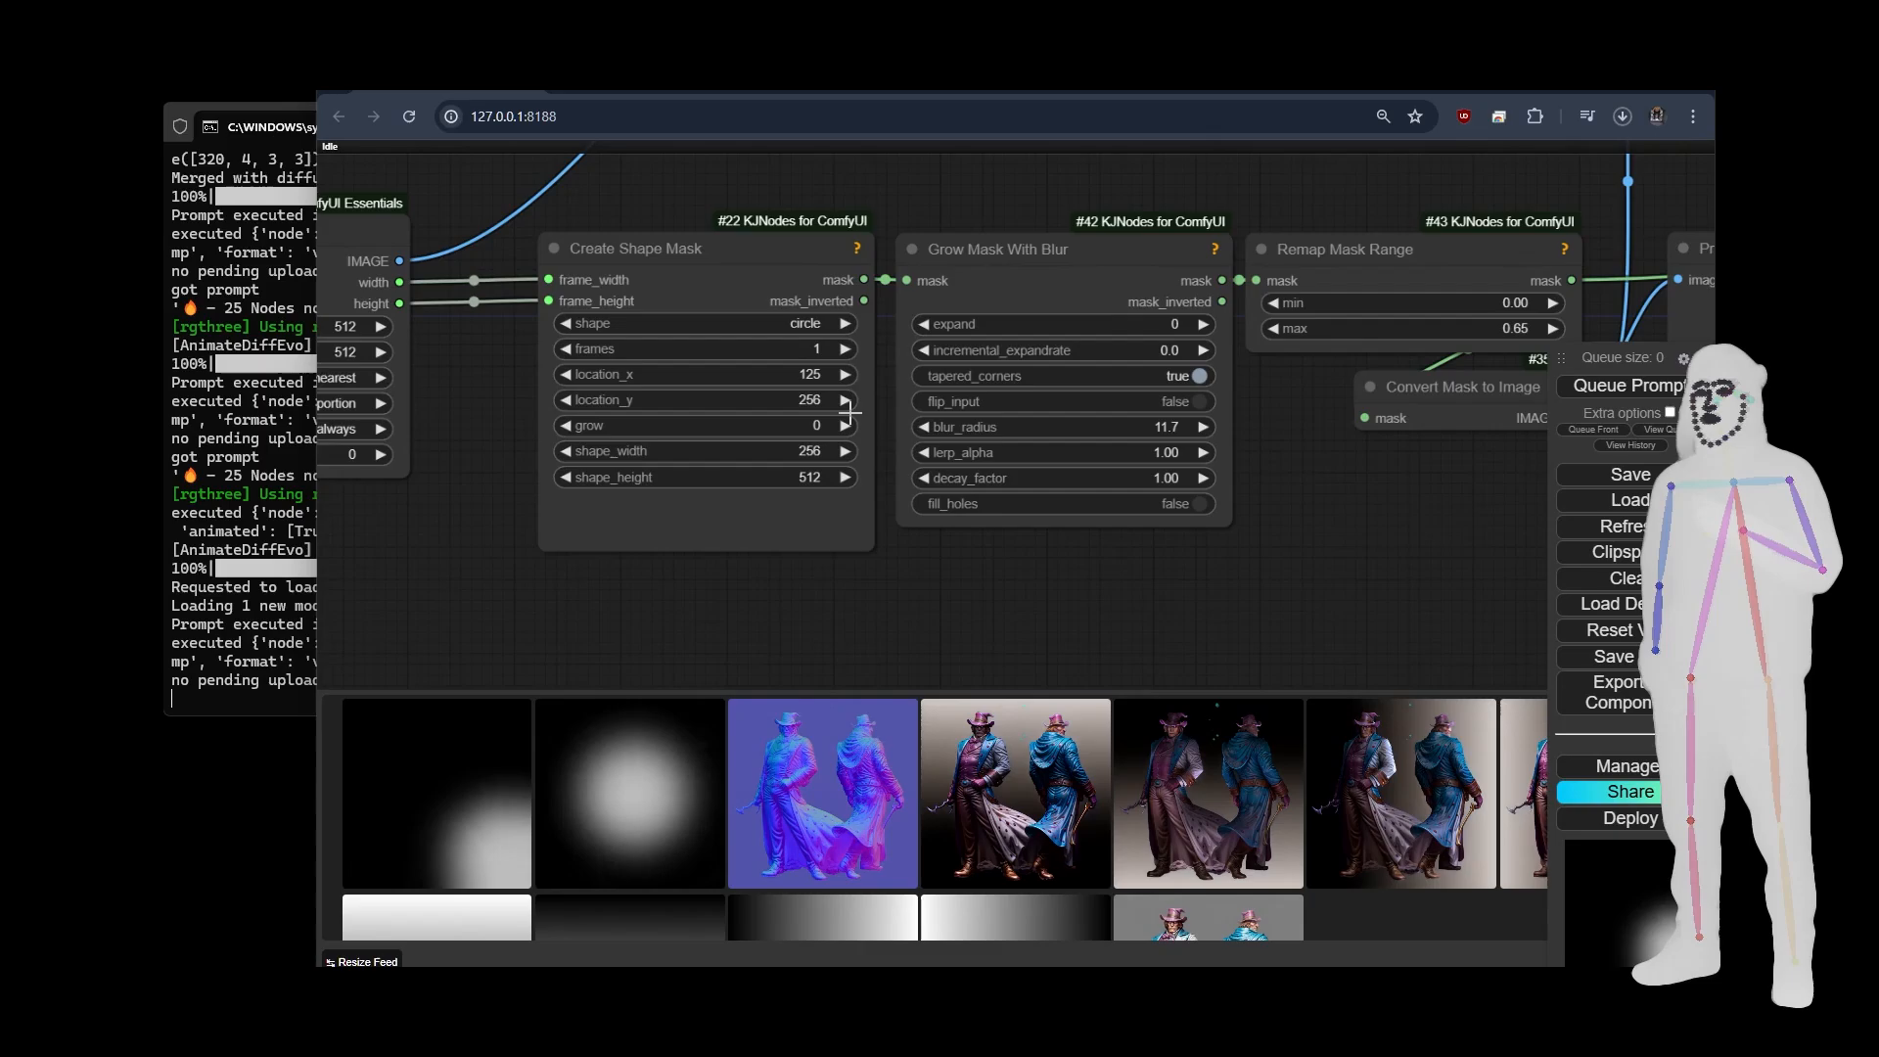
pyautogui.scroll(-6, 868, 583)
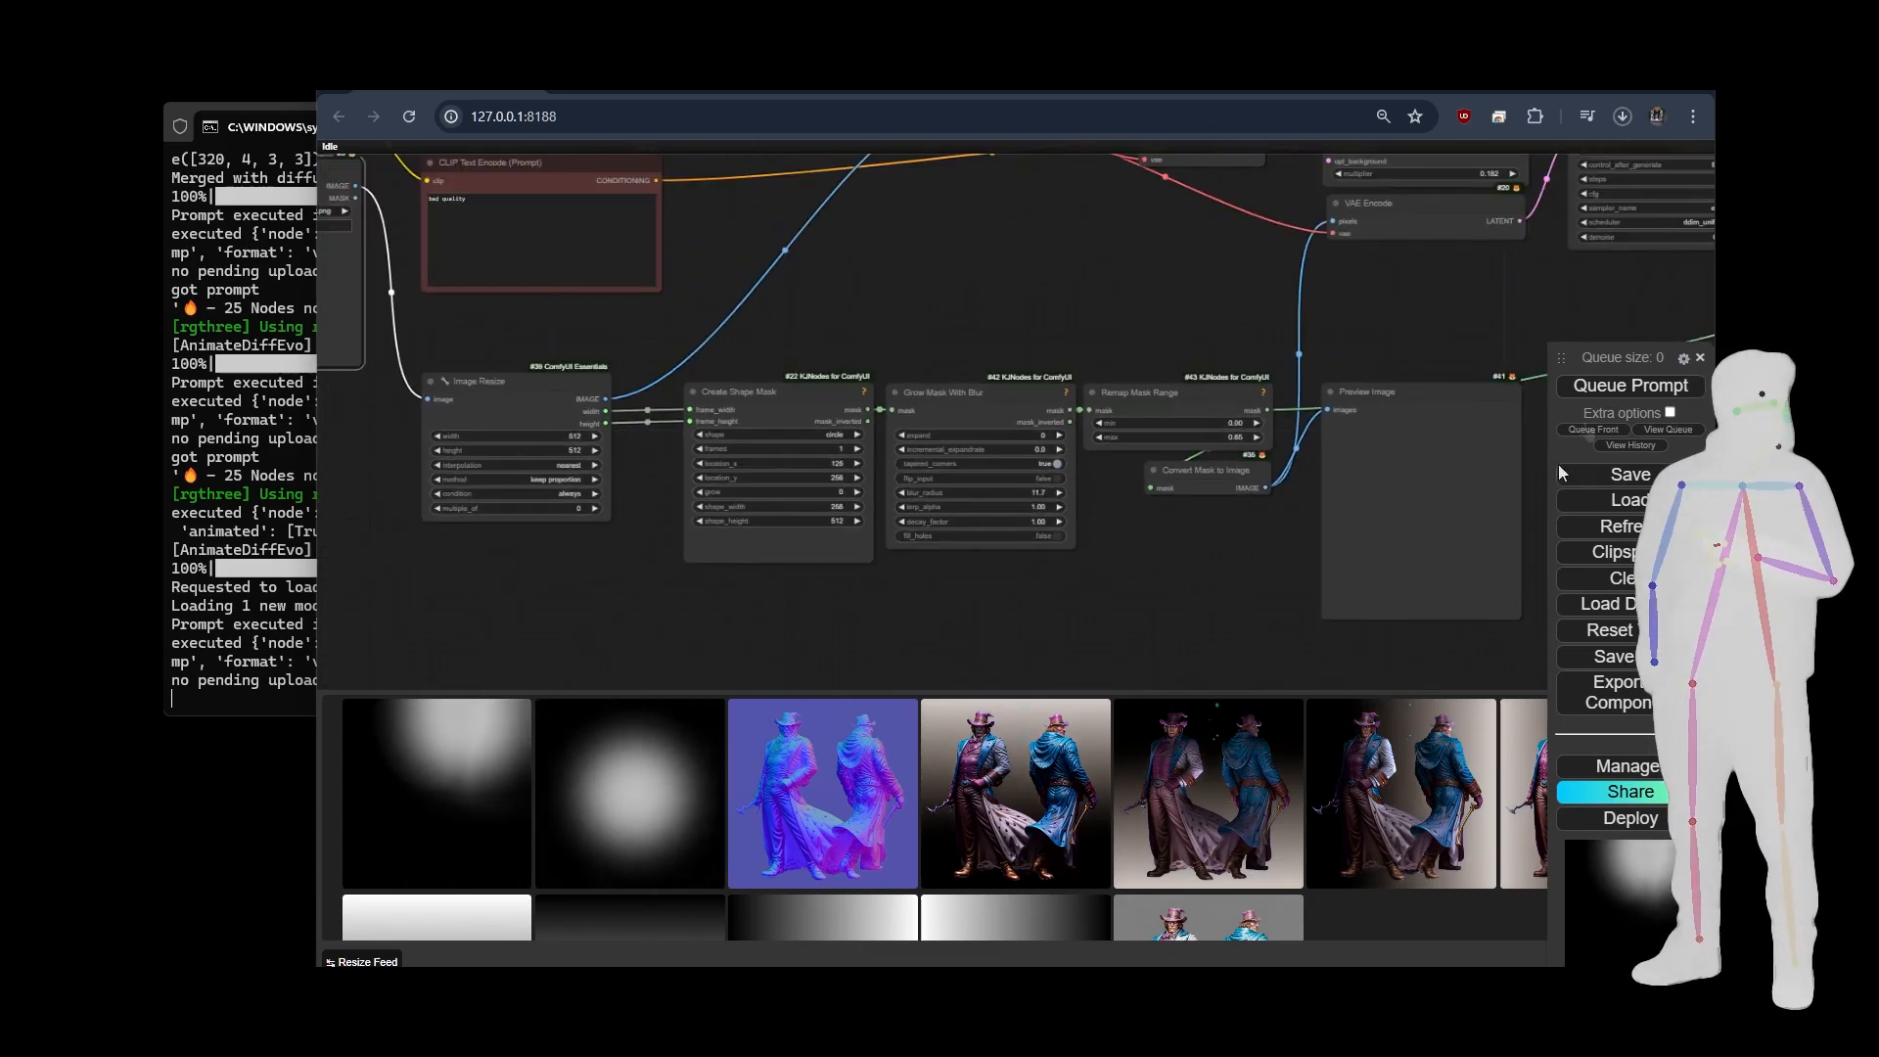
# Run the spotlight workflow and view the shape mask preview and the enlarged relit image.
pyautogui.click(1631, 385)
pyautogui.moveTo(1154, 591); pyautogui.dragTo(772, 556)
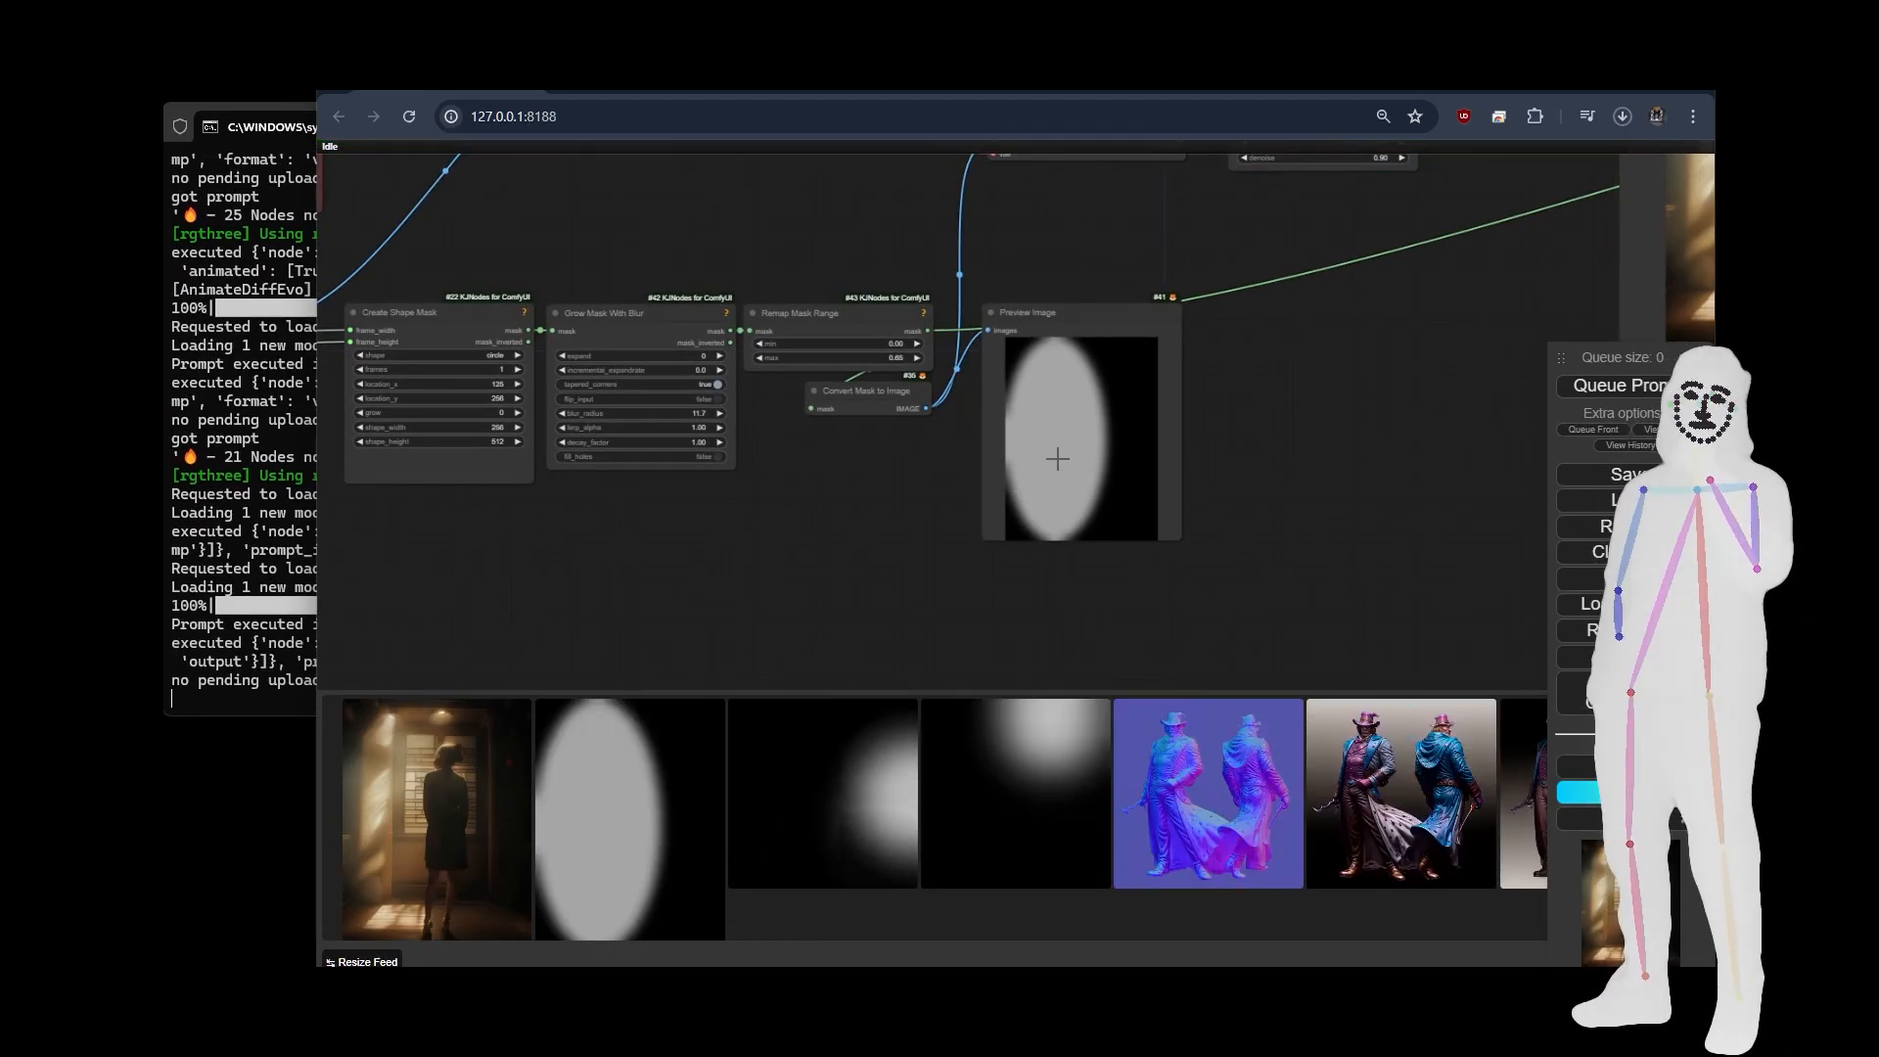
pyautogui.click(445, 803)
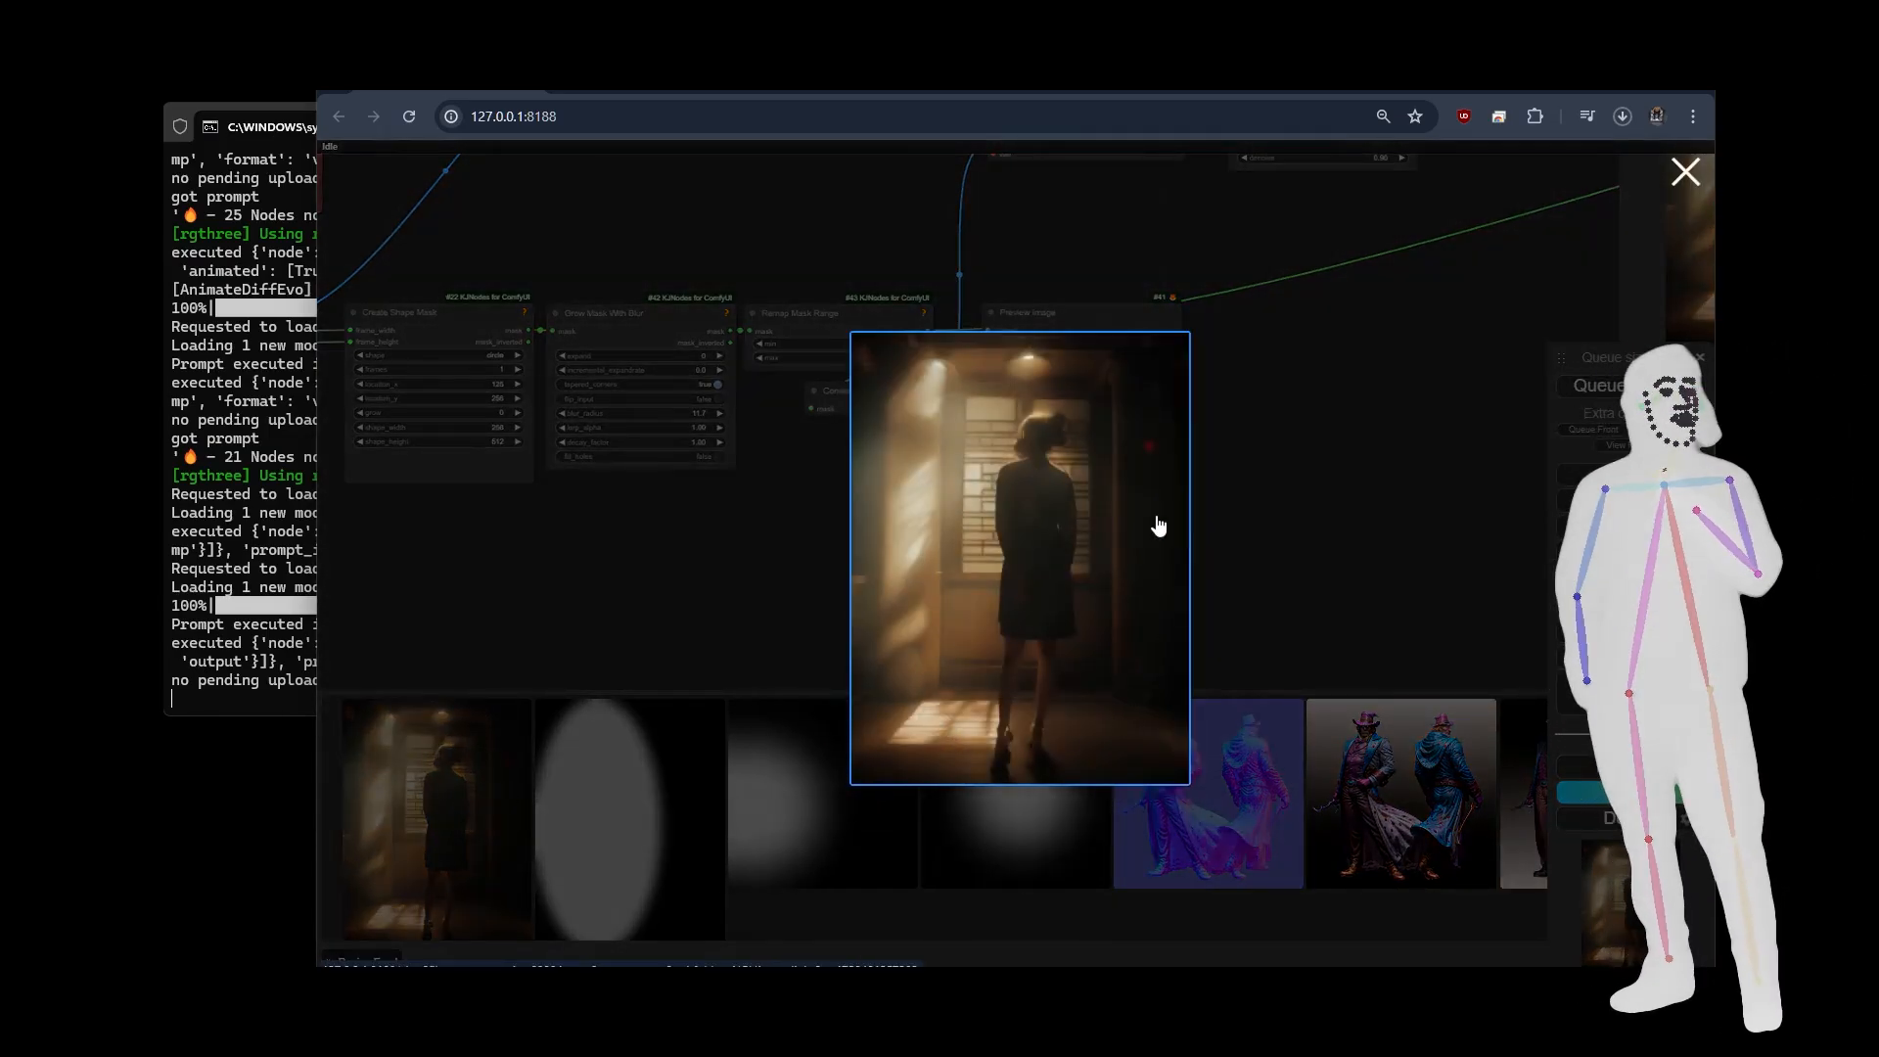
pyautogui.click(1261, 529)
# Set Enable extras to yes in the Fast Groups Bypasser node and run the spotlight workflow again.
pyautogui.moveTo(1265, 497); pyautogui.dragTo(696, 637)
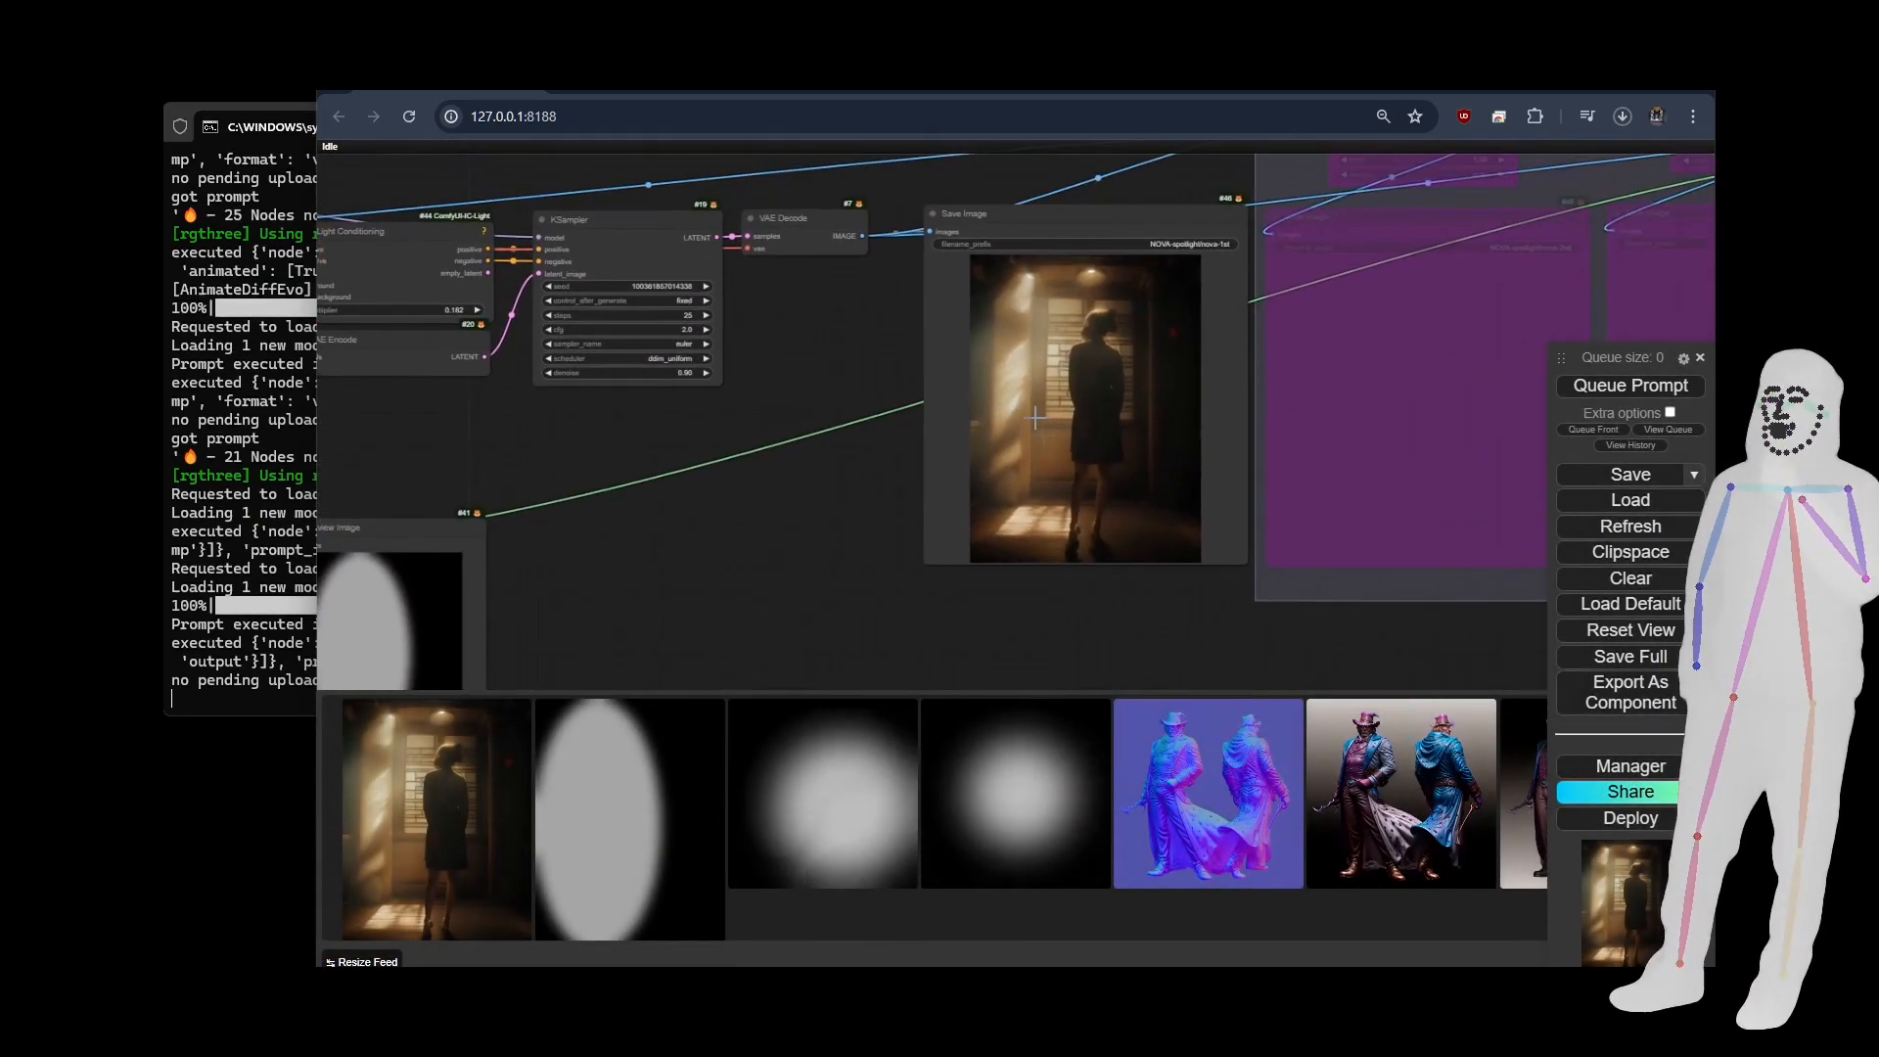
pyautogui.moveTo(1106, 630); pyautogui.dragTo(1385, 588)
pyautogui.moveTo(741, 431); pyautogui.dragTo(1215, 562)
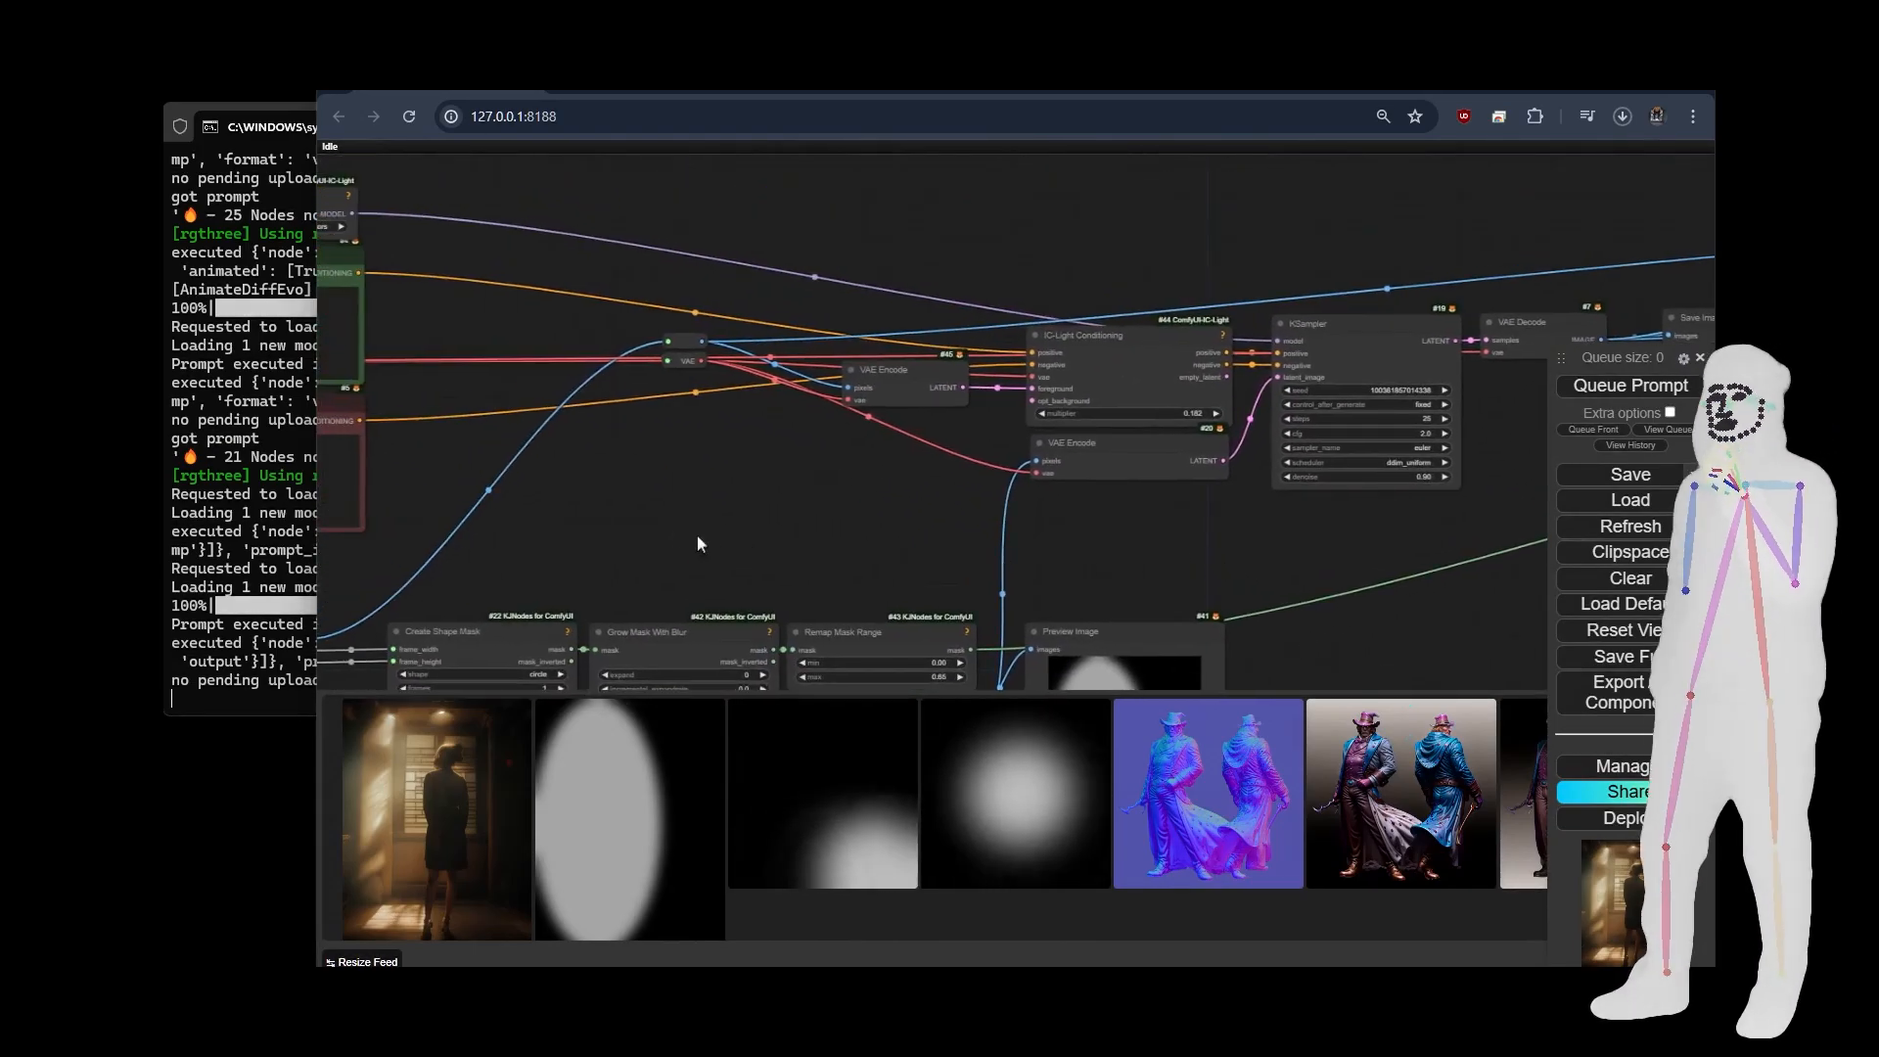
pyautogui.moveTo(696, 544); pyautogui.dragTo(1357, 486)
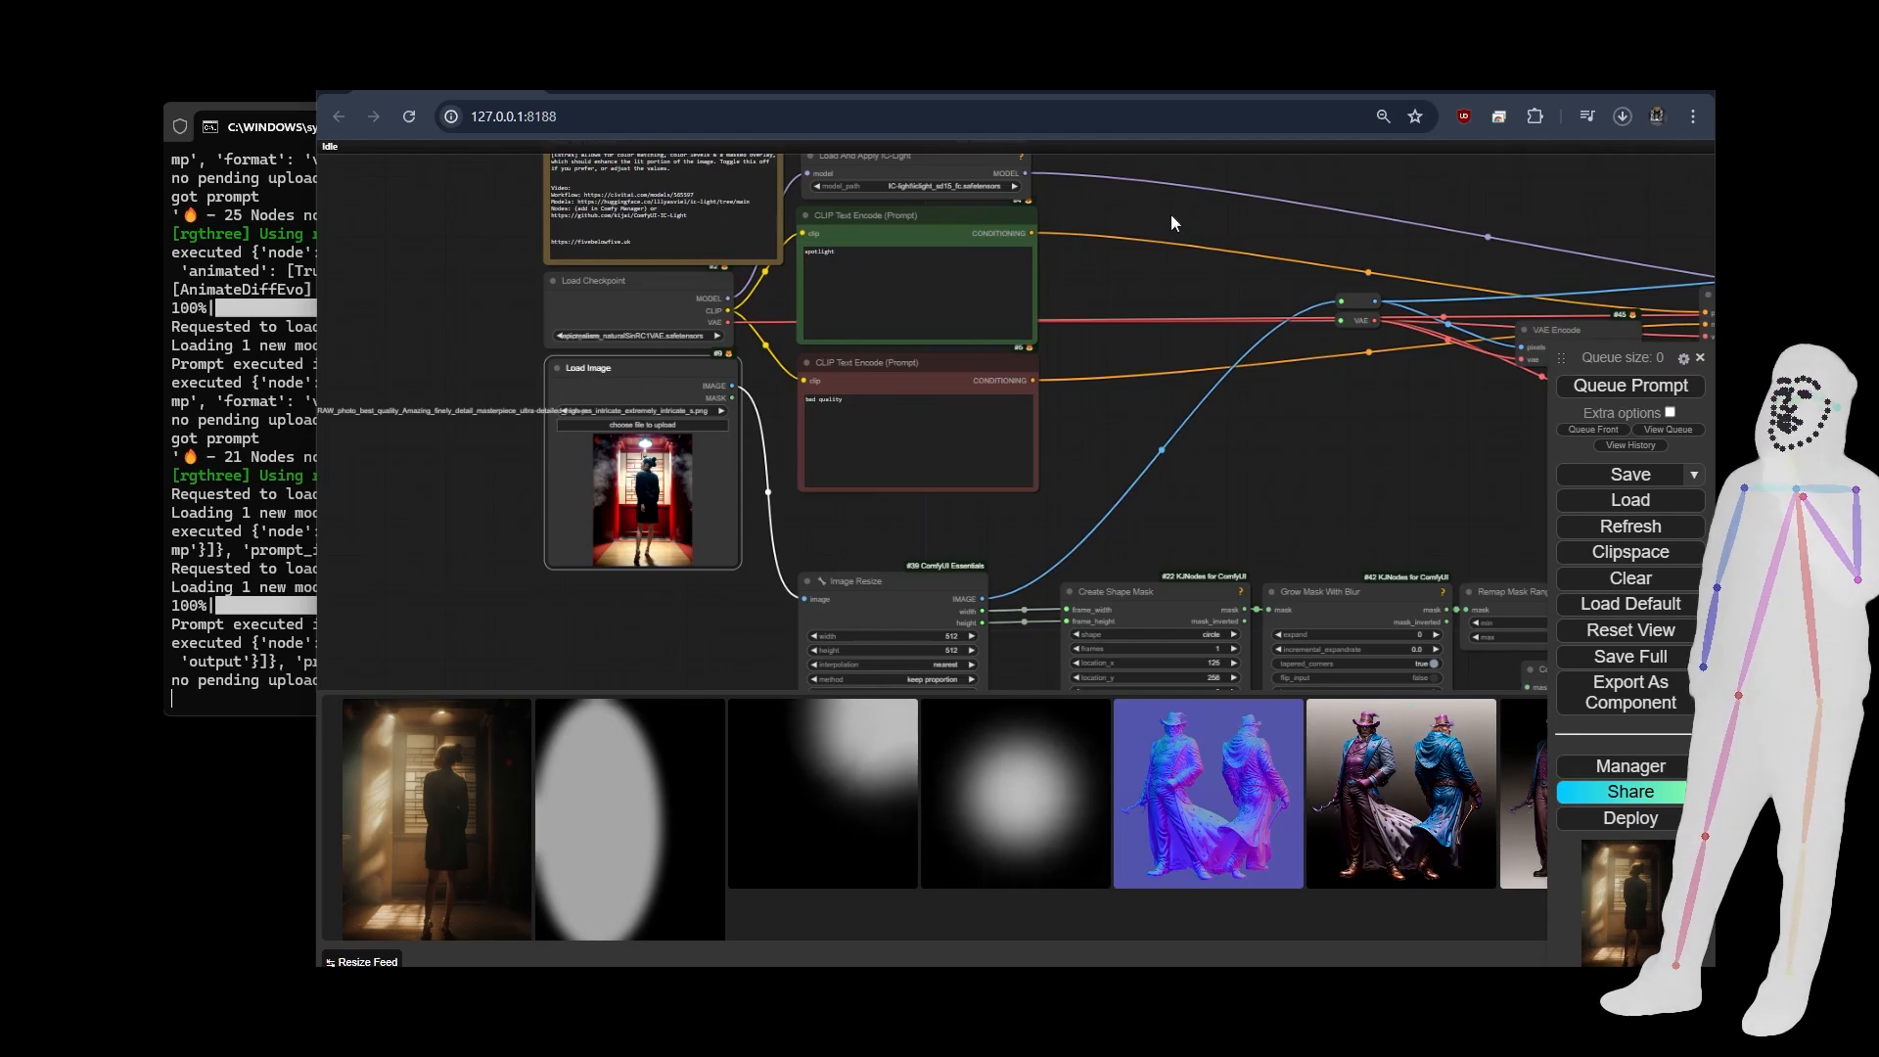
pyautogui.moveTo(1172, 224); pyautogui.dragTo(1072, 341)
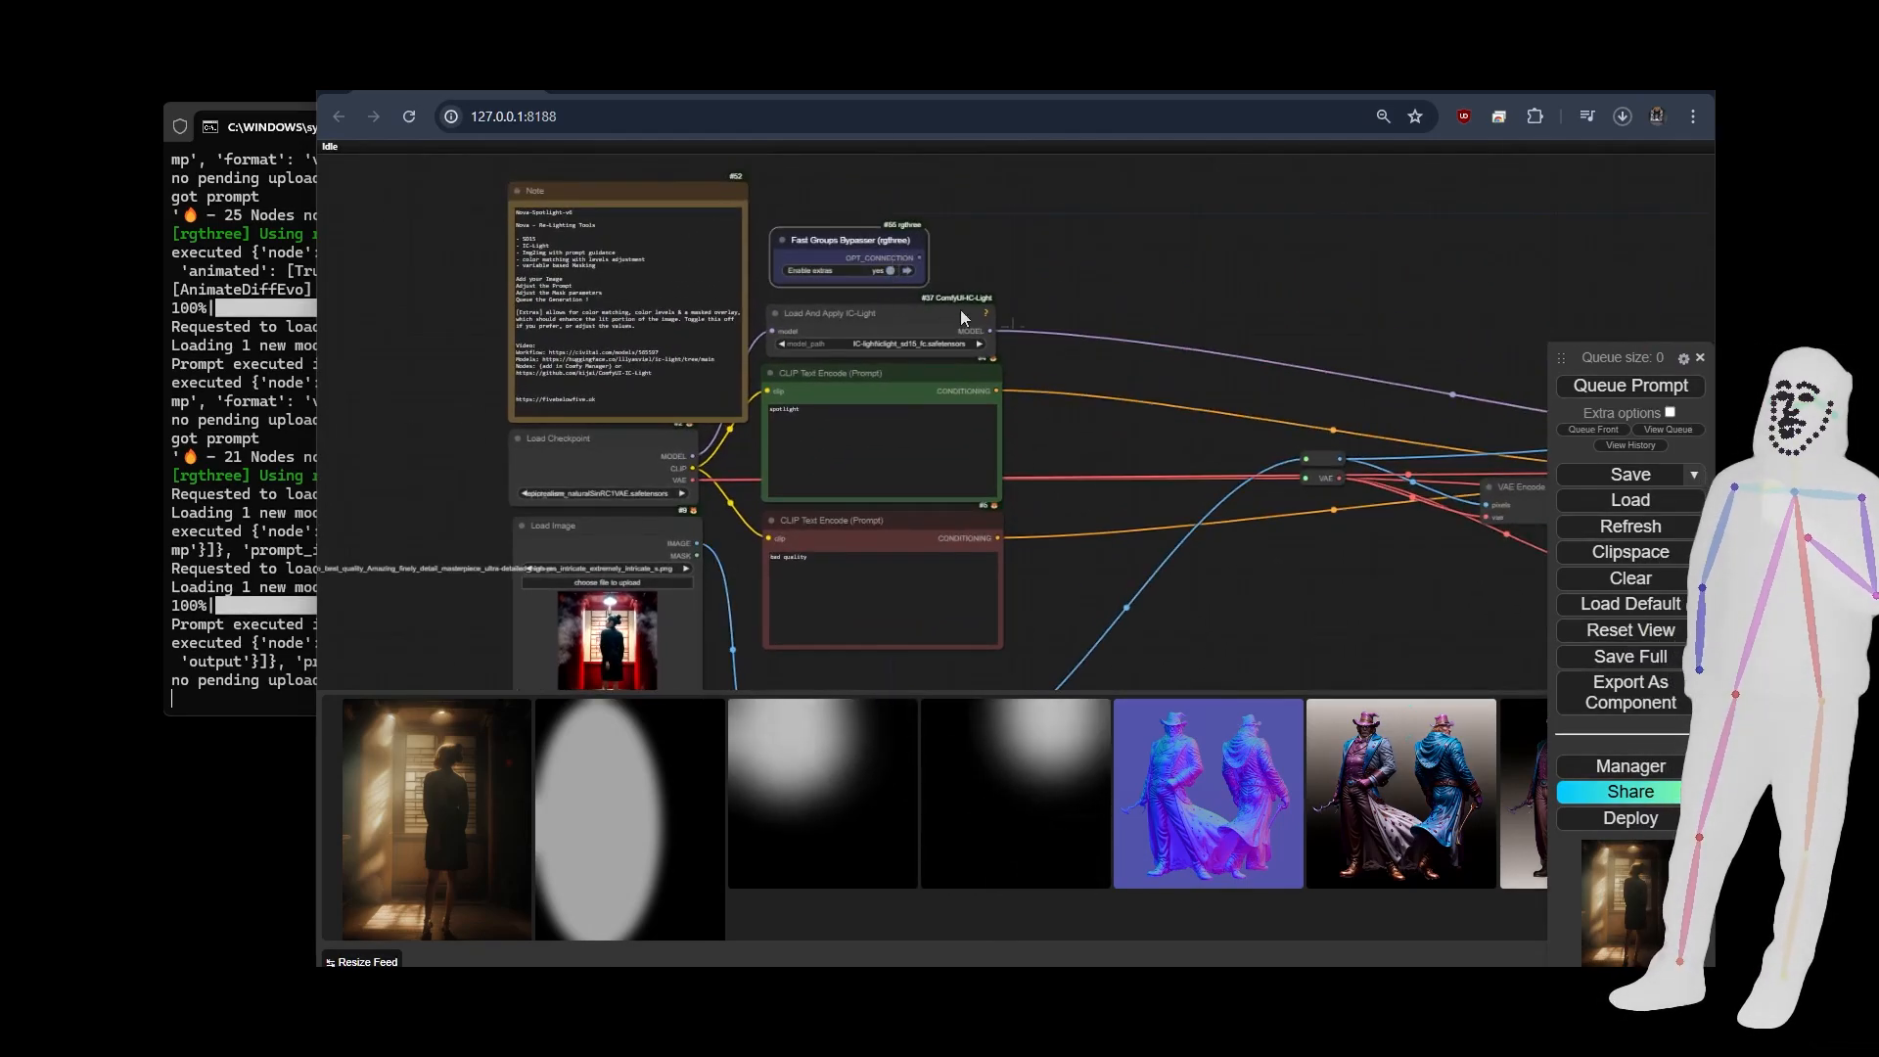
pyautogui.moveTo(1658, 273); pyautogui.dragTo(459, 182)
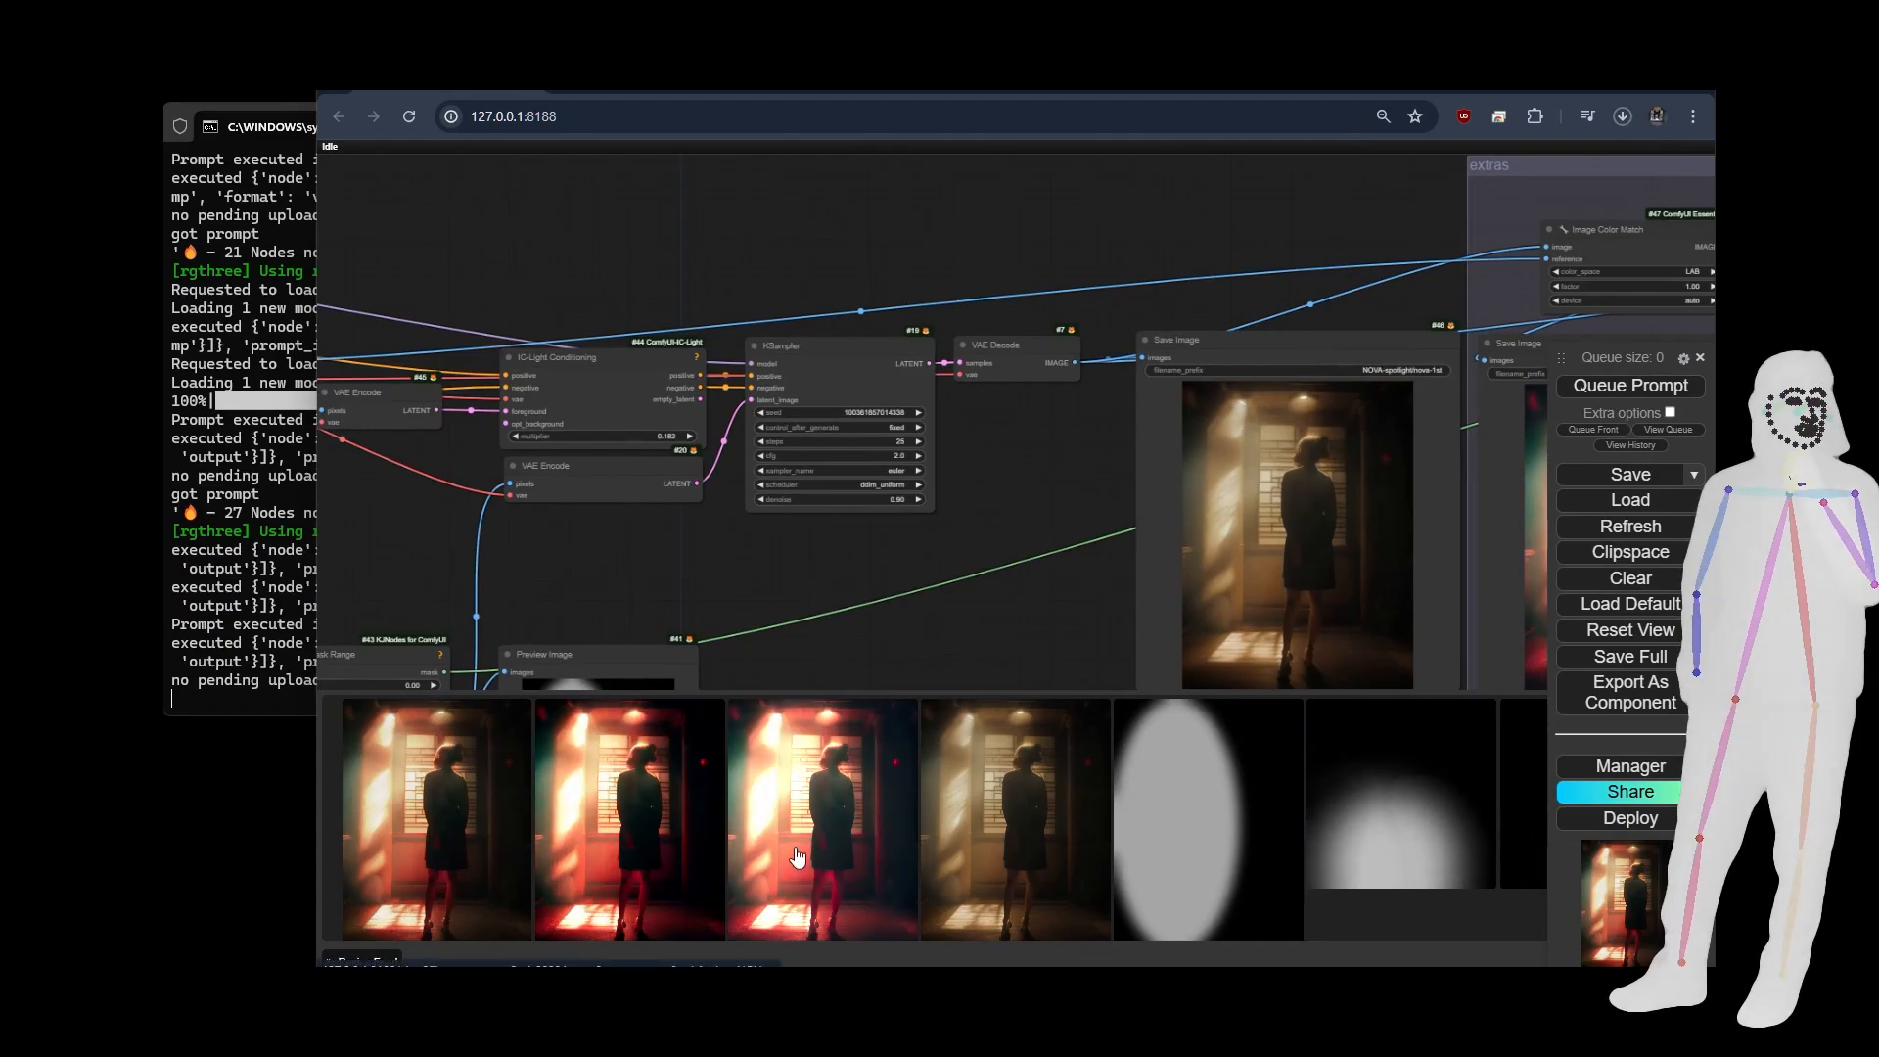
# View the enlarged relit image without extras and compare the results with the source picture in the Load Image node.
pyautogui.click(1018, 842)
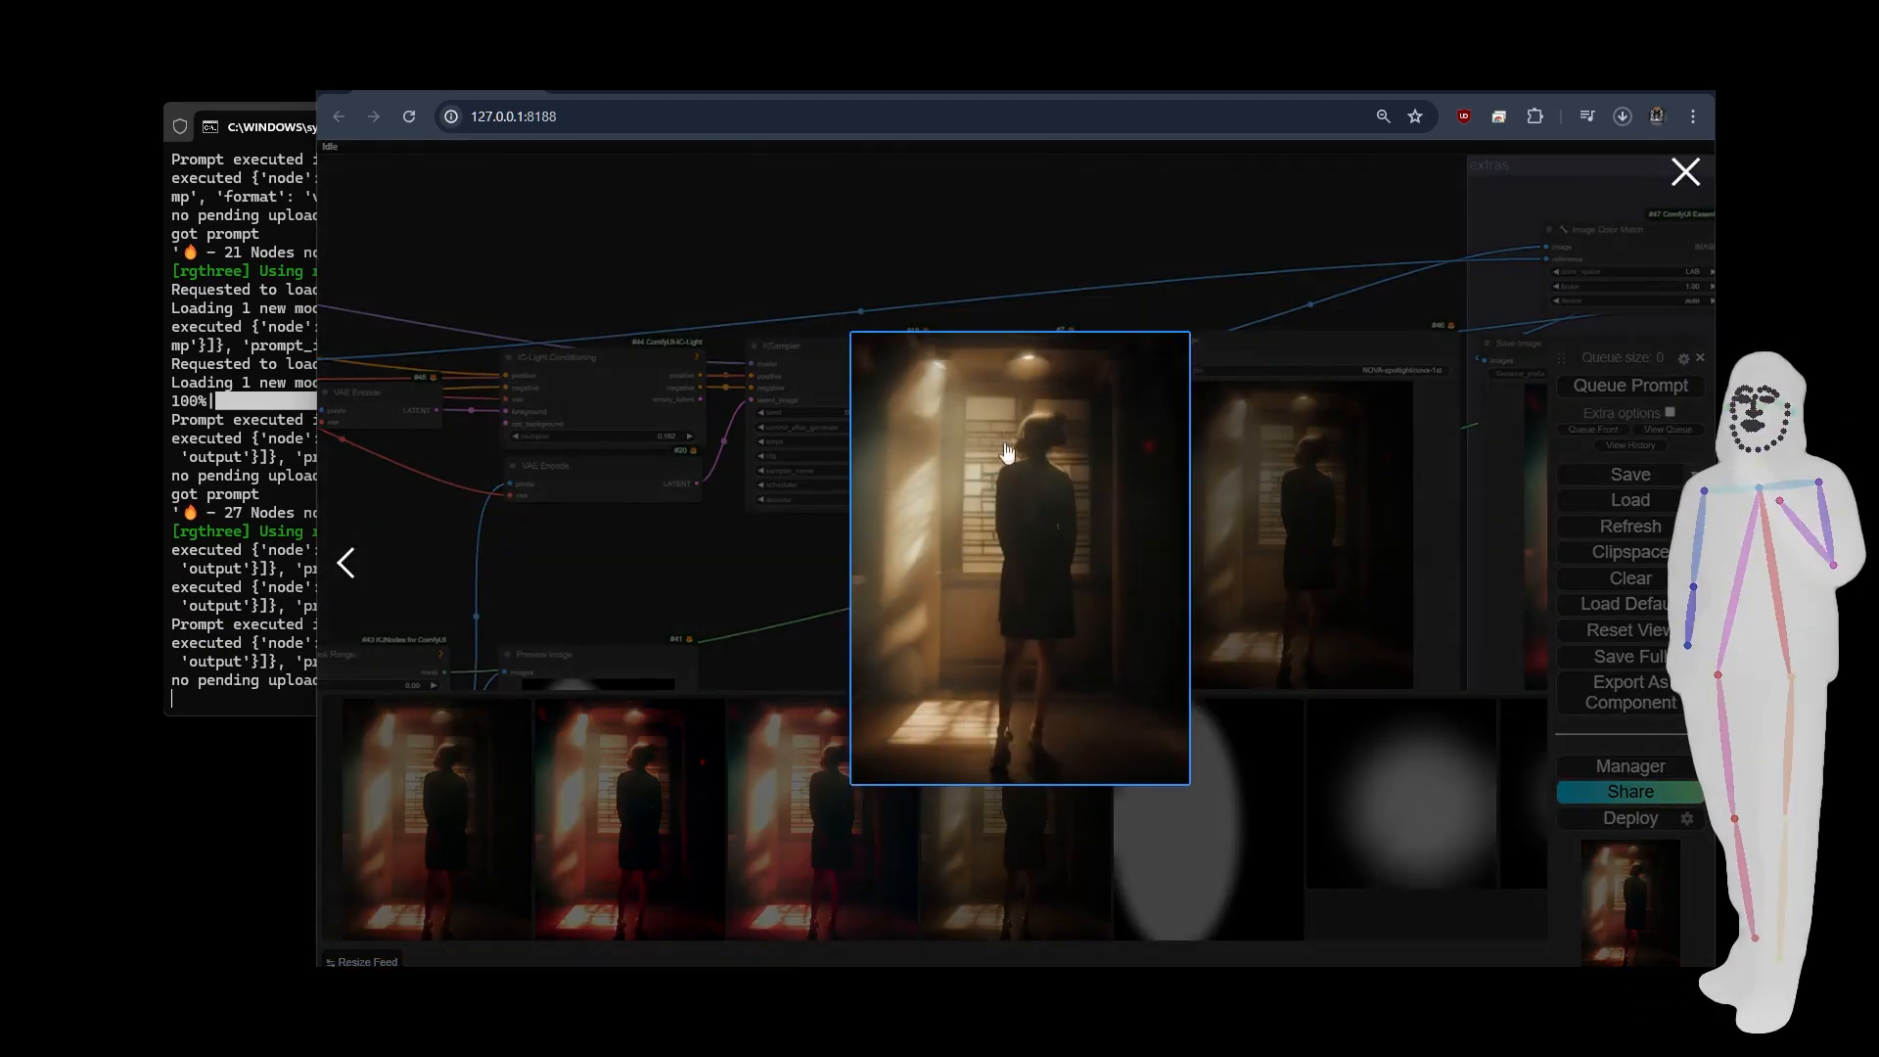
pyautogui.click(1014, 220)
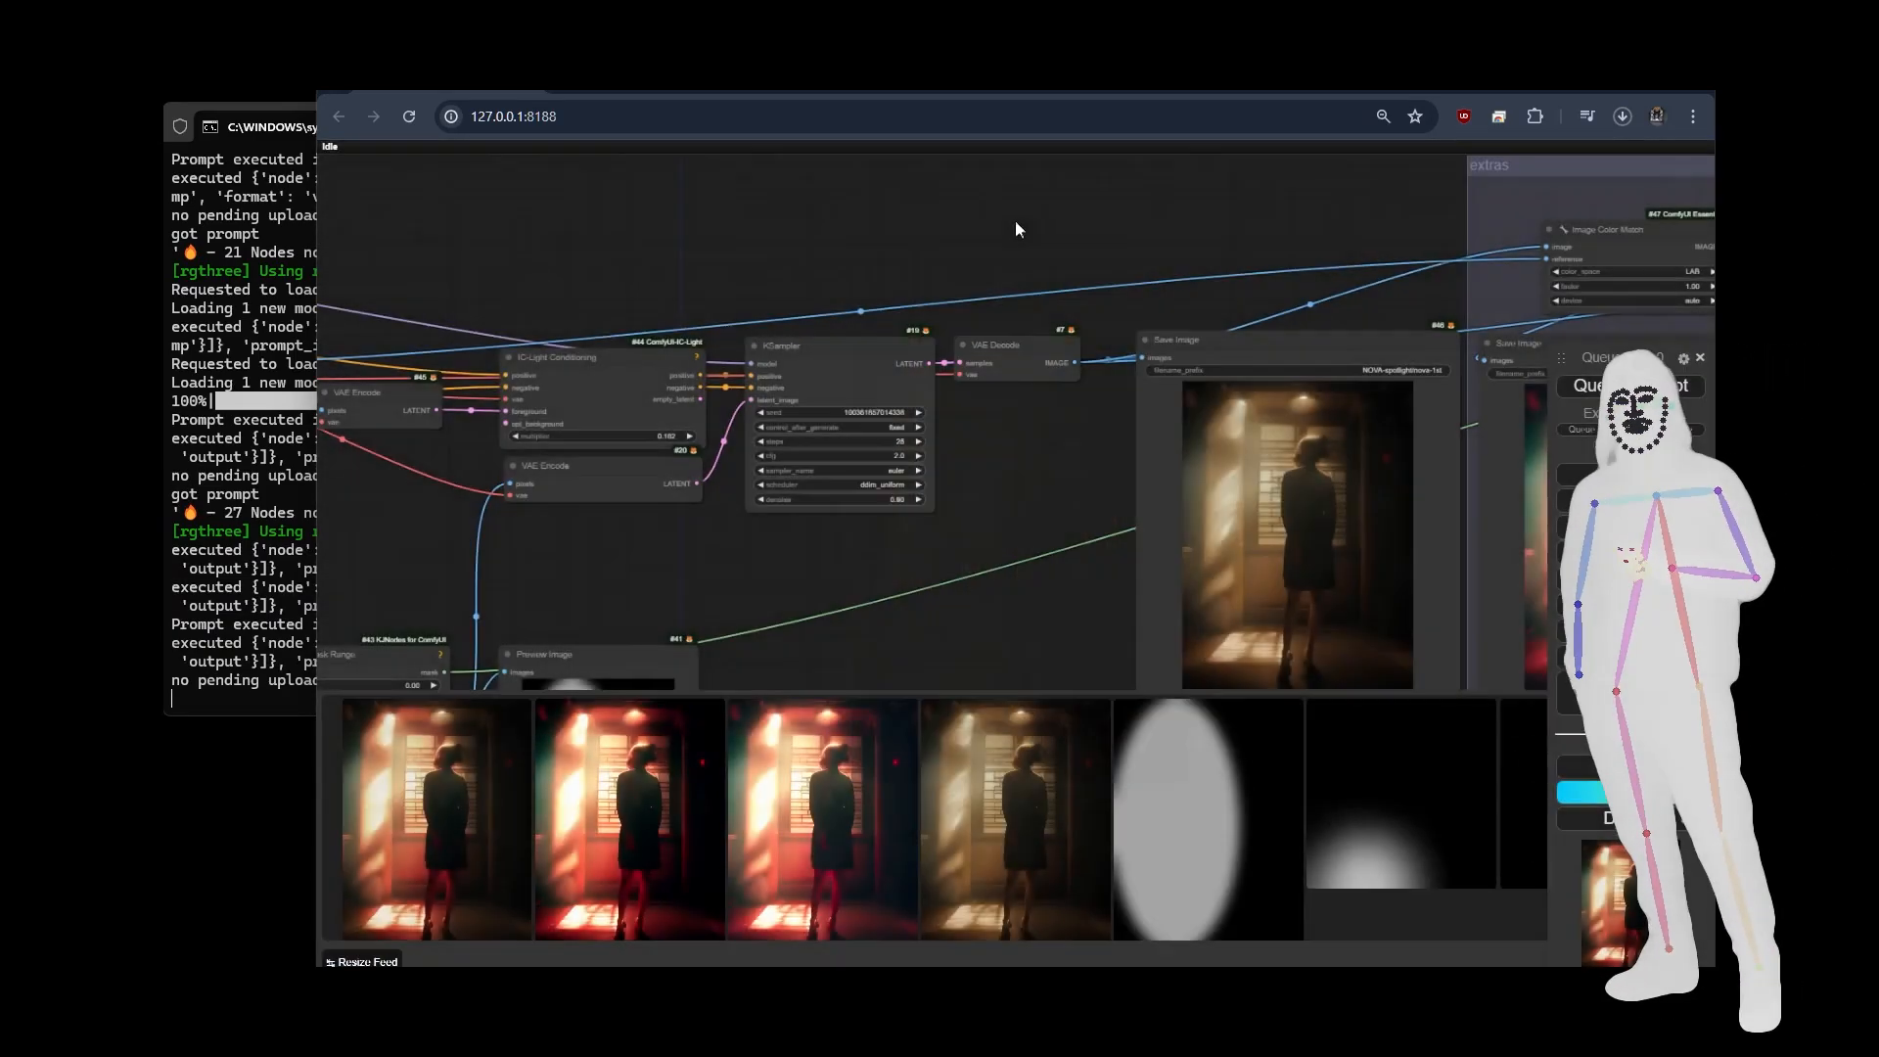
pyautogui.moveTo(603, 565); pyautogui.dragTo(1399, 476)
pyautogui.moveTo(953, 449); pyautogui.dragTo(1550, 316)
pyautogui.scroll(7, 834, 331)
pyautogui.scroll(2, 836, 333)
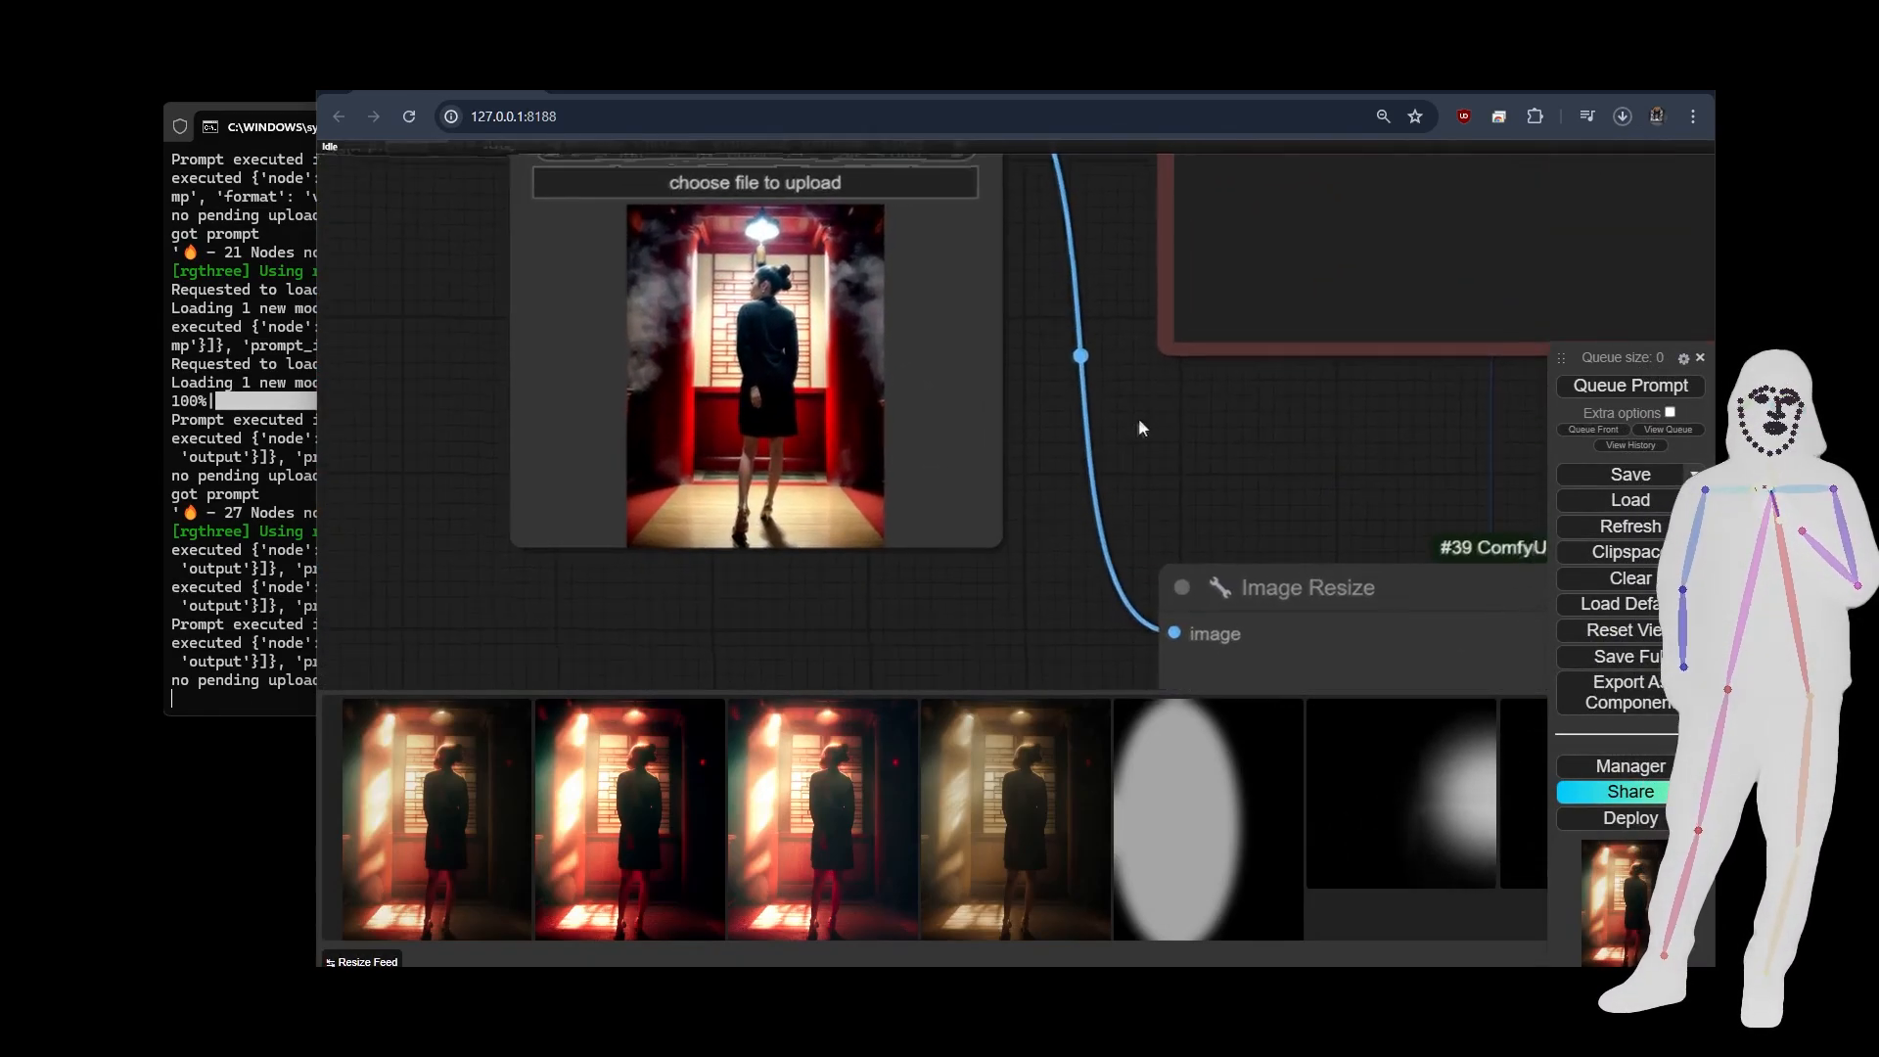
# View the enlarged relit image without extras and the final image with extras, comparing both with the source picture.
pyautogui.moveTo(1137, 419); pyautogui.dragTo(1002, 507)
pyautogui.click(936, 837)
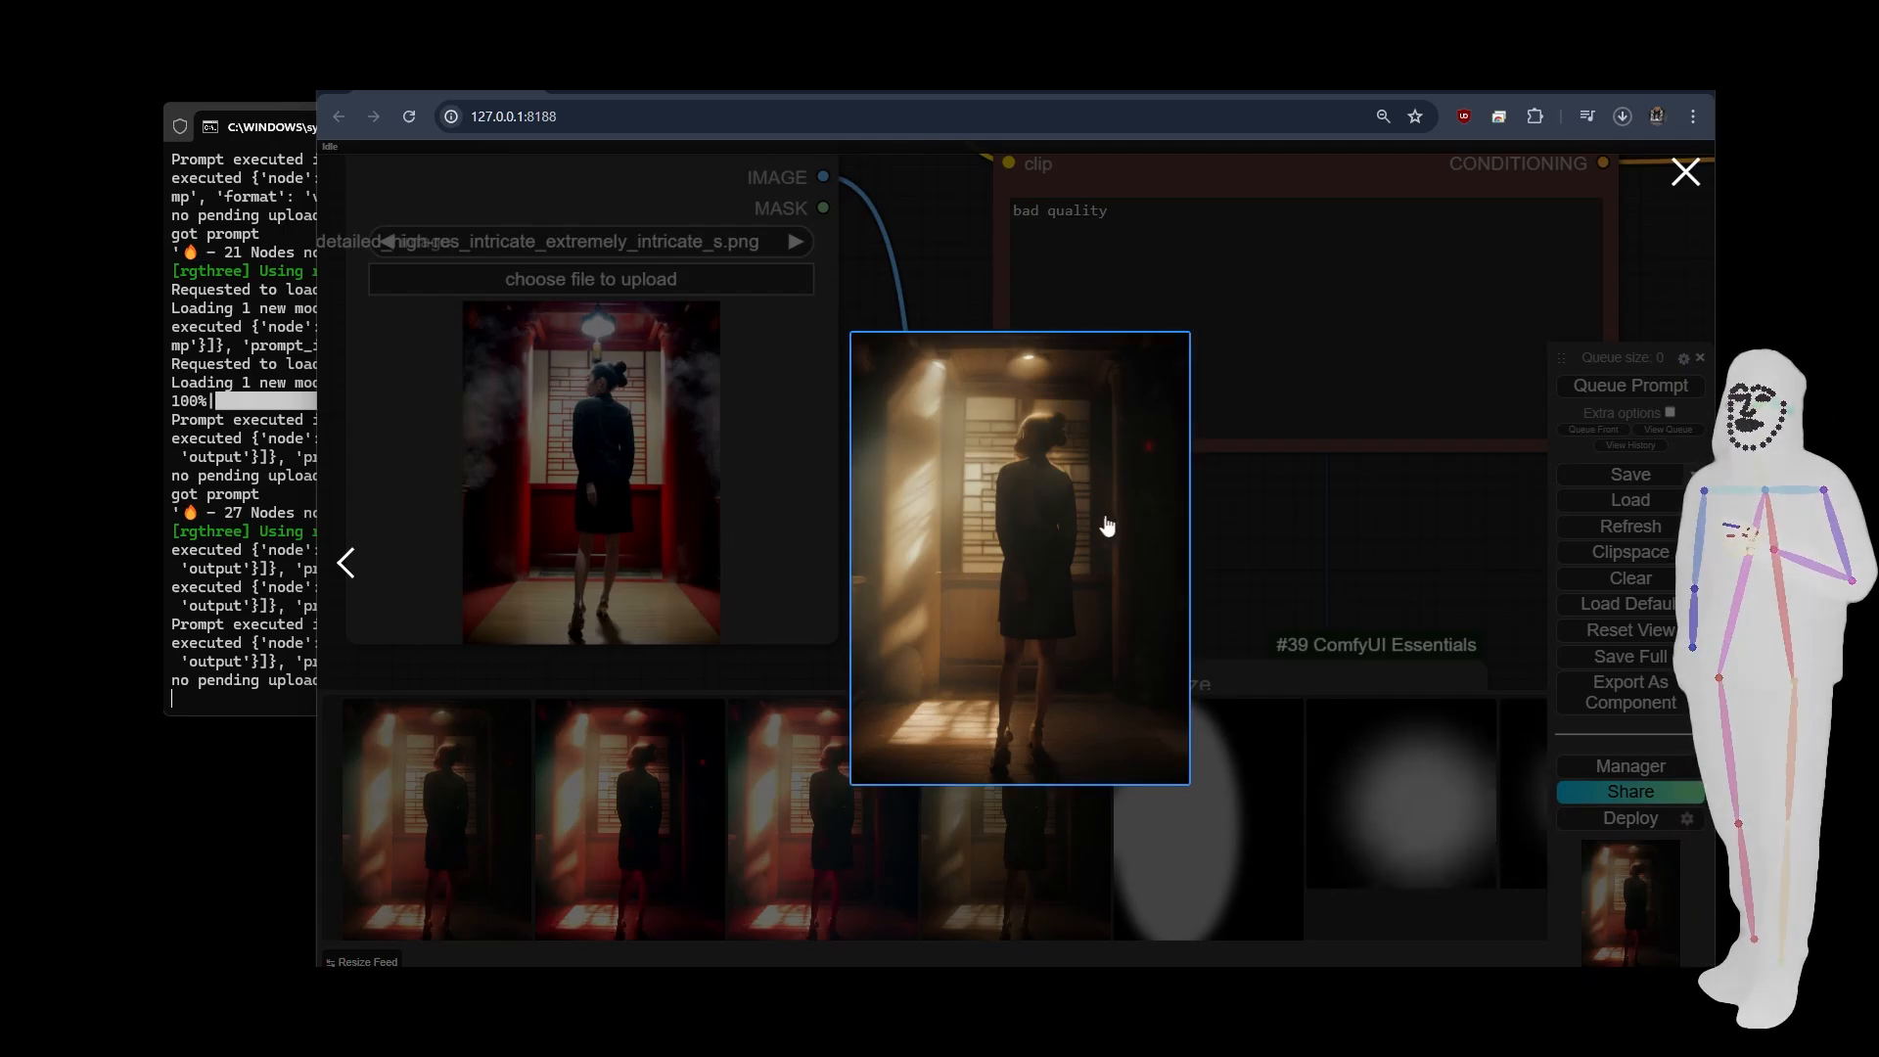
pyautogui.click(1370, 515)
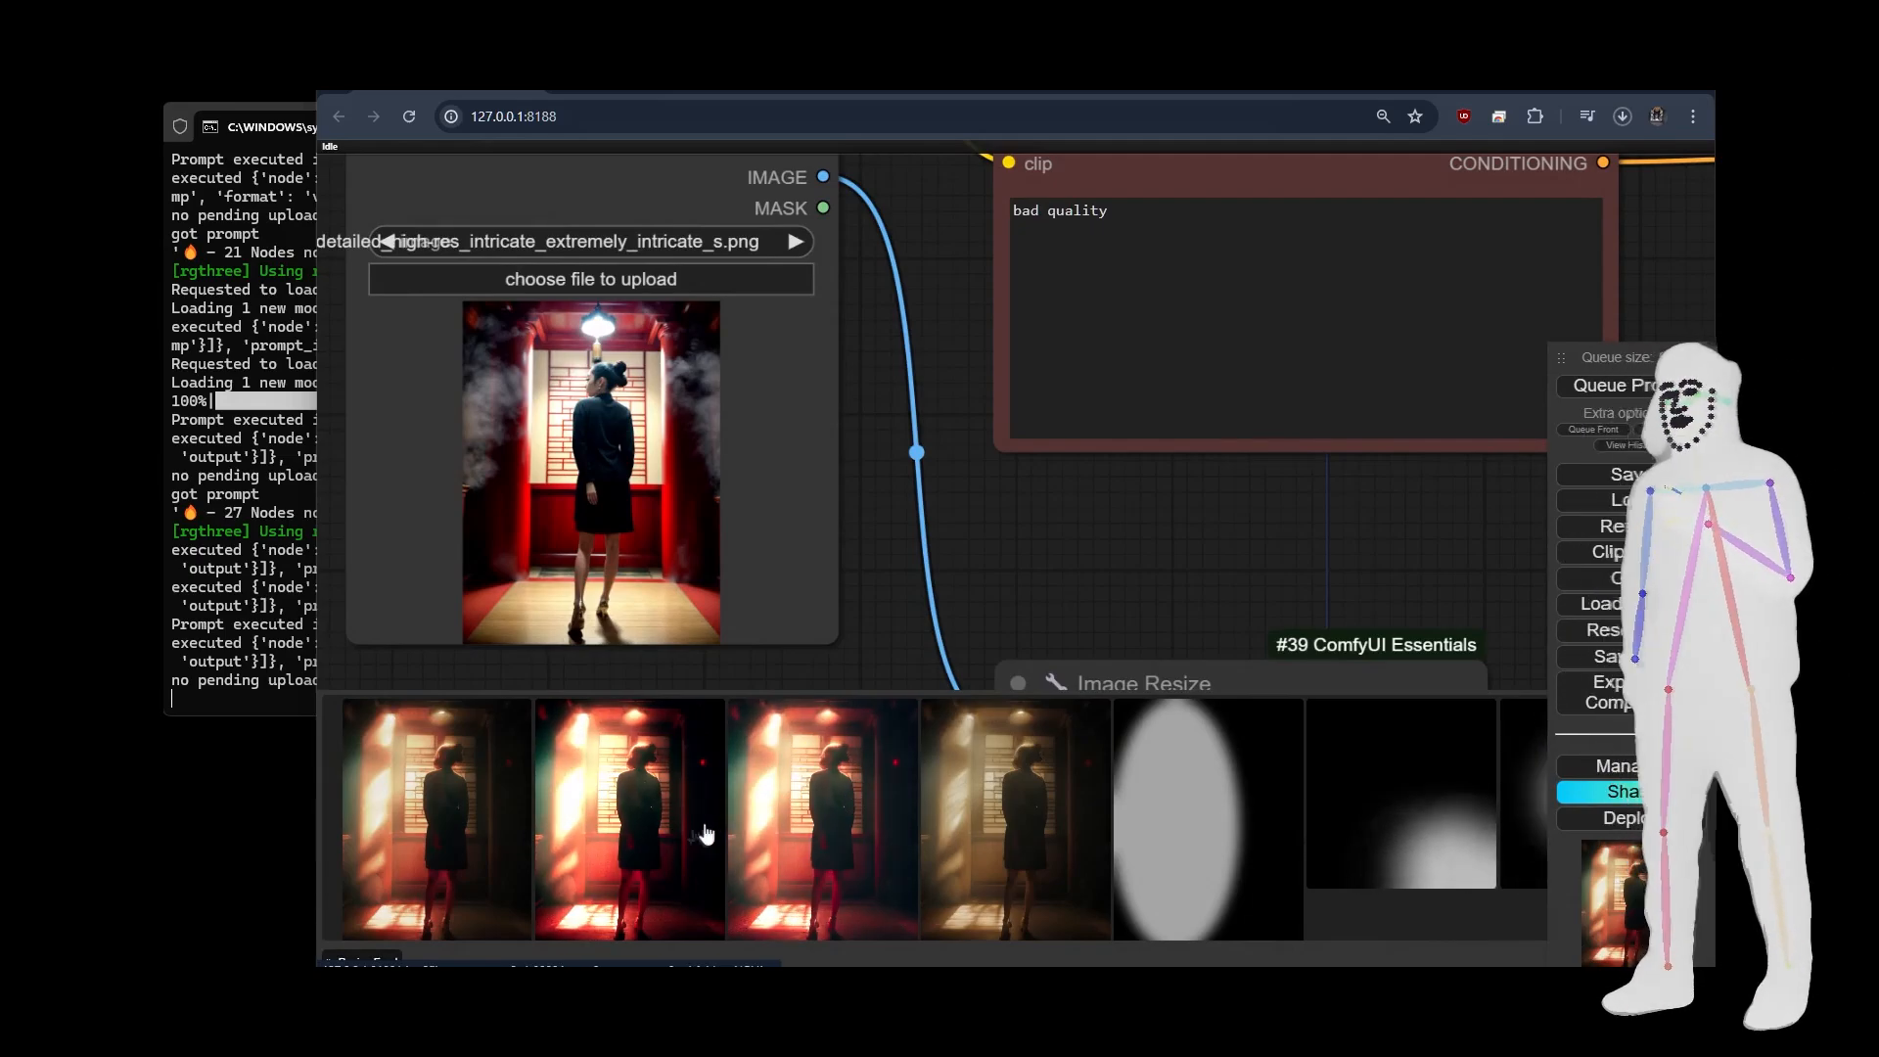
pyautogui.click(415, 852)
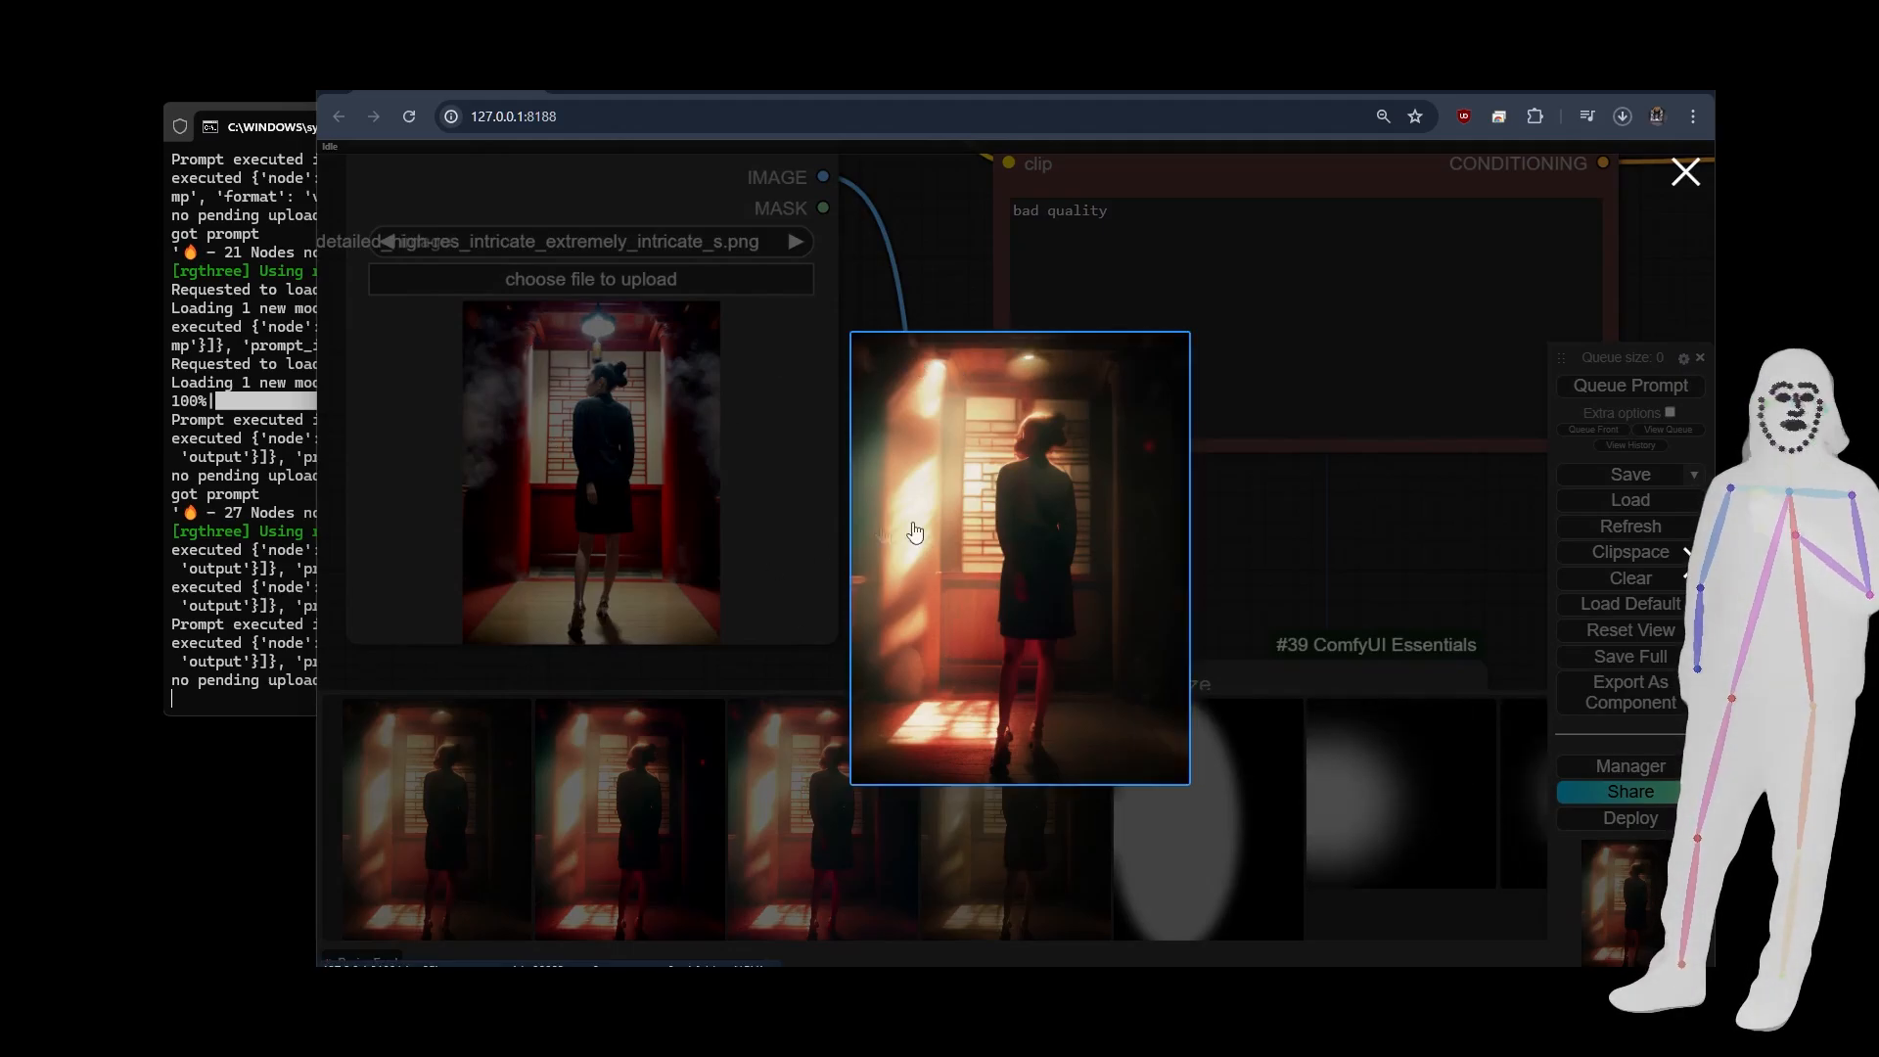
pyautogui.click(779, 517)
# Examine the Image Color Match and Image Levels Adjustment nodes in the extras group and compare their nova-2nd and nova-3rd images.
pyautogui.scroll(-10, 409, 497)
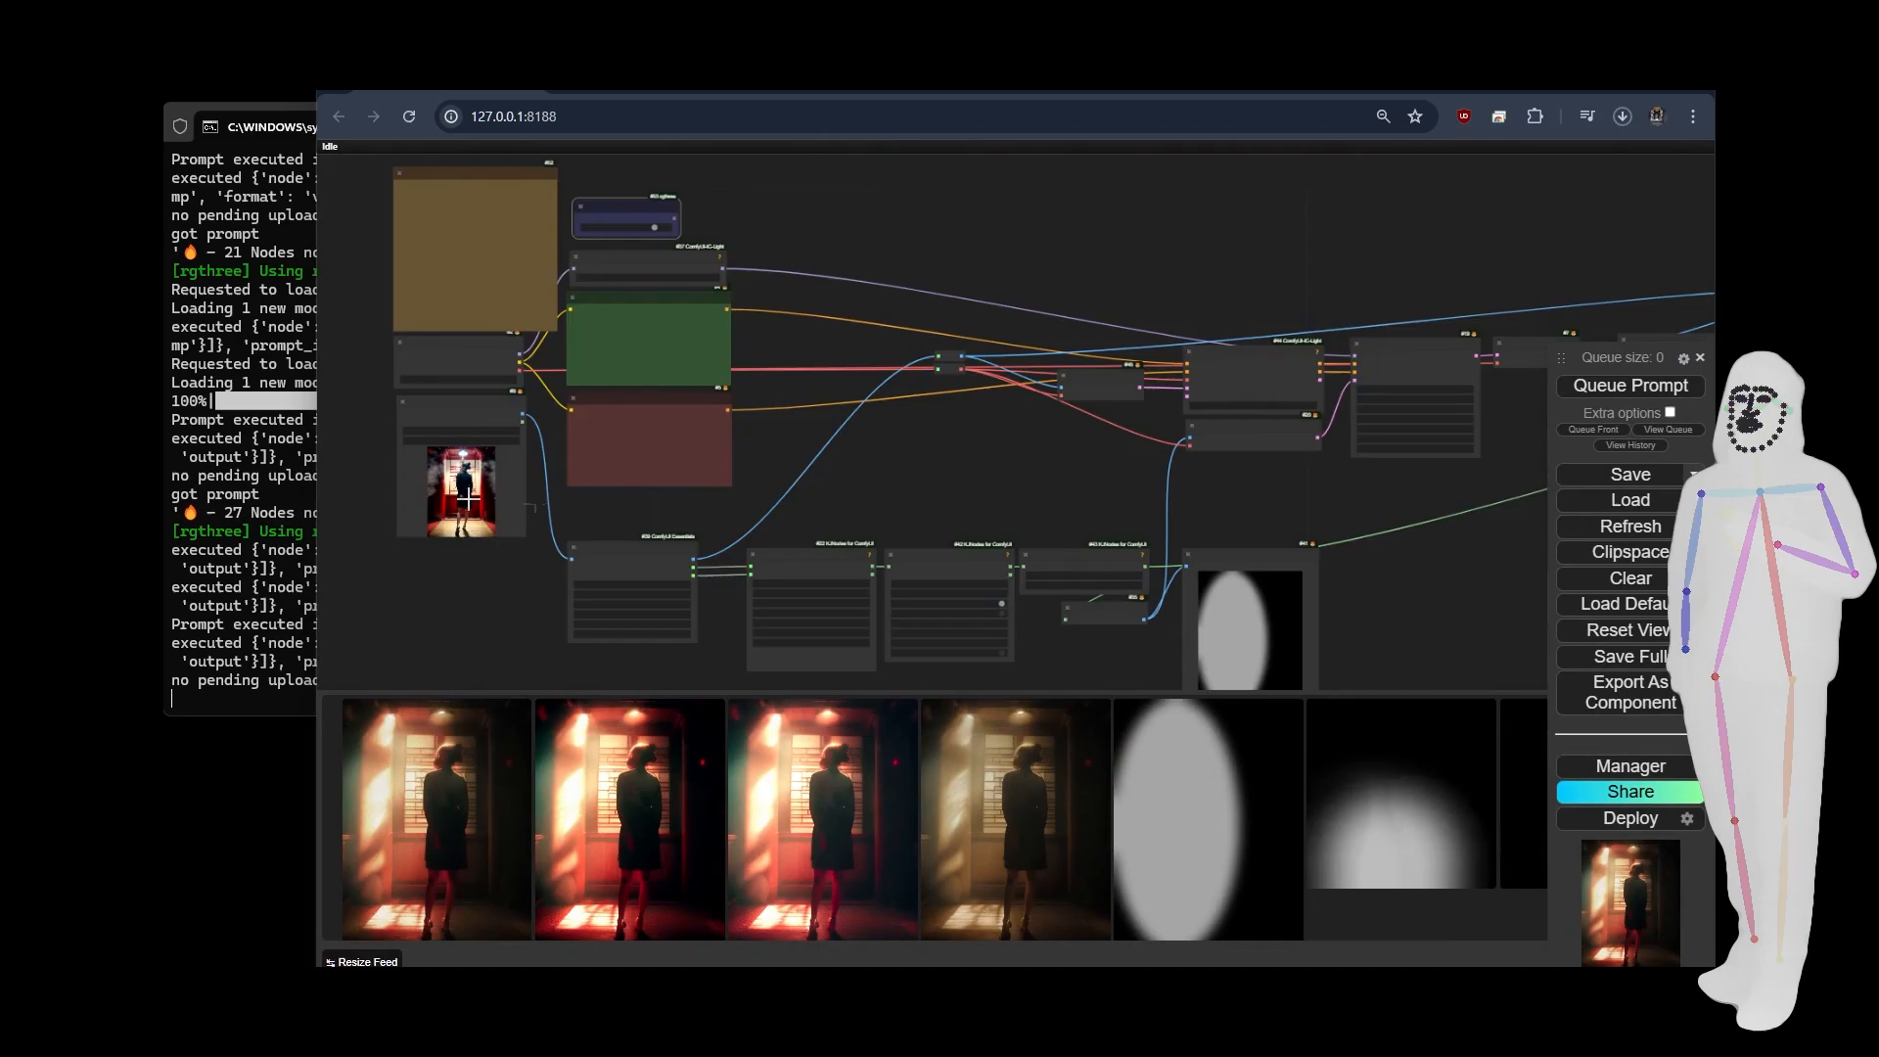
pyautogui.scroll(10, 469, 484)
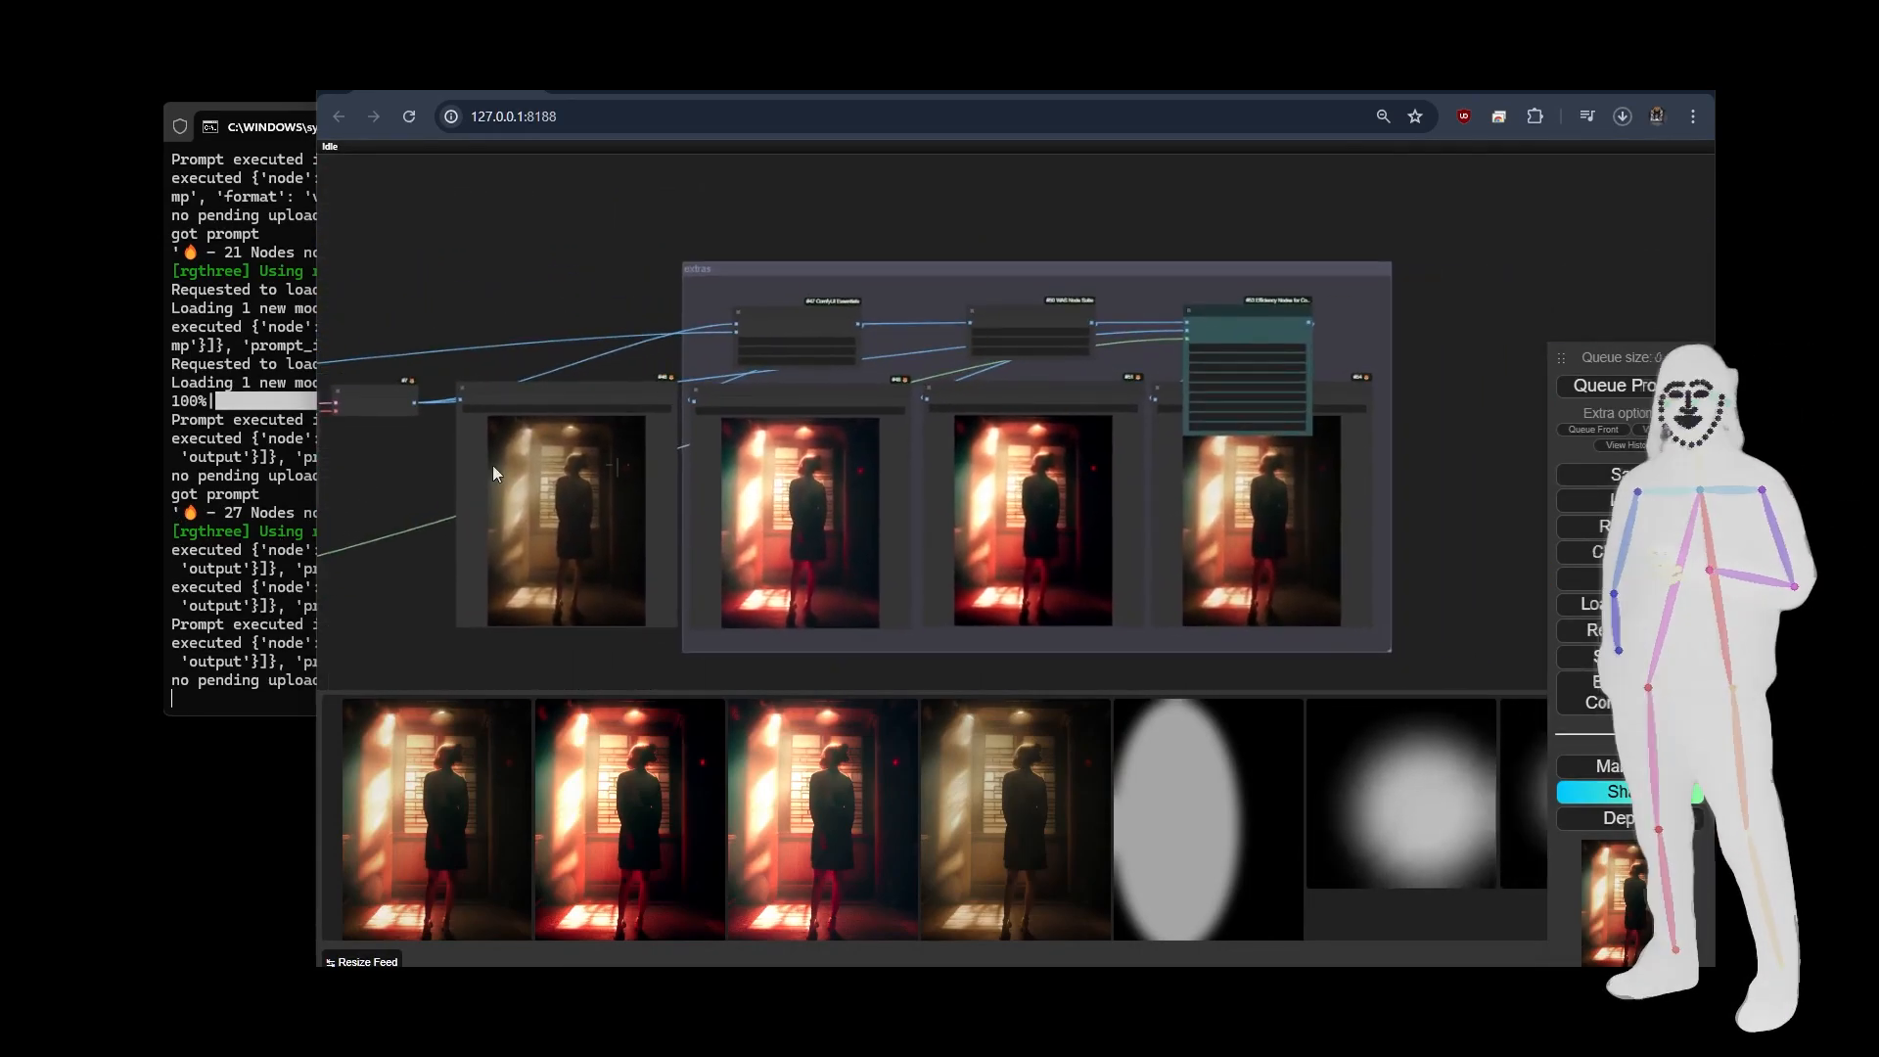
pyautogui.moveTo(742, 284); pyautogui.dragTo(932, 267)
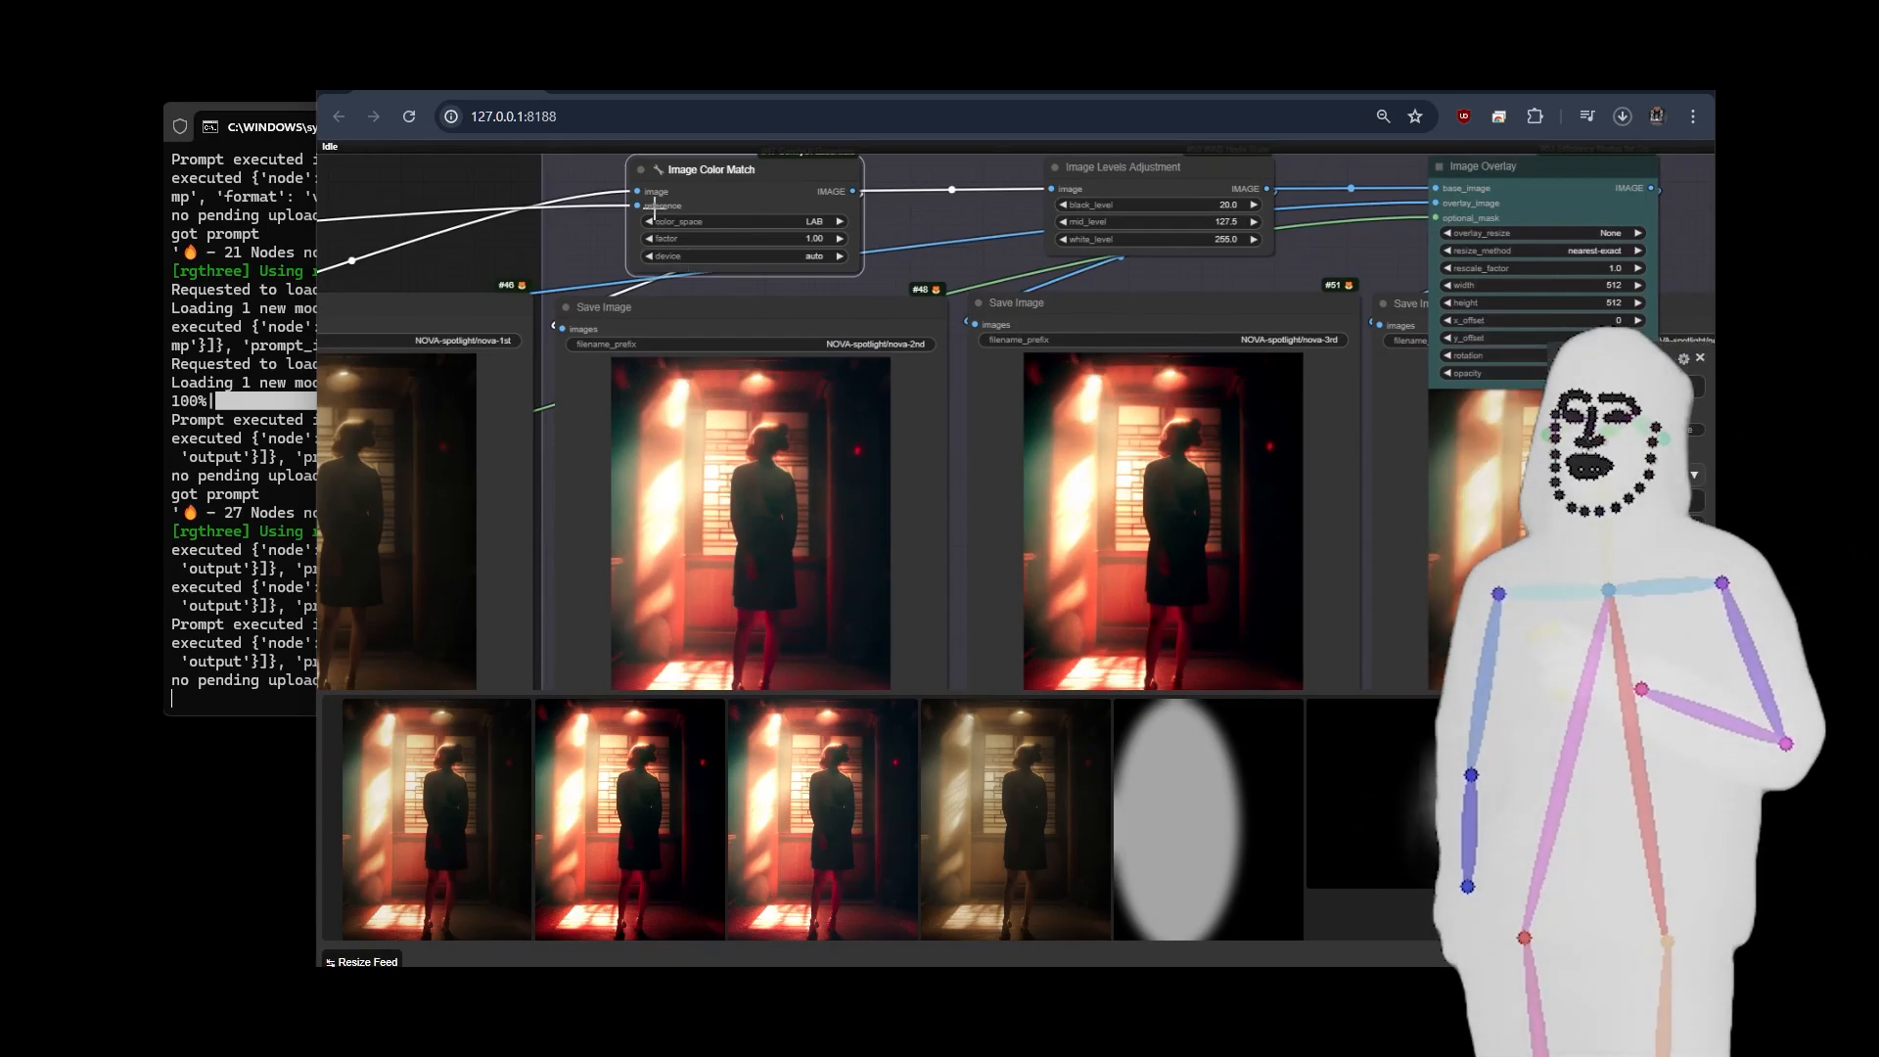
pyautogui.scroll(5, 719, 614)
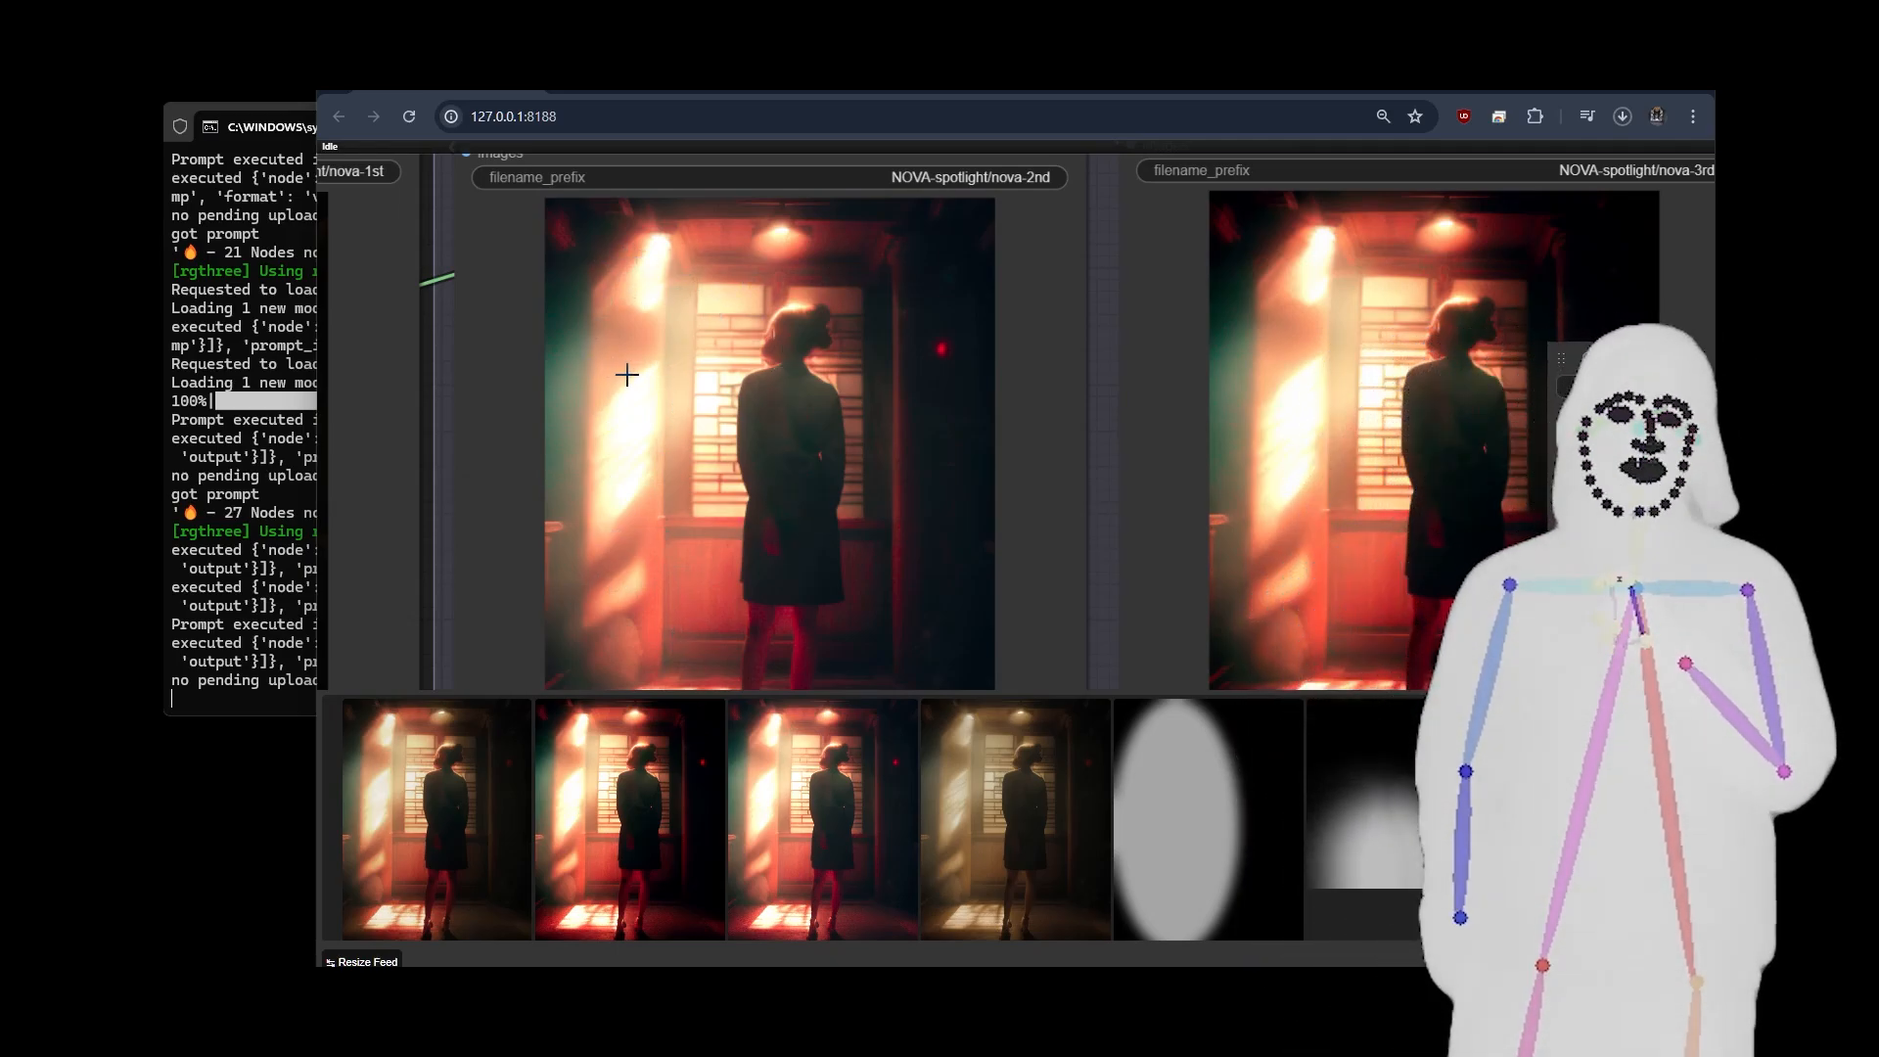
pyautogui.moveTo(1122, 563)
pyautogui.mouseDown()
pyautogui.moveTo(1107, 468)
pyautogui.moveTo(1131, 543)
pyautogui.mouseUp()
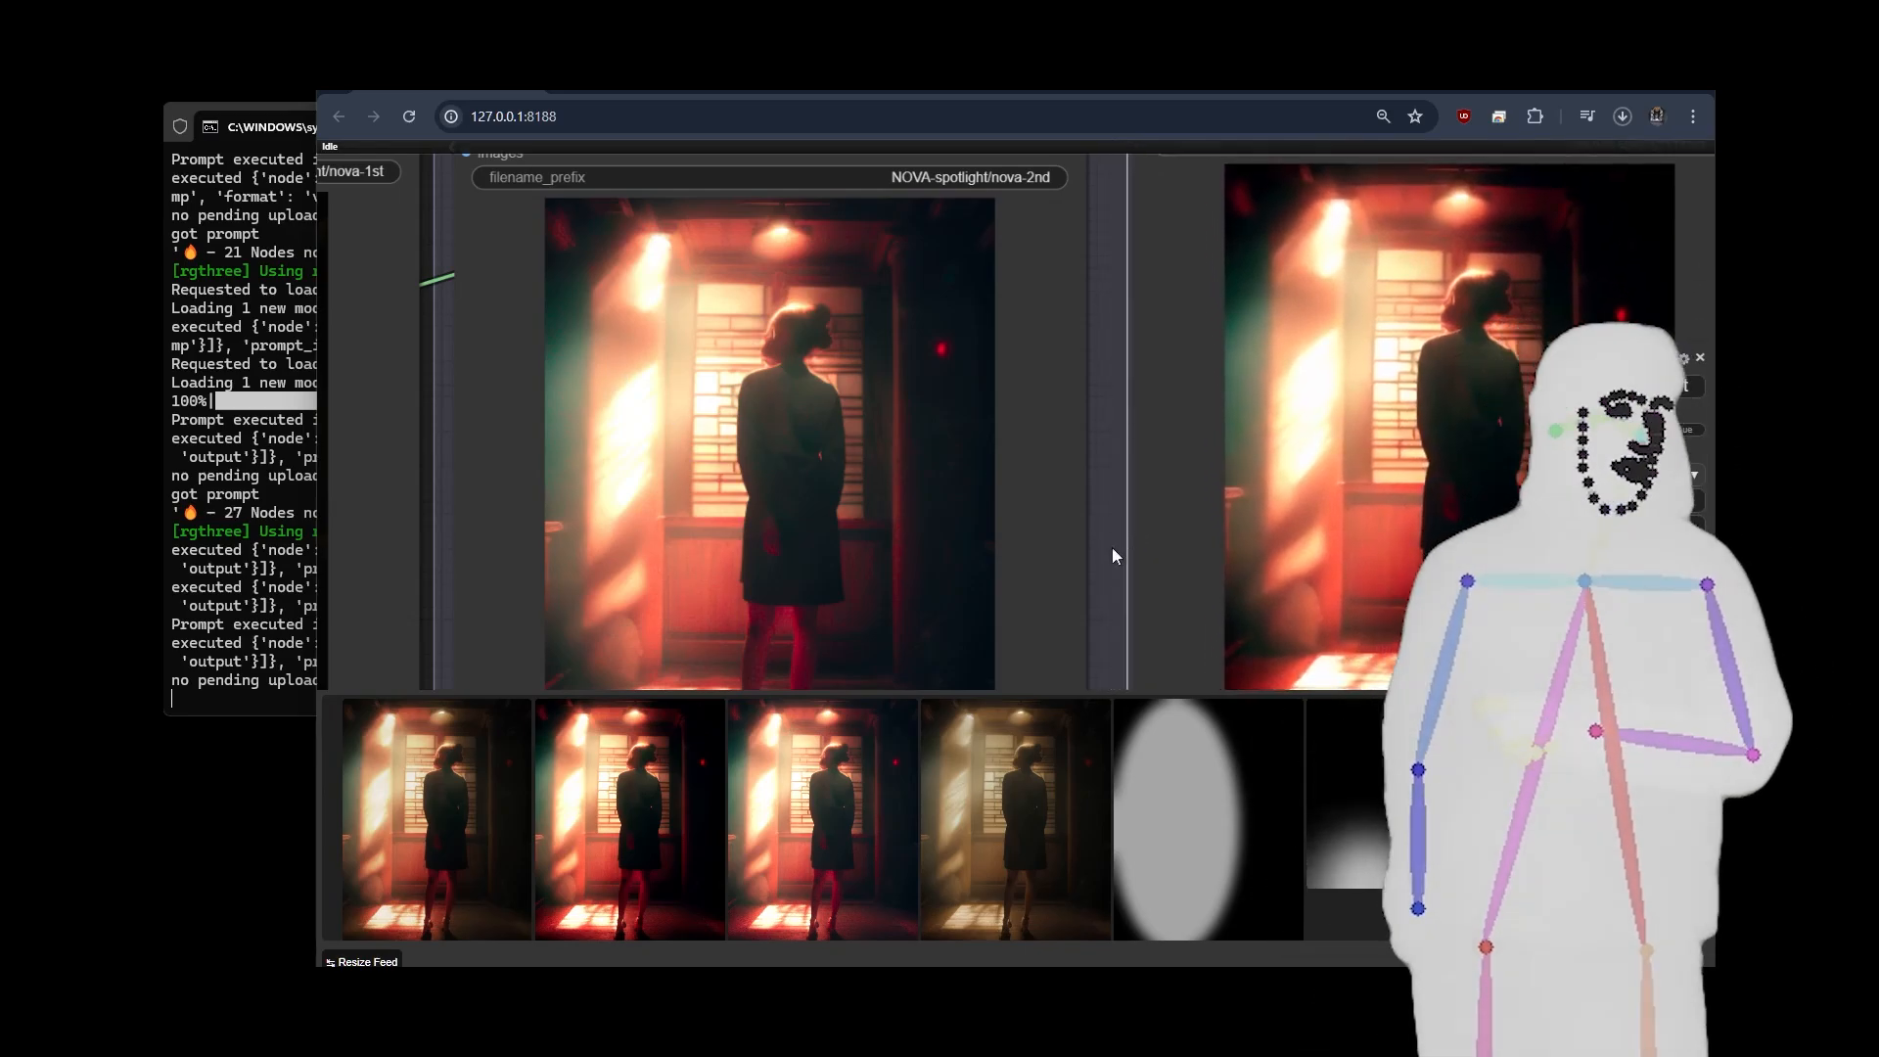
pyautogui.scroll(-3, 1112, 548)
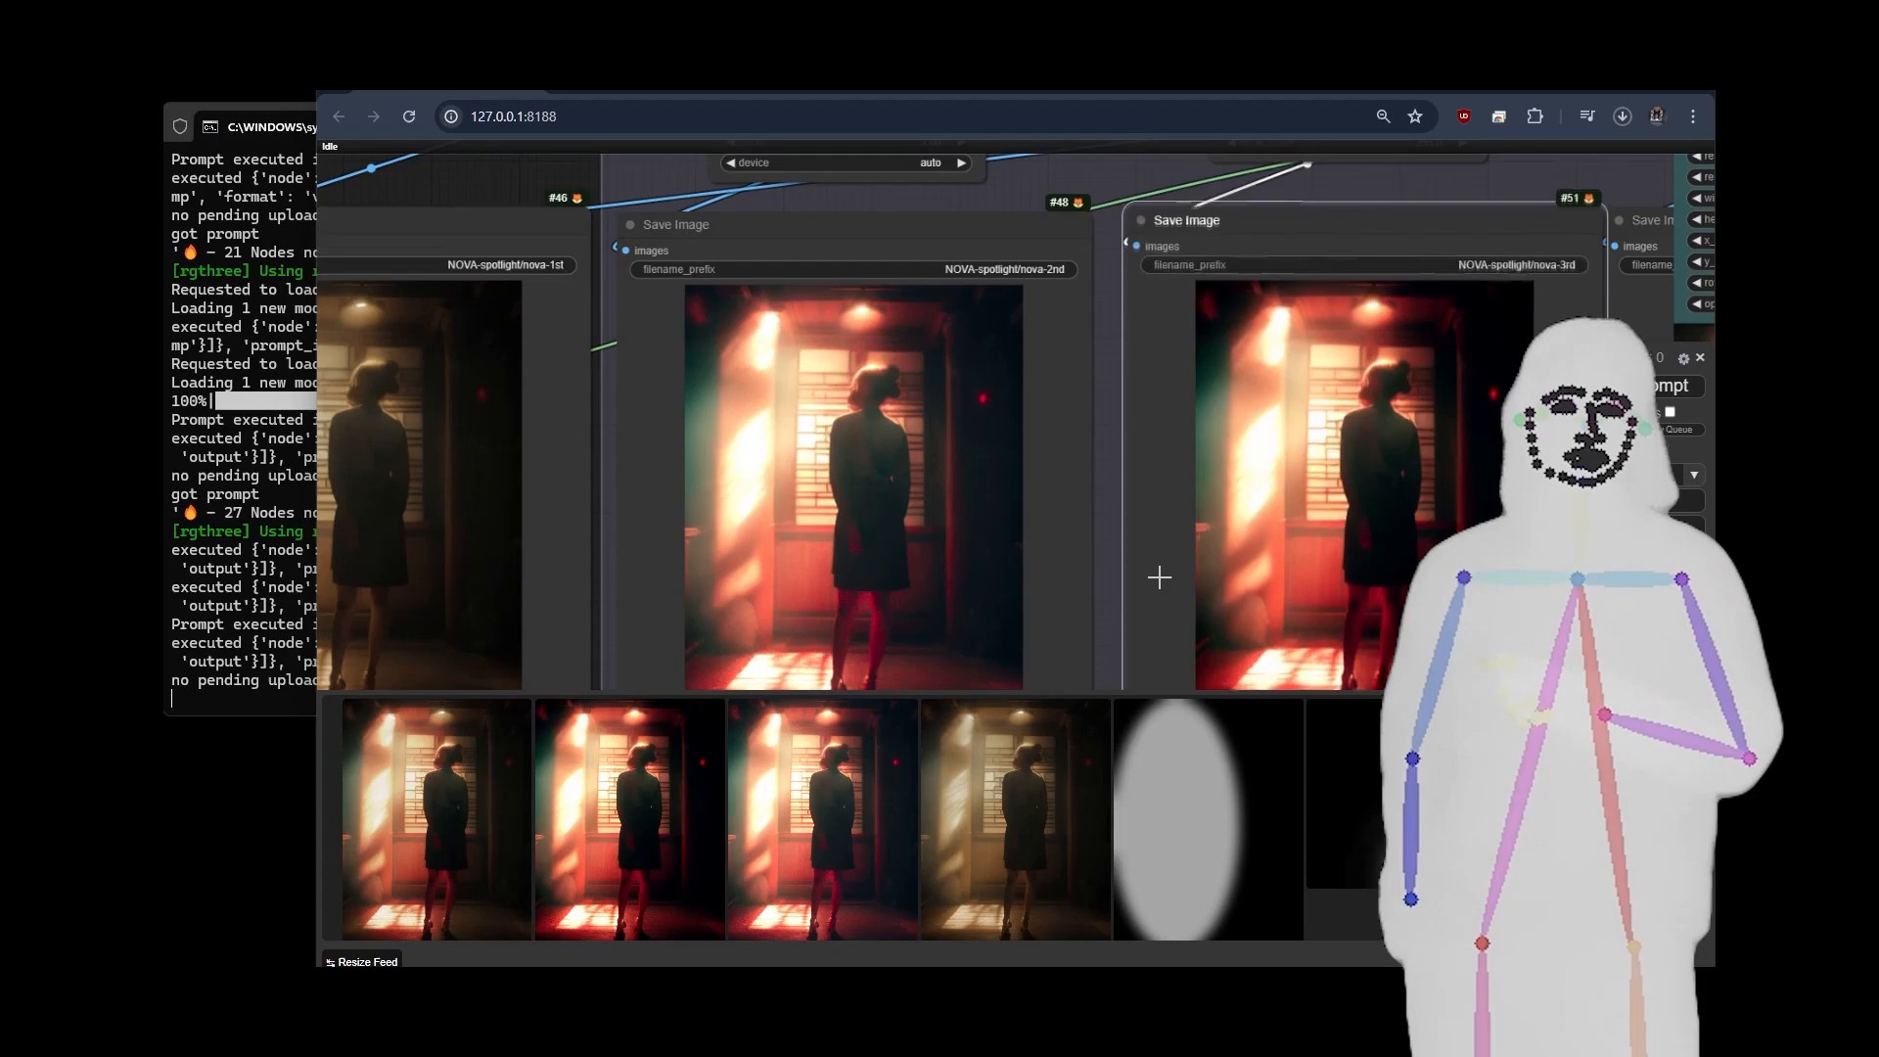
pyautogui.moveTo(1110, 433); pyautogui.dragTo(1052, 533)
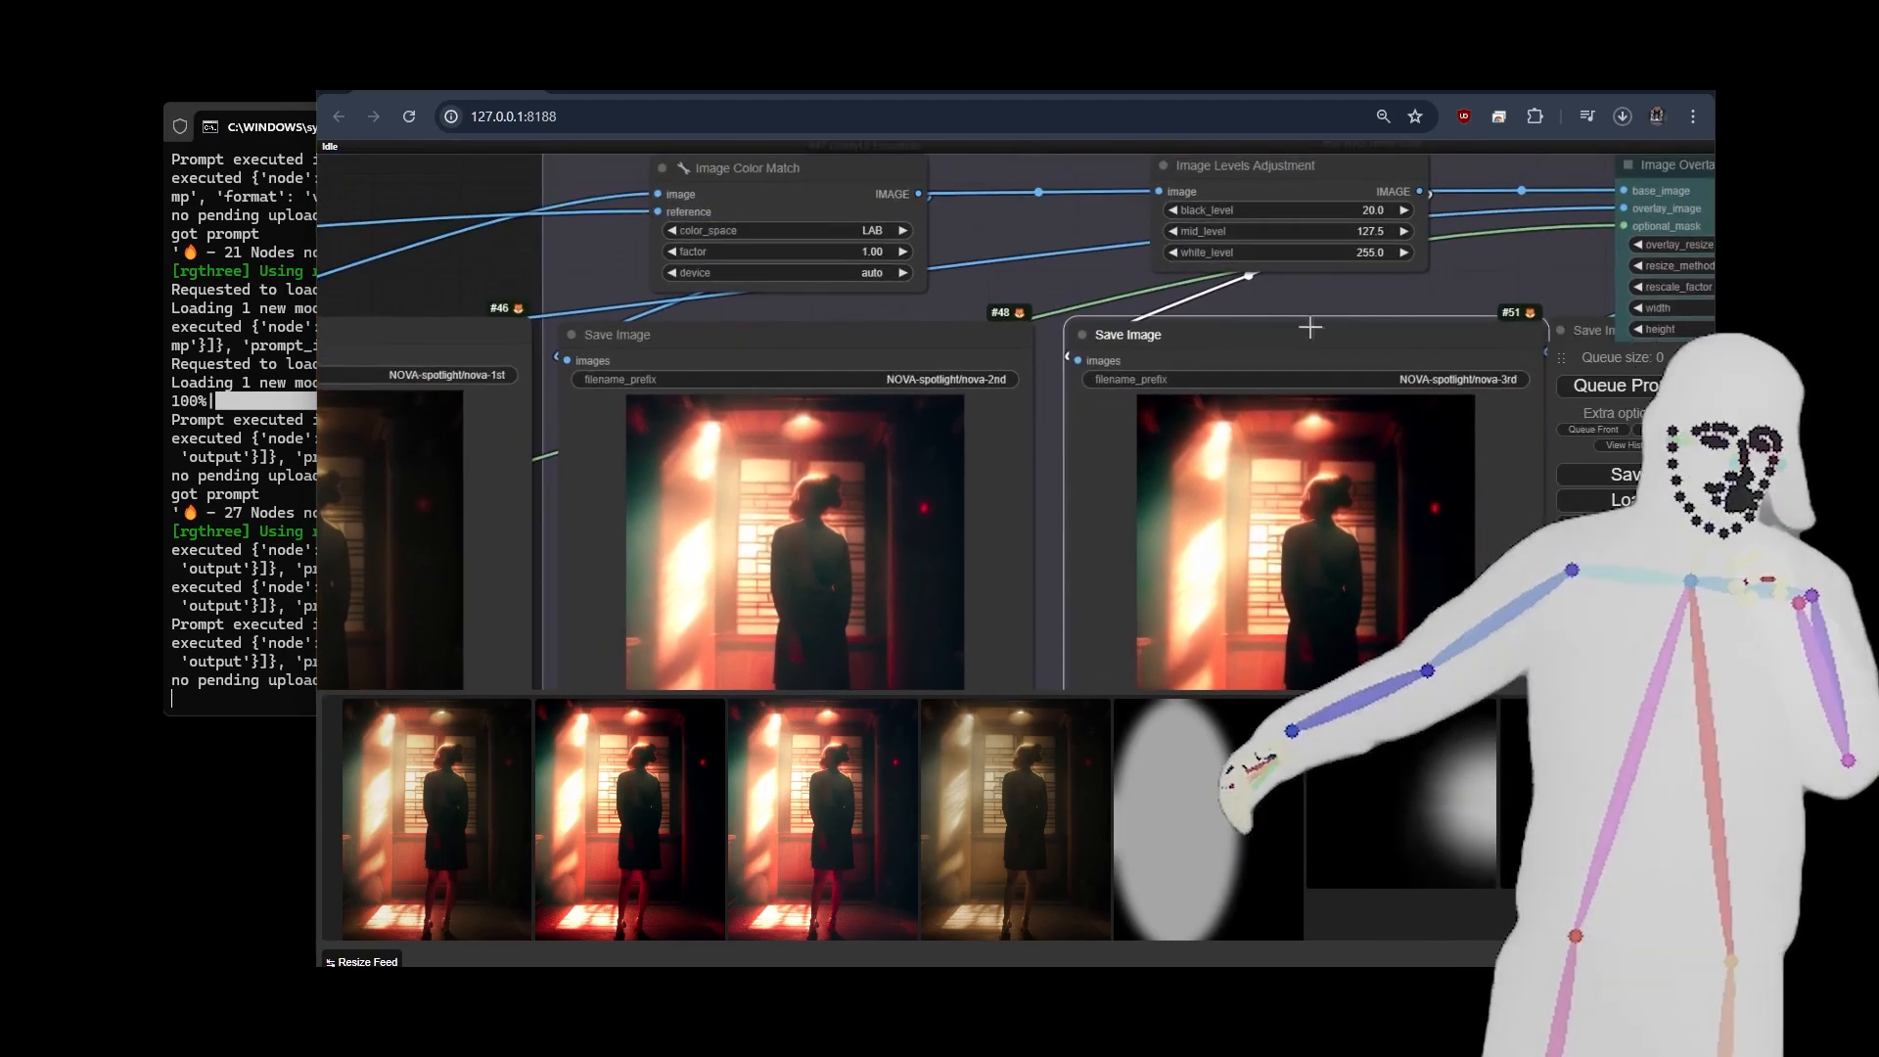
pyautogui.moveTo(1336, 303); pyautogui.dragTo(1156, 312)
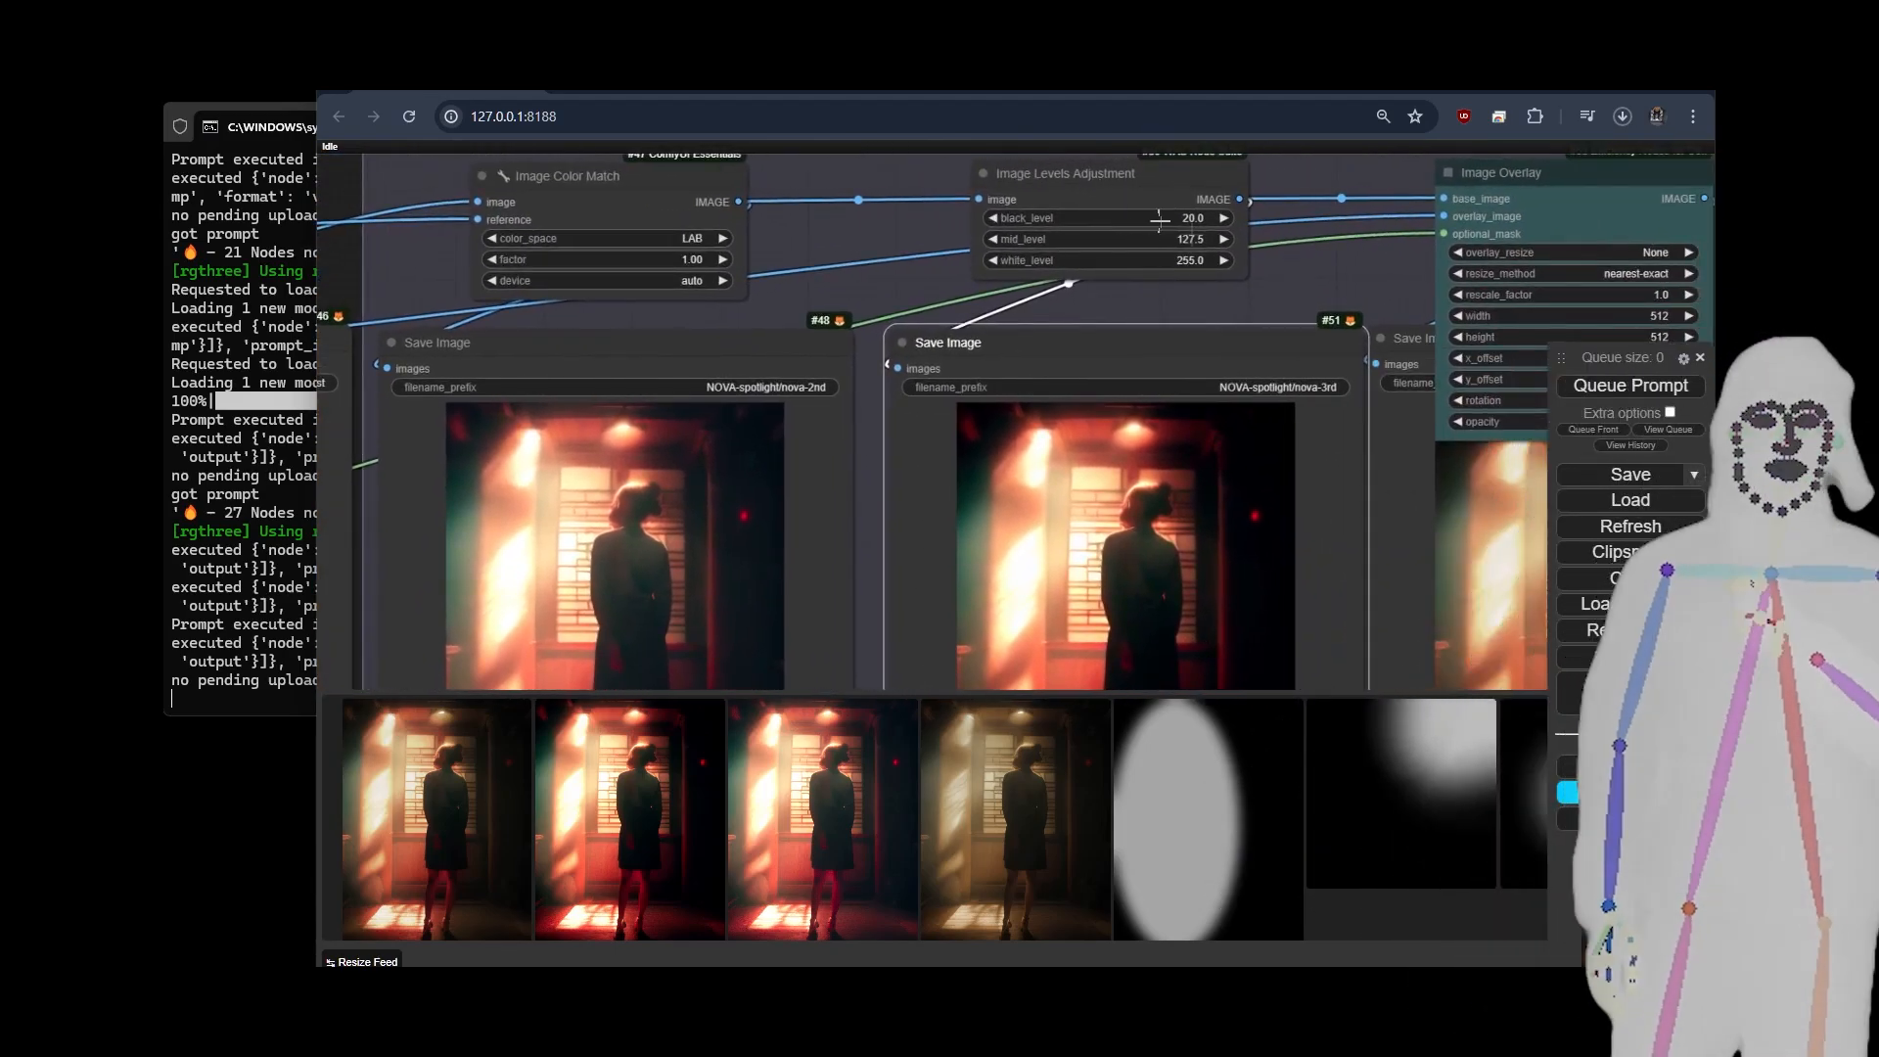
pyautogui.moveTo(1398, 308); pyautogui.dragTo(1298, 212)
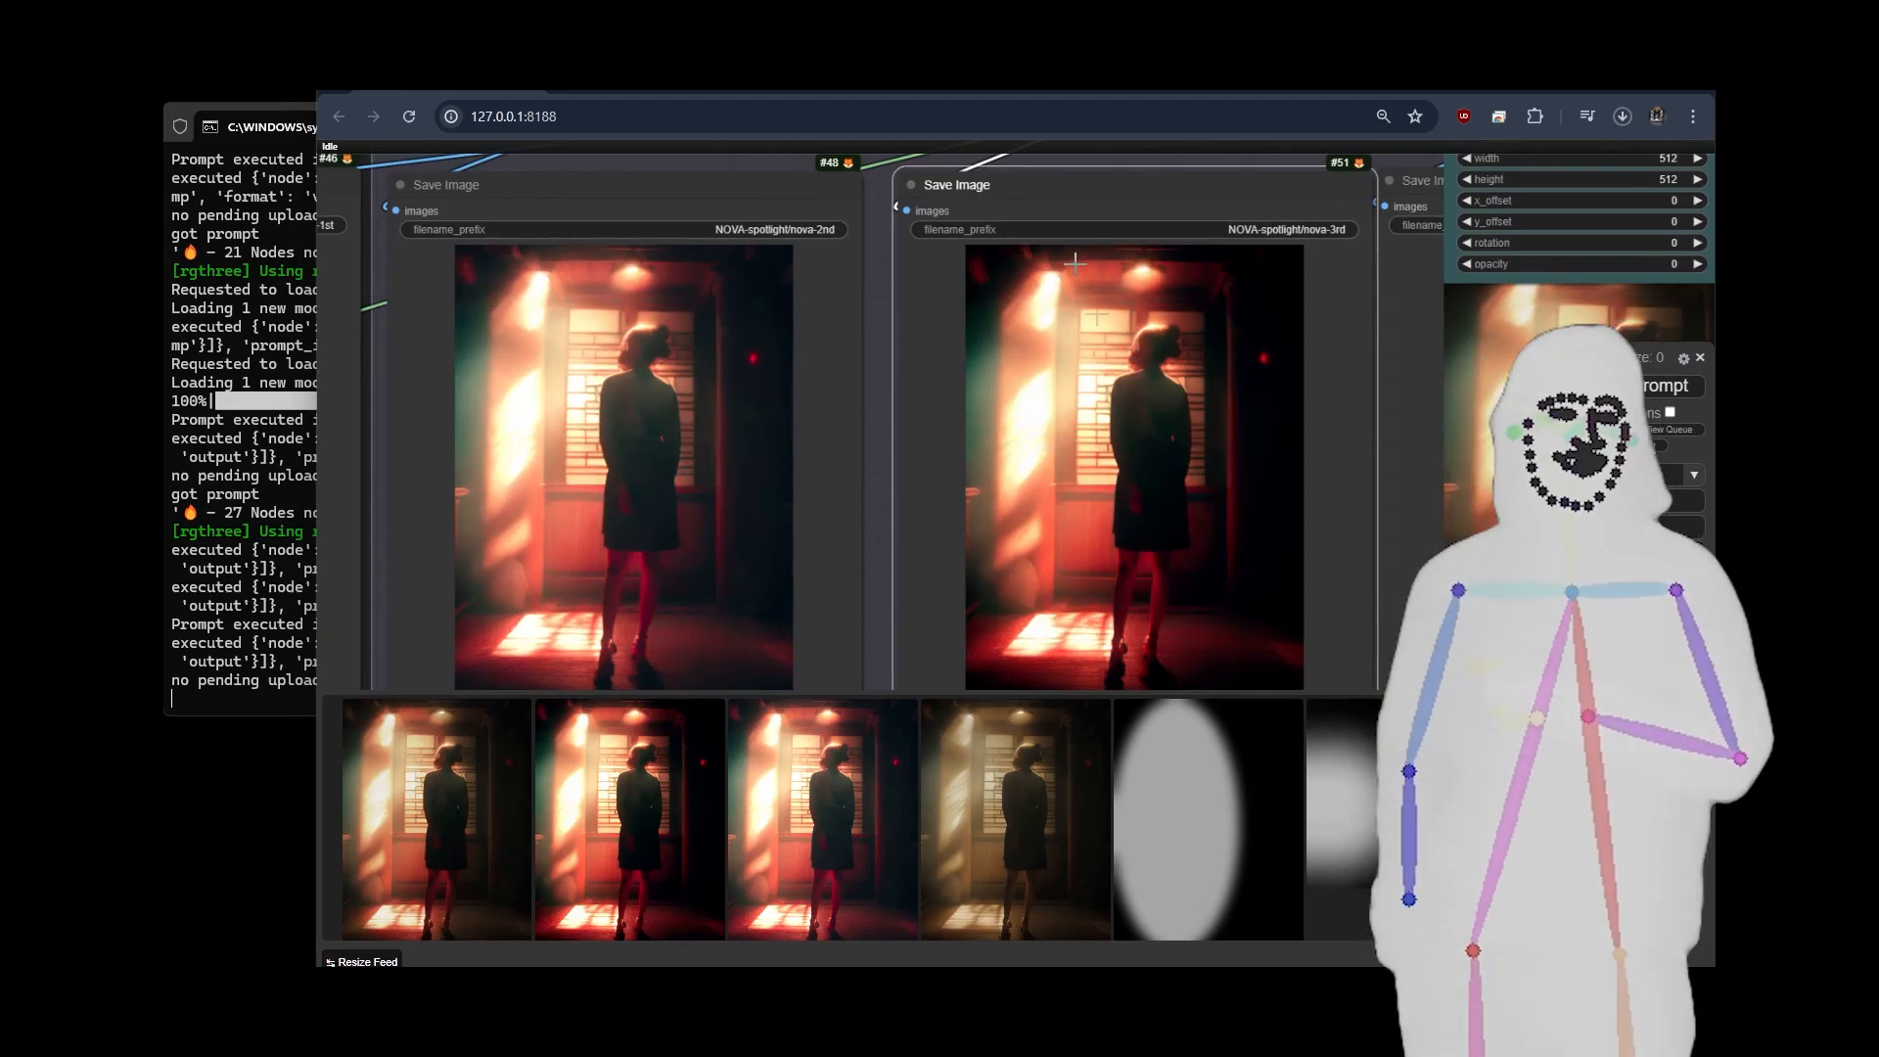
pyautogui.scroll(-3, 1207, 218)
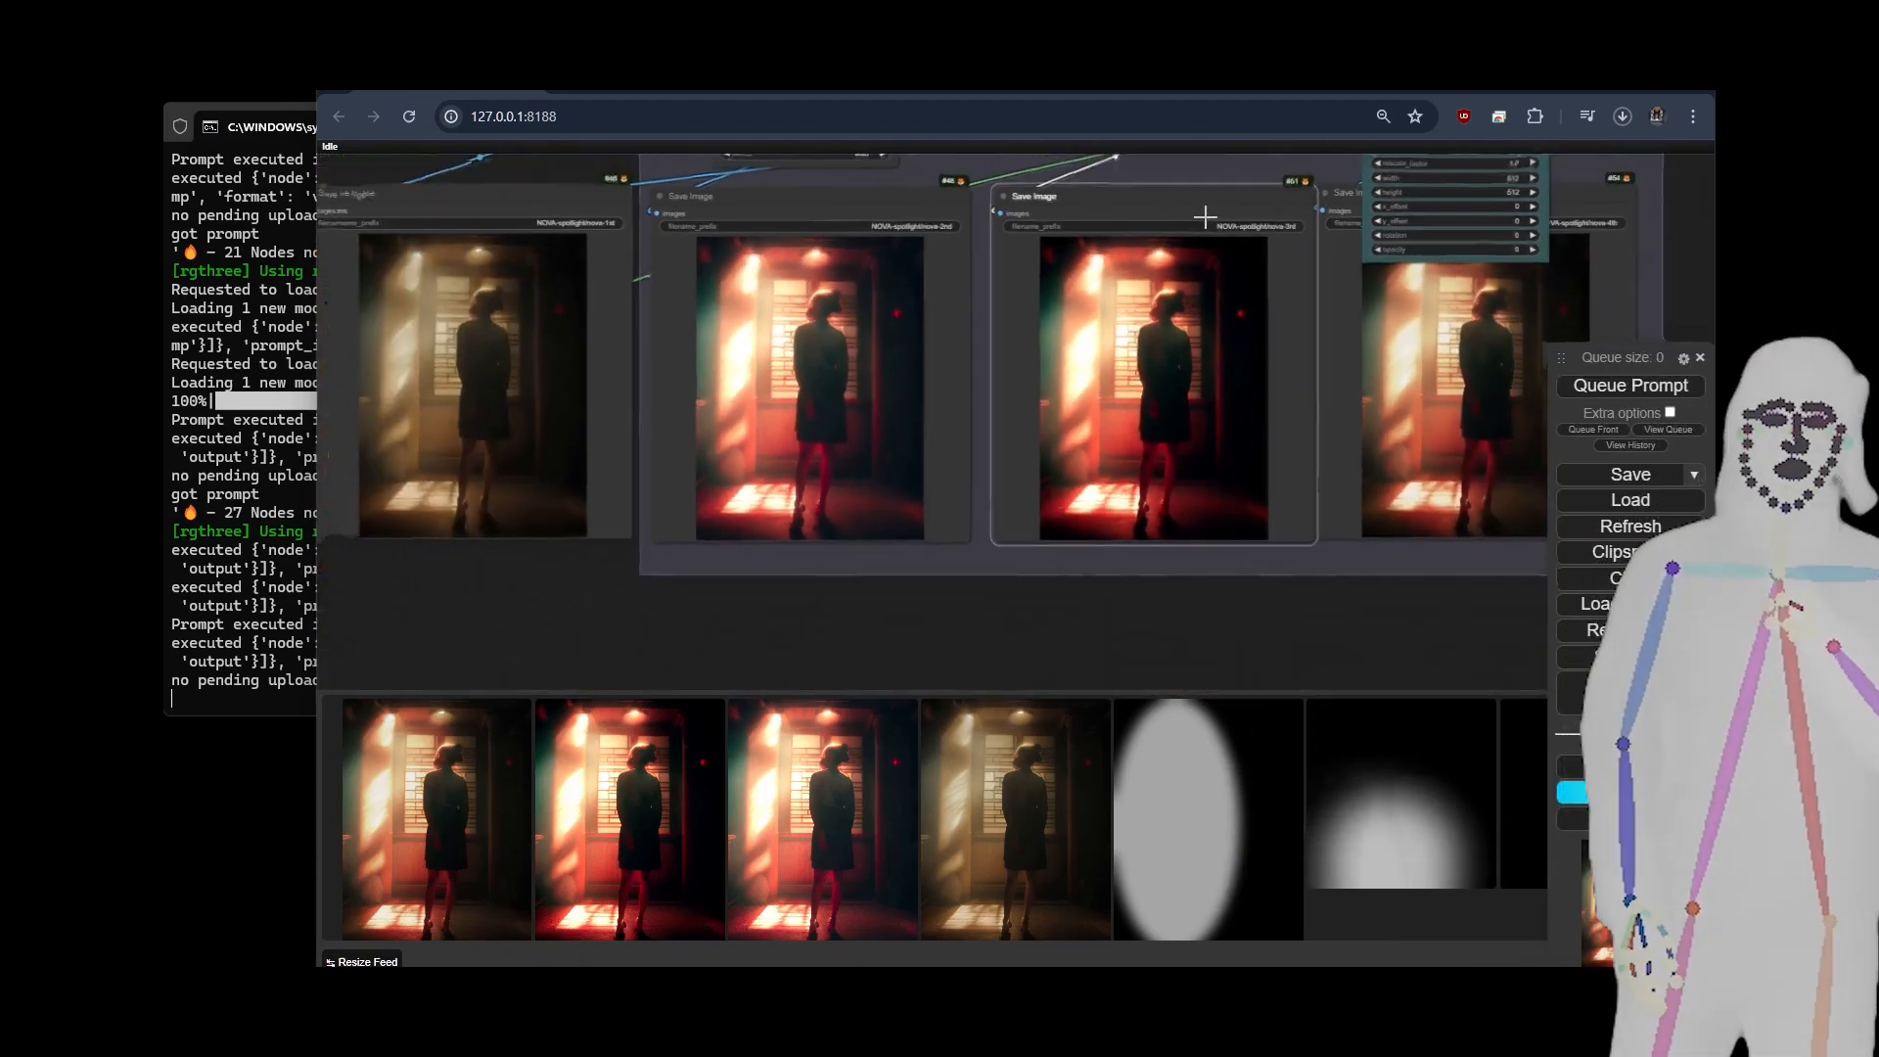
# Review the Image Overlay node's inputs and its nova-4th result, and view the final extras image enlarged.
pyautogui.moveTo(1644, 262); pyautogui.dragTo(1250, 376)
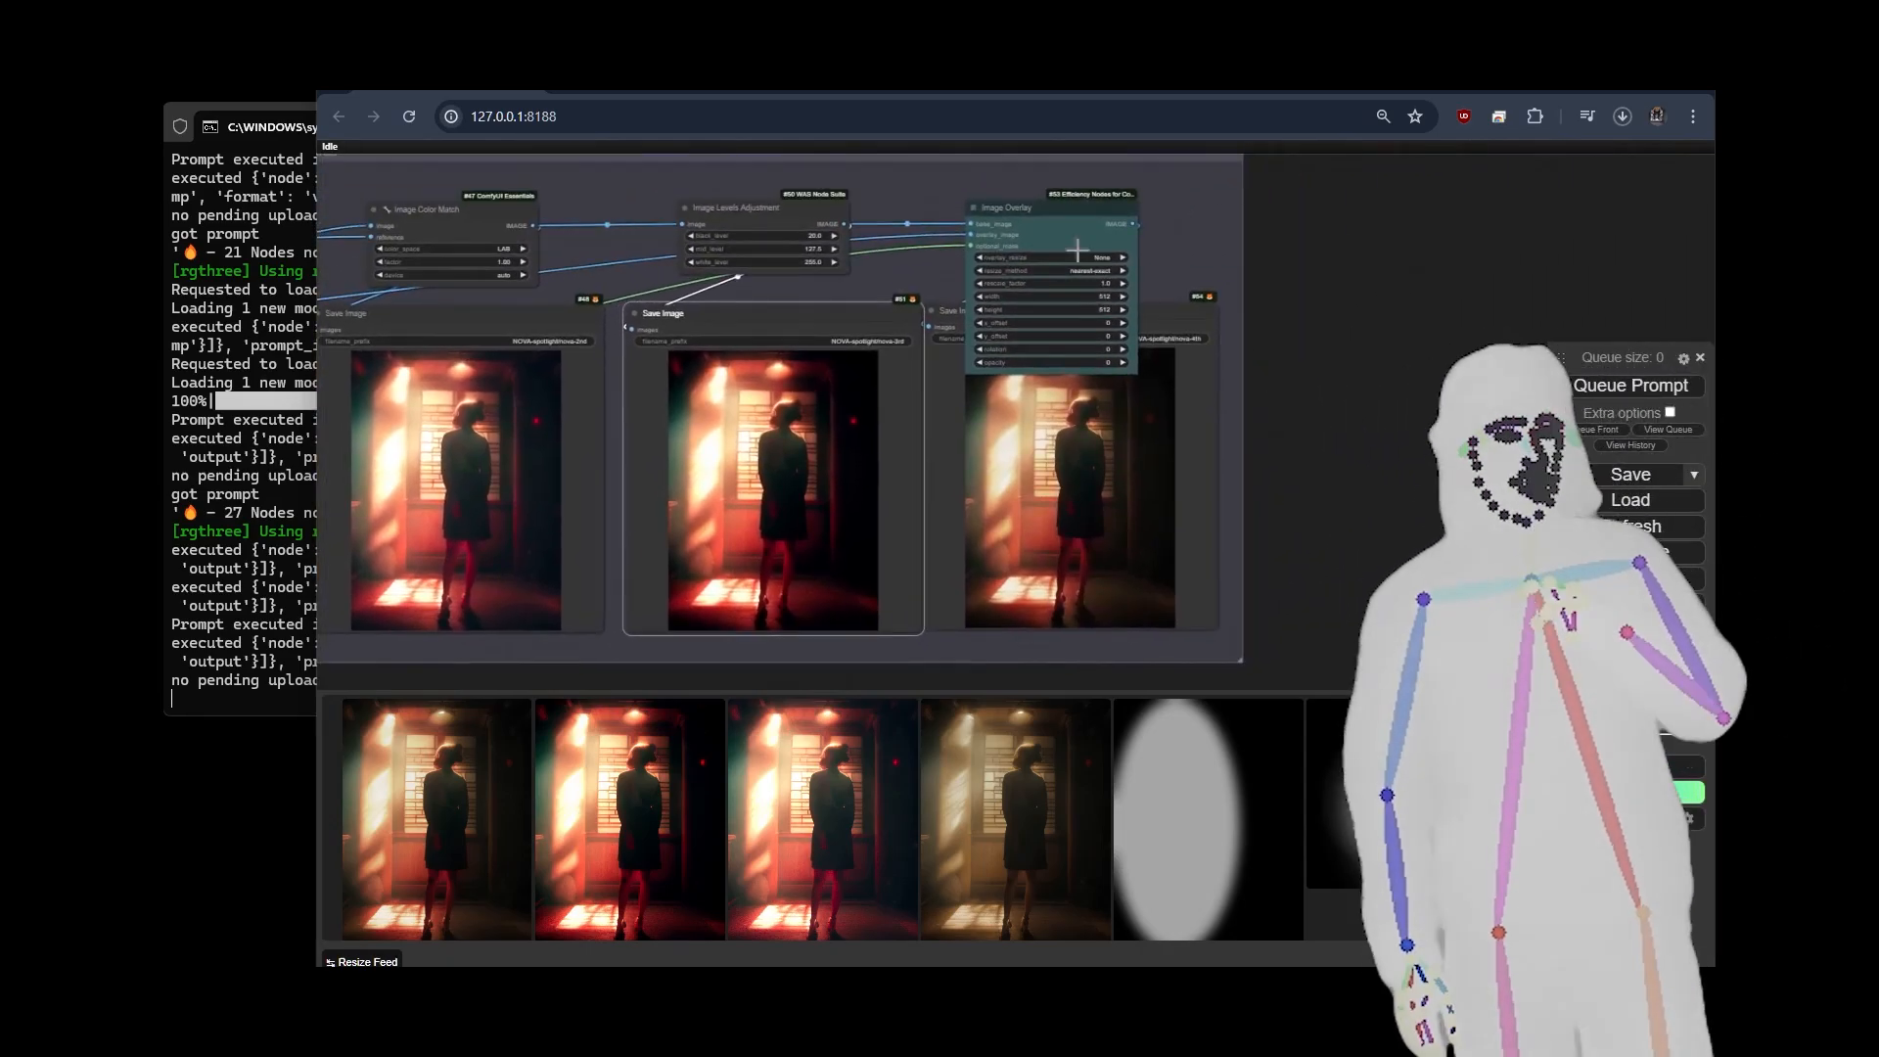
pyautogui.scroll(7, 1084, 252)
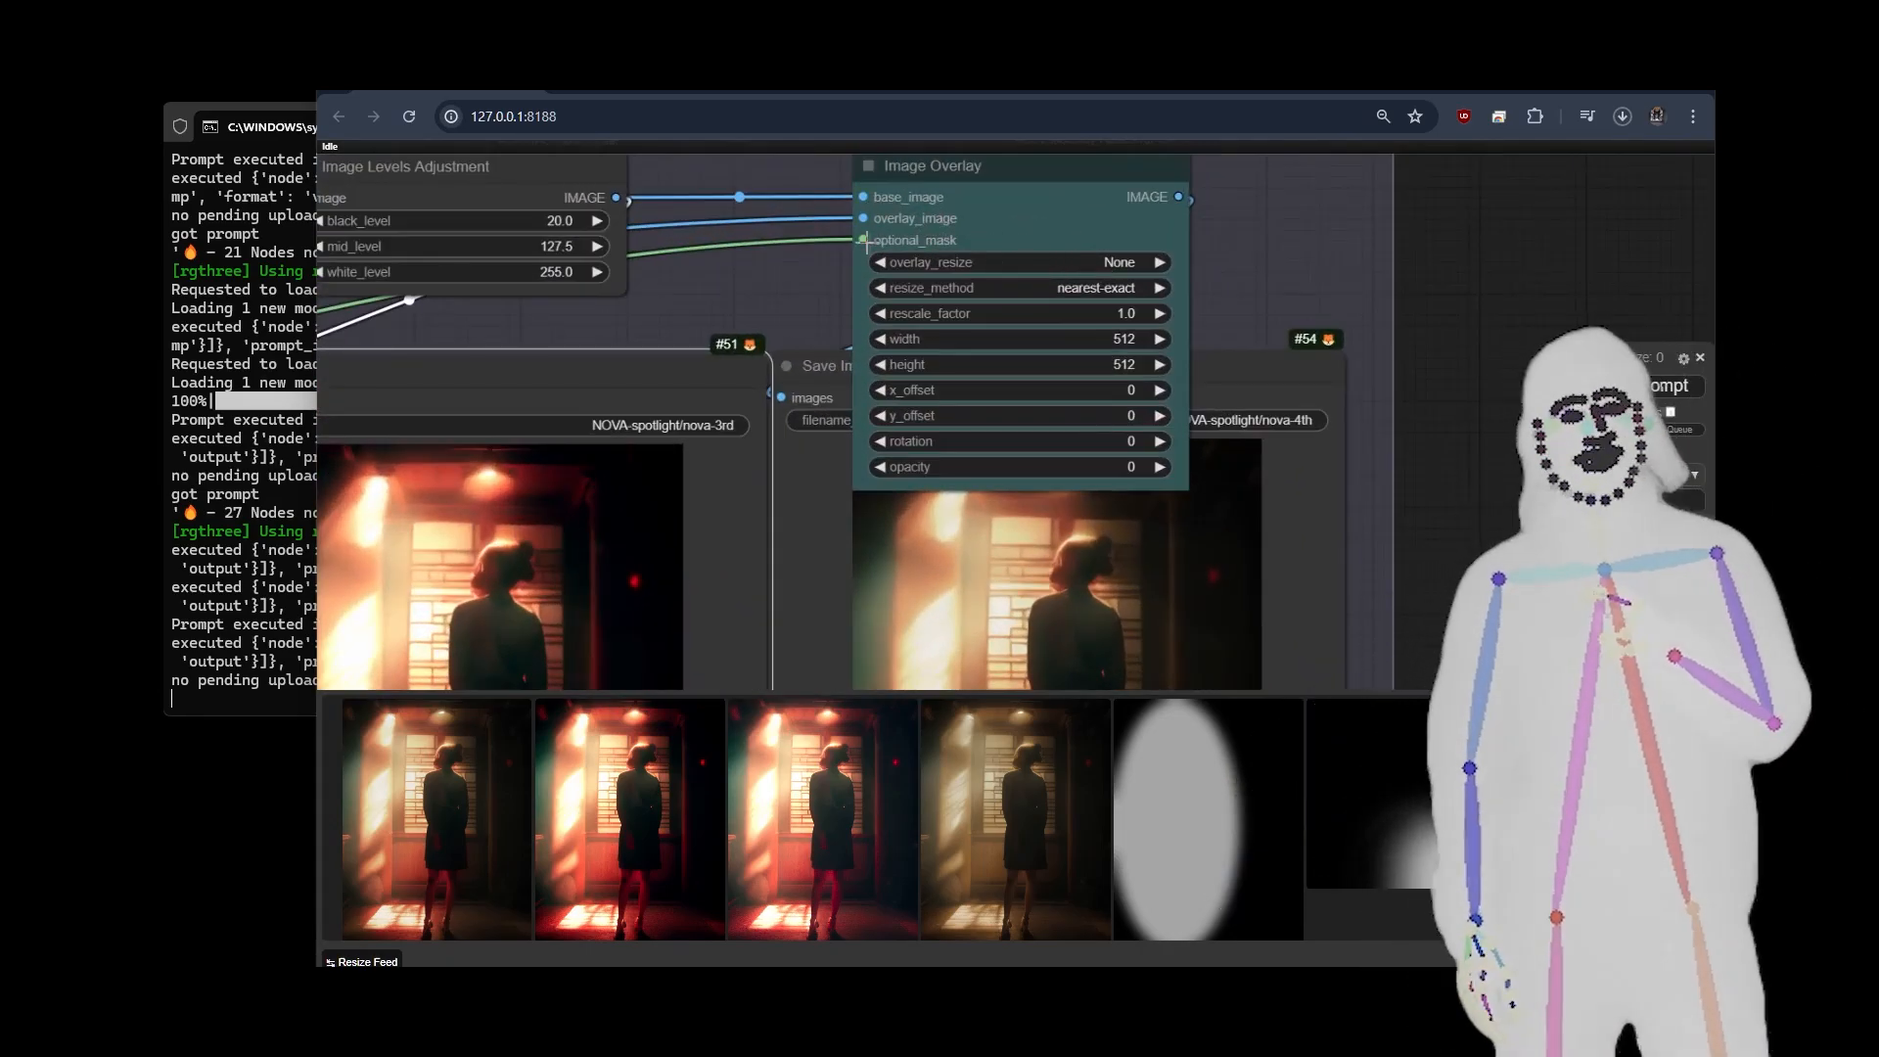
pyautogui.moveTo(1412, 584); pyautogui.dragTo(1430, 331)
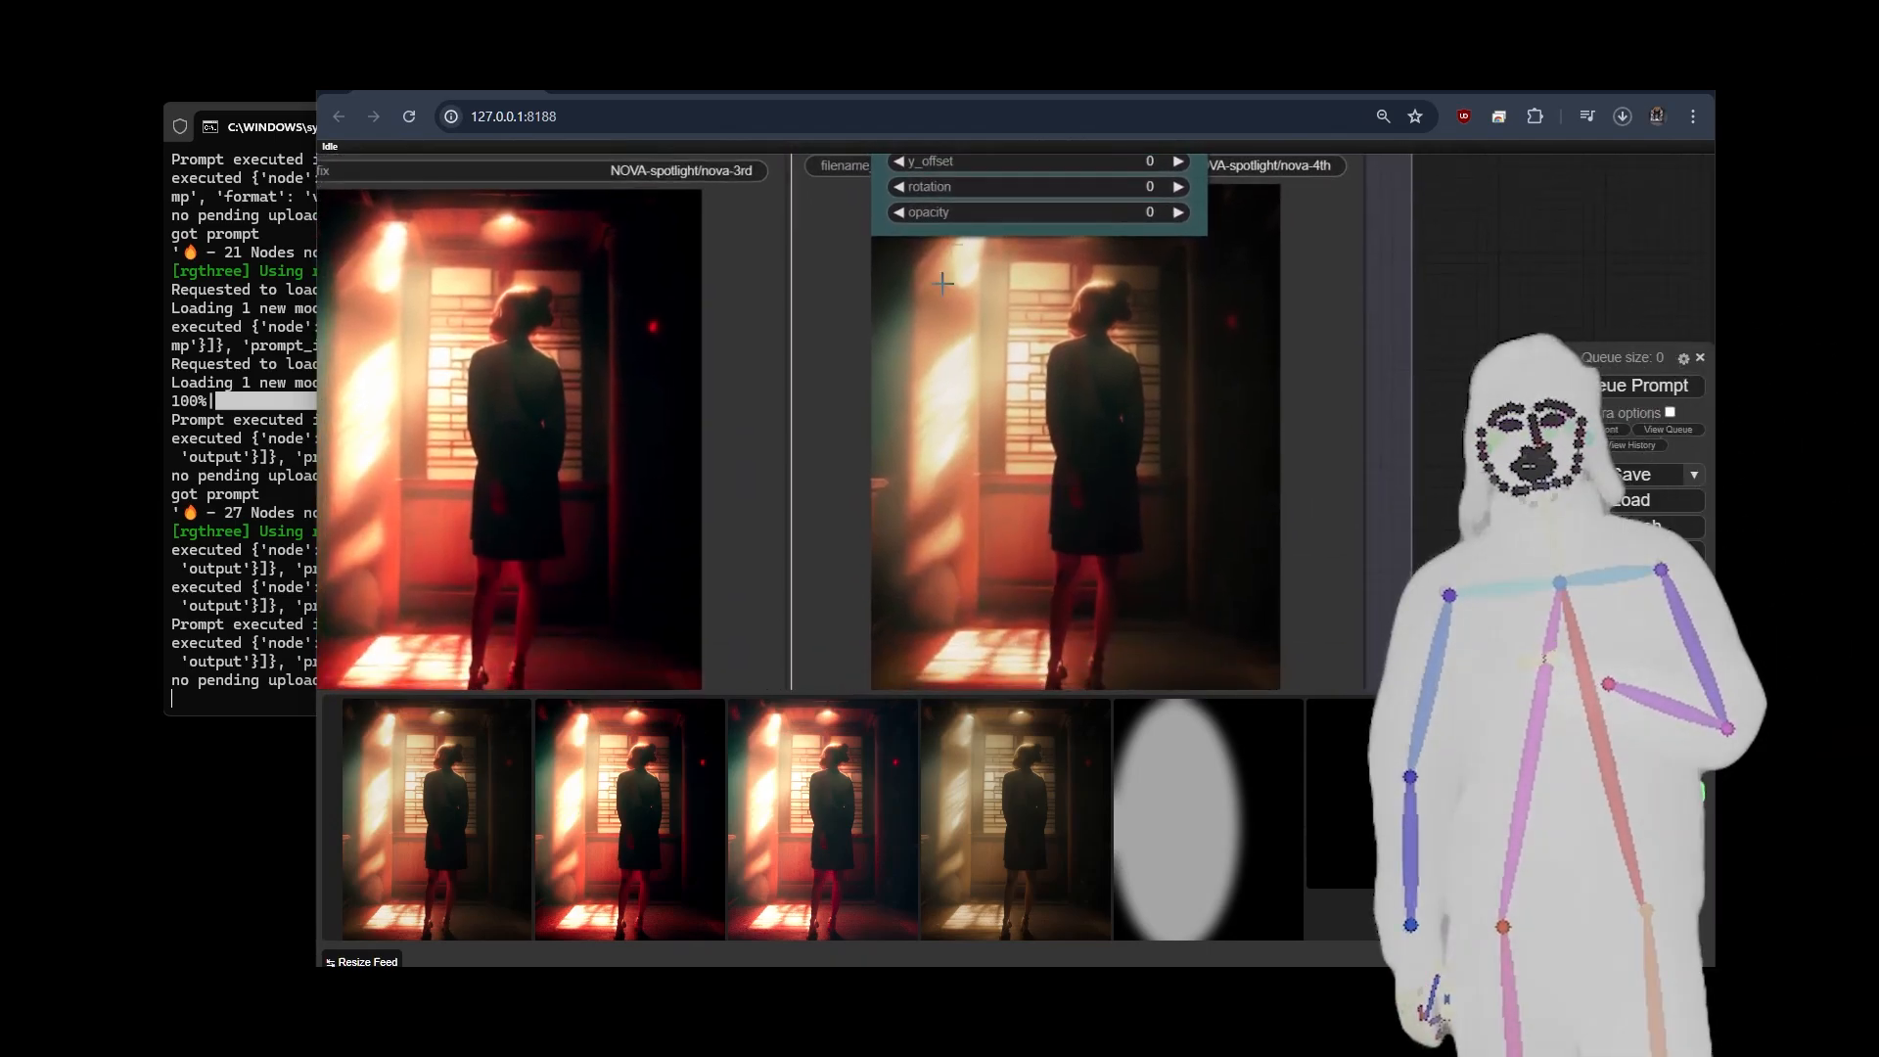
pyautogui.scroll(-3, 1200, 510)
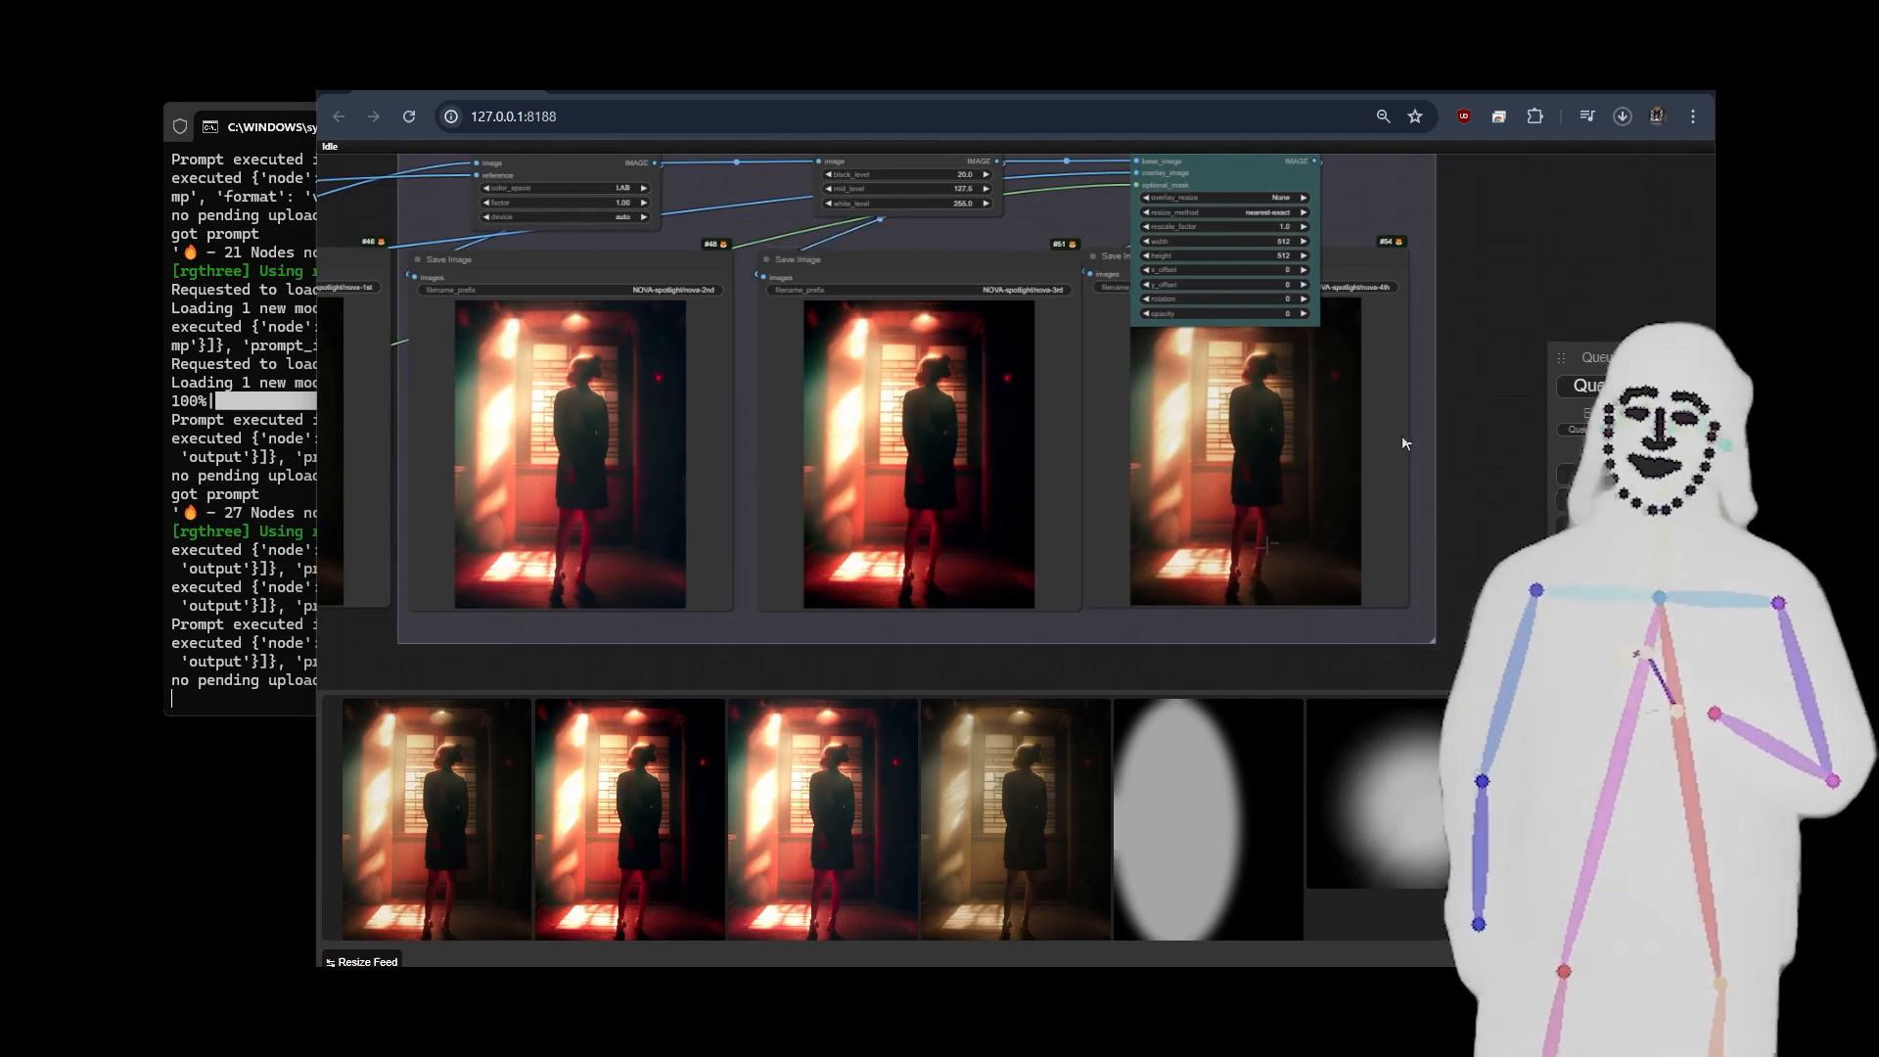
pyautogui.click(409, 820)
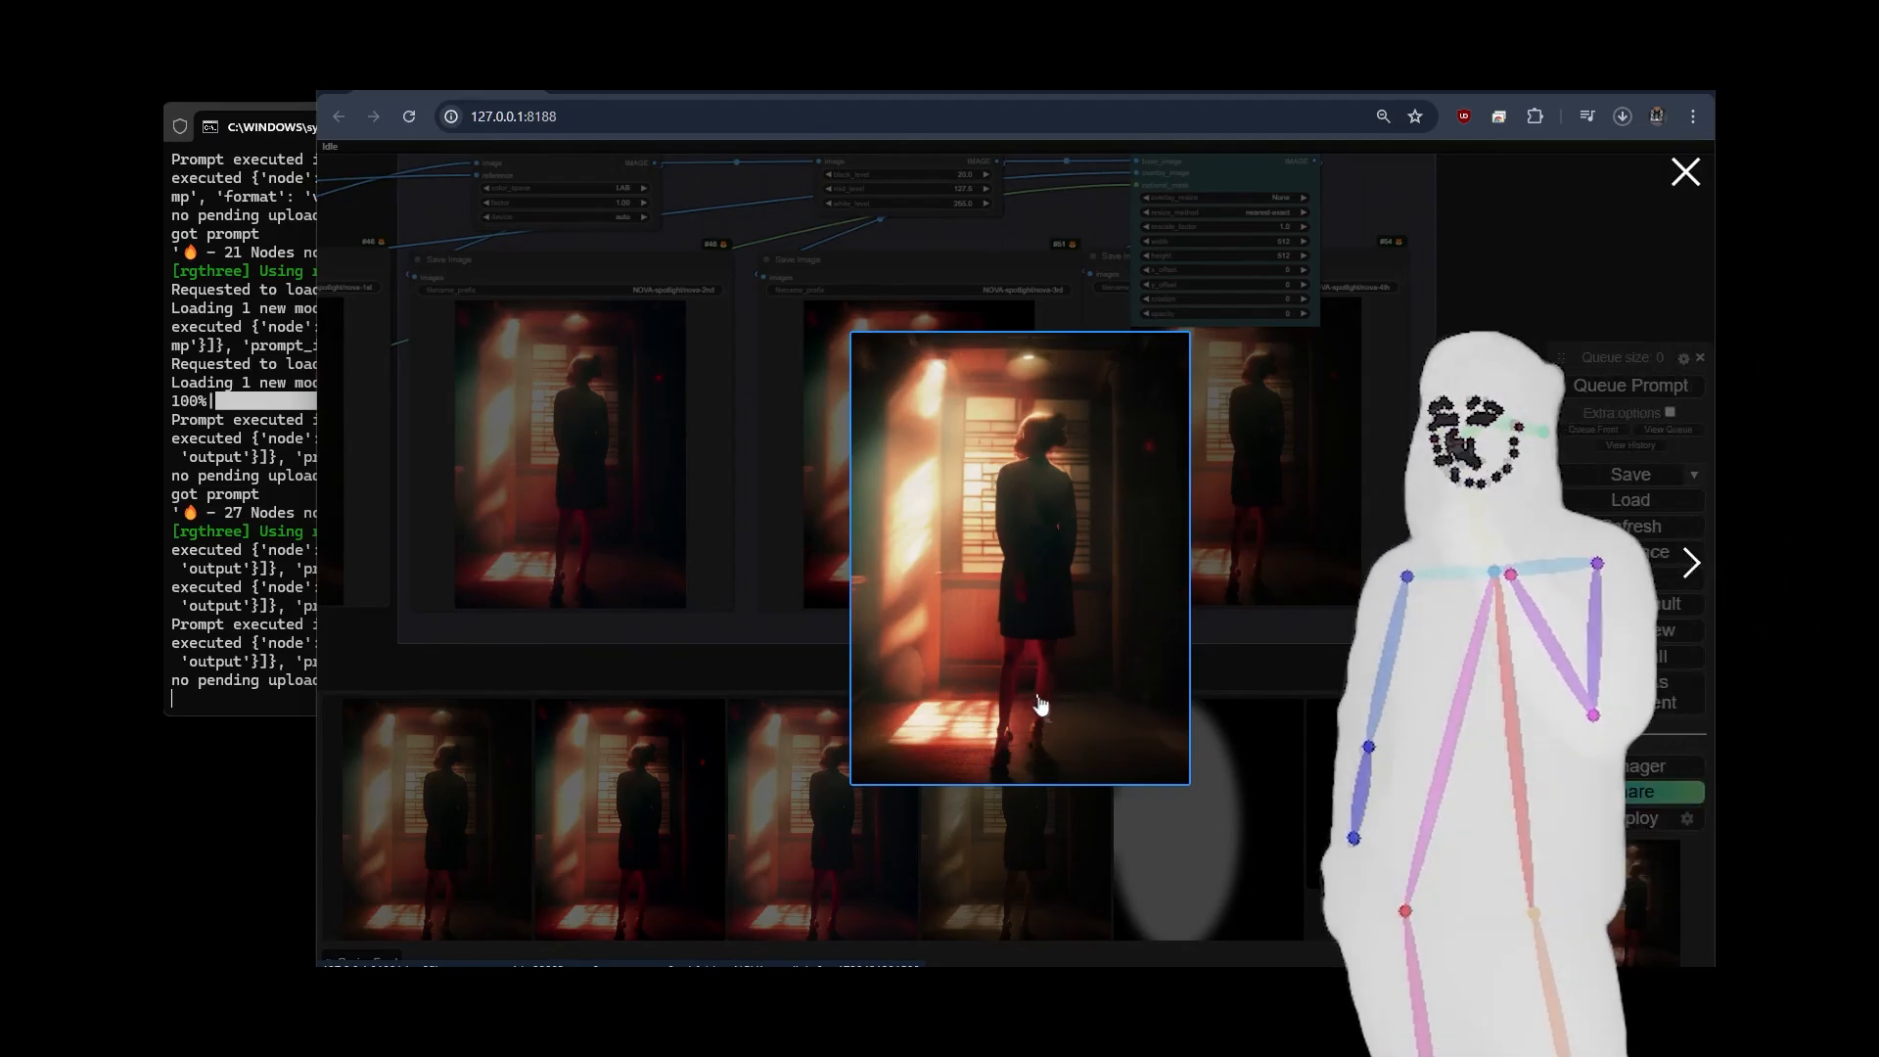
pyautogui.click(1476, 428)
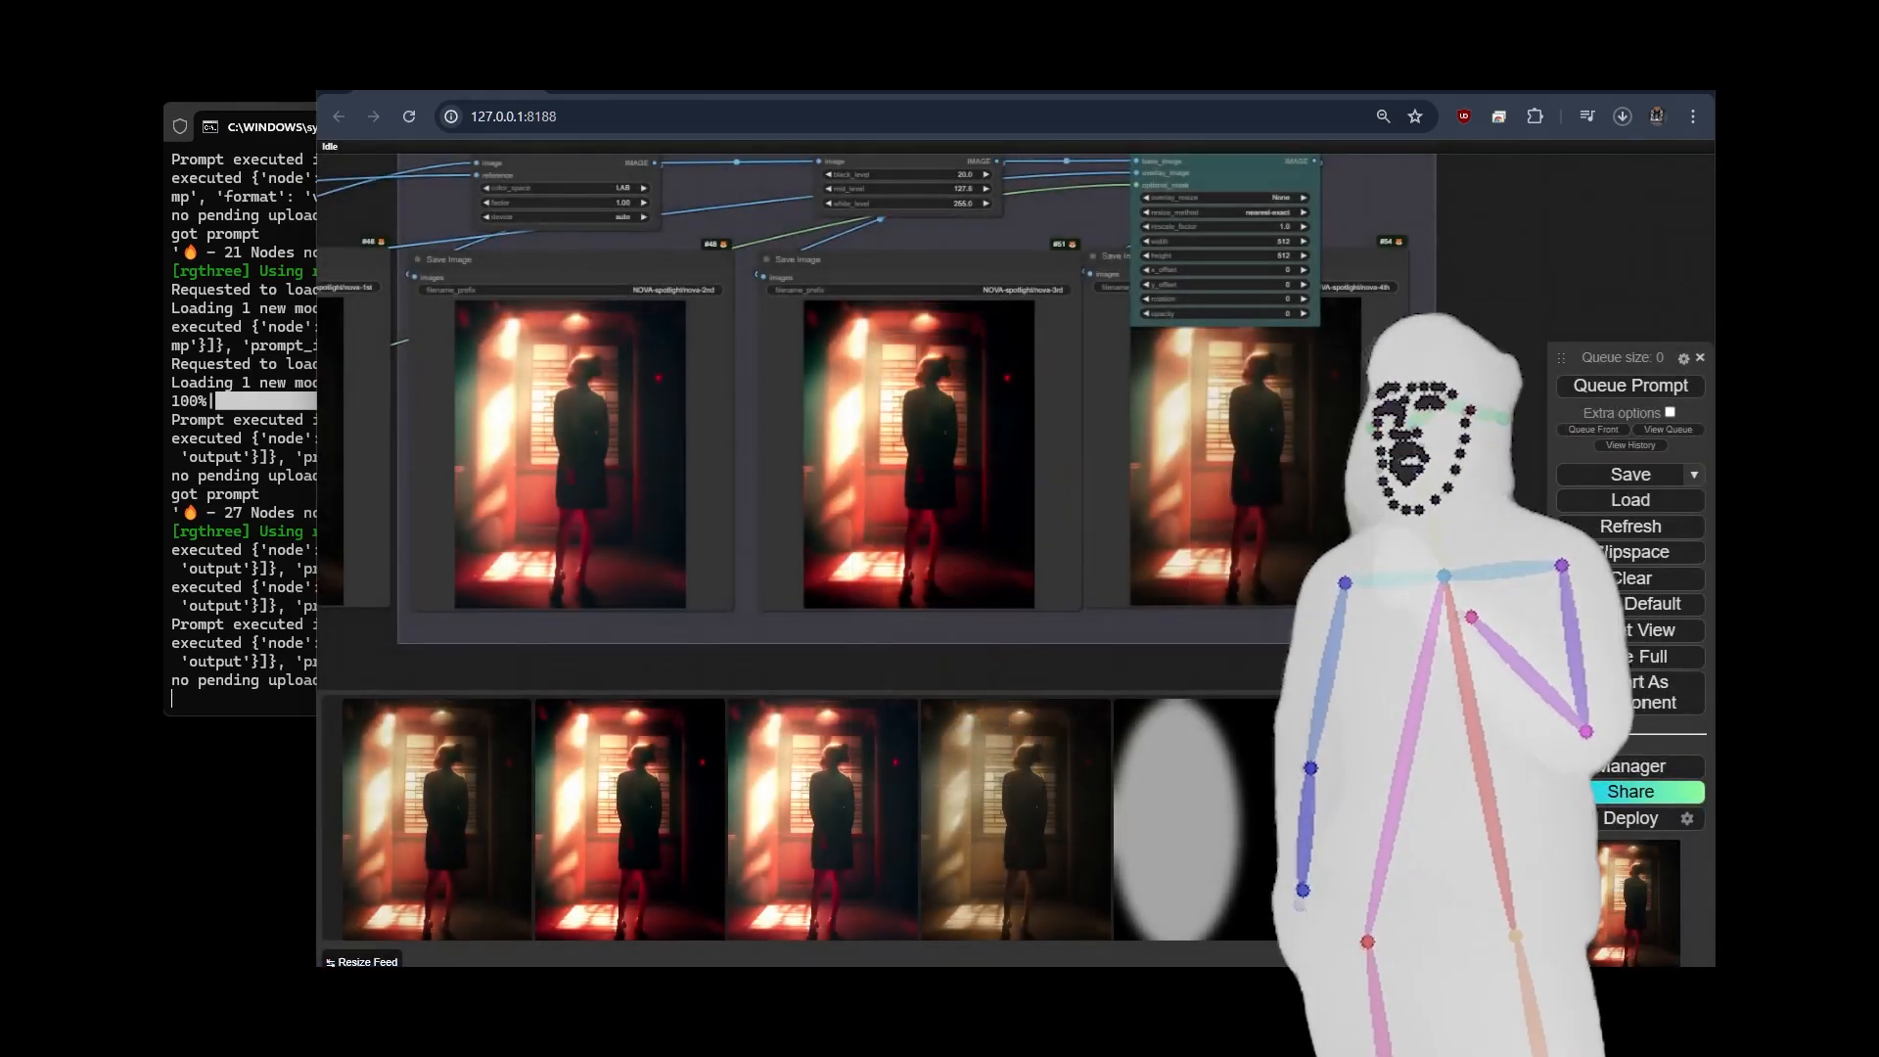
# Set Enable extras to no in the Fast Groups Bypasser node and select the neon robot picture in the Load Image node.
pyautogui.scroll(-5, 1472, 430)
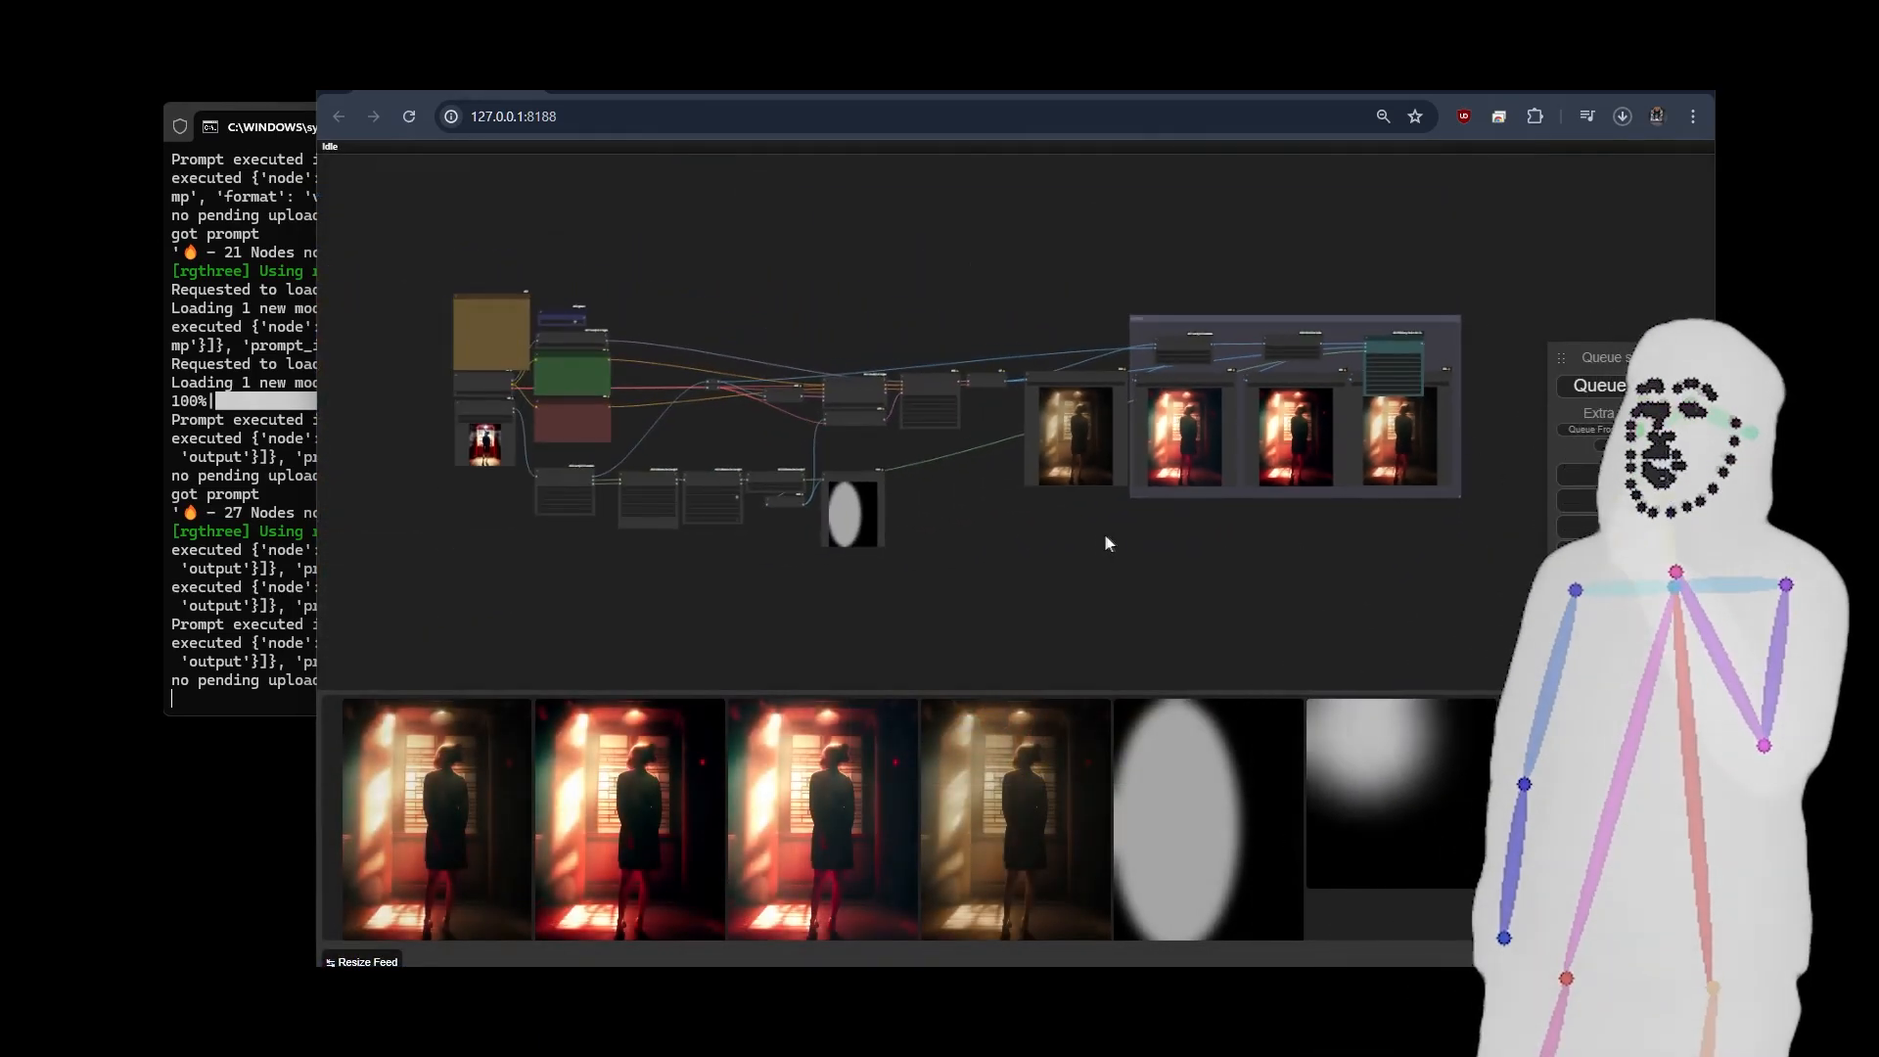
pyautogui.moveTo(1105, 536); pyautogui.dragTo(1086, 536)
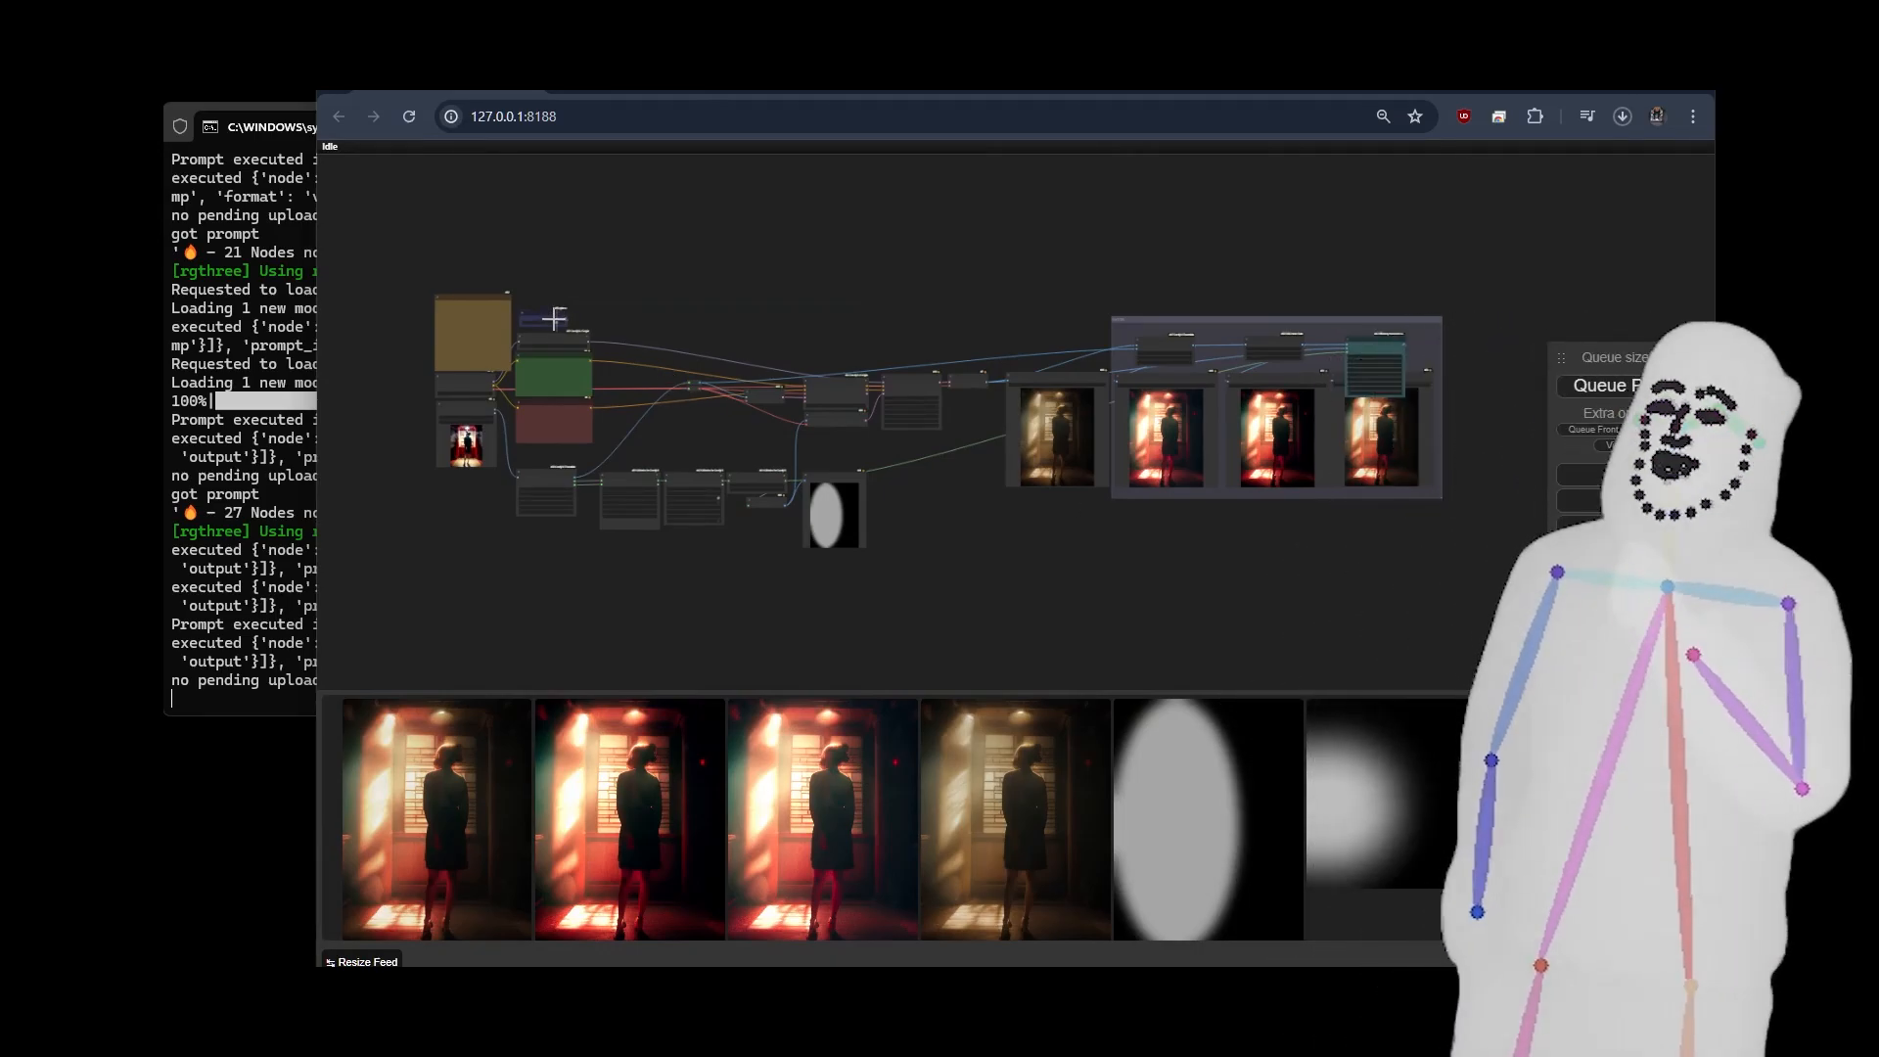
pyautogui.click(555, 321)
pyautogui.scroll(12, 391, 432)
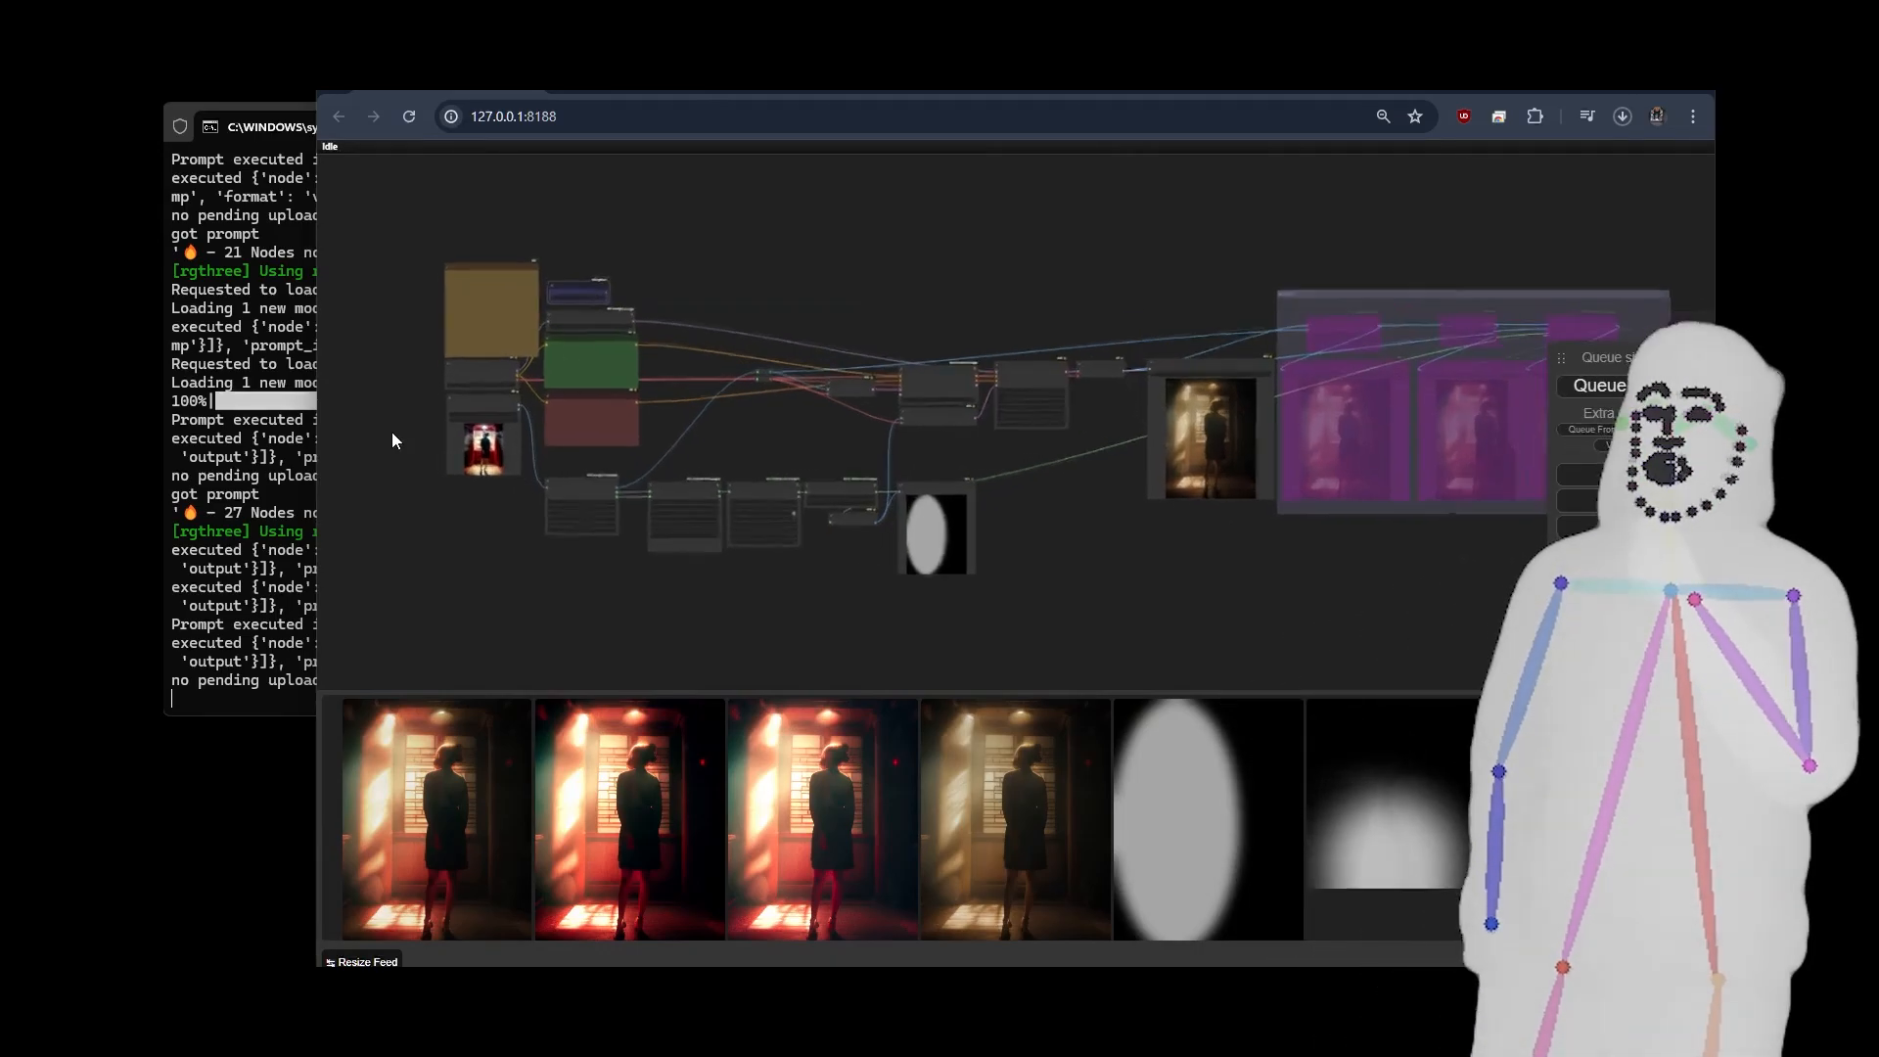
pyautogui.click(759, 373)
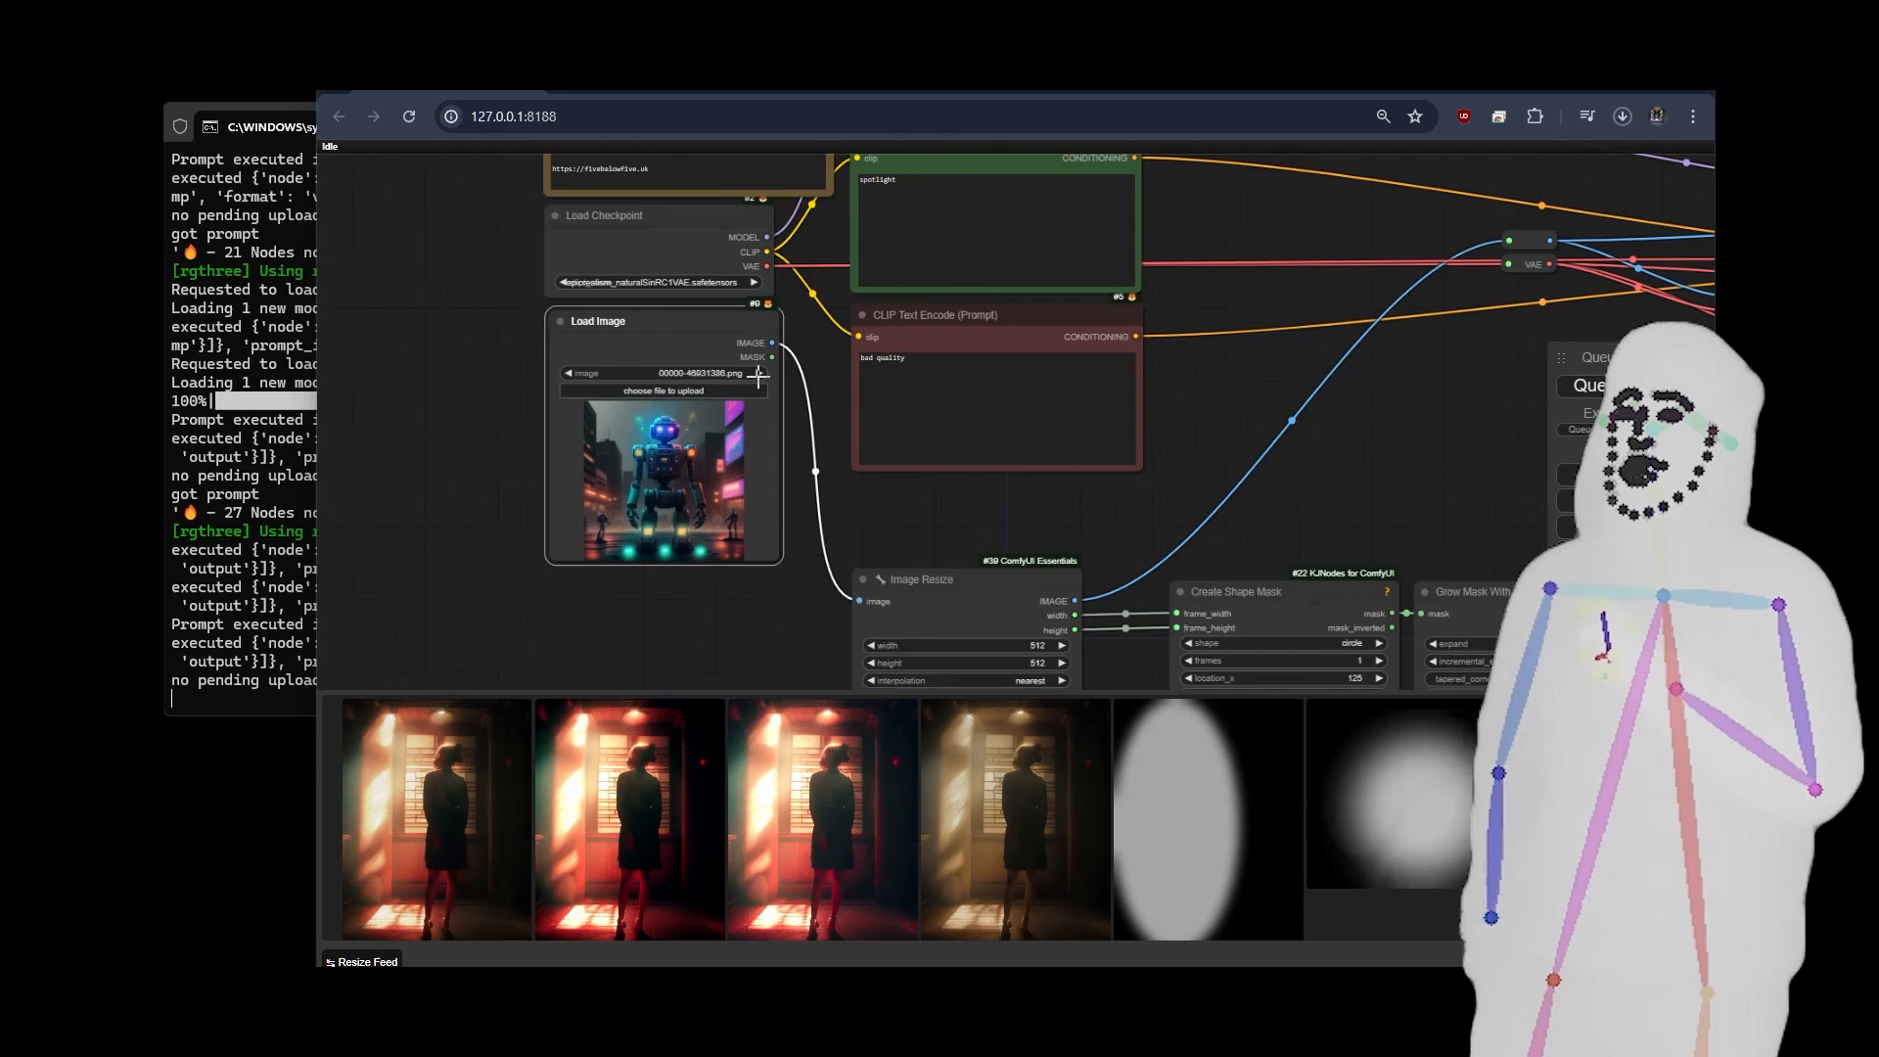
# Run the spotlight workflow on the robot picture and inspect the relit image in the nova-1st Save Image node.
pyautogui.moveTo(1245, 232); pyautogui.dragTo(1197, 413)
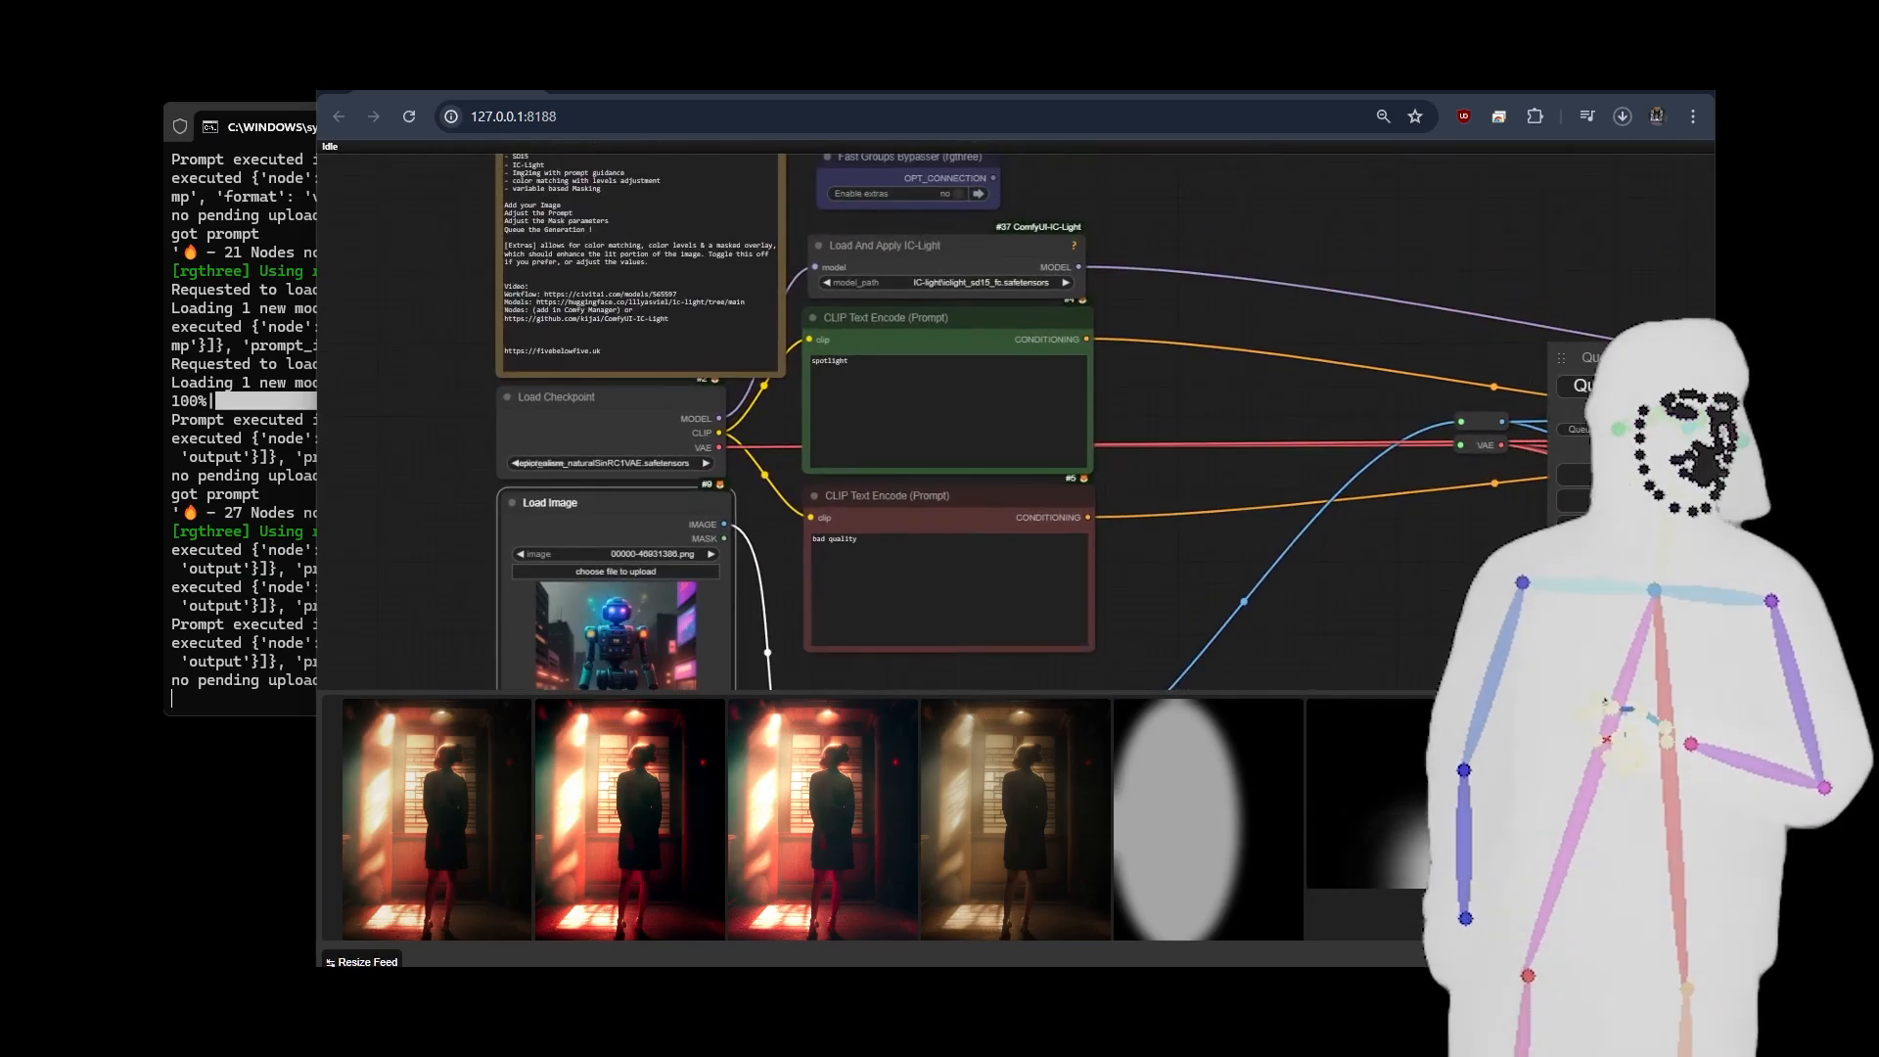
pyautogui.click(1653, 387)
pyautogui.scroll(-5, 454, 340)
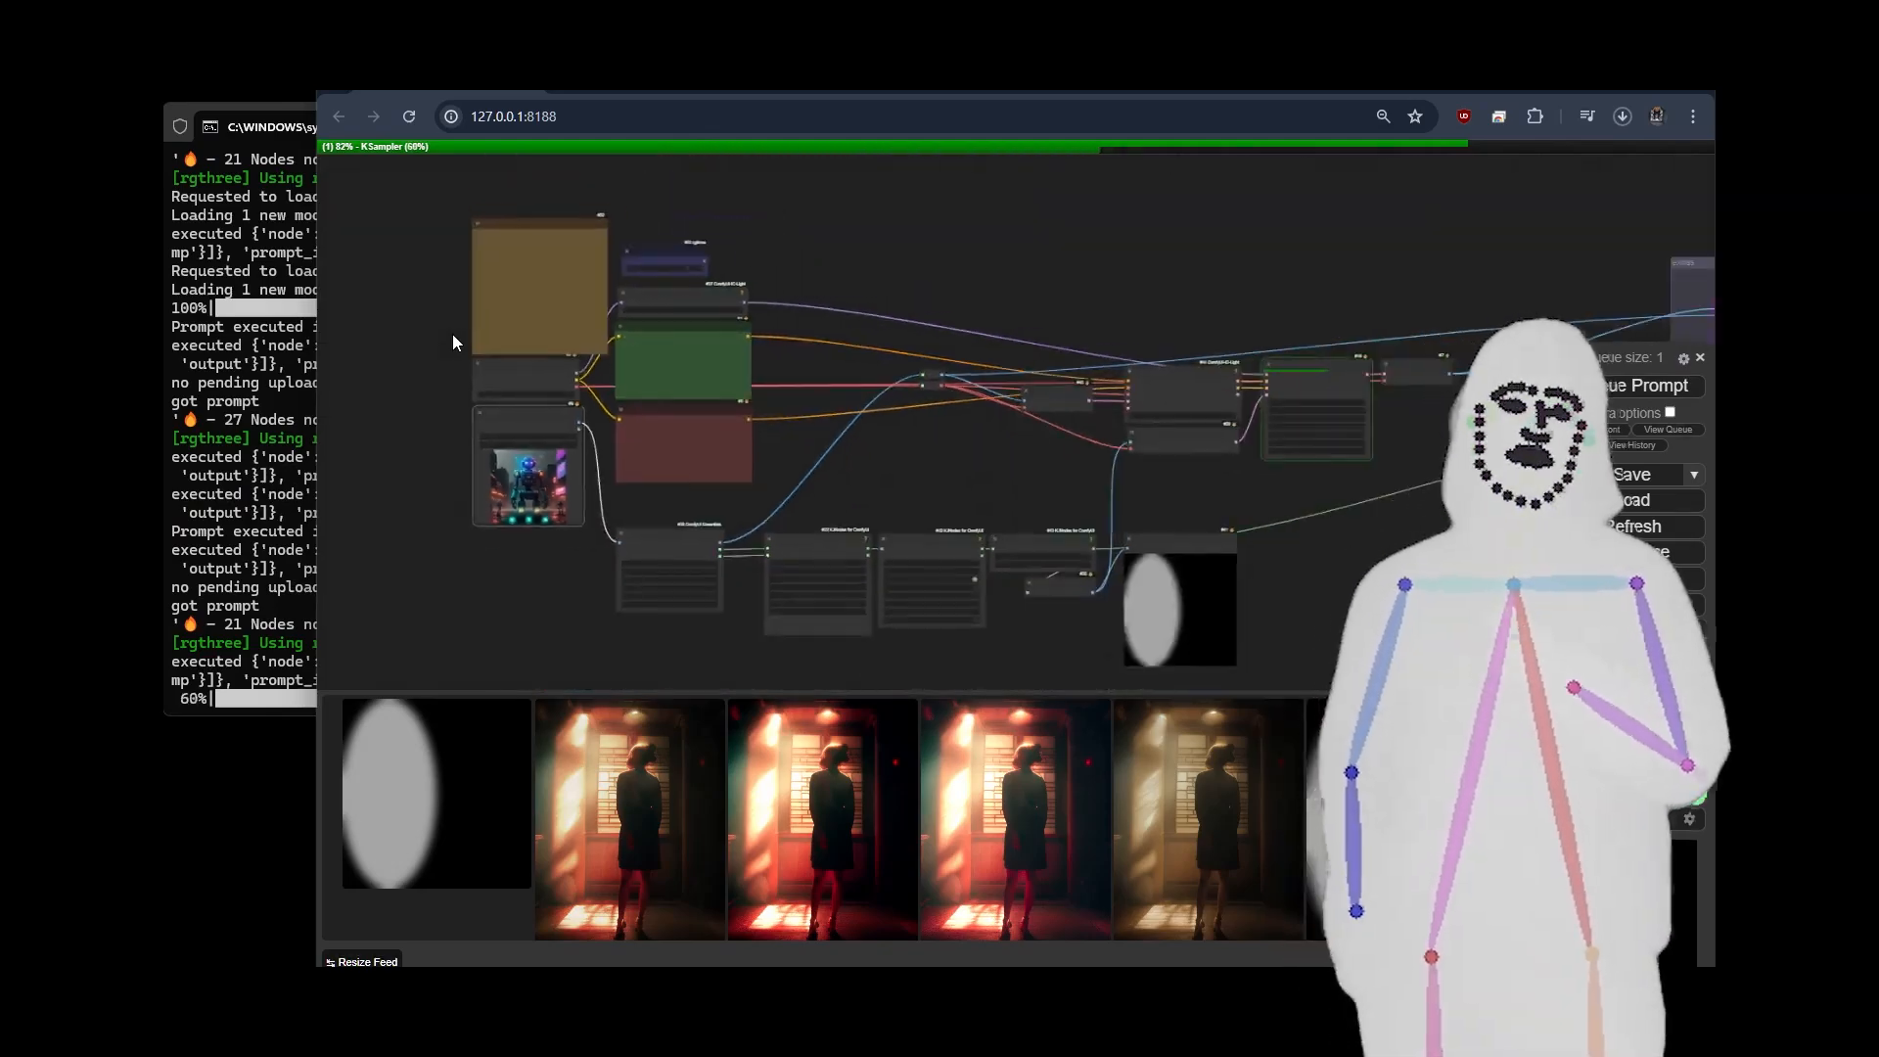
pyautogui.scroll(5, 1125, 489)
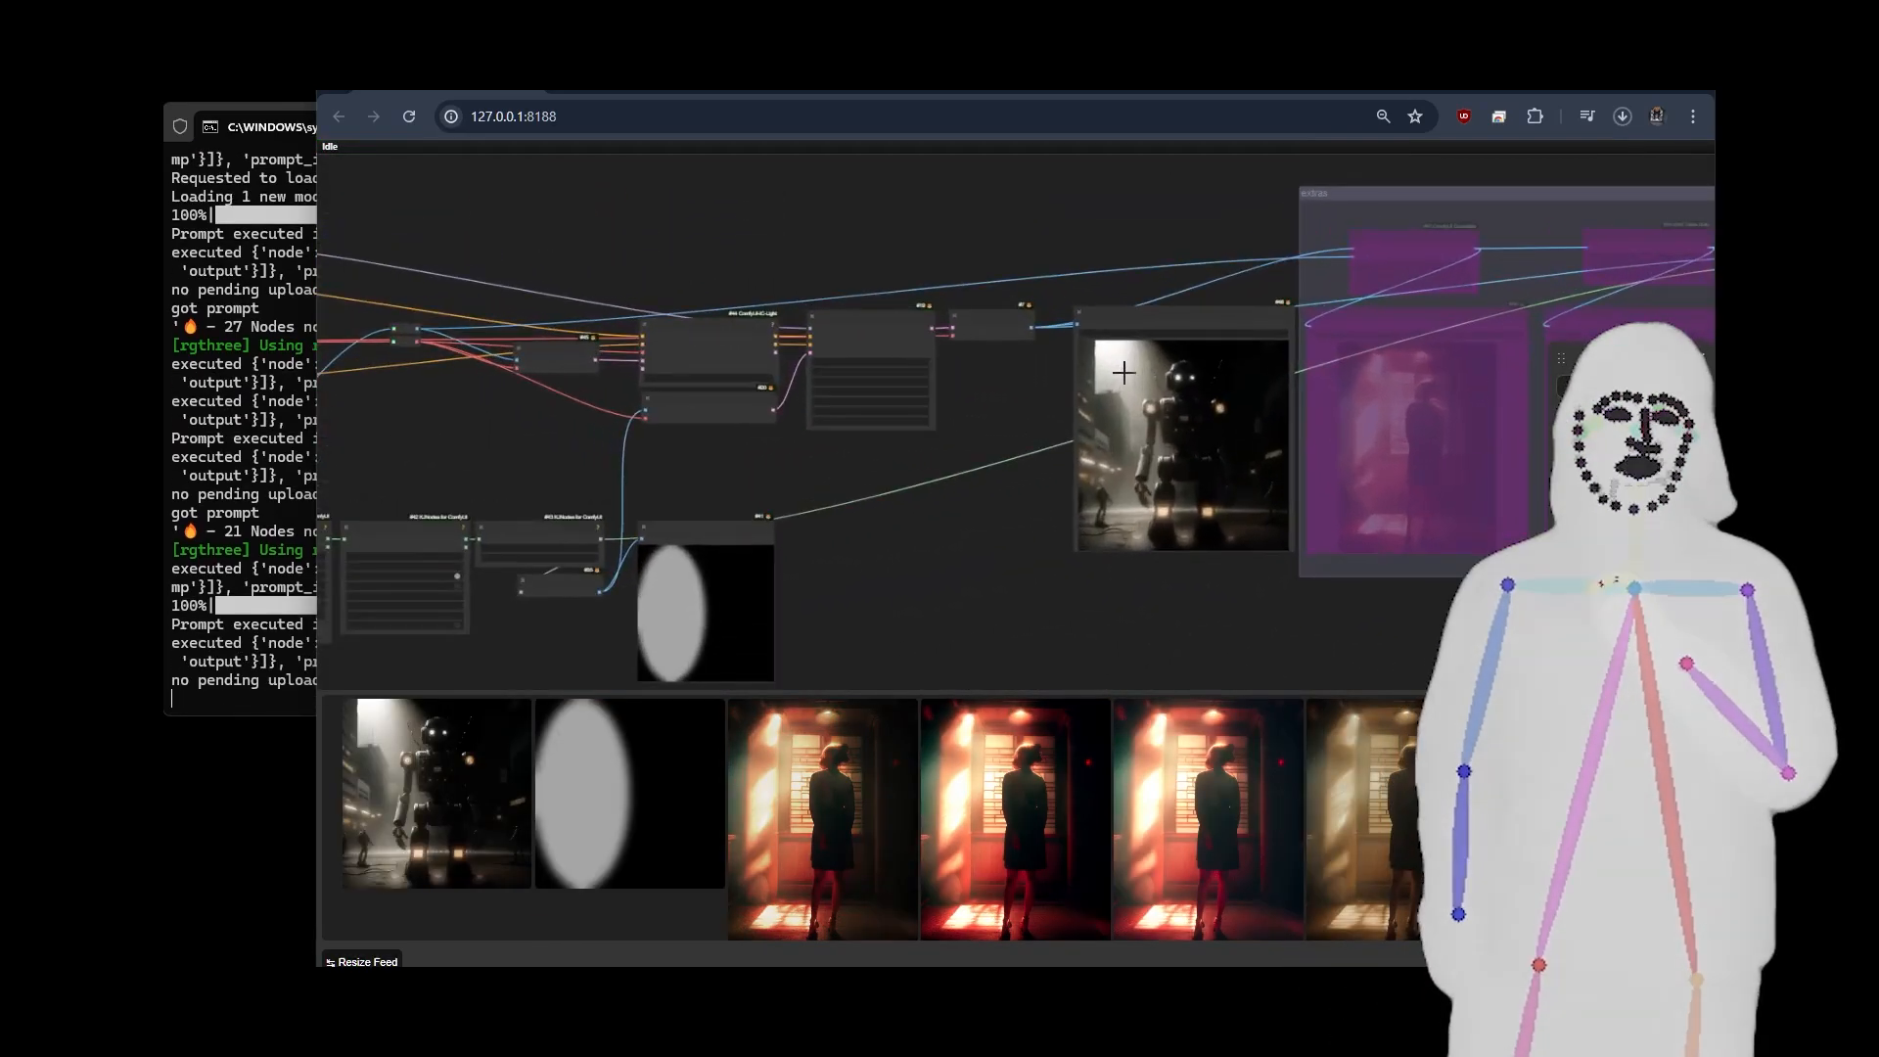
pyautogui.scroll(4, 1329, 457)
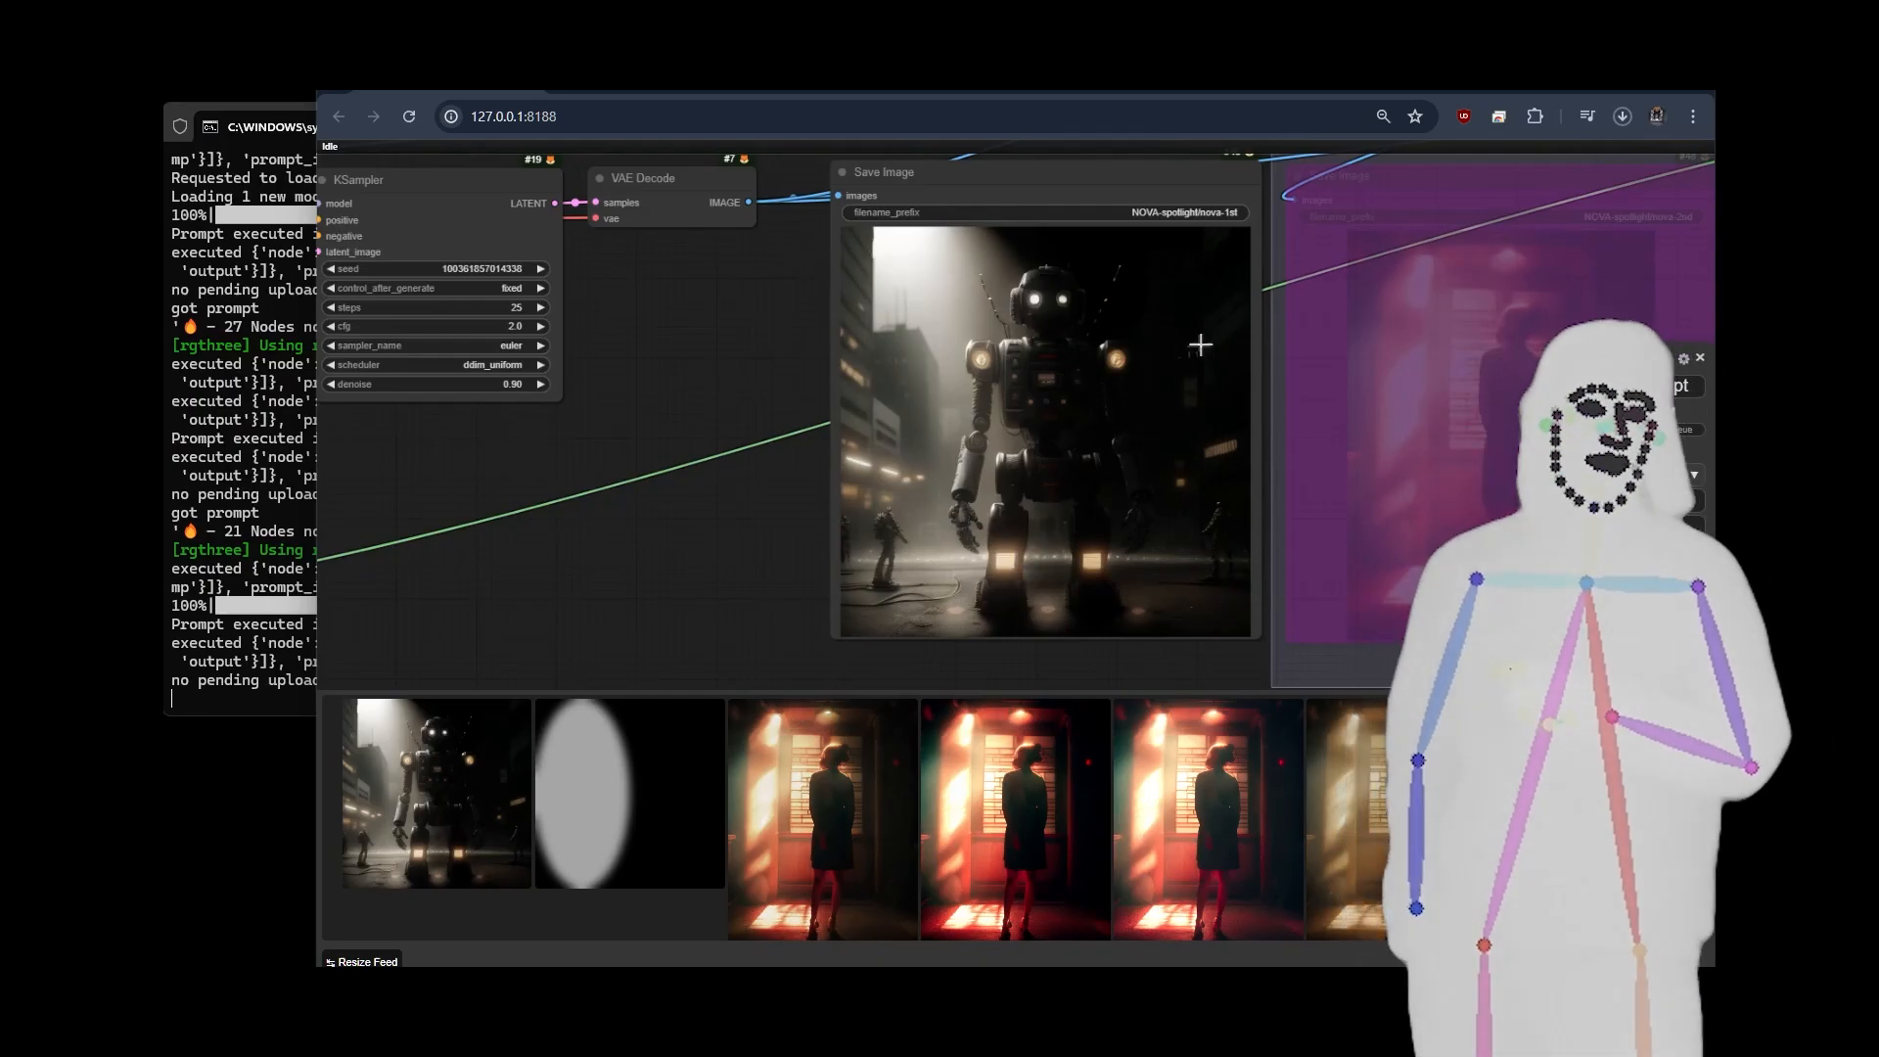
pyautogui.scroll(-5, 1091, 464)
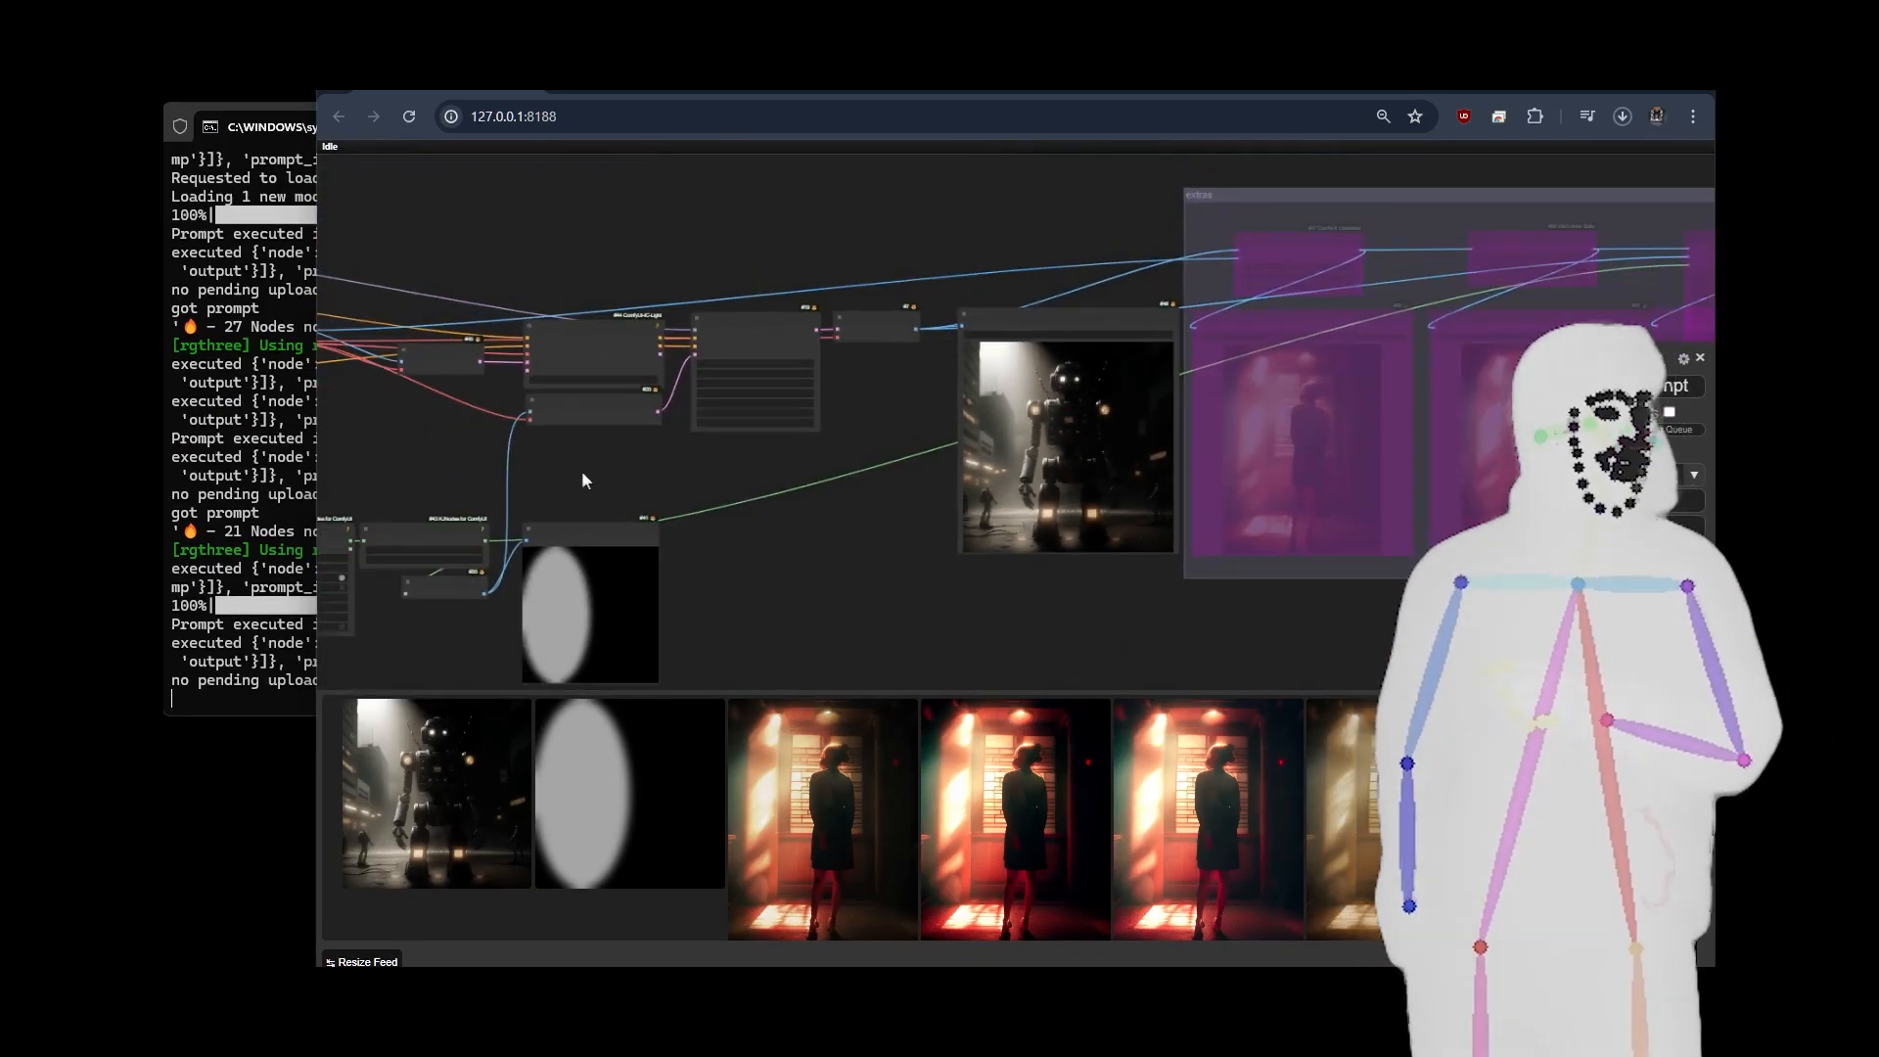
# Switch the Load Image node to the picture of the white car.
pyautogui.moveTo(587, 483); pyautogui.dragTo(1174, 323)
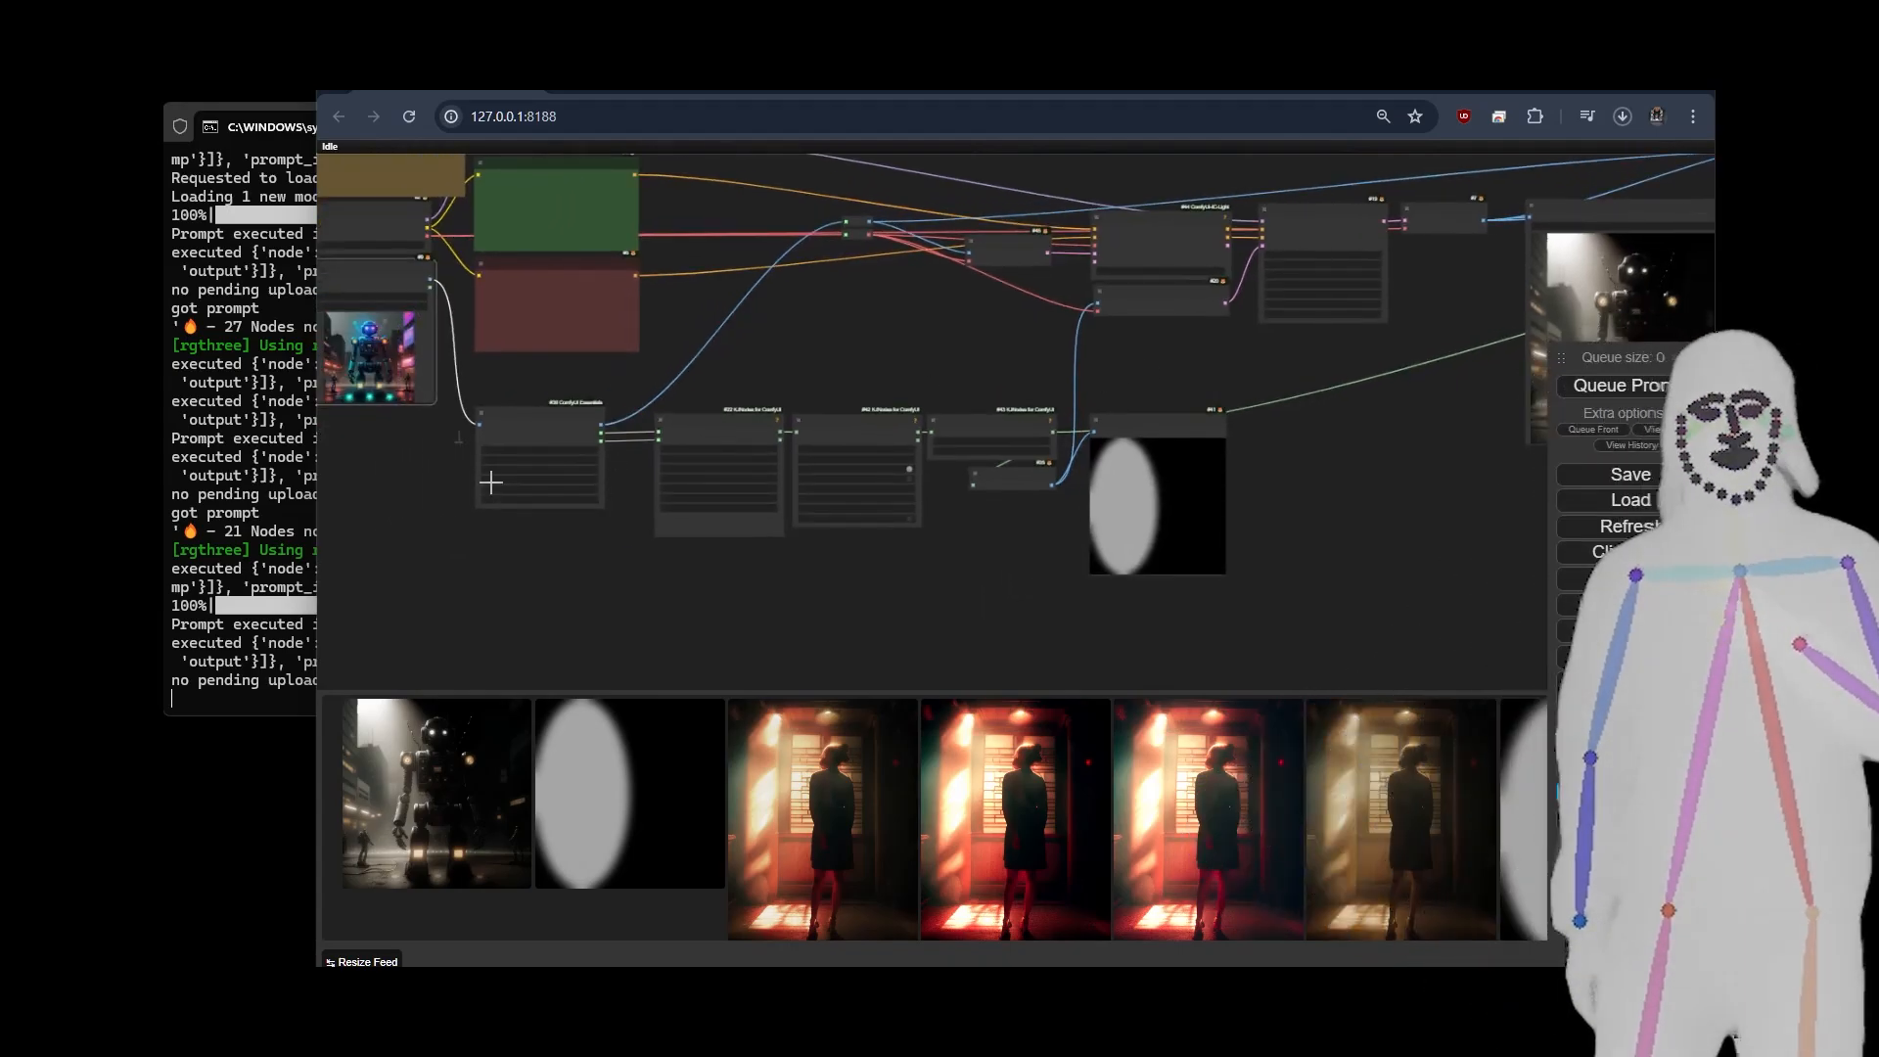
pyautogui.scroll(2, 402, 444)
pyautogui.moveTo(364, 458); pyautogui.dragTo(526, 476)
pyautogui.scroll(3, 467, 299)
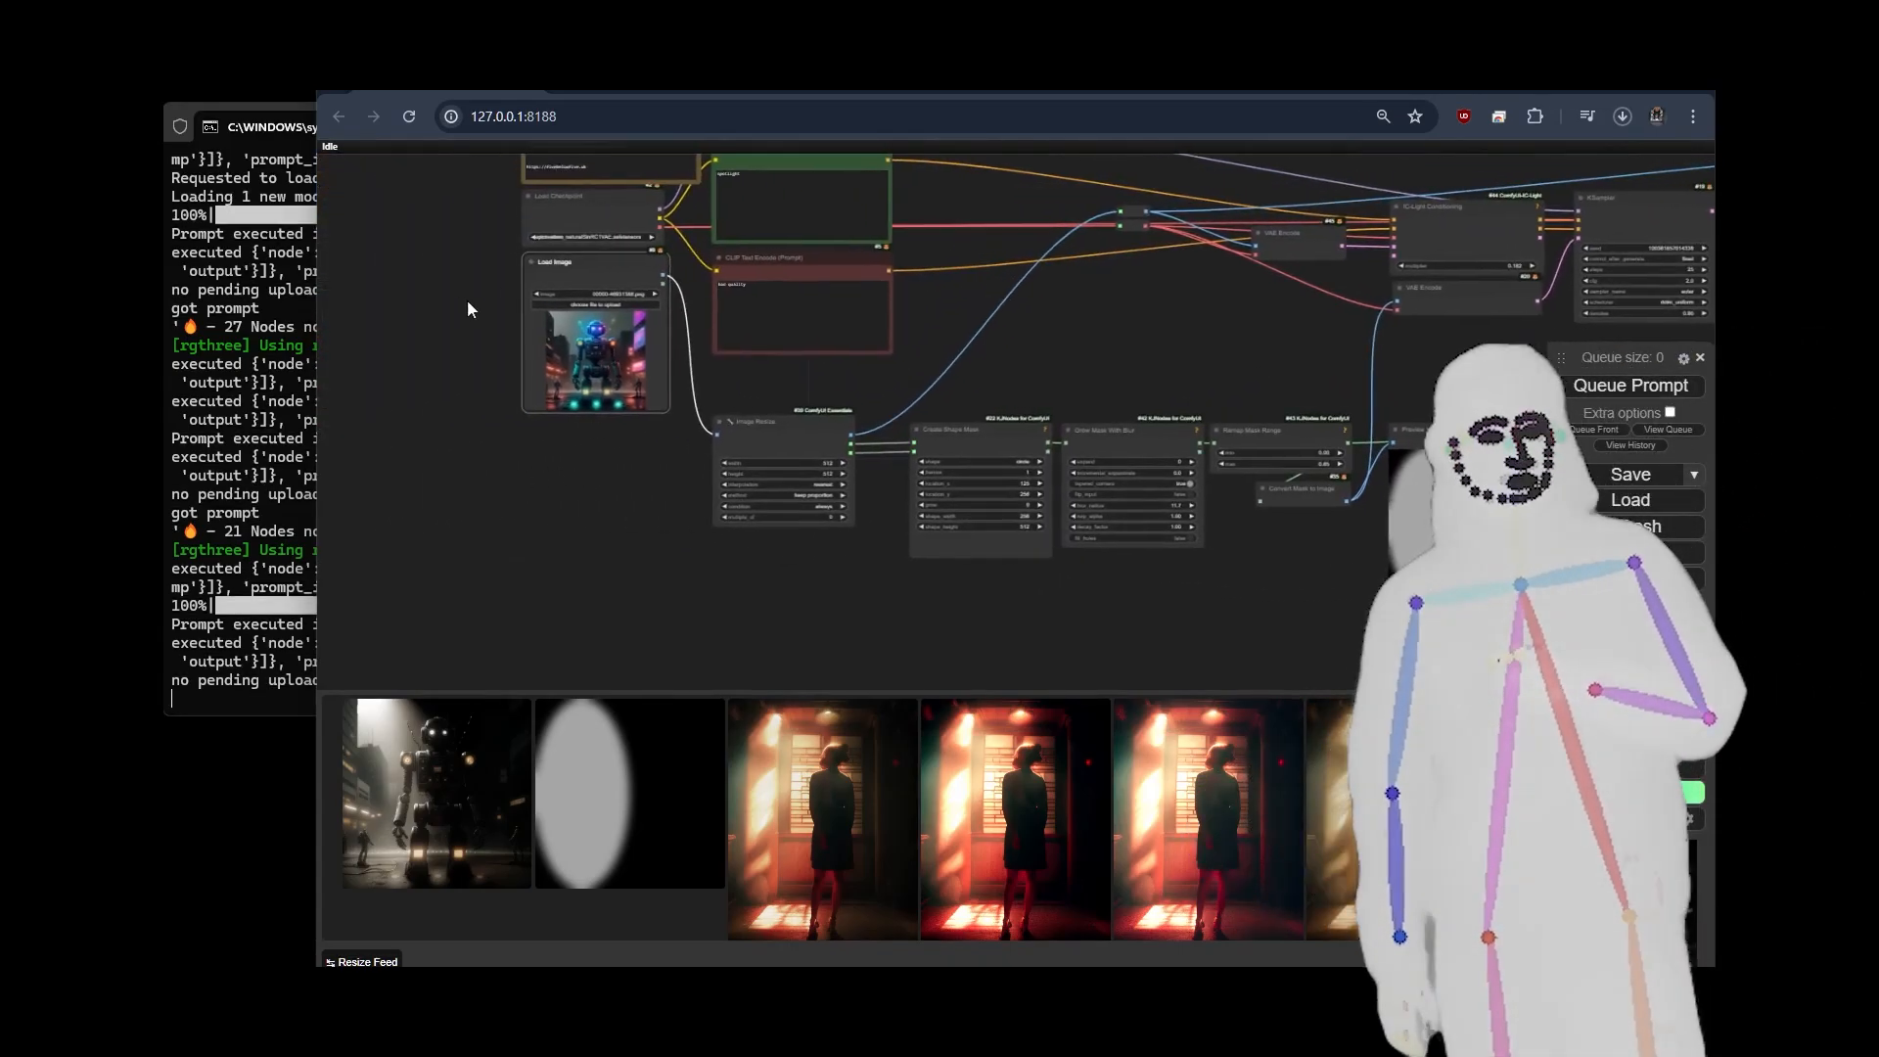
pyautogui.click(835, 287)
pyautogui.click(835, 286)
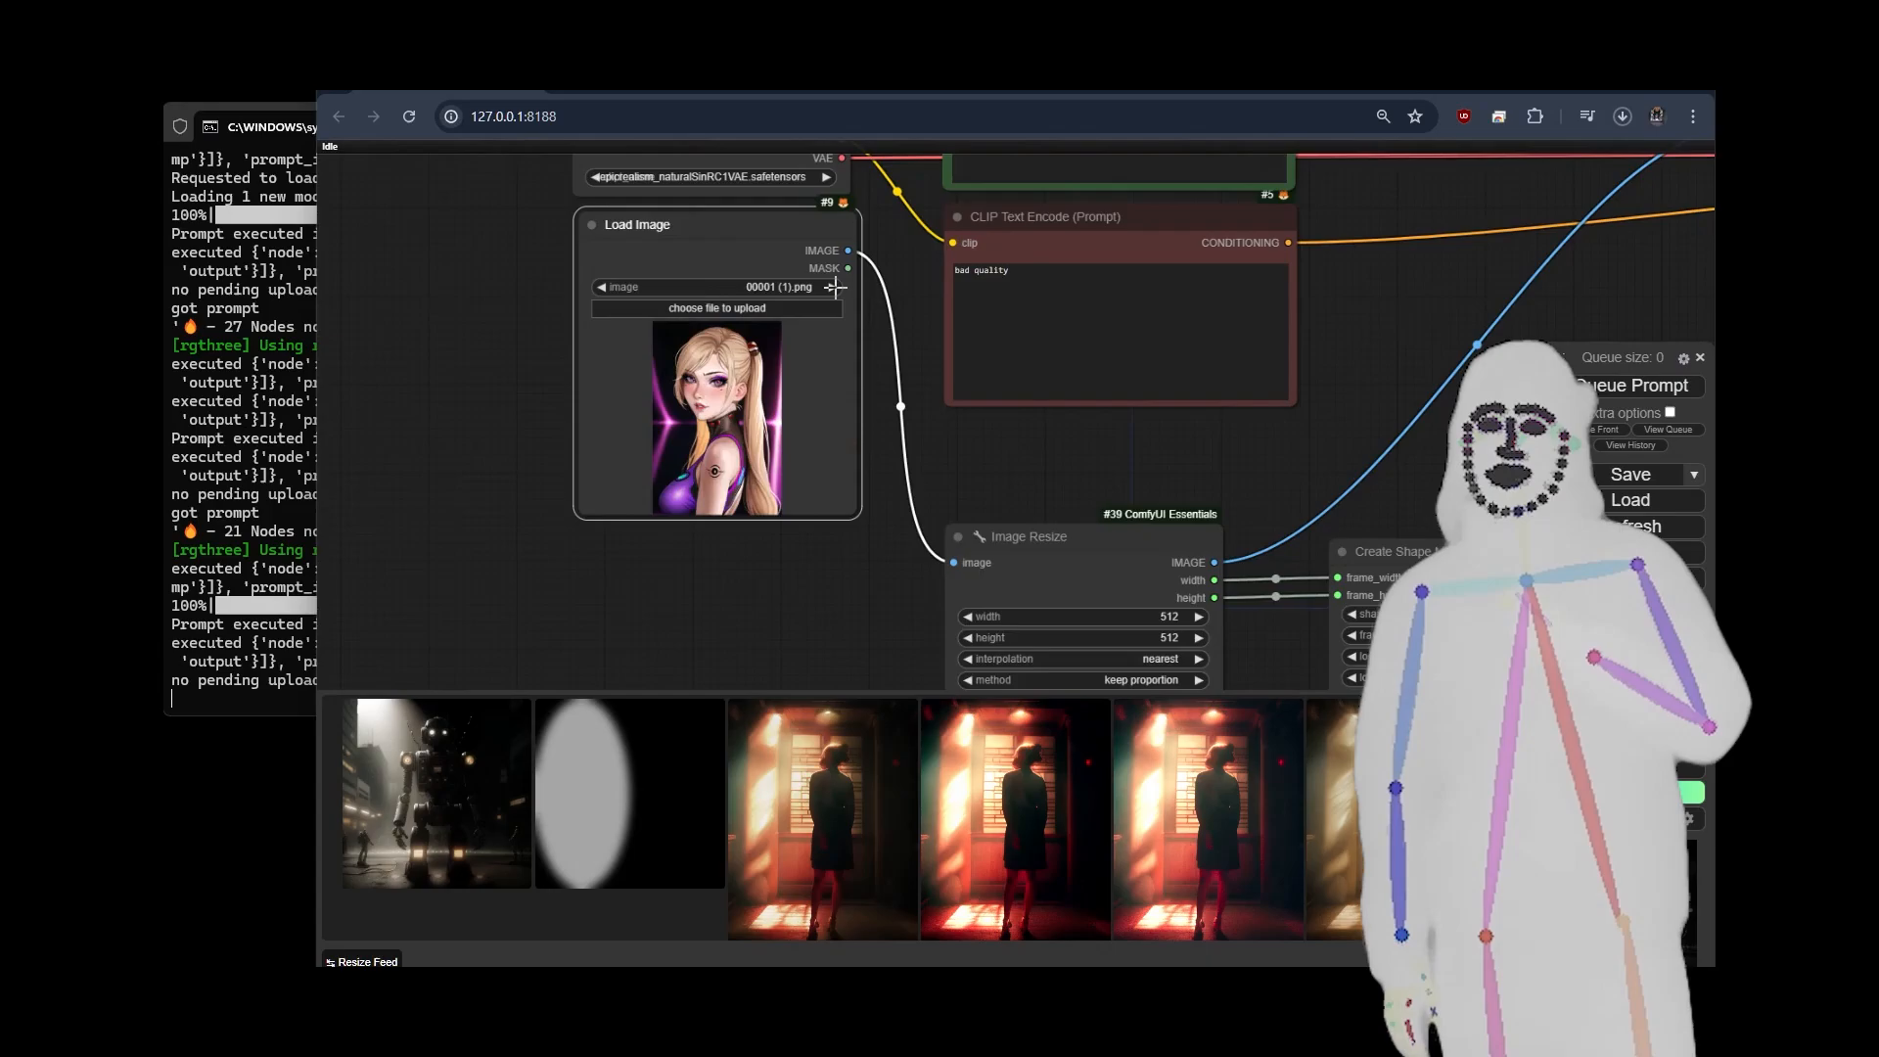
pyautogui.click(835, 287)
# Run the spotlight workflow on the car picture and inspect the relit car image up close.
pyautogui.scroll(-8, 484, 432)
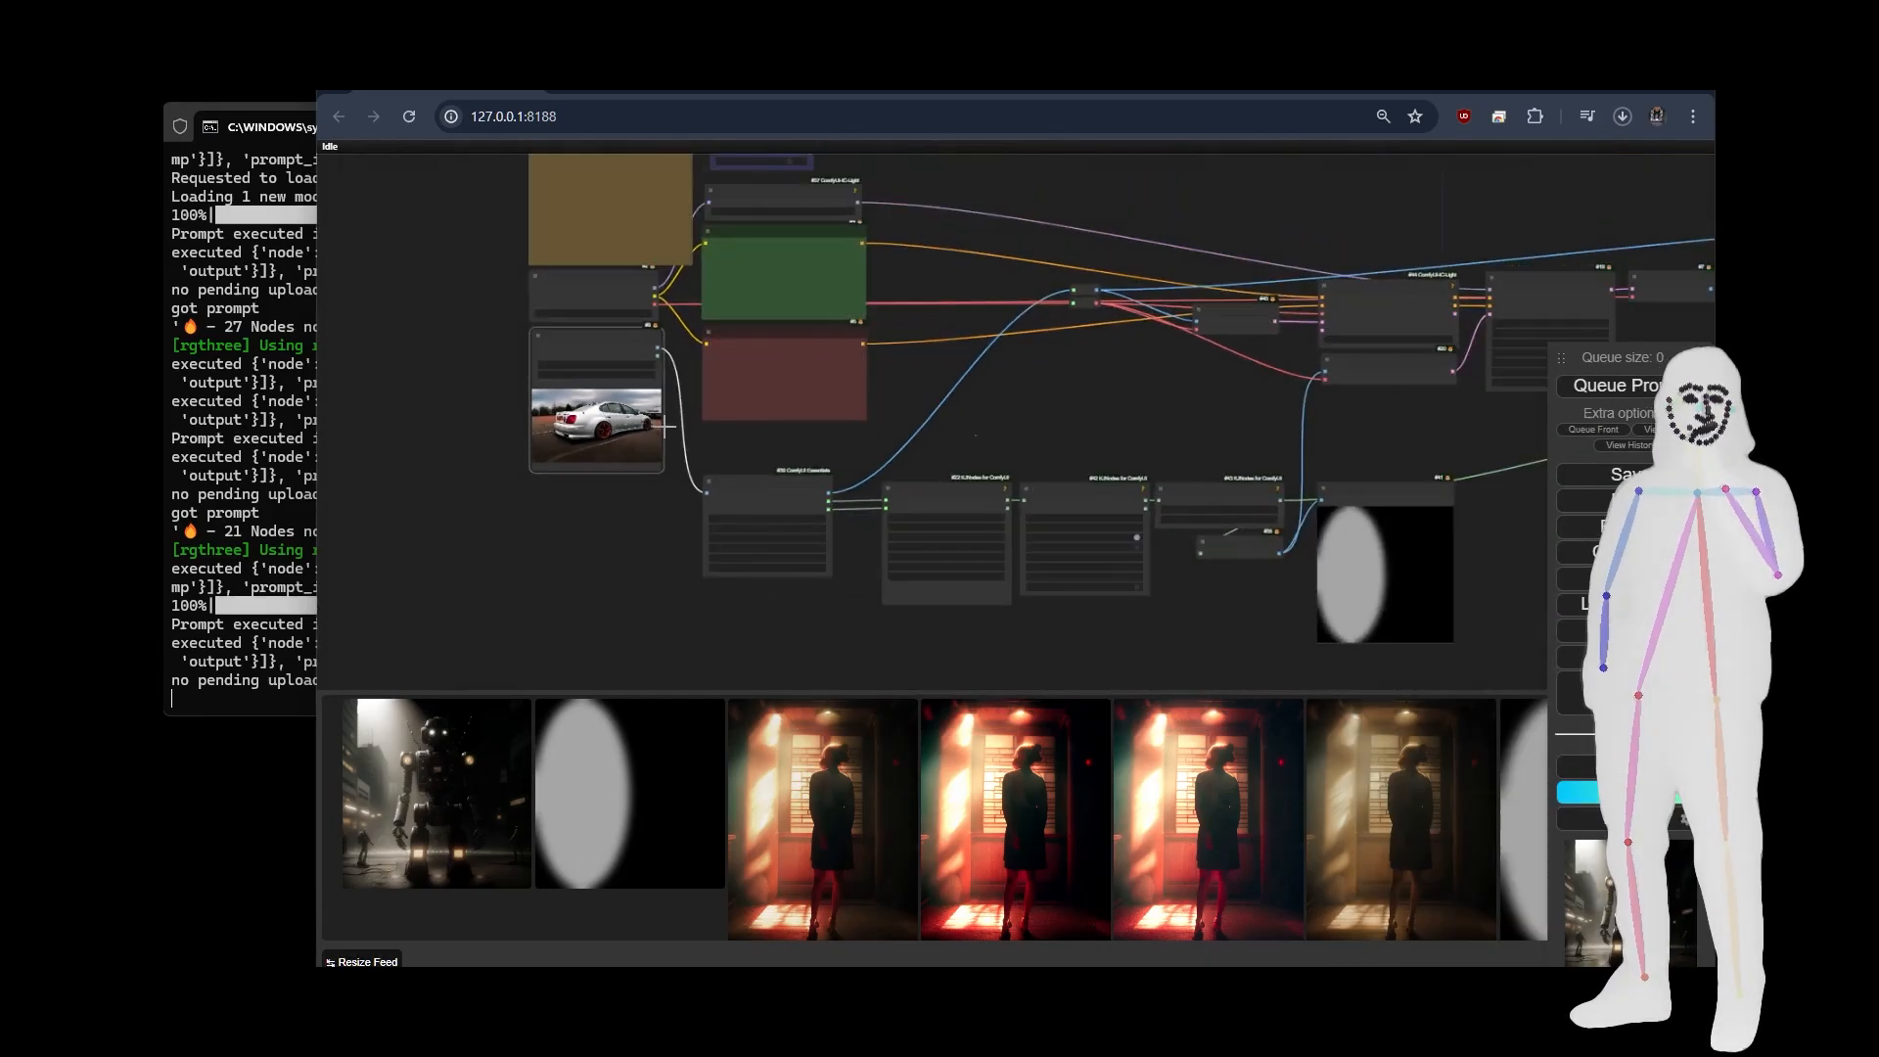
pyautogui.click(1579, 391)
pyautogui.scroll(-5, 932, 392)
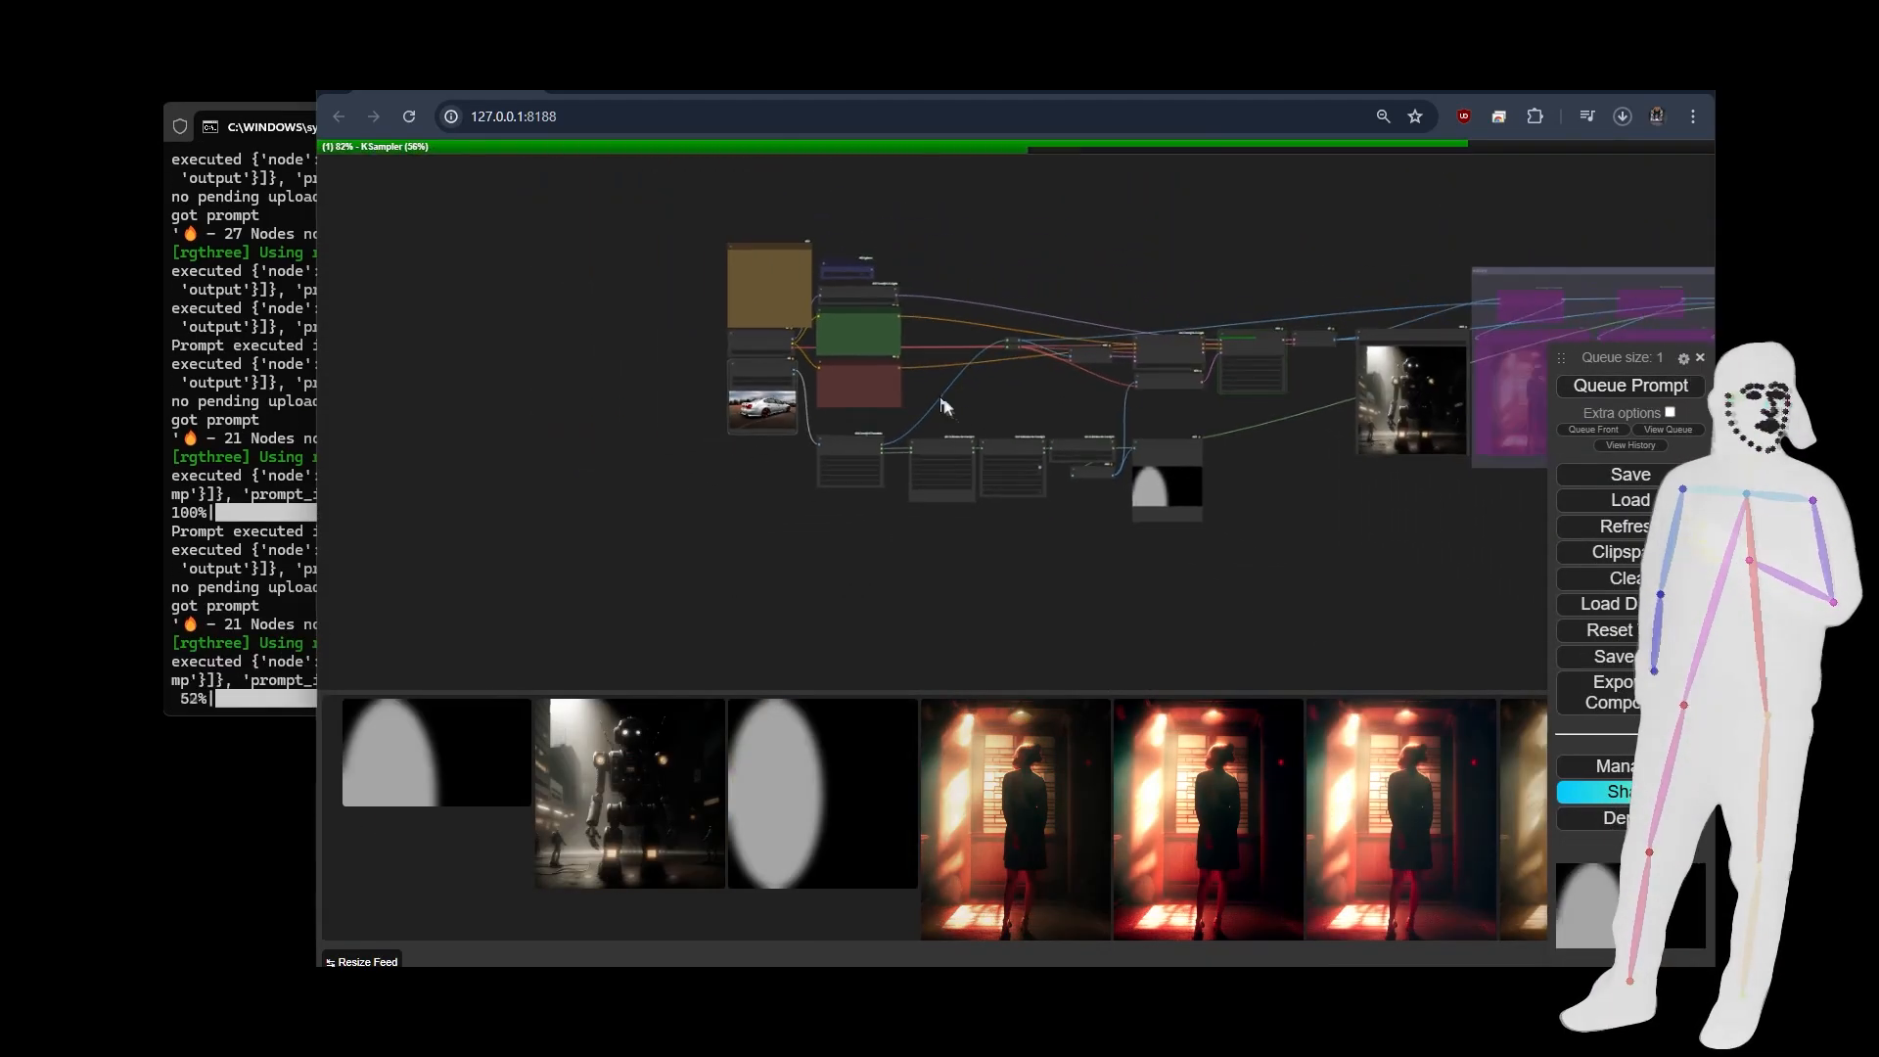
pyautogui.moveTo(1341, 501); pyautogui.dragTo(1018, 509)
pyautogui.scroll(12, 1115, 412)
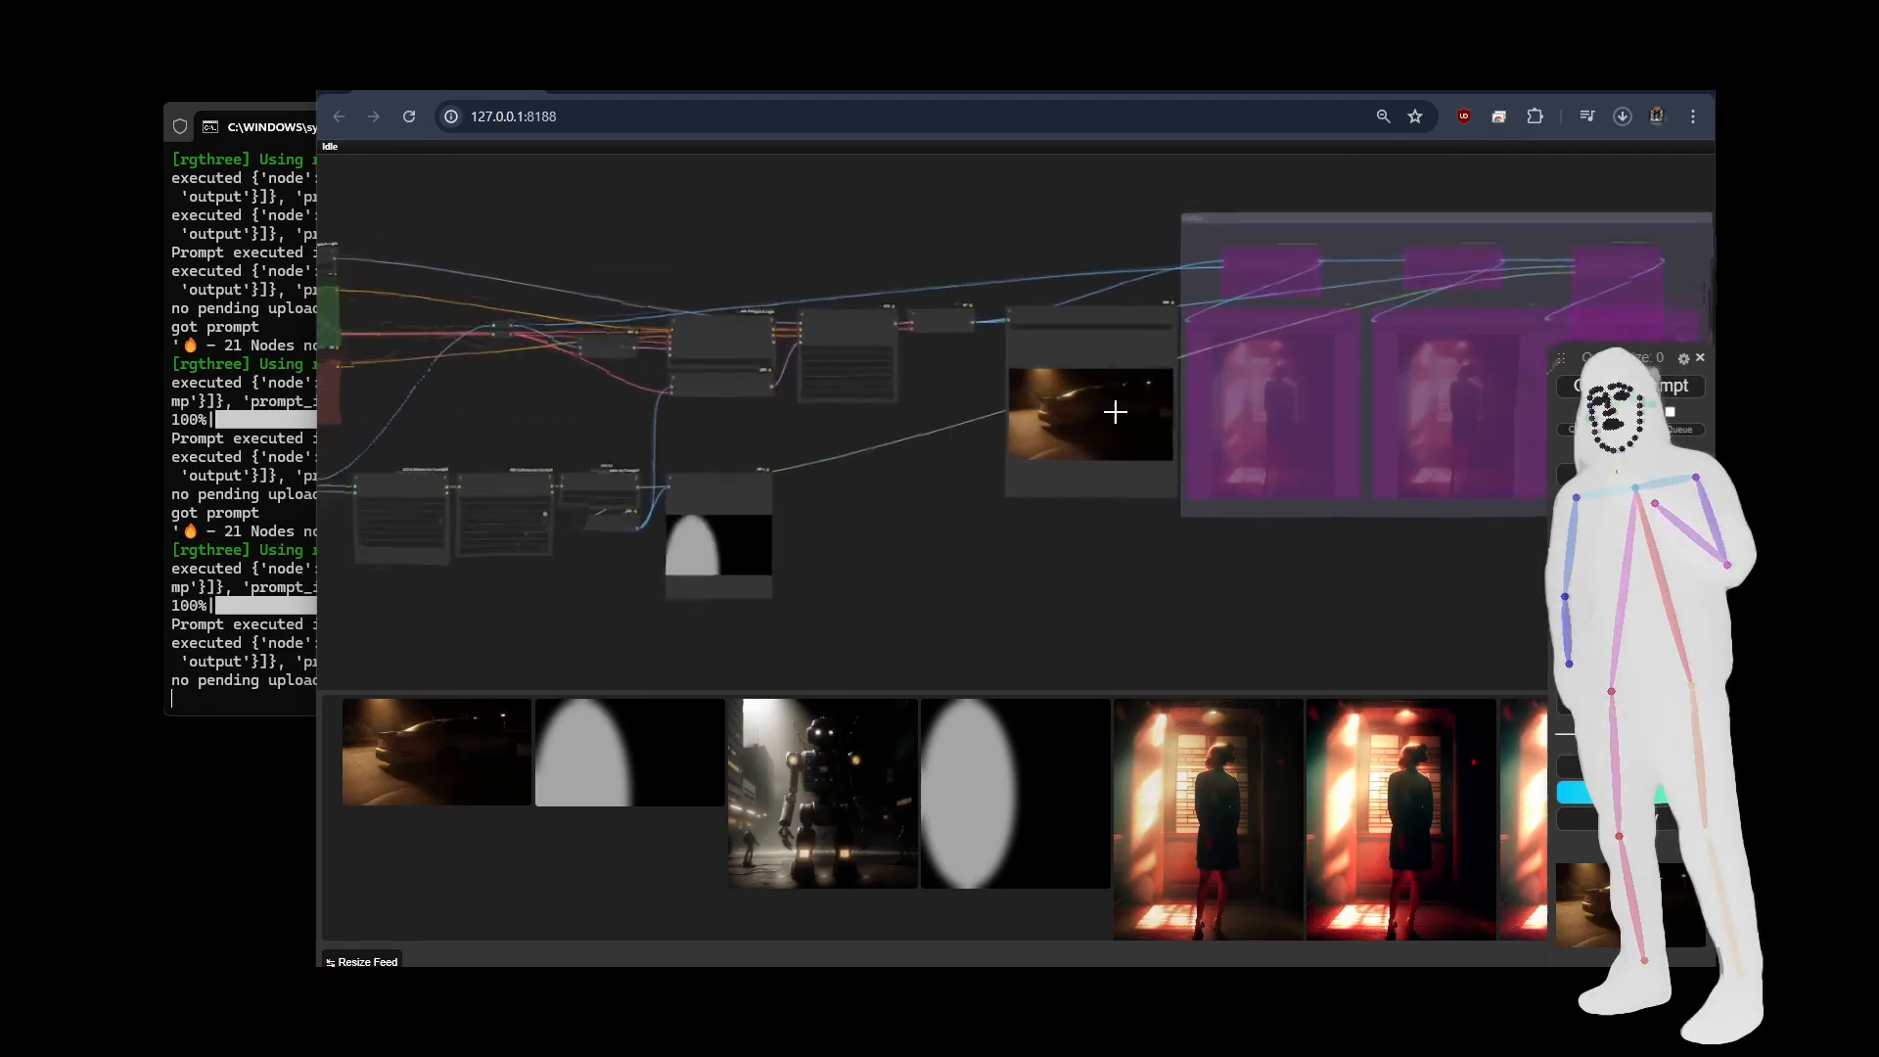
pyautogui.scroll(4, 1115, 412)
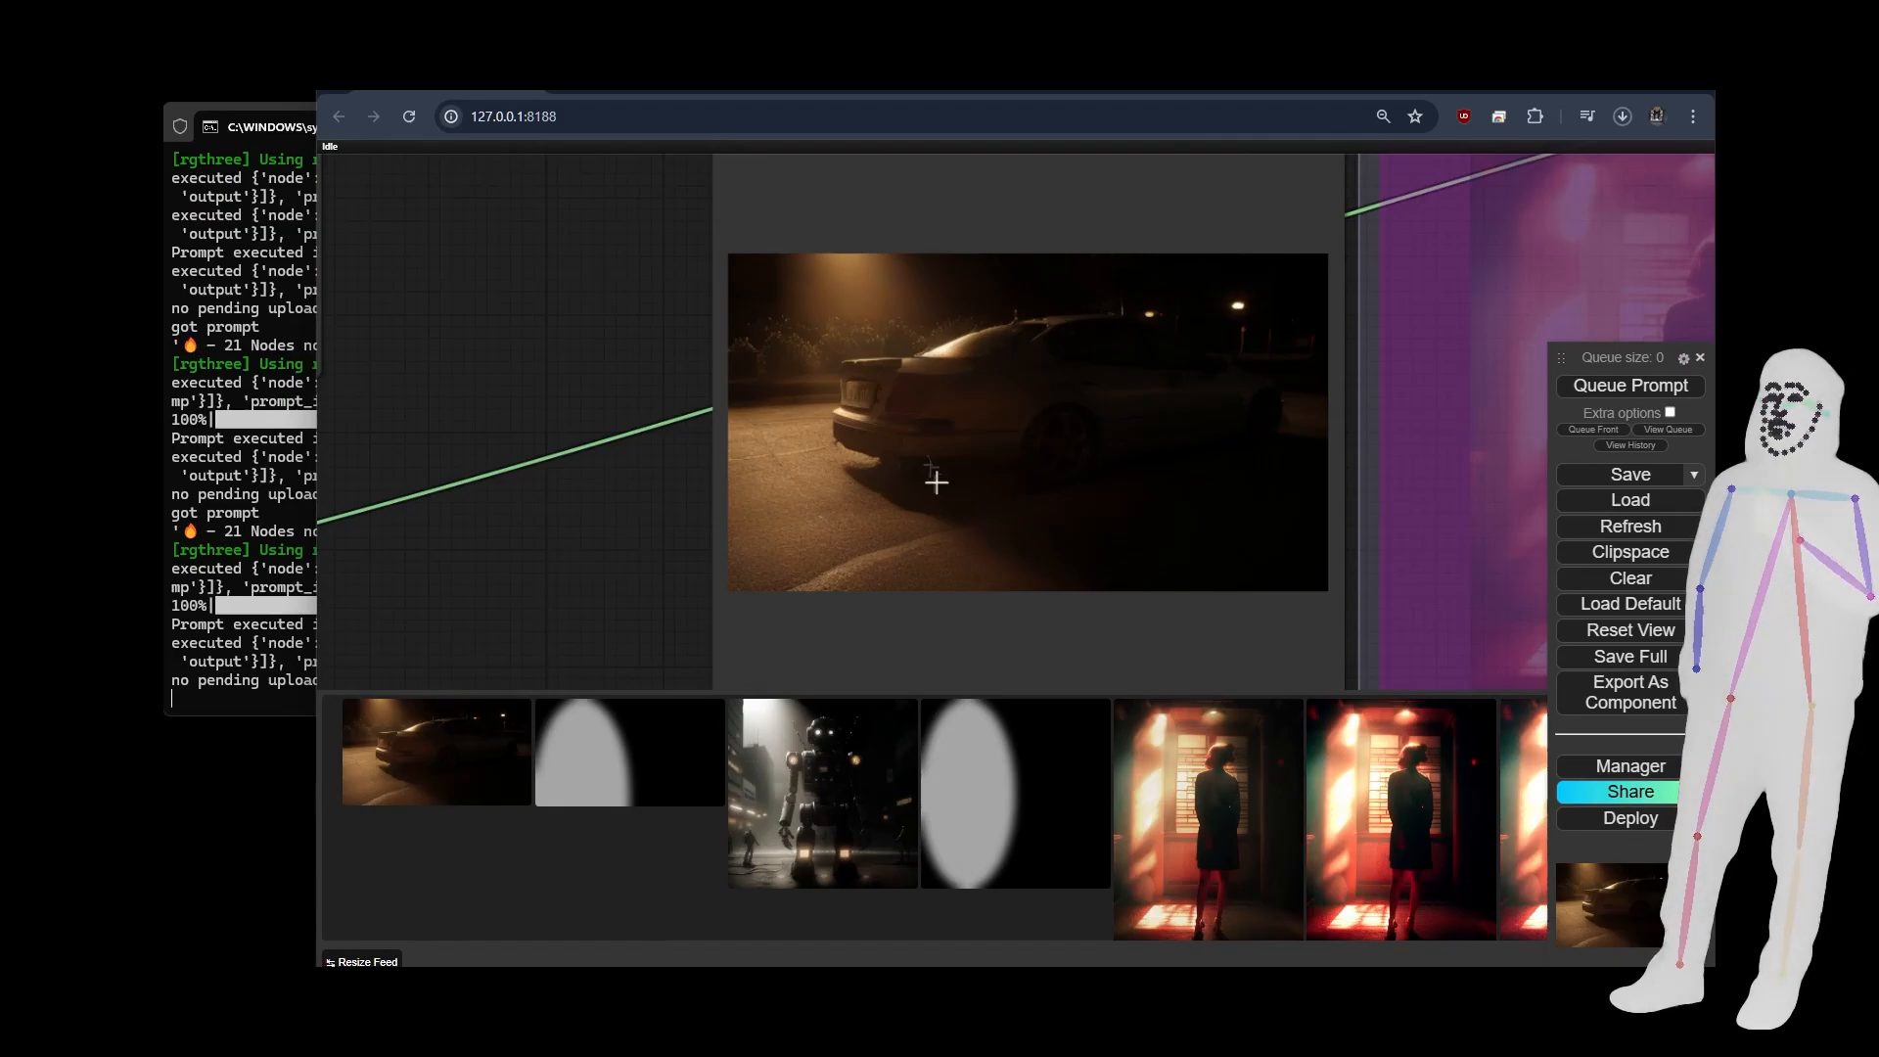
# Look over the whole spotlight workflow, from the car source image to the relit output and the bypassed extras group.
pyautogui.scroll(-10, 1198, 345)
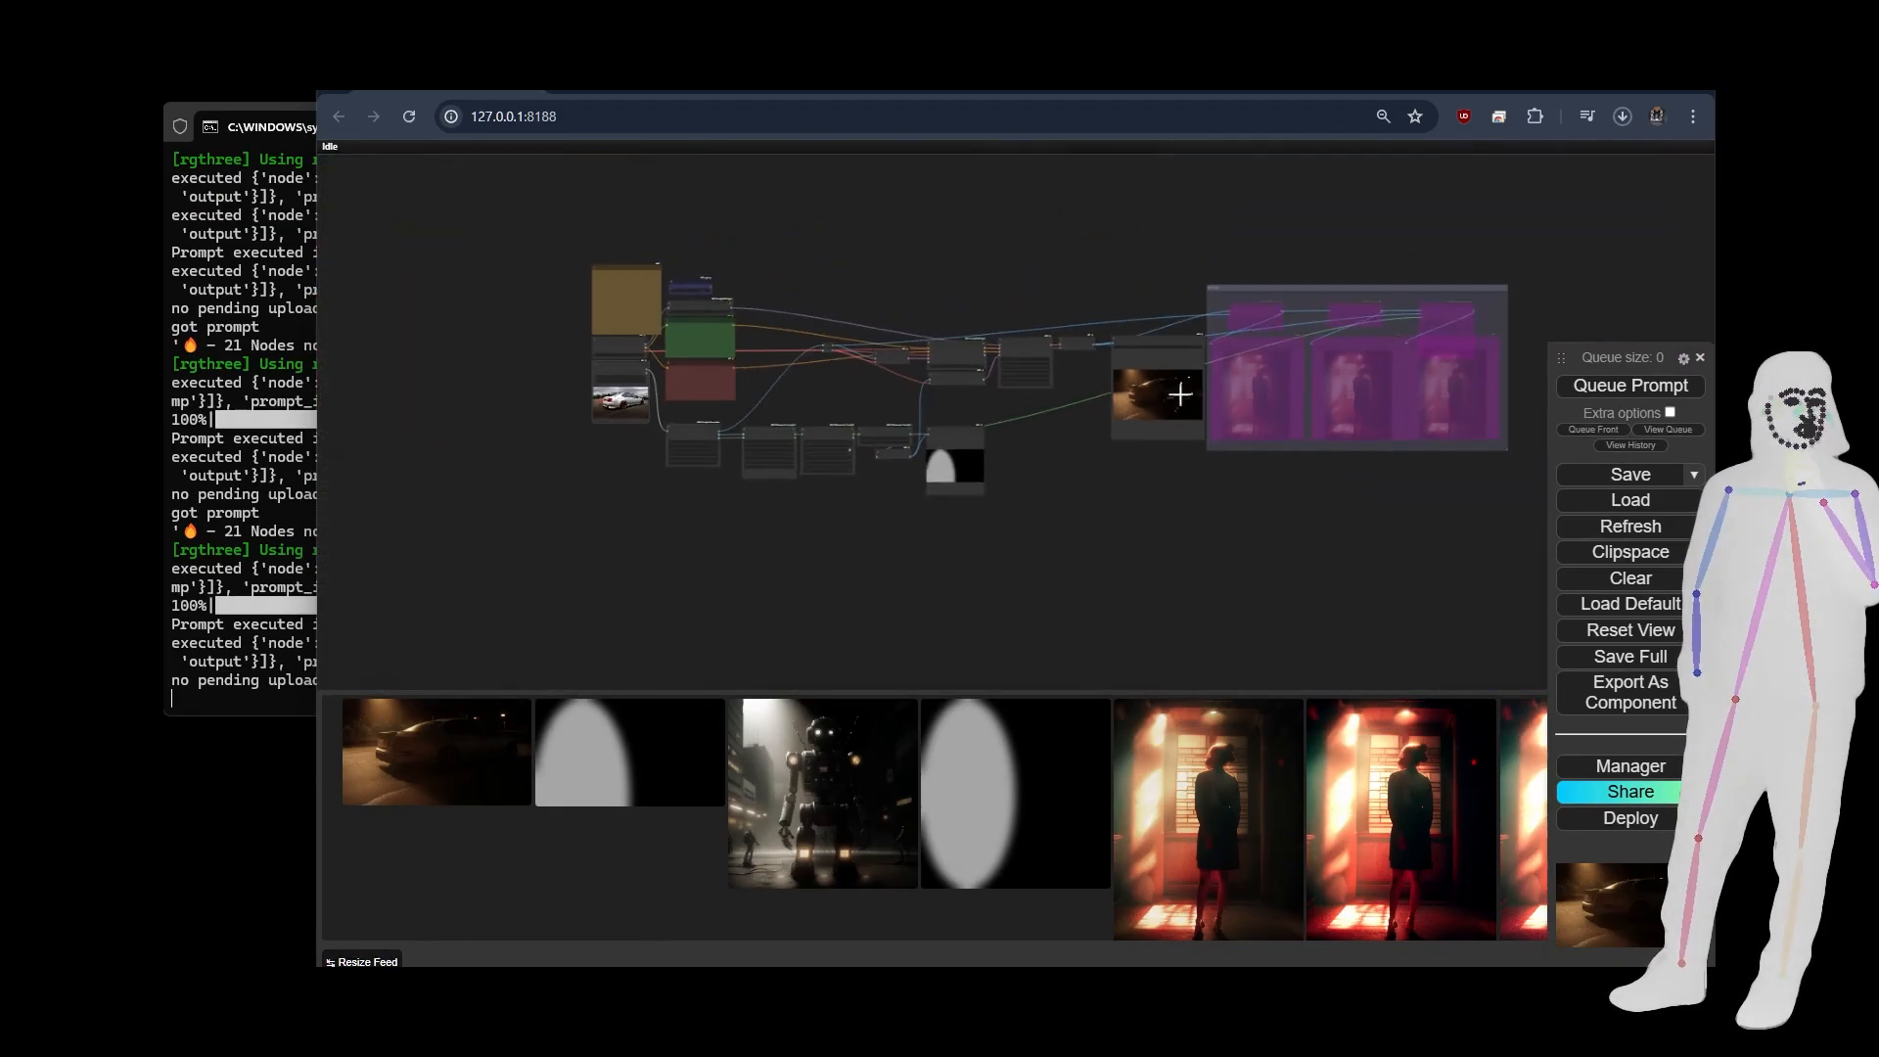
pyautogui.moveTo(1202, 501); pyautogui.dragTo(1136, 504)
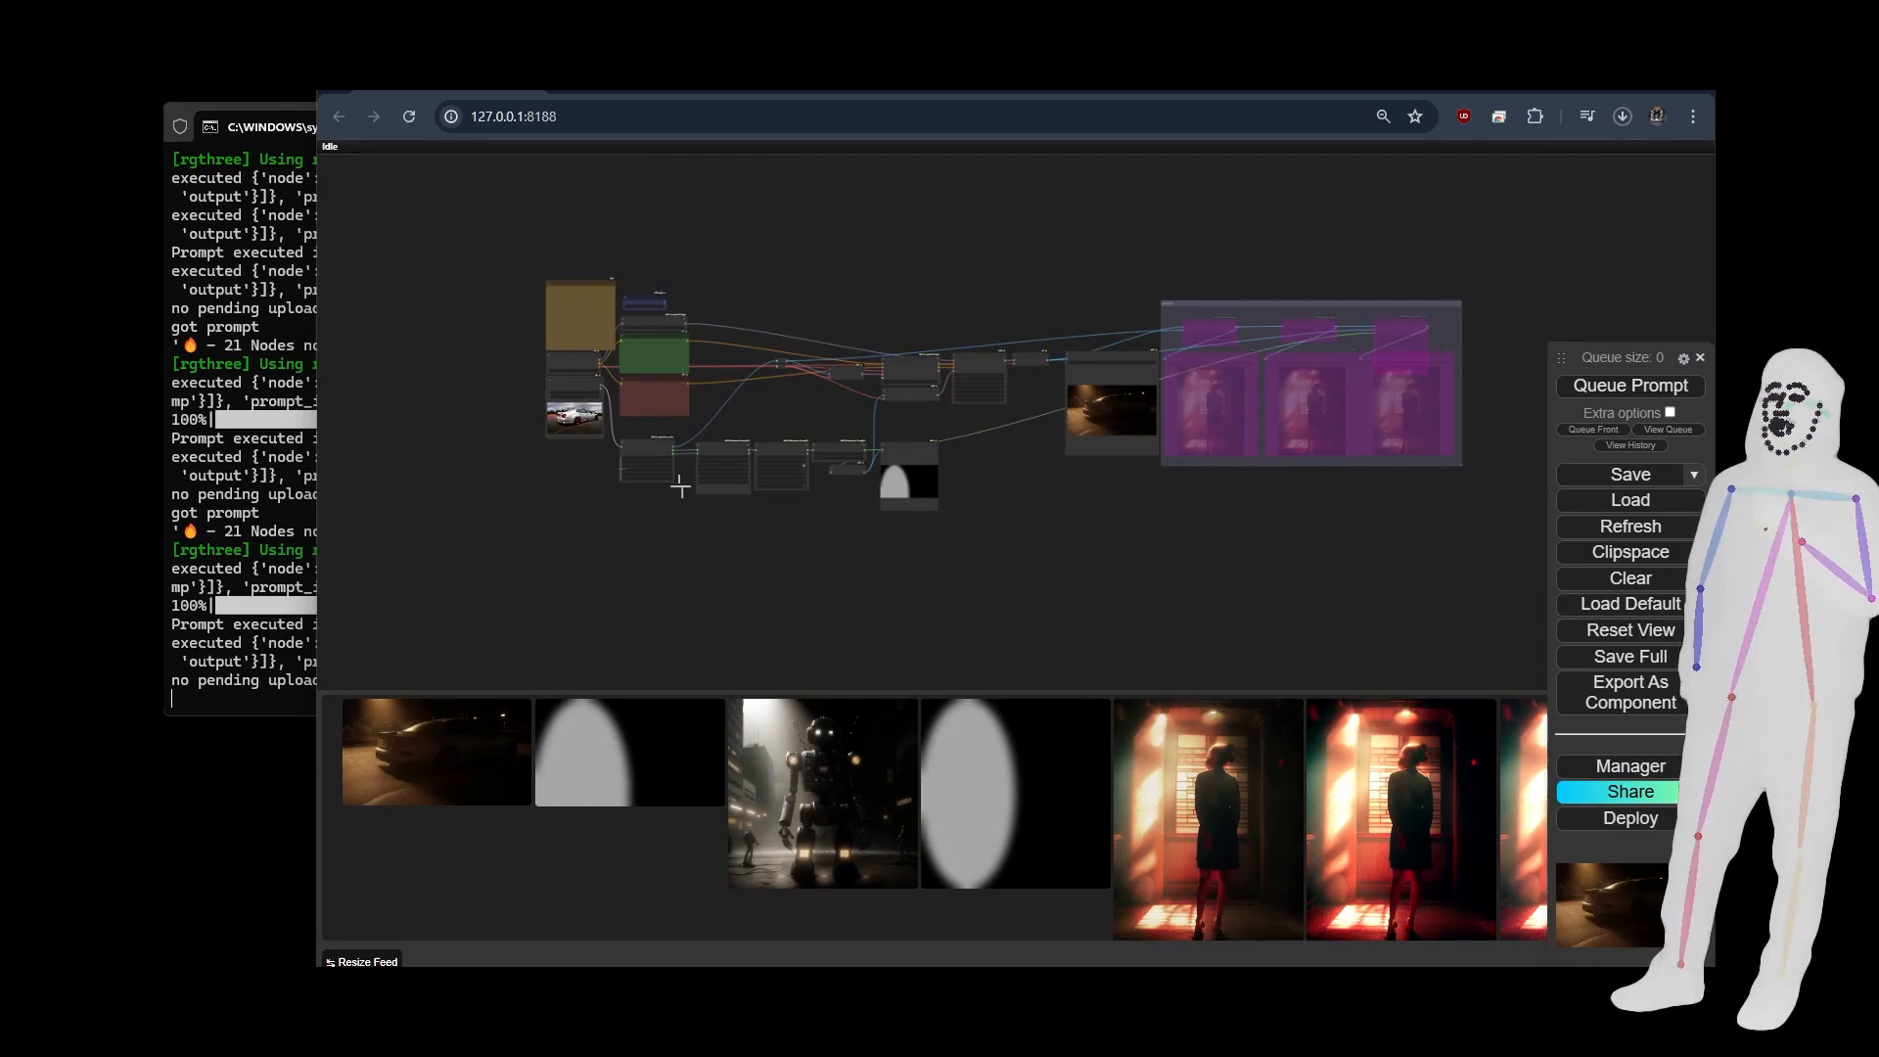
pyautogui.scroll(5, 775, 365)
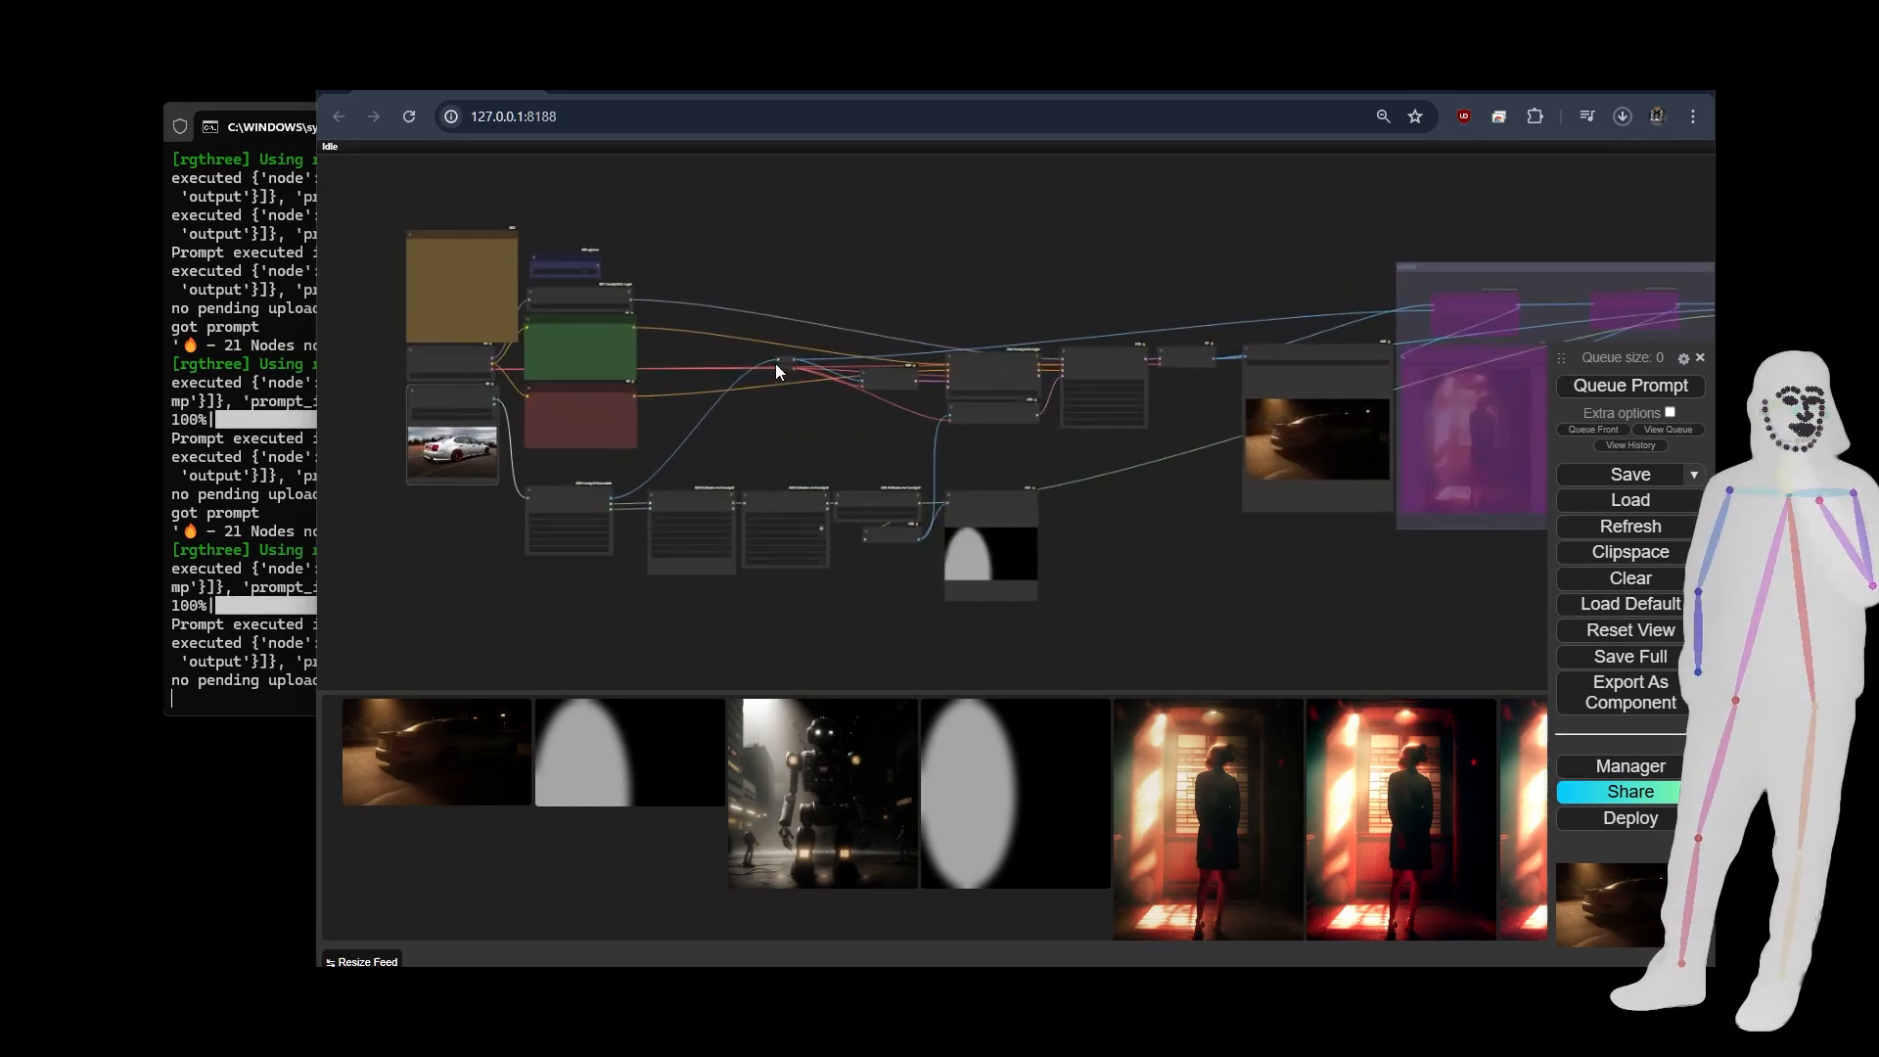
pyautogui.moveTo(1173, 594); pyautogui.dragTo(1009, 514)
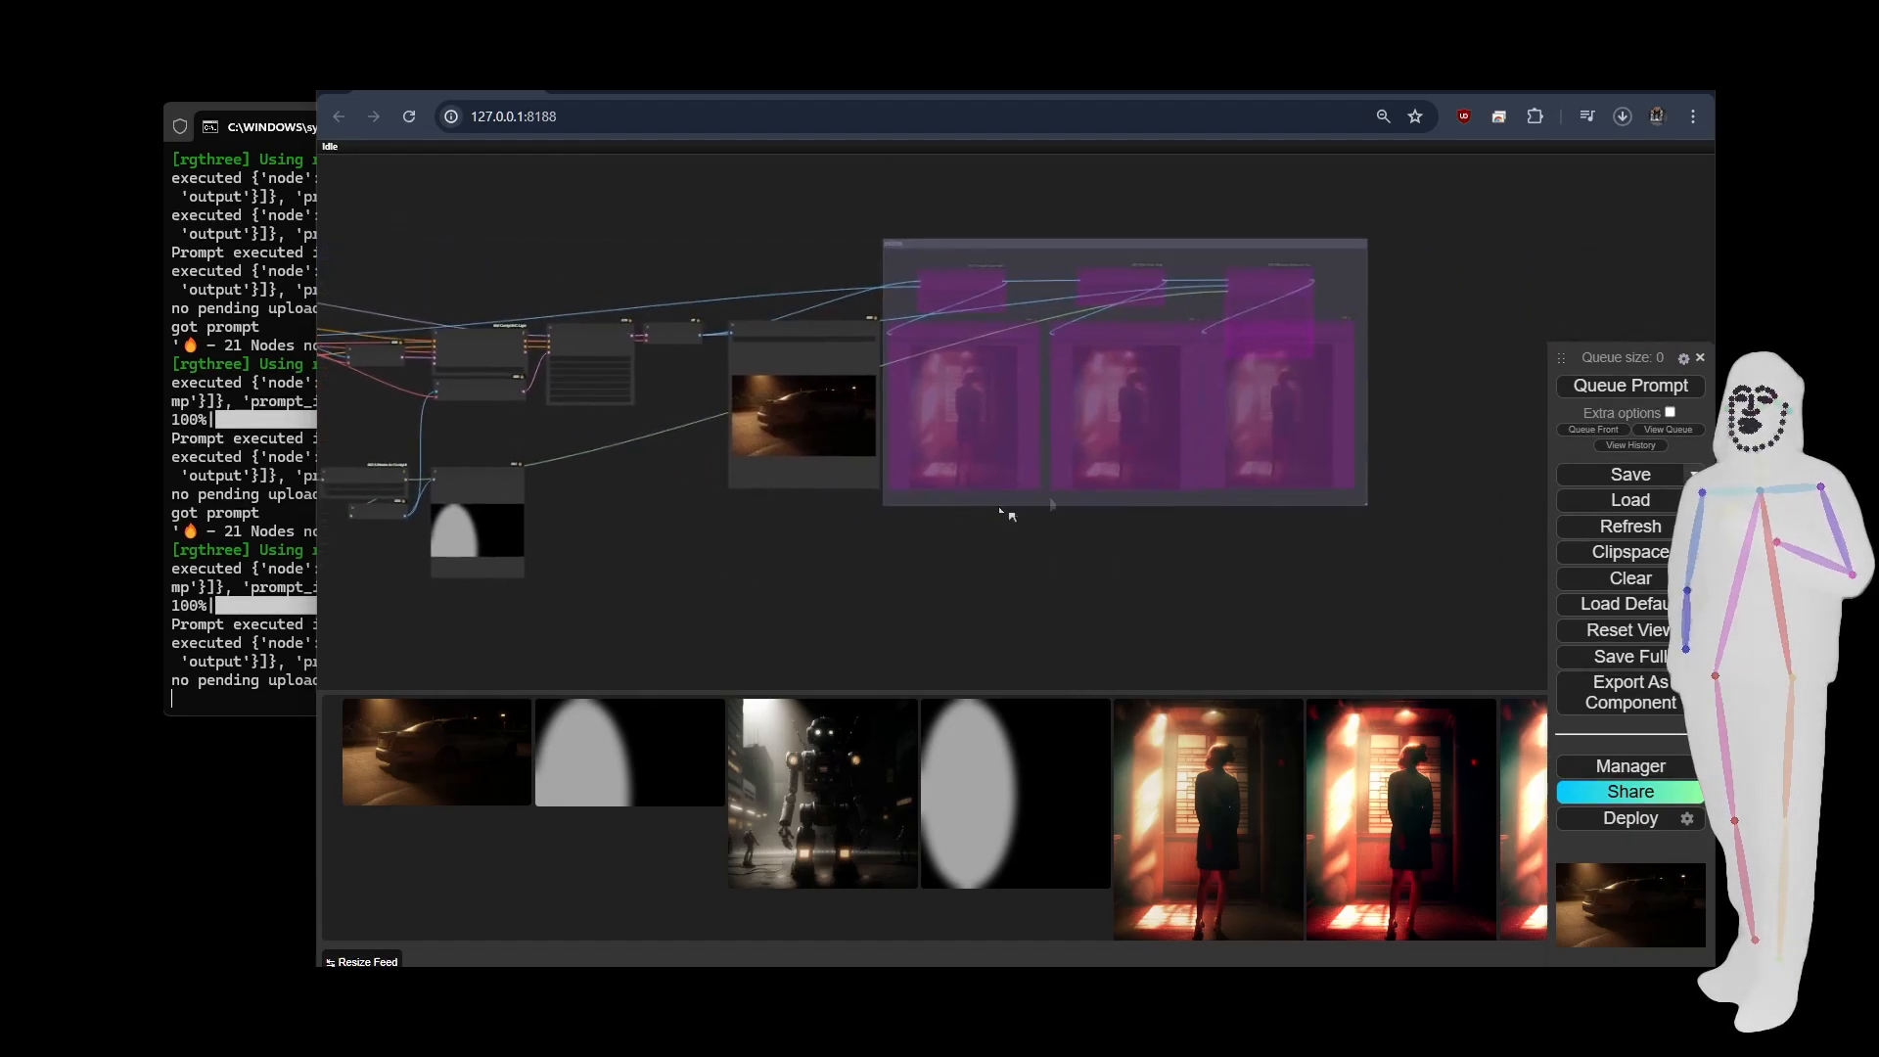
pyautogui.moveTo(820, 545); pyautogui.dragTo(1219, 515)
pyautogui.moveTo(1057, 521); pyautogui.dragTo(1030, 521)
pyautogui.scroll(-3, 1067, 529)
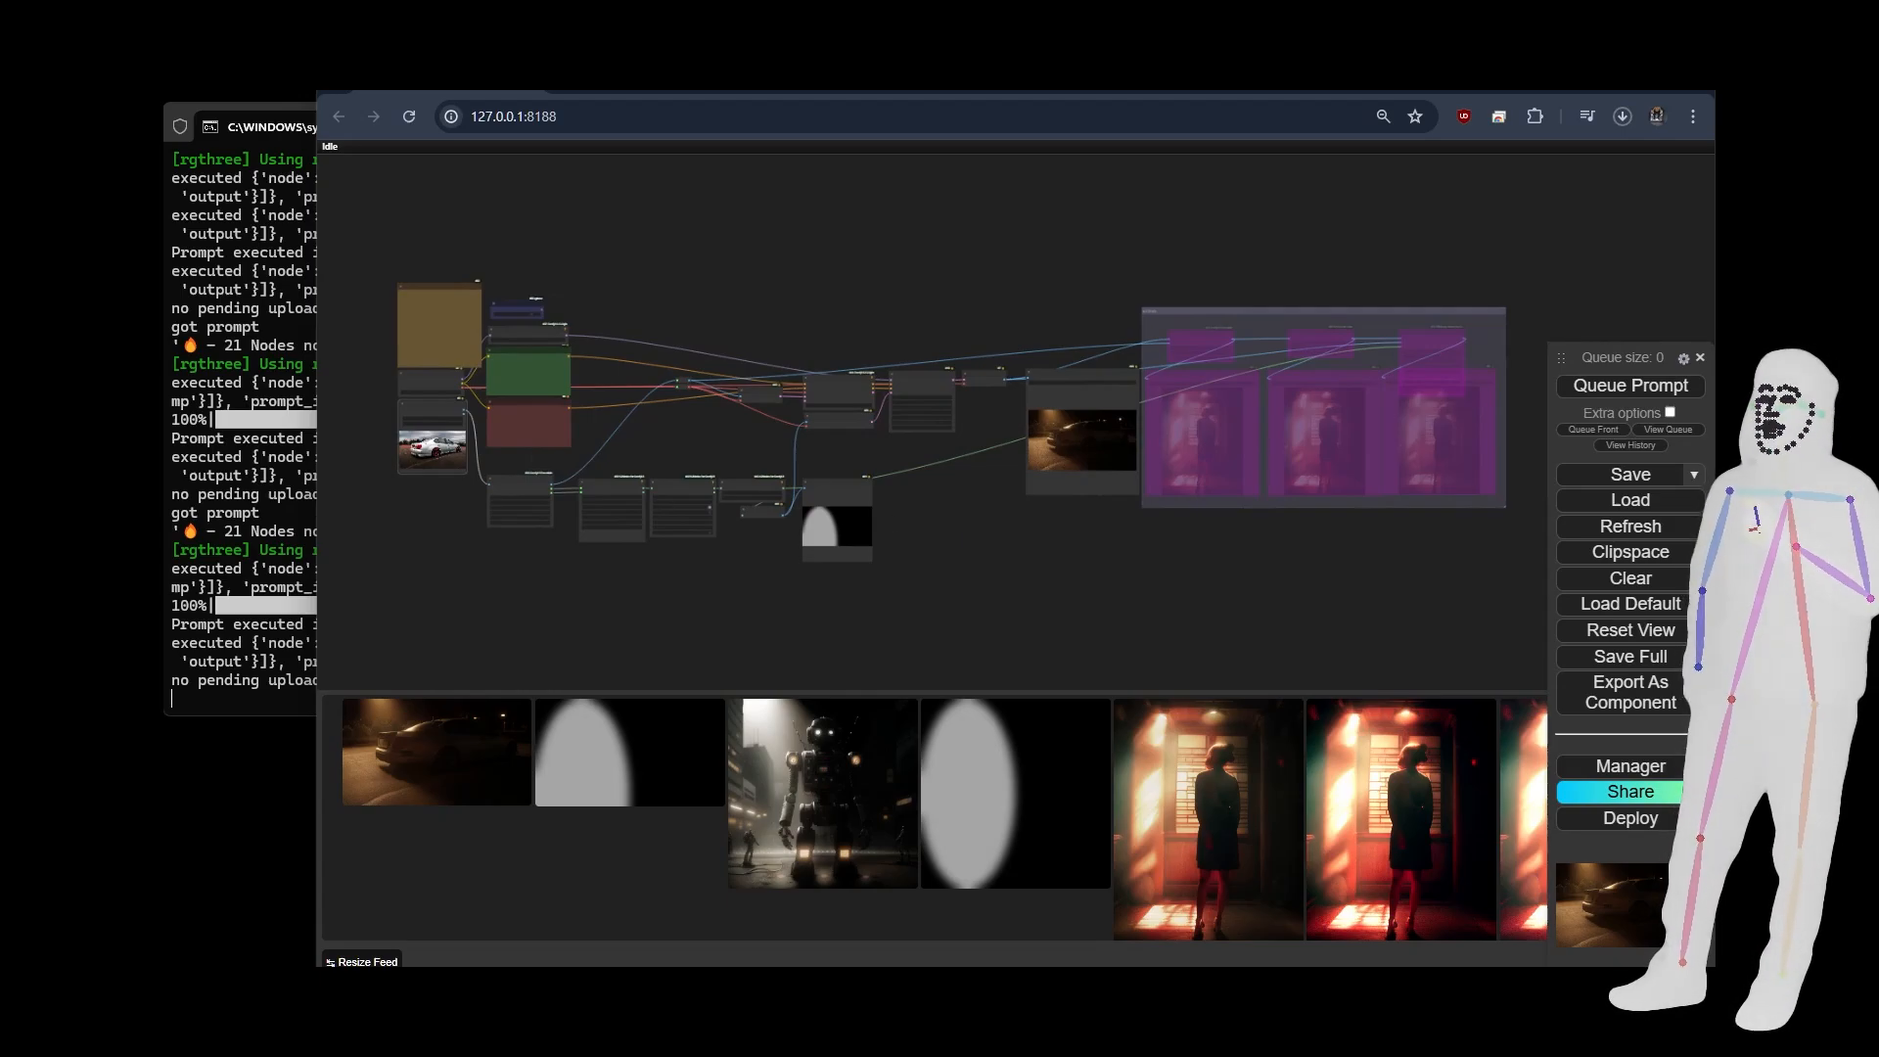
# Load the gradient lighting workflow and run it on the teal fantasy towers picture.
pyautogui.moveTo(446, 690); pyautogui.dragTo(599, 643)
pyautogui.moveTo(918, 519); pyautogui.dragTo(1107, 466)
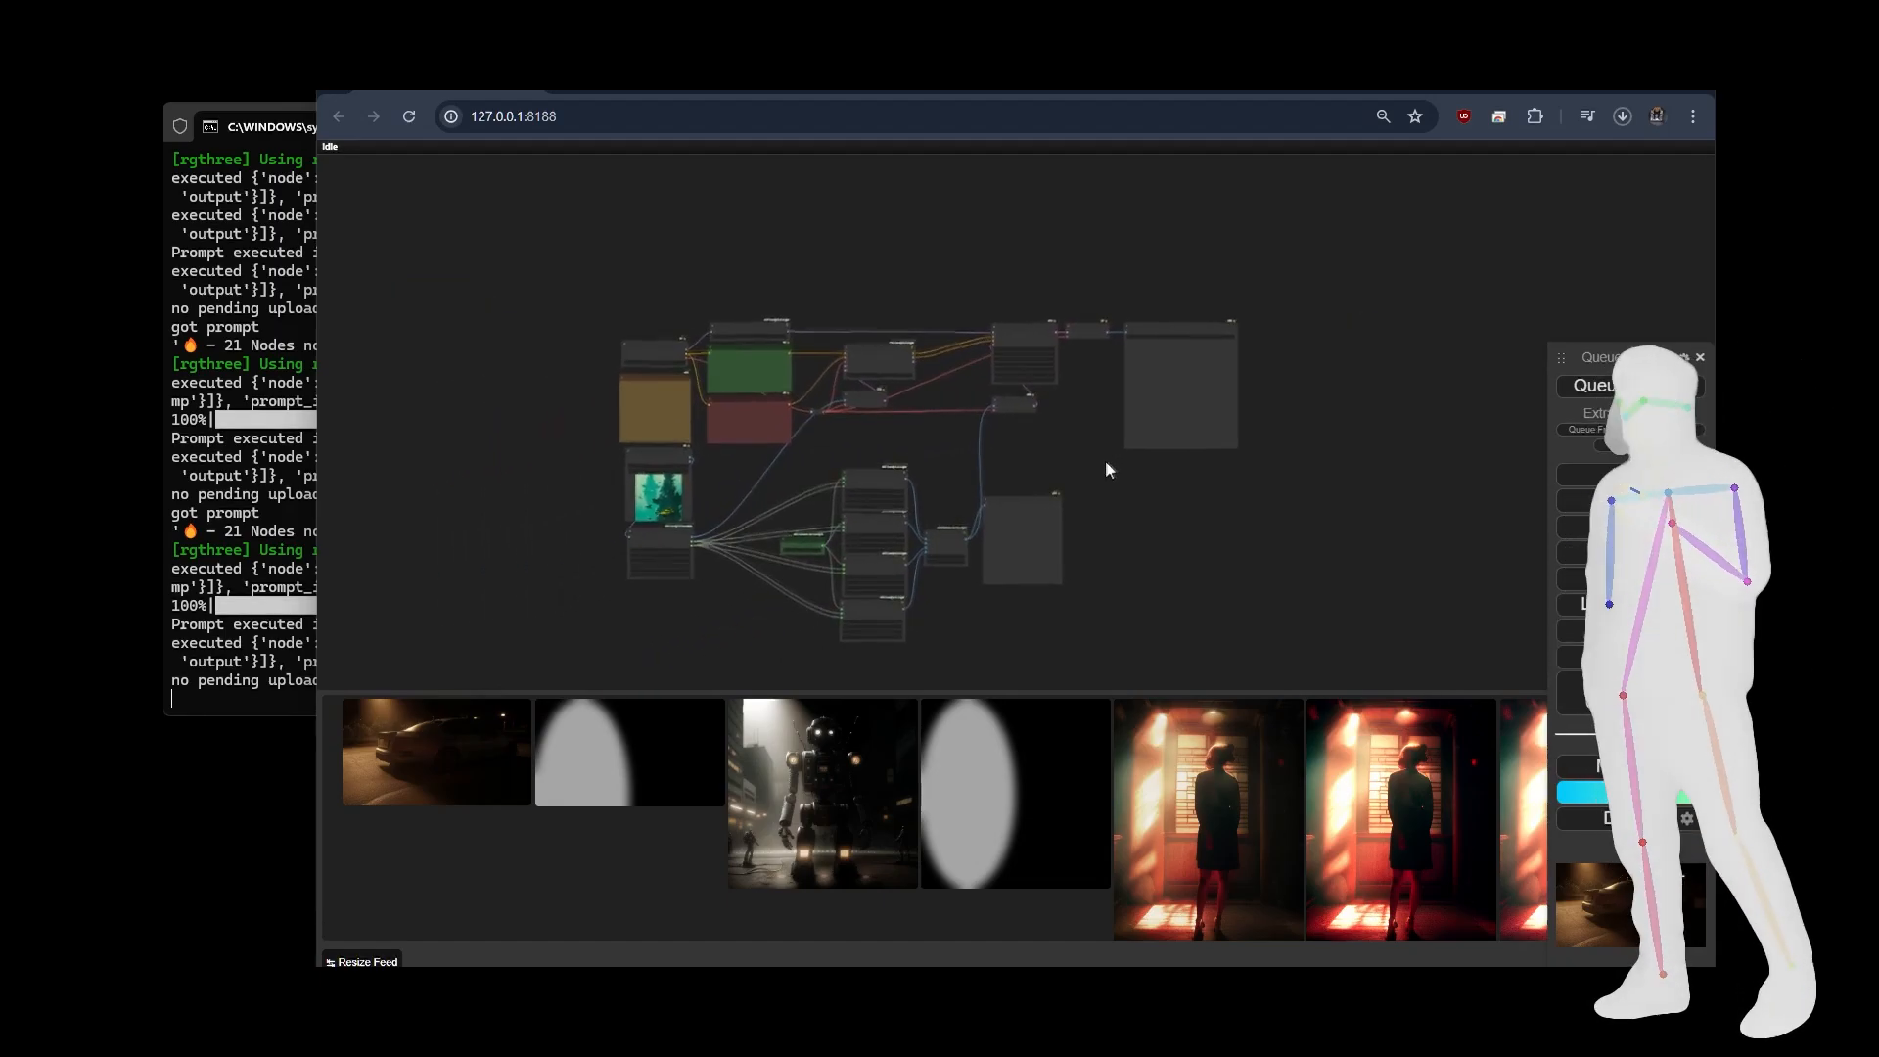
pyautogui.scroll(5, 631, 472)
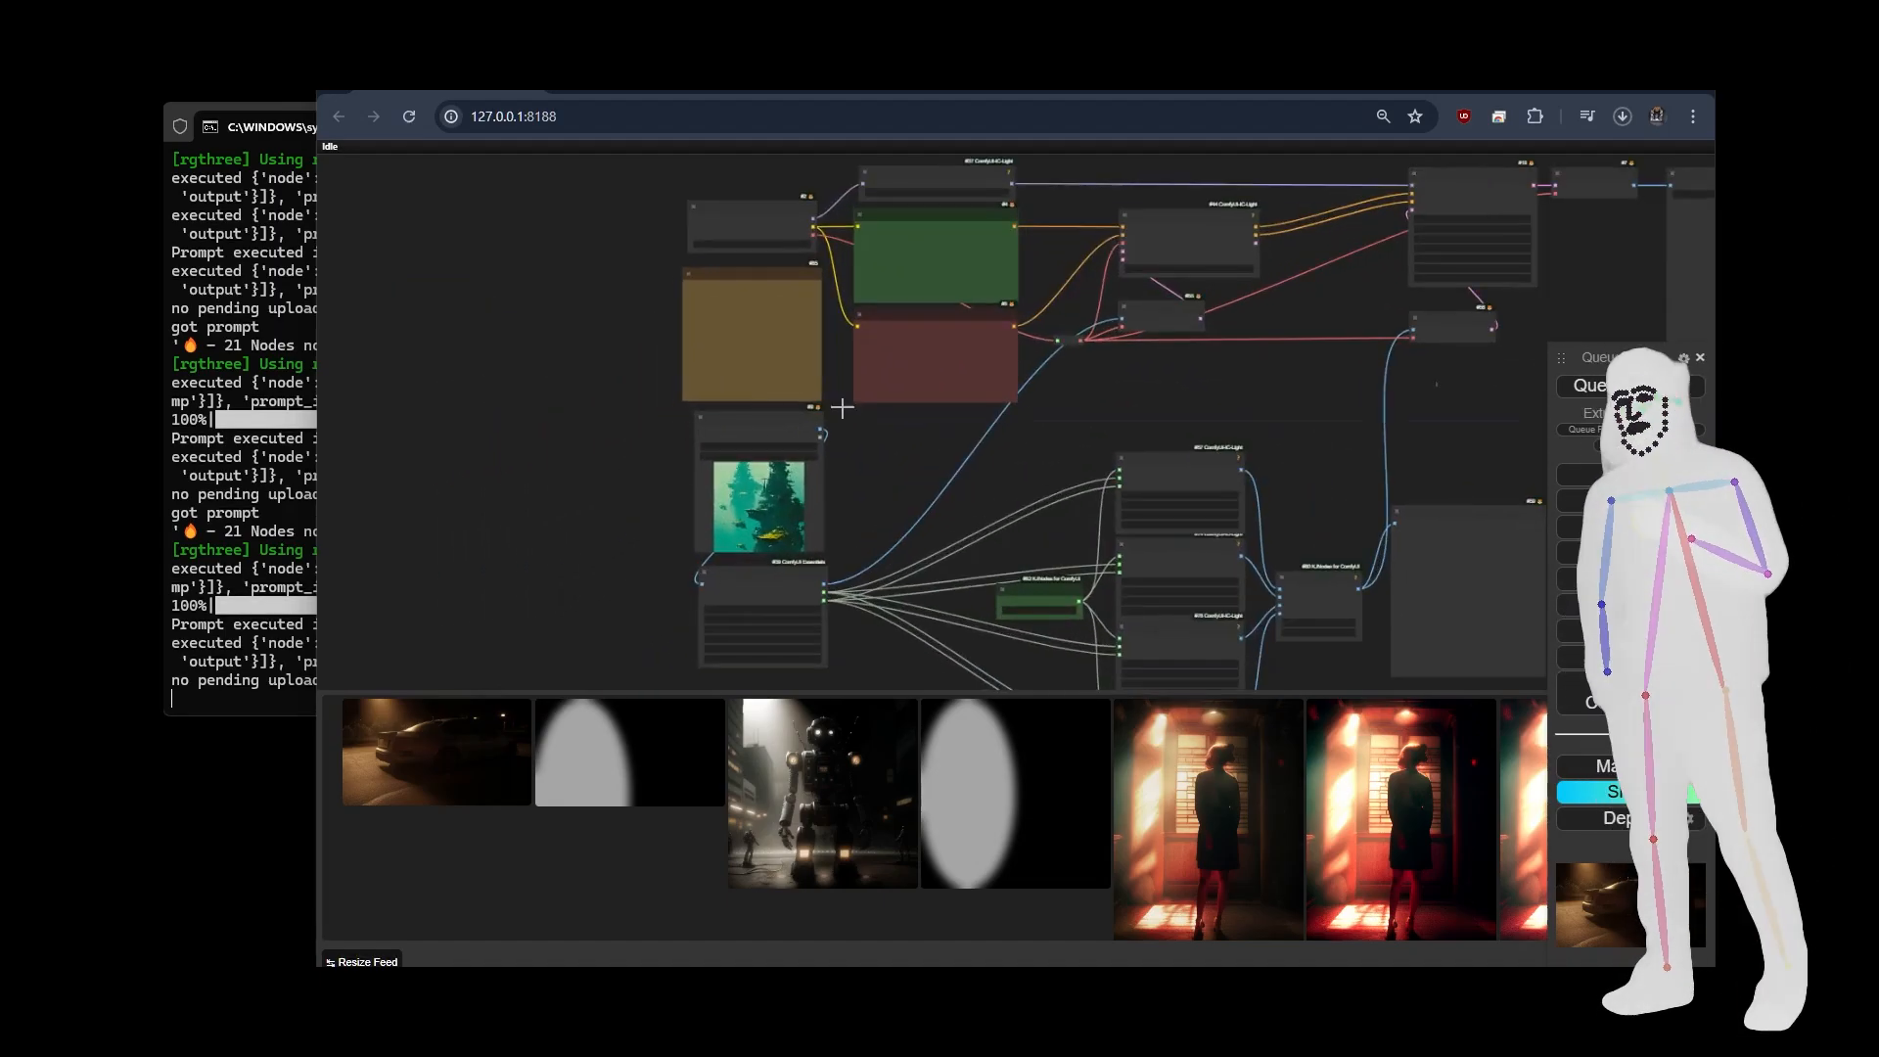
pyautogui.click(1641, 394)
pyautogui.moveTo(1270, 393); pyautogui.dragTo(1100, 298)
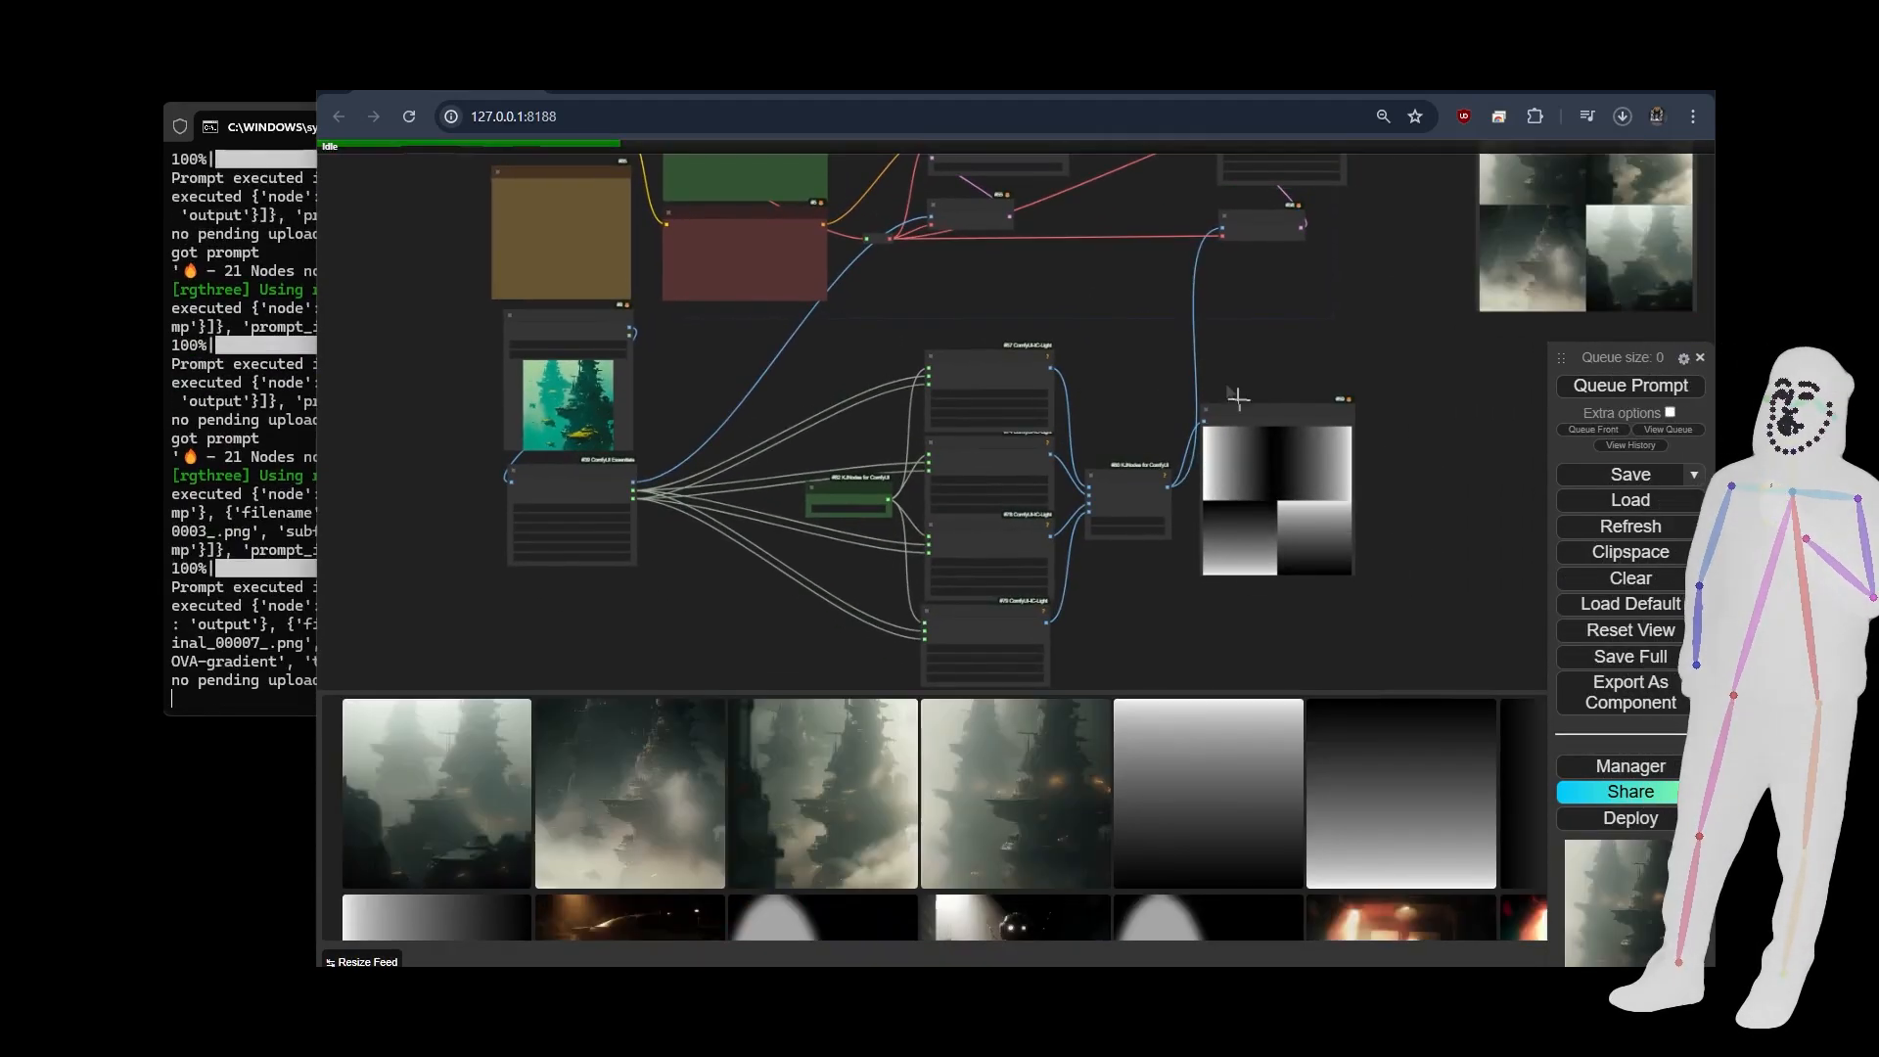
pyautogui.moveTo(1407, 343); pyautogui.dragTo(1293, 351)
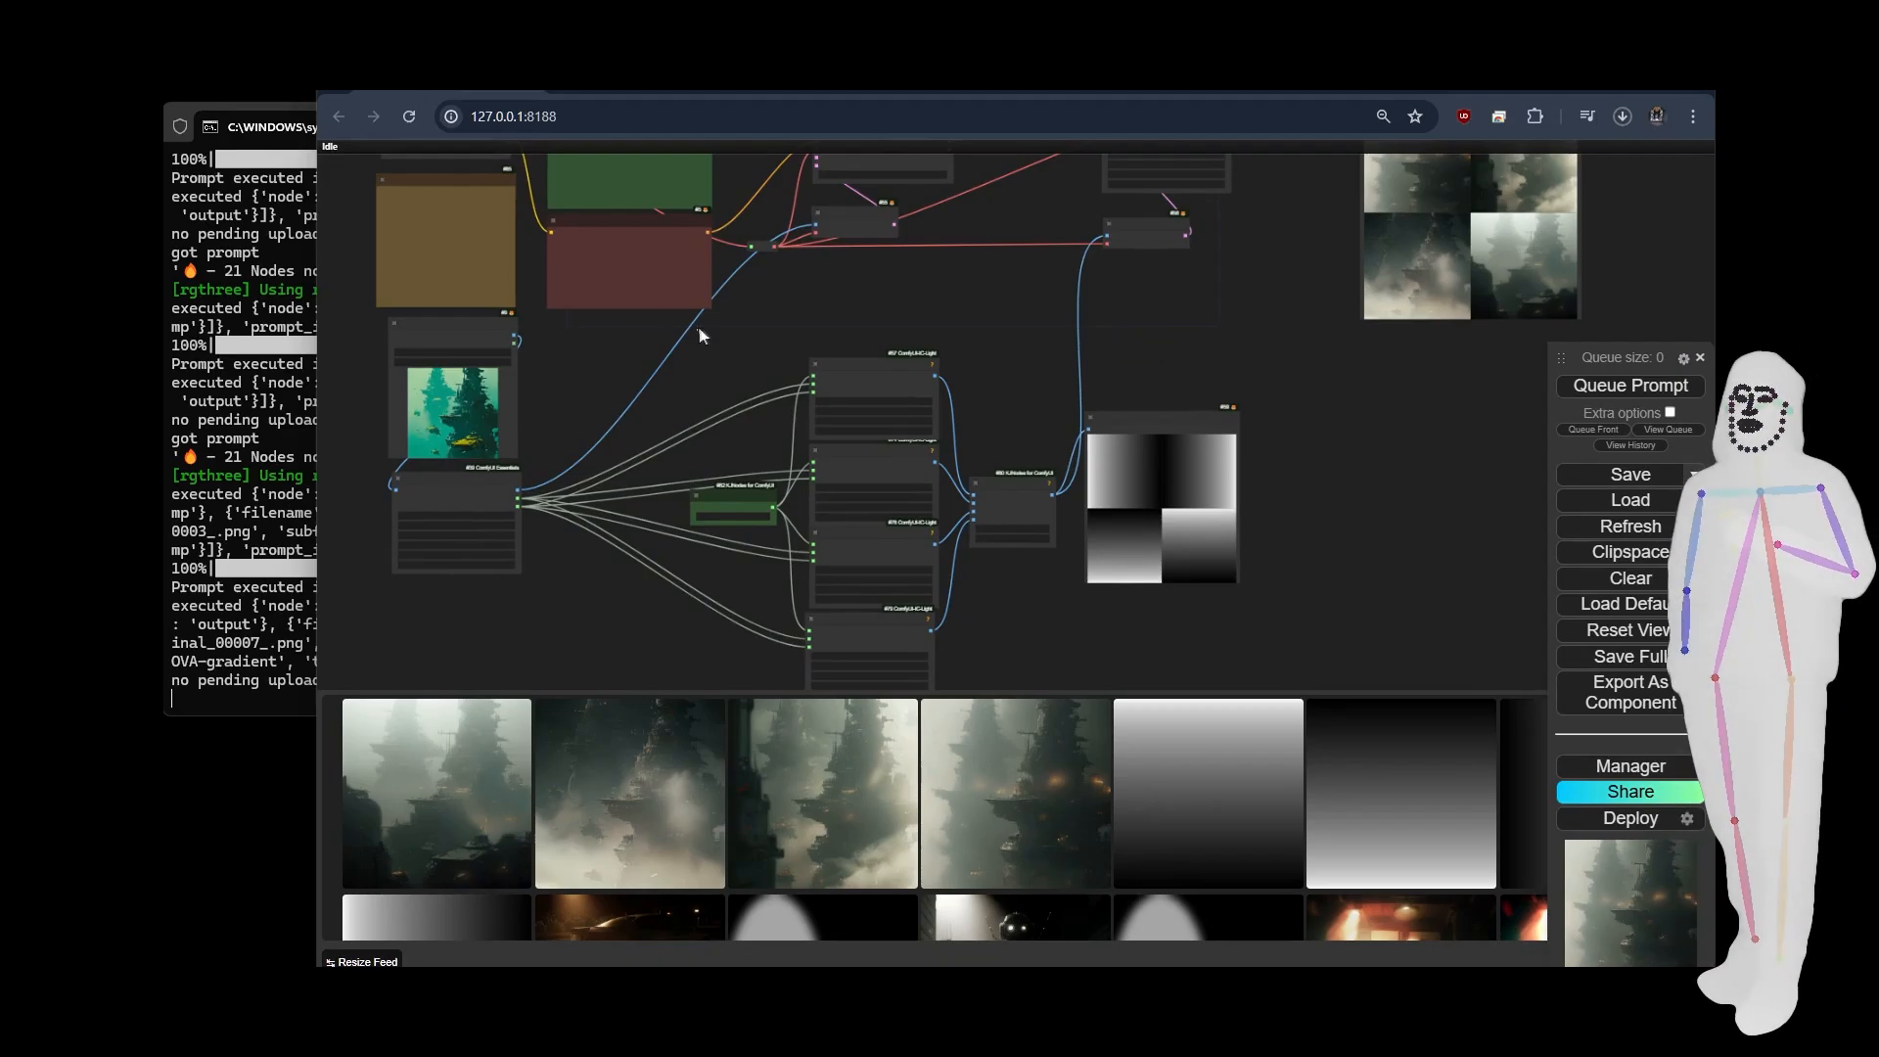
# Examine the gradient workflow's prompts, its Load Image source and the four relit images in the nova-final Save Image node.
pyautogui.moveTo(897, 303); pyautogui.dragTo(943, 317)
pyautogui.moveTo(814, 191); pyautogui.dragTo(859, 302)
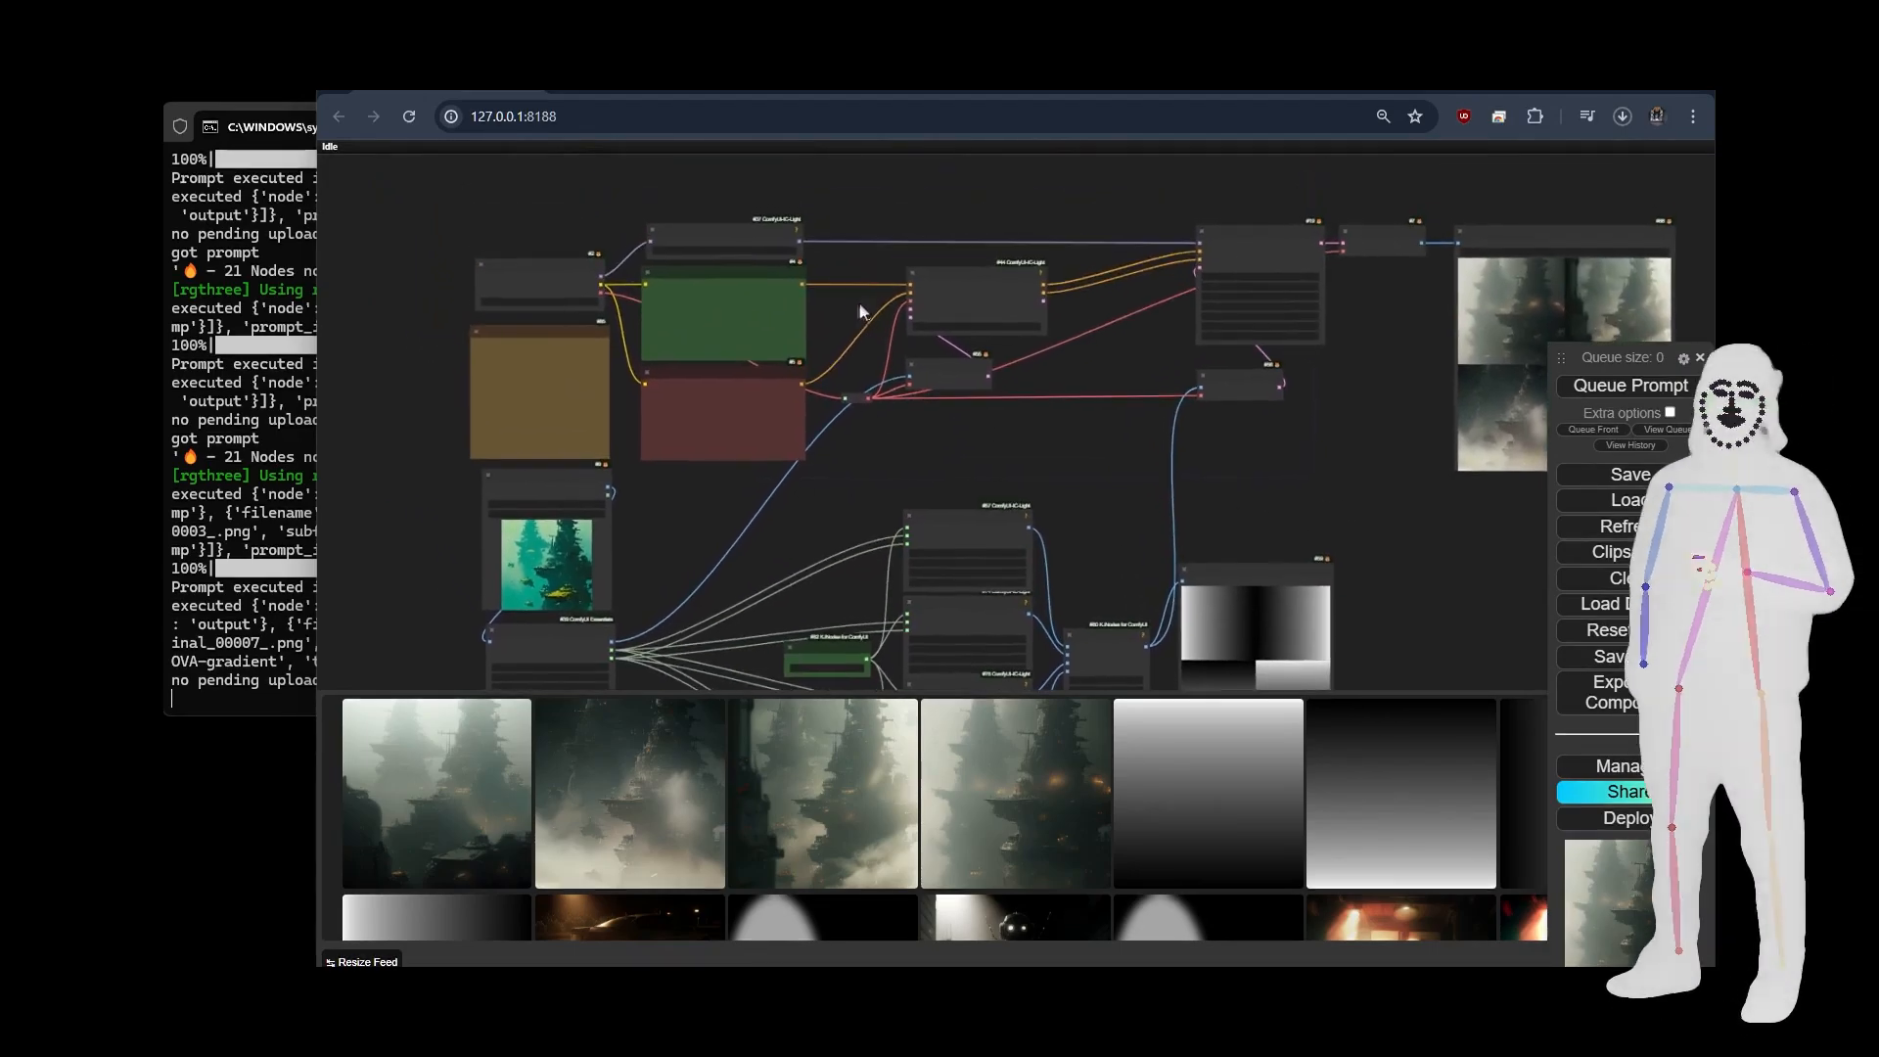
pyautogui.scroll(6, 812, 319)
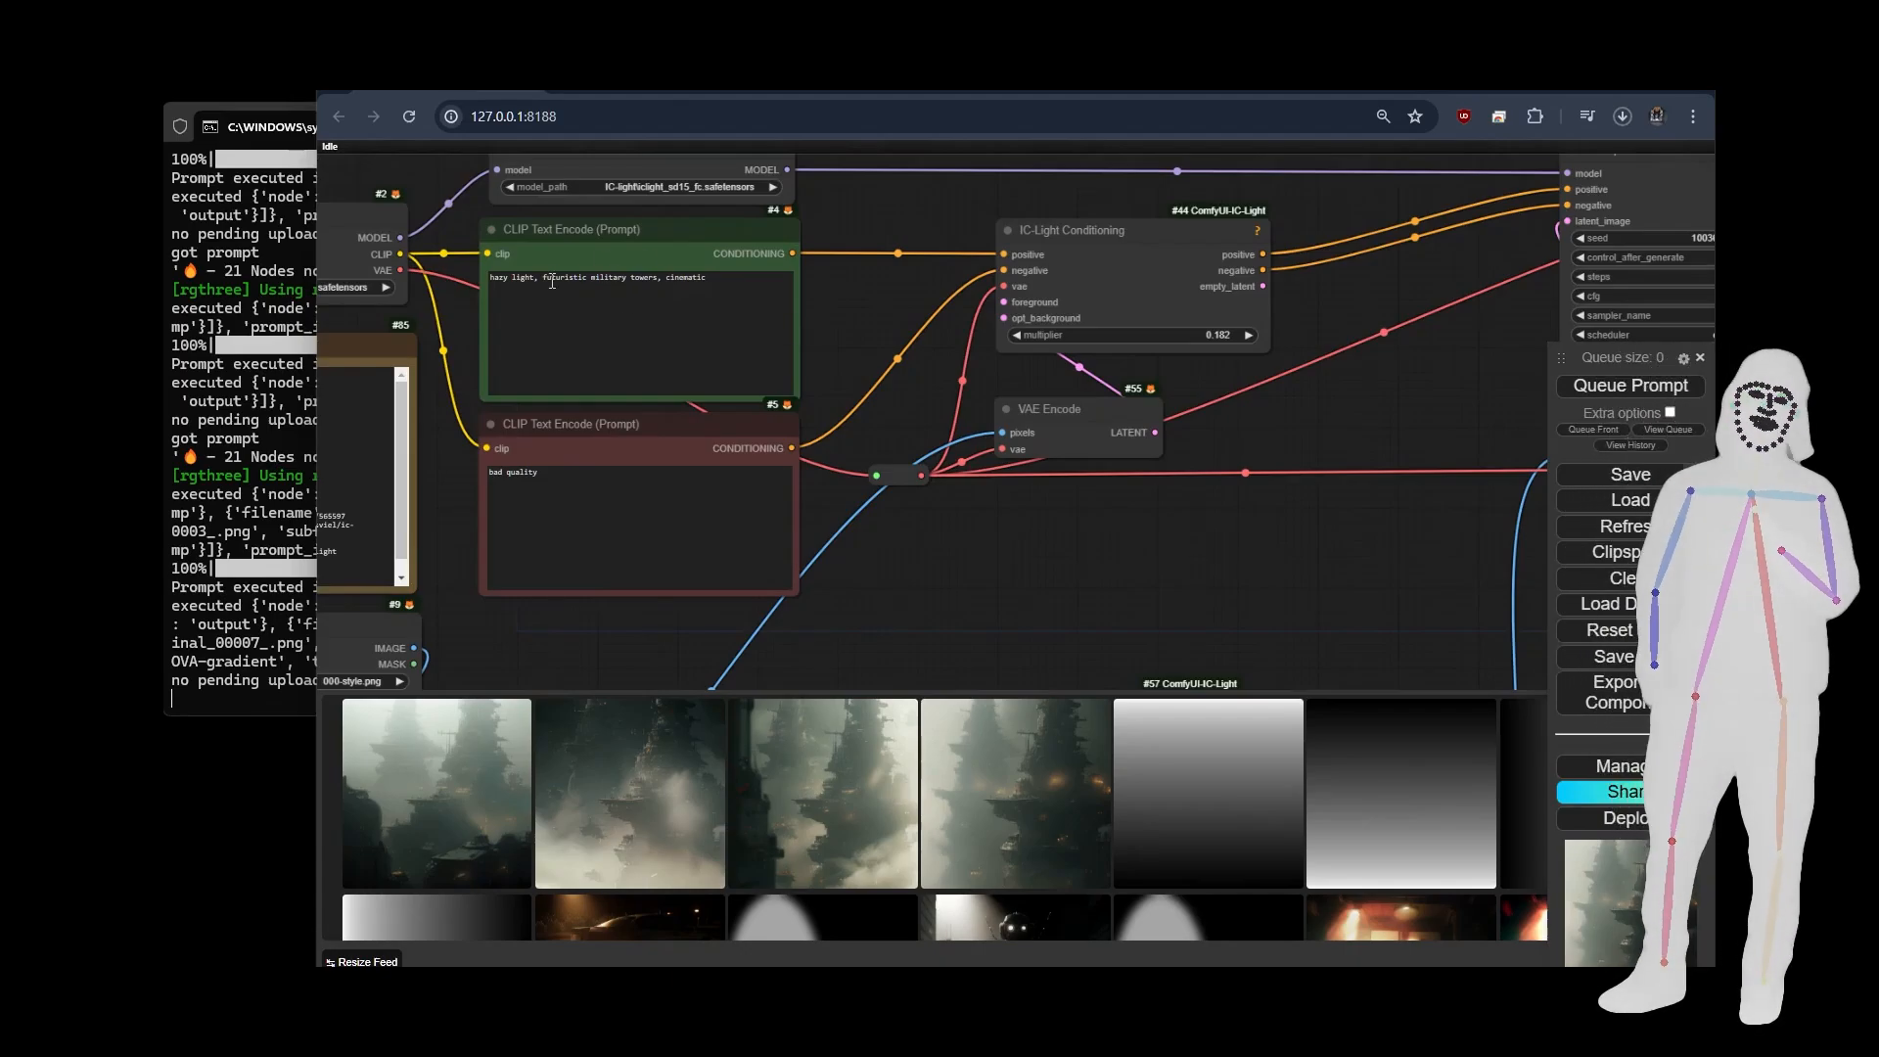
pyautogui.moveTo(898, 585); pyautogui.dragTo(1563, 204)
pyautogui.scroll(6, 1028, 476)
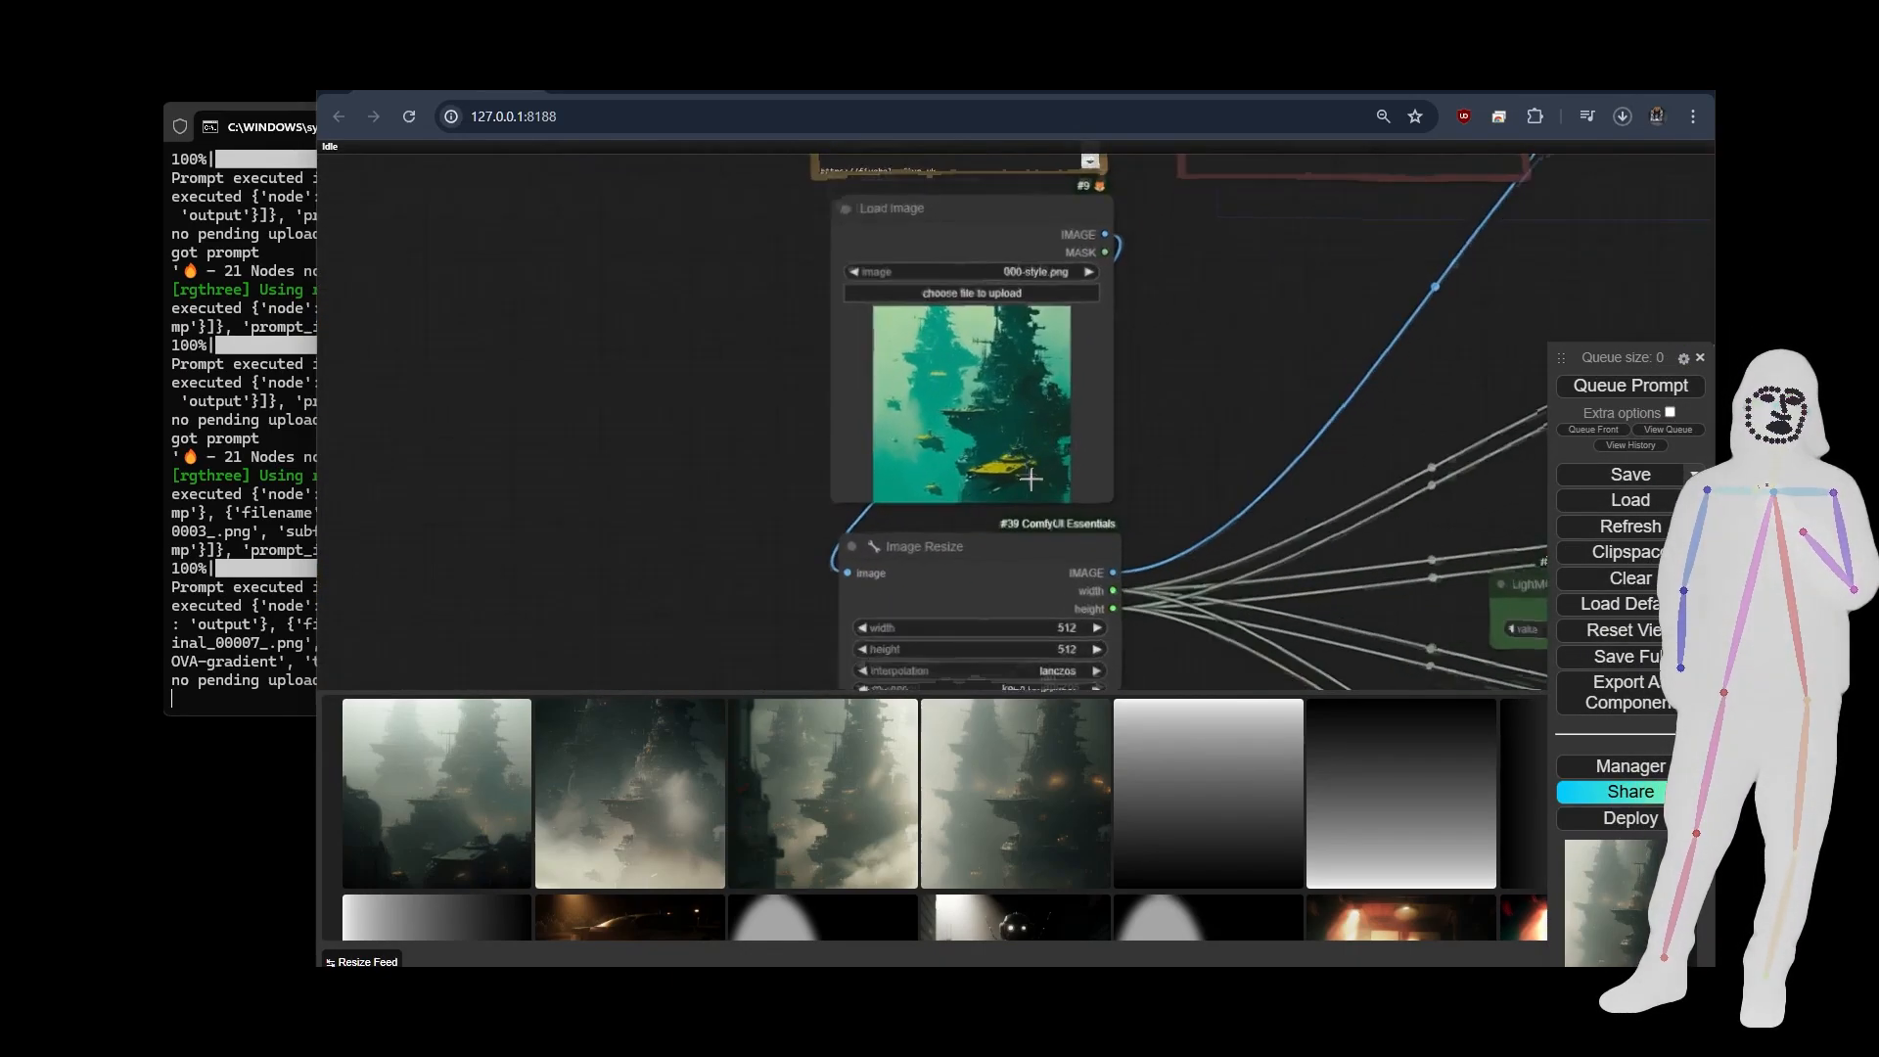
pyautogui.scroll(-10, 642, 443)
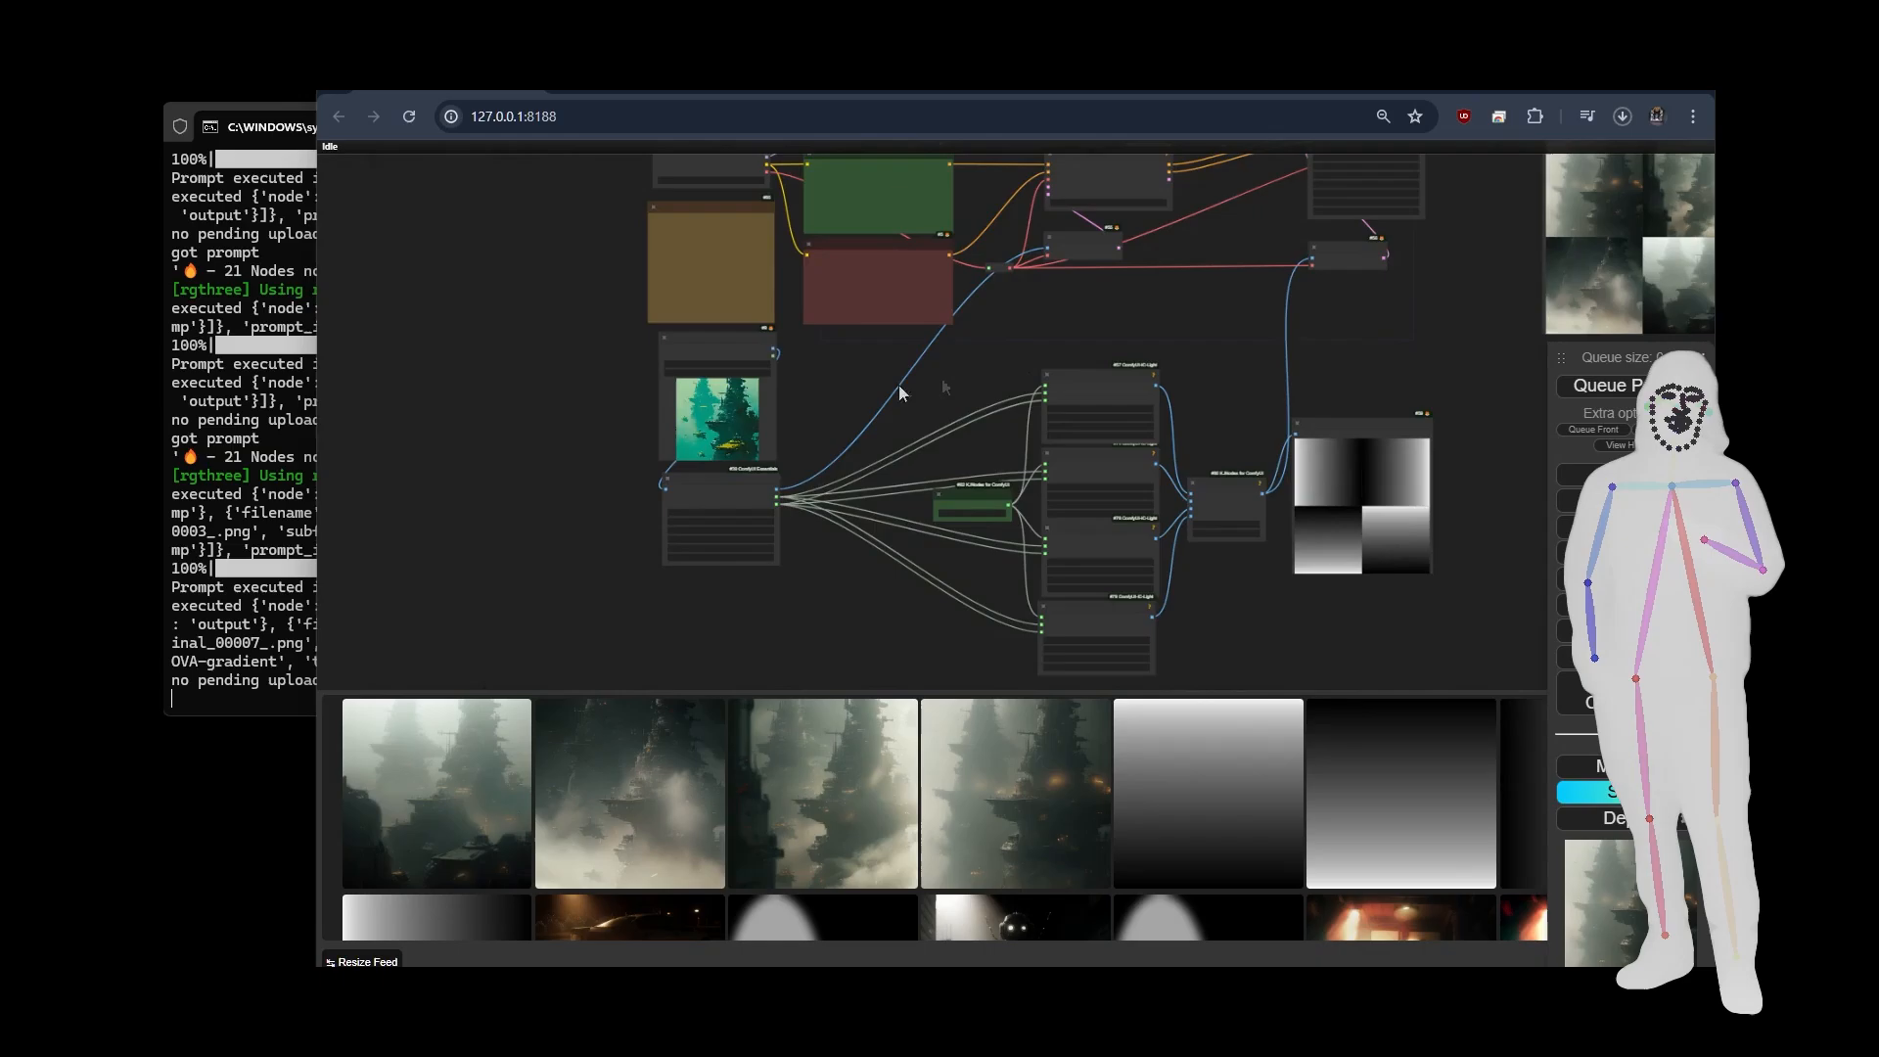
pyautogui.moveTo(1247, 308); pyautogui.dragTo(699, 427)
pyautogui.scroll(10, 1009, 408)
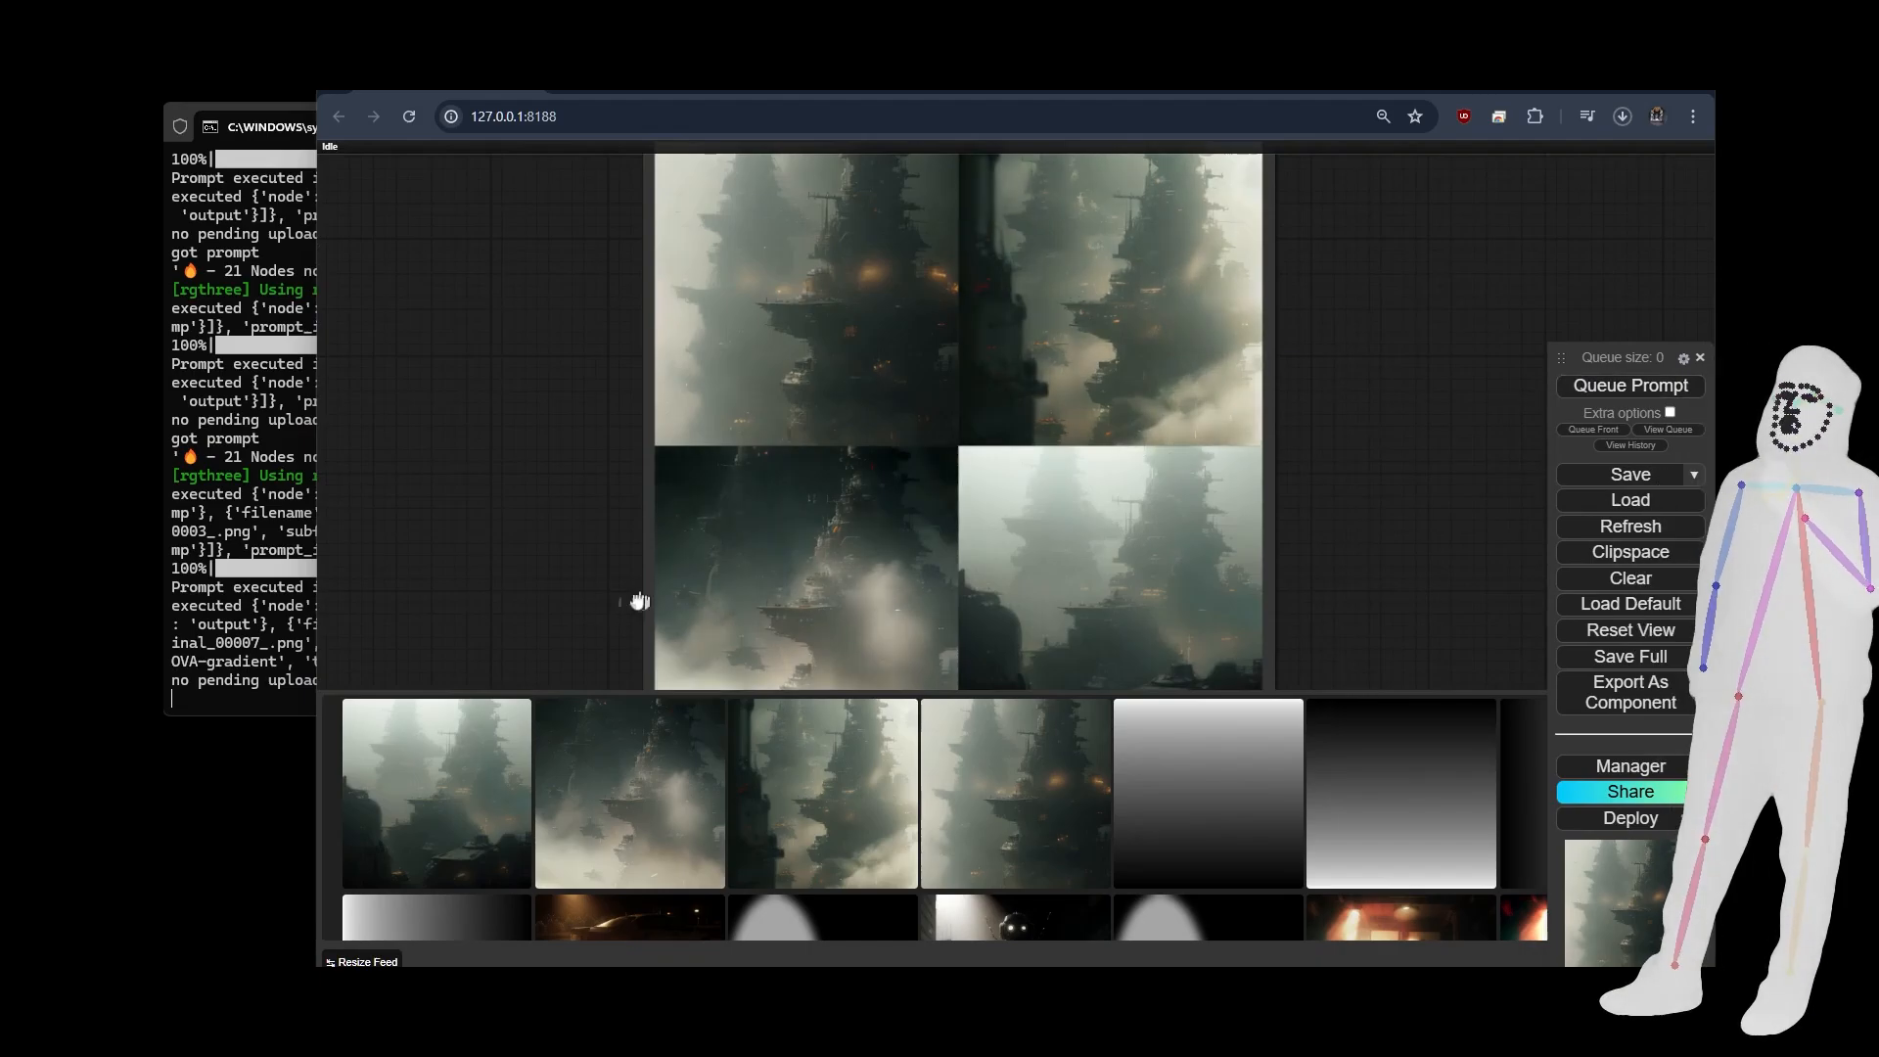
# Set control_after_generate to randomize in the sampler node of the gradient workflow.
pyautogui.moveTo(486, 610); pyautogui.dragTo(925, 625)
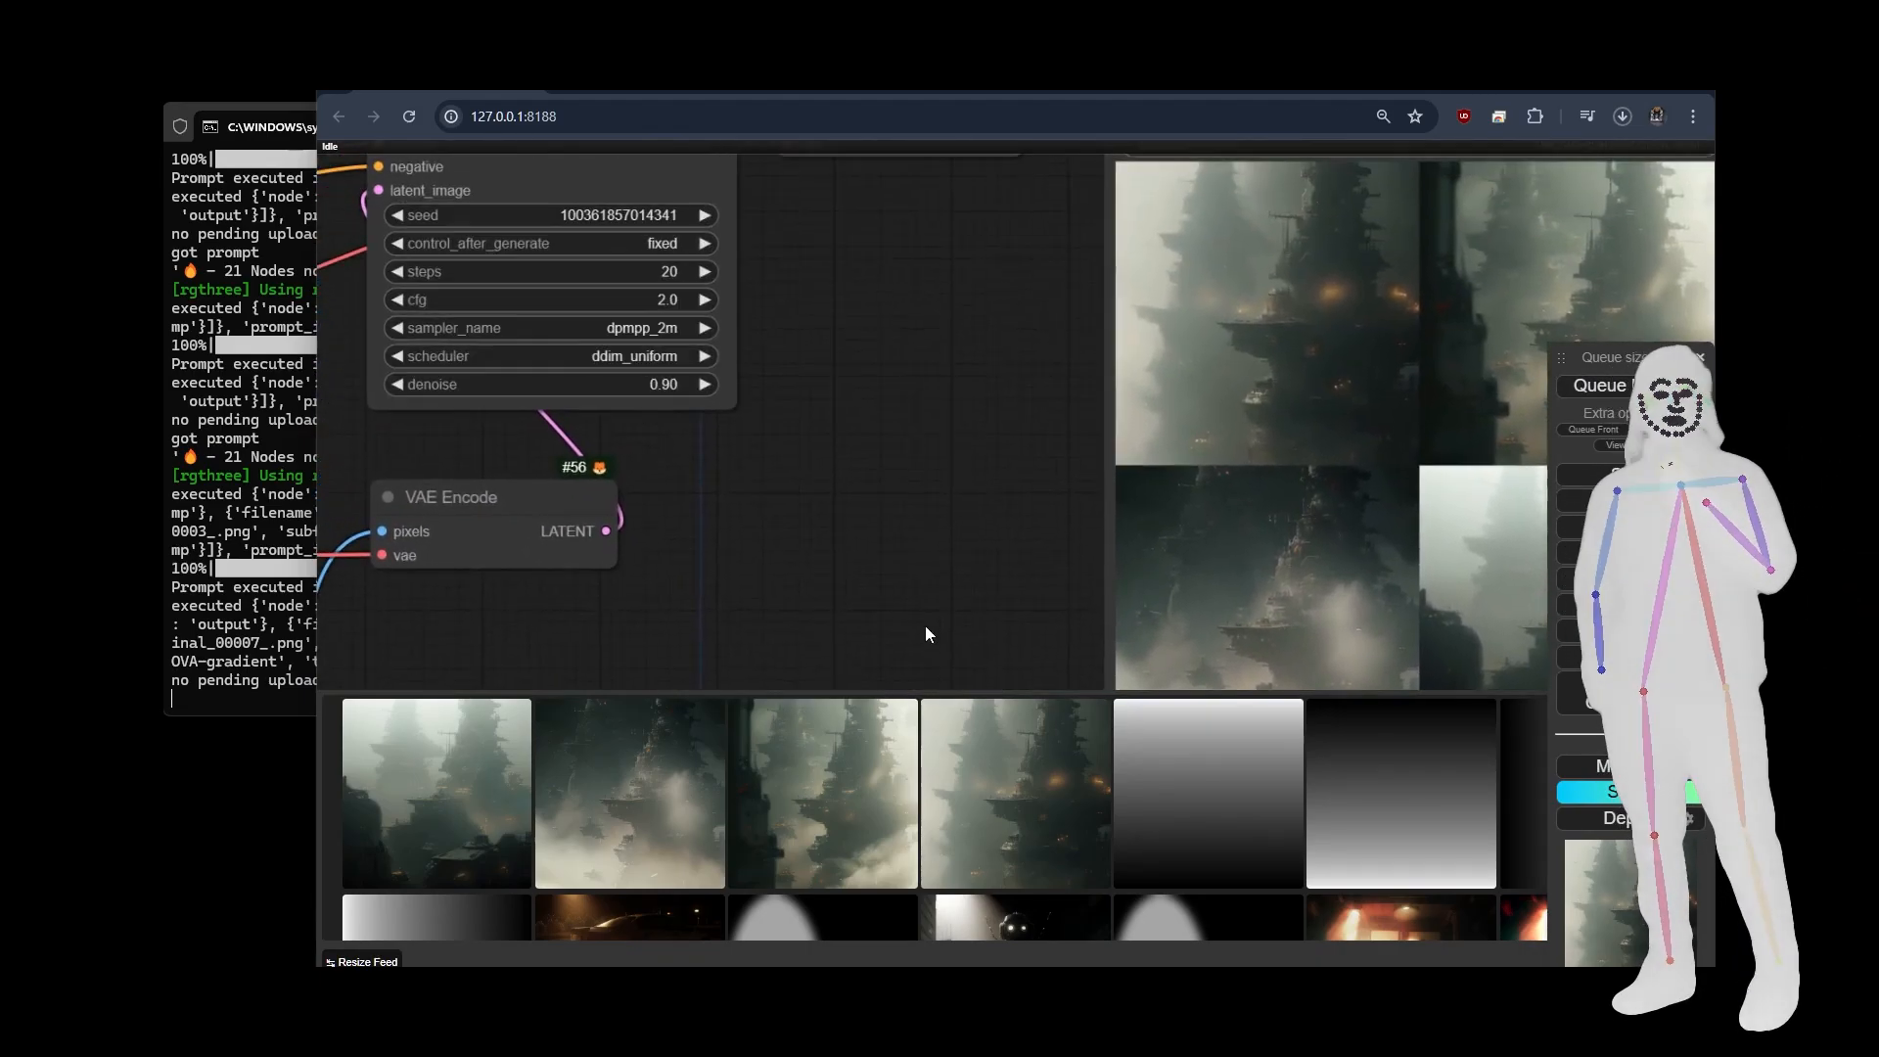
pyautogui.click(693, 232)
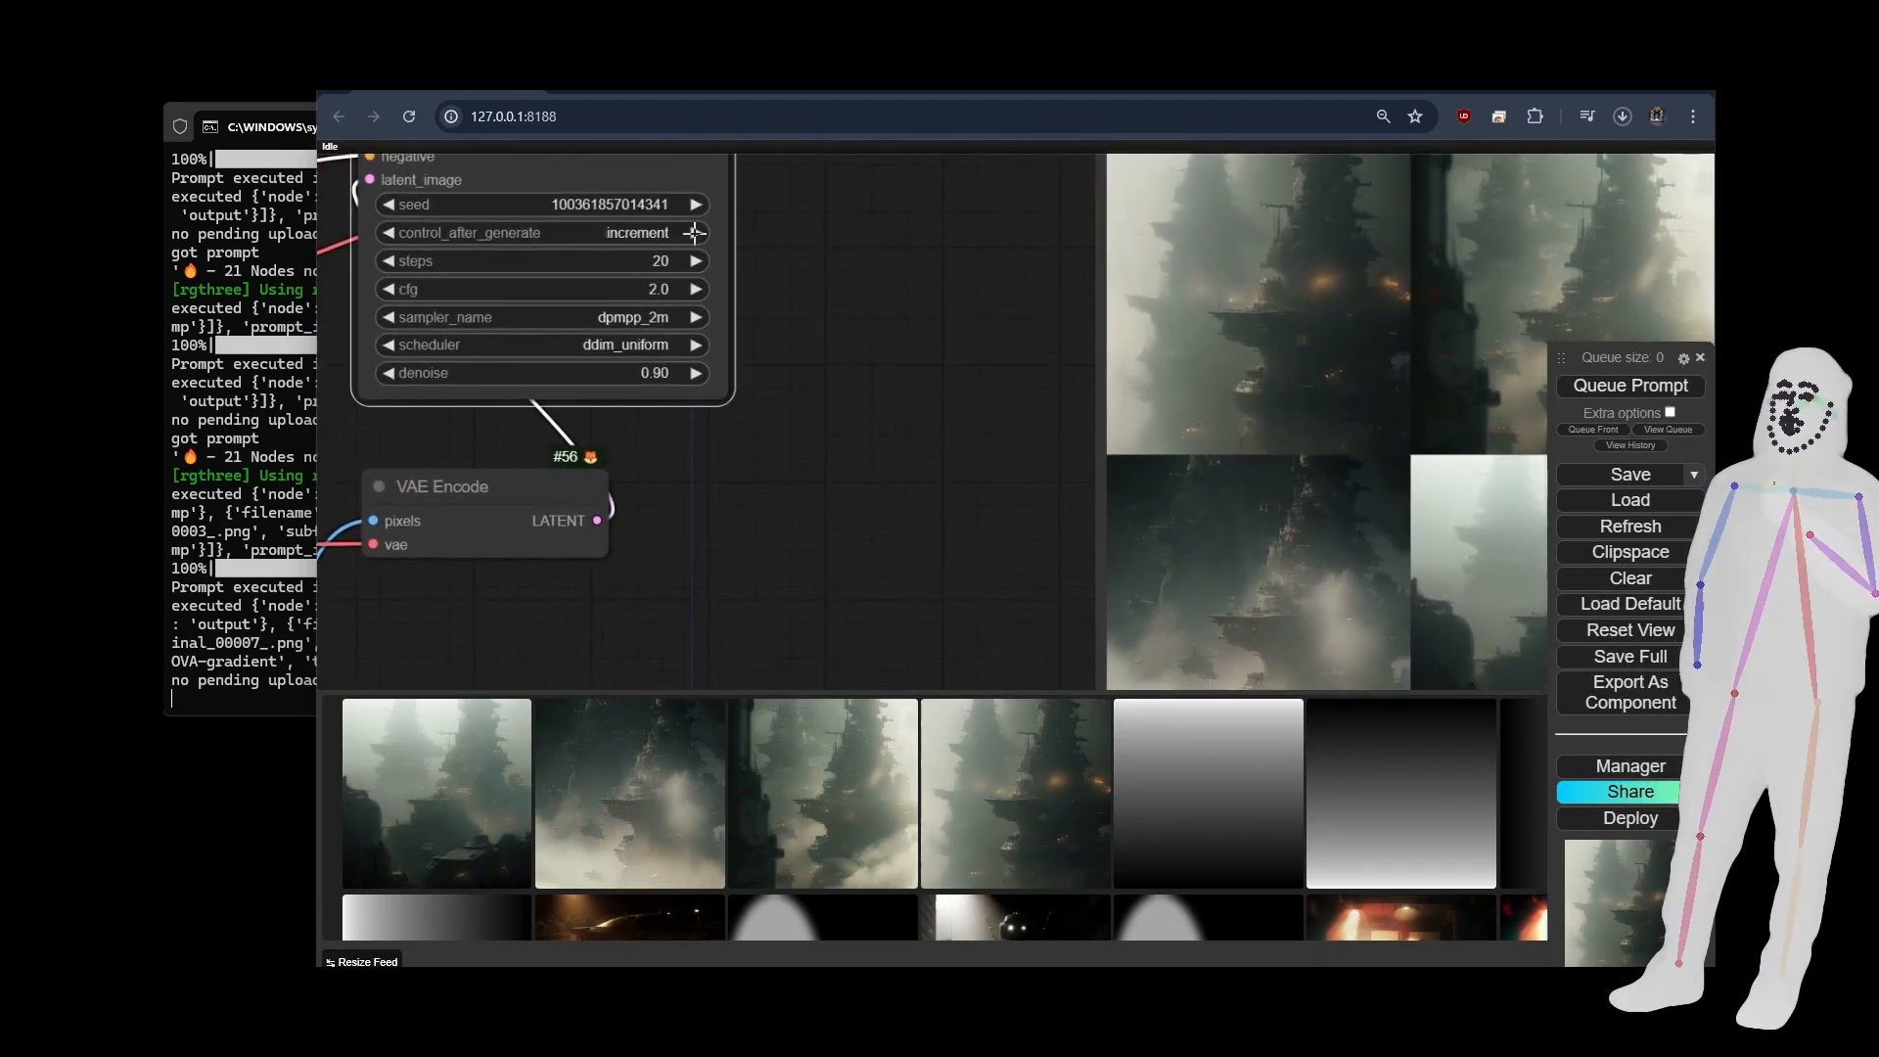
pyautogui.moveTo(873, 278); pyautogui.dragTo(481, 415)
pyautogui.scroll(-4, 481, 415)
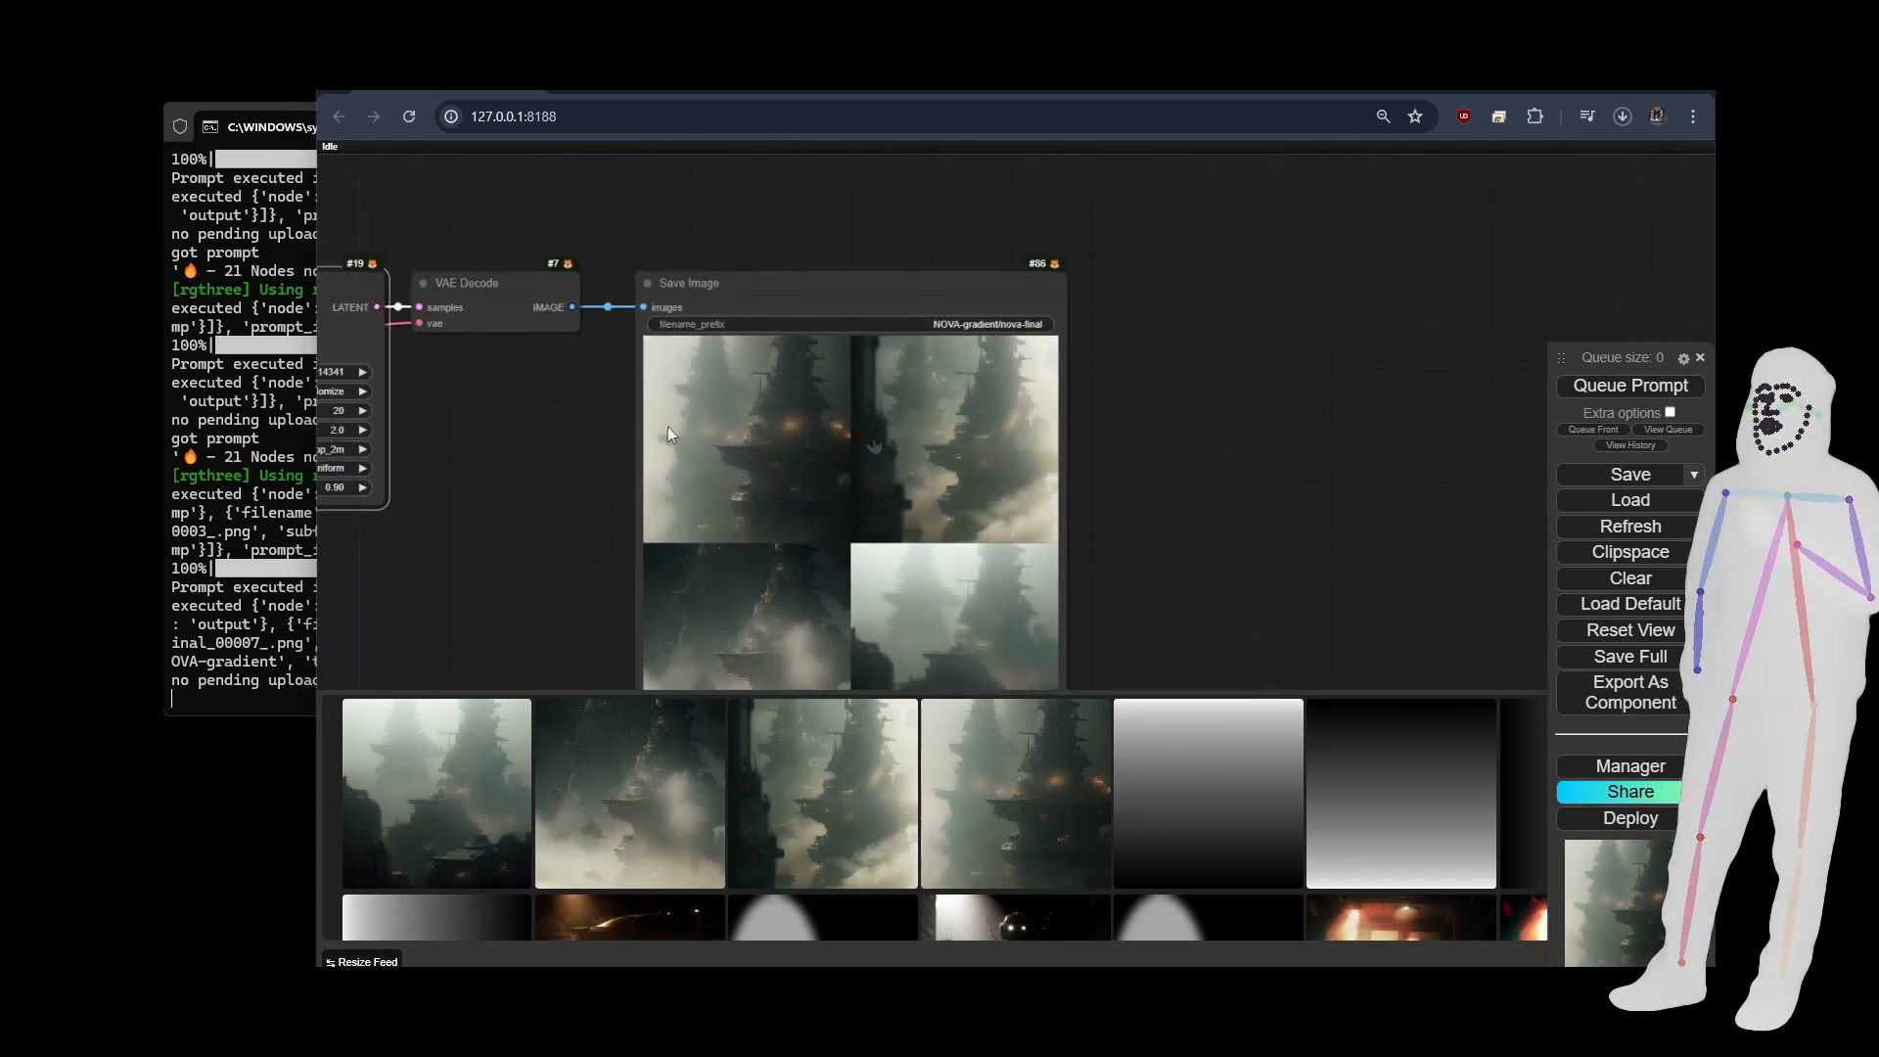
# Run the gradient workflow several more times with random seeds and compare the four relit tower images.
pyautogui.moveTo(1166, 477); pyautogui.dragTo(1263, 346)
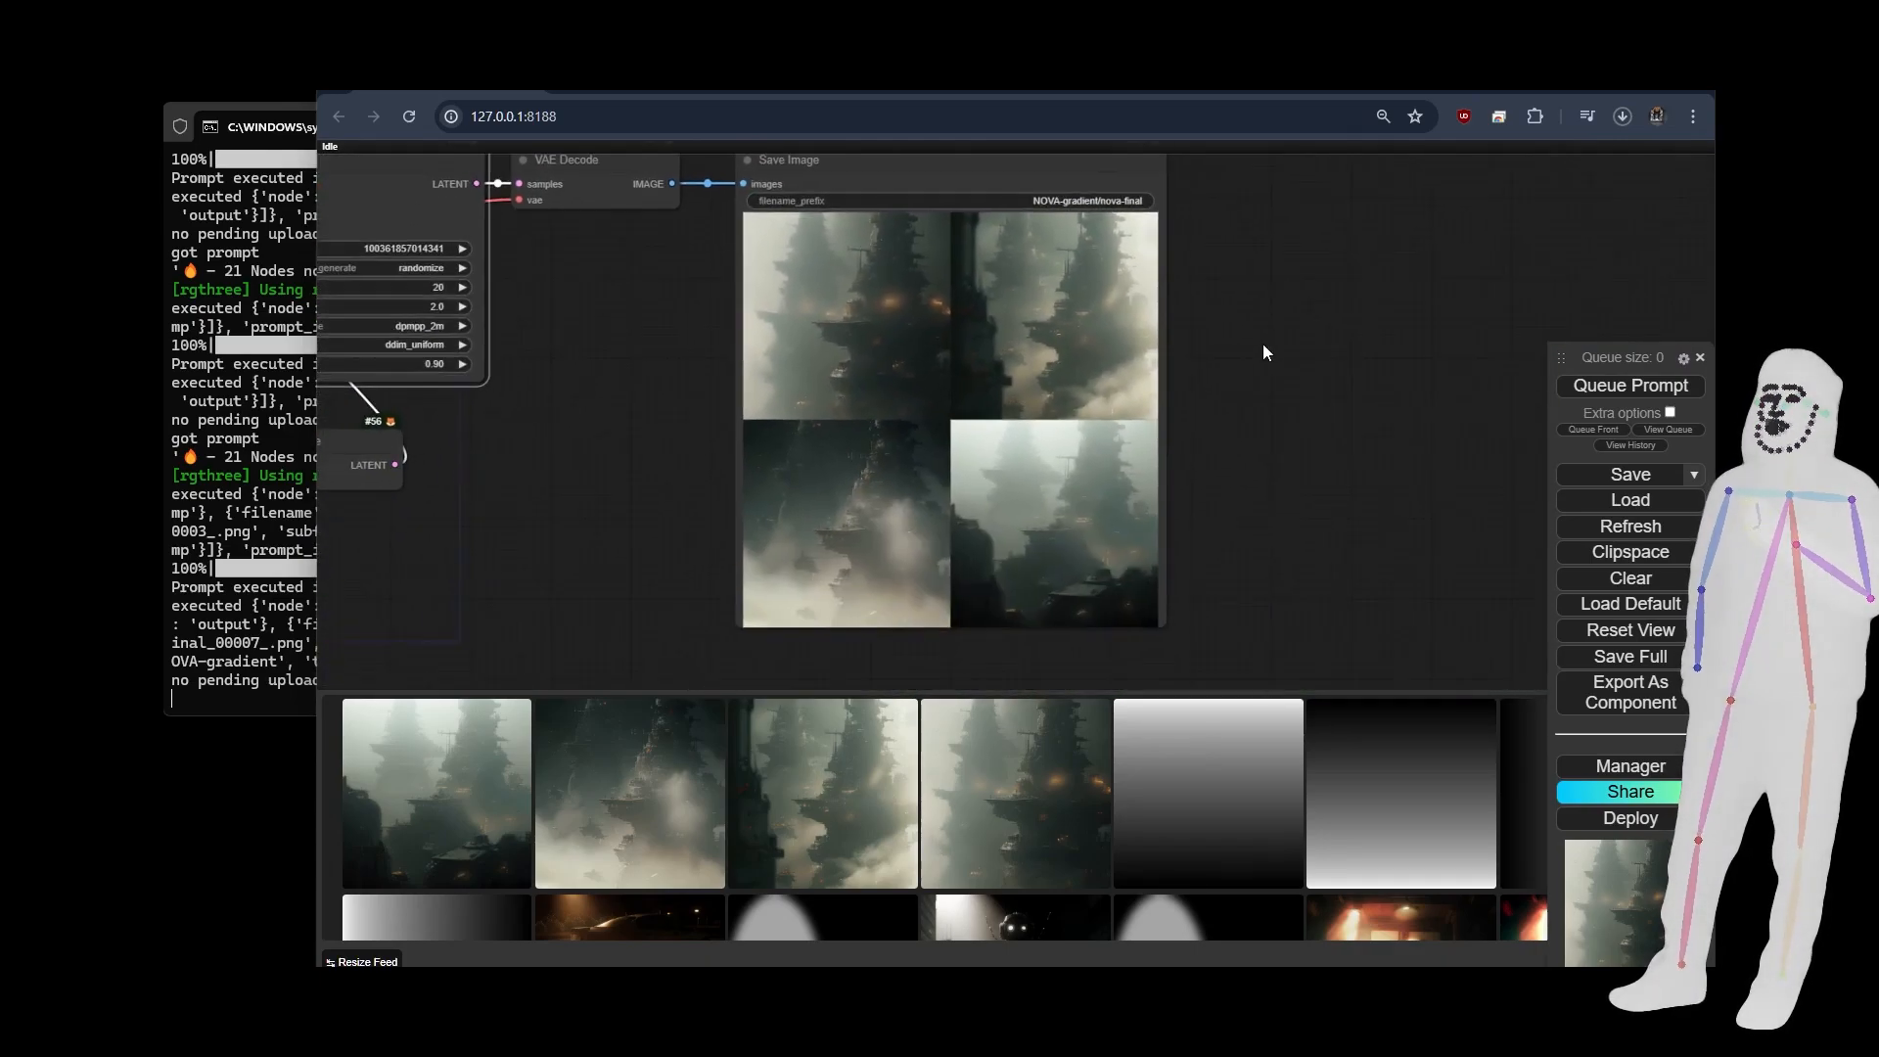
pyautogui.click(1620, 388)
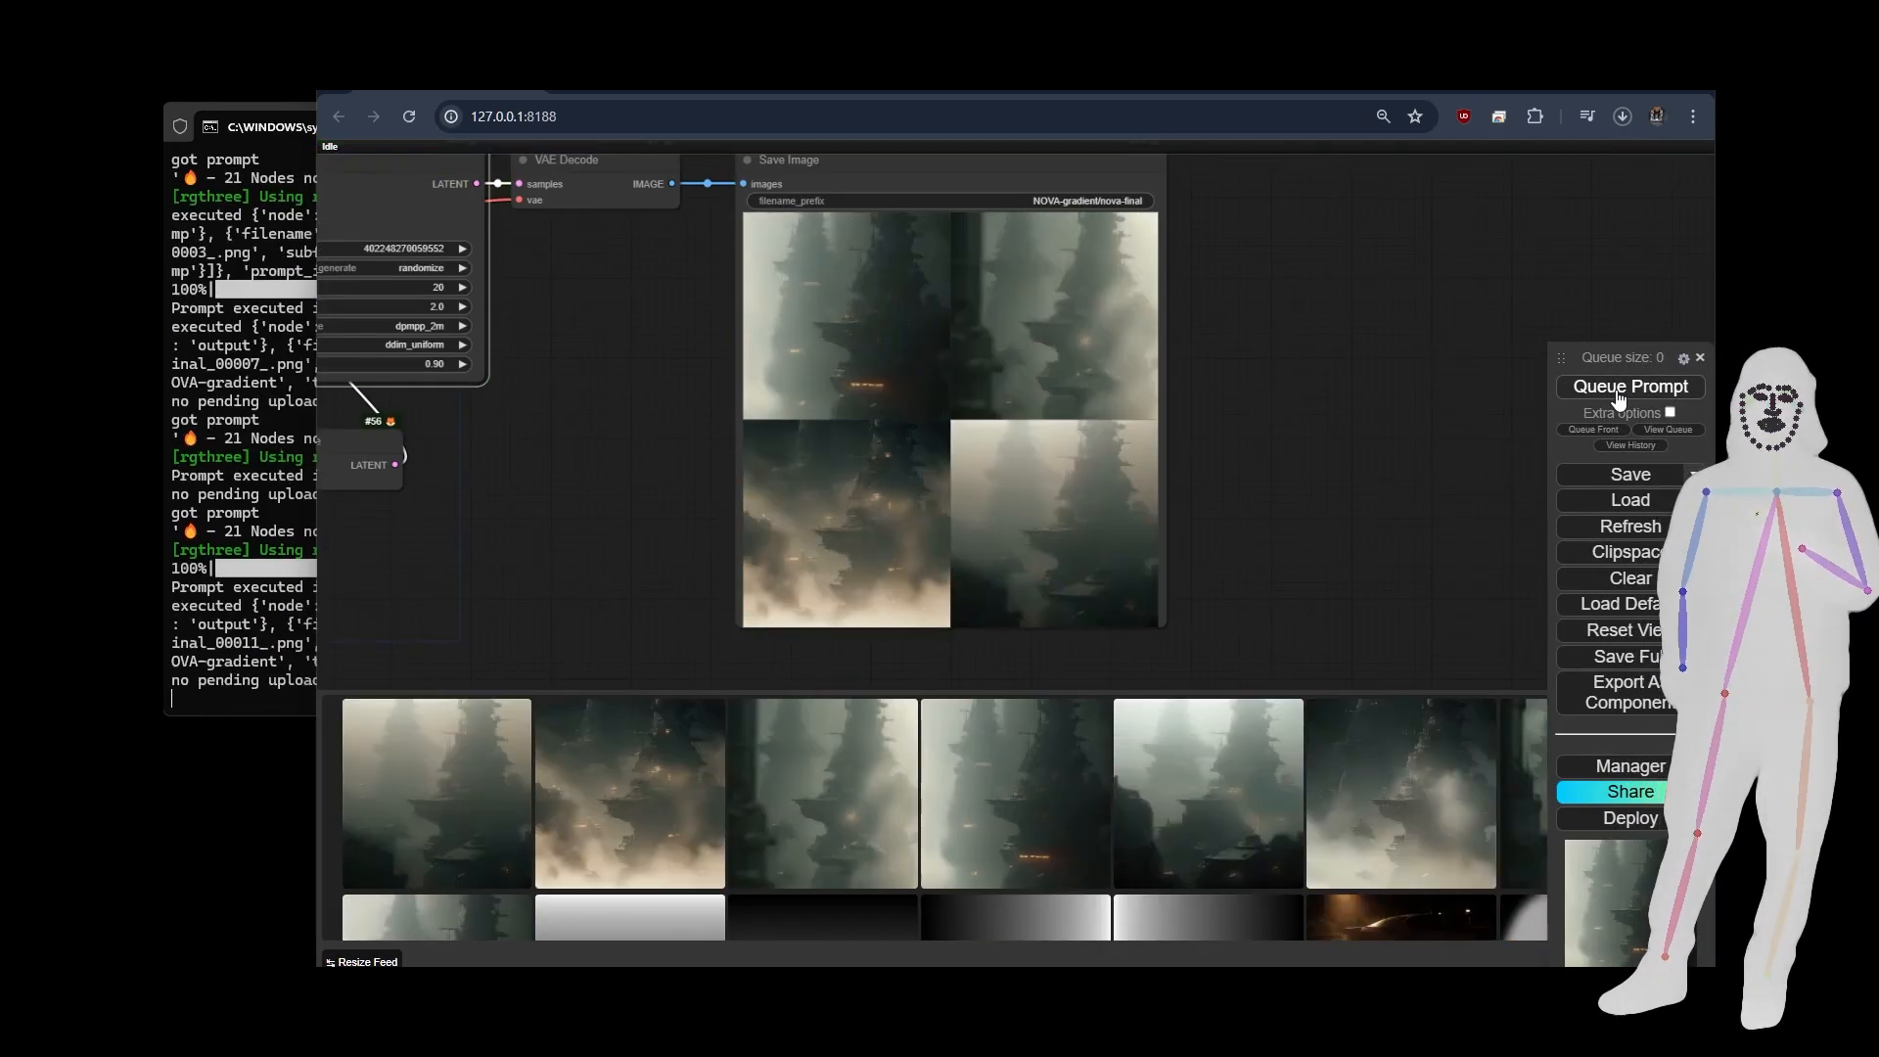
pyautogui.click(1620, 387)
pyautogui.scroll(2, 959, 416)
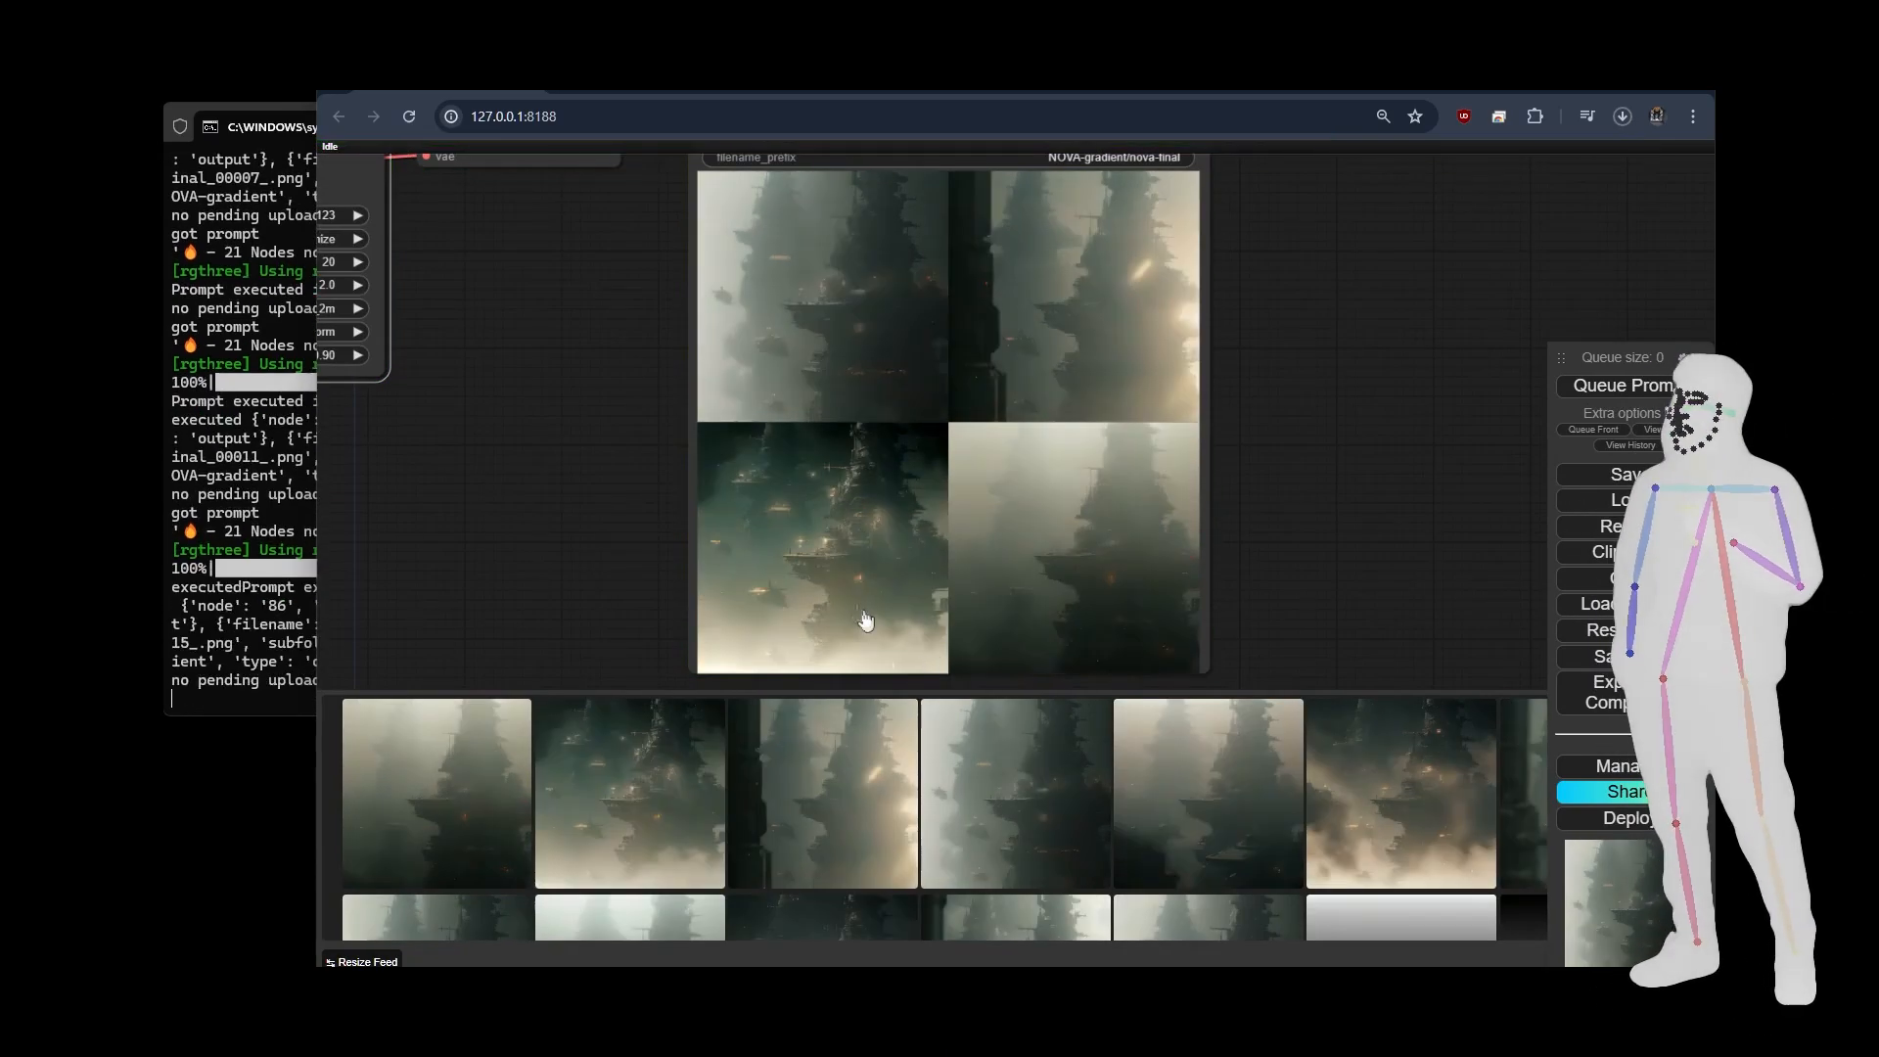
pyautogui.click(1646, 391)
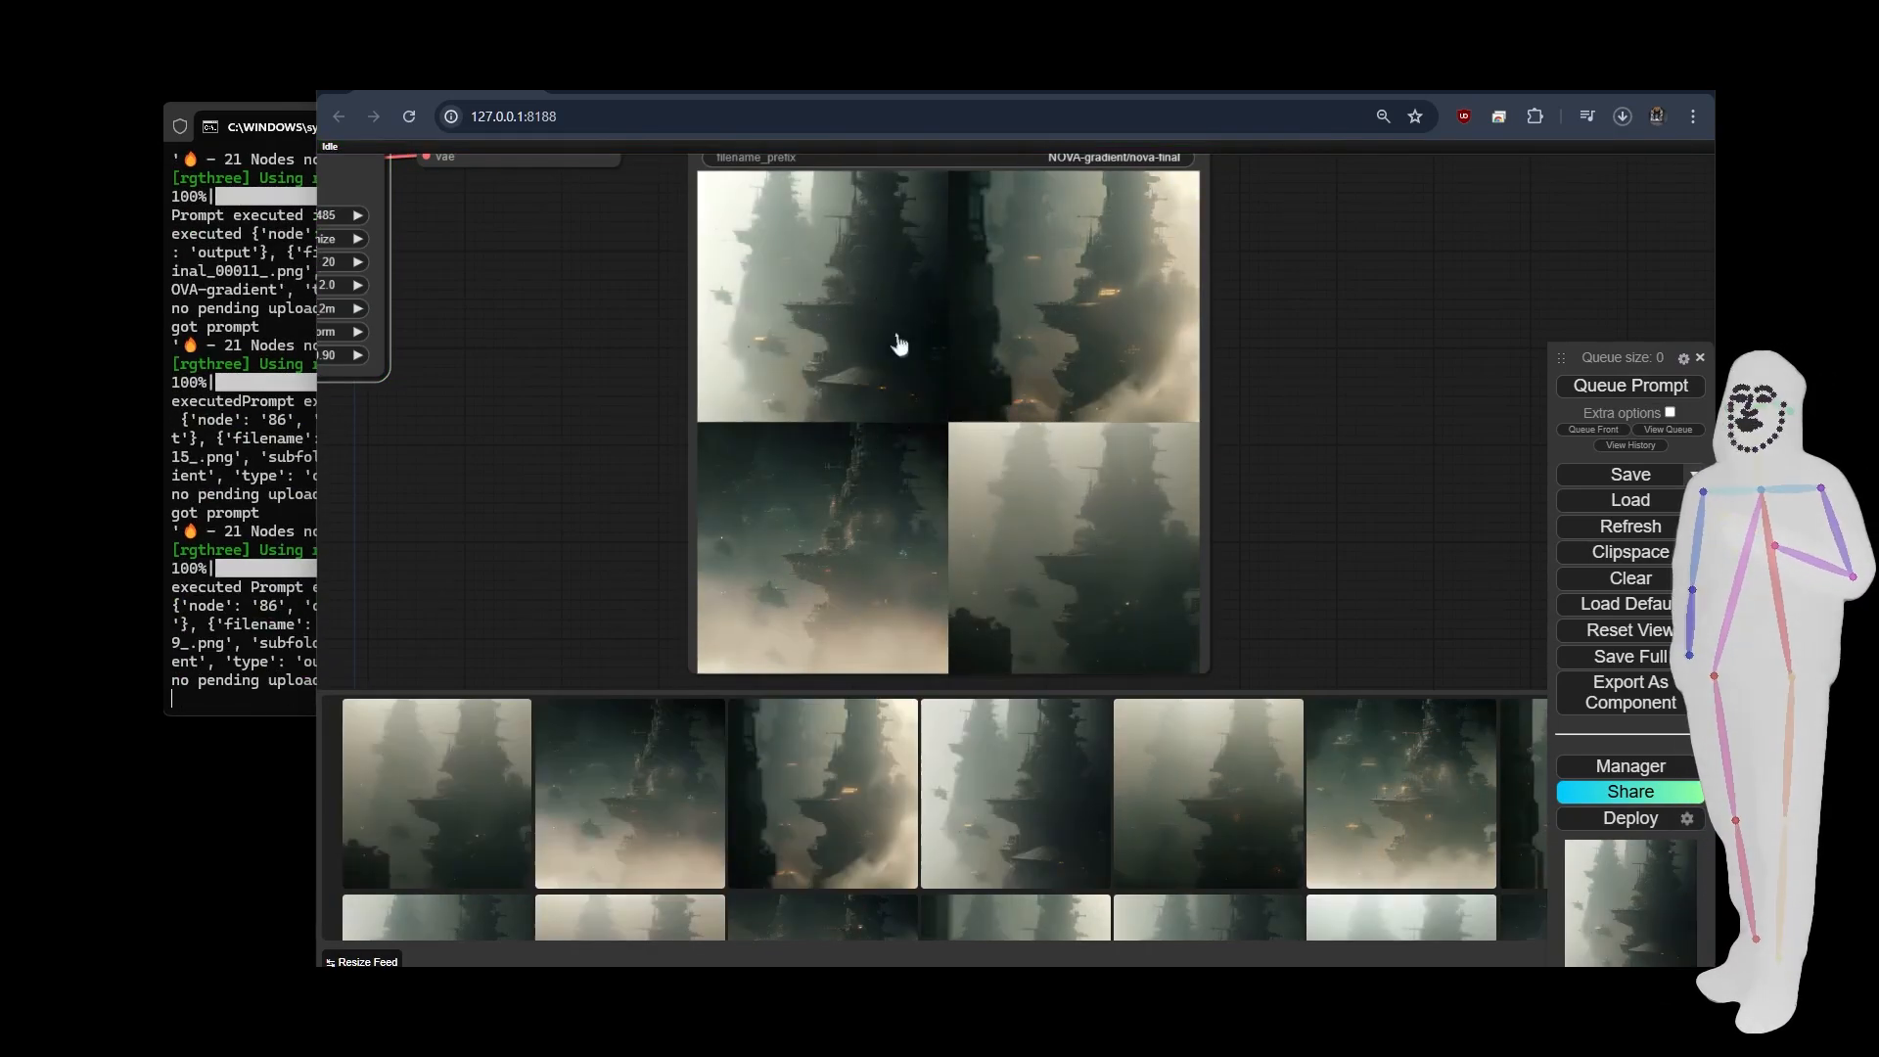
# Review the full gradient graph and load the workflow that combines a foreground picture with a separate background picture.
pyautogui.scroll(-10, 1412, 395)
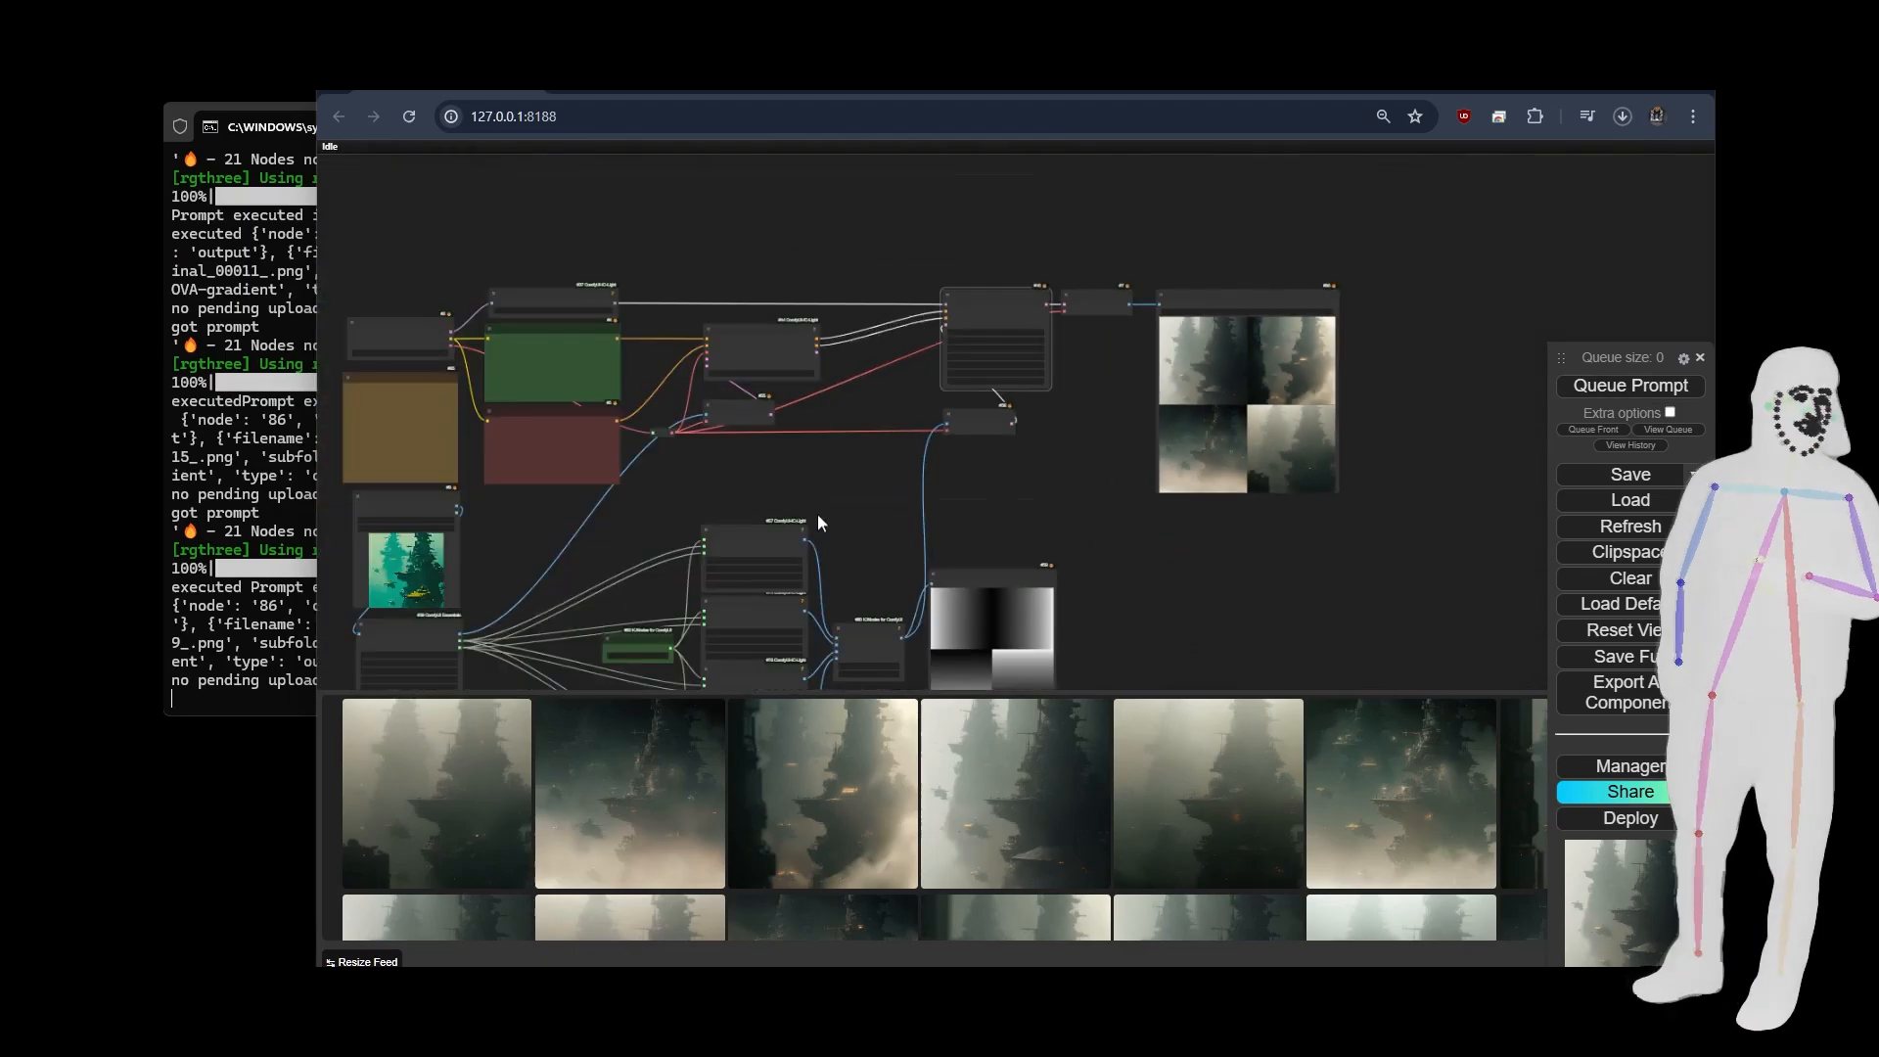
pyautogui.moveTo(819, 513); pyautogui.dragTo(956, 461)
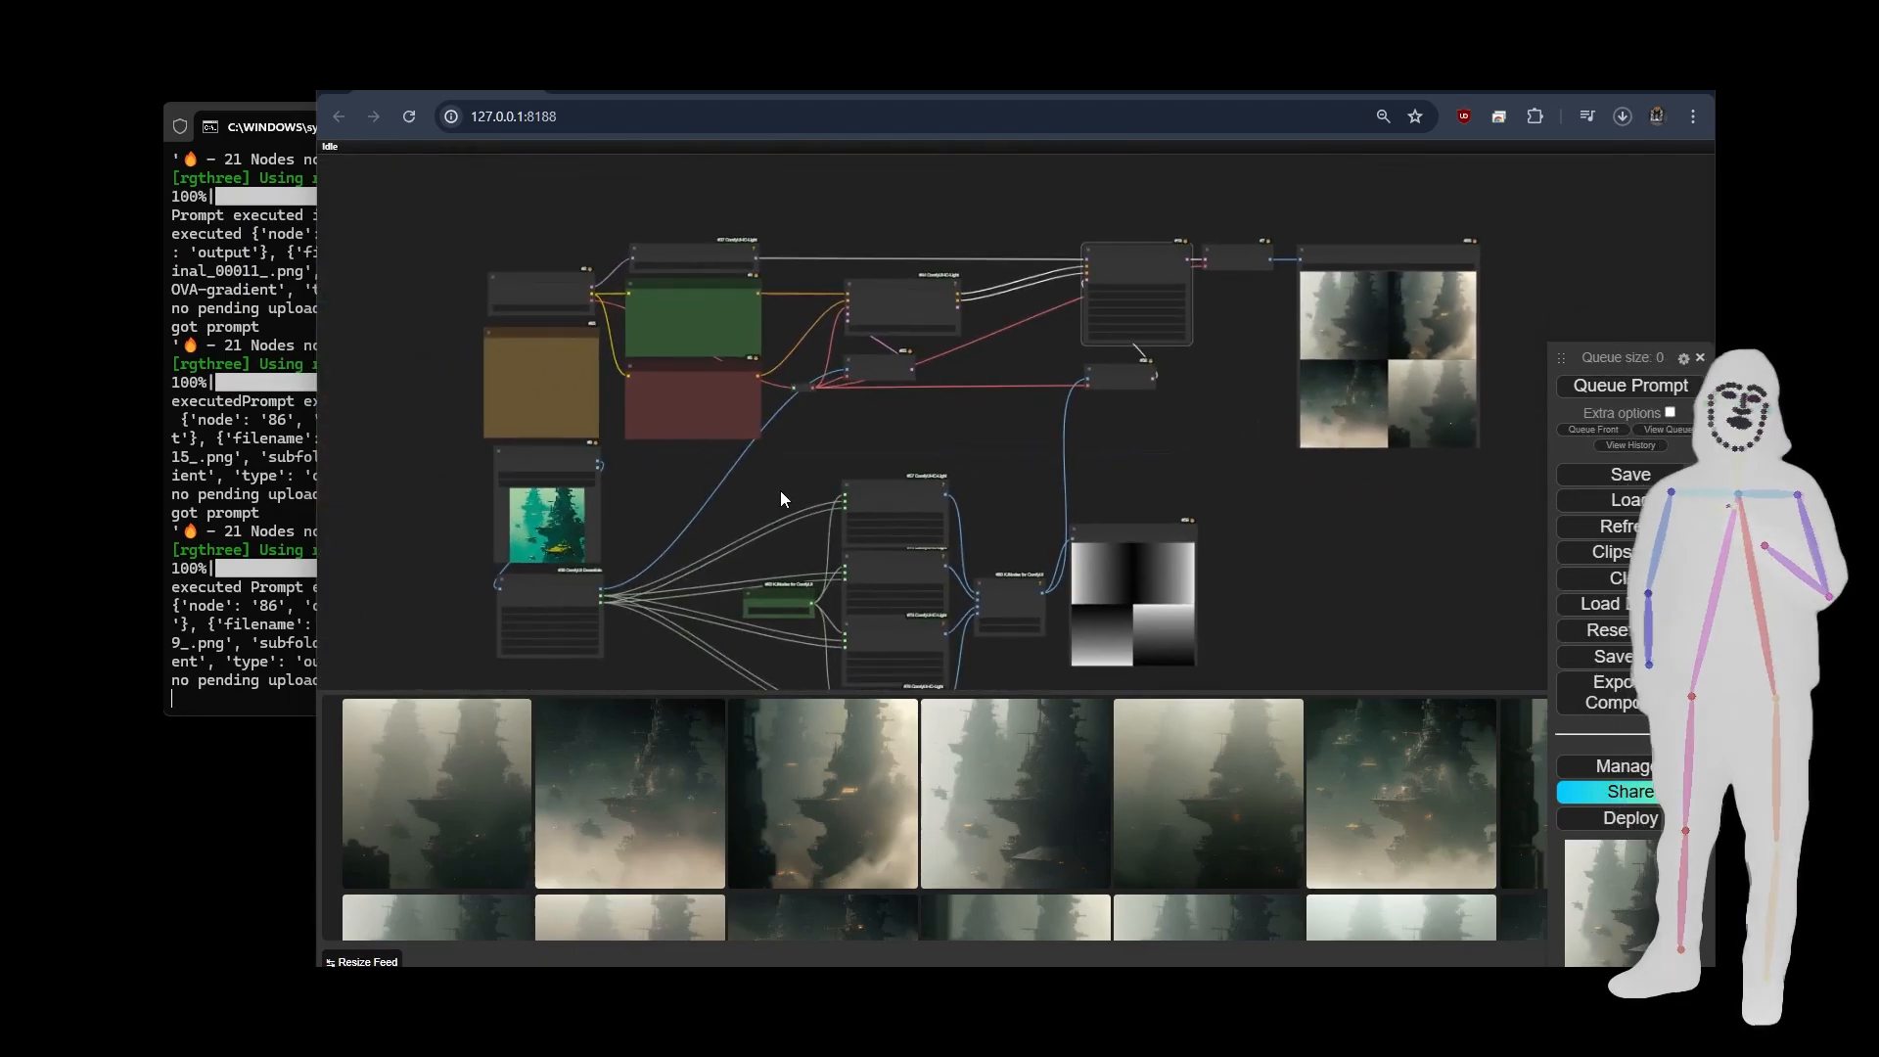
pyautogui.moveTo(1220, 438)
pyautogui.mouseDown()
pyautogui.moveTo(1183, 413)
pyautogui.moveTo(1226, 433)
pyautogui.mouseUp()
pyautogui.scroll(-2, 1224, 441)
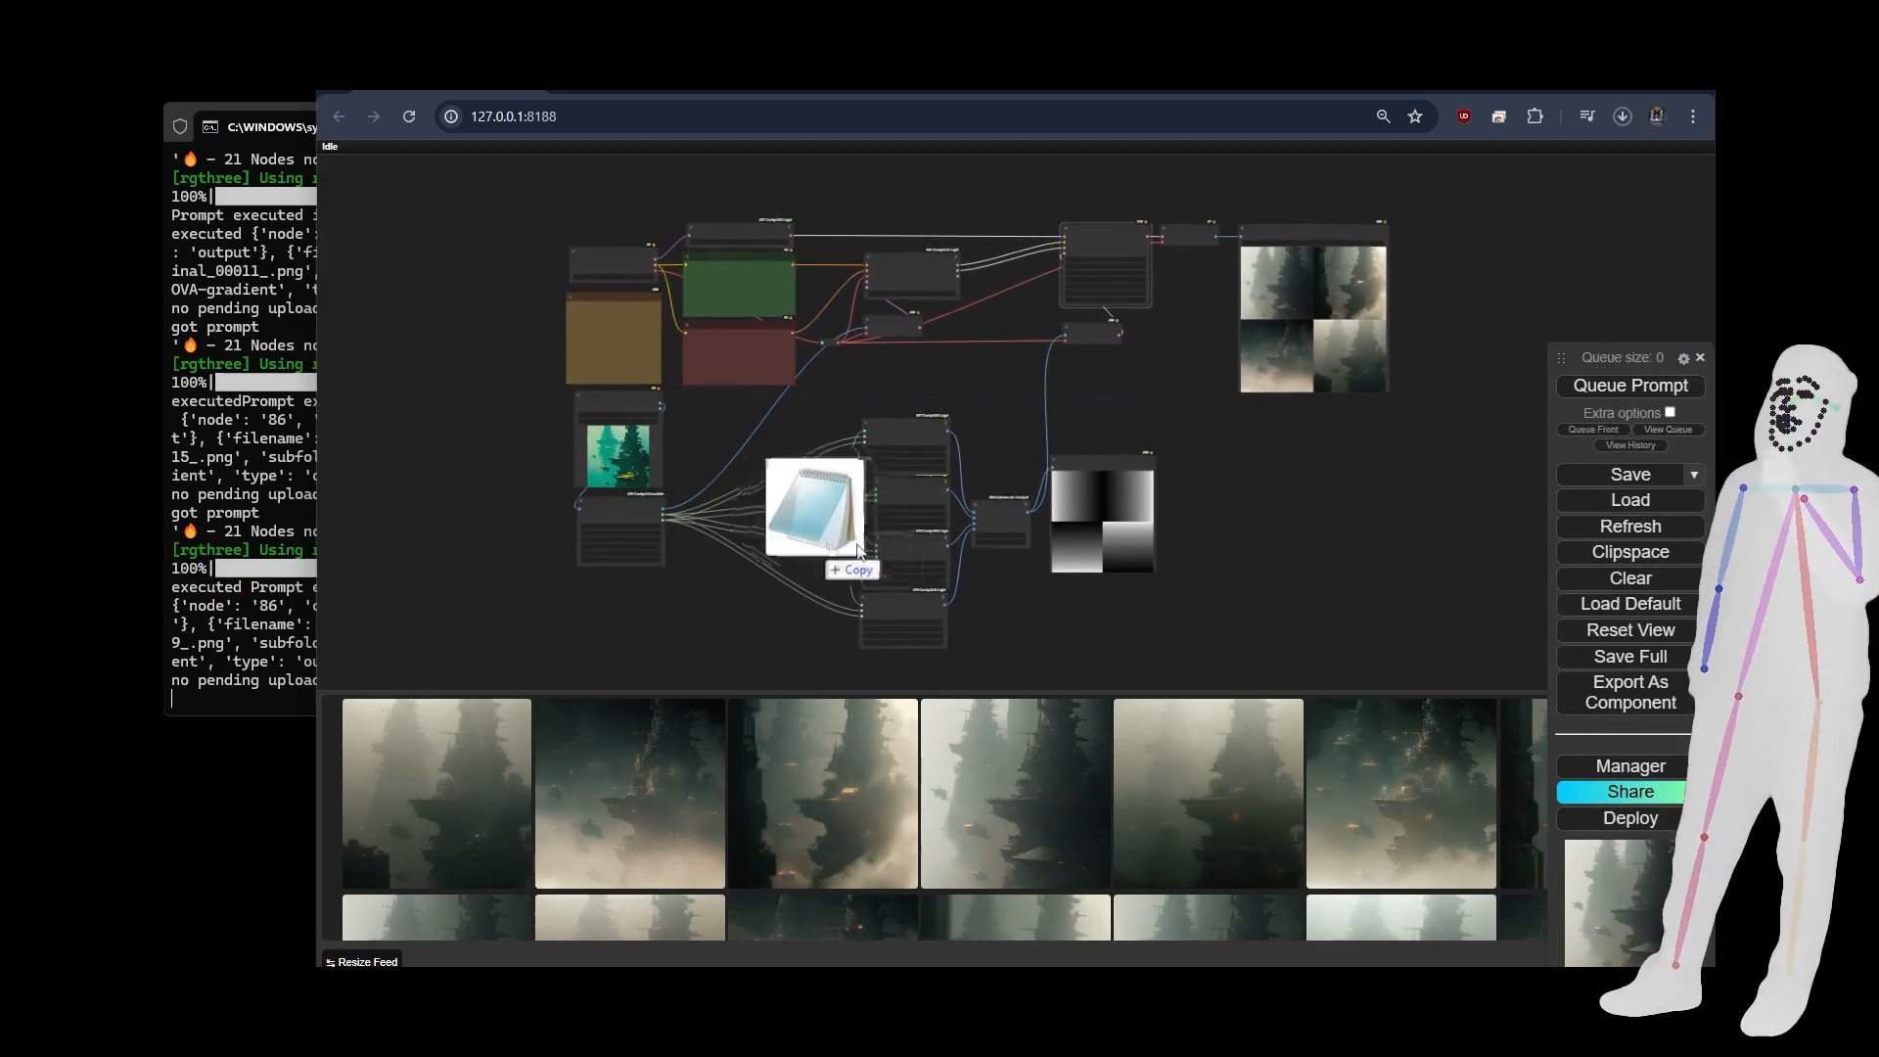
pyautogui.moveTo(822, 538); pyautogui.dragTo(961, 370)
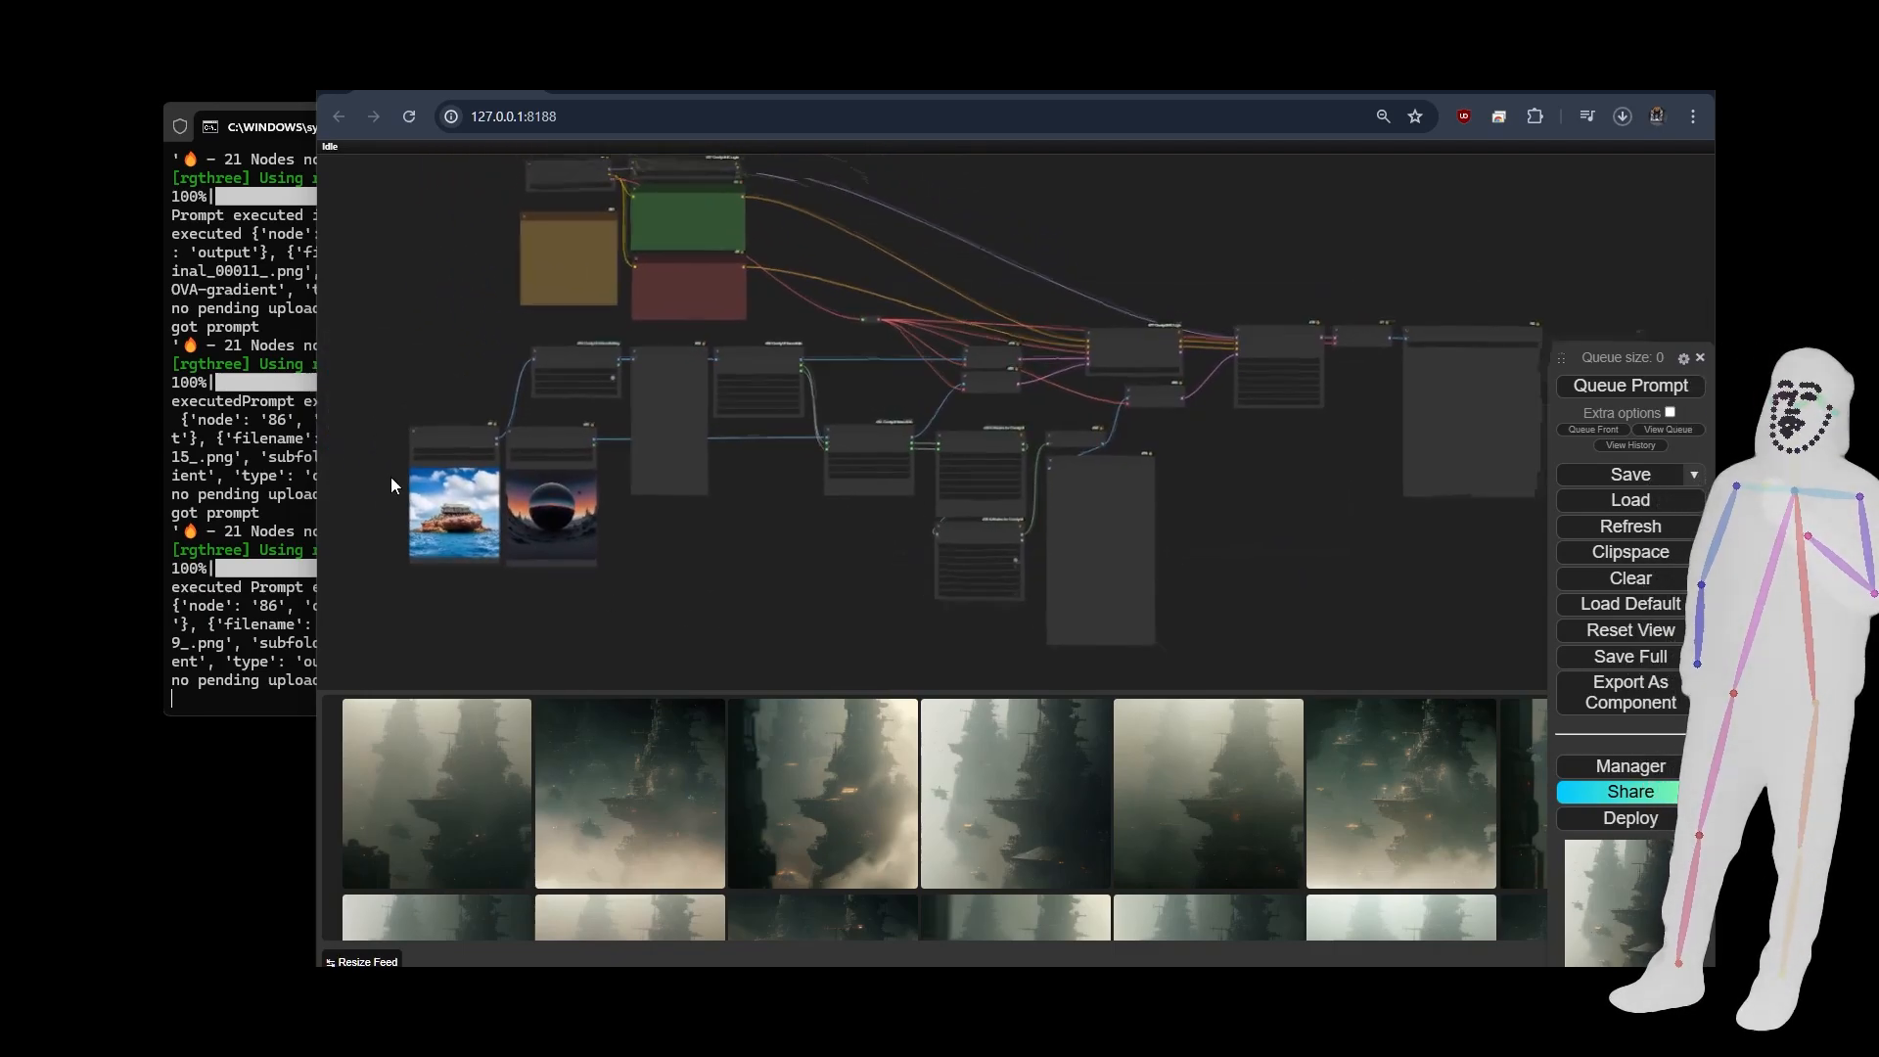
# Examine the foreground and background Load Image nodes, BRIAAI Matting, Image Resize and Create Shape Mask nodes in the loaded workflow.
pyautogui.scroll(7, 390, 478)
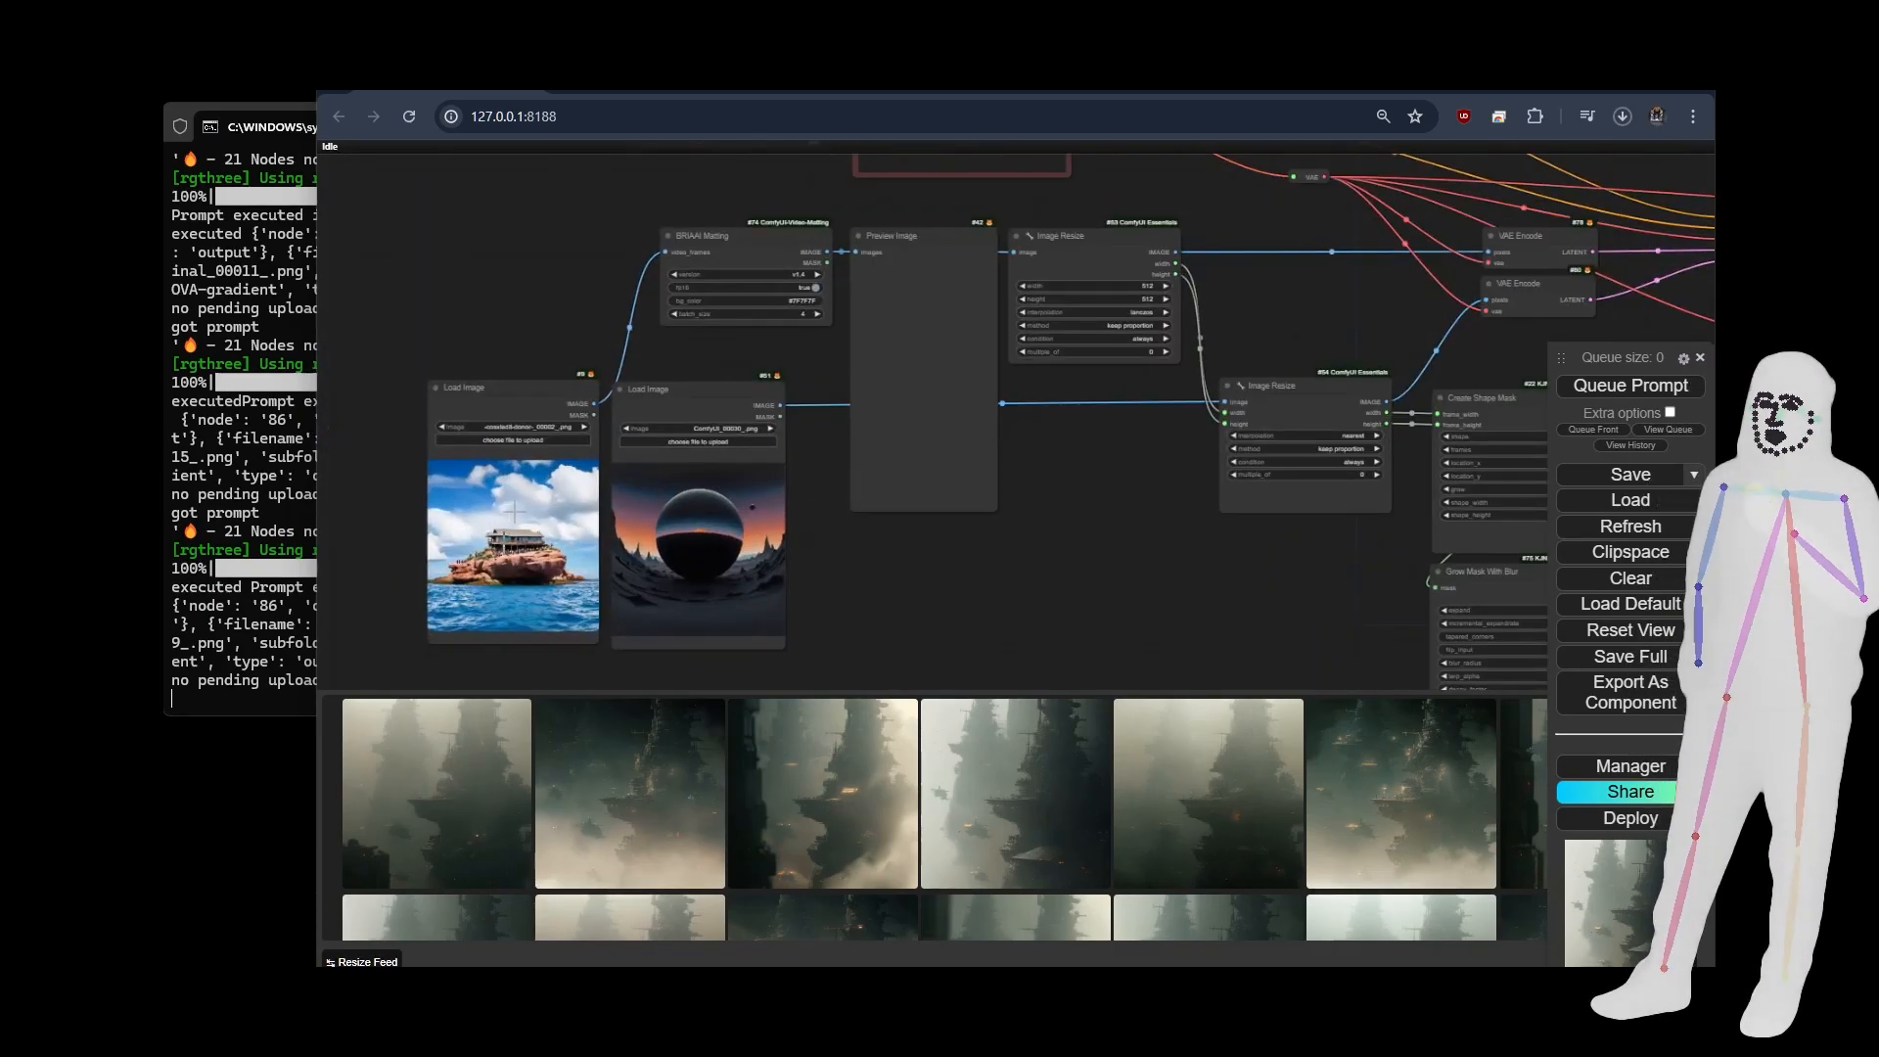
pyautogui.moveTo(880, 579); pyautogui.dragTo(762, 622)
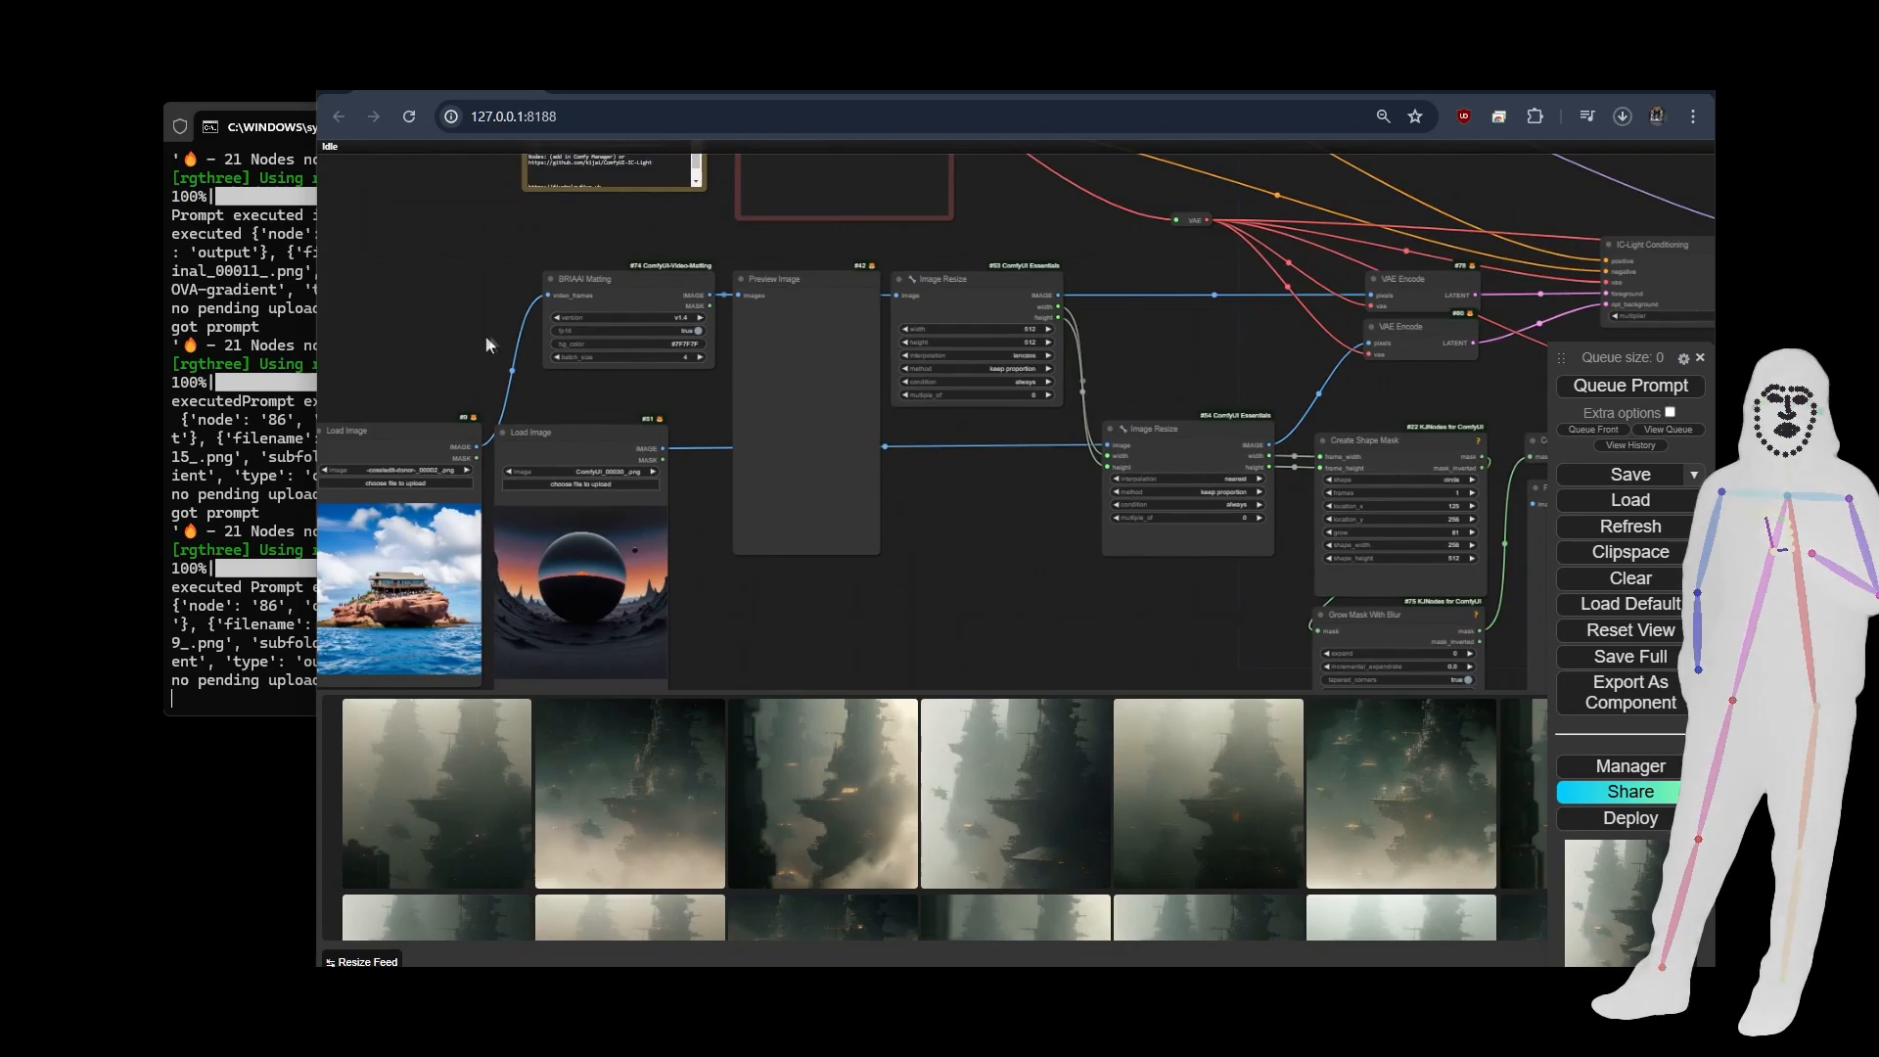
pyautogui.moveTo(1095, 566); pyautogui.dragTo(704, 307)
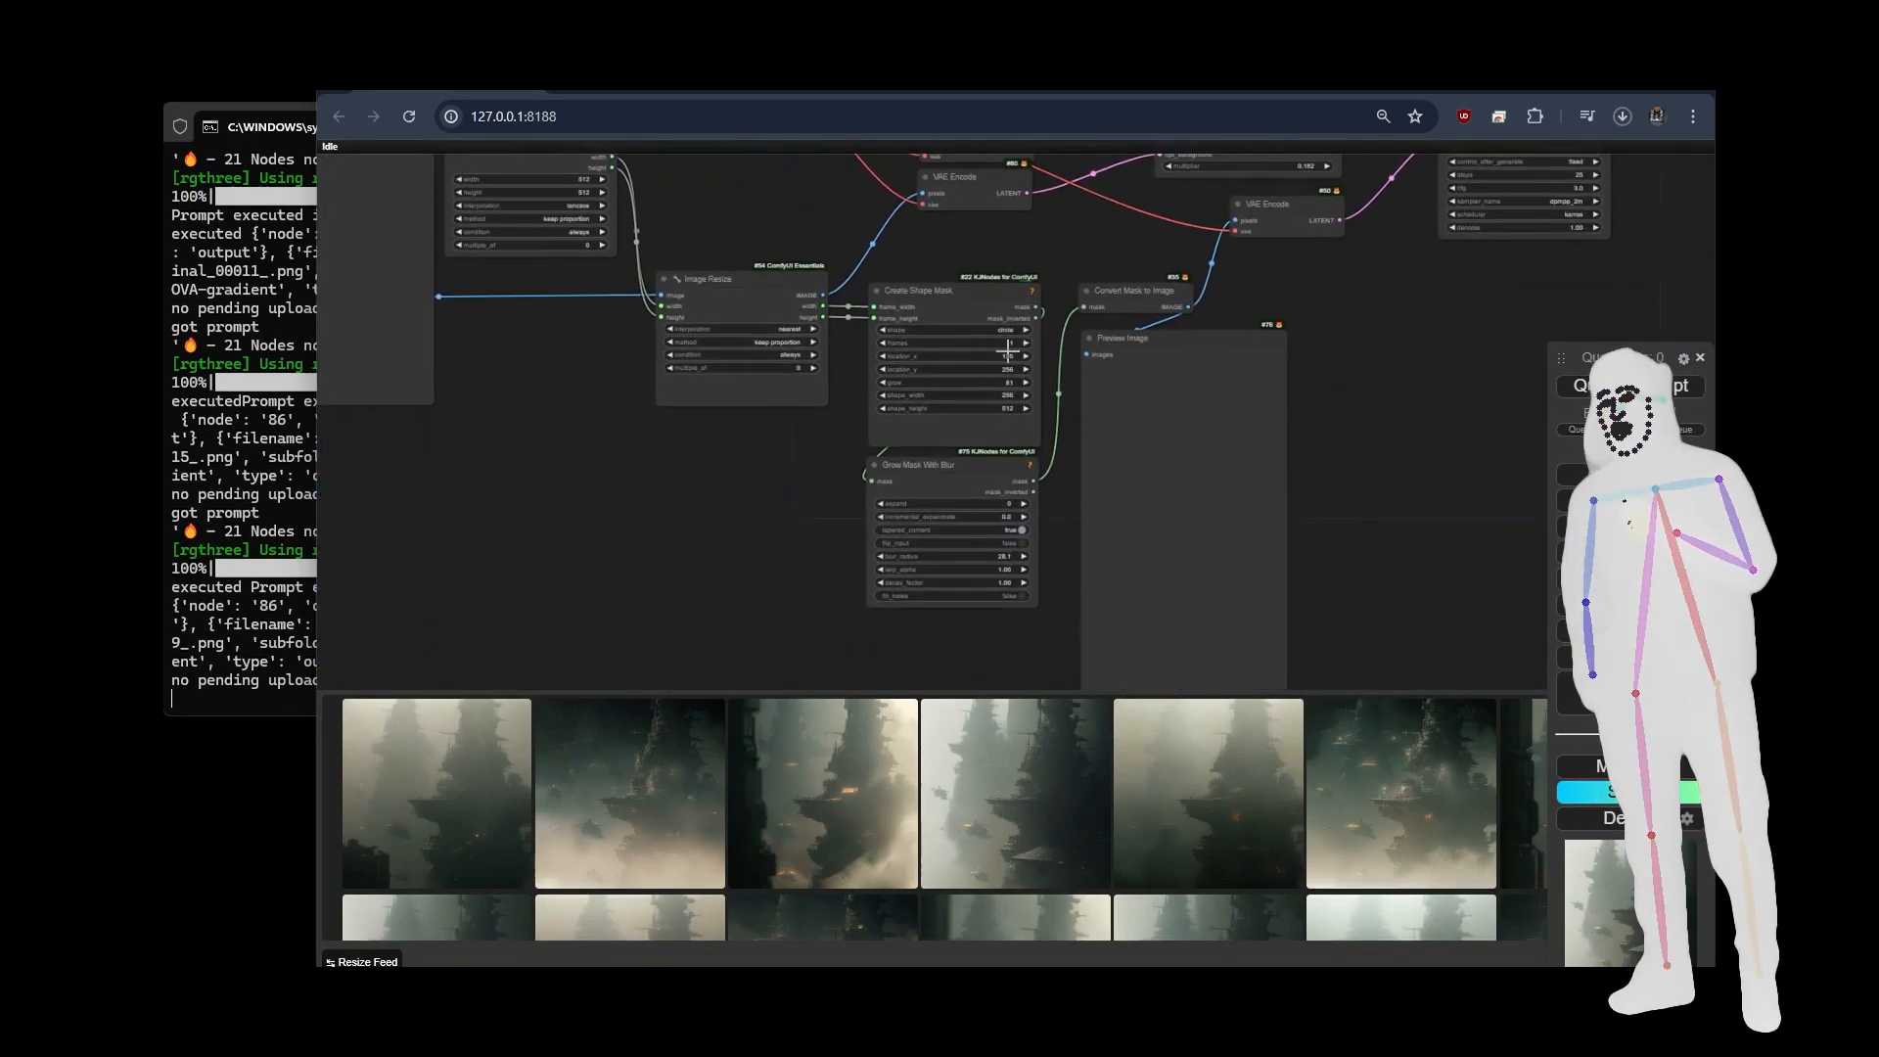
pyautogui.scroll(6, 945, 311)
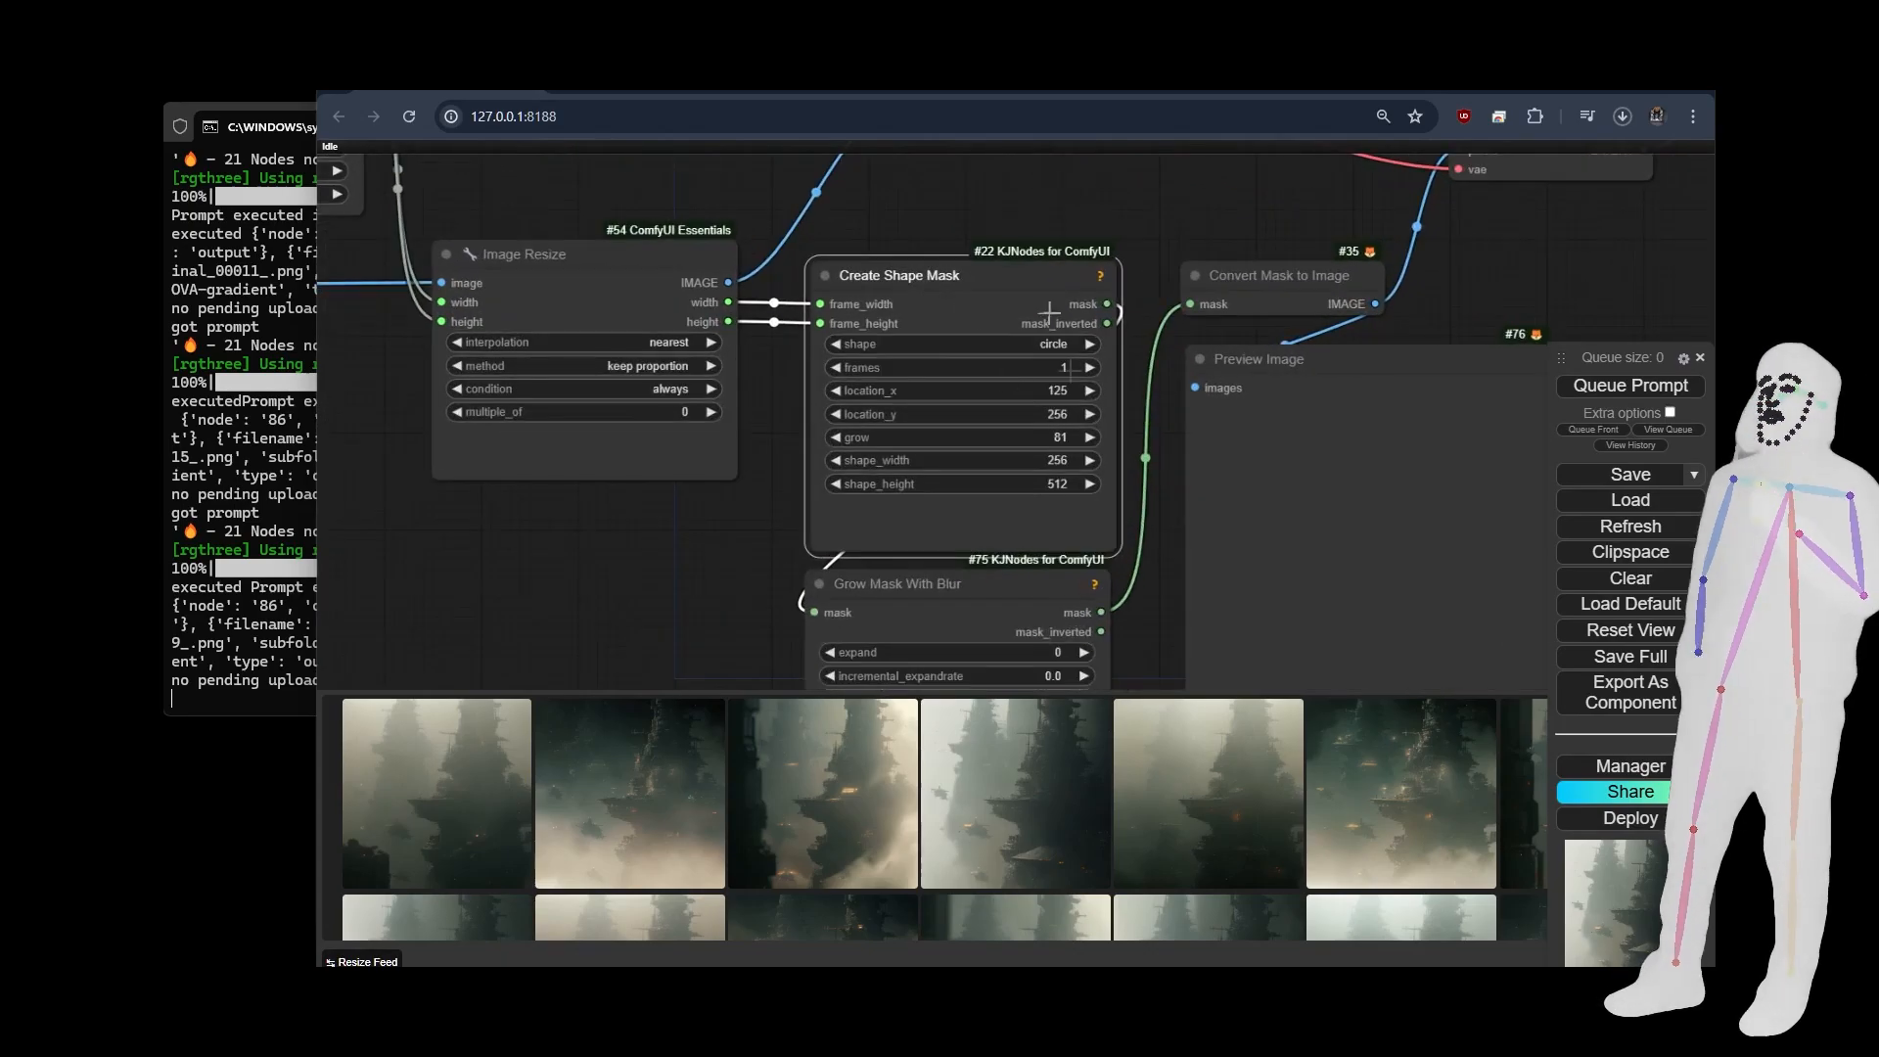
pyautogui.scroll(-7, 980, 409)
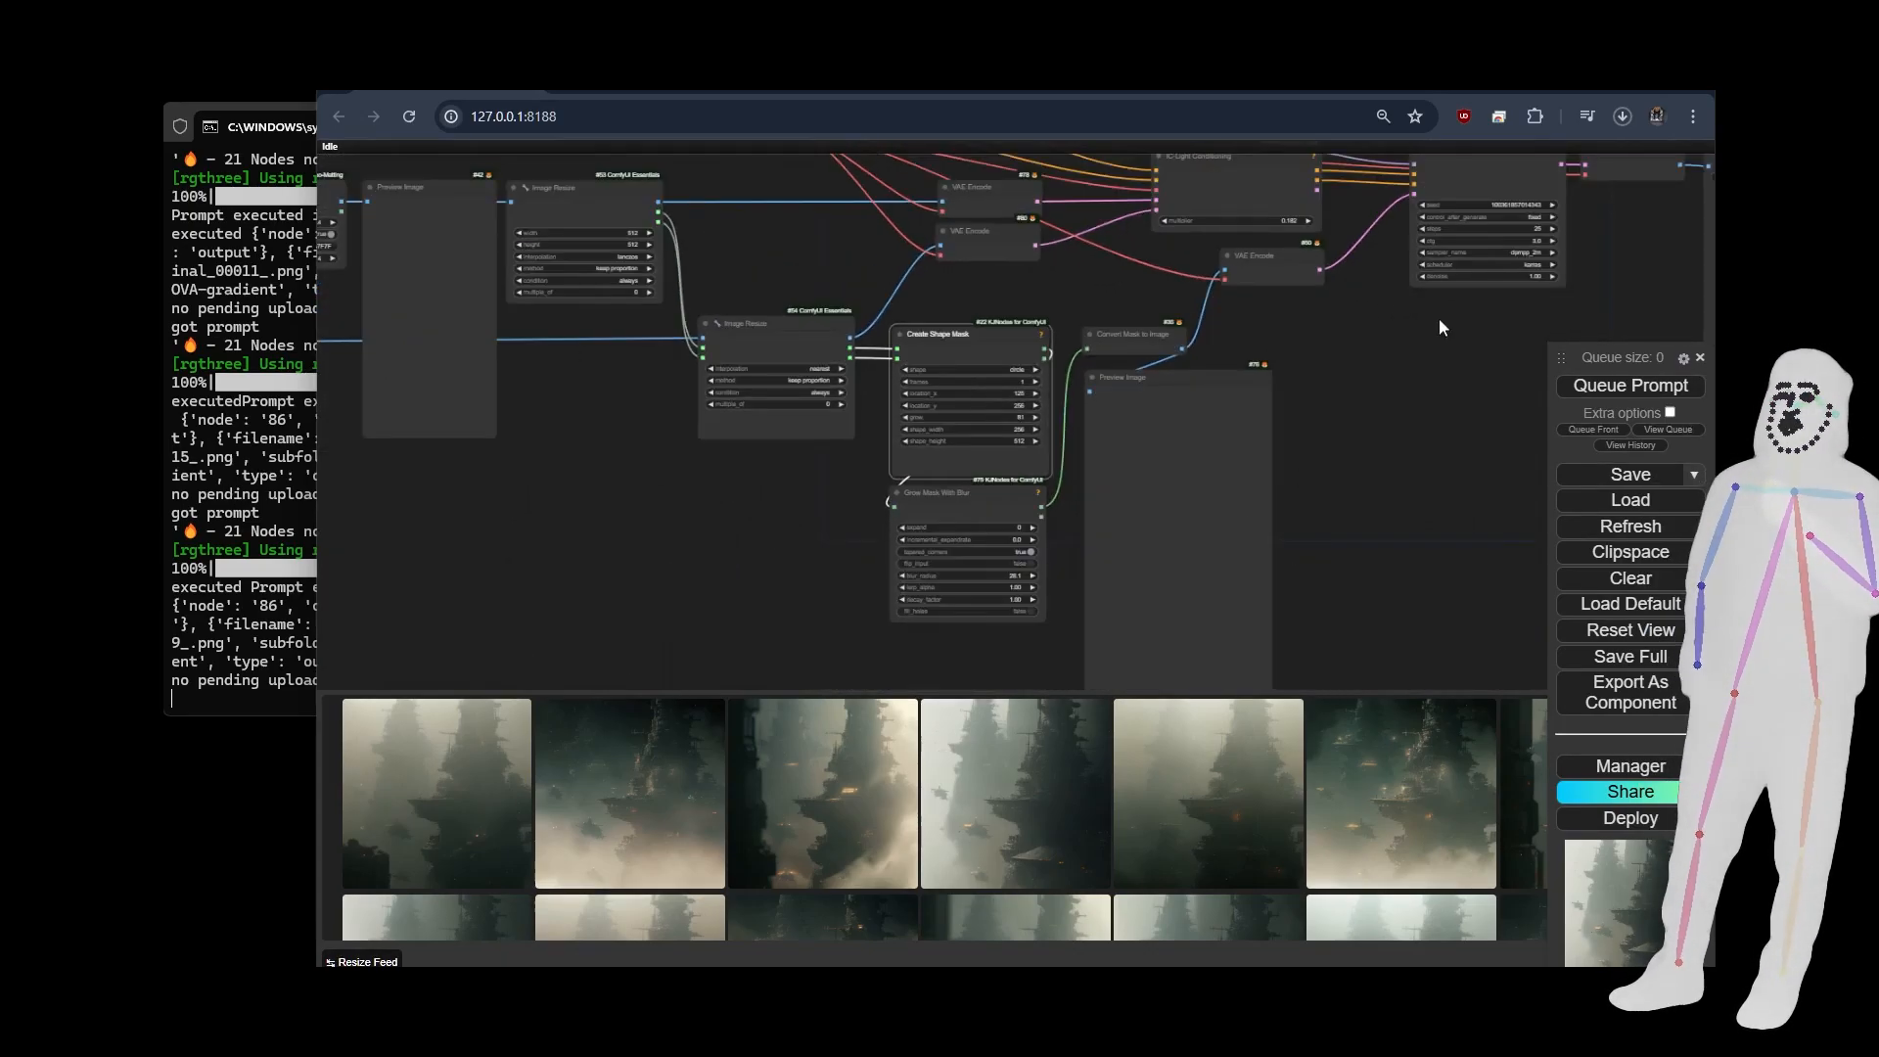
pyautogui.moveTo(1439, 327); pyautogui.dragTo(1475, 459)
pyautogui.moveTo(579, 591); pyautogui.dragTo(1073, 584)
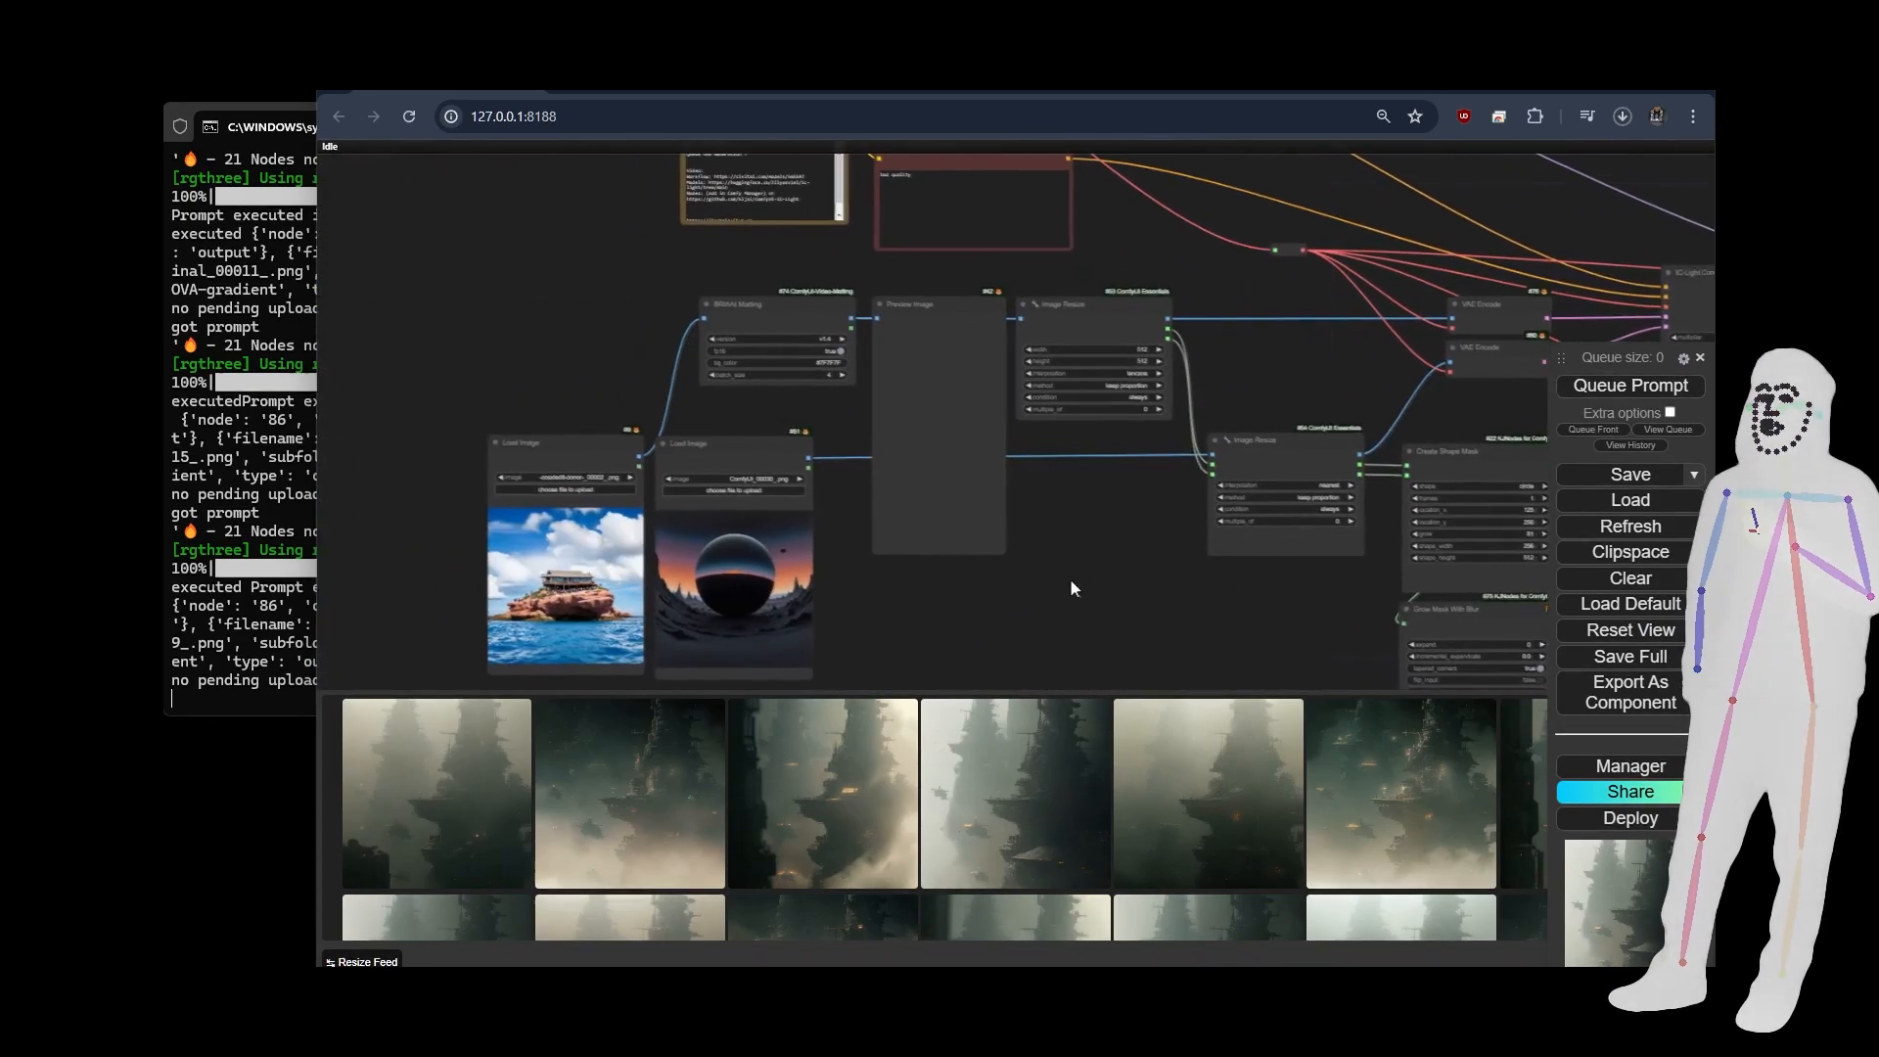
pyautogui.moveTo(765, 588); pyautogui.dragTo(866, 440)
pyautogui.scroll(5, 865, 440)
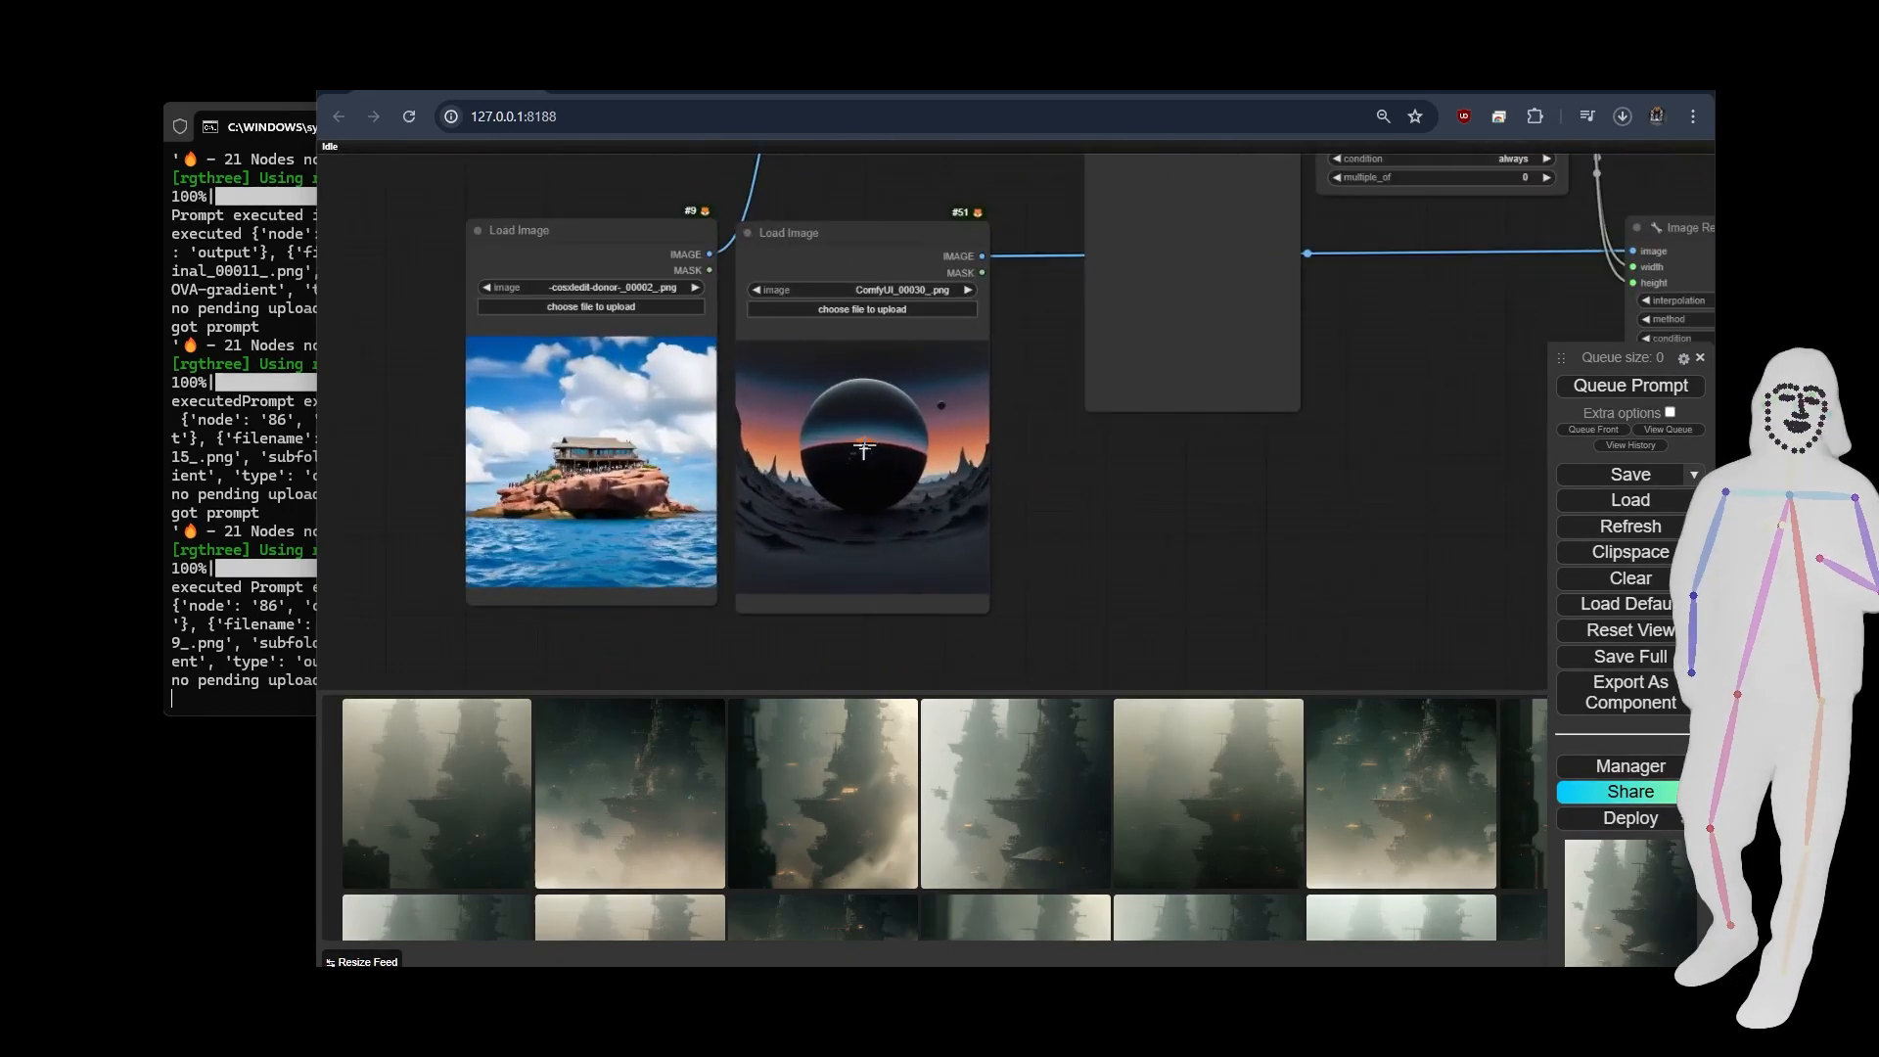
# Run the workflow on the rocky island and dark sphere pictures and inspect the cut-out from the BRIAAI Matting node.
pyautogui.click(1597, 388)
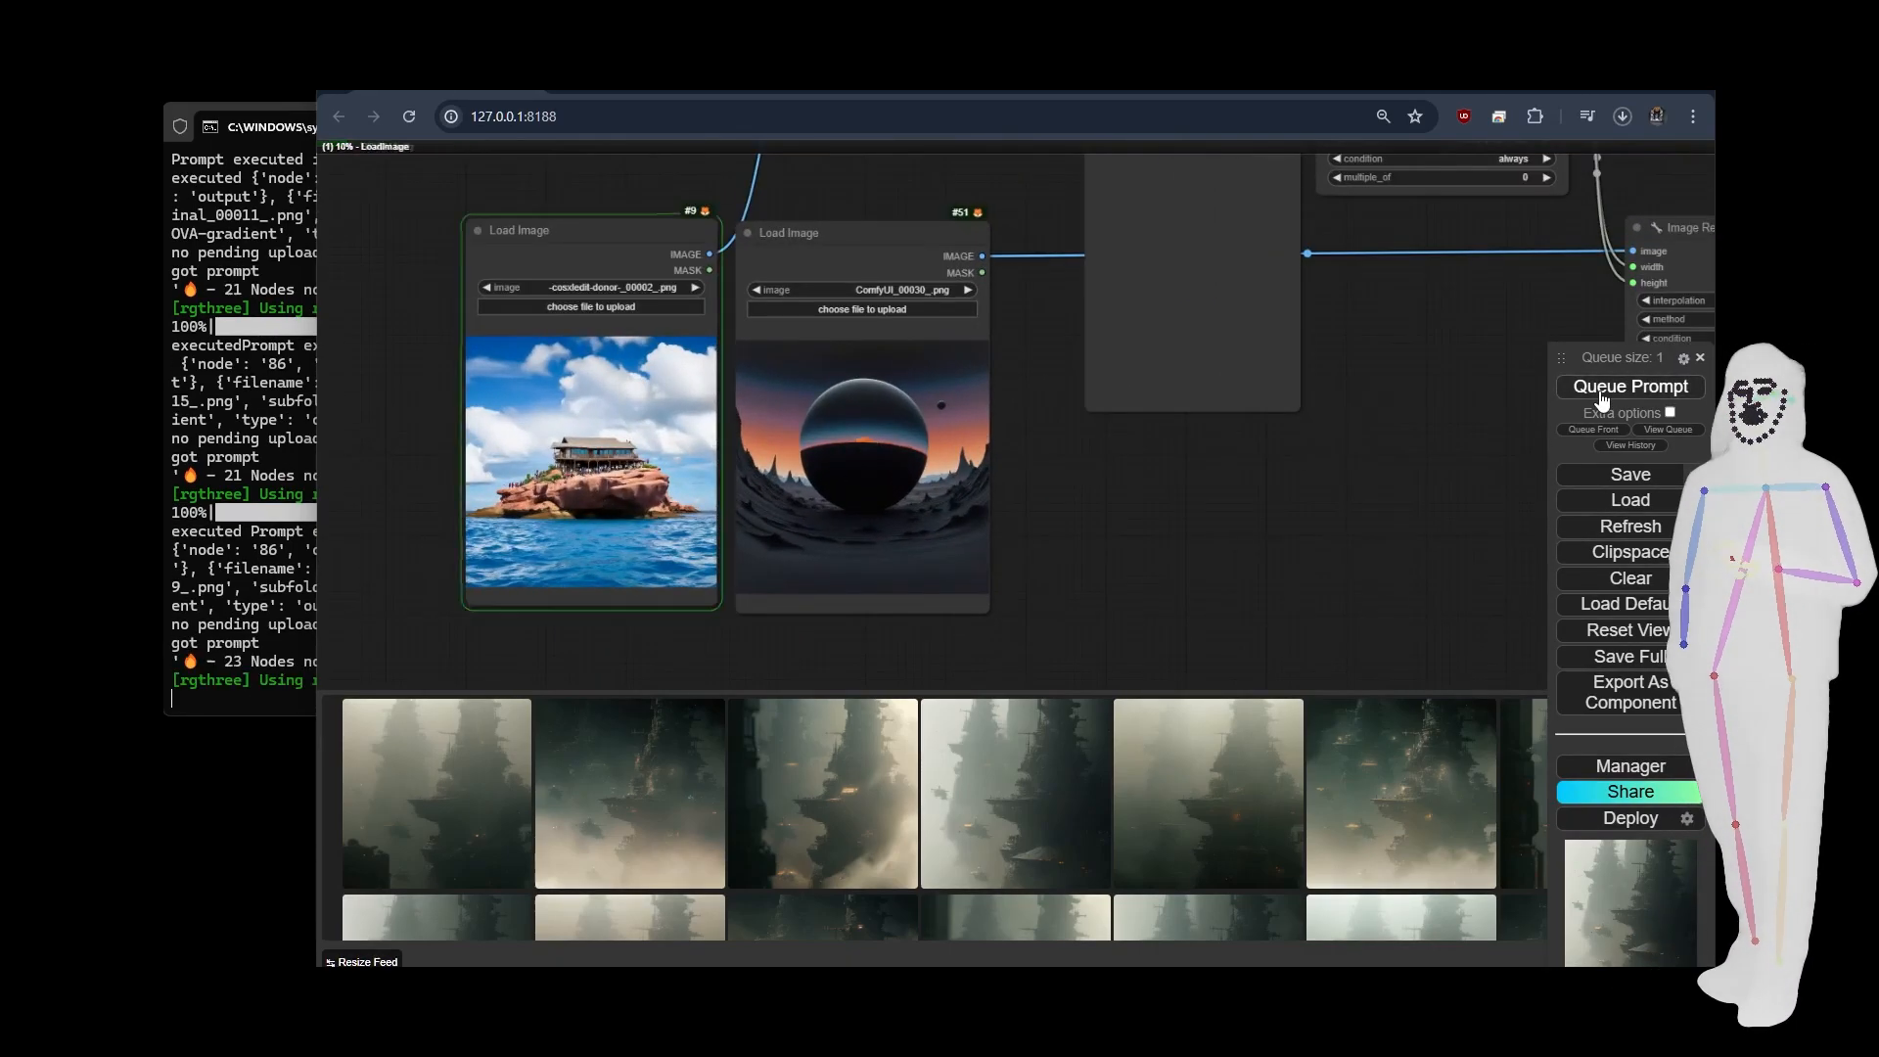
pyautogui.scroll(-5, 1054, 550)
pyautogui.moveTo(1236, 493); pyautogui.dragTo(1068, 562)
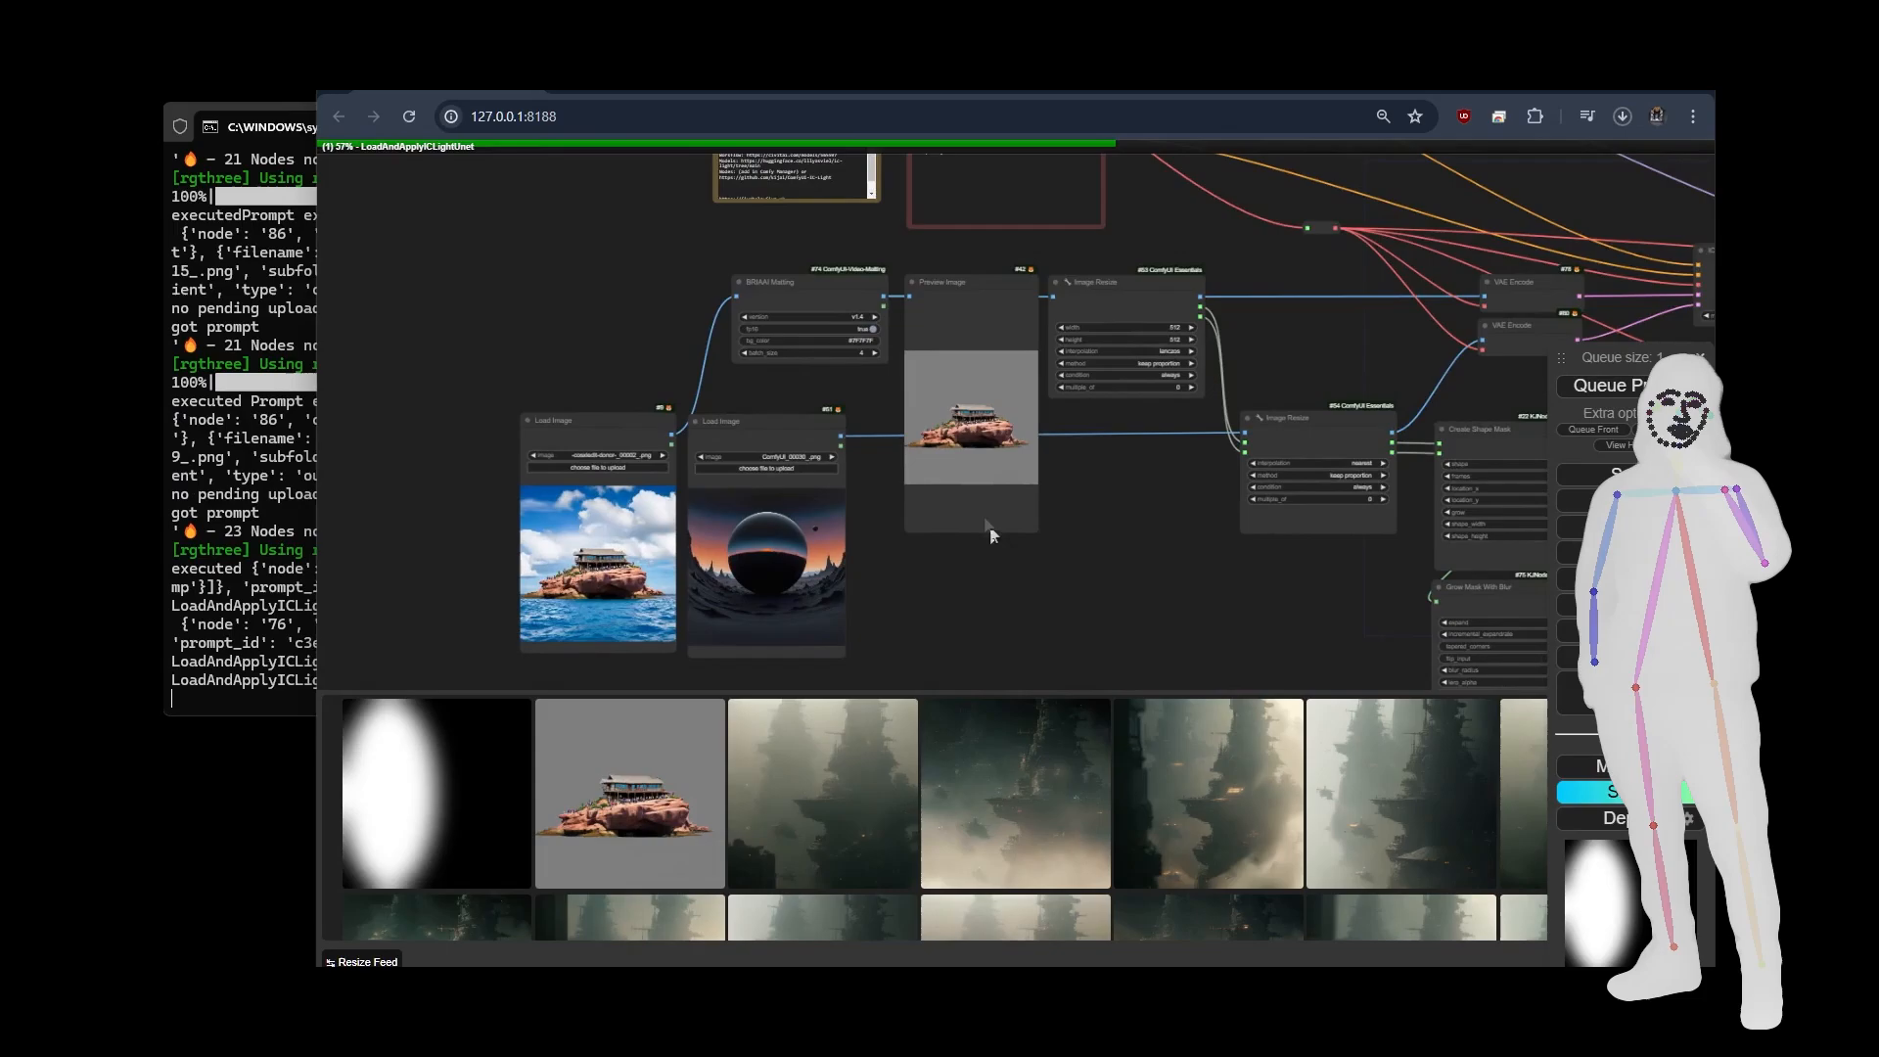
pyautogui.scroll(6, 817, 329)
pyautogui.scroll(3, 817, 329)
pyautogui.click(760, 279)
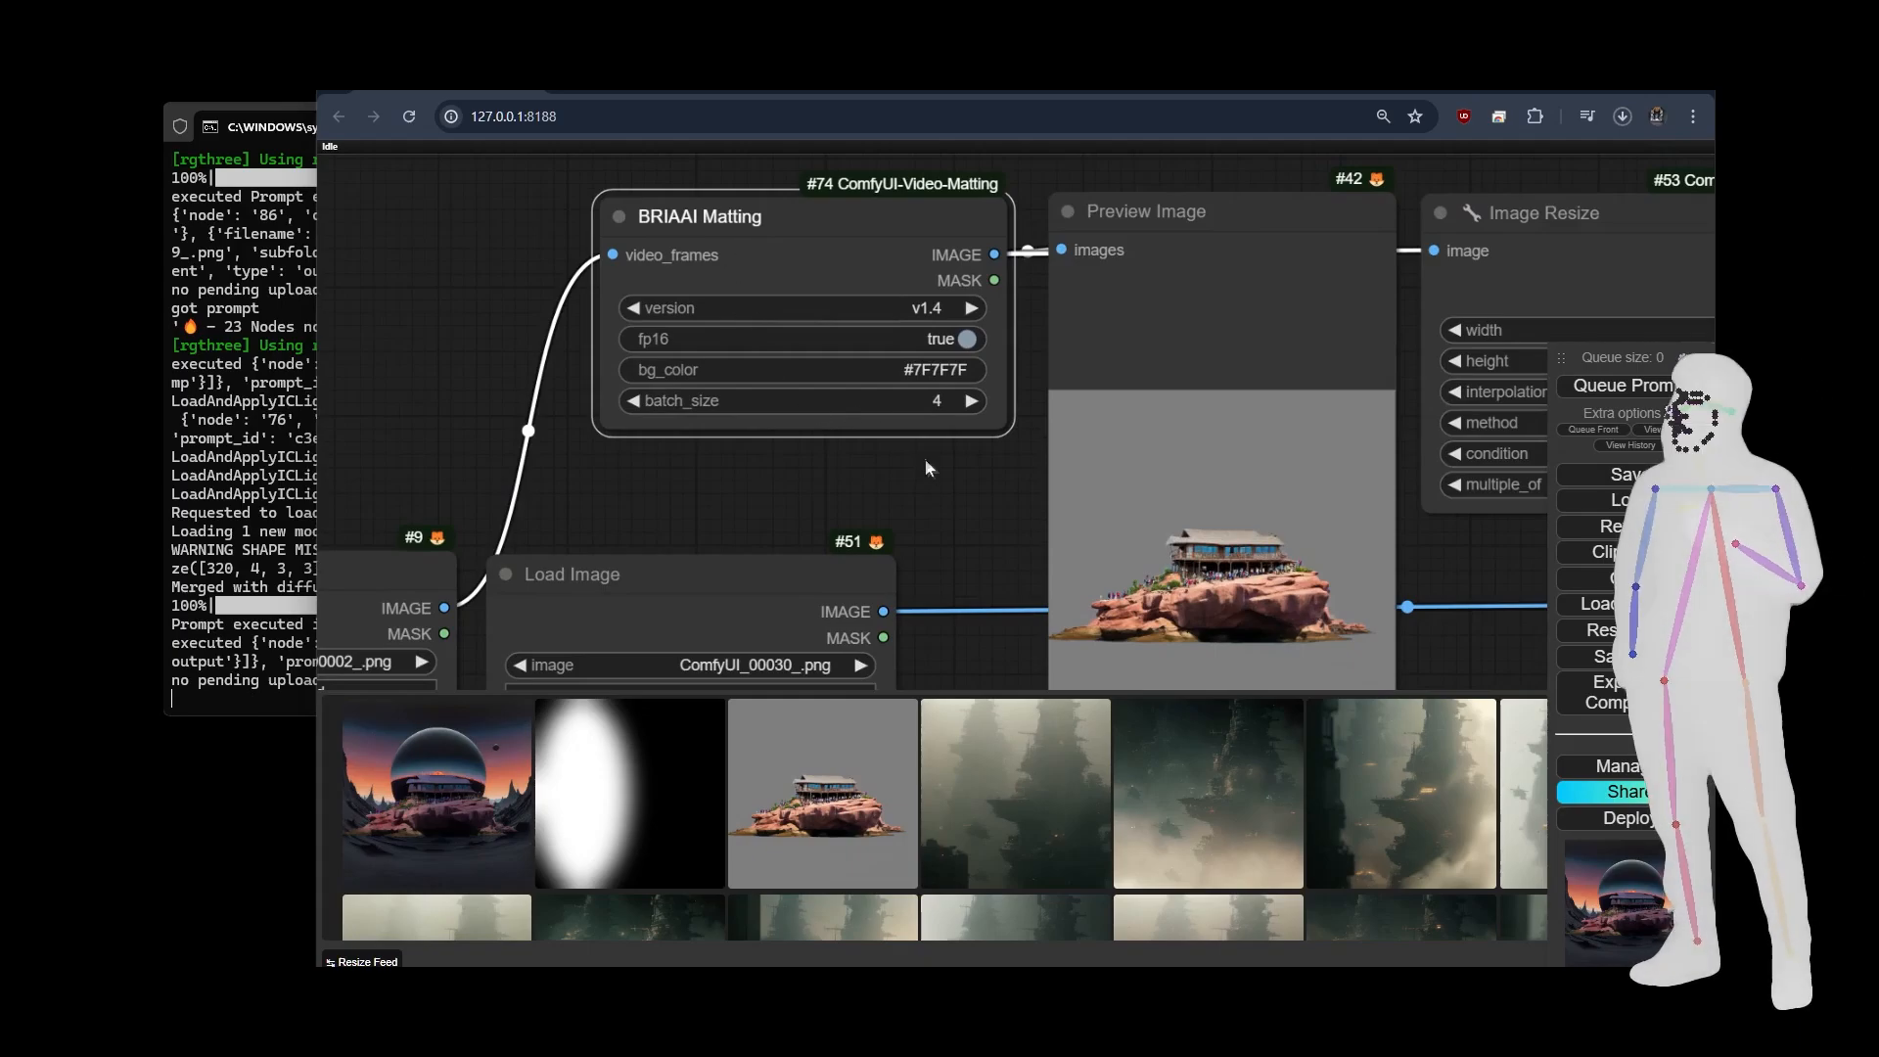
# Follow the cut-out through the Image Resize, Create Shape Mask and Grow Mask With Blur nodes to the final Save Image node.
pyautogui.moveTo(925, 458); pyautogui.dragTo(633, 328)
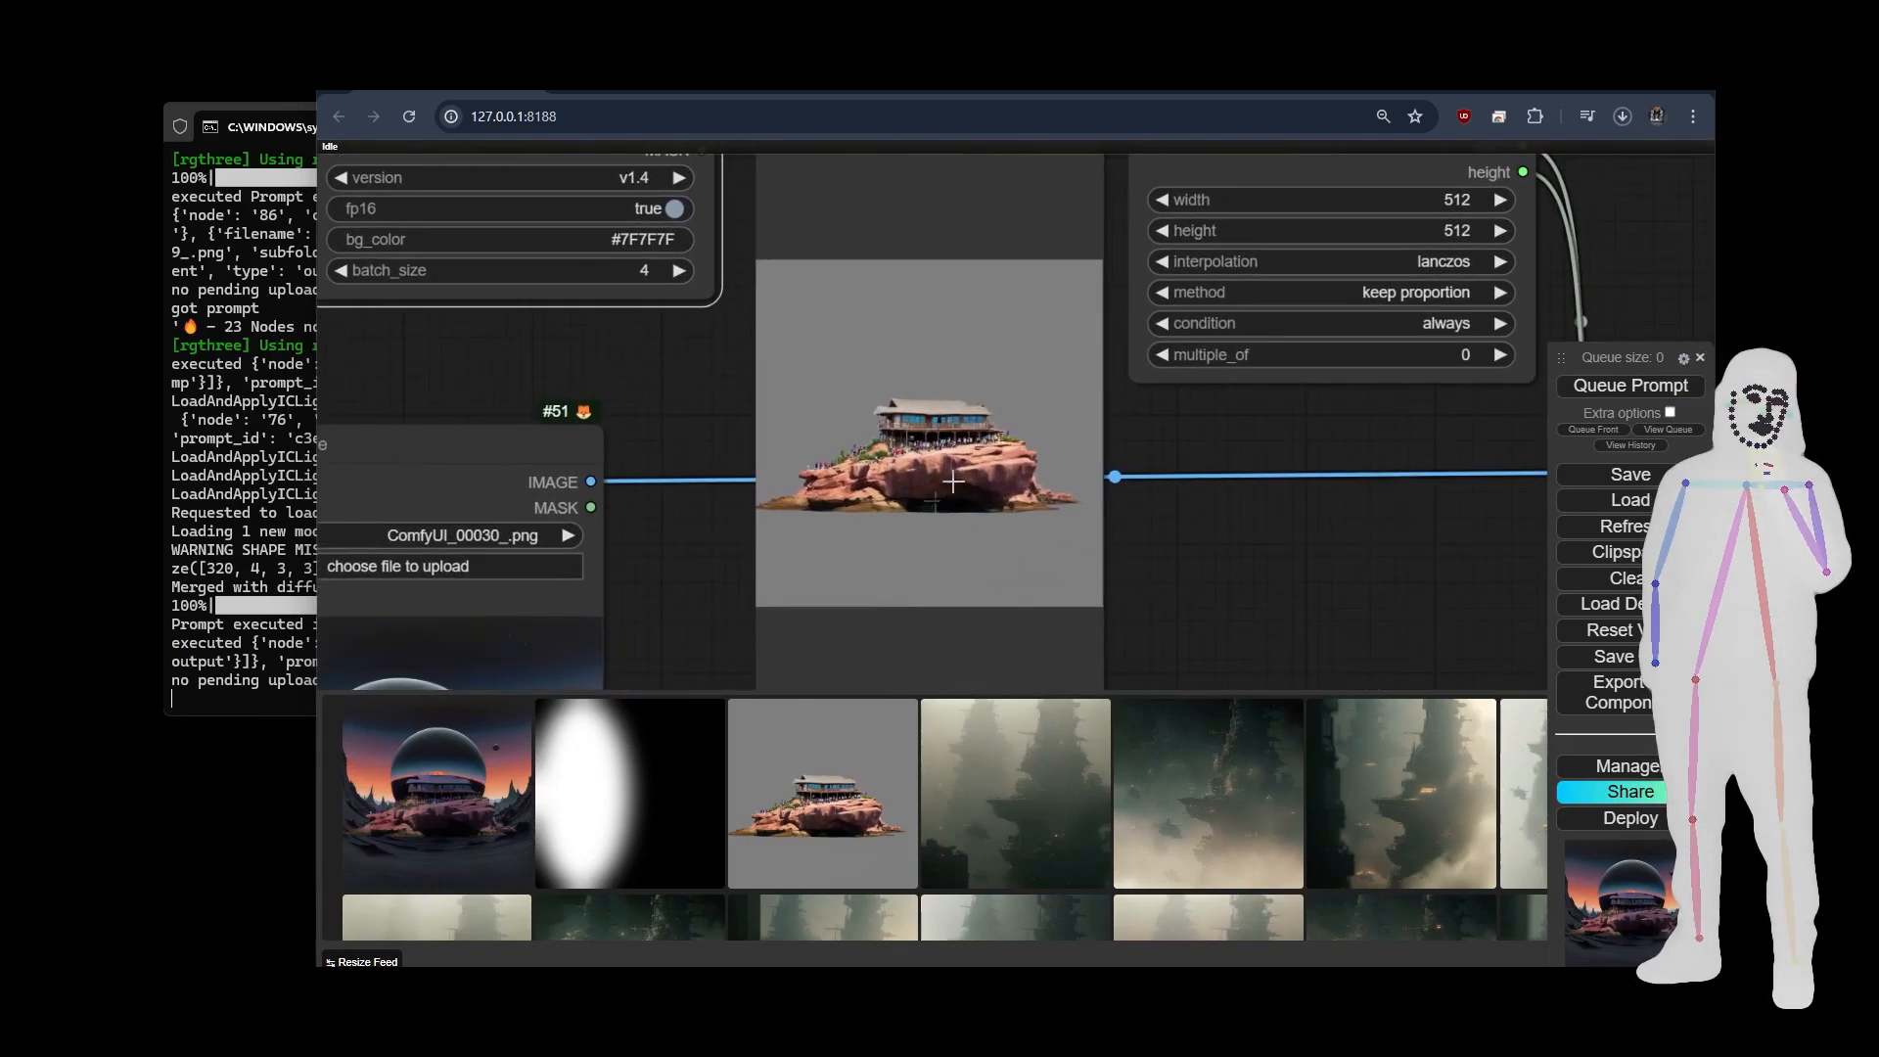
pyautogui.scroll(-6, 773, 443)
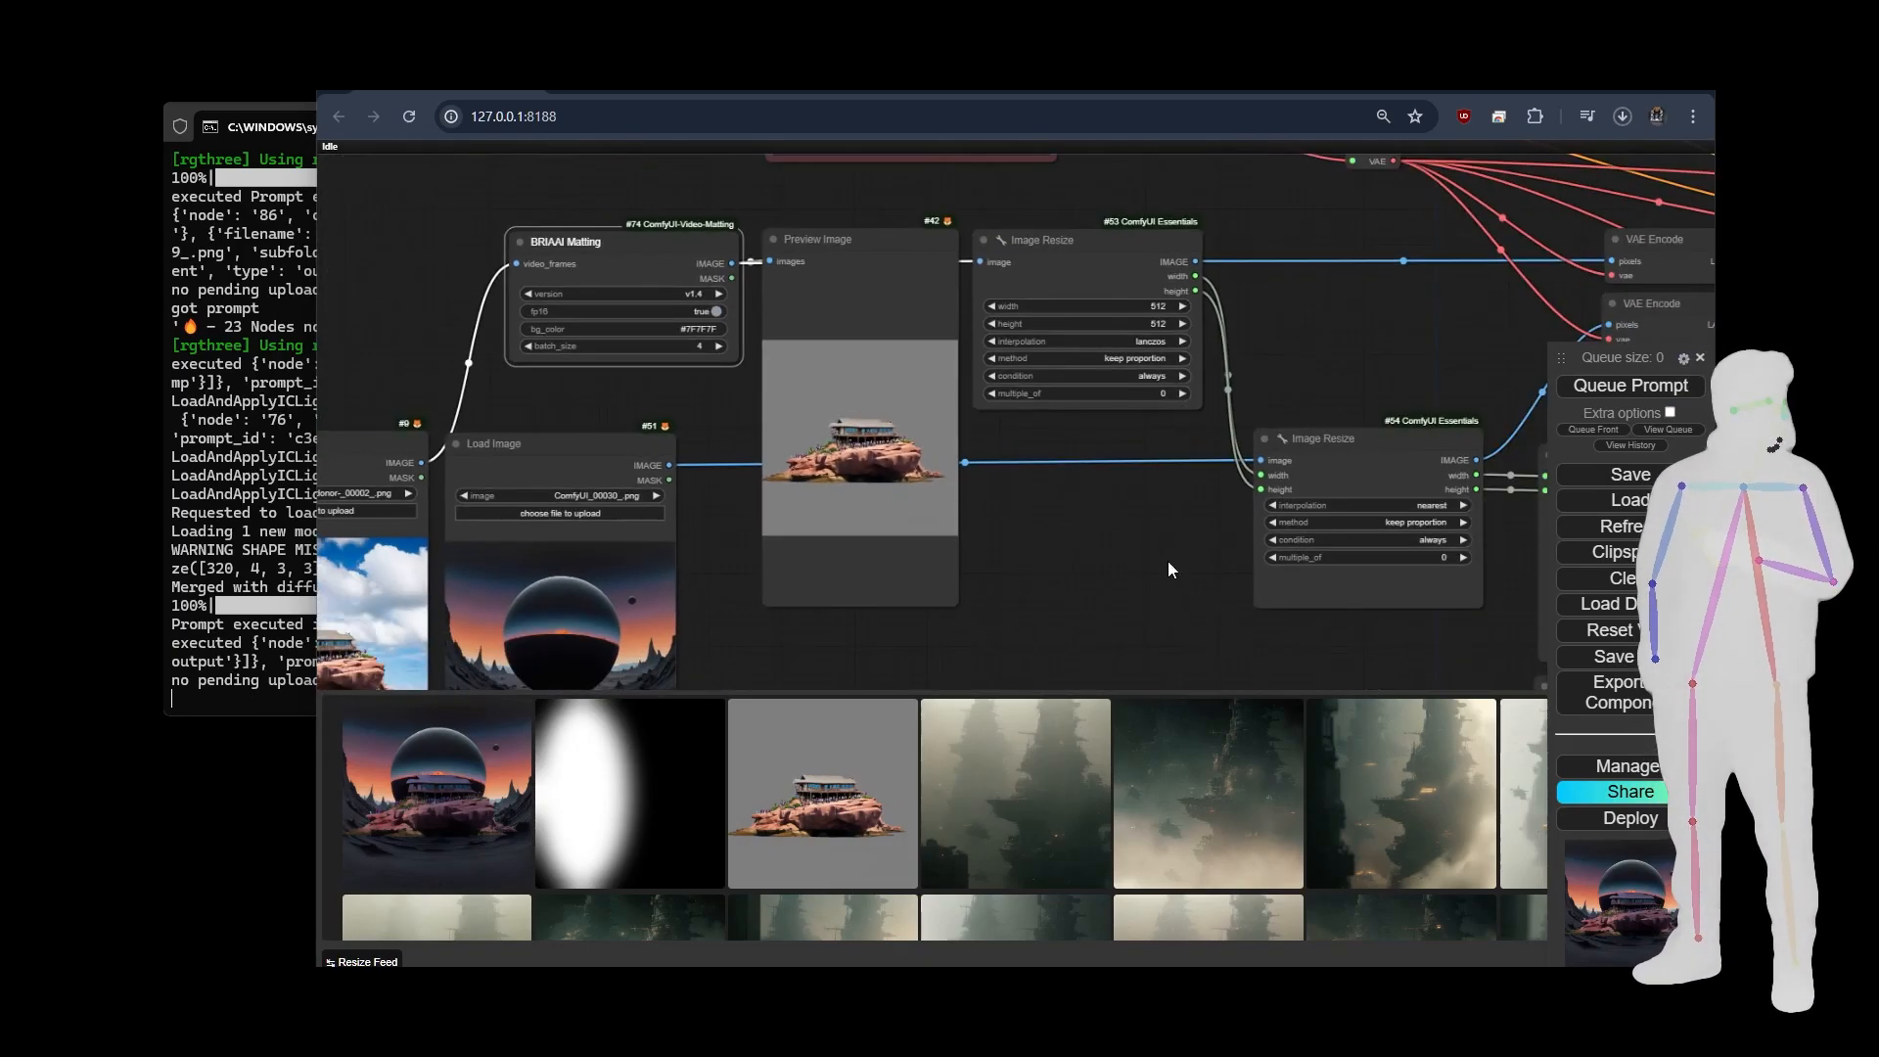
pyautogui.moveTo(1170, 570); pyautogui.dragTo(843, 530)
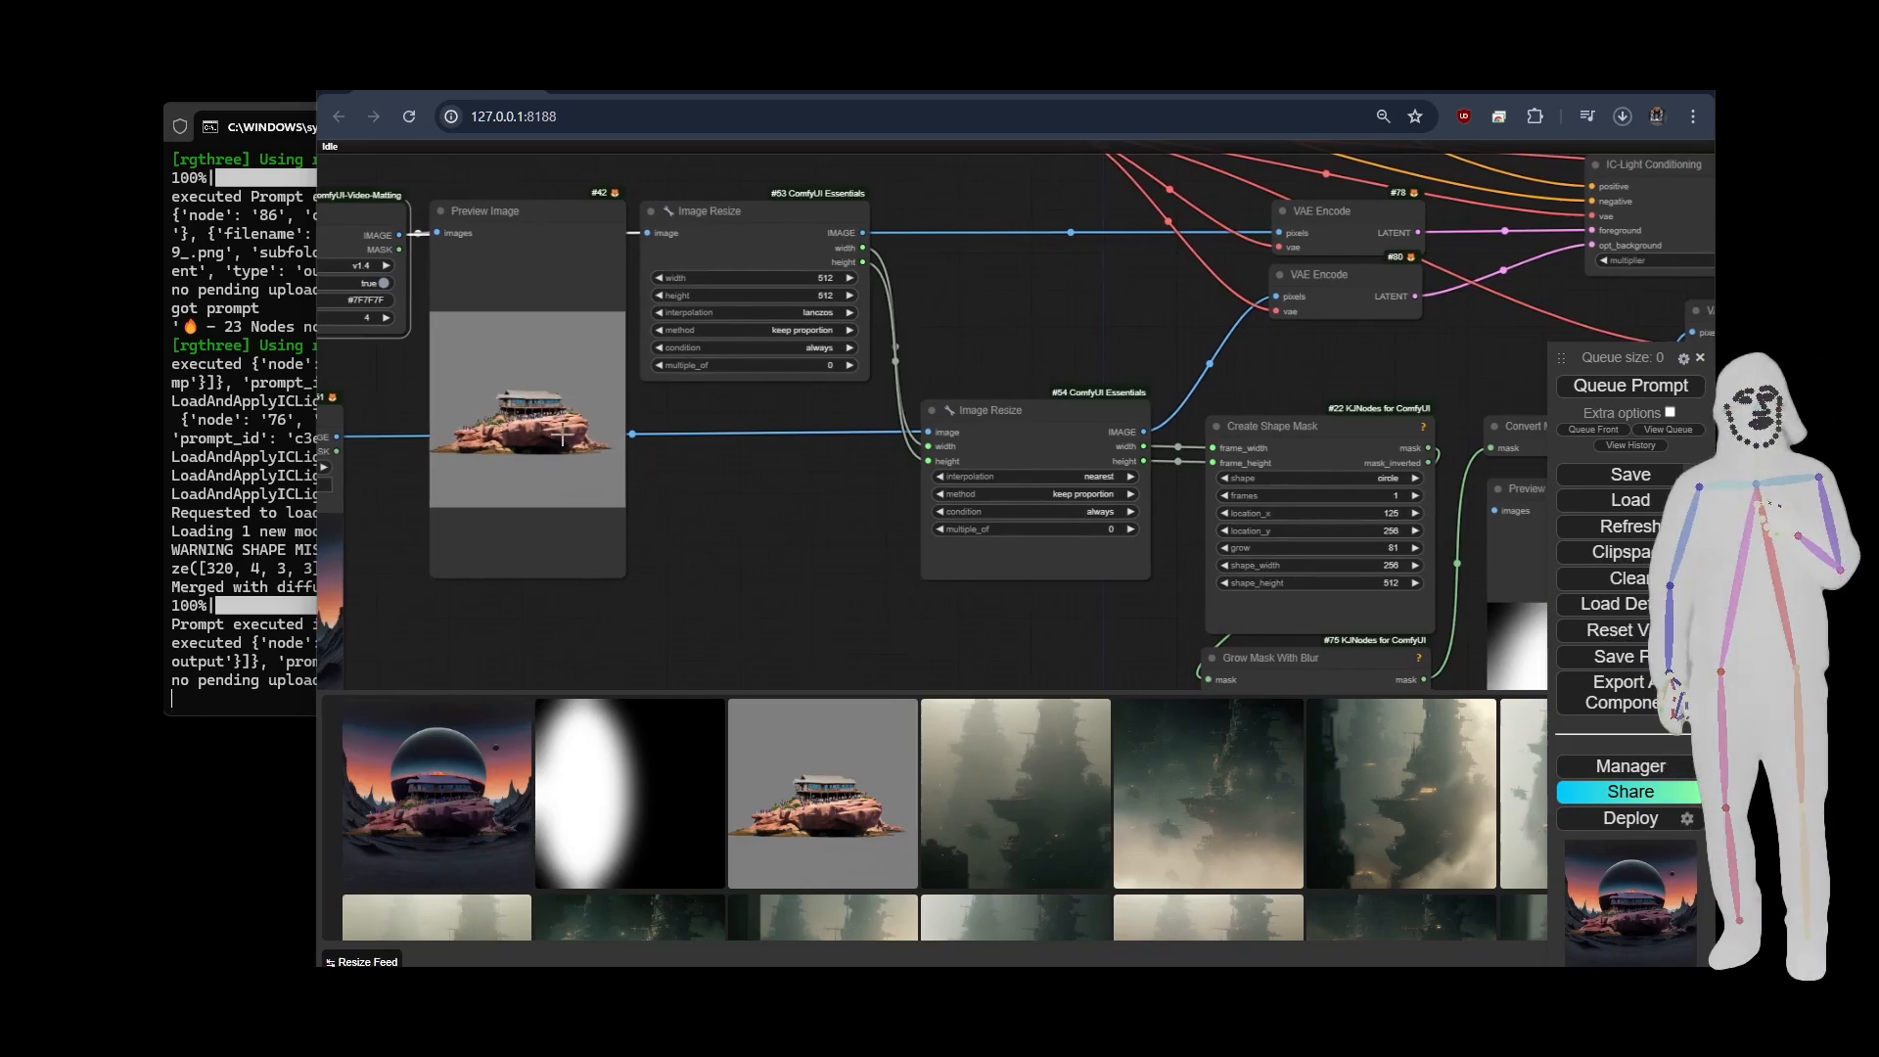
pyautogui.moveTo(880, 616); pyautogui.dragTo(497, 342)
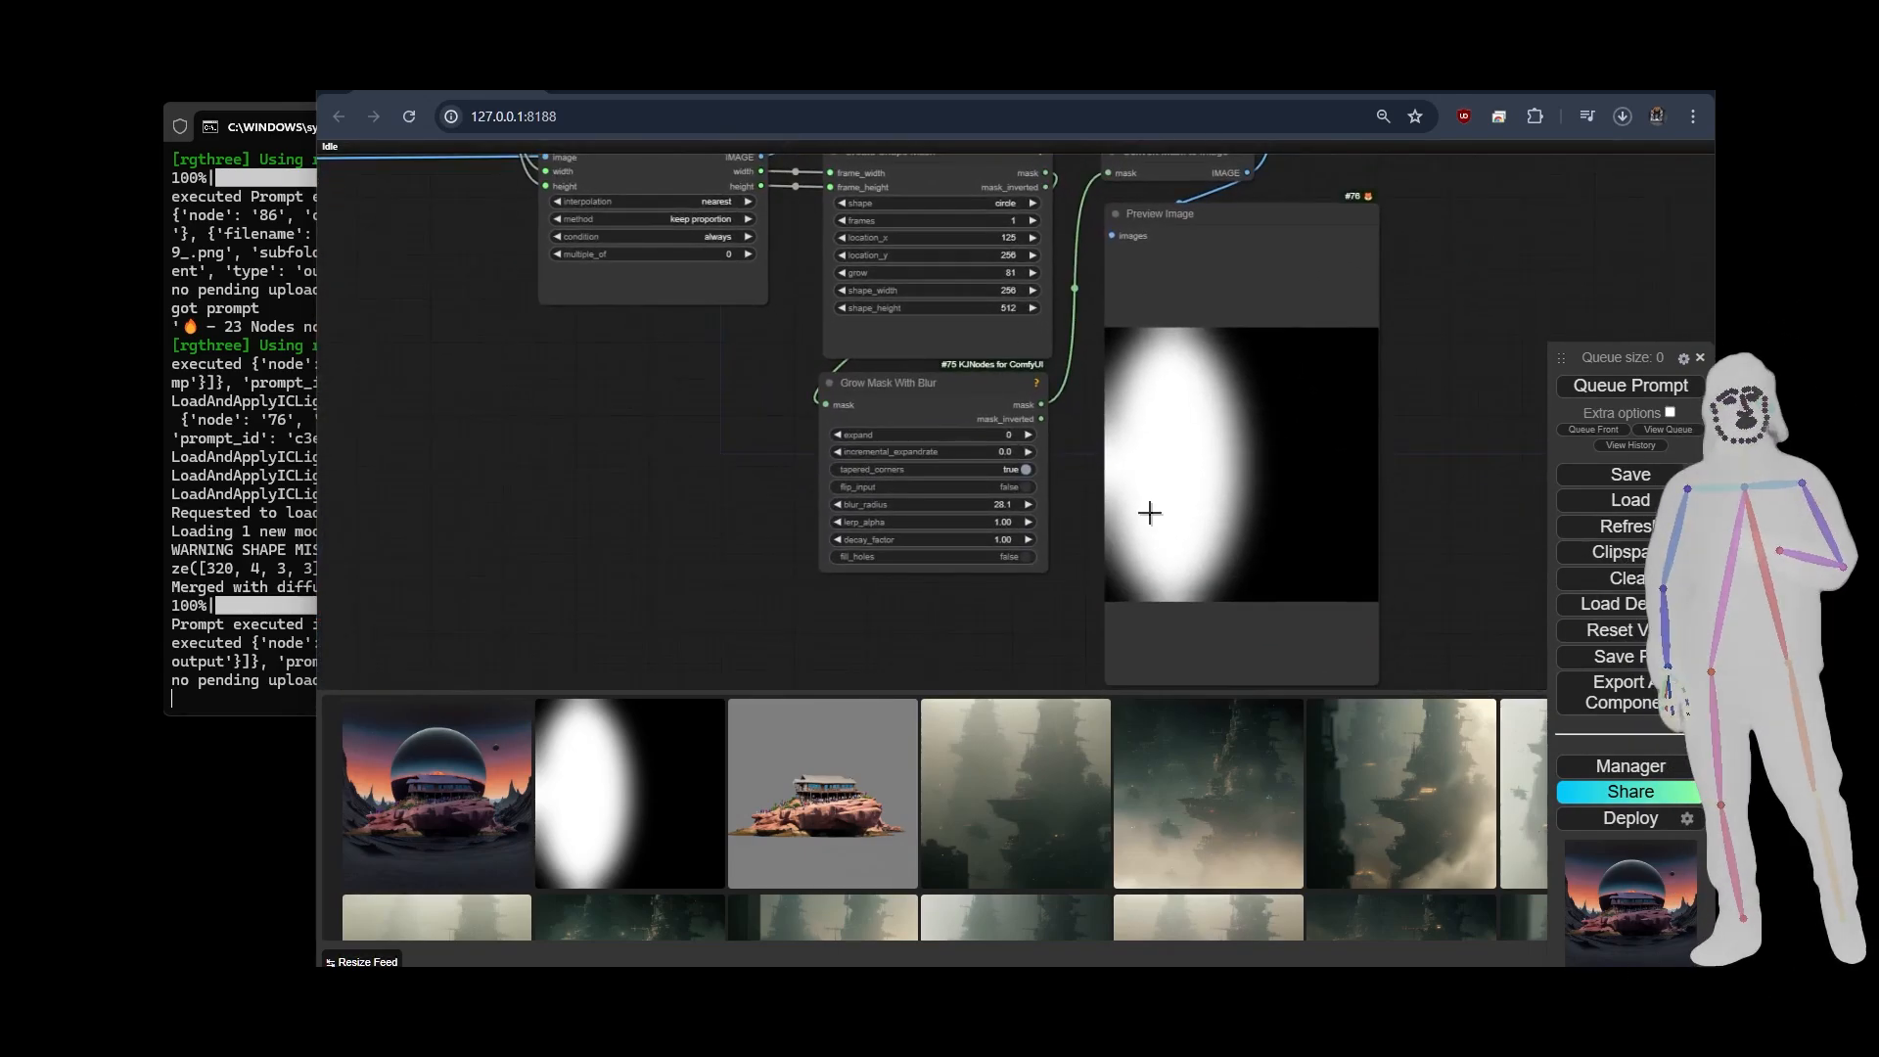
pyautogui.moveTo(1400, 422); pyautogui.dragTo(374, 621)
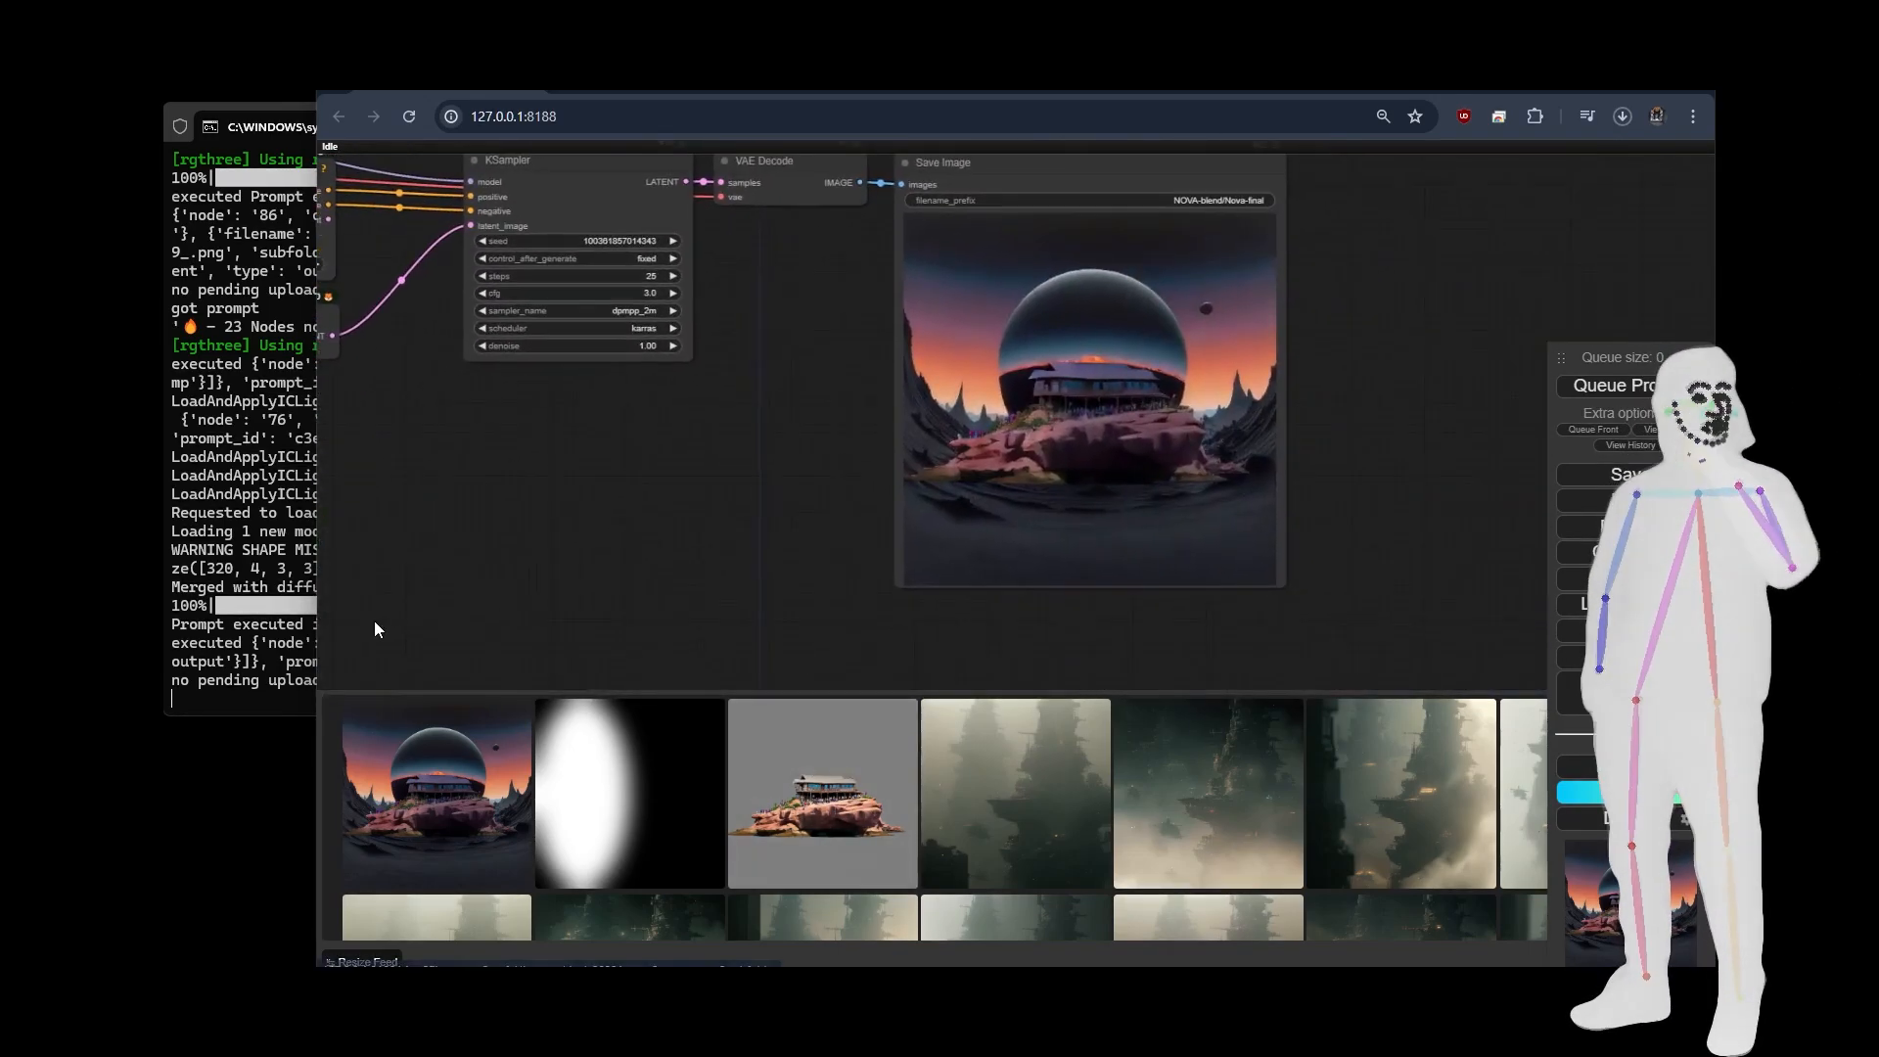
# Examine the composited rocky island and dark sphere picture in the Save Image node up close.
pyautogui.scroll(3, 1194, 393)
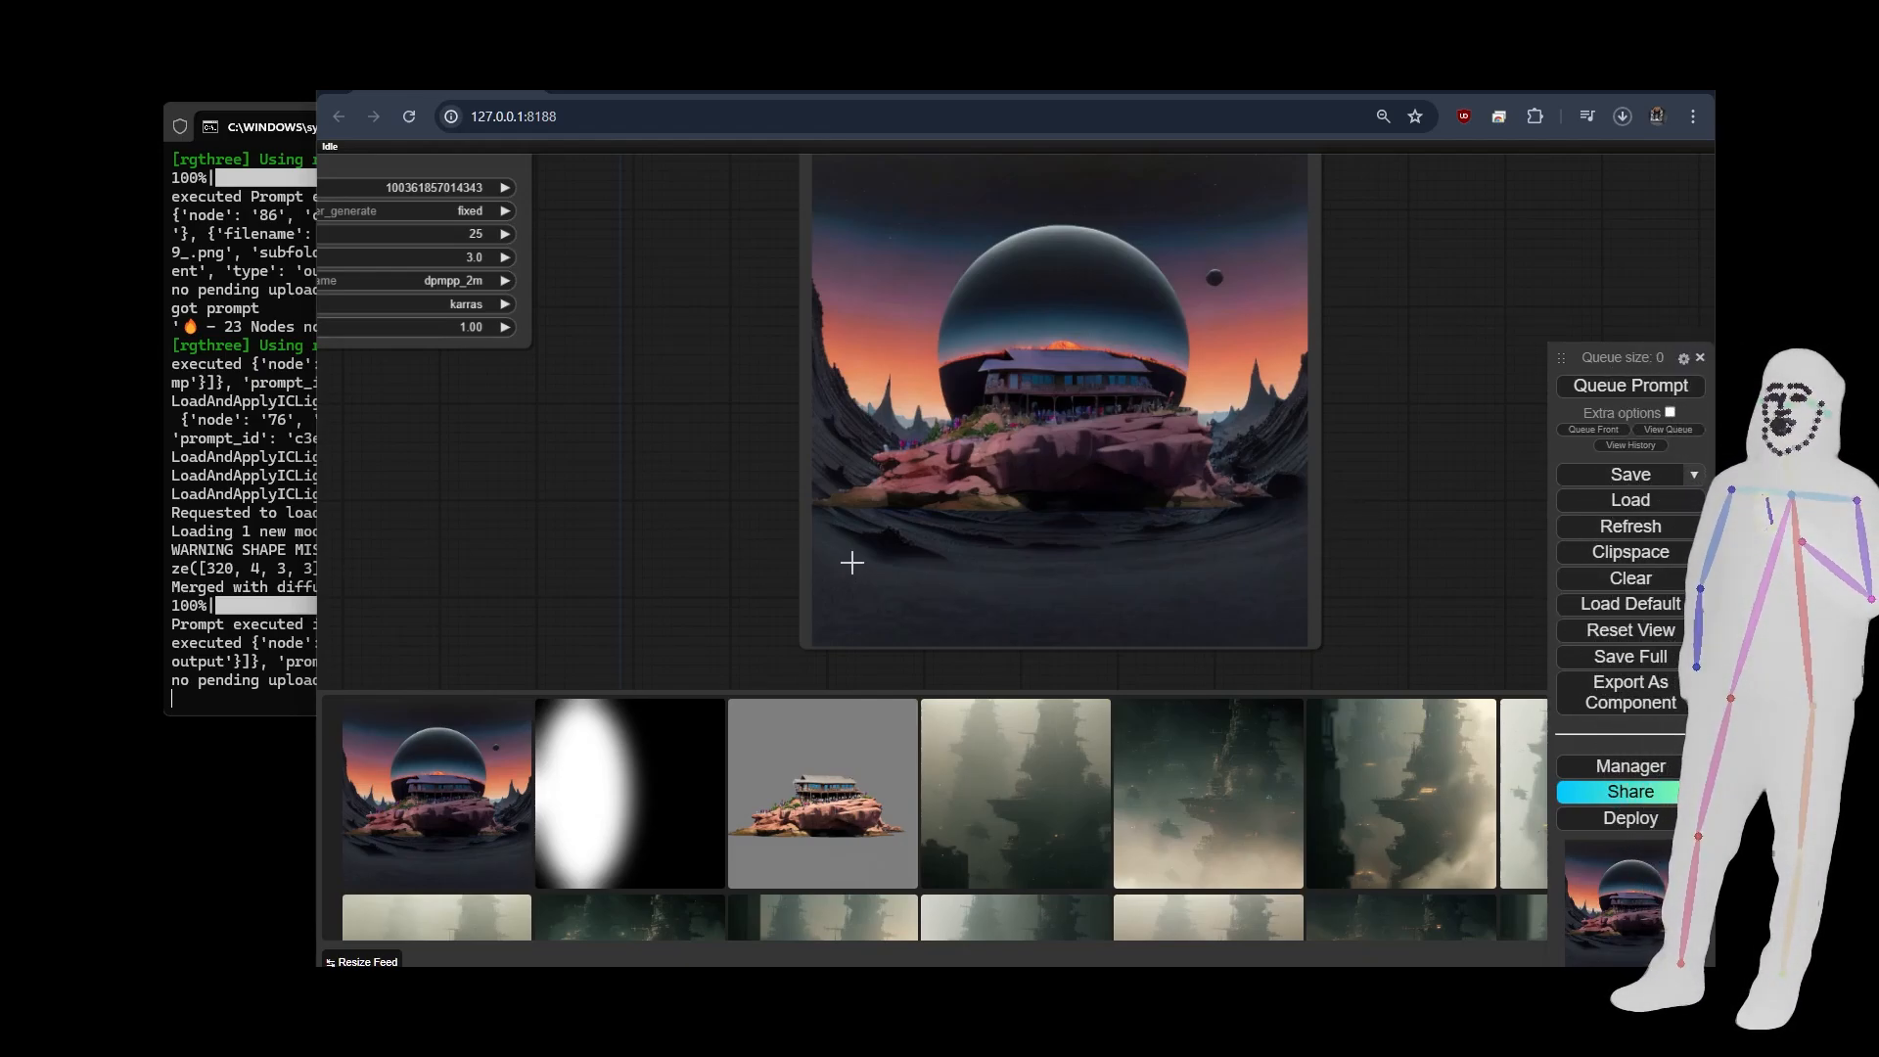
pyautogui.scroll(6, 849, 305)
pyautogui.scroll(-4, 958, 559)
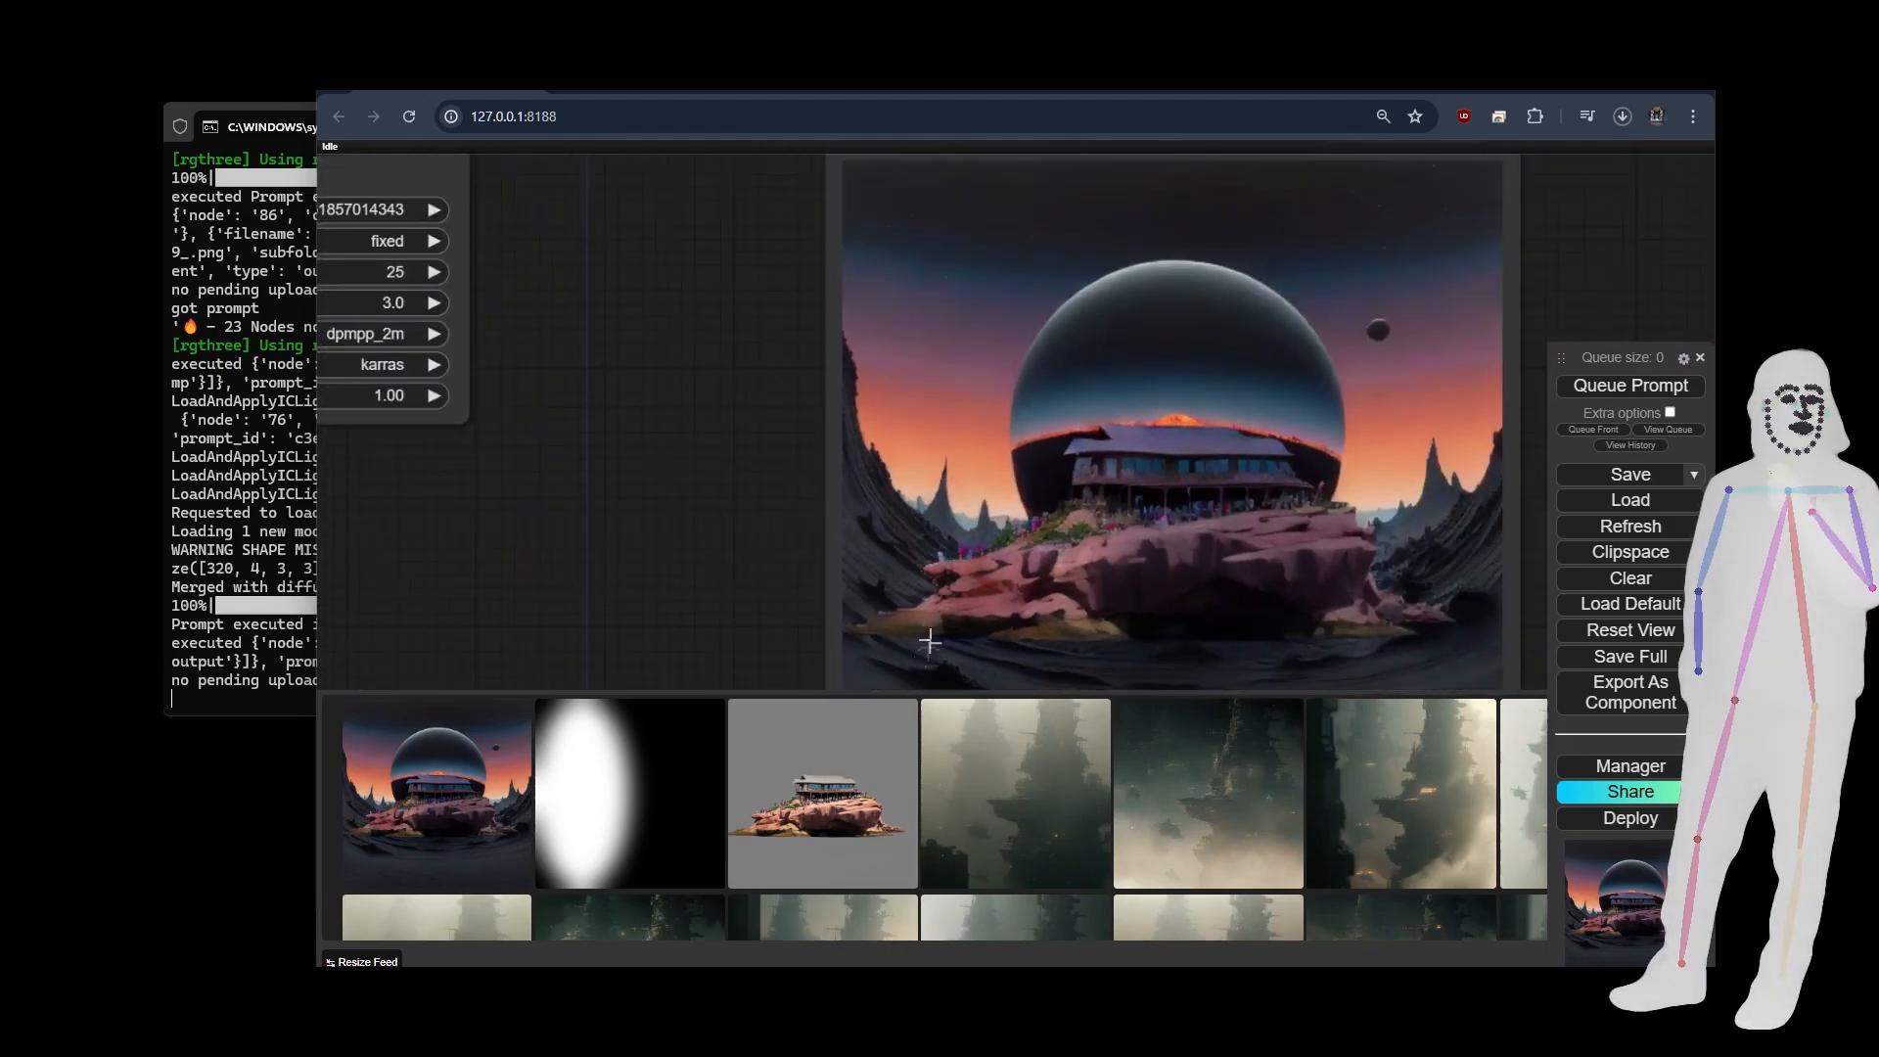
pyautogui.scroll(7, 927, 637)
pyautogui.scroll(-3, 979, 544)
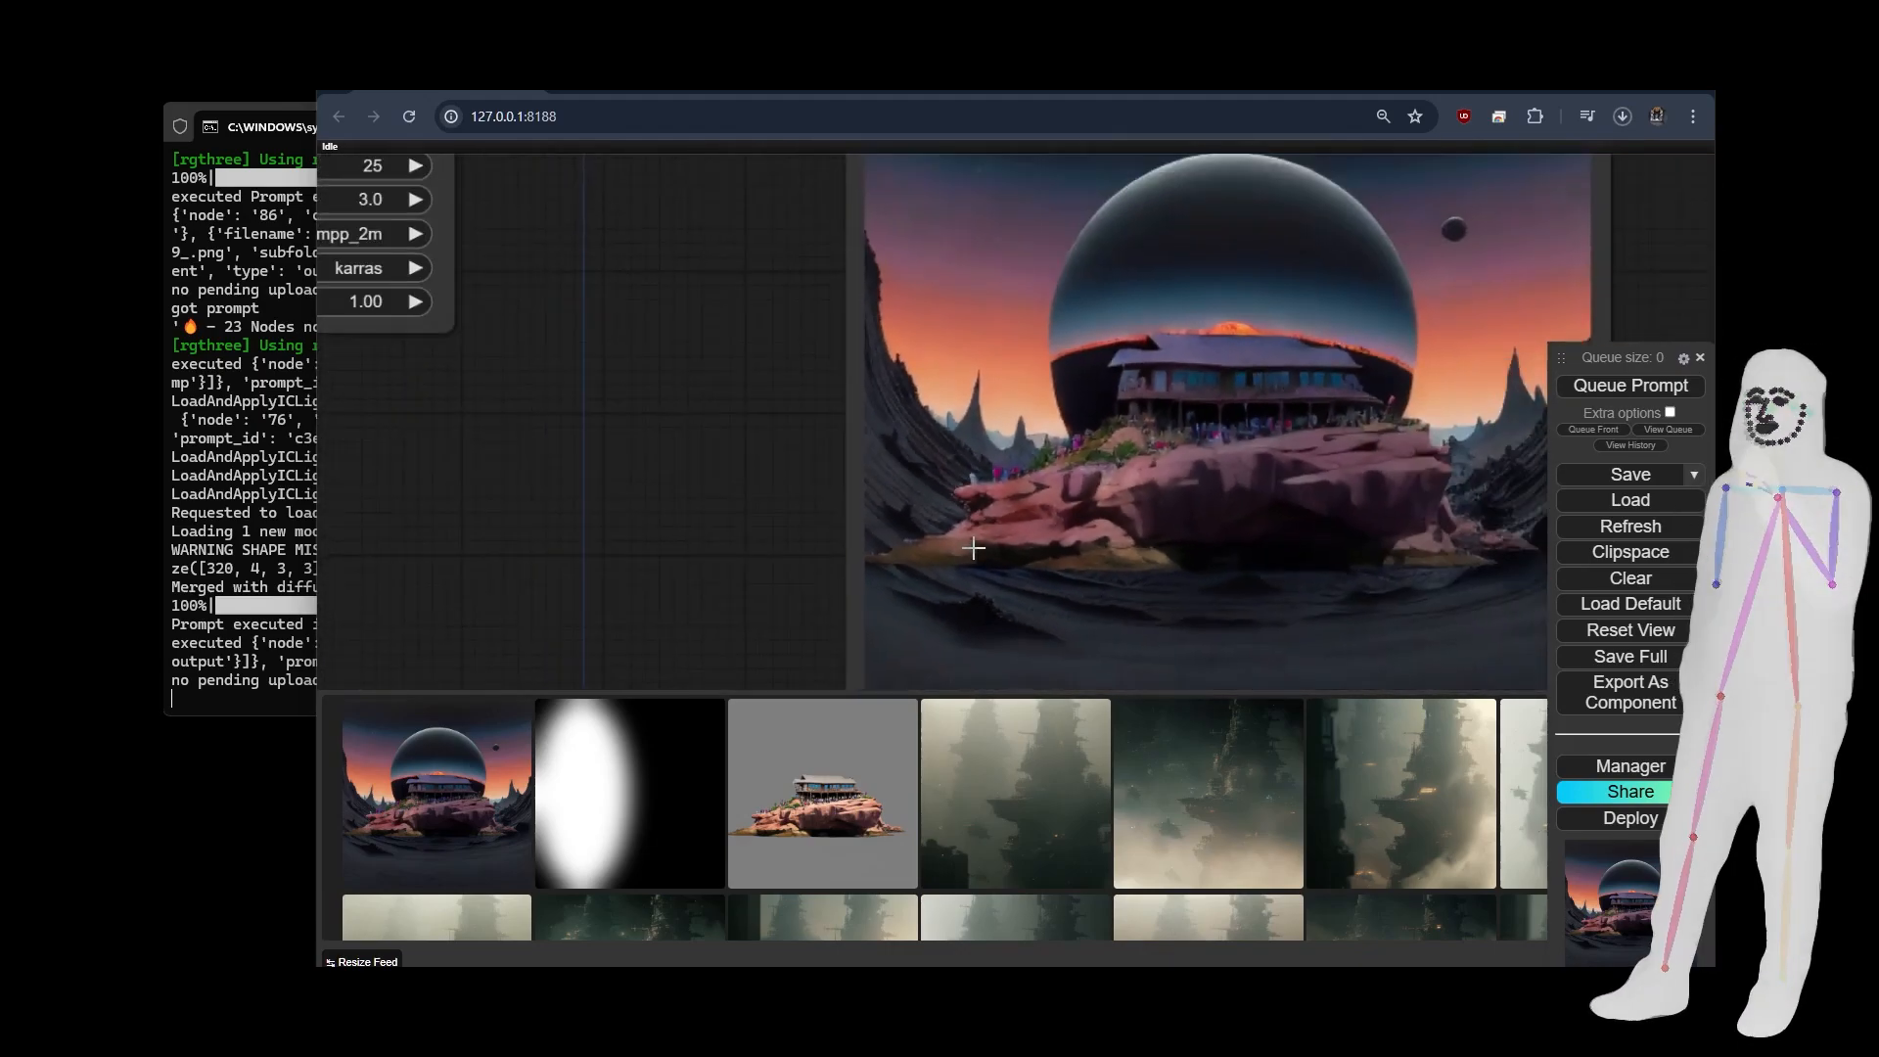
pyautogui.scroll(-7, 1141, 501)
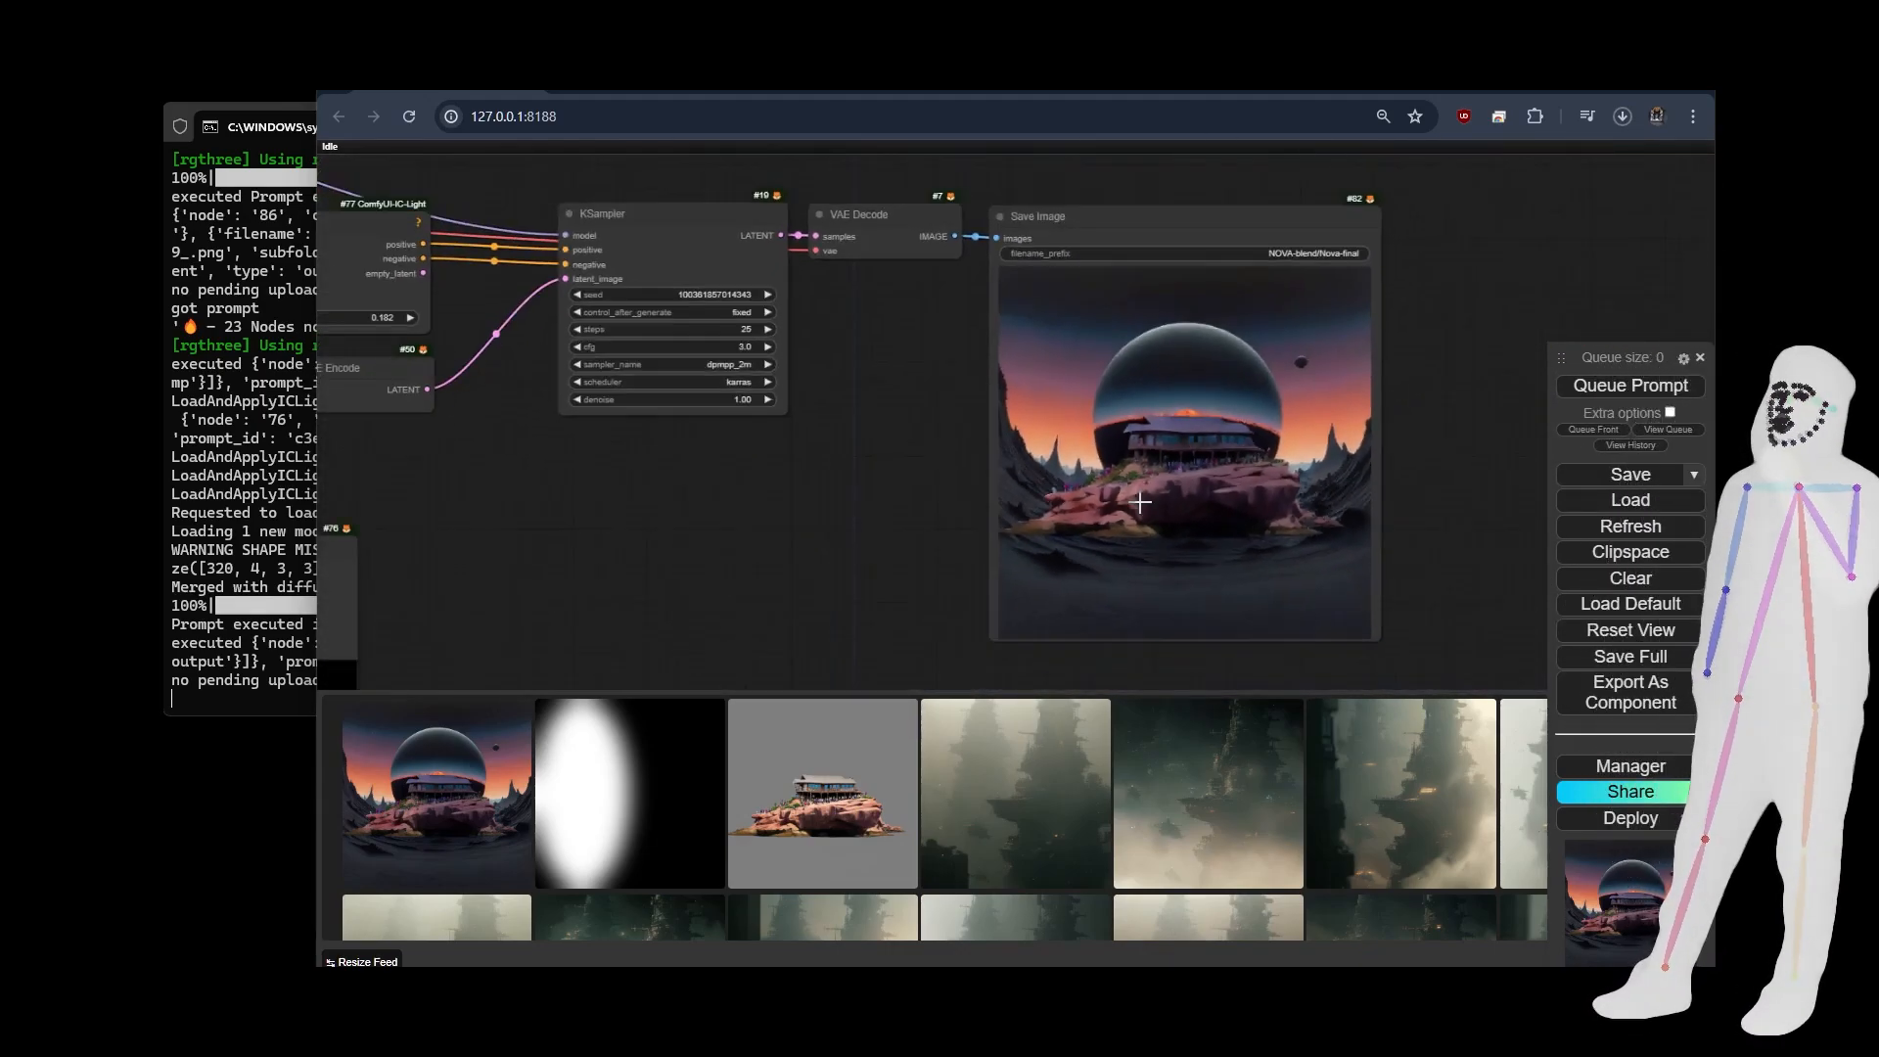
# Compare the foreground and background source pictures with the composite and review the whole background replacement graph.
pyautogui.scroll(-4, 1188, 538)
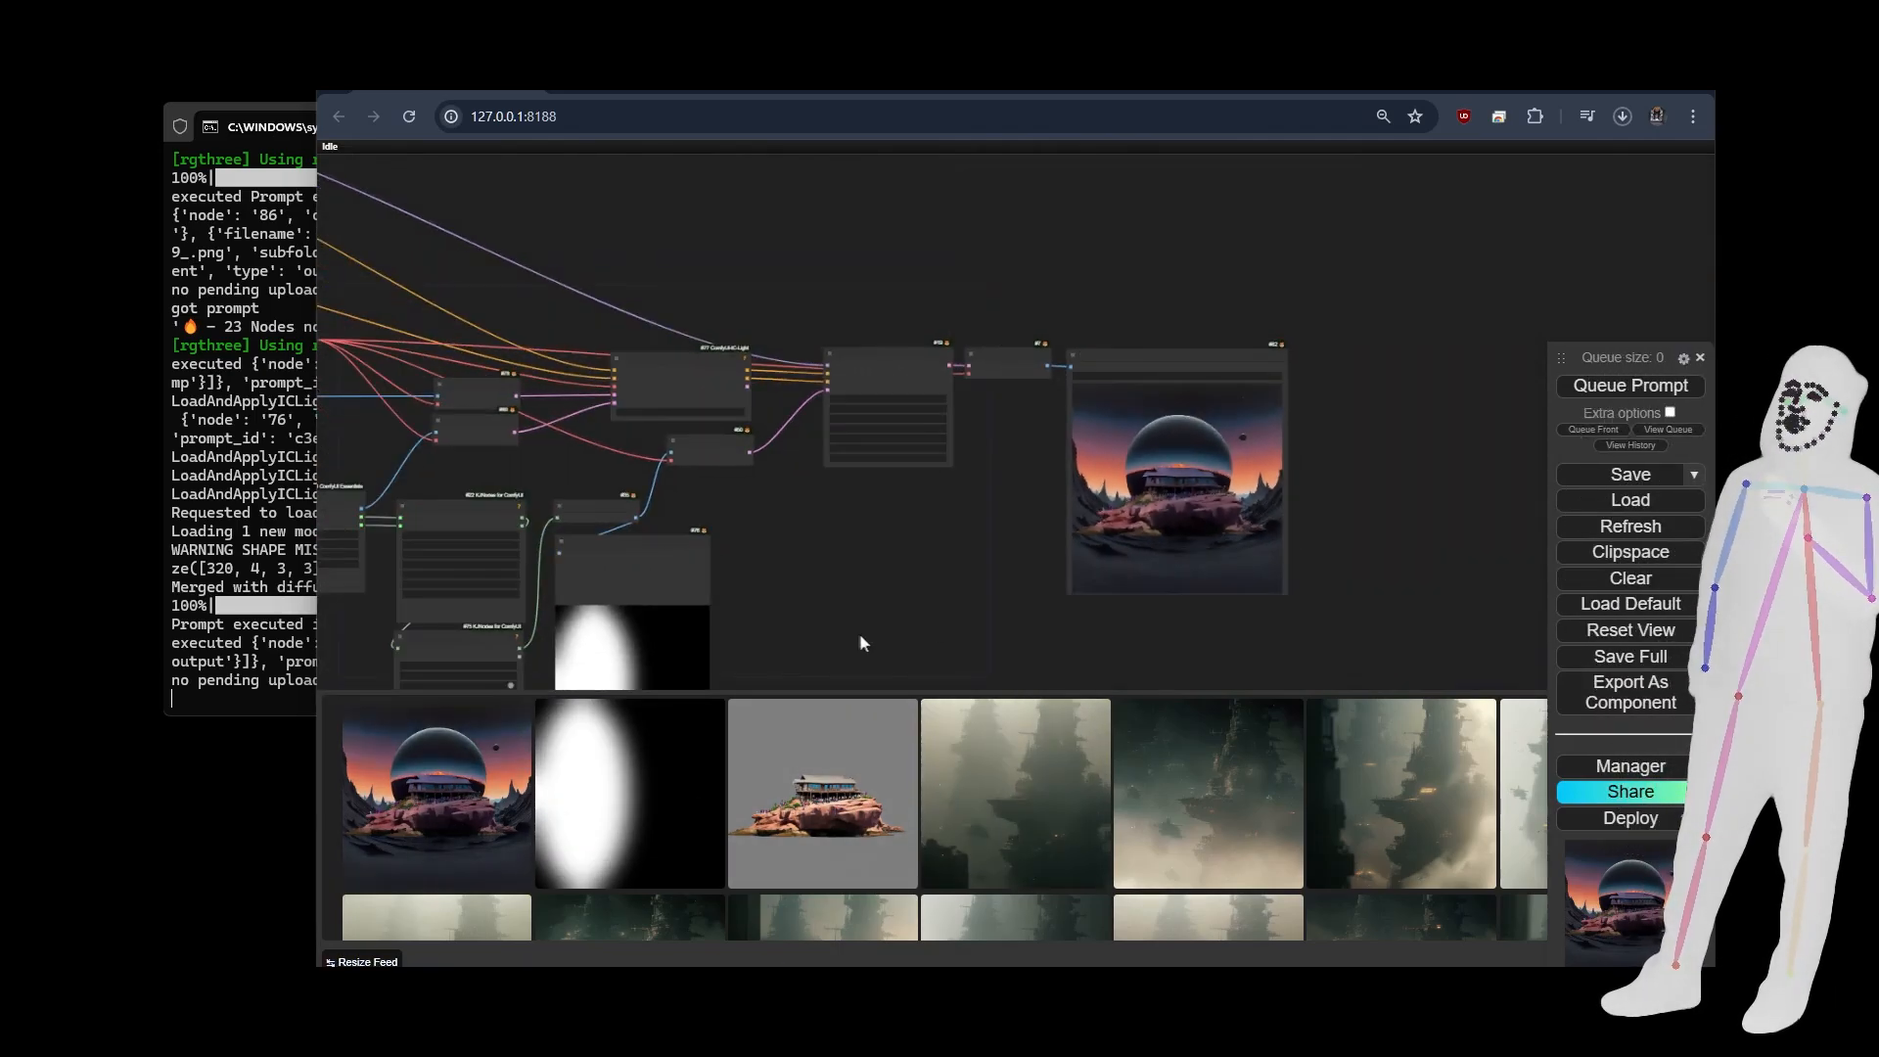
pyautogui.scroll(2, 928, 597)
pyautogui.moveTo(928, 597); pyautogui.dragTo(1170, 509)
pyautogui.moveTo(511, 567); pyautogui.dragTo(836, 592)
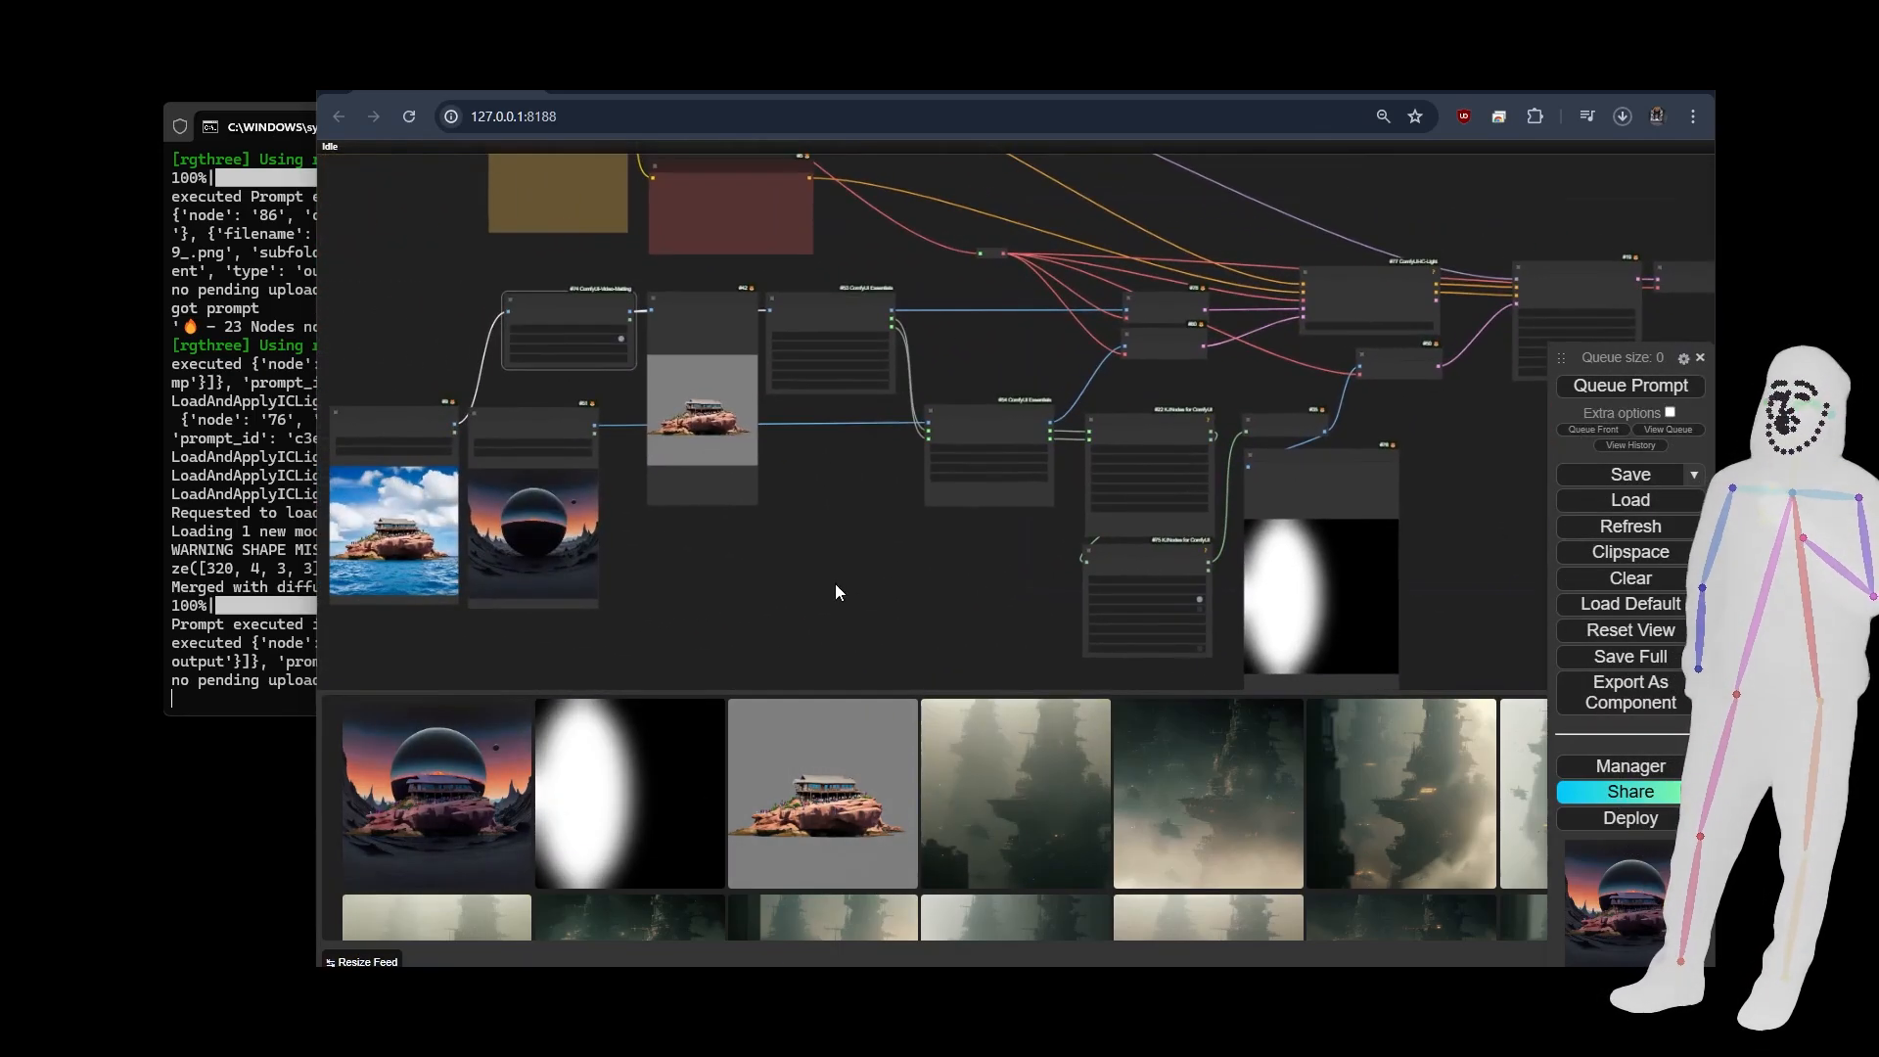
pyautogui.moveTo(695, 623); pyautogui.dragTo(1003, 590)
pyautogui.scroll(5, 724, 587)
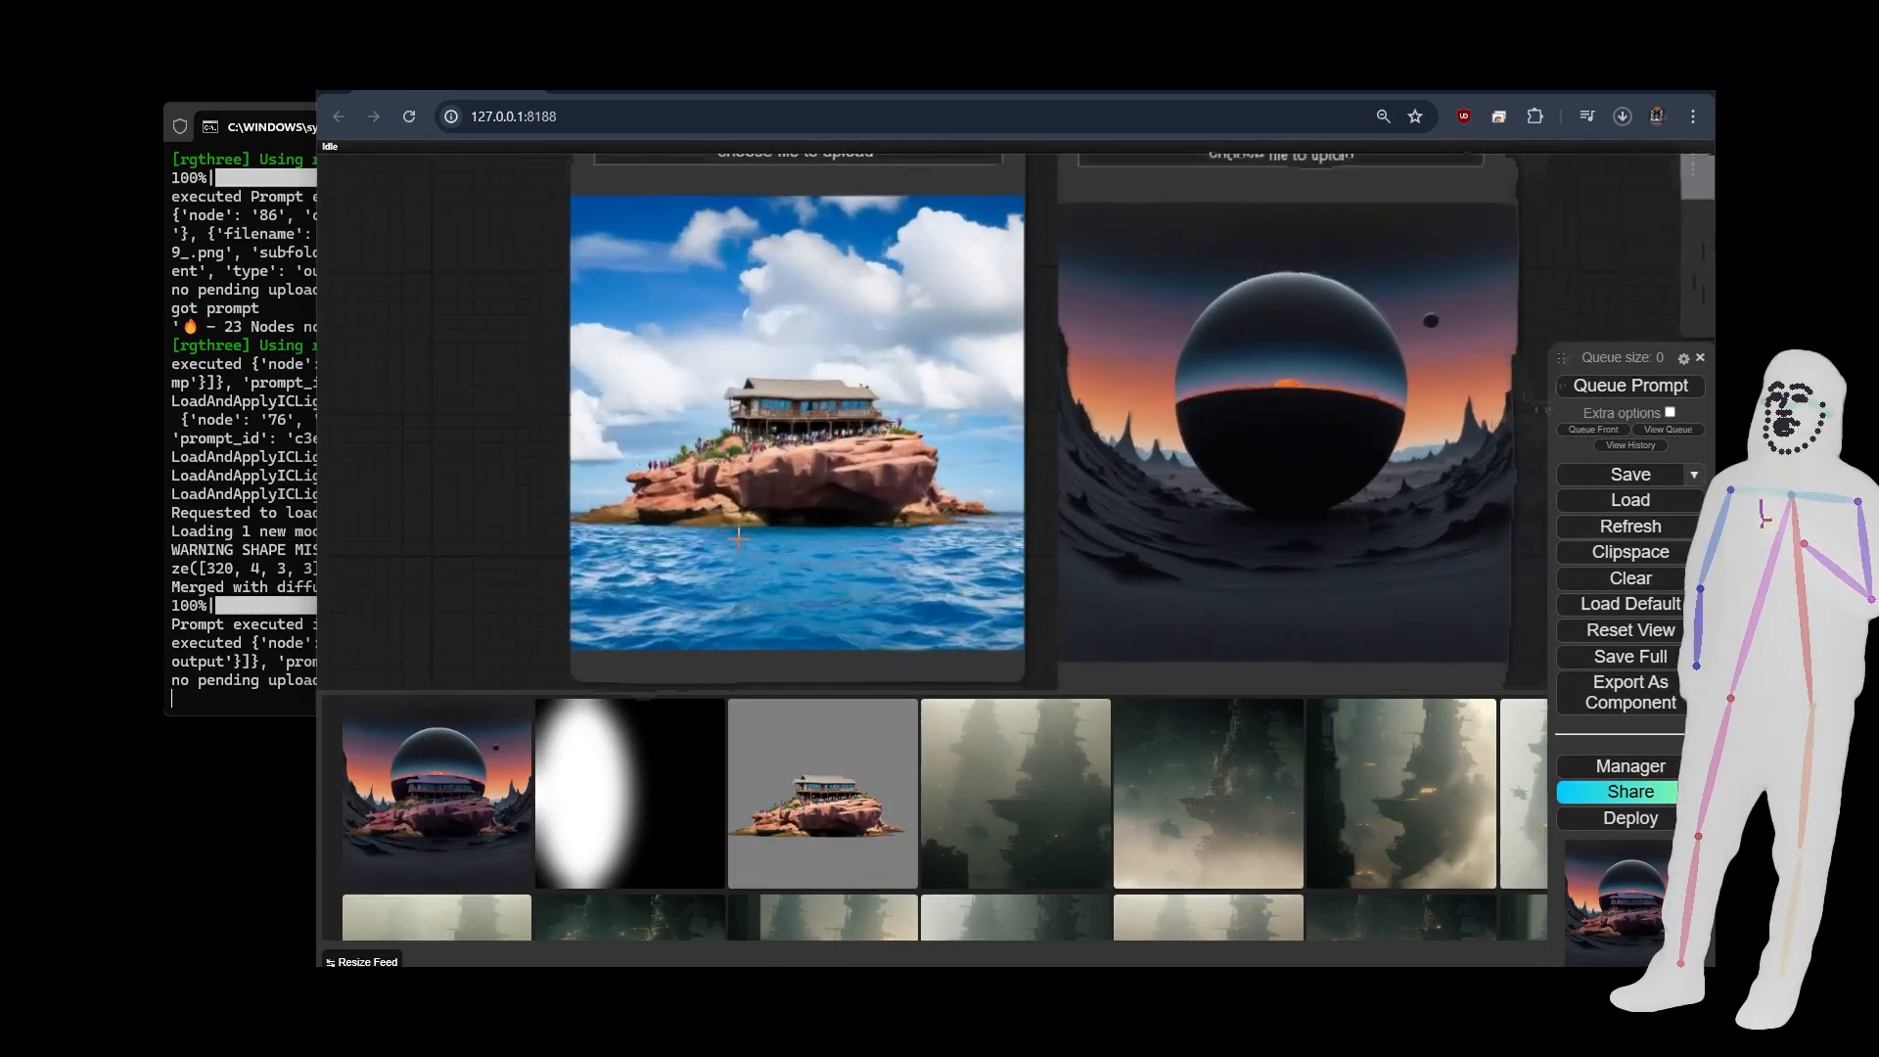
pyautogui.scroll(-6, 729, 479)
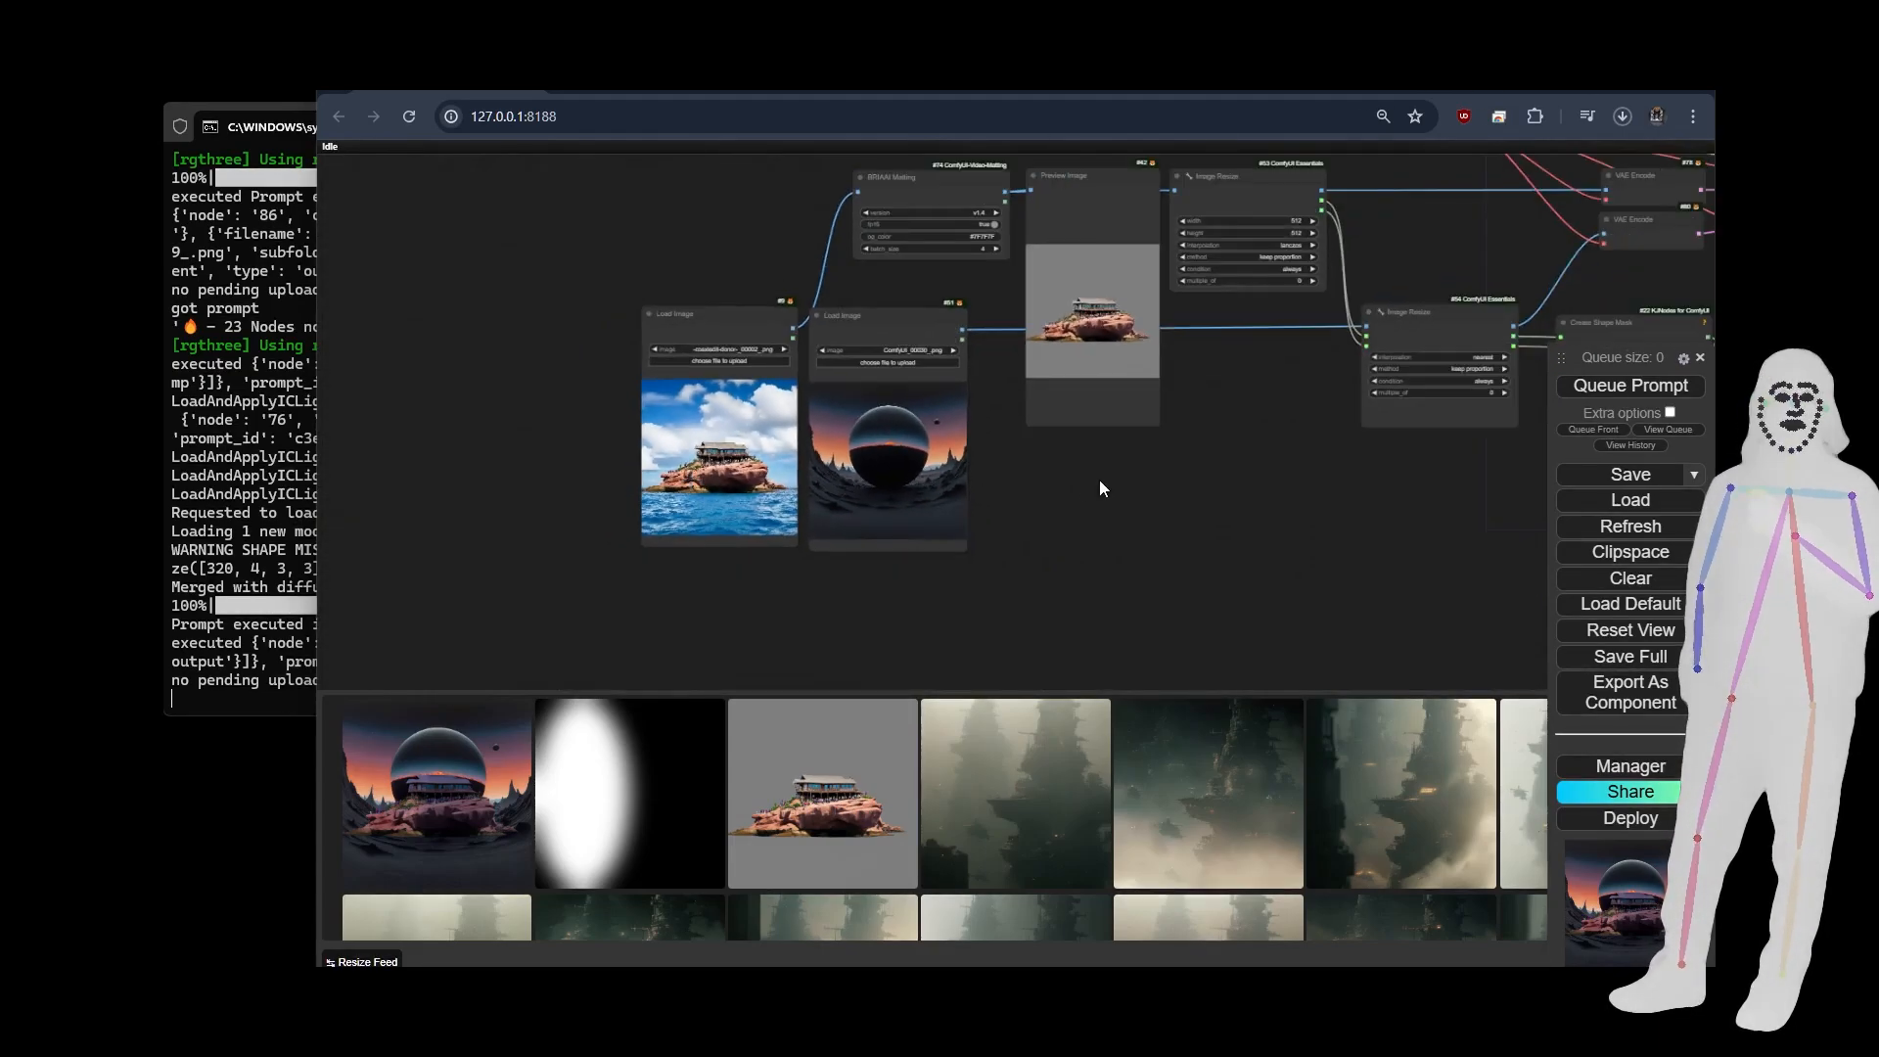
pyautogui.moveTo(1300, 523); pyautogui.dragTo(852, 527)
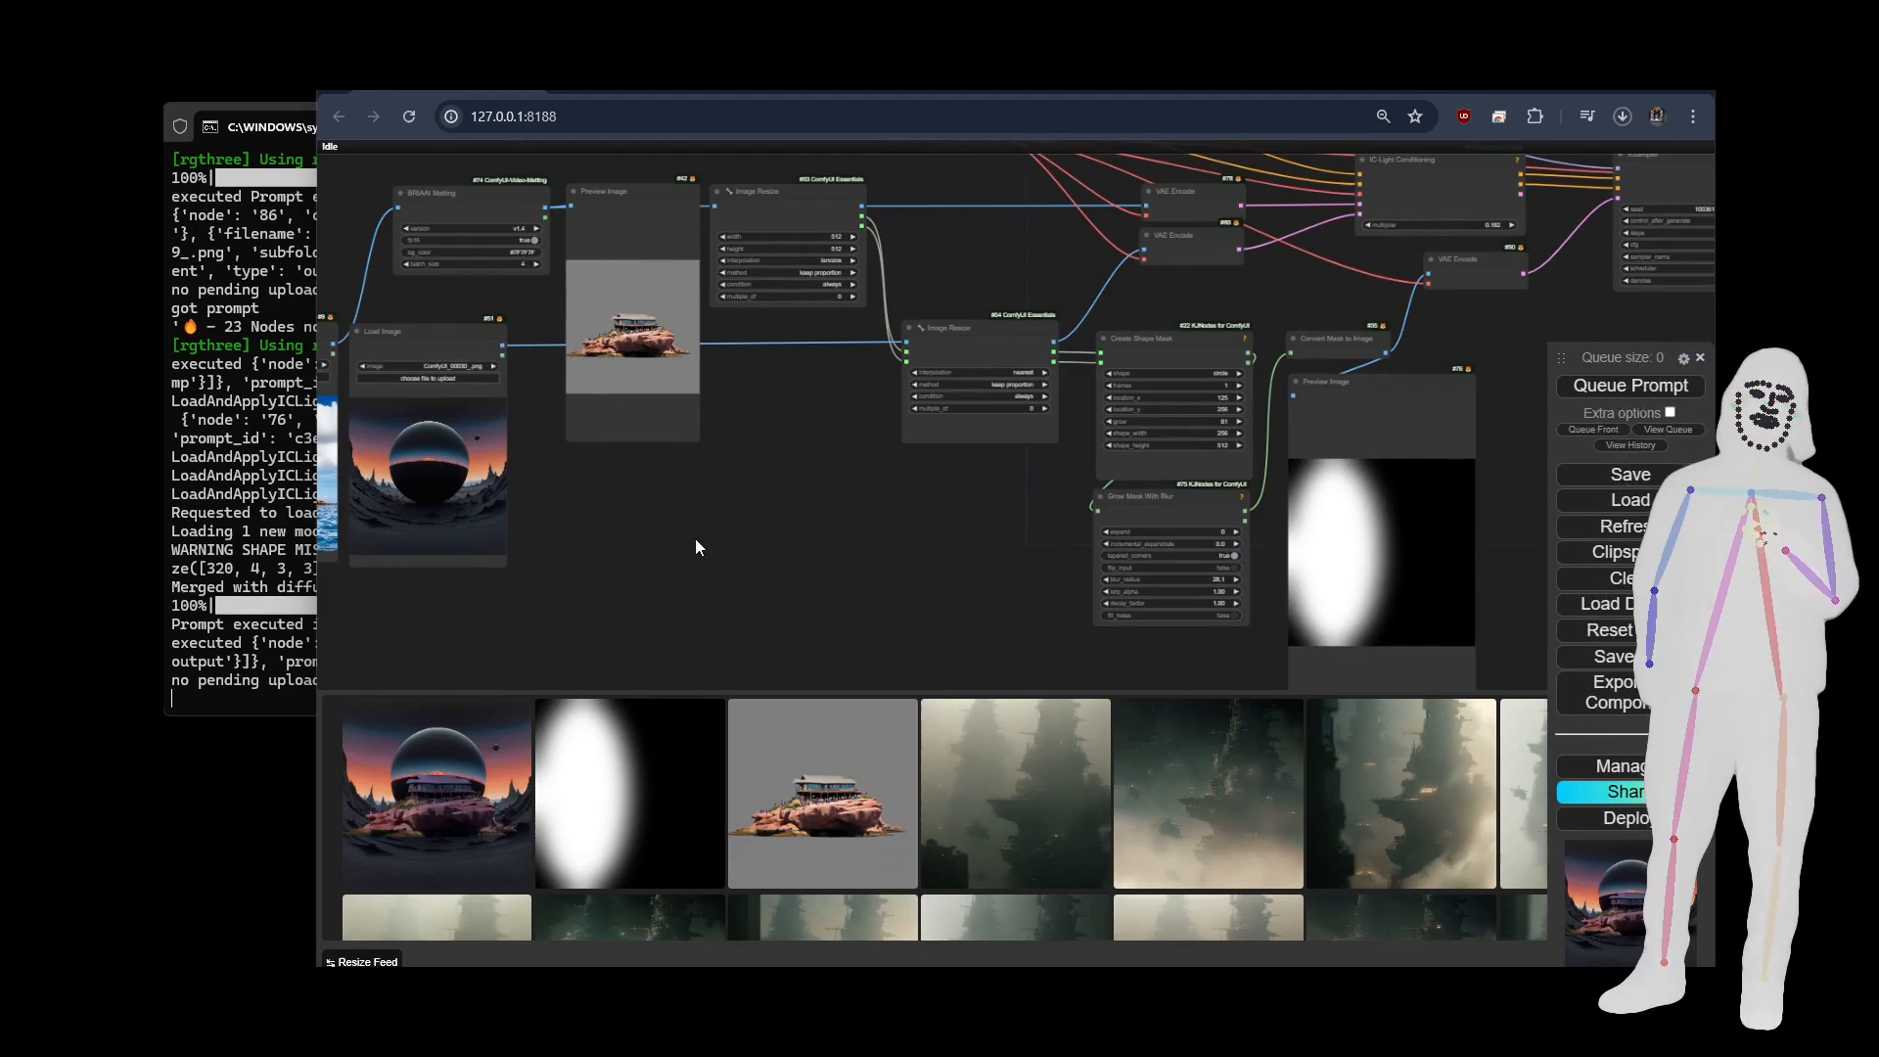
pyautogui.scroll(-6, 914, 533)
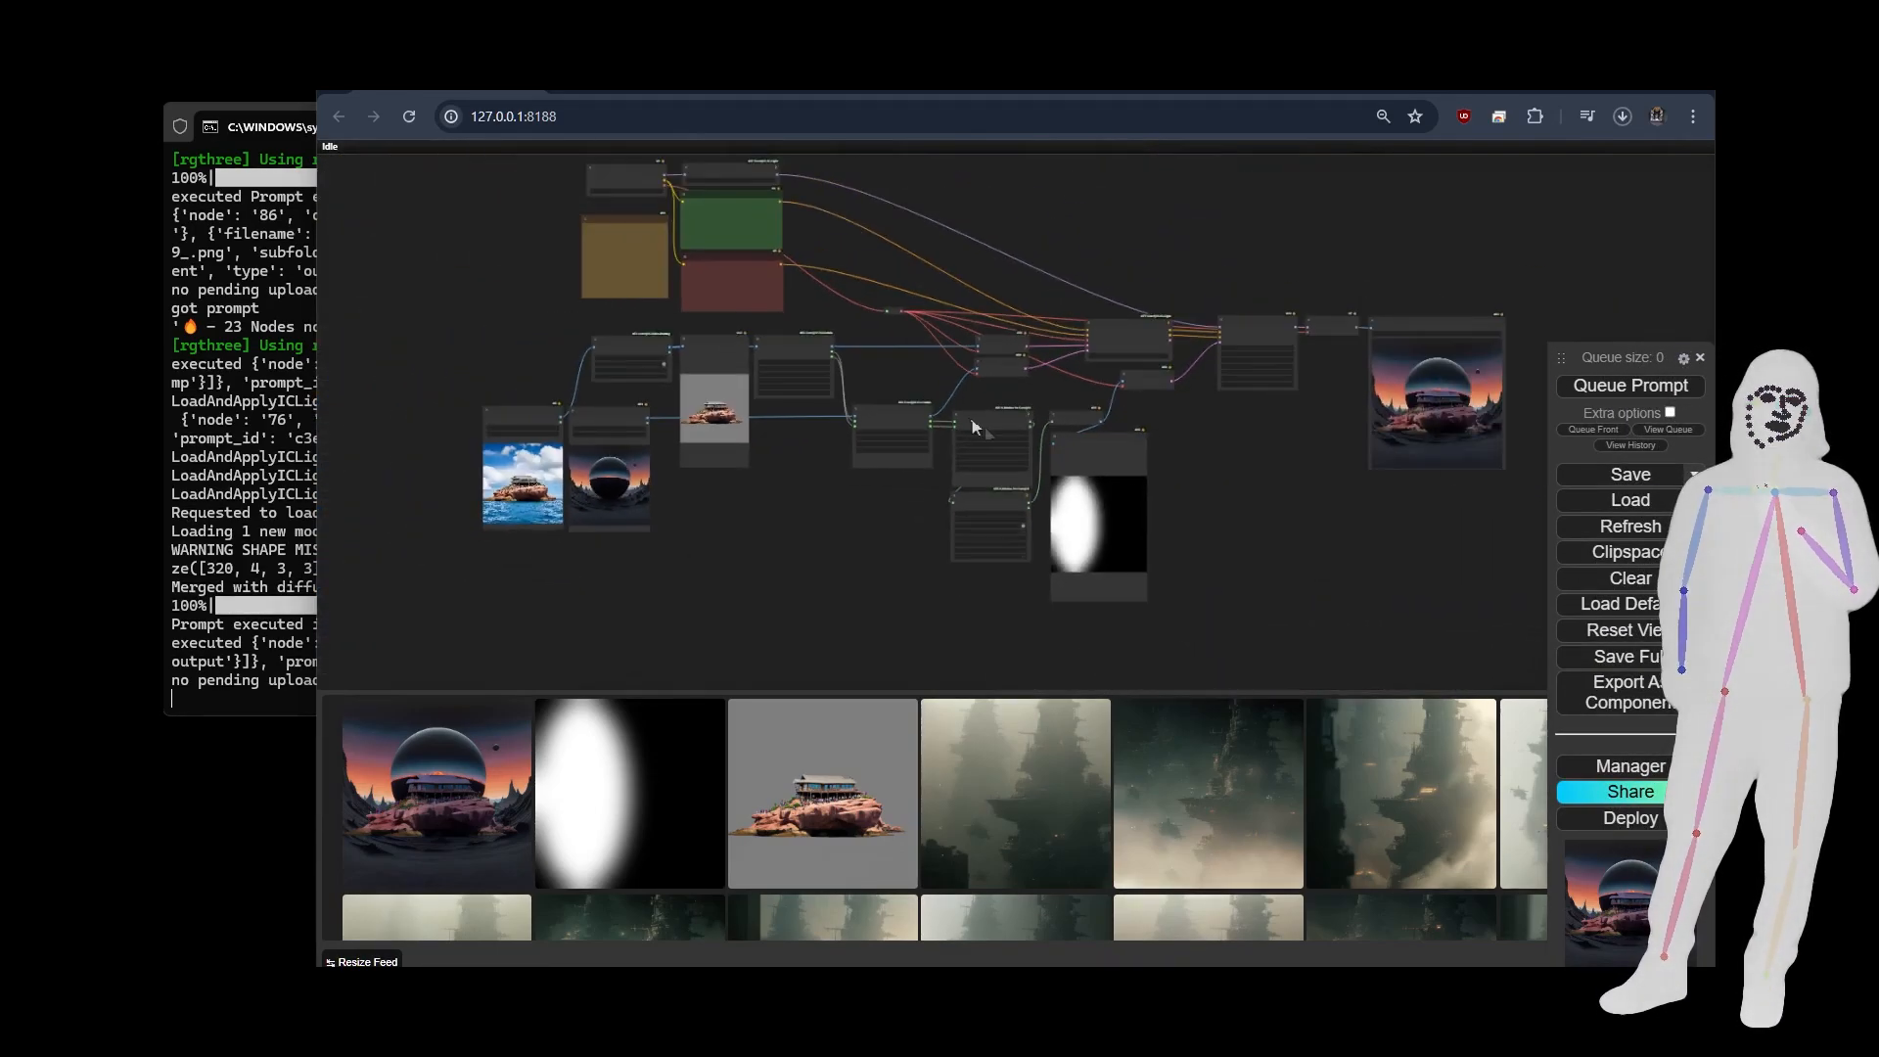
pyautogui.moveTo(1243, 492); pyautogui.dragTo(1186, 508)
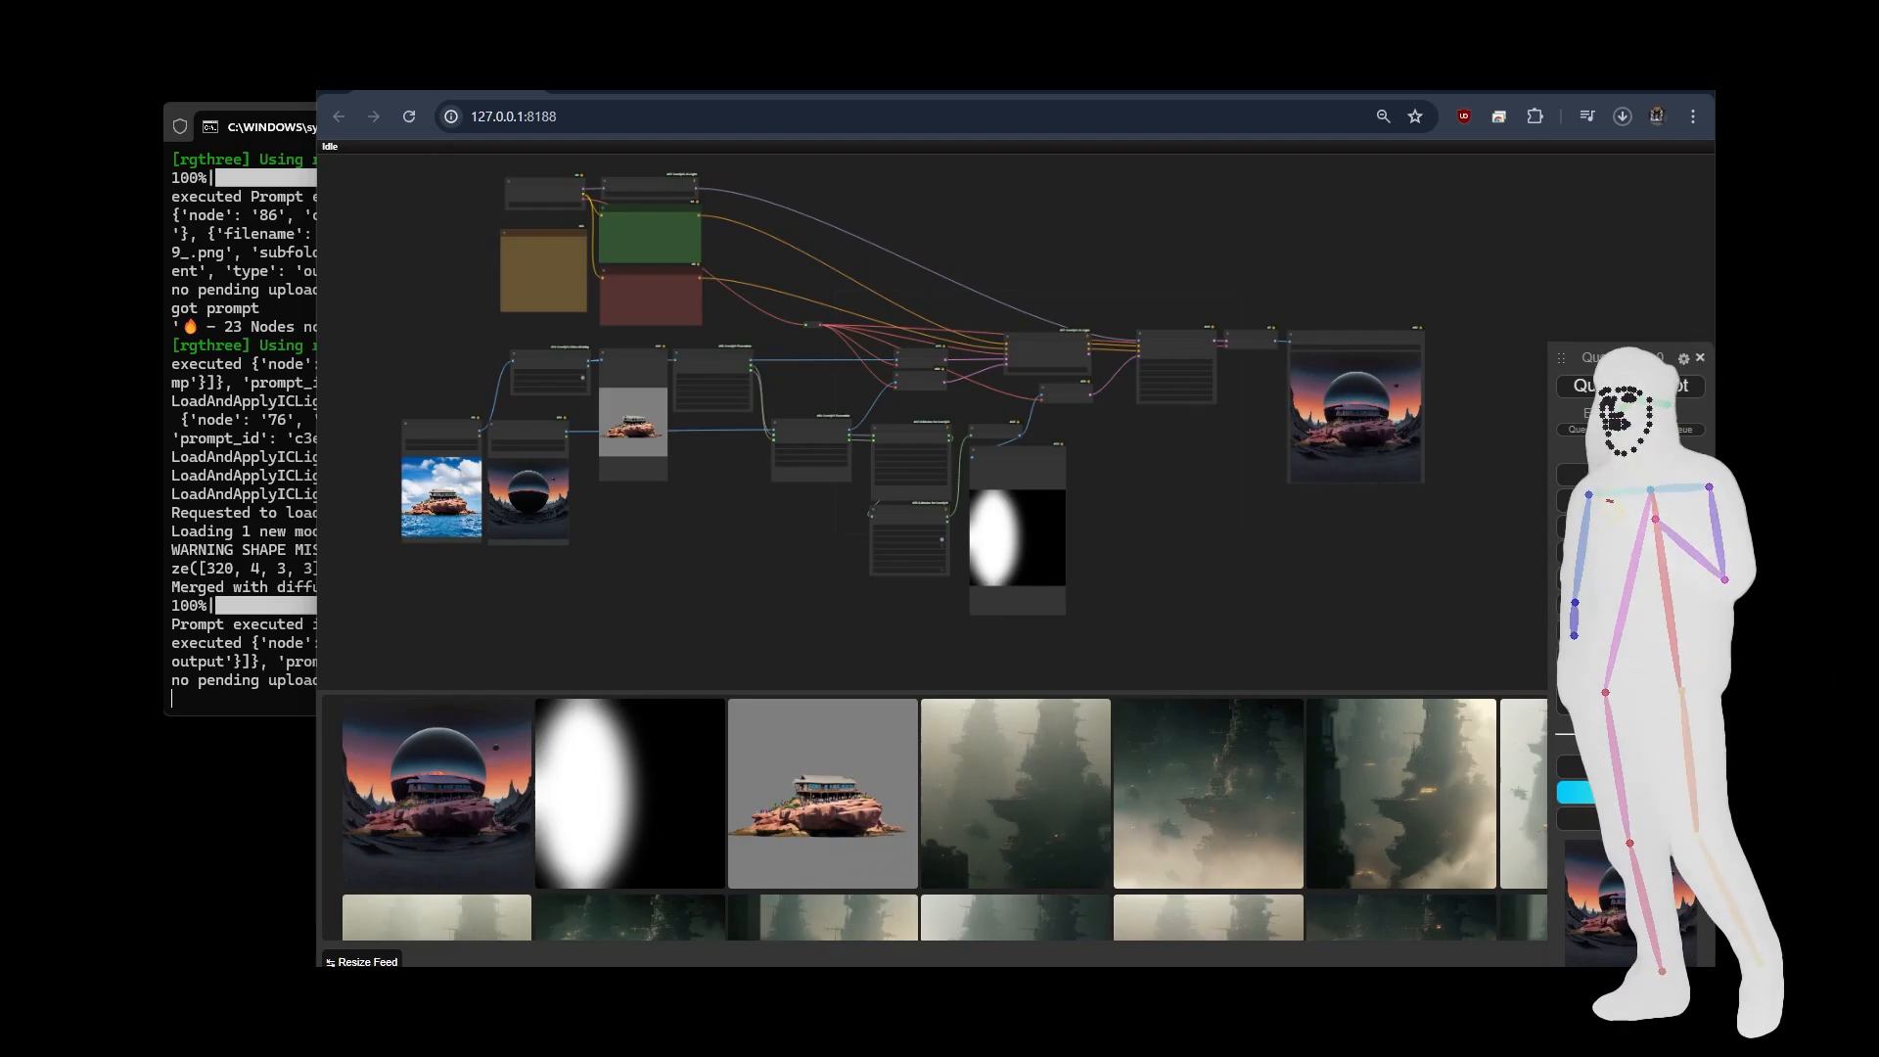
# Load the video relighting workflow that uses two spline editors and examine both spline curves.
pyautogui.moveTo(59, 607); pyautogui.dragTo(722, 564)
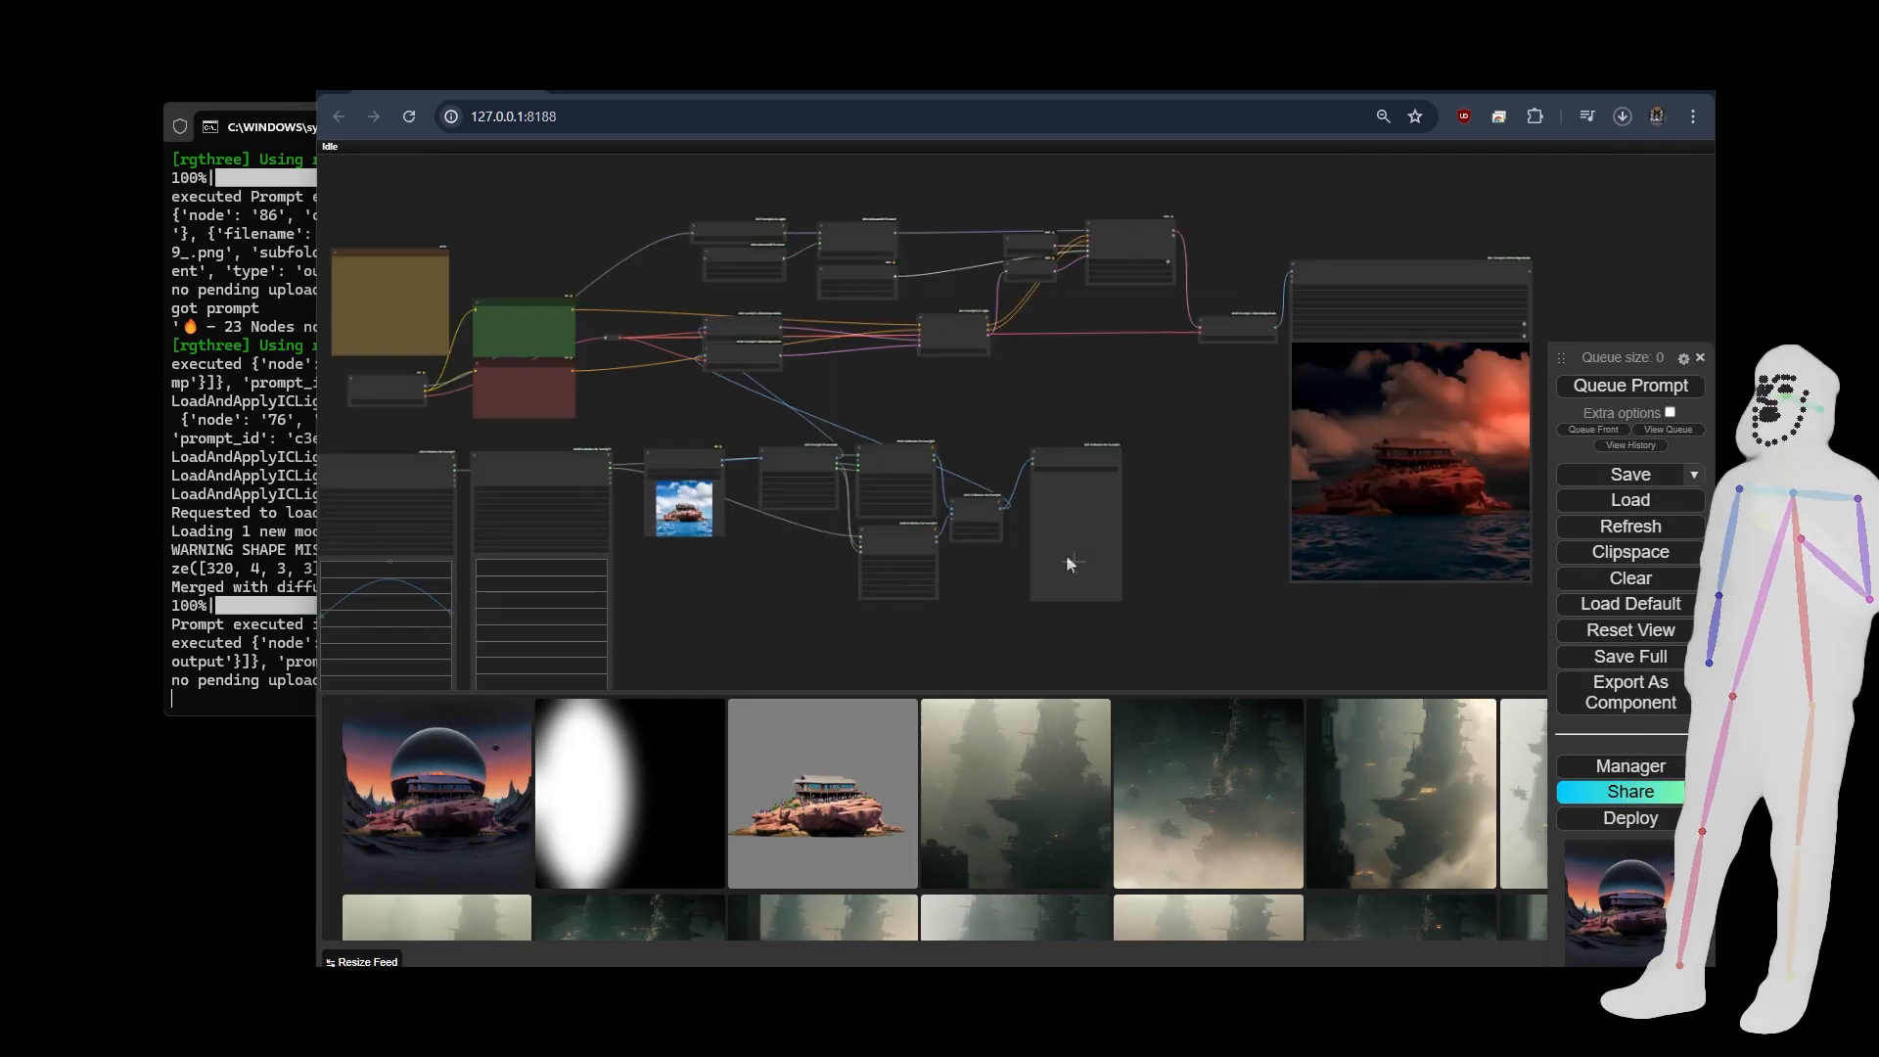
pyautogui.moveTo(1231, 544); pyautogui.dragTo(1586, 293)
pyautogui.scroll(1, 791, 387)
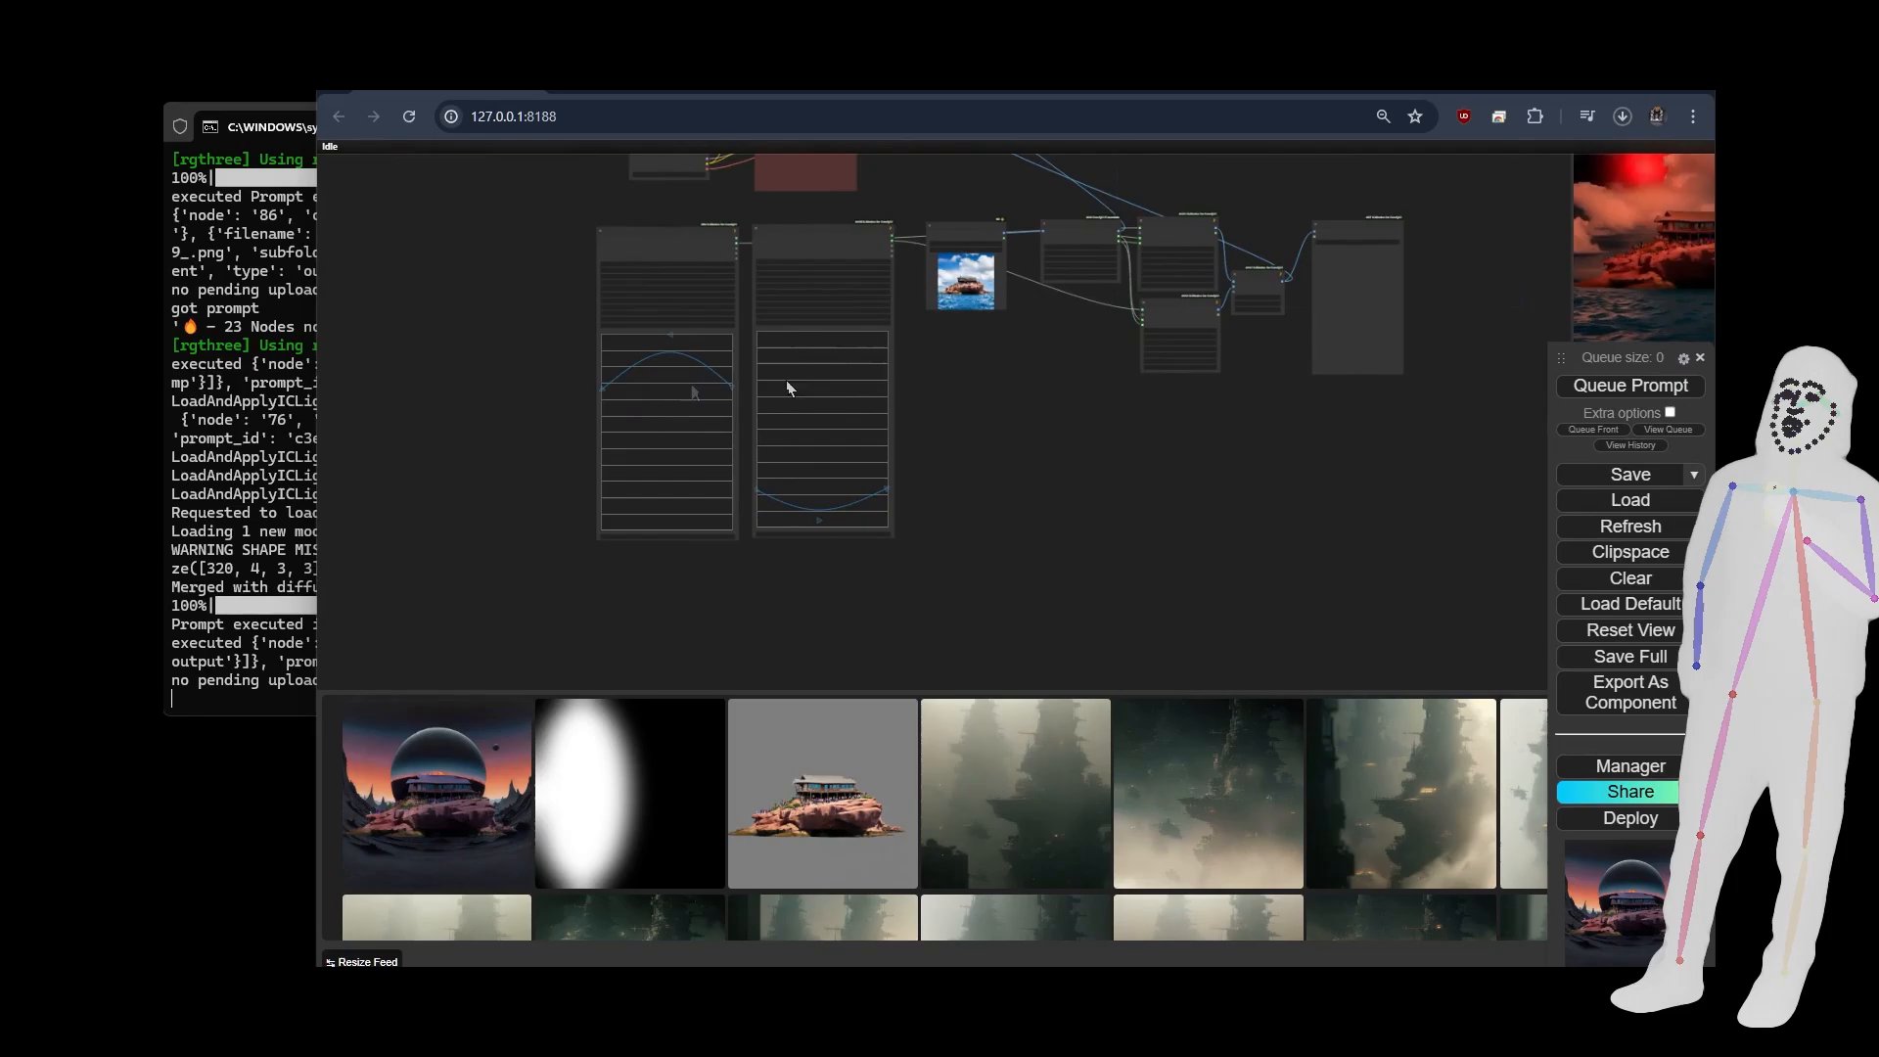
pyautogui.scroll(3, 746, 443)
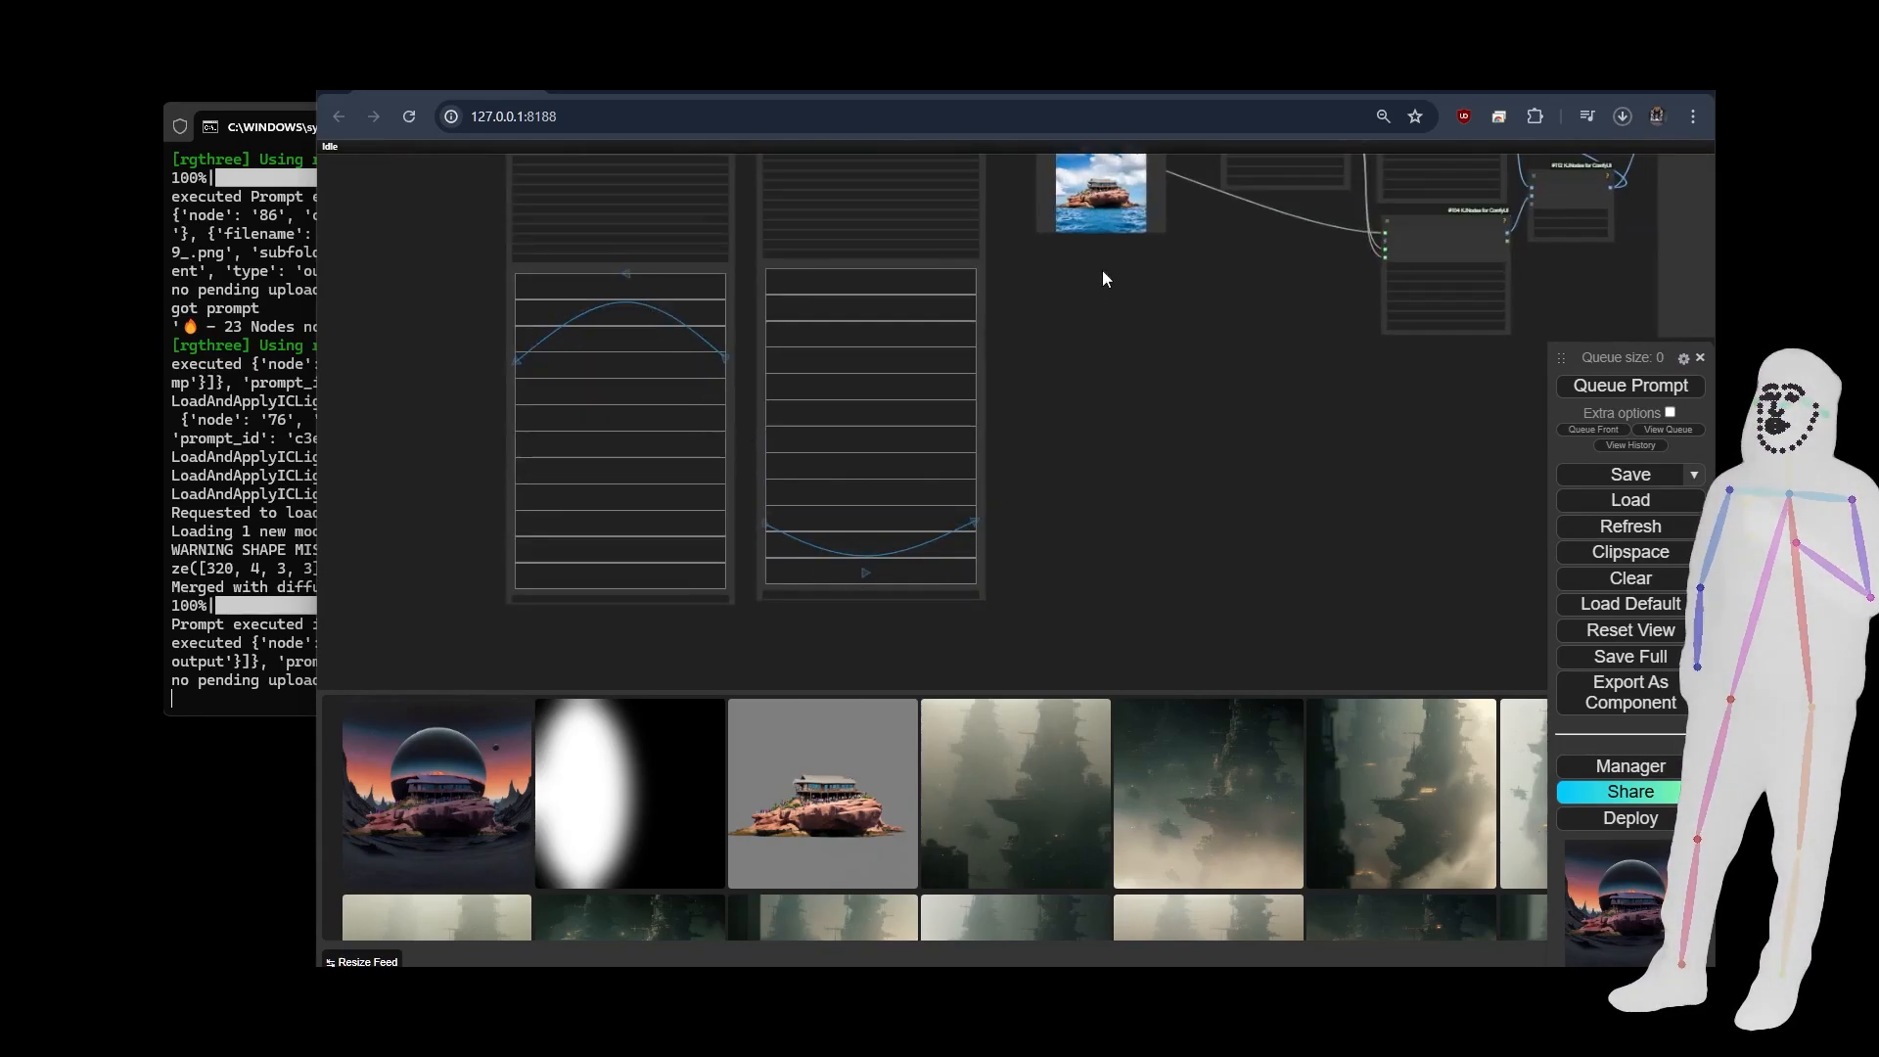
pyautogui.moveTo(1103, 279); pyautogui.dragTo(844, 423)
# Shift the second spline editor down and its connected mask node slightly aside, and follow their links to the video output.
pyautogui.moveTo(638, 235); pyautogui.dragTo(638, 328)
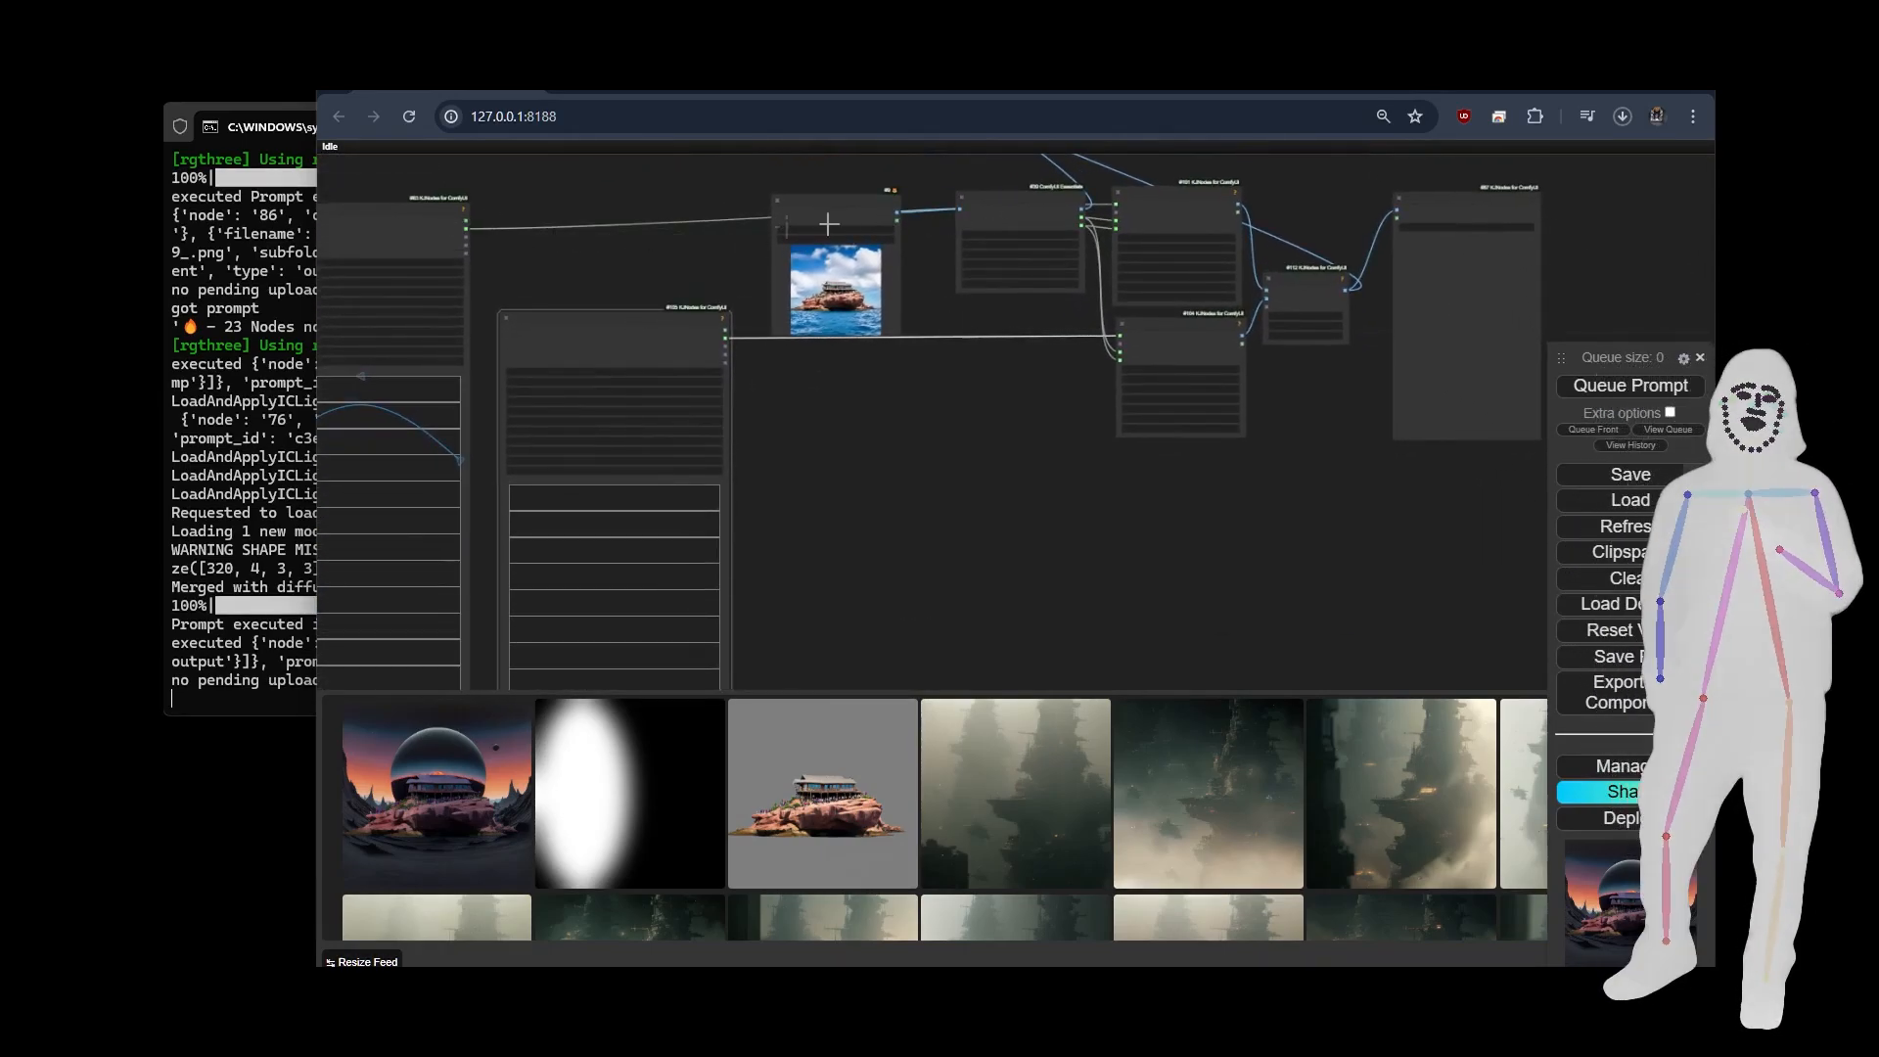
pyautogui.moveTo(1165, 341); pyautogui.dragTo(1174, 343)
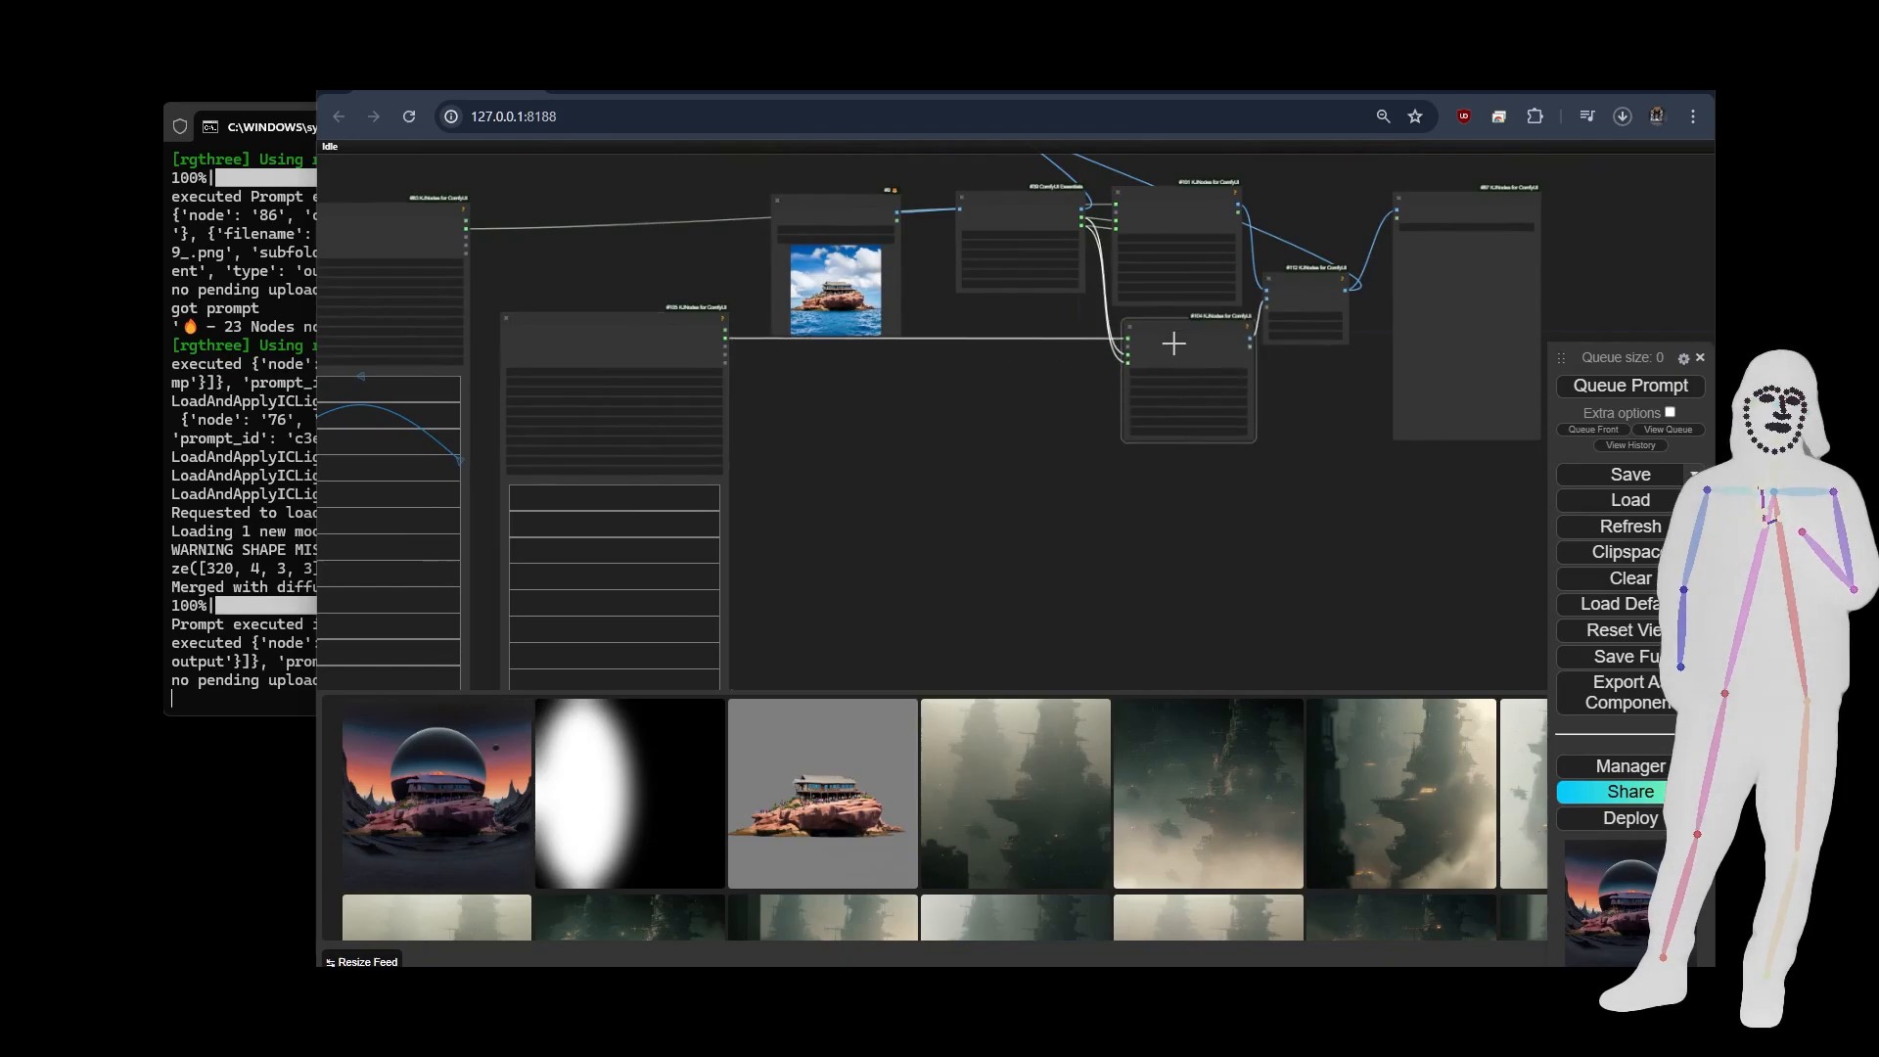
pyautogui.scroll(-5, 855, 574)
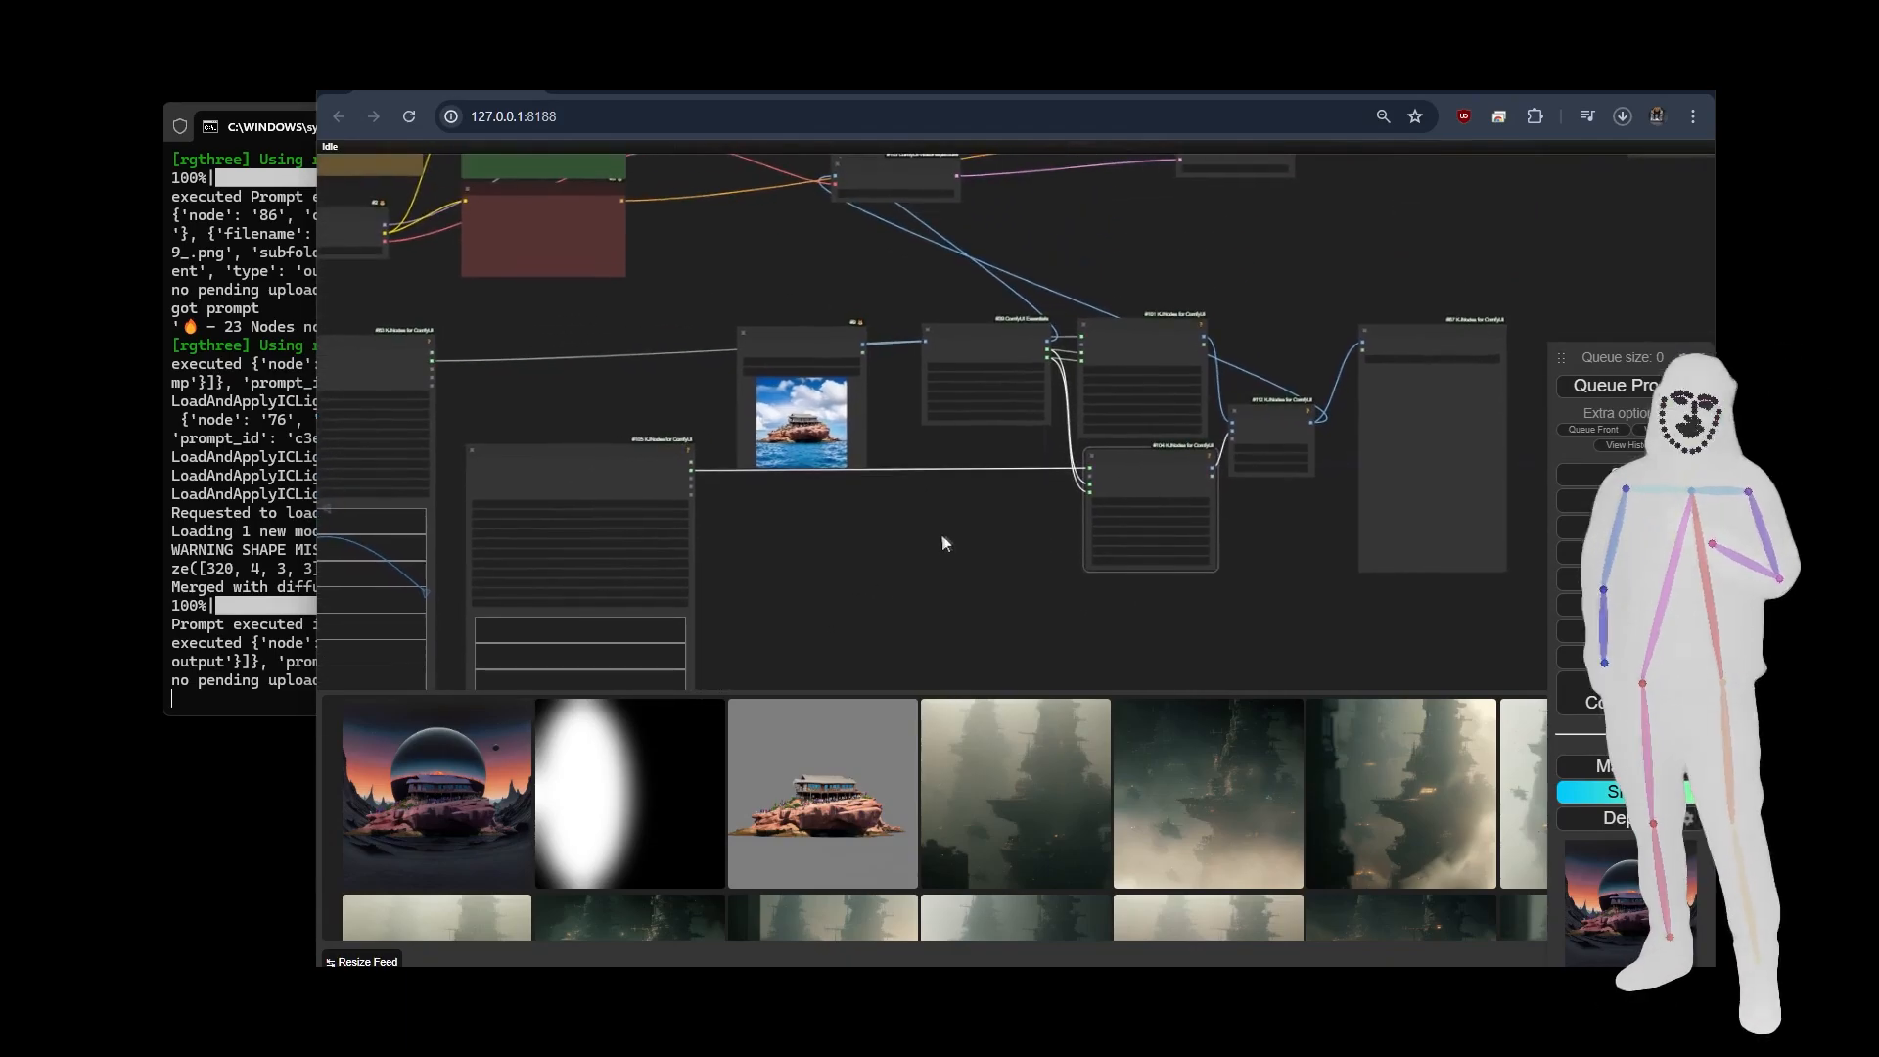
pyautogui.moveTo(836, 589); pyautogui.dragTo(754, 589)
pyautogui.moveTo(1230, 601); pyautogui.dragTo(894, 611)
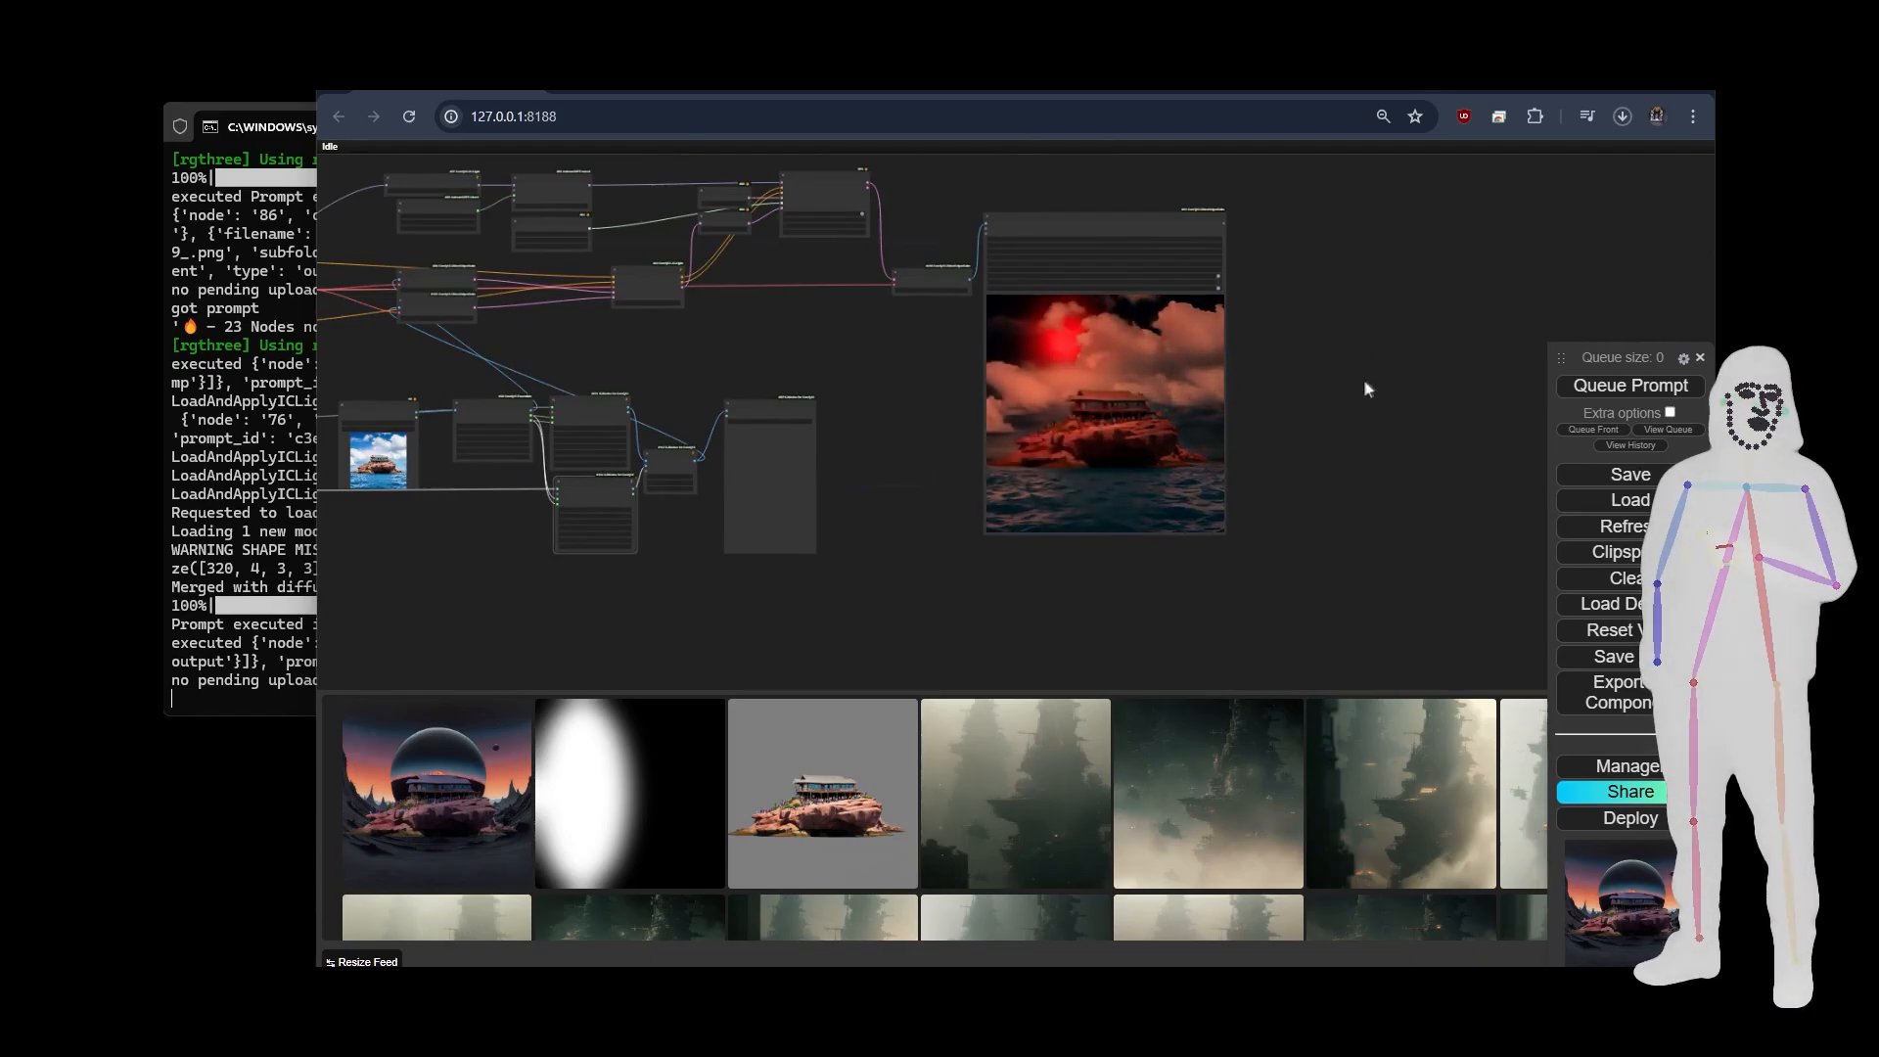
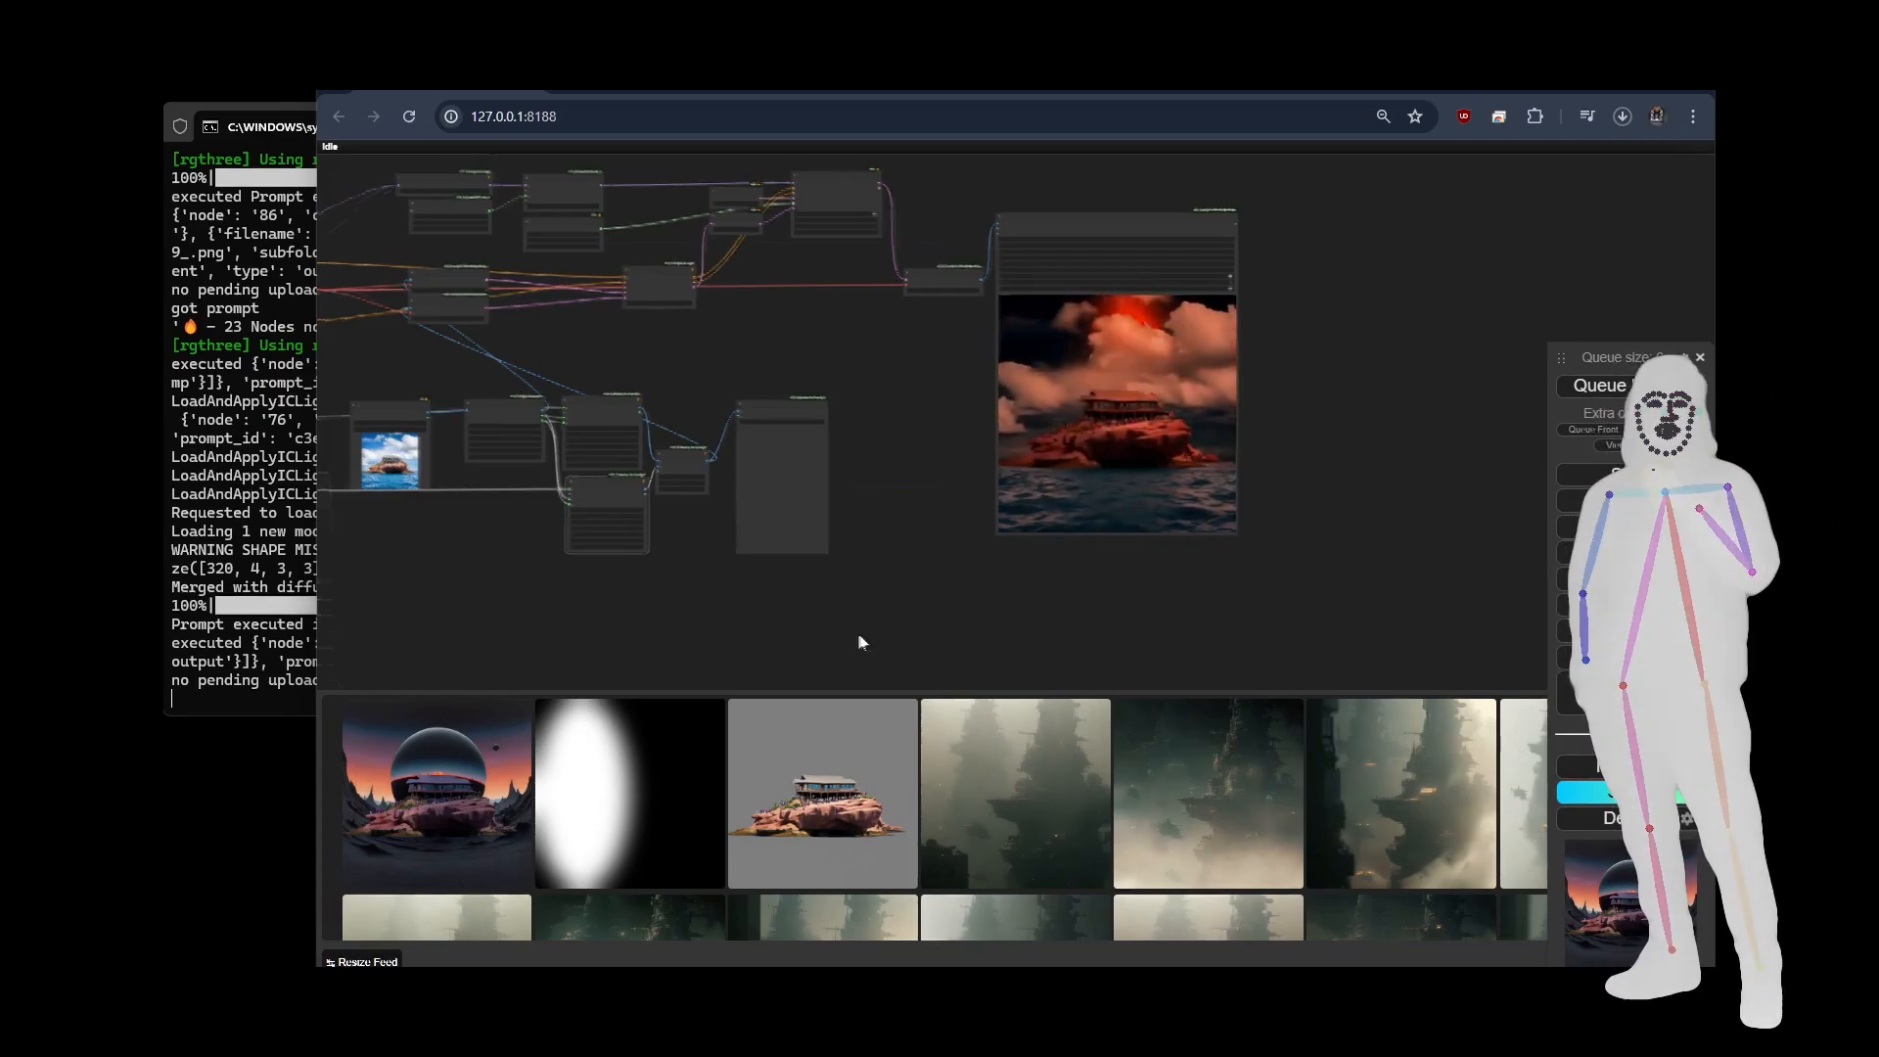
# Switch the Load Image node's source to the picture of a woman standing in a red doorway.
pyautogui.moveTo(857, 632); pyautogui.dragTo(1071, 642)
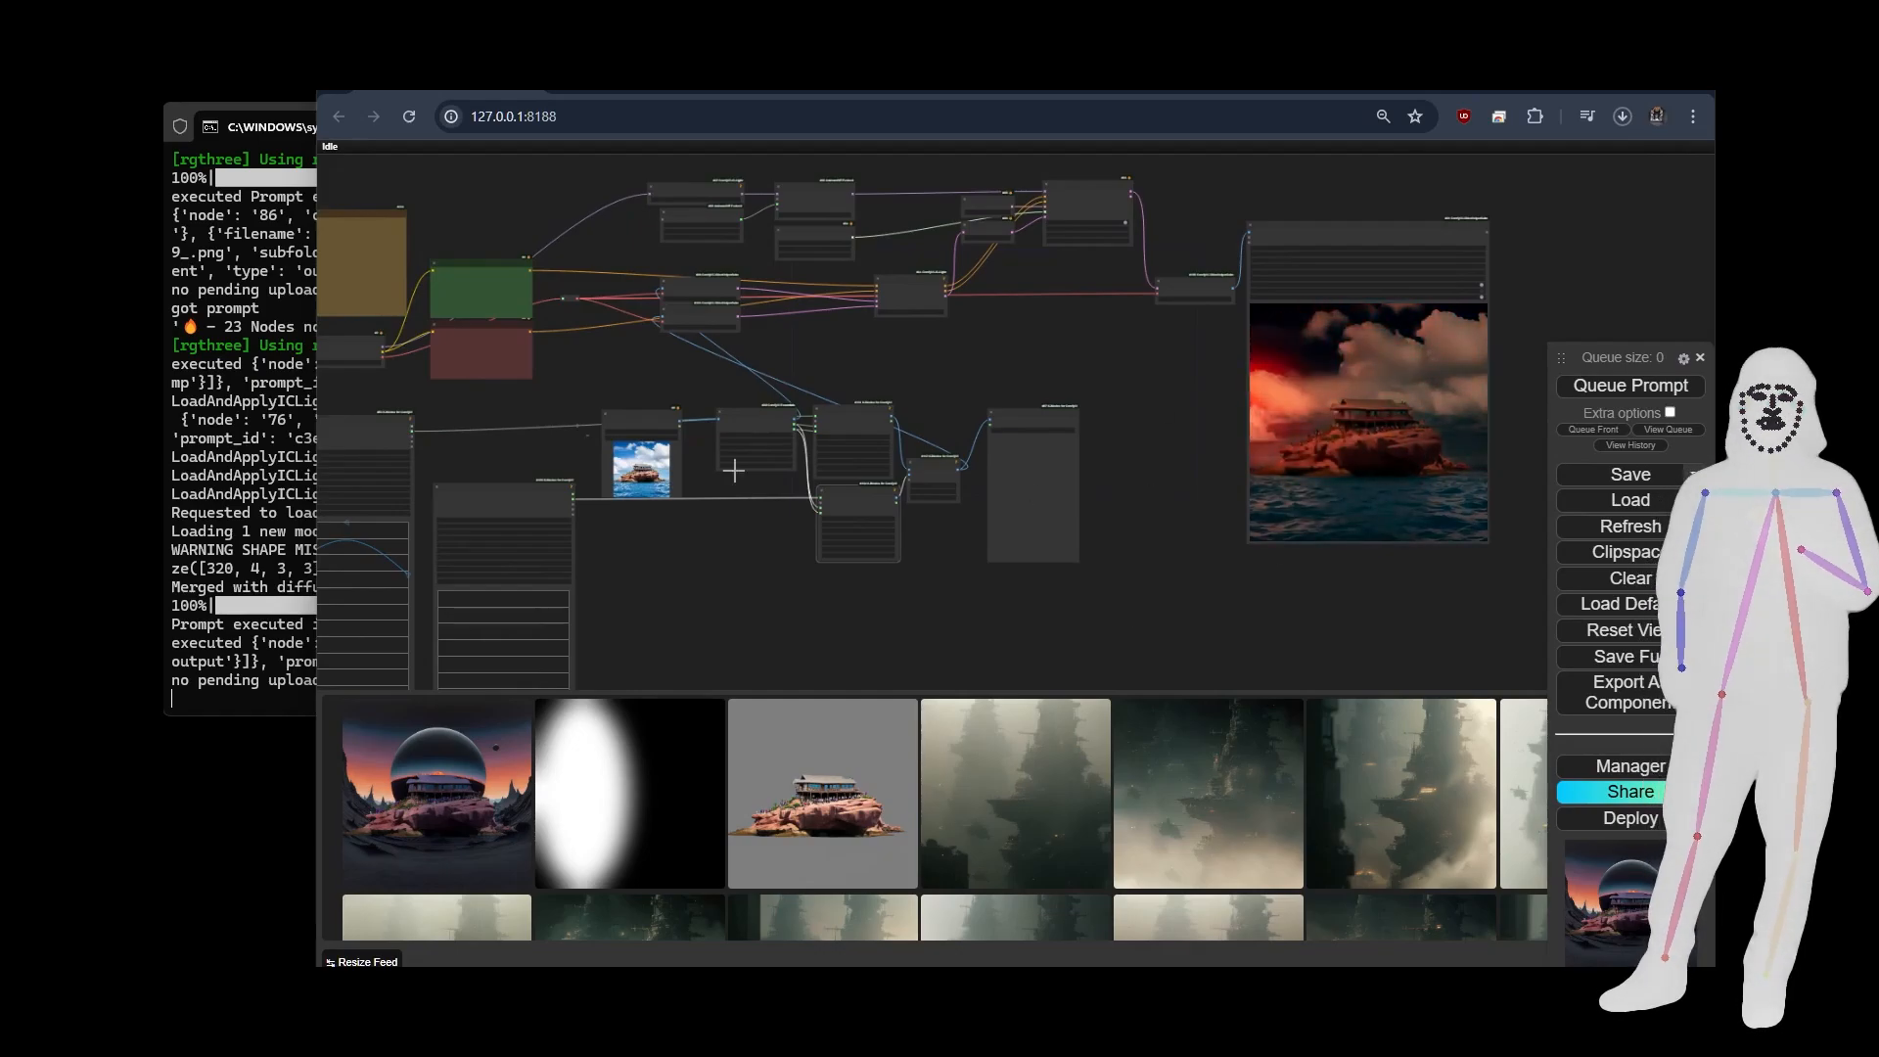
pyautogui.moveTo(558, 386); pyautogui.dragTo(730, 384)
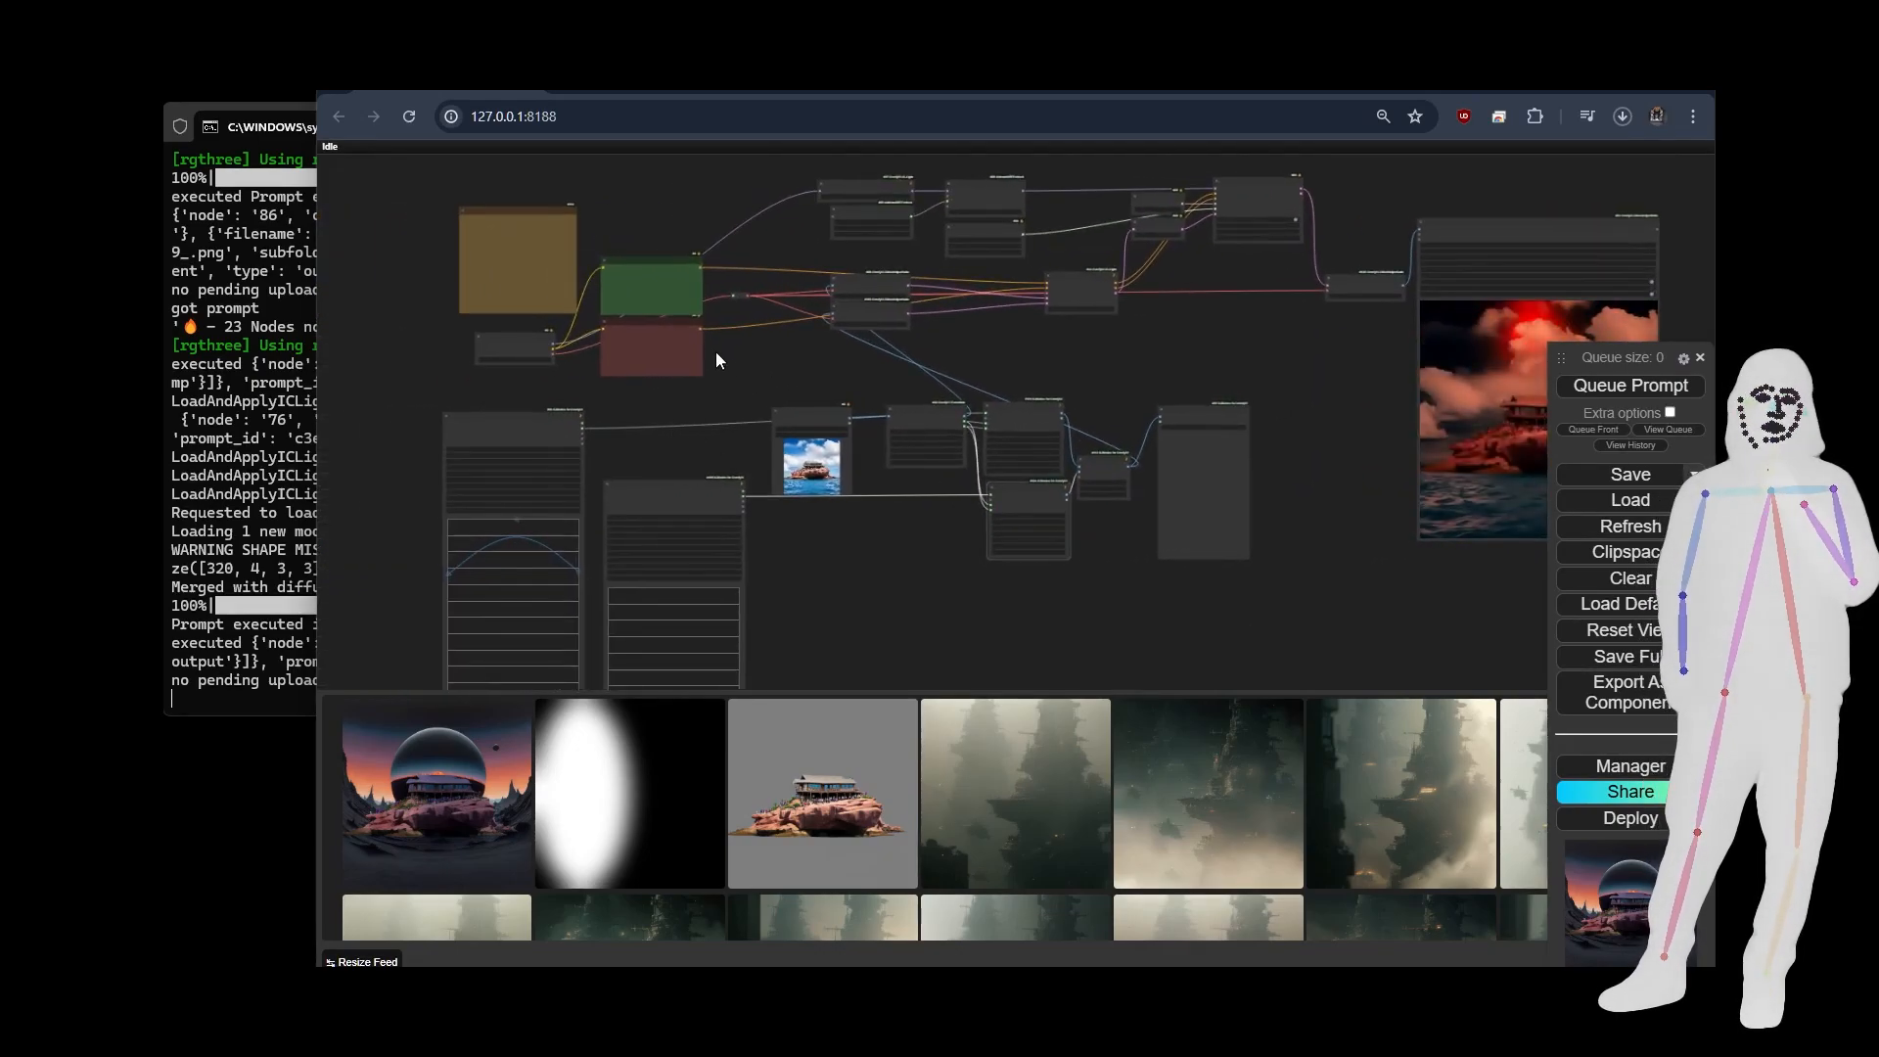
pyautogui.scroll(2, 715, 353)
pyautogui.scroll(10, 625, 253)
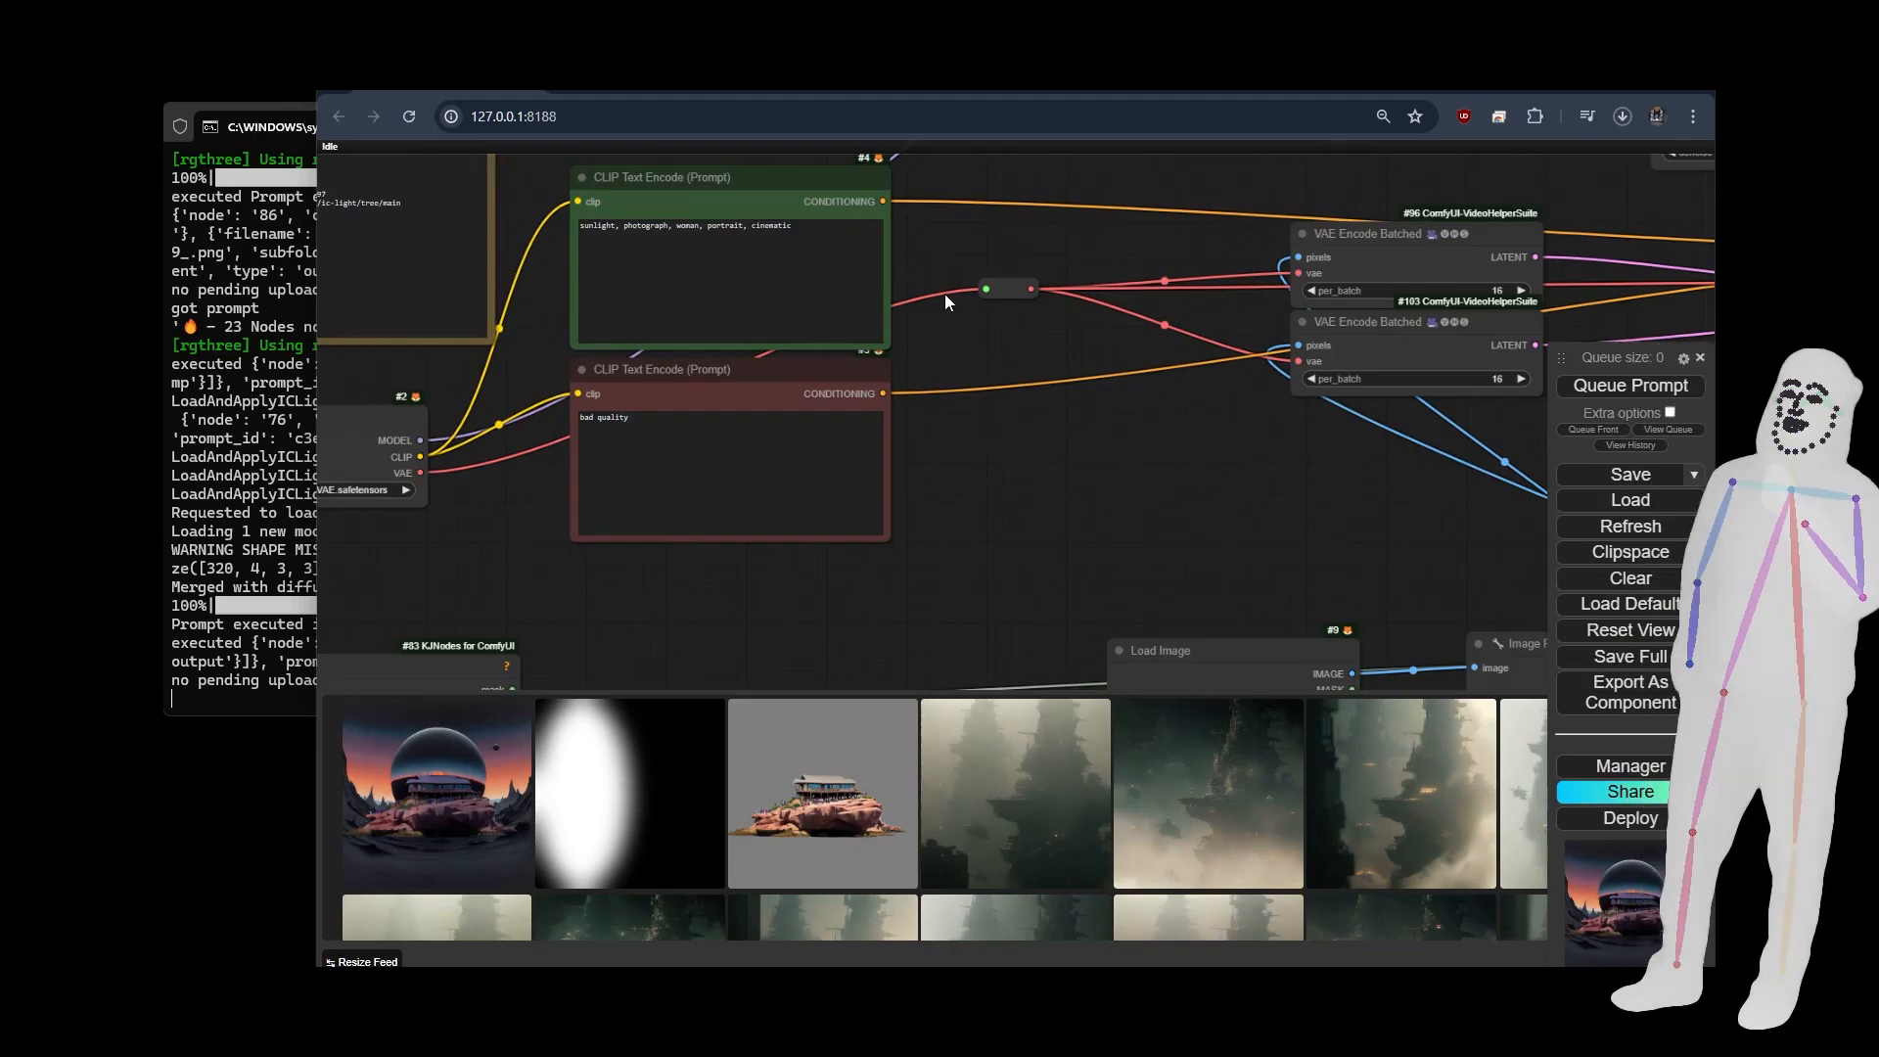
pyautogui.moveTo(501, 474); pyautogui.dragTo(942, 360)
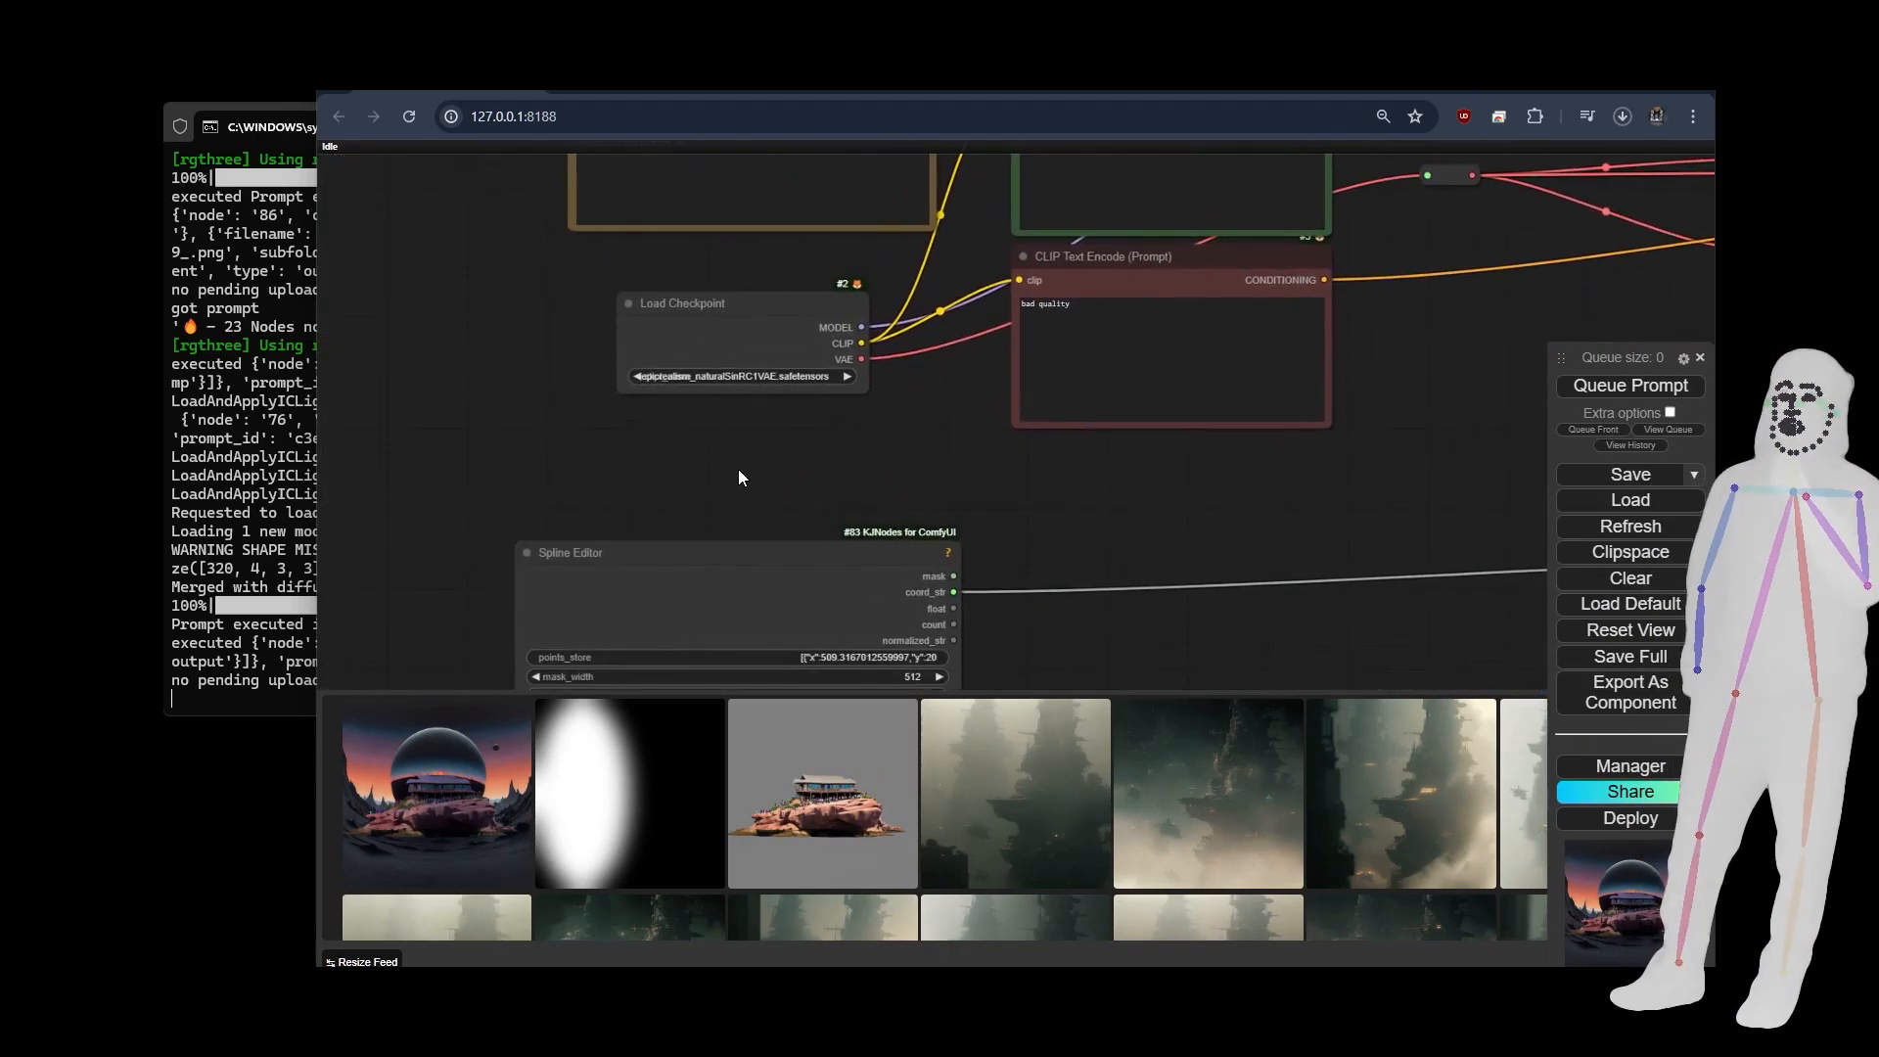
pyautogui.moveTo(756, 474); pyautogui.dragTo(402, 351)
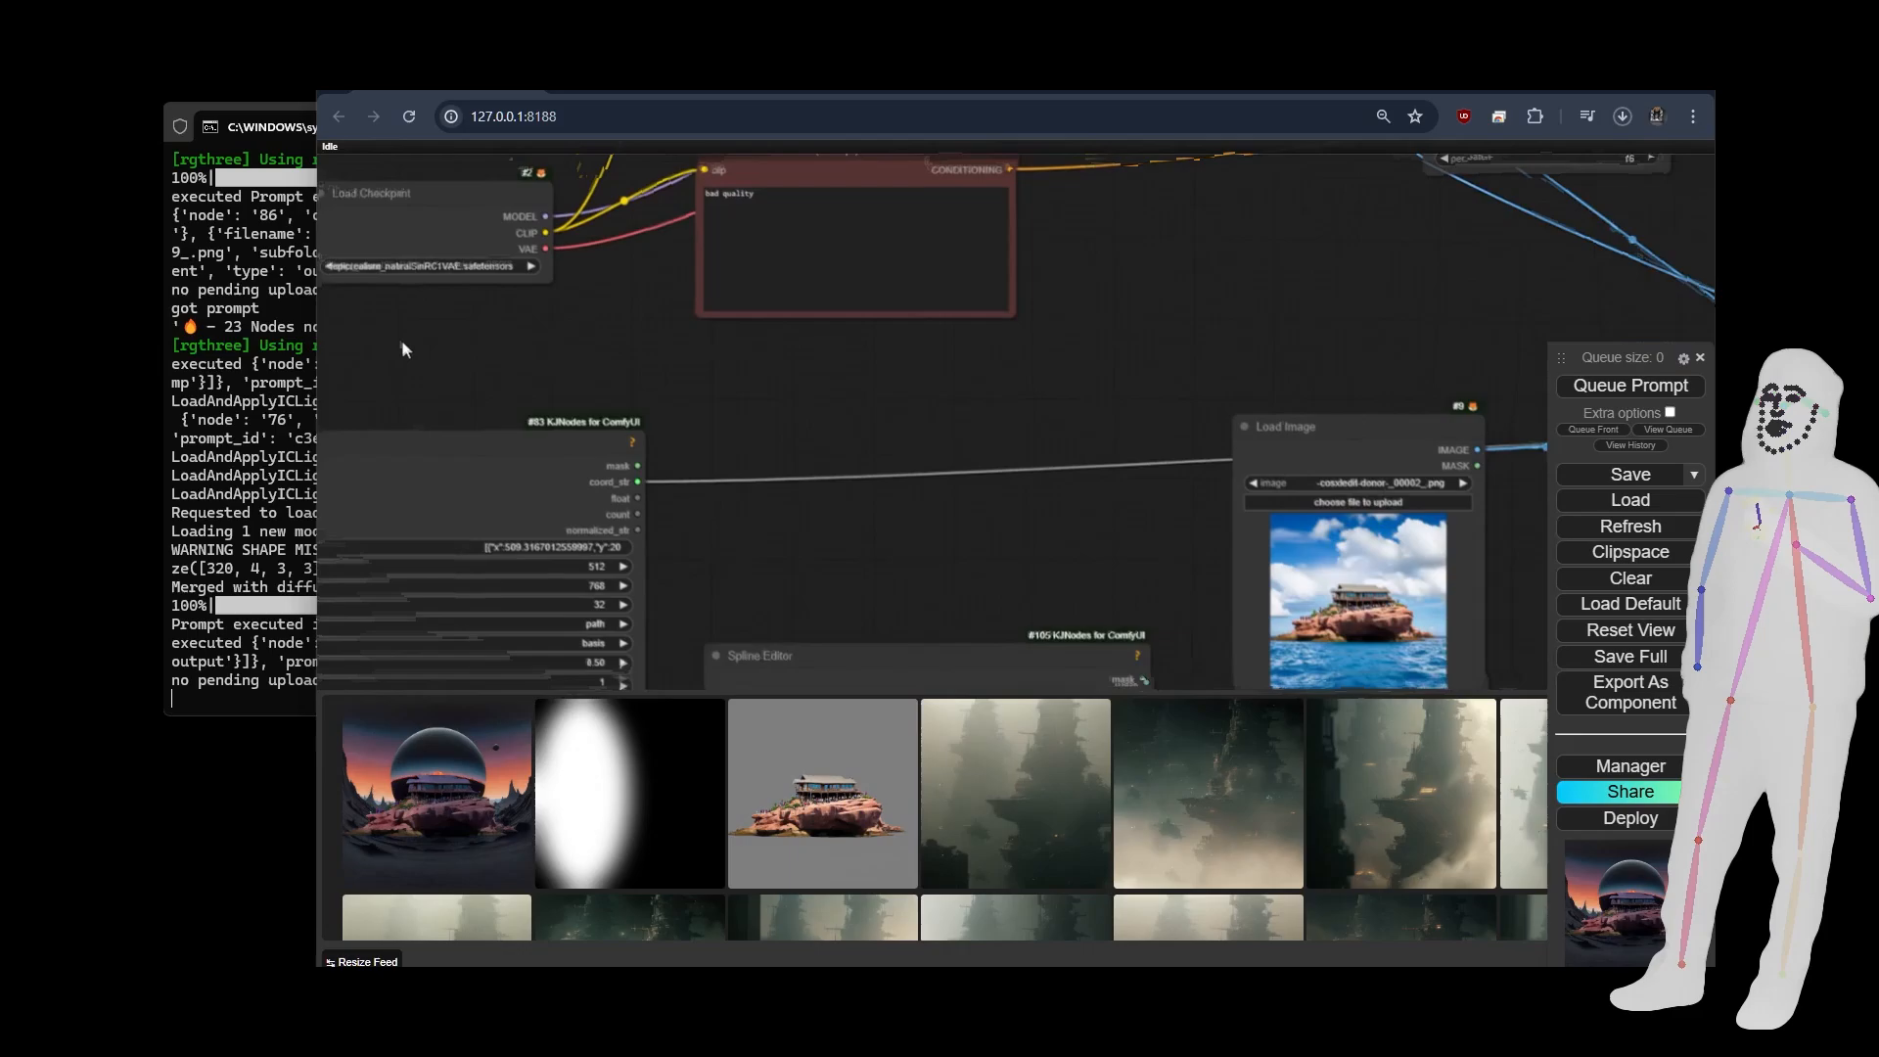
pyautogui.moveTo(1082, 444); pyautogui.dragTo(710, 323)
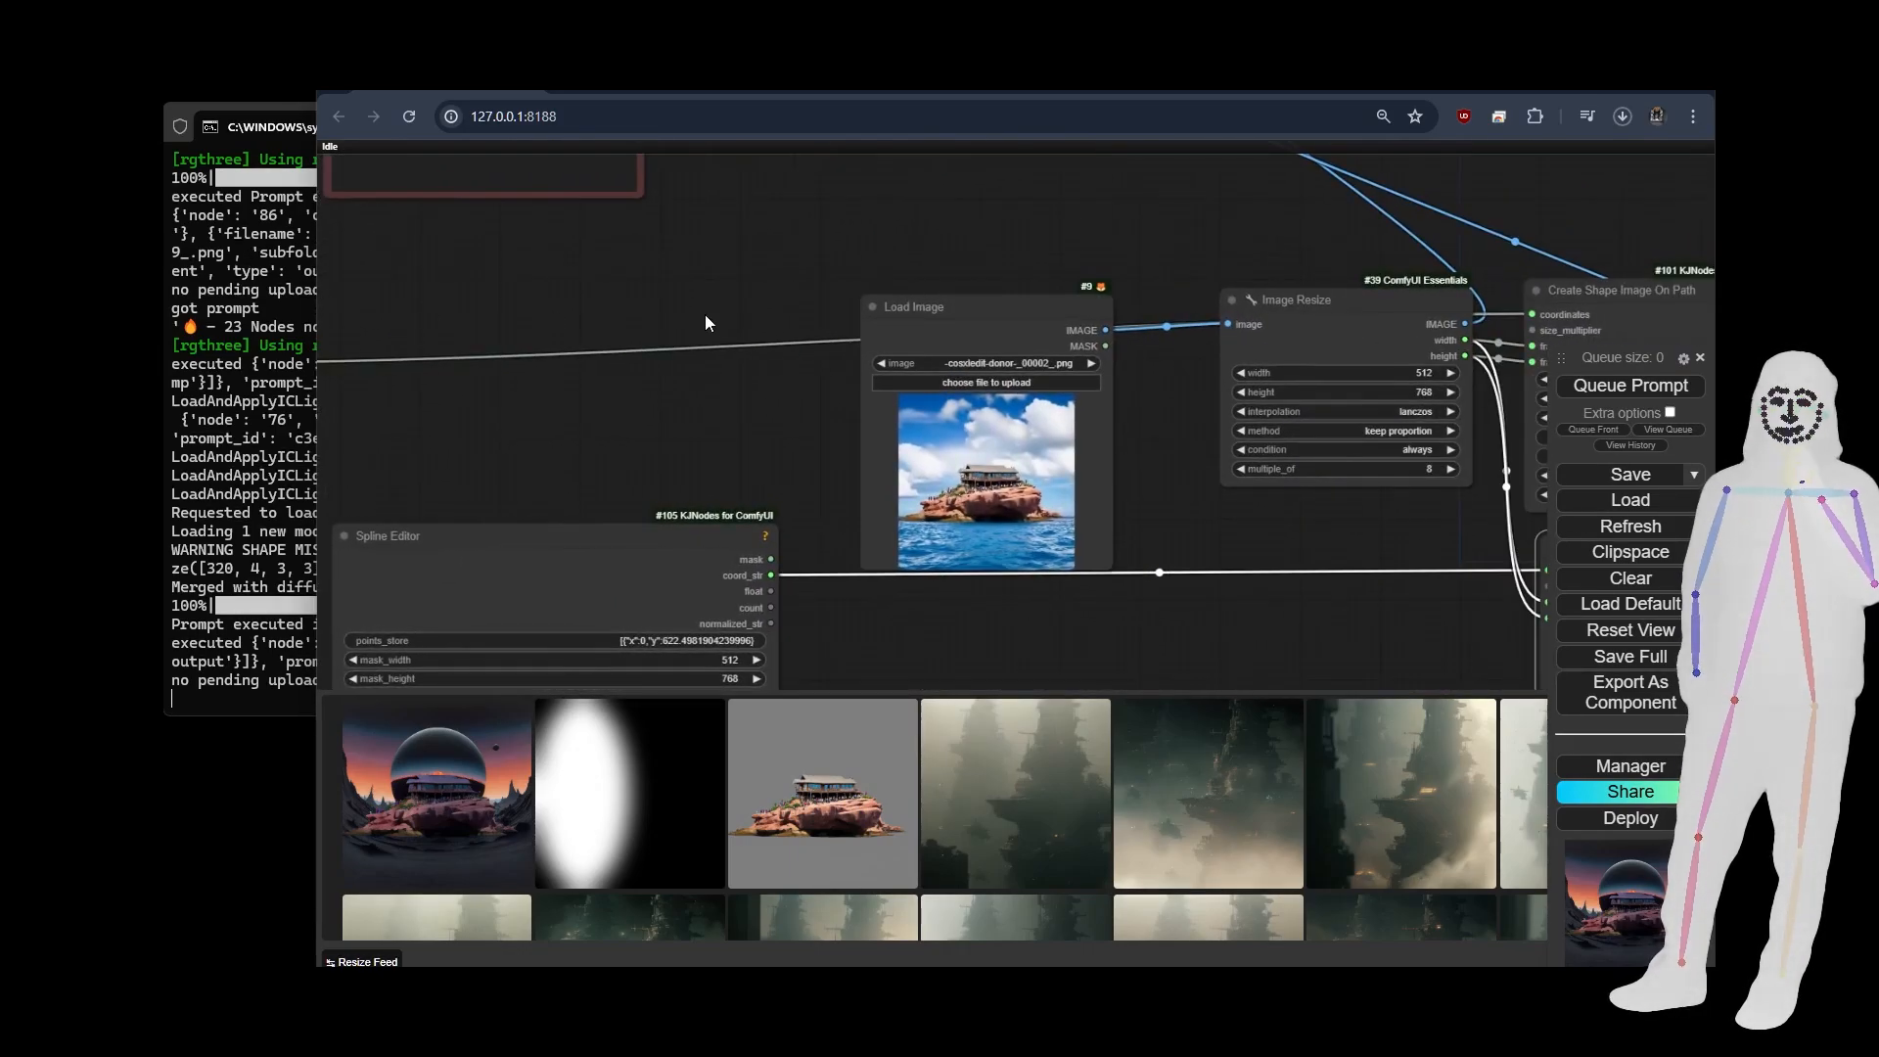
pyautogui.click(1092, 363)
pyautogui.click(1092, 363)
pyautogui.click(1091, 363)
pyautogui.click(1090, 364)
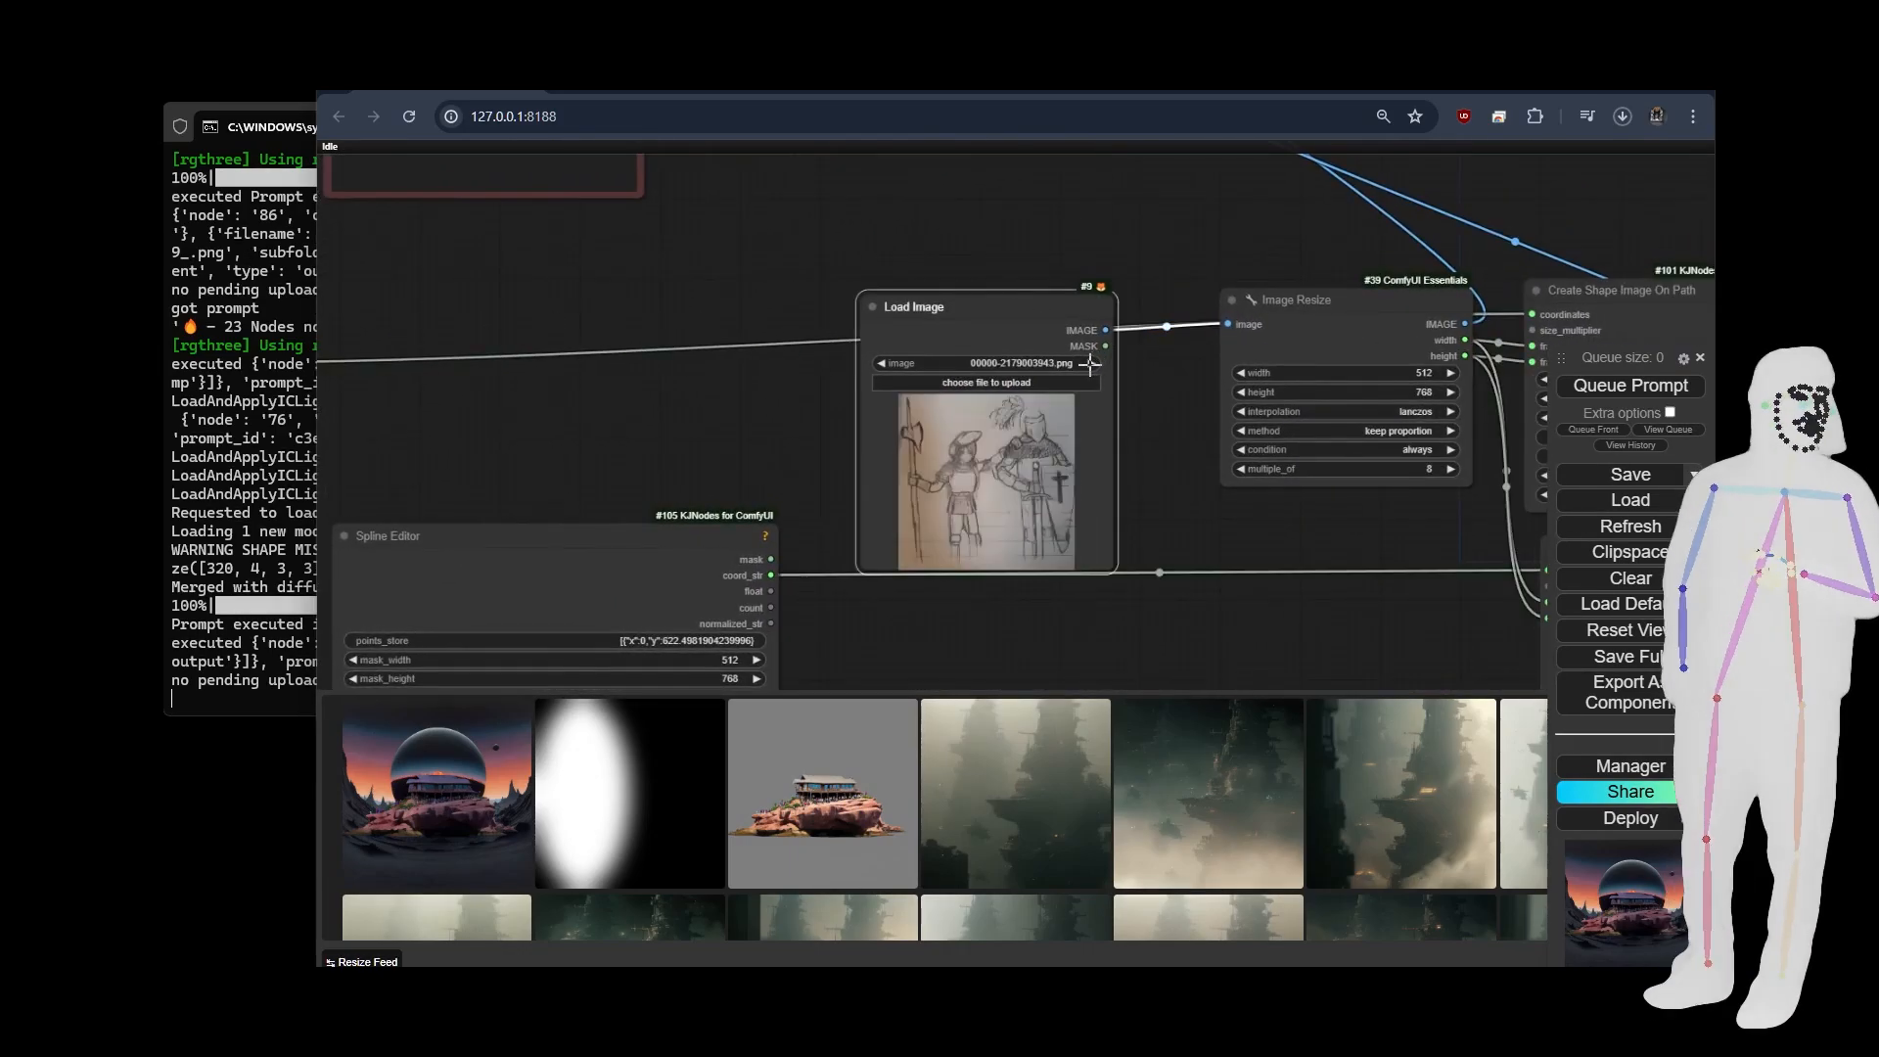
pyautogui.click(1091, 364)
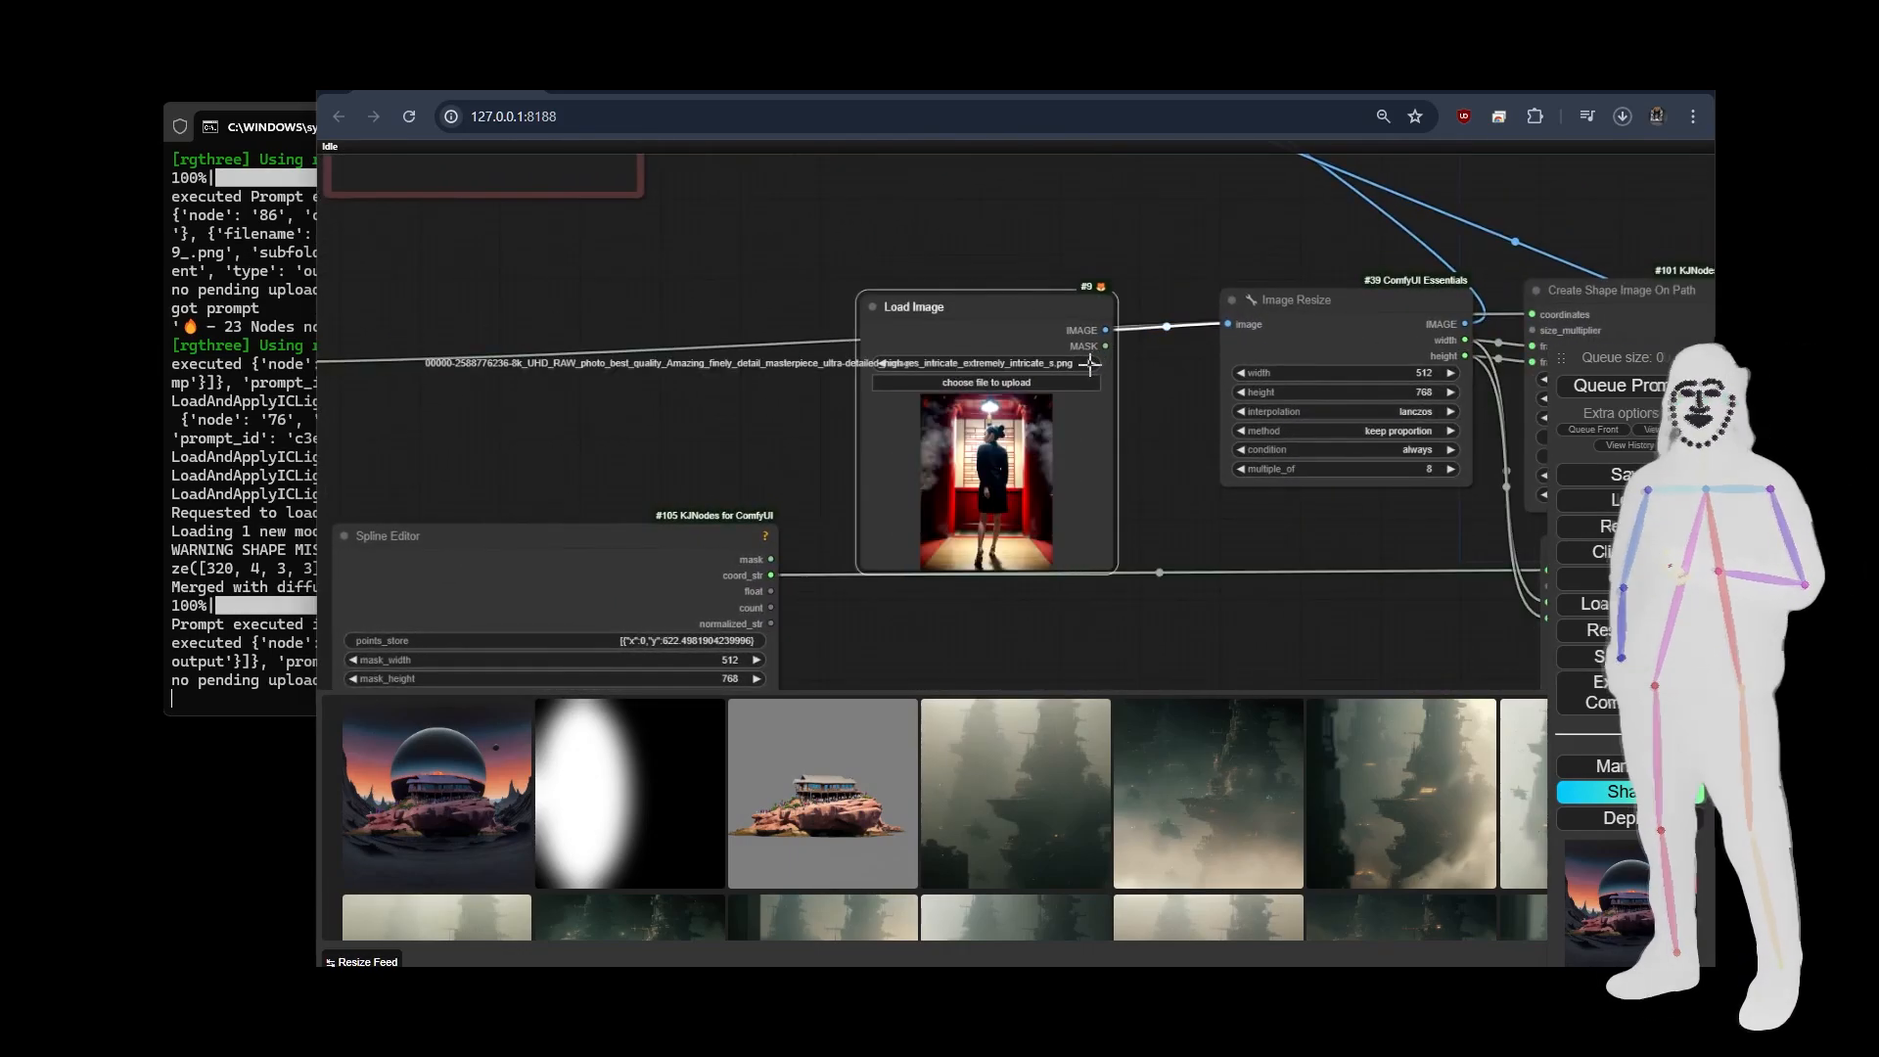
# Queue the prompt and check the animation preview of the two moving lights and the video output.
pyautogui.click(1600, 392)
pyautogui.scroll(-6, 585, 345)
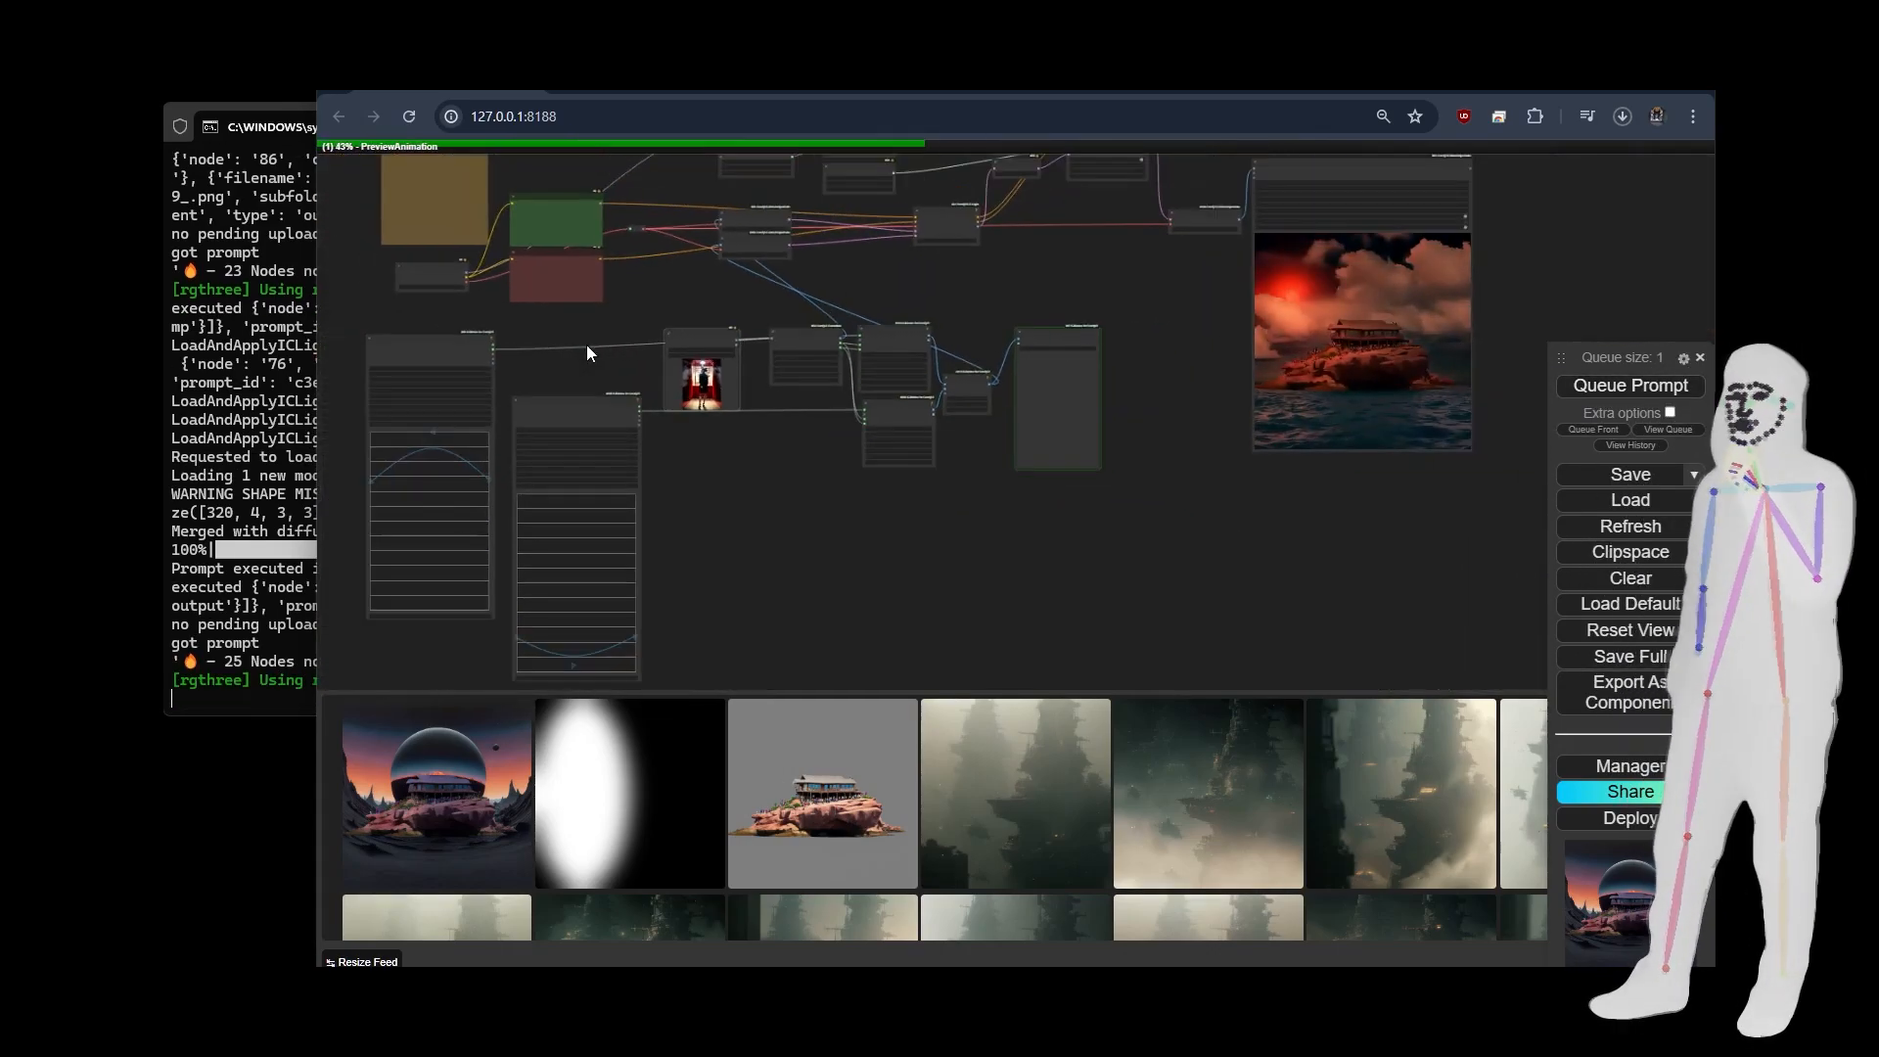
pyautogui.moveTo(1001, 257); pyautogui.dragTo(989, 321)
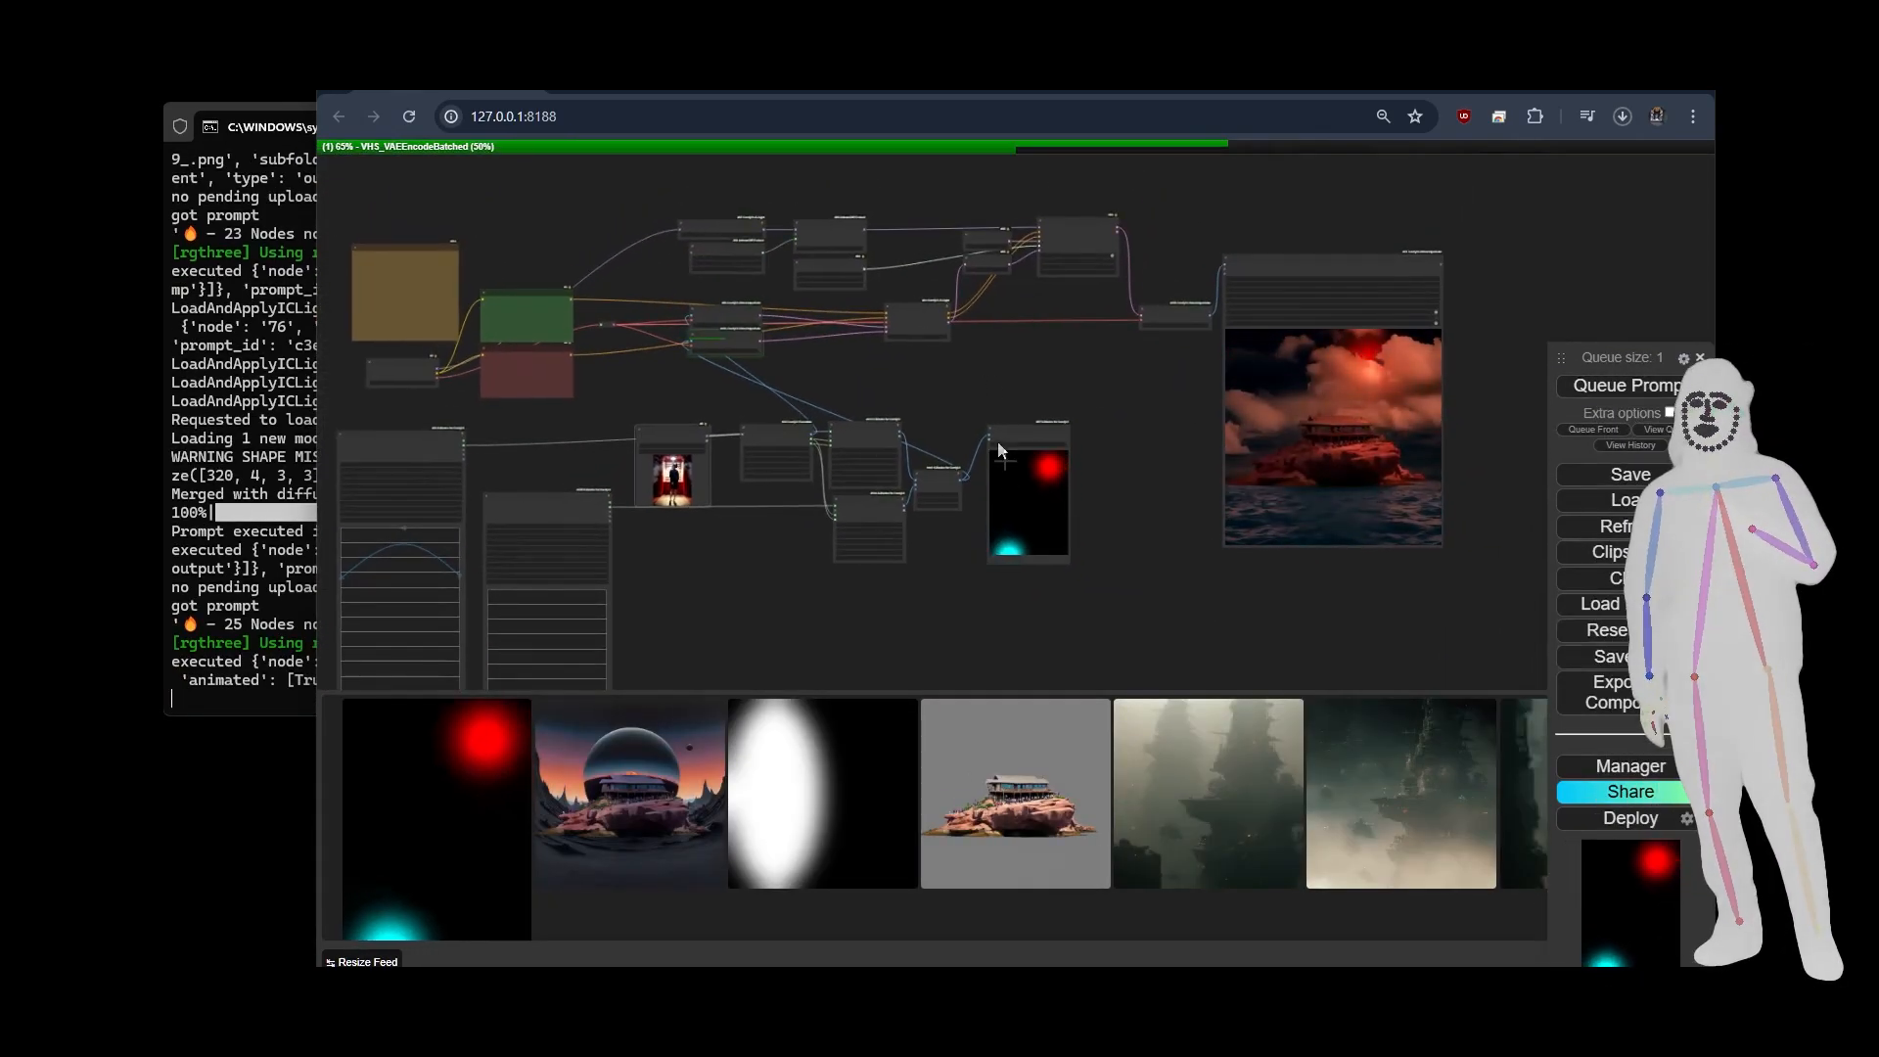
pyautogui.scroll(5, 1034, 546)
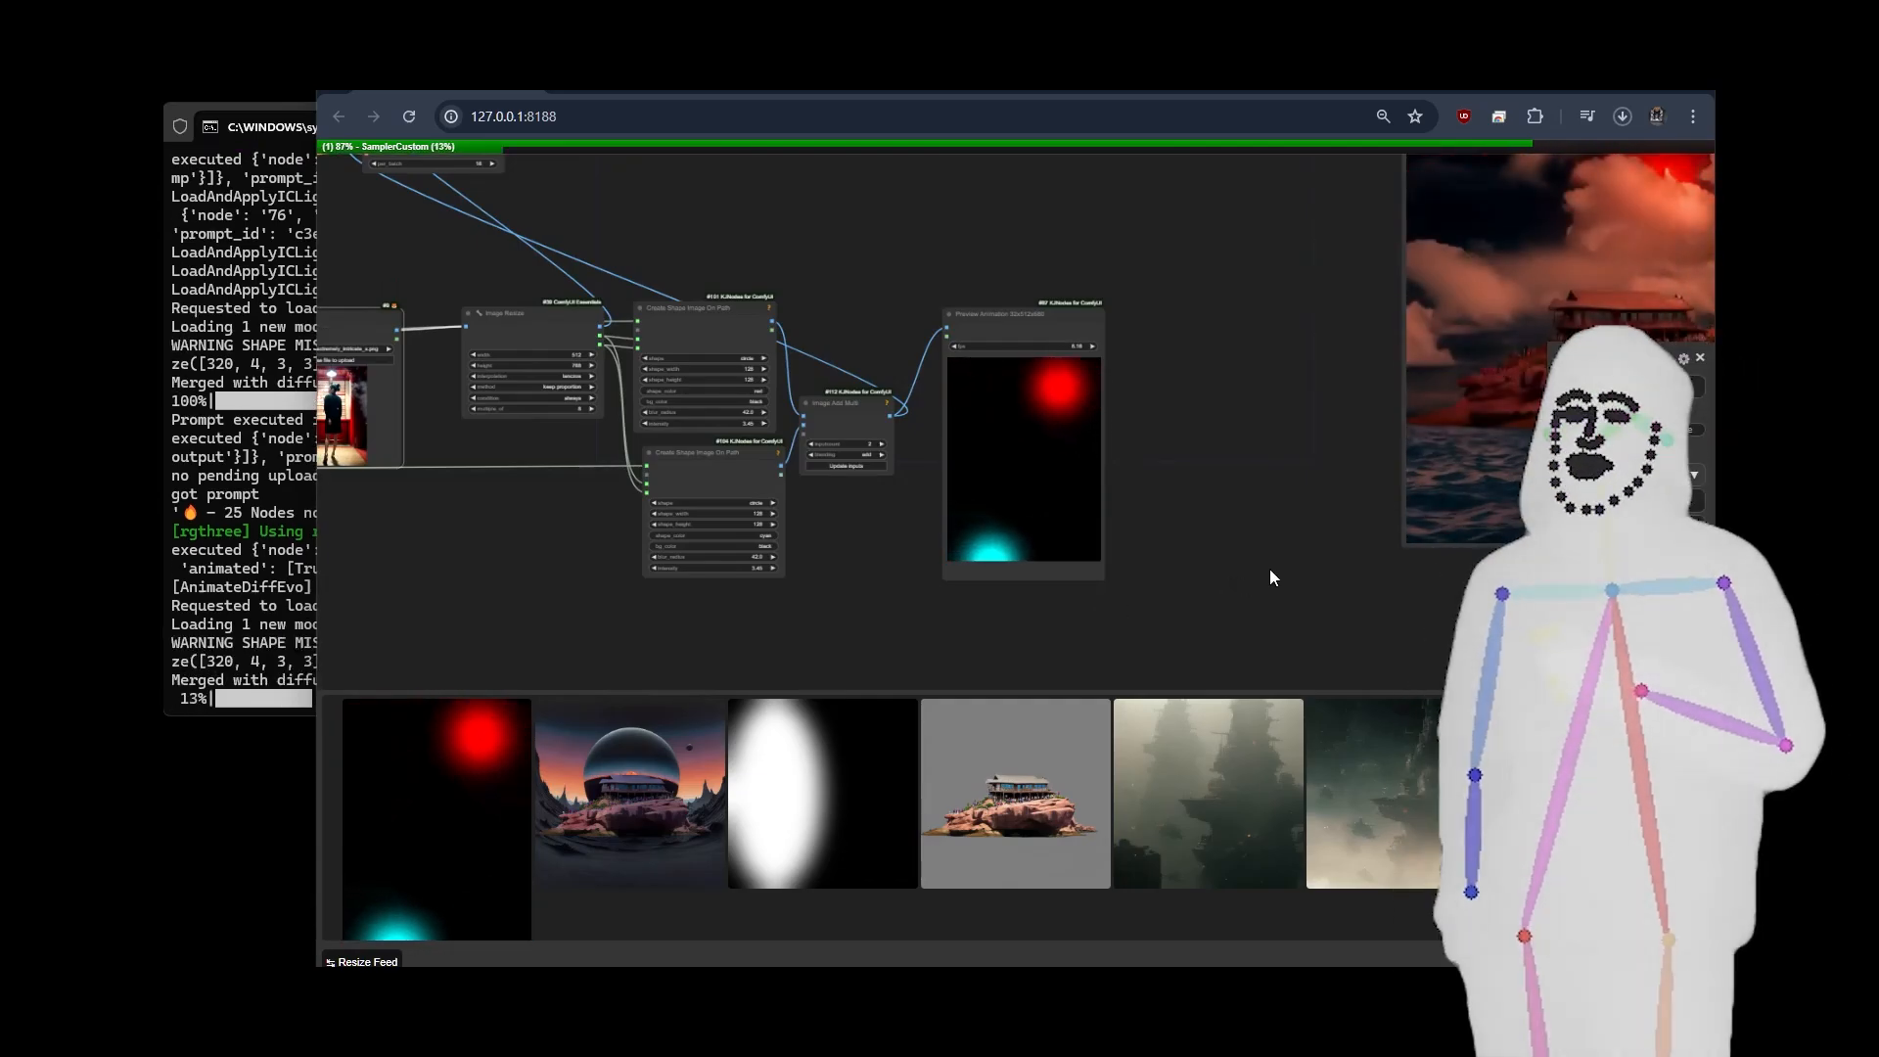
pyautogui.moveTo(1292, 568); pyautogui.dragTo(1058, 563)
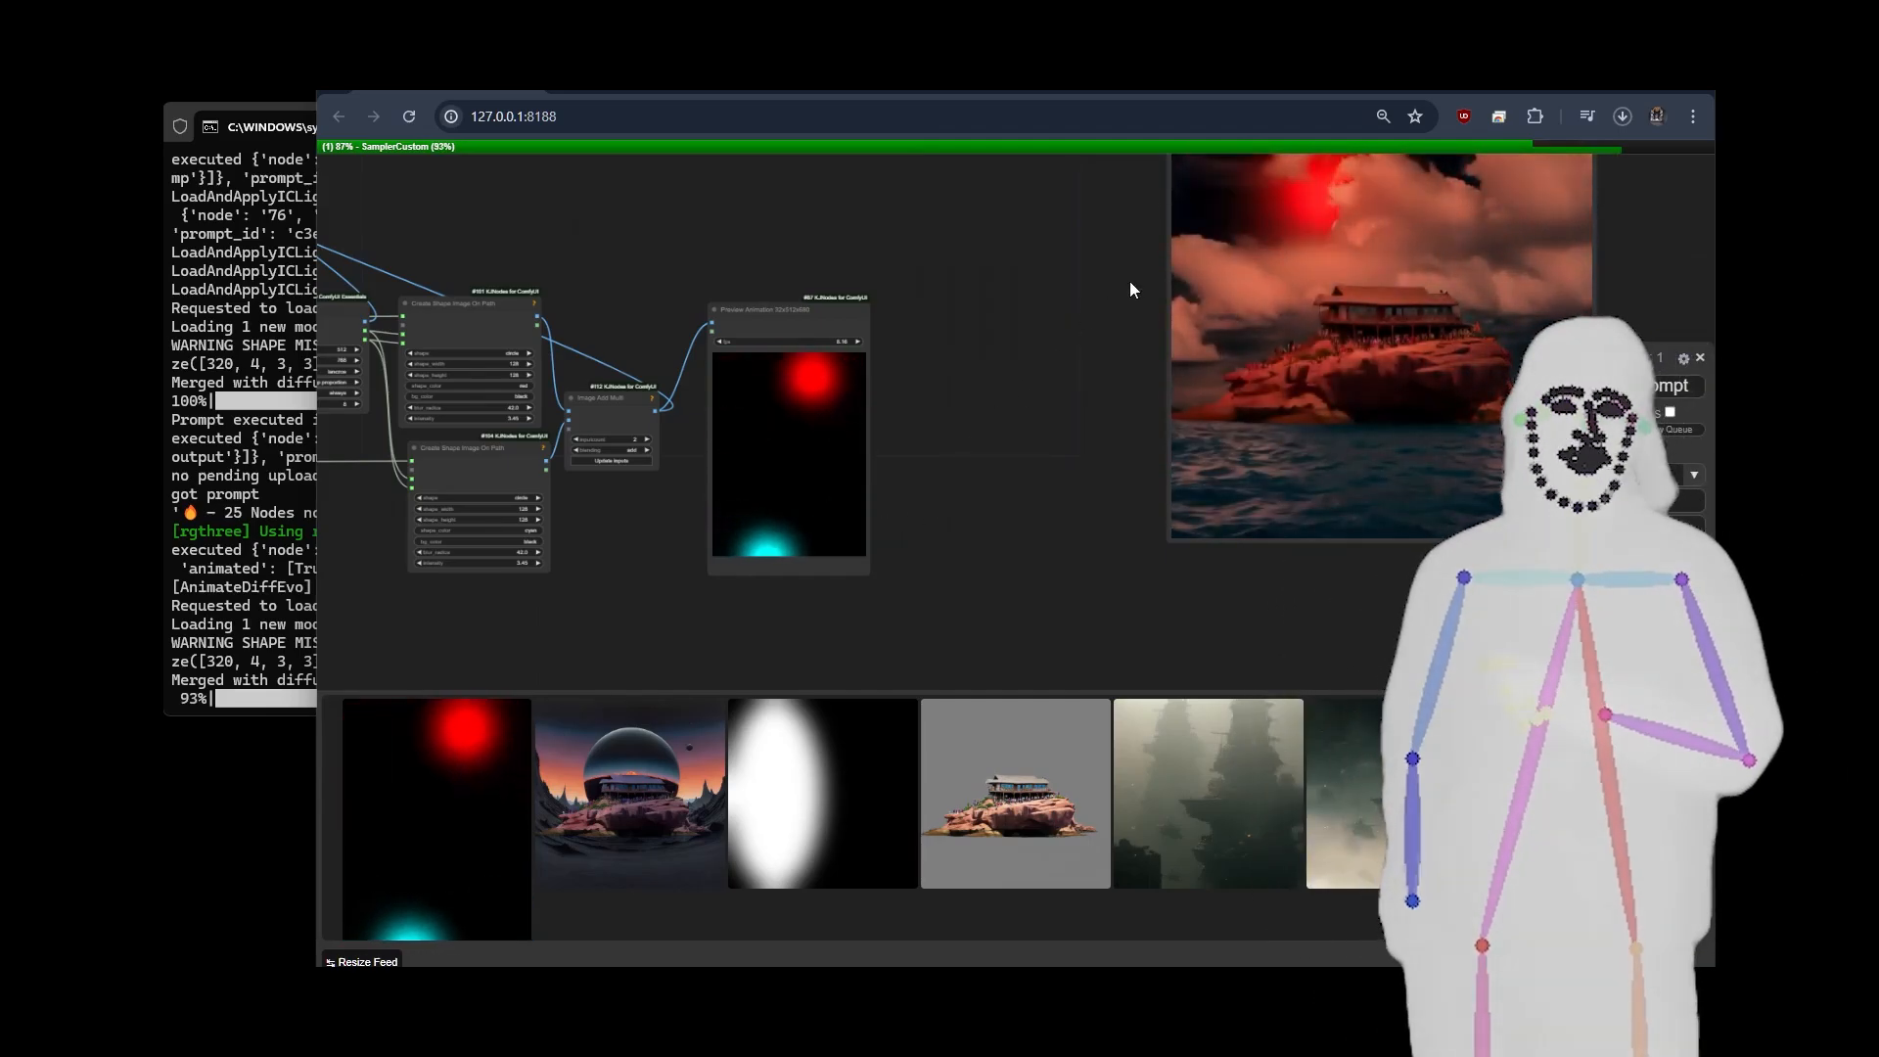
pyautogui.moveTo(1129, 280); pyautogui.dragTo(858, 392)
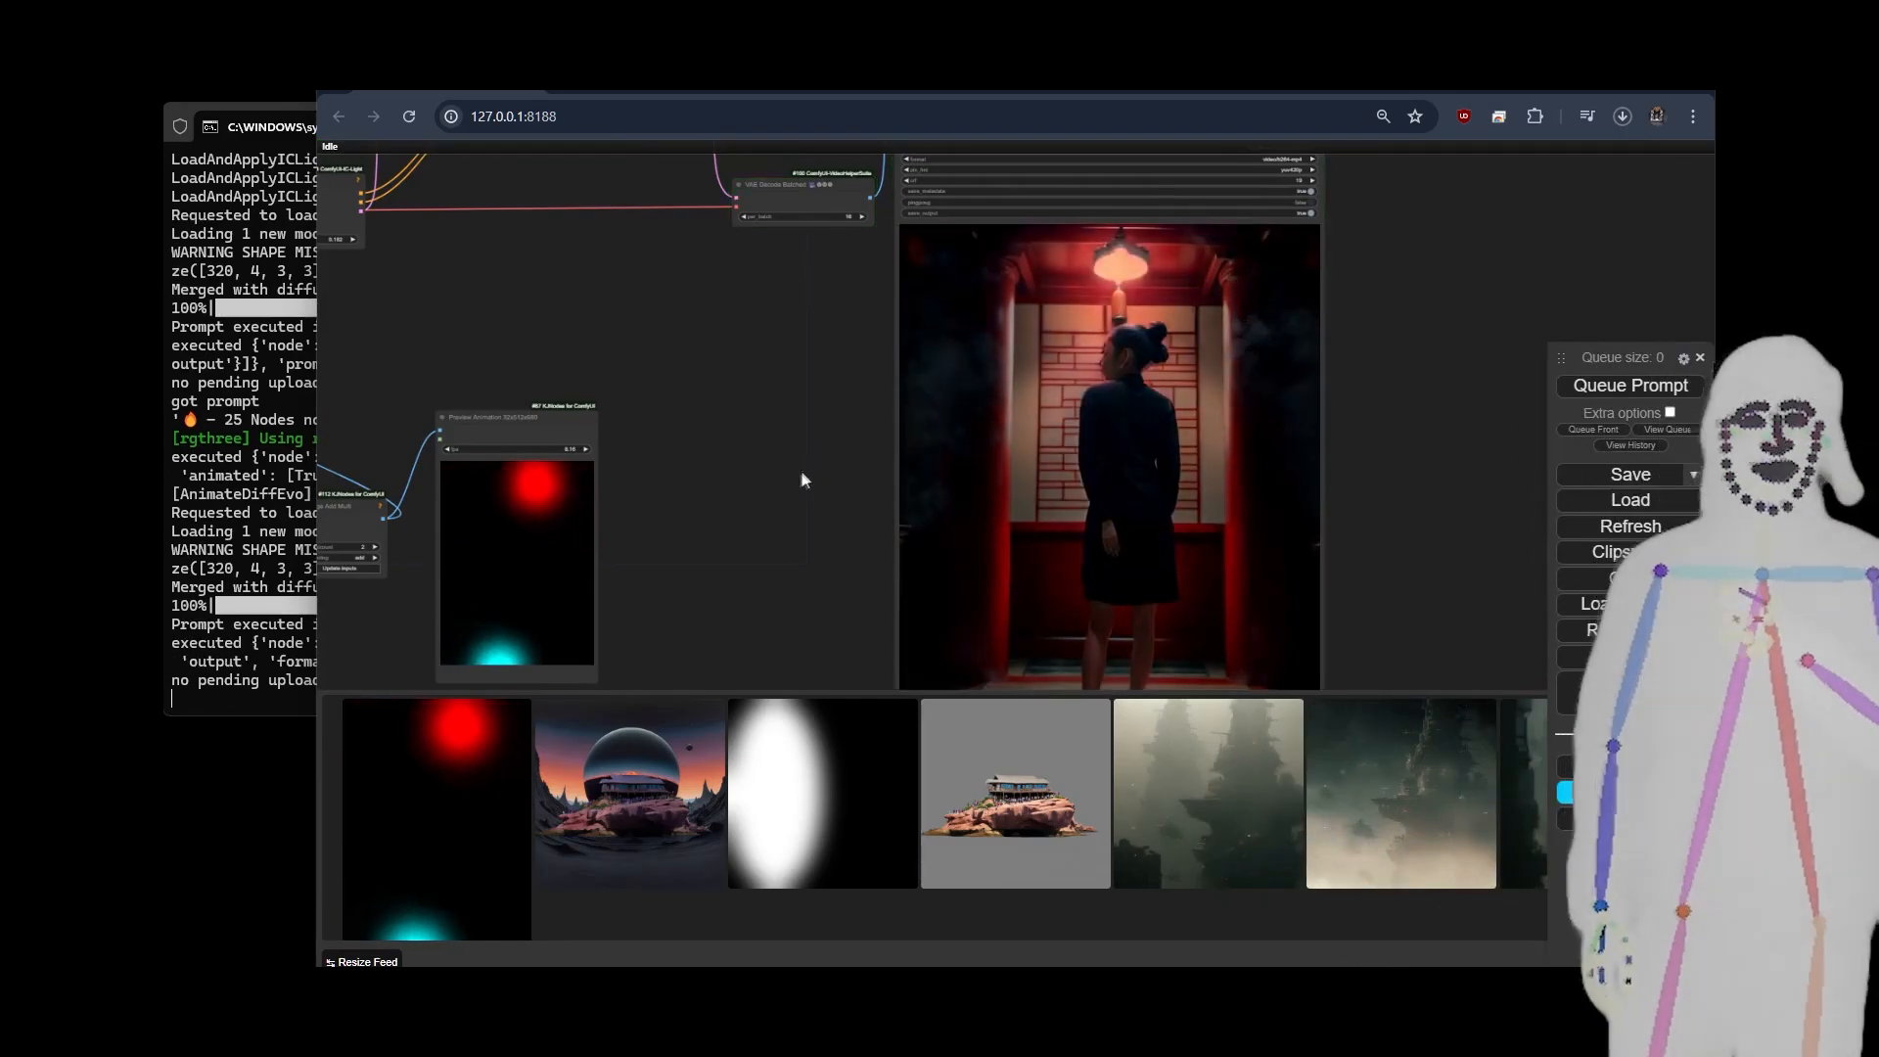
# Examine the relit doorway video up close and compare its lighting with the red and cyan light animation.
pyautogui.moveTo(793, 495); pyautogui.dragTo(750, 404)
pyautogui.scroll(-3, 1349, 544)
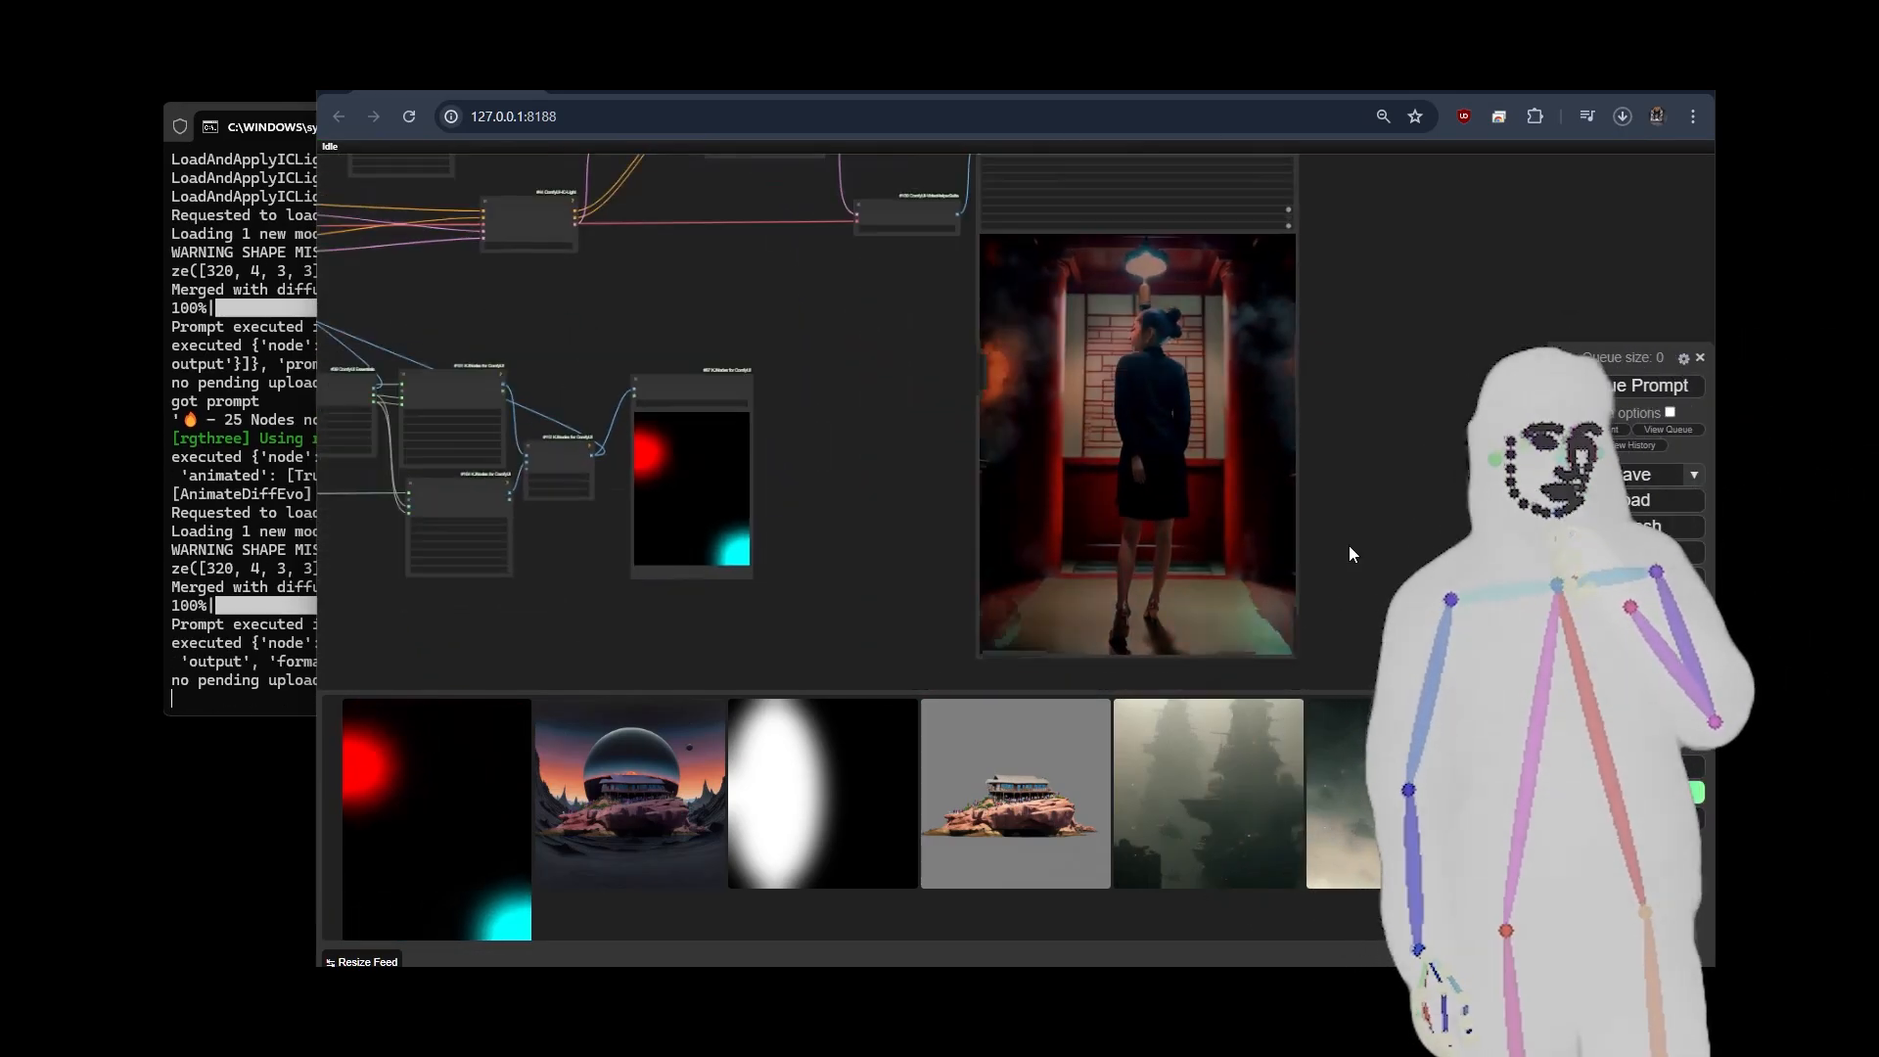
pyautogui.moveTo(1409, 473); pyautogui.dragTo(1348, 468)
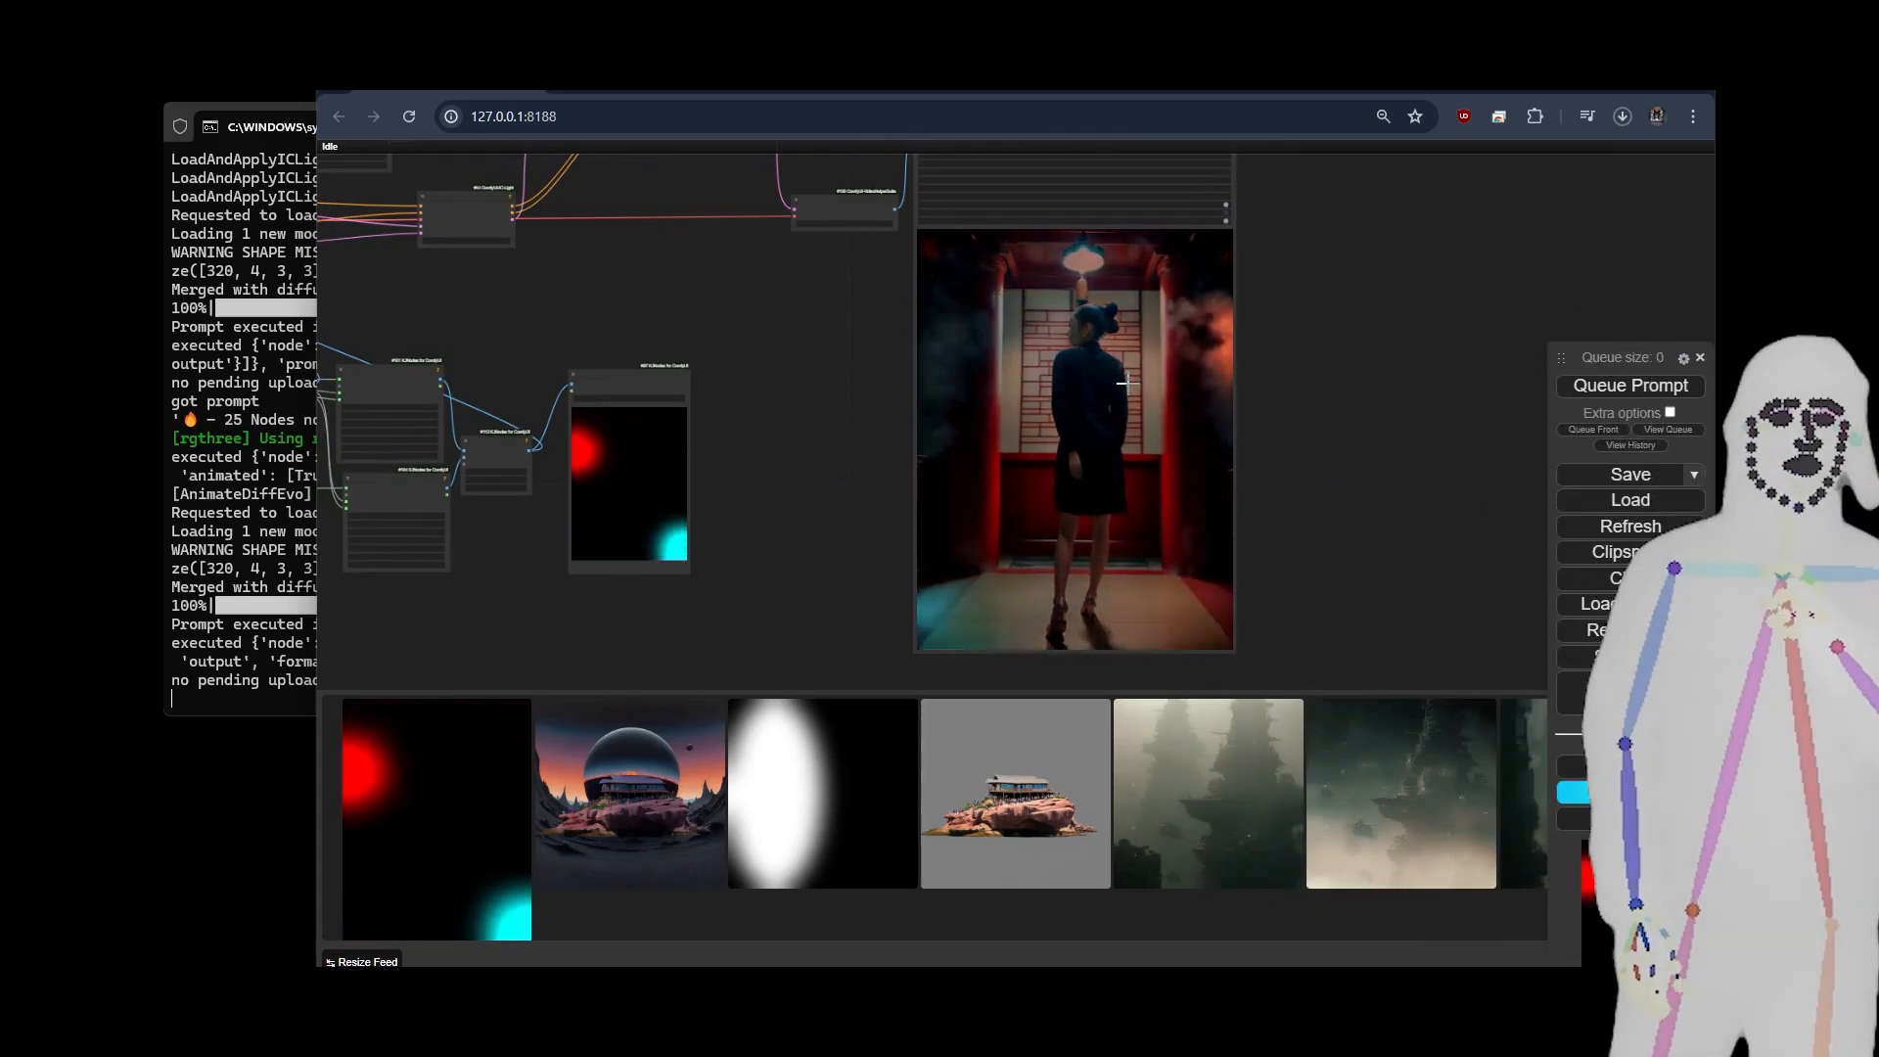
pyautogui.scroll(6, 1128, 384)
pyautogui.scroll(-3, 1127, 382)
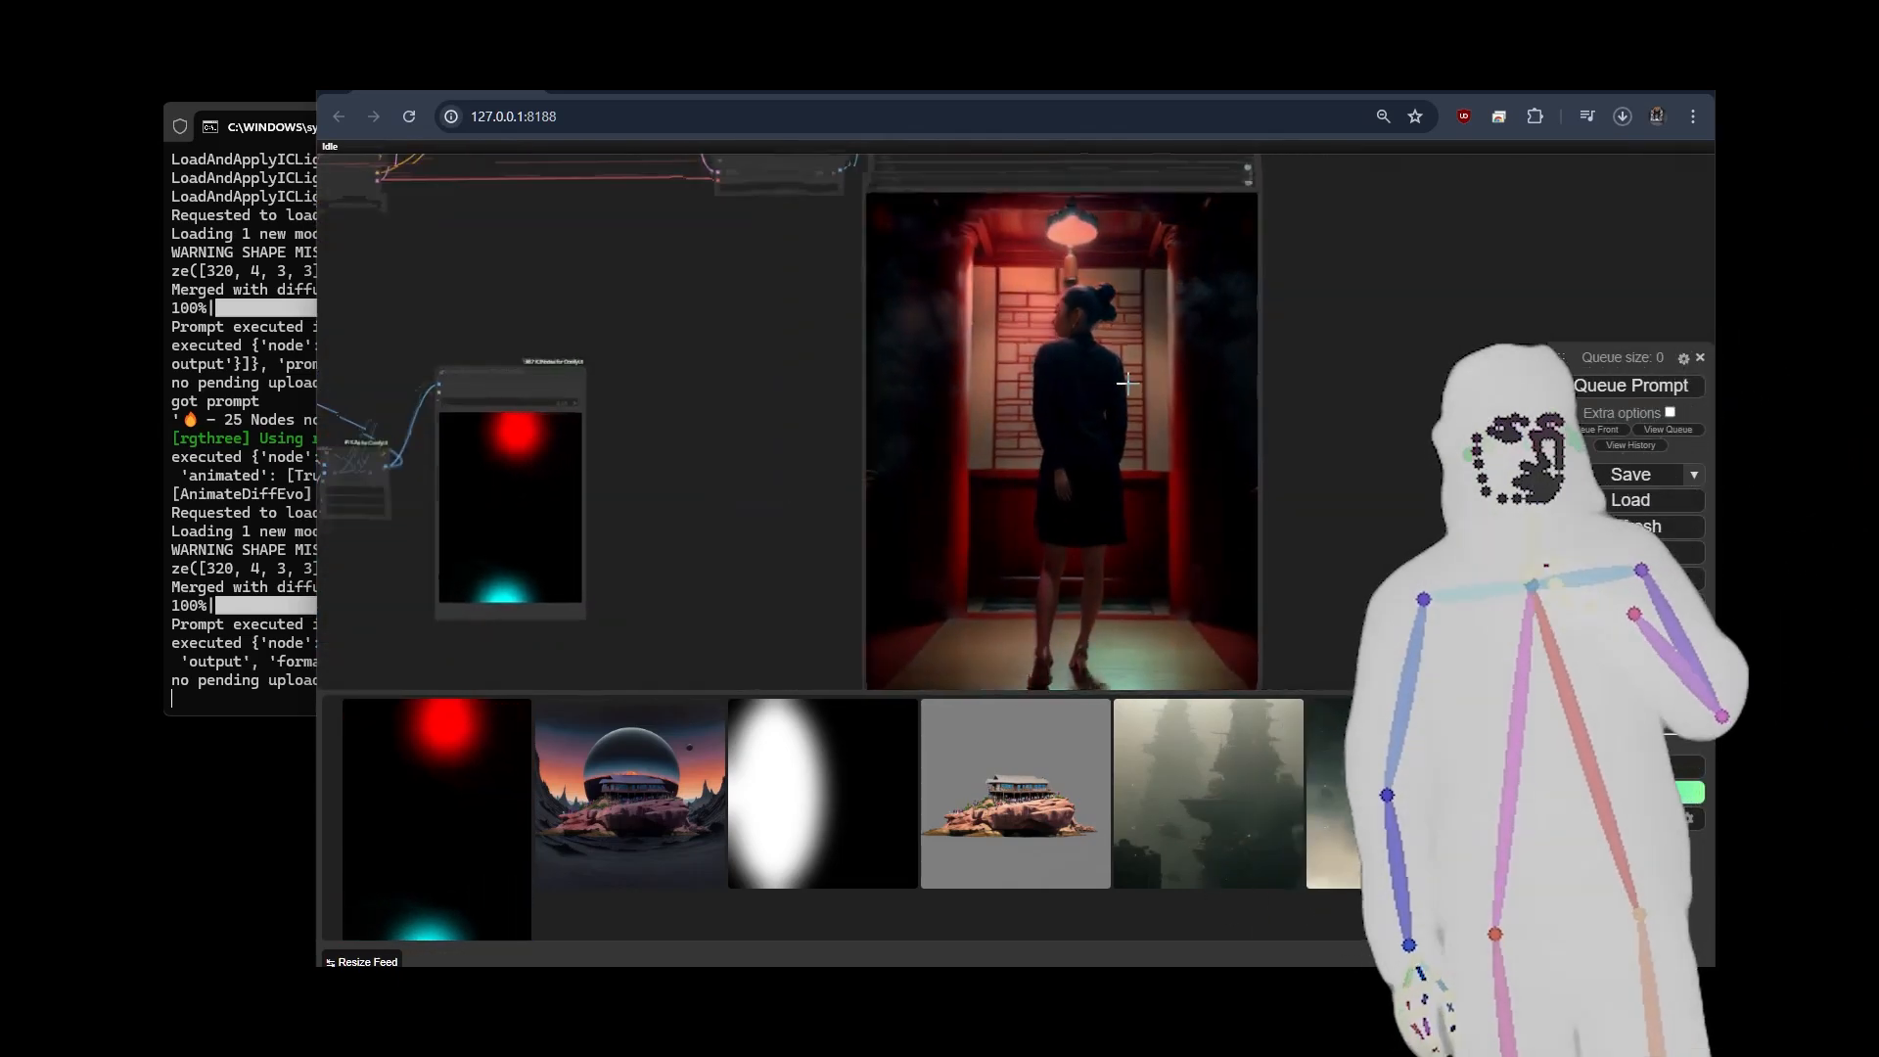
pyautogui.scroll(12, 1128, 383)
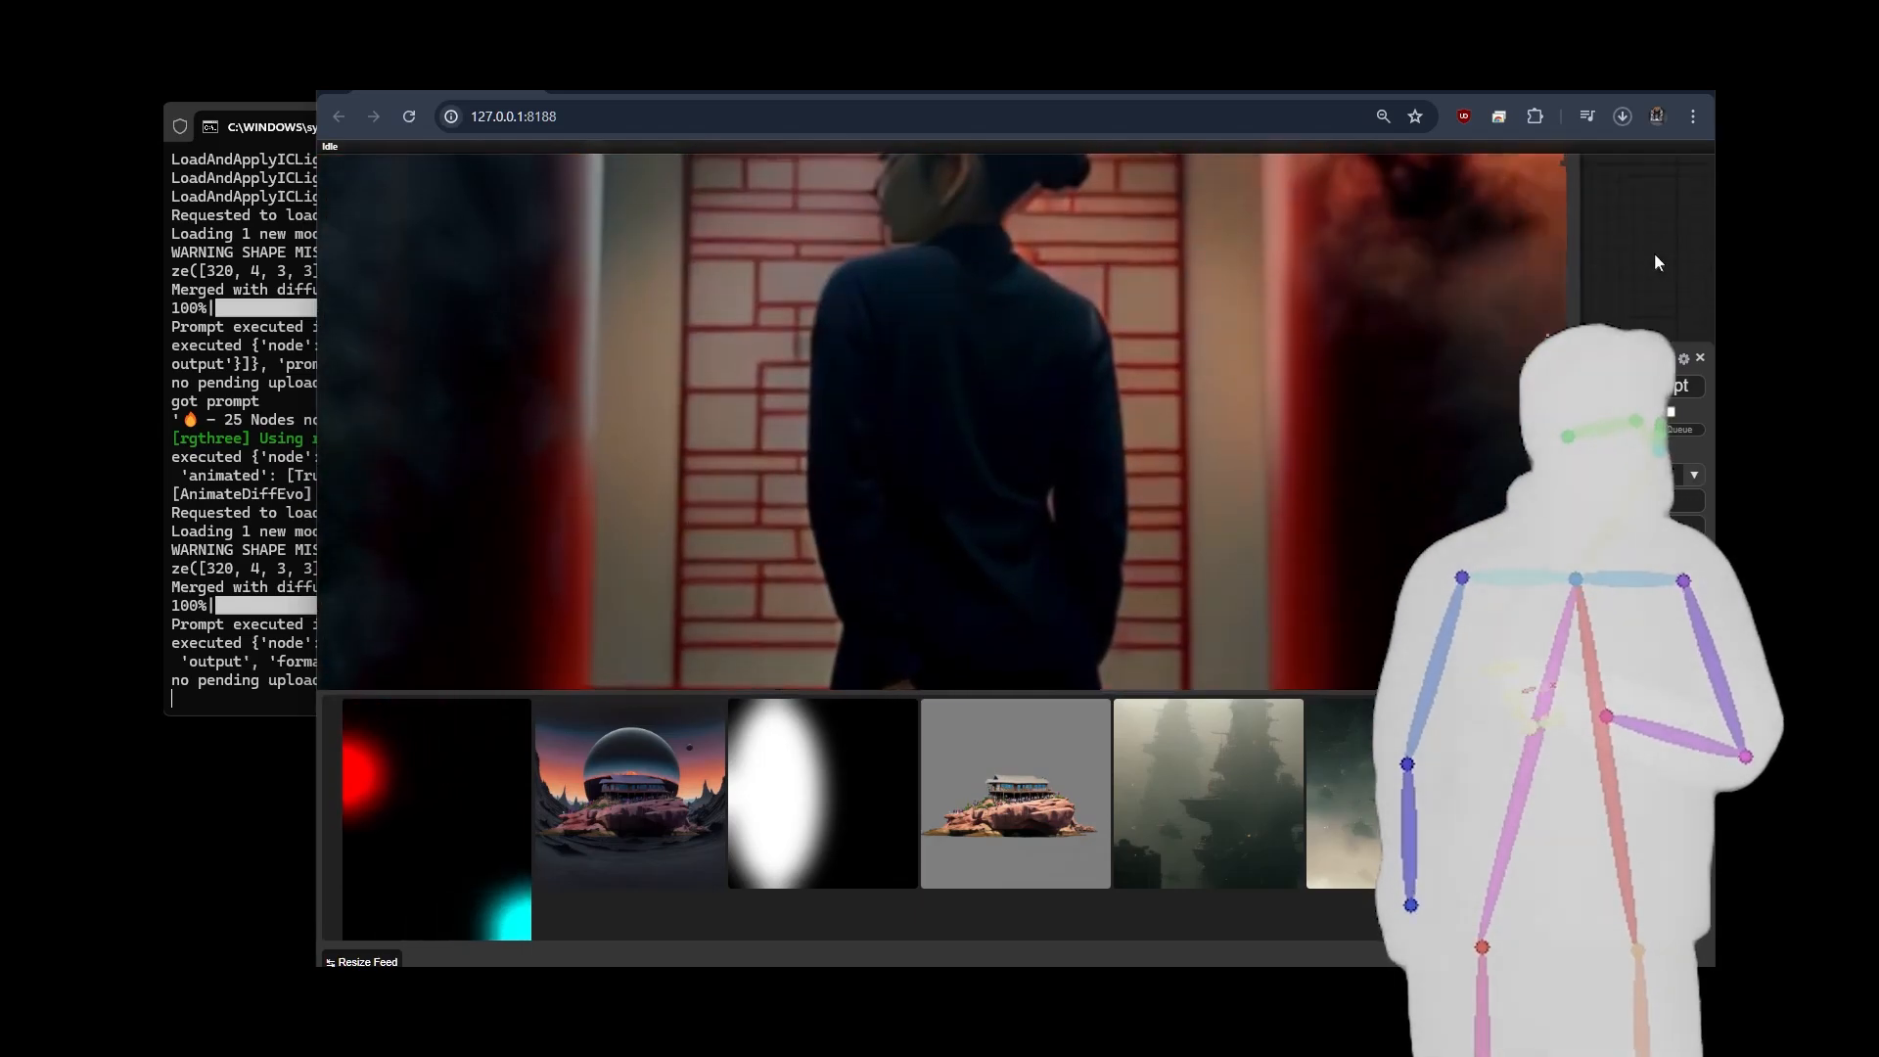
pyautogui.scroll(-5, 1640, 278)
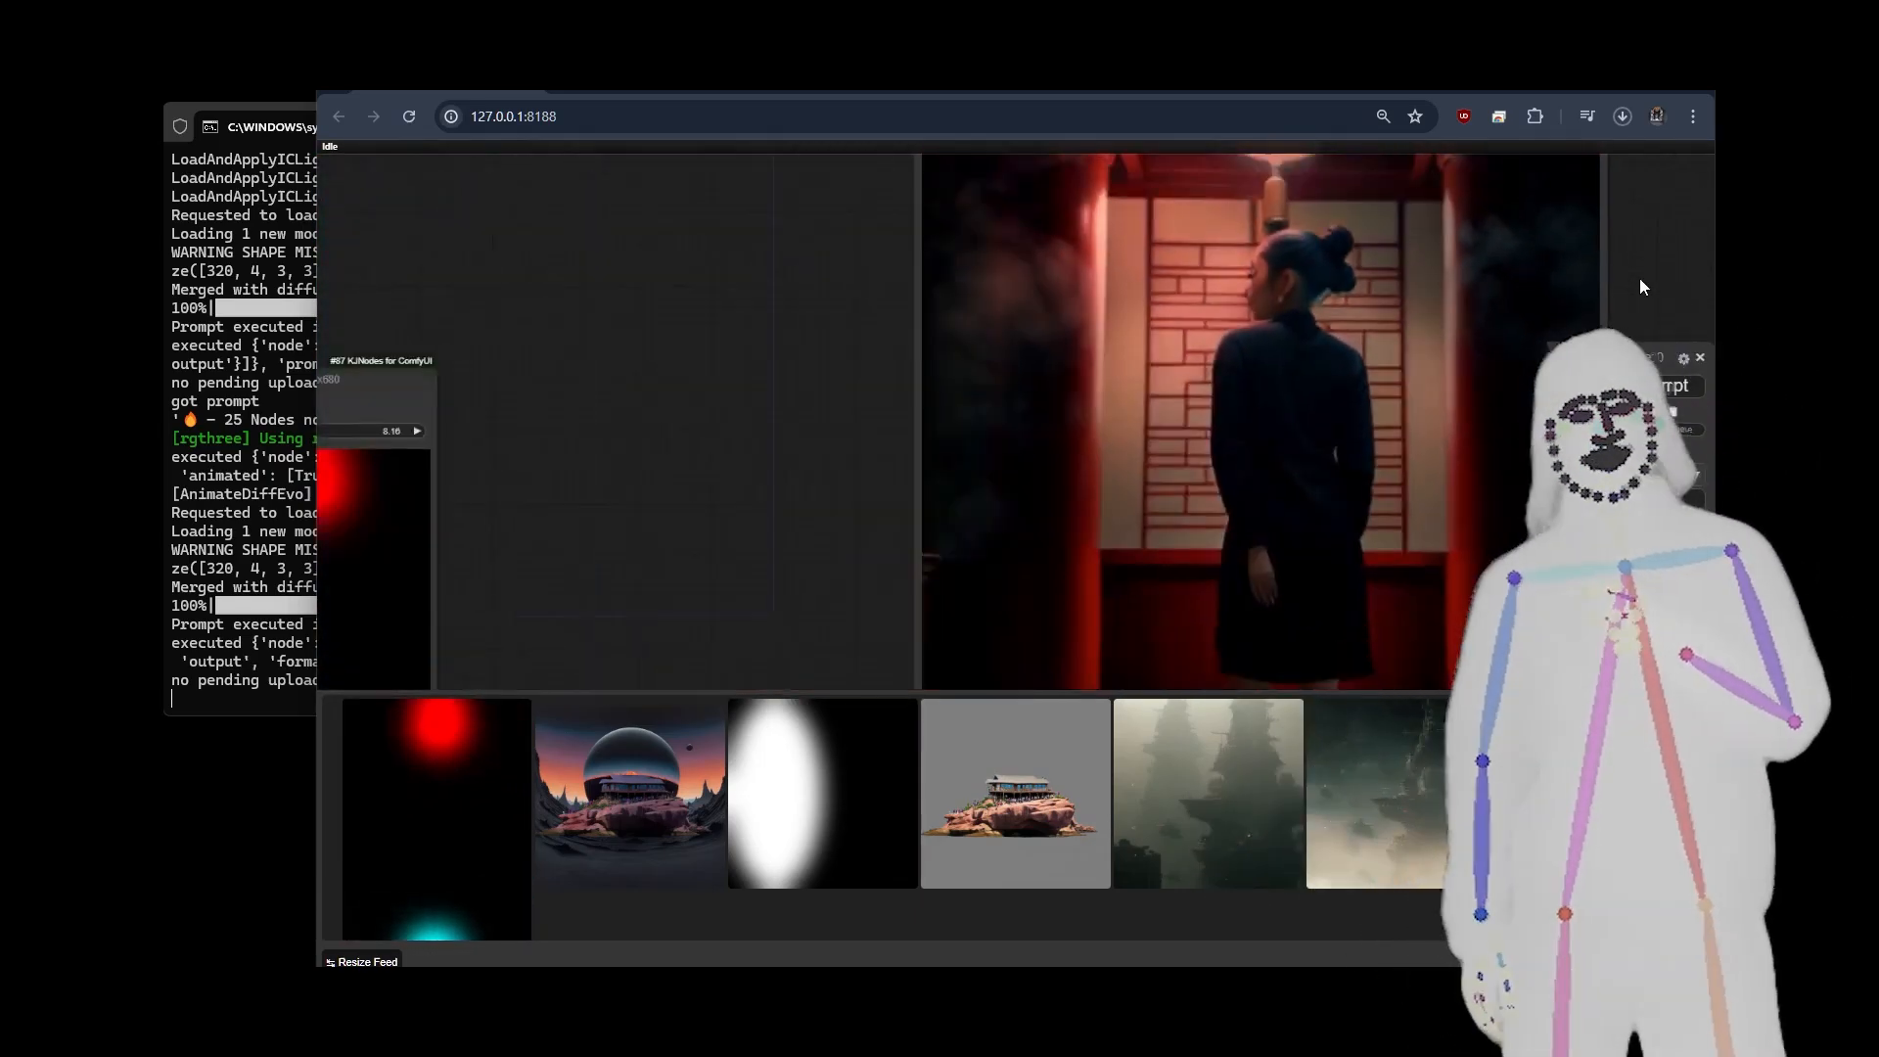
pyautogui.moveTo(1007, 558); pyautogui.dragTo(804, 453)
pyautogui.scroll(-5, 804, 455)
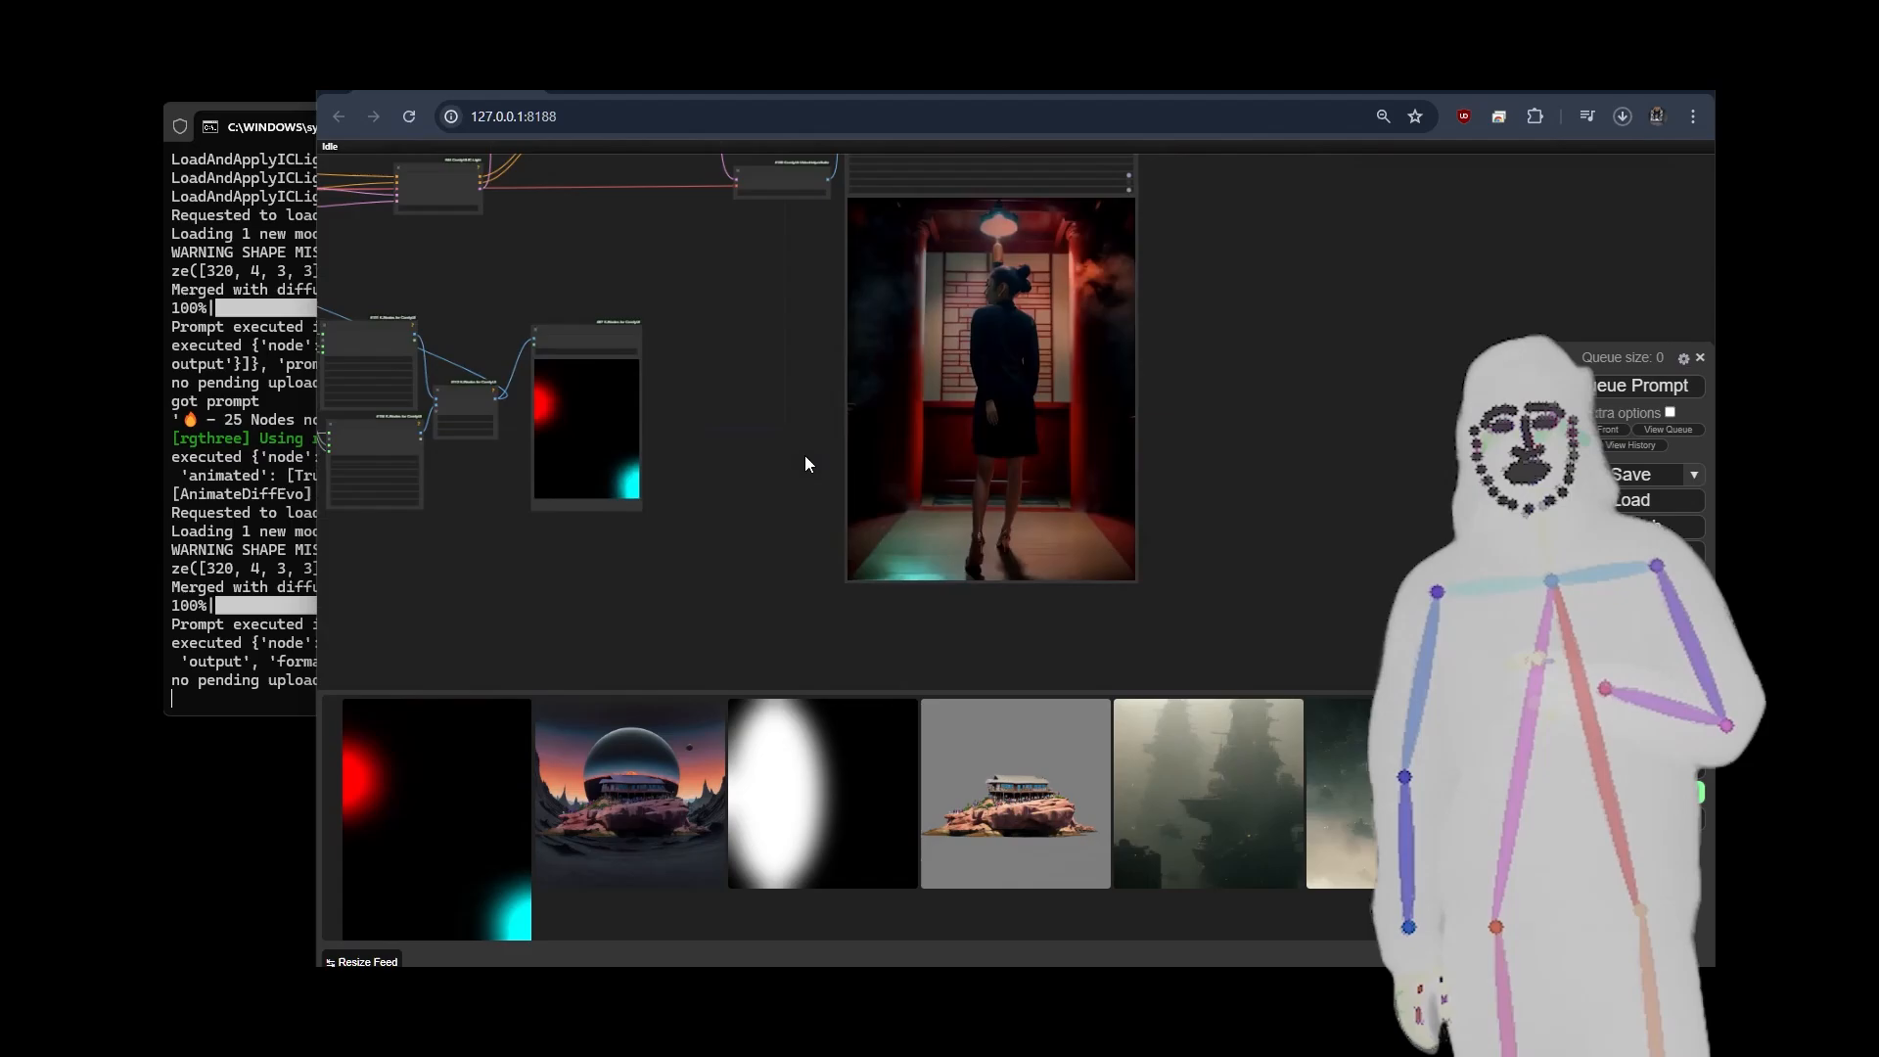
pyautogui.moveTo(1220, 323); pyautogui.dragTo(1273, 379)
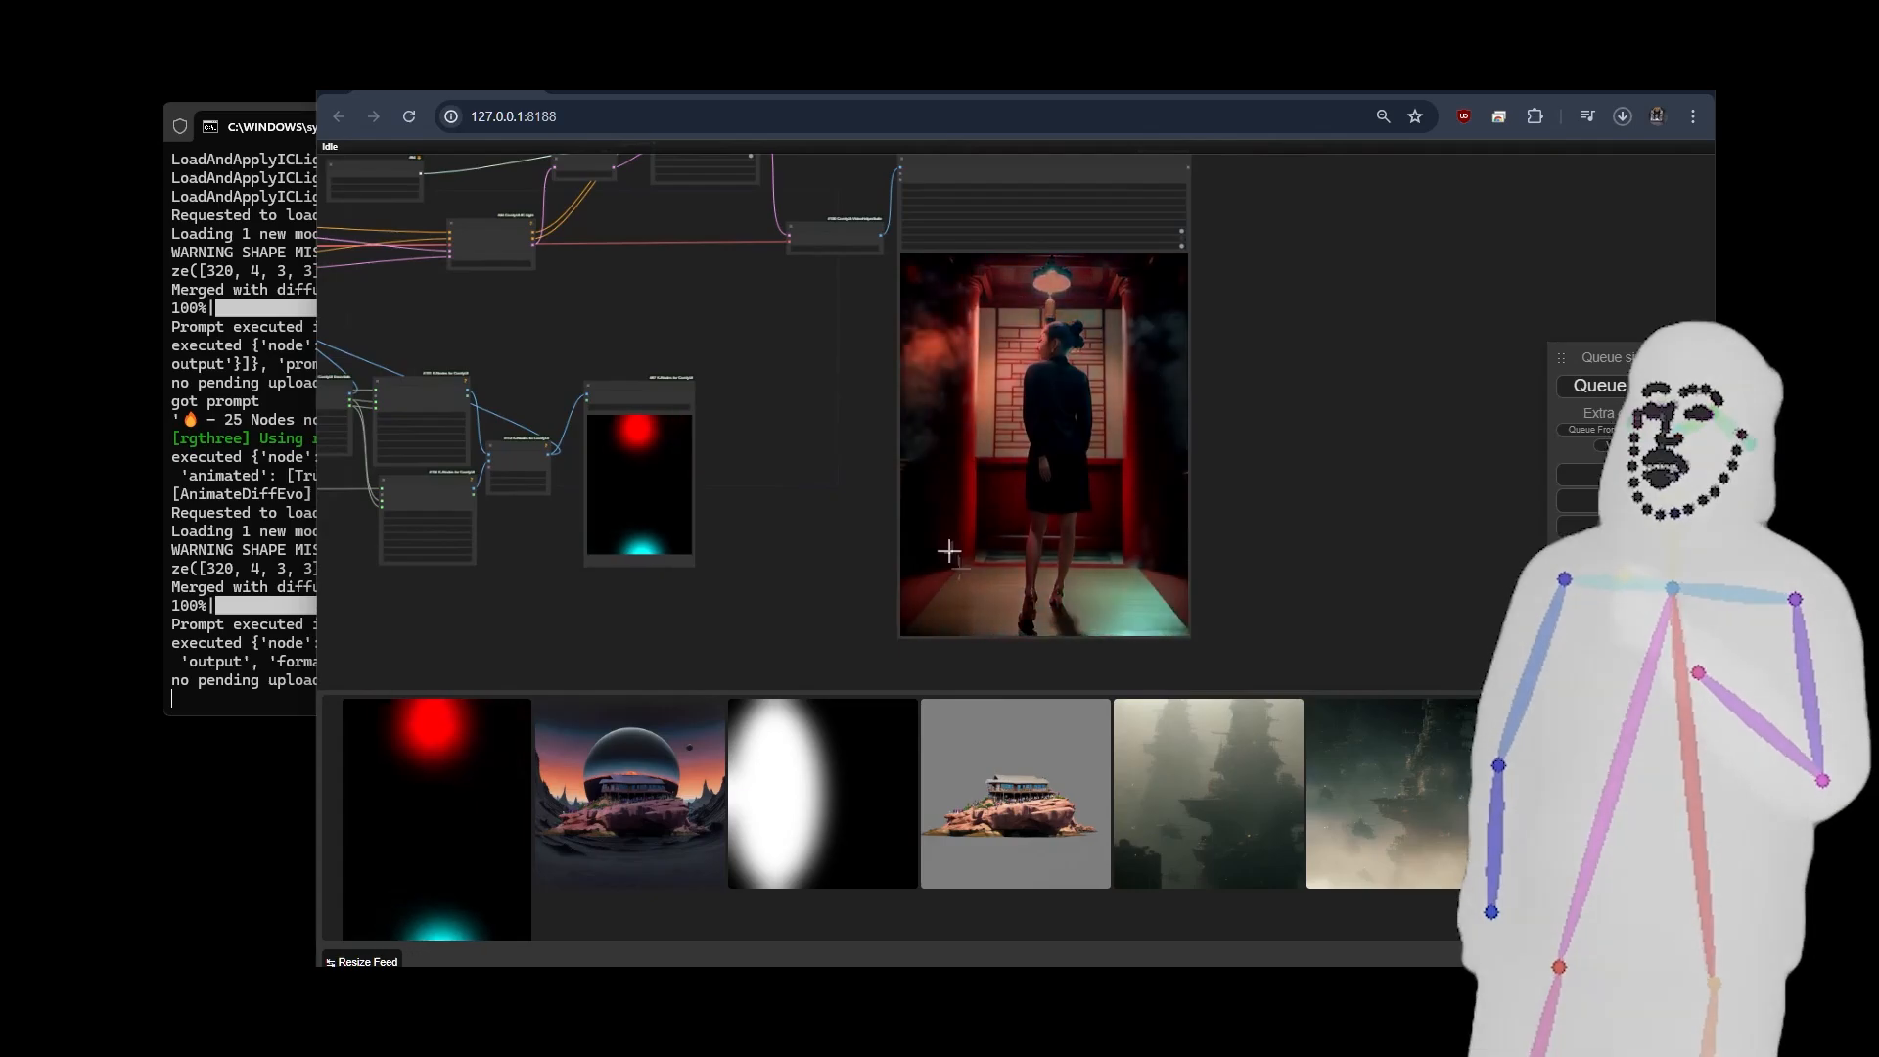
# Review the whole two-spline relighting graph, from the spline editors and prompts through to the video output.
pyautogui.scroll(-5, 684, 612)
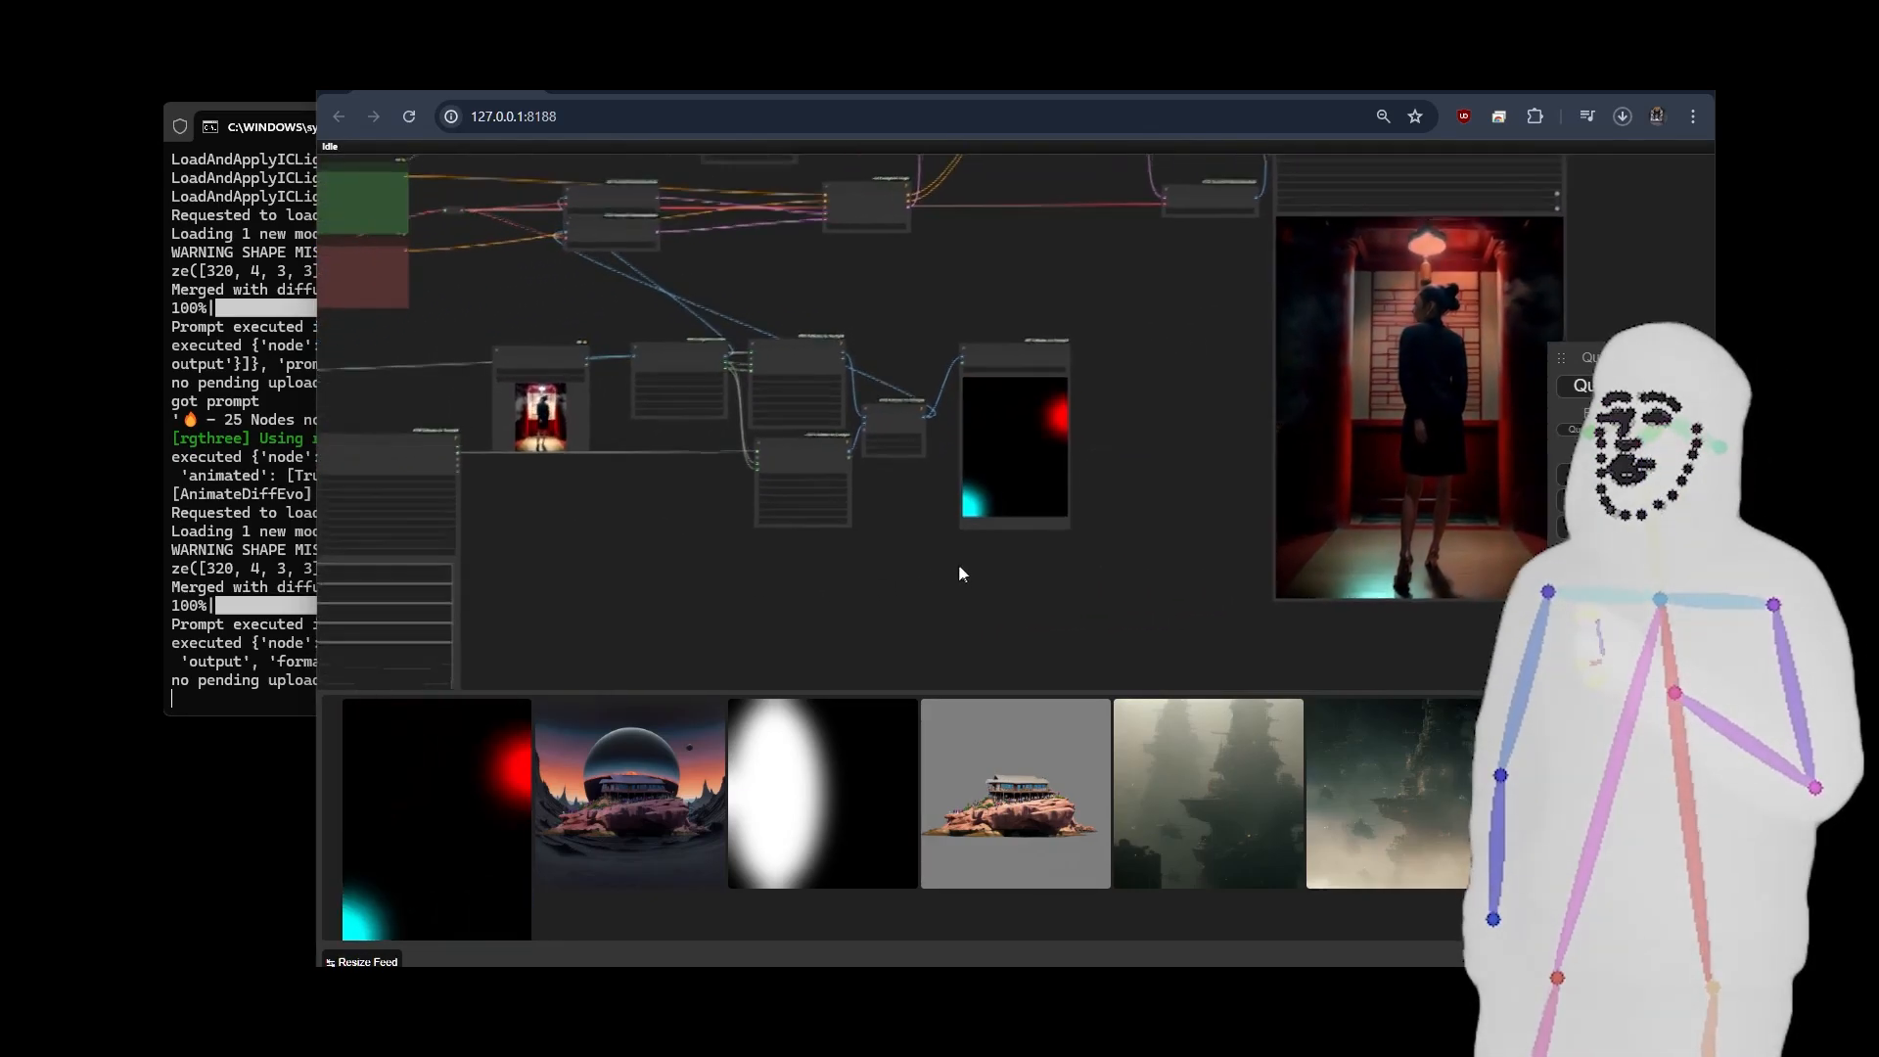
pyautogui.moveTo(930, 646); pyautogui.dragTo(883, 566)
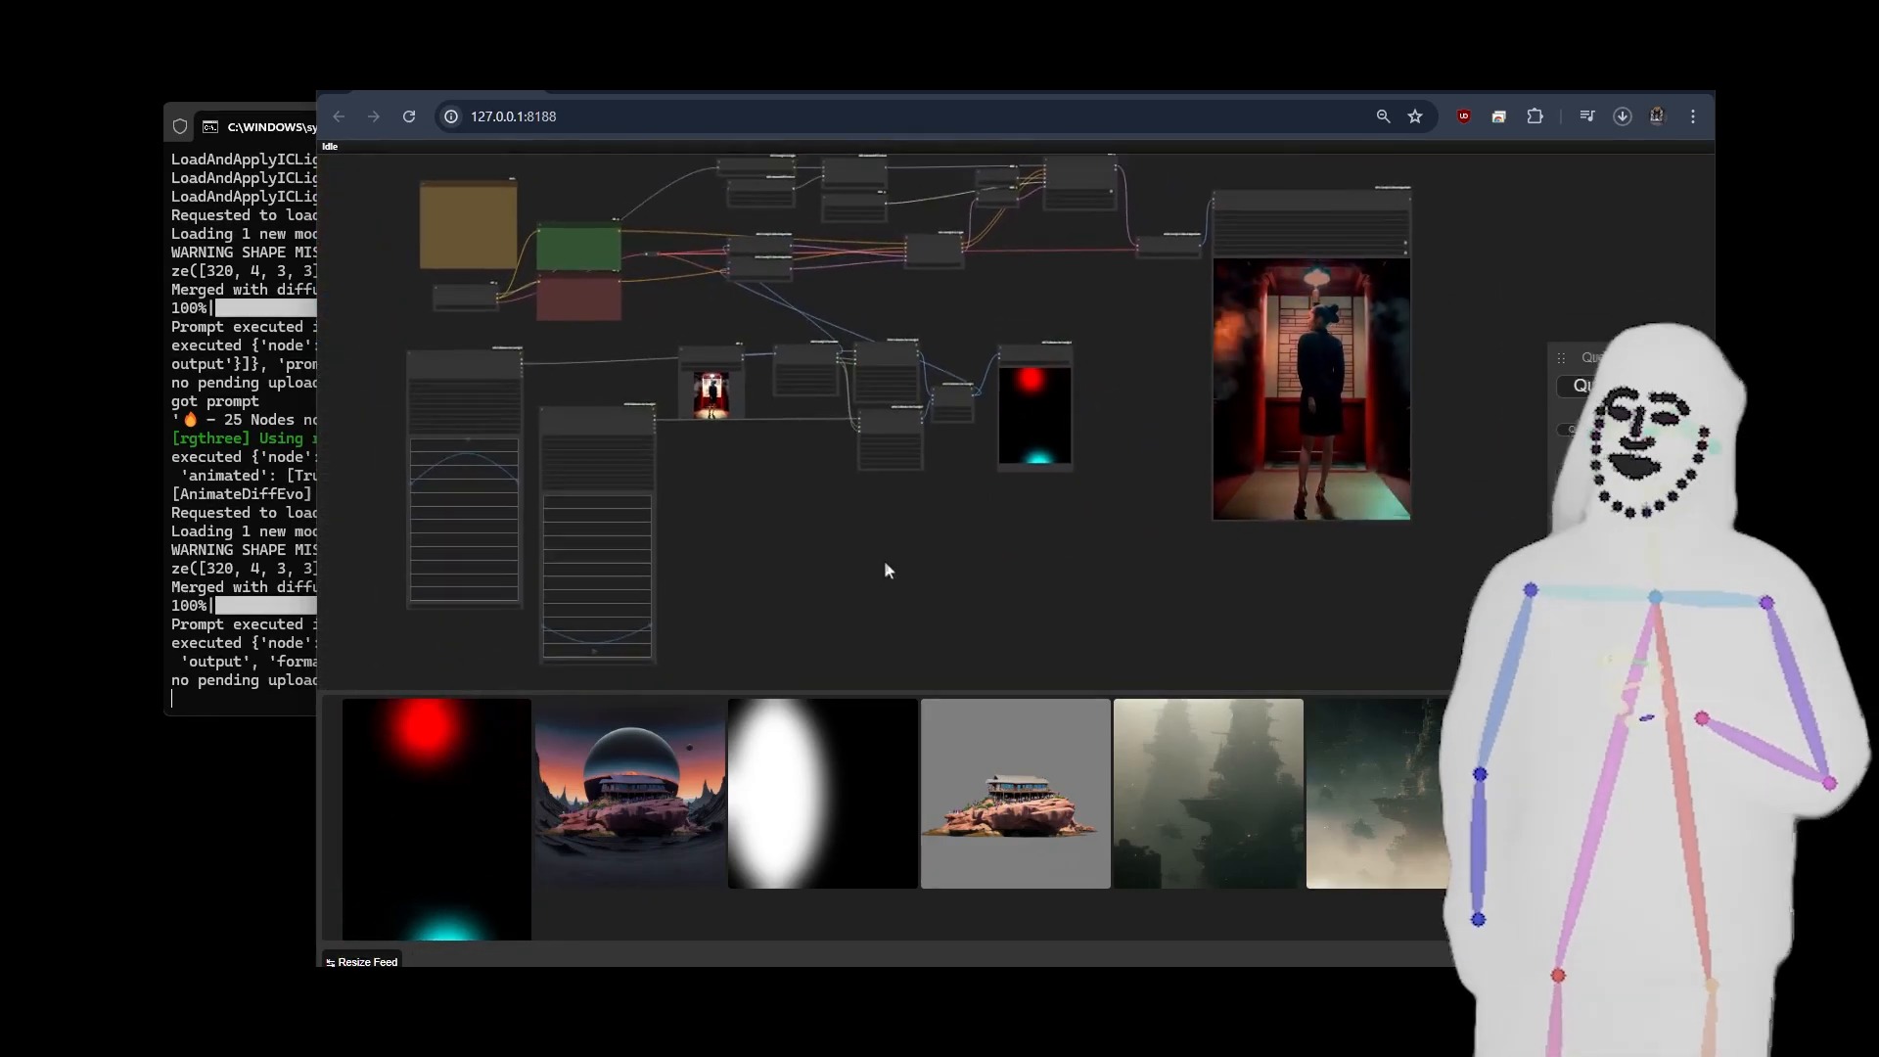
pyautogui.scroll(-4, 982, 562)
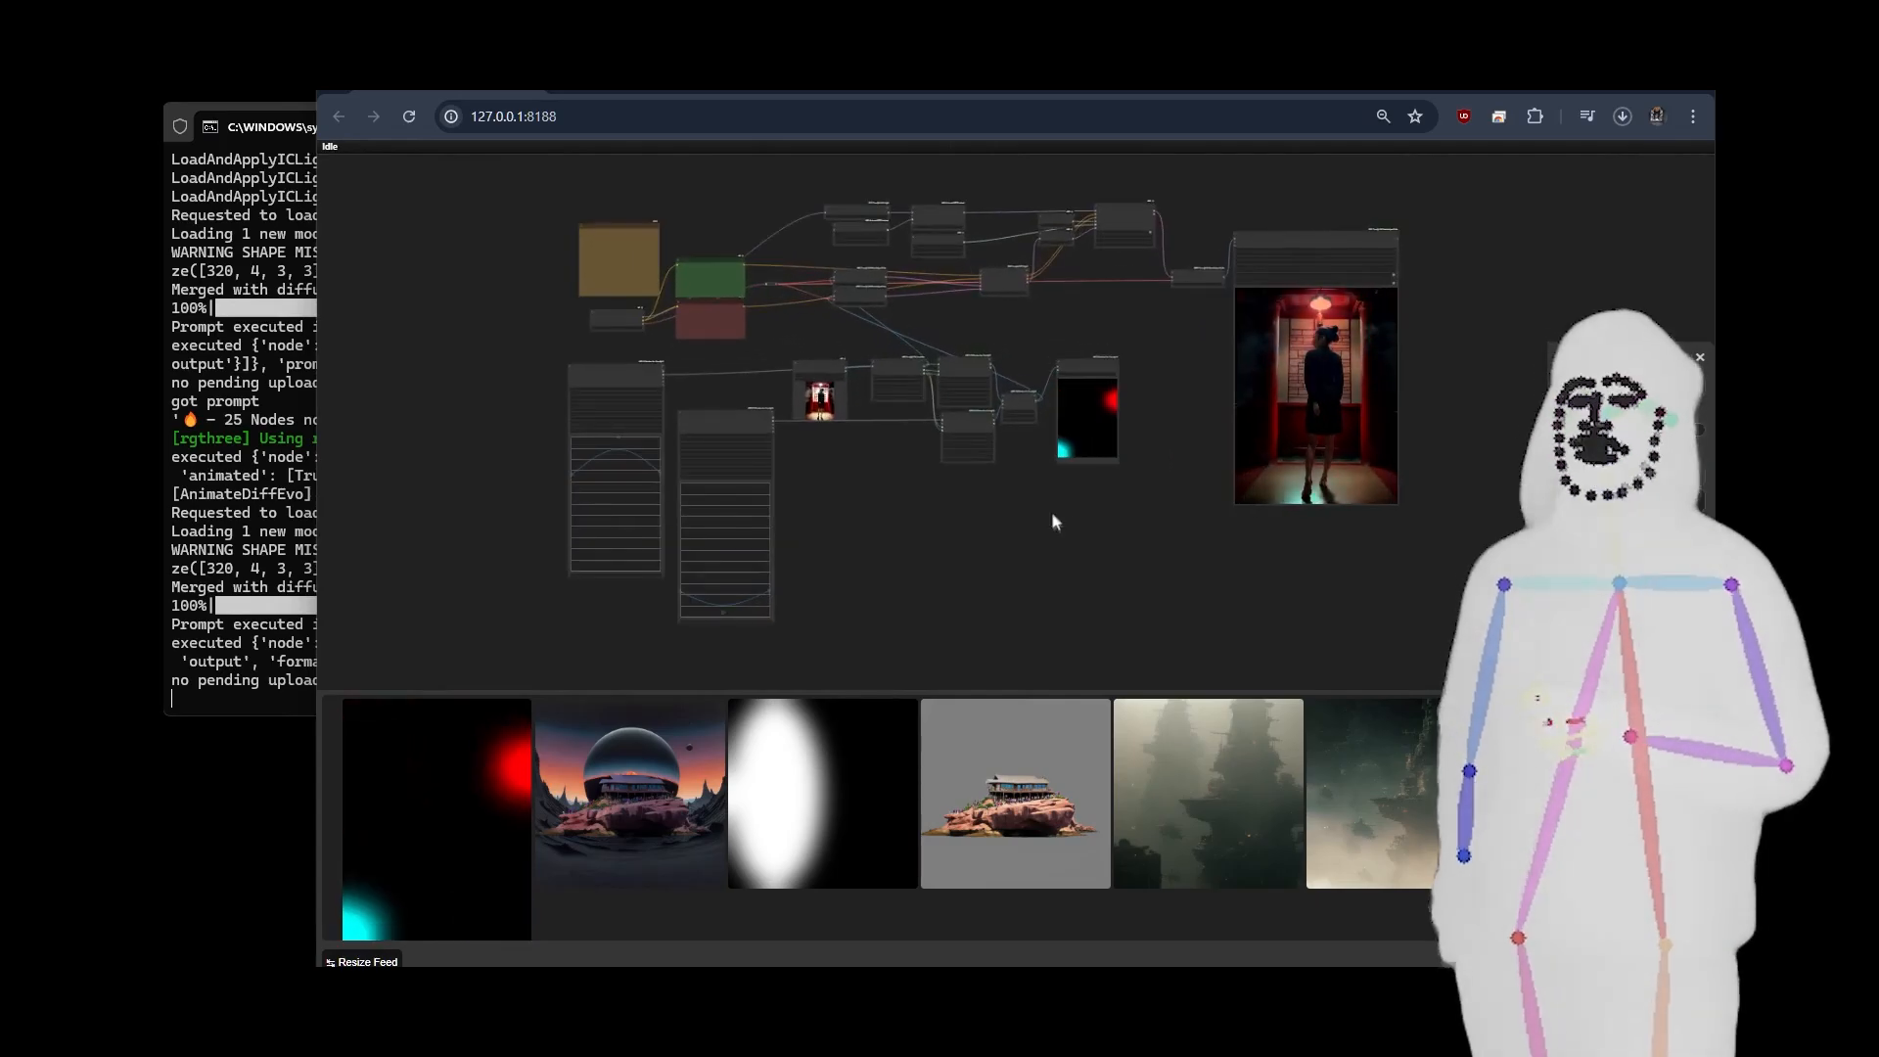
pyautogui.scroll(2, 1057, 528)
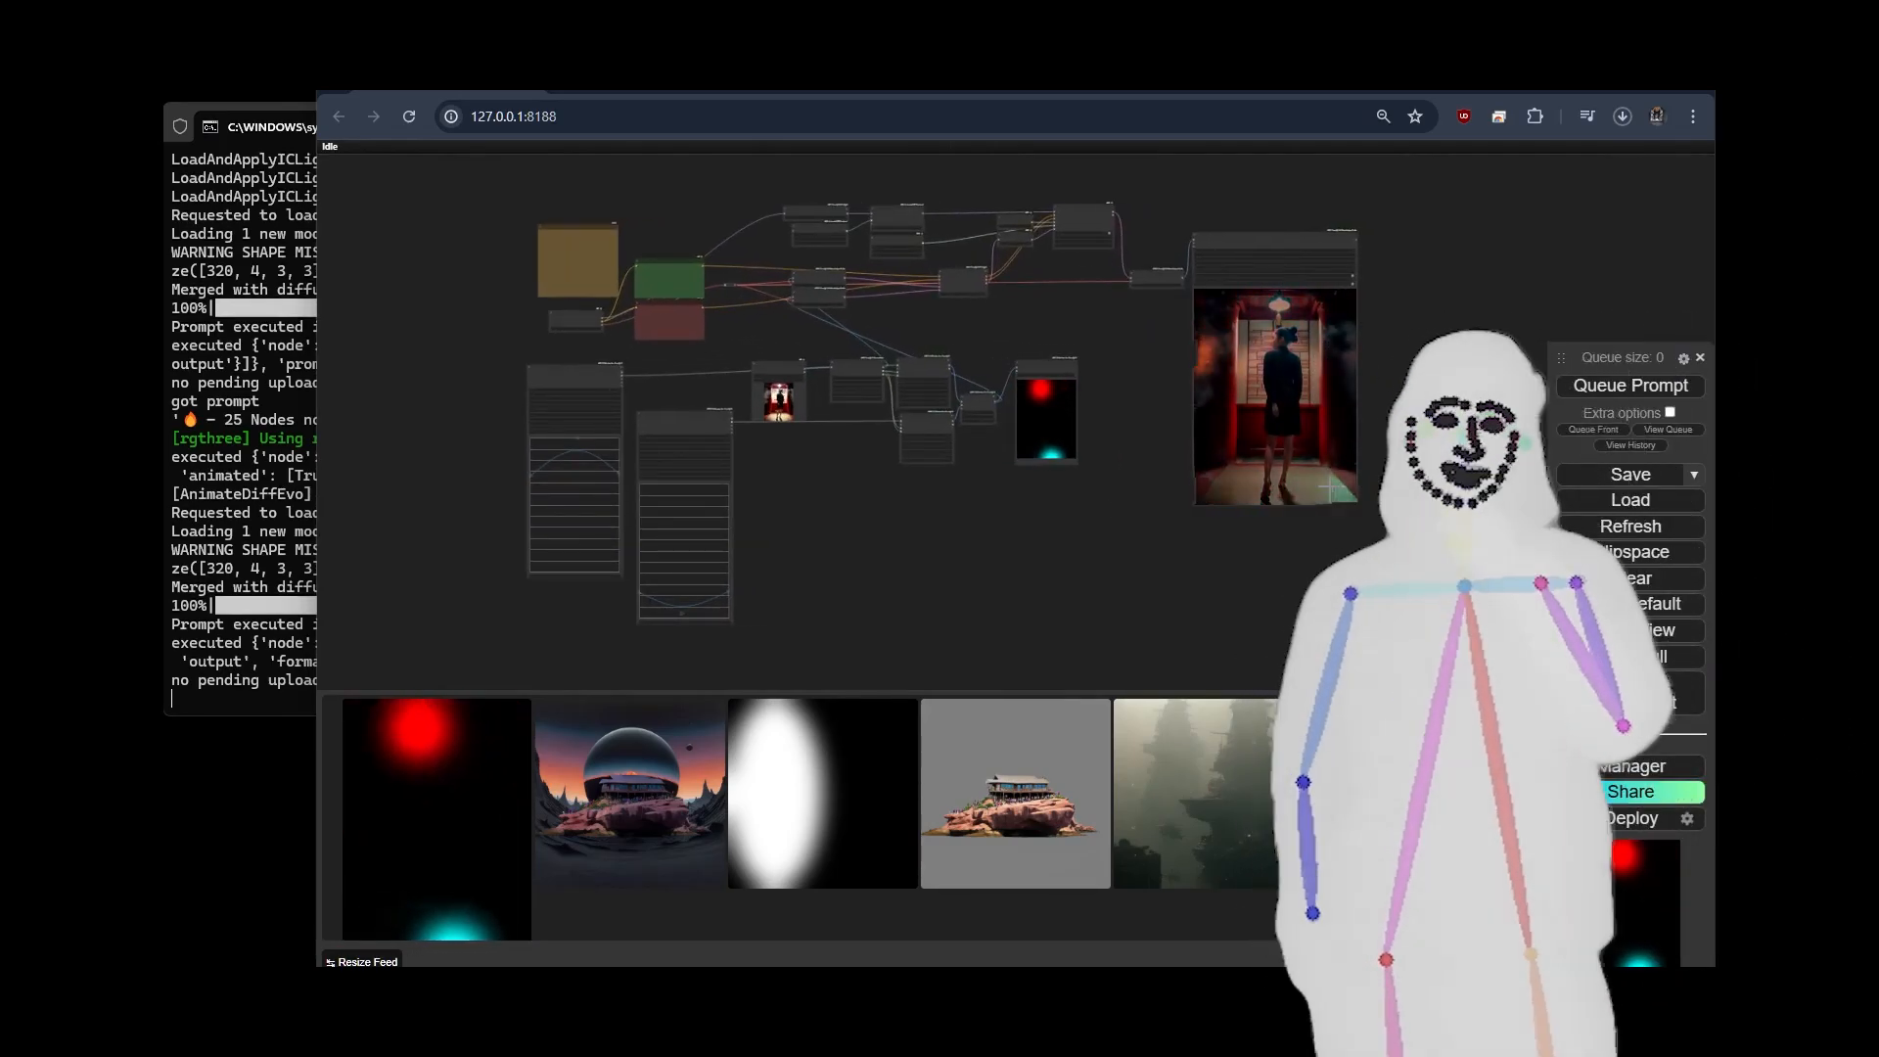
pyautogui.scroll(6, 763, 381)
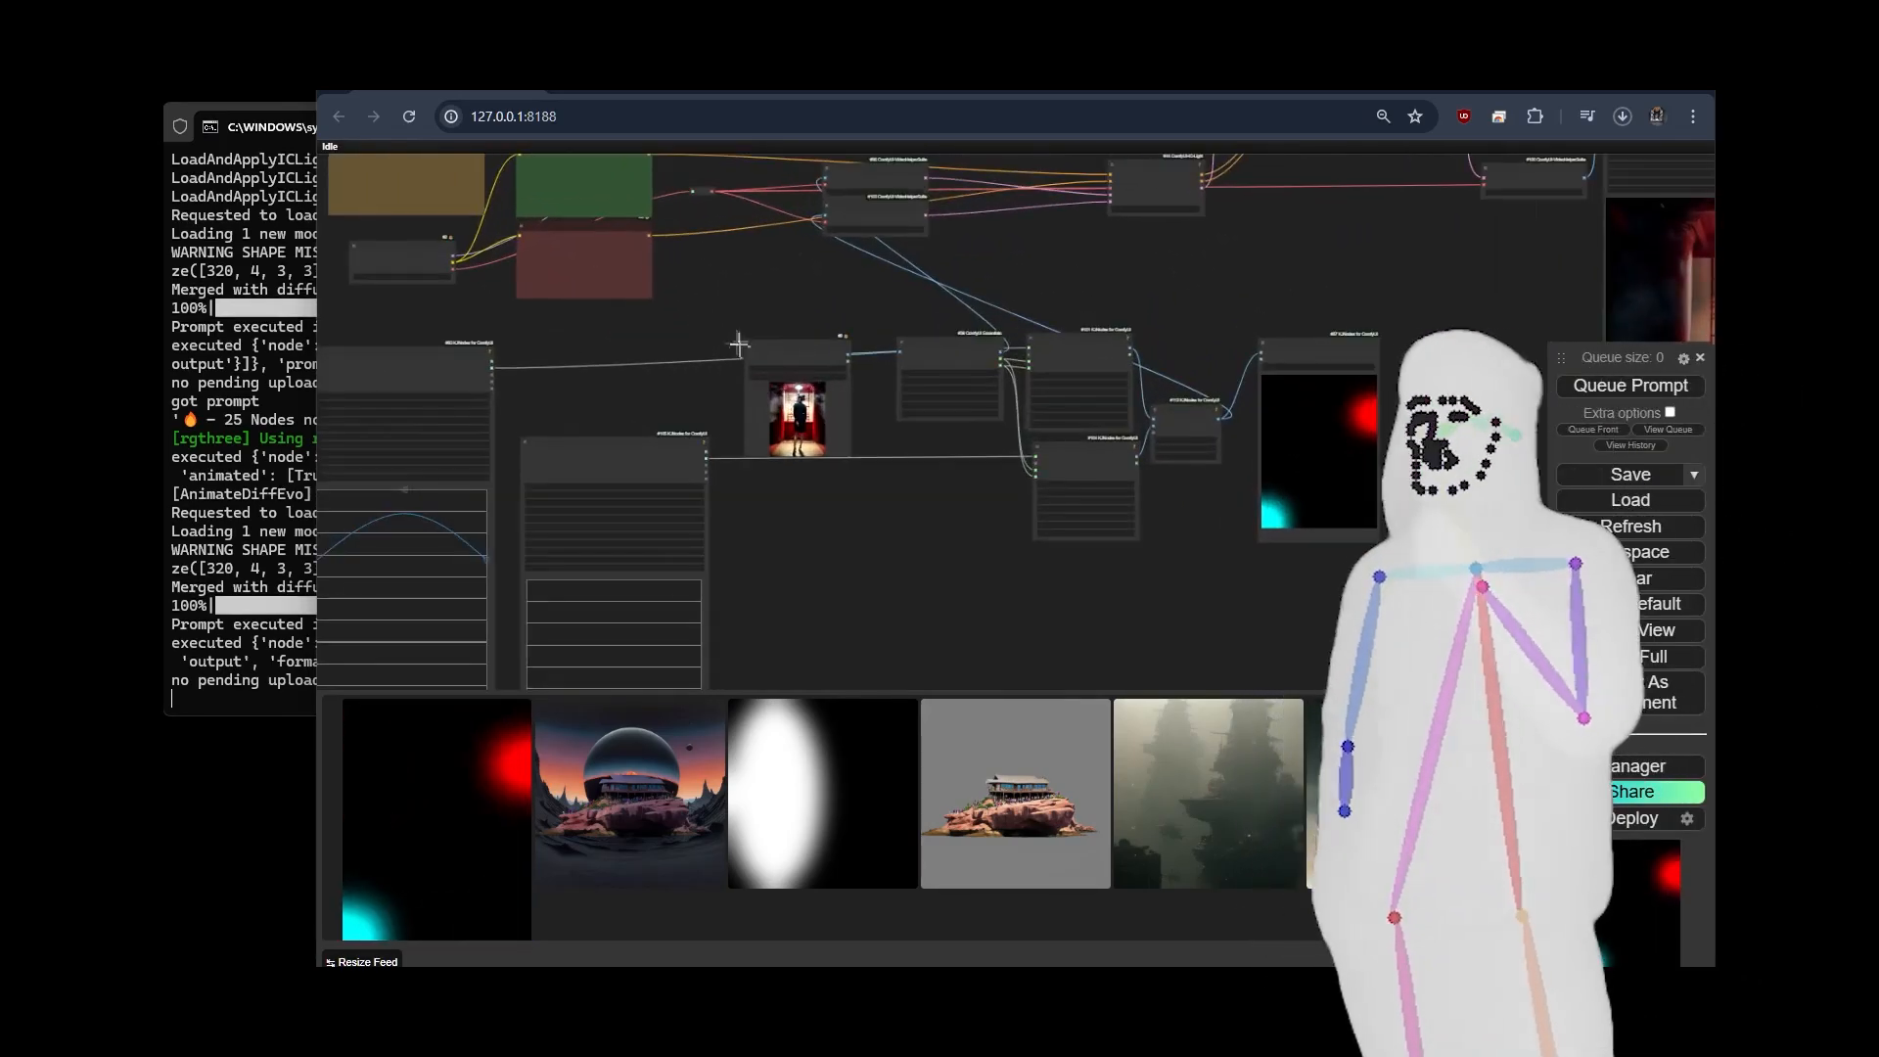
pyautogui.scroll(-8, 683, 344)
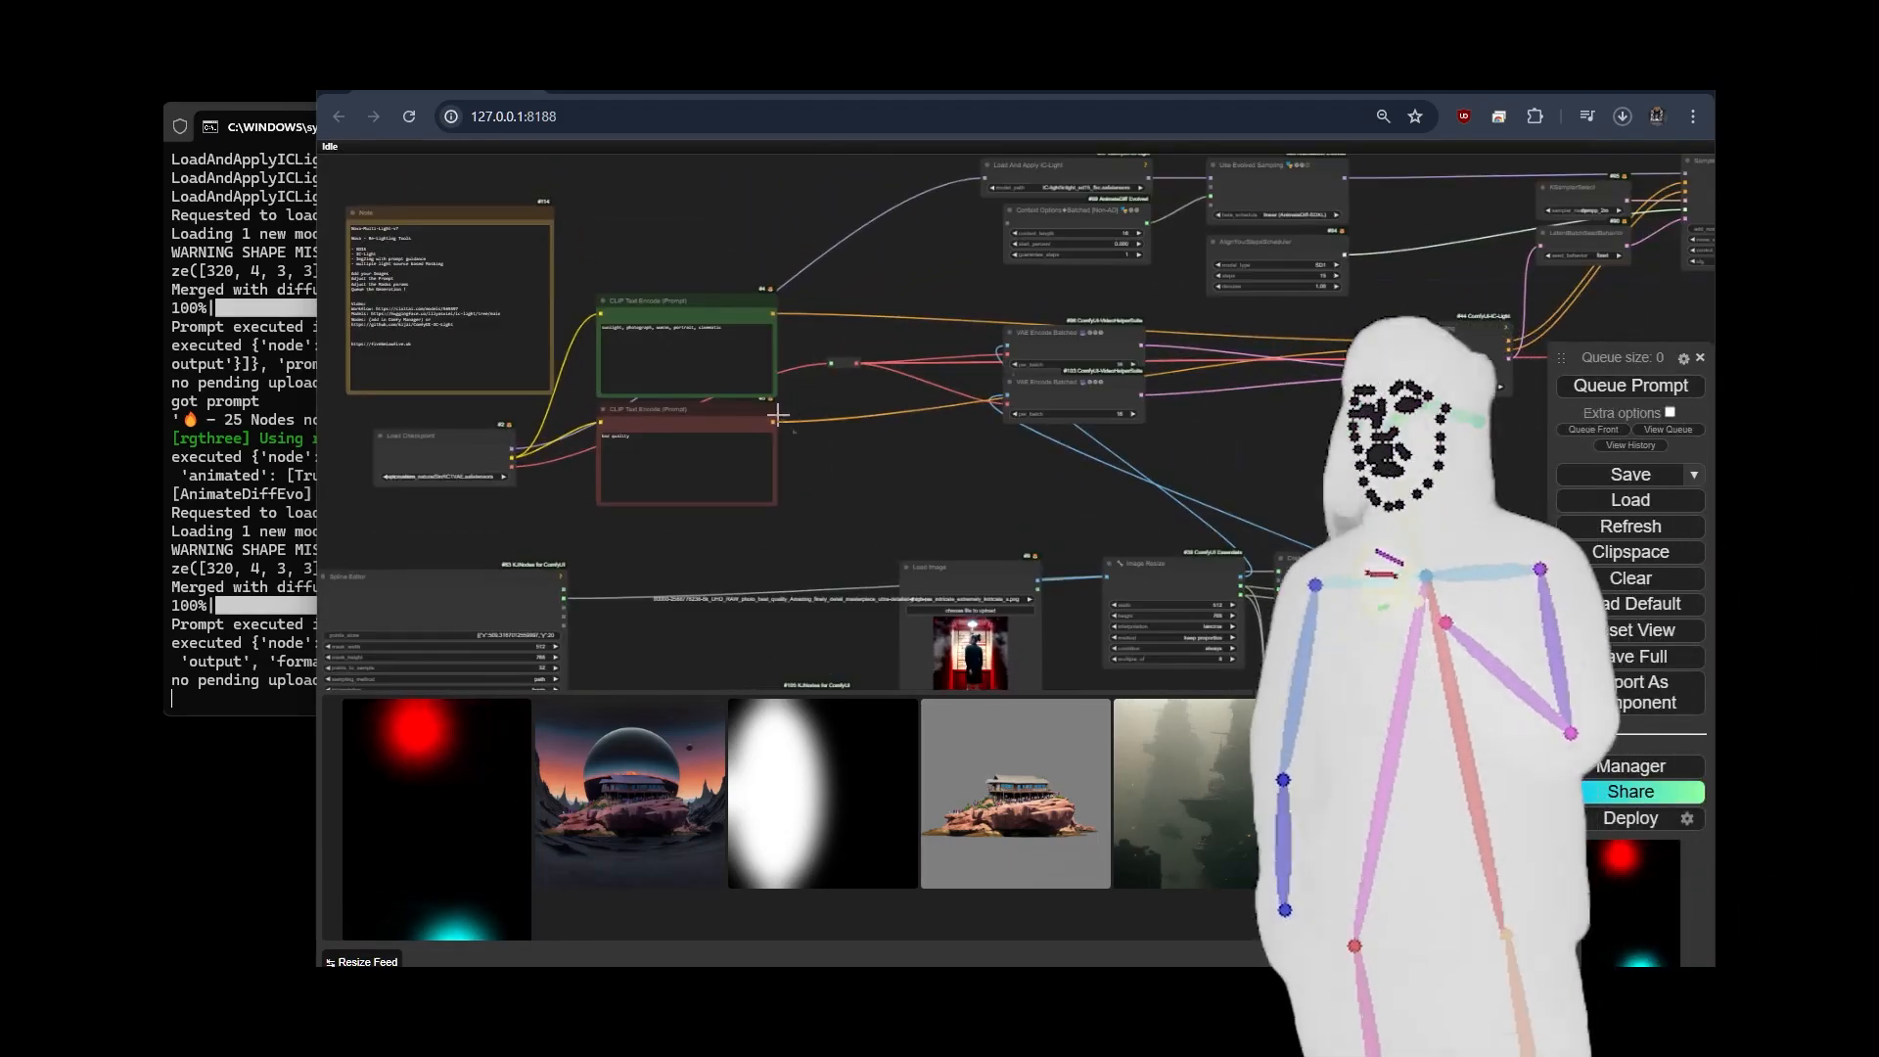
pyautogui.moveTo(1030, 443); pyautogui.dragTo(918, 326)
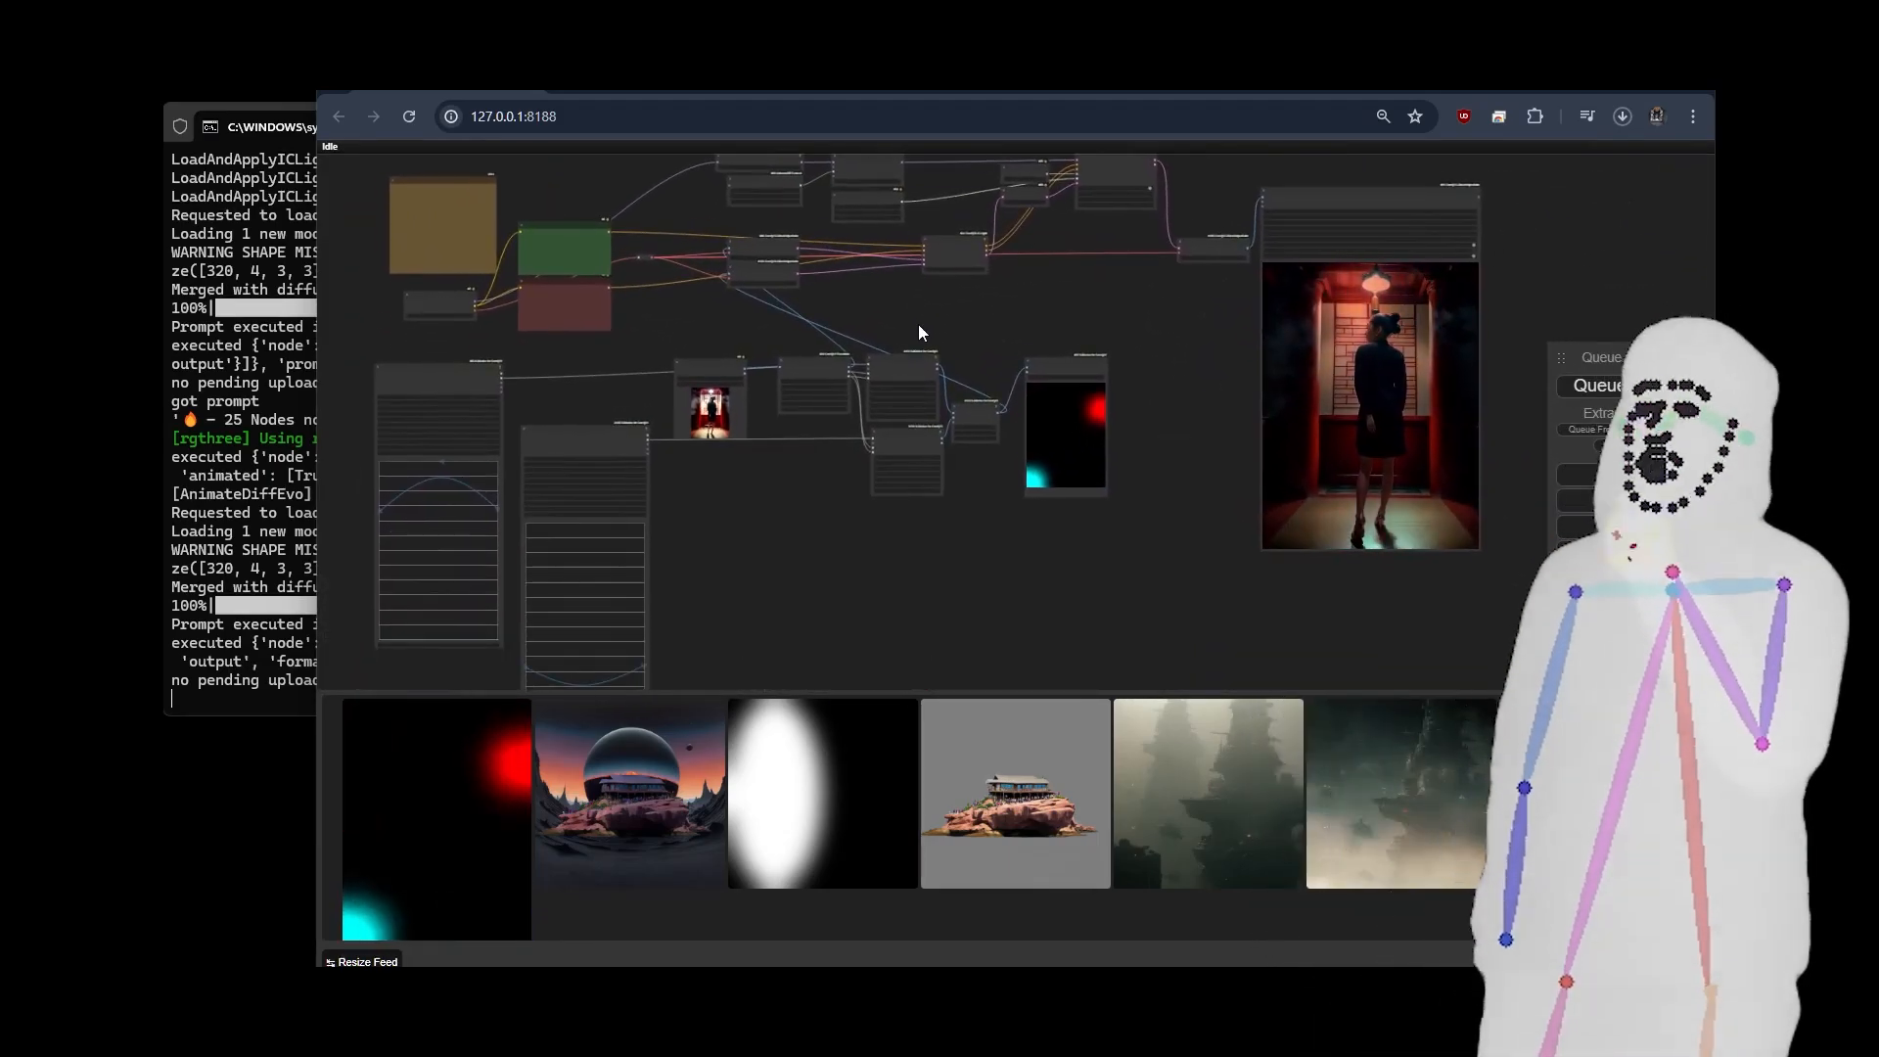
pyautogui.scroll(-1, 920, 326)
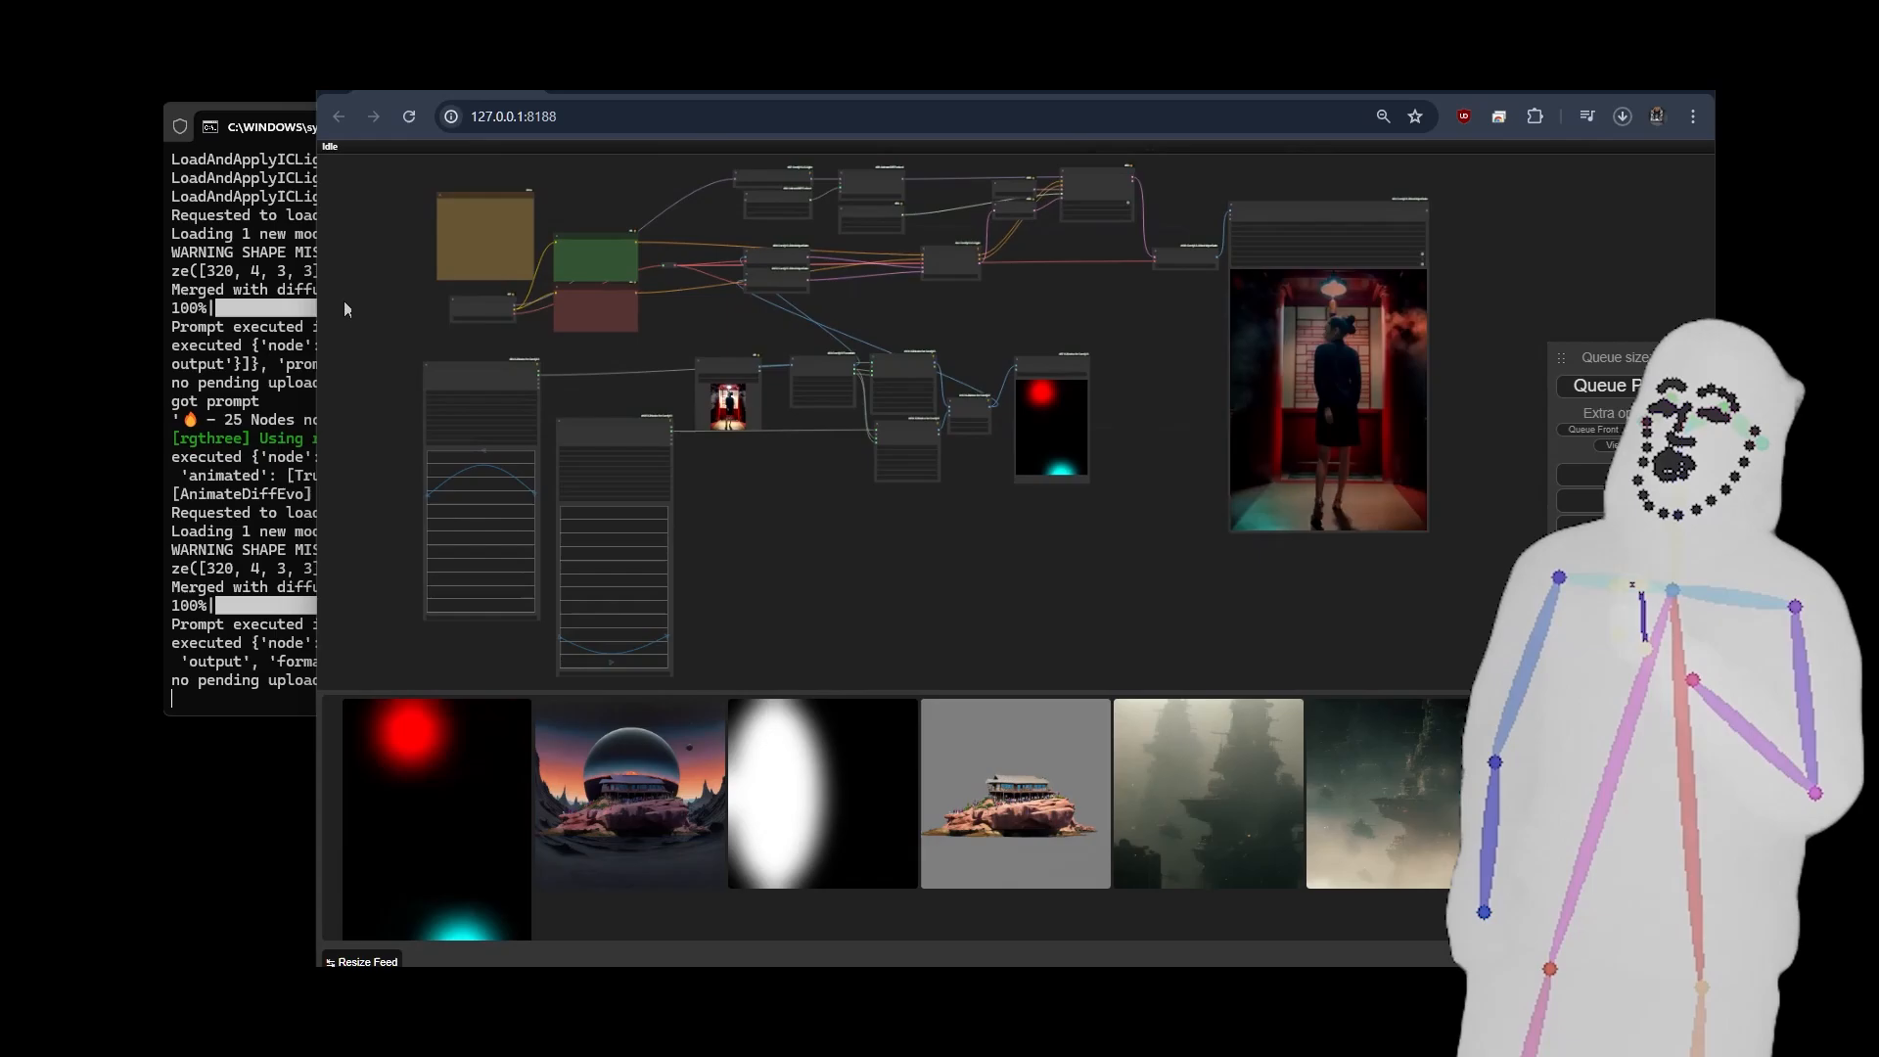
# Examine the models chosen in the Load Checkpoint and Load And Apply IC-Light nodes within the two-spline graph.
pyautogui.scroll(7, 431, 319)
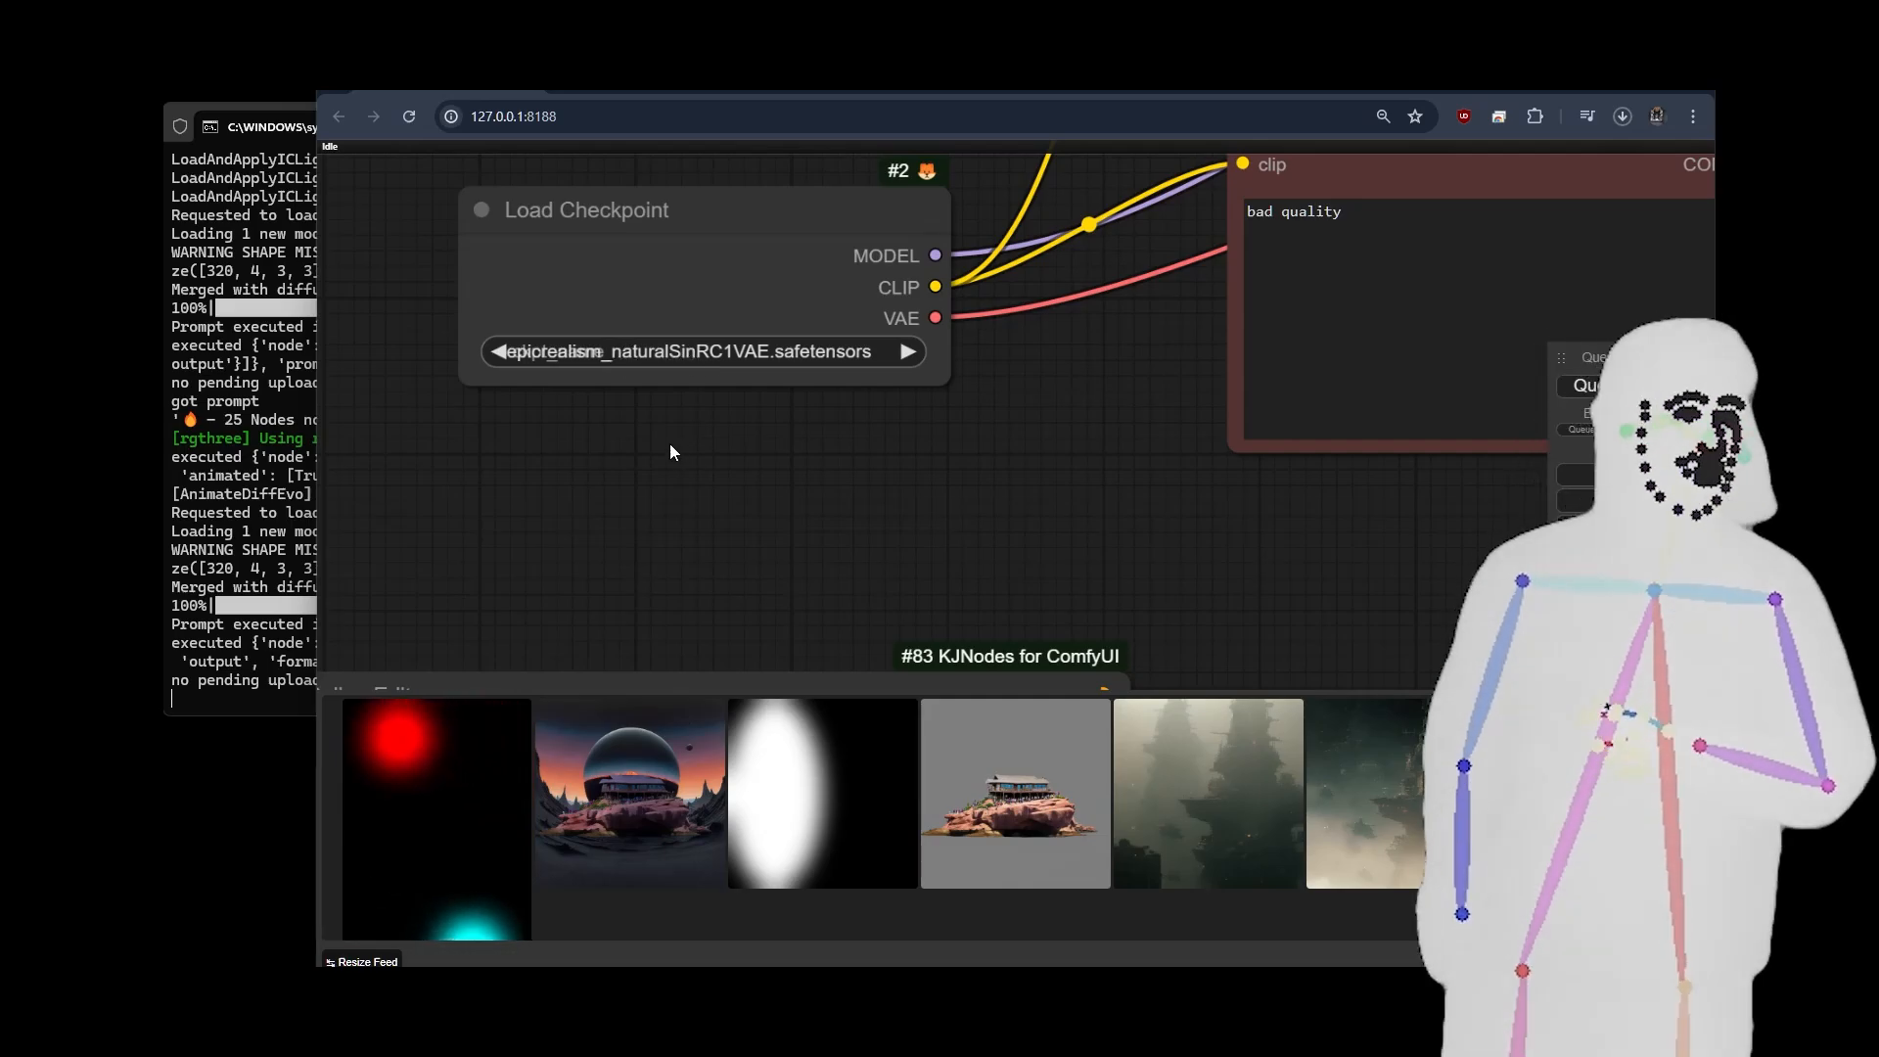
pyautogui.scroll(-6, 669, 444)
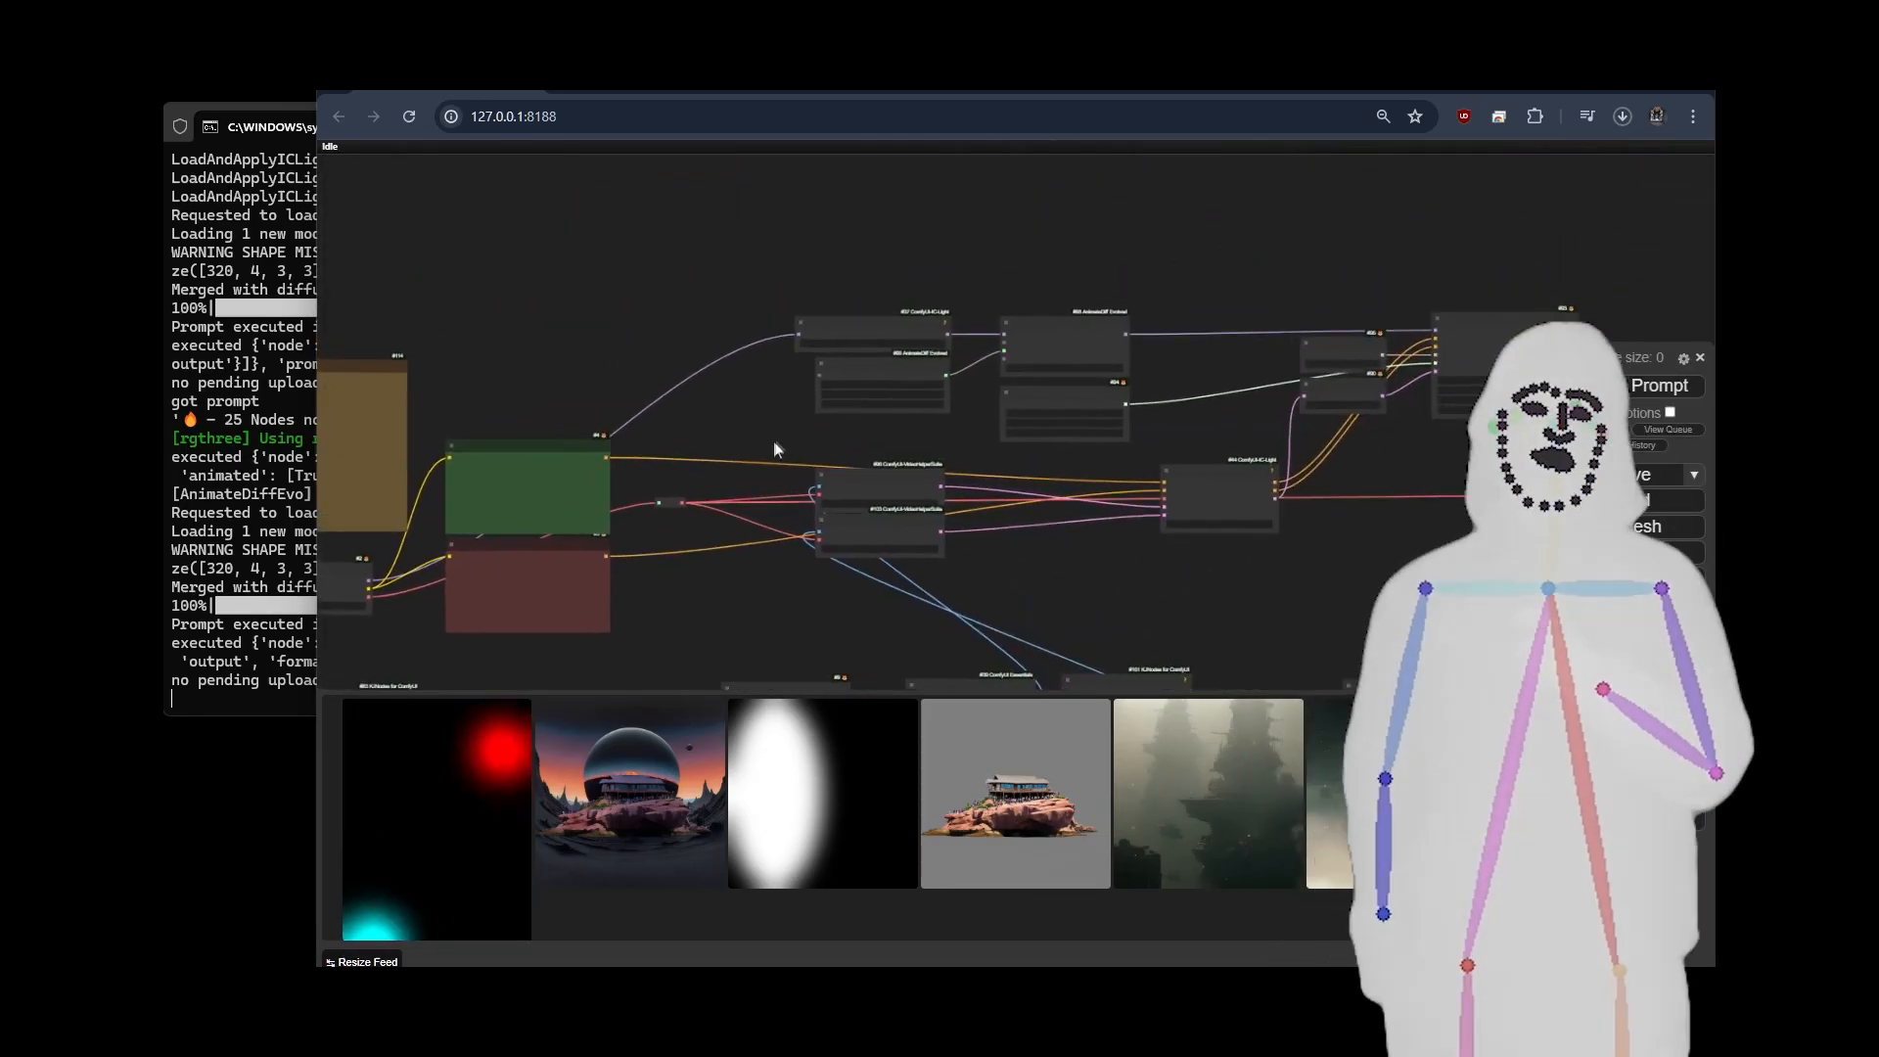
pyautogui.scroll(10, 895, 303)
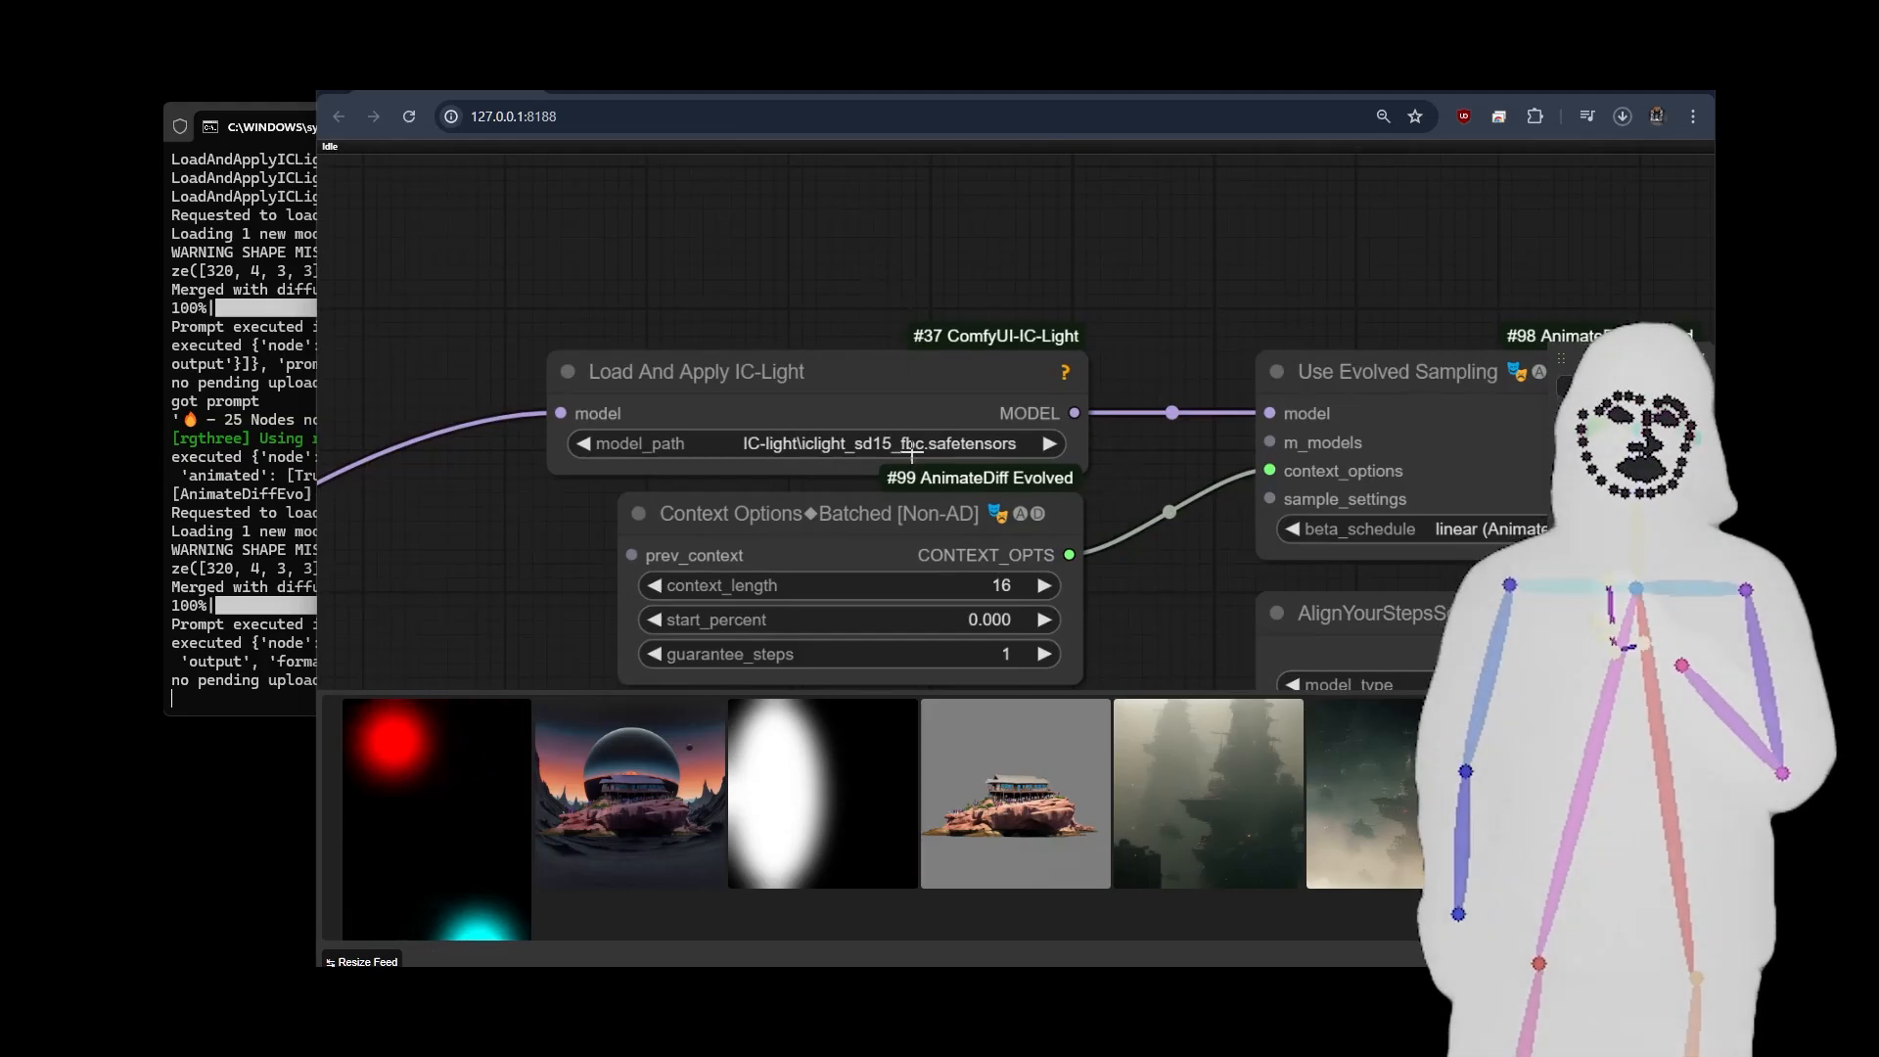
pyautogui.scroll(-10, 894, 440)
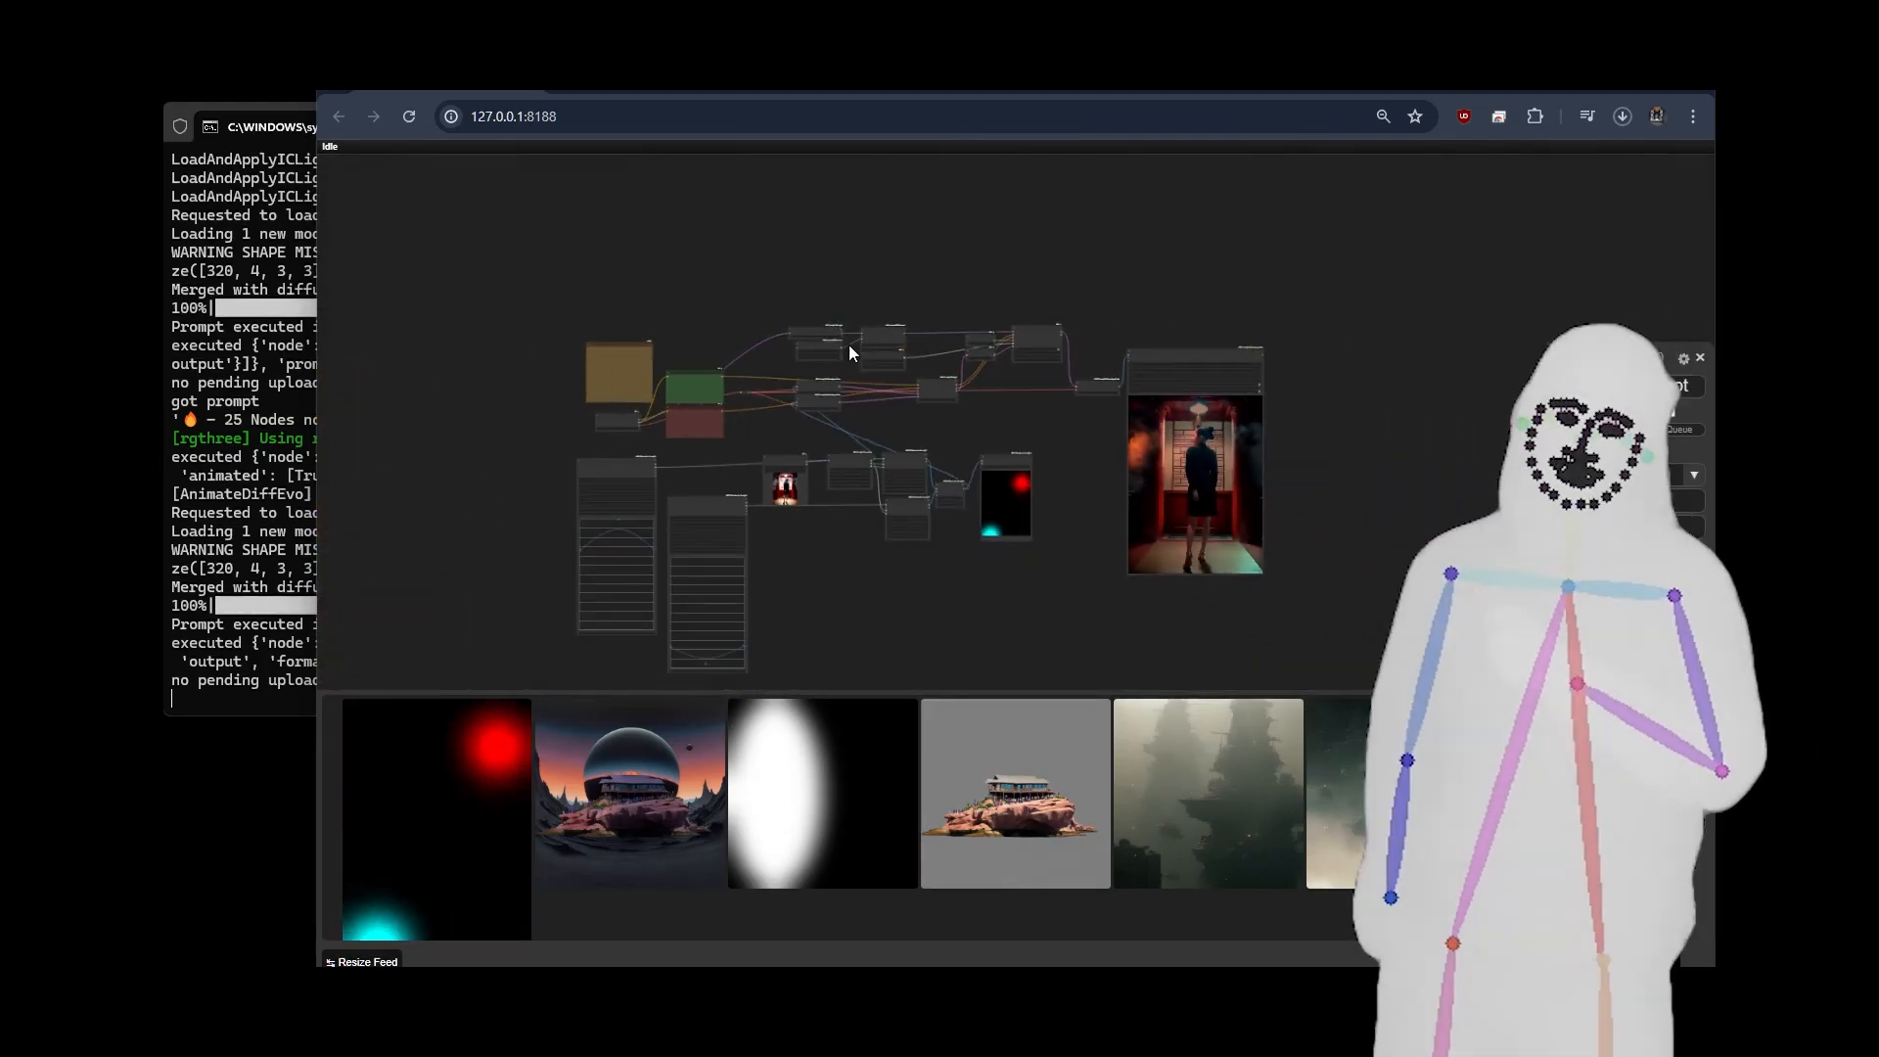
pyautogui.moveTo(1060, 425); pyautogui.dragTo(1012, 363)
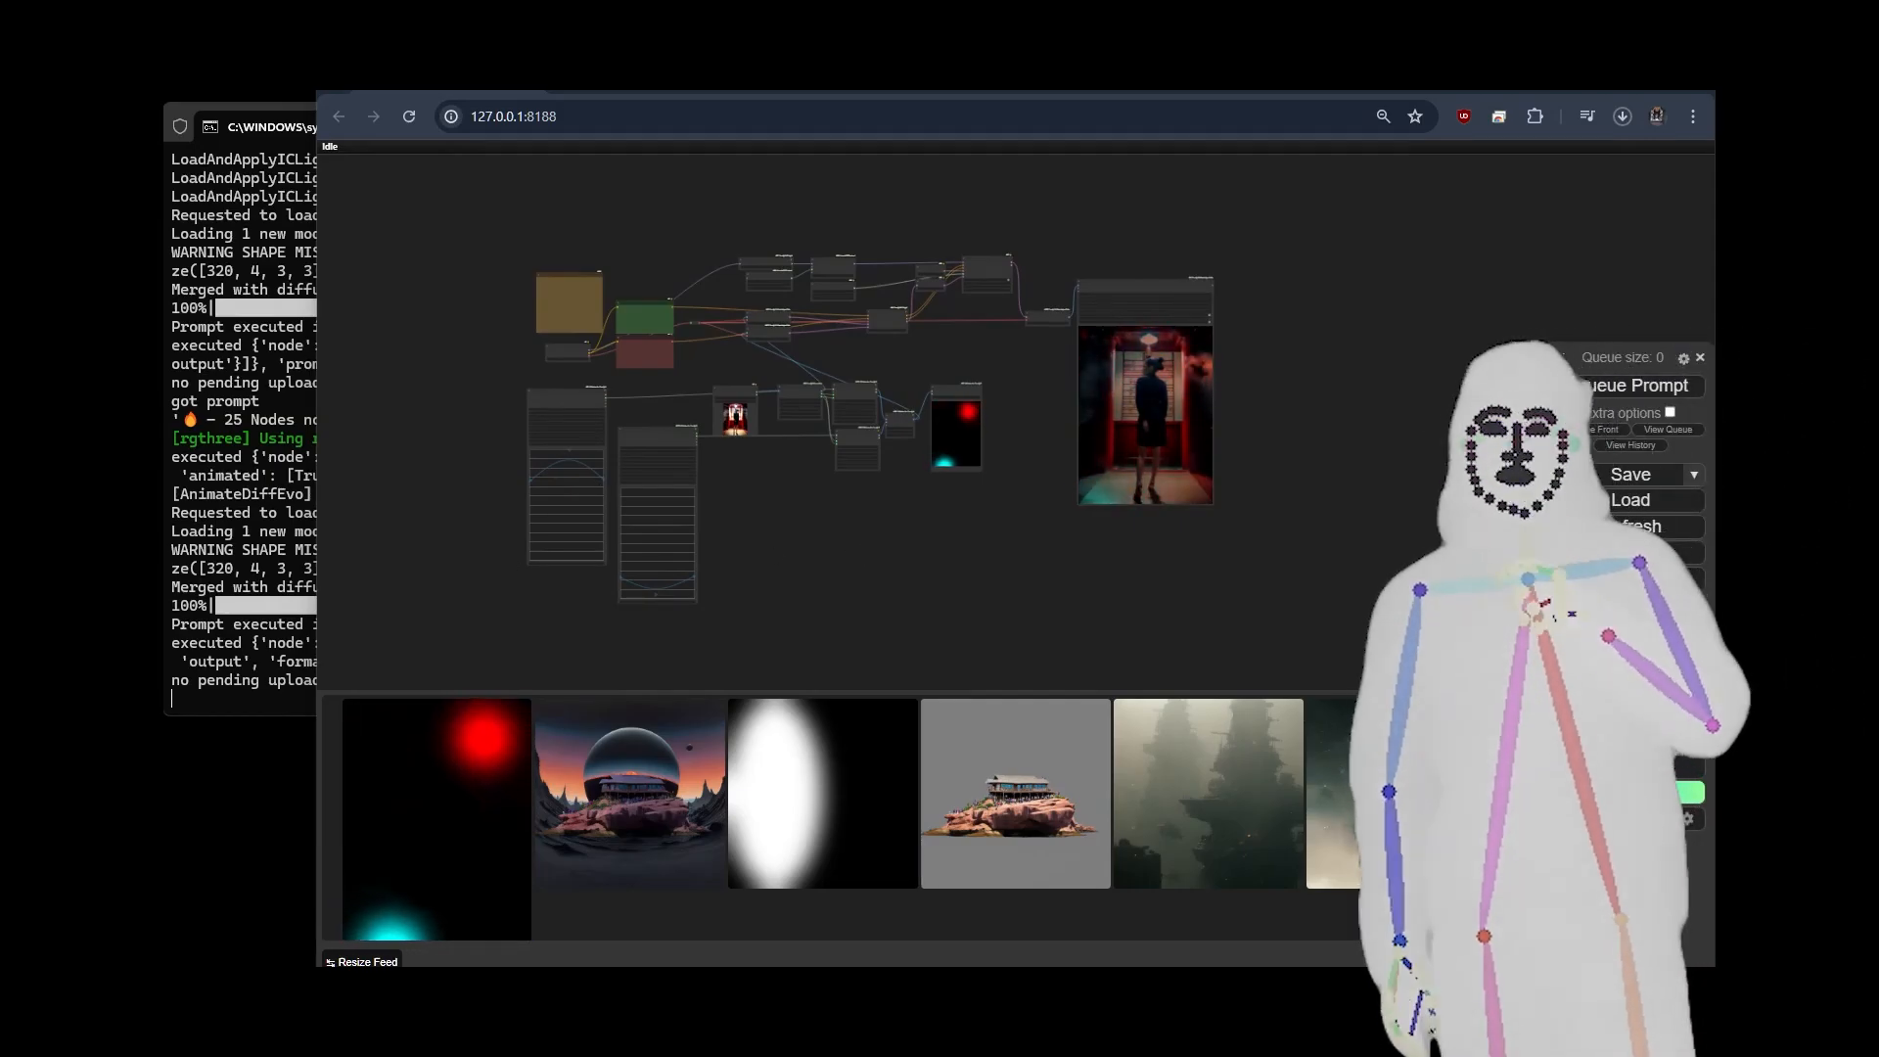
# Load the workflow that has one spline editor and a city street source picture, and examine that picture.
pyautogui.moveTo(315, 537); pyautogui.dragTo(836, 591)
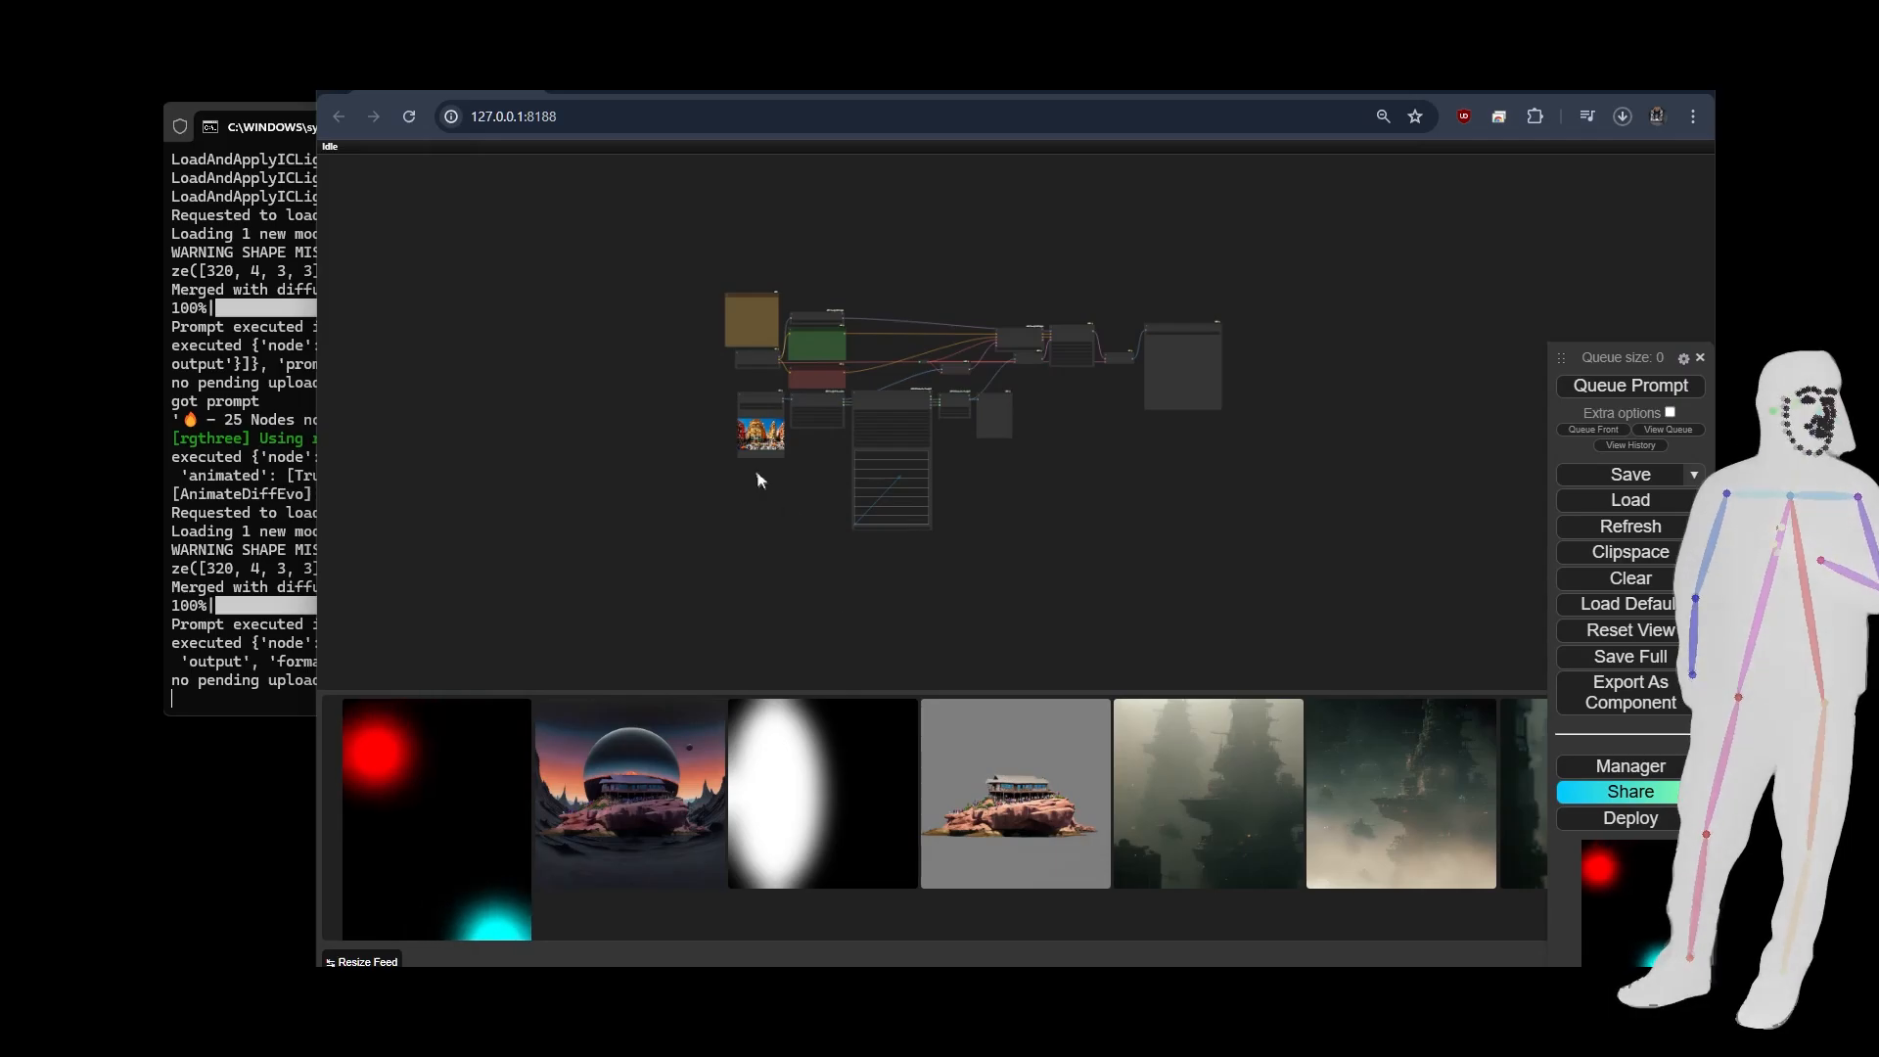
pyautogui.scroll(10, 762, 479)
pyautogui.scroll(10, 761, 479)
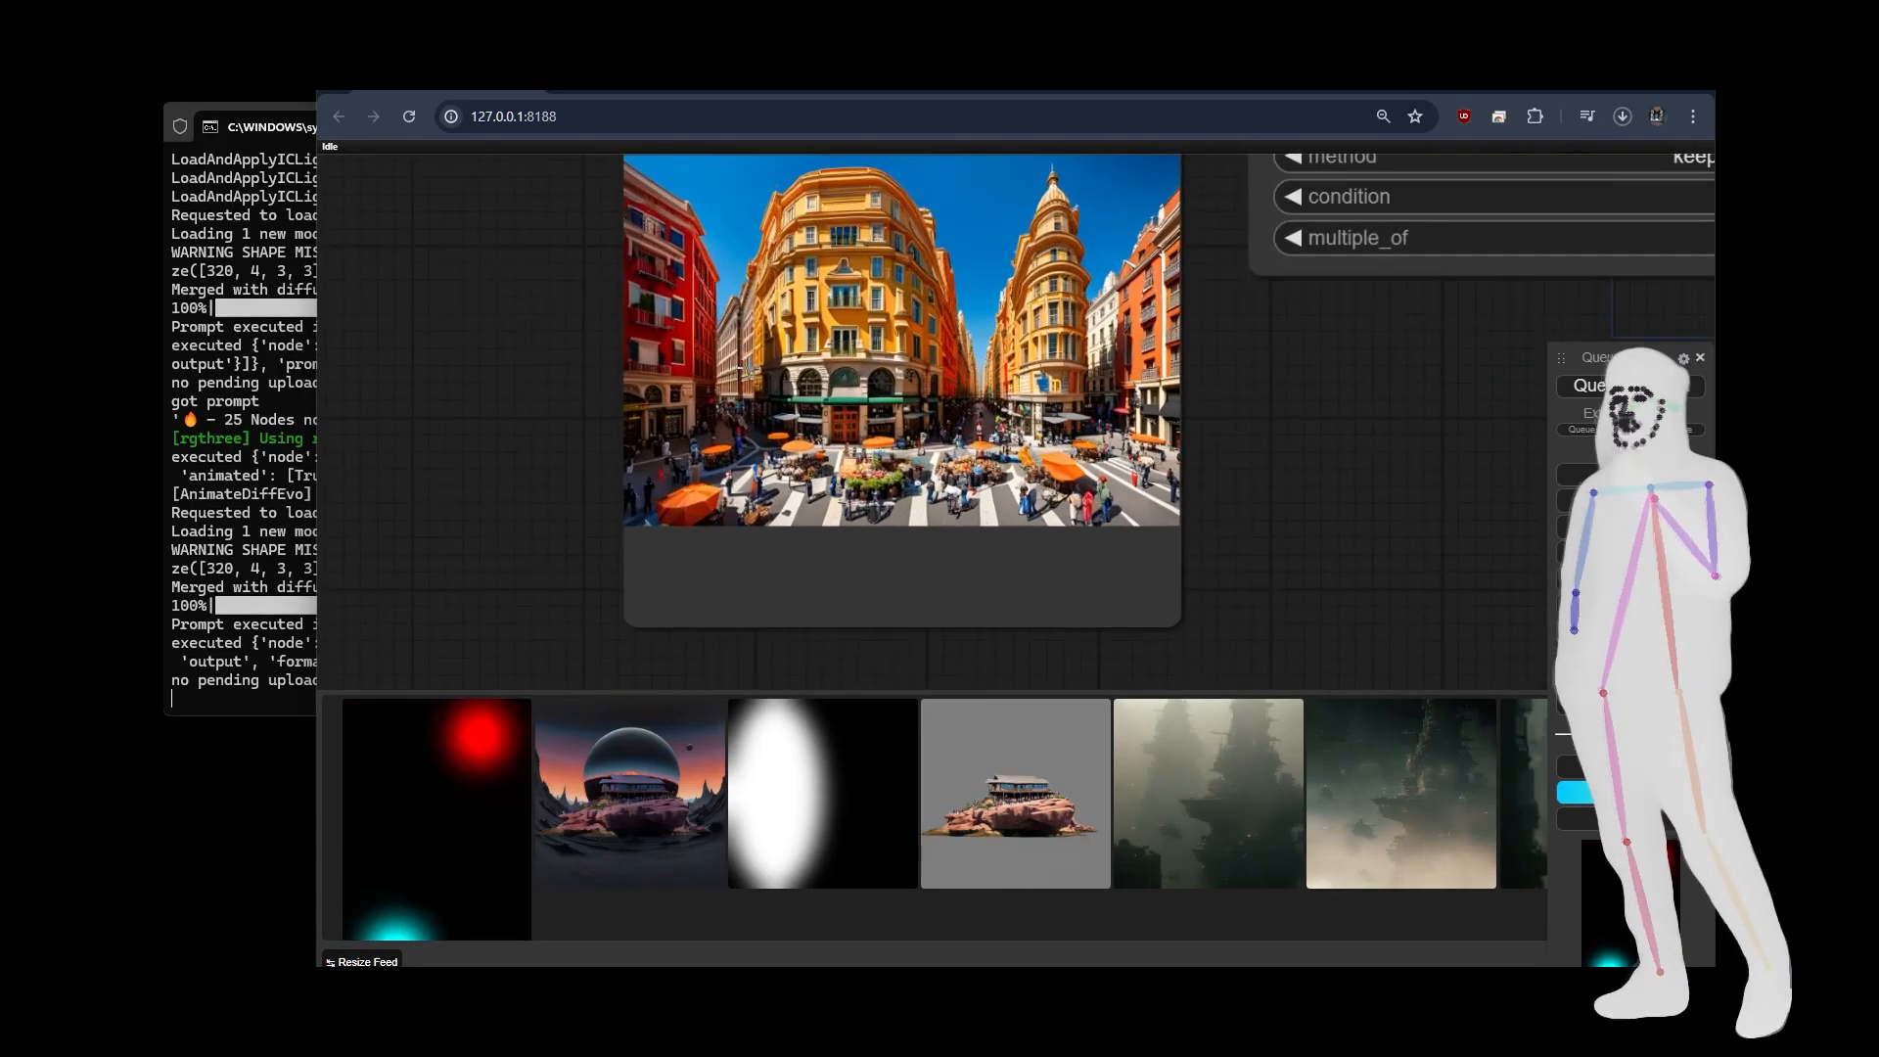
# Examine the city street picture, the Image Resize settings and the diagonal spline drawn in the Spline Editor.
pyautogui.scroll(5, 1051, 511)
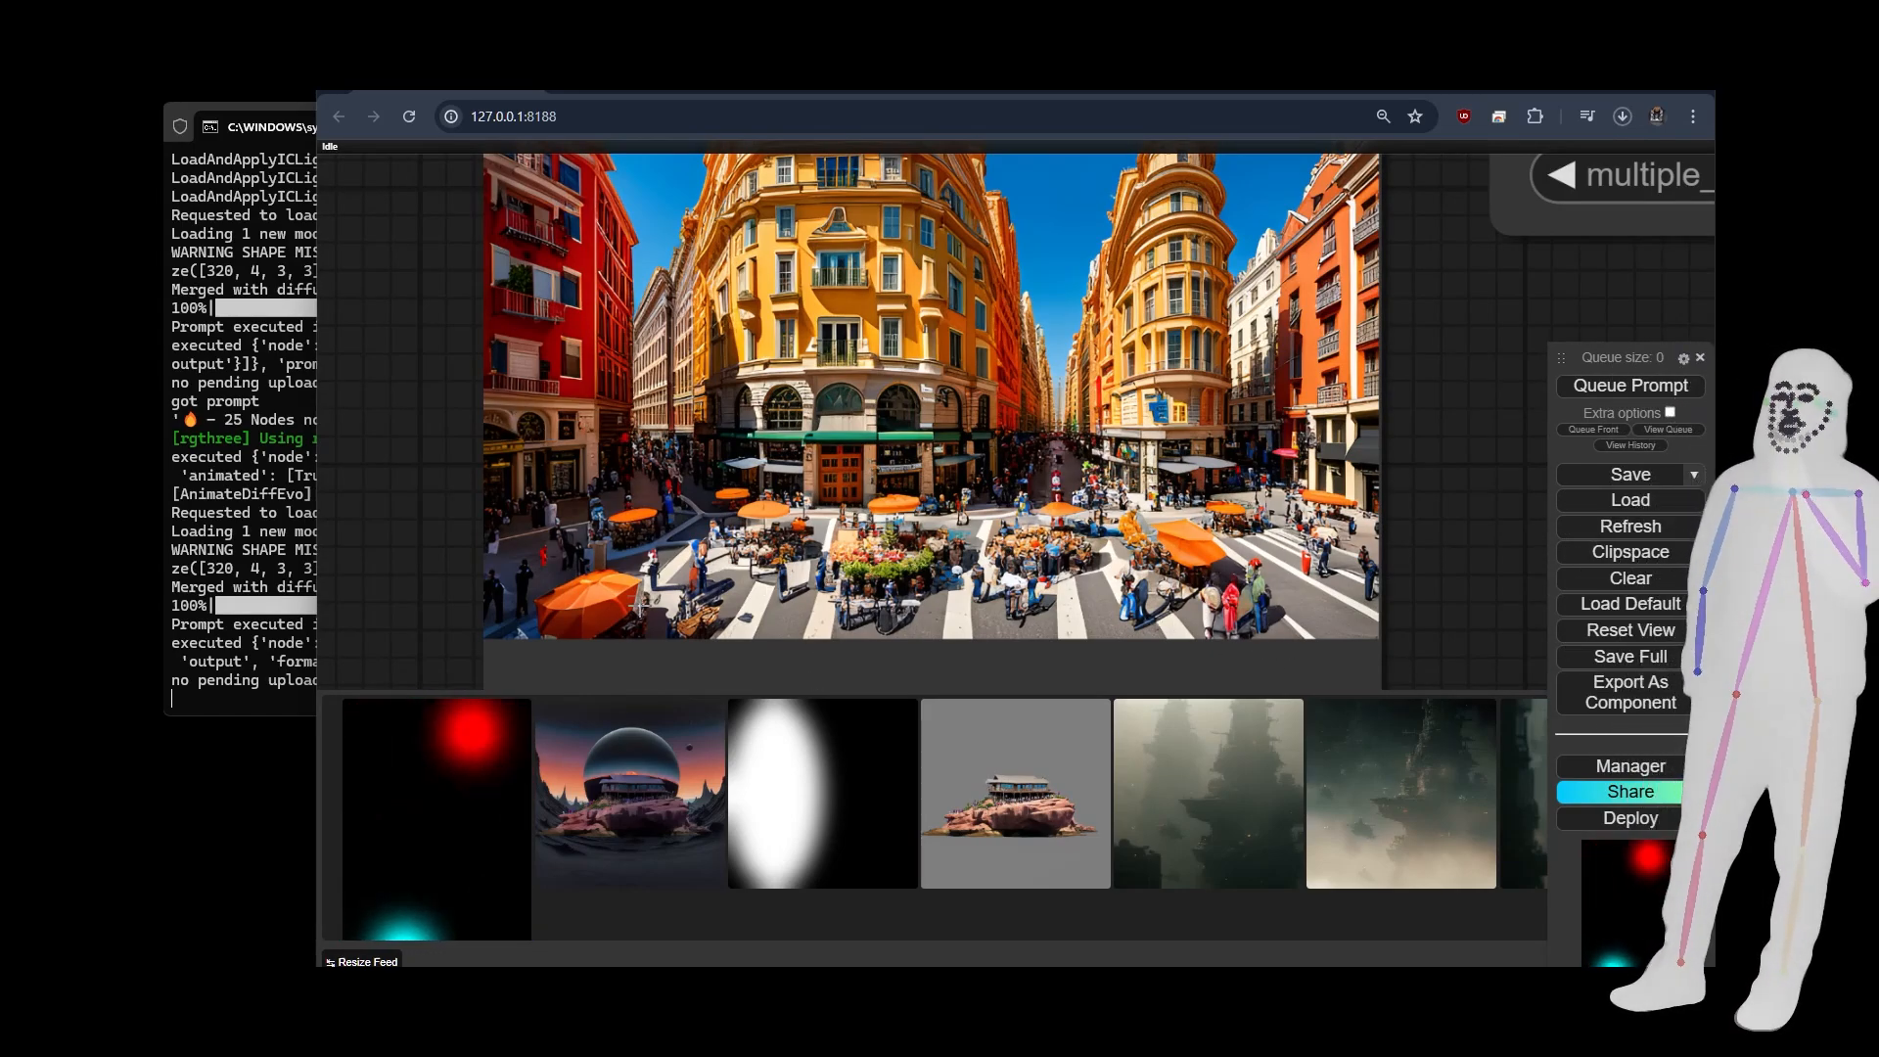
pyautogui.scroll(-3, 504, 518)
pyautogui.moveTo(1364, 538); pyautogui.dragTo(979, 580)
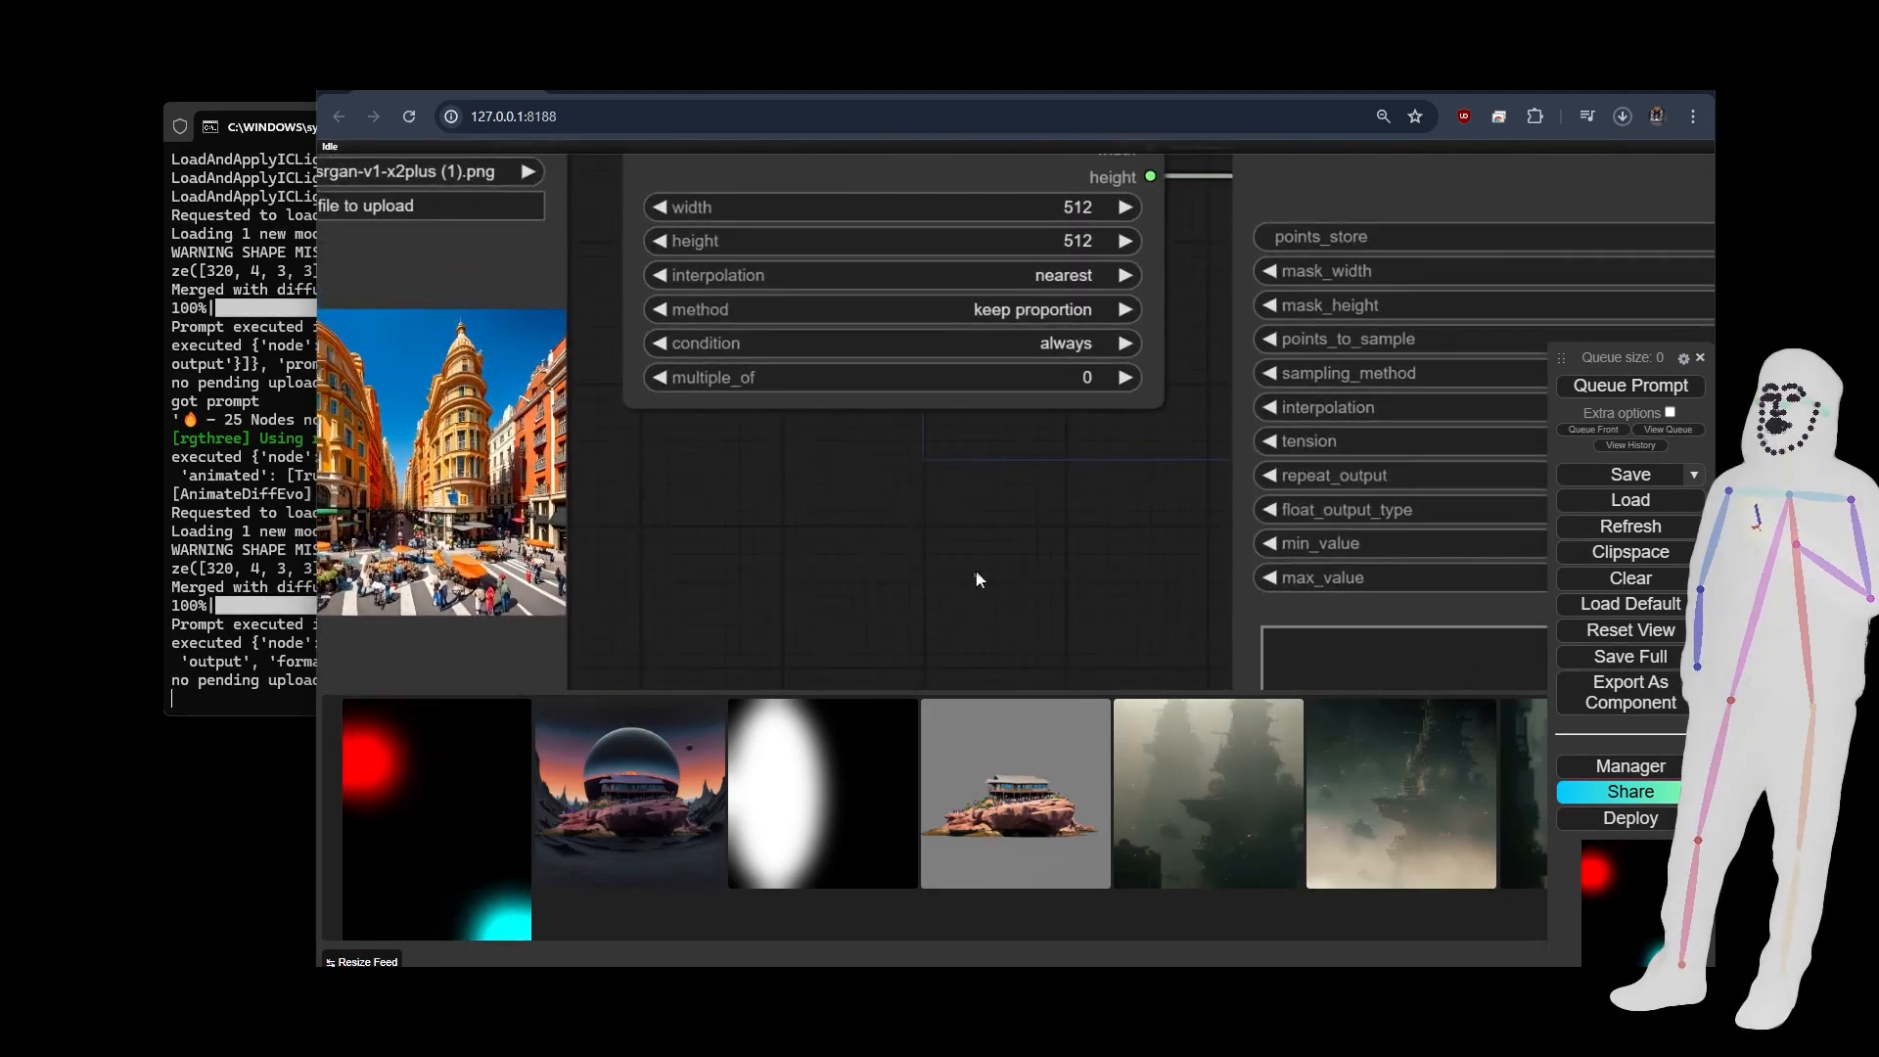
pyautogui.scroll(-3, 906, 528)
pyautogui.scroll(1, 687, 497)
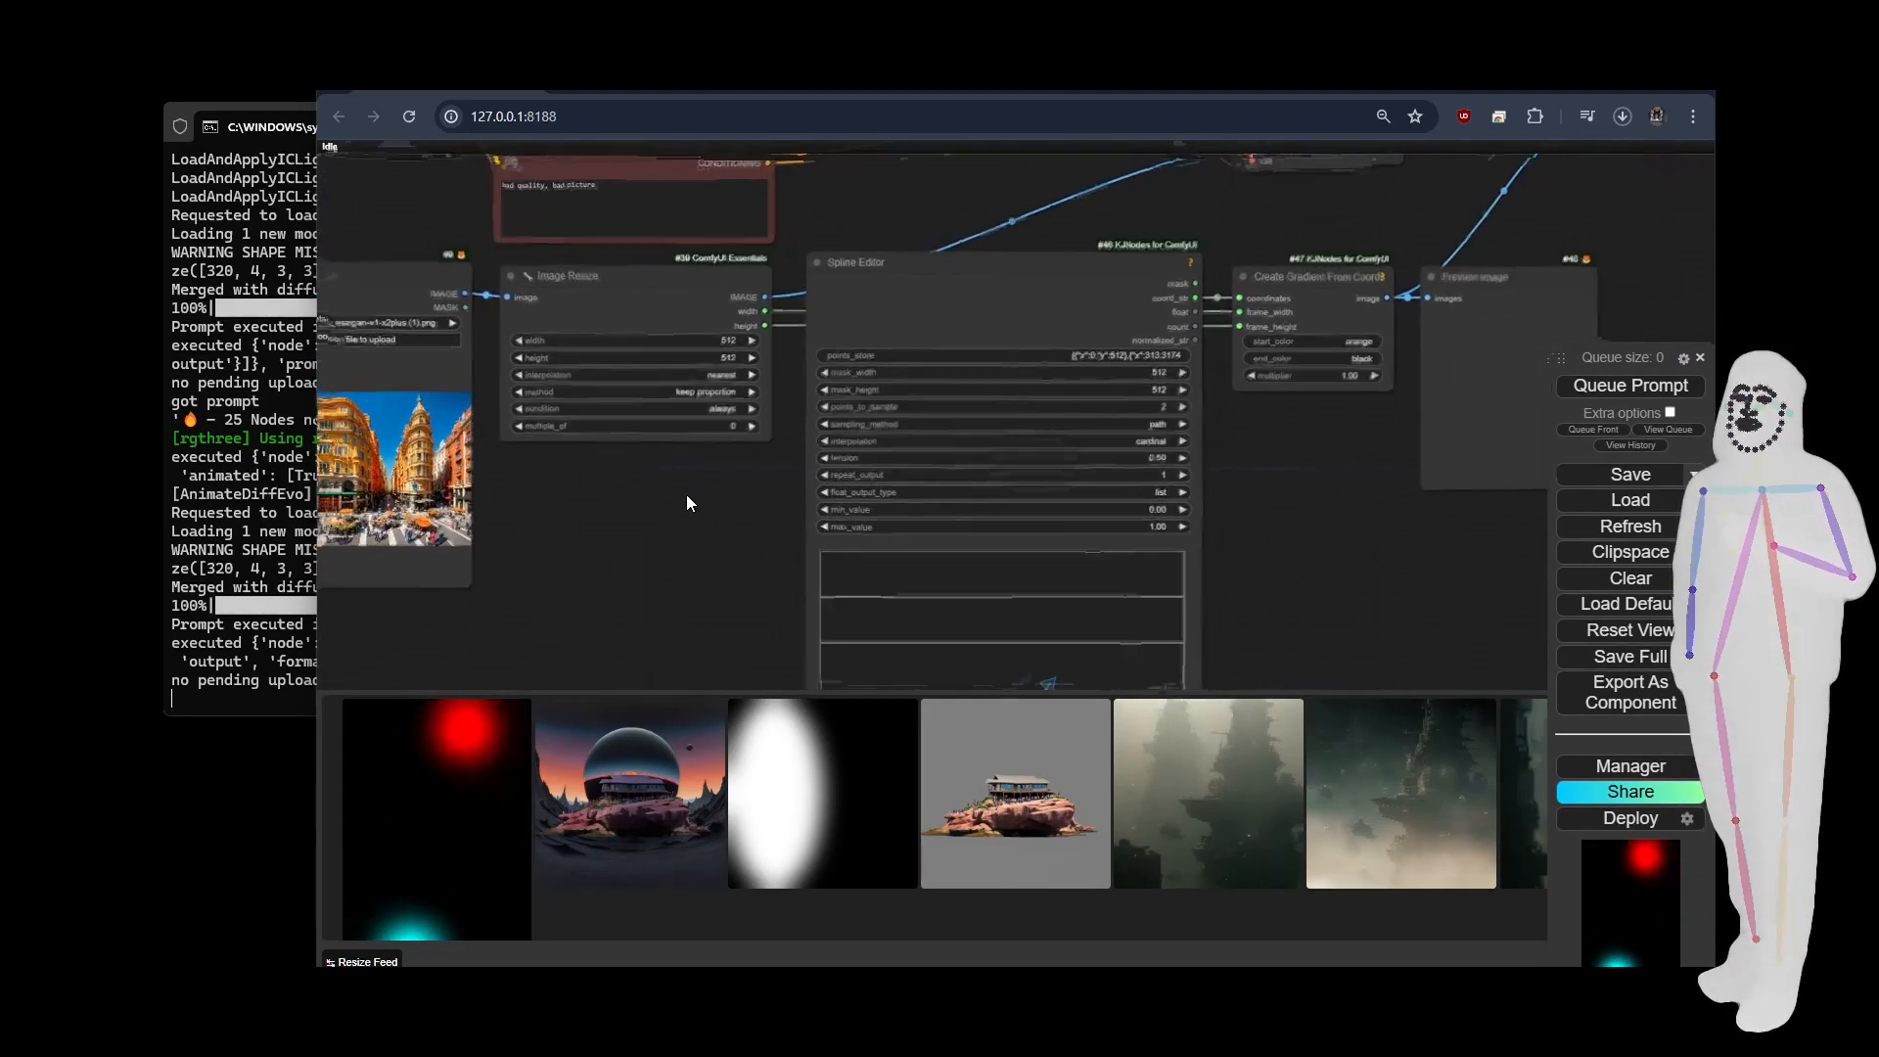
pyautogui.scroll(-4, 690, 501)
pyautogui.moveTo(1114, 587); pyautogui.dragTo(1136, 411)
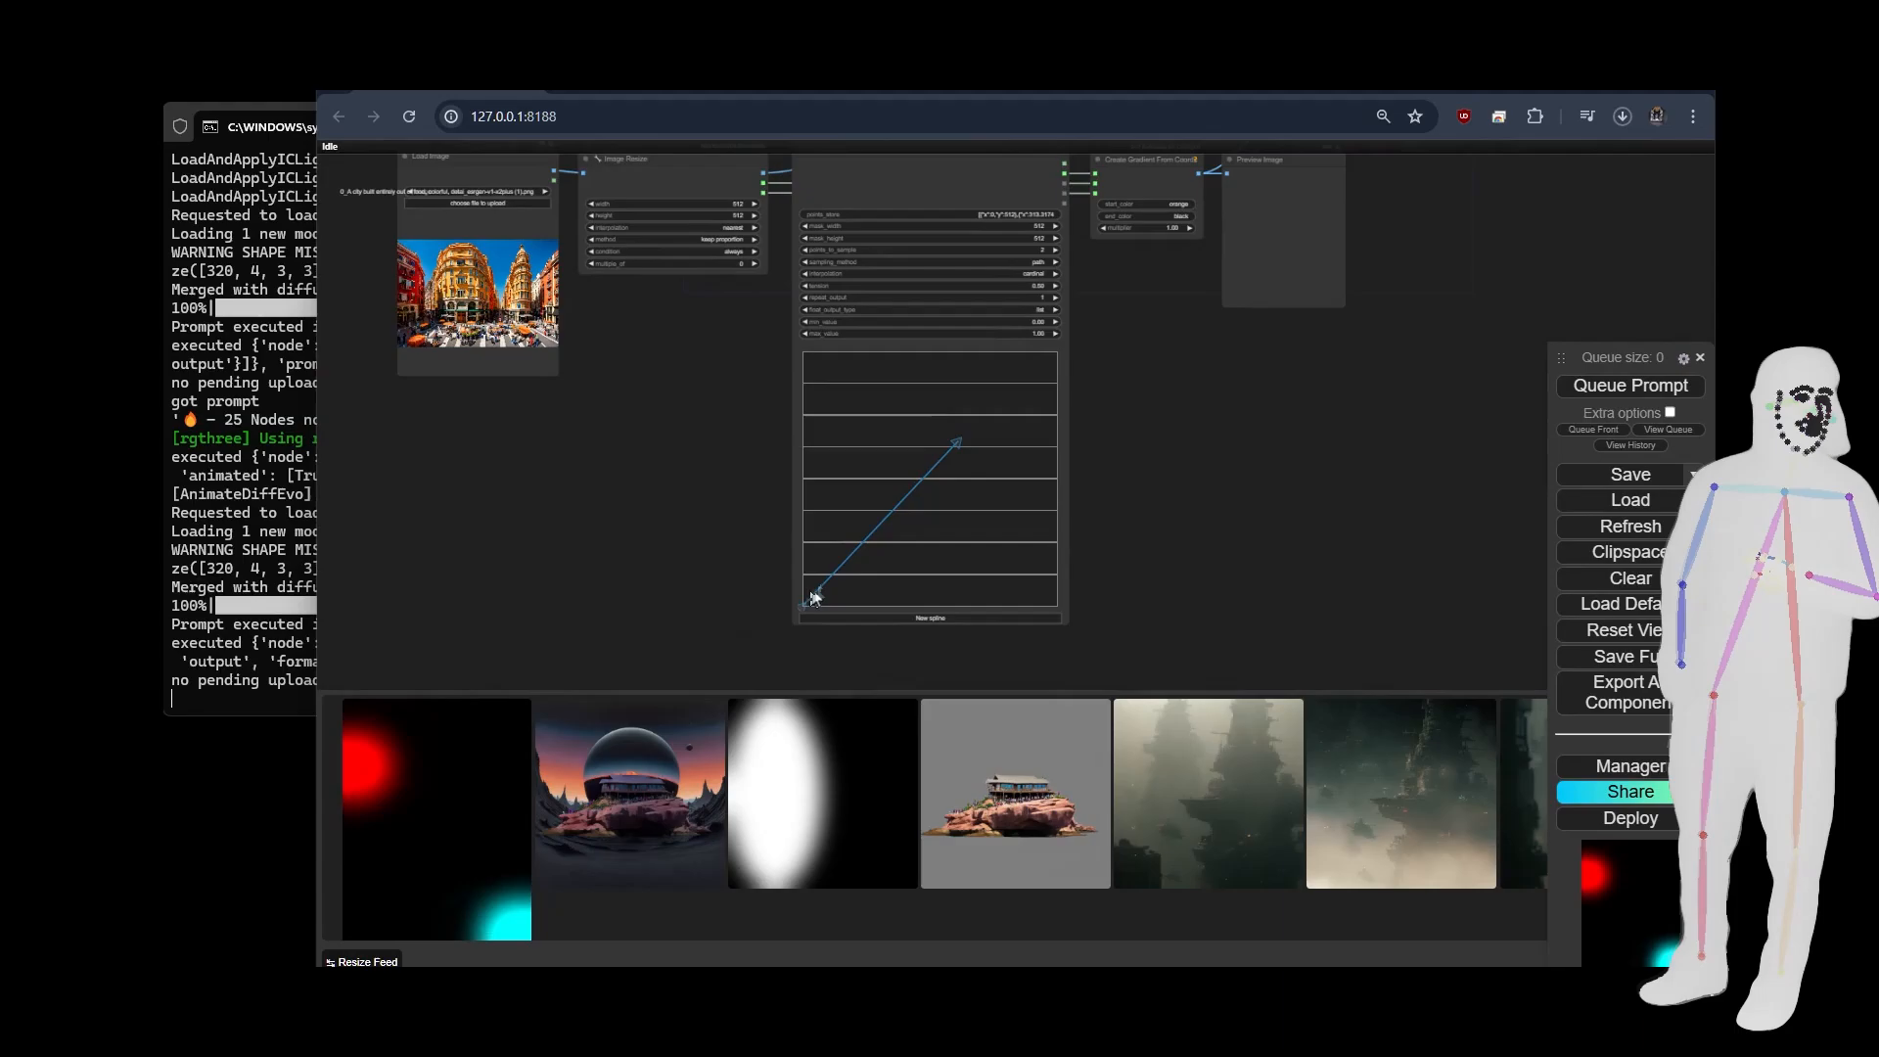
# Examine the Spline Editor parameters and the start and end colours of the Create Gradient From Coords node.
pyautogui.scroll(4, 1112, 477)
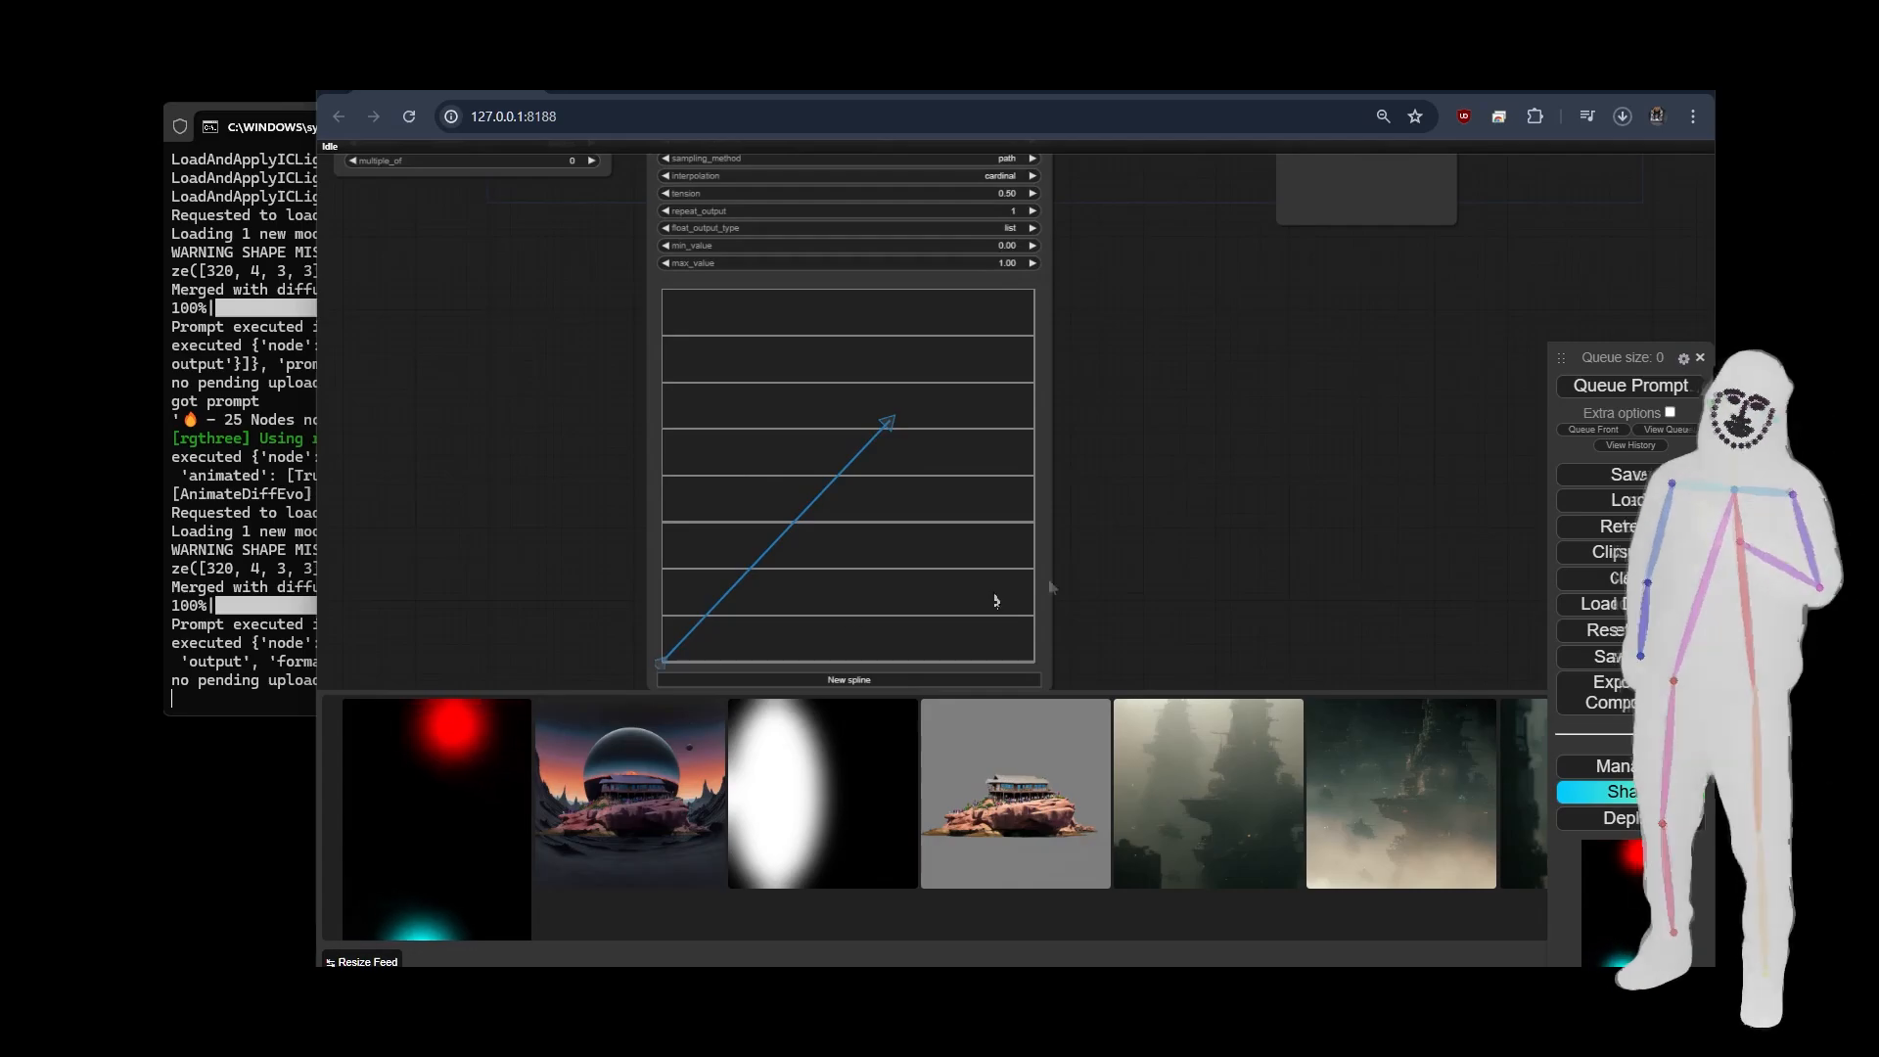
pyautogui.scroll(-4, 1225, 538)
pyautogui.moveTo(1198, 448); pyautogui.dragTo(1127, 579)
pyautogui.scroll(7, 960, 377)
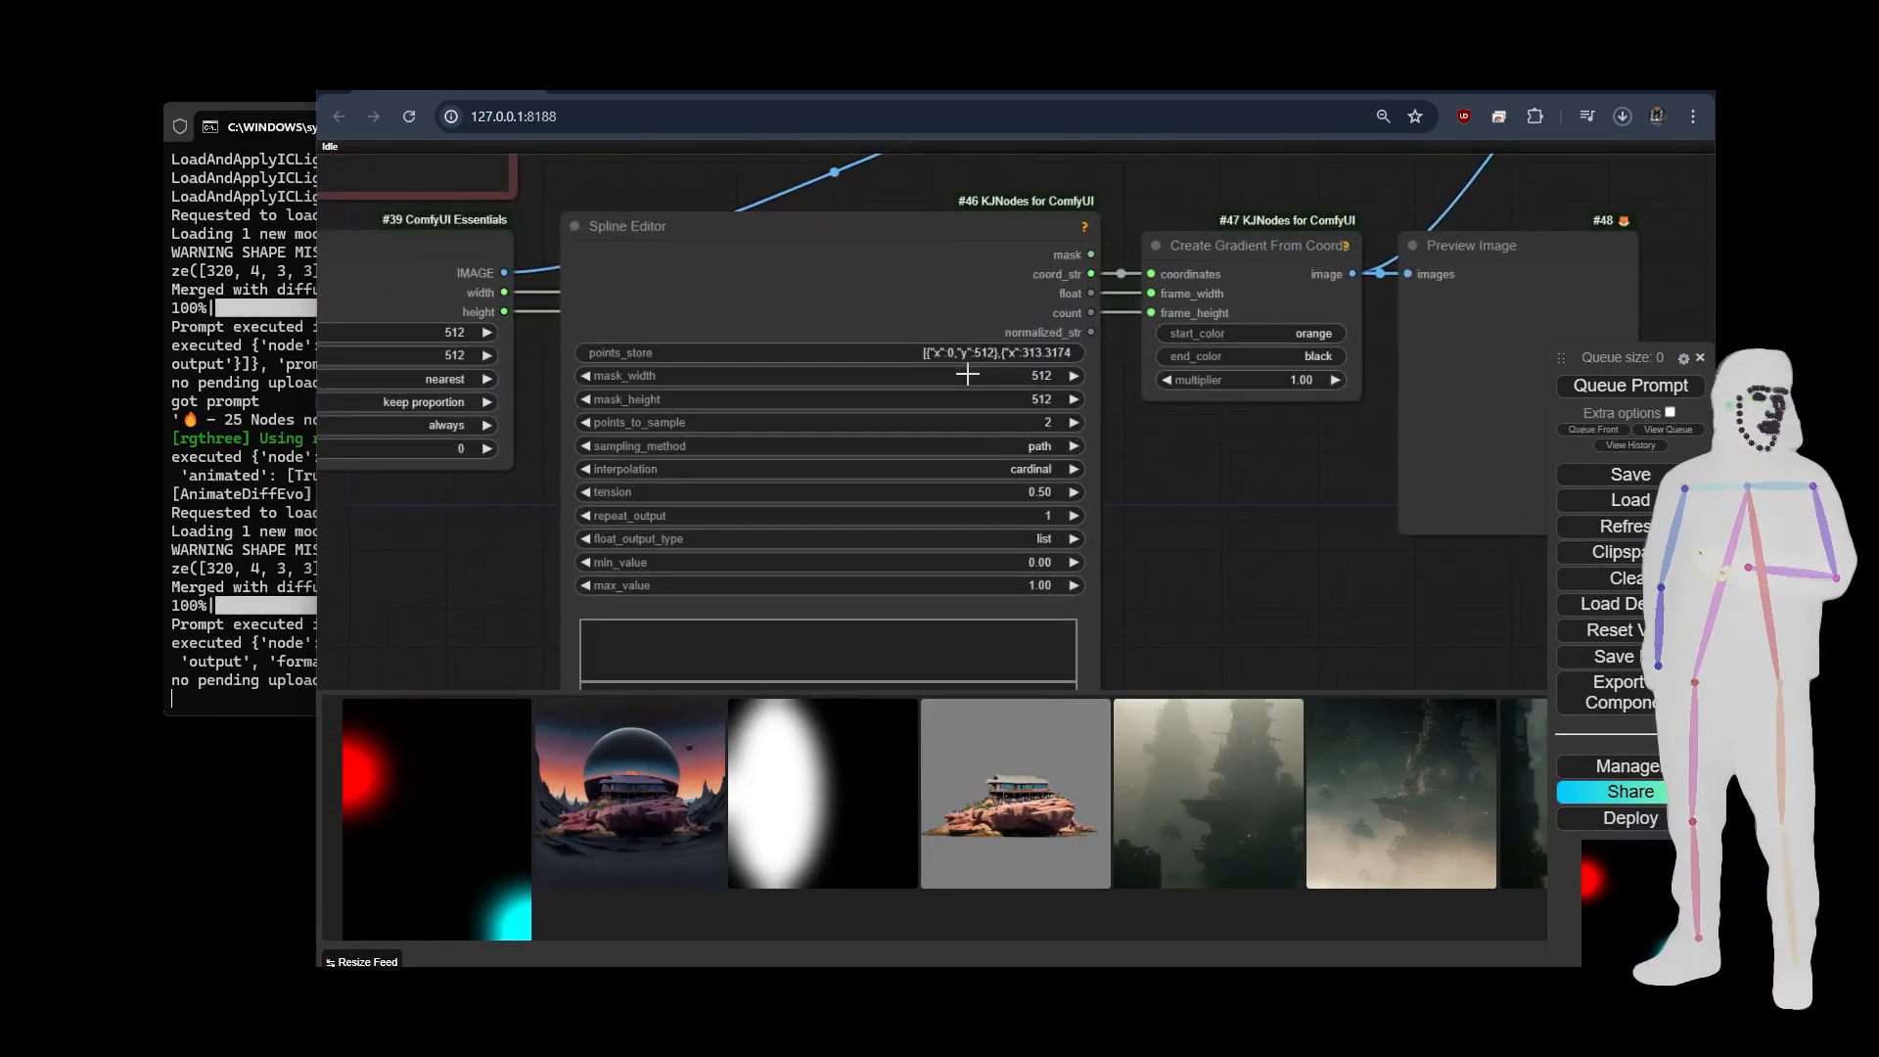
pyautogui.scroll(-7, 1125, 568)
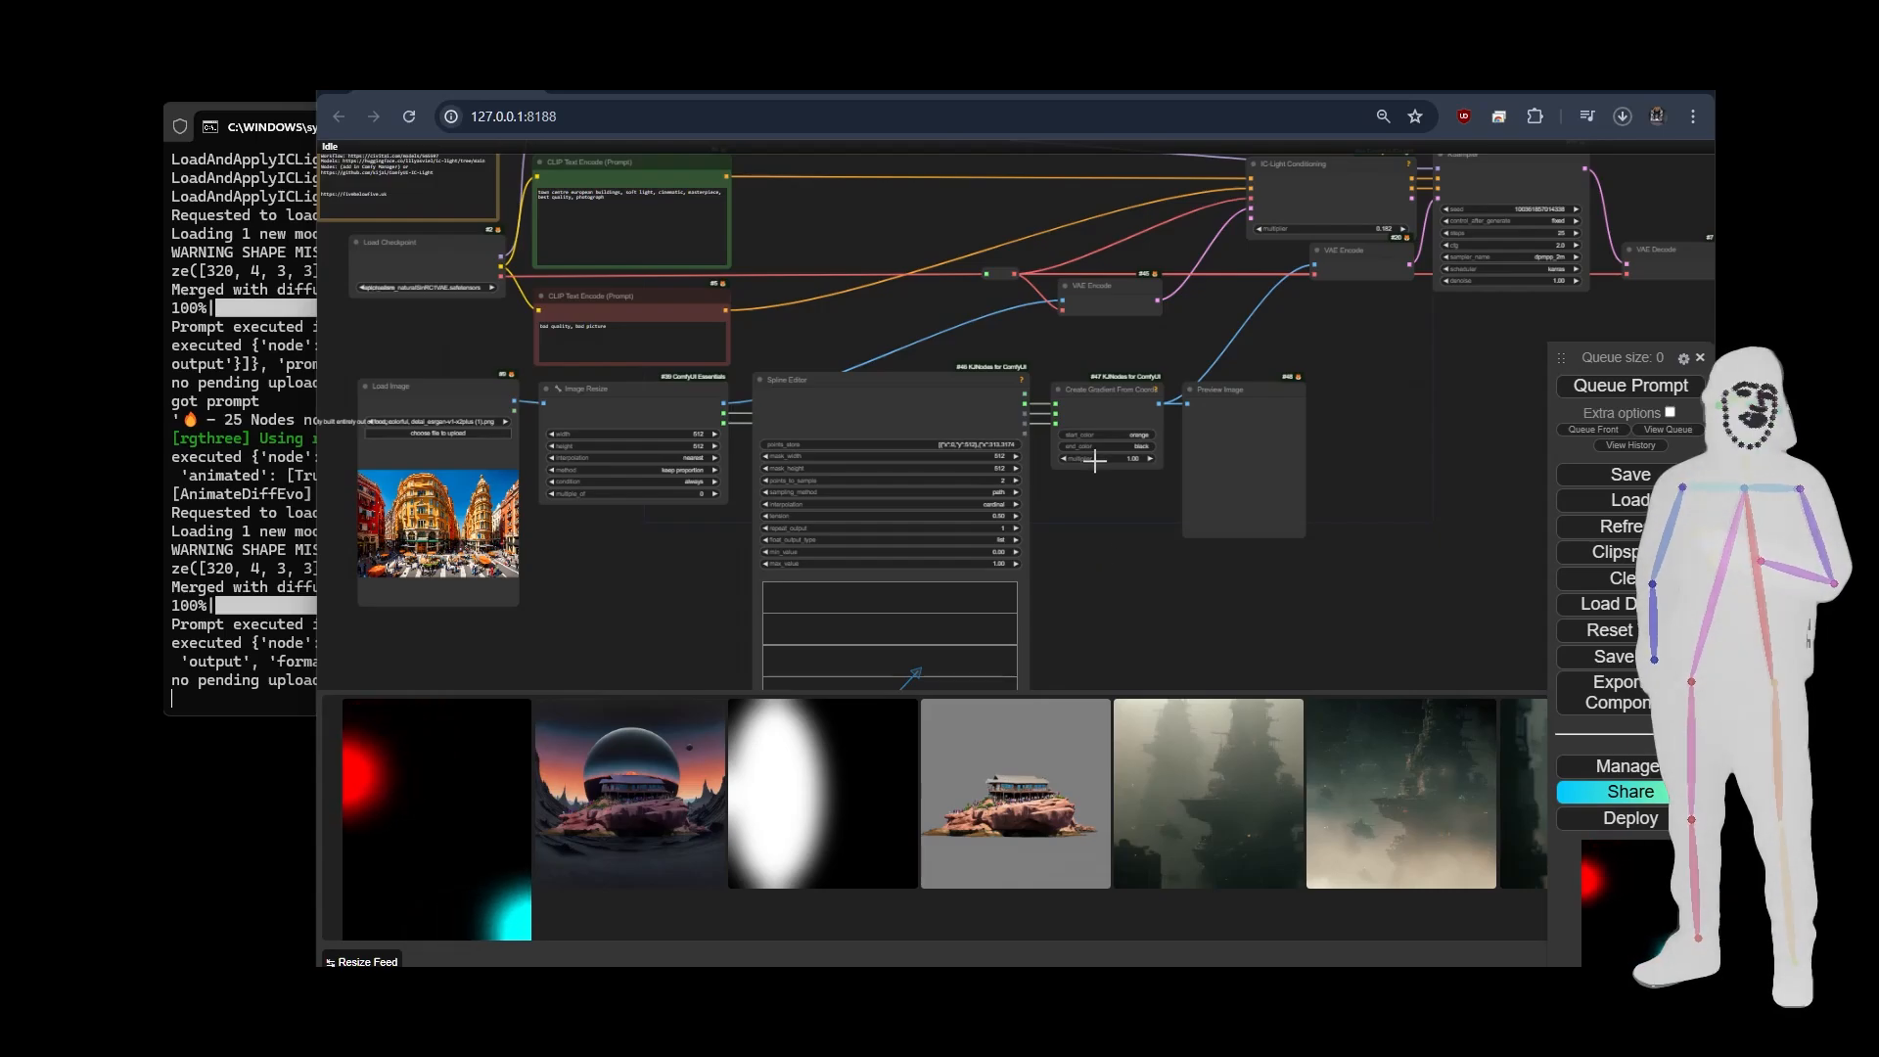
pyautogui.scroll(6, 1100, 475)
pyautogui.scroll(1, 1101, 473)
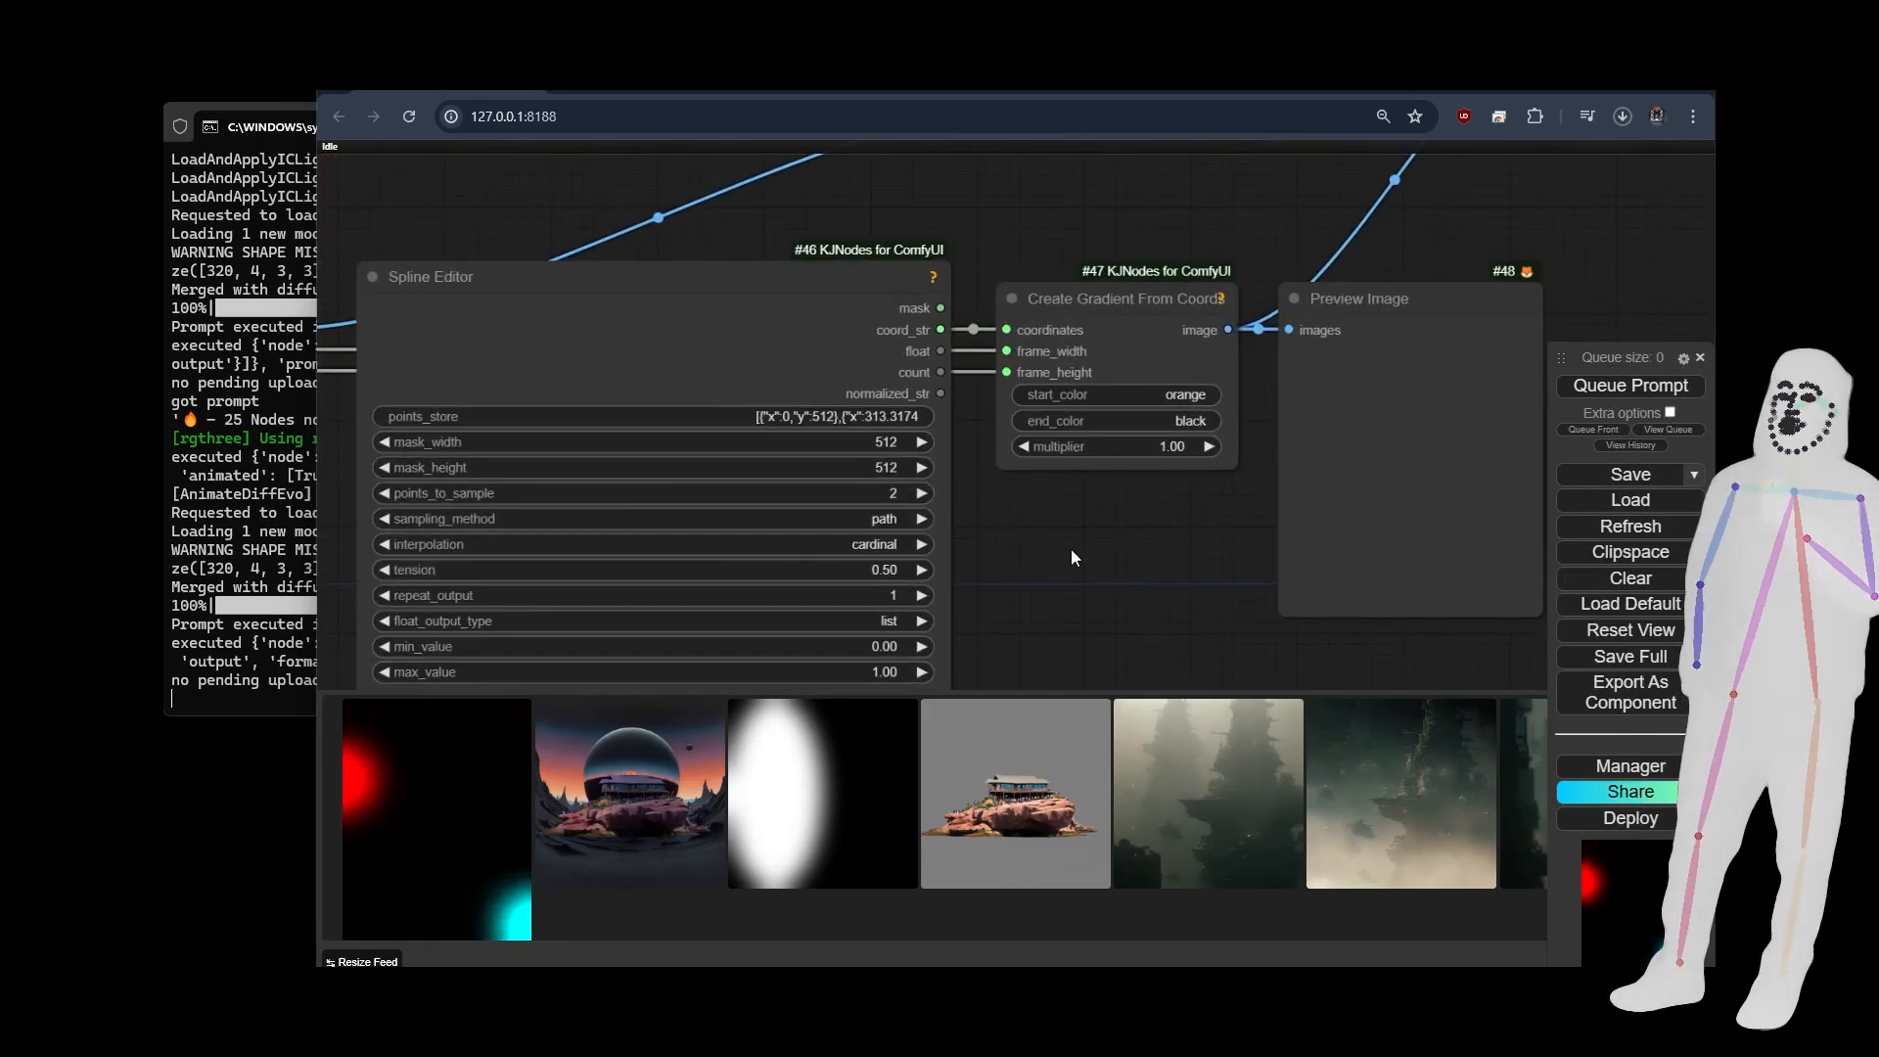
# Run the single-spline gradient workflow and examine the gradient in the Preview Image node beside the spline.
pyautogui.scroll(-8, 1073, 553)
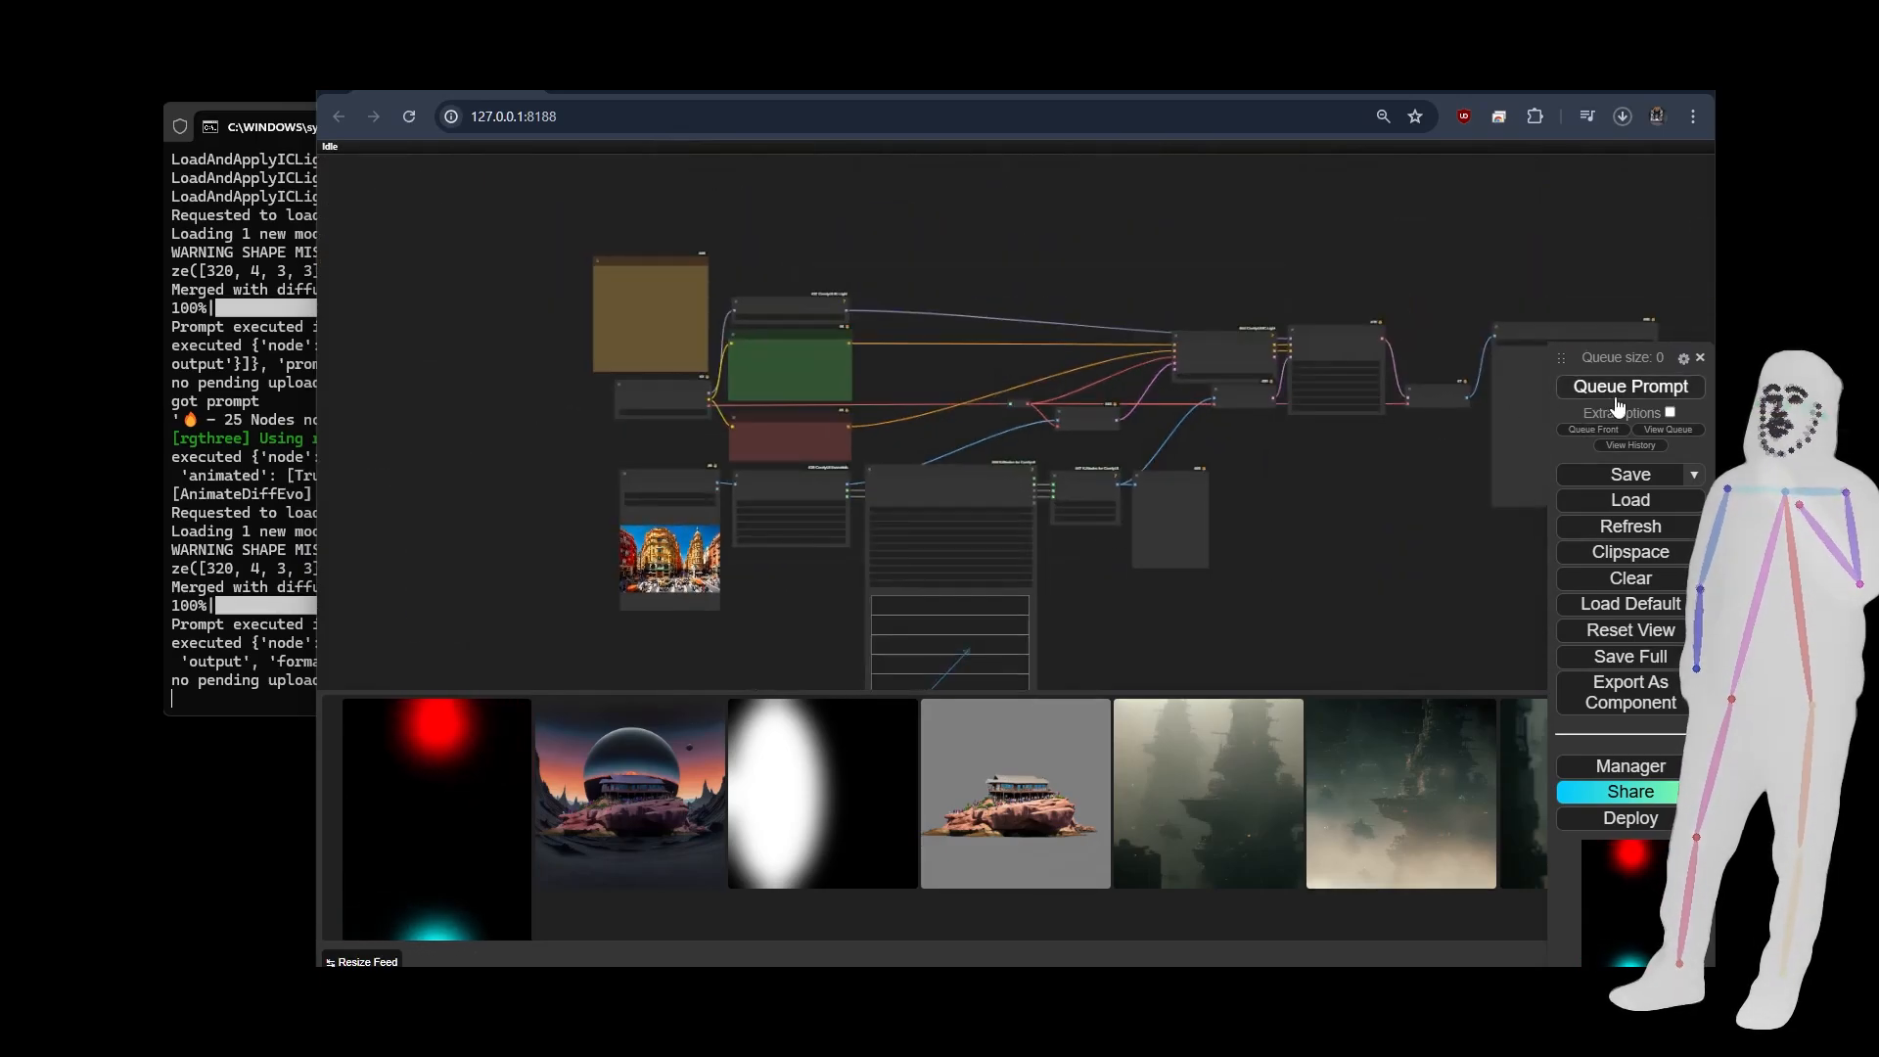
pyautogui.click(1618, 401)
pyautogui.scroll(6, 1155, 609)
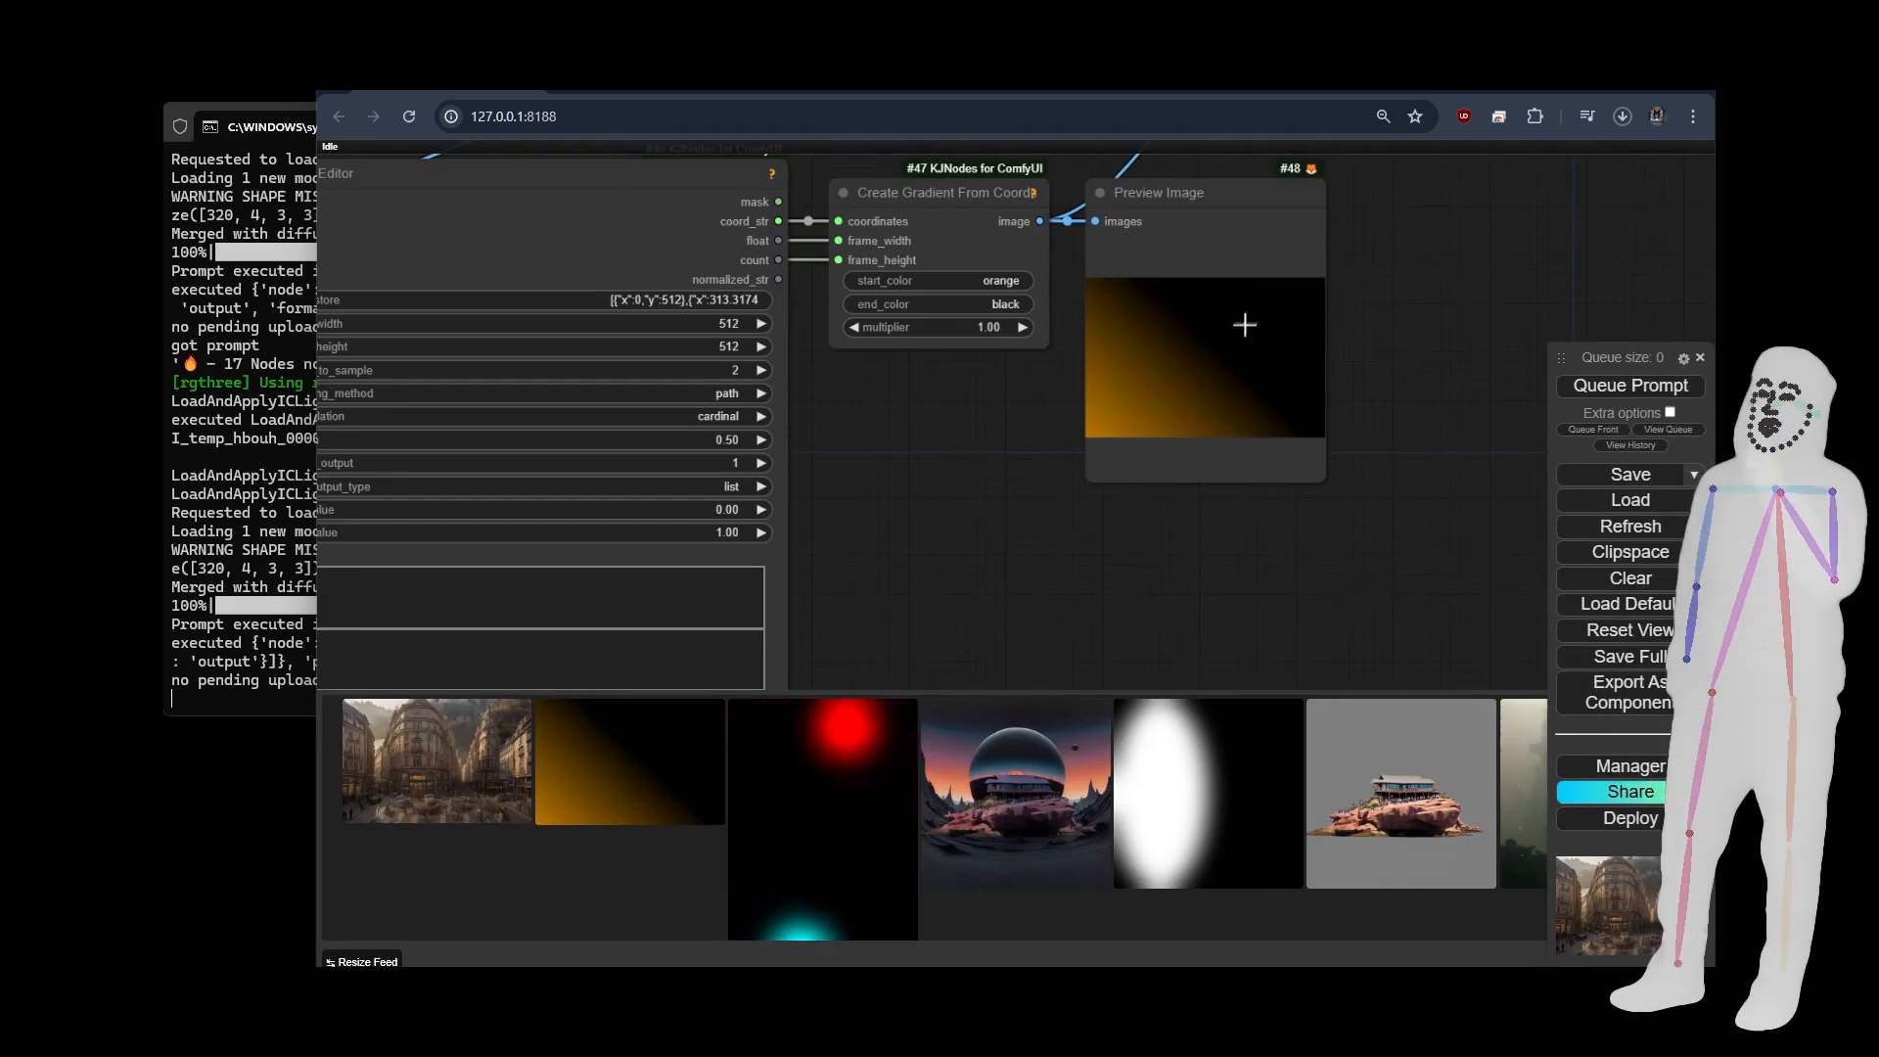
pyautogui.scroll(-5, 885, 502)
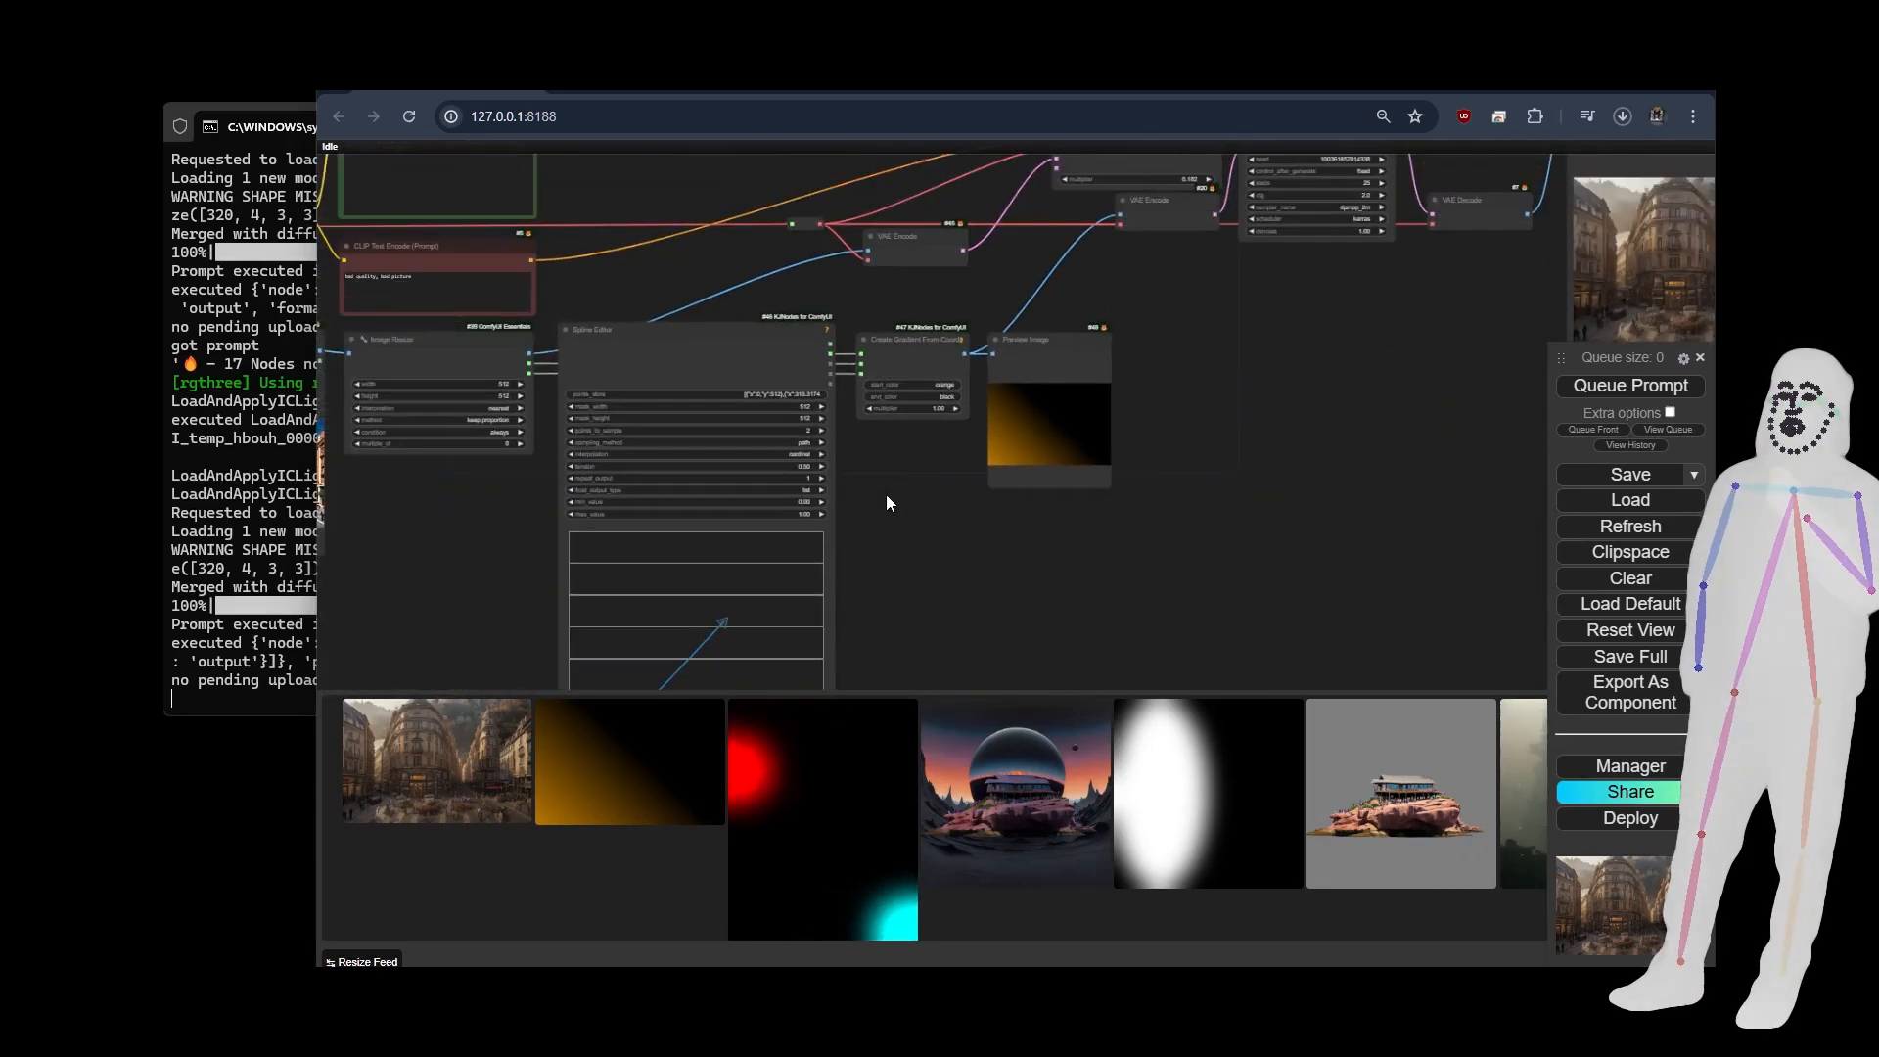
pyautogui.moveTo(889, 525); pyautogui.dragTo(949, 415)
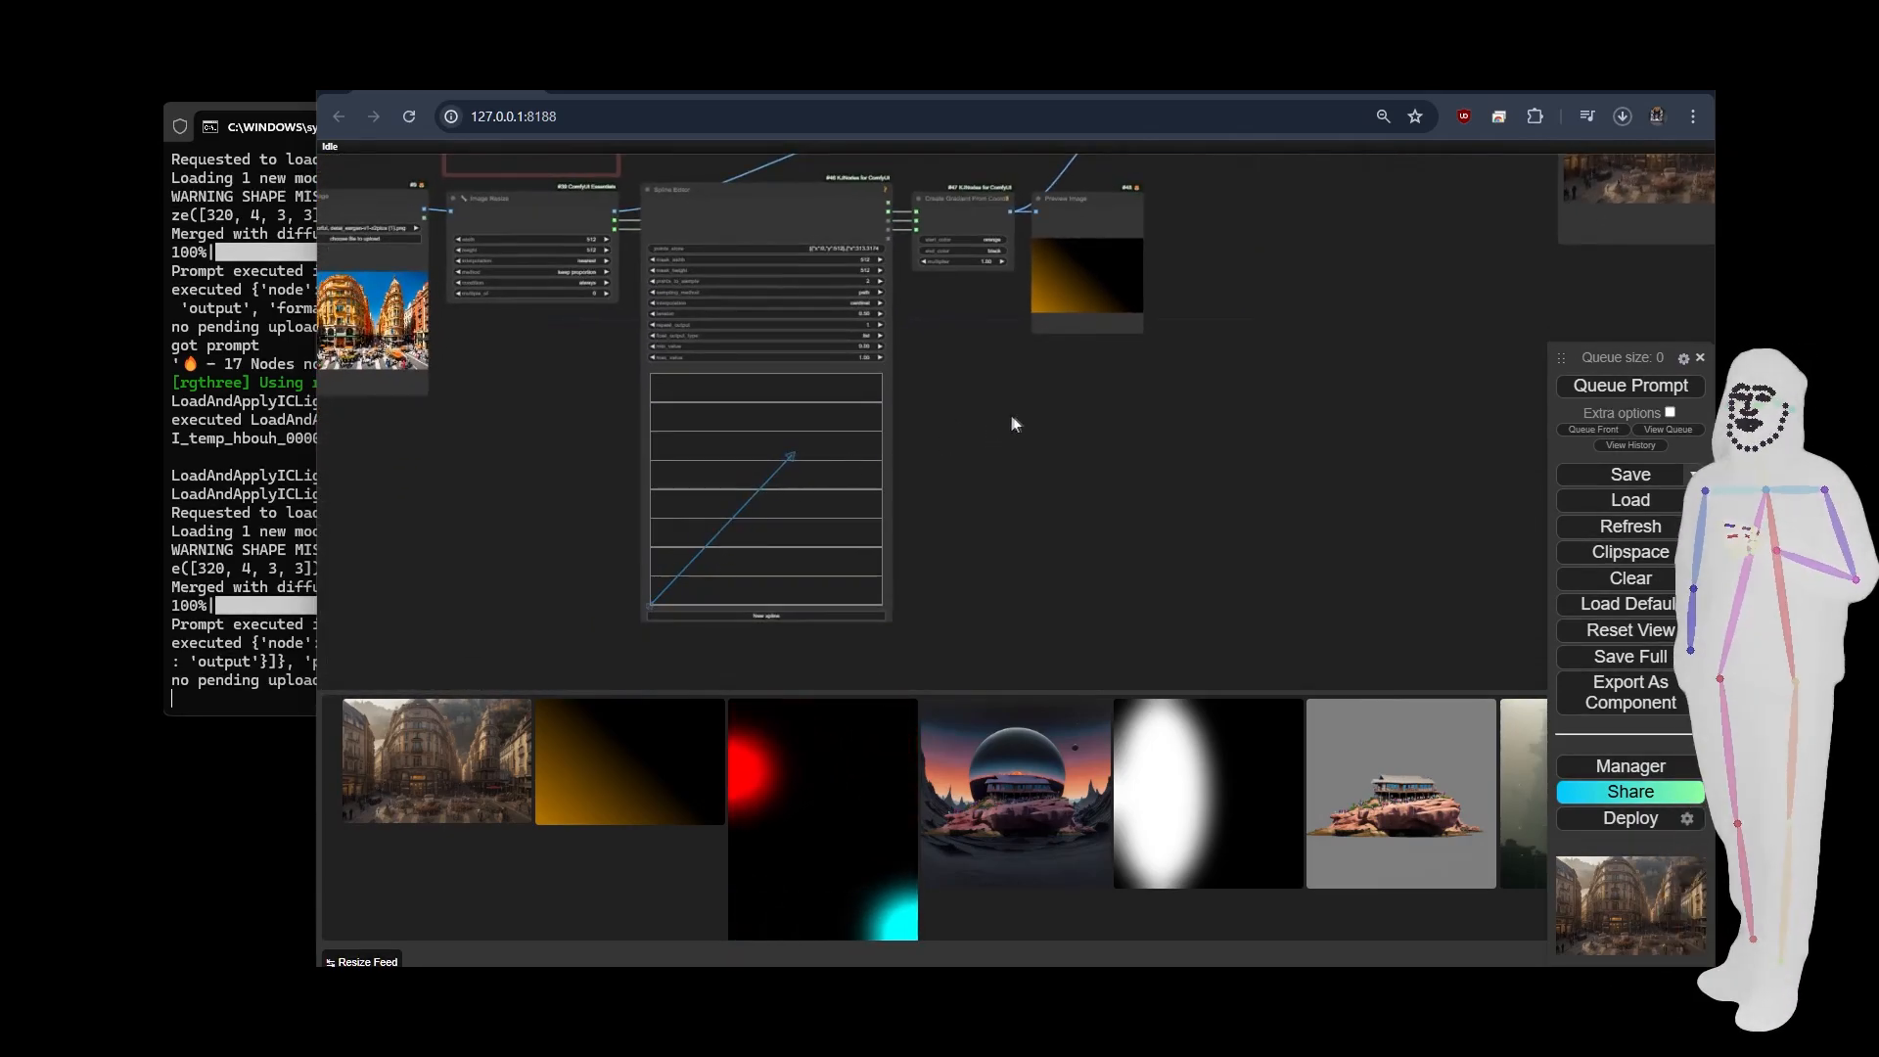
# Examine the relit city street picture up close in the Save Image node.
pyautogui.moveTo(1342, 285); pyautogui.dragTo(967, 594)
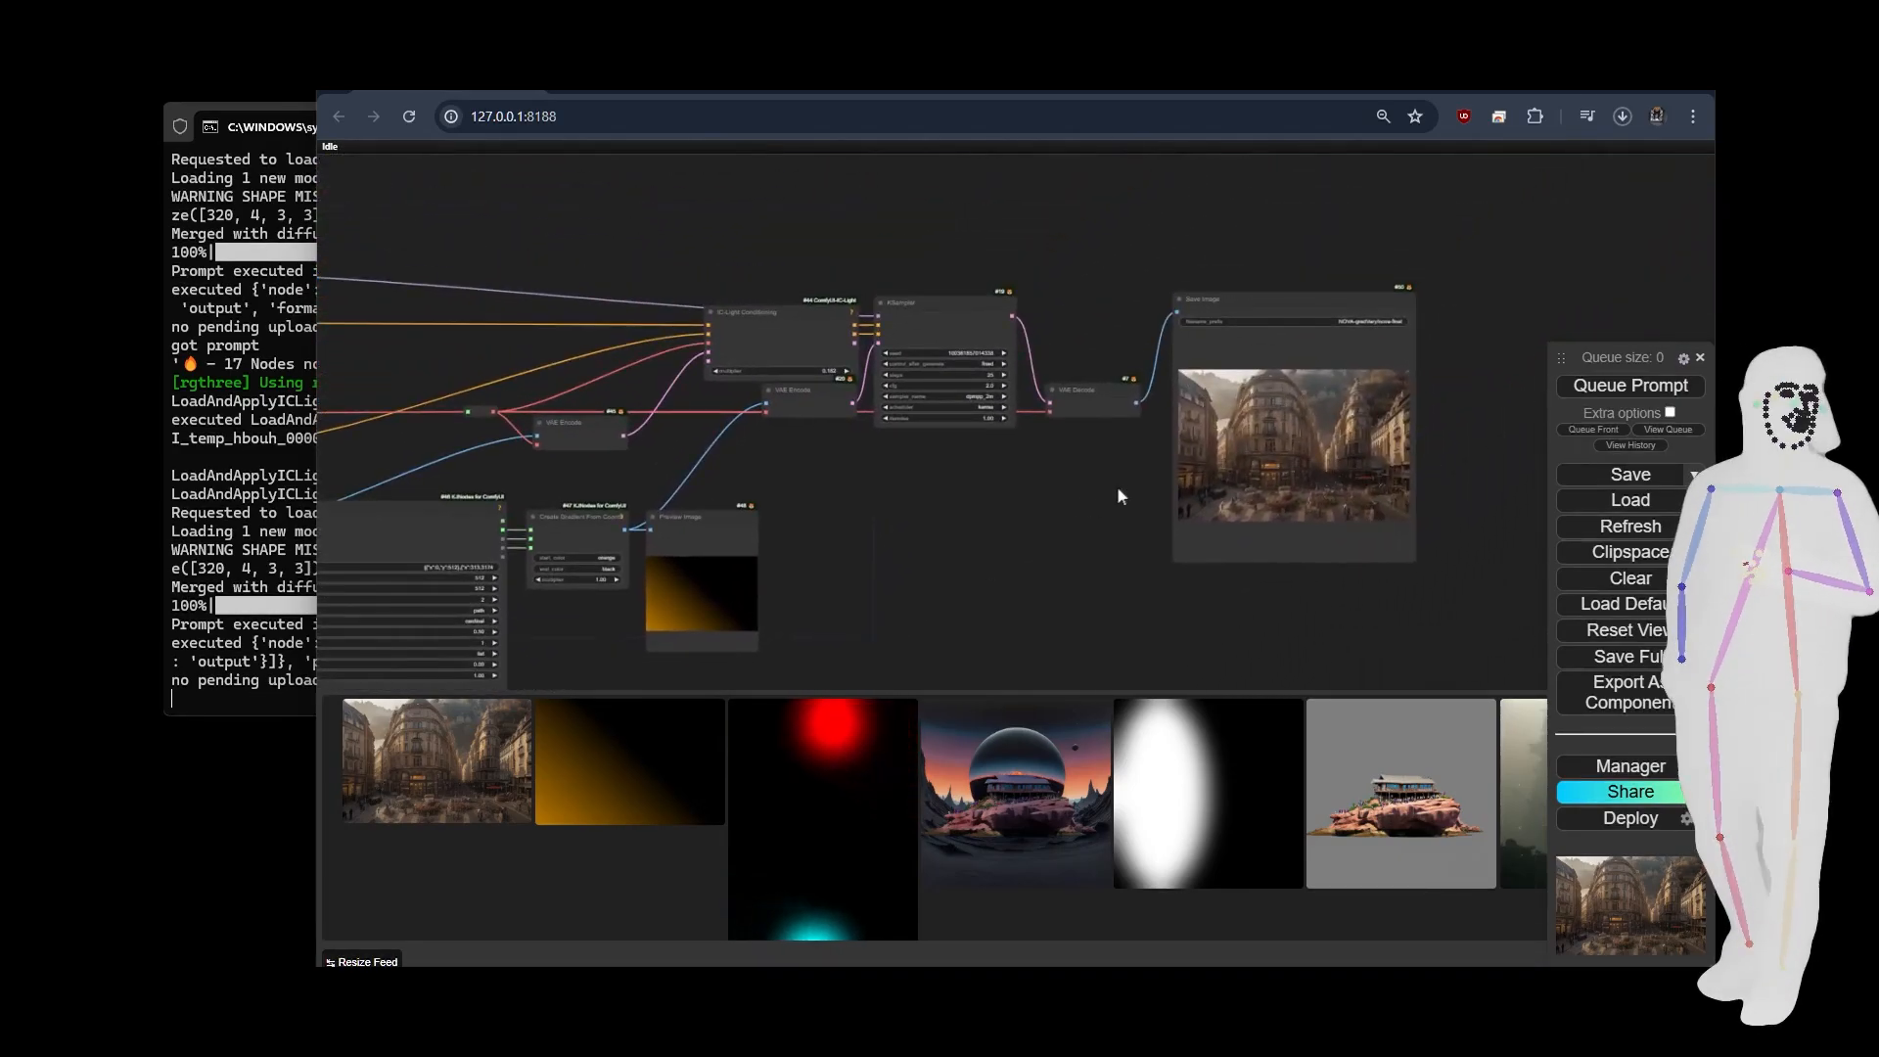
pyautogui.scroll(8, 1125, 490)
pyautogui.moveTo(1110, 484); pyautogui.dragTo(703, 515)
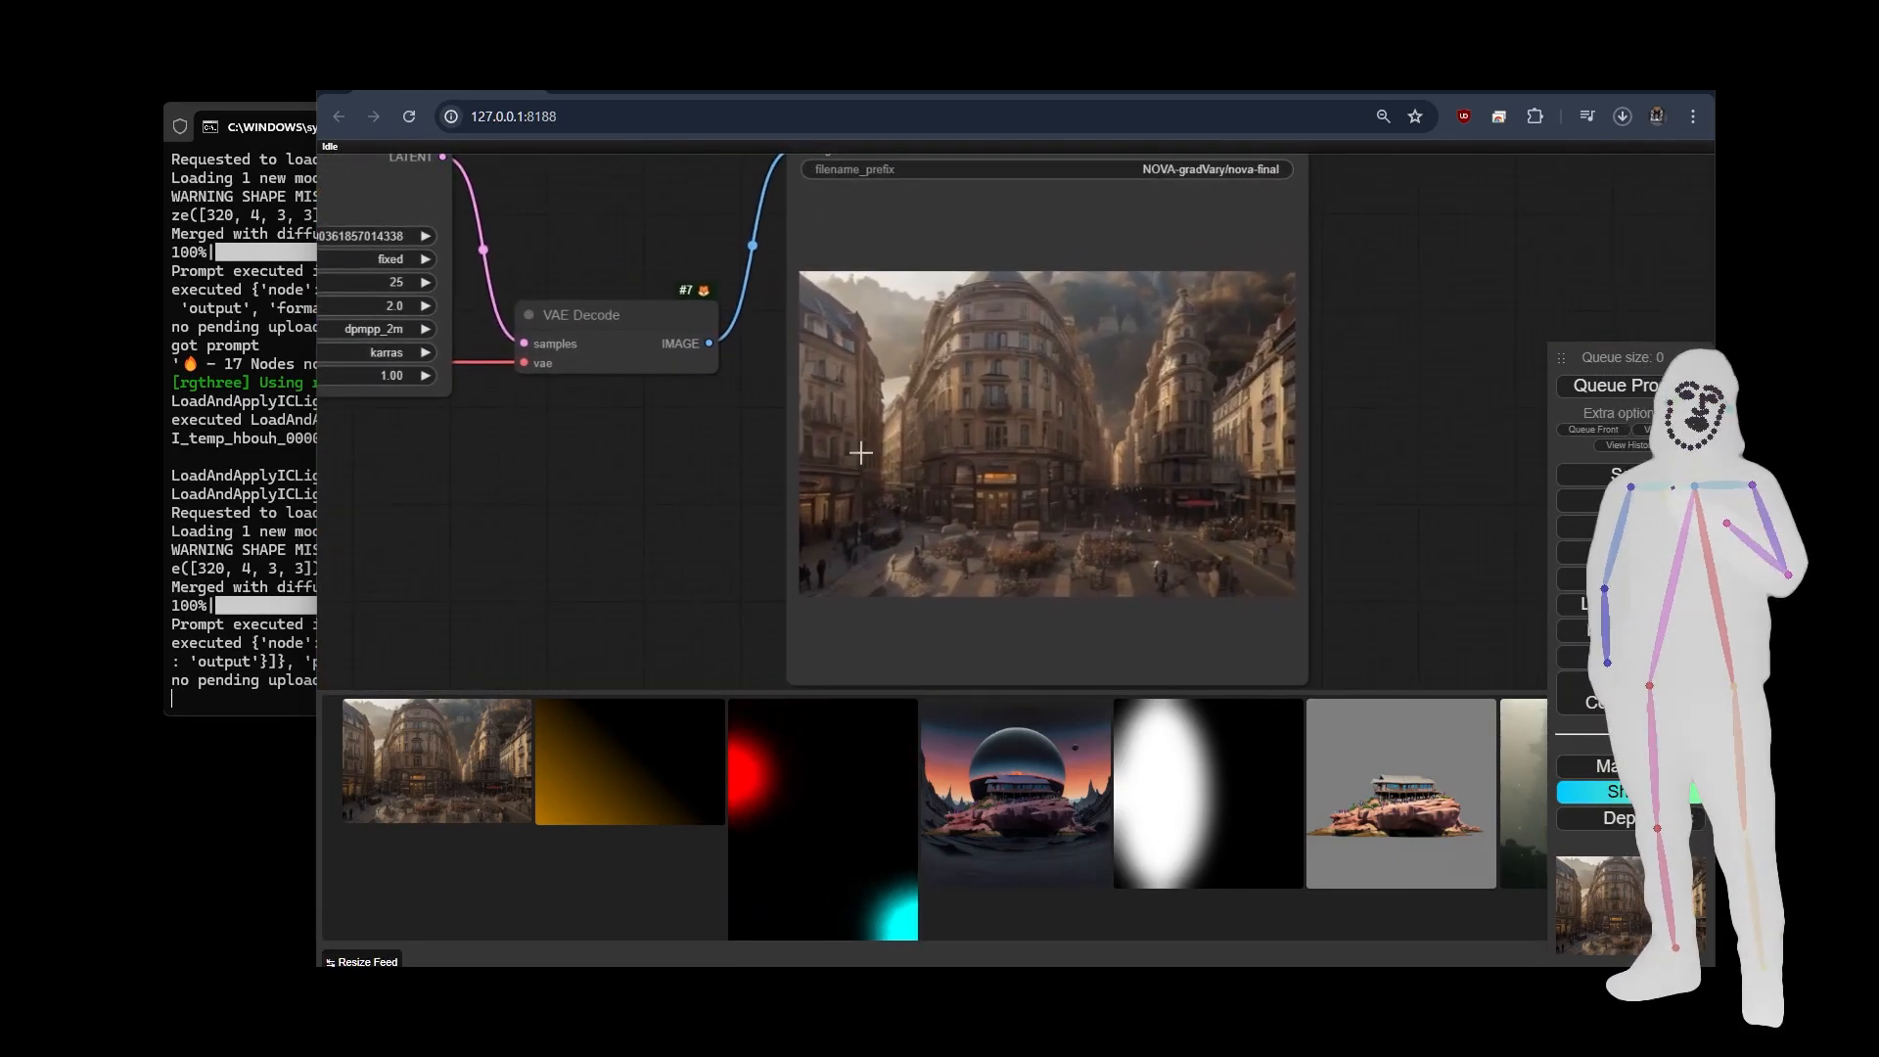
pyautogui.scroll(6, 1082, 446)
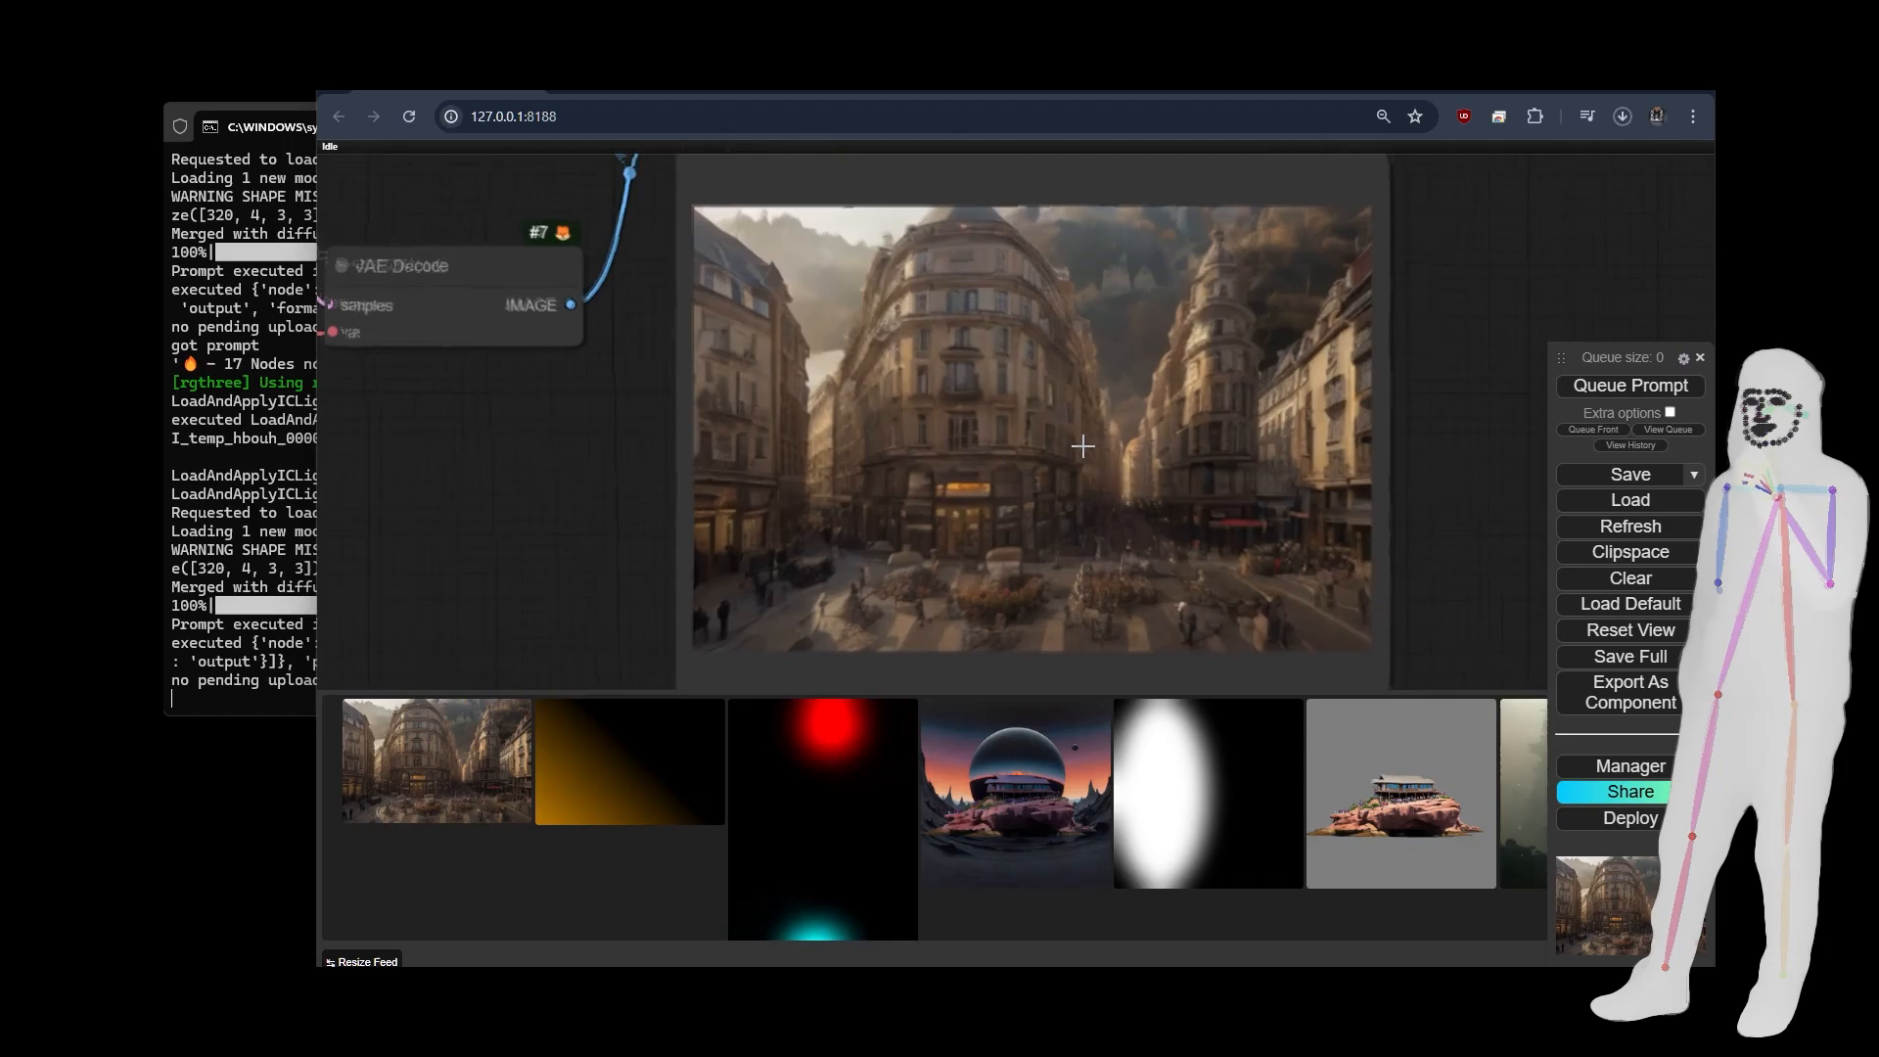
pyautogui.scroll(-2, 1083, 446)
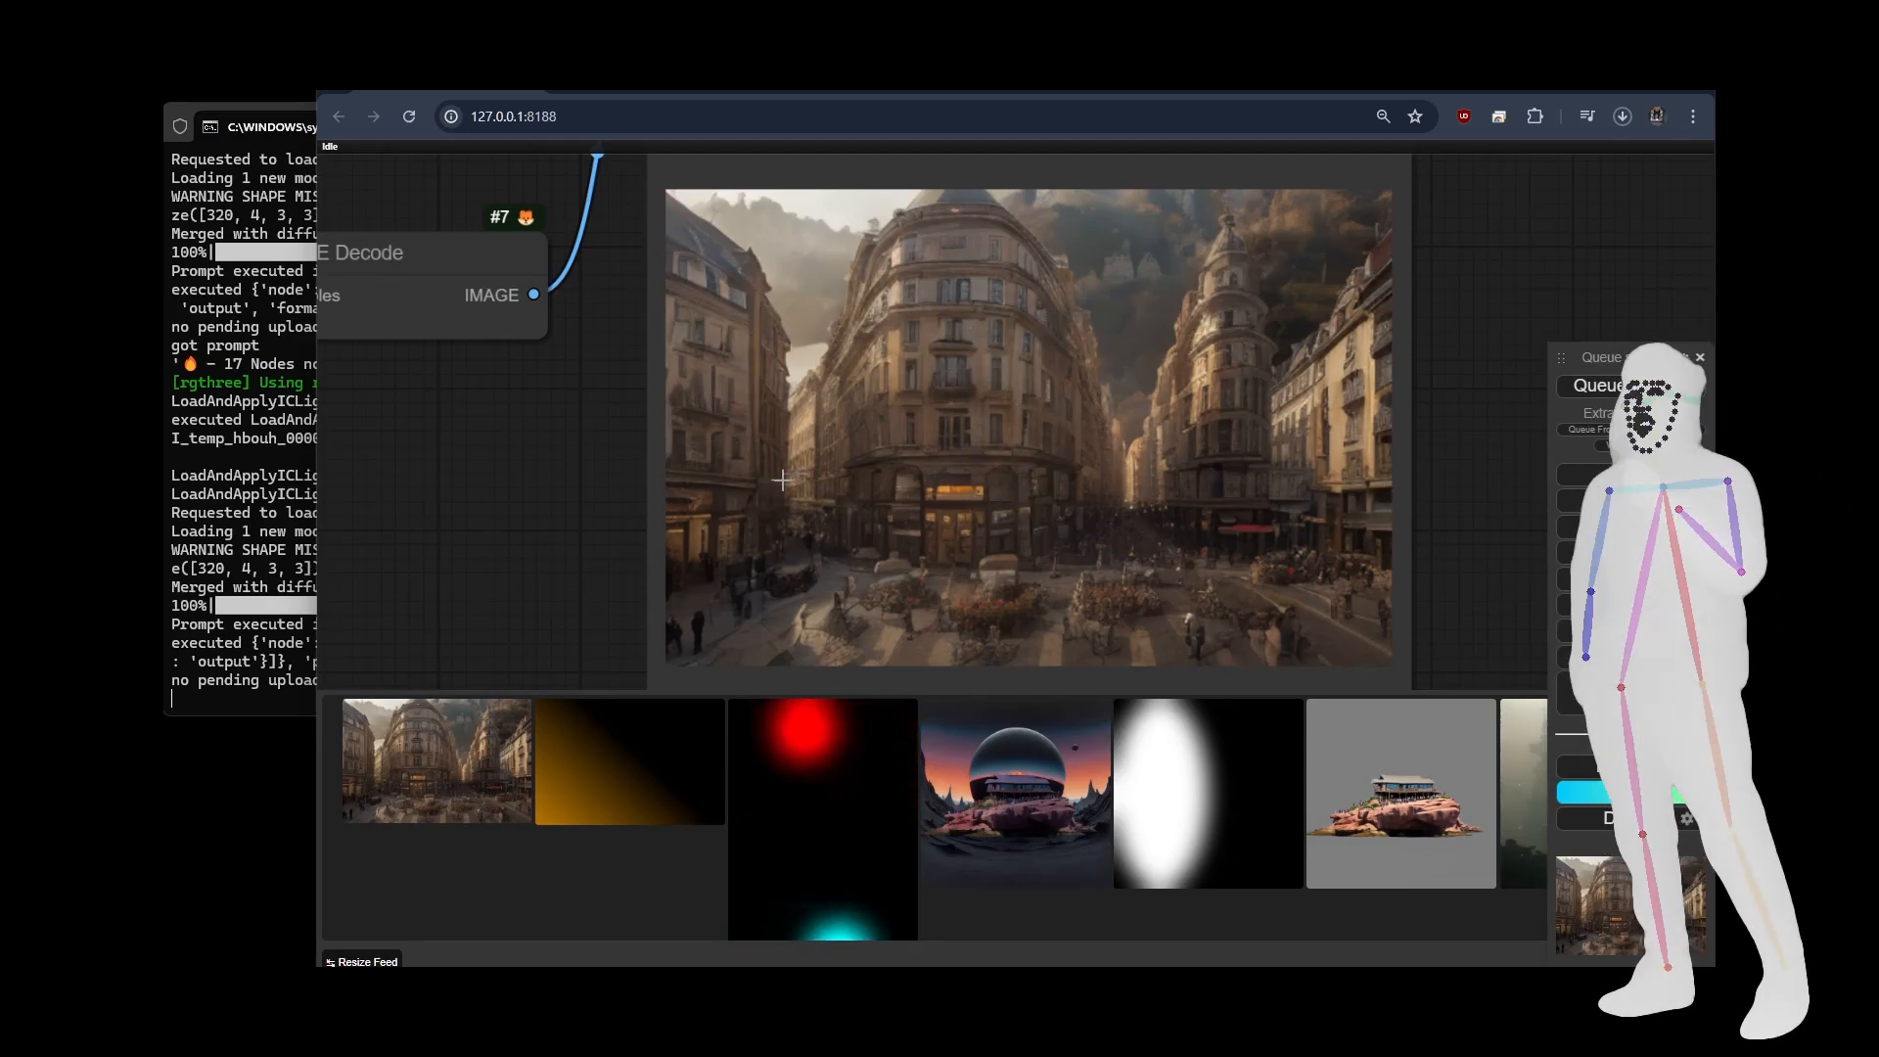
pyautogui.scroll(-4, 1086, 499)
pyautogui.scroll(-4, 1093, 497)
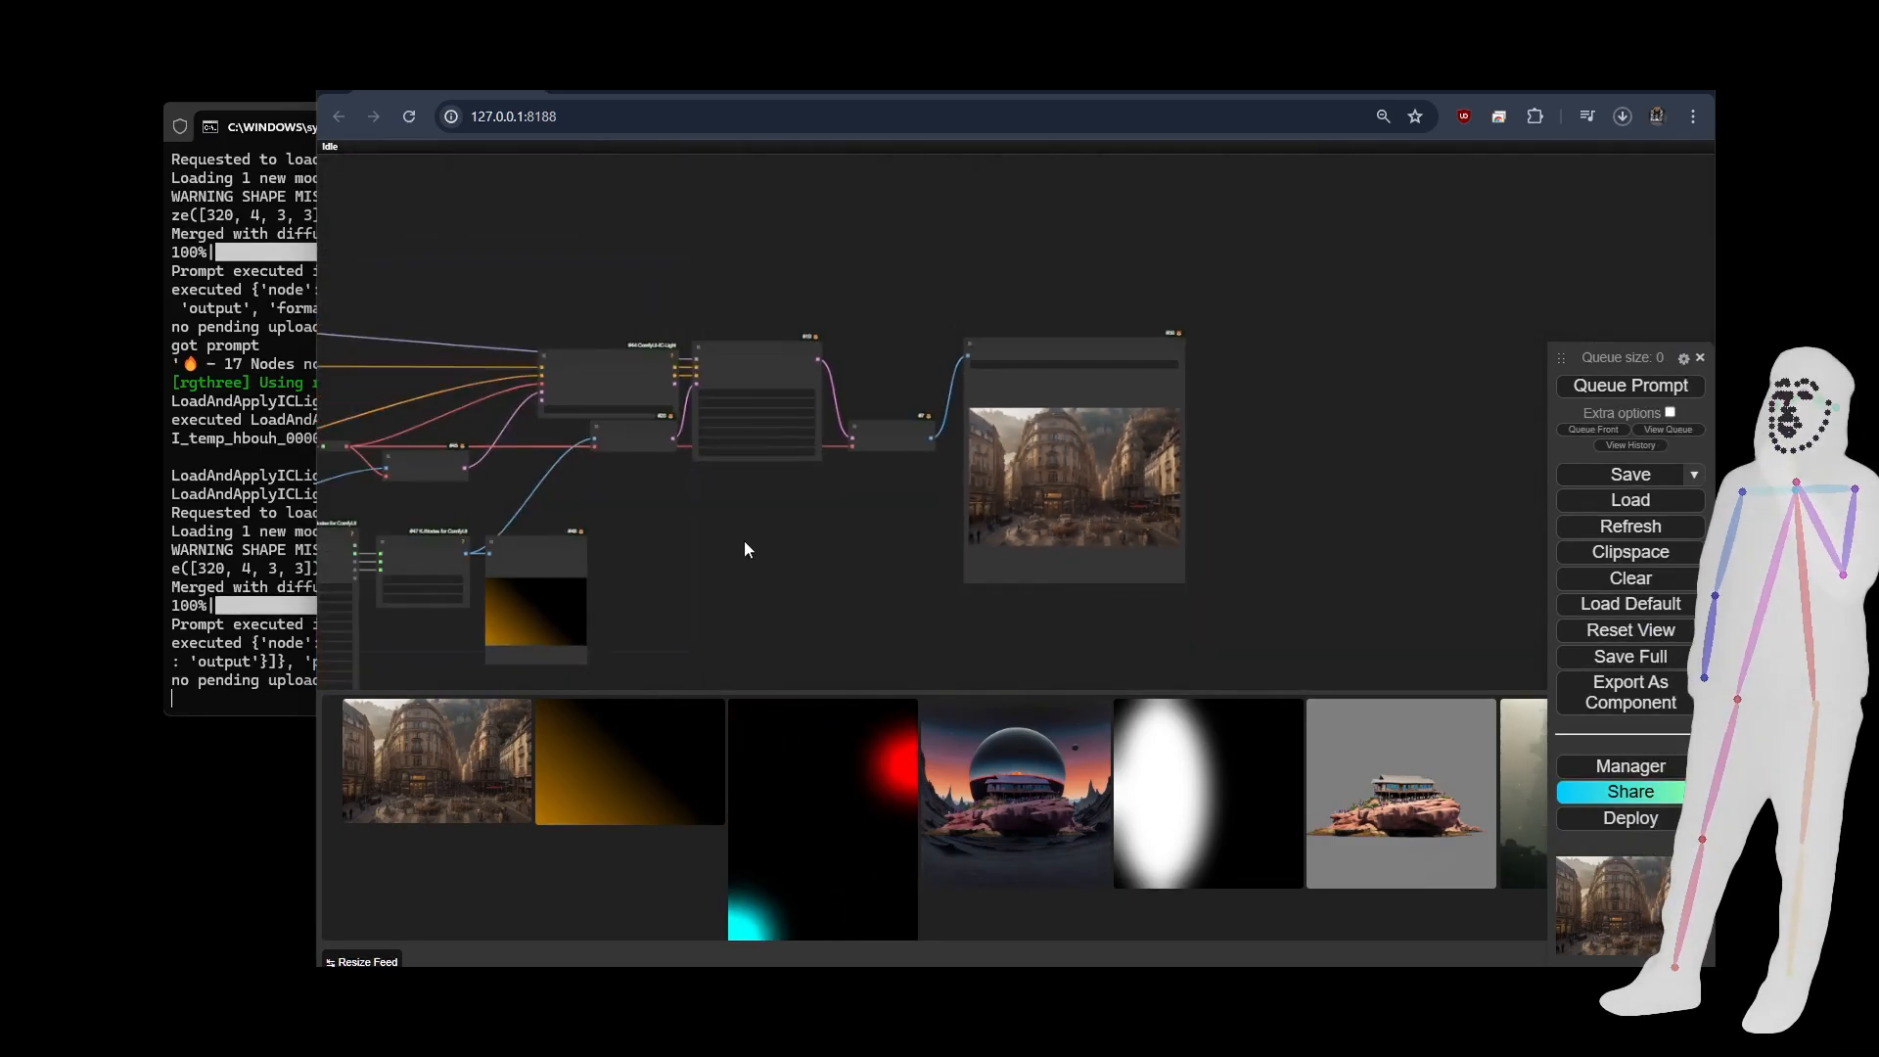
# Examine the positive prompt and the IC-Light model, and review the whole gradient relighting graph.
pyautogui.moveTo(745, 543); pyautogui.dragTo(1280, 527)
pyautogui.scroll(1, 539, 357)
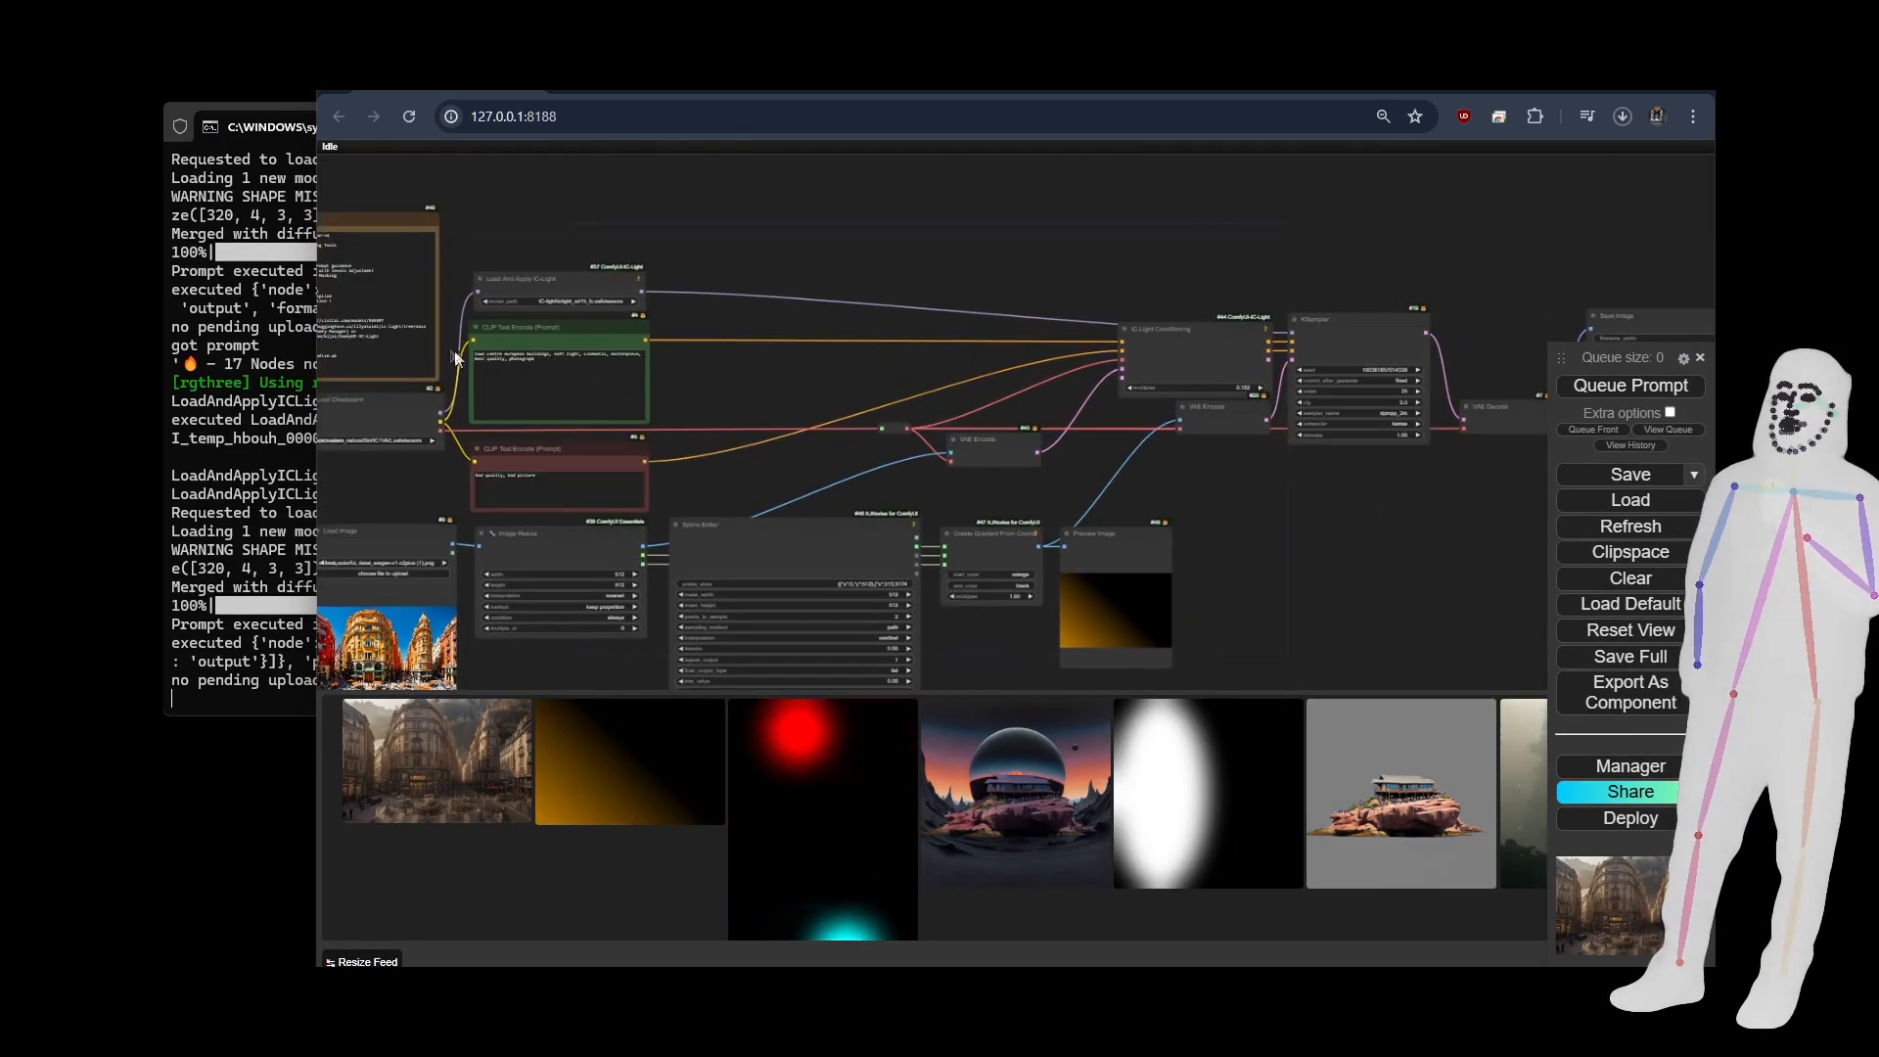
pyautogui.scroll(6, 456, 354)
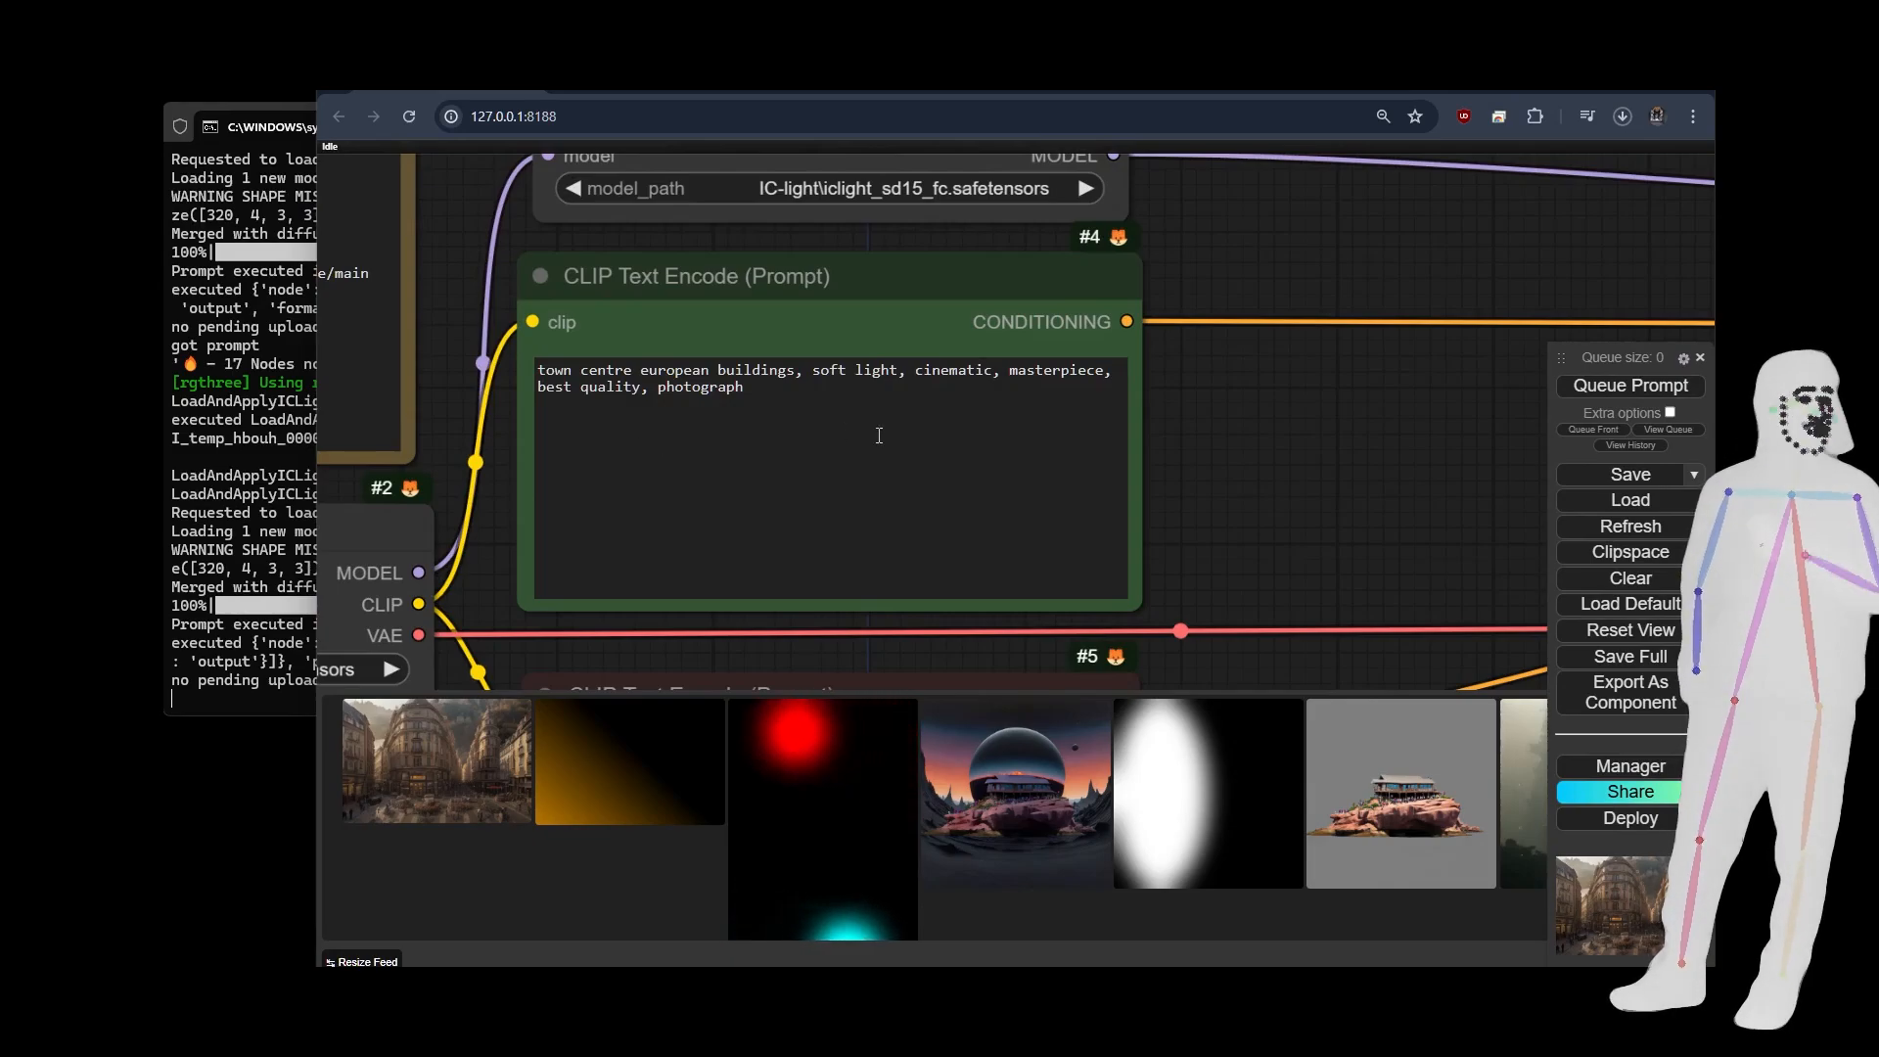
pyautogui.scroll(-6, 510, 407)
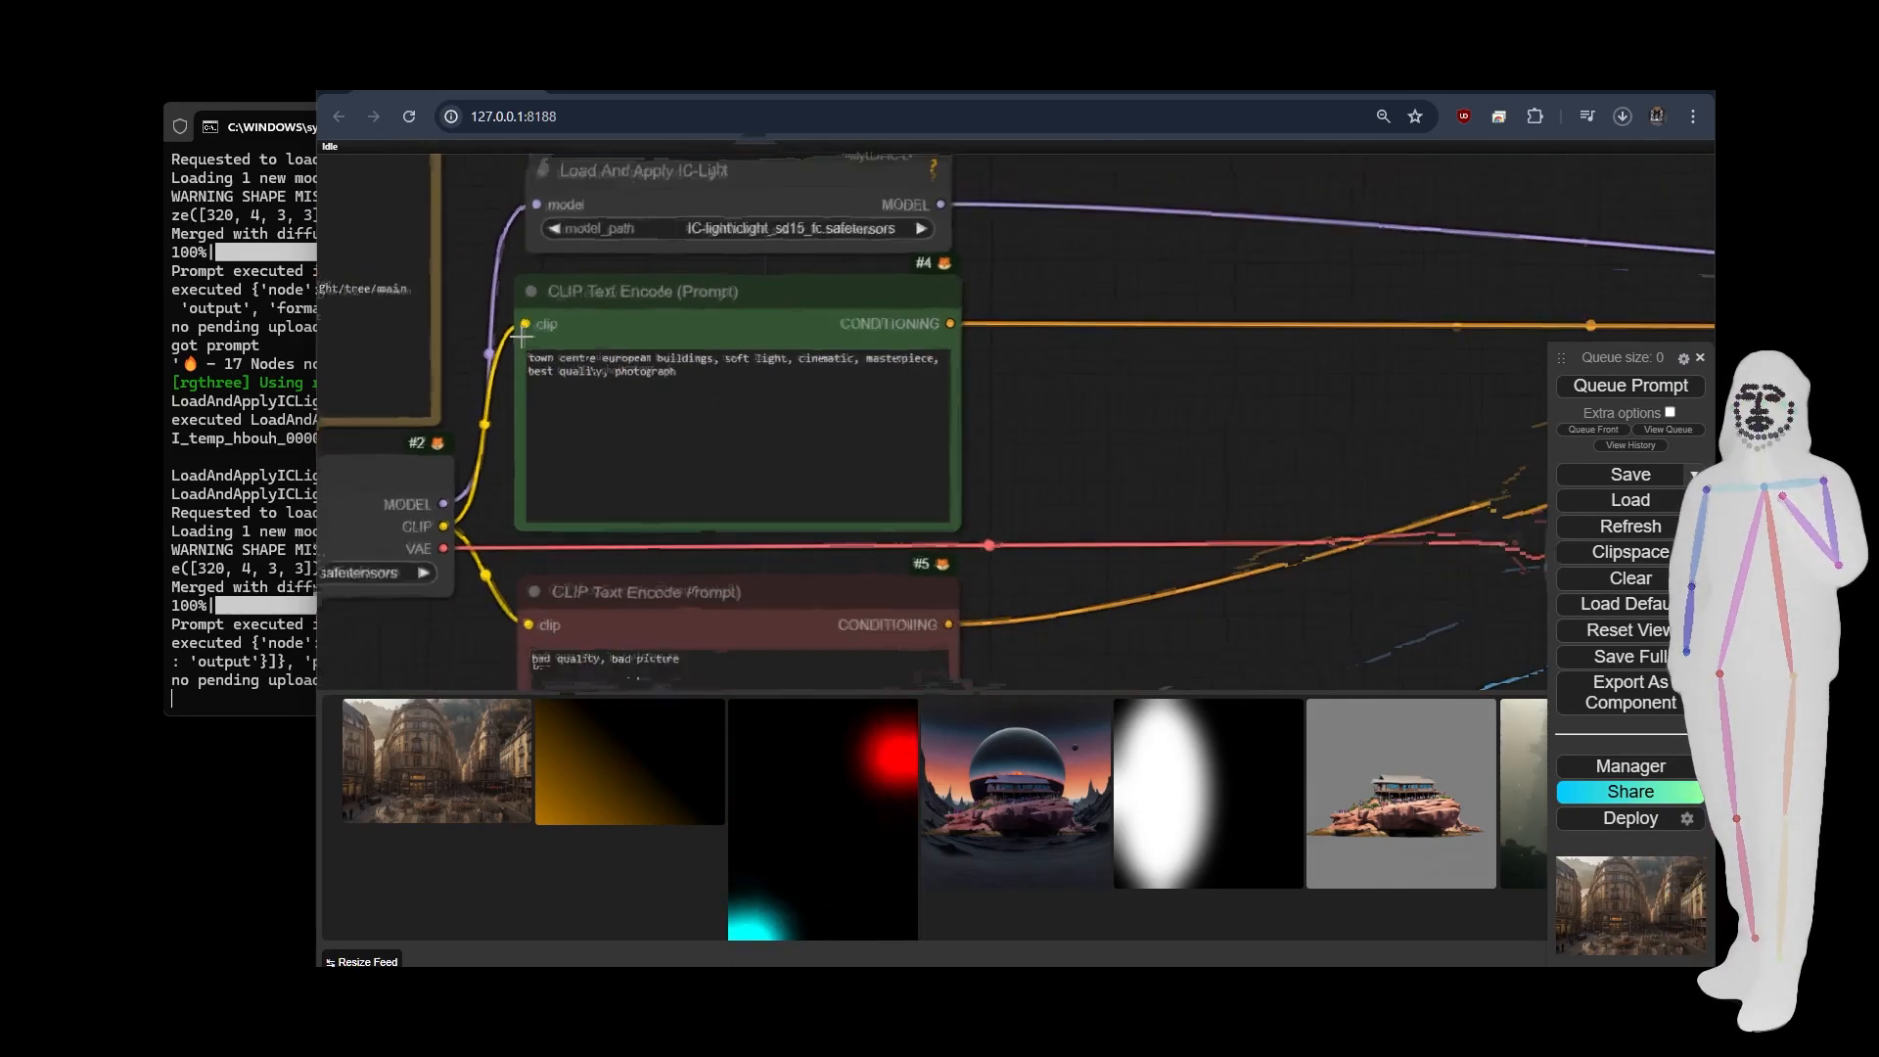
pyautogui.moveTo(1375, 507); pyautogui.dragTo(1219, 405)
pyautogui.scroll(-5, 1256, 397)
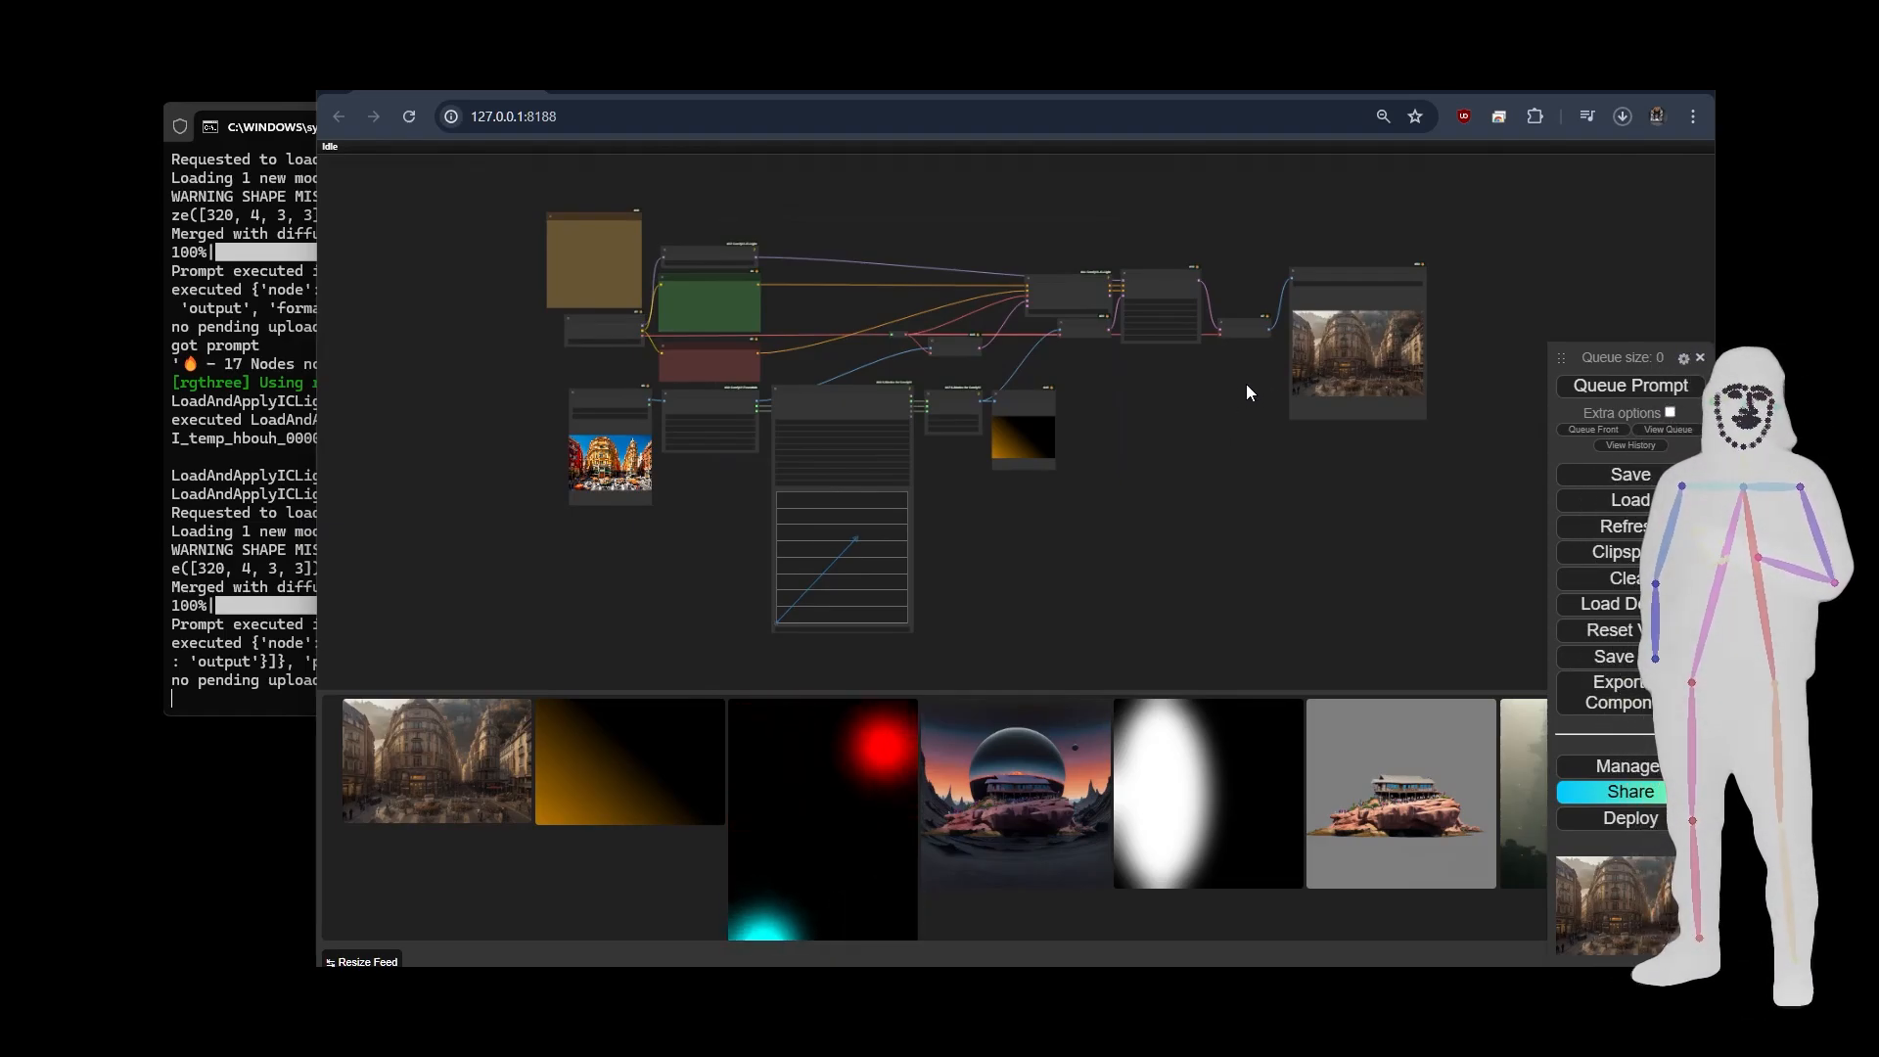
pyautogui.moveTo(1240, 417); pyautogui.dragTo(1205, 411)
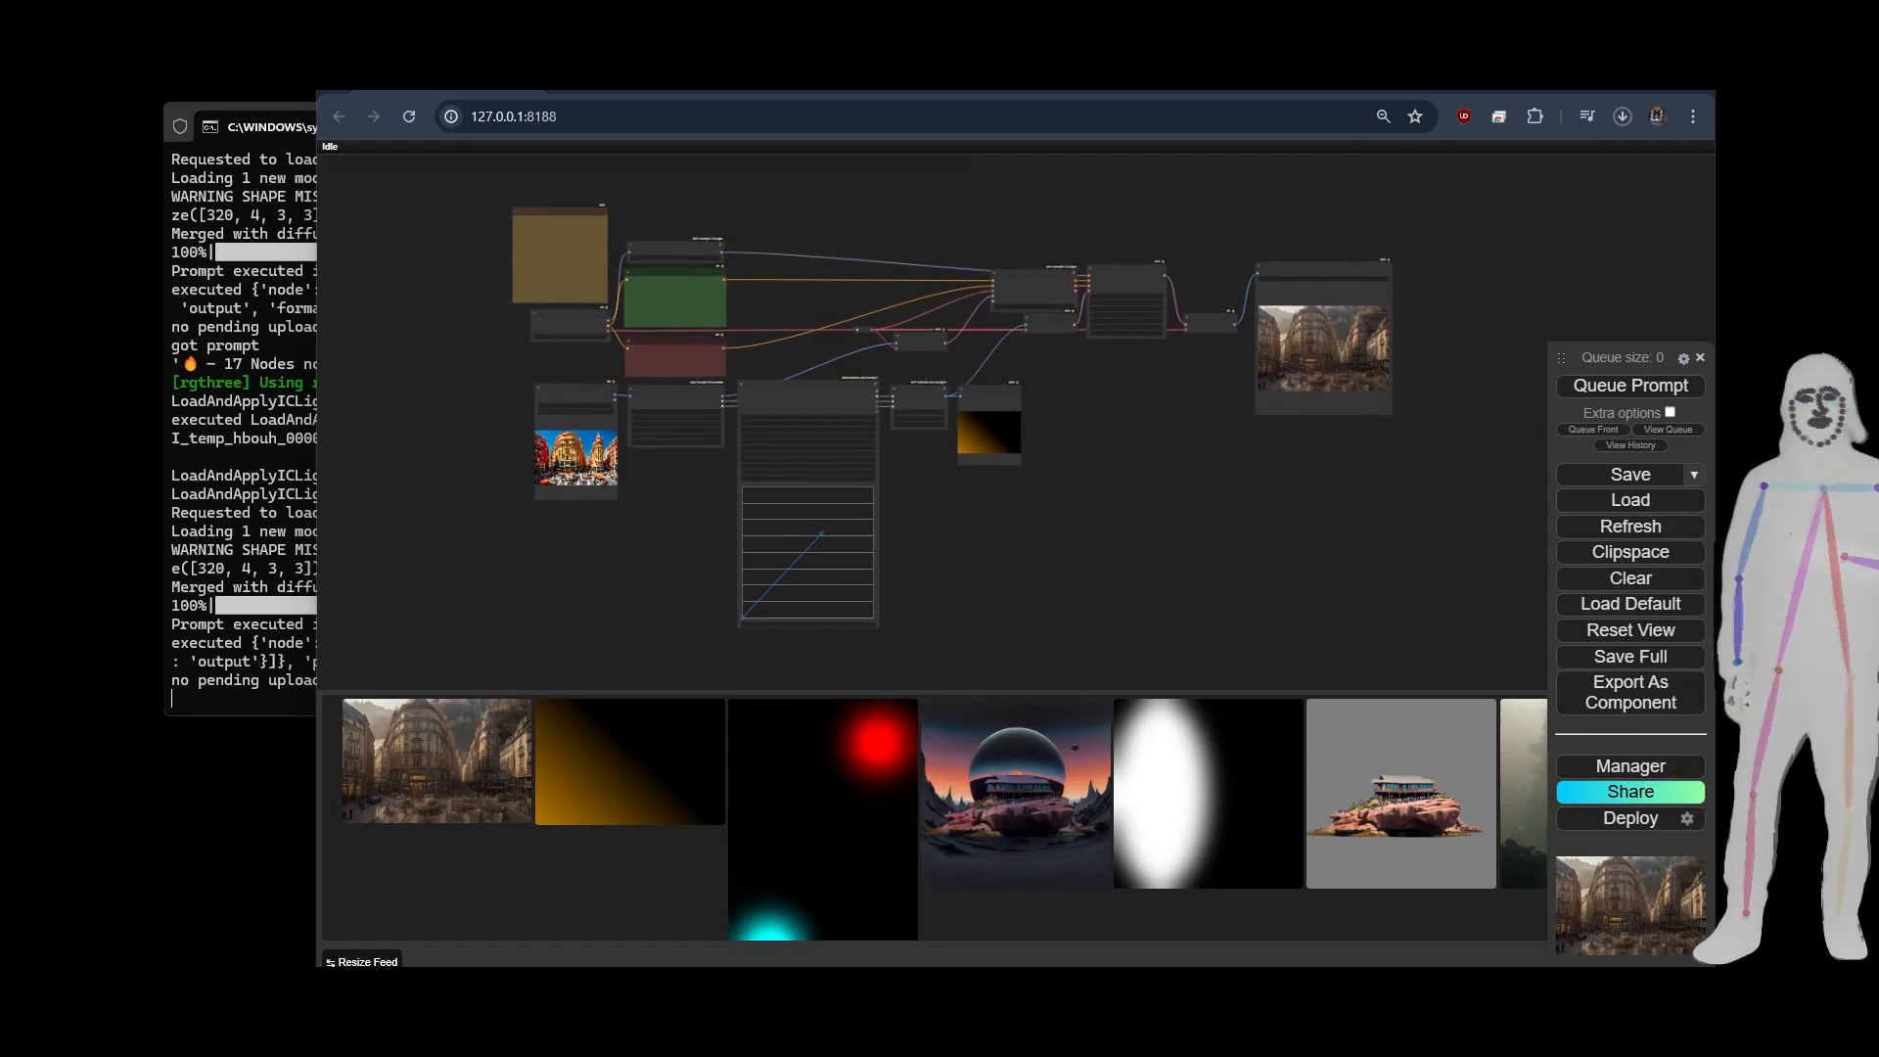
# Load the relit video workflow that has a circular spline, and examine its Spline Editor settings and workflow note.
pyautogui.moveTo(559, 449); pyautogui.dragTo(1126, 531)
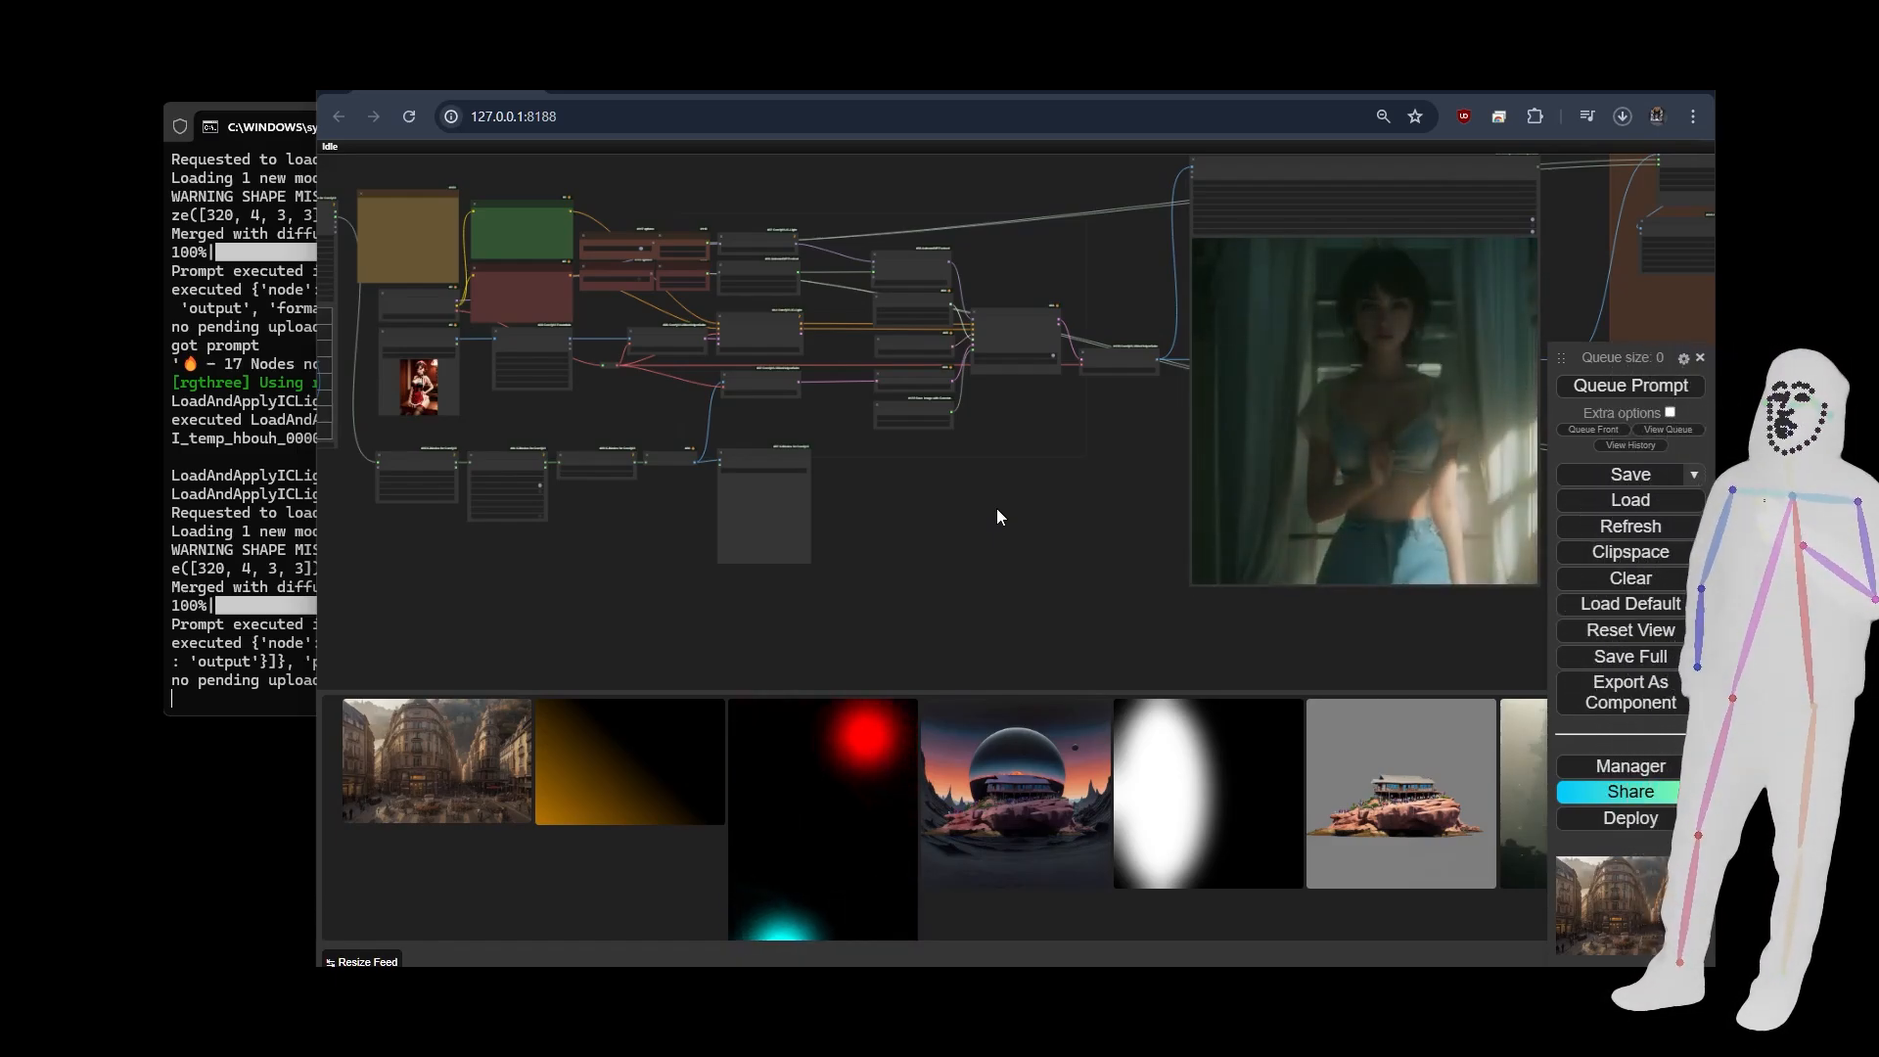
pyautogui.moveTo(1008, 507); pyautogui.dragTo(1213, 534)
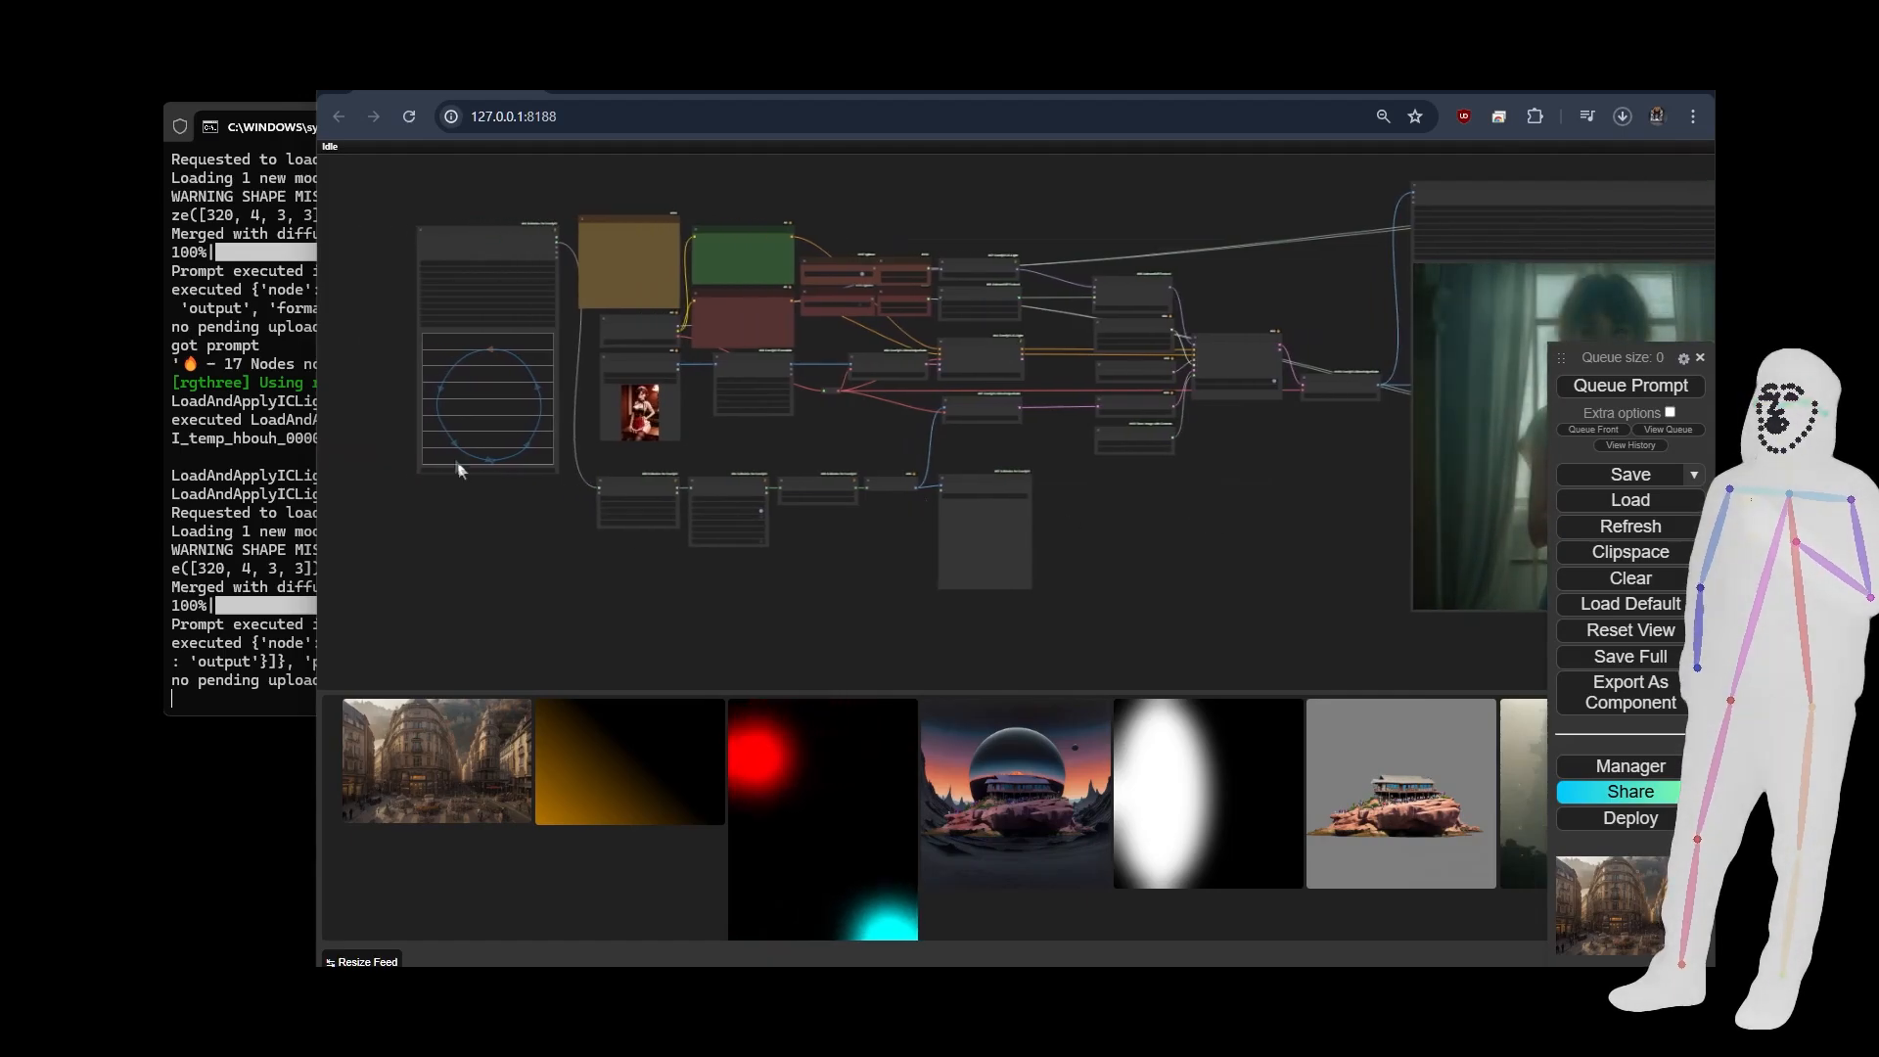
pyautogui.scroll(8, 392, 402)
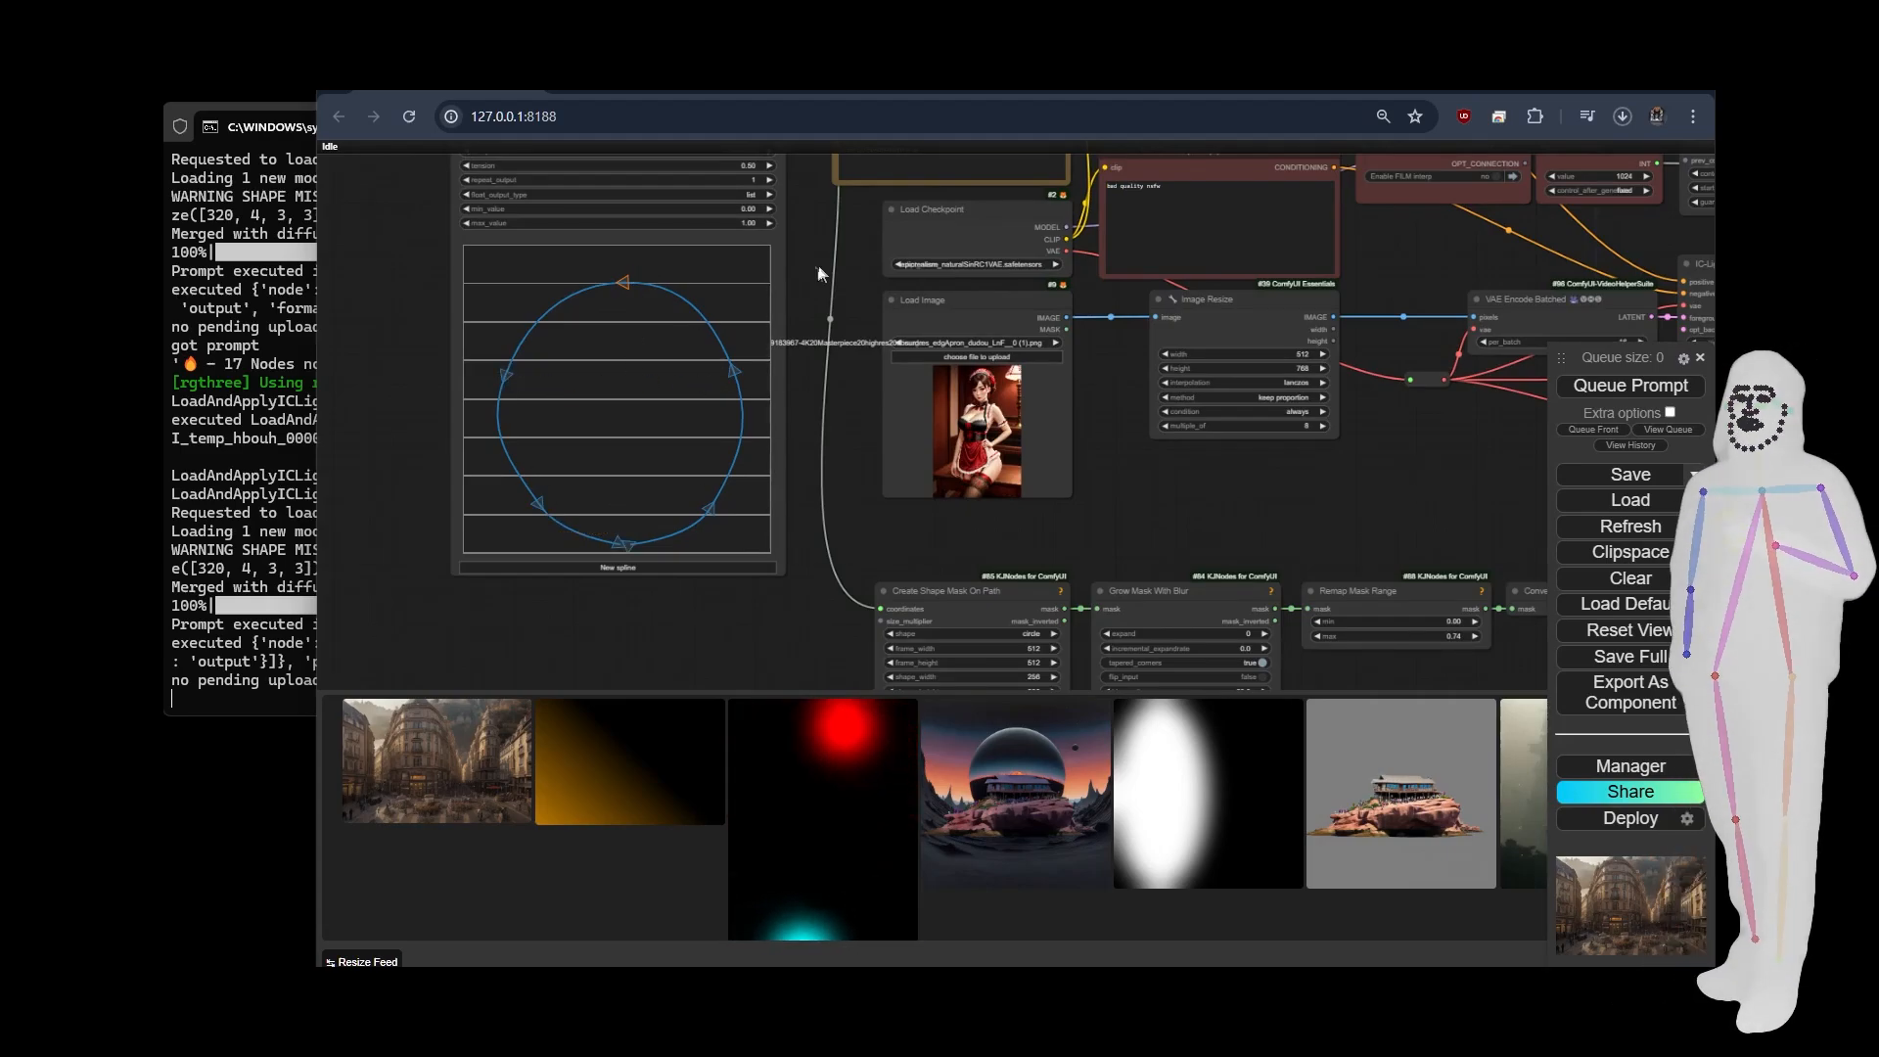
pyautogui.moveTo(803, 289); pyautogui.dragTo(803, 493)
pyautogui.scroll(6, 787, 330)
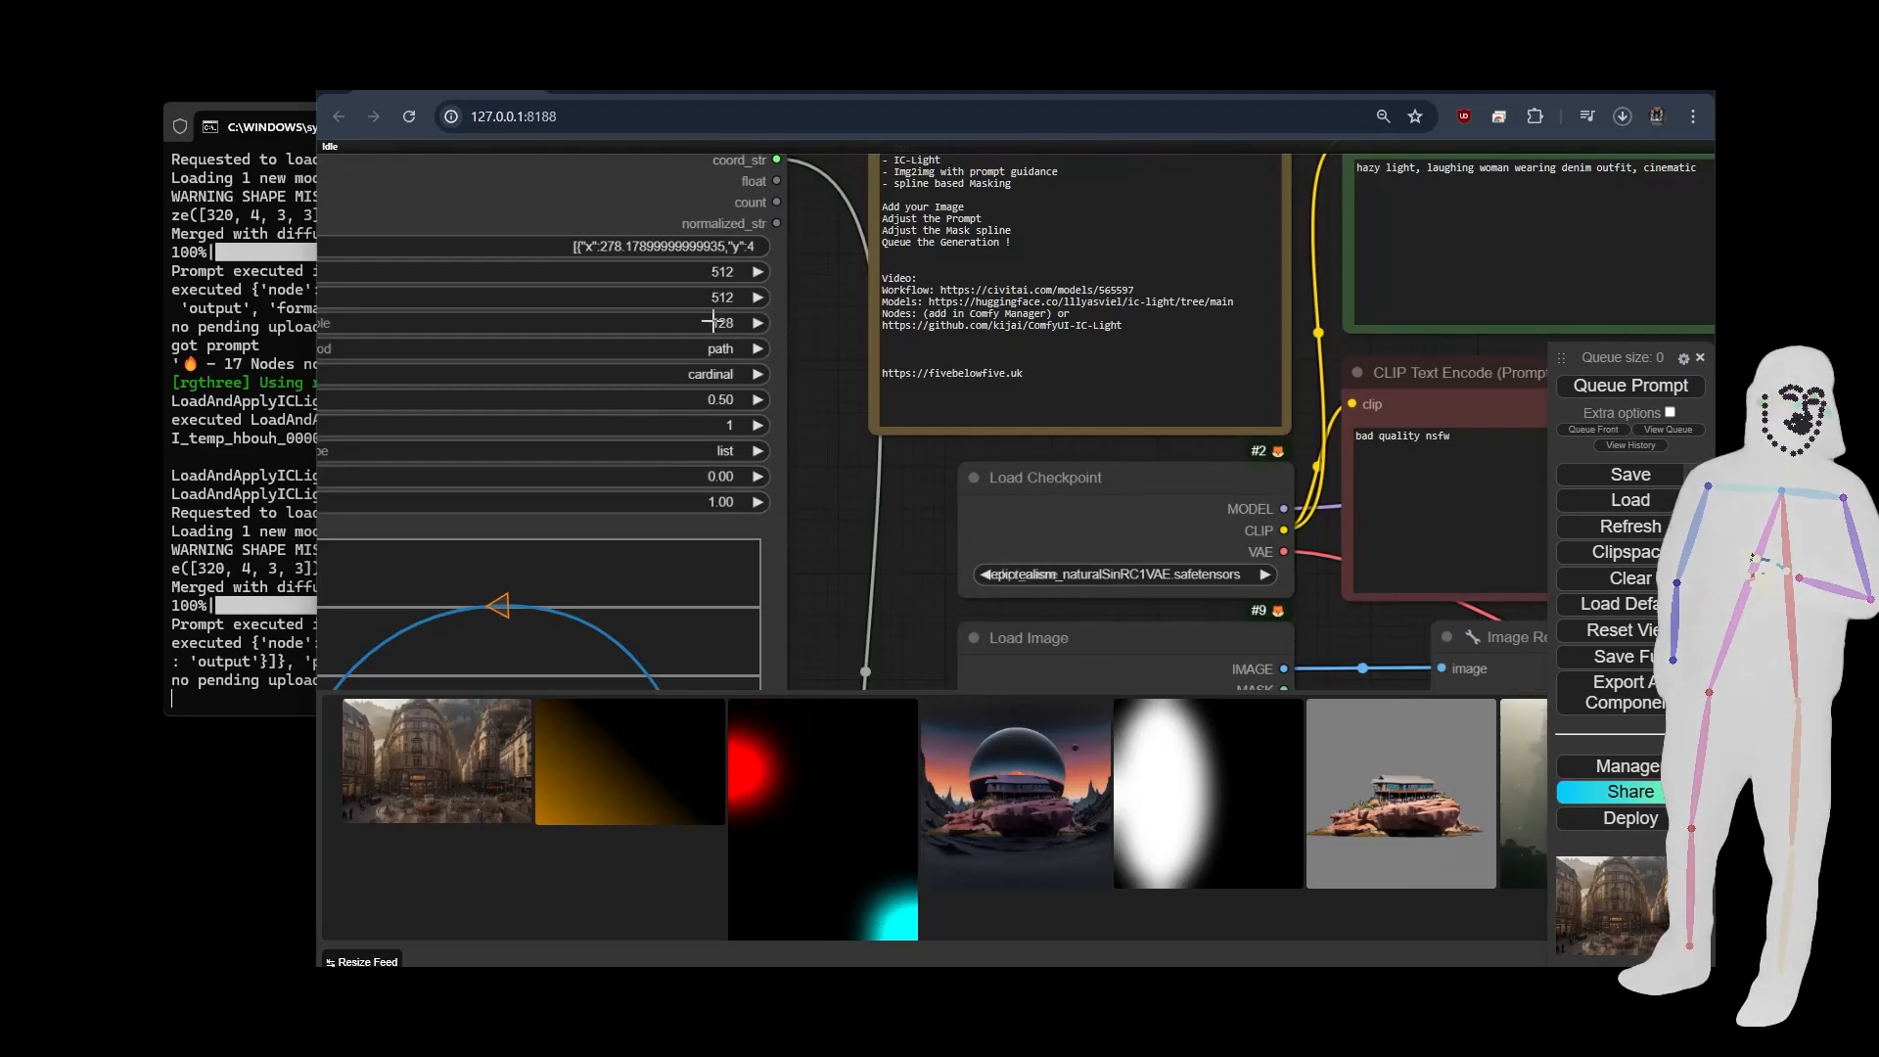
pyautogui.moveTo(838, 408); pyautogui.dragTo(940, 415)
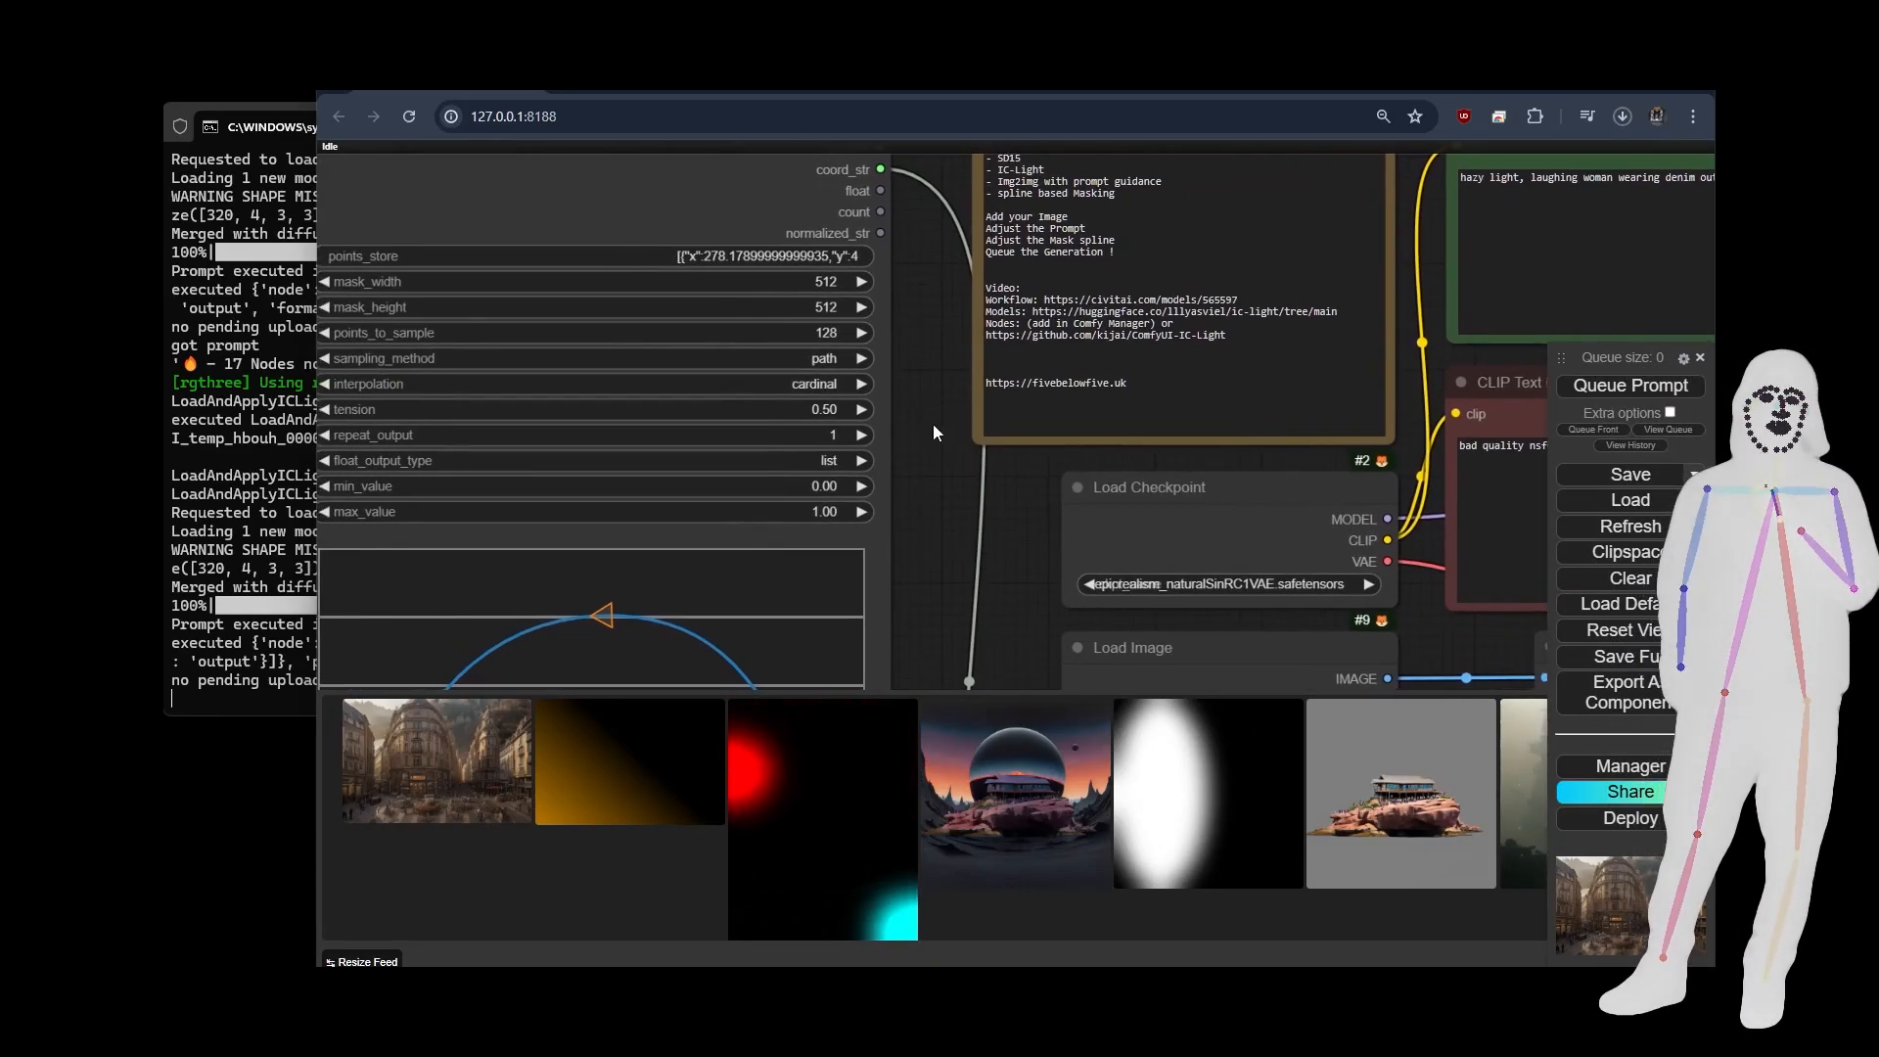
# Enable both RIFE and FILM interpolation in the two Fast Groups Bypasser nodes.
pyautogui.scroll(-8, 932, 424)
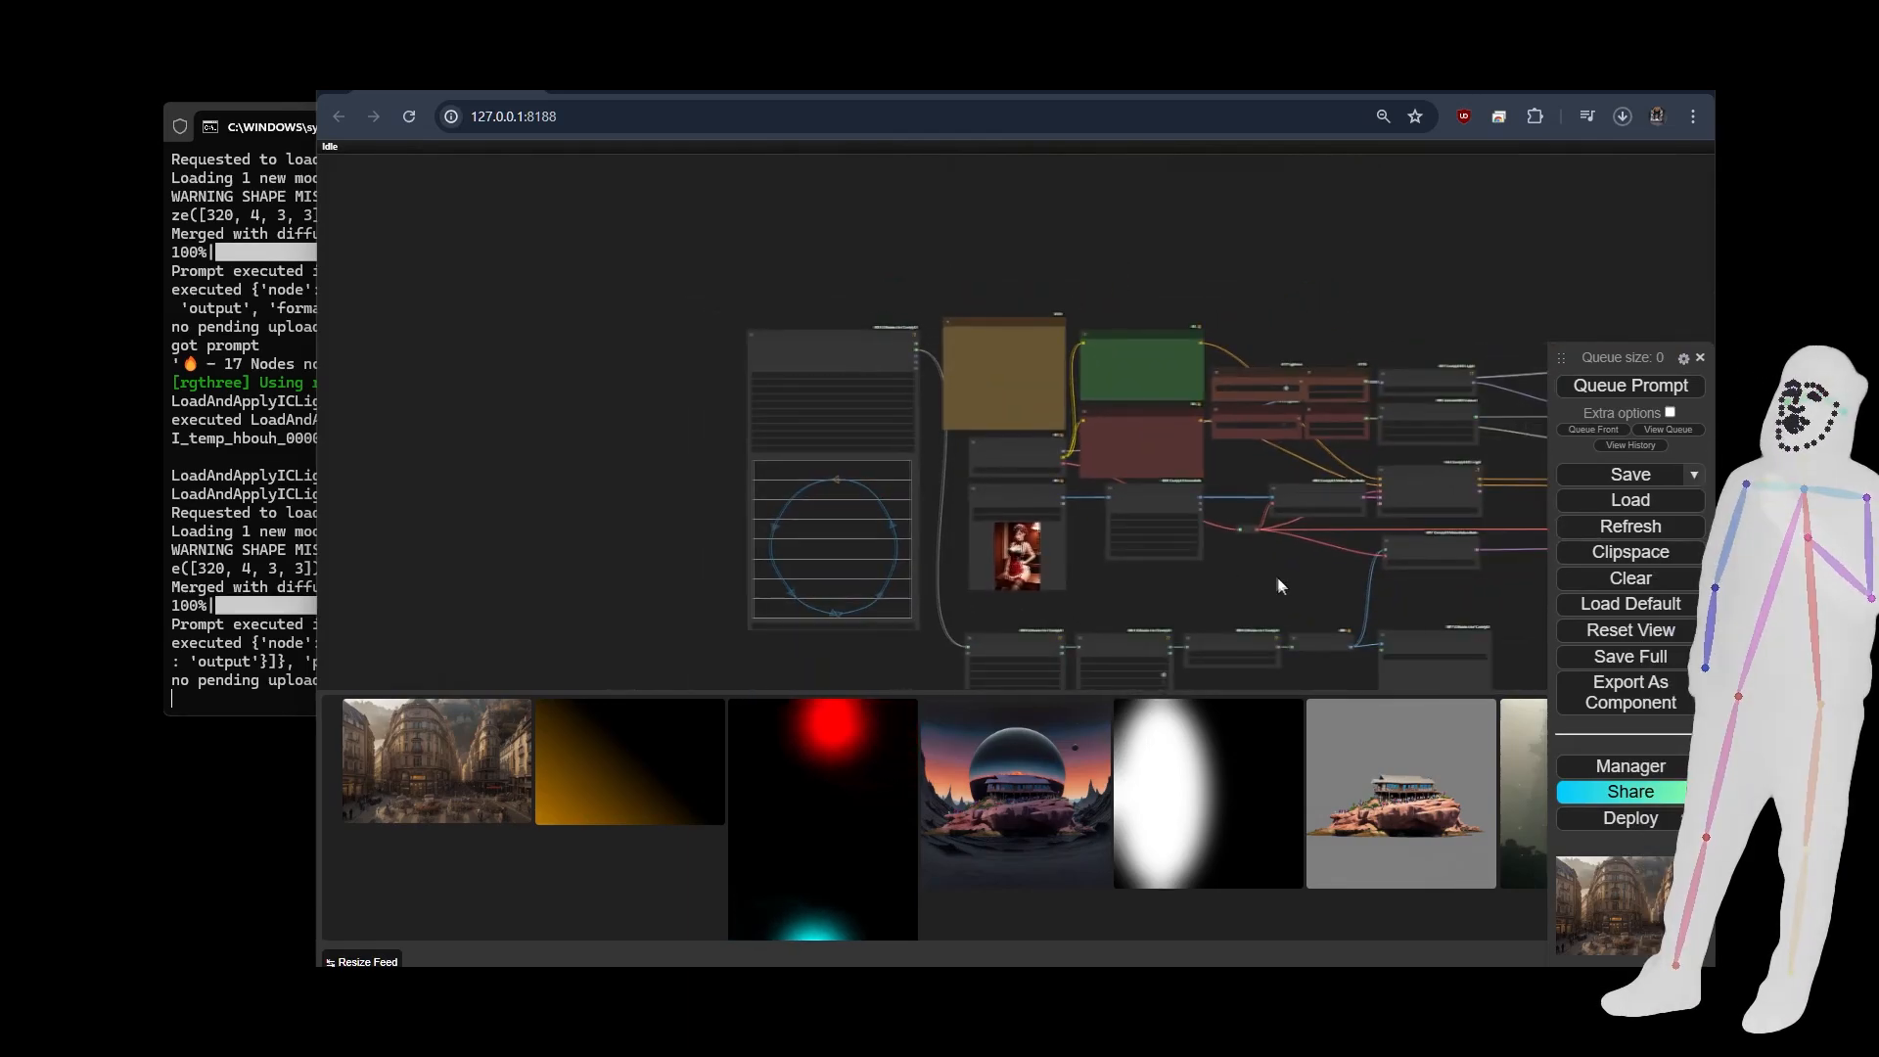
pyautogui.moveTo(1278, 579); pyautogui.dragTo(1165, 582)
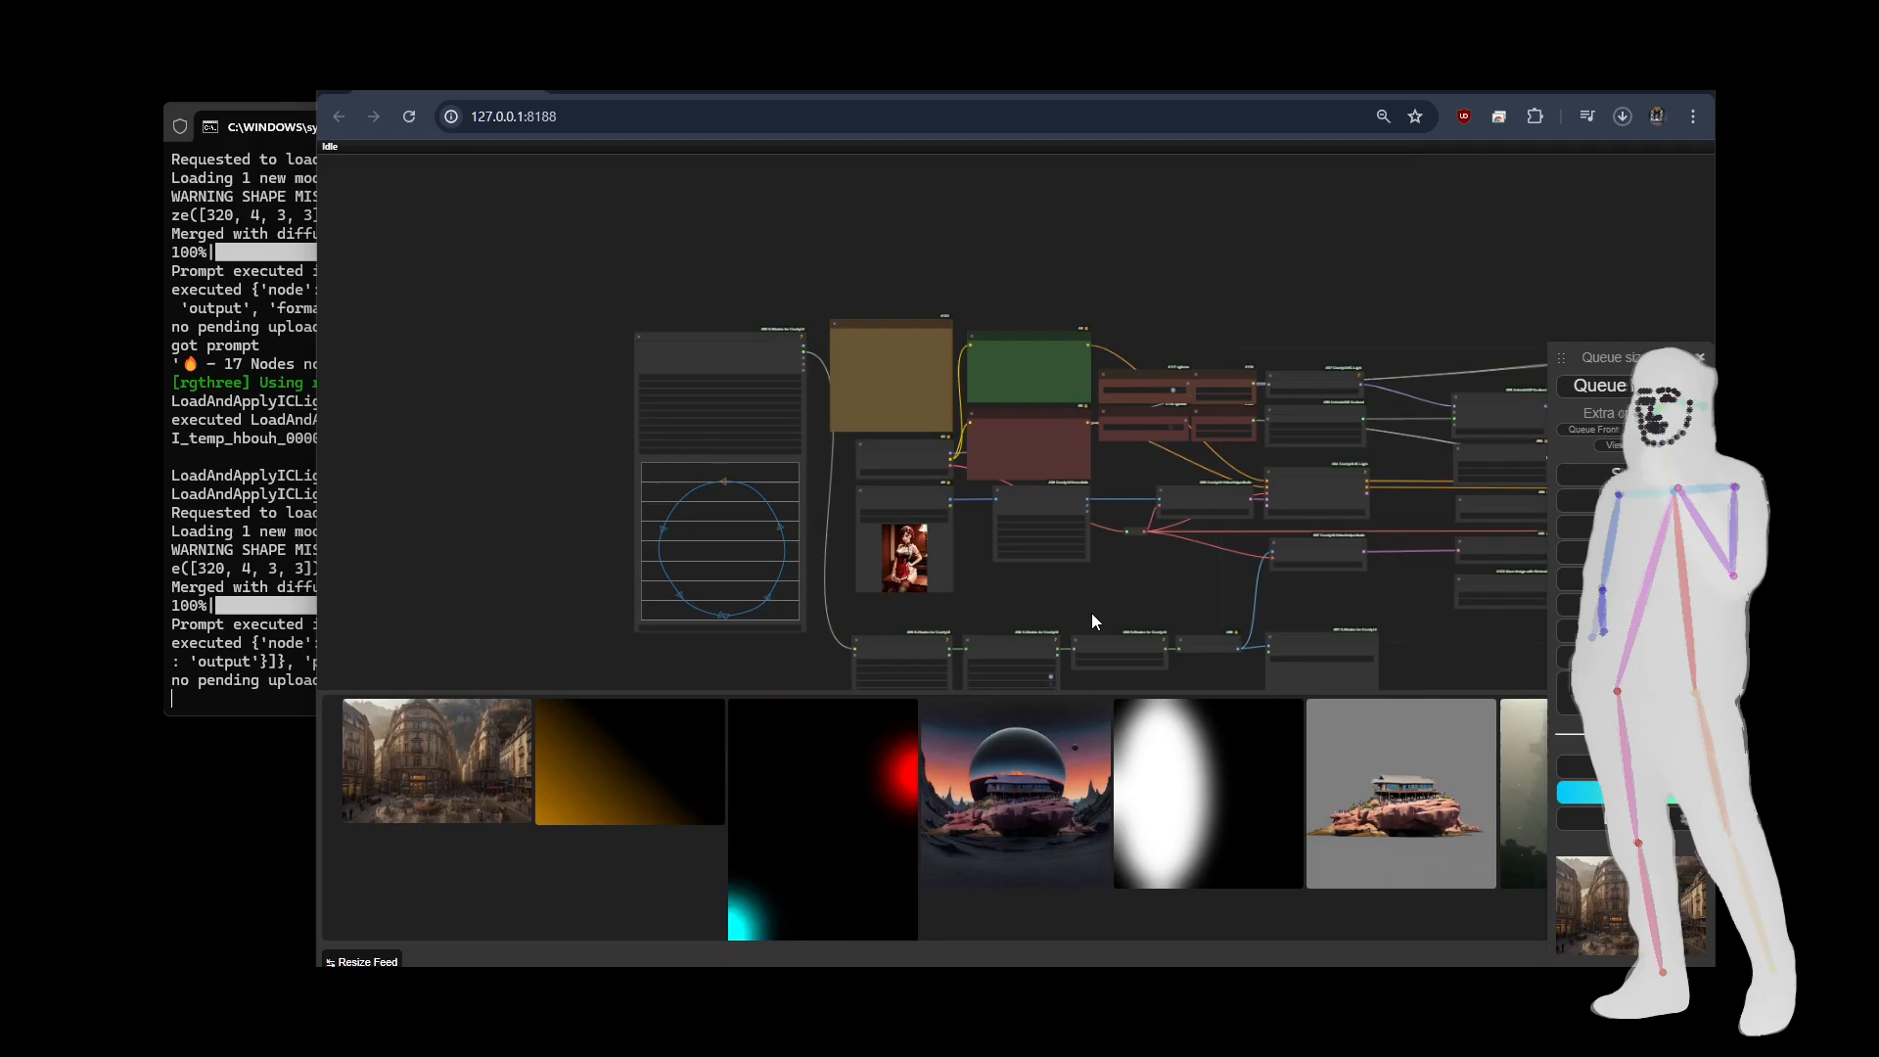
pyautogui.scroll(-6, 476, 405)
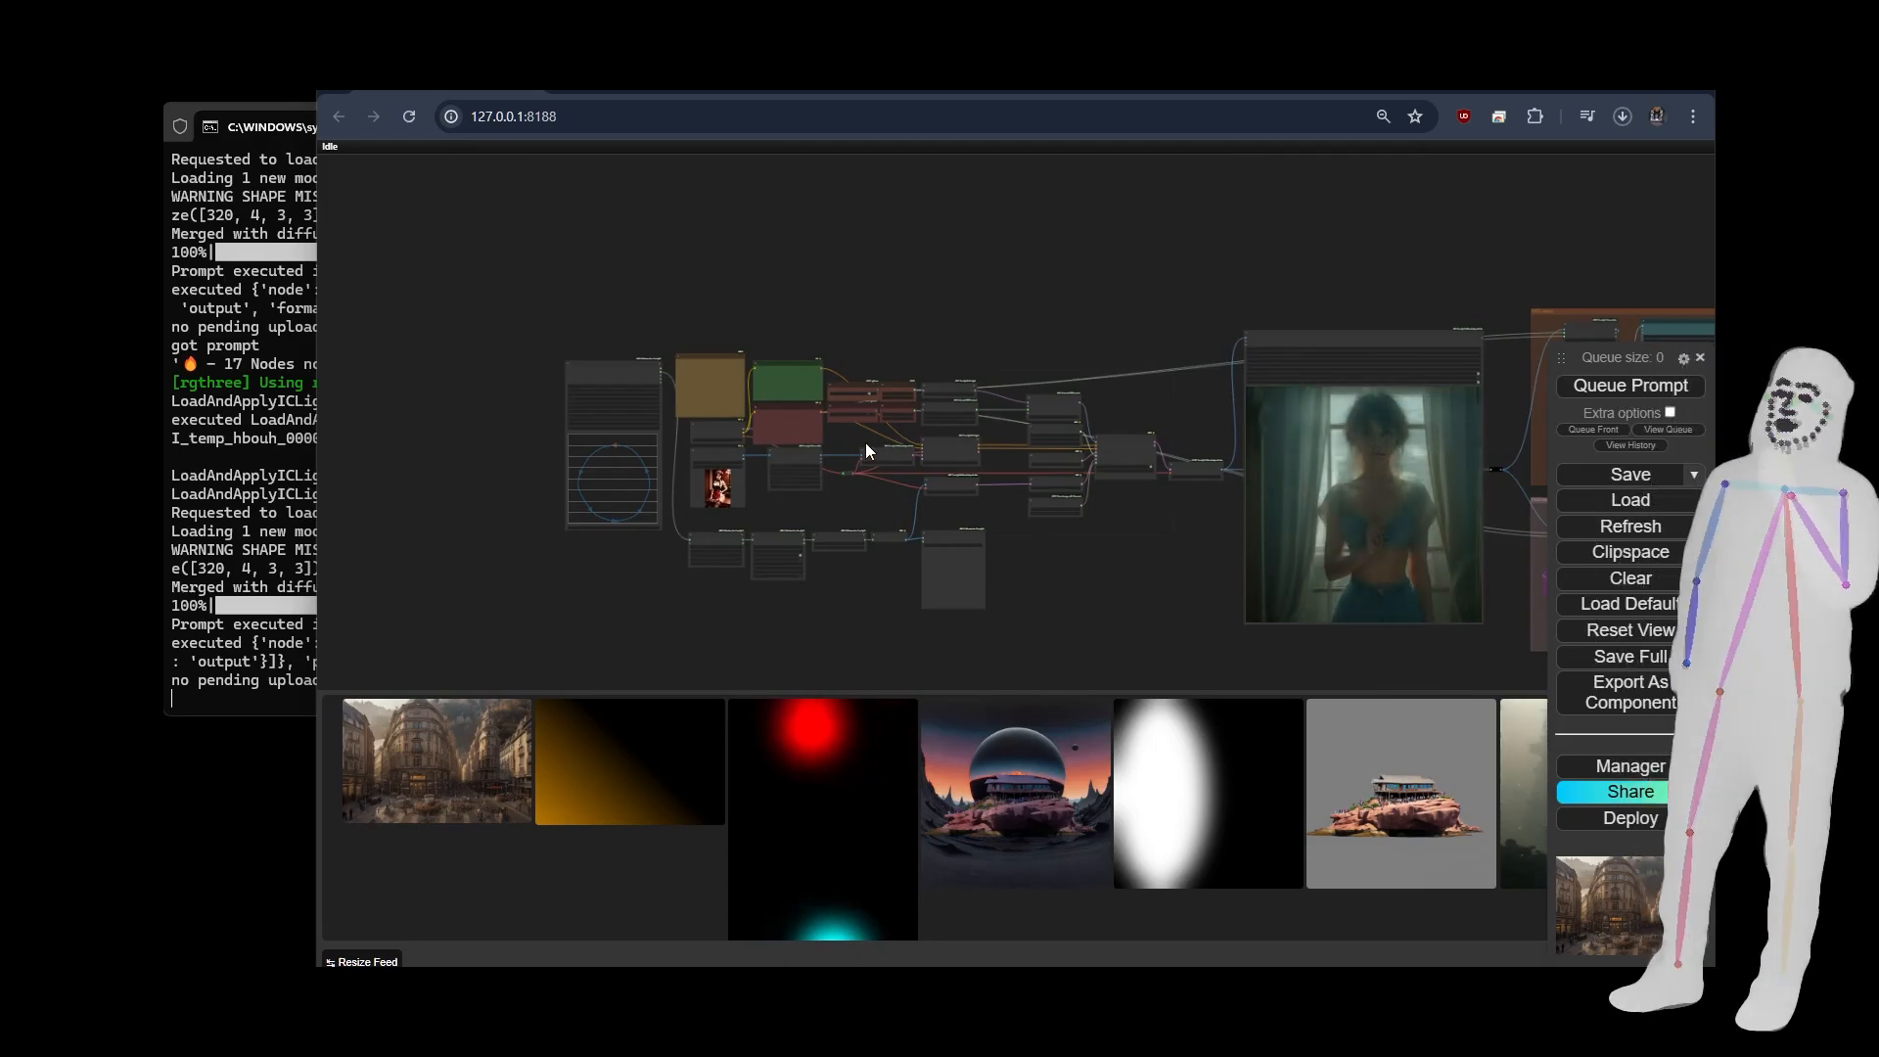
pyautogui.scroll(5, 866, 440)
pyautogui.scroll(7, 872, 367)
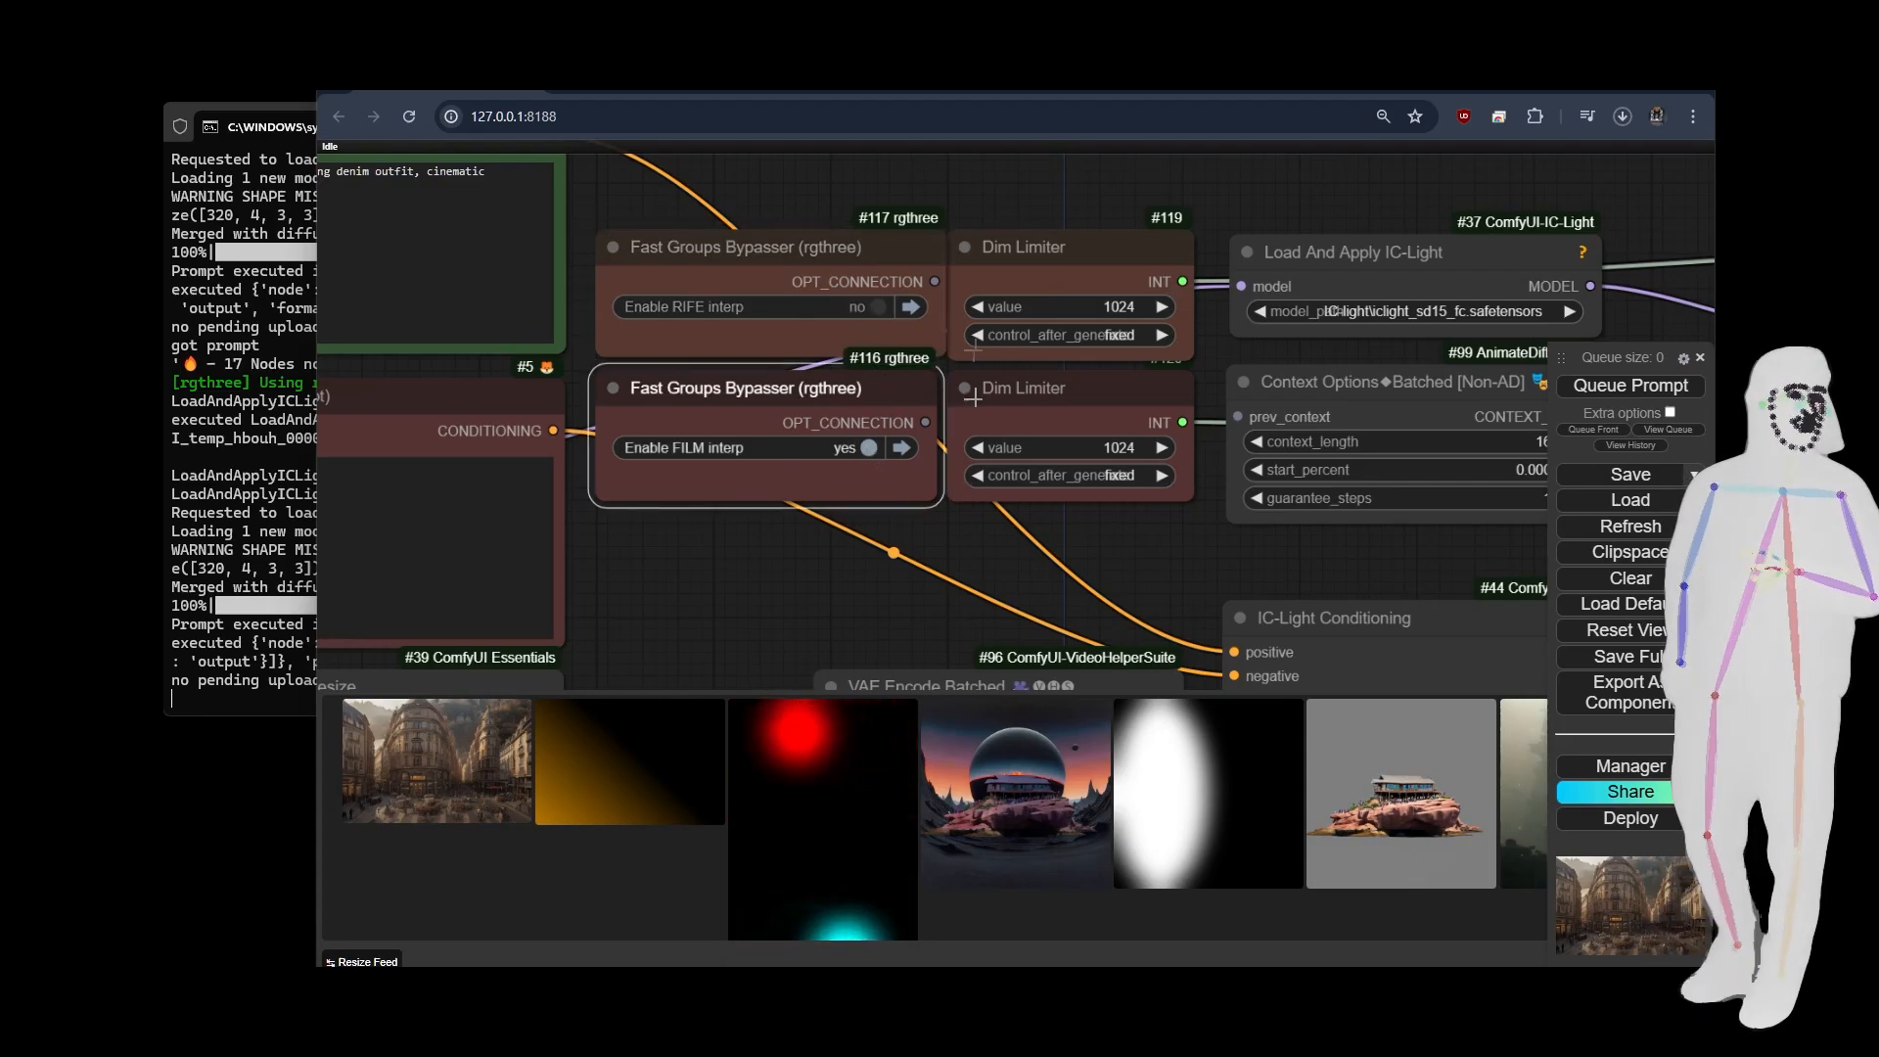
pyautogui.click(884, 304)
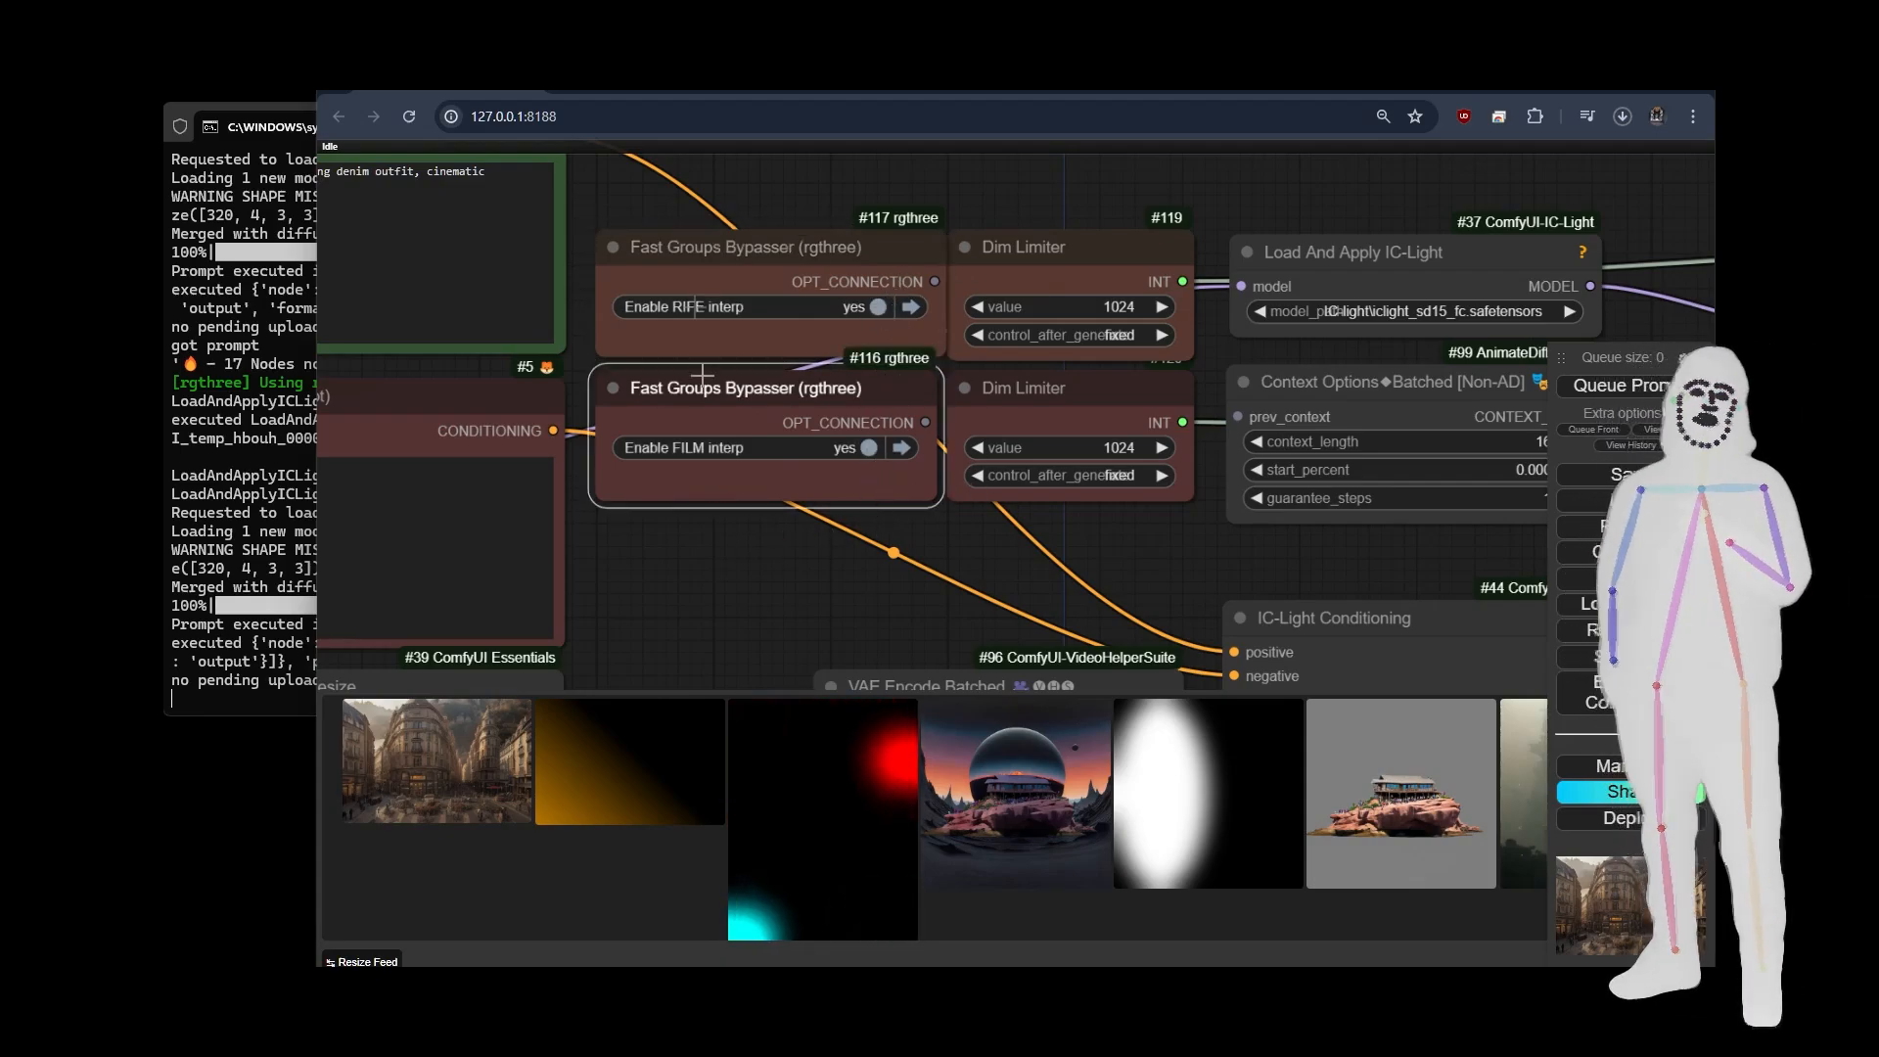
# Examine the relit video graph from the spline and mask nodes through IC-Light conditioning to the sampling nodes.
pyautogui.scroll(-6, 674, 214)
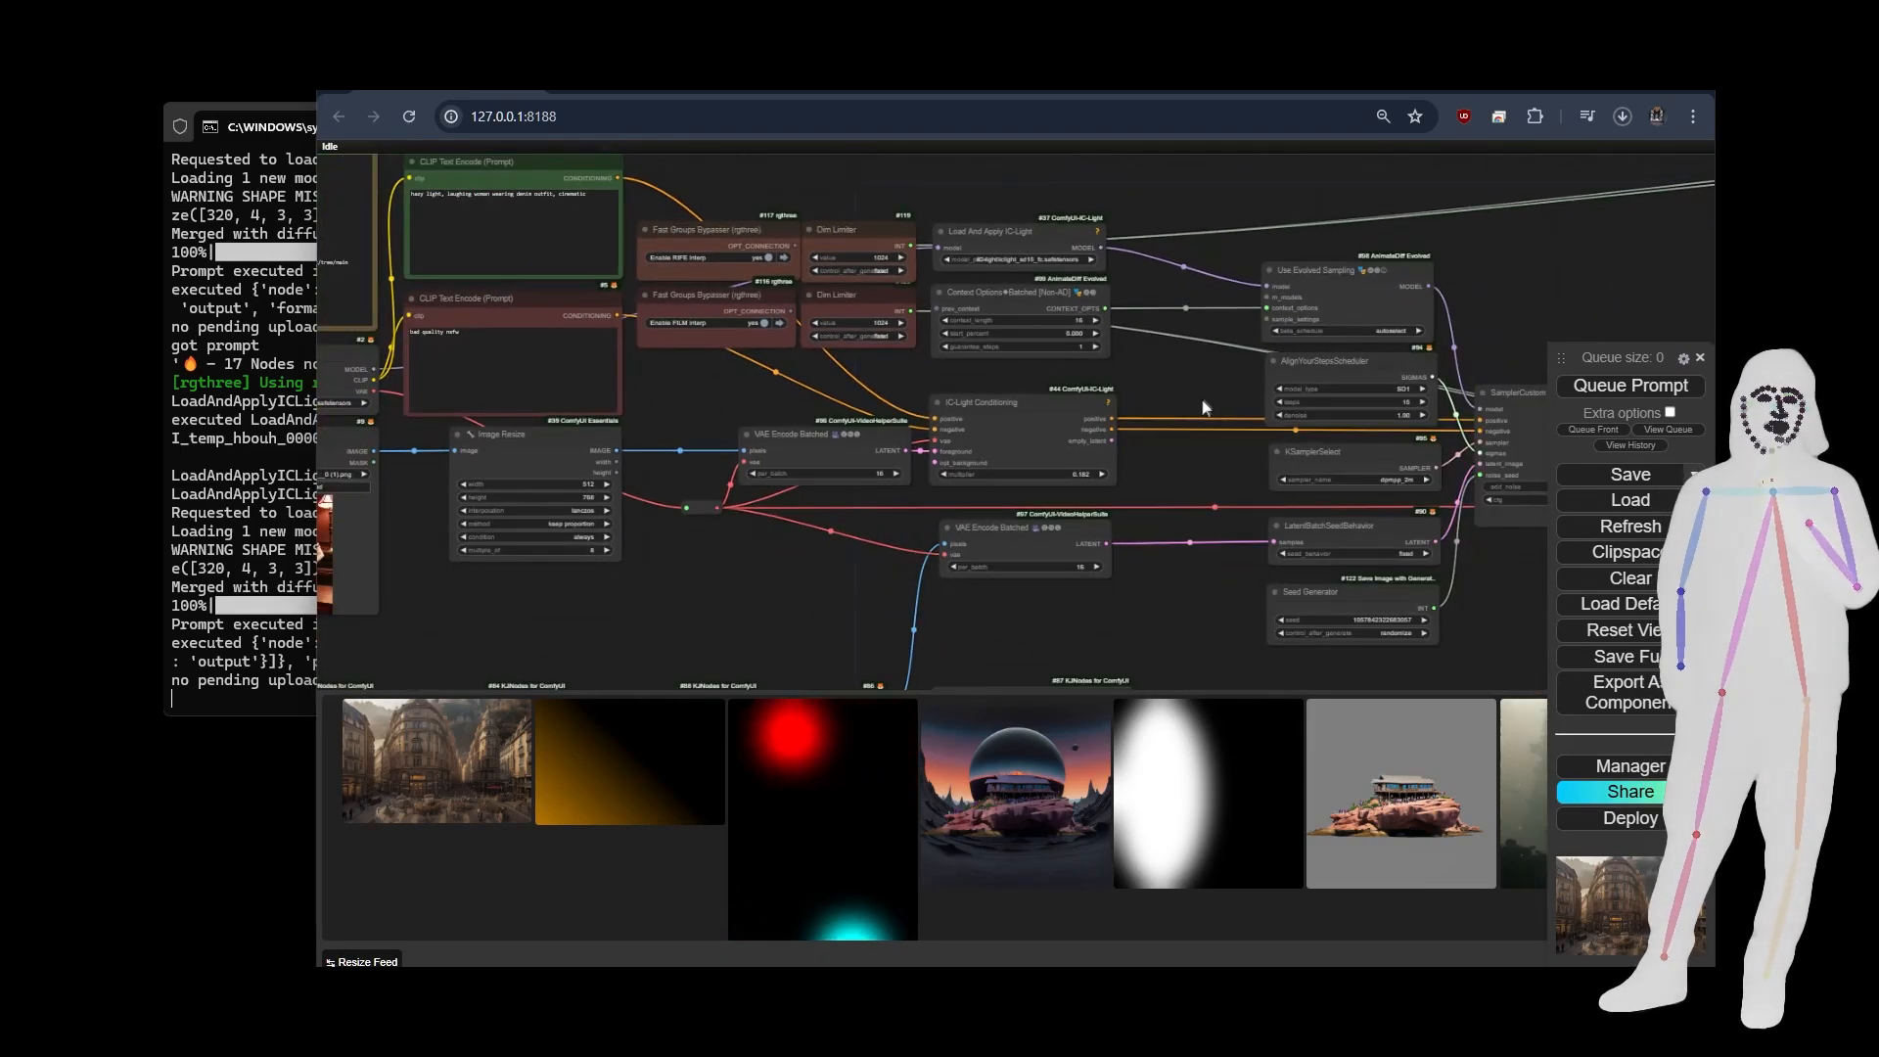
pyautogui.moveTo(1231, 389); pyautogui.dragTo(1208, 395)
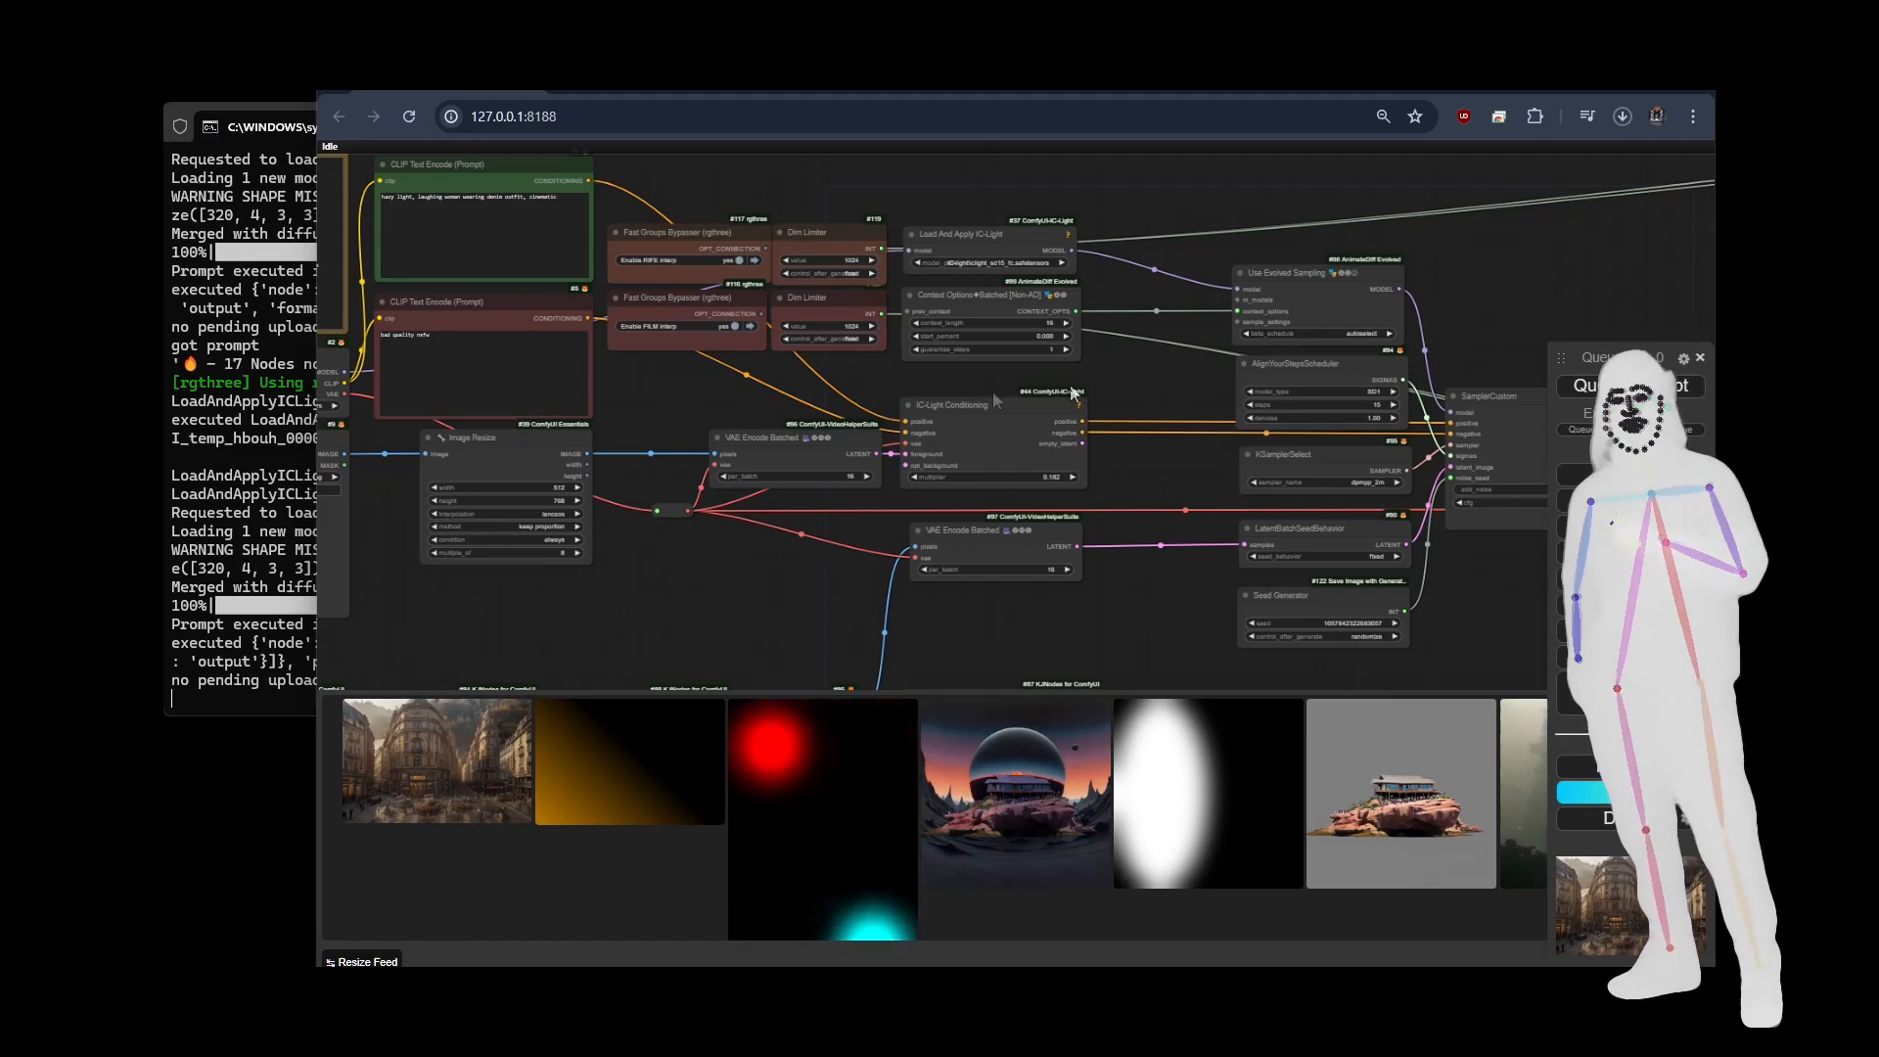
pyautogui.moveTo(674, 394); pyautogui.dragTo(684, 394)
pyautogui.scroll(-5, 690, 397)
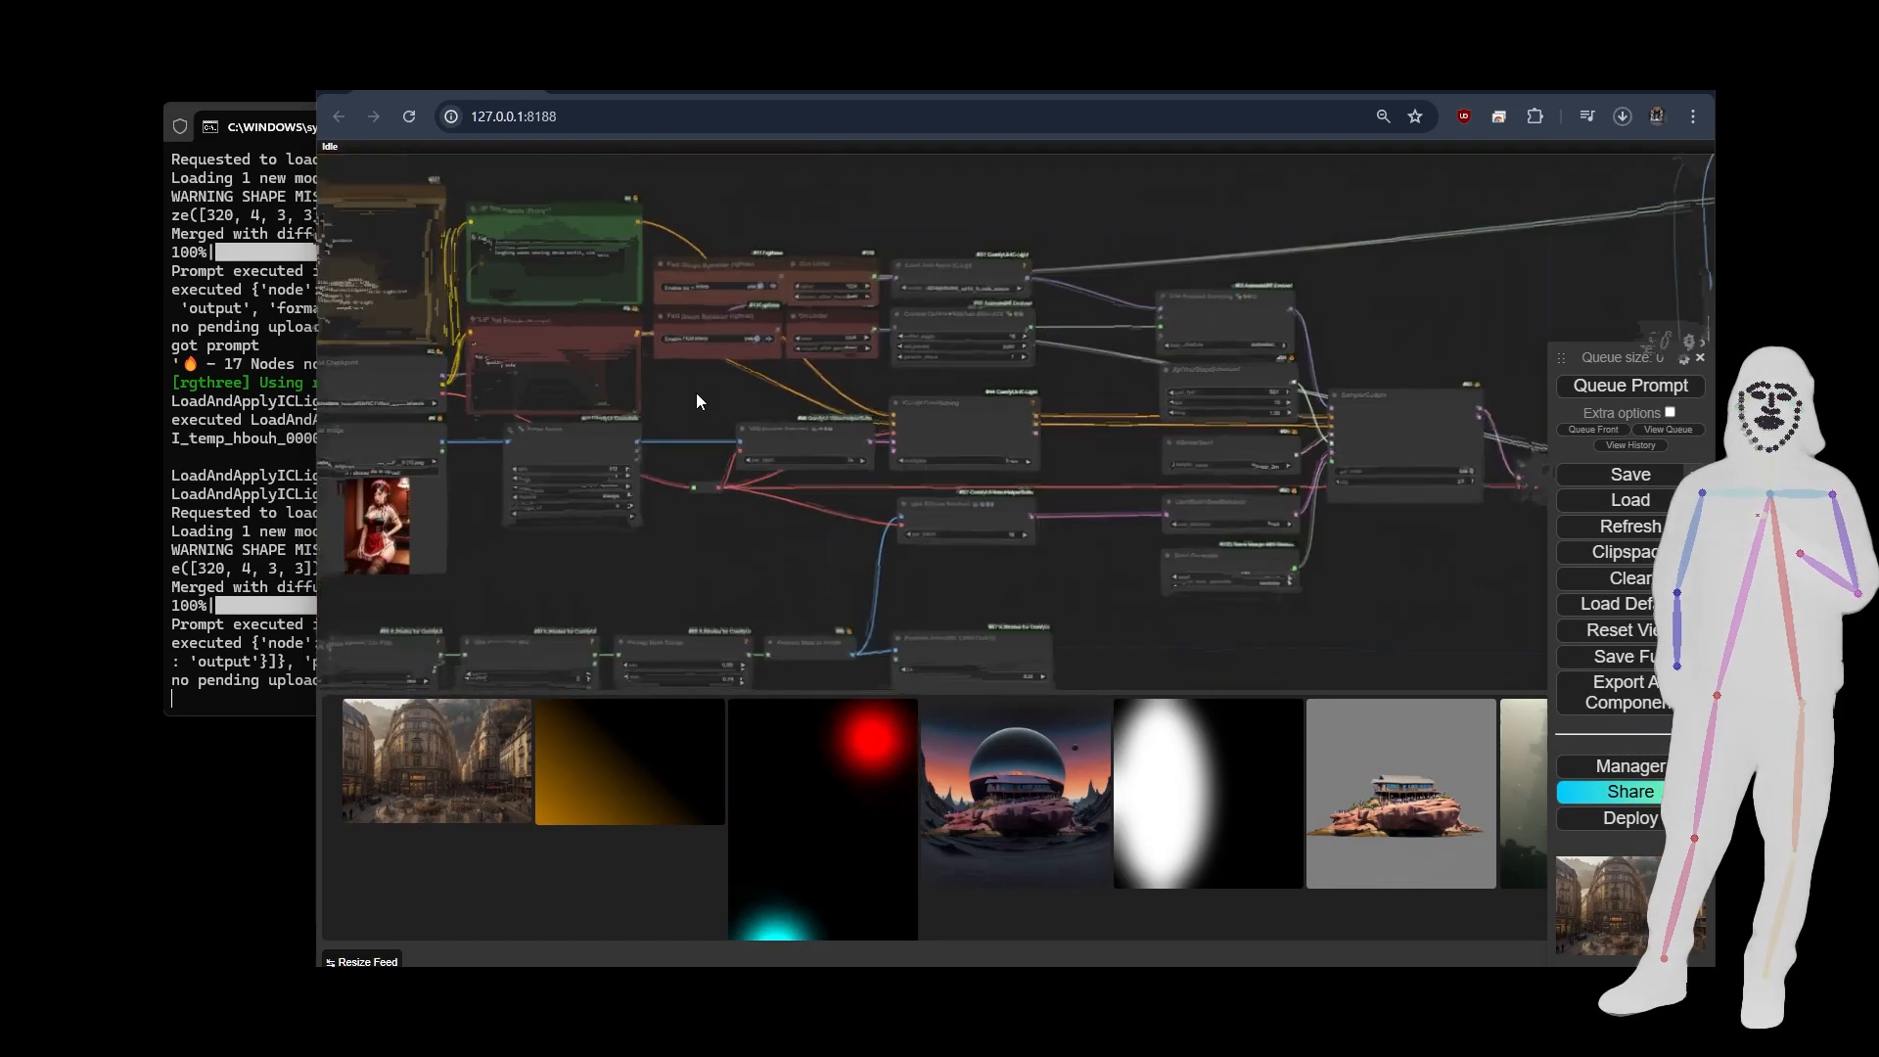
pyautogui.scroll(-3, 819, 494)
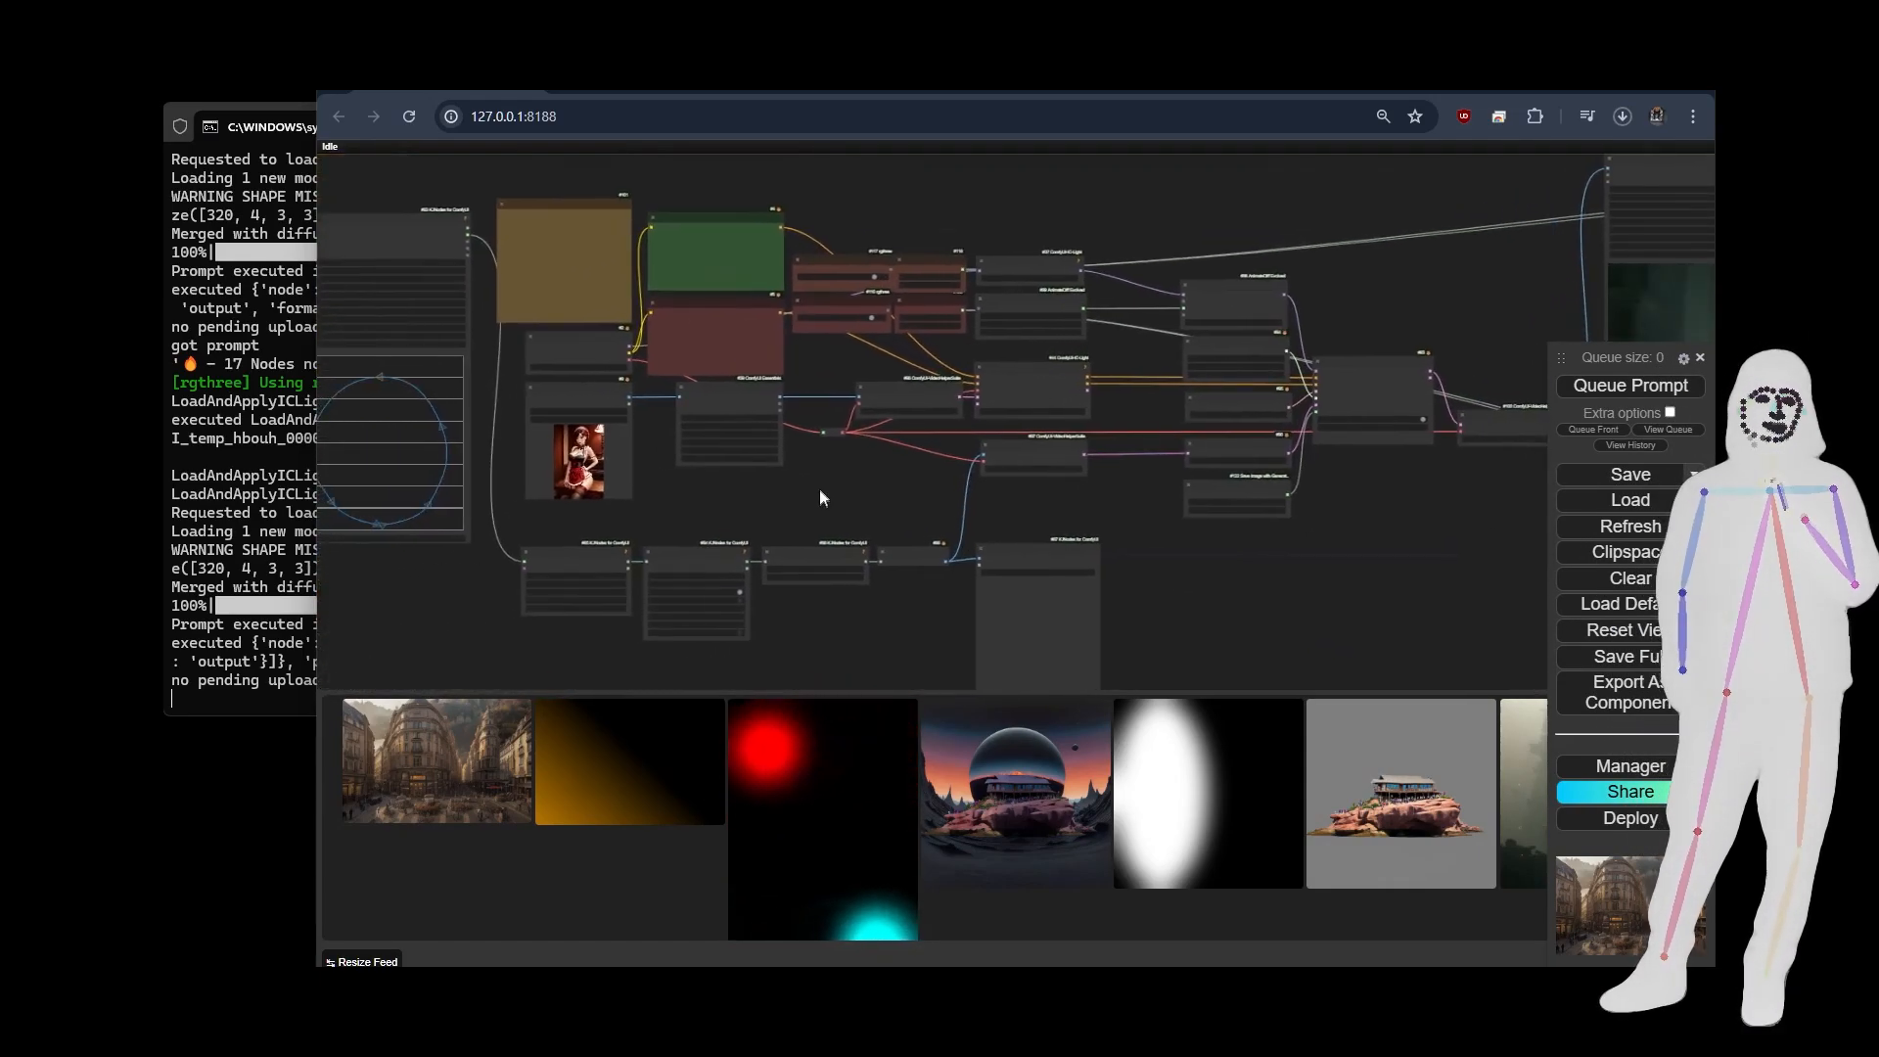
pyautogui.moveTo(1158, 575); pyautogui.dragTo(959, 533)
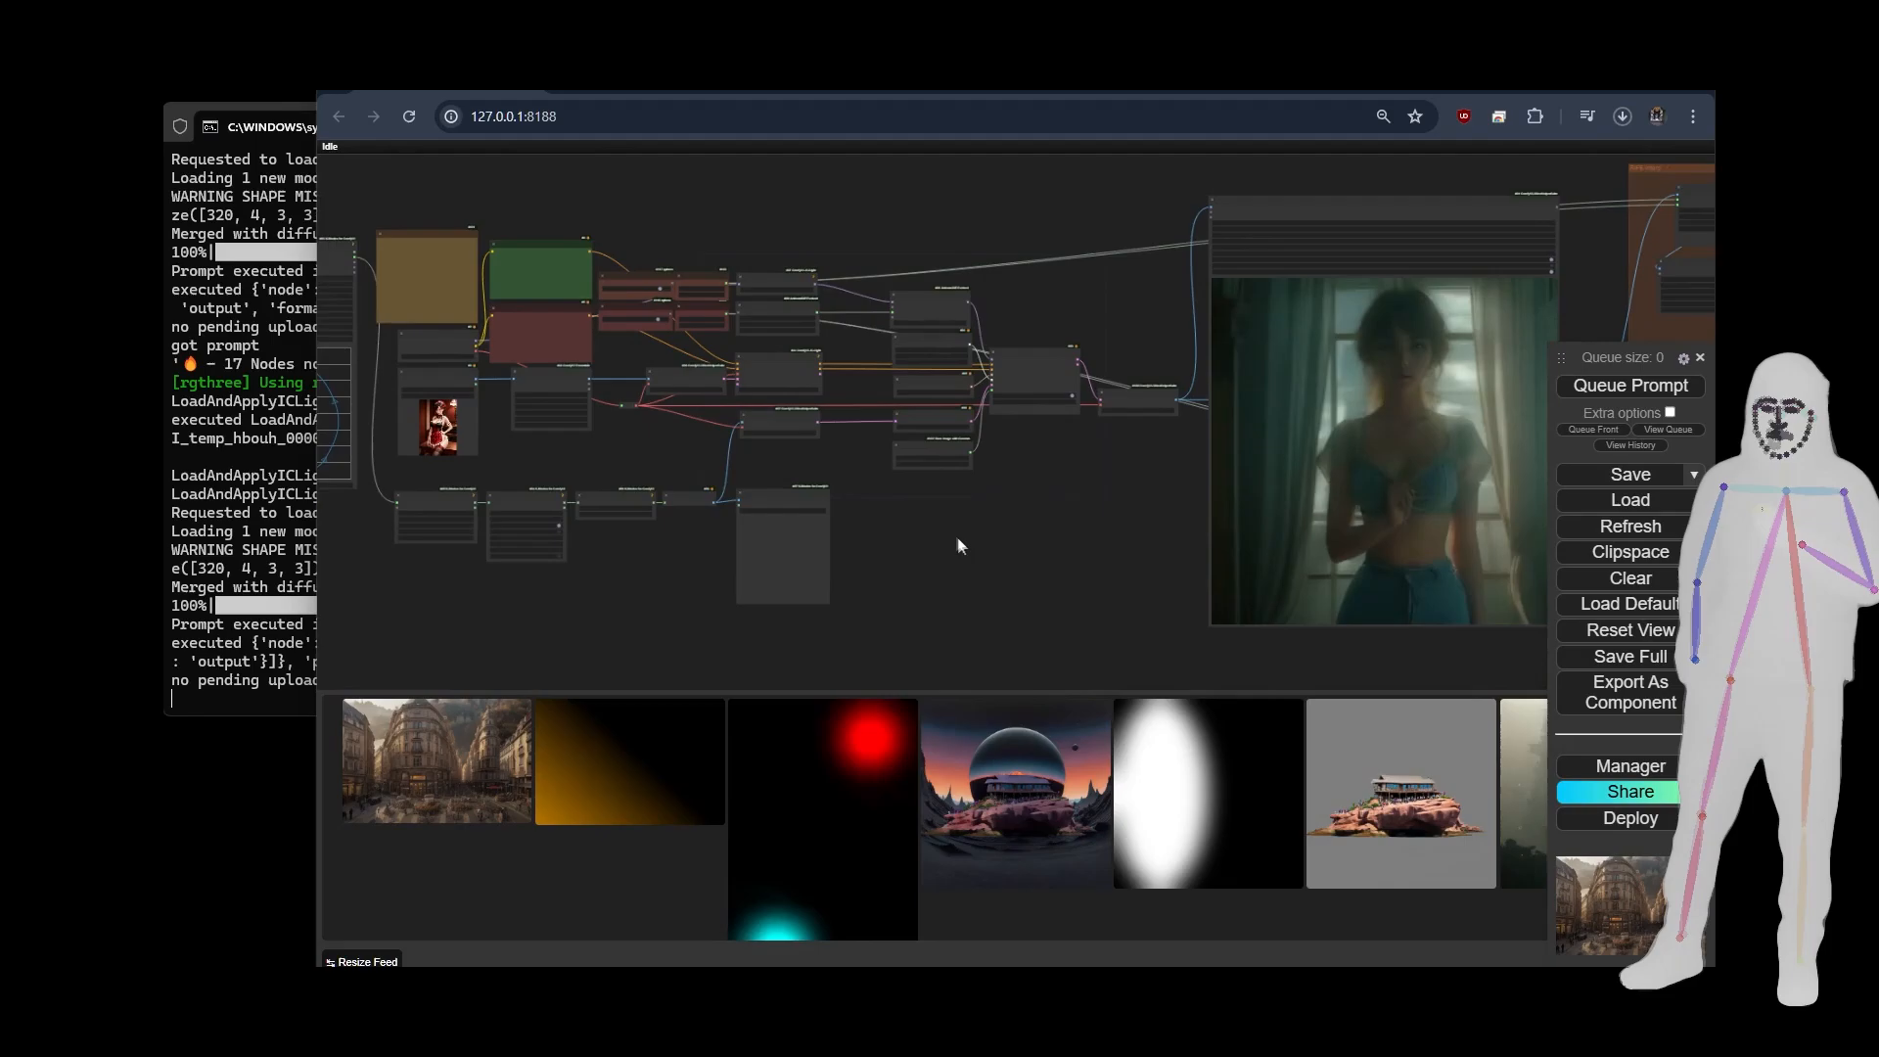
pyautogui.scroll(5, 865, 413)
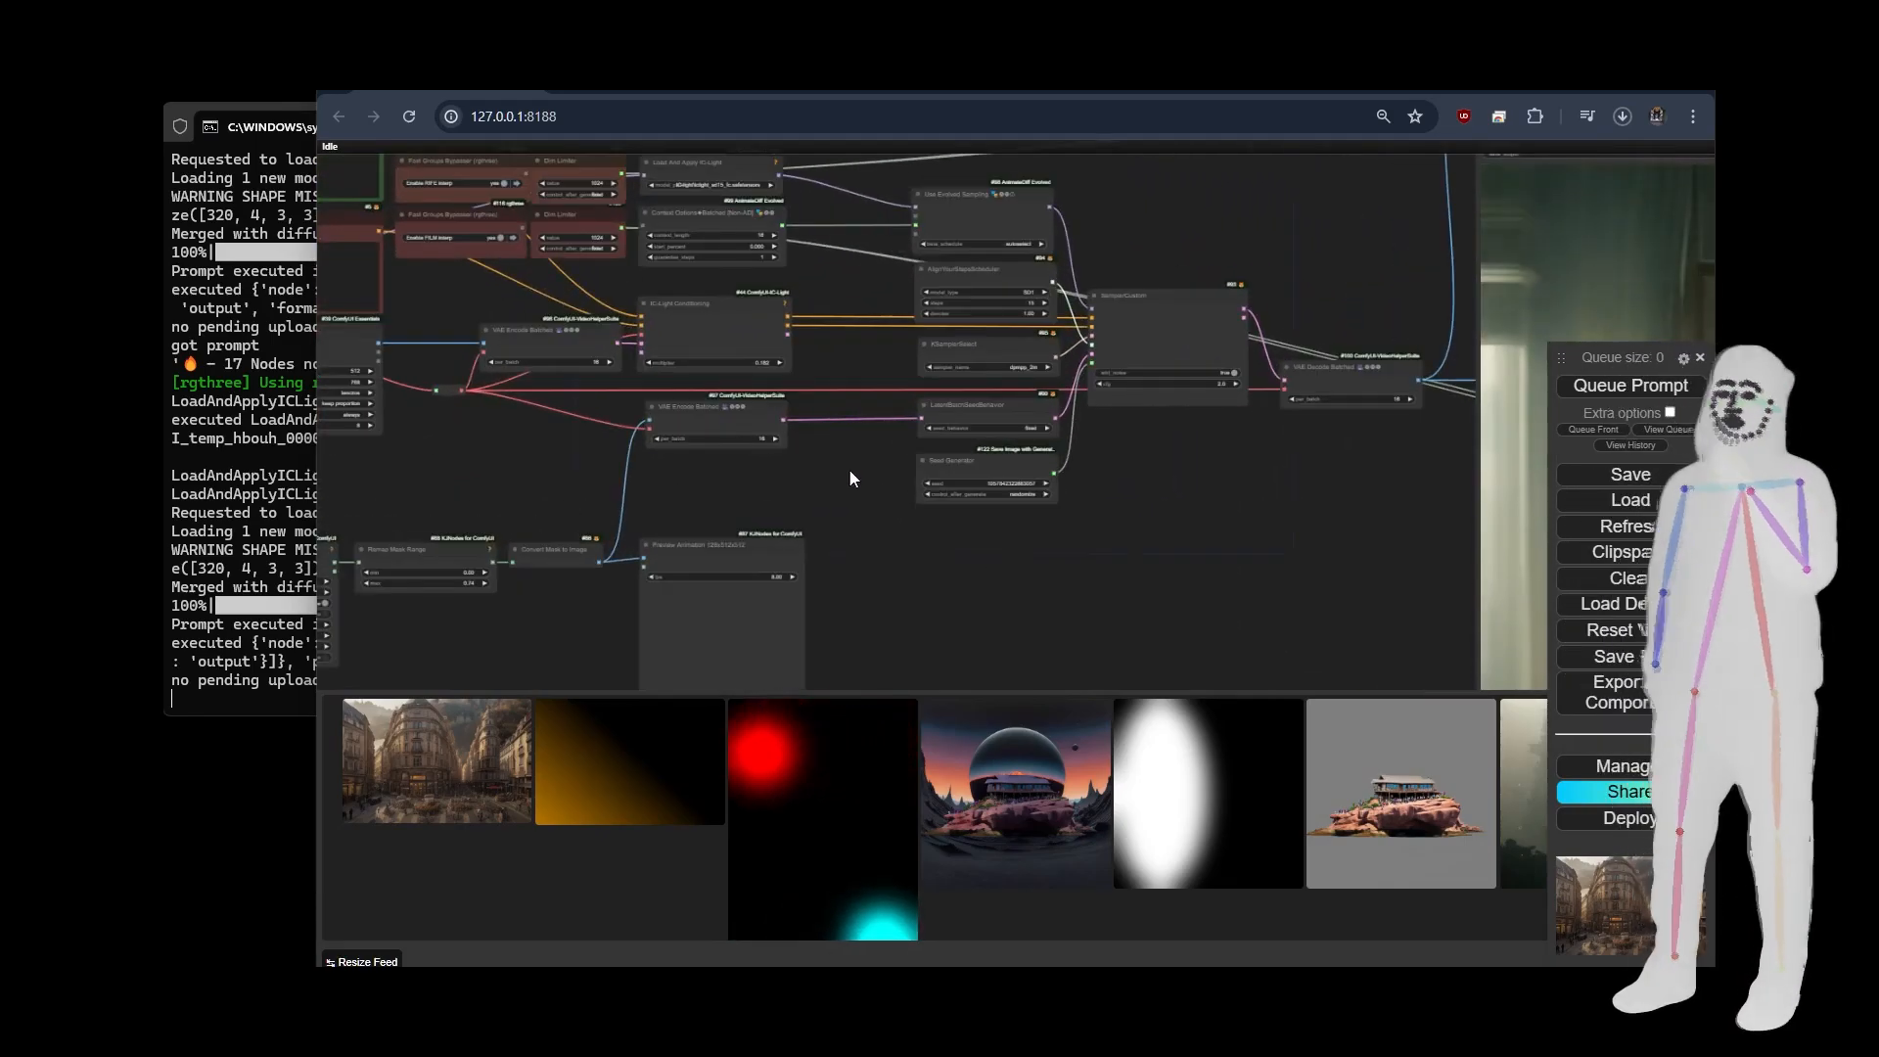
pyautogui.scroll(-5, 854, 480)
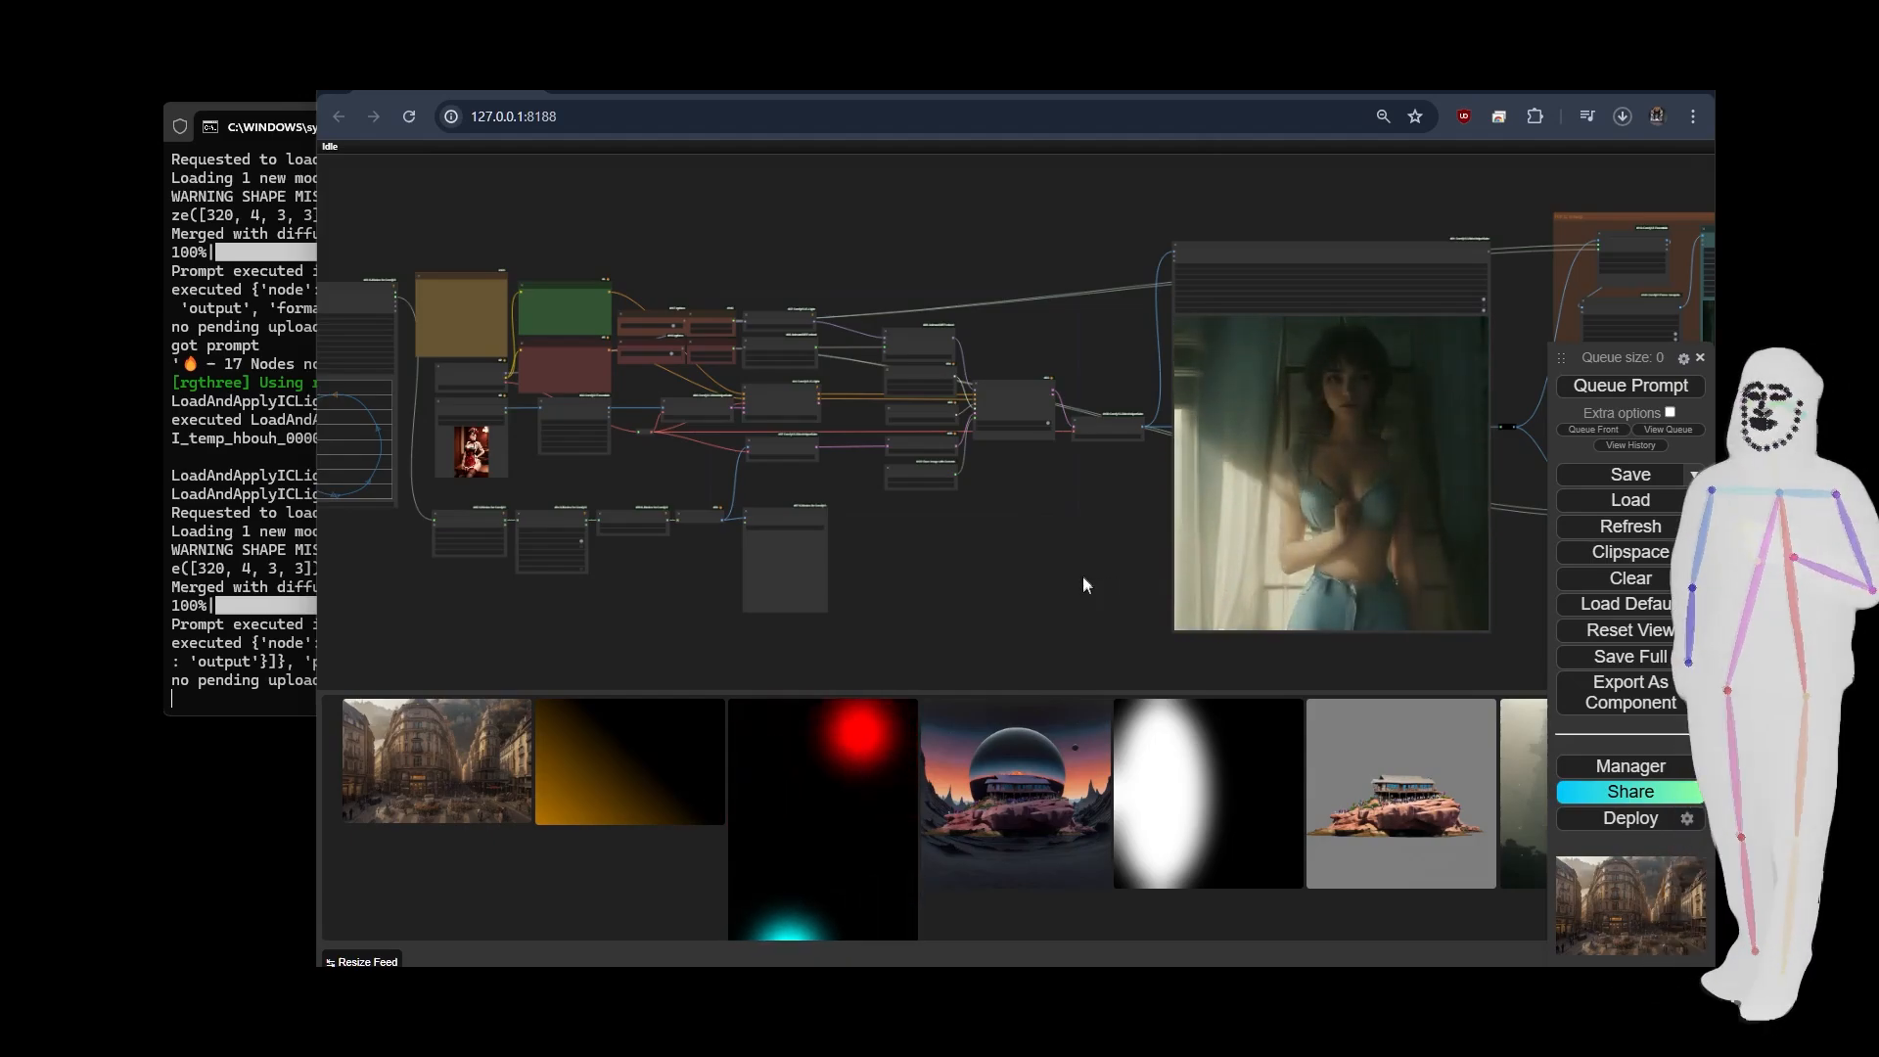
pyautogui.moveTo(1084, 578); pyautogui.dragTo(1004, 529)
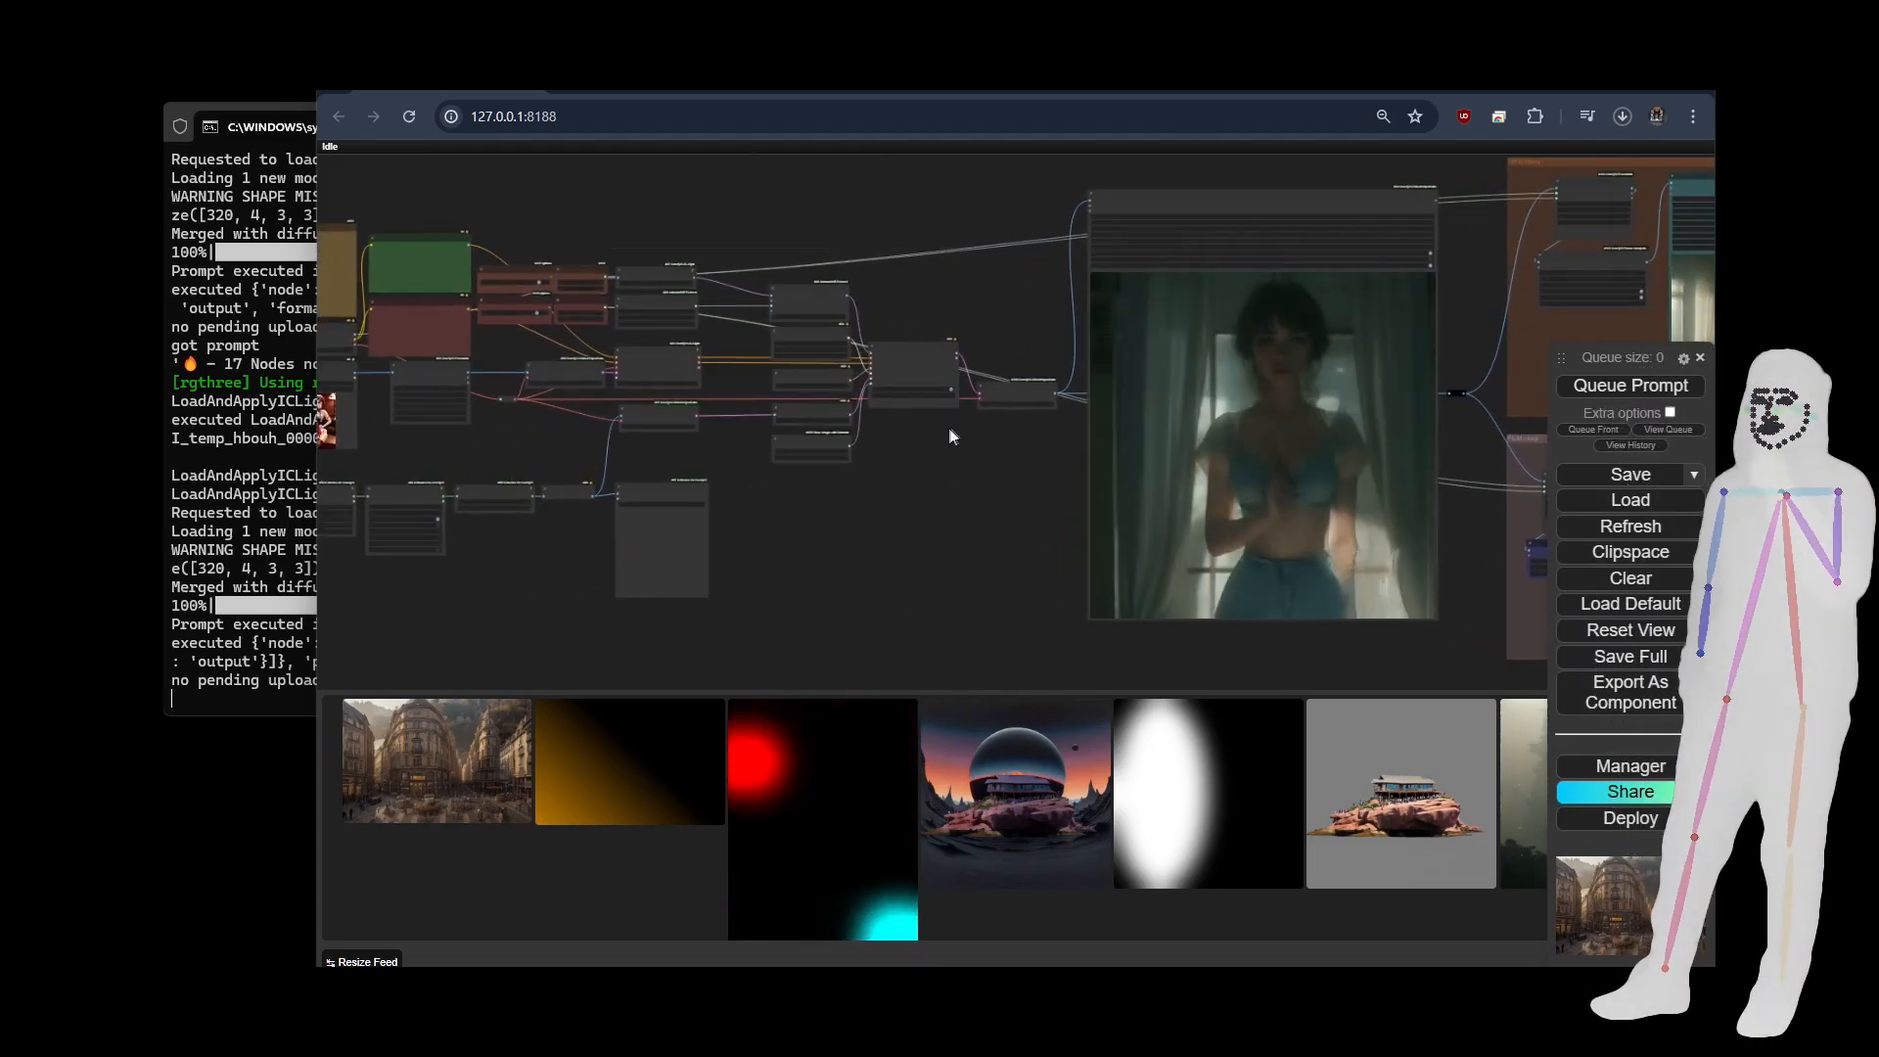
pyautogui.moveTo(641, 529); pyautogui.dragTo(1009, 540)
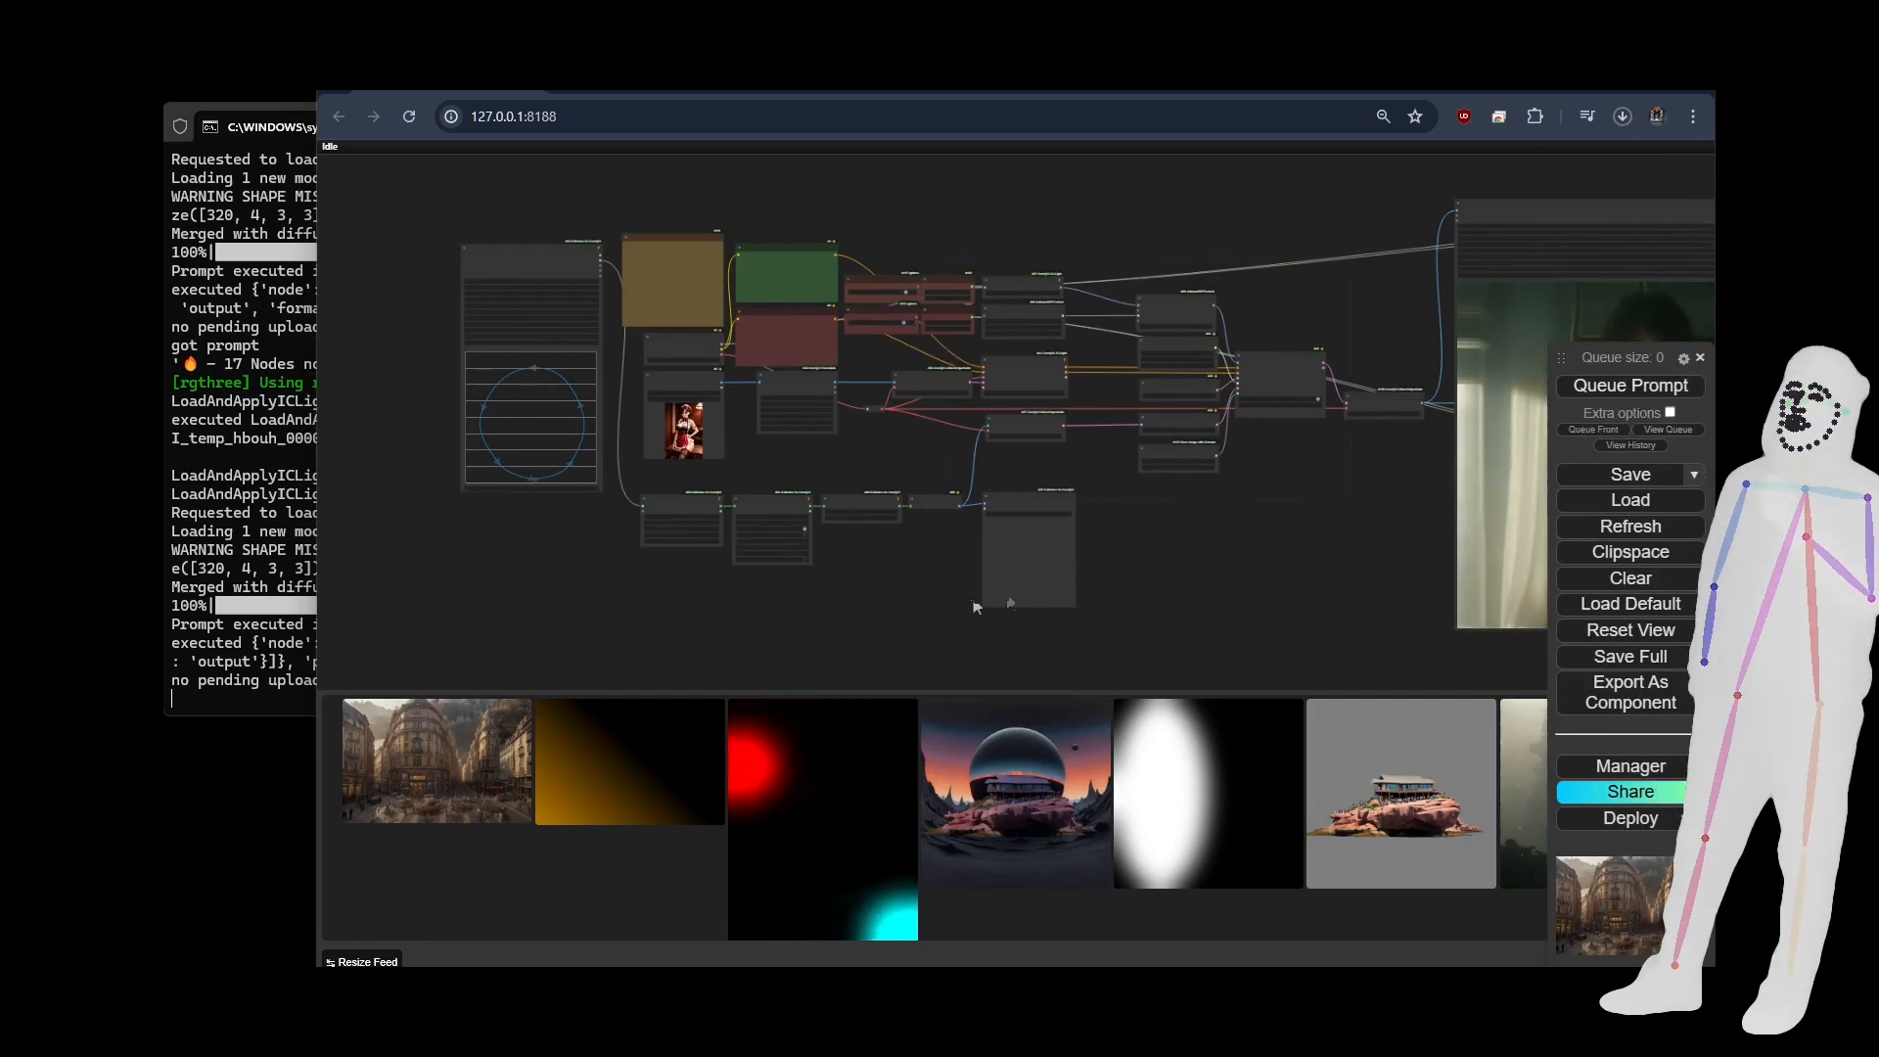
pyautogui.moveTo(1246, 577); pyautogui.dragTo(738, 591)
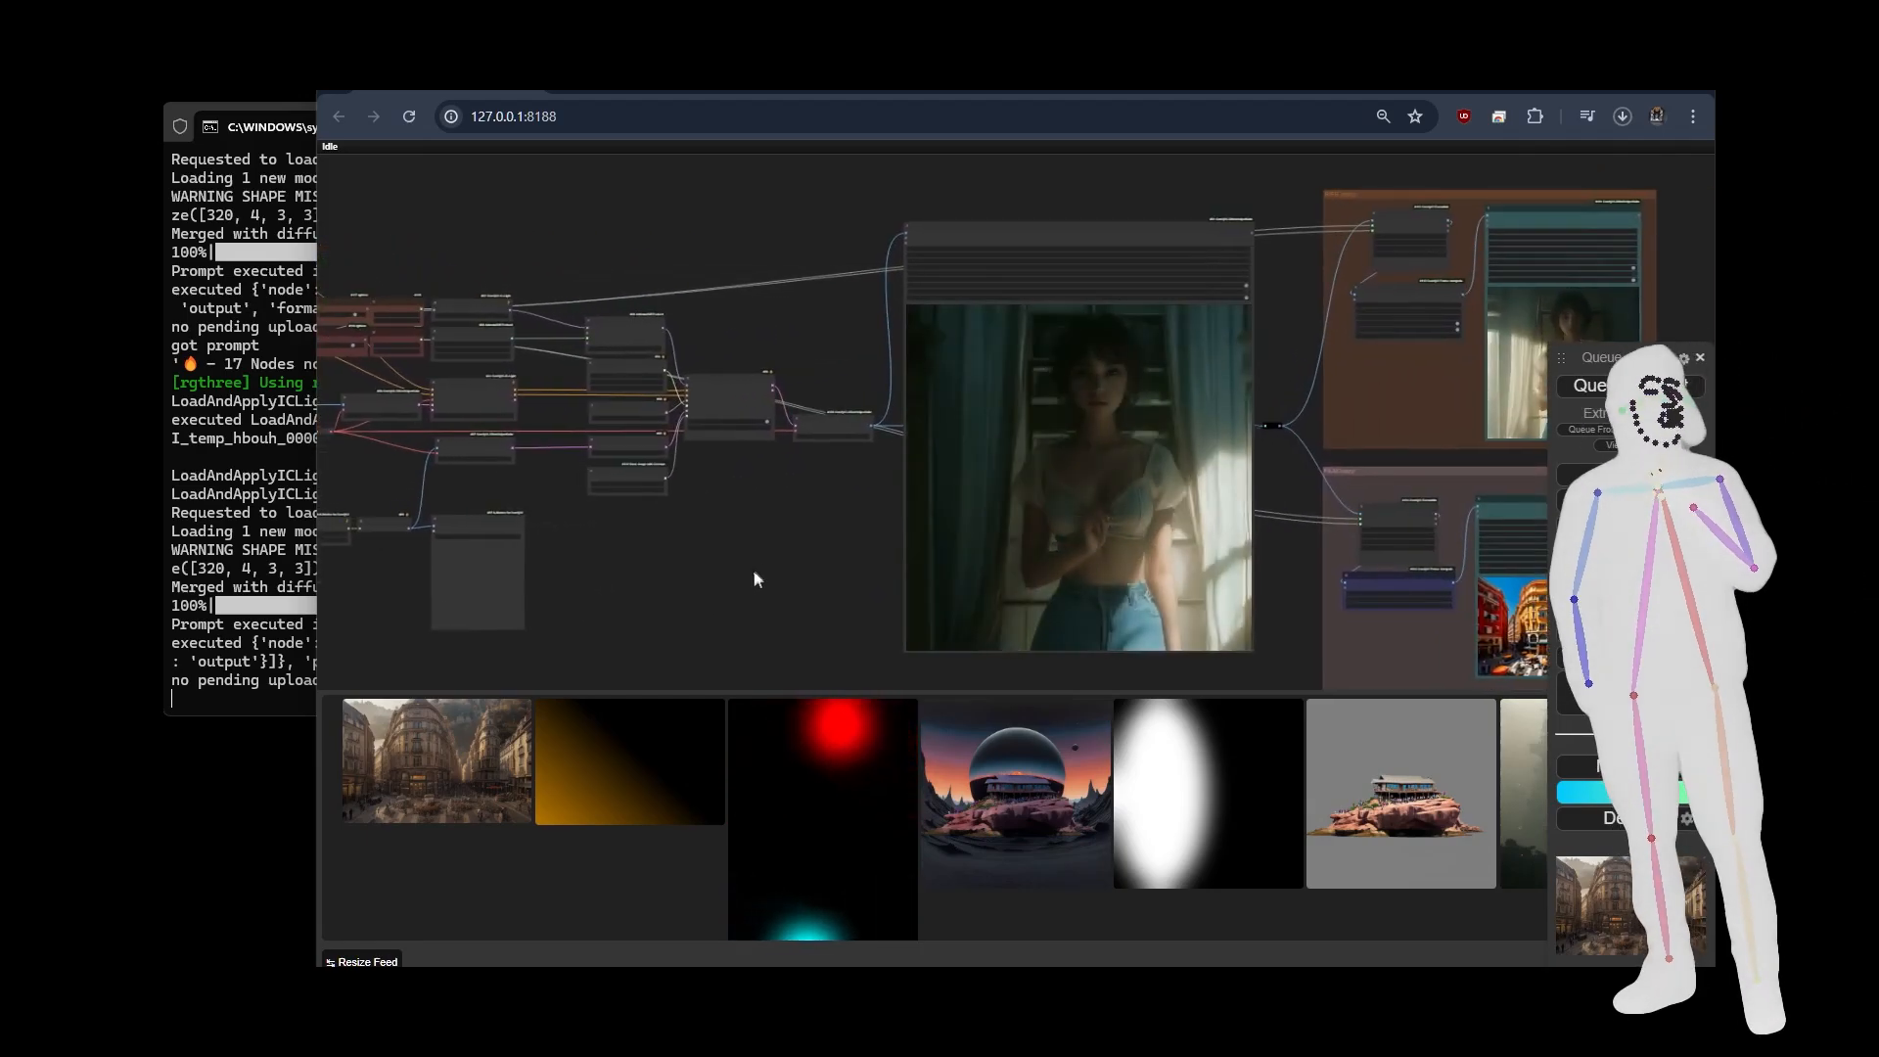
# Examine the relit video output and how it feeds the RIFE and FILM interpolation groups.
pyautogui.scroll(4, 871, 551)
pyautogui.moveTo(871, 549); pyautogui.dragTo(722, 549)
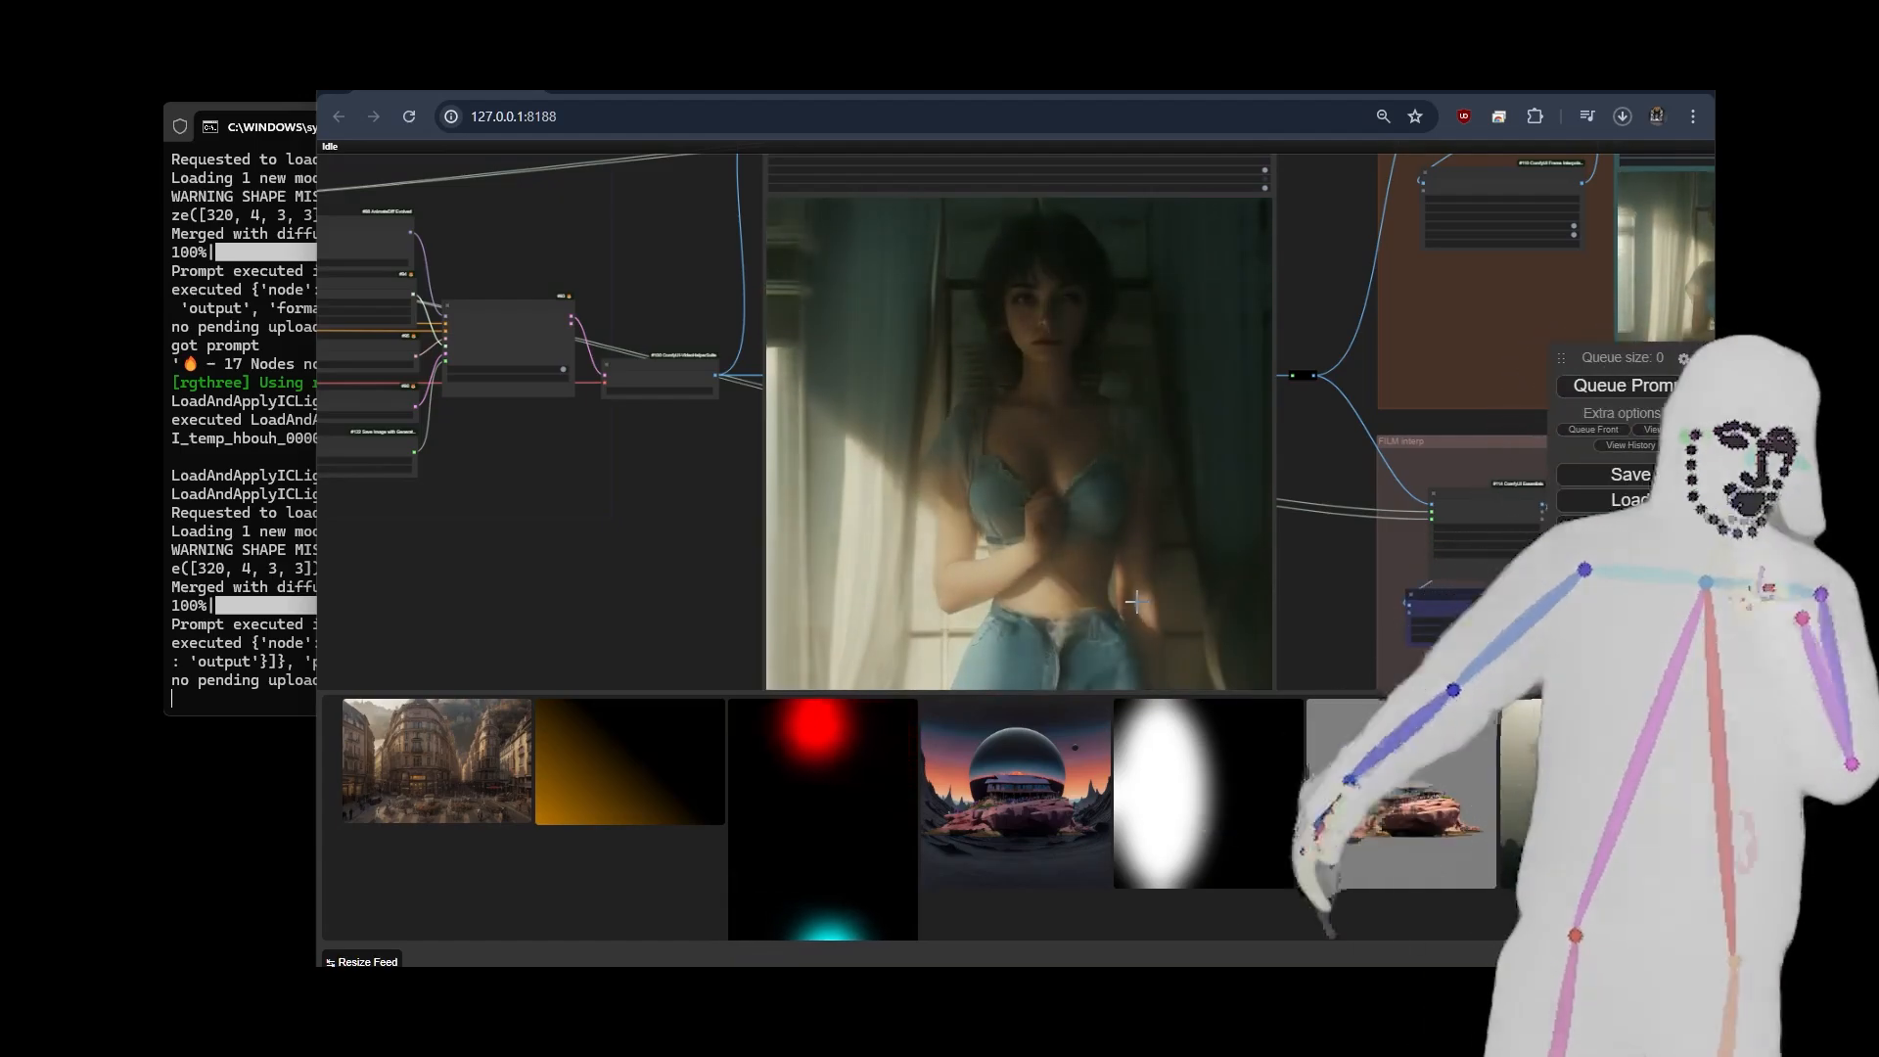
pyautogui.scroll(-4, 566, 597)
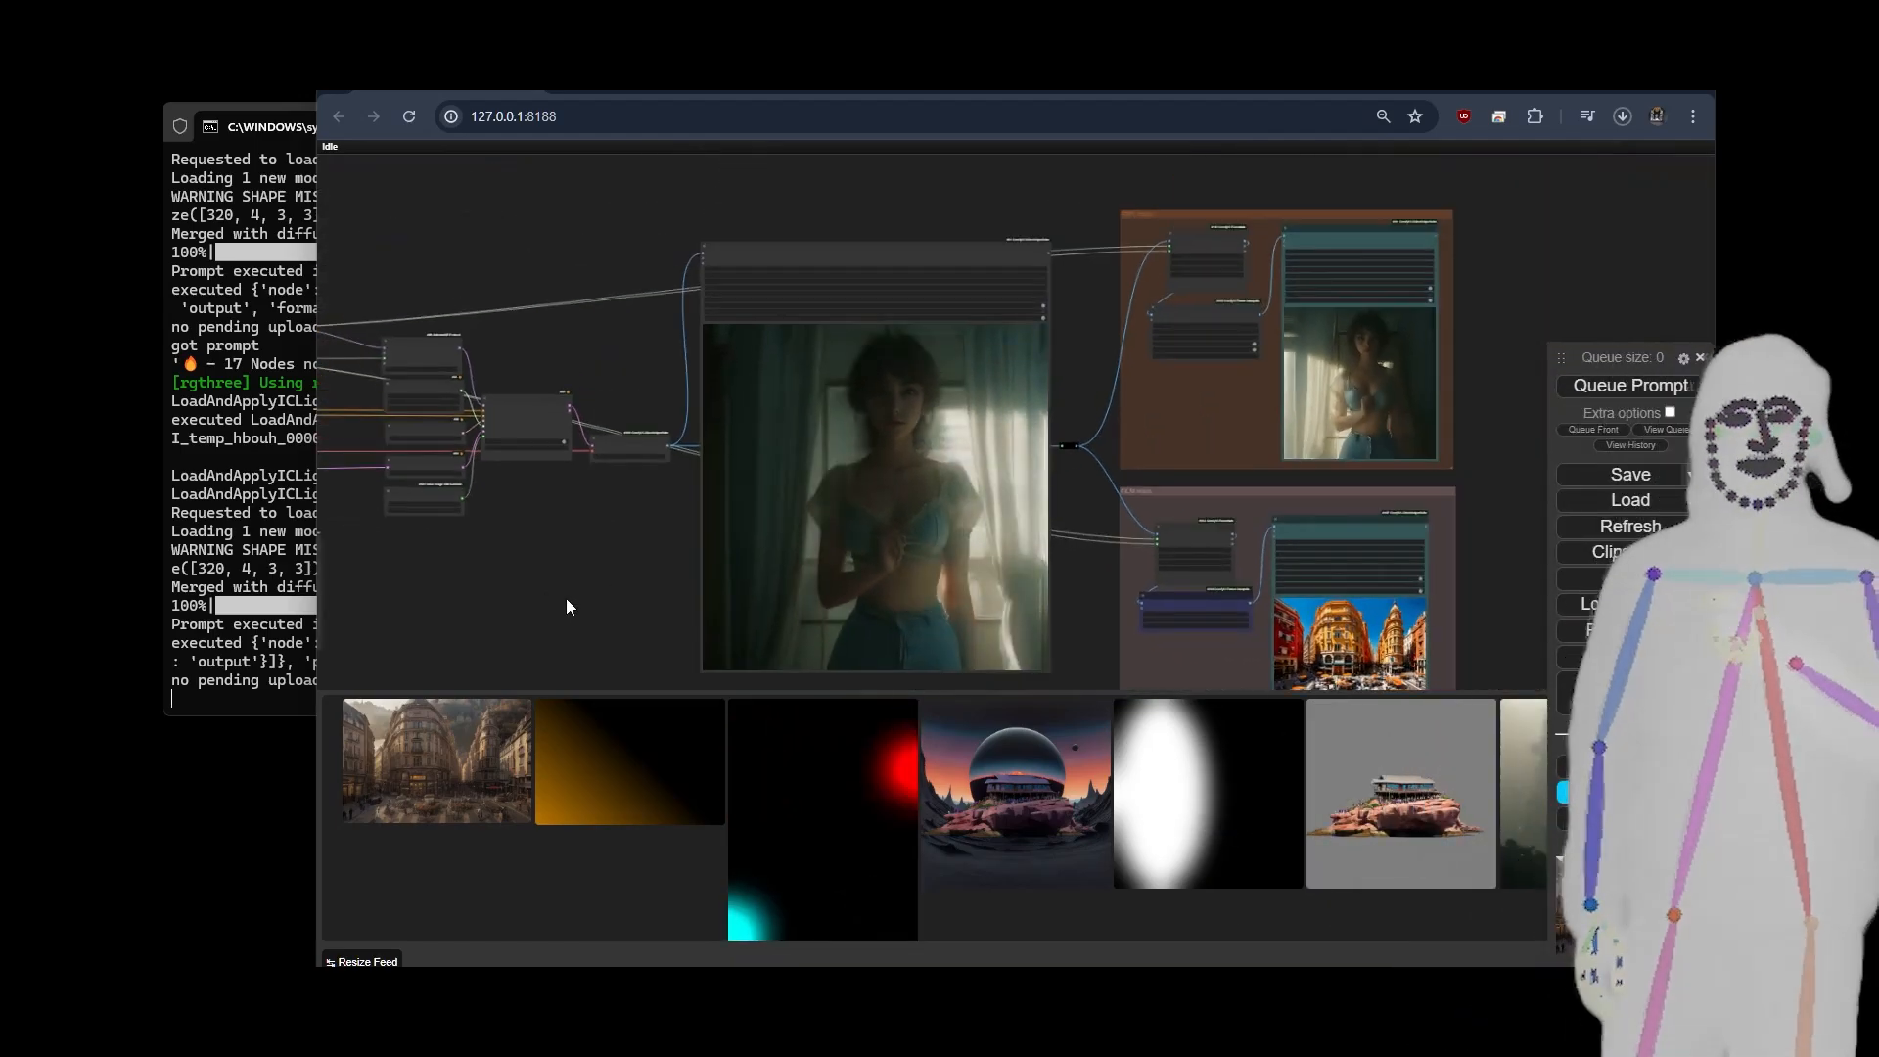
pyautogui.moveTo(544, 607); pyautogui.dragTo(1262, 430)
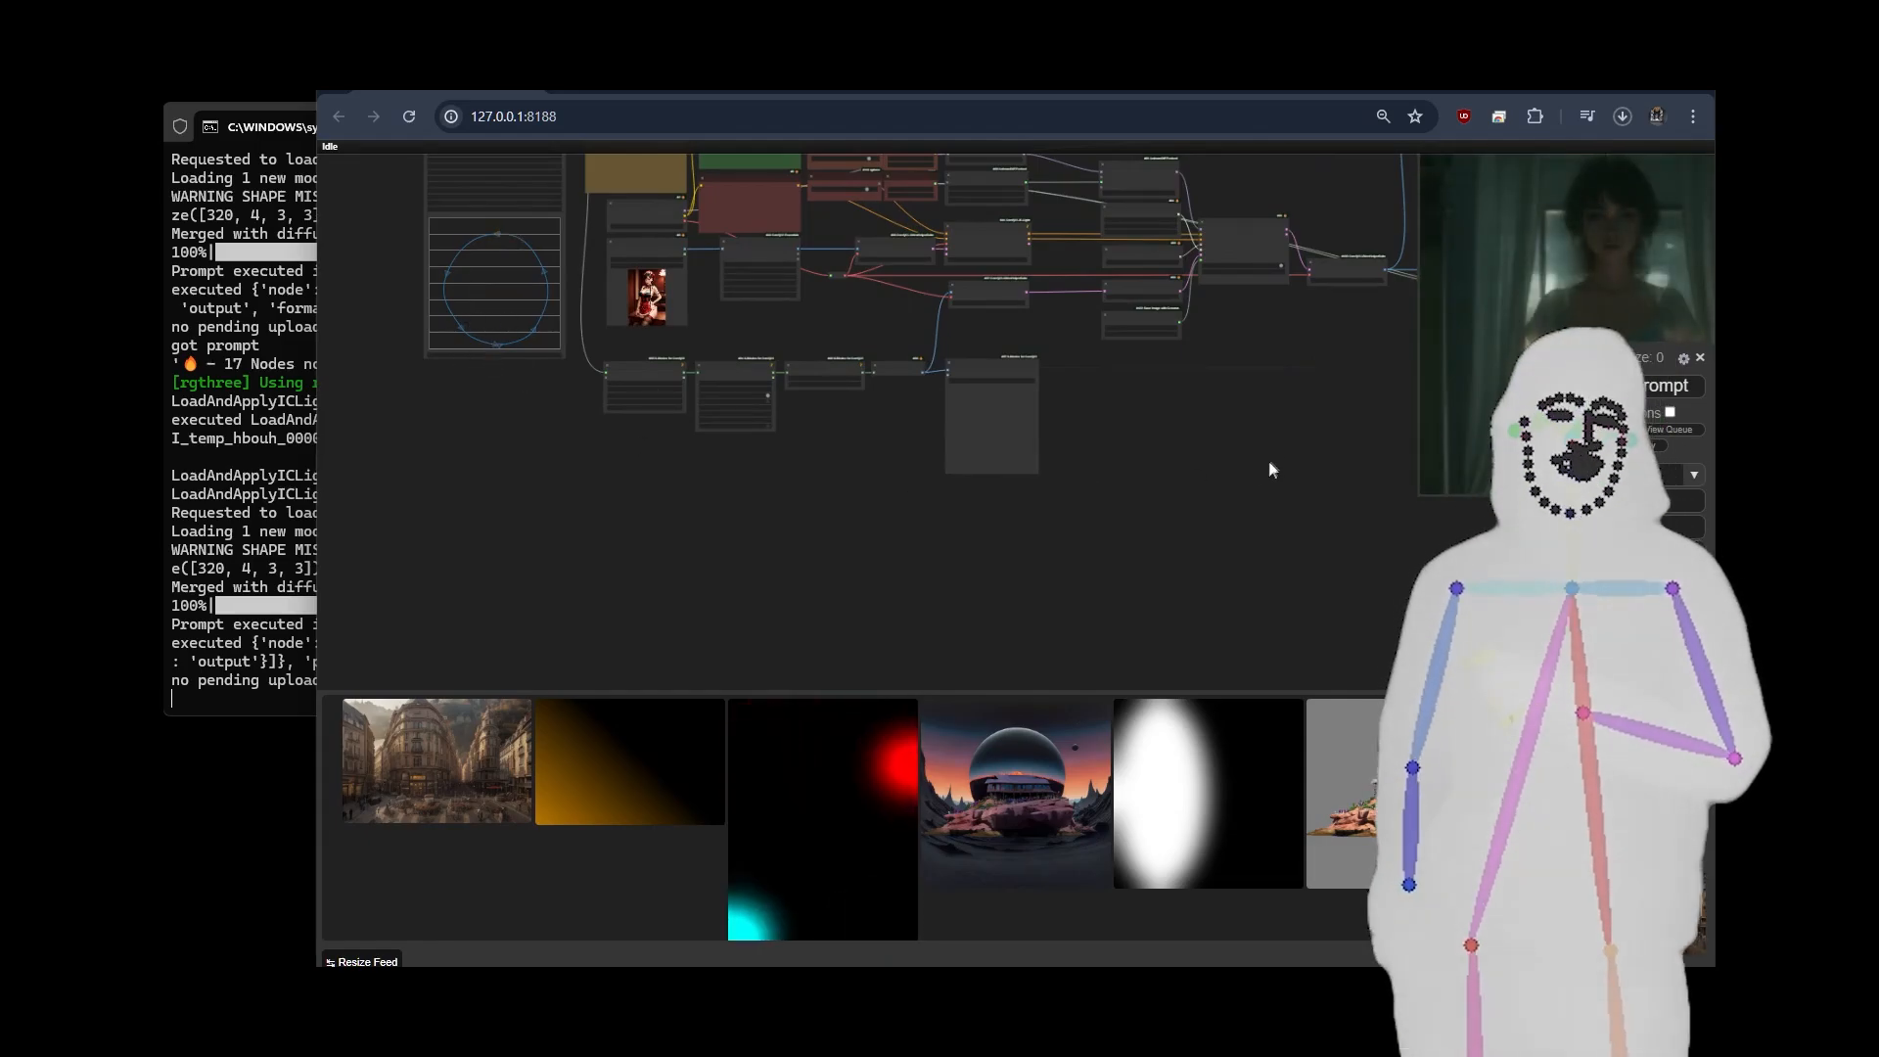
pyautogui.moveTo(1270, 470); pyautogui.dragTo(548, 556)
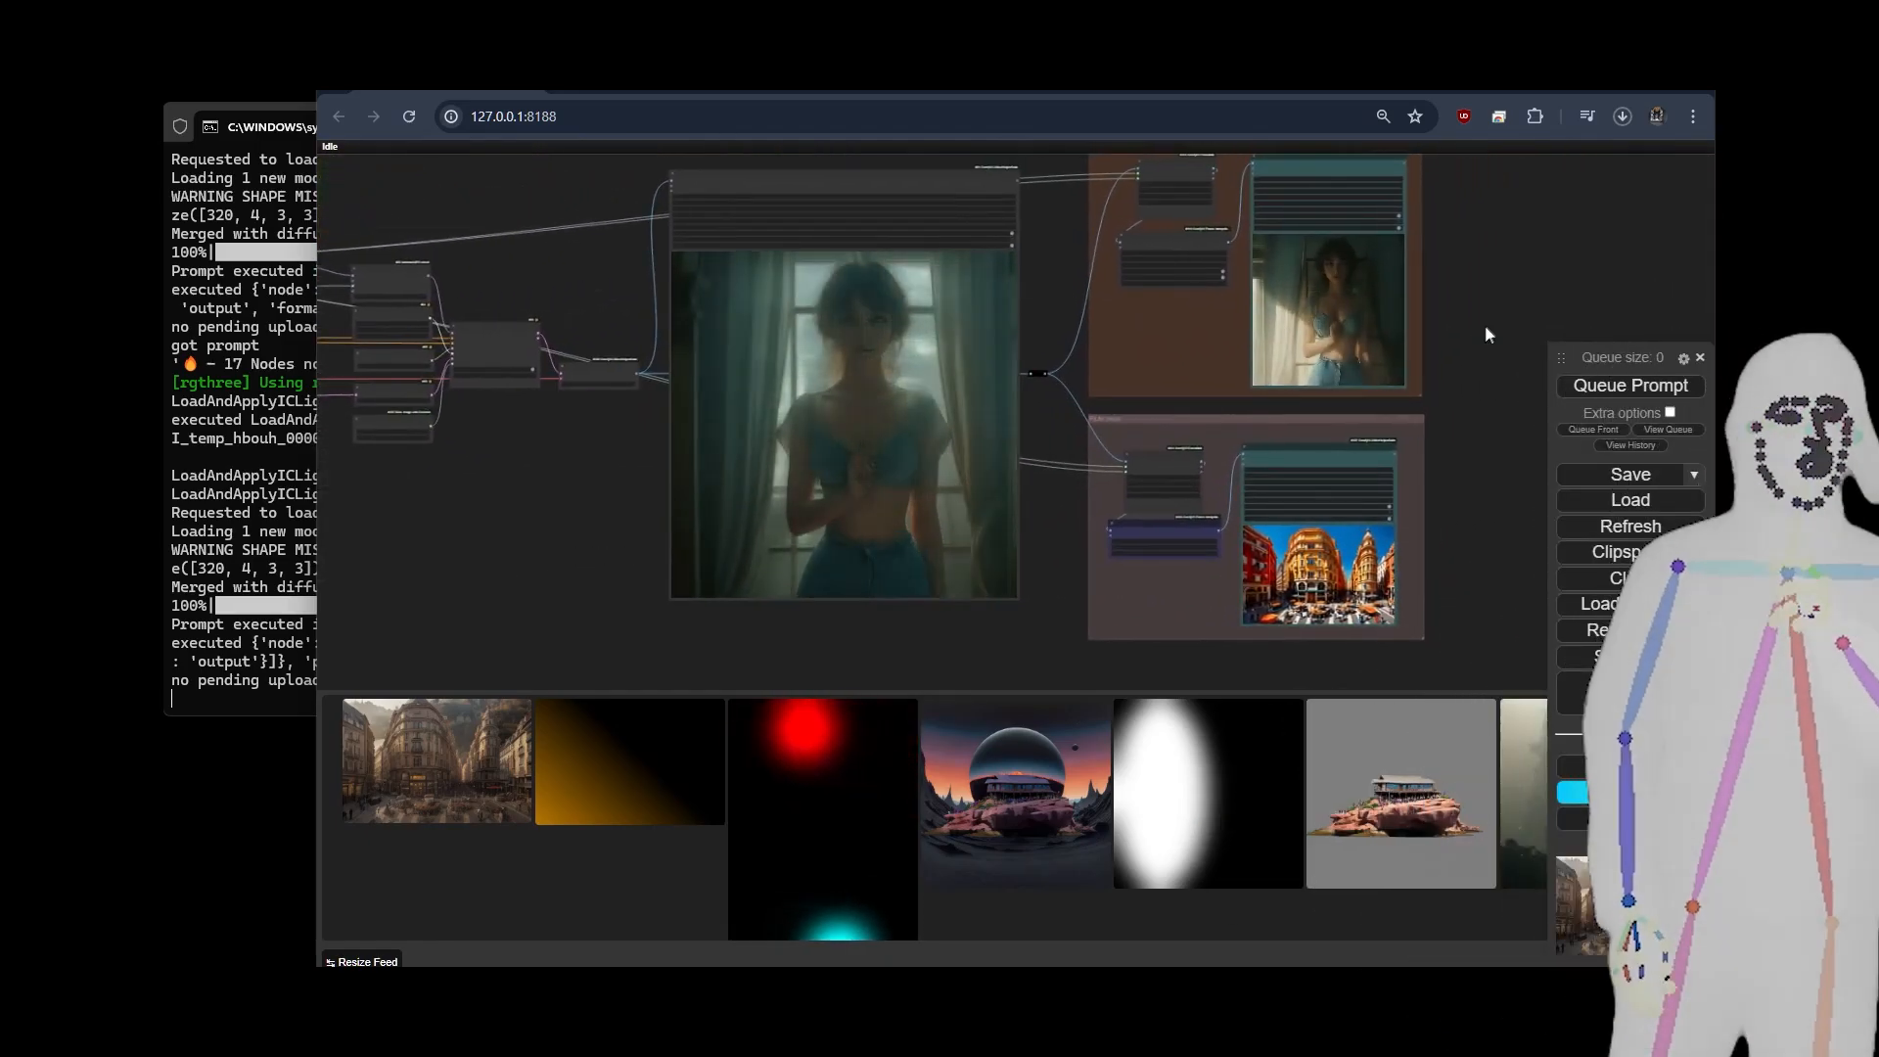
# Examine the RIFE VFI settings and the interpolated relit video up close.
pyautogui.scroll(7, 1556, 319)
pyautogui.moveTo(1556, 319); pyautogui.dragTo(1447, 404)
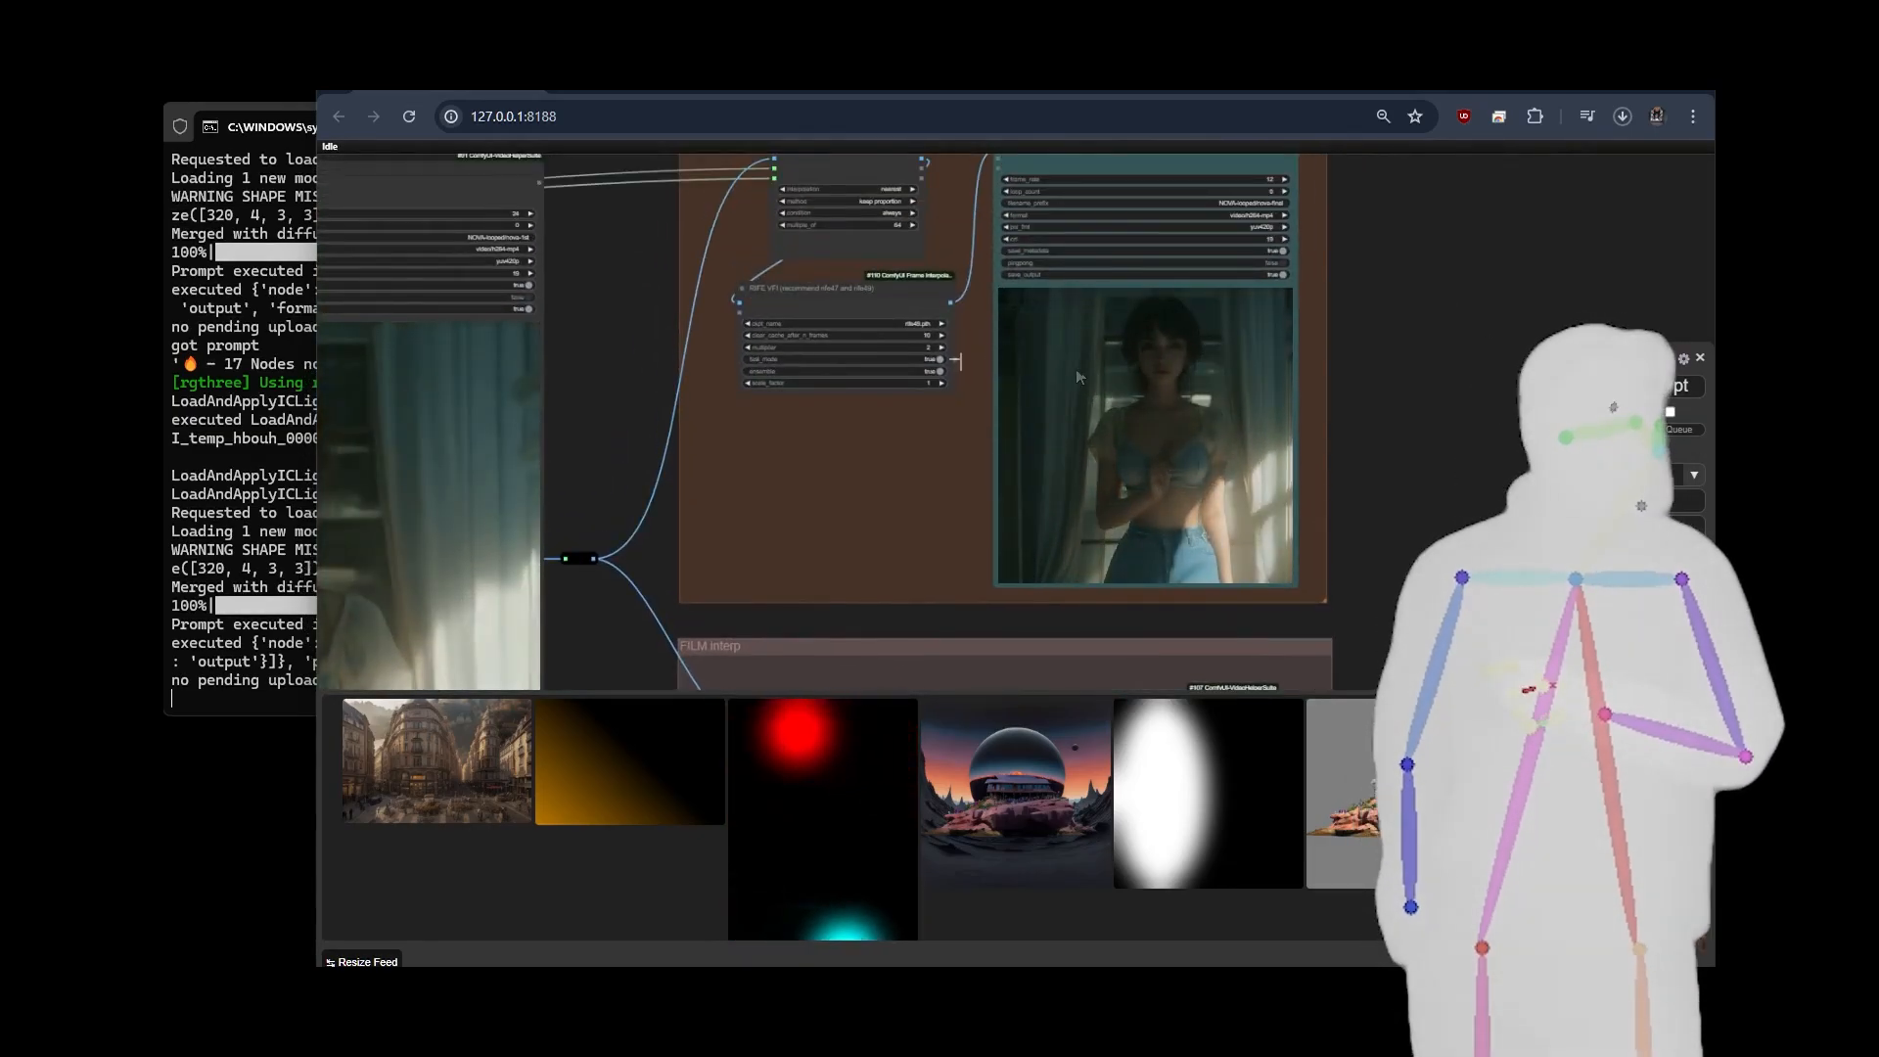
pyautogui.scroll(1, 1407, 425)
pyautogui.scroll(2, 1409, 426)
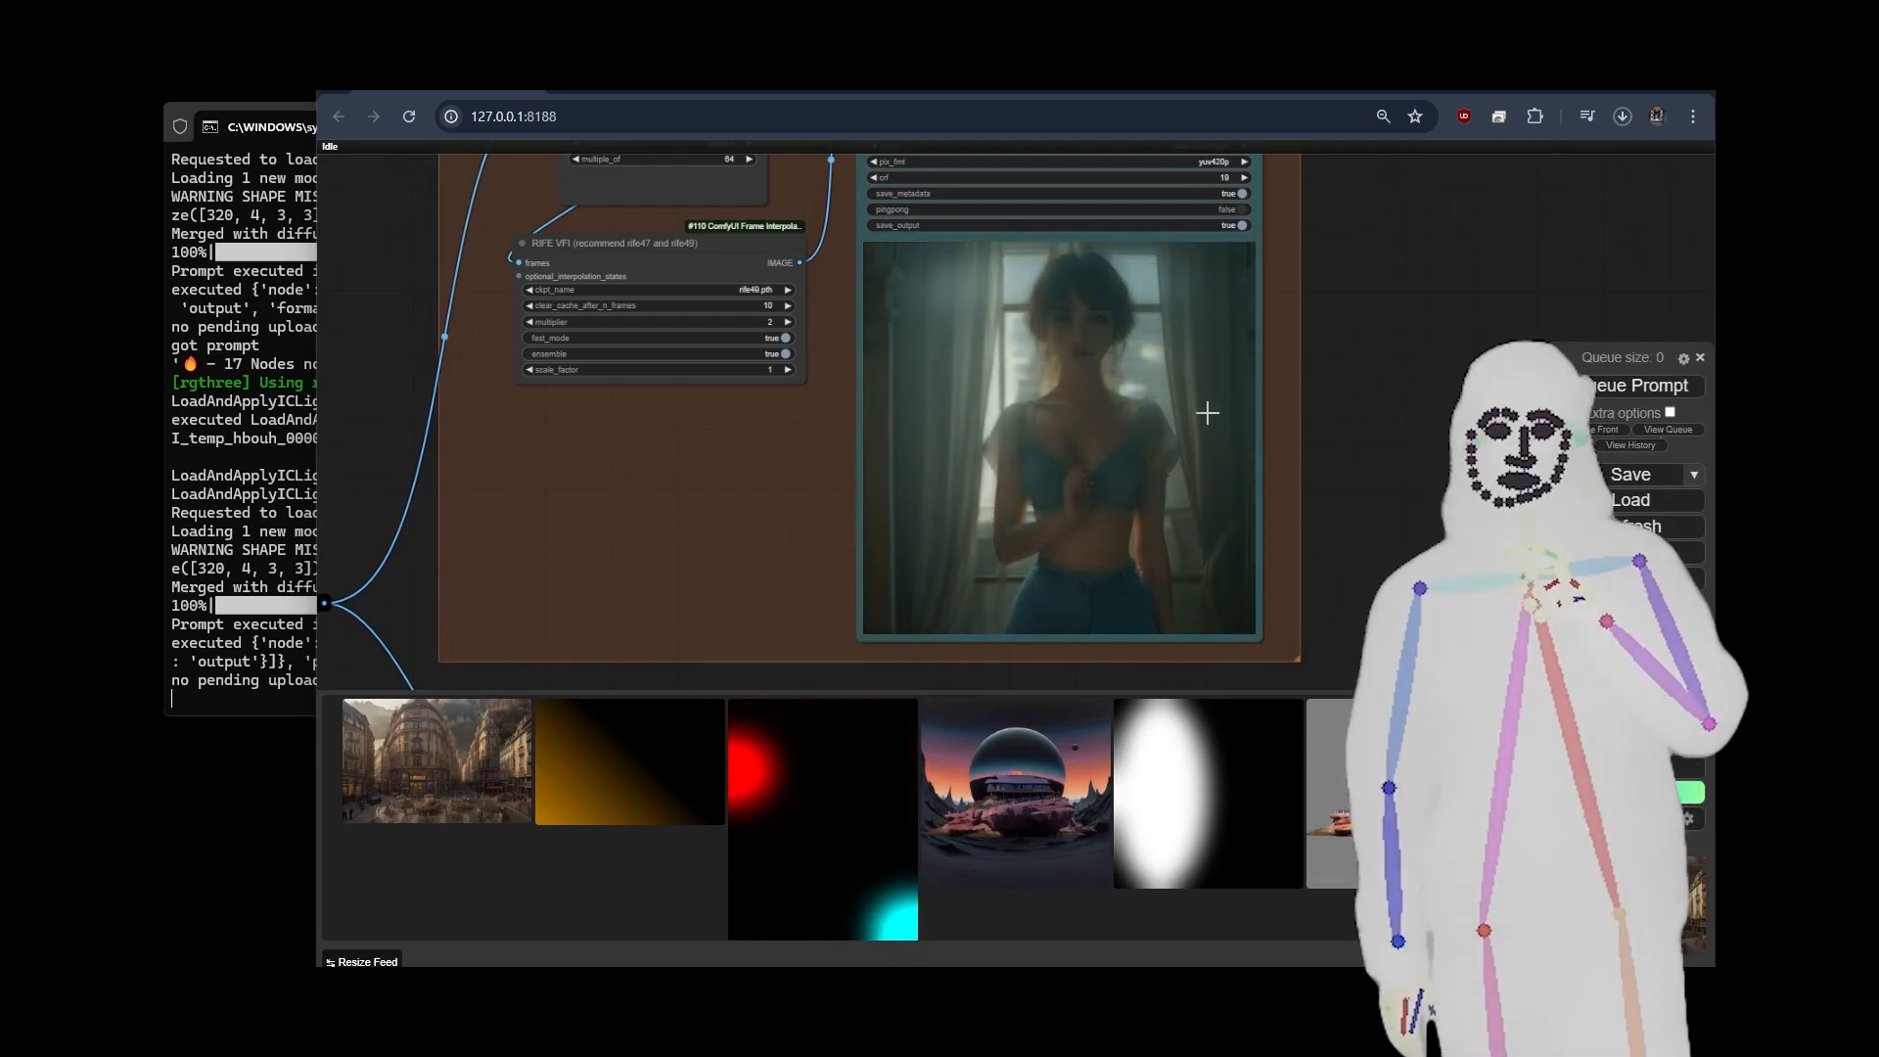
pyautogui.scroll(7, 1108, 363)
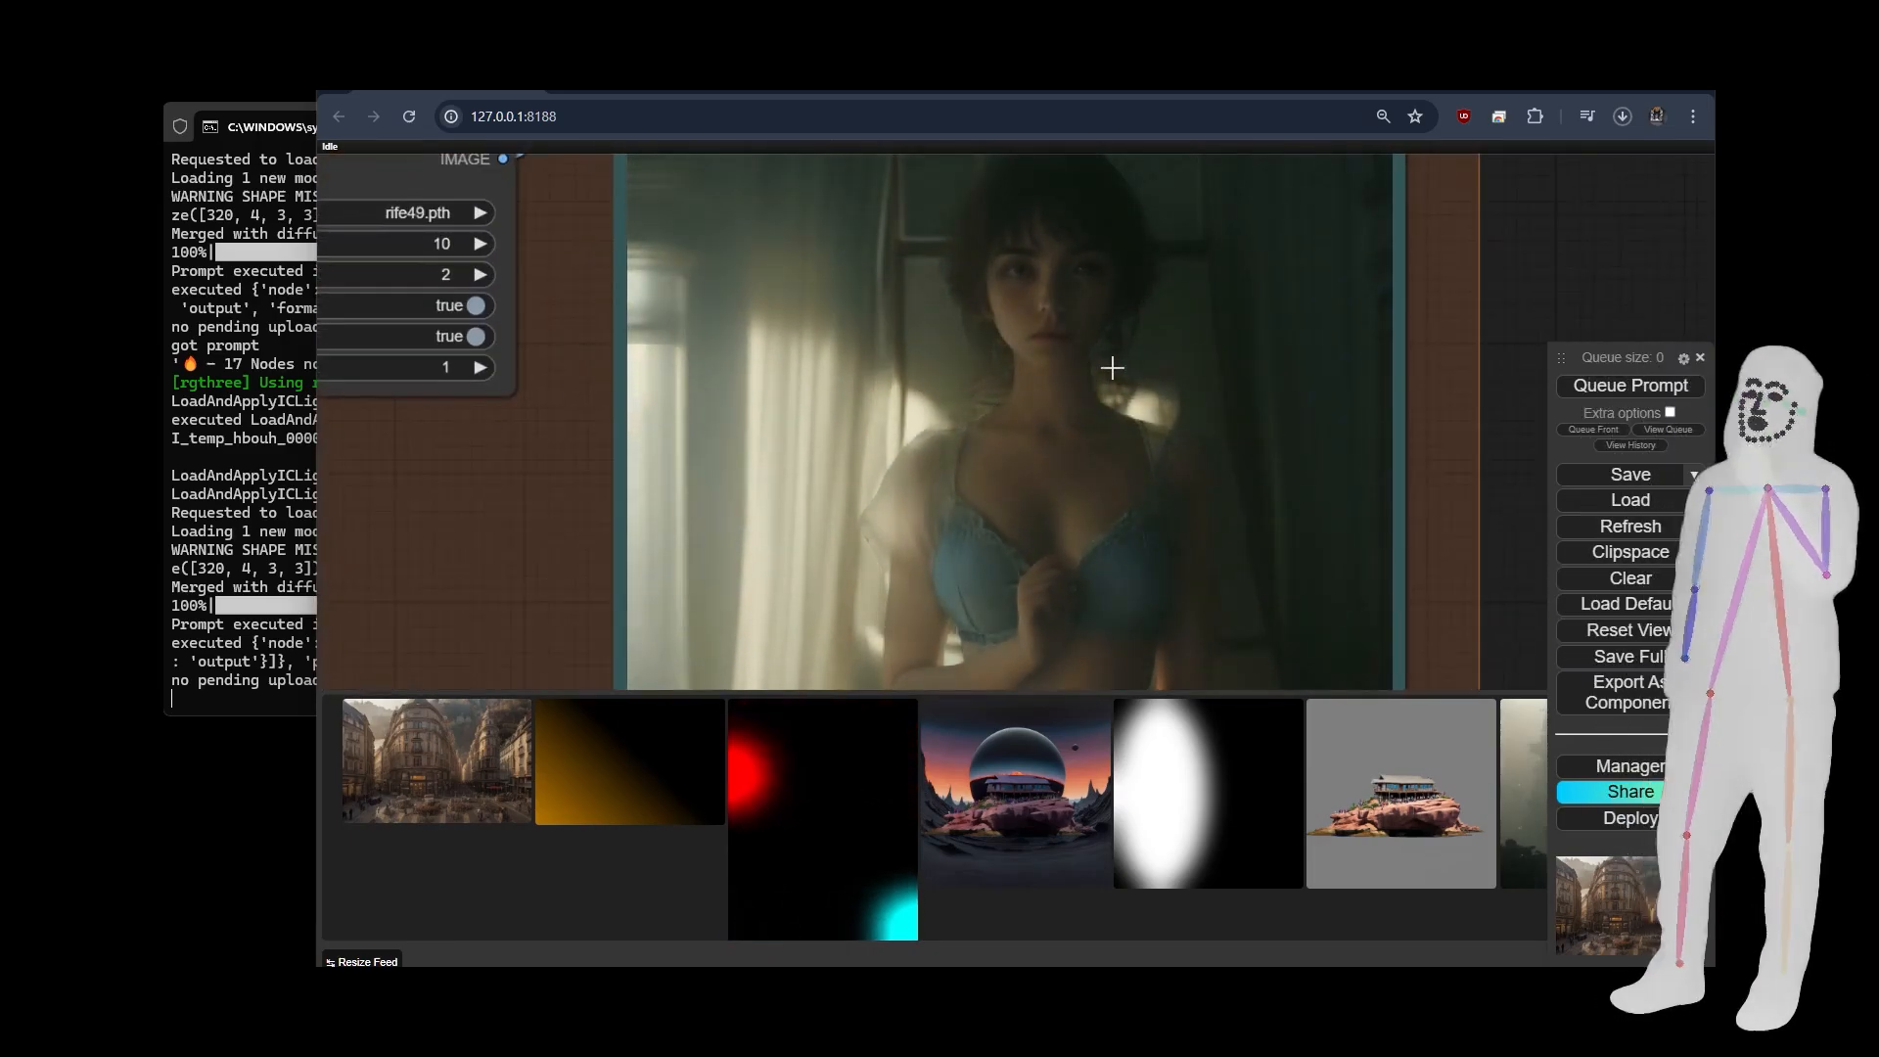
pyautogui.scroll(-10, 1112, 367)
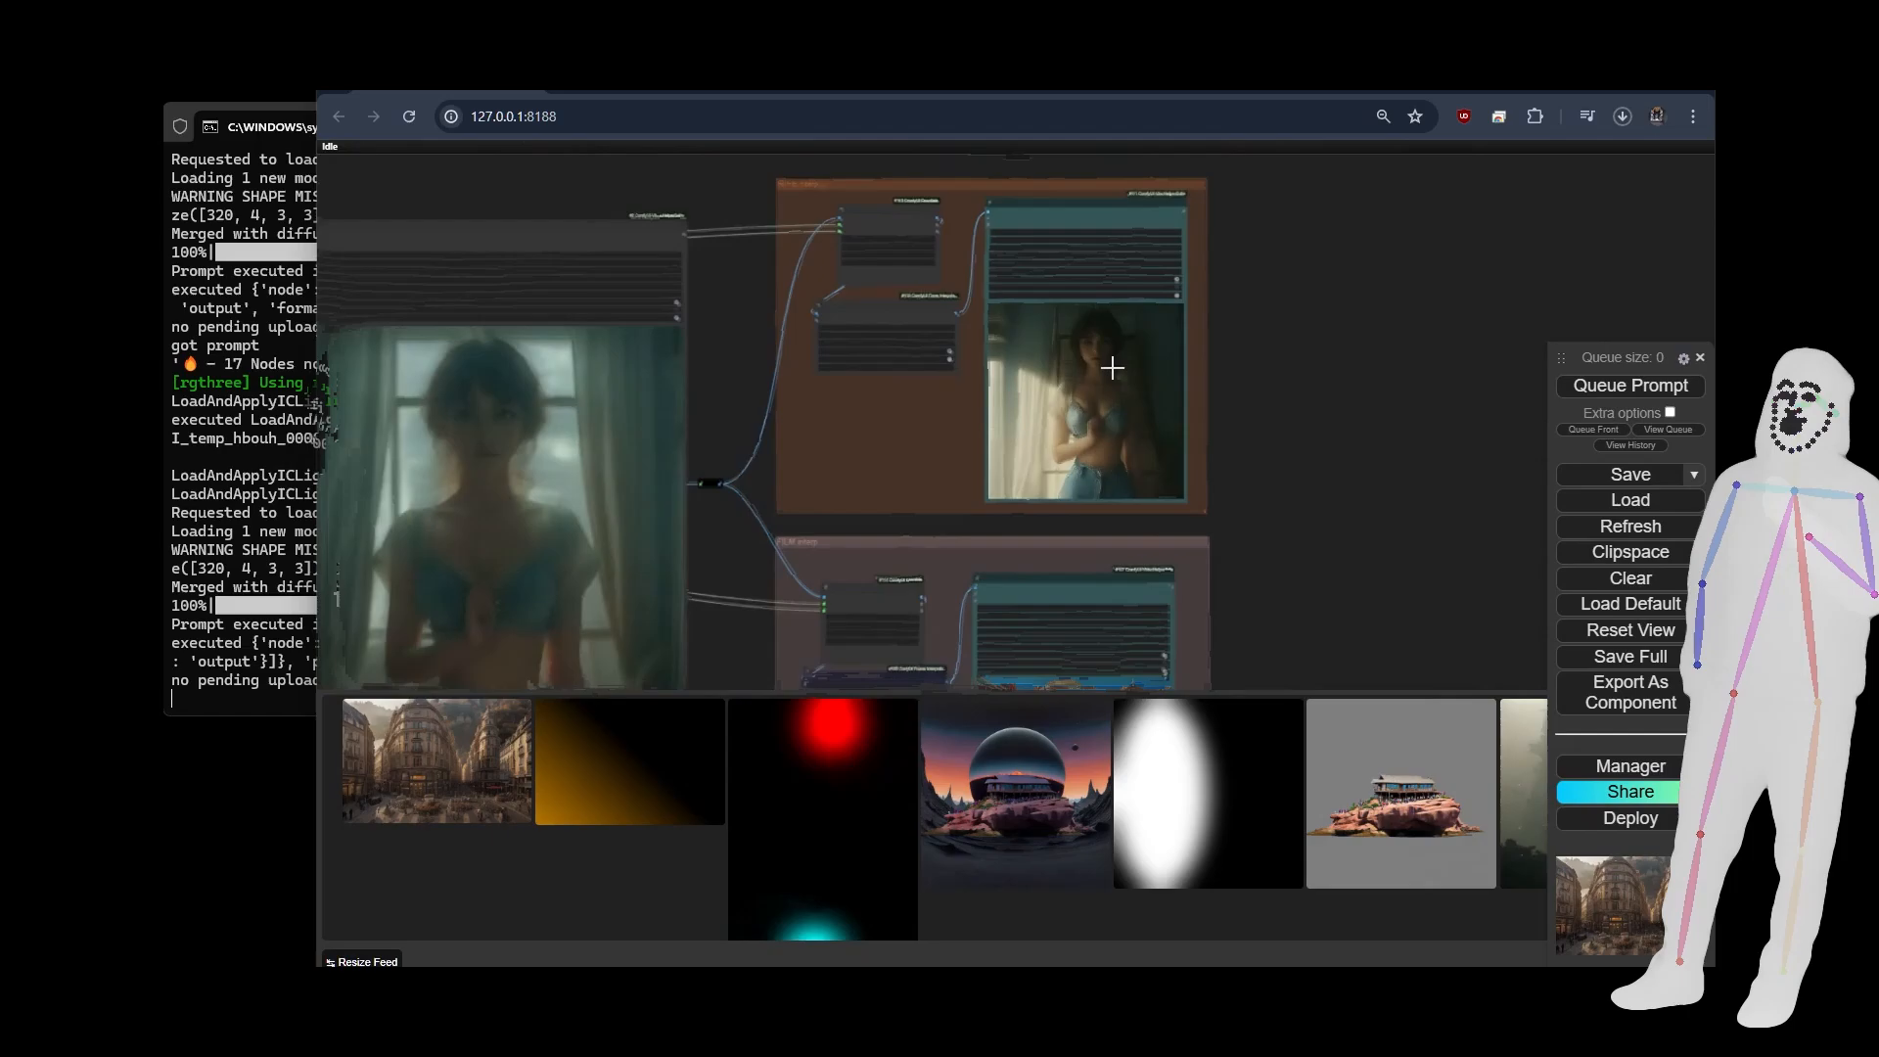
# Browse the available input images in the Load Image node and choose 00002-LotusMIX-V1_2313748910.png.
pyautogui.moveTo(479, 611); pyautogui.dragTo(868, 530)
pyautogui.scroll(-3, 767, 549)
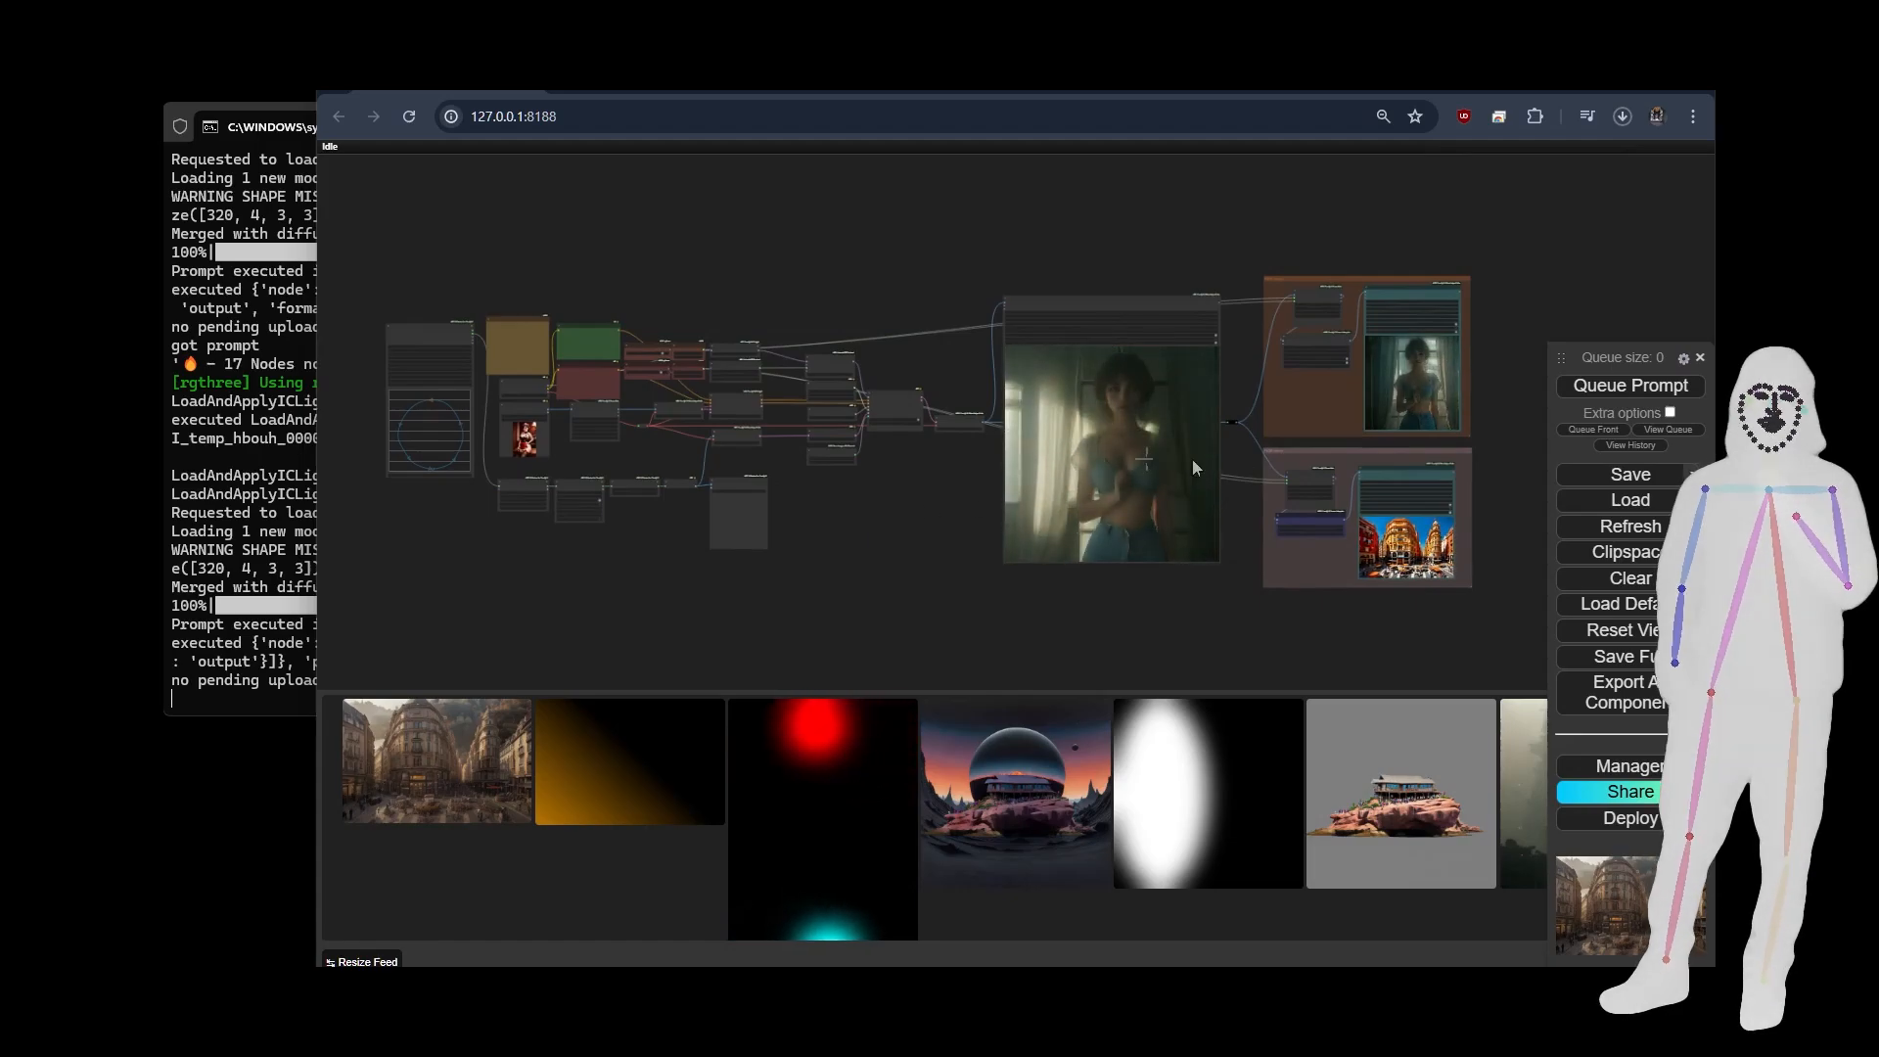
pyautogui.scroll(10, 500, 438)
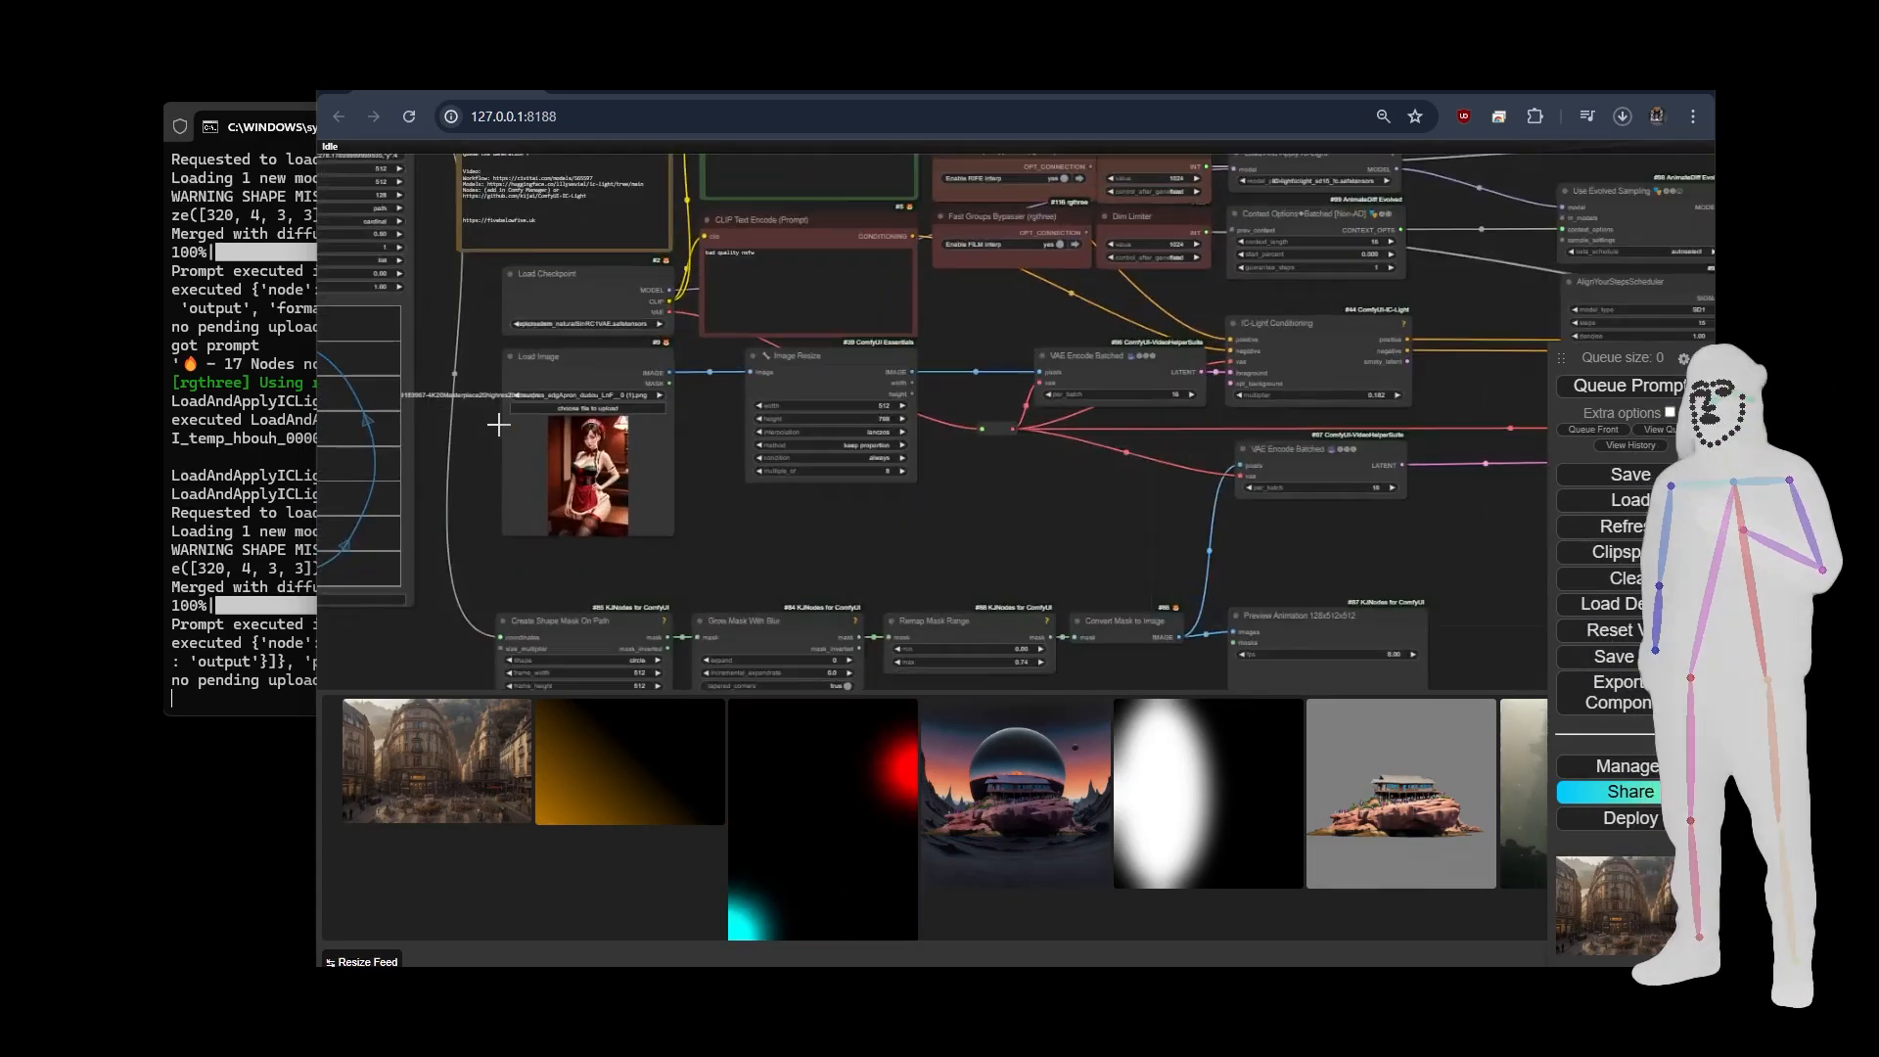
pyautogui.click(785, 373)
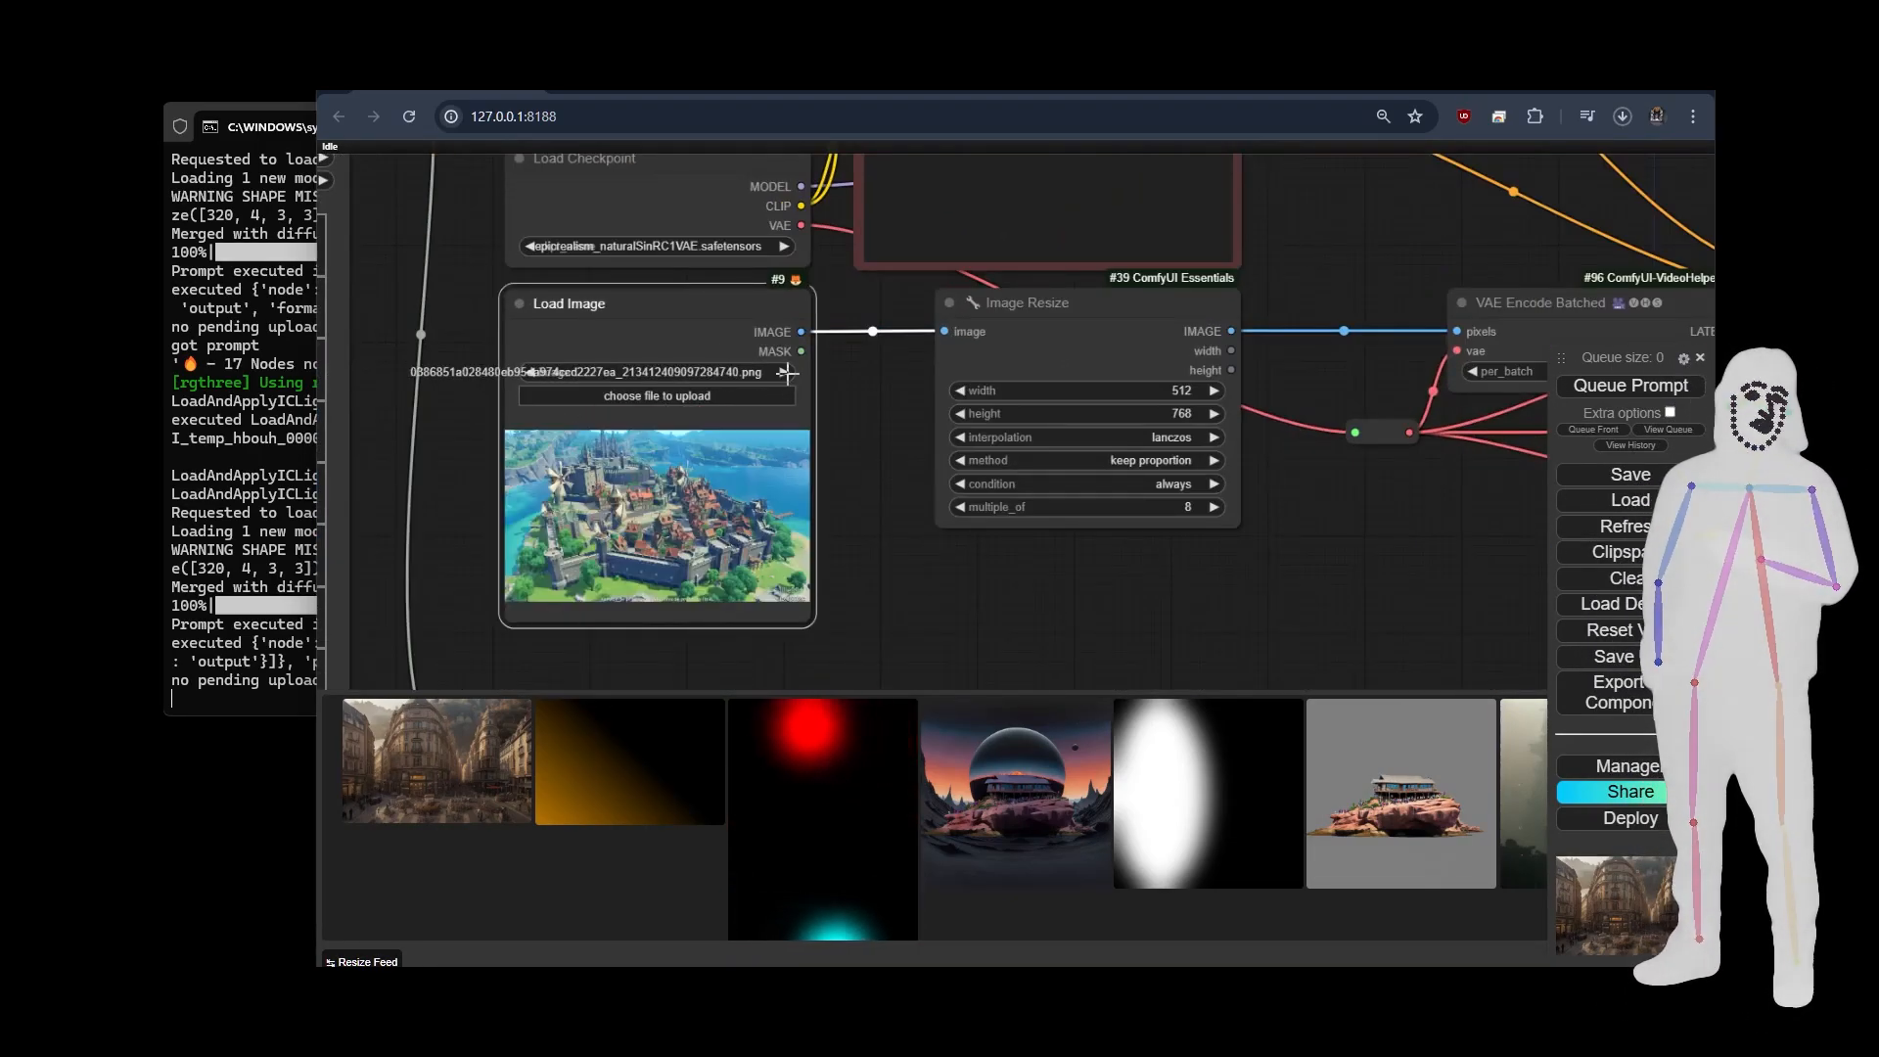
pyautogui.click(785, 373)
pyautogui.click(785, 373)
pyautogui.click(785, 373)
pyautogui.click(785, 373)
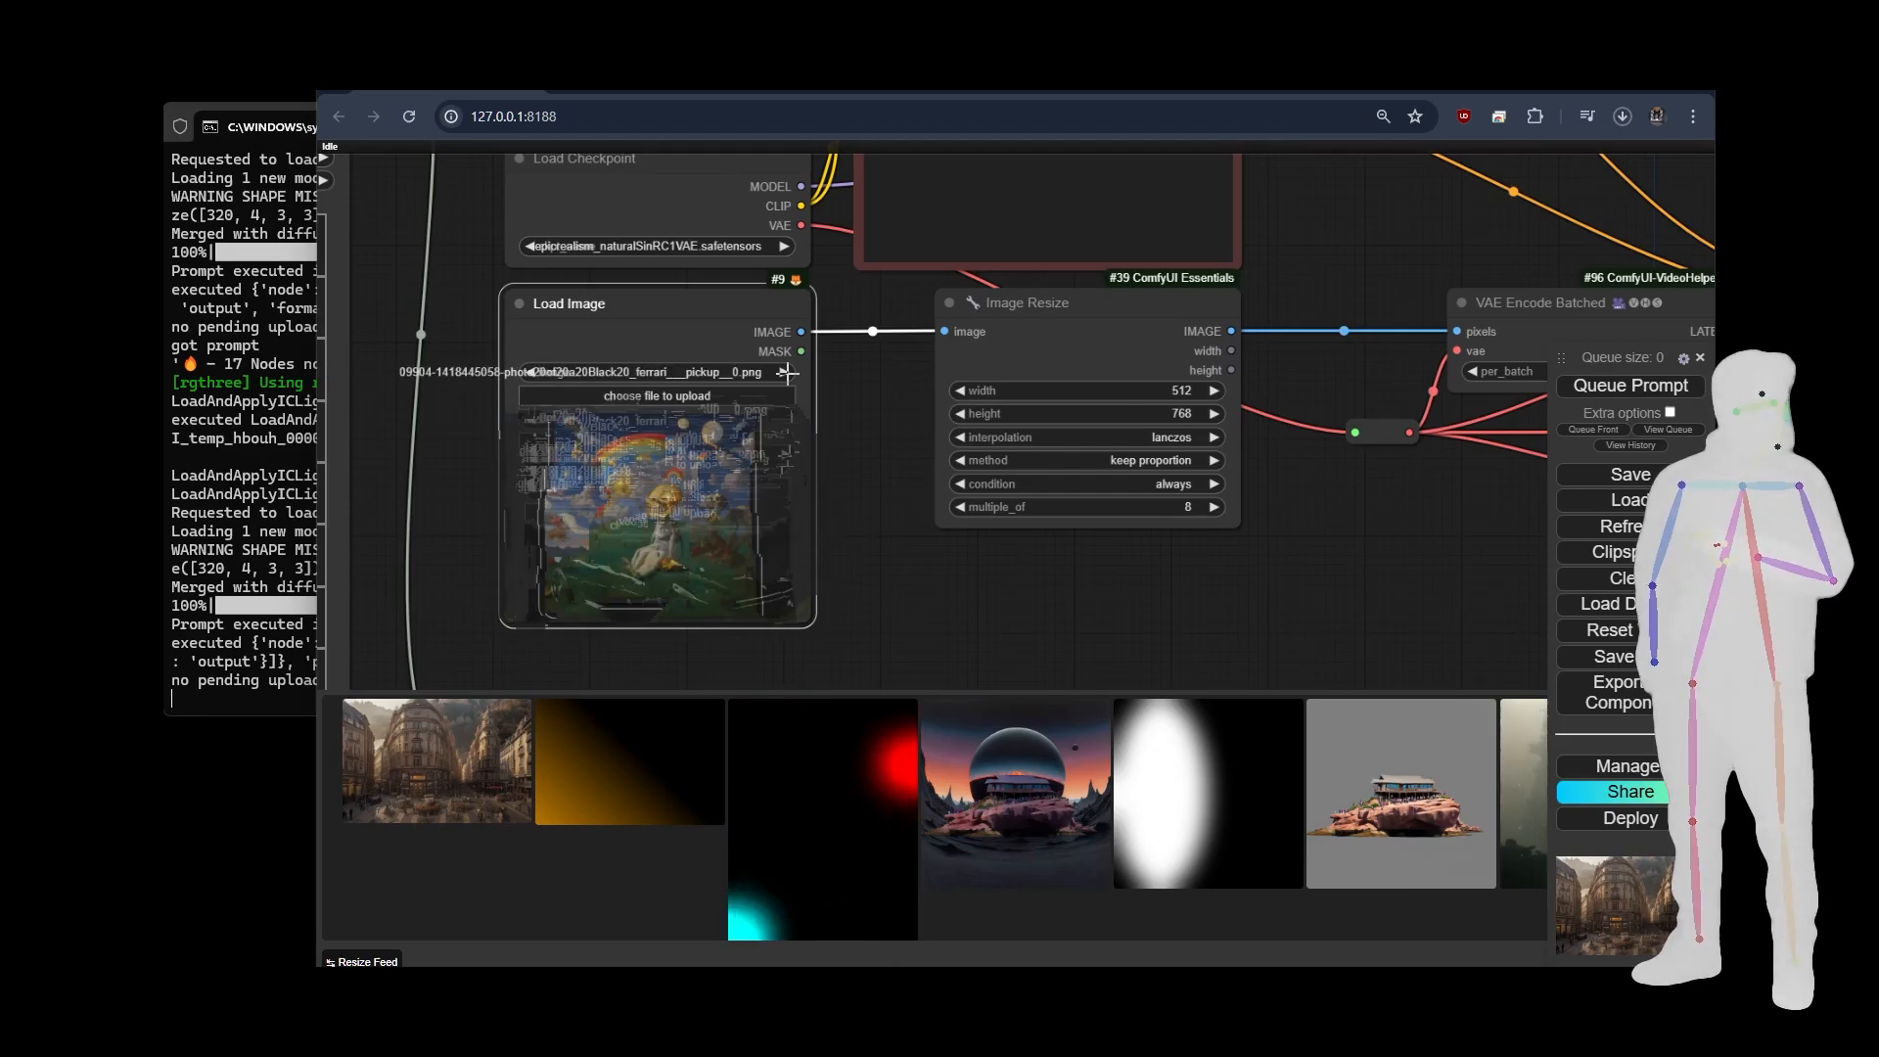
pyautogui.click(785, 373)
pyautogui.click(785, 373)
pyautogui.click(785, 373)
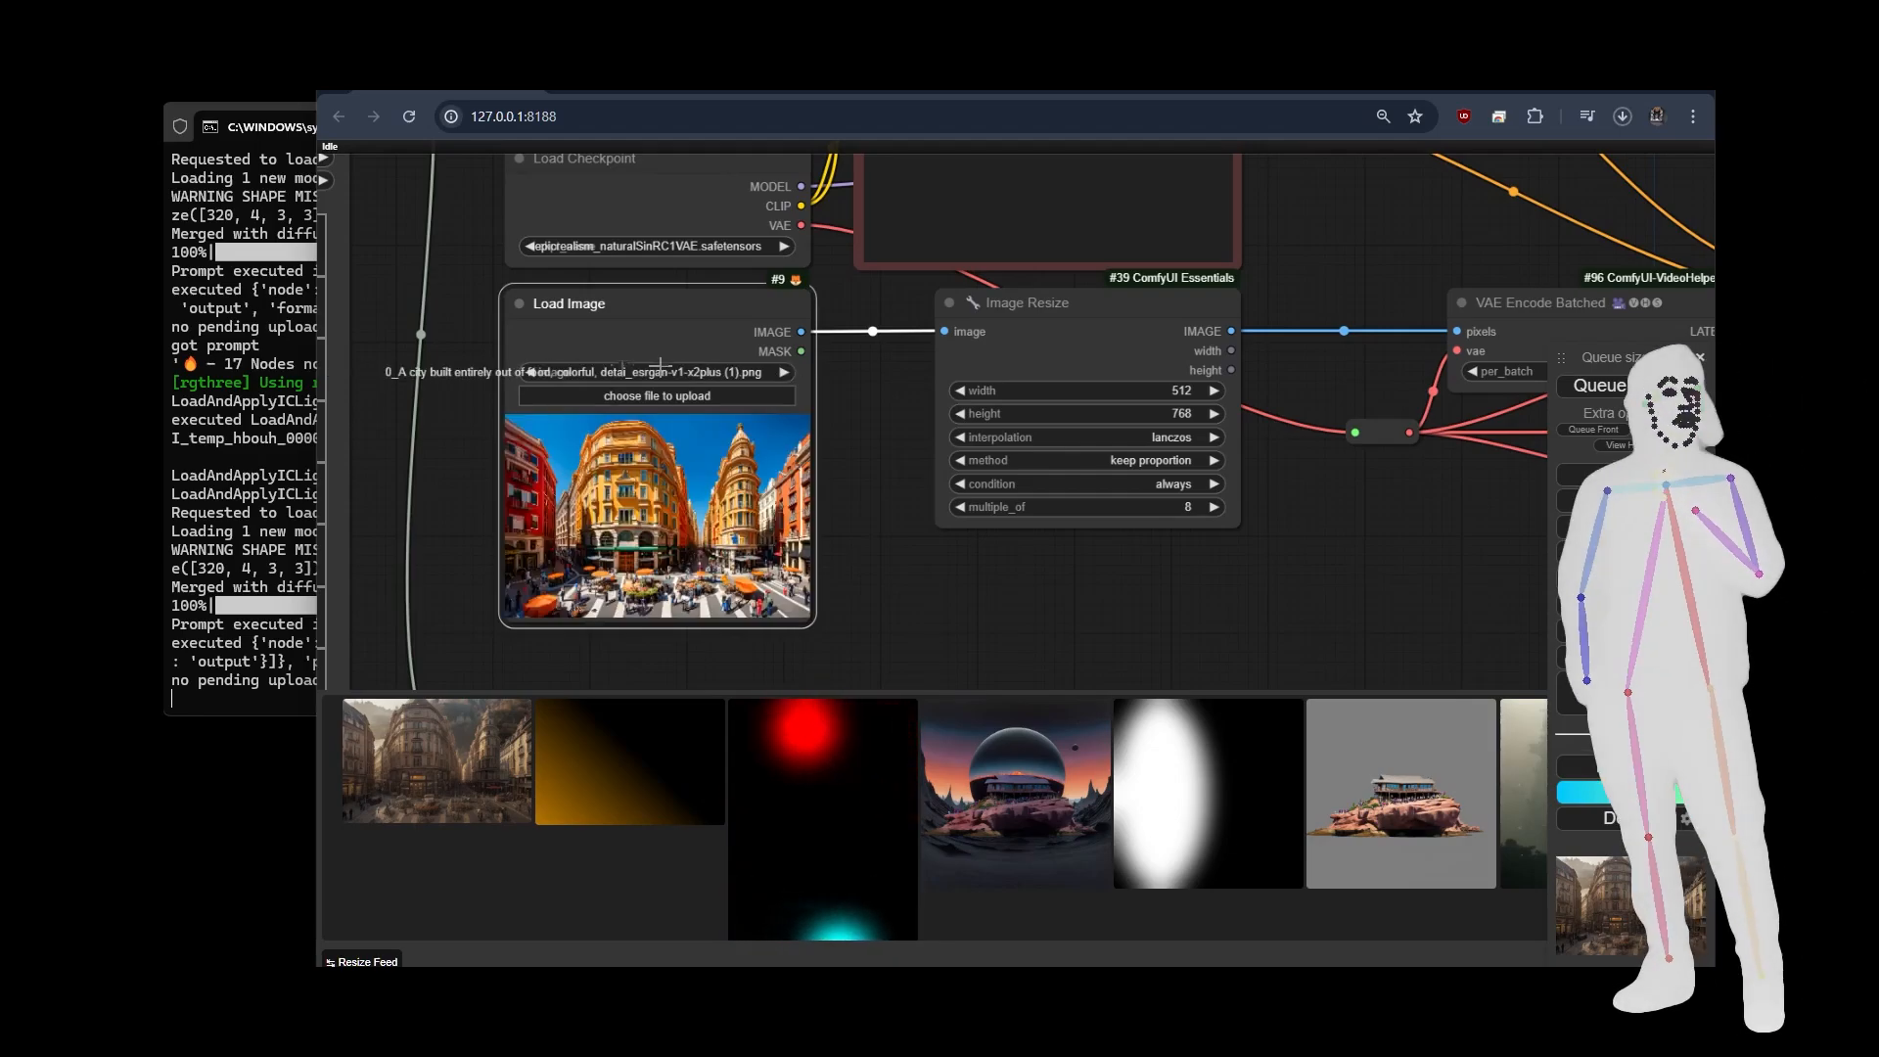
pyautogui.click(535, 372)
pyautogui.click(534, 372)
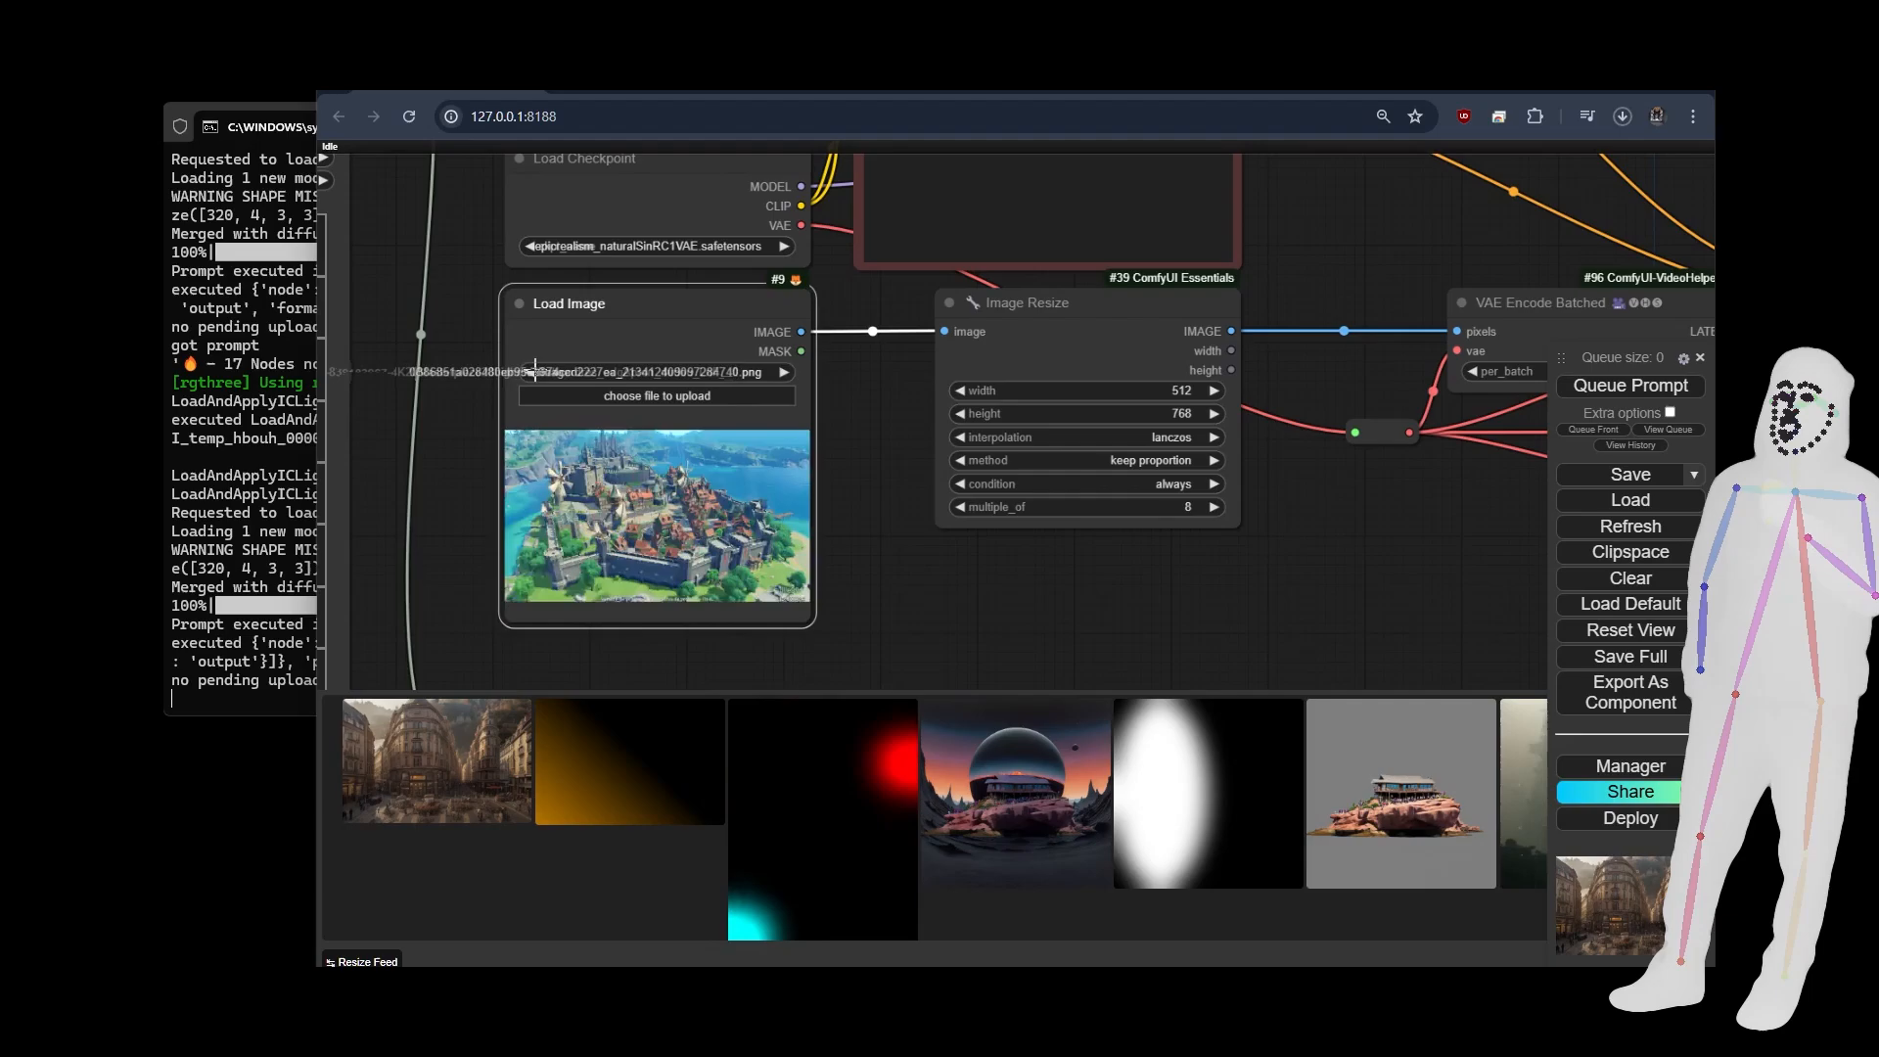
pyautogui.click(534, 372)
pyautogui.click(535, 372)
pyautogui.click(535, 372)
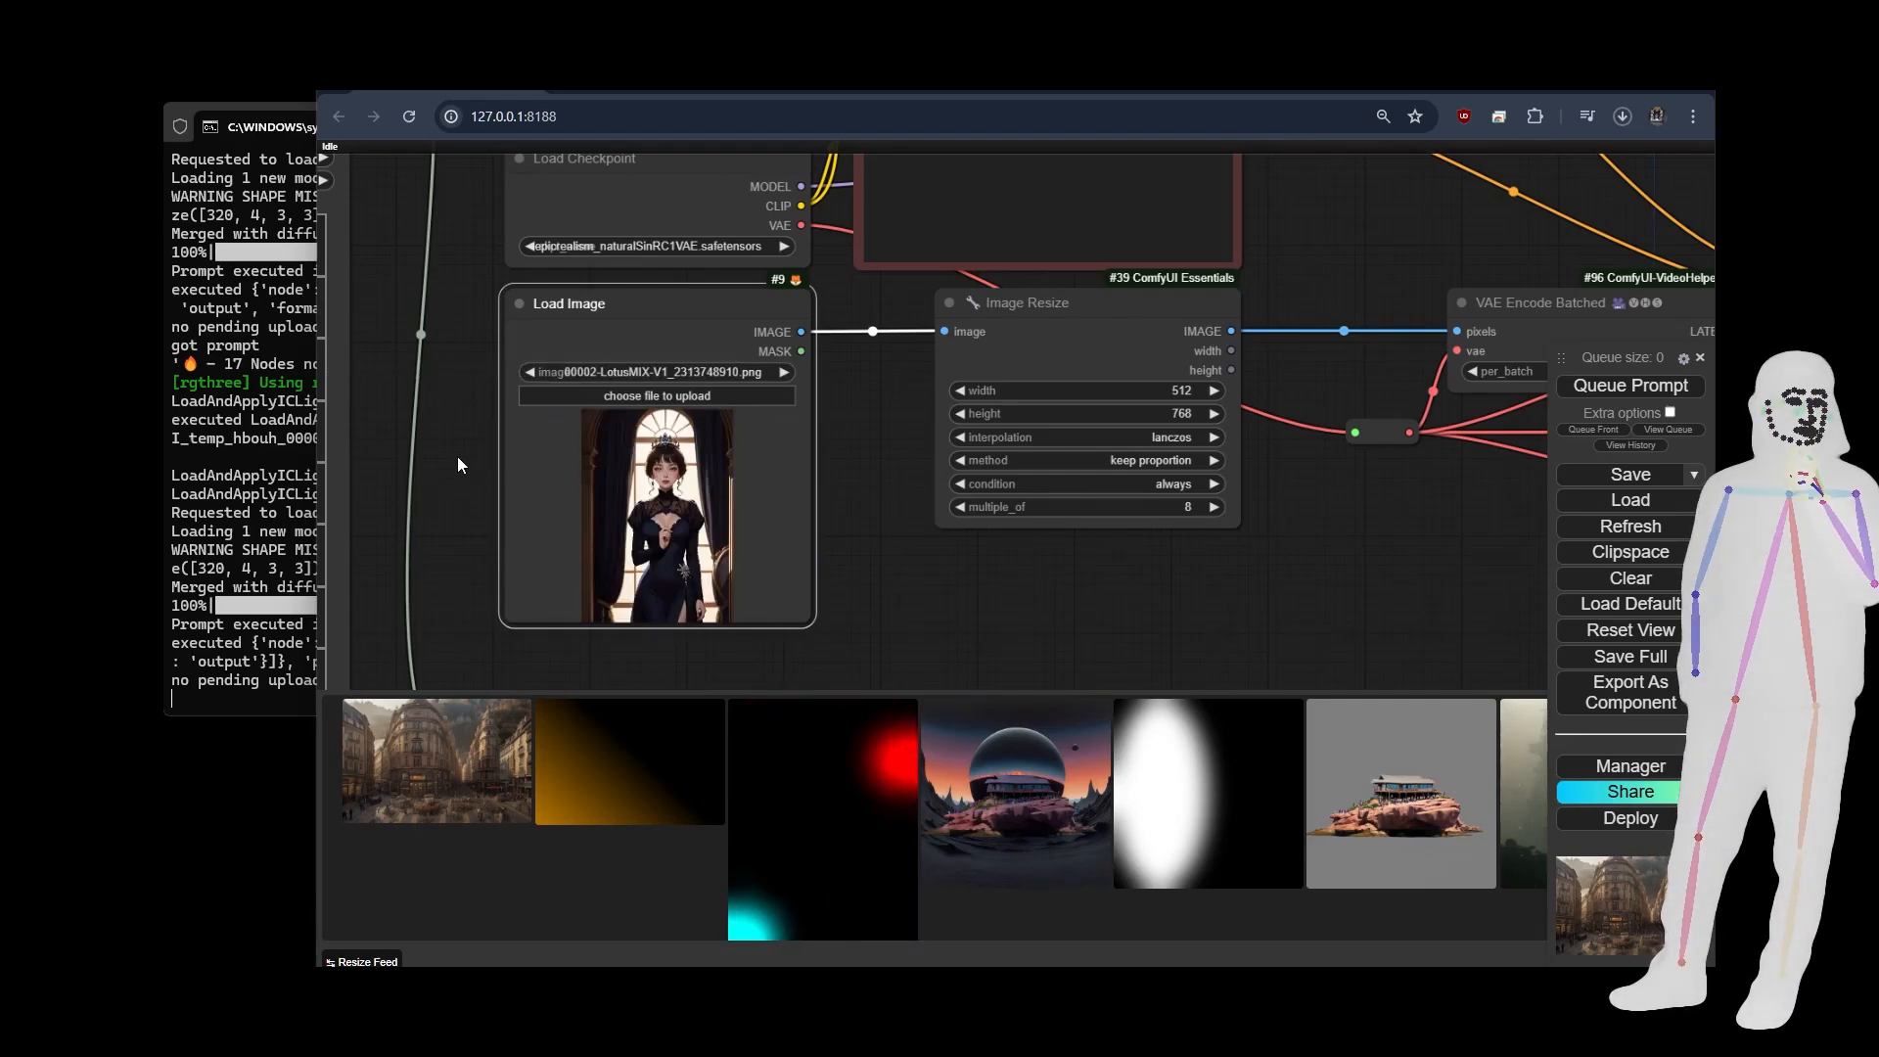
# Change the positive prompt to "hazy light, a woman wearing green silk dress, cinematic".
pyautogui.scroll(-15, 457, 456)
pyautogui.scroll(7, 563, 329)
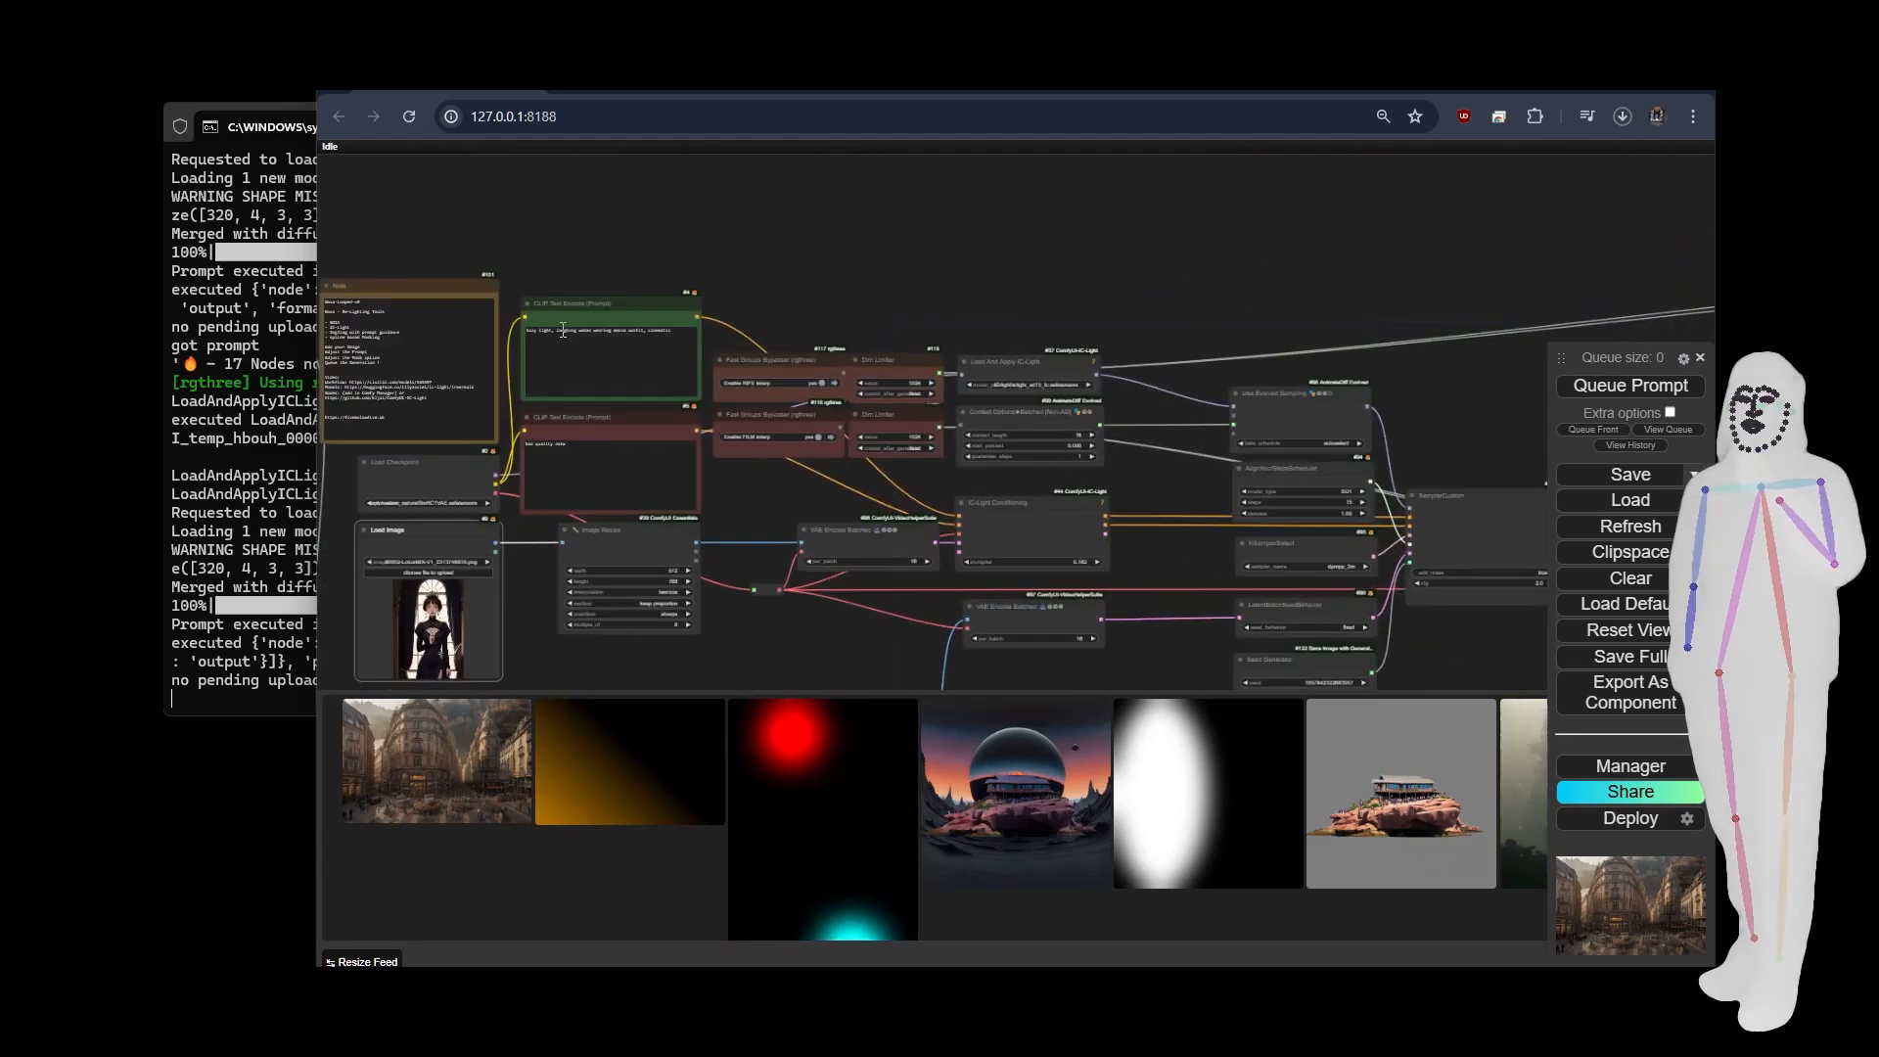
pyautogui.scroll(14, 544, 280)
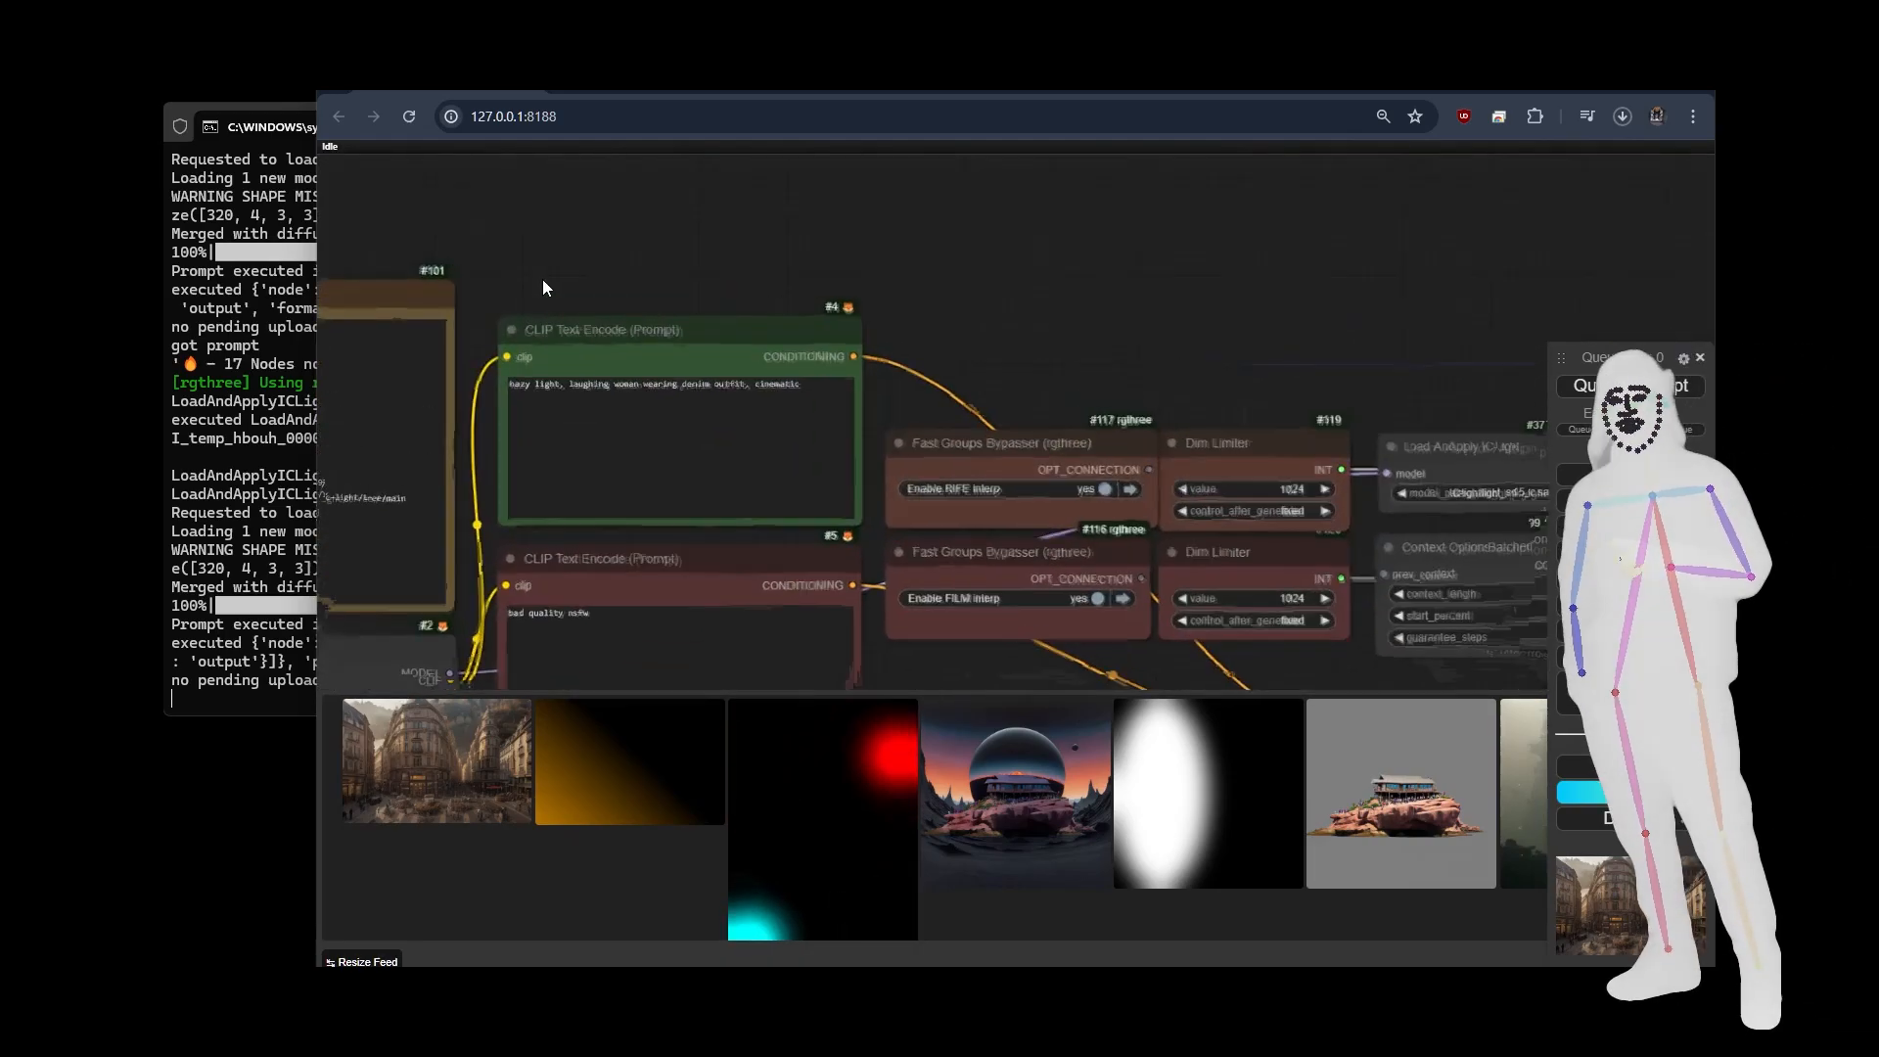
pyautogui.click(604, 478)
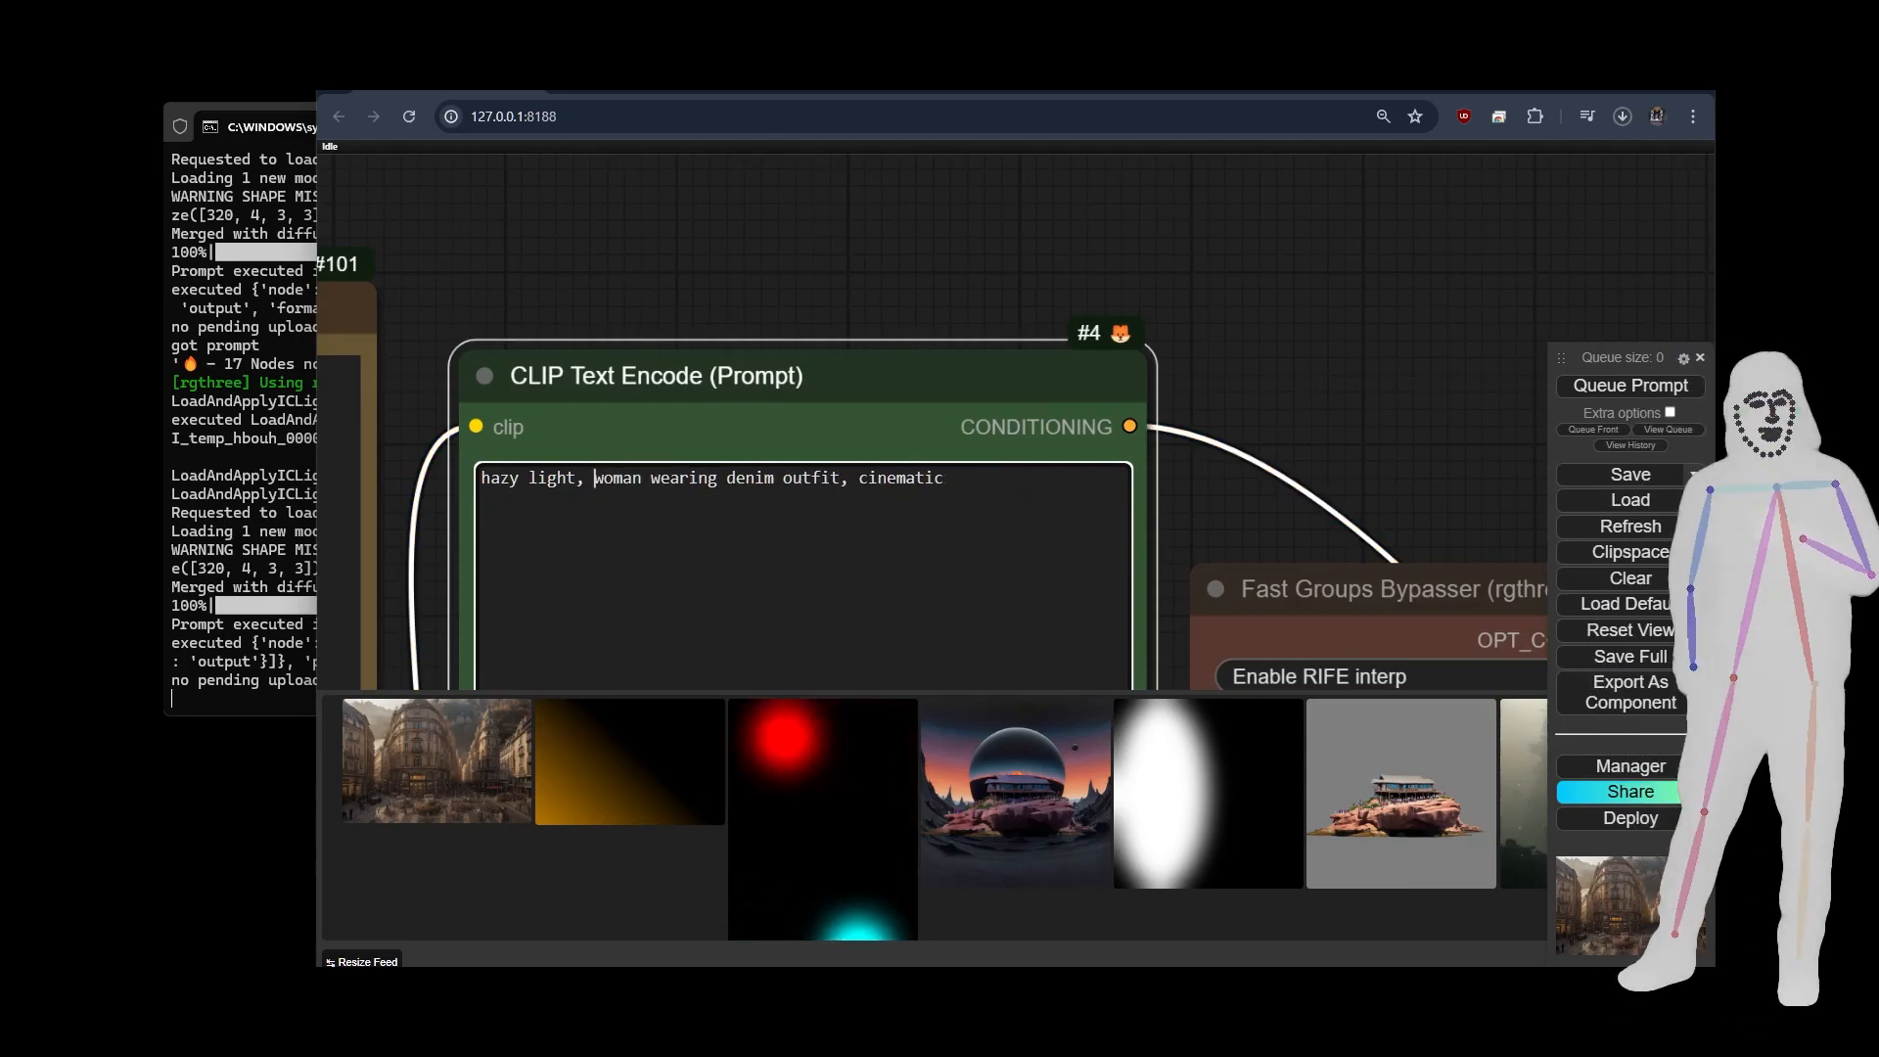
pyautogui.write('aring ')
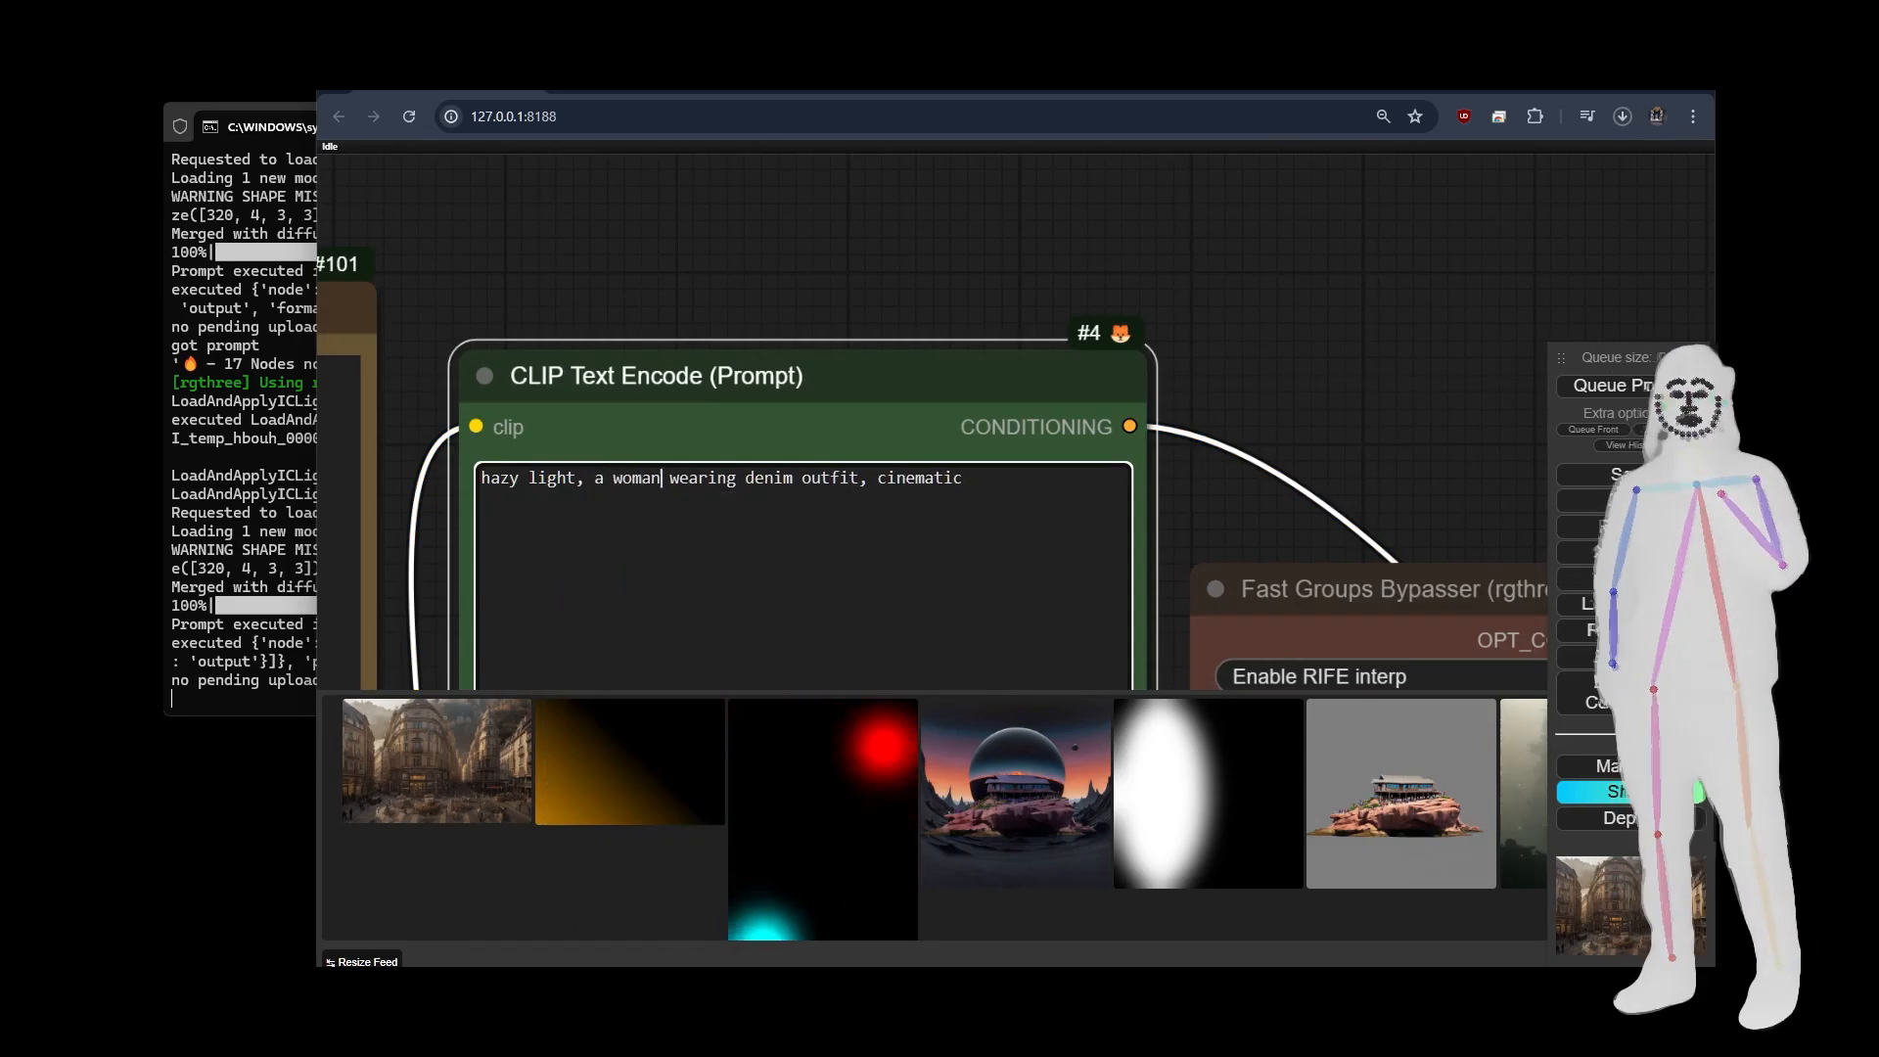
pyautogui.write('silk')
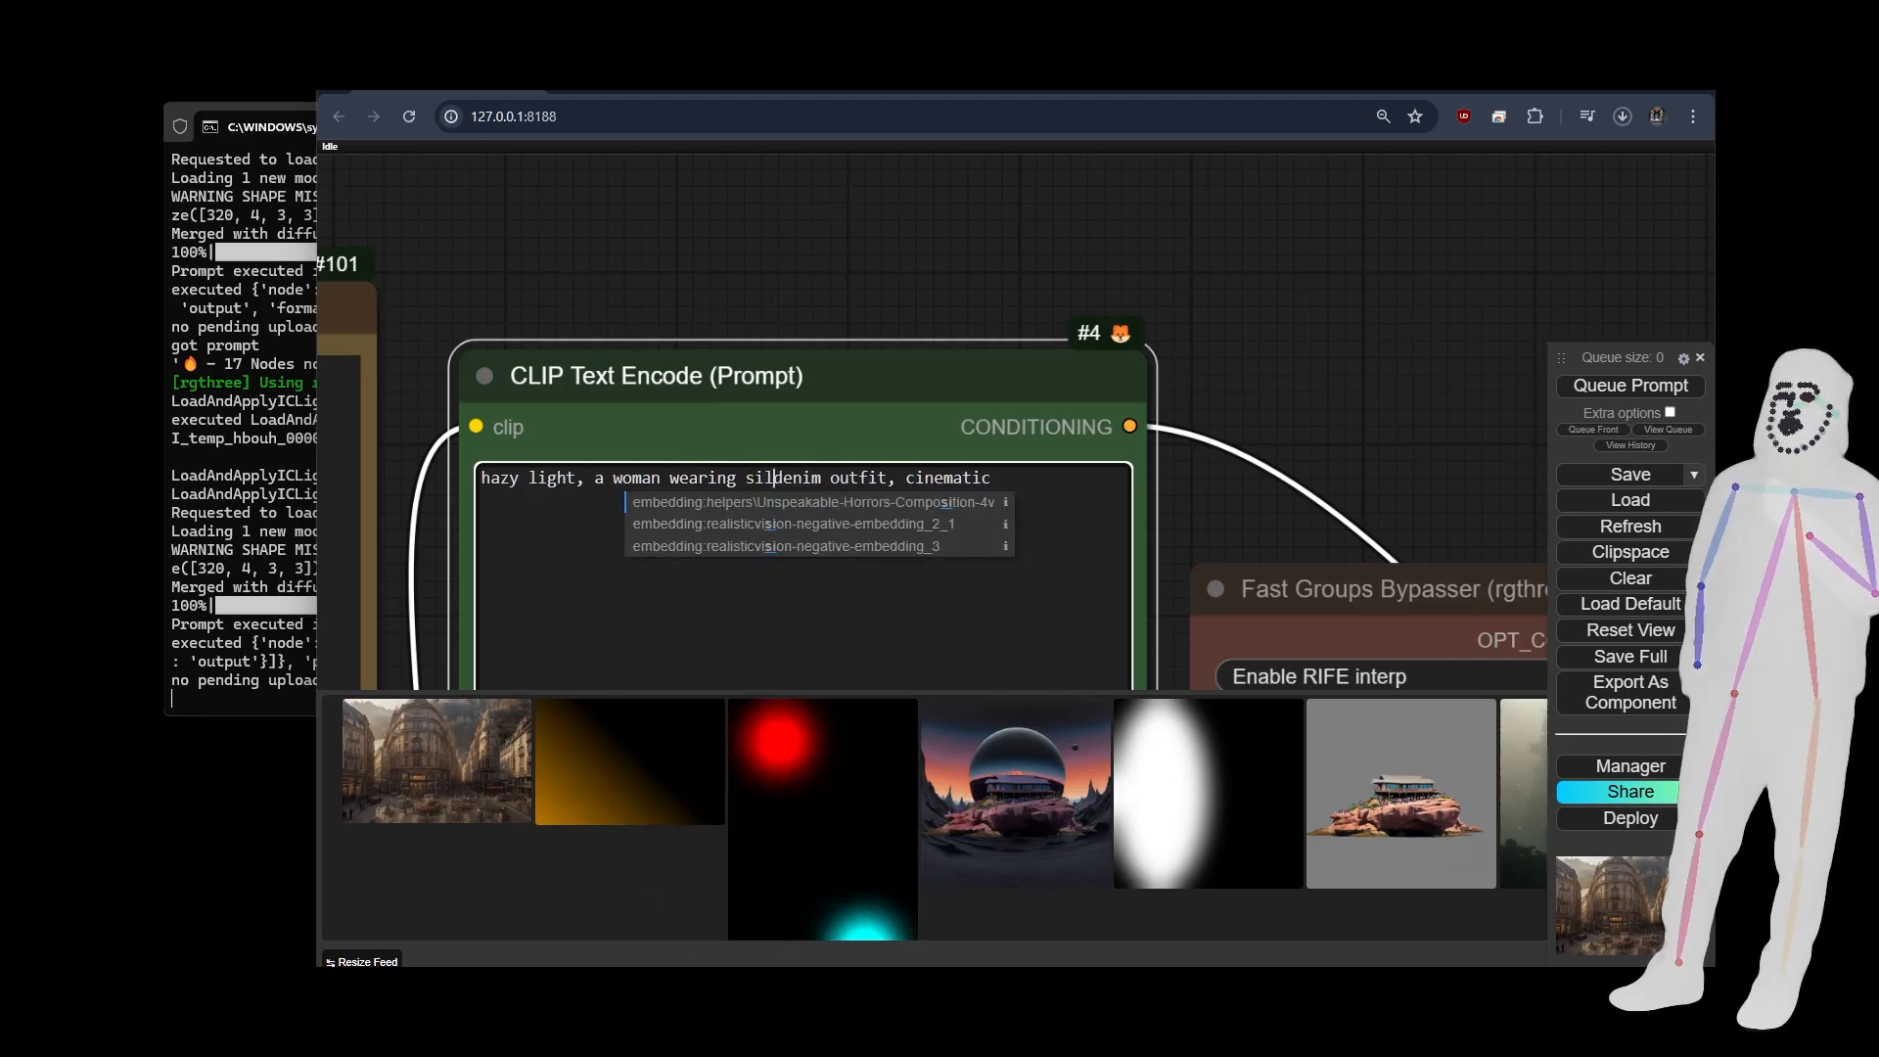
pyautogui.write('ress')
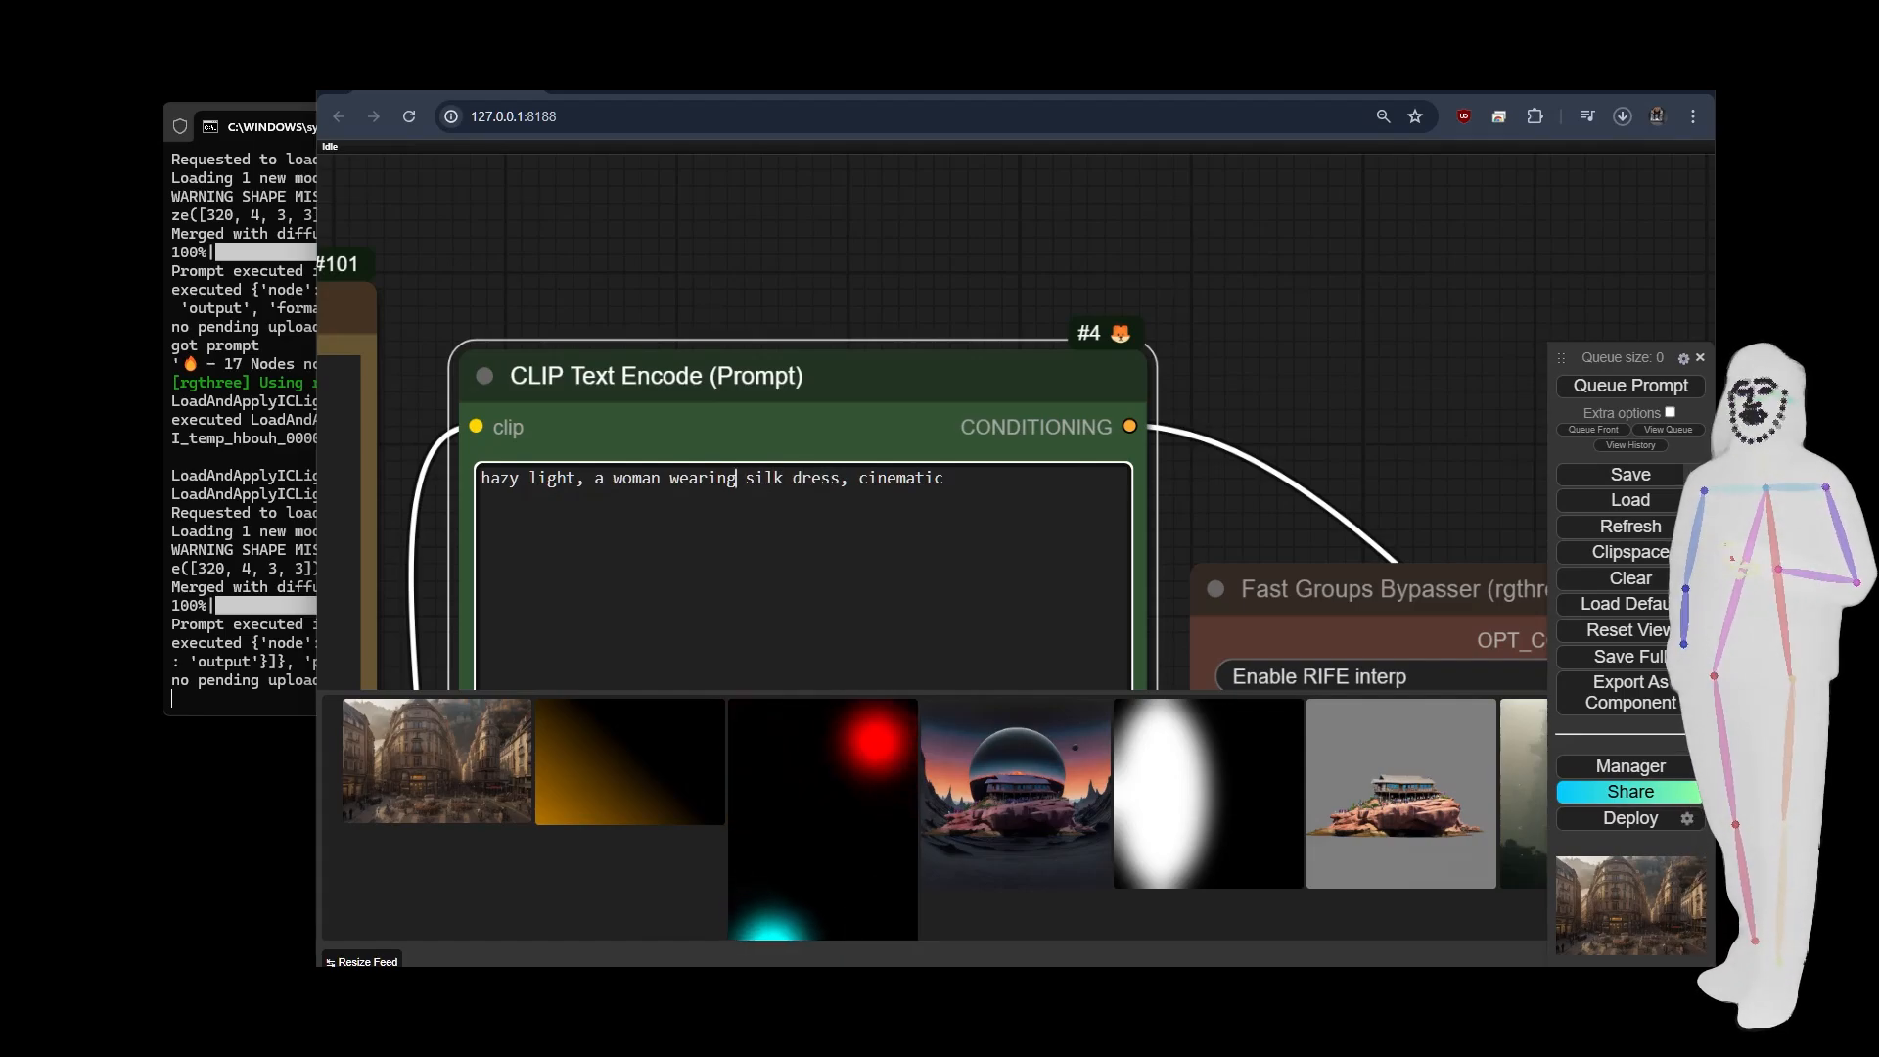
pyautogui.write('green')
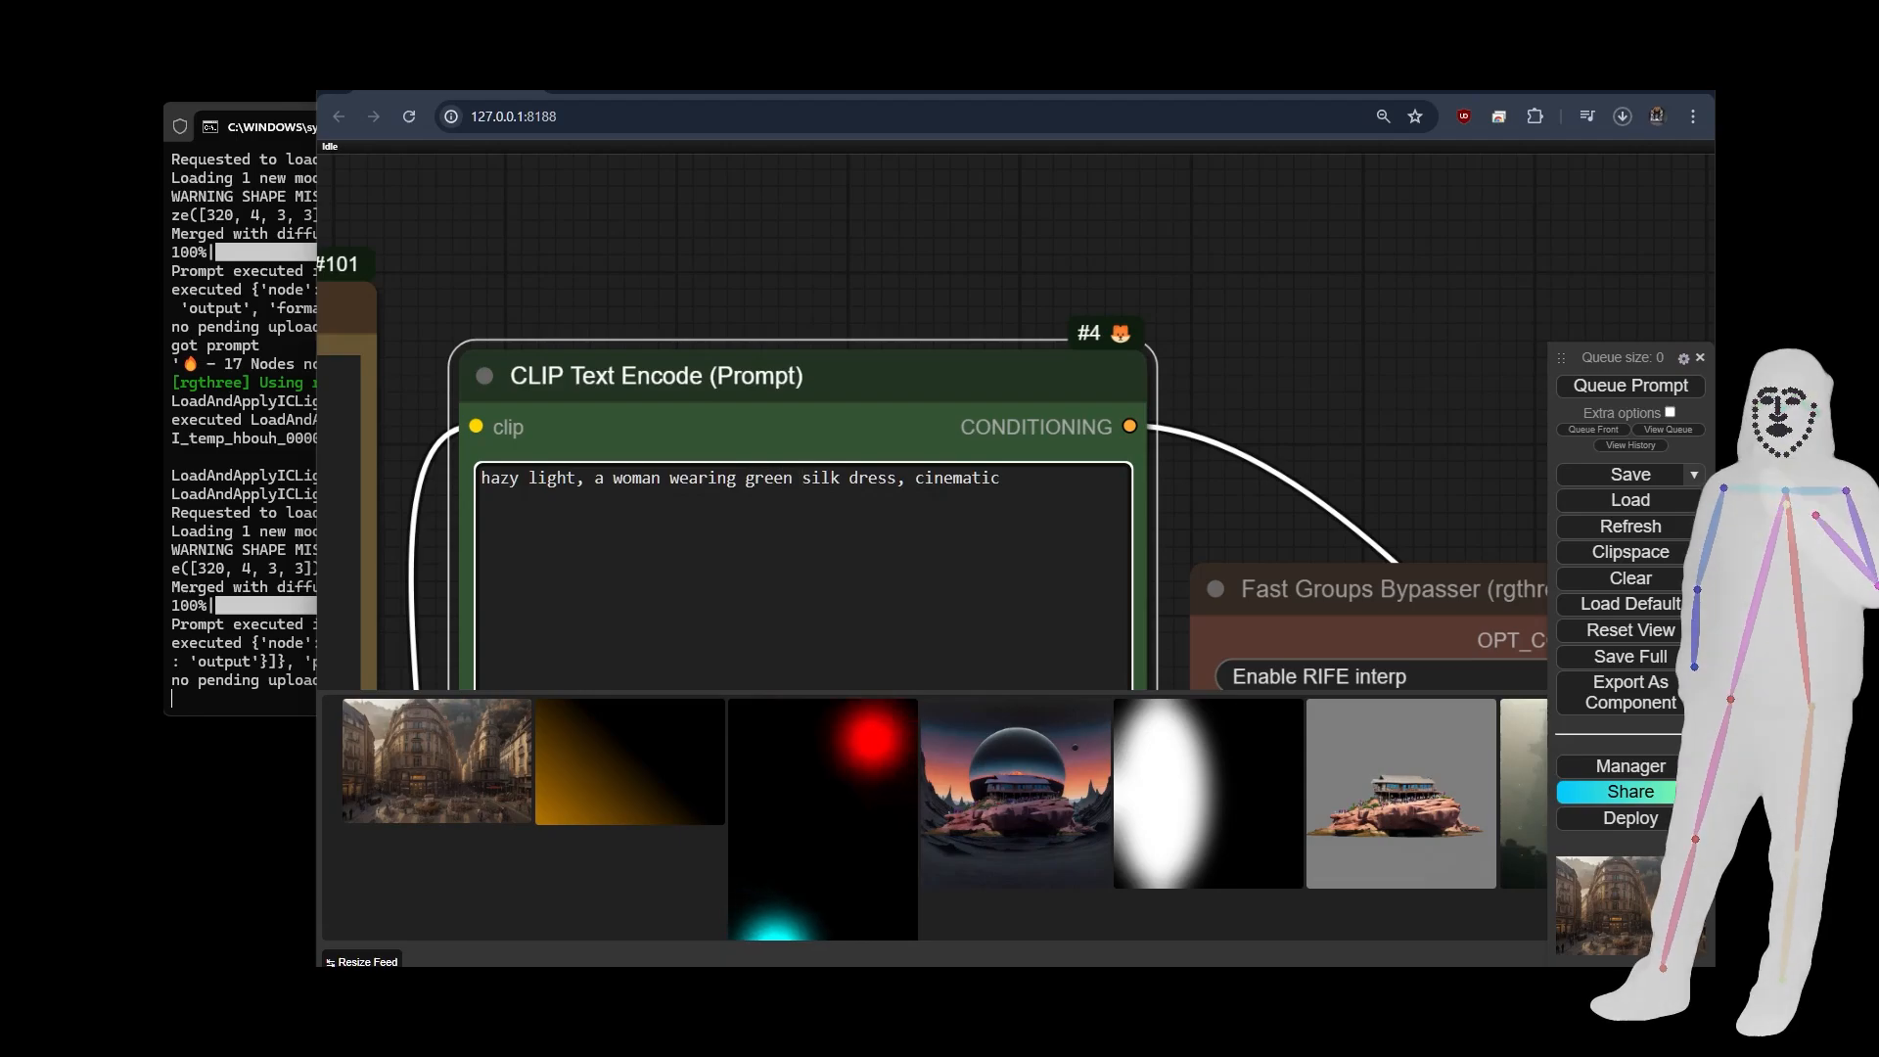
# Replace the word "hazy" with "diffuse" in the positive prompt's light description.
pyautogui.scroll(-3, 619, 270)
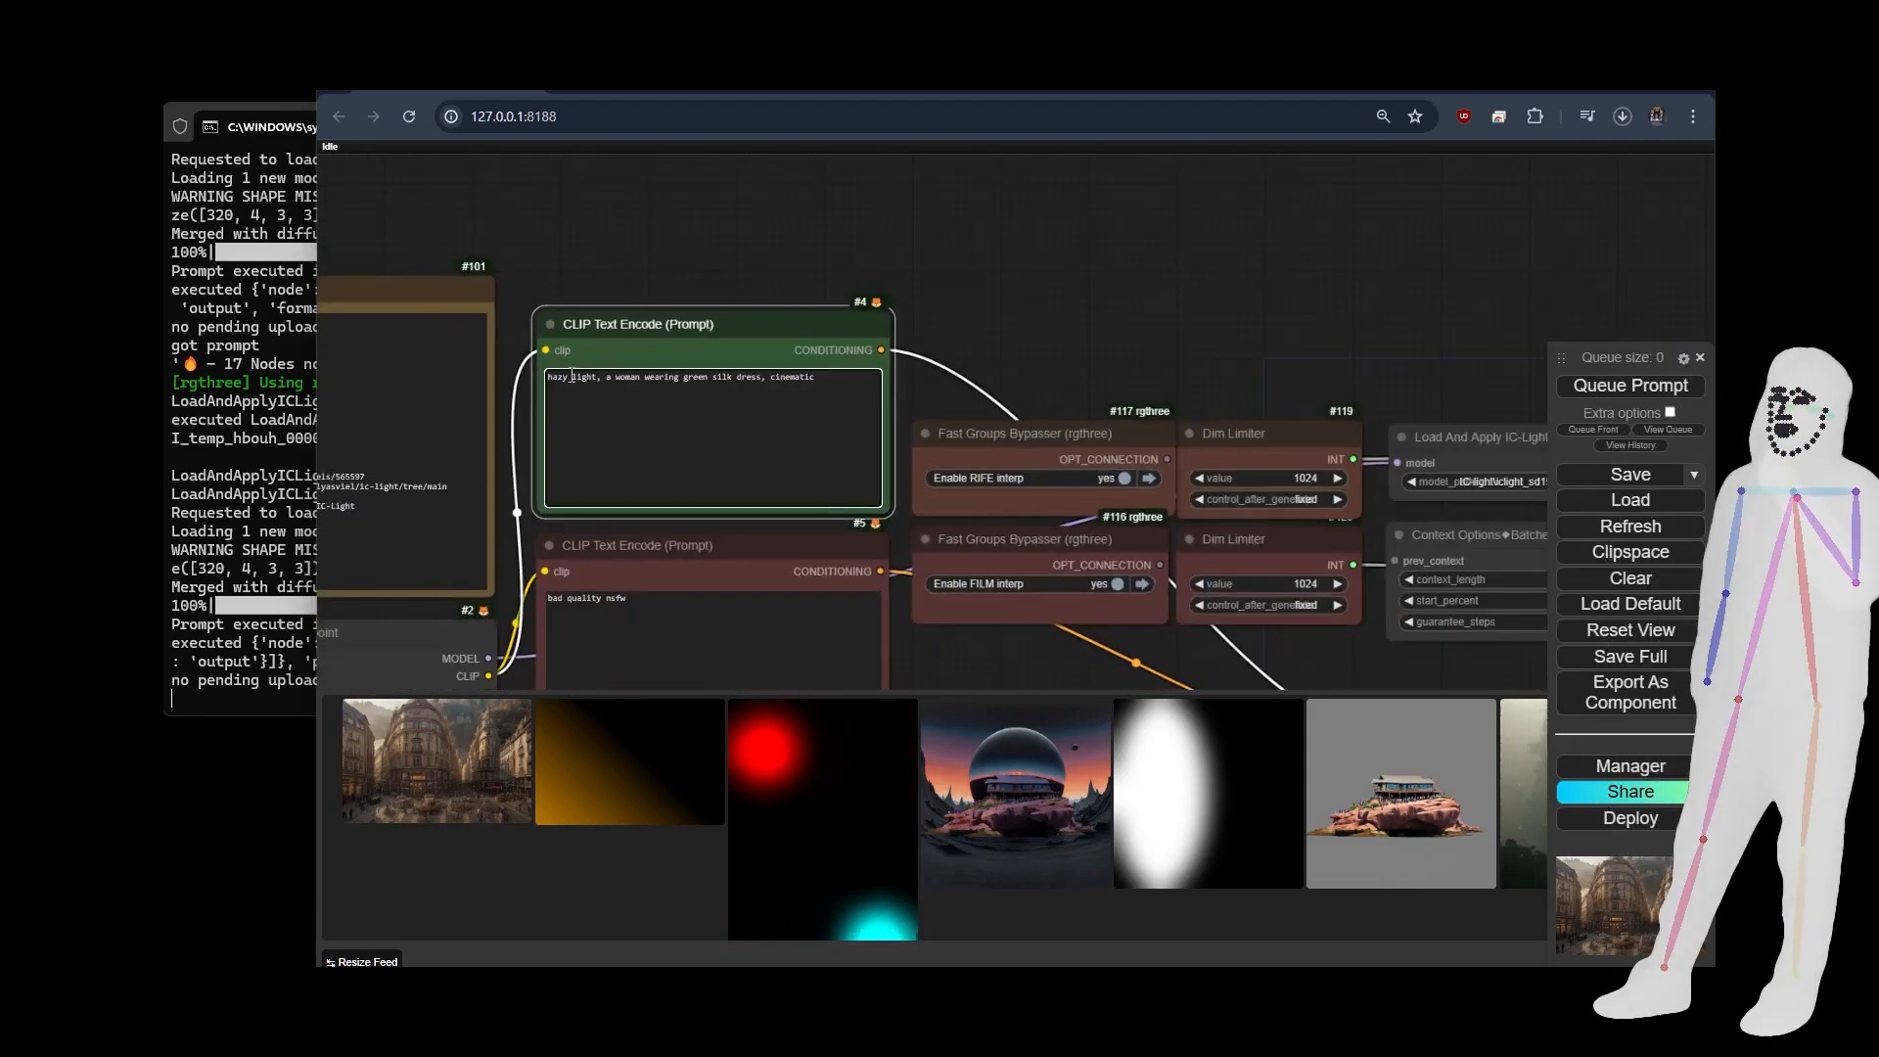
pyautogui.scroll(3, 598, 320)
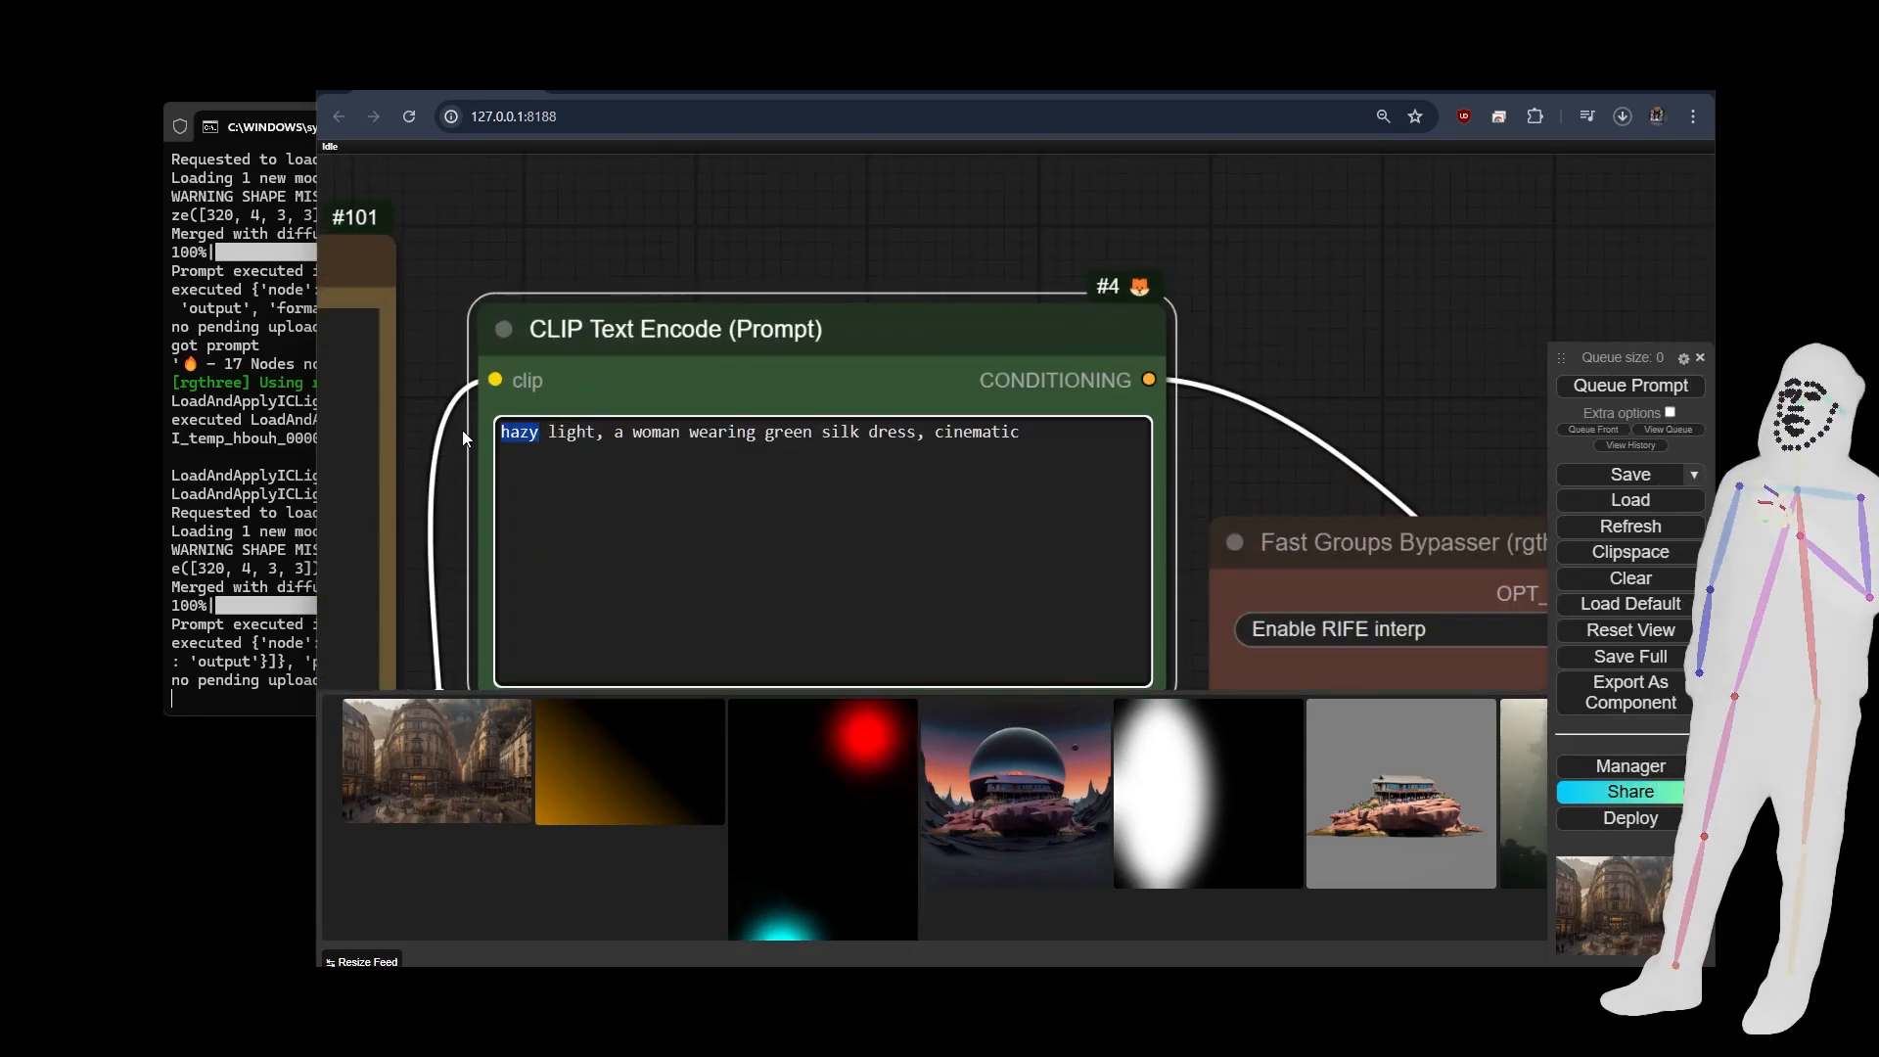
pyautogui.write('diffuse')
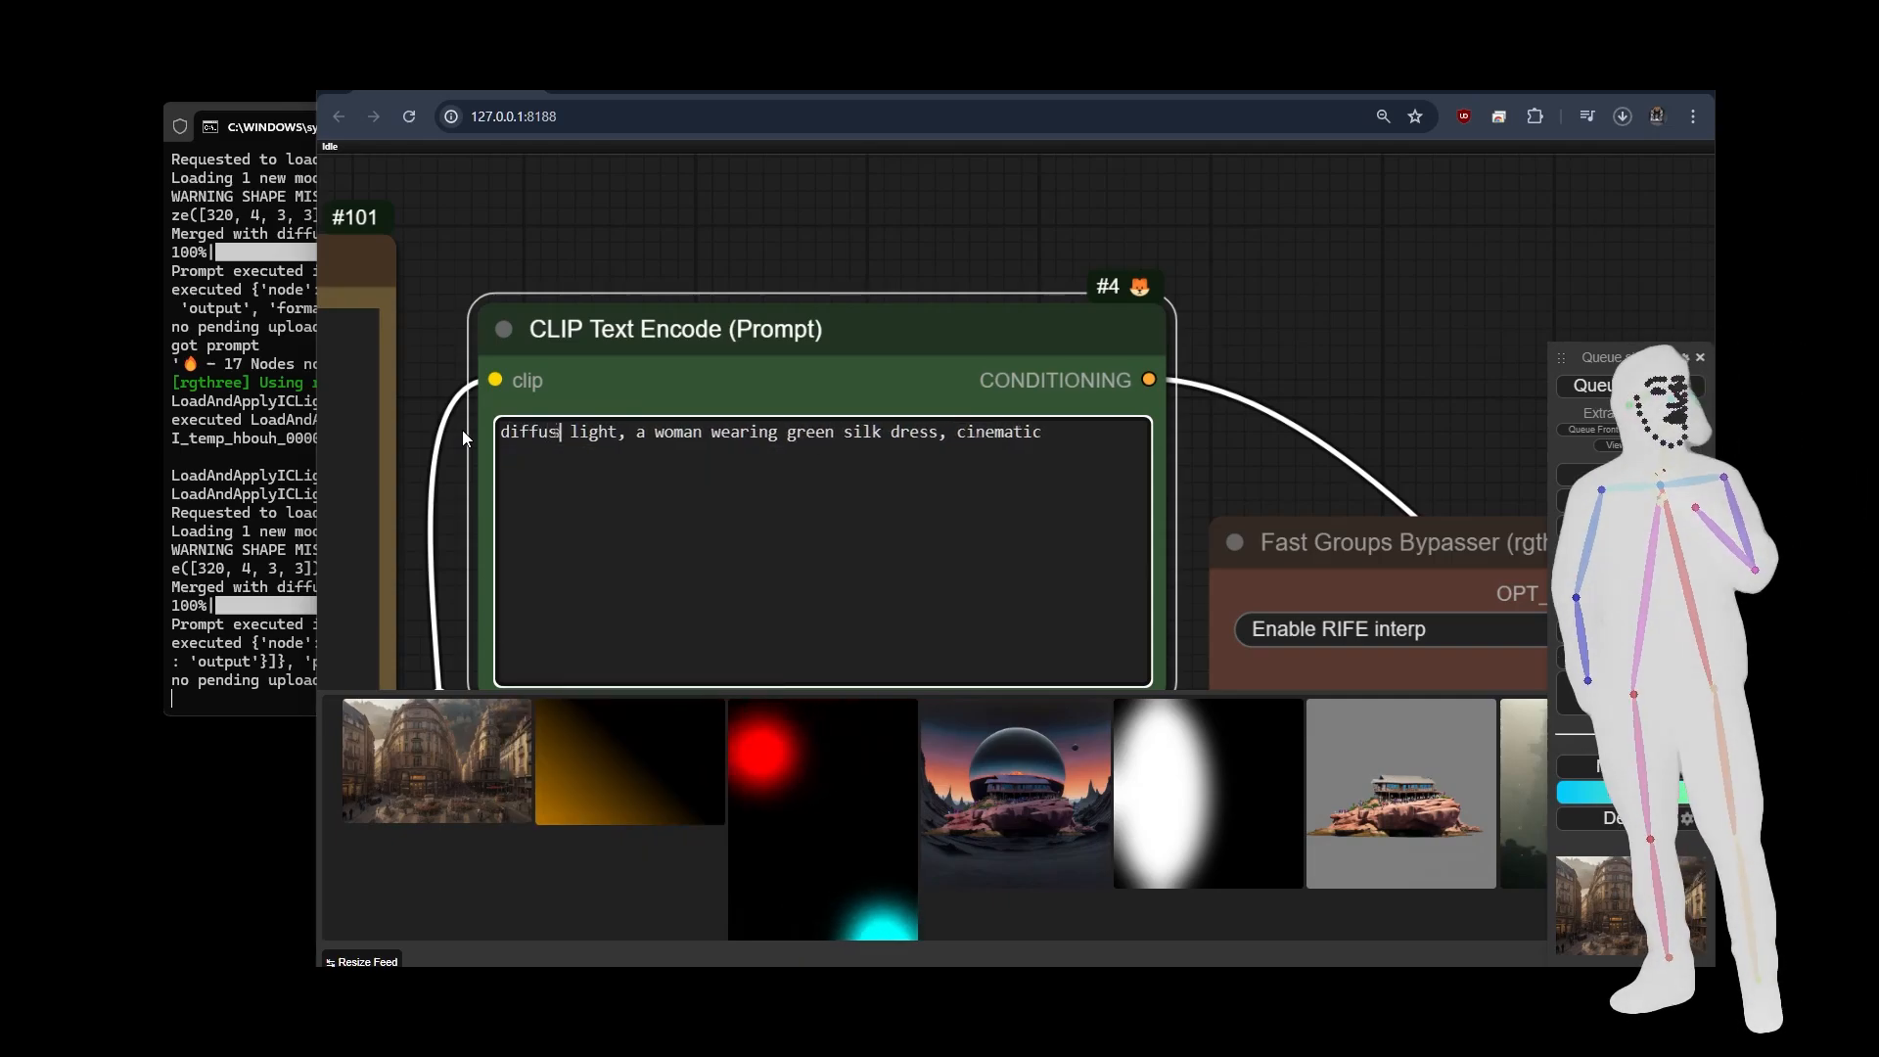
# Insert a comma after "bad quality" so the negative prompt reads "bad quality, nsfw".
pyautogui.scroll(-5, 462, 431)
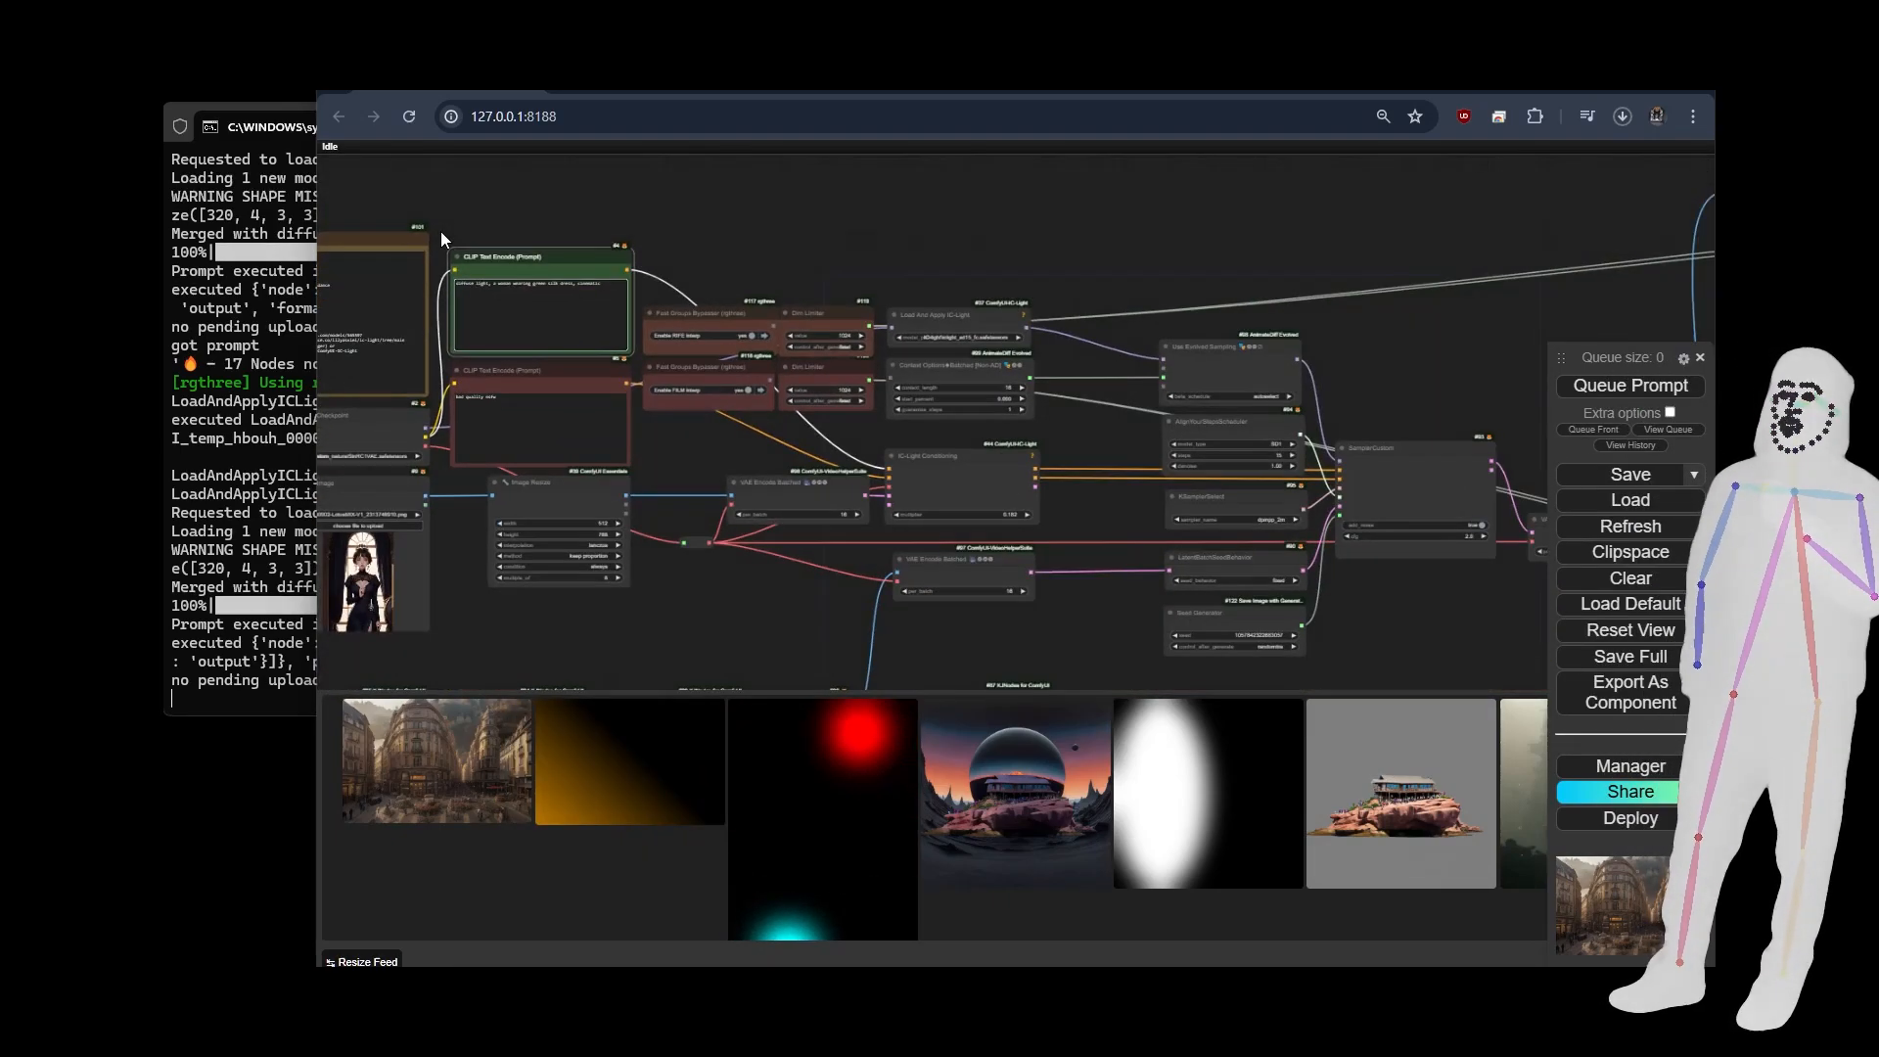
pyautogui.scroll(3, 458, 392)
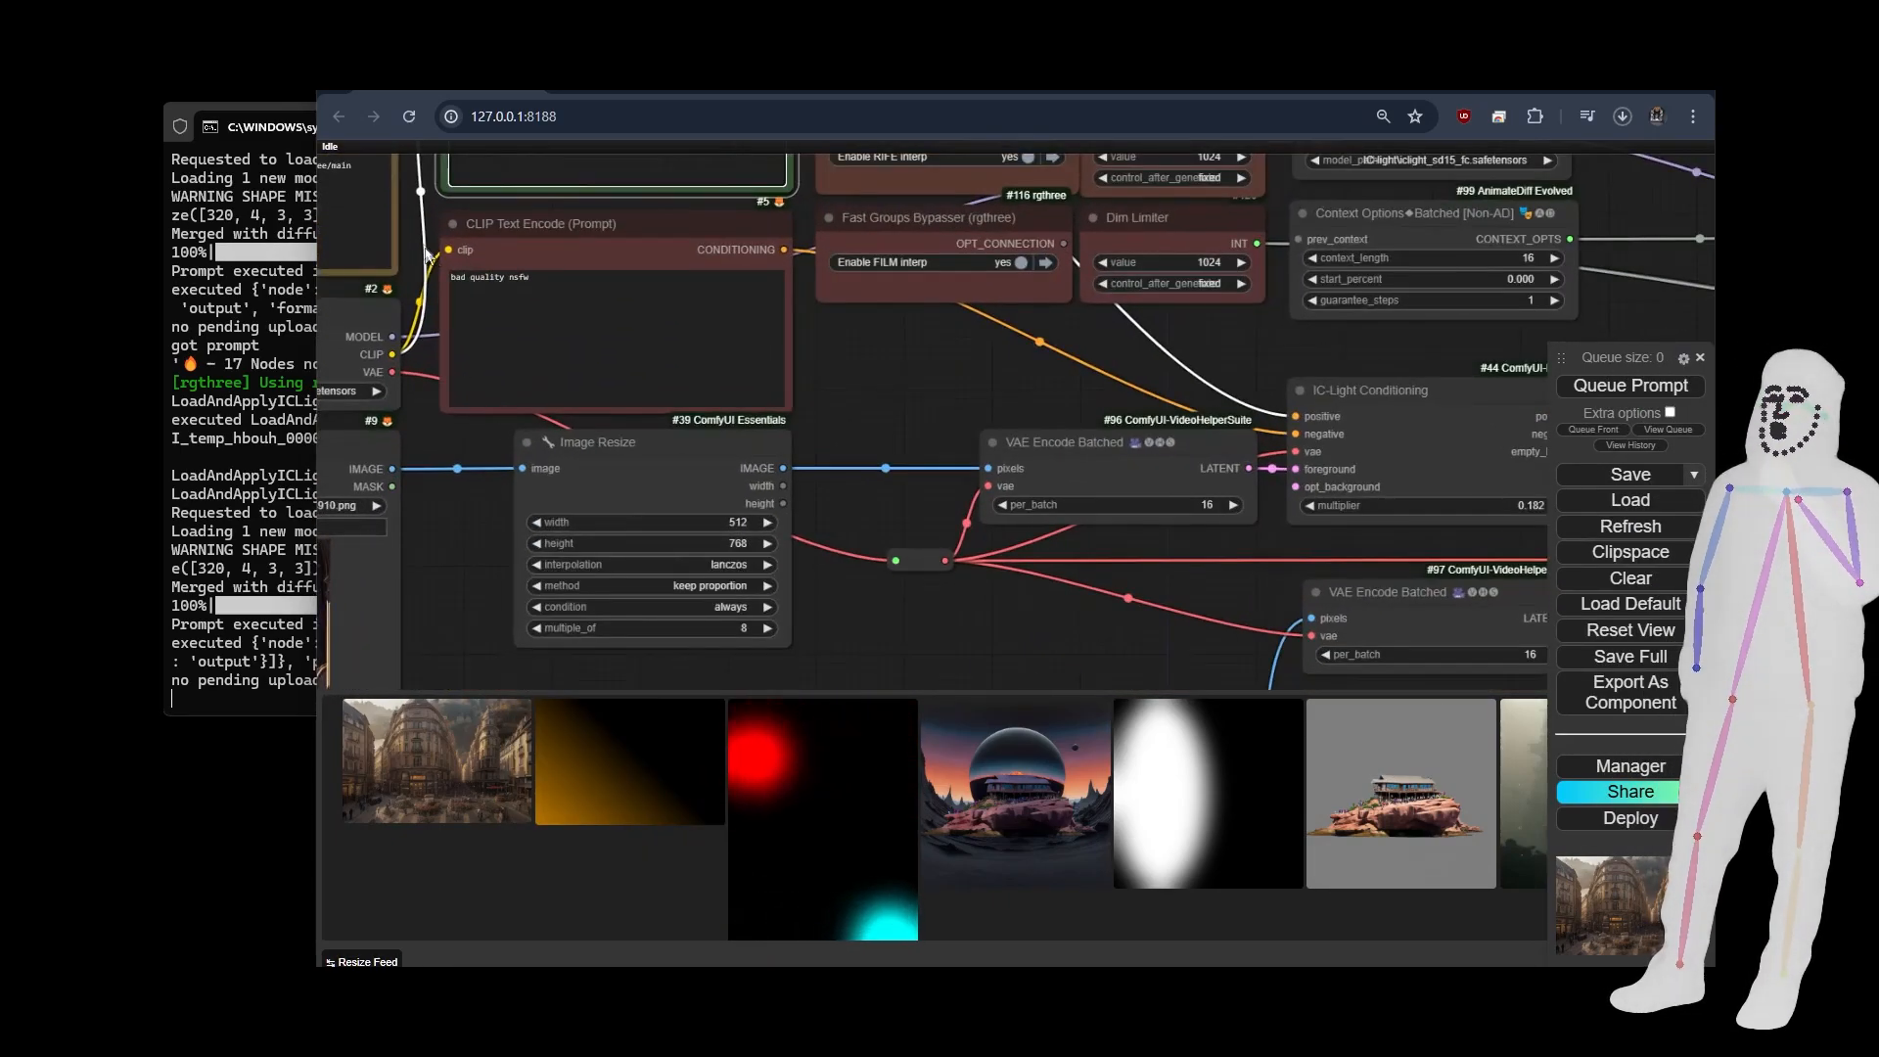
pyautogui.scroll(2, 430, 257)
pyautogui.click(568, 305)
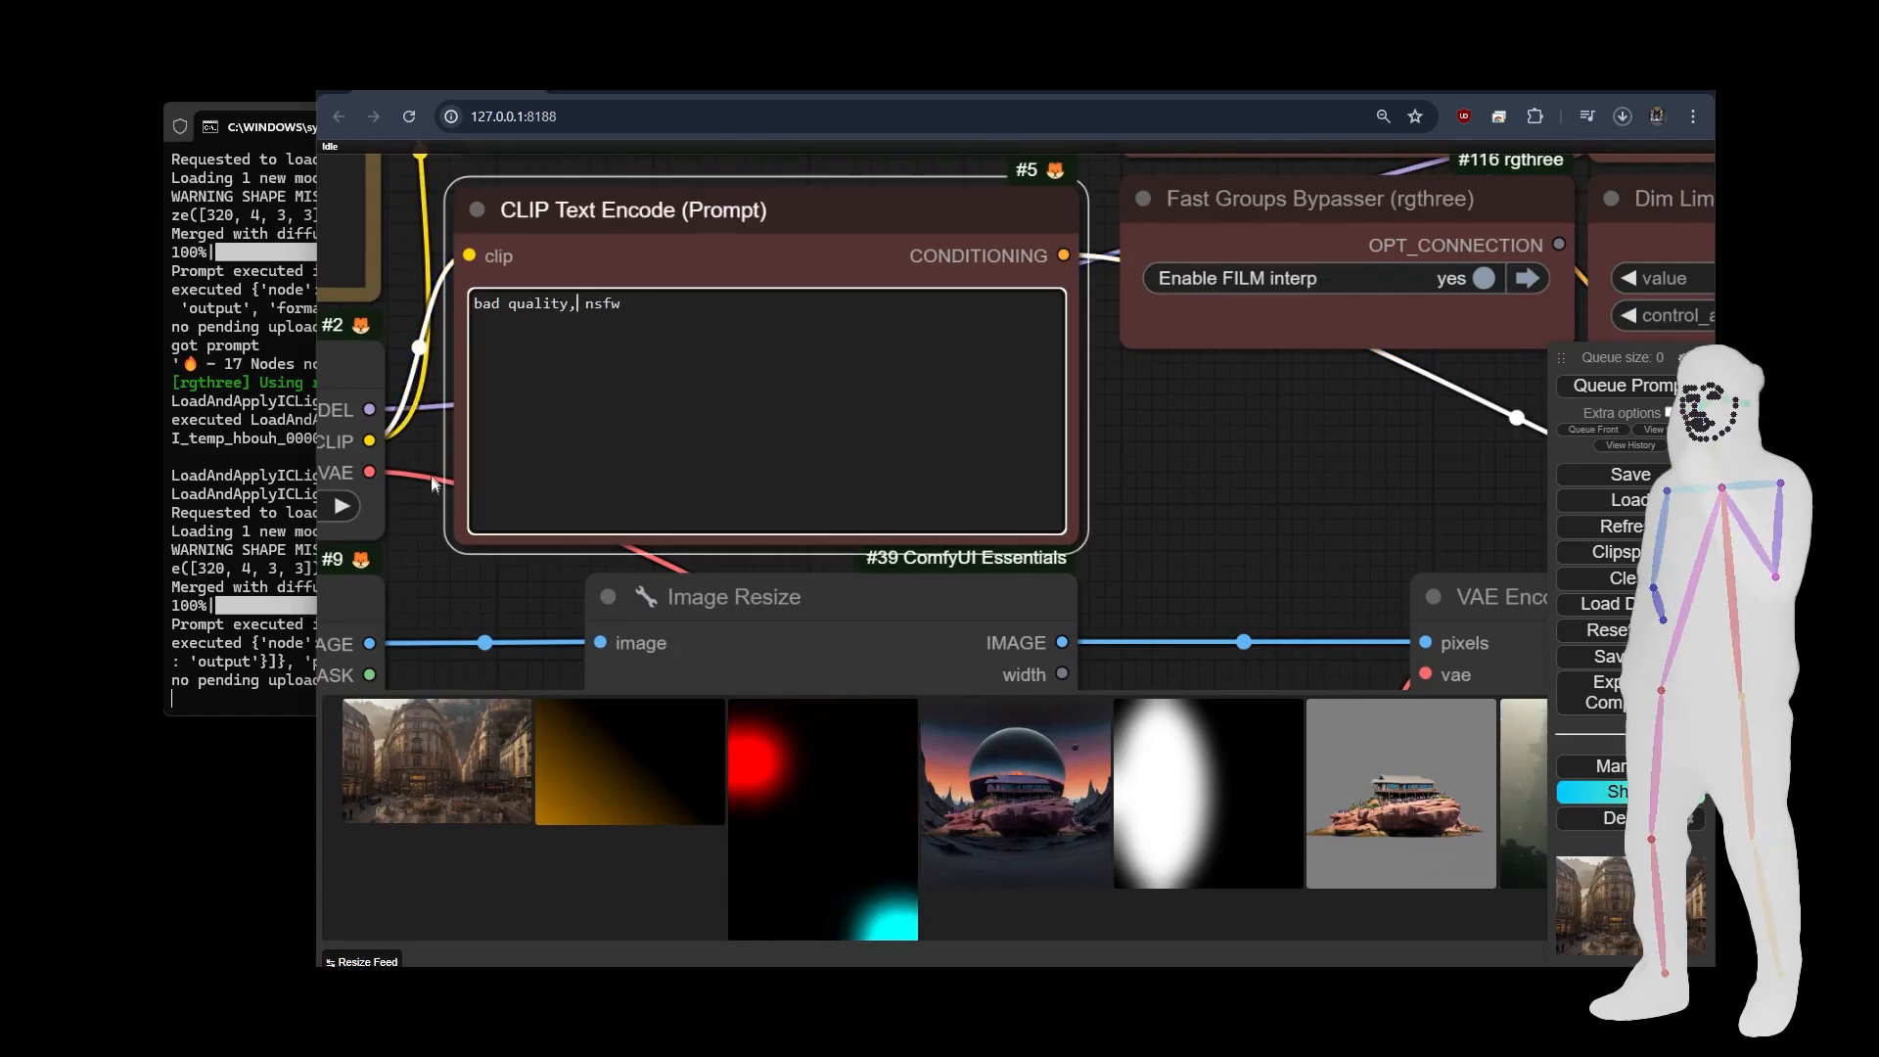
# Queue the workflow to generate the relit video with the new portrait and edited prompts.
pyautogui.scroll(-5, 434, 482)
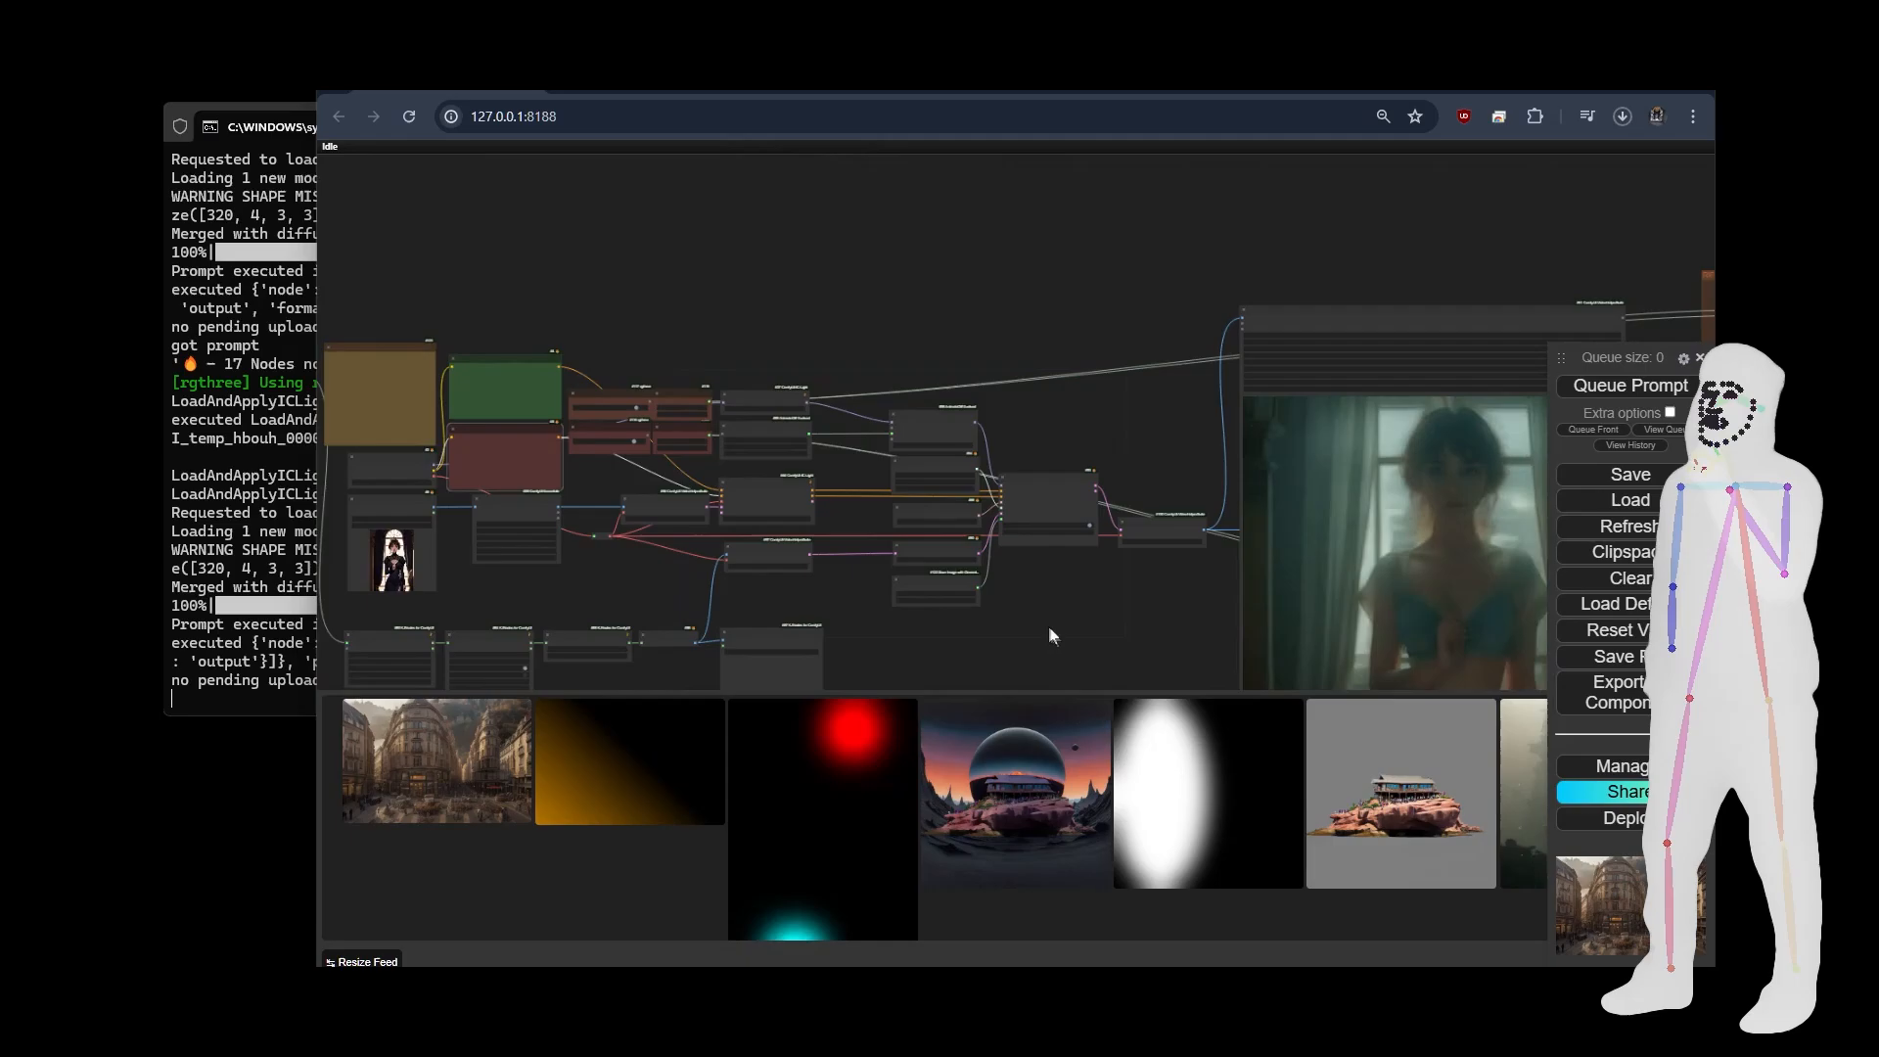
pyautogui.moveTo(1055, 624); pyautogui.dragTo(835, 505)
pyautogui.click(1615, 388)
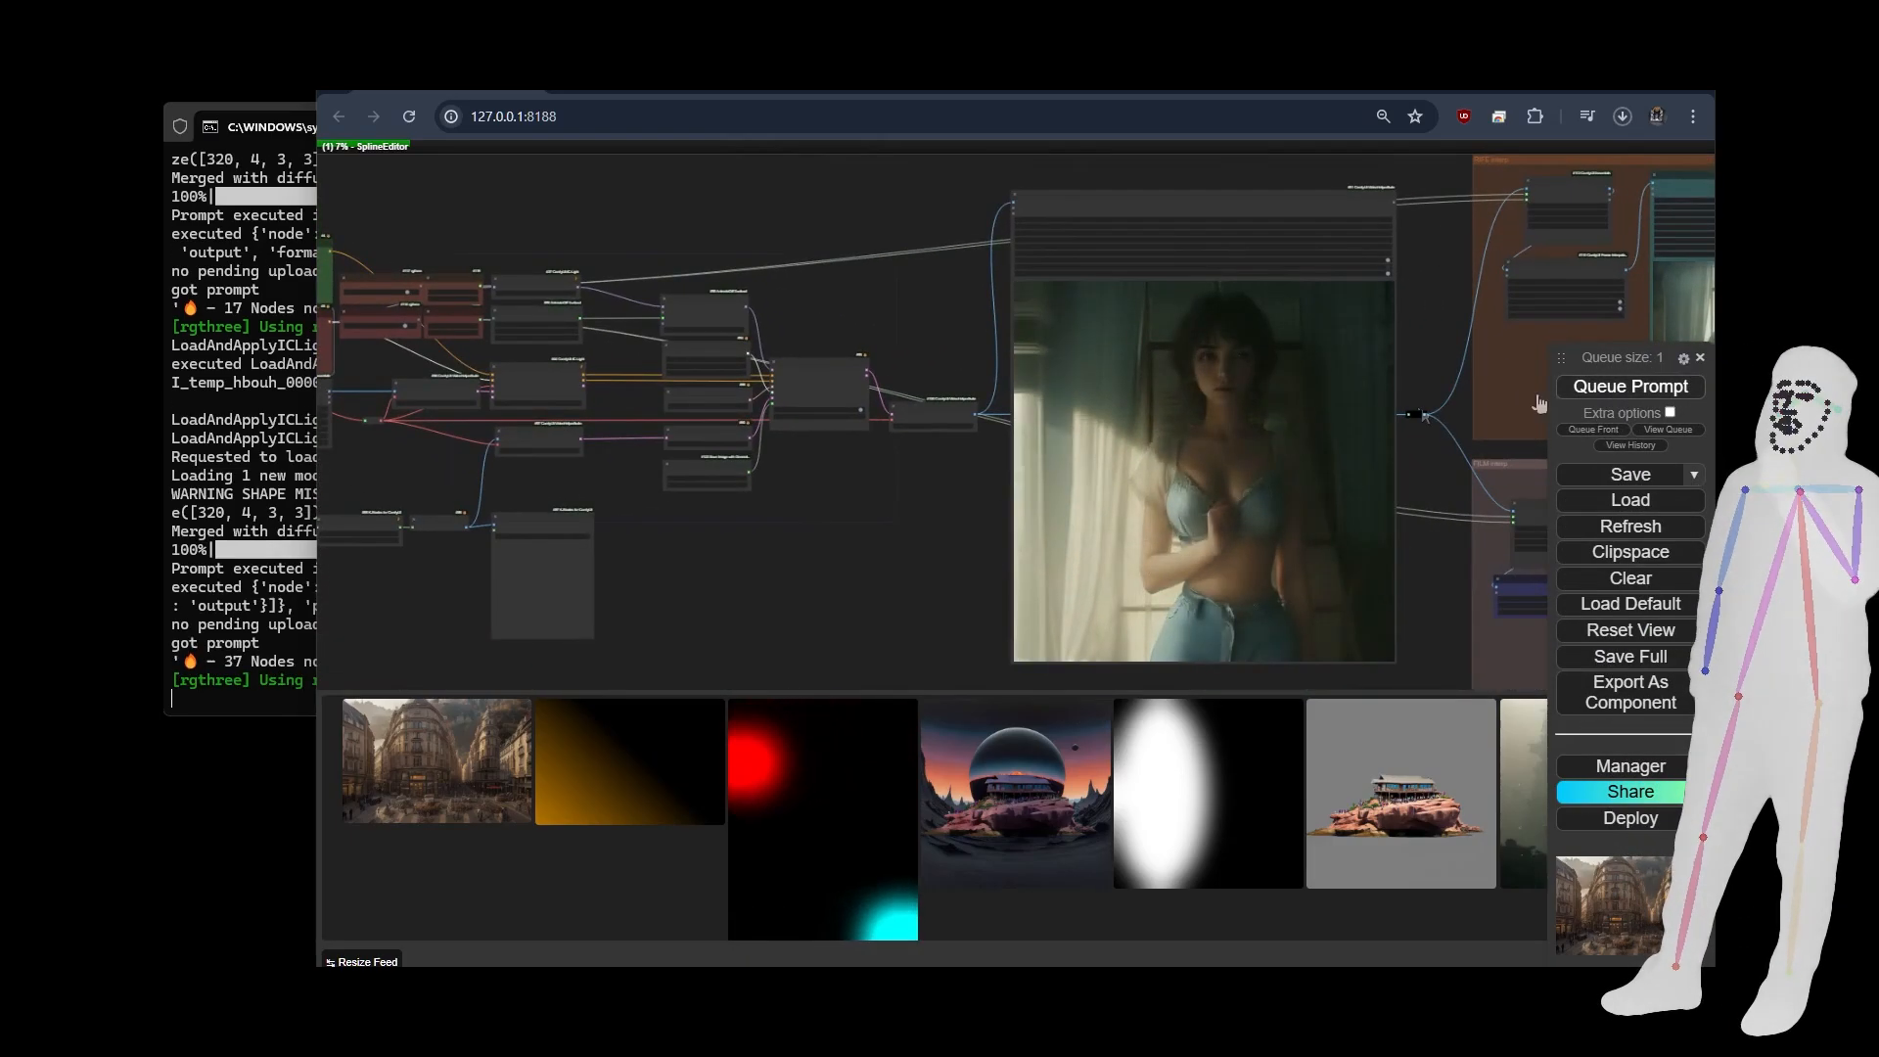
# Examine the animated light mask in the Preview Animation node and the mask nodes feeding it.
pyautogui.moveTo(683, 563); pyautogui.dragTo(1224, 482)
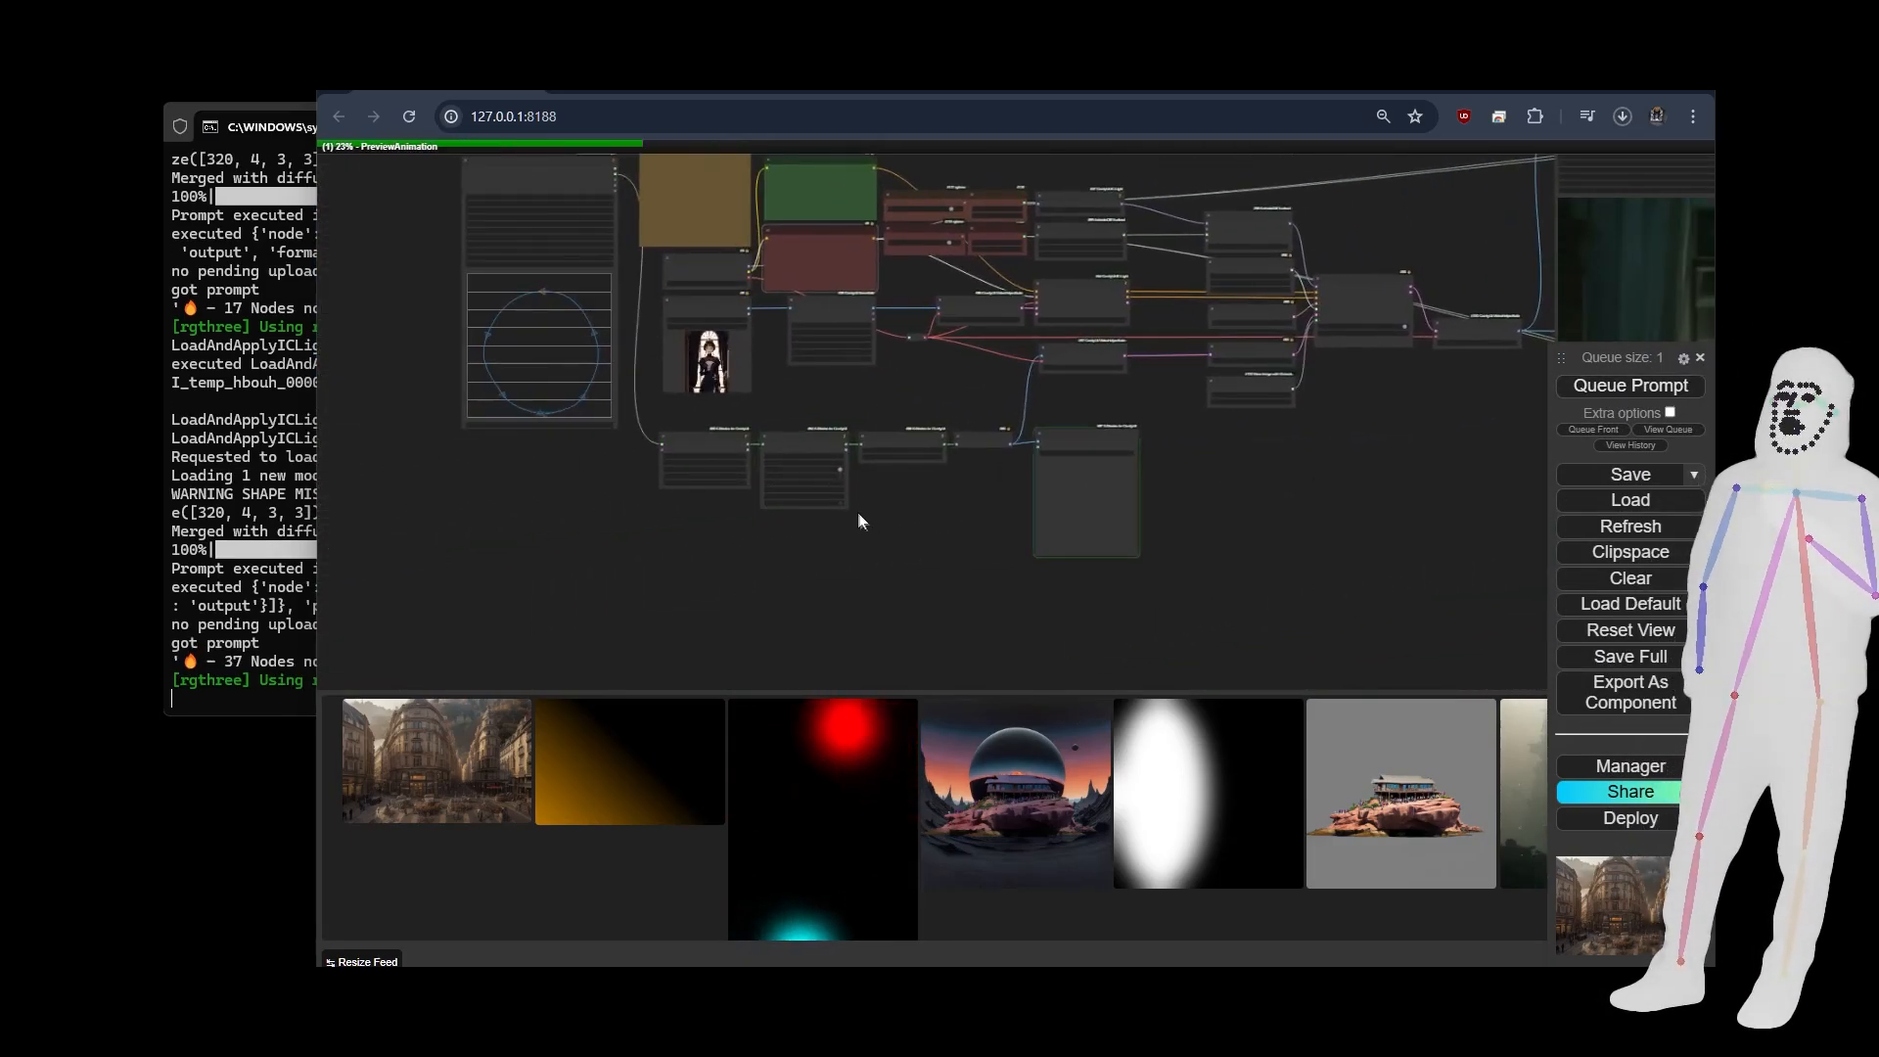
pyautogui.scroll(7, 969, 521)
pyautogui.scroll(3, 1282, 511)
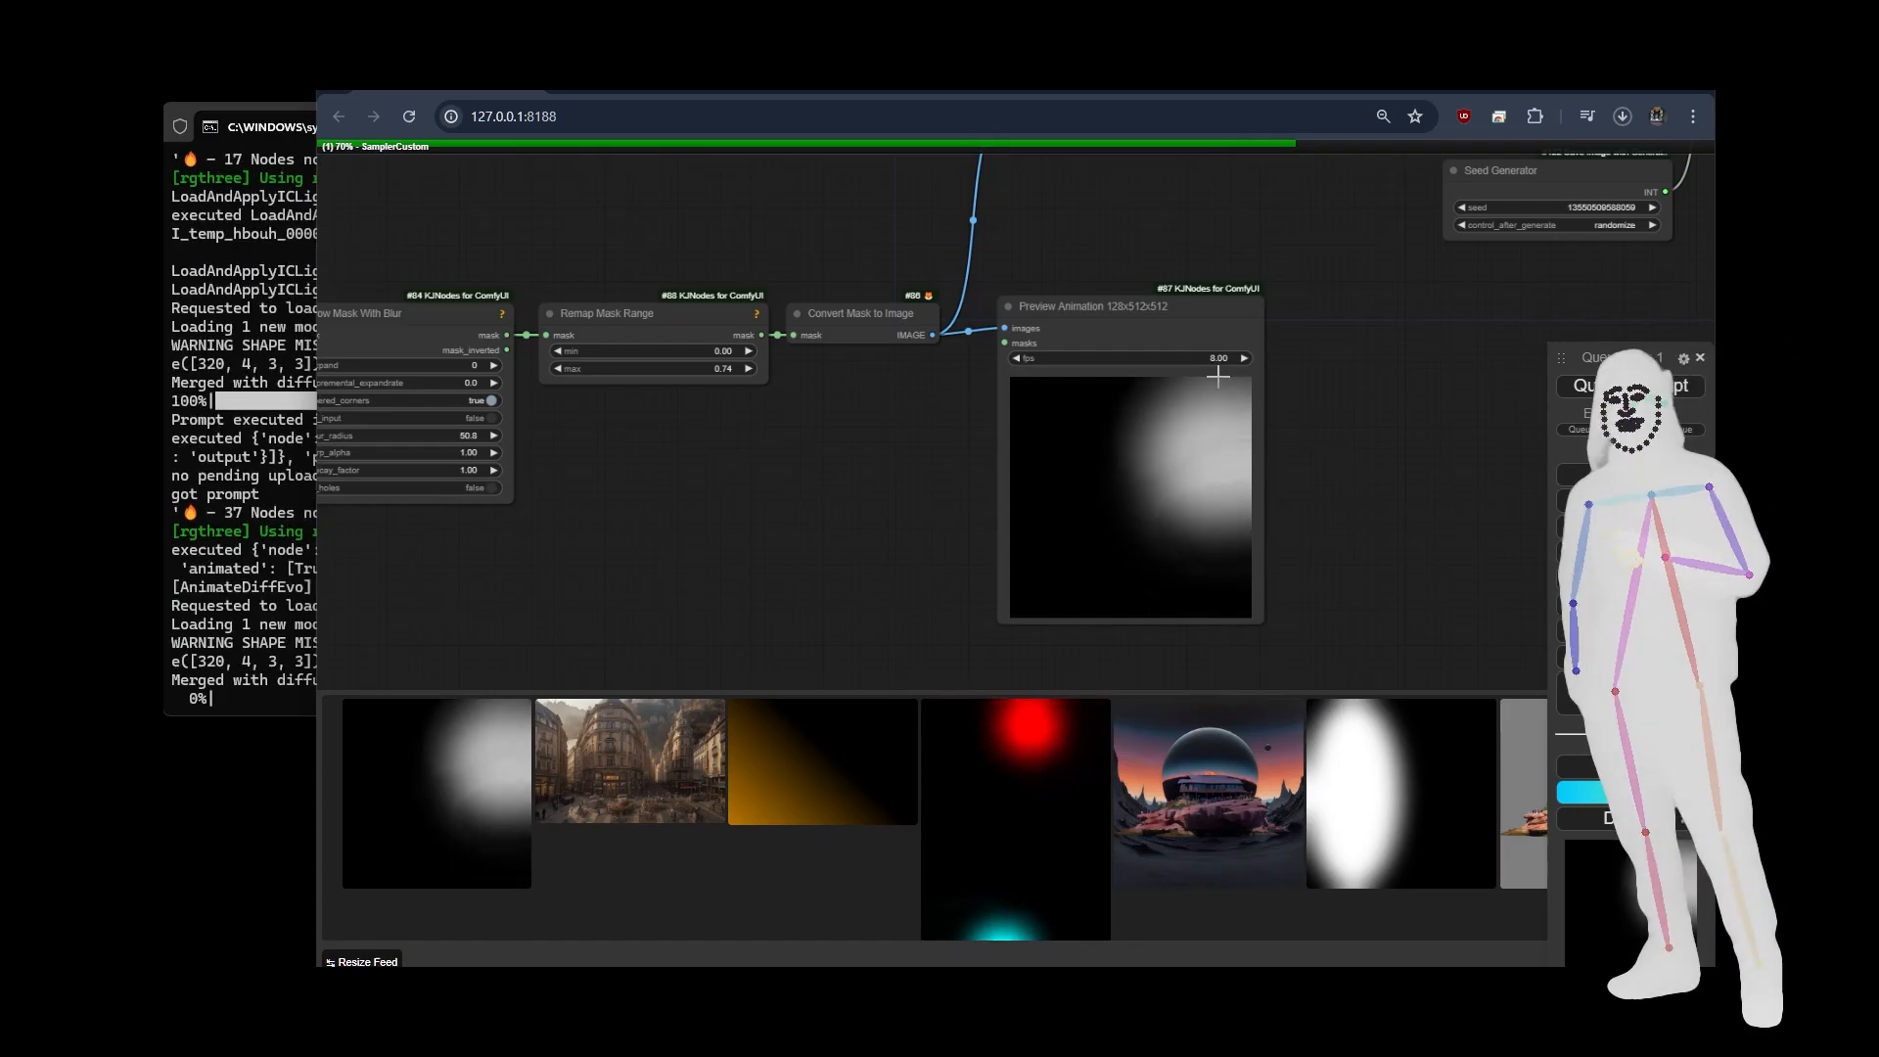
pyautogui.scroll(5, 1217, 376)
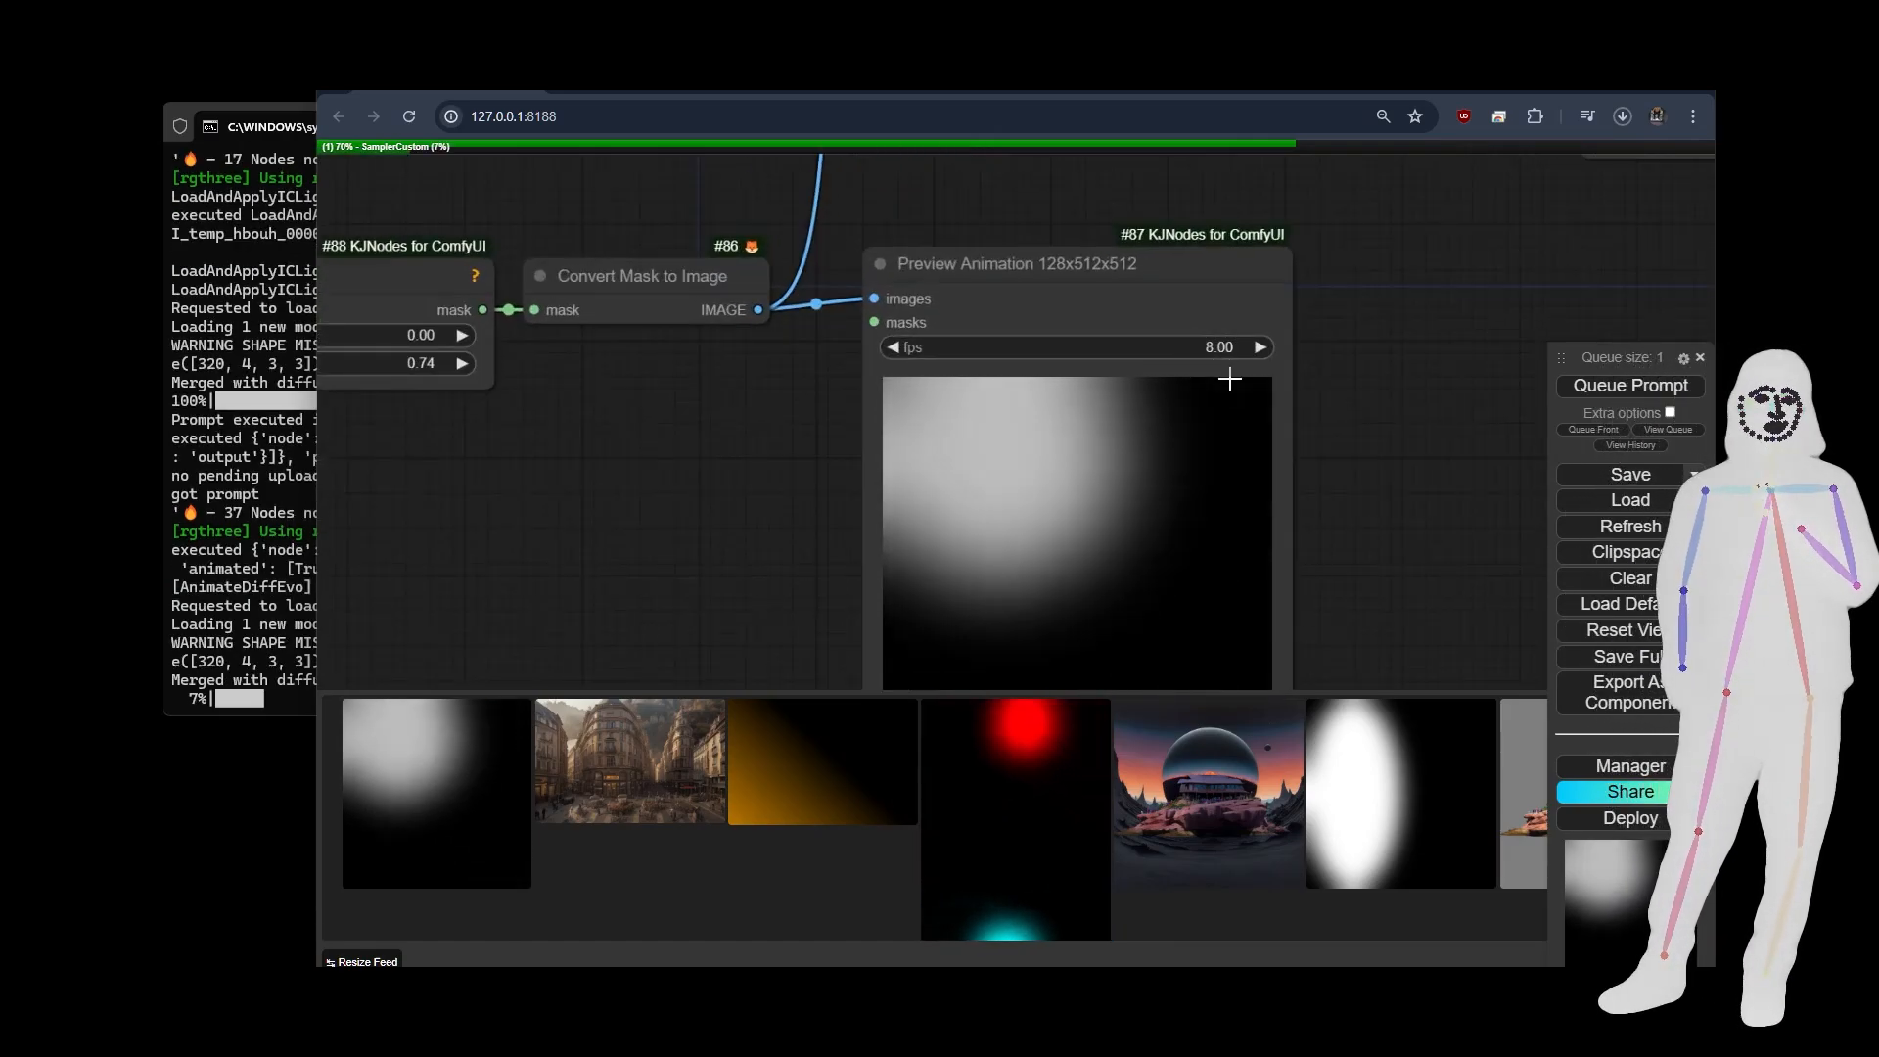
pyautogui.scroll(-2, 1324, 484)
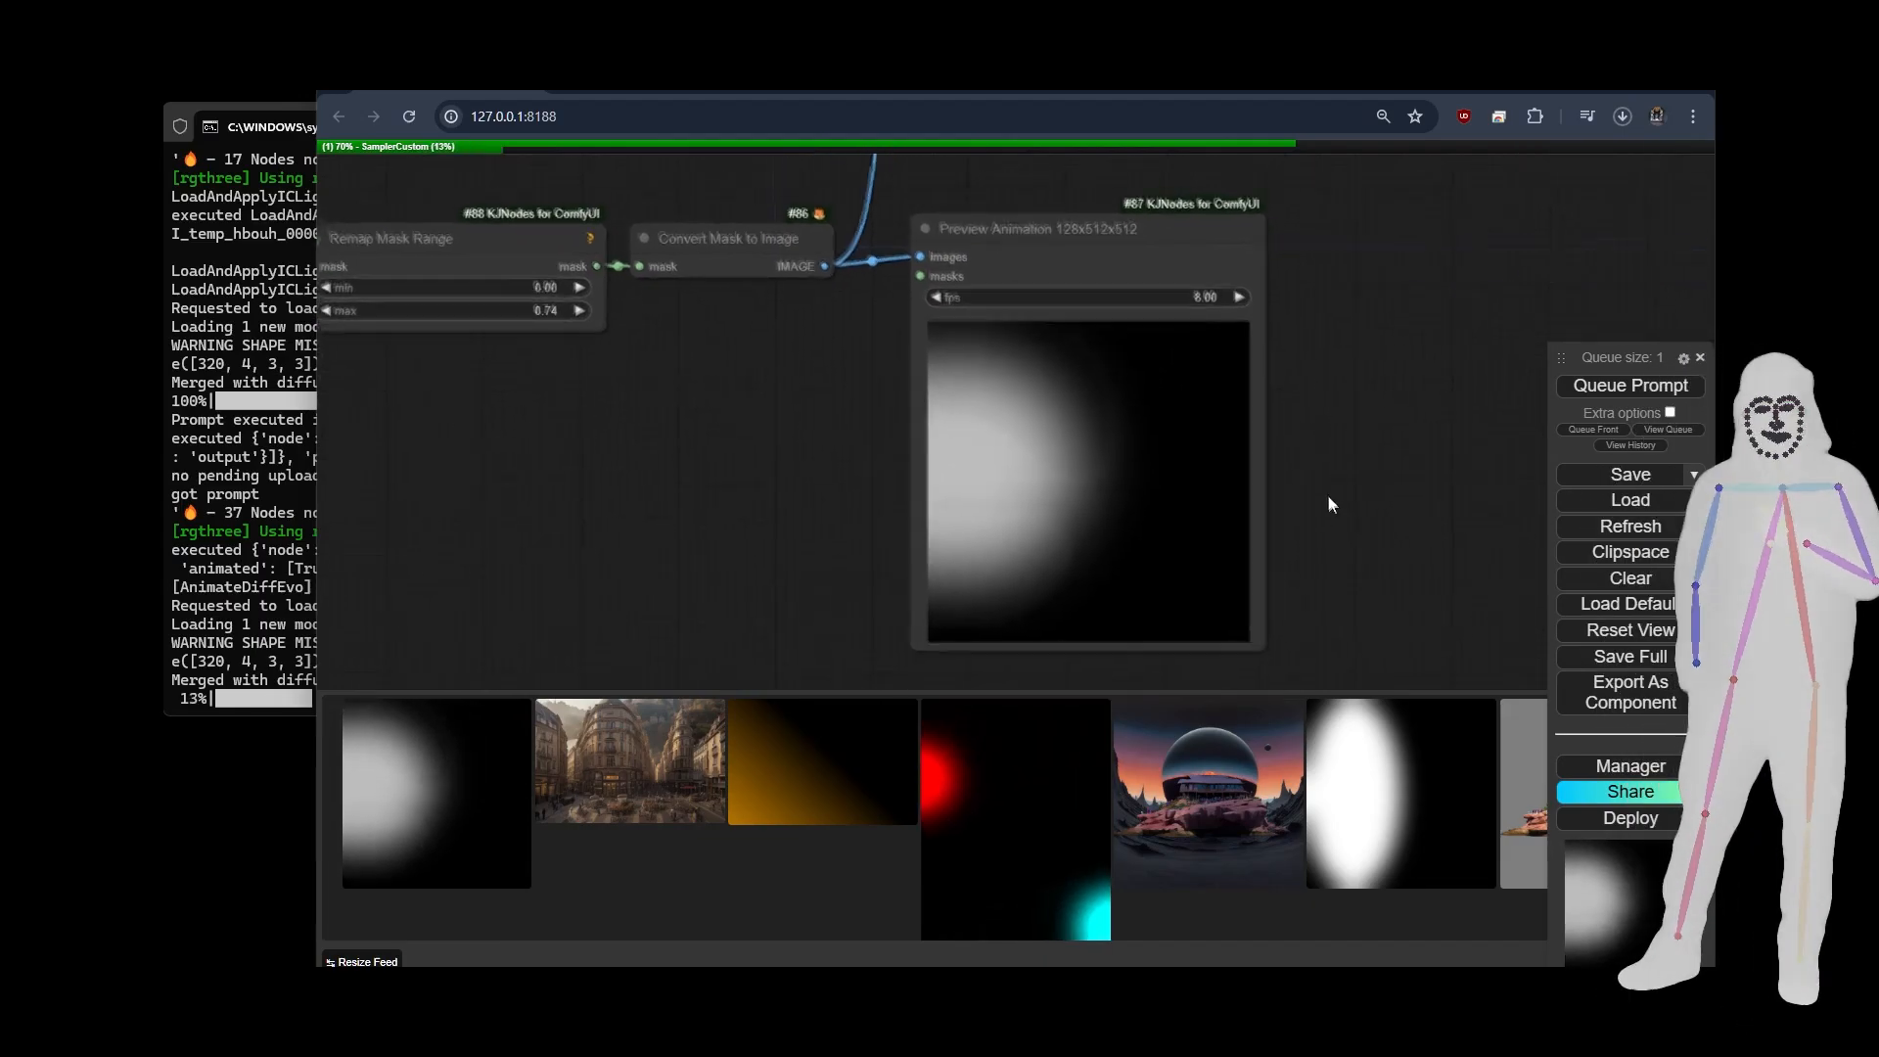
pyautogui.moveTo(1328, 497); pyautogui.dragTo(1320, 470)
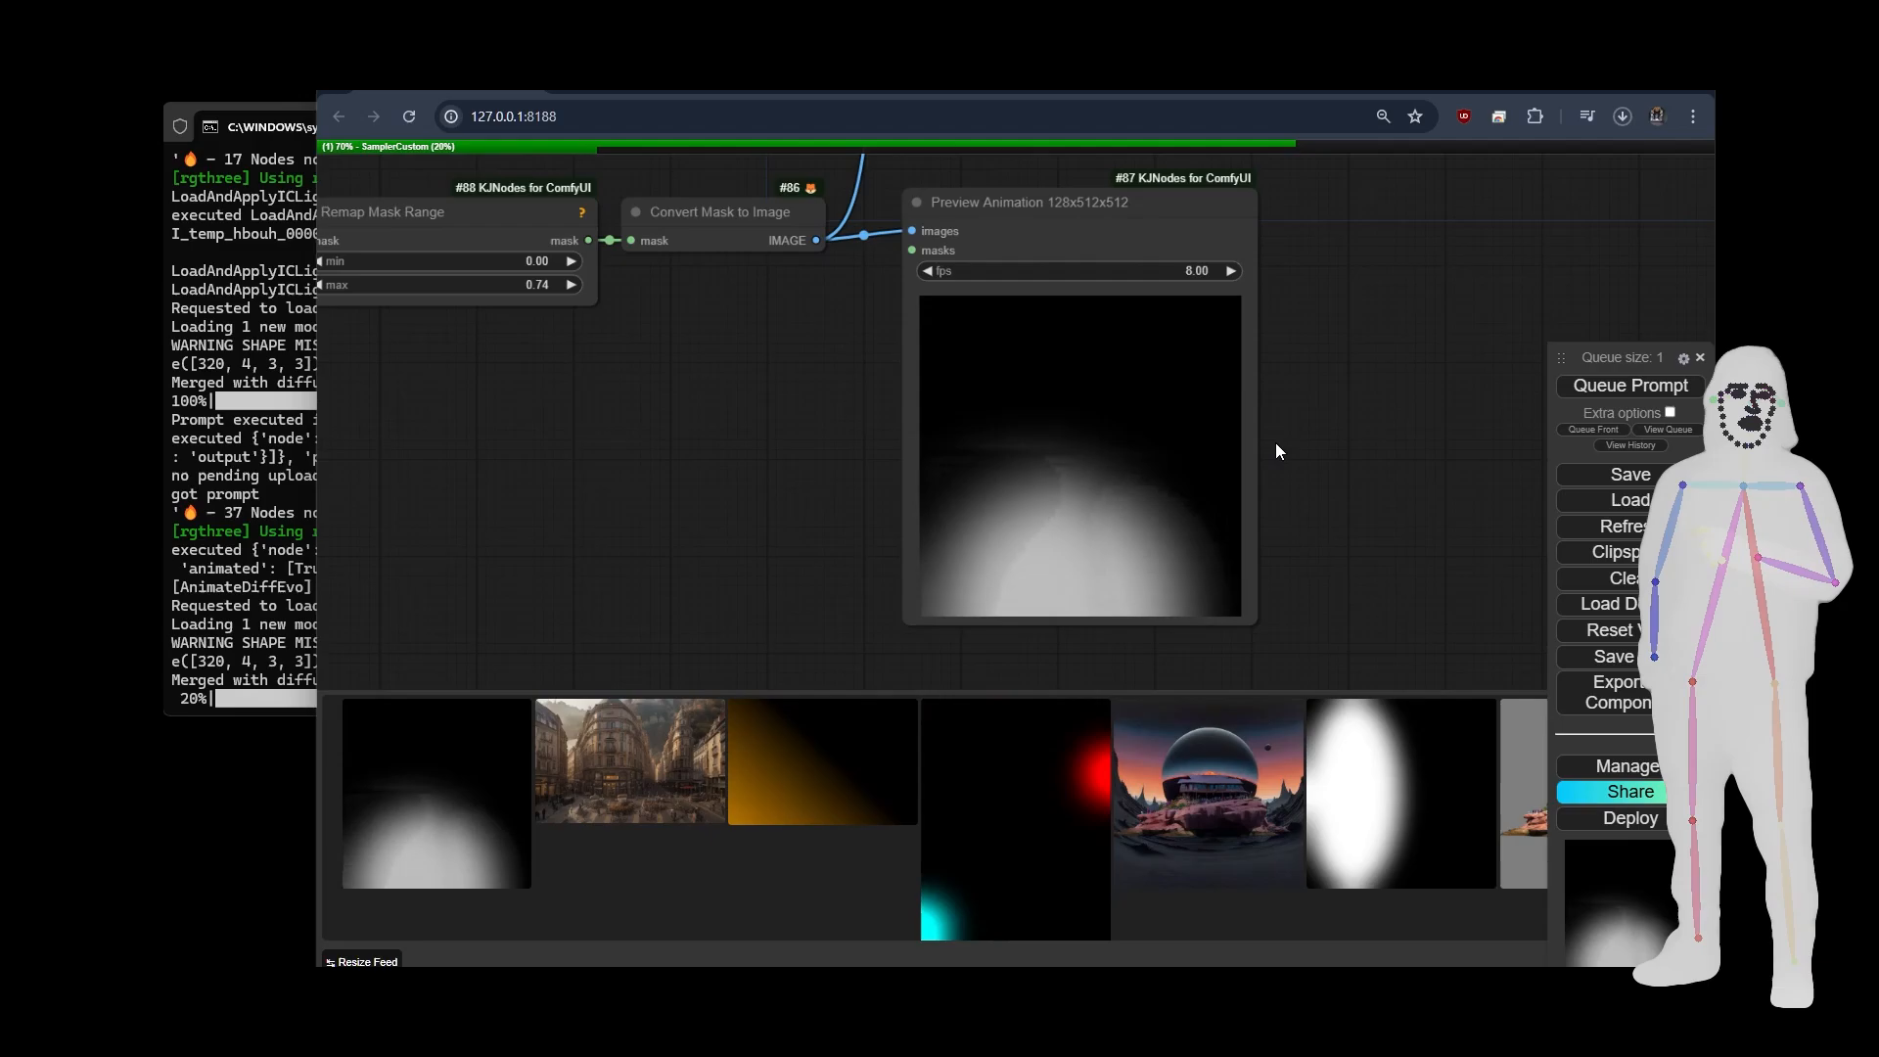
pyautogui.scroll(-10, 799, 497)
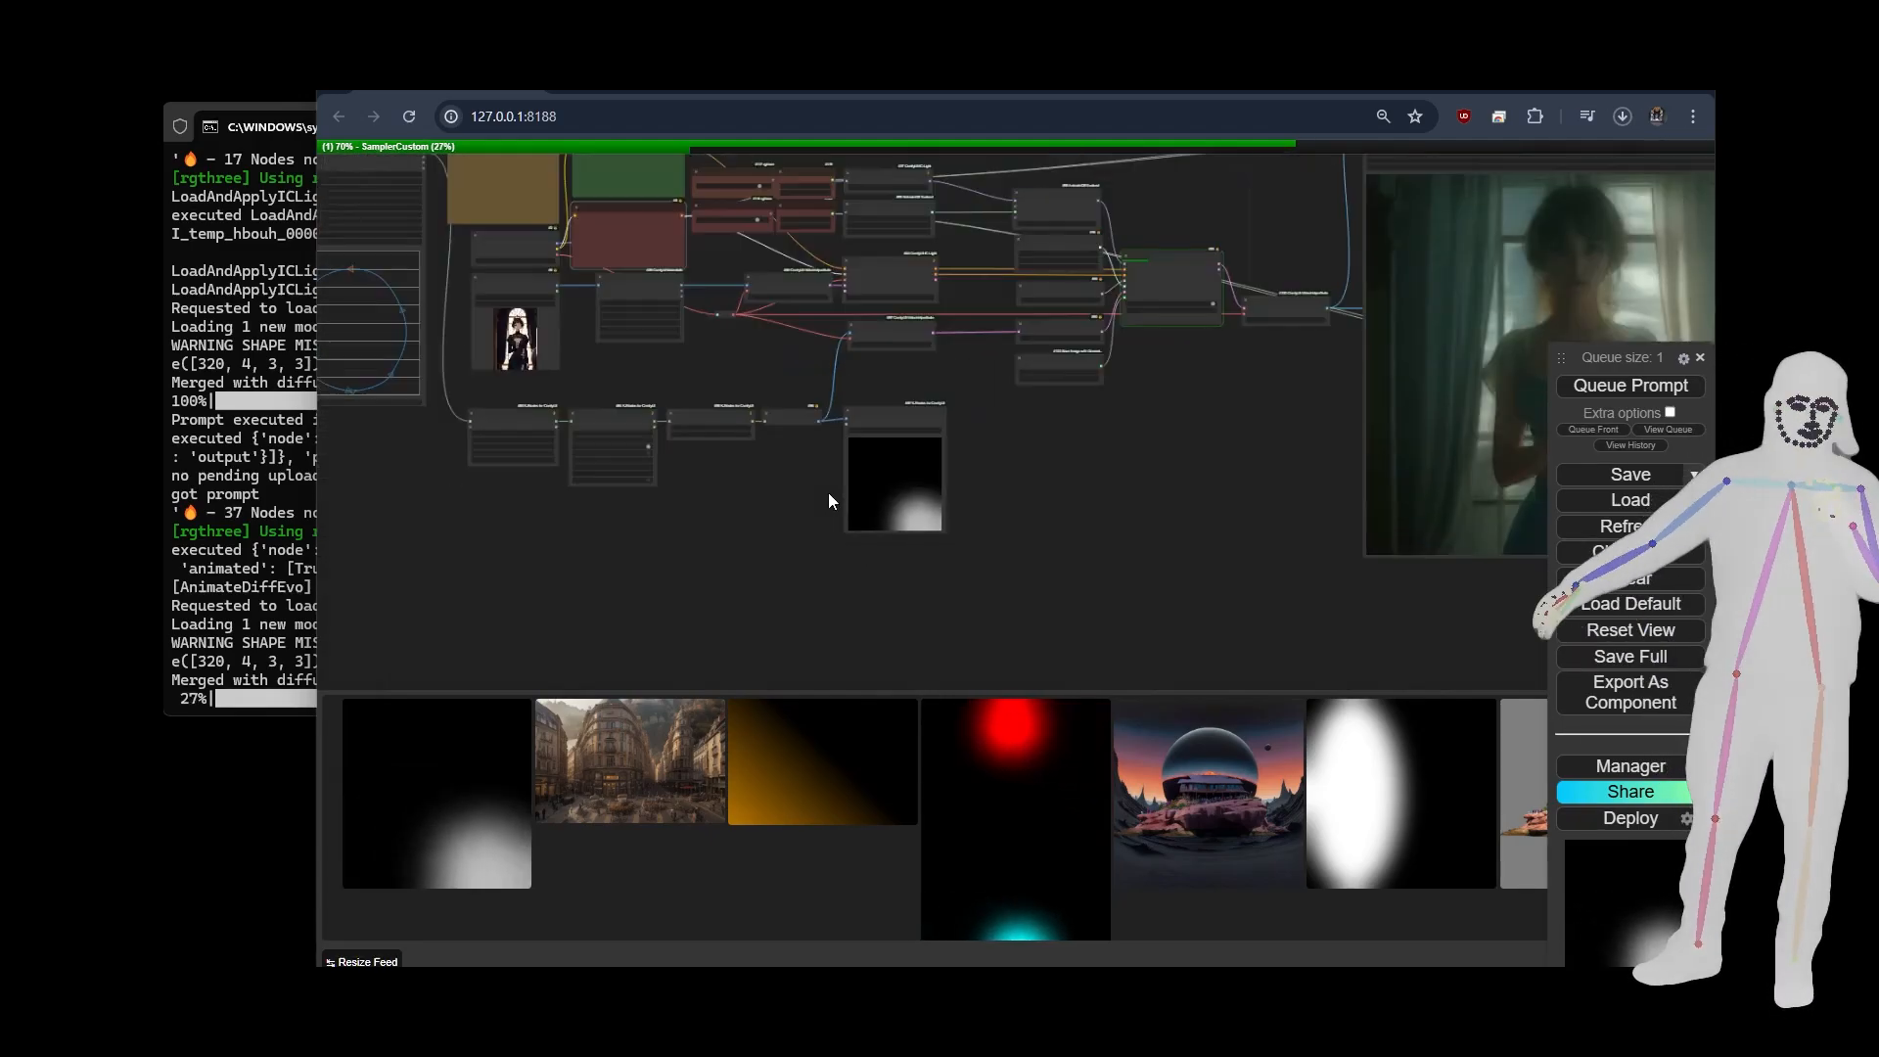
pyautogui.scroll(5, 876, 477)
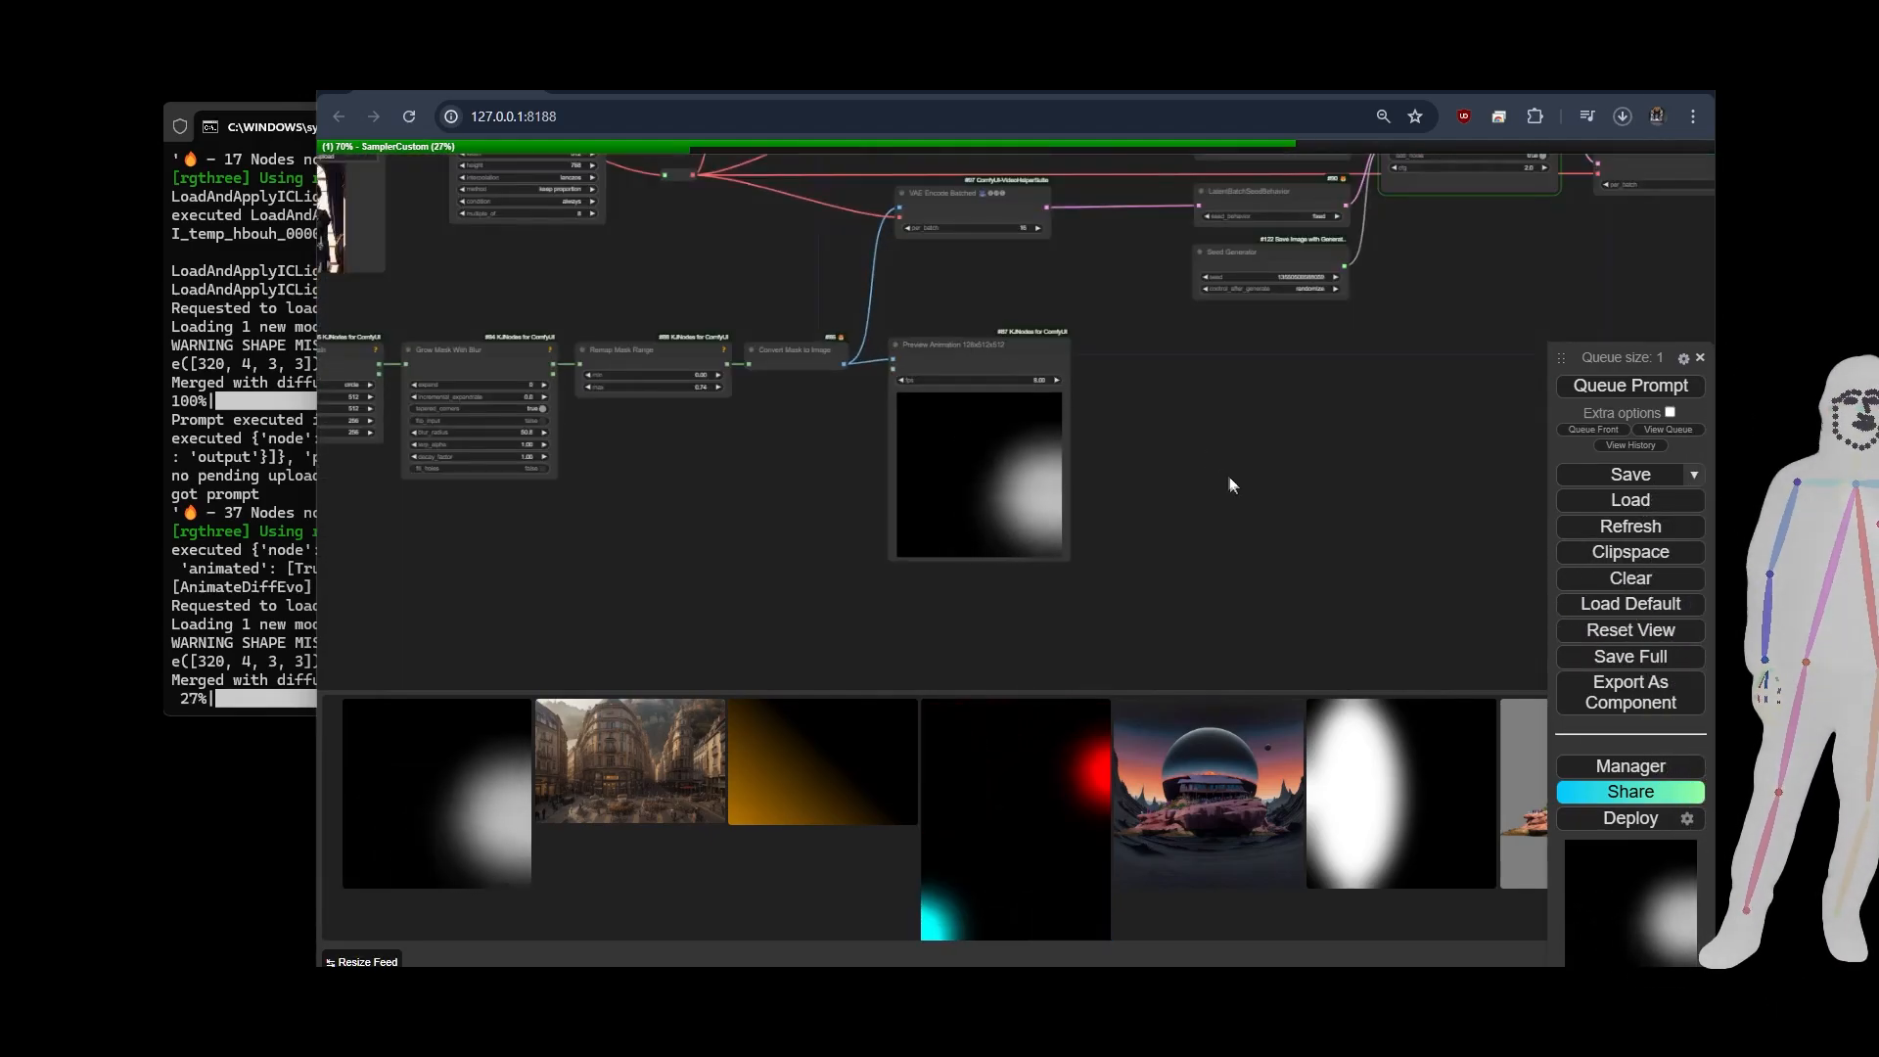
pyautogui.scroll(6, 1048, 387)
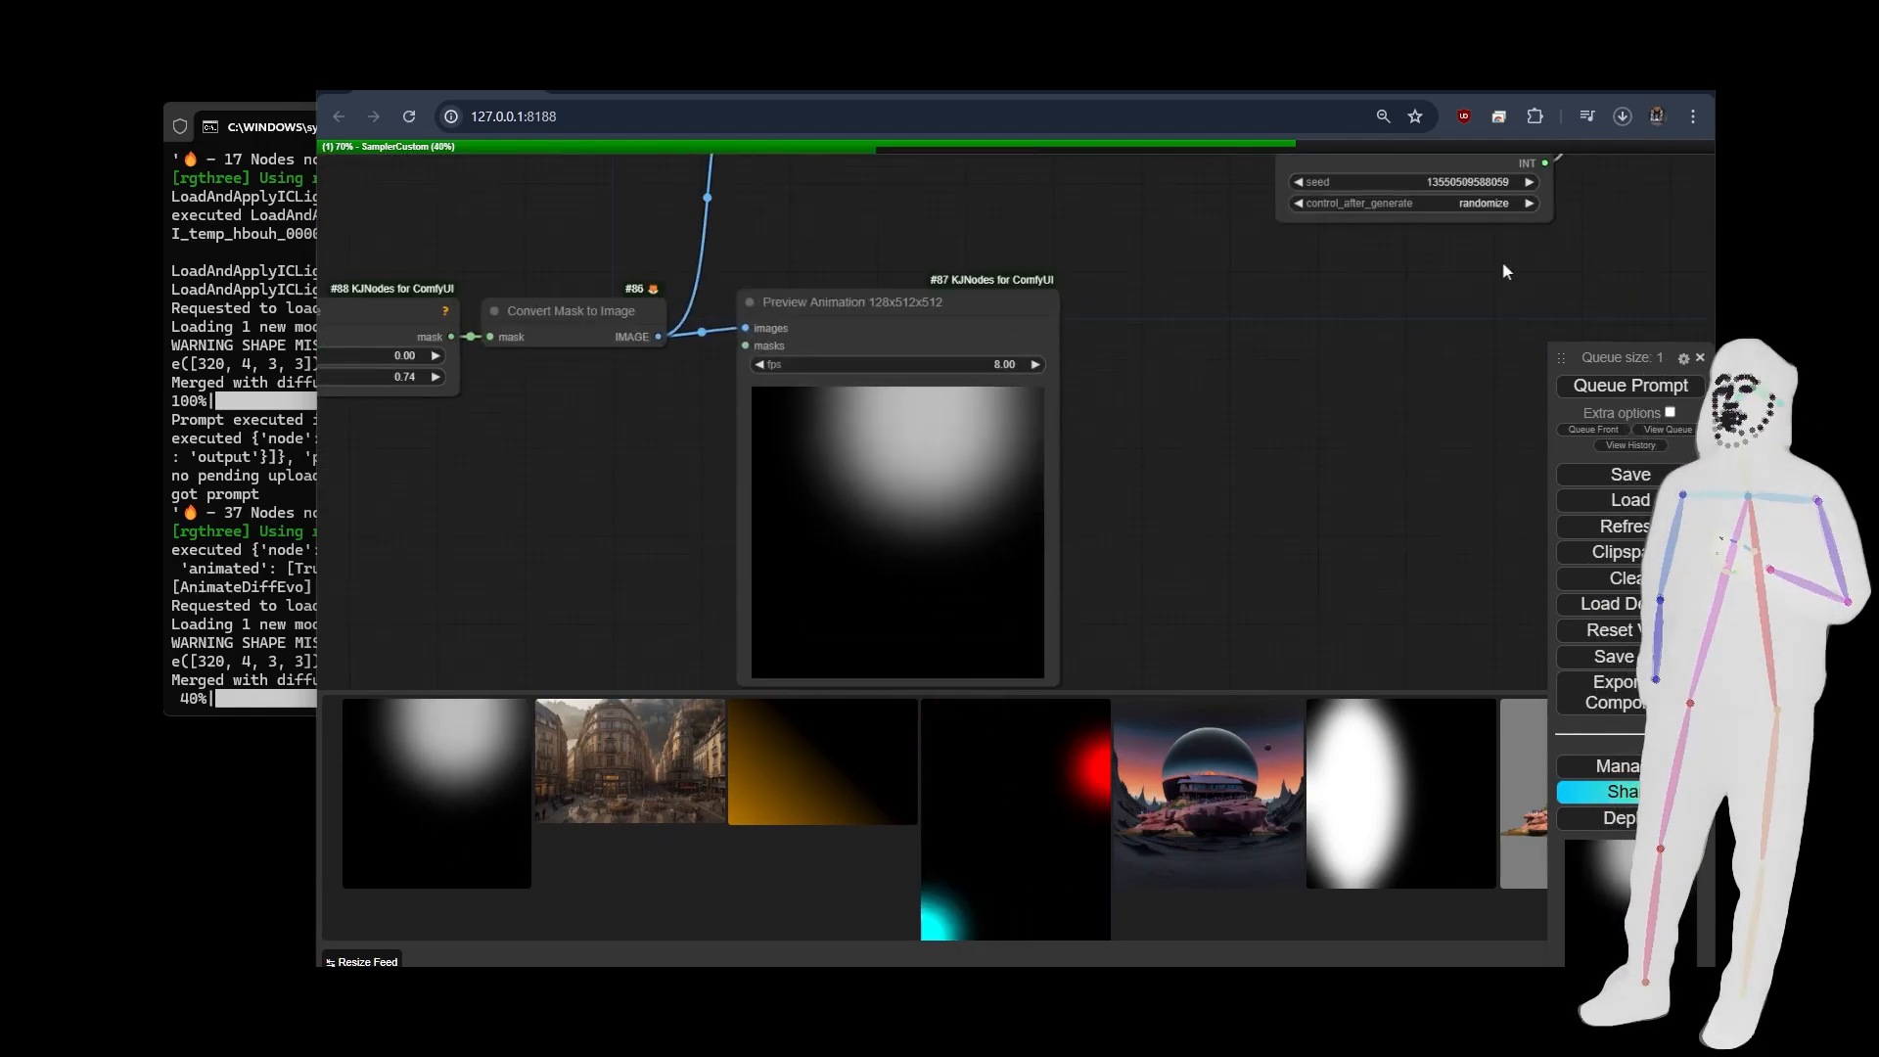
# Set the Preview Animation node's fps to 12.
pyautogui.click(1034, 363)
pyautogui.click(1035, 363)
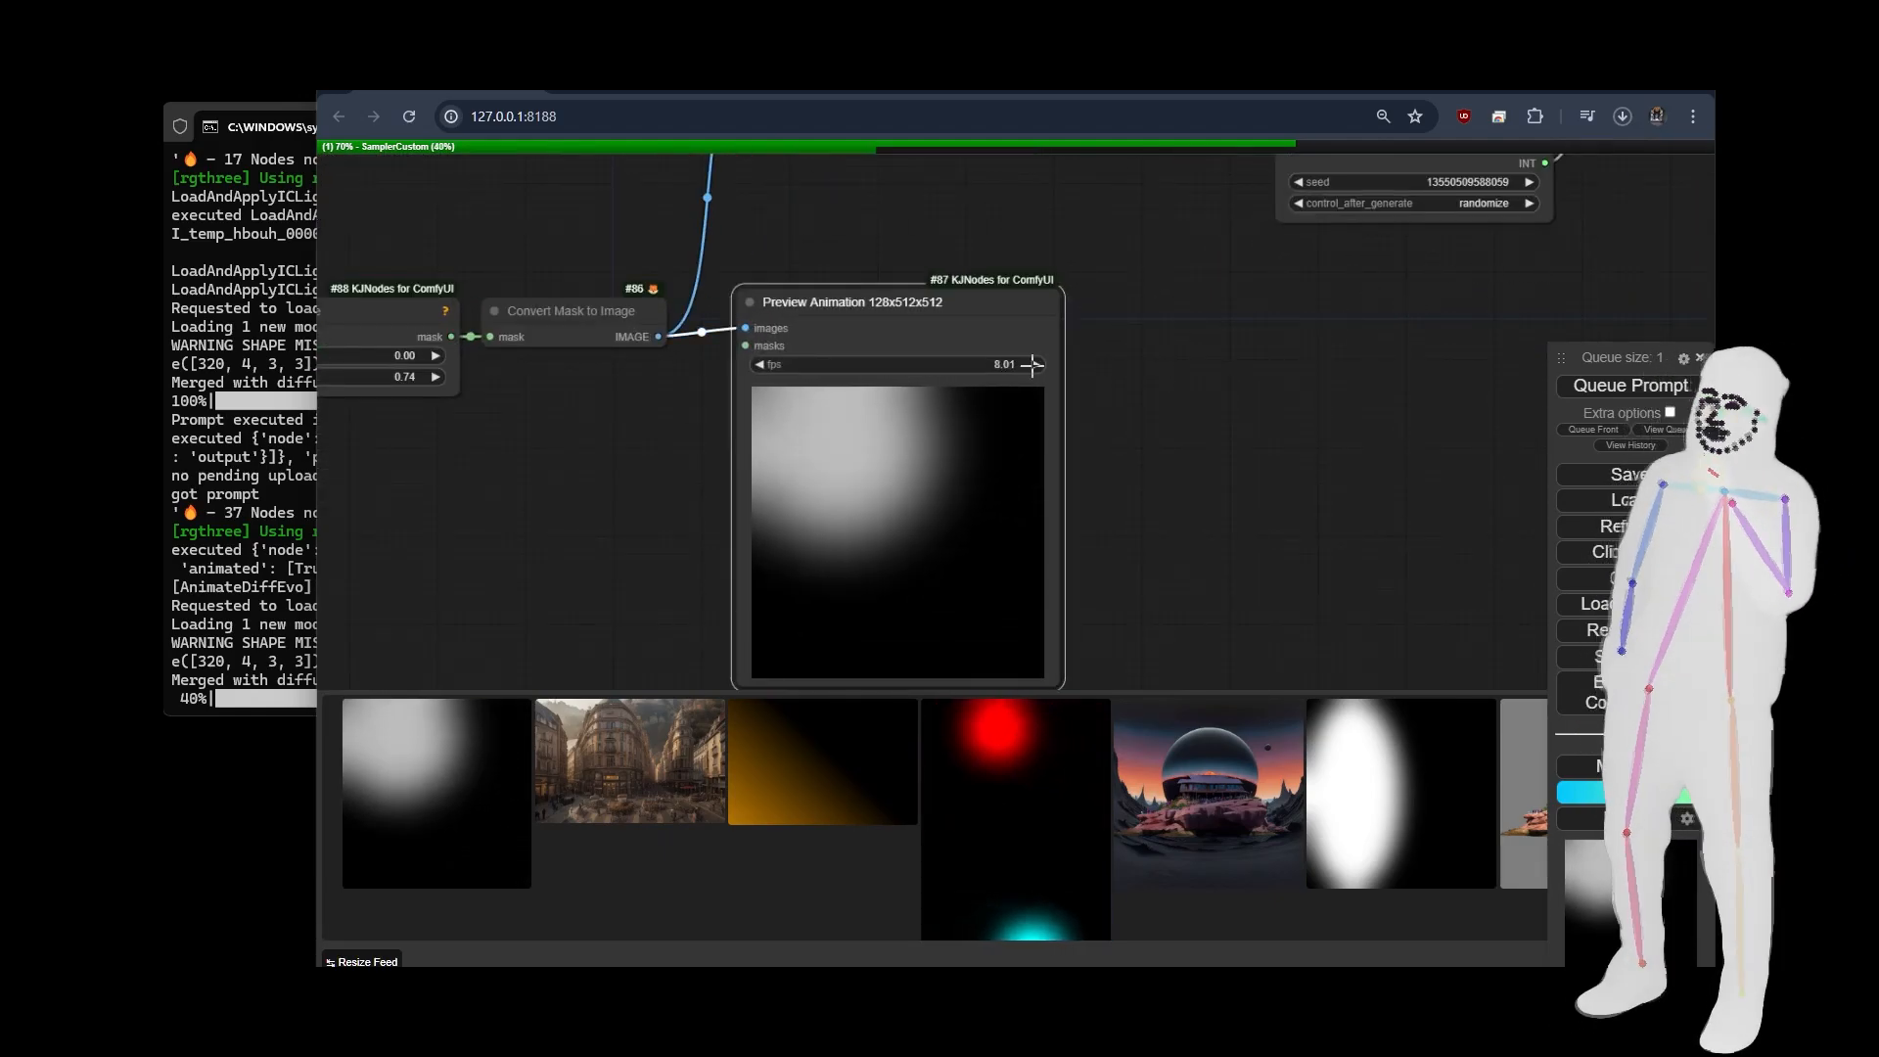
pyautogui.click(1036, 364)
pyautogui.click(1035, 364)
pyautogui.click(1035, 364)
pyautogui.click(1006, 356)
pyautogui.write('12')
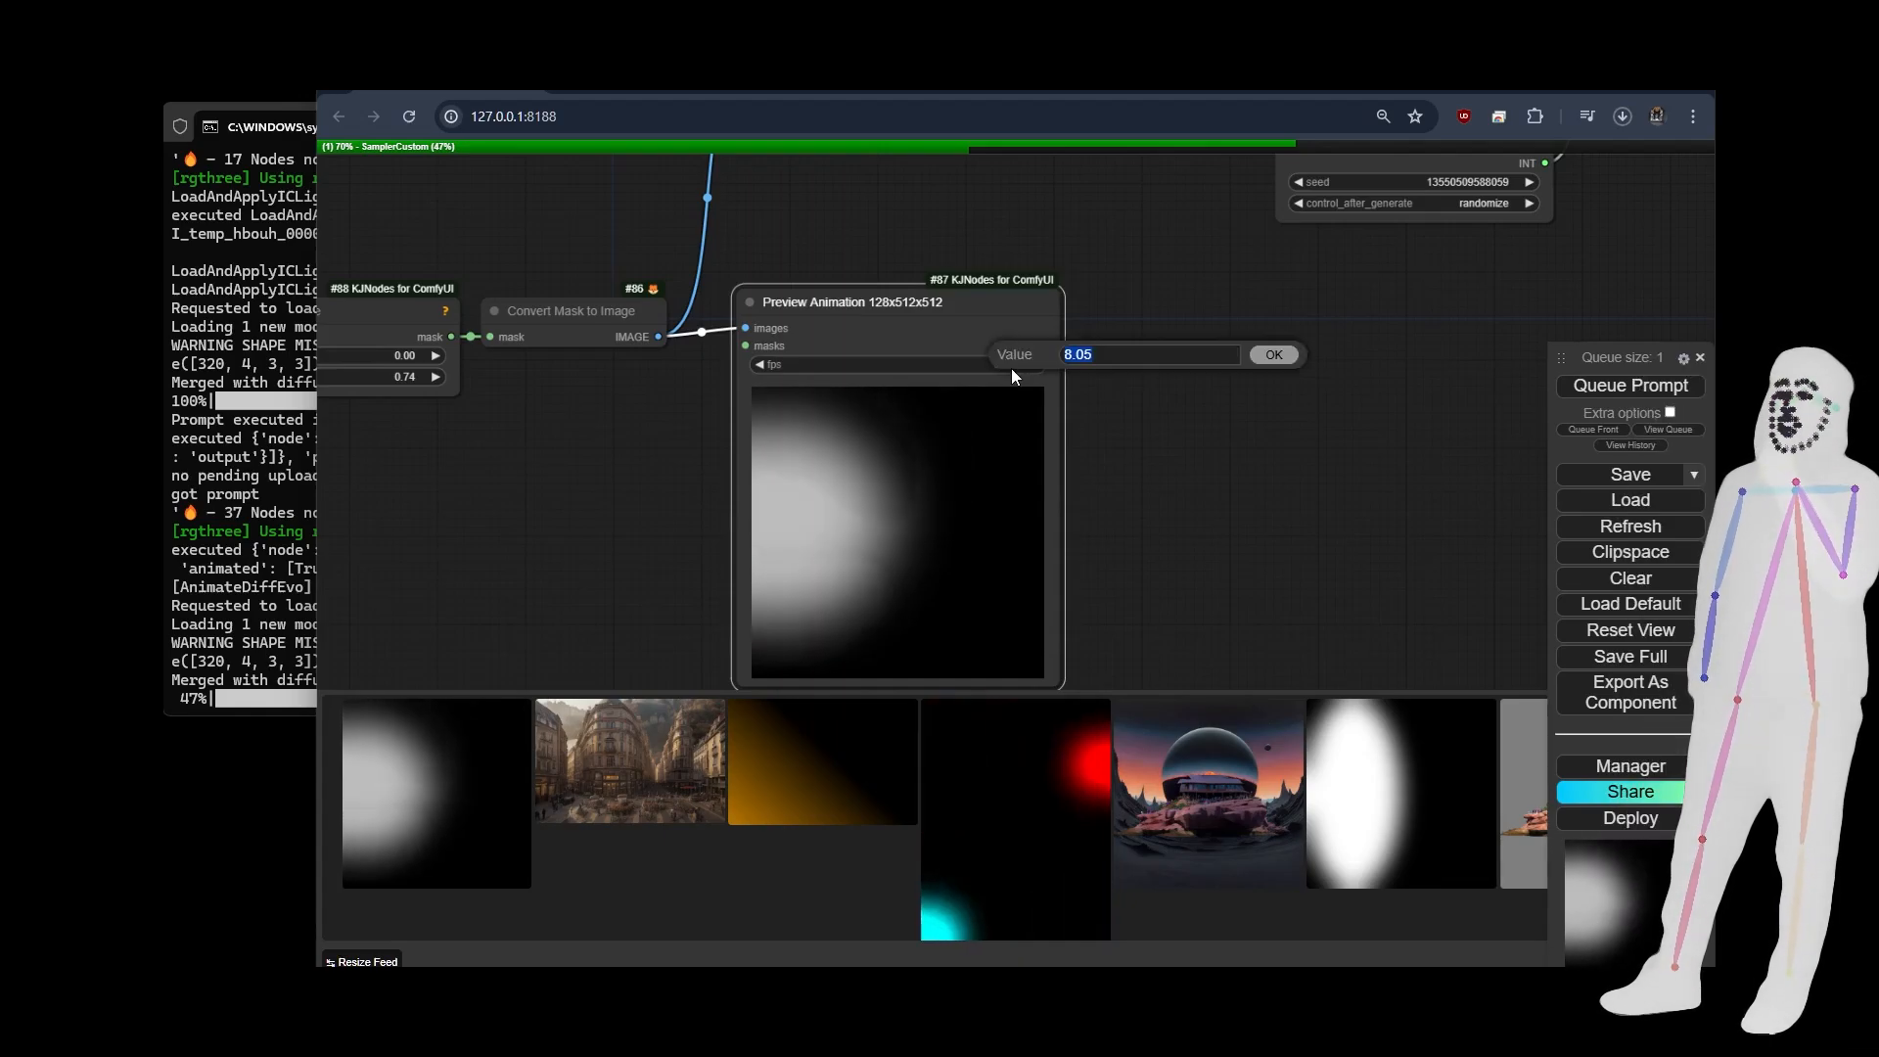
pyautogui.press('Return')
pyautogui.click(1151, 386)
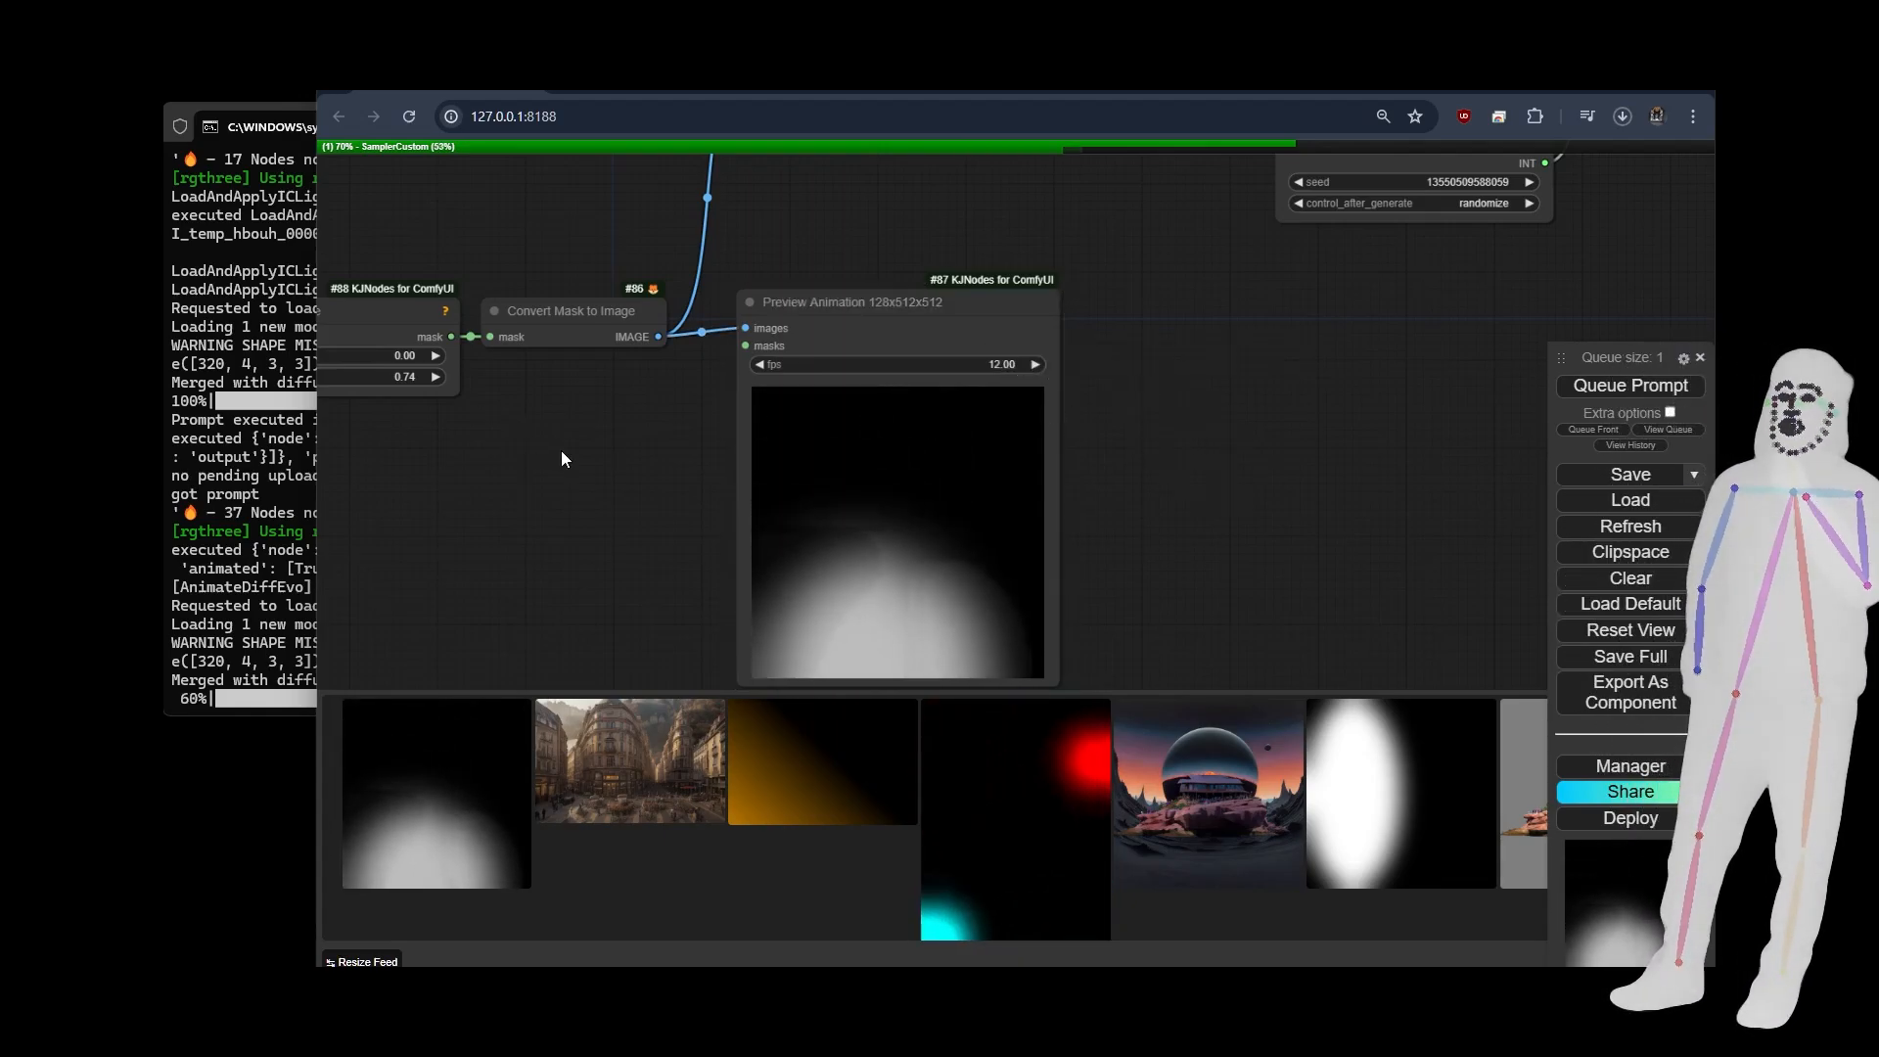
# Review the sampler, scheduler, IC-Light conditioning and prompt nodes while the video is being generated.
pyautogui.scroll(-5, 561, 450)
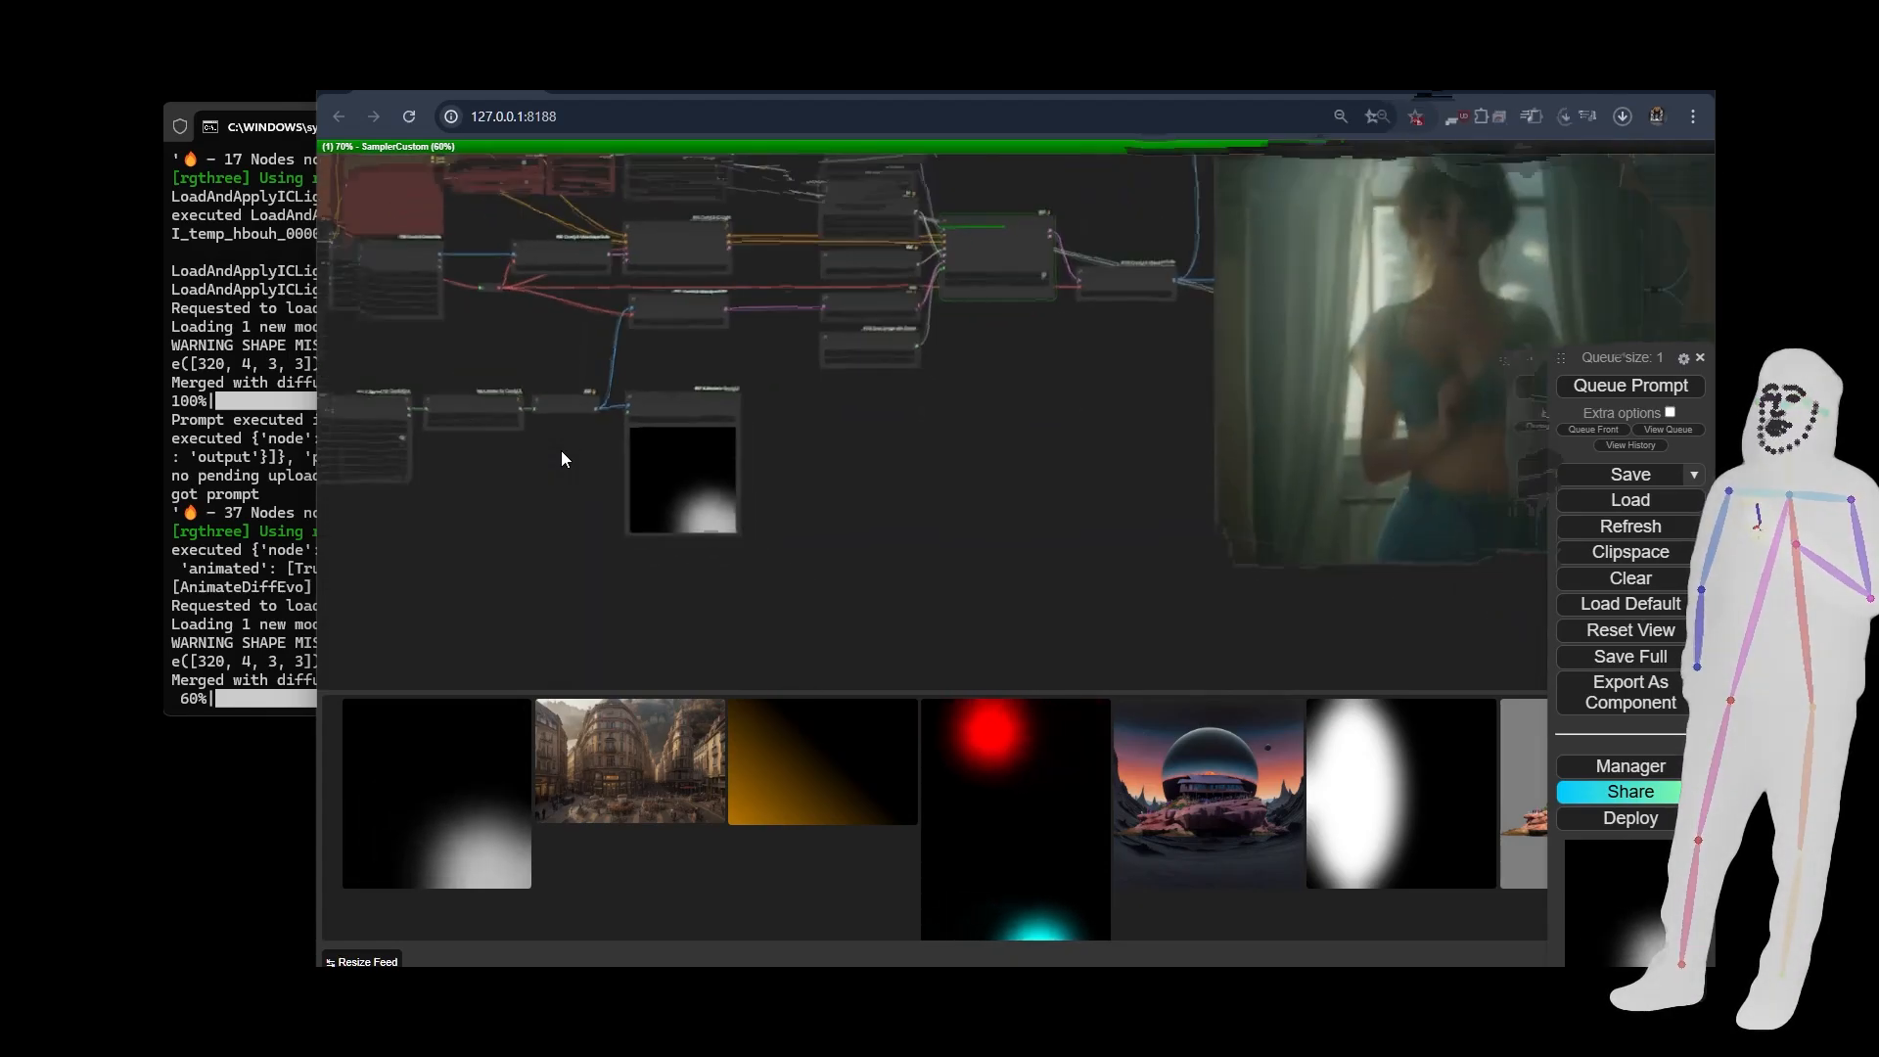
pyautogui.scroll(5, 940, 455)
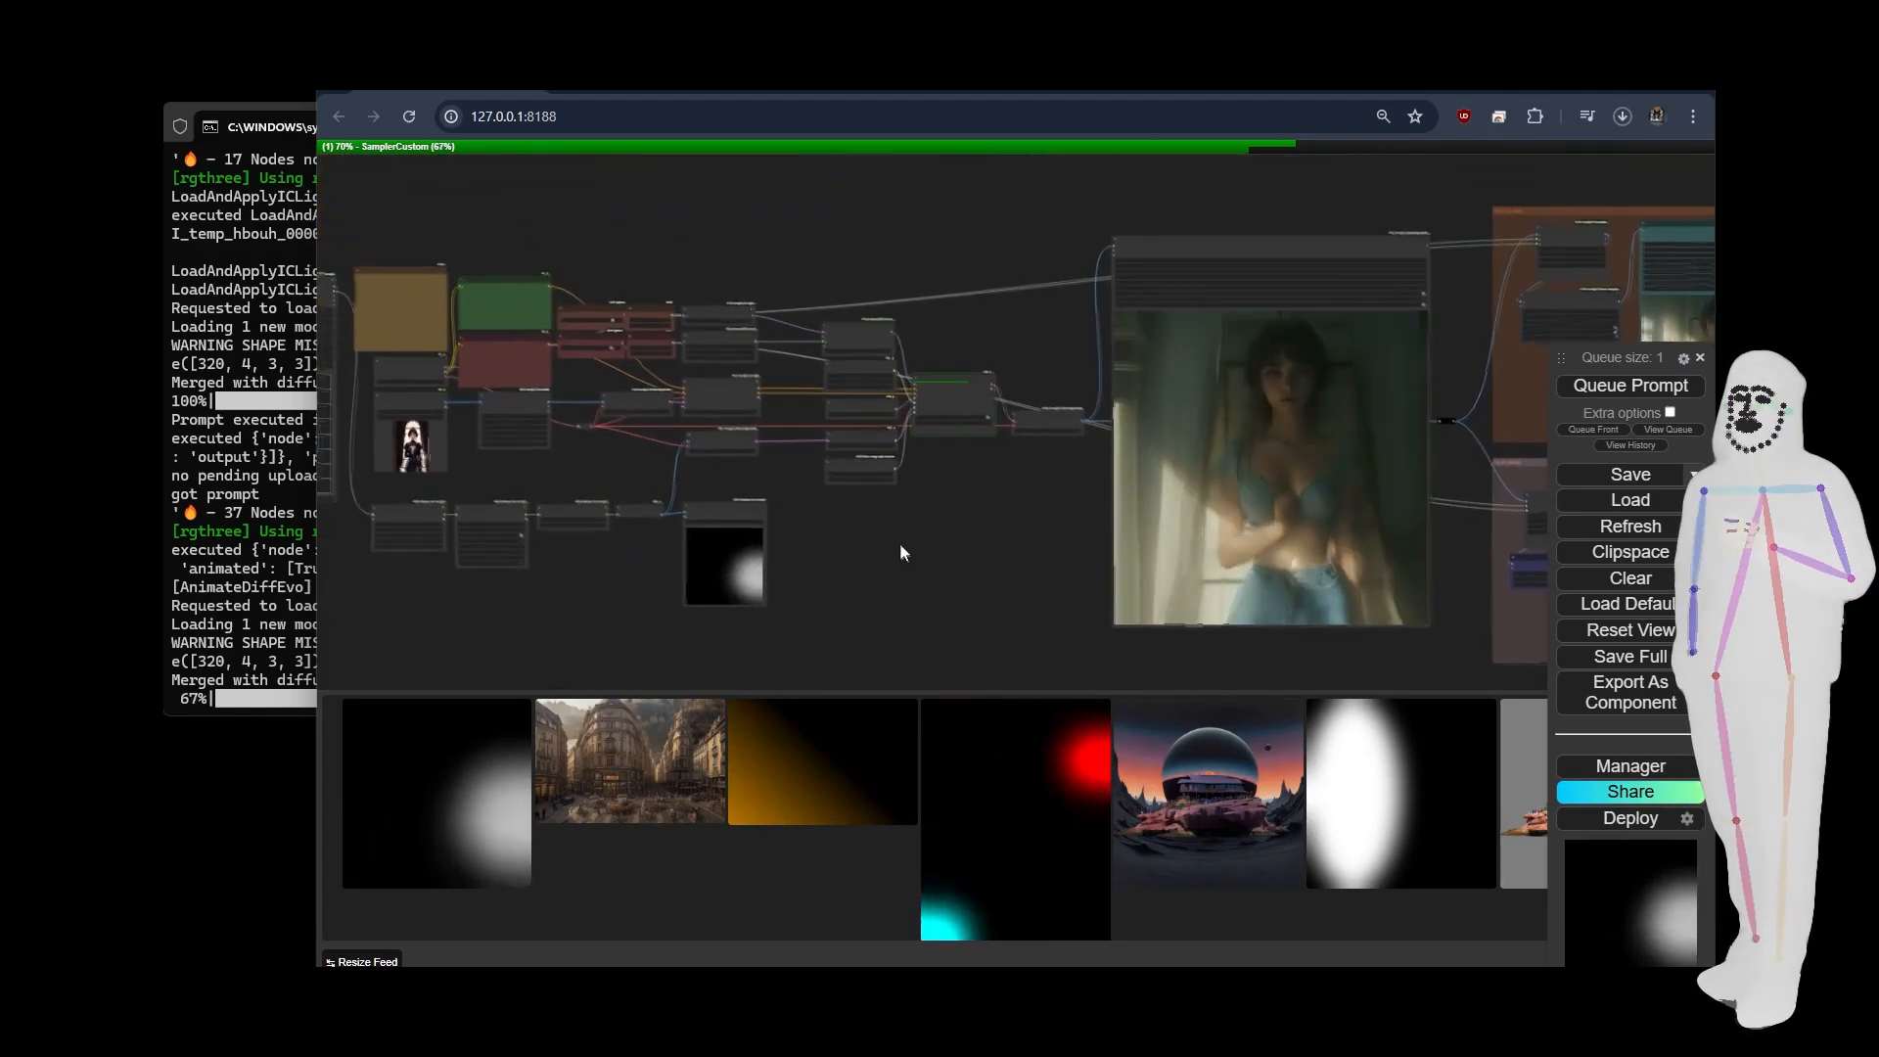
pyautogui.scroll(6, 906, 291)
pyautogui.scroll(-3, 933, 247)
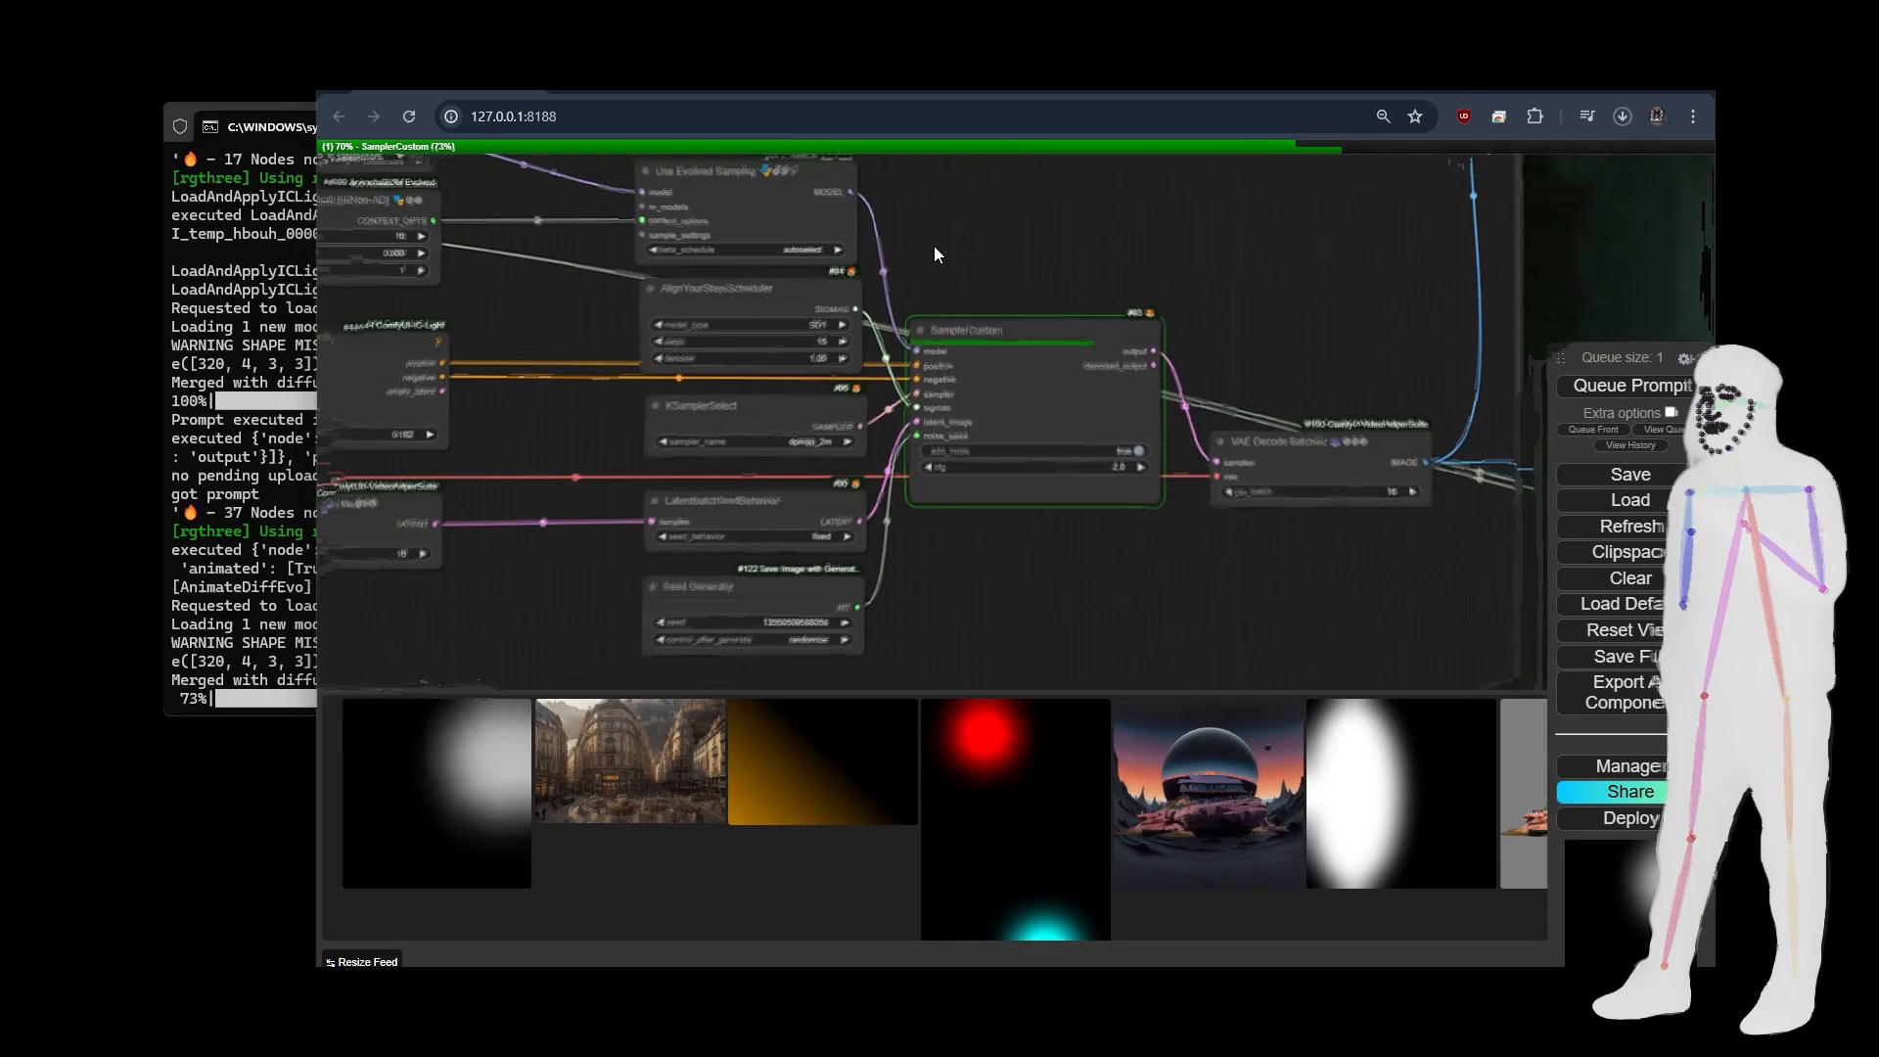
pyautogui.moveTo(677, 295); pyautogui.dragTo(763, 313)
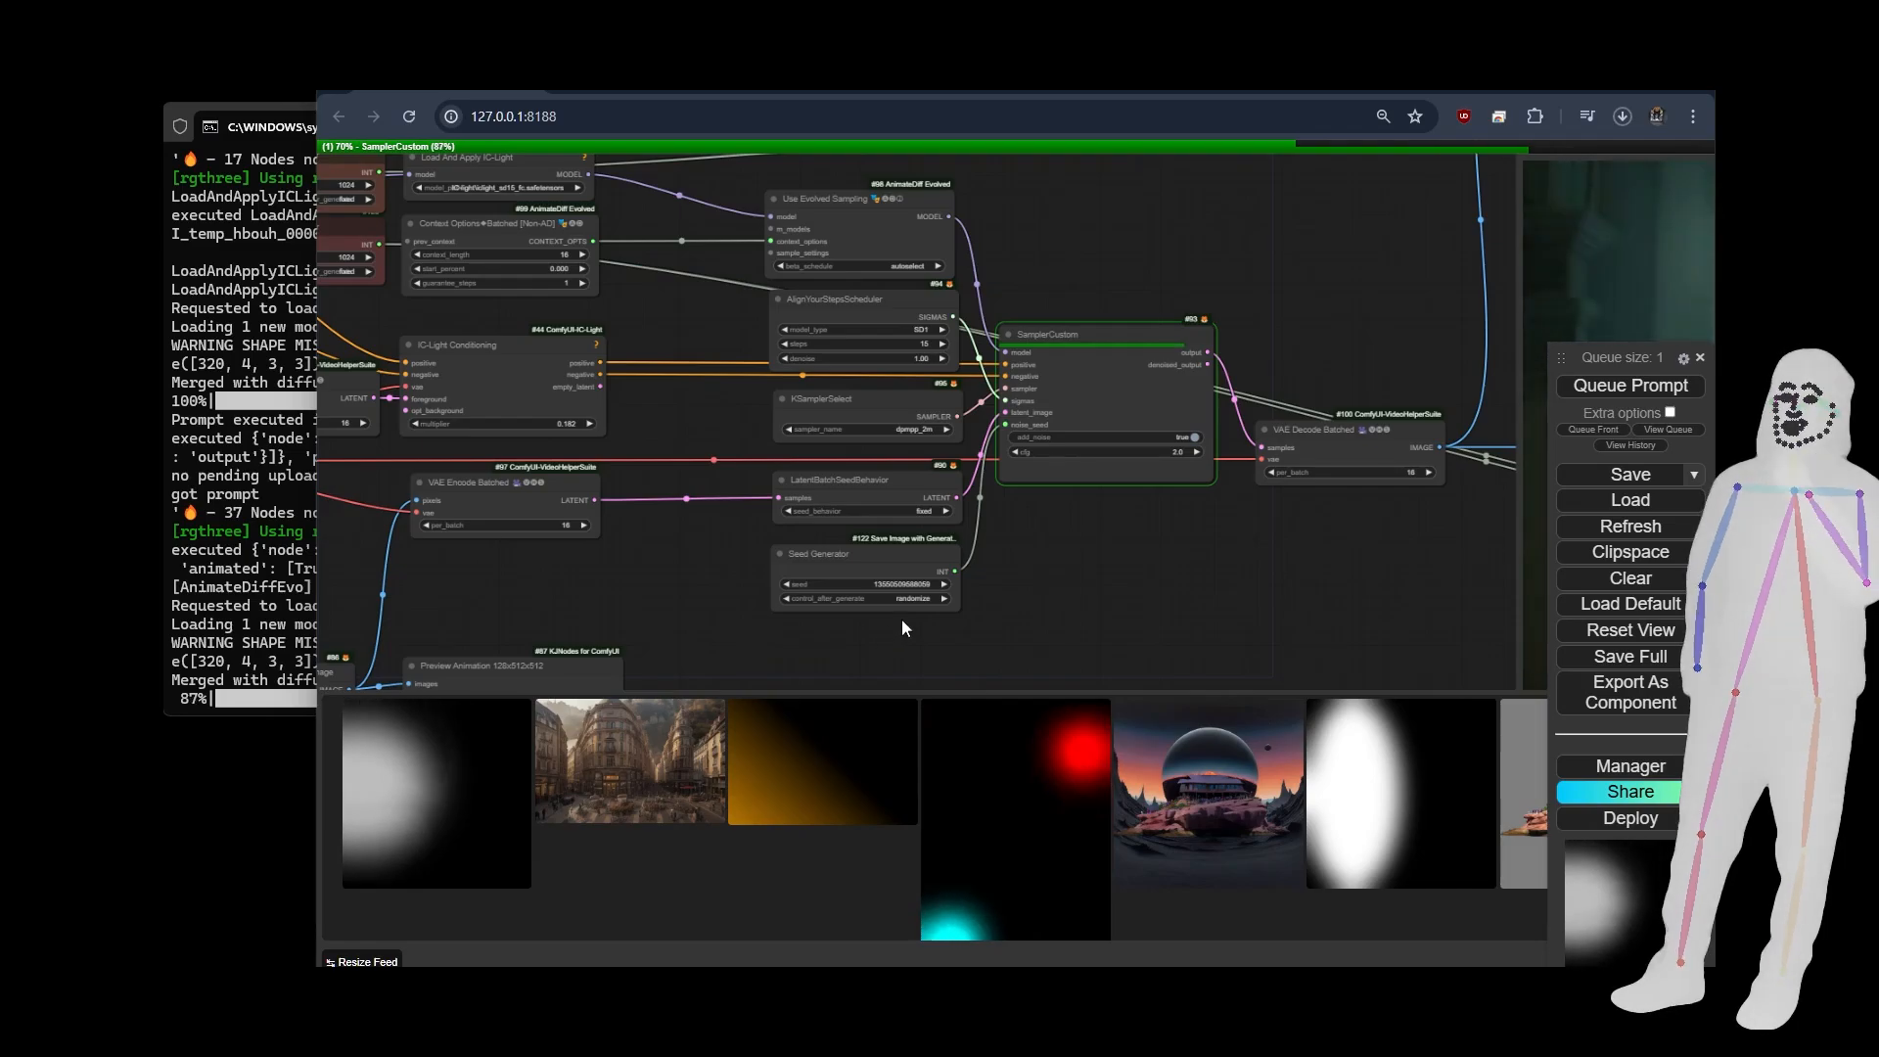
pyautogui.moveTo(641, 411); pyautogui.dragTo(988, 481)
pyautogui.moveTo(729, 388); pyautogui.dragTo(947, 444)
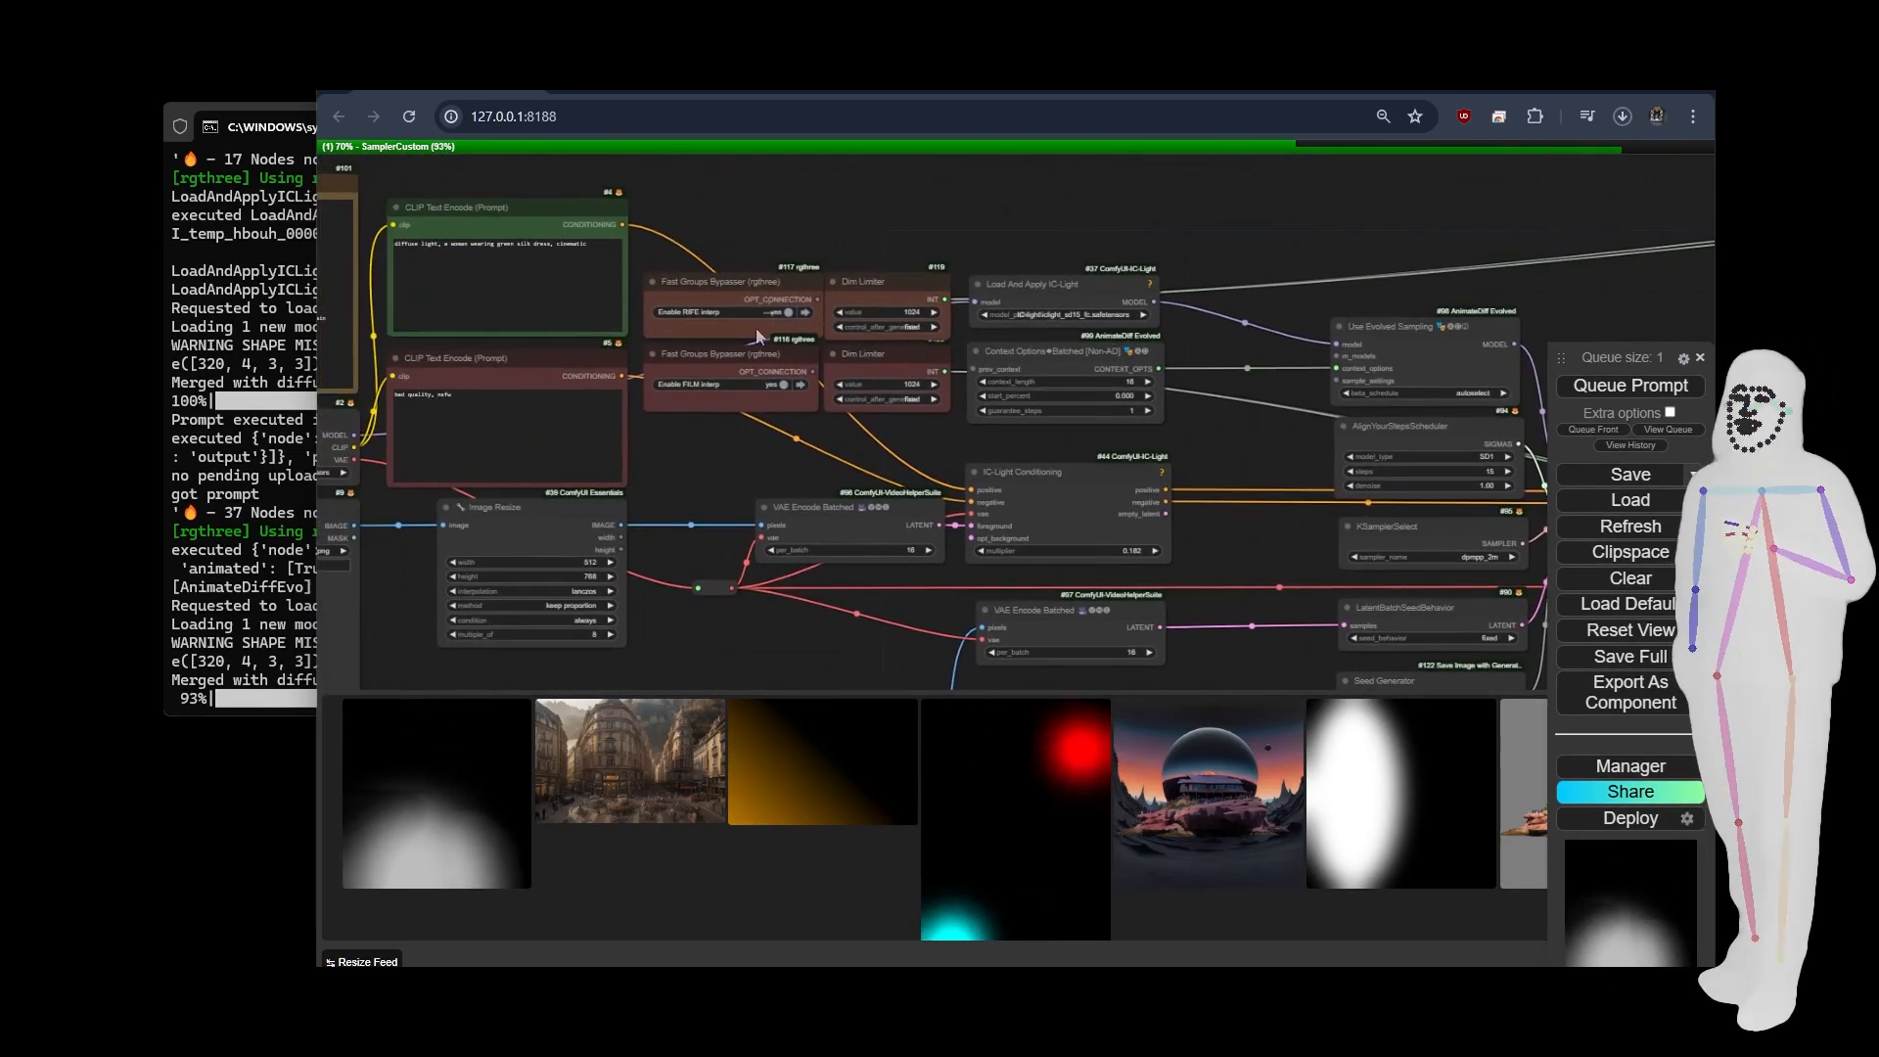
pyautogui.moveTo(687, 435); pyautogui.dragTo(944, 464)
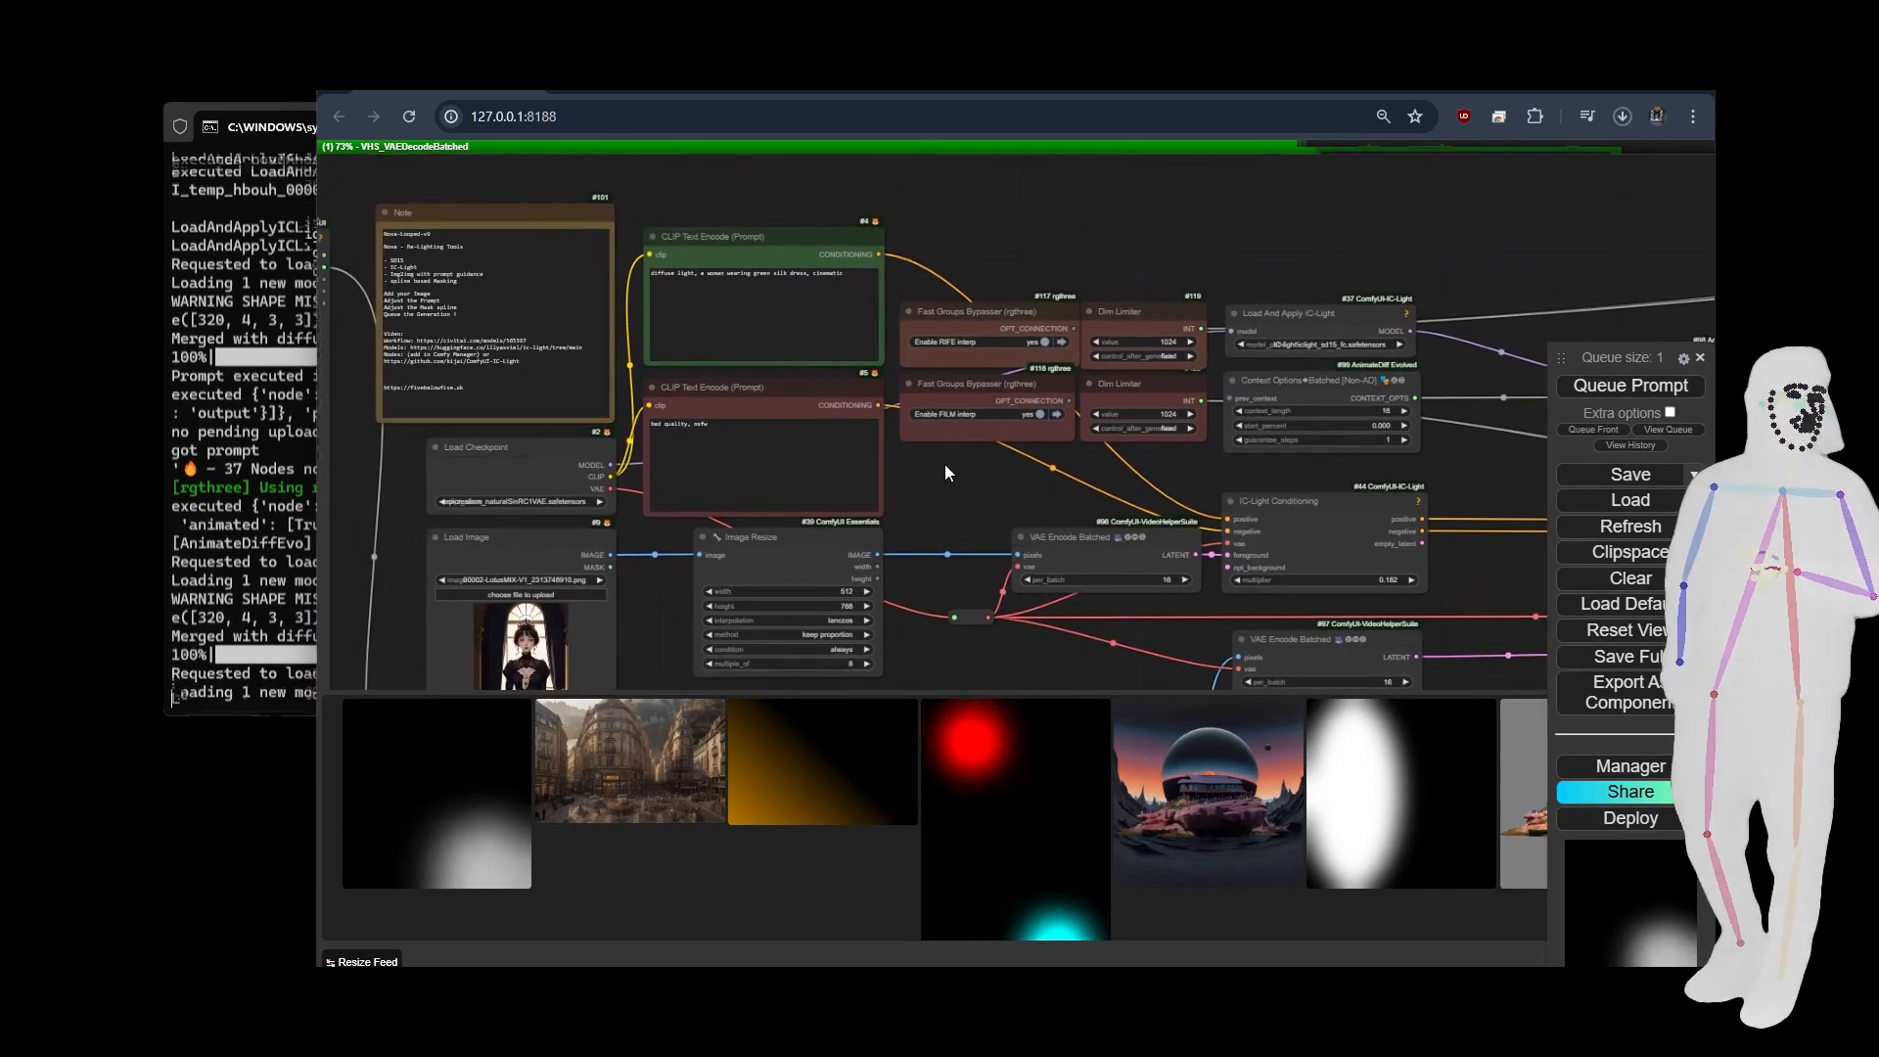
pyautogui.scroll(-7, 519, 181)
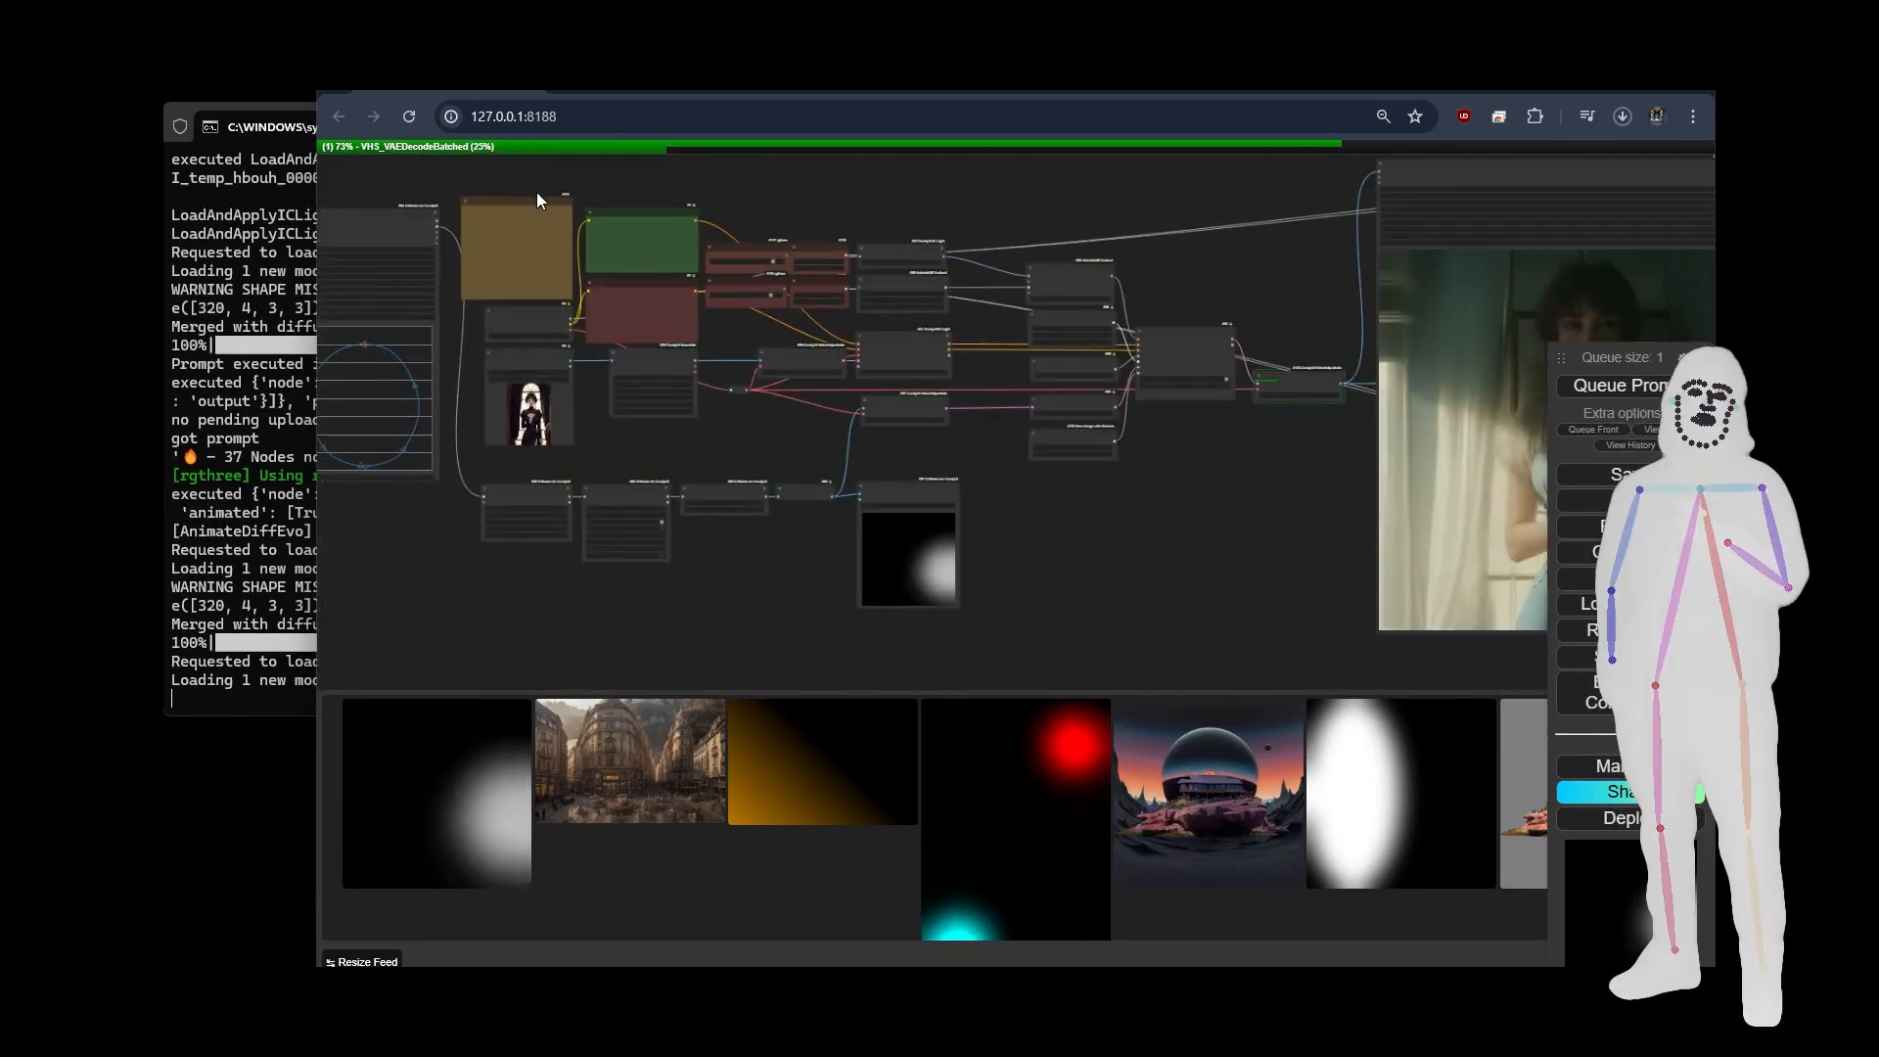
pyautogui.moveTo(1229, 513); pyautogui.dragTo(1155, 517)
pyautogui.scroll(7, 1138, 386)
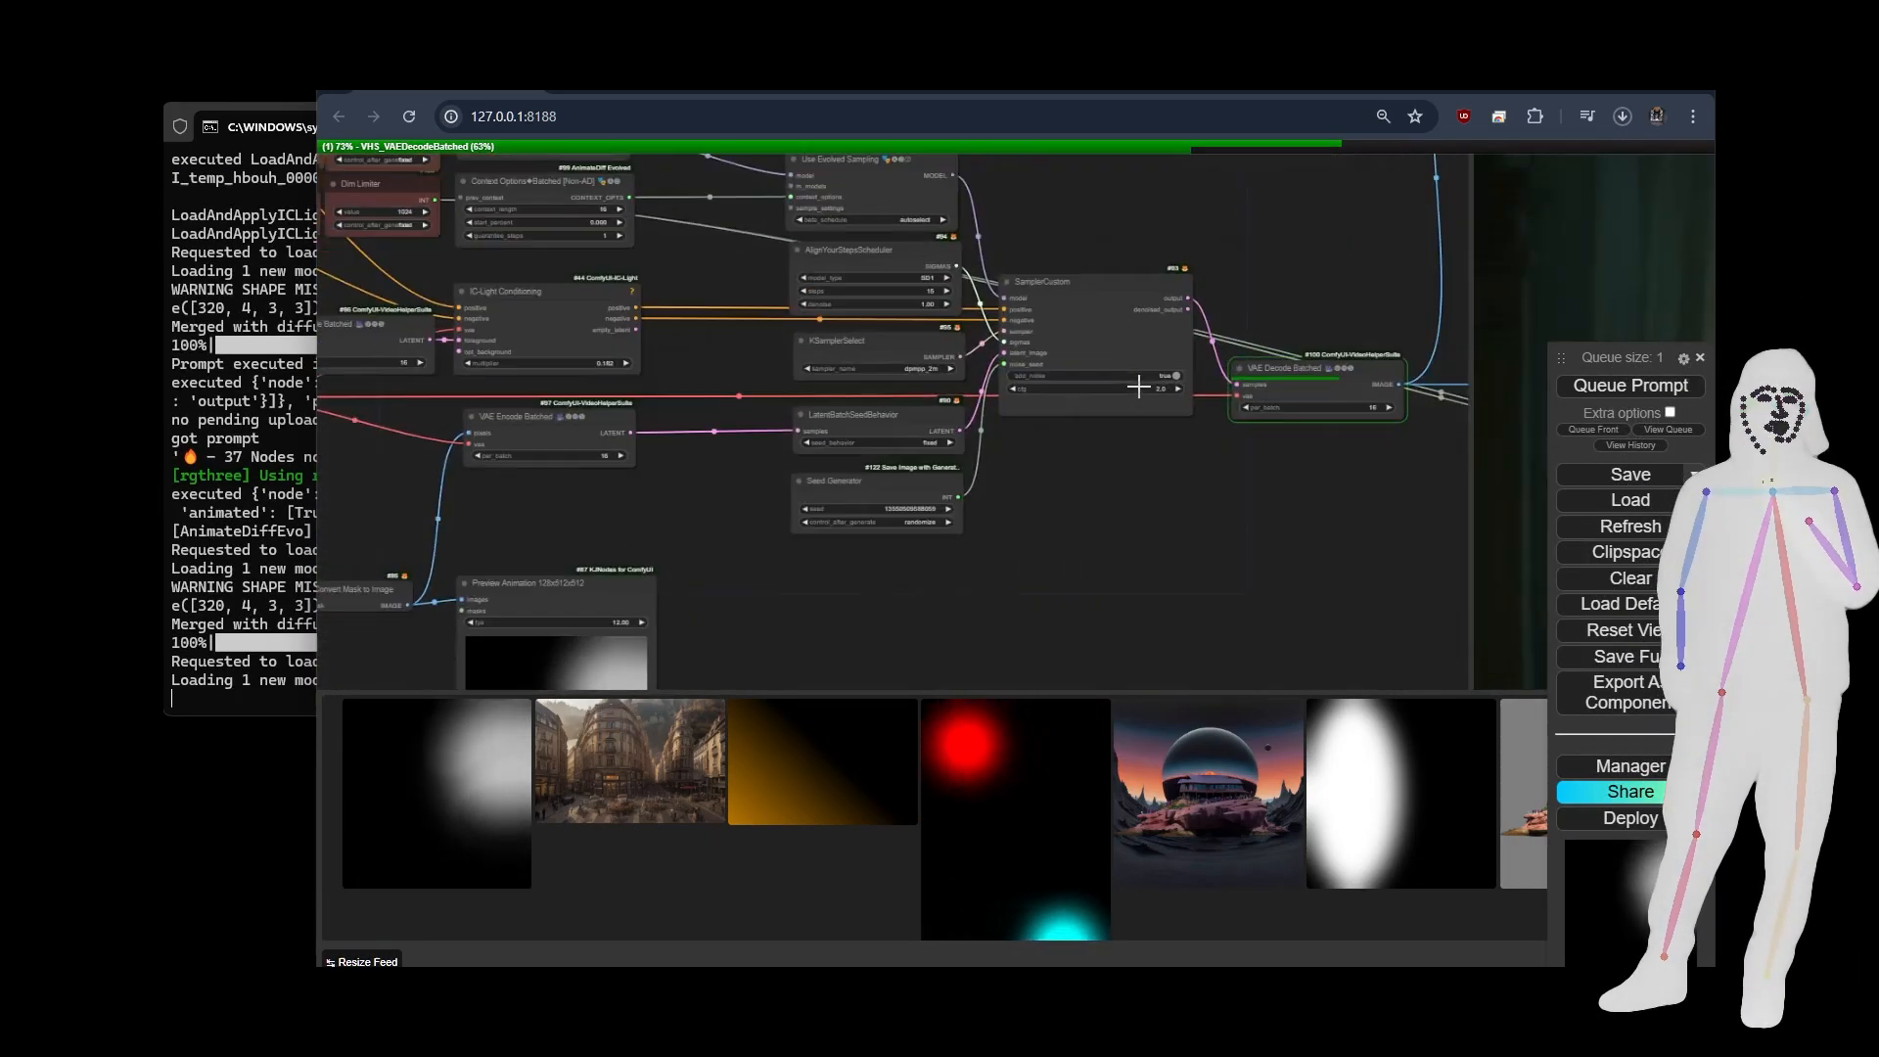
pyautogui.moveTo(1024, 172); pyautogui.dragTo(1047, 269)
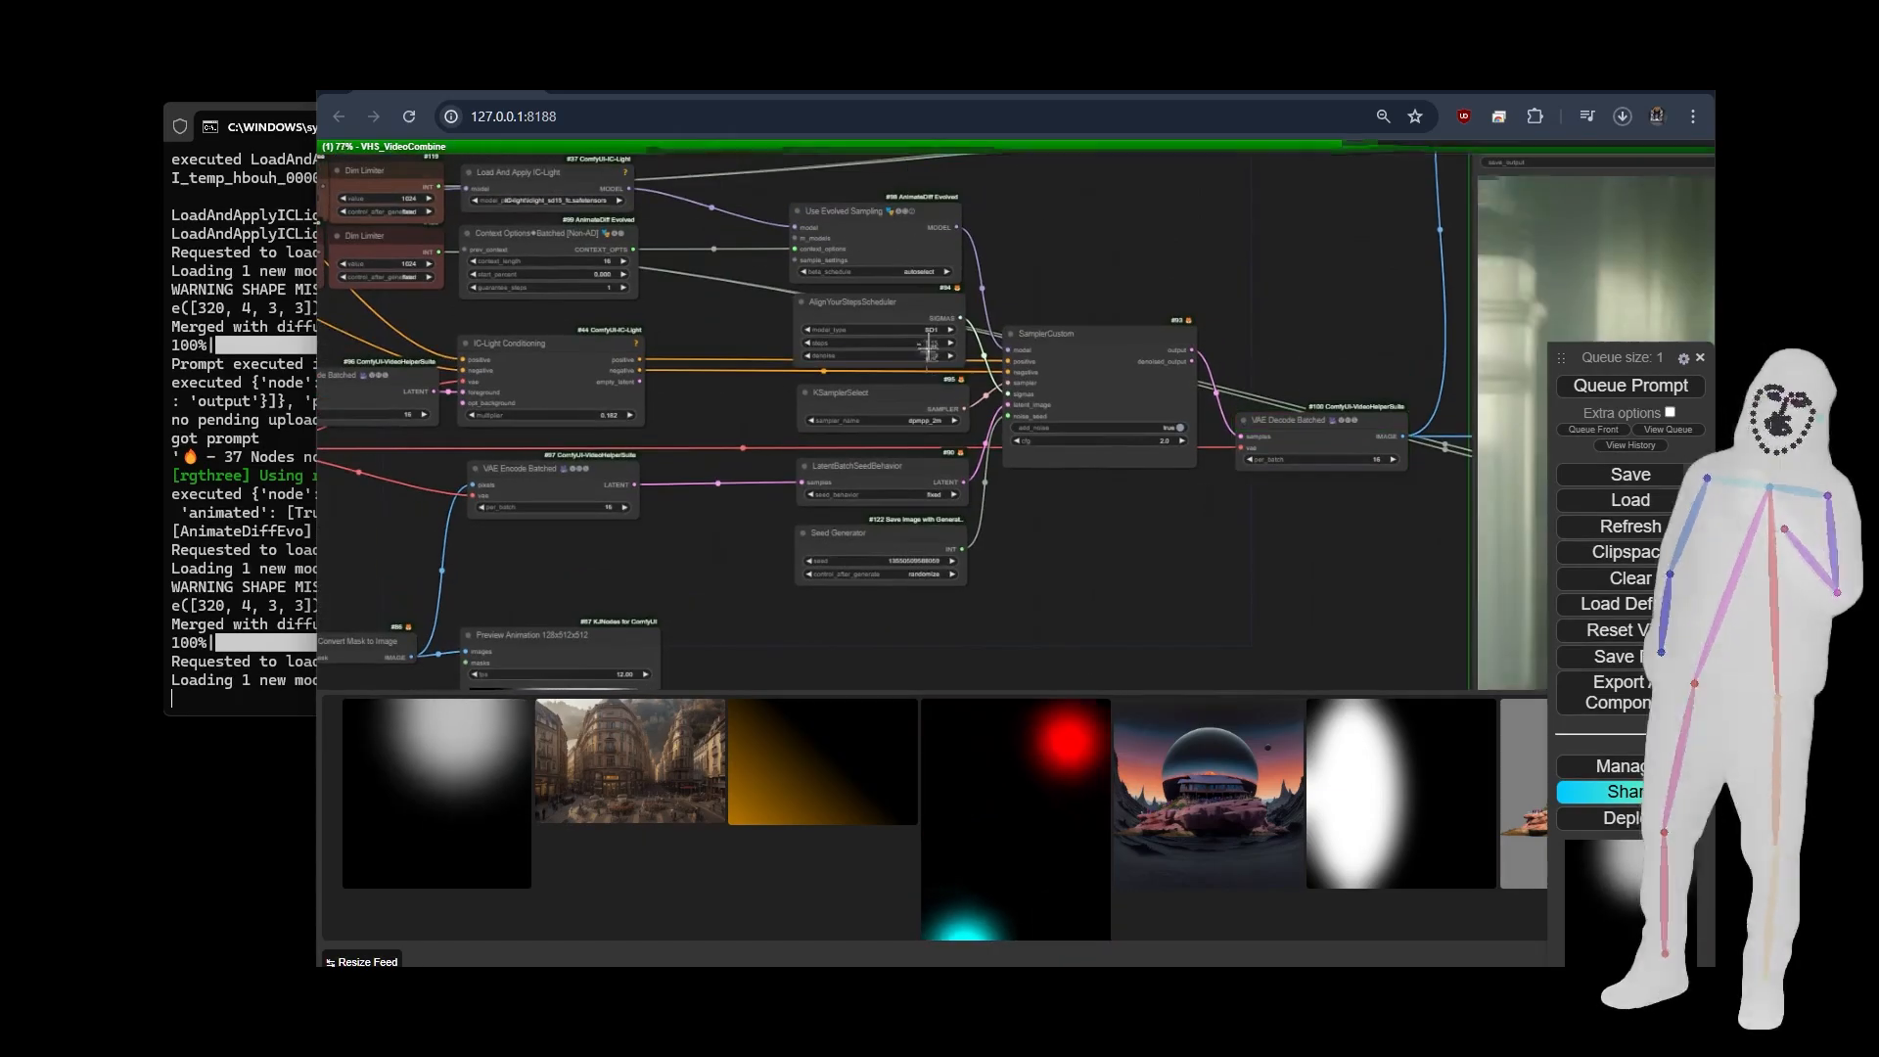
pyautogui.scroll(-3, 744, 278)
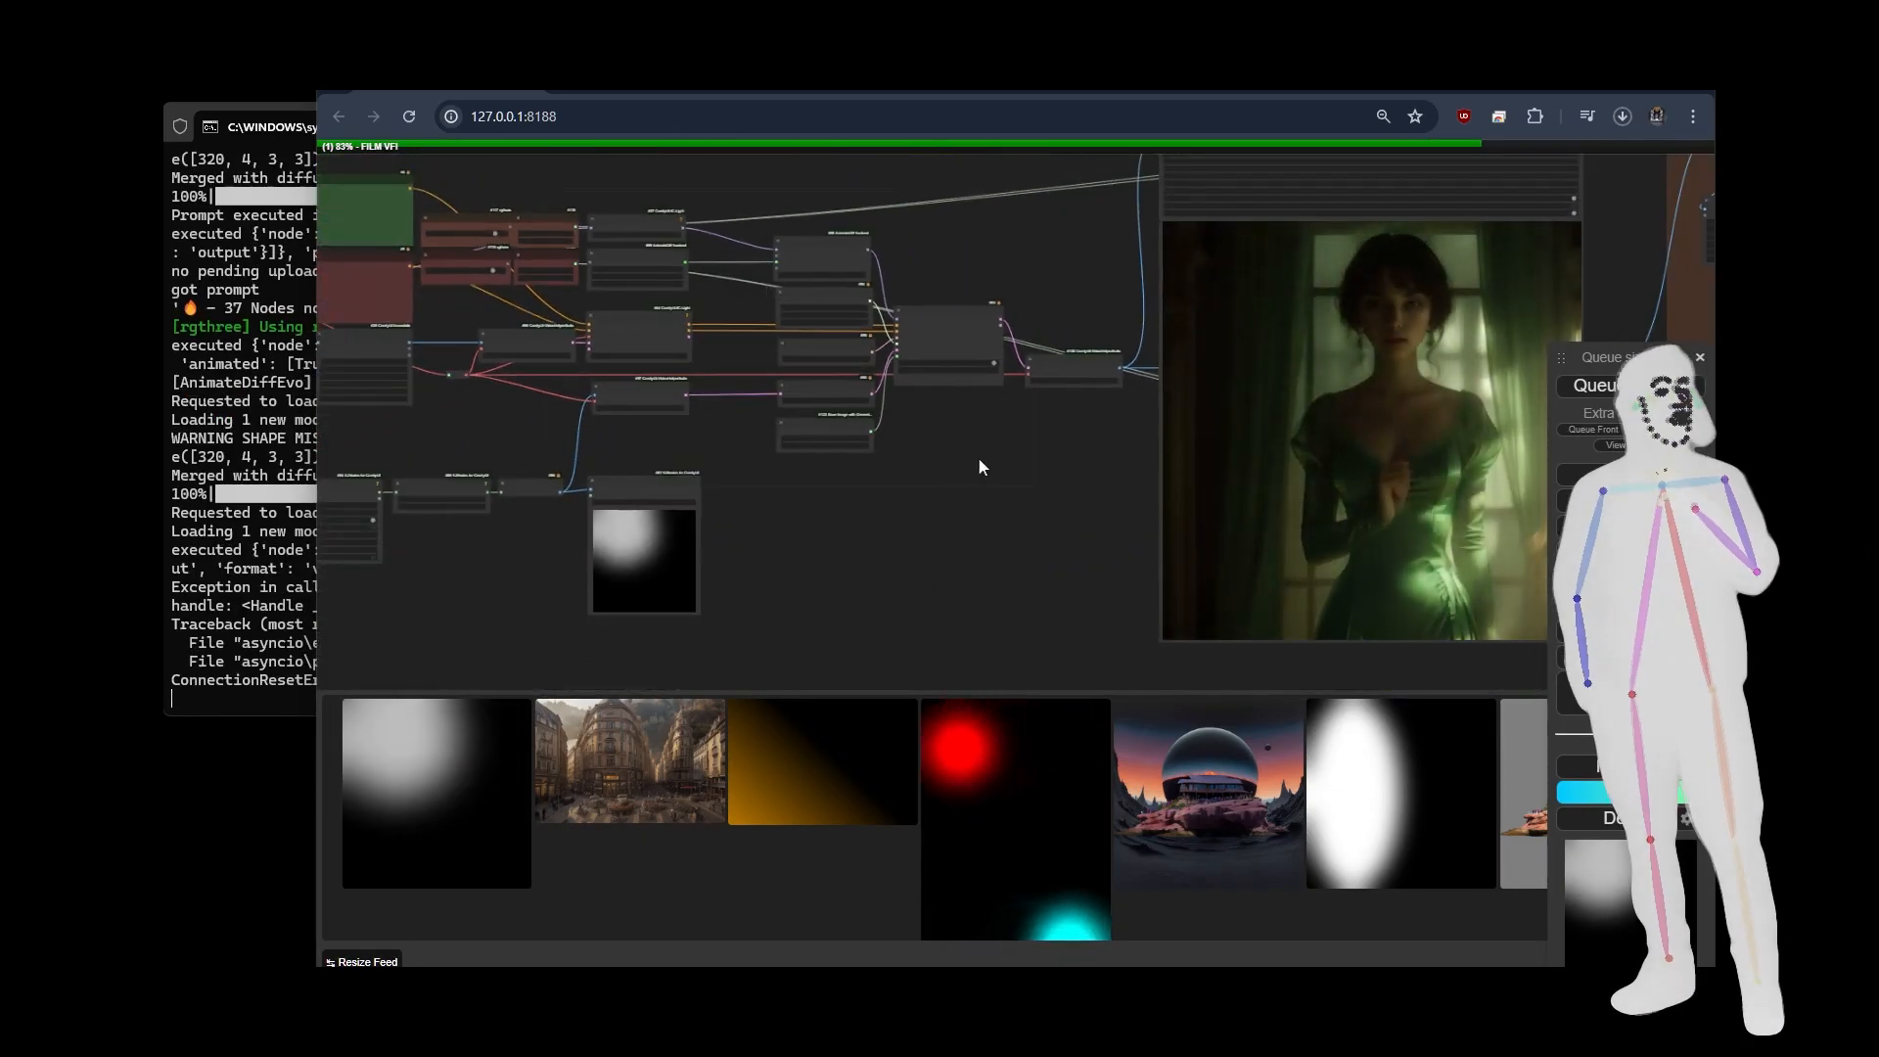
# Compare the relit green-dress video with the spline path, source portrait and moving light mask.
pyautogui.moveTo(1040, 475); pyautogui.dragTo(734, 486)
pyautogui.scroll(2, 1220, 448)
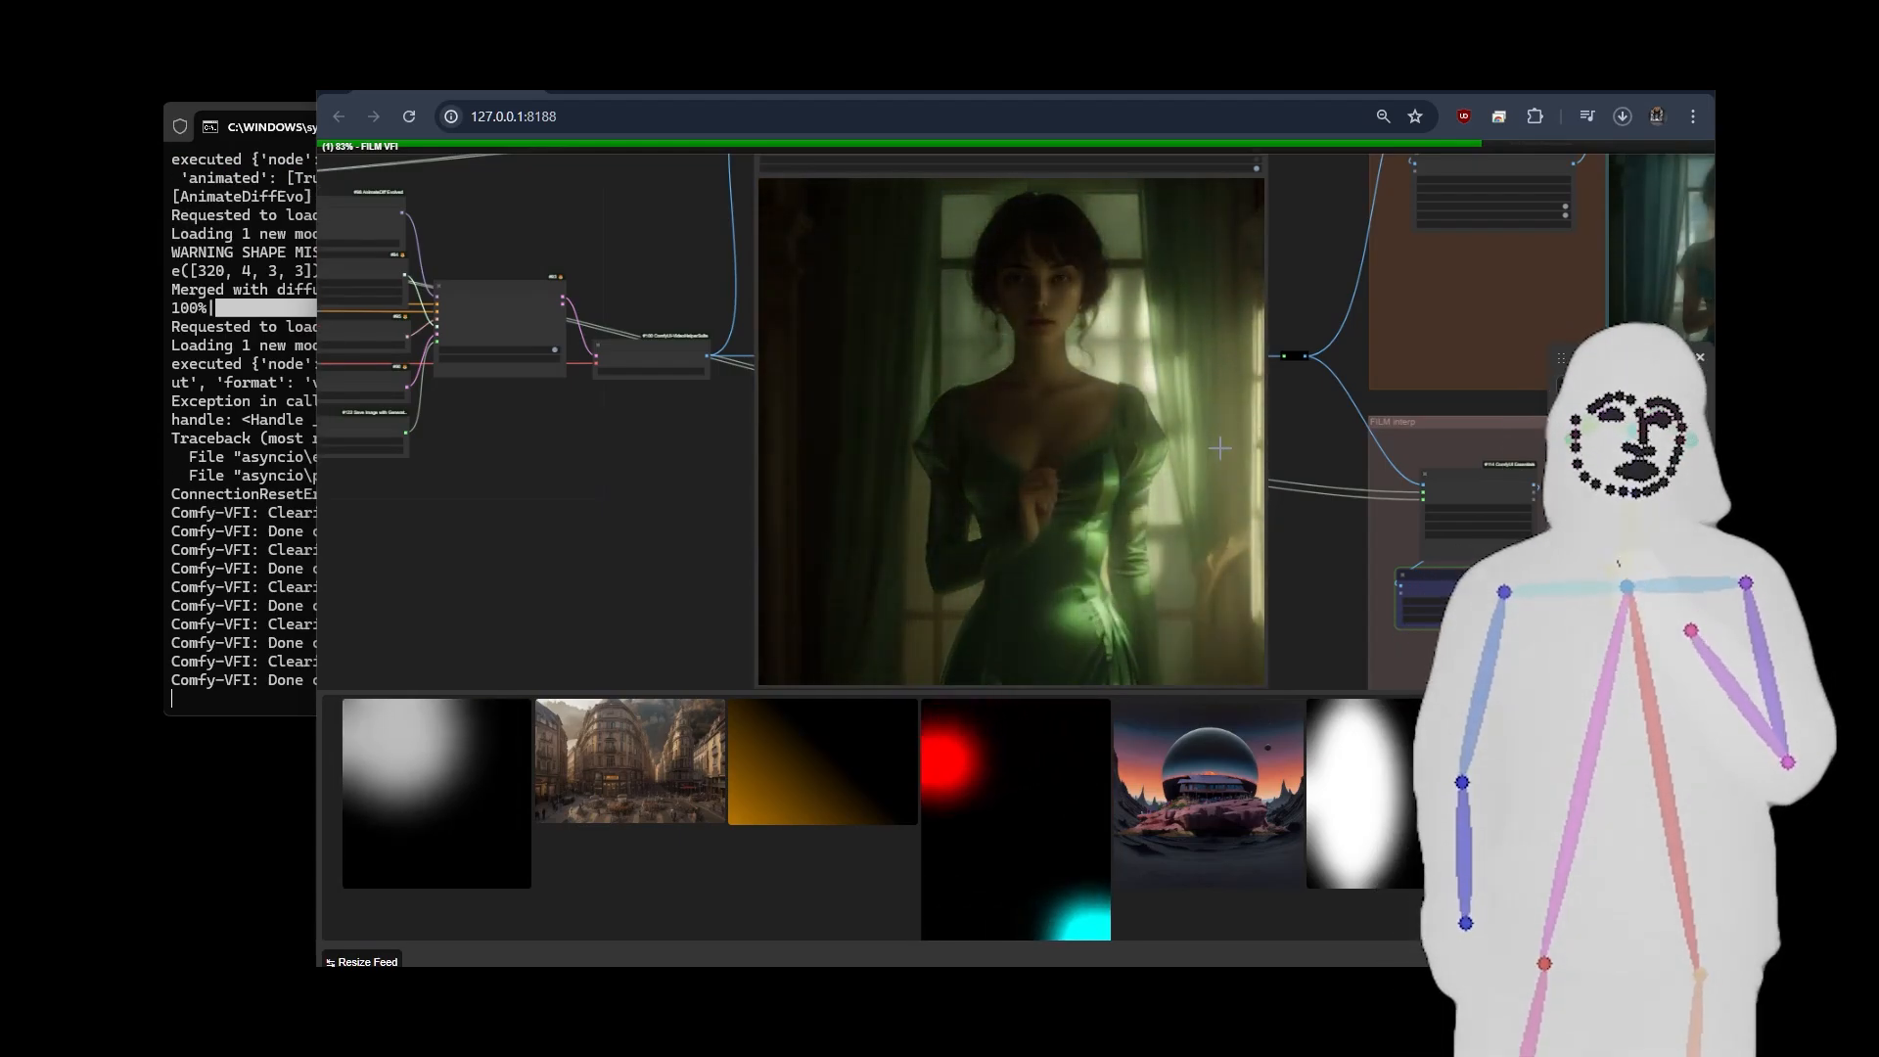
pyautogui.moveTo(504, 499); pyautogui.dragTo(1464, 434)
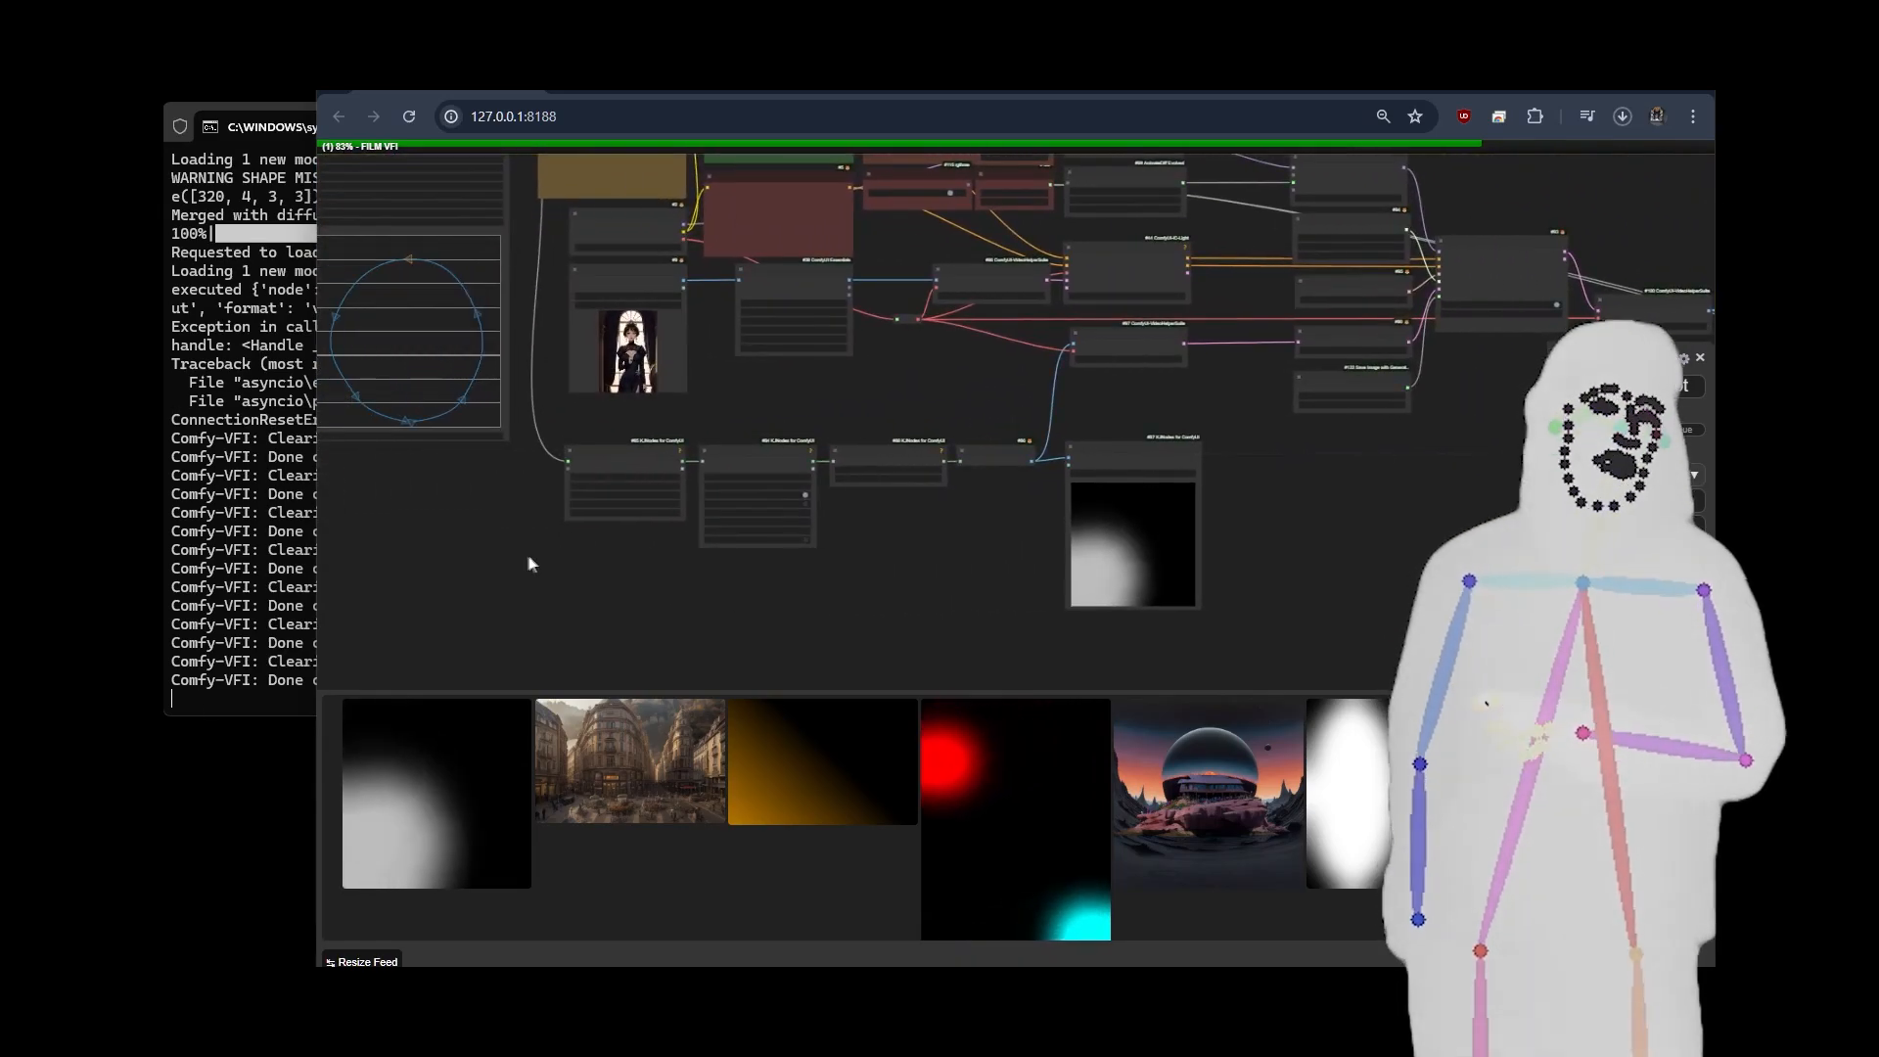
pyautogui.moveTo(528, 564); pyautogui.dragTo(676, 563)
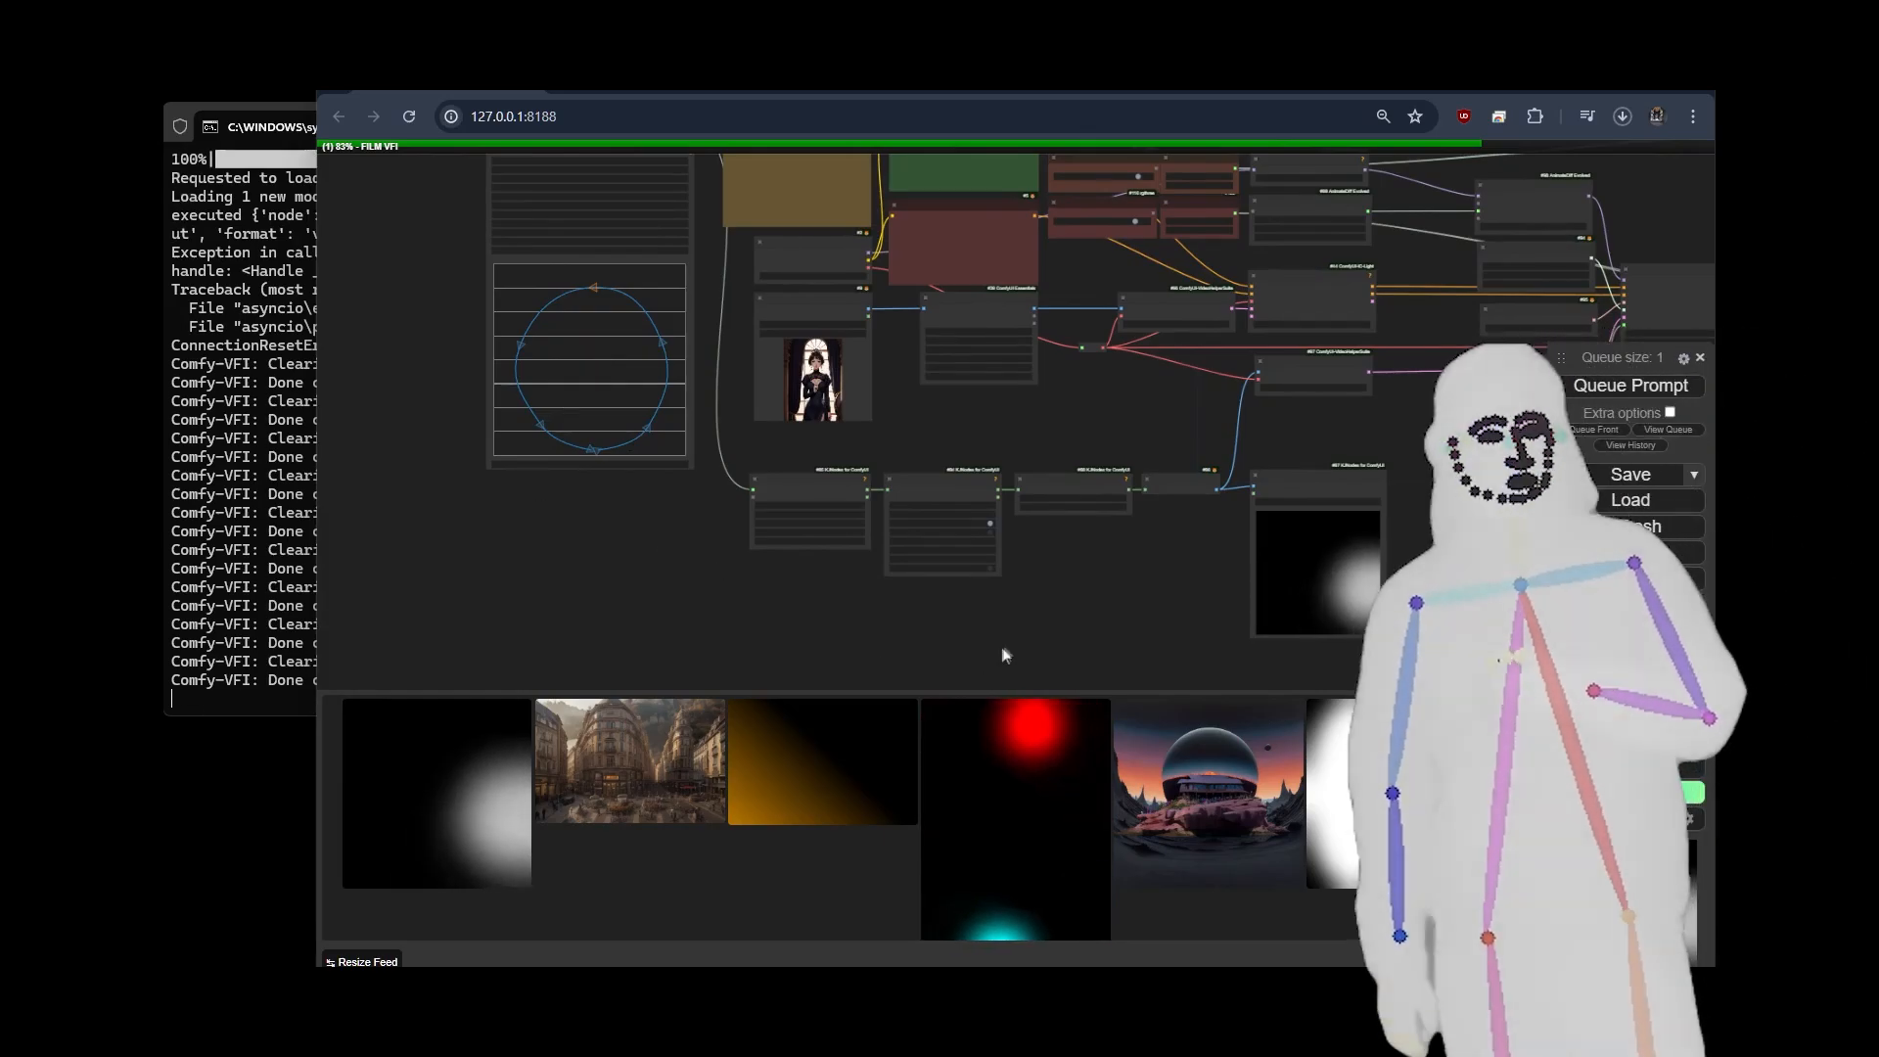
pyautogui.moveTo(1003, 654); pyautogui.dragTo(405, 608)
pyautogui.moveTo(1036, 574); pyautogui.dragTo(574, 603)
pyautogui.moveTo(599, 485); pyautogui.dragTo(544, 496)
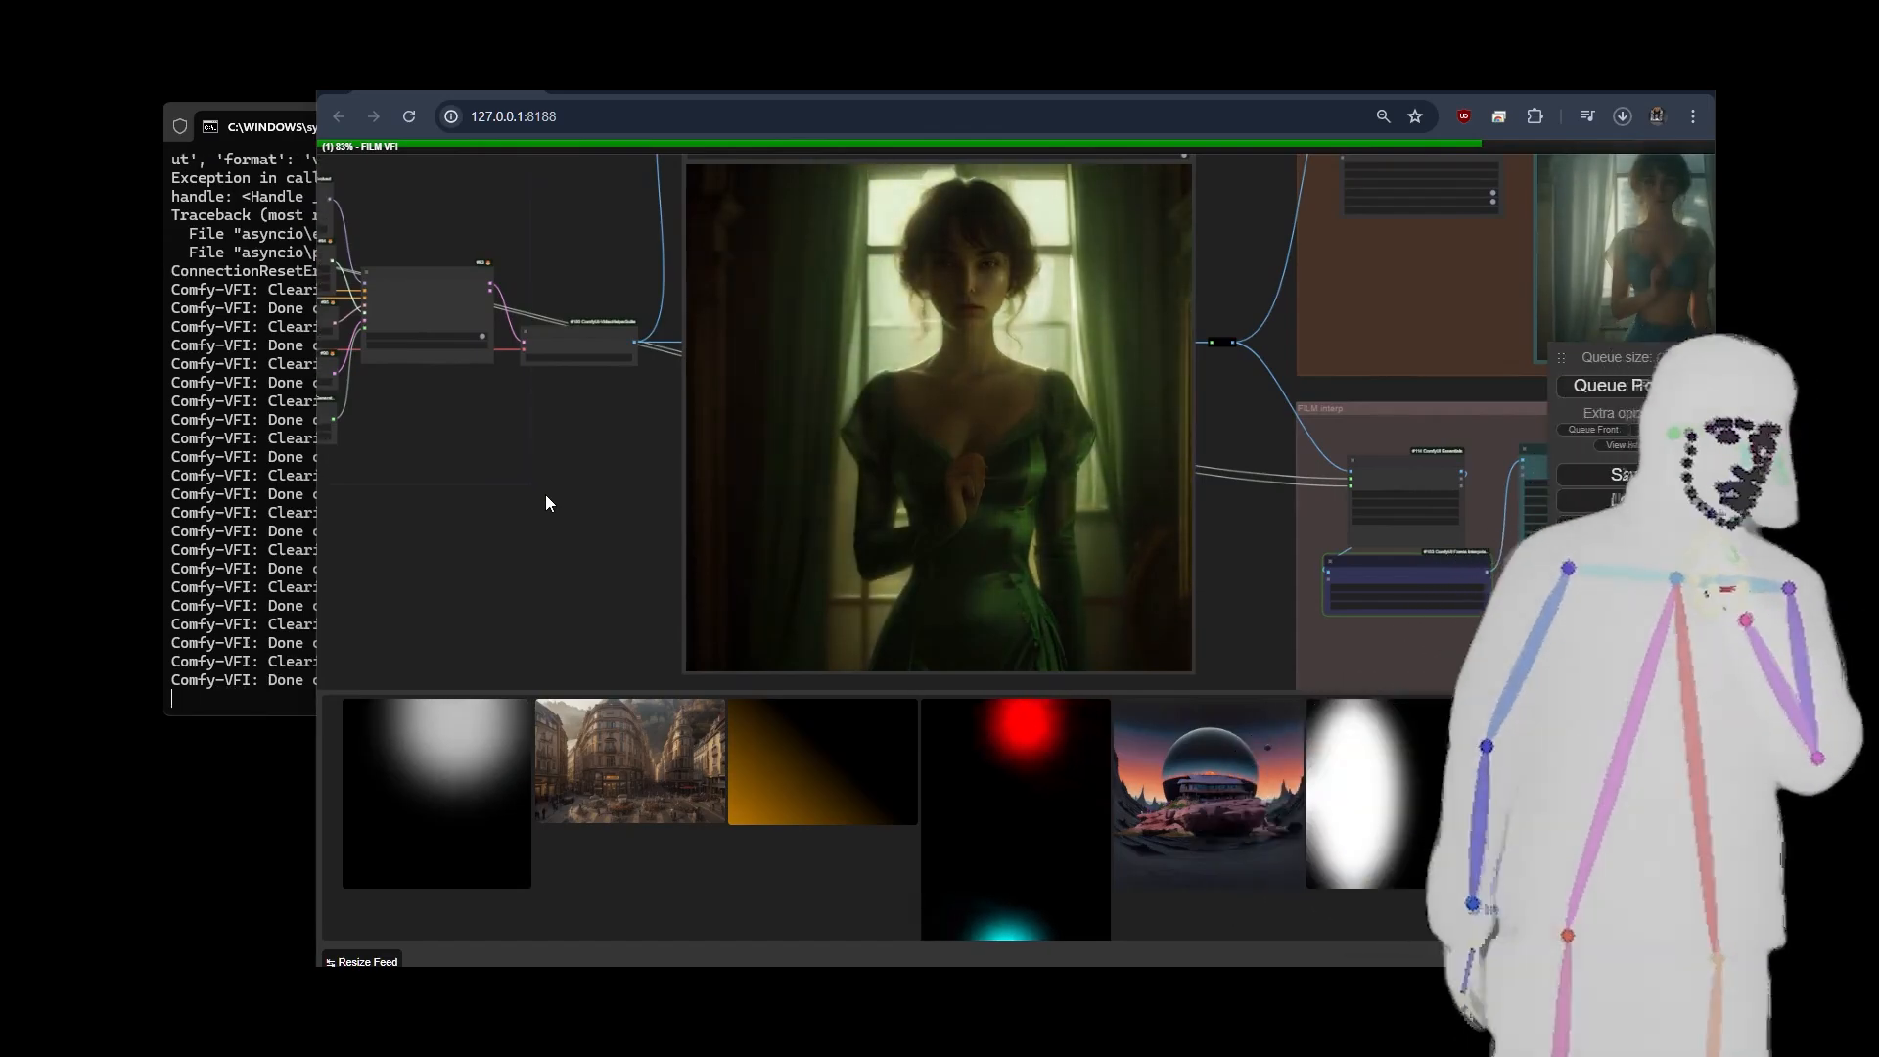
pyautogui.scroll(-5, 544, 495)
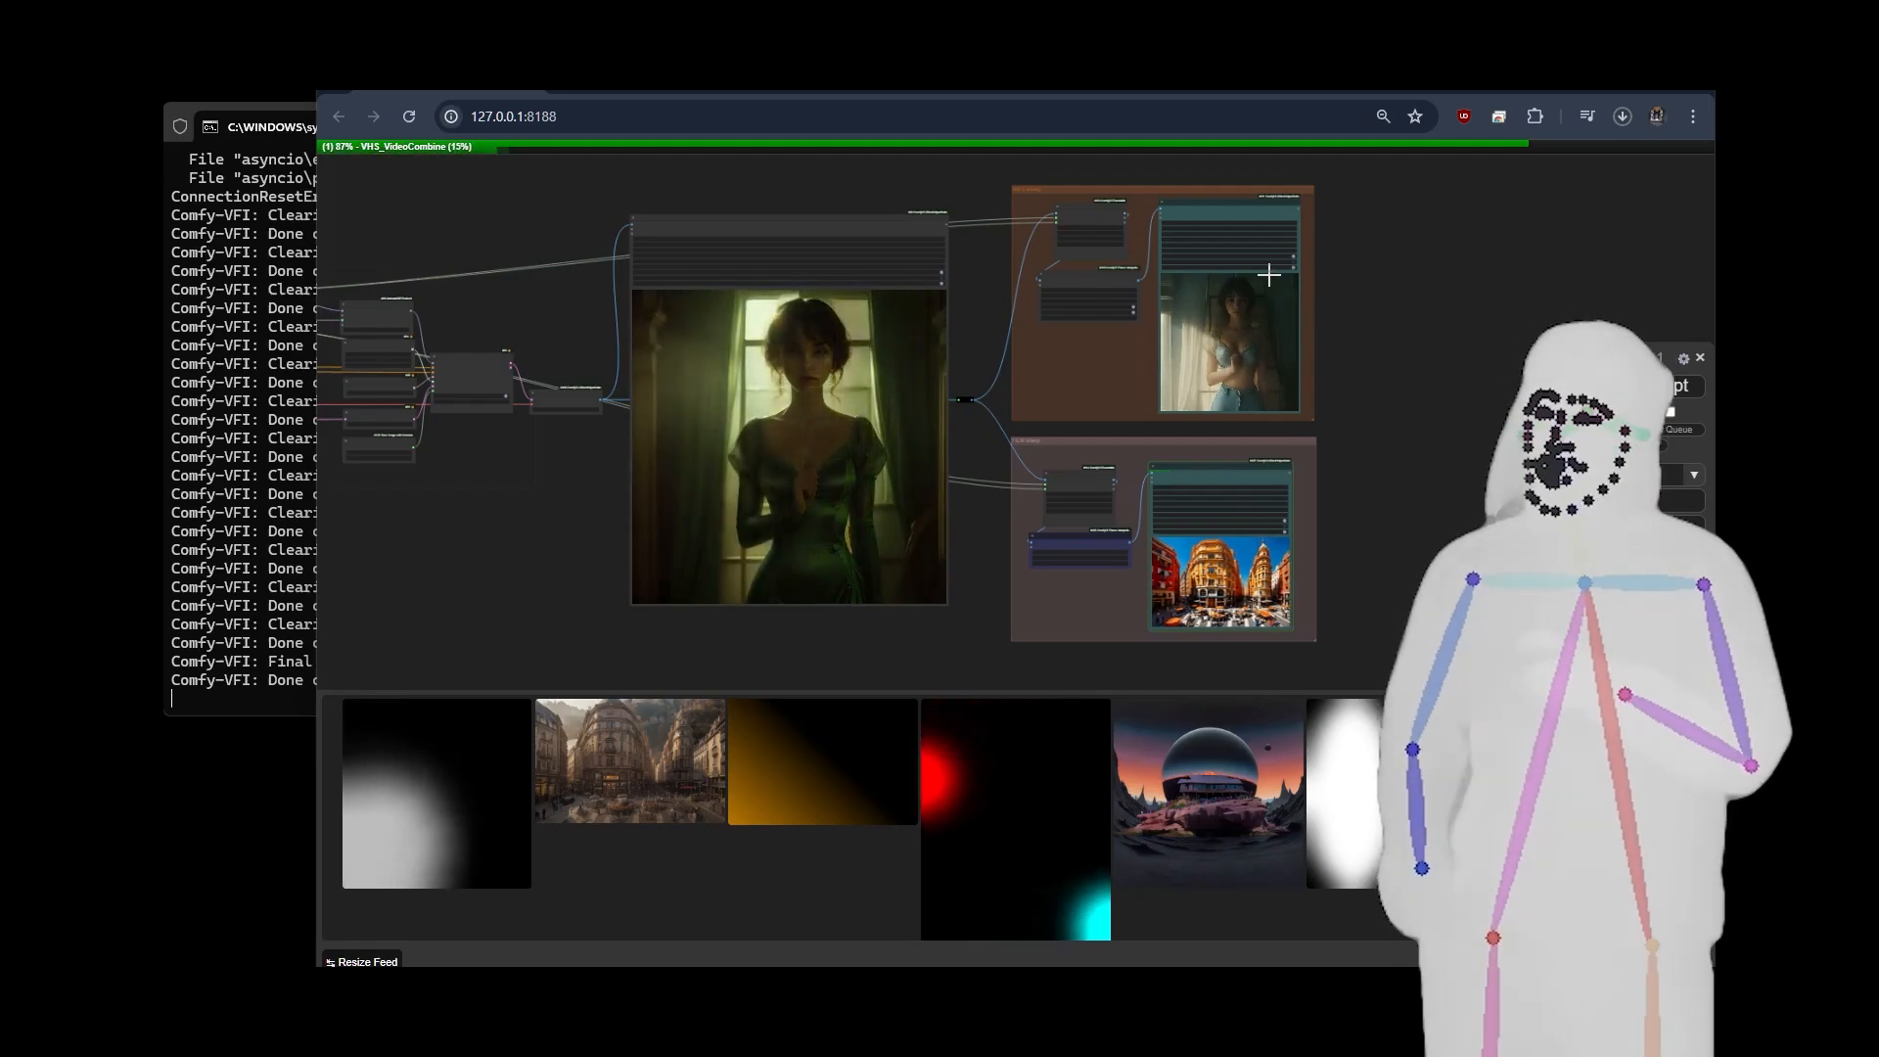
# Inspect the RIFE-interpolated video up close, then view the whole workflow with both interpolation outputs.
pyautogui.scroll(10, 1343, 379)
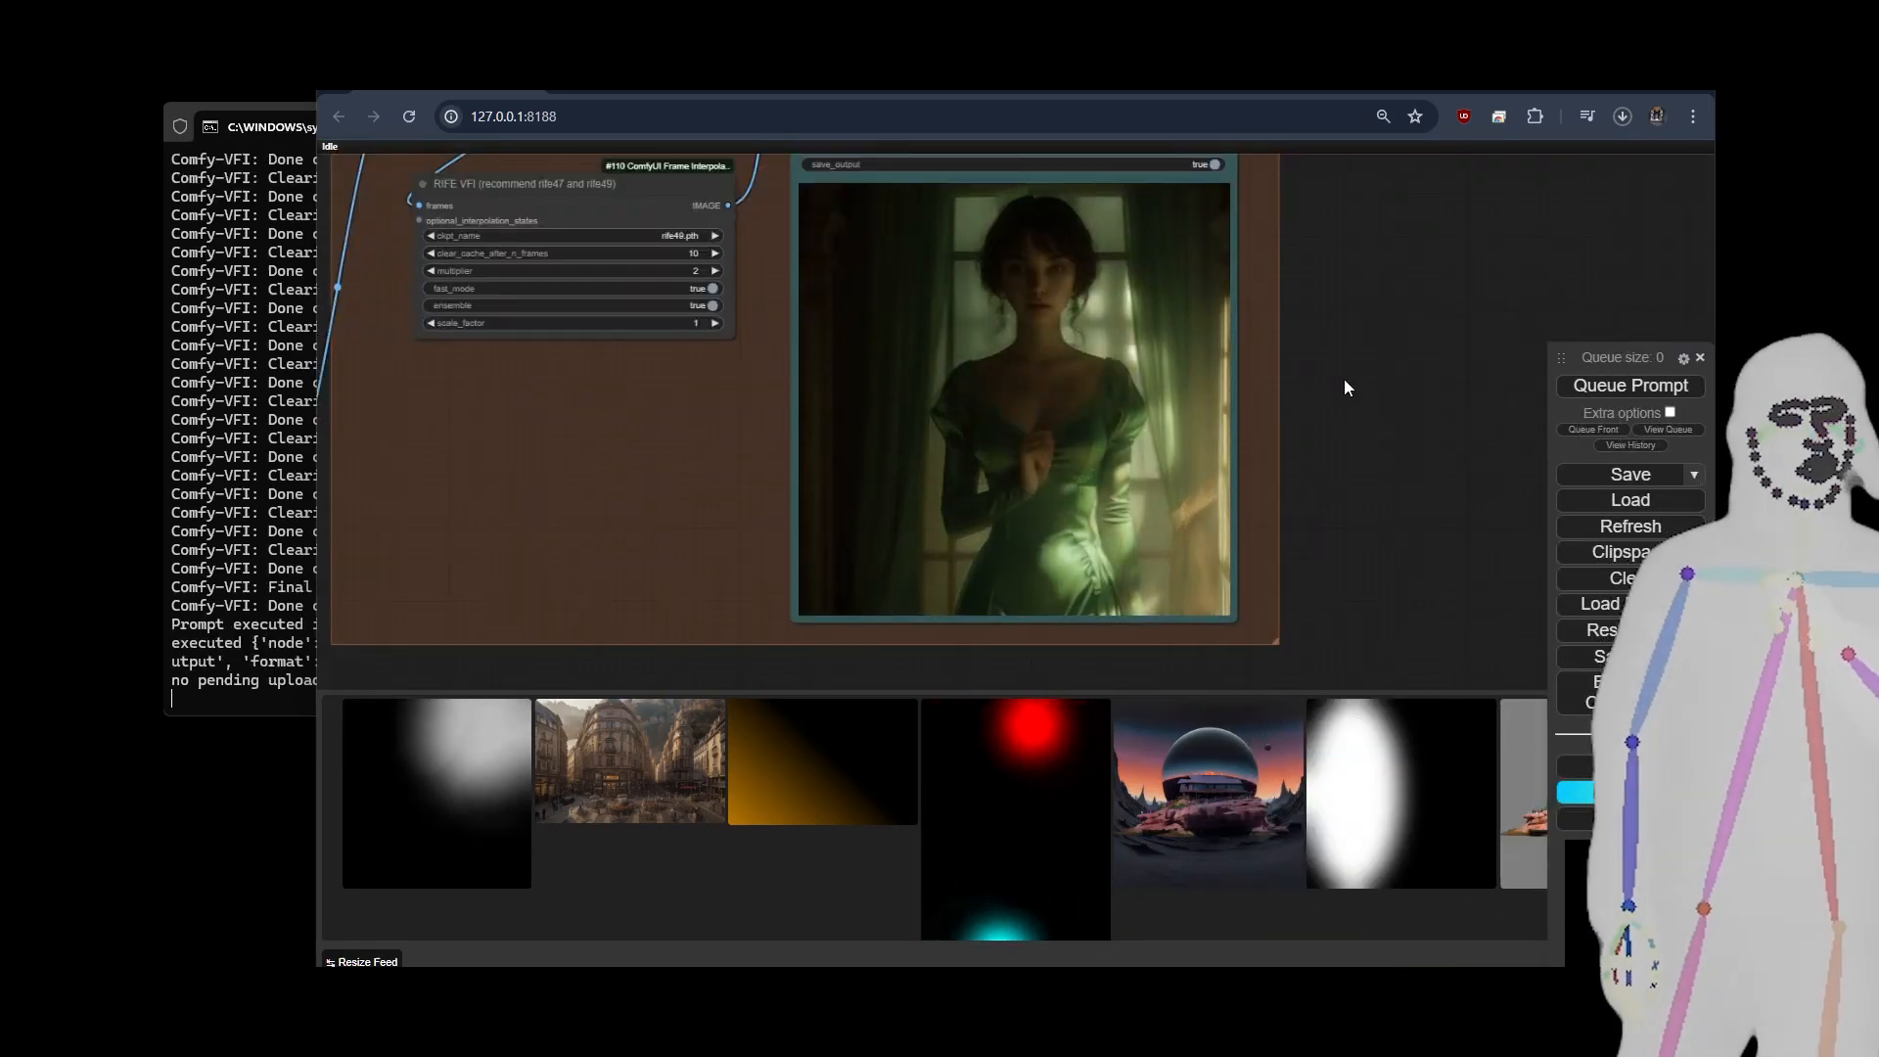
pyautogui.scroll(5, 994, 264)
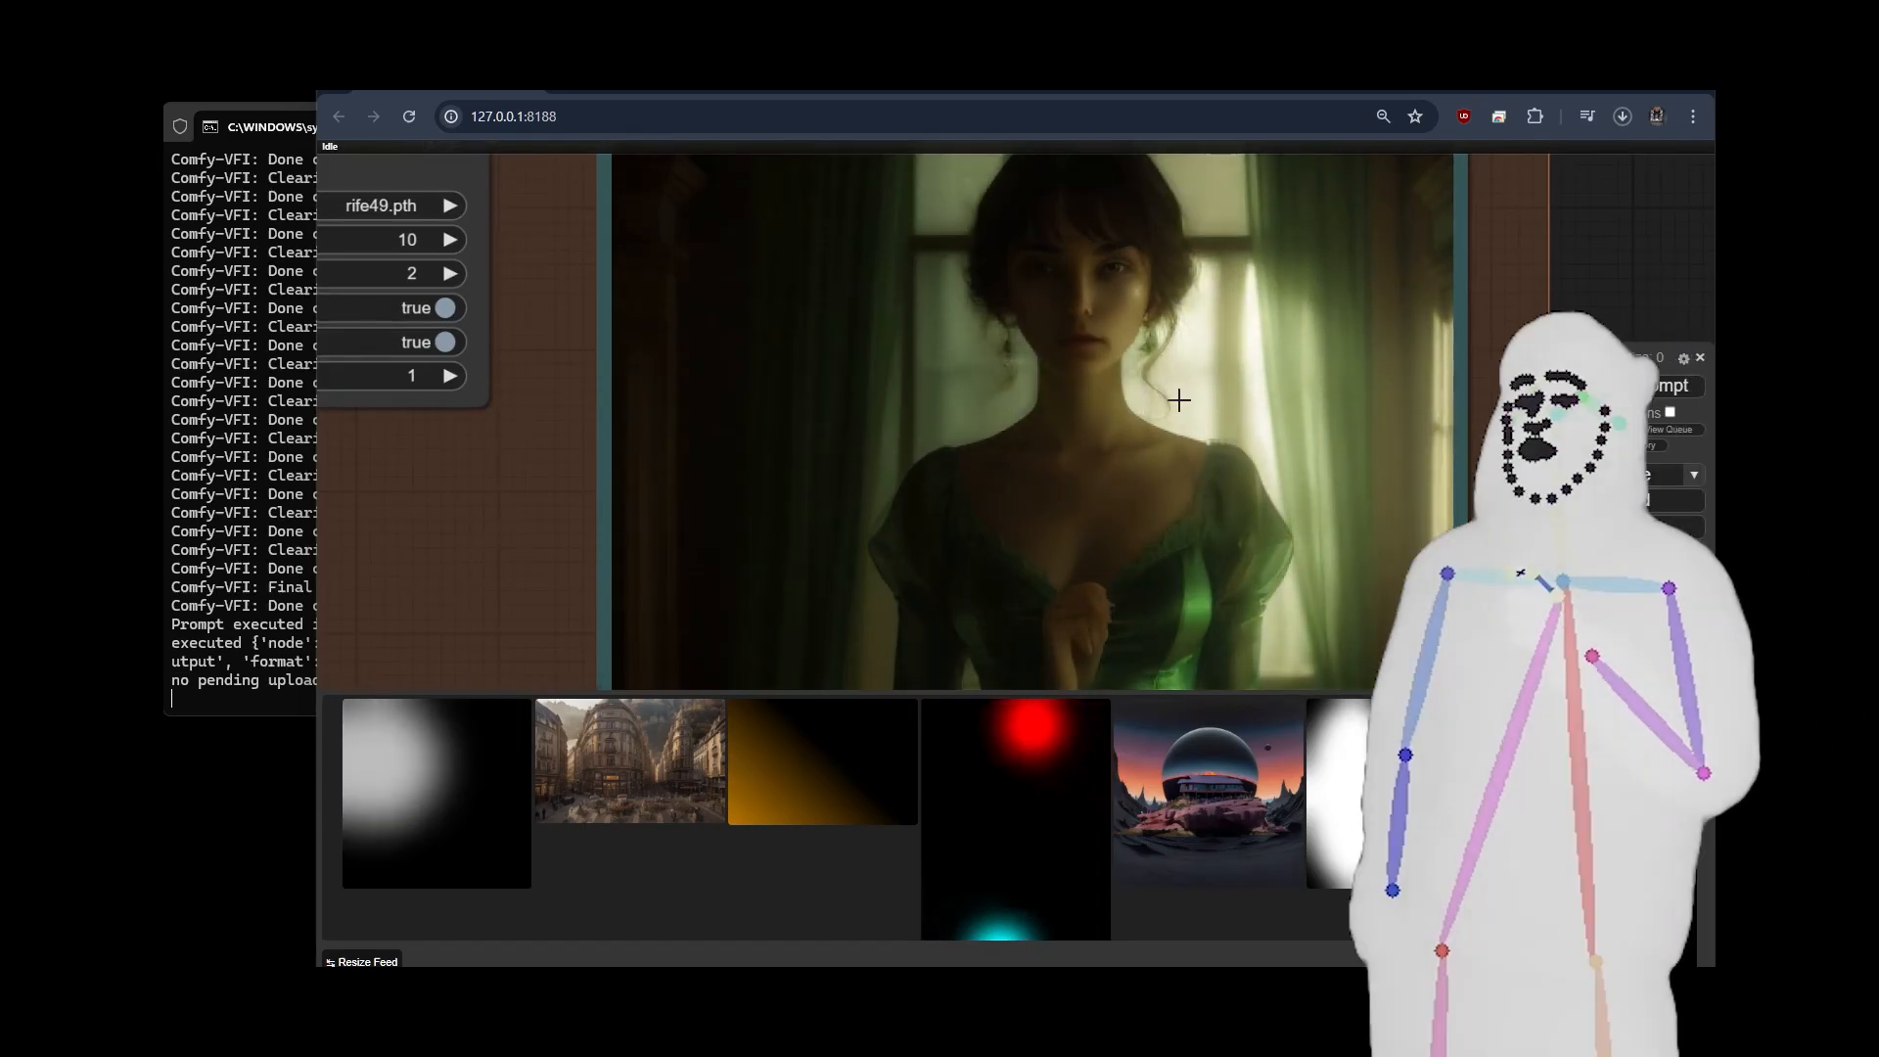
pyautogui.scroll(-5, 1178, 398)
pyautogui.moveTo(1436, 541); pyautogui.dragTo(1414, 436)
pyautogui.scroll(-1, 1179, 433)
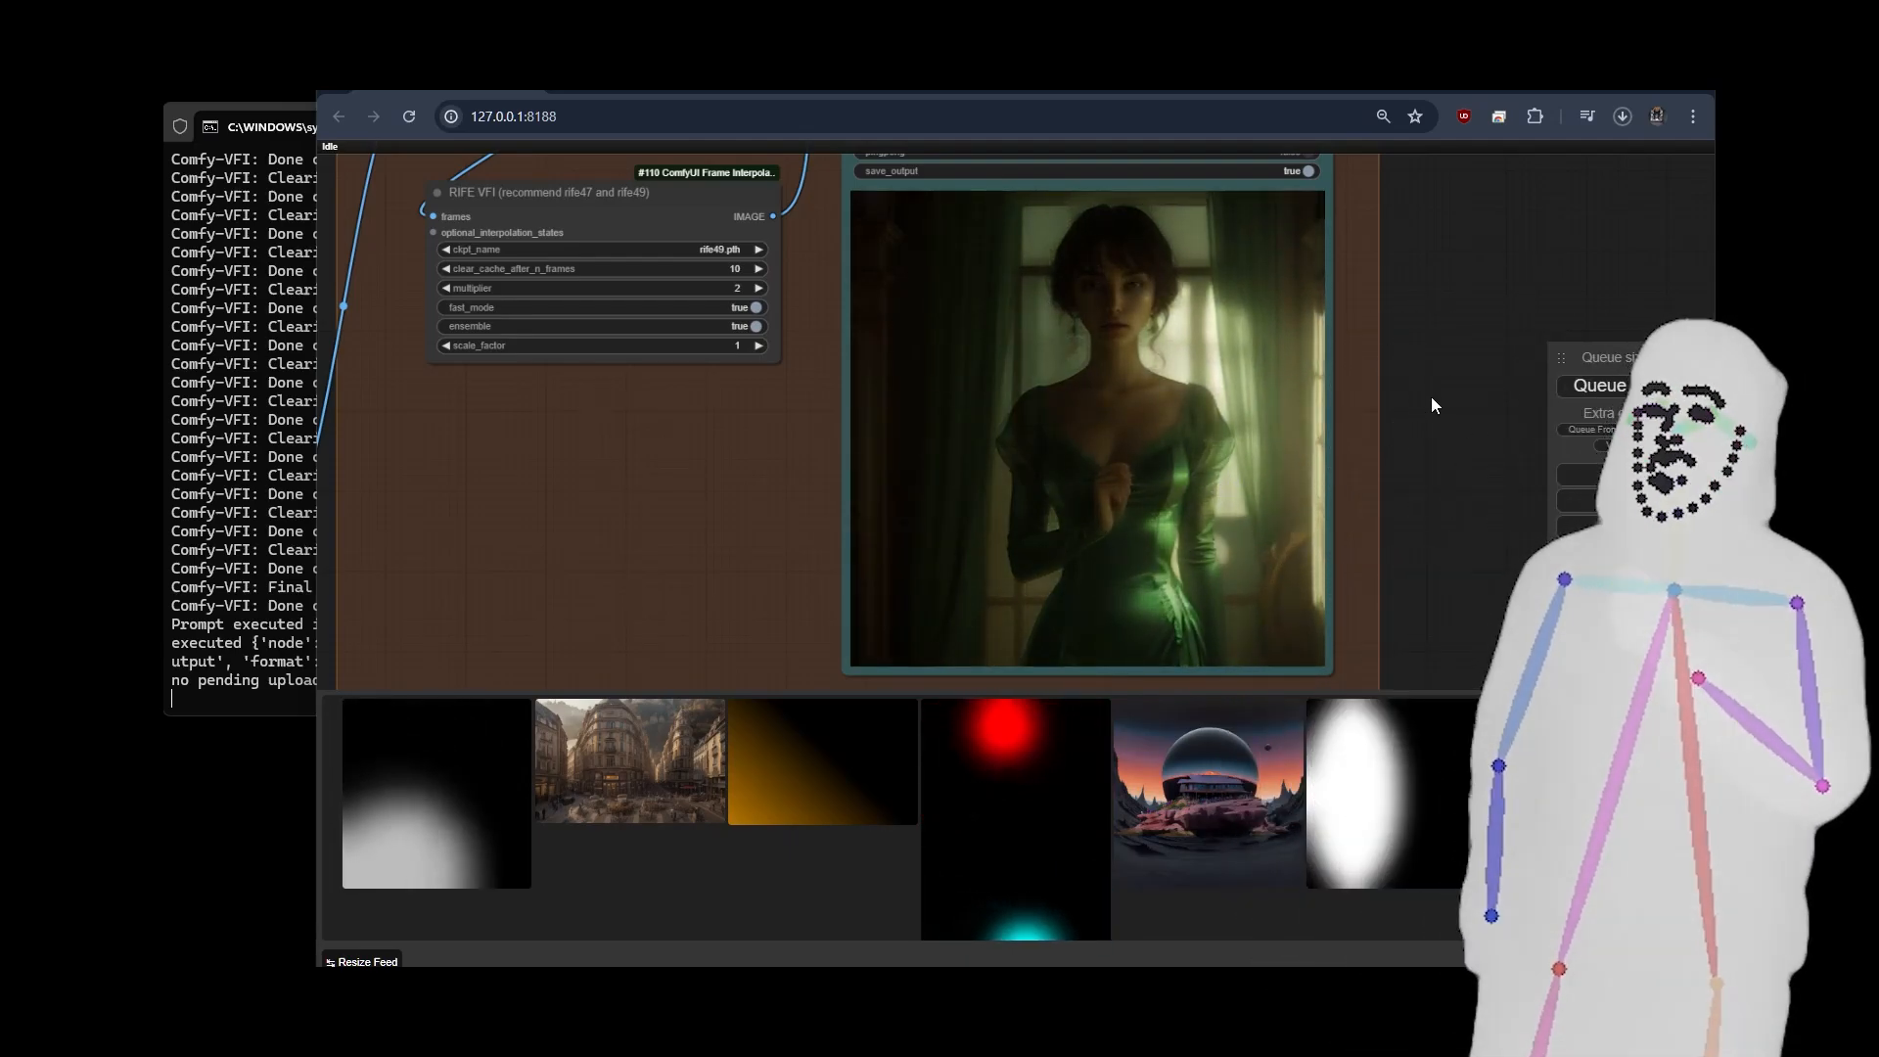
pyautogui.scroll(-10, 1431, 404)
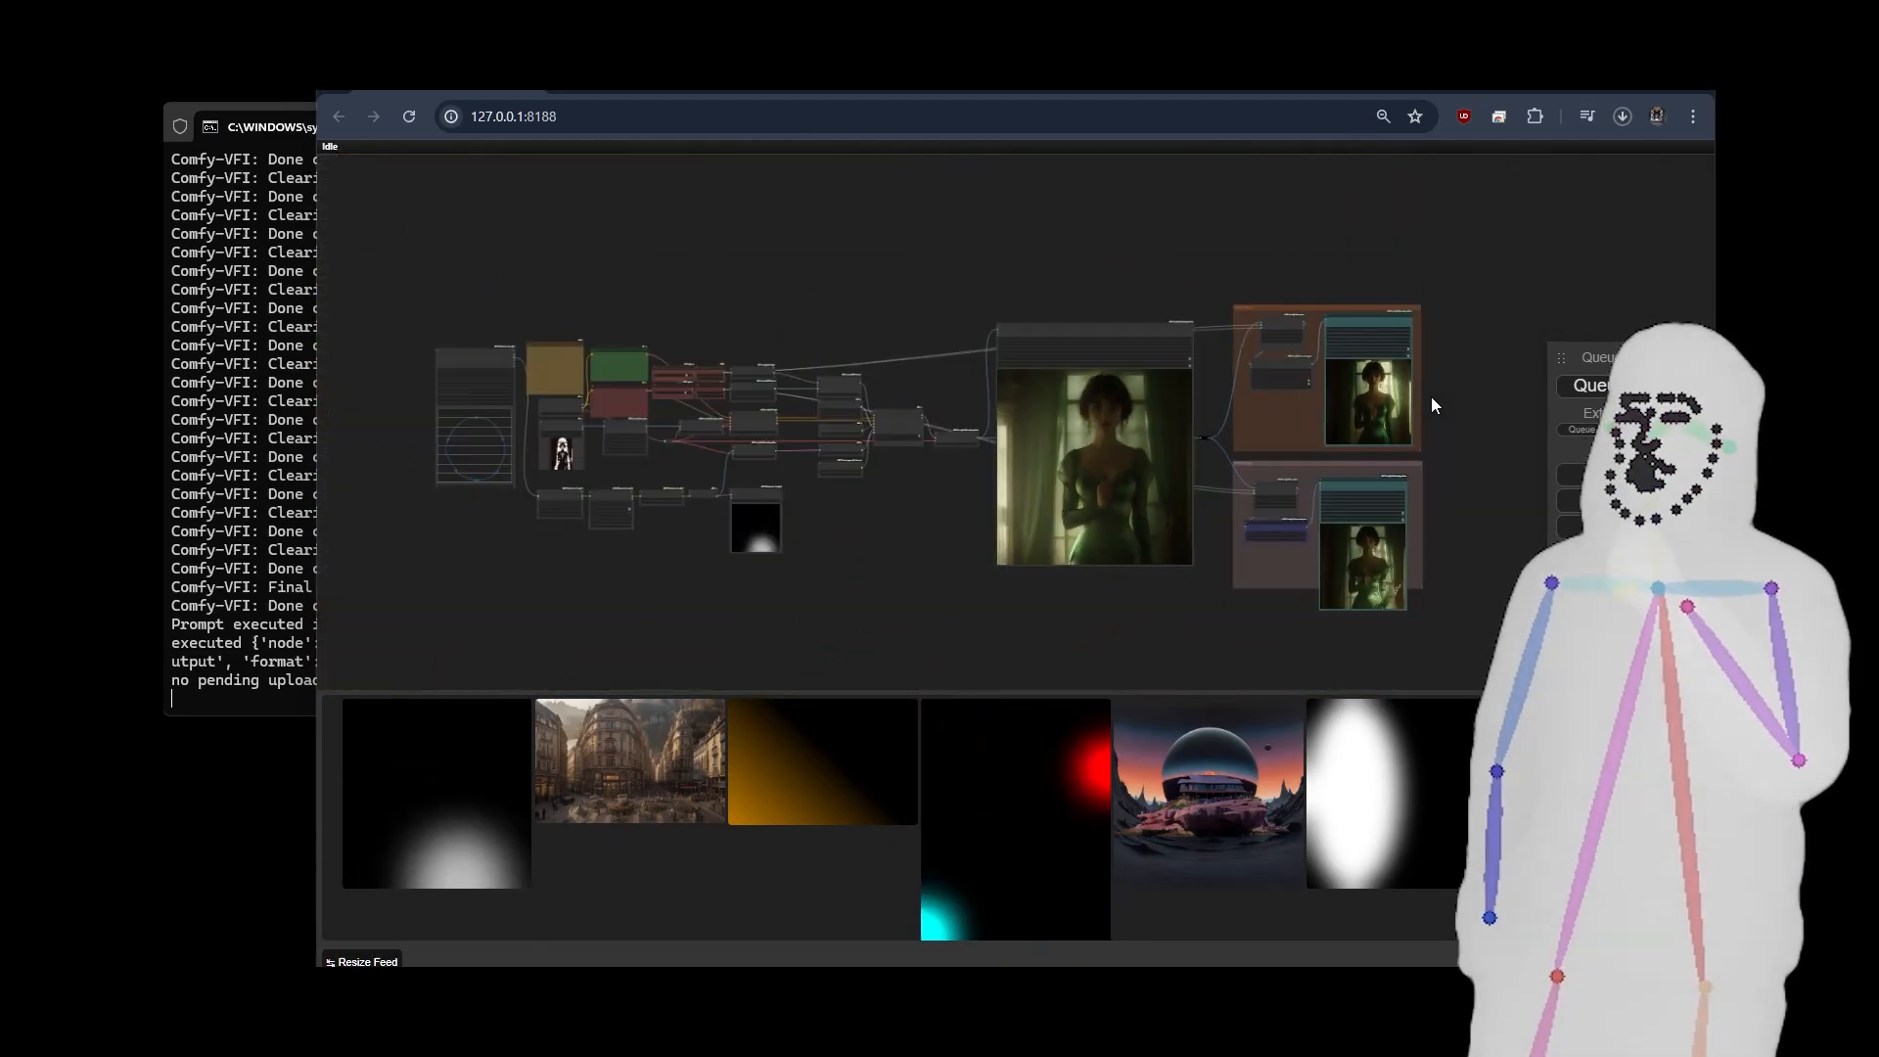
# Examine the source portrait's Load Image and Image Resize nodes and how they feed the rest of the workflow.
pyautogui.moveTo(615, 476); pyautogui.dragTo(737, 501)
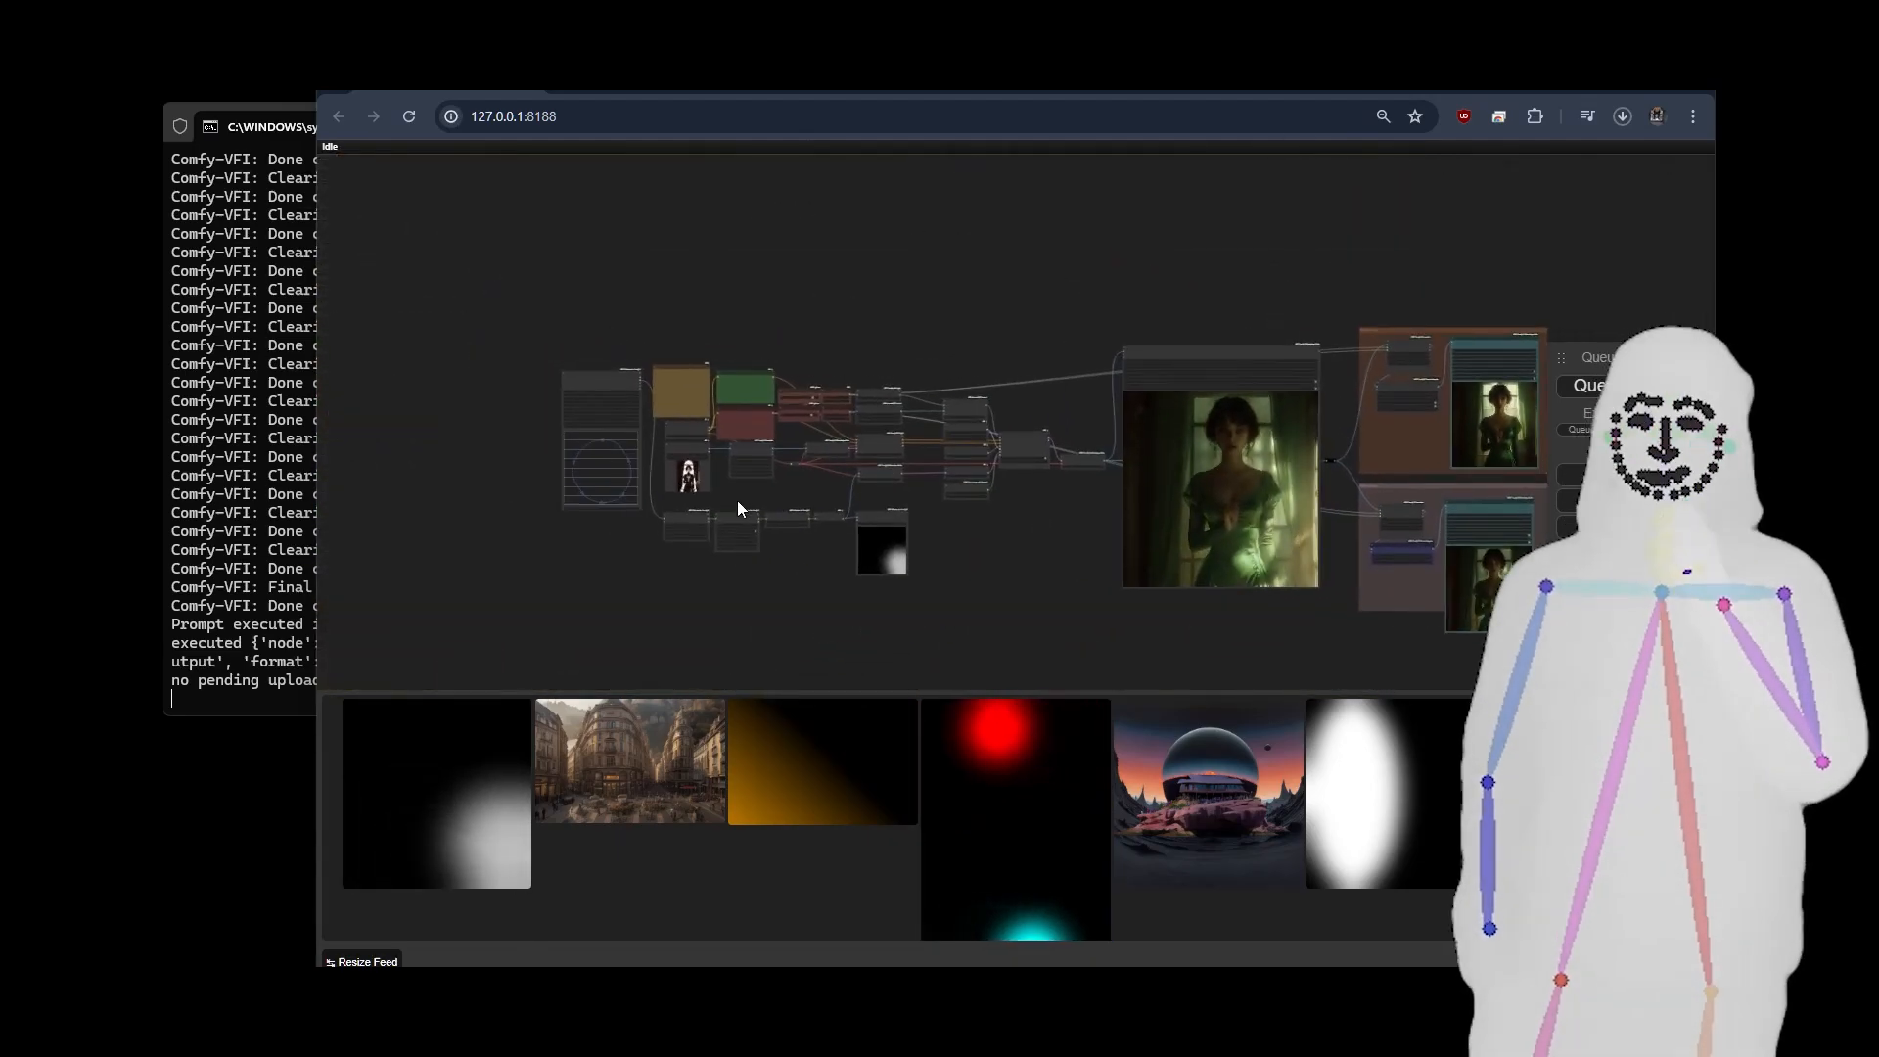
pyautogui.scroll(10, 737, 501)
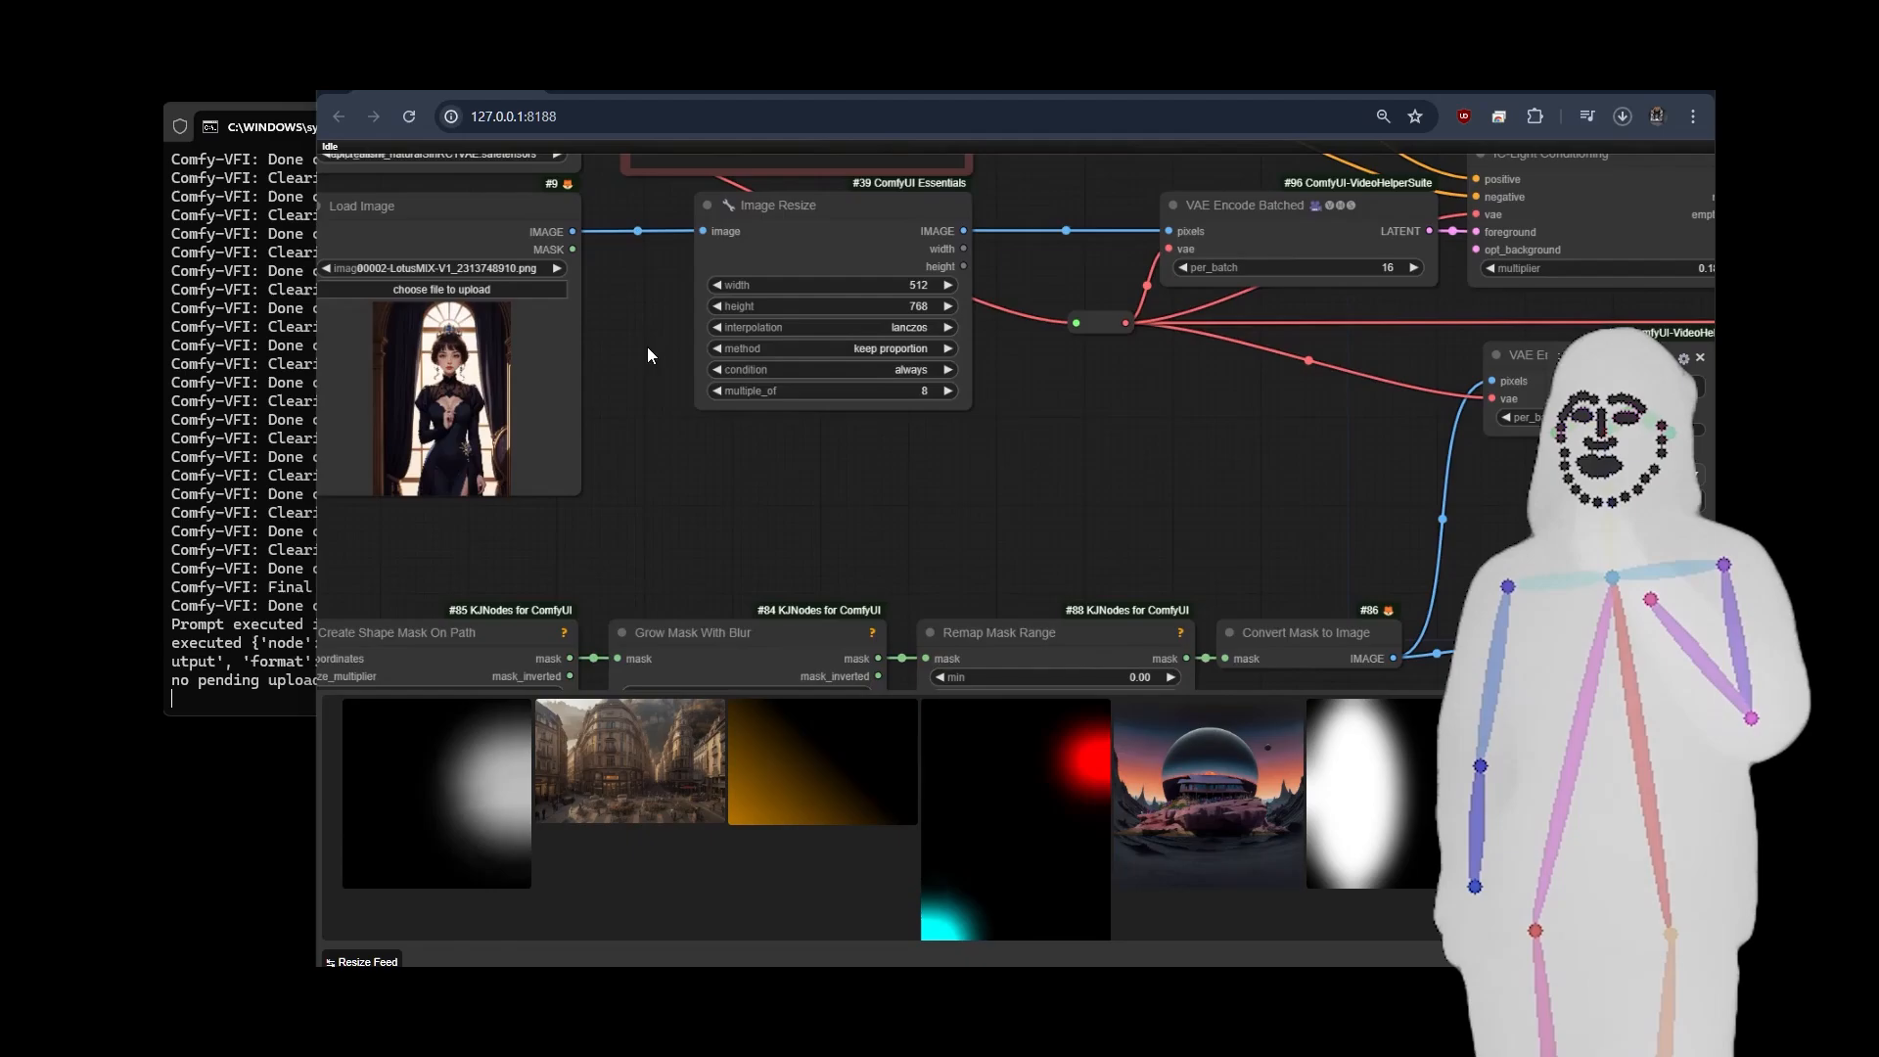
pyautogui.moveTo(648, 346); pyautogui.dragTo(654, 432)
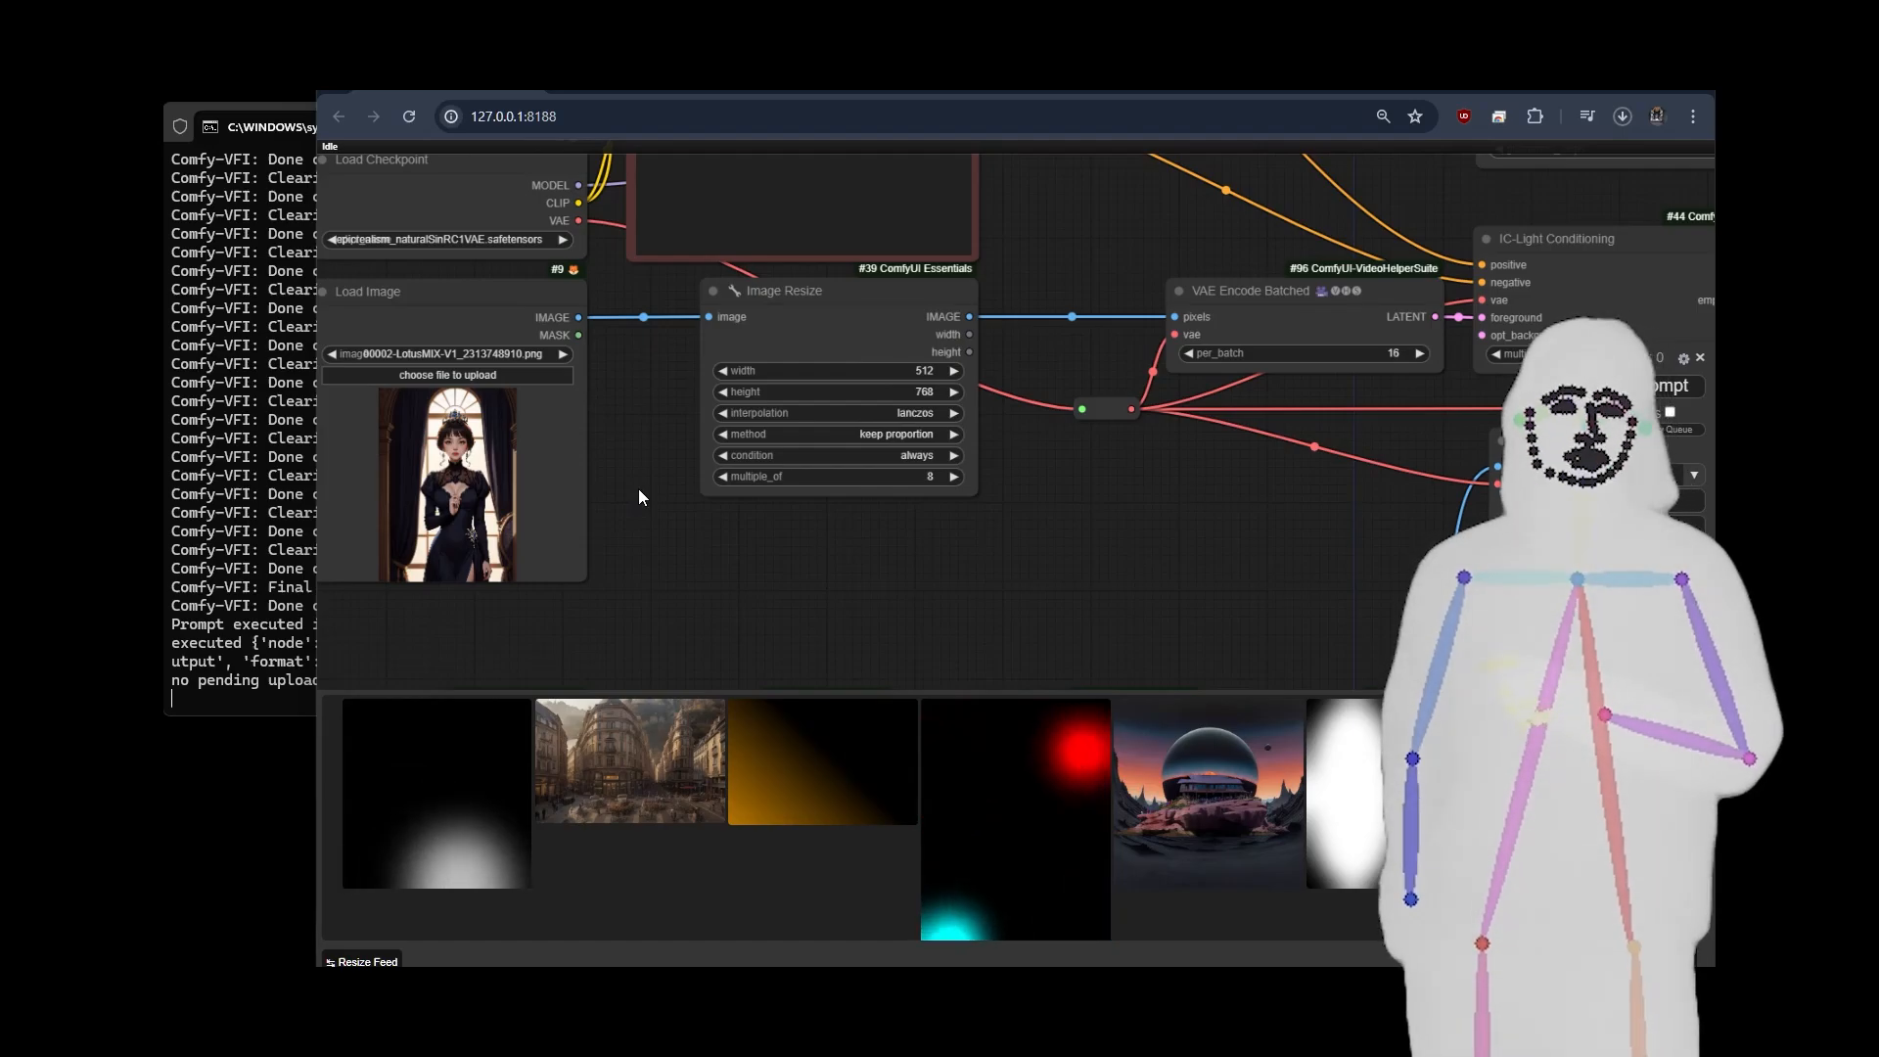
pyautogui.scroll(-10, 638, 497)
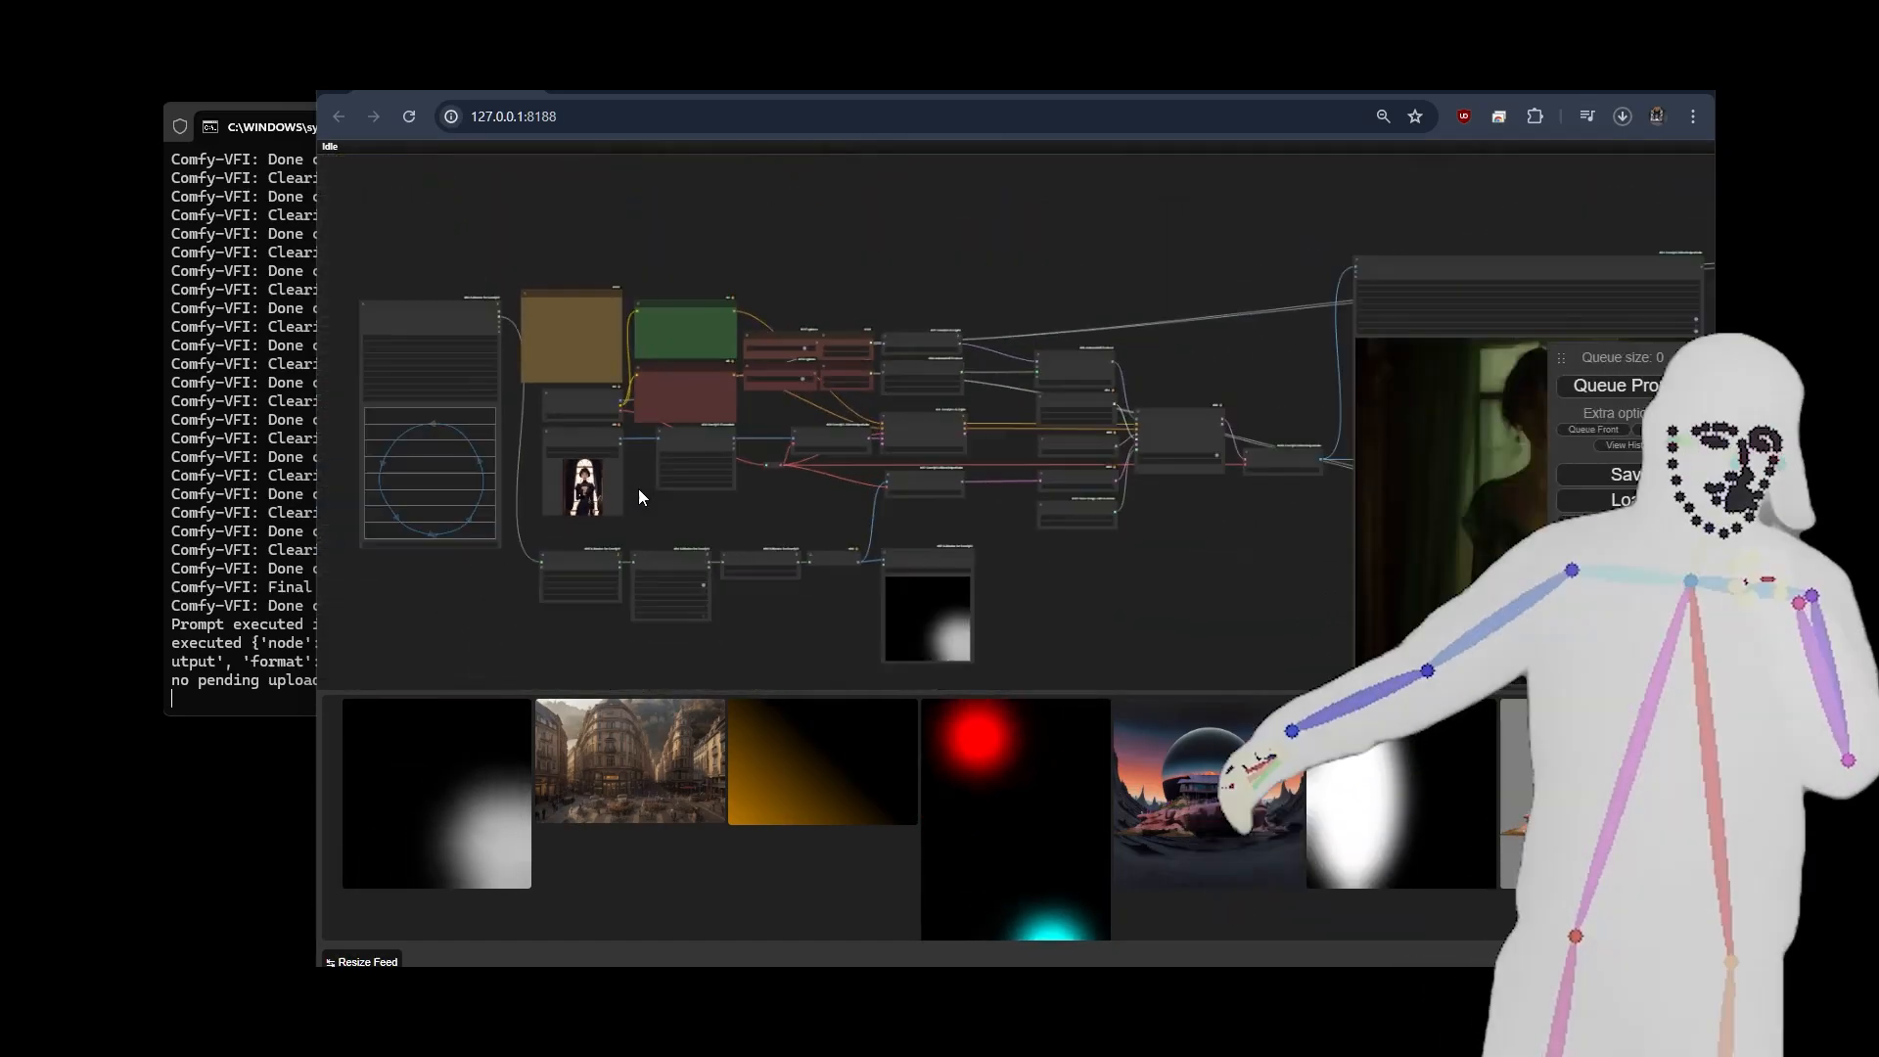
pyautogui.scroll(1, 638, 492)
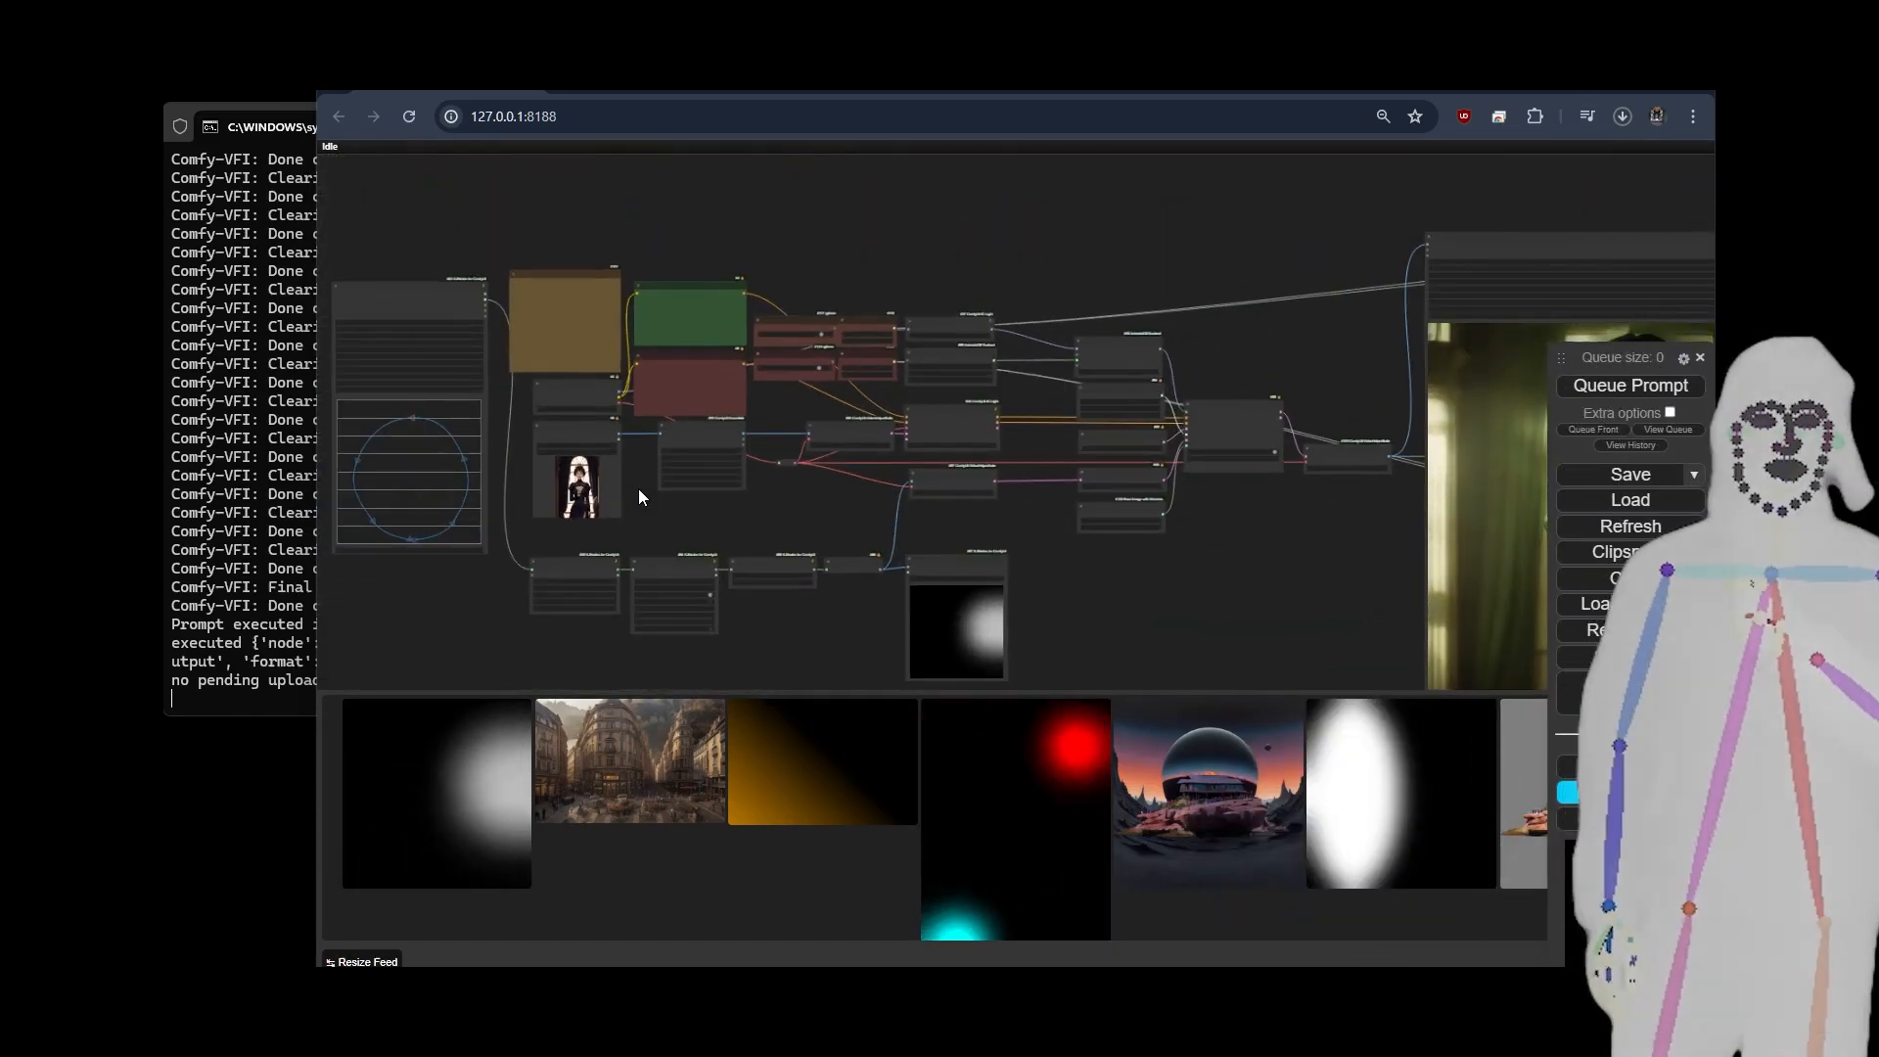
pyautogui.scroll(12, 638, 489)
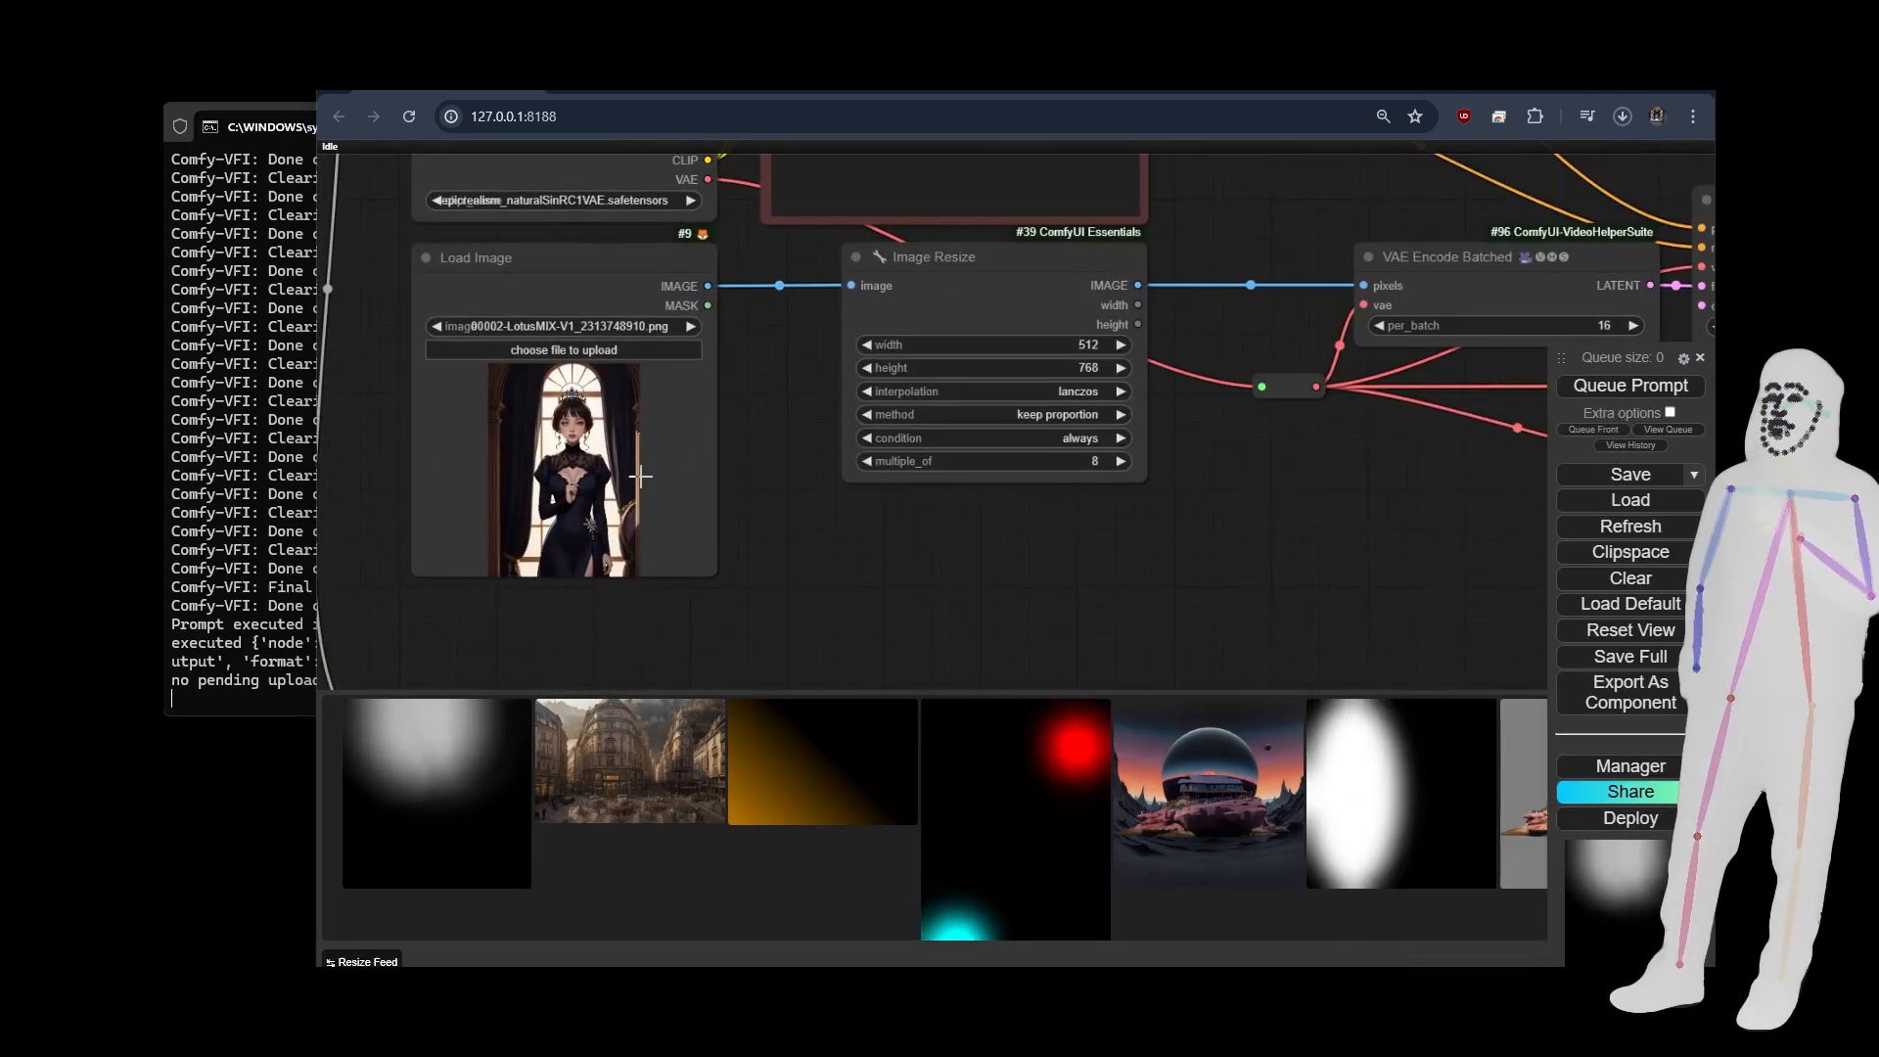
pyautogui.scroll(-12, 401, 437)
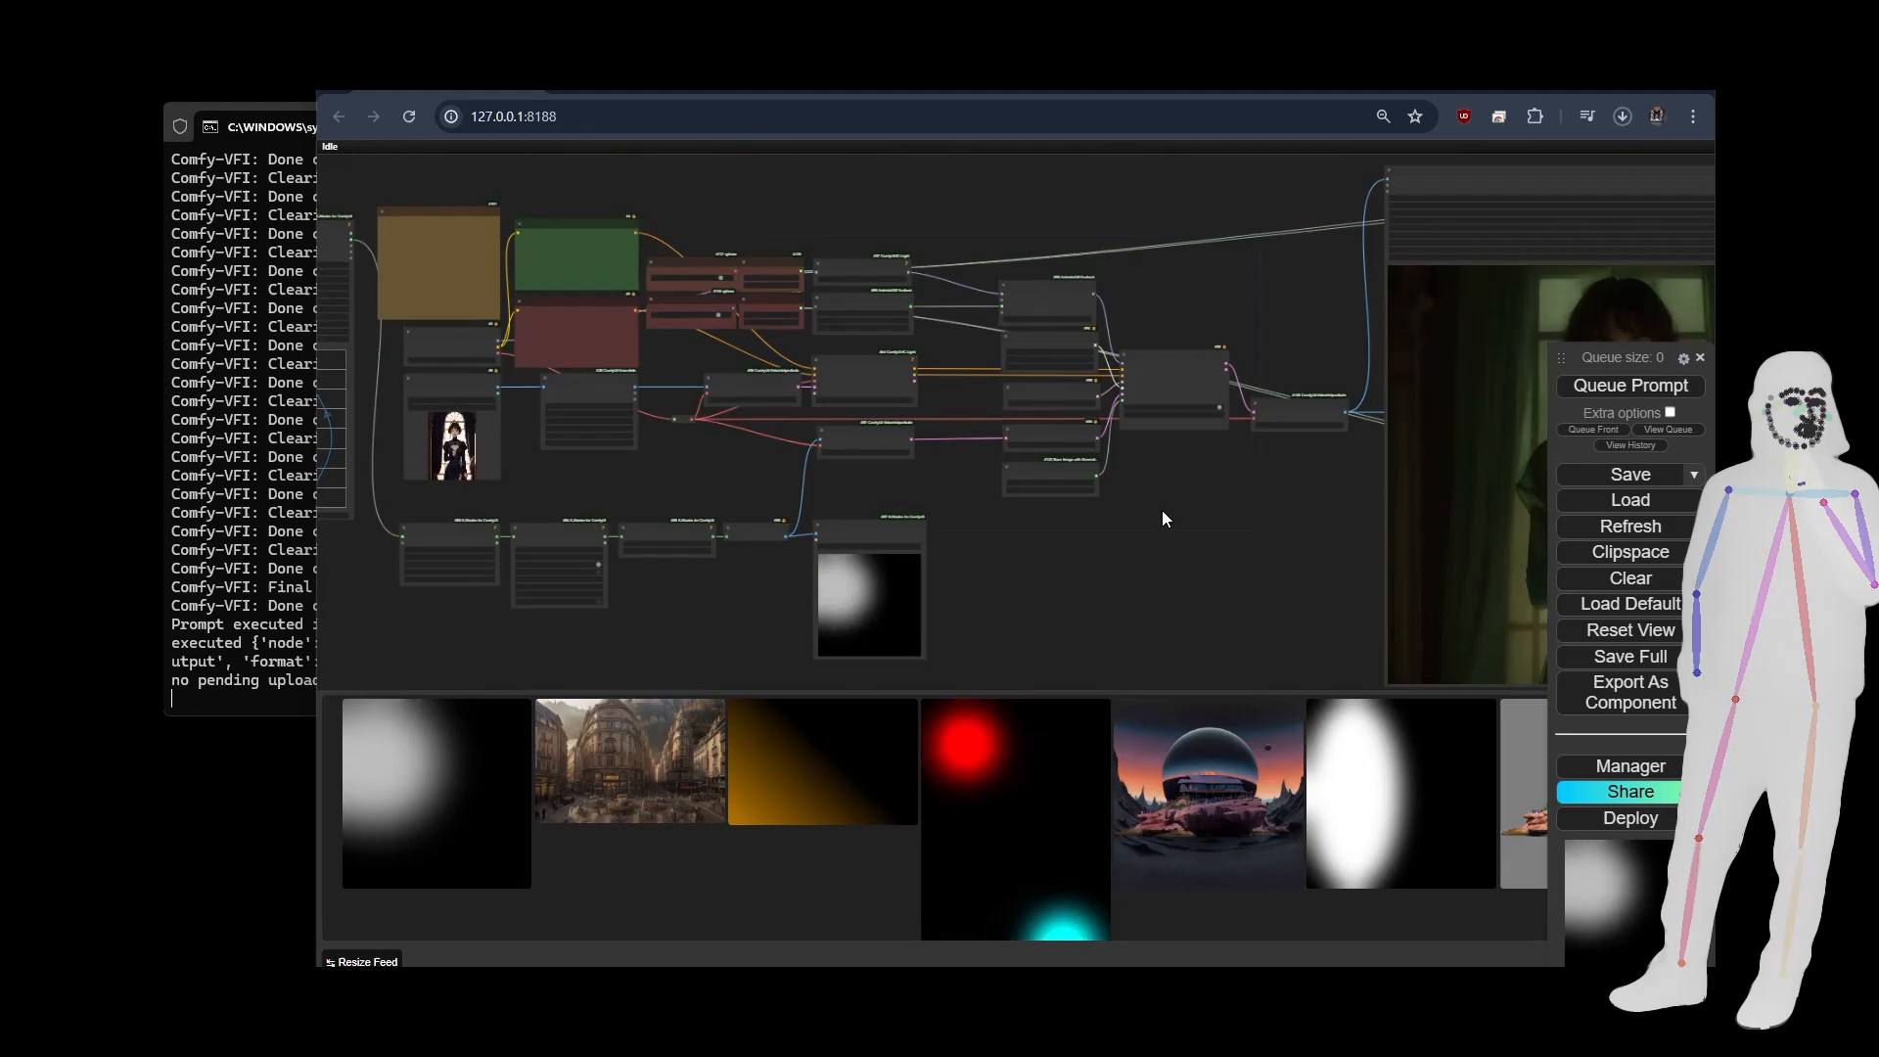
# Review the relit video beside the moving light mask and both interpolation outputs, and switch to the NOVA - Re-Lighting Tools page on Civitai.
pyautogui.moveTo(1162, 518); pyautogui.dragTo(759, 583)
pyautogui.scroll(3, 783, 548)
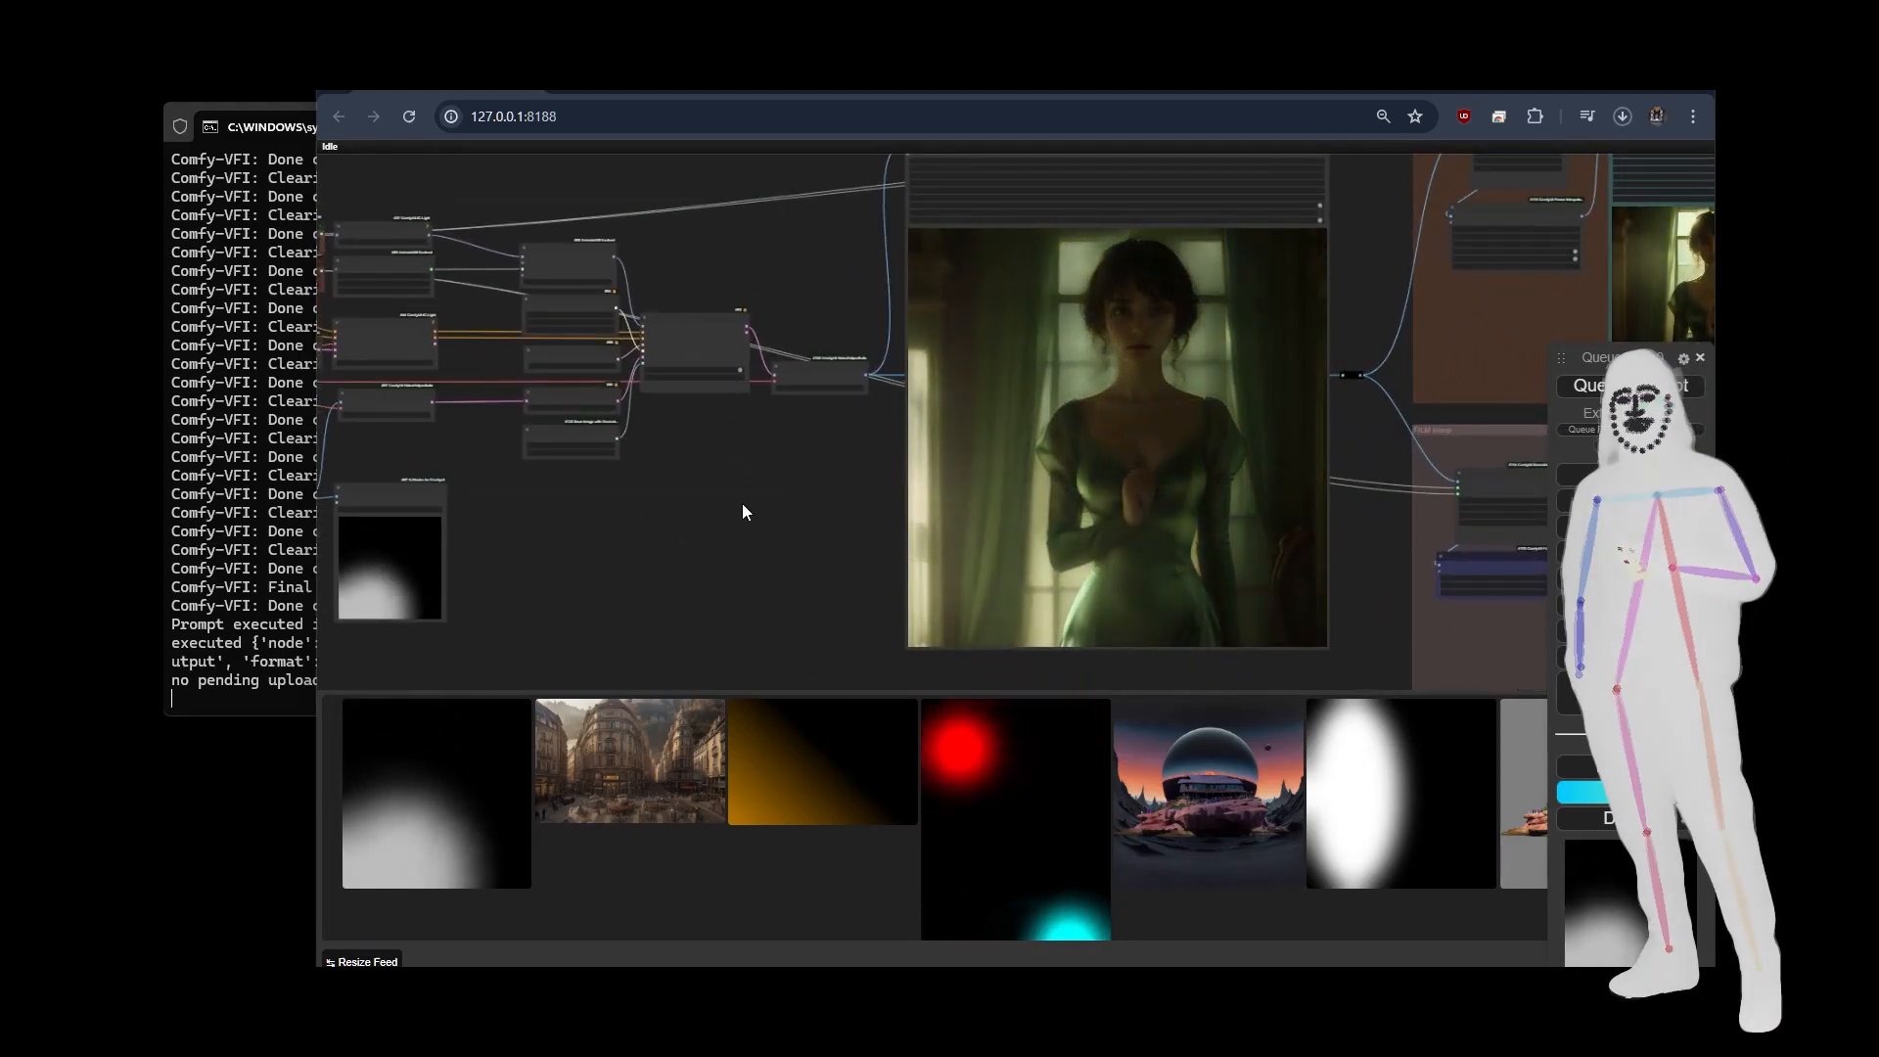
pyautogui.moveTo(562, 527); pyautogui.dragTo(692, 532)
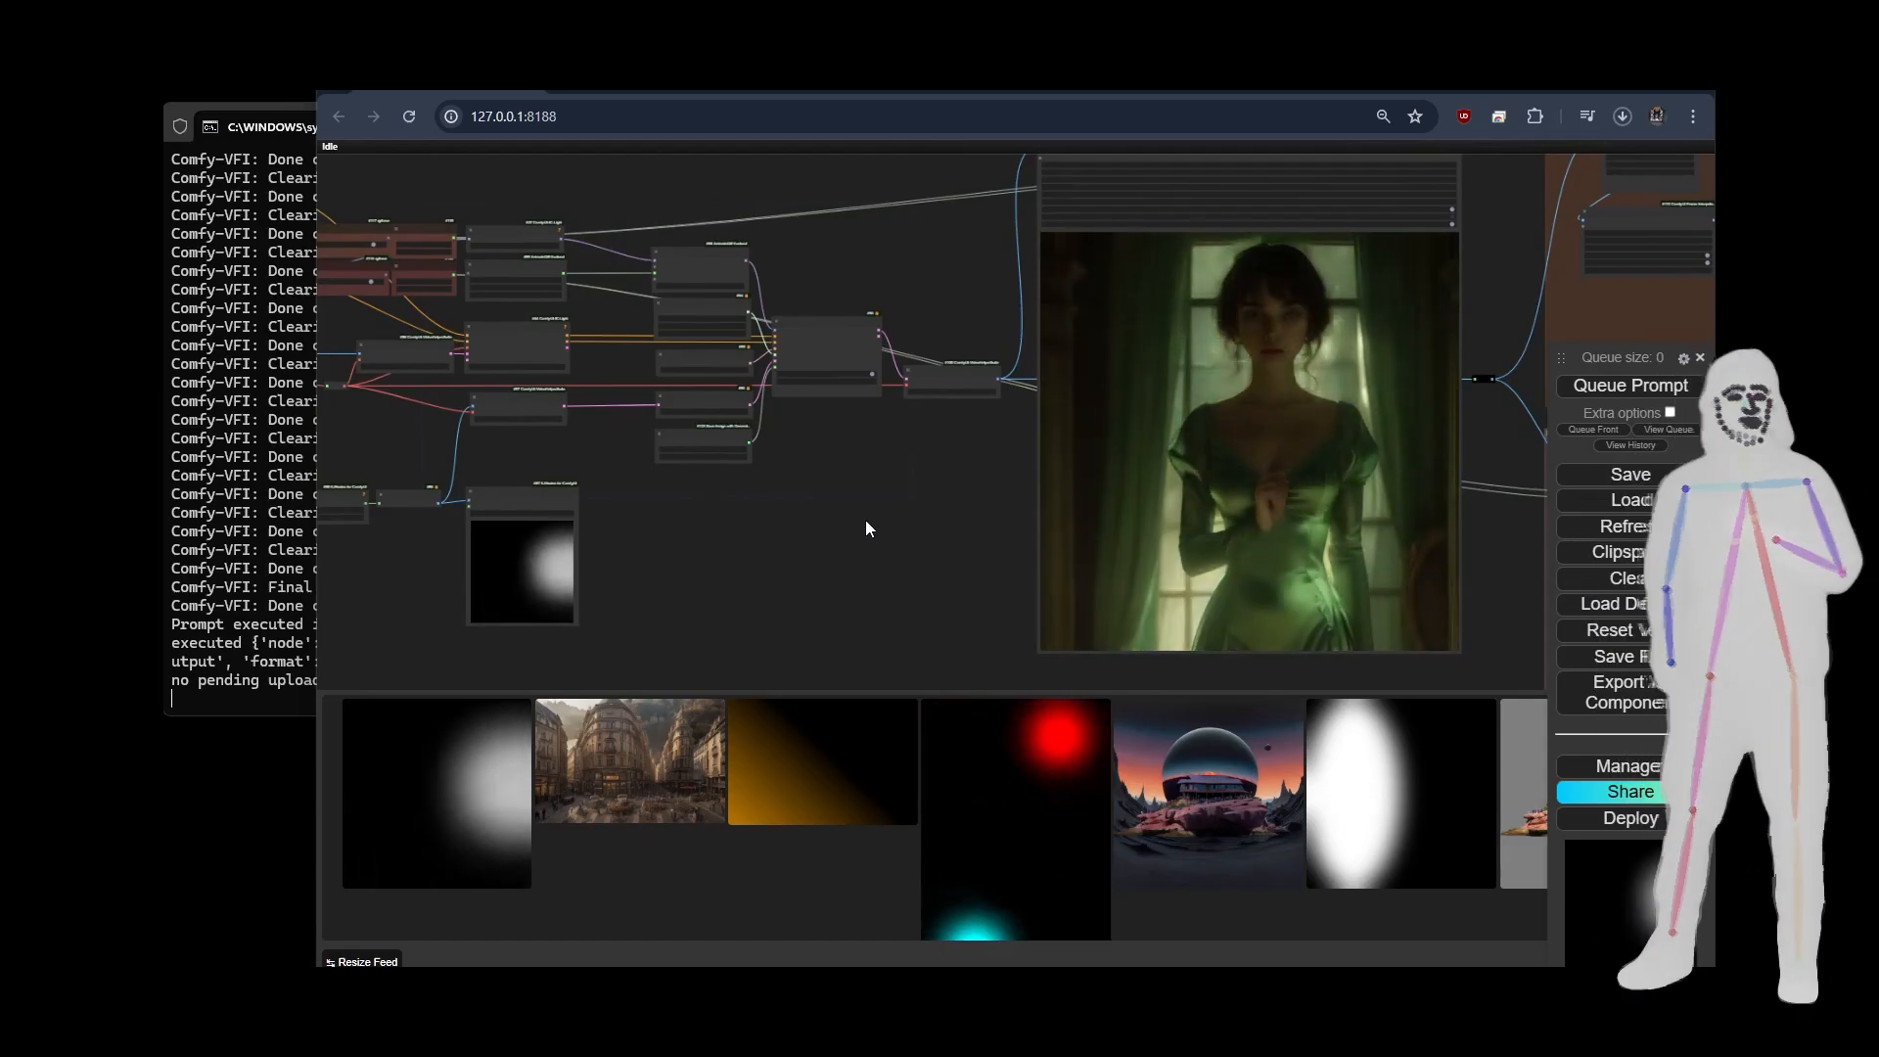
pyautogui.scroll(-6, 885, 515)
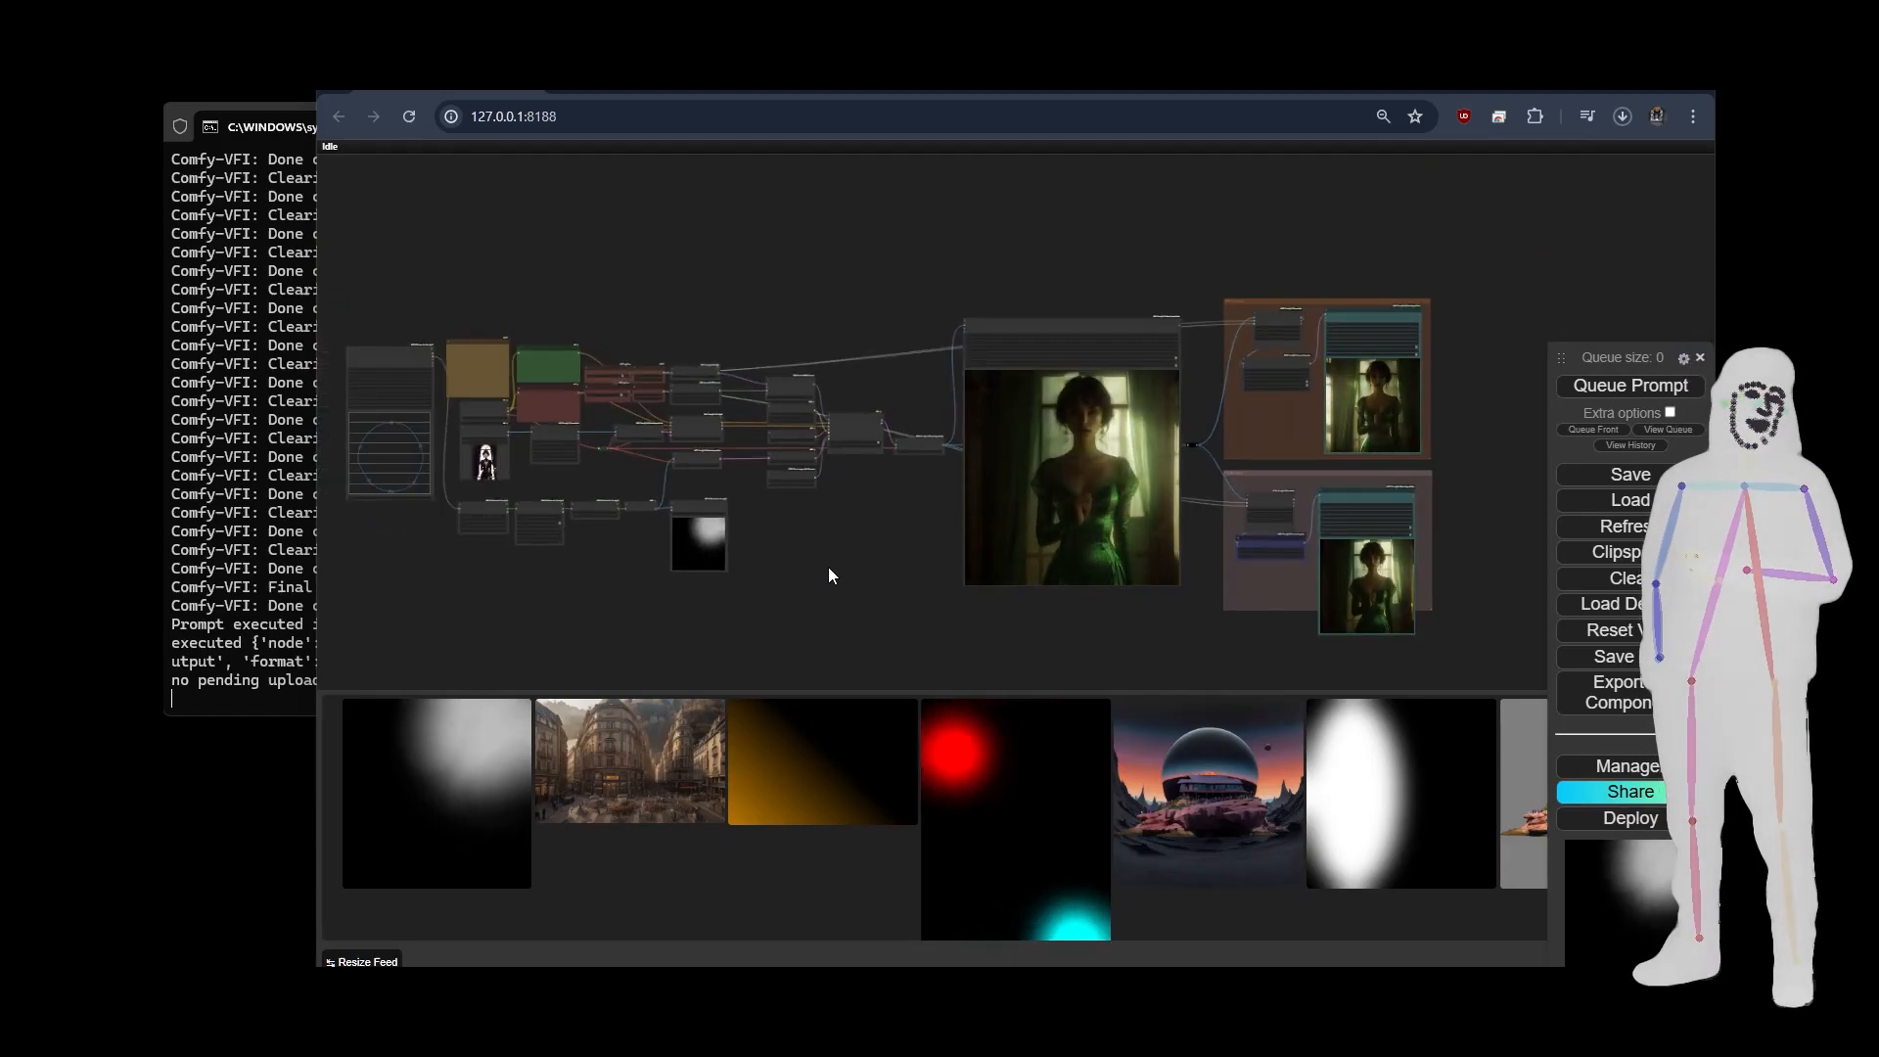
pyautogui.moveTo(845, 586); pyautogui.dragTo(908, 535)
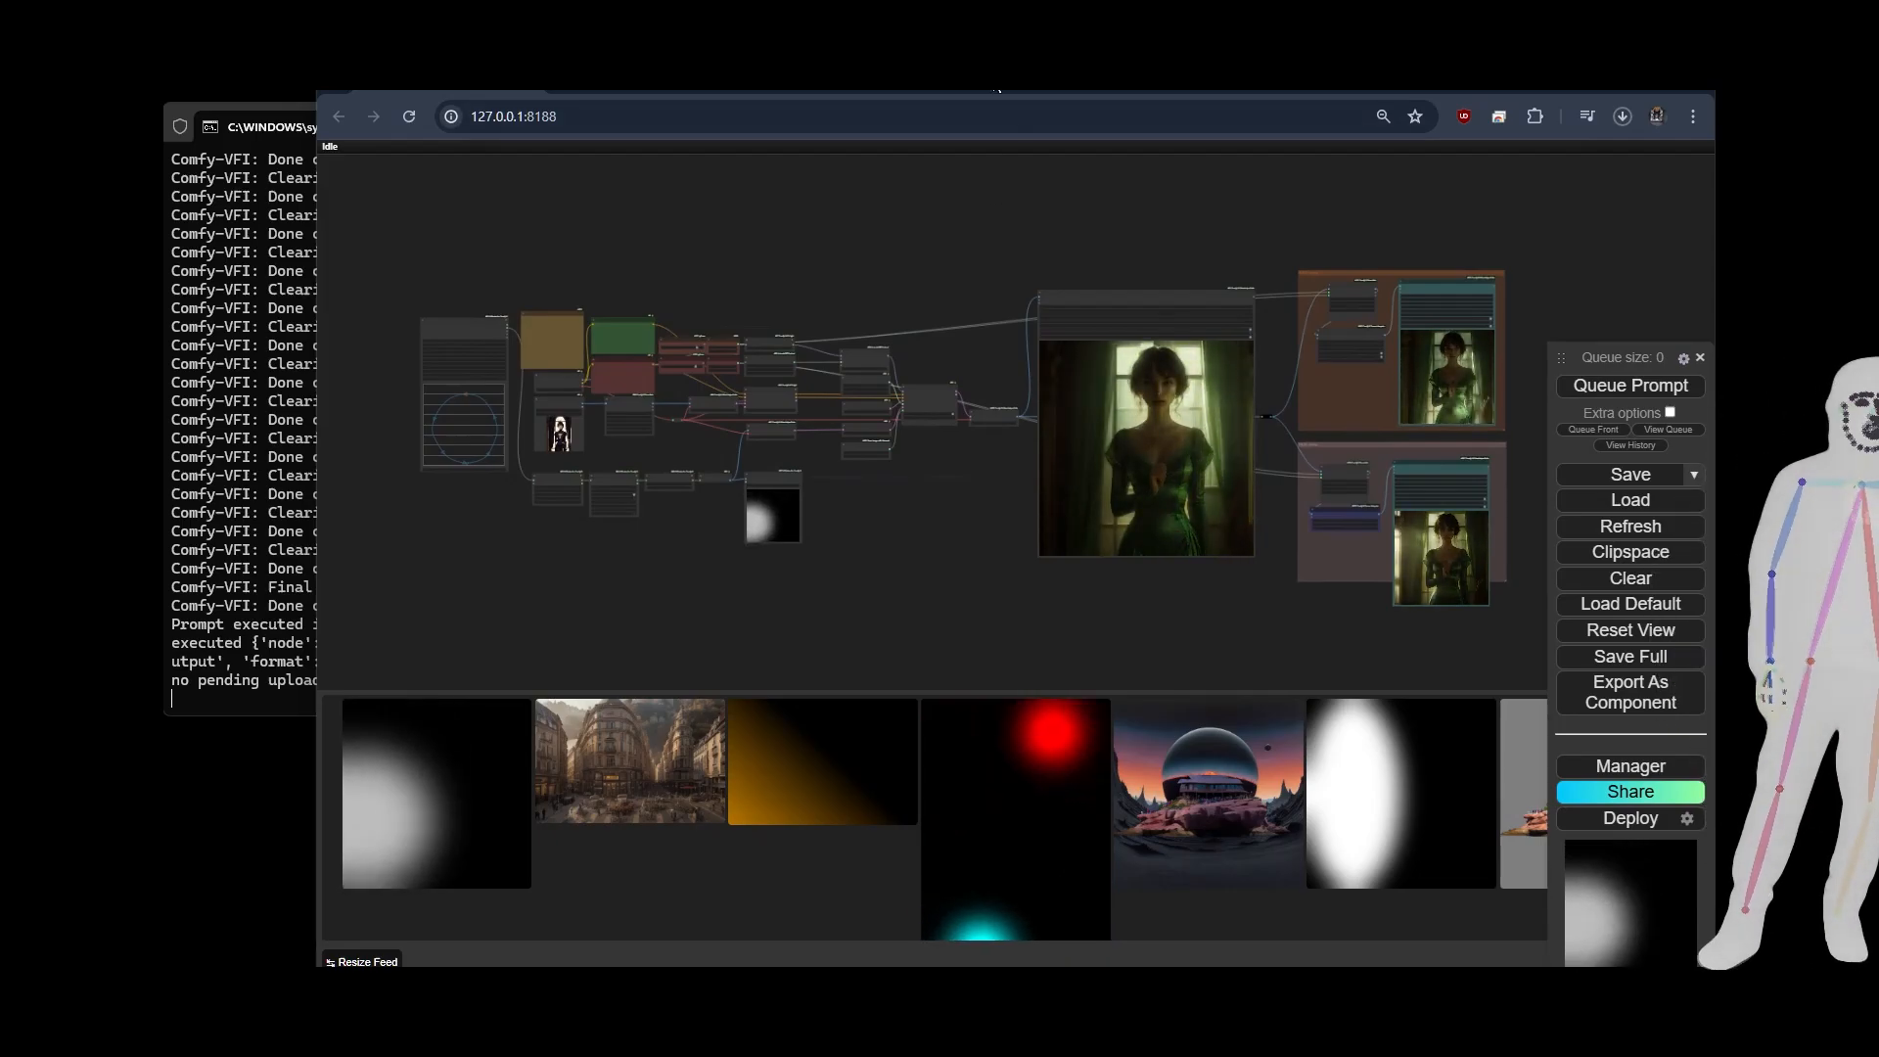
pyautogui.click(997, 90)
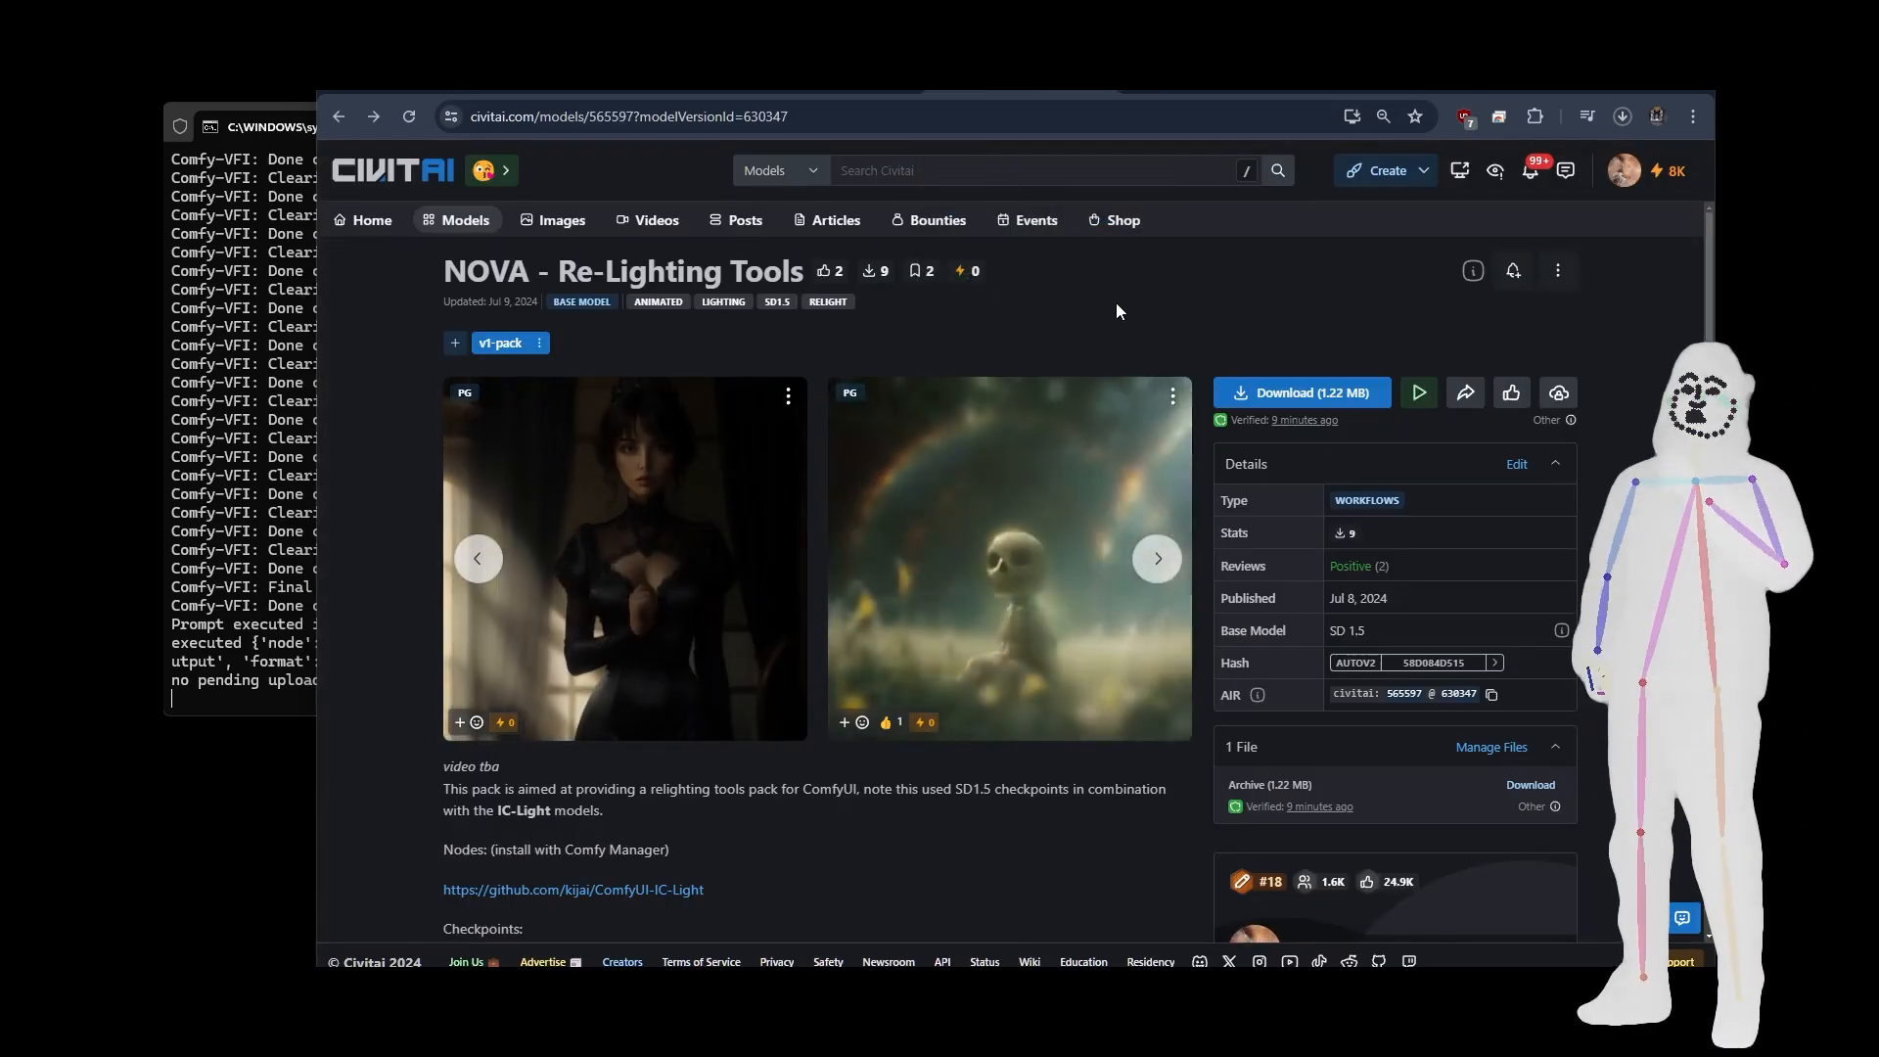